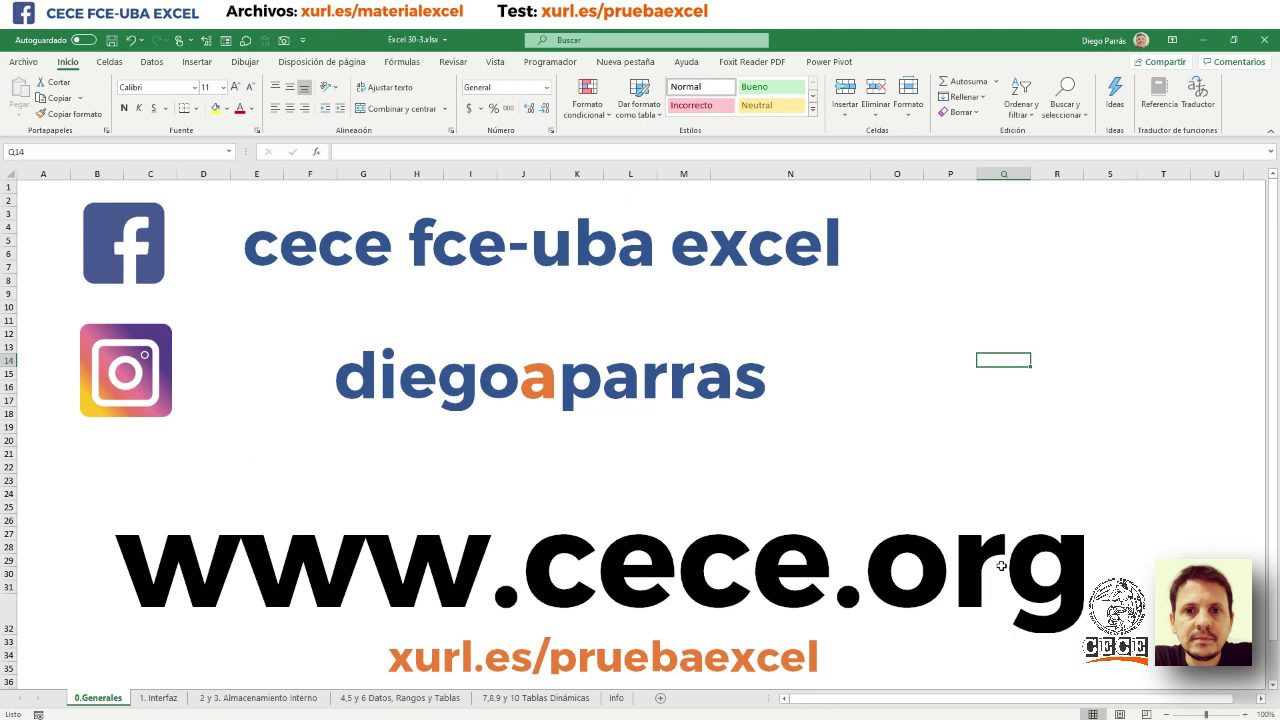
- Switch to Foxit Reader and scroll the shortcut-keys PDF back to the F1–F12 page
left_click_drag(1274, 498, 1274, 502)
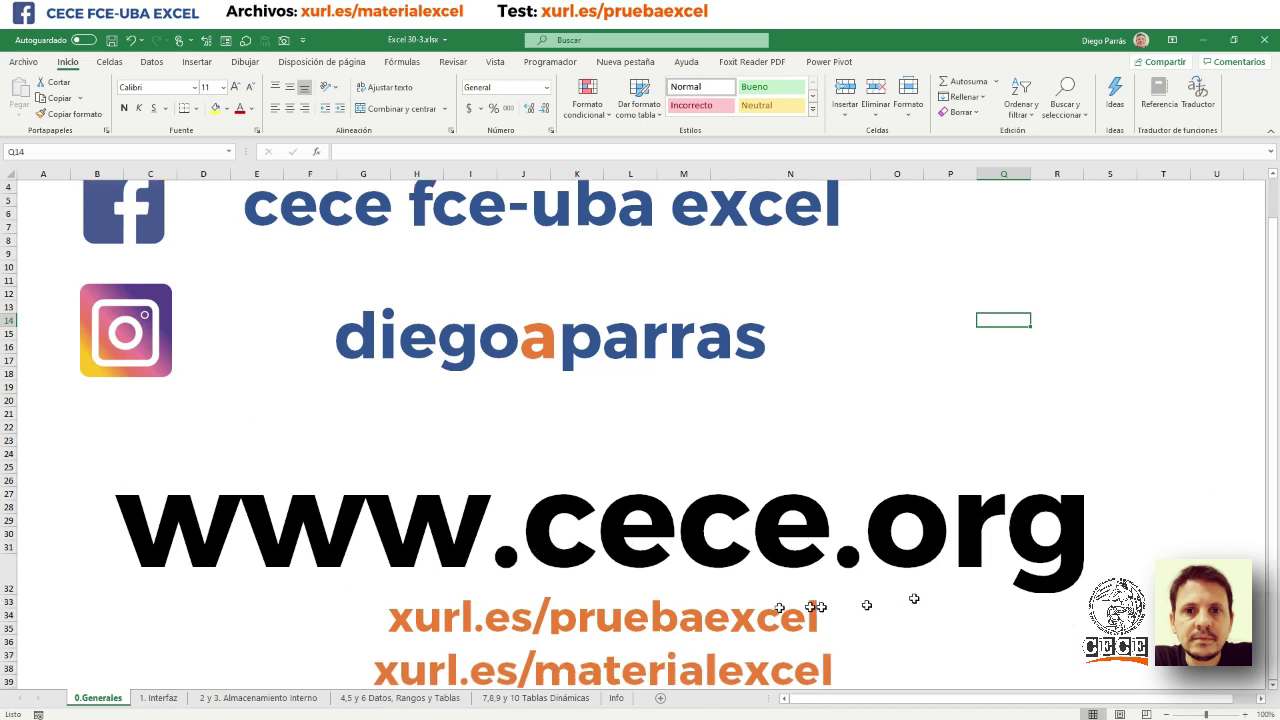
scroll(922, 580, "down", 2)
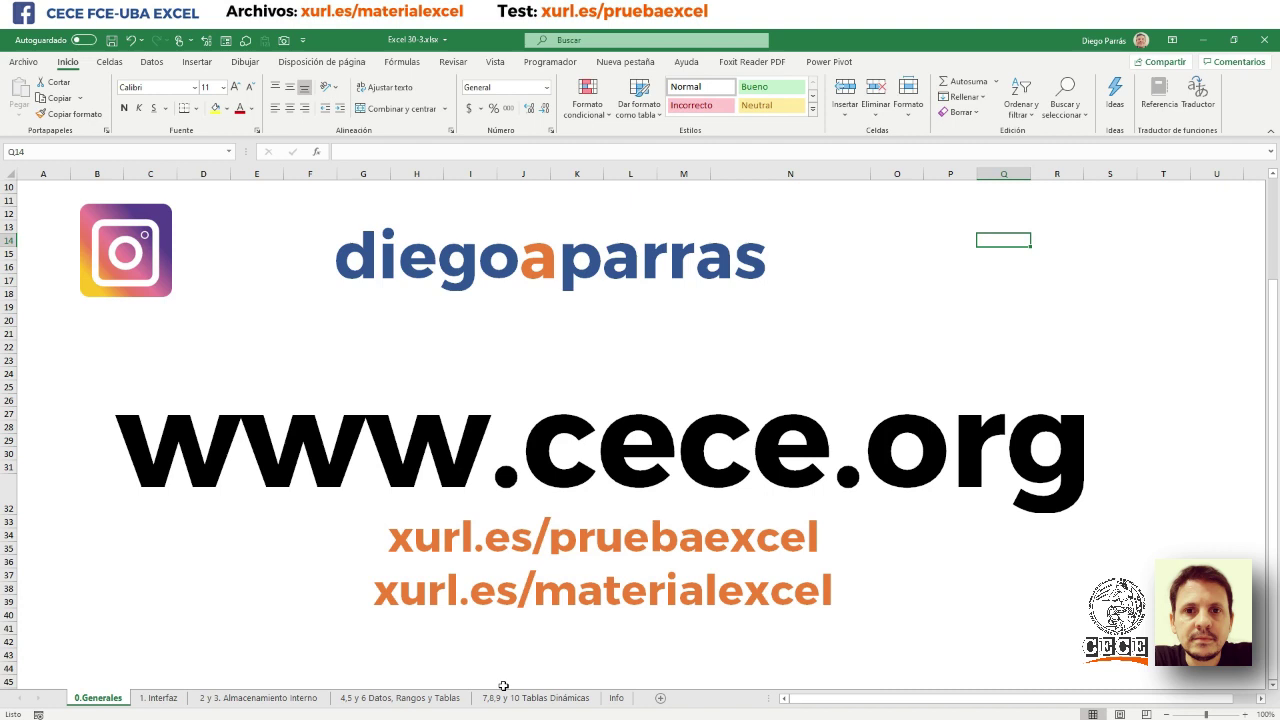
key("alt+Tab")
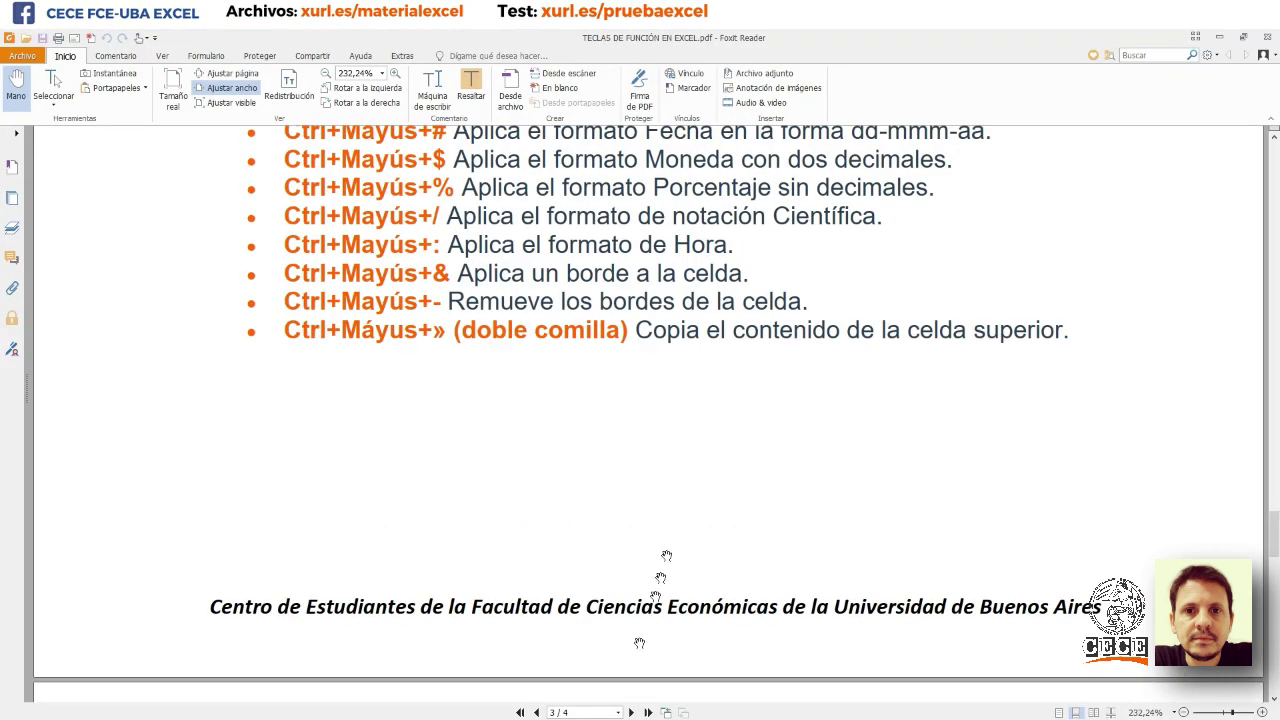
scroll(690, 460, "up", 10)
scroll(691, 458, "up", 5)
scroll(692, 460, "up", 5)
scroll(693, 464, "up", 5)
scroll(694, 468, "up", 5)
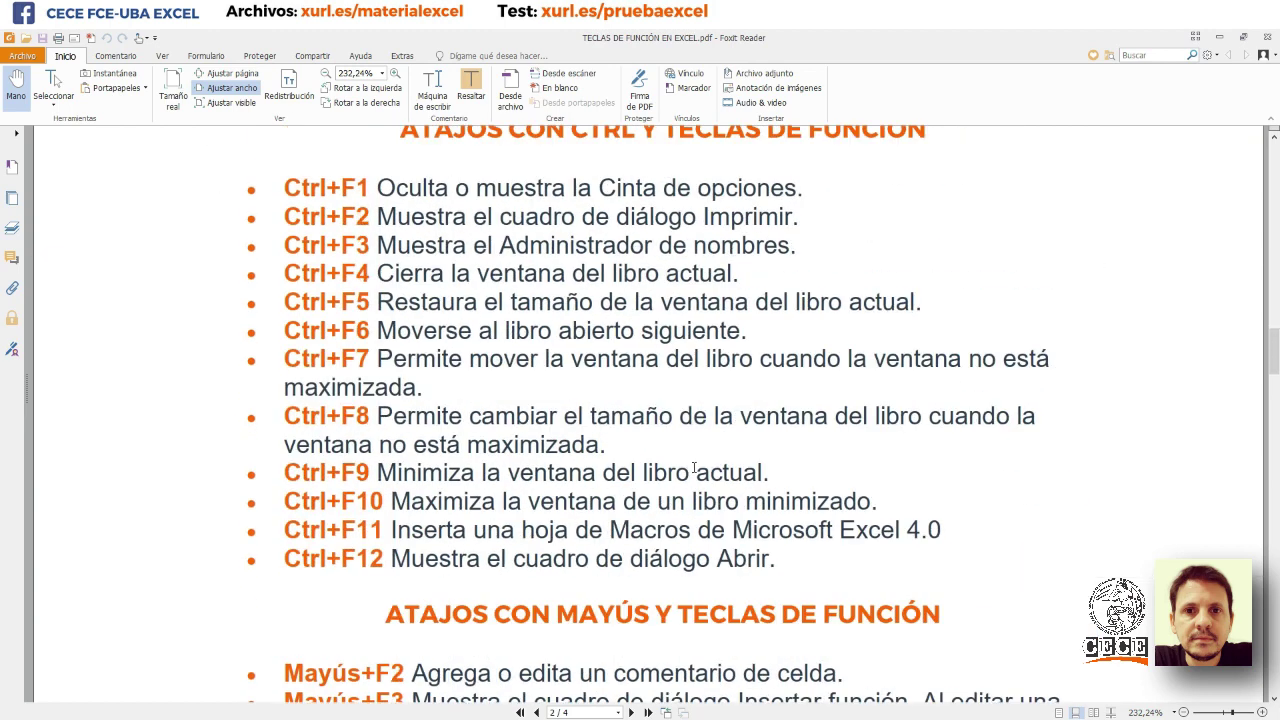
scroll(711, 414, "up", 3)
scroll(715, 415, "up", 5)
scroll(720, 414, "up", 5)
scroll(720, 414, "up", 5)
scroll(720, 414, "up", 5)
scroll(720, 414, "up", 5)
scroll(720, 414, "up", 5)
scroll(720, 414, "up", 5)
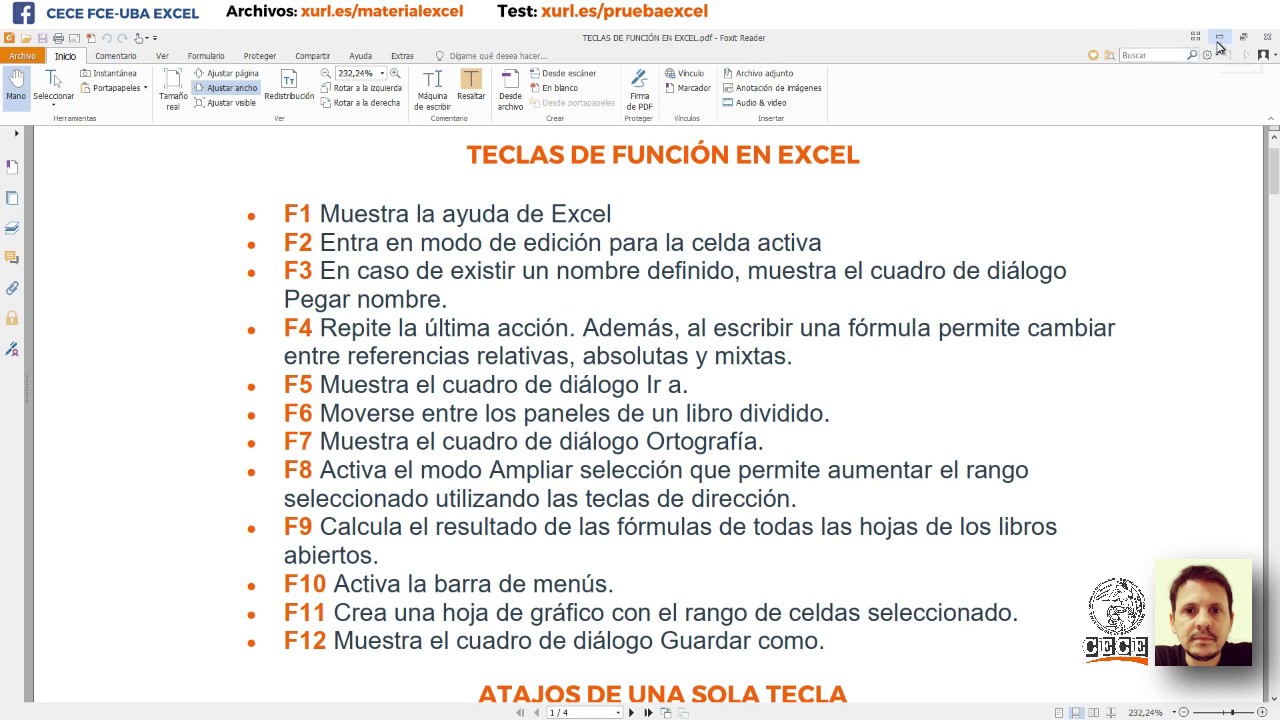
- Minimize Foxit Reader and show the 1. Interfaz sheet's Excel 2007+ versus 1997–2003 table
left_click(1219, 38)
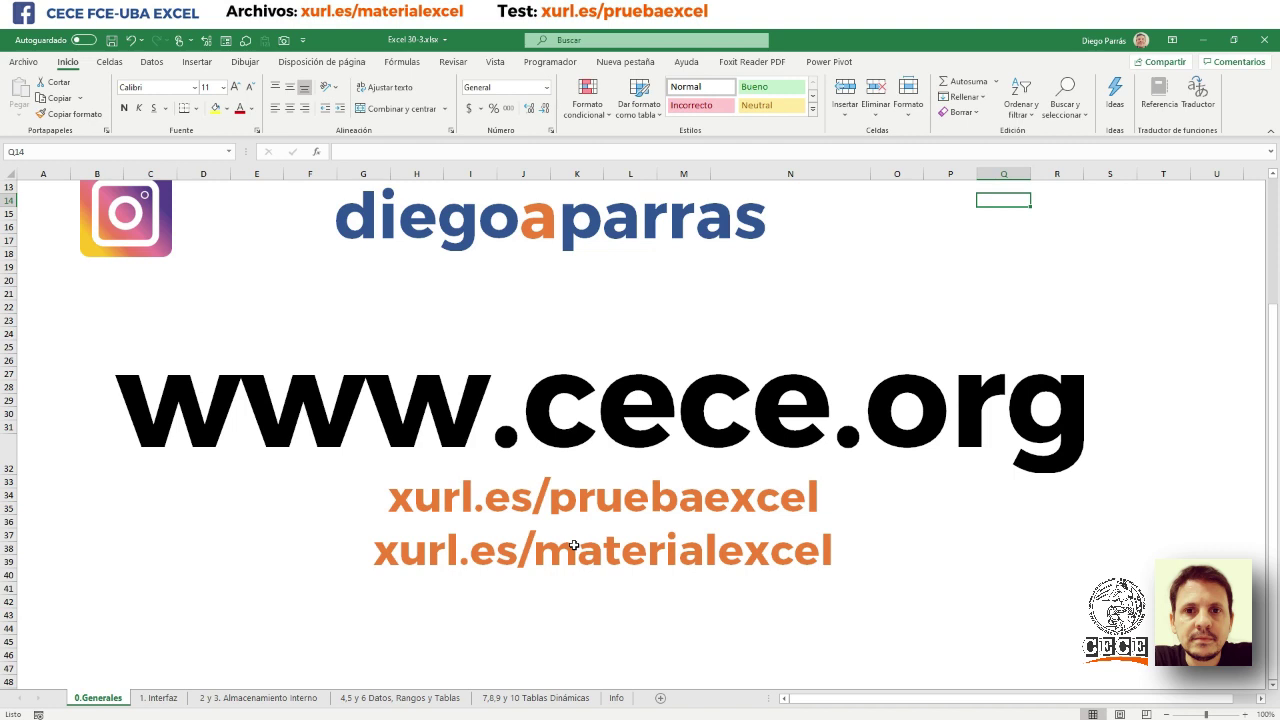
left_click(158, 697)
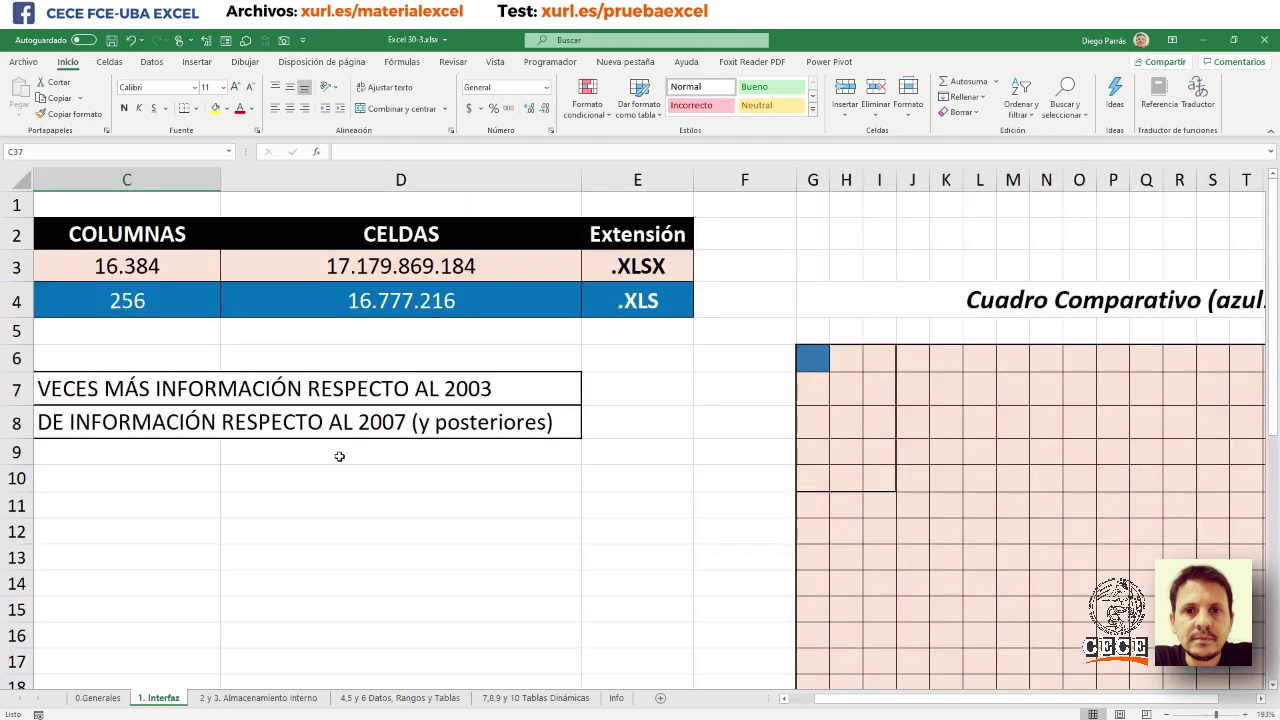
scroll(341, 456, "down", 1)
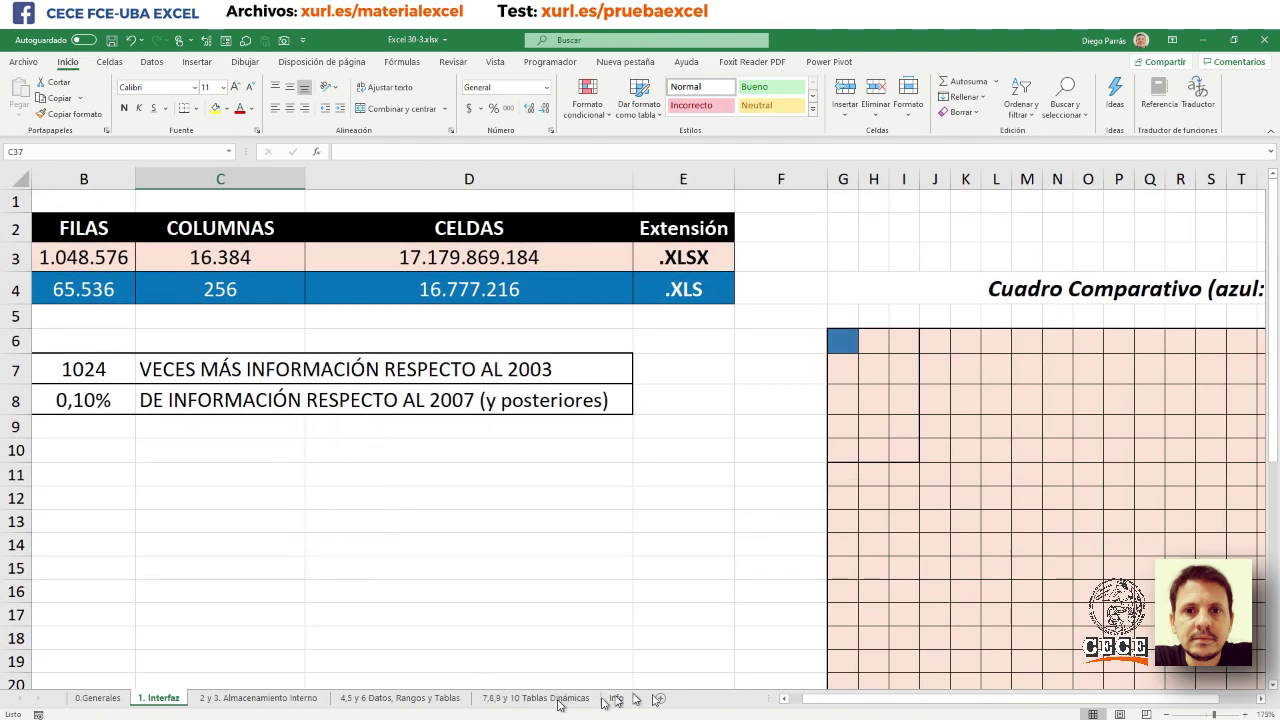
left_click_drag(810, 707, 797, 700)
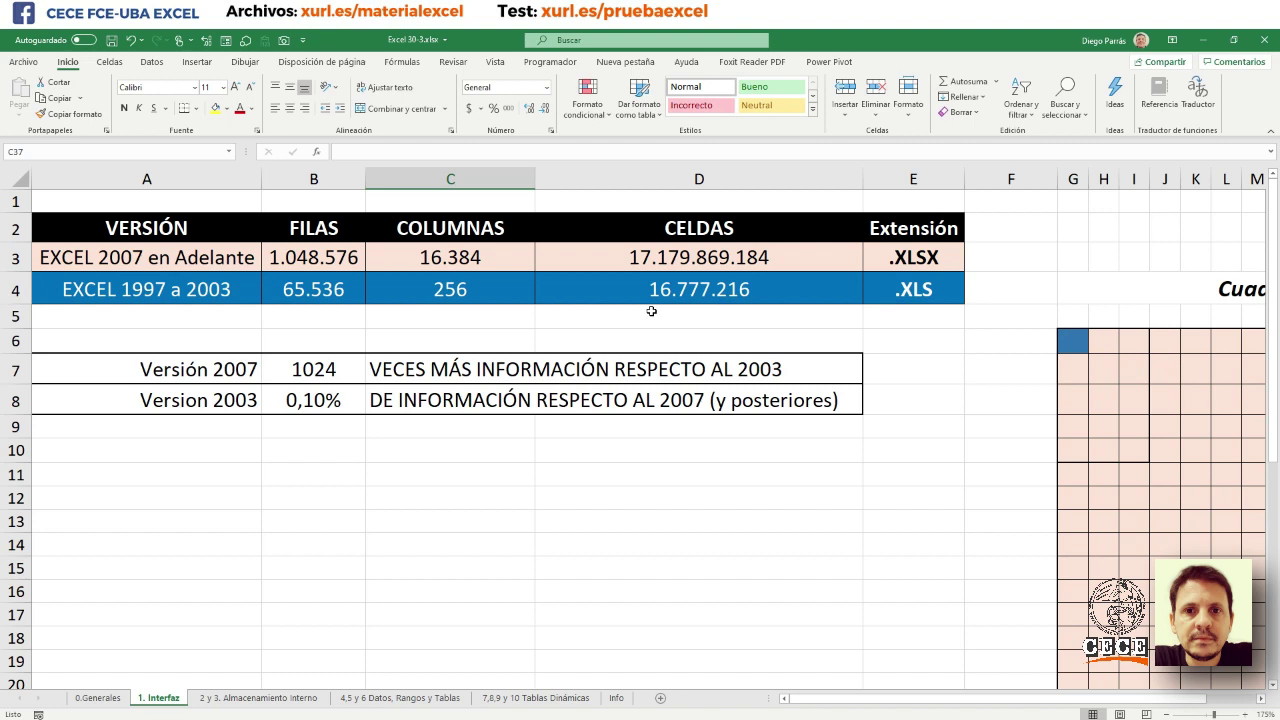
left_click(100, 450)
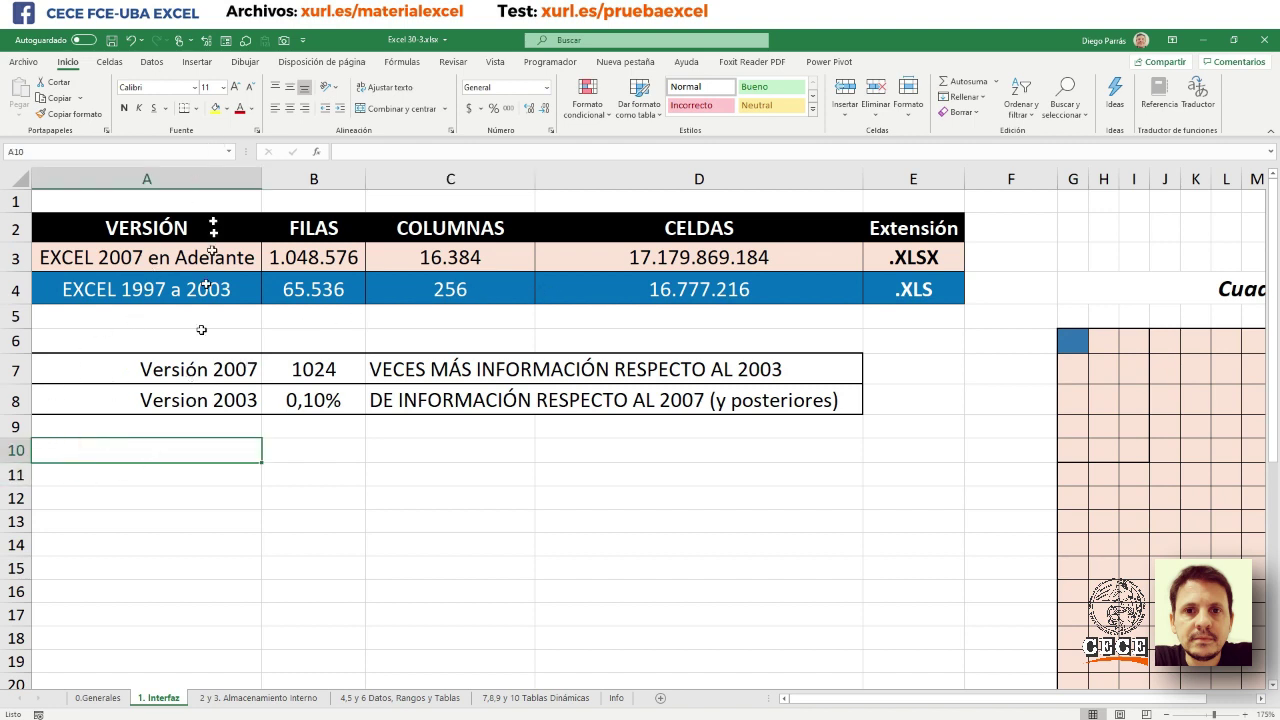
left_click(283, 451)
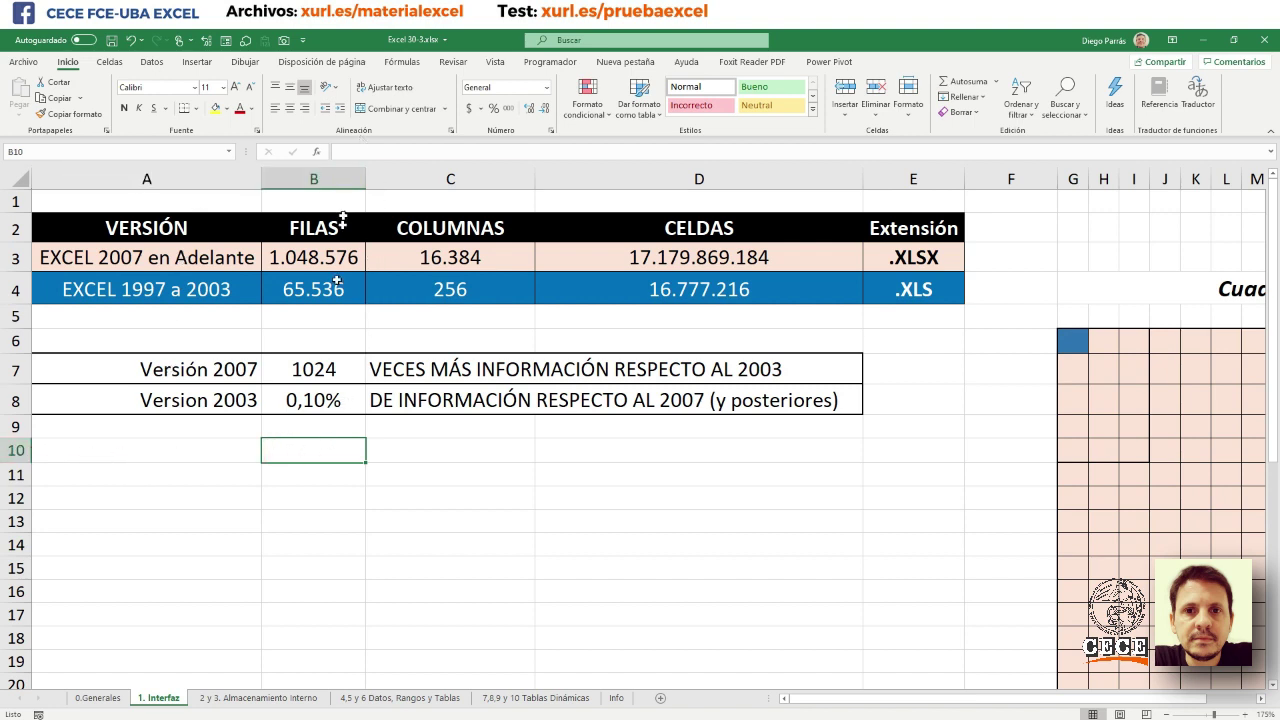
left_click(378, 450)
left_click(400, 474)
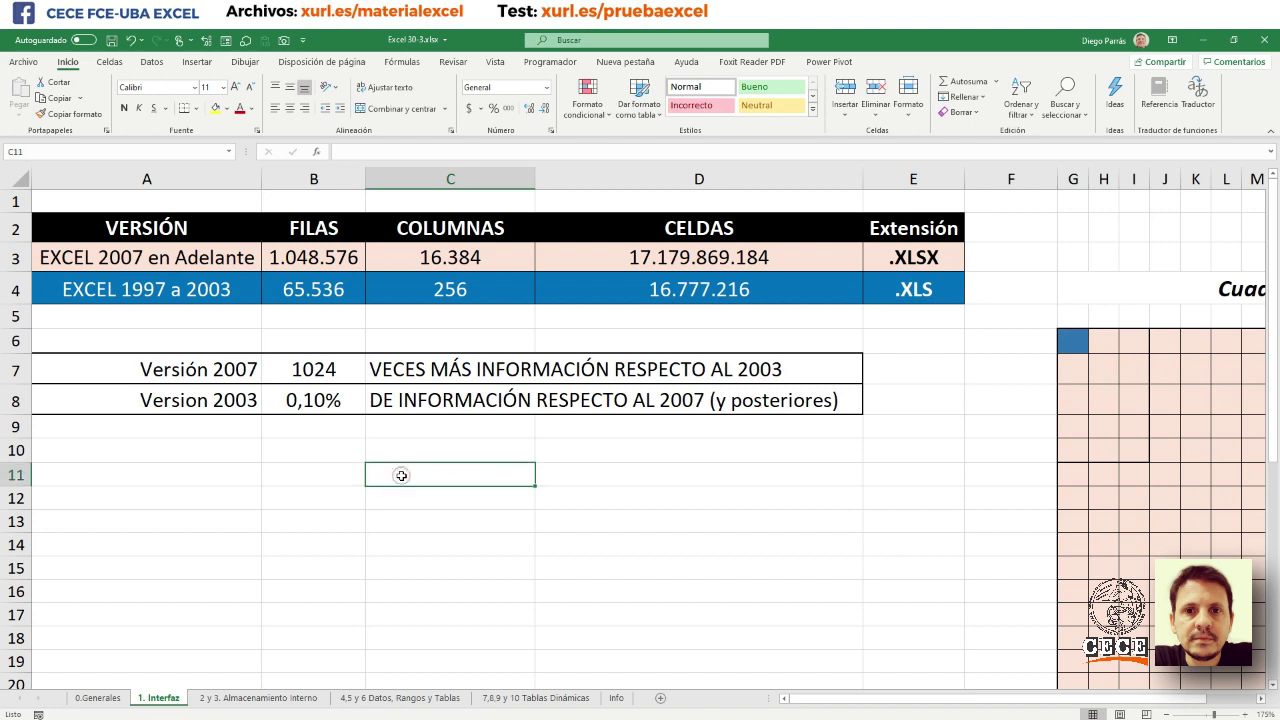
left_click(248, 484)
left_click(241, 449)
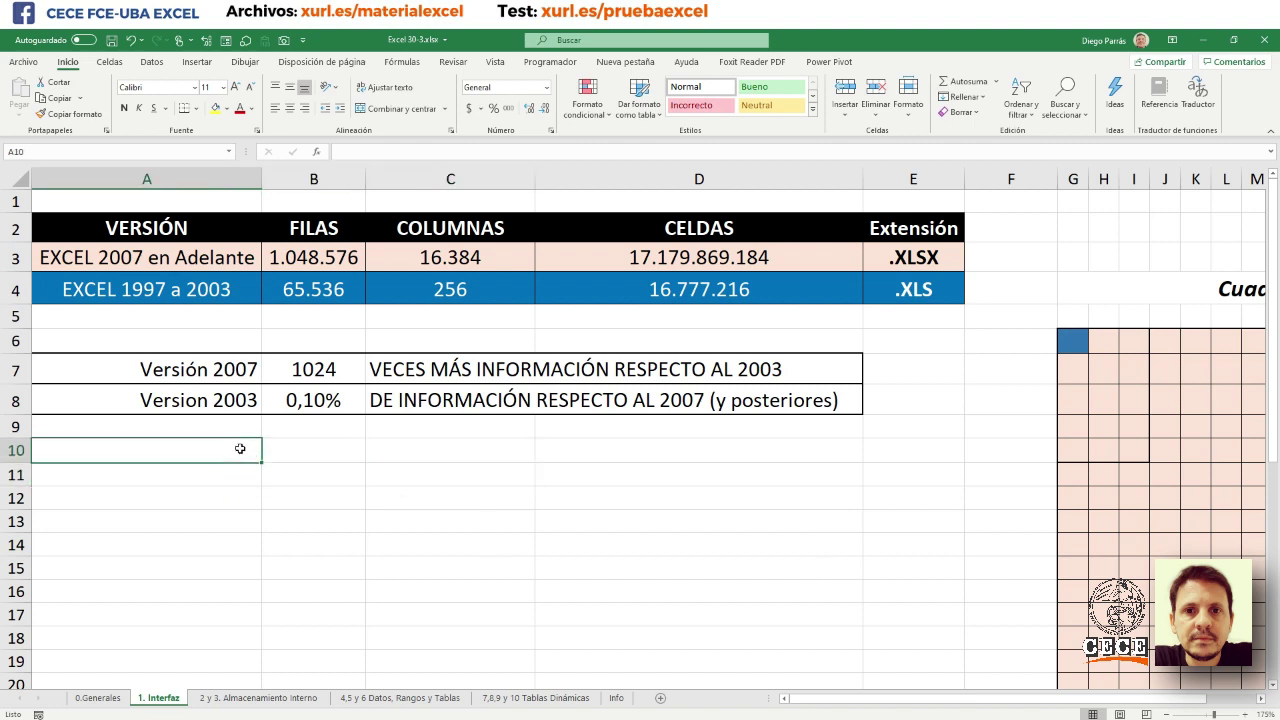
left_click(300, 451)
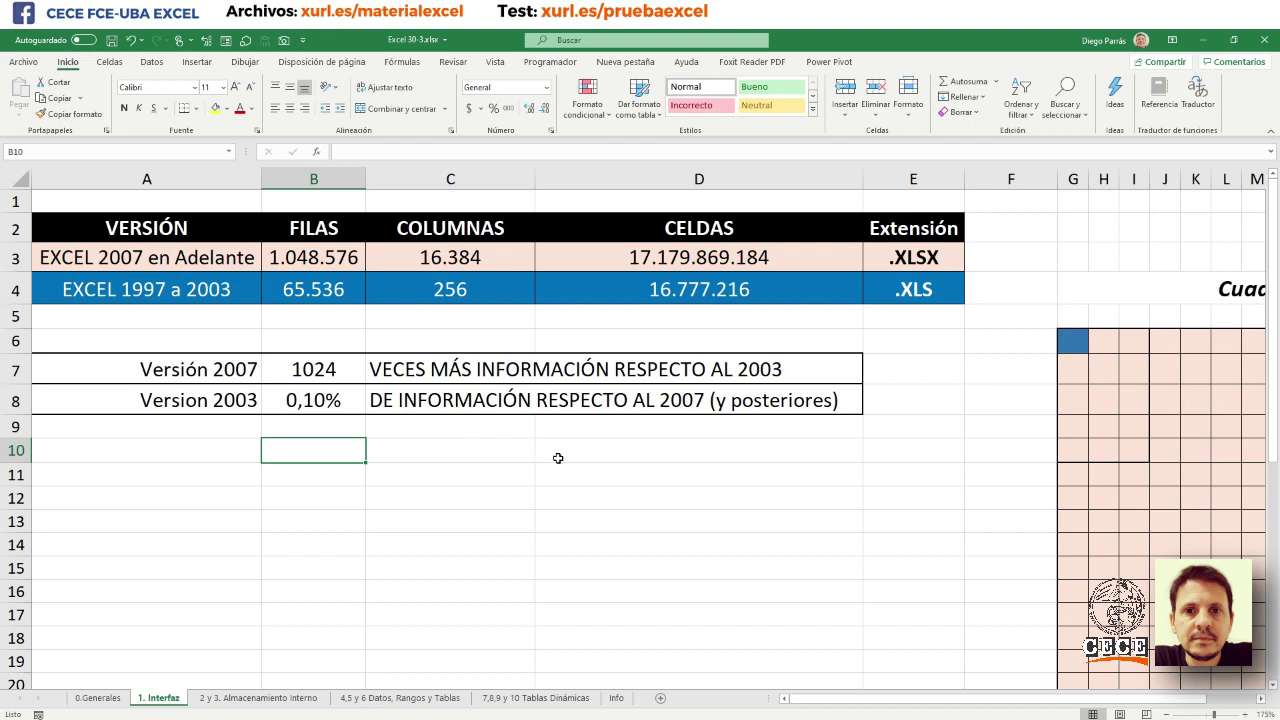
- Zoom out to 115% and scroll to the Cuadro Comparativo grid, selecting its blue square G6
scroll(557, 459, "down", 1)
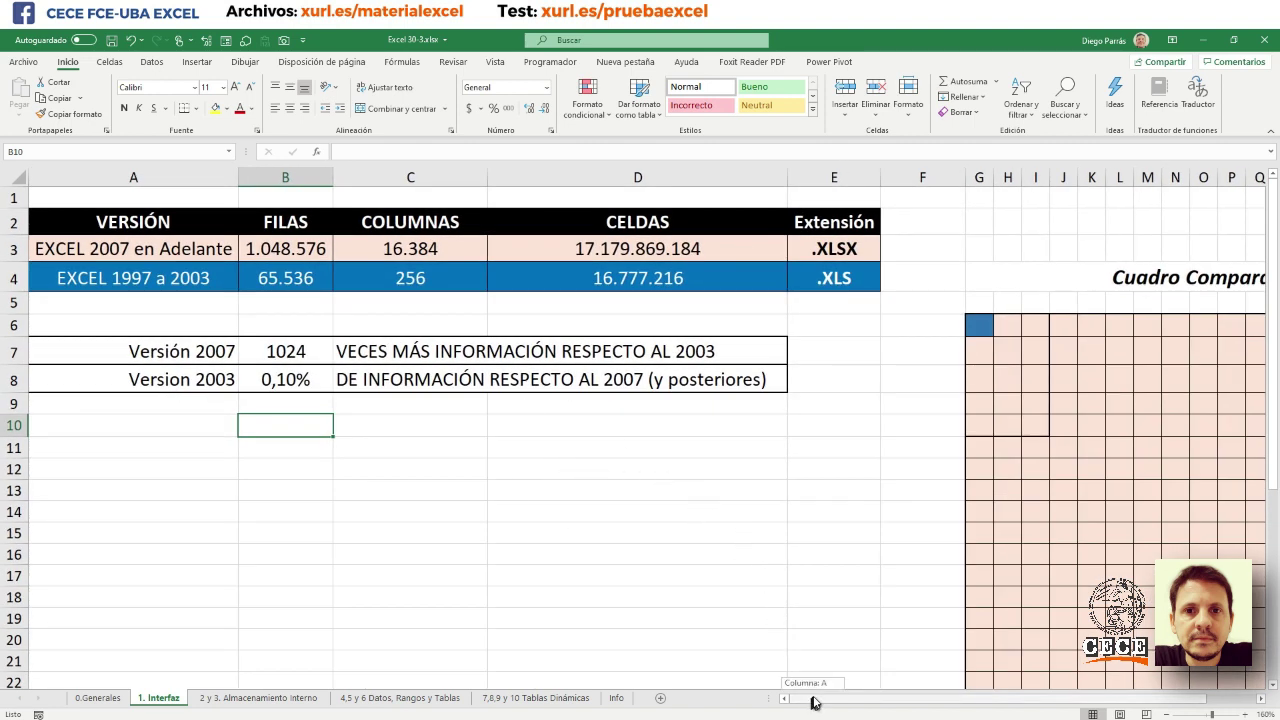
left_click_drag(817, 700, 906, 668)
scroll(786, 529, "down", 1)
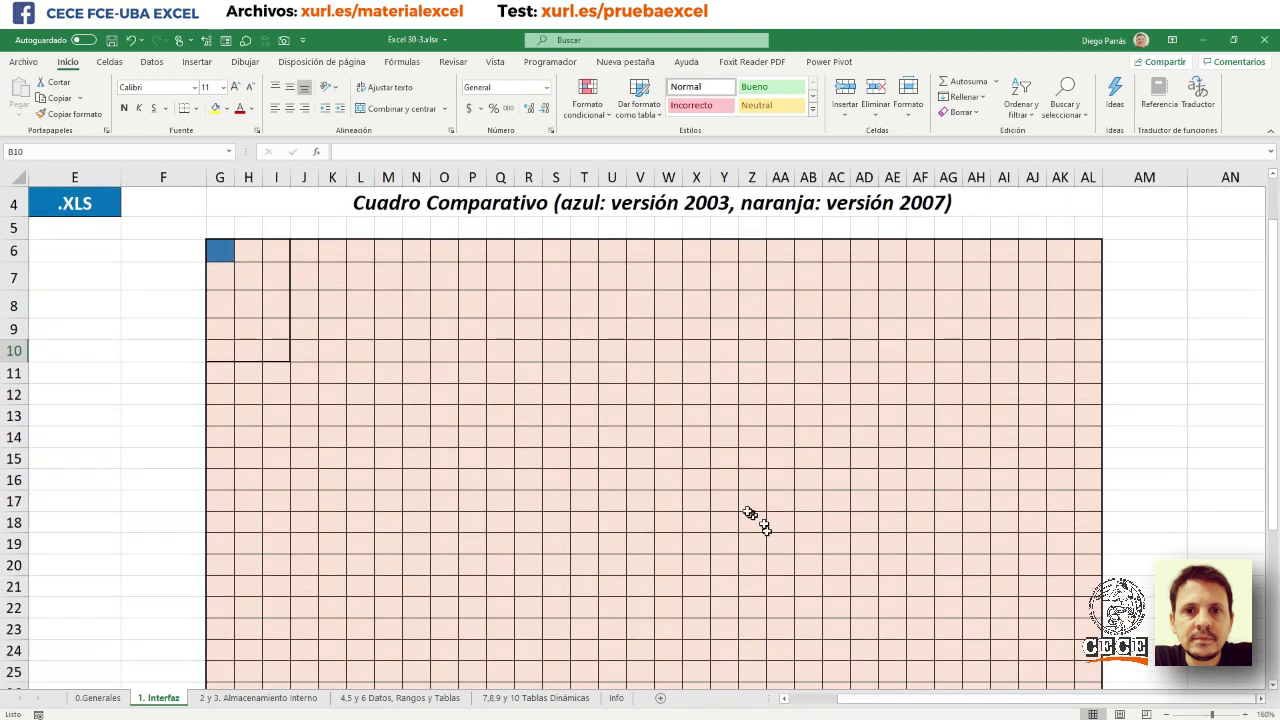
scroll(705, 530, "down", 1)
scroll(704, 532, "down", 1)
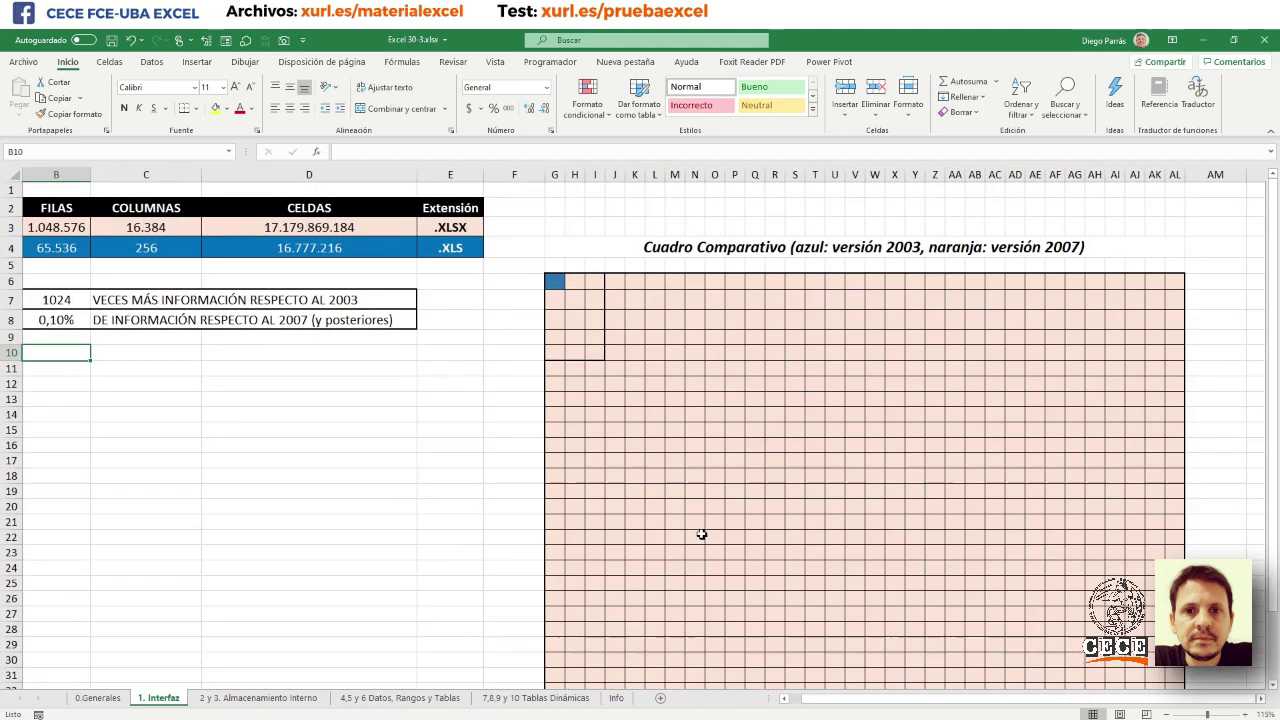
scroll(704, 532, "down", 1)
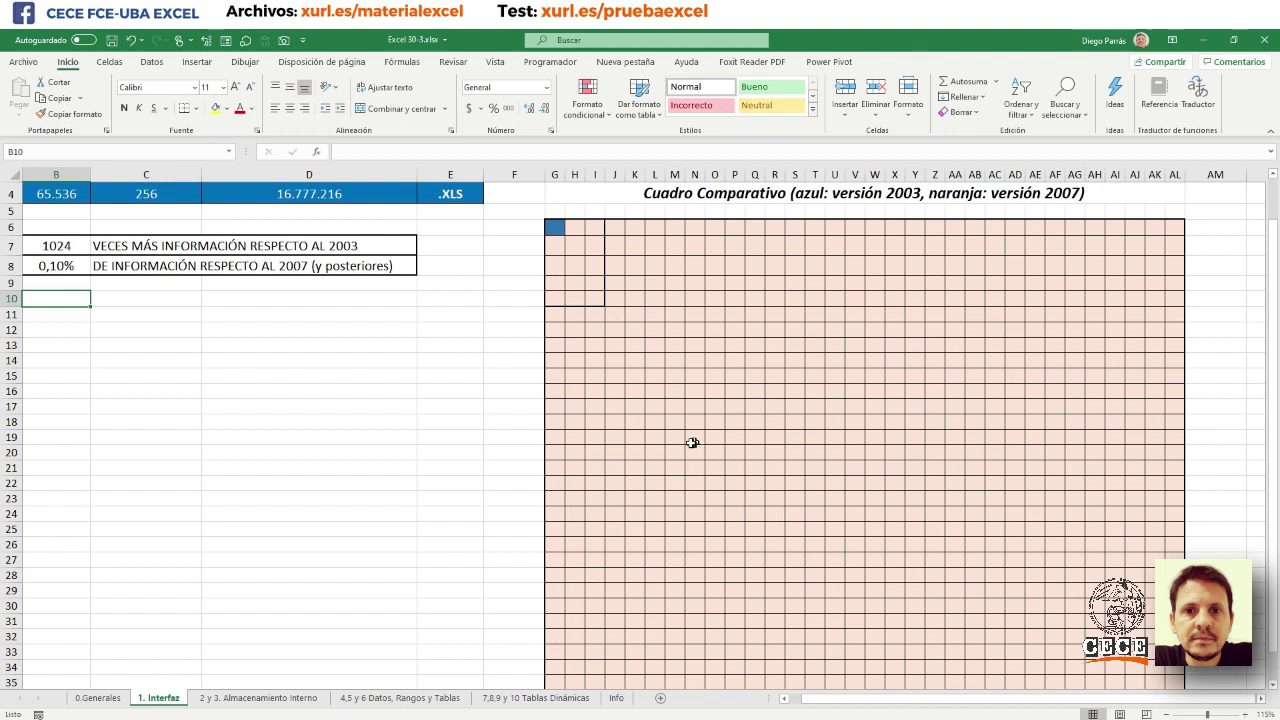
scroll(686, 448, "down", 1)
scroll(686, 448, "down", 1)
scroll(688, 450, "up", 2)
scroll(730, 600, "down", 1)
scroll(732, 599, "up", 2)
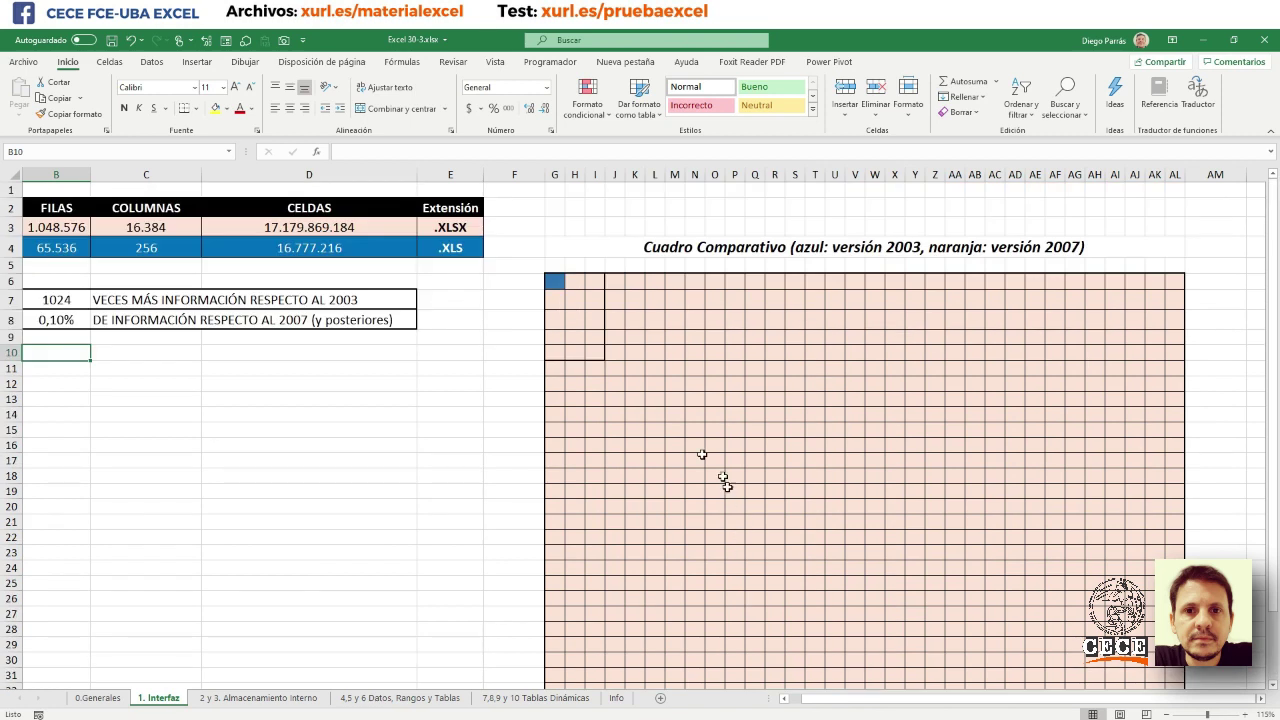
left_click(556, 281)
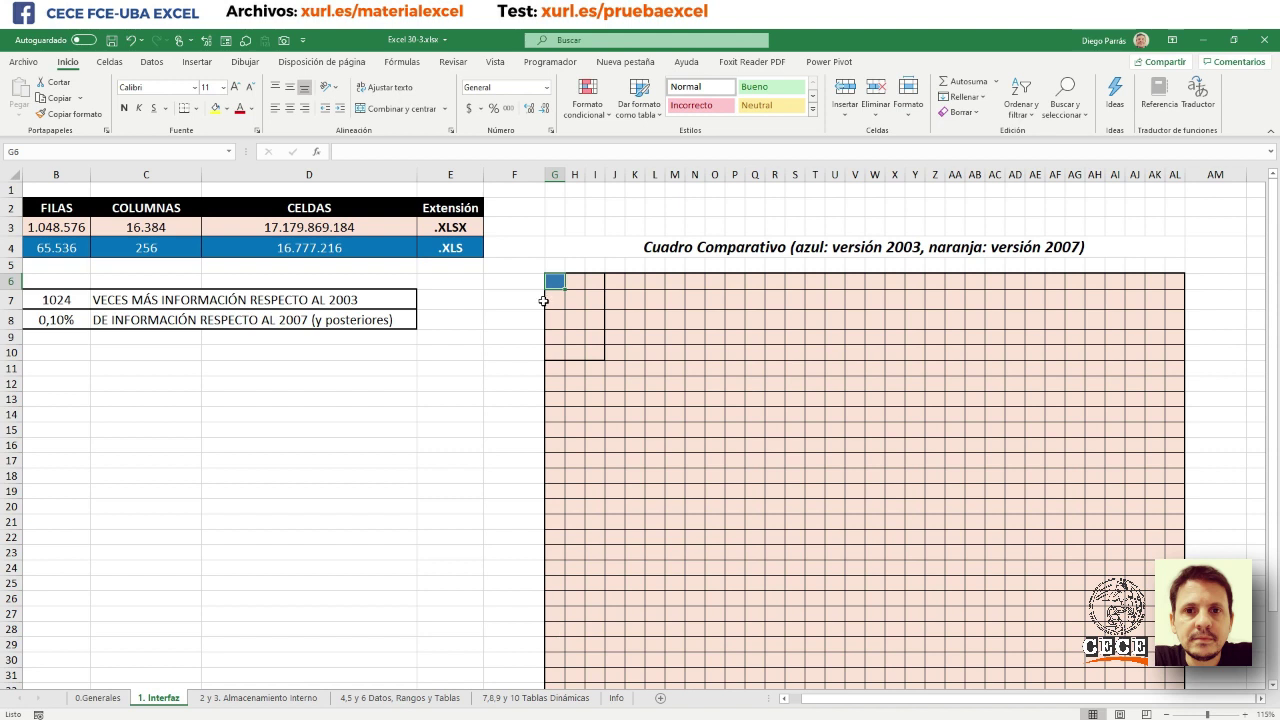
key("F4")
scroll(571, 400, "down", 1)
scroll(551, 475, "down", 1)
scroll(551, 475, "down", 1)
scroll(700, 500, "up", 3)
scroll(632, 362, "down", 4)
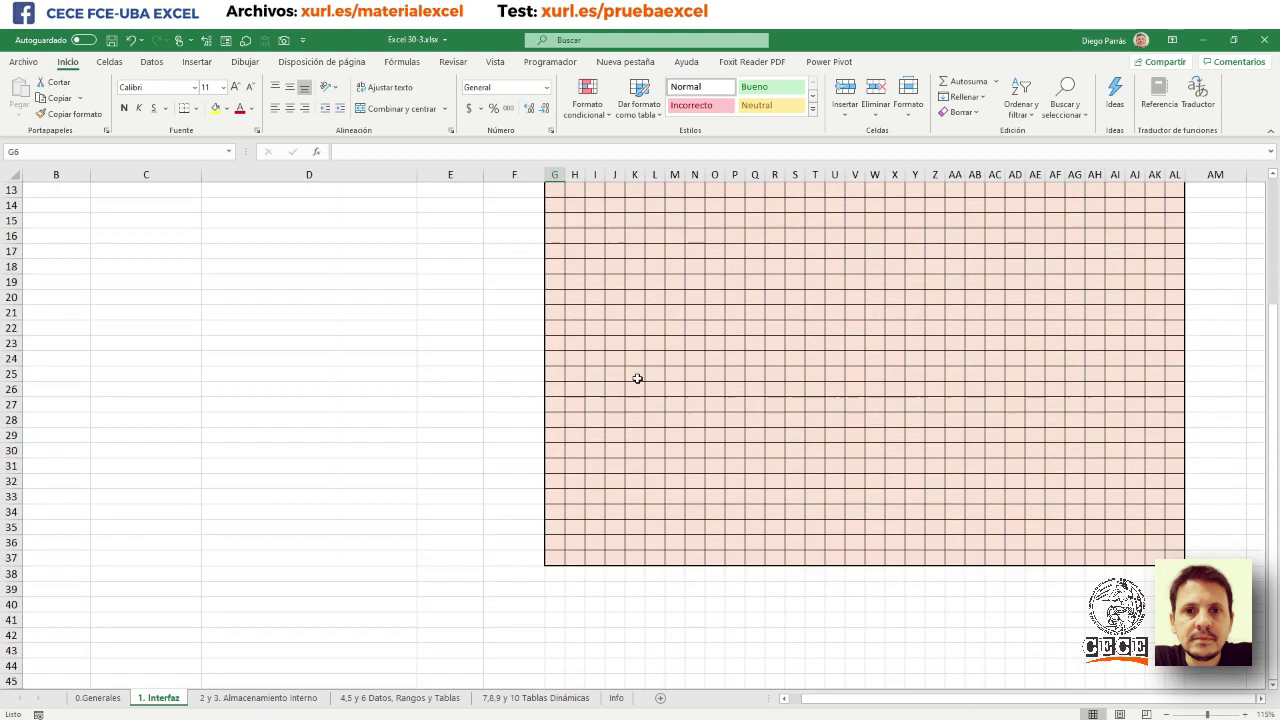
scroll(637, 378, "up", 4)
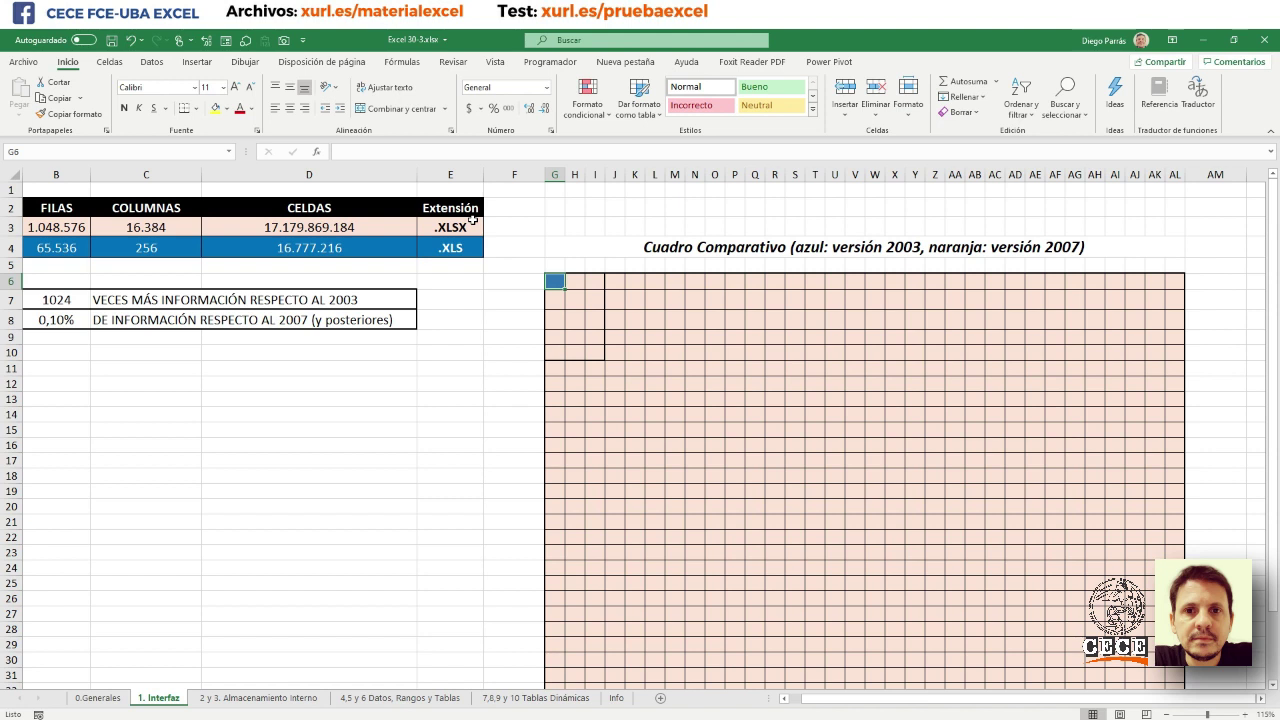
scroll(335, 555, "down", 1)
scroll(295, 590, "up", 1)
scroll(320, 505, "down", 1)
scroll(350, 520, "up", 1)
left_click_drag(831, 705, 826, 700)
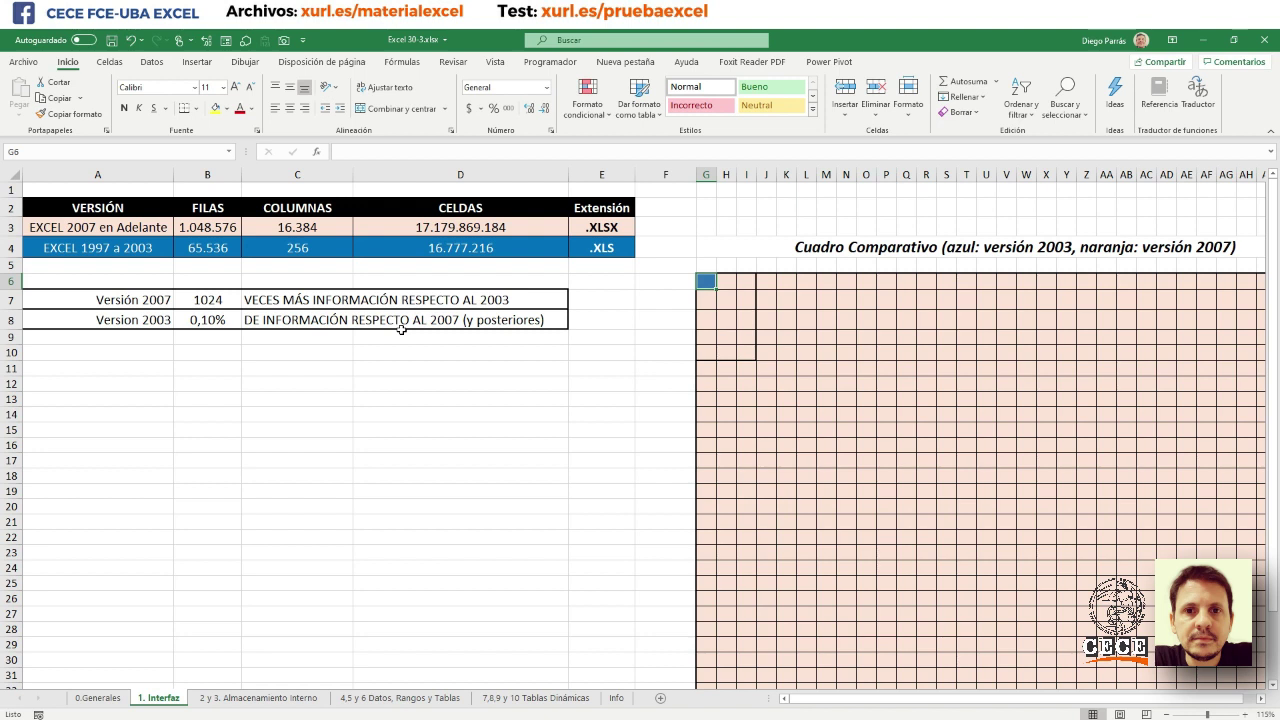
left_click(241, 703)
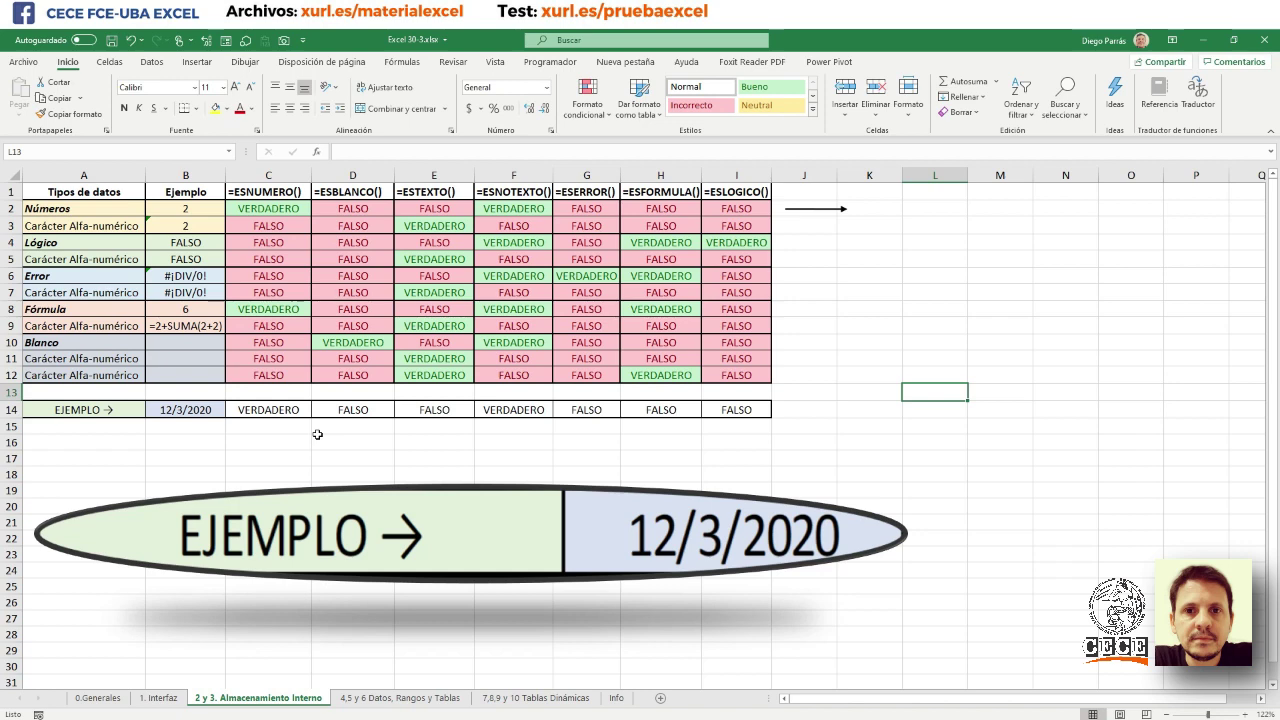
scroll(331, 394, "up", 4, "ctrl")
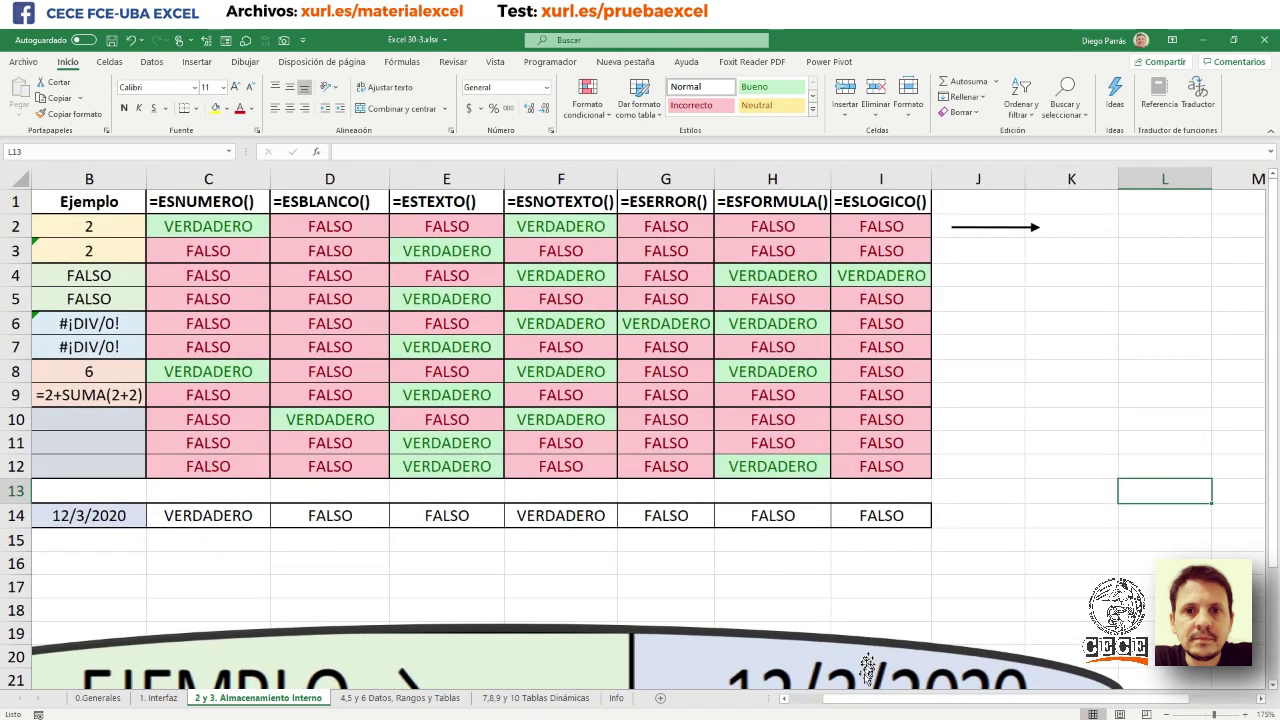
left_click_drag(864, 699, 800, 699)
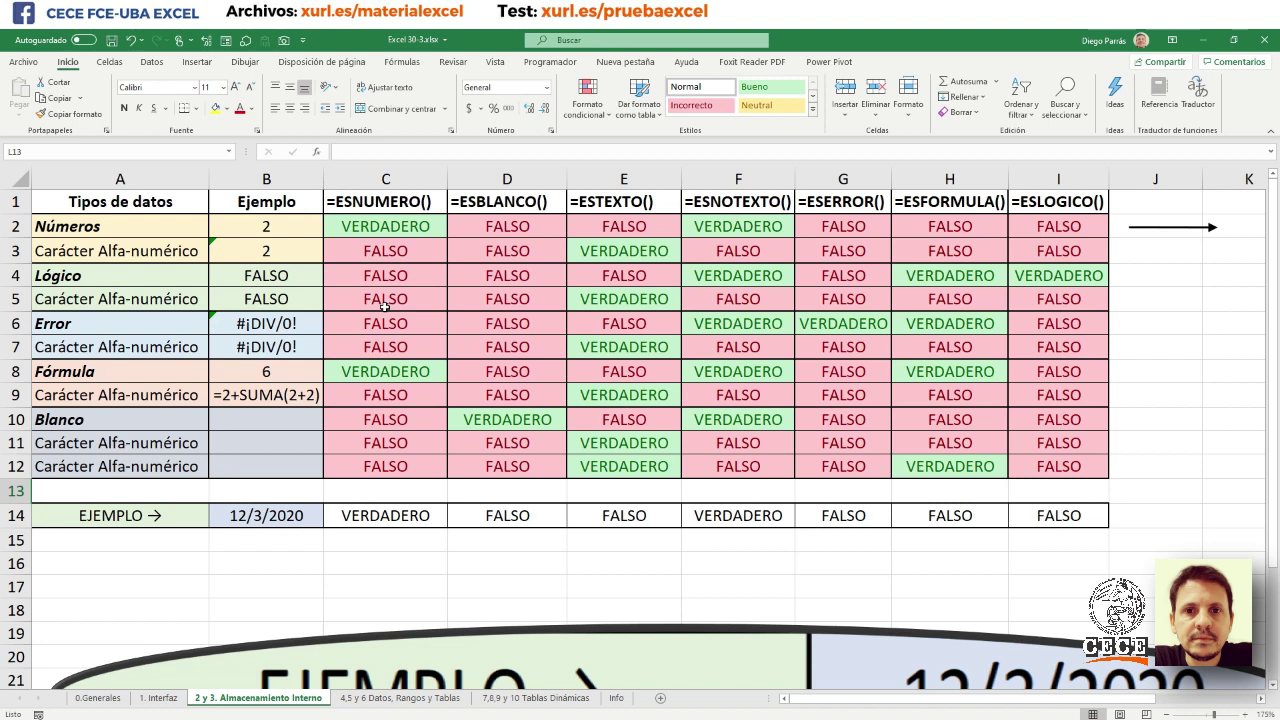
left_click(175, 223)
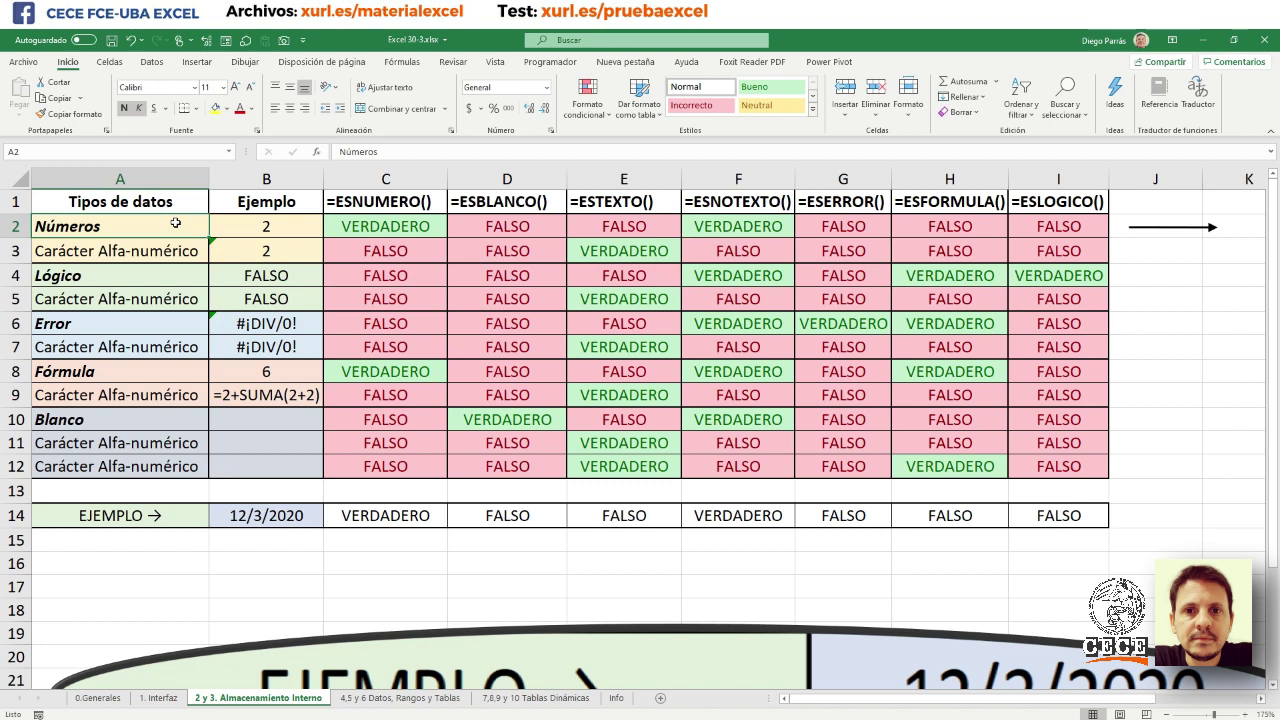
left_click(181, 276)
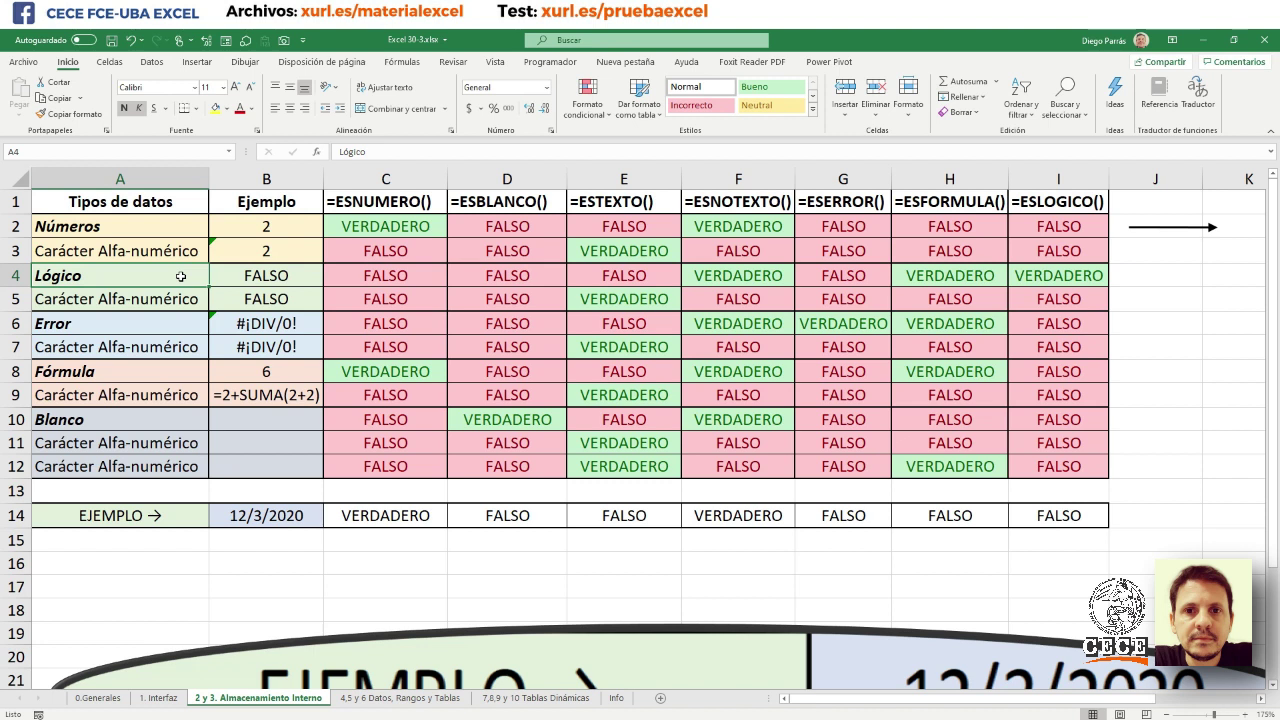
left_click(184, 323)
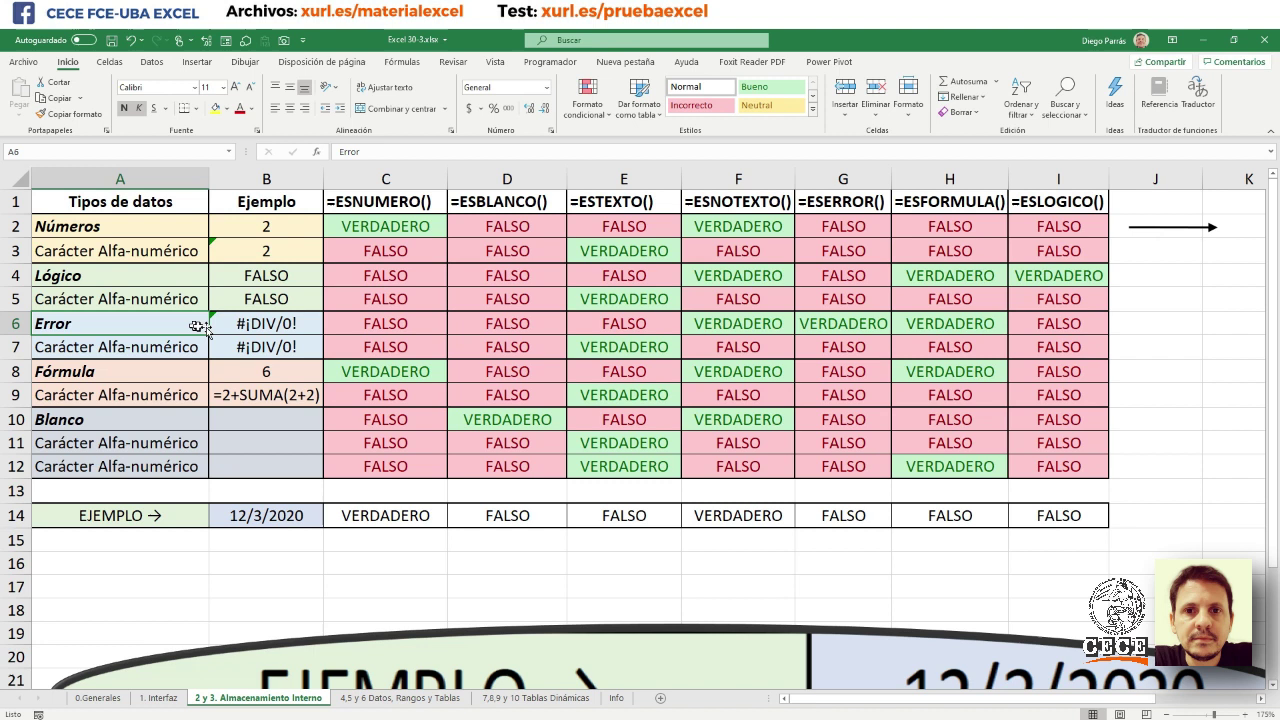
left_click(270, 324)
double_click(272, 324)
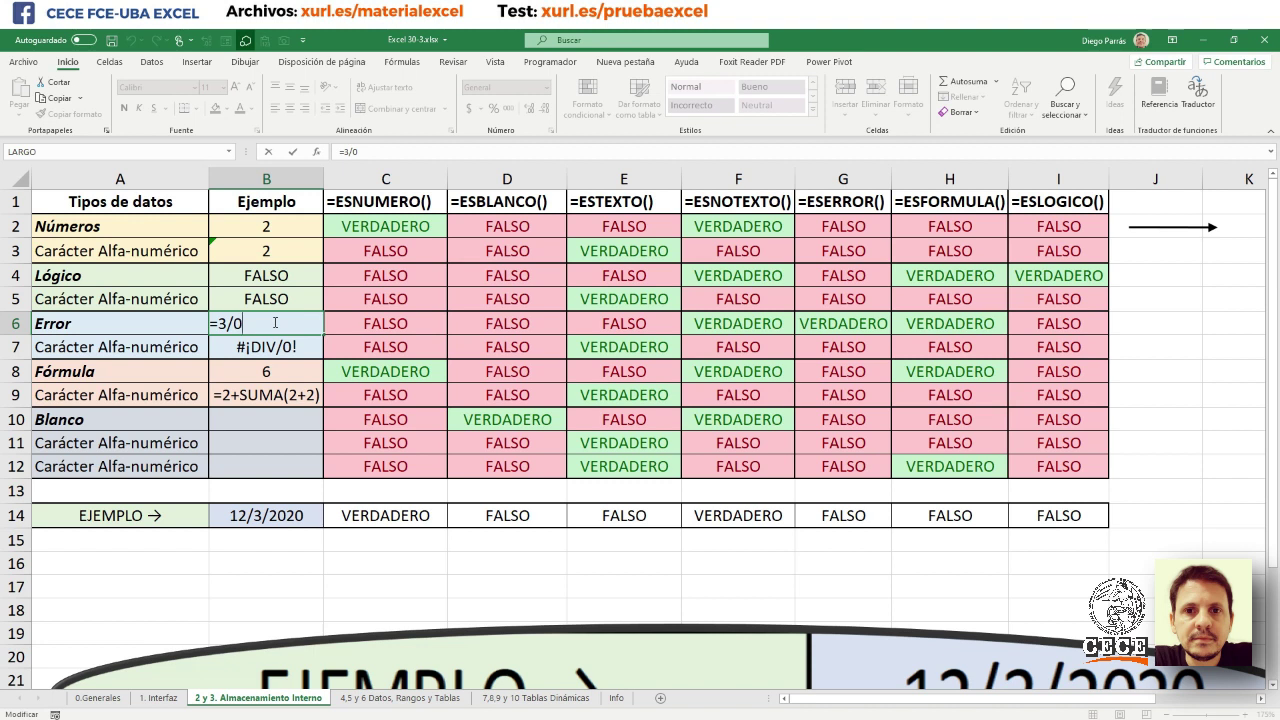
left_click(273, 371)
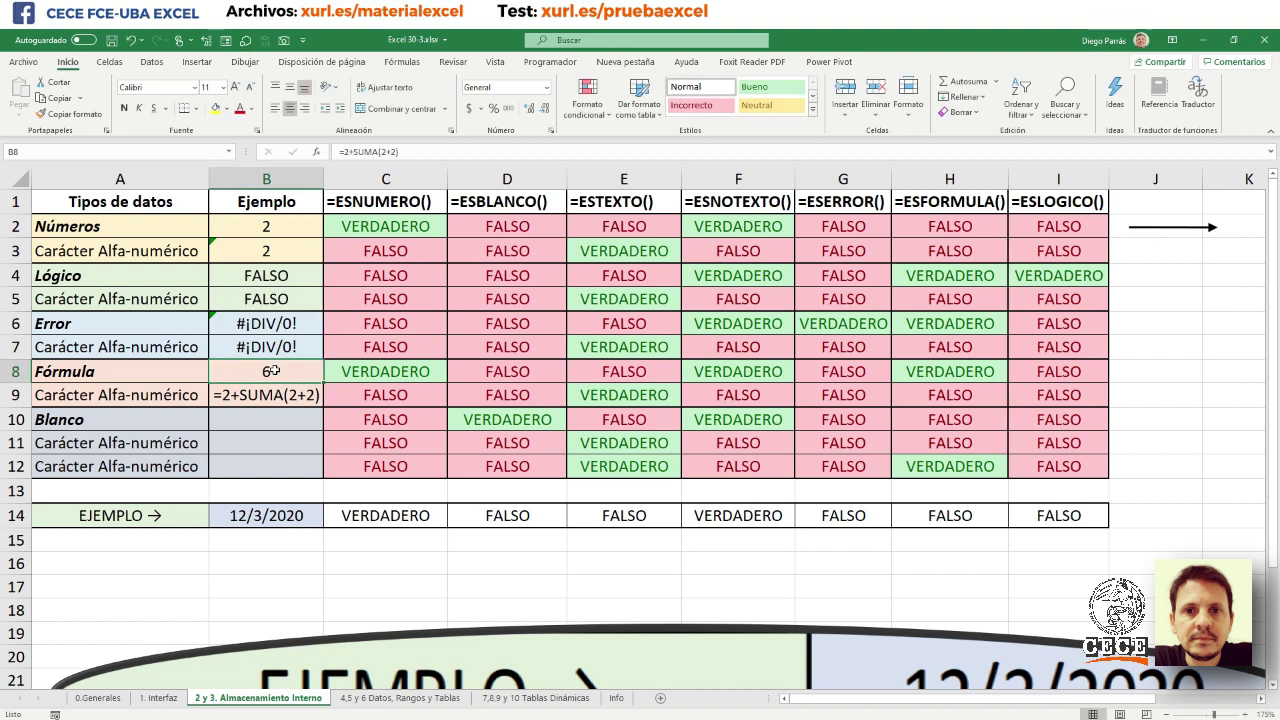
- In B8's =2+SUMA(2+2), highlight SUMA and click B10 to insert its reference
double_click(273, 371)
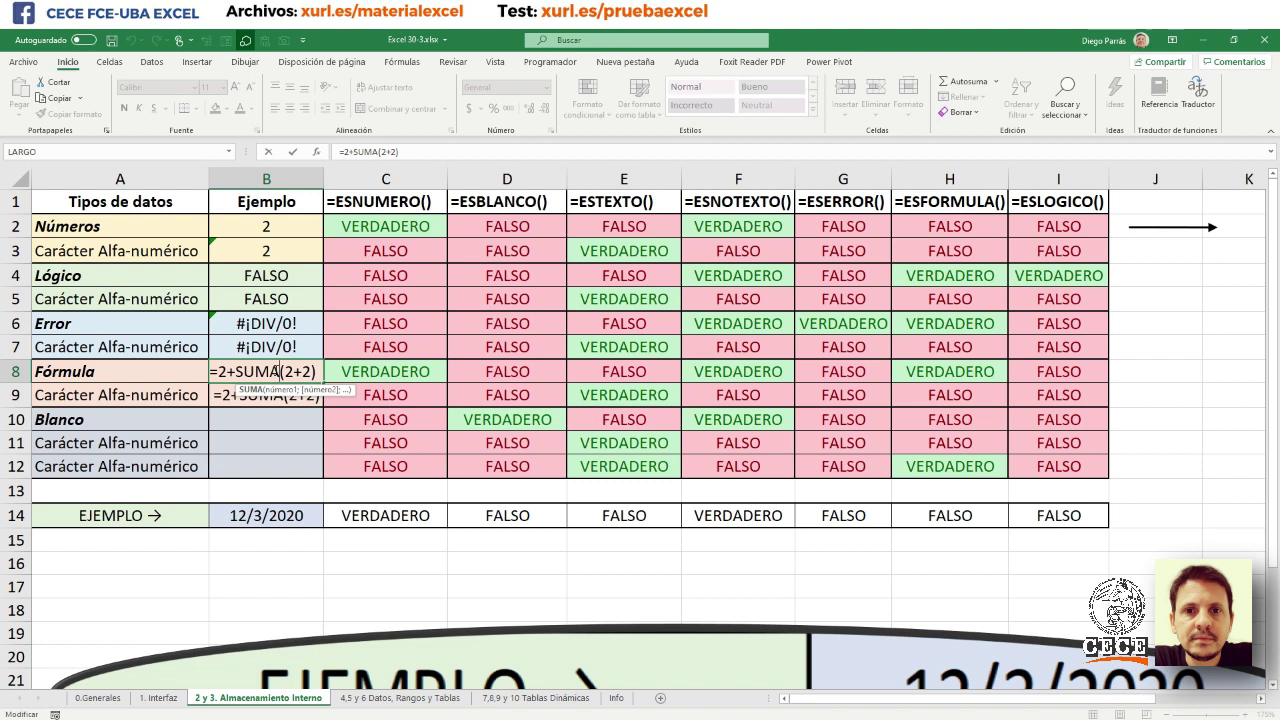
left_click_drag(211, 371, 315, 371)
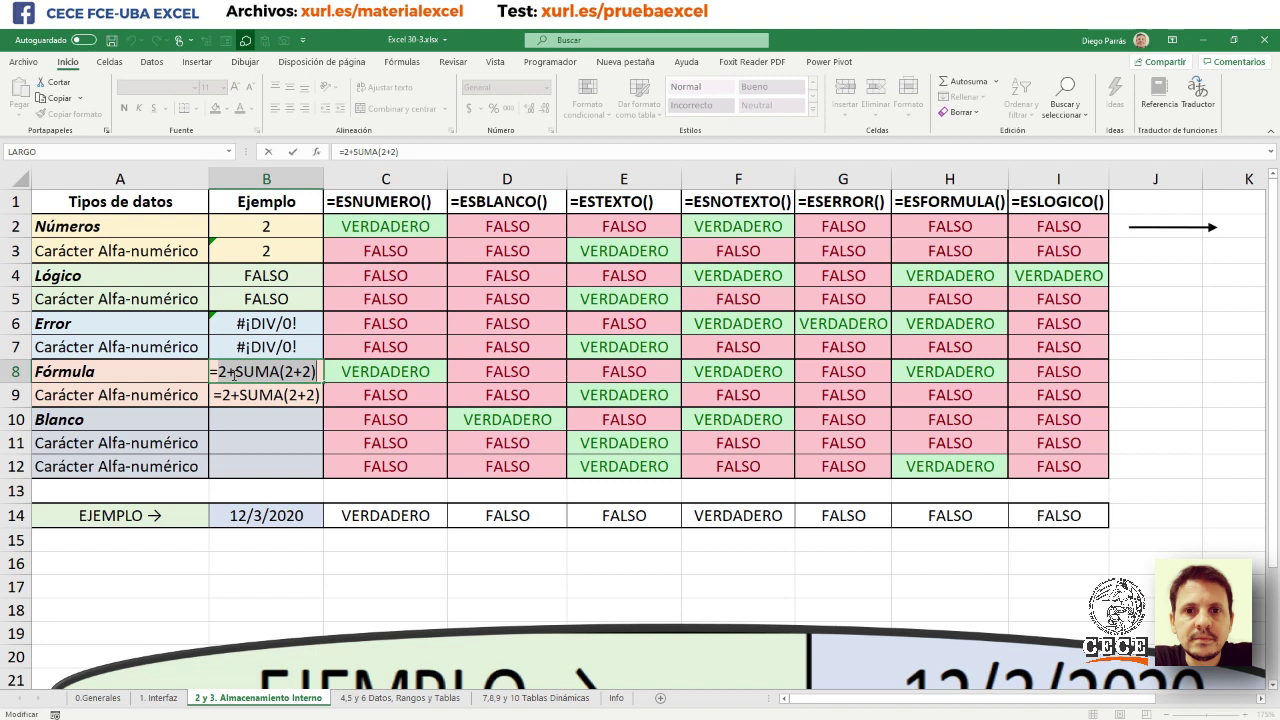
left_click_drag(235, 371, 277, 369)
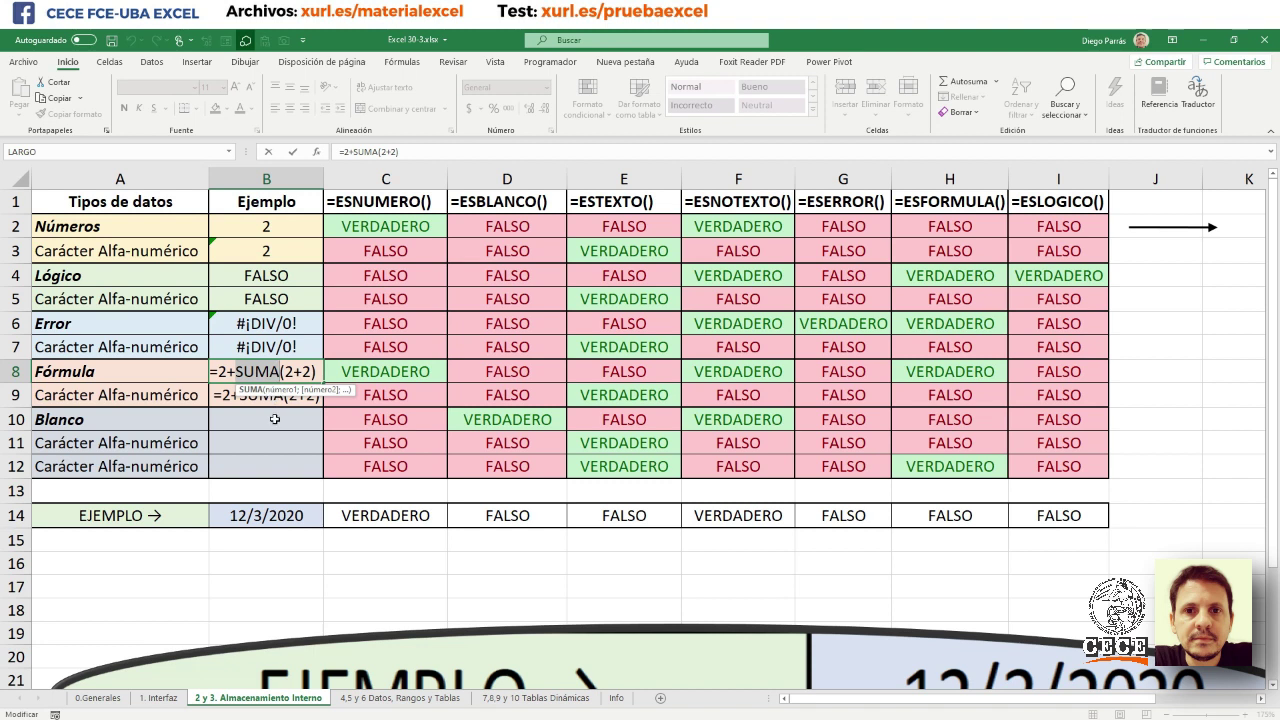
left_click(274, 419)
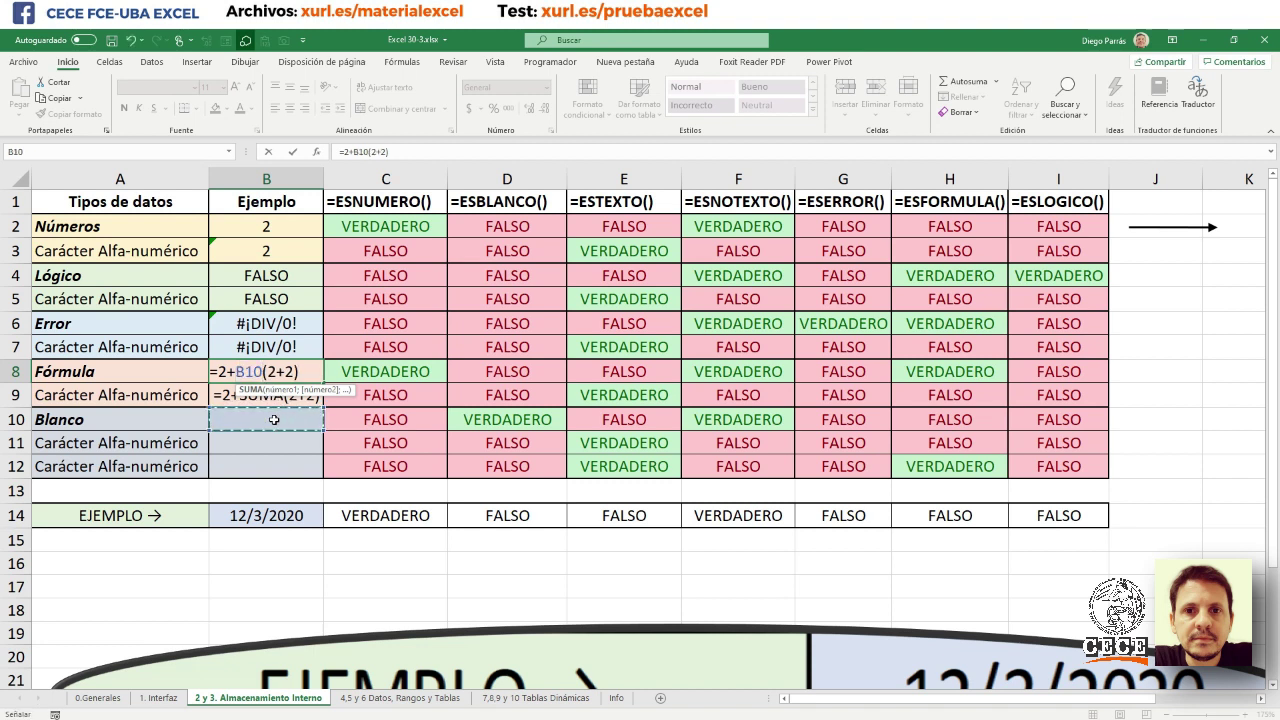
- Cancel the B8 edit and open the empty B10 twice without entering anything
key("Escape")
left_click(274, 419)
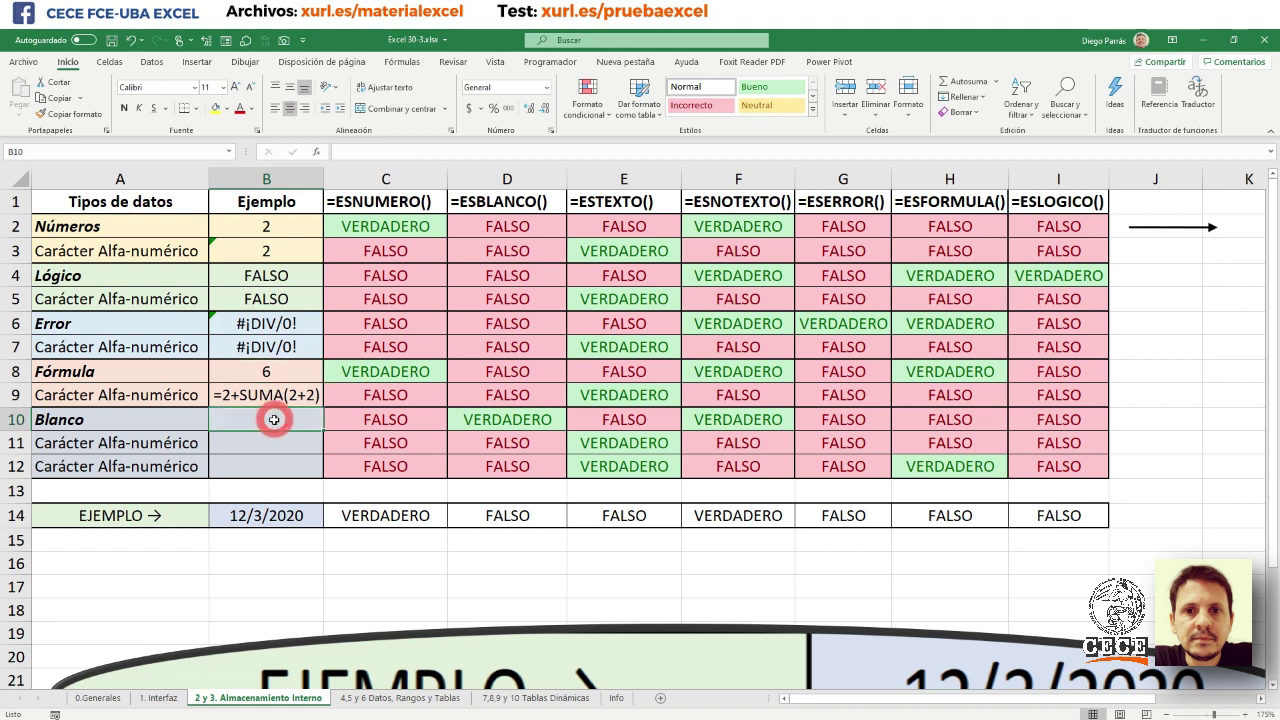
double_click(274, 419)
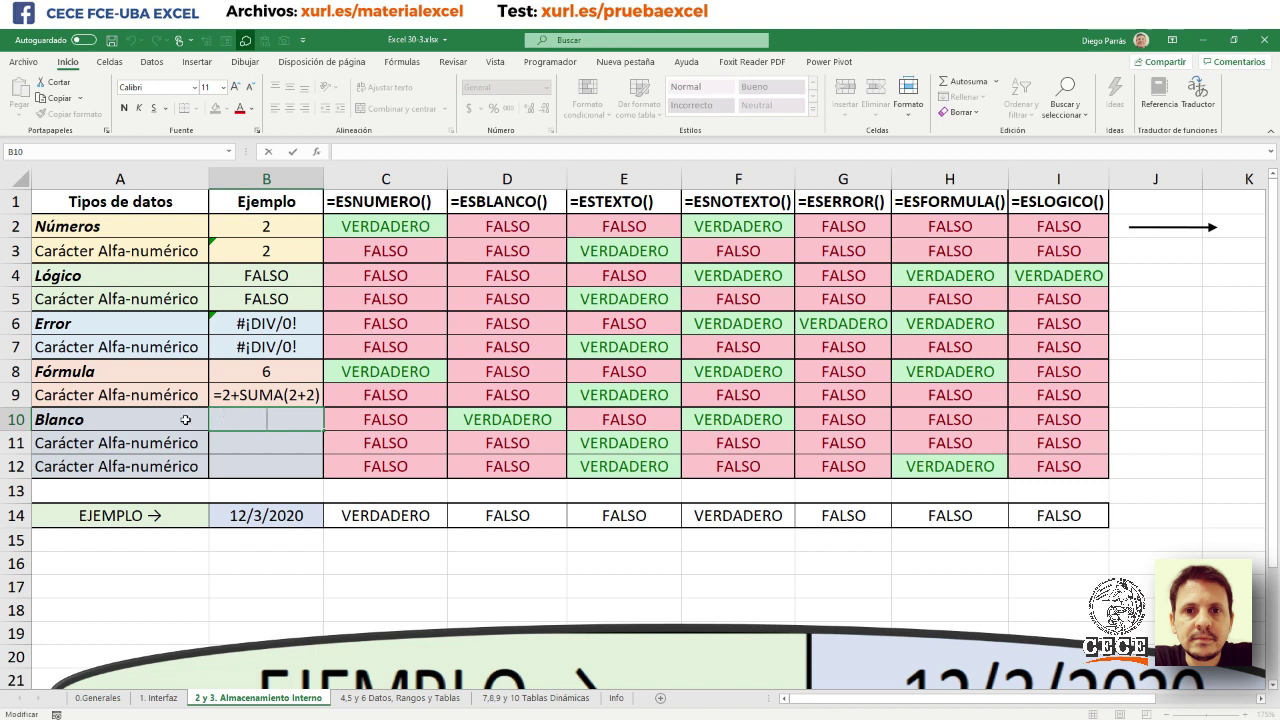
key("Escape")
left_click(247, 416)
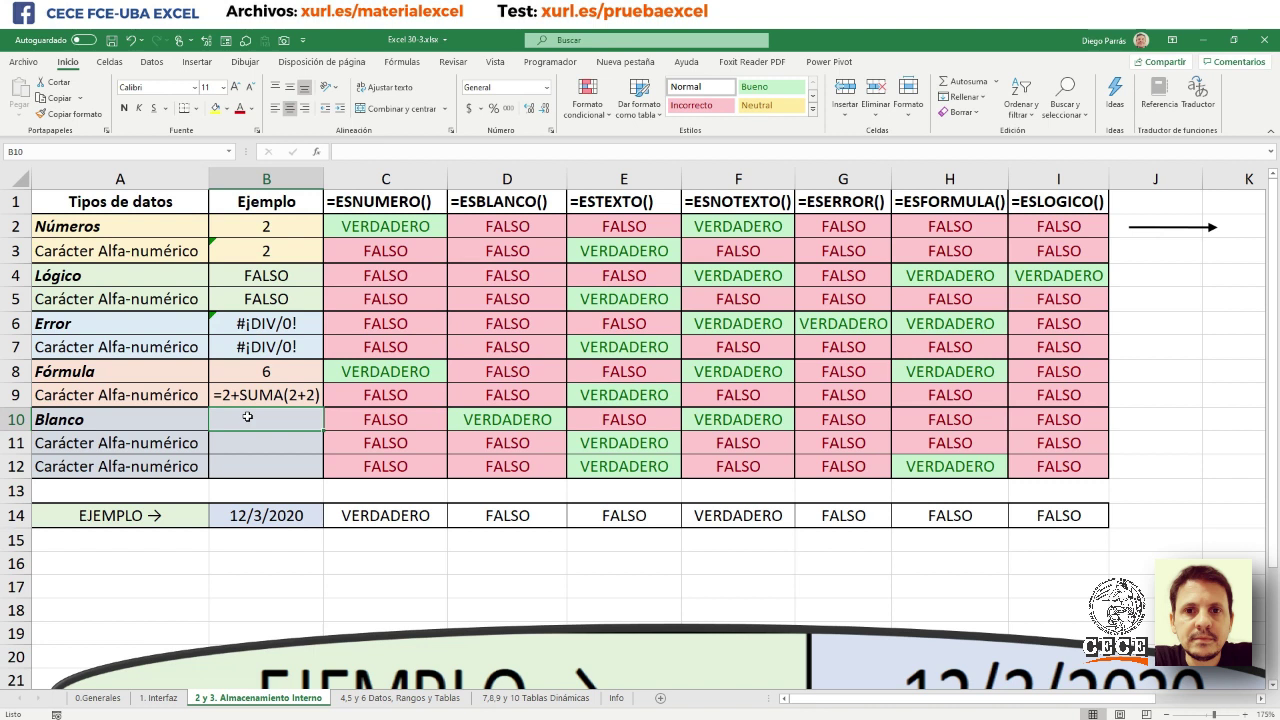
double_click(247, 417)
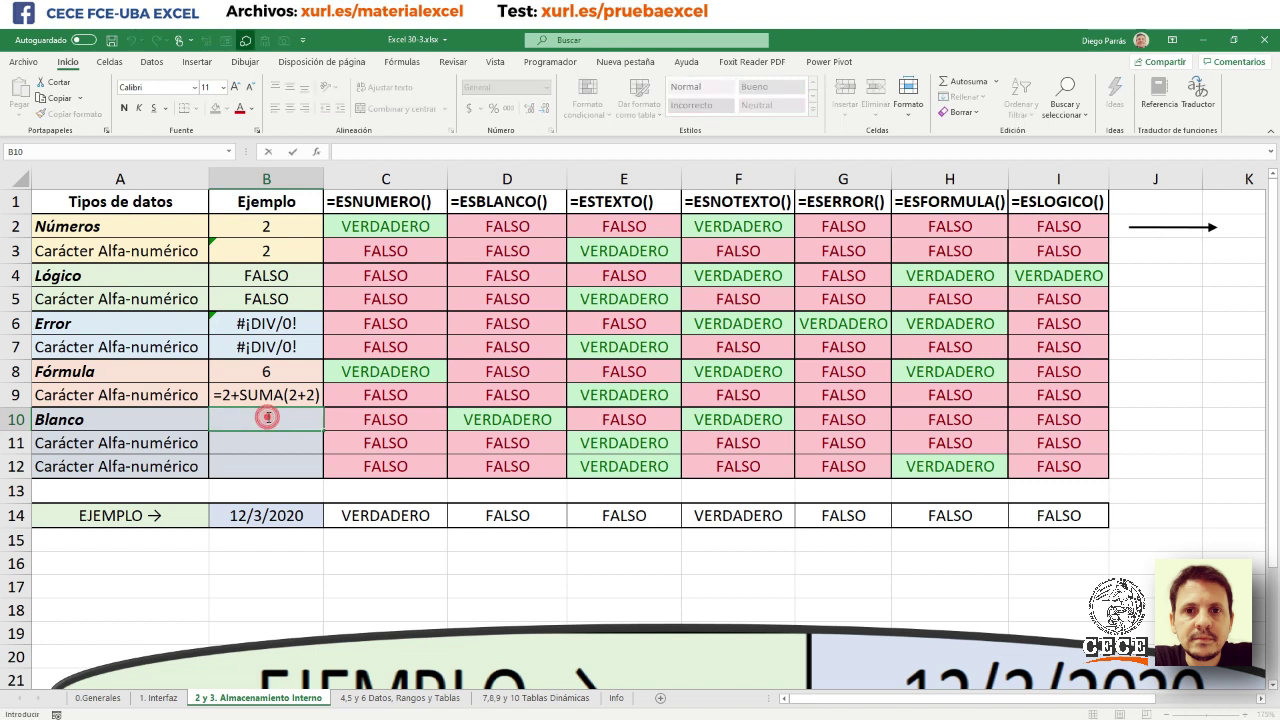
key("Escape")
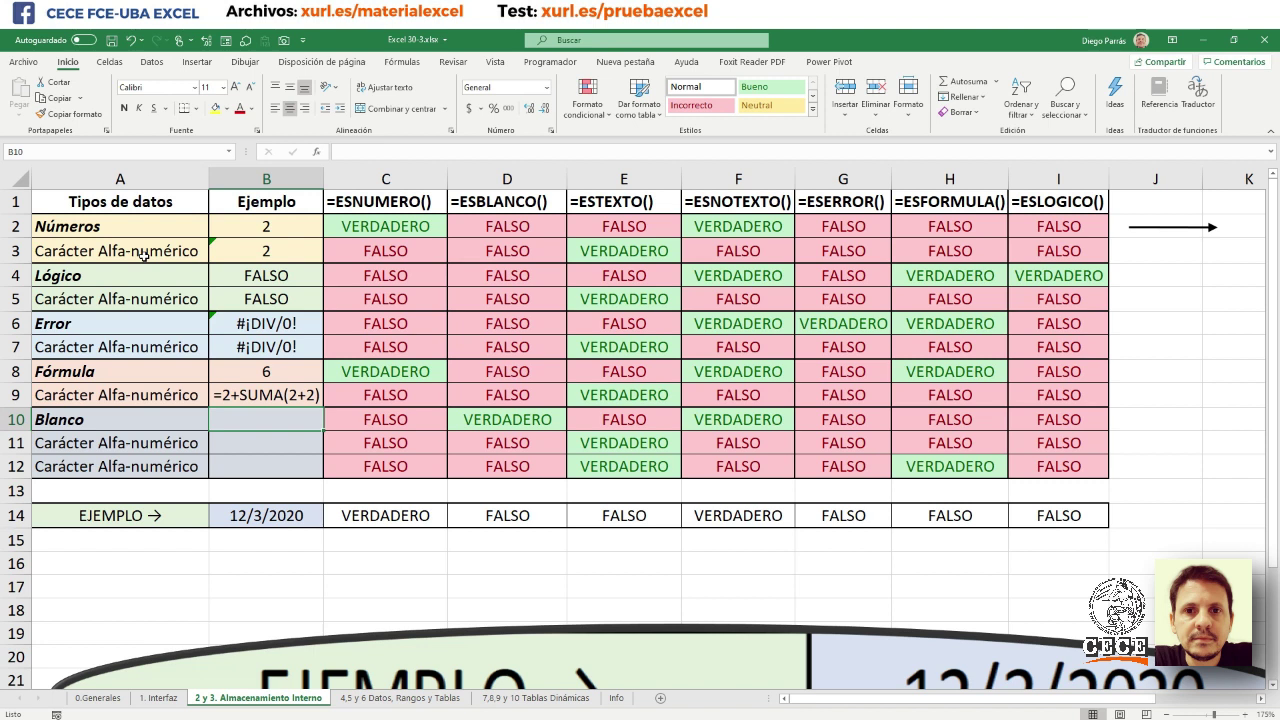
- Select the alphanumeric labels in A3, A5 and A7
left_click(145, 256)
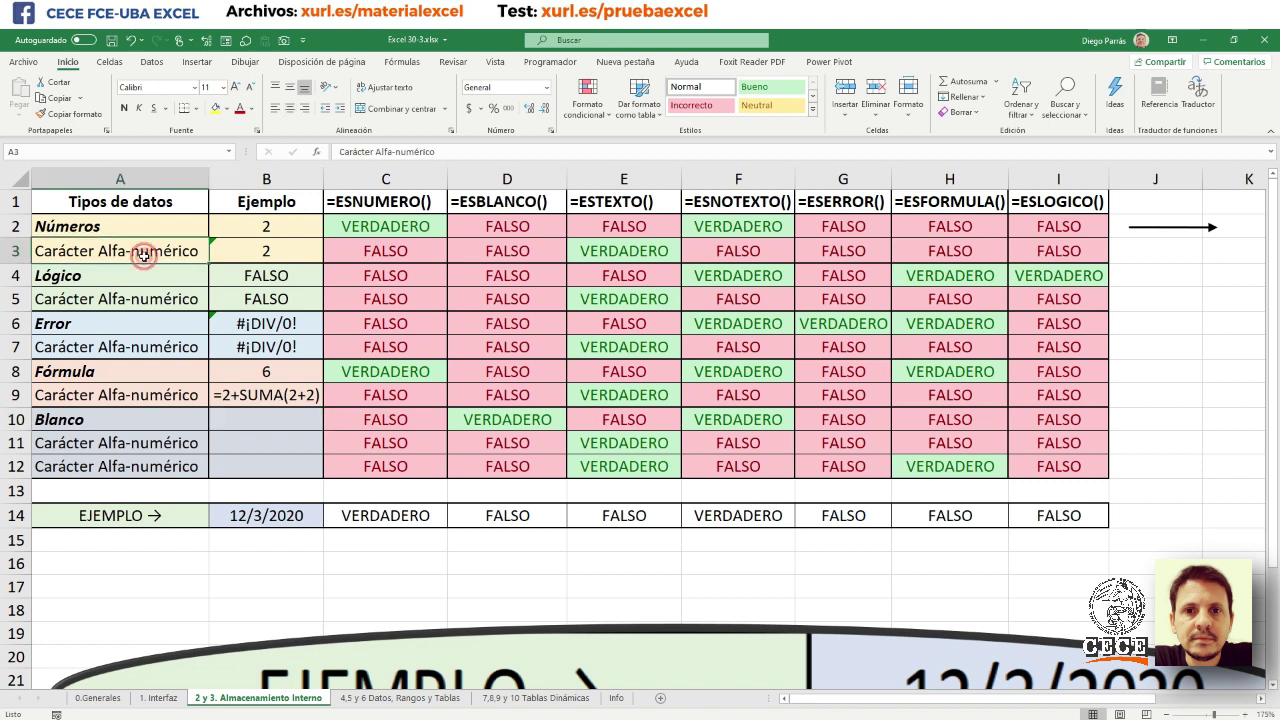
left_click(168, 298)
left_click(172, 345)
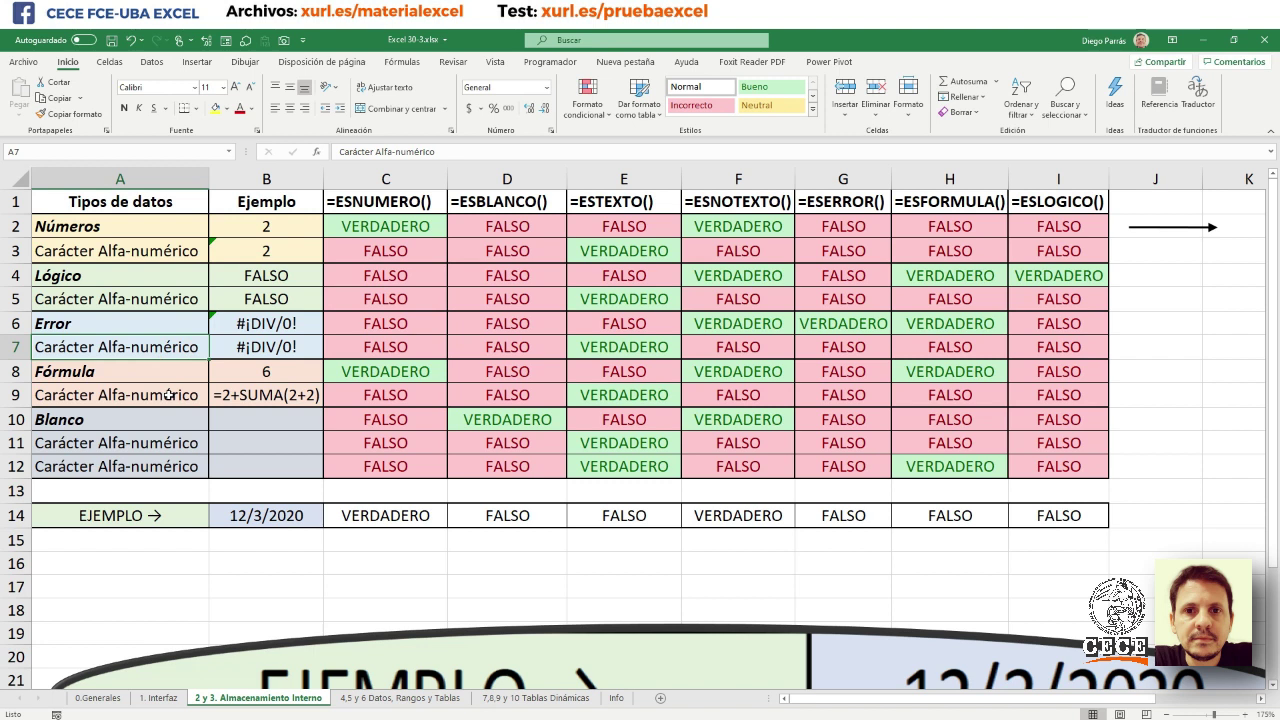
- Inspect B3's '2 entry and its apostrophe, then select B4 showing =FALSO
left_click(259, 249)
double_click(250, 250)
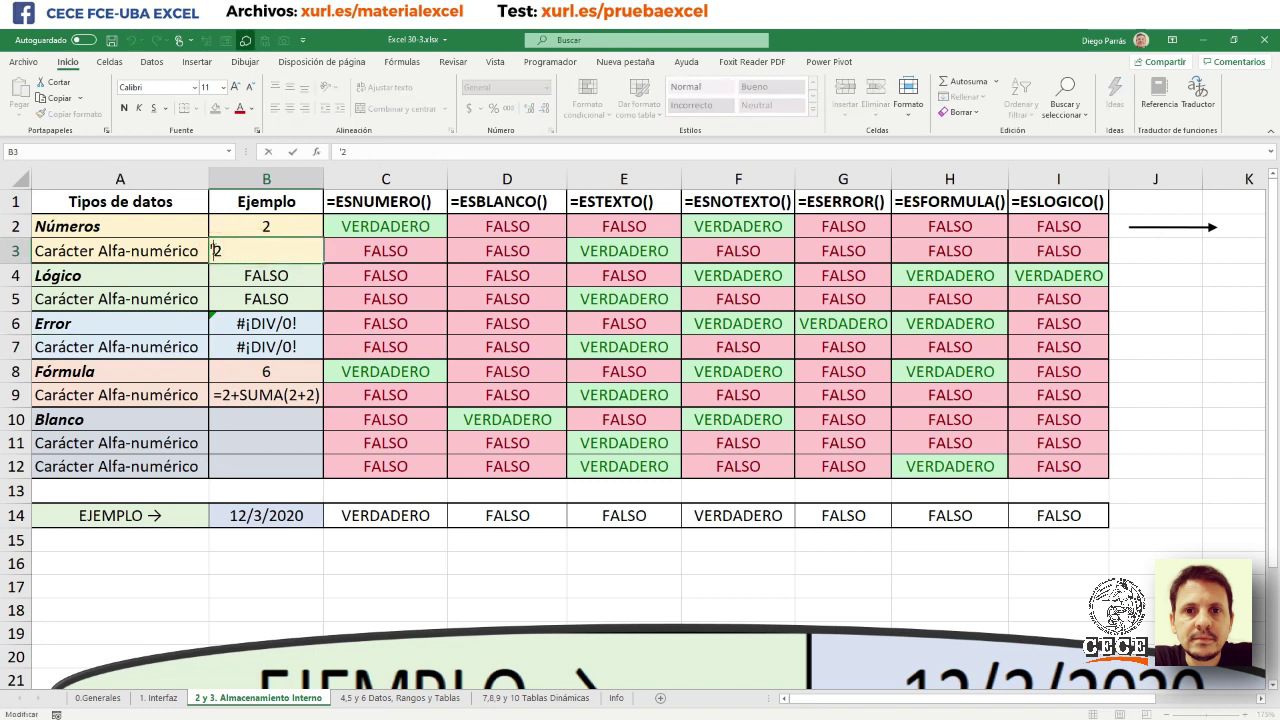
left_click(212, 250)
double_click(215, 250)
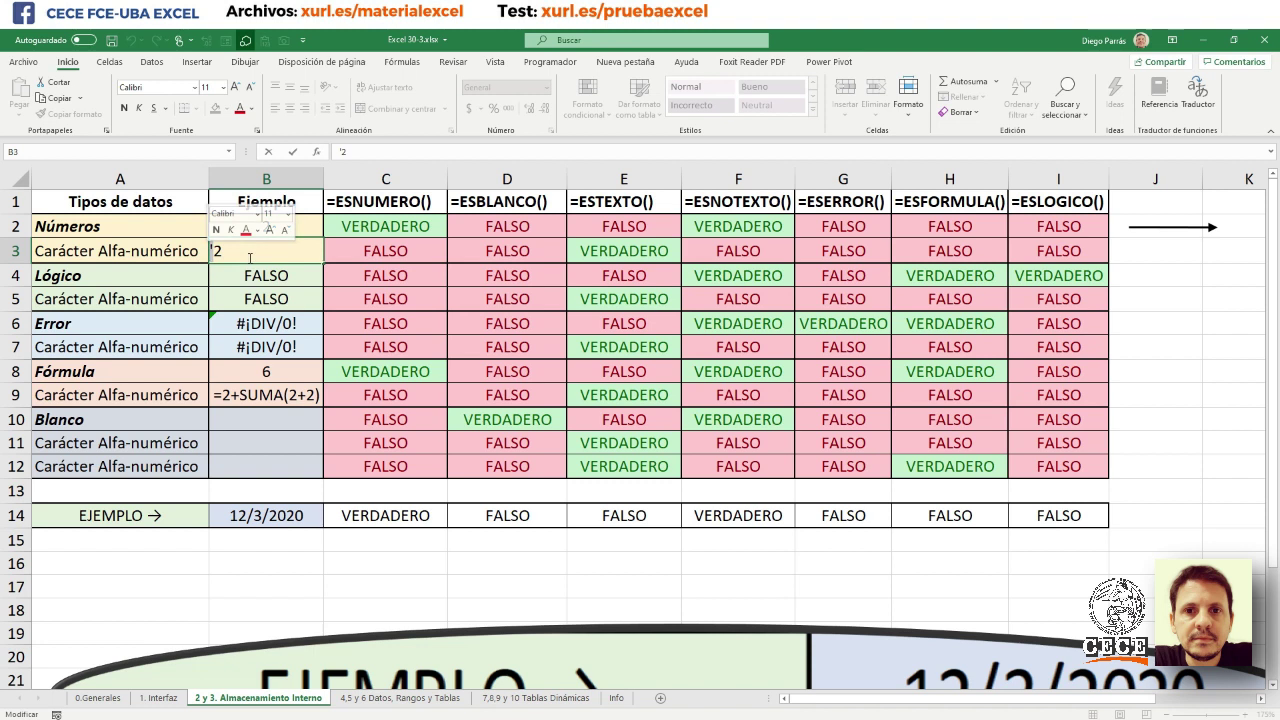
key("Escape")
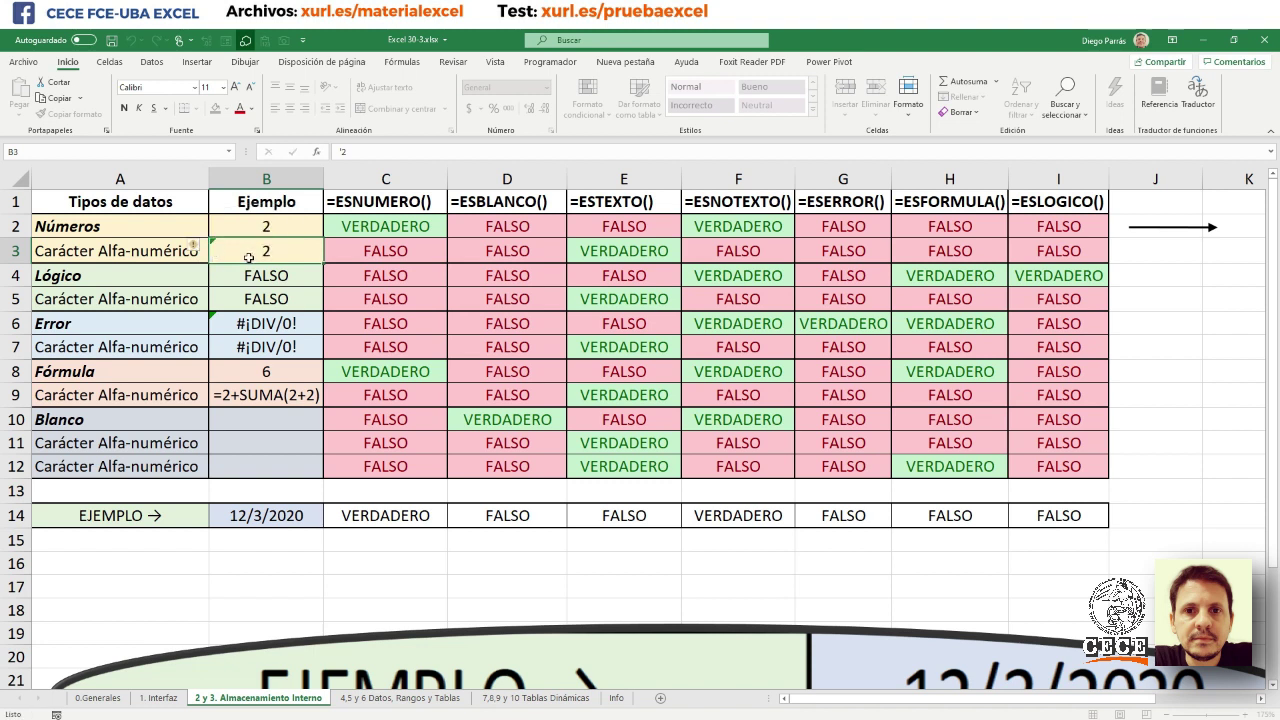
left_click(243, 280)
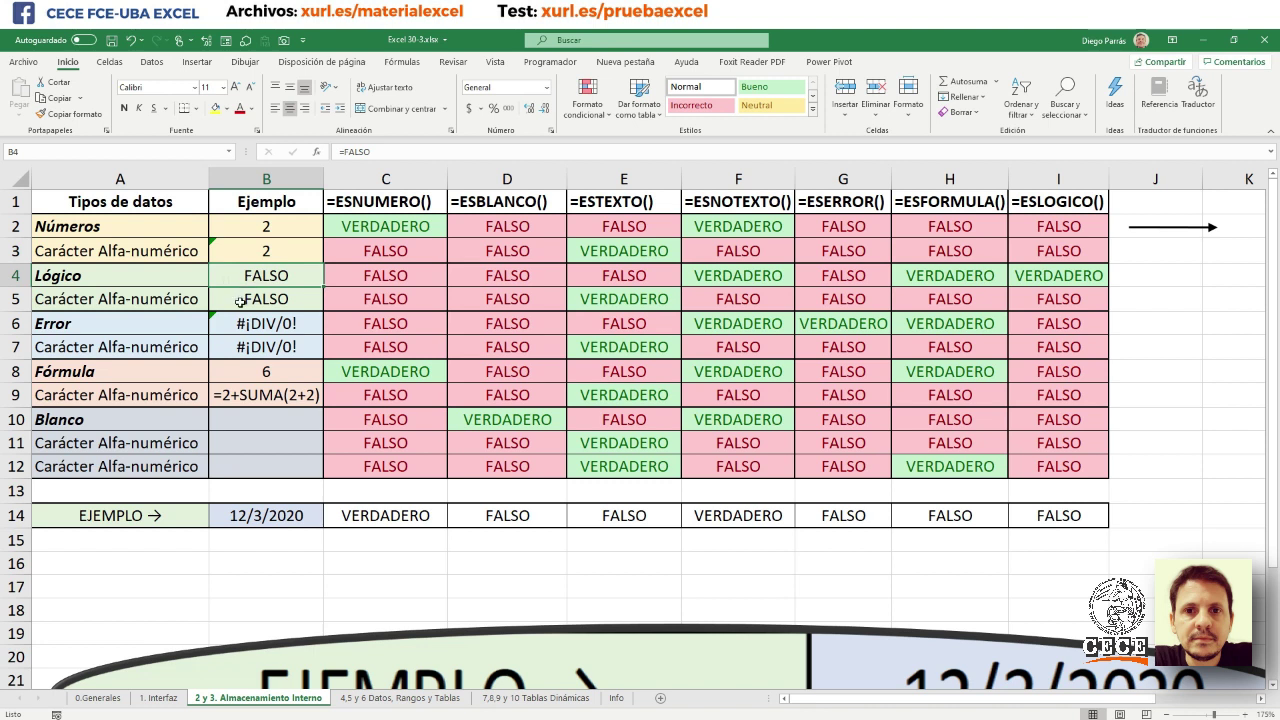
- Underline B5's 'FALSO text with Ctrl+S and check its entry in the formula bar
left_click(240, 301)
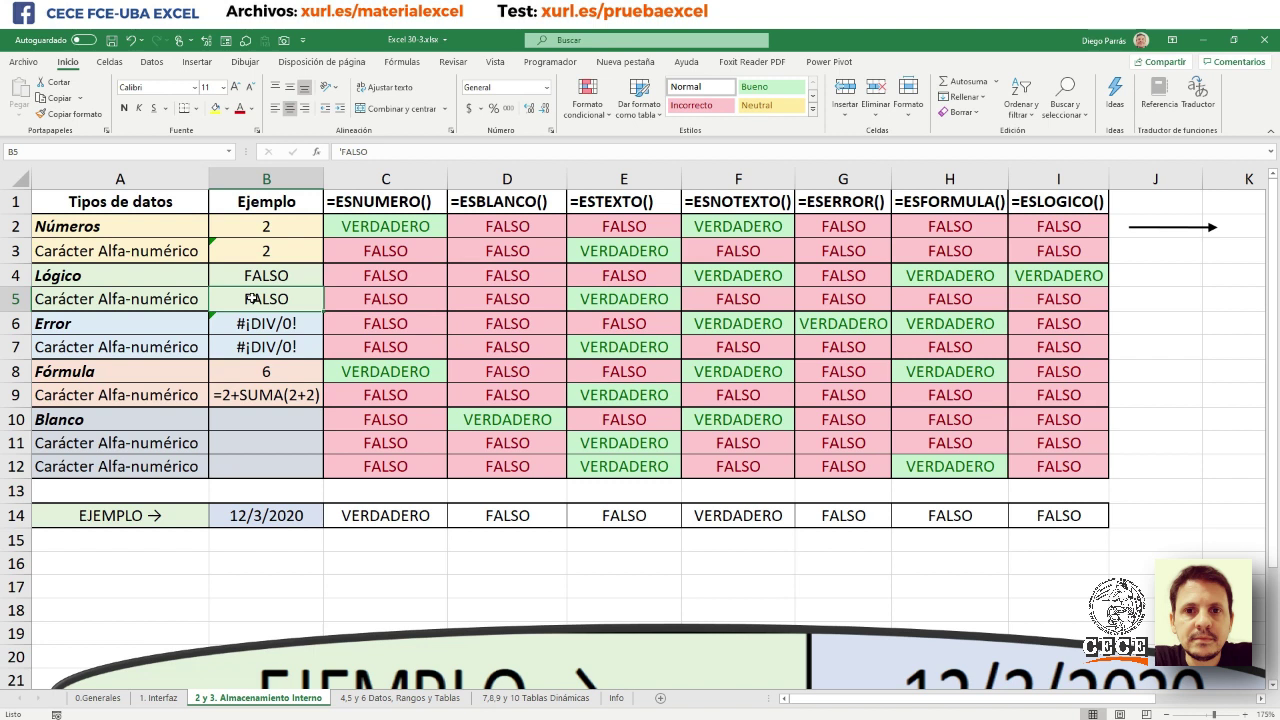
key("ctrl+s")
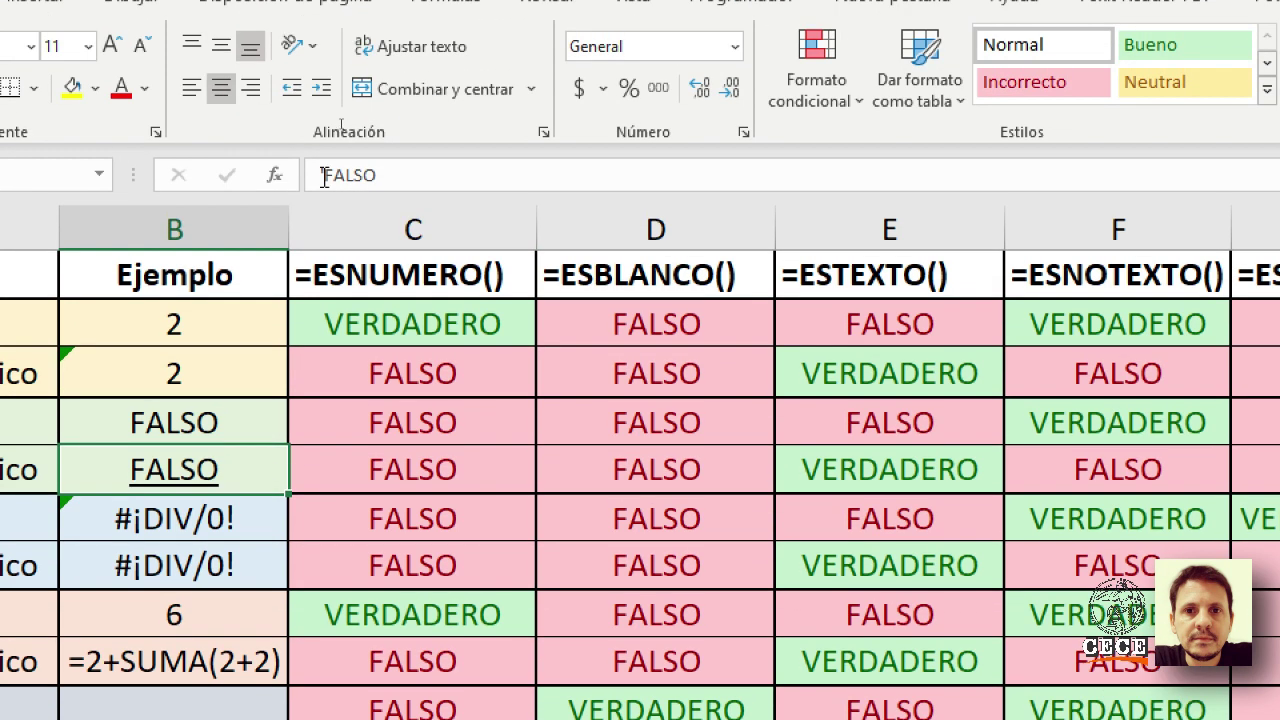
left_click(325, 176)
double_click(322, 176)
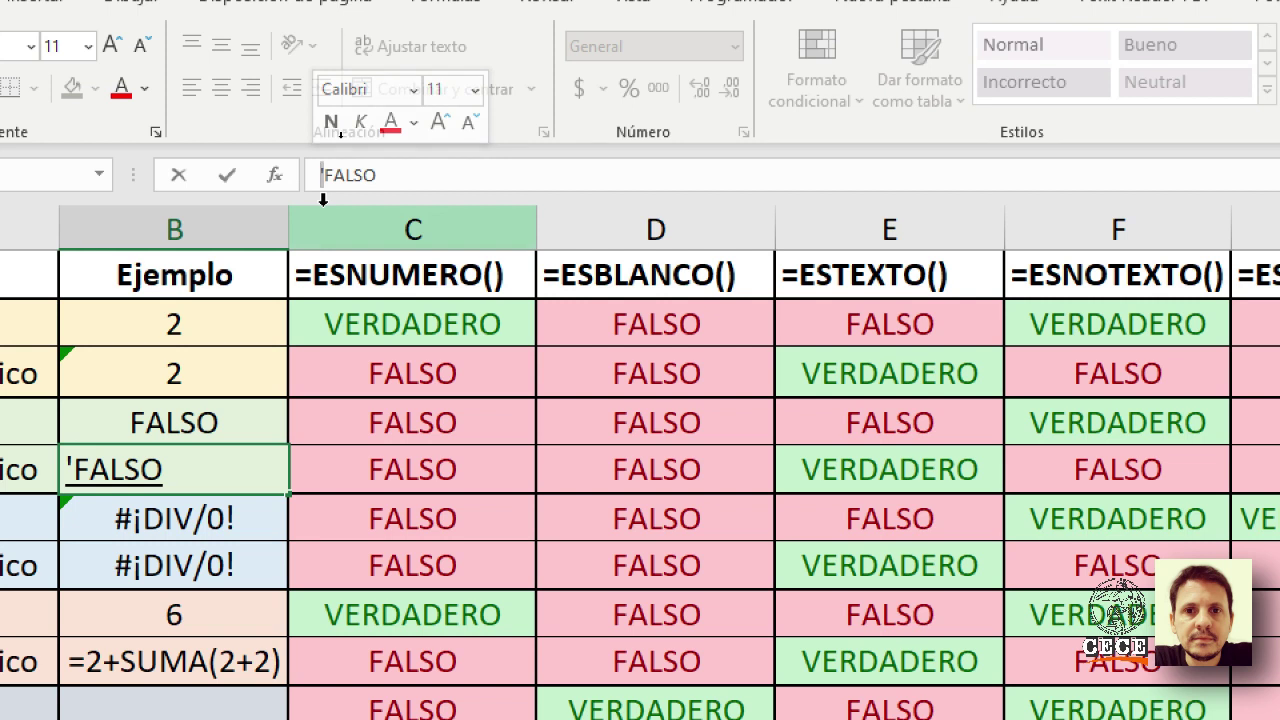
scroll(265, 330, "down", 1)
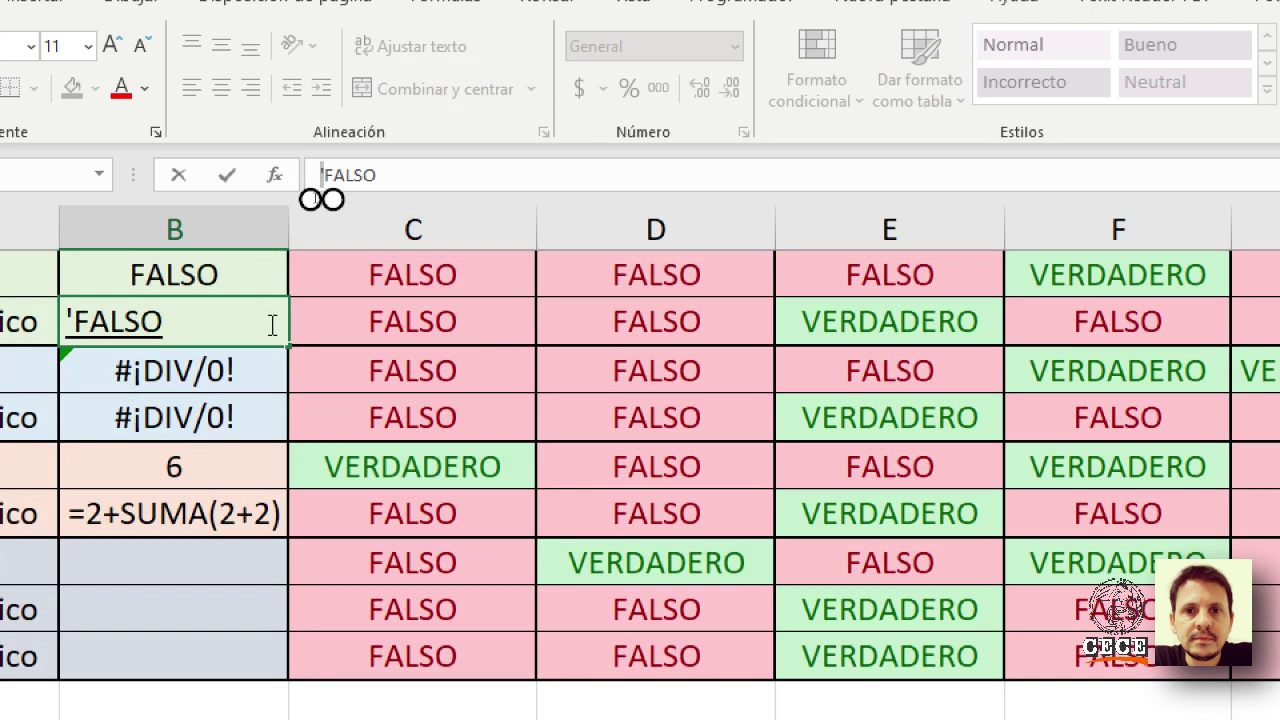
left_click(272, 325)
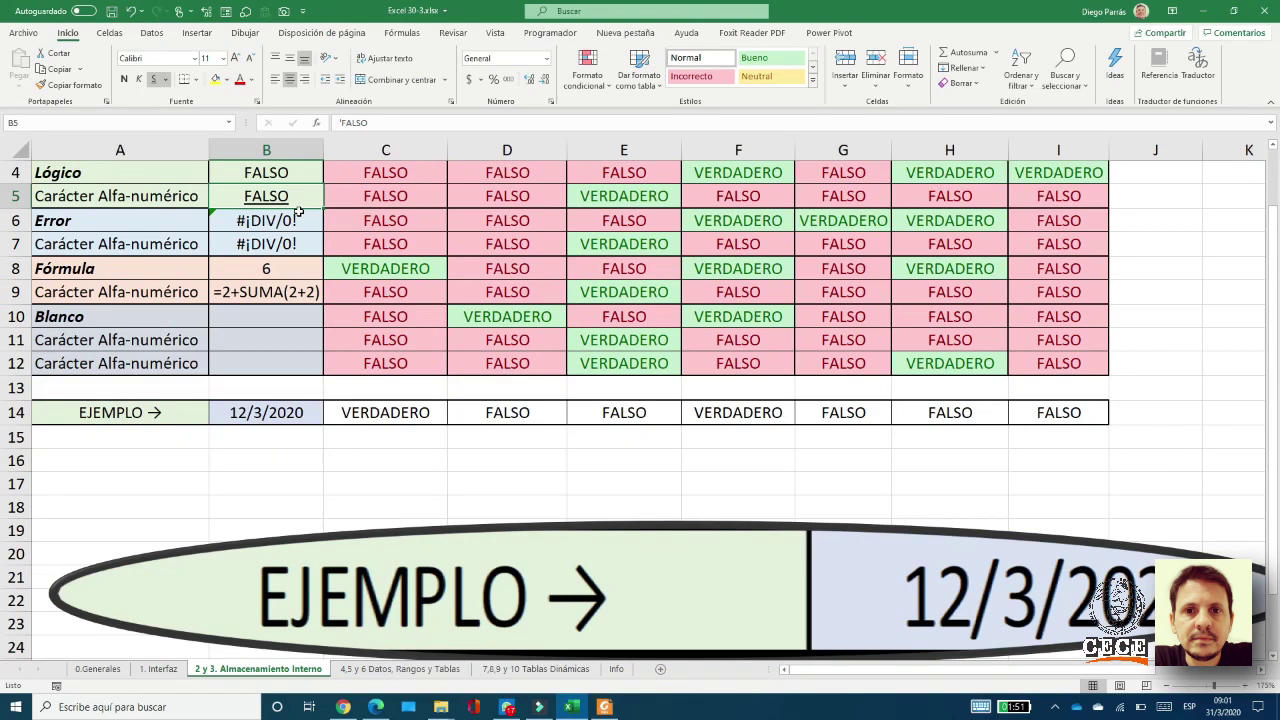
scroll(298, 212, "up", 3)
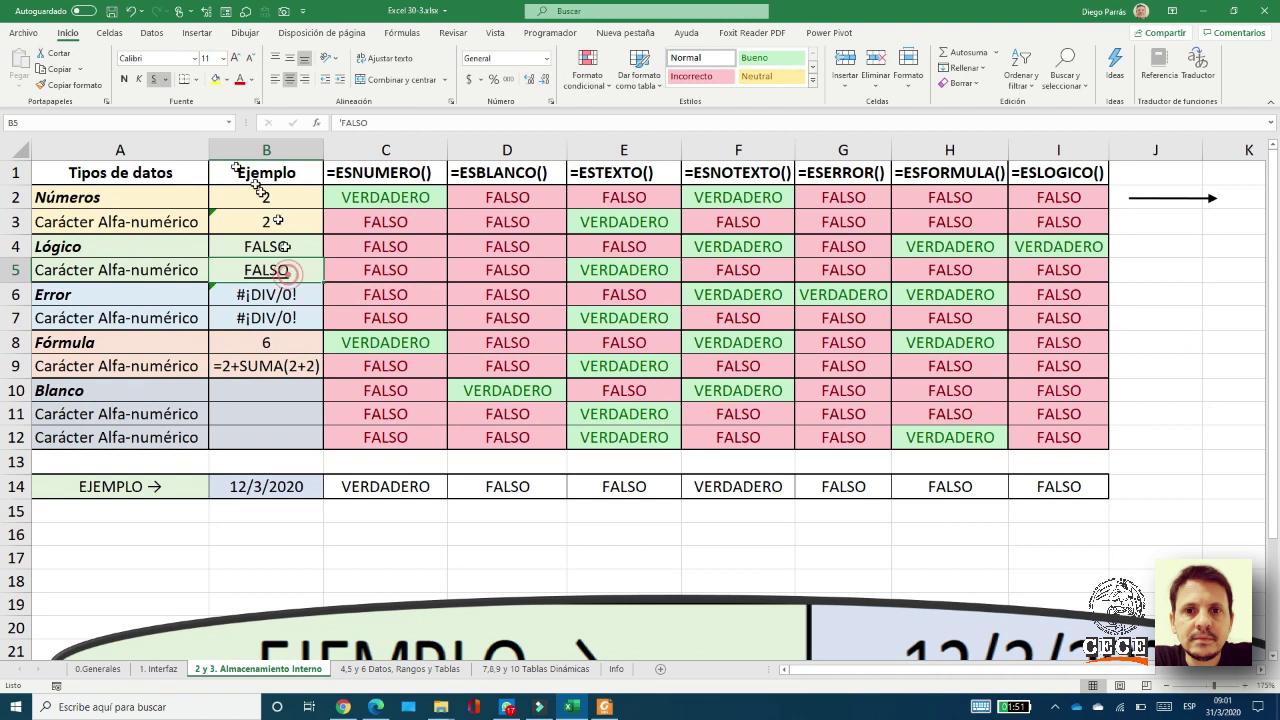
- Use the Subrayado (S) button to remove the underline from B5's FALSO
left_click(153, 79)
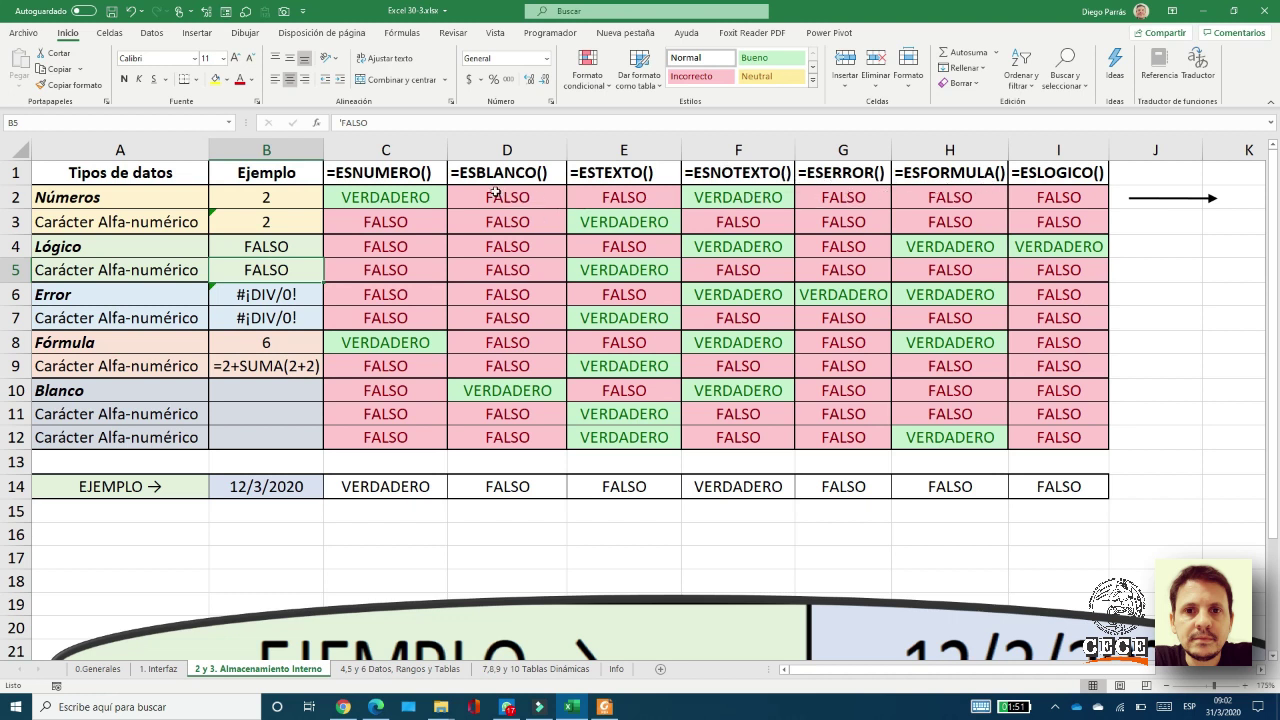
- Browse the additional function categories on the Fórmulas tab, closing the list without inserting anything
left_click(408, 36)
left_click(408, 72)
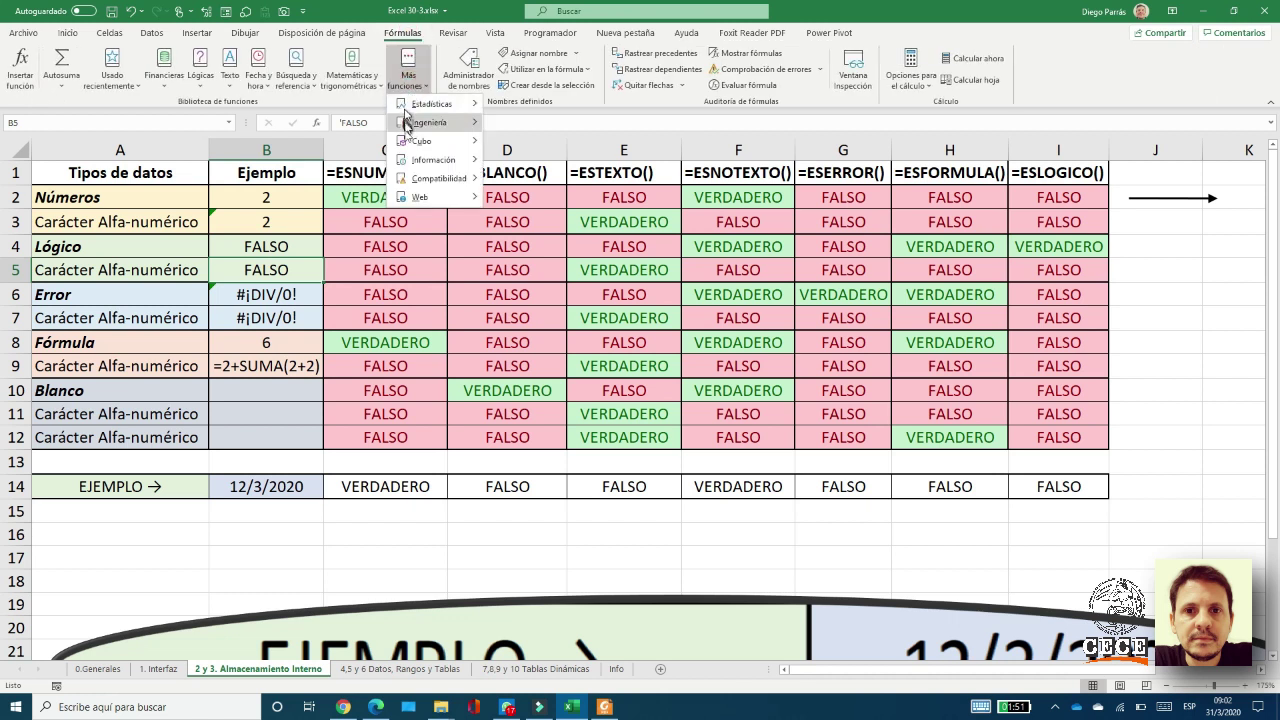
mouse_move(432, 160)
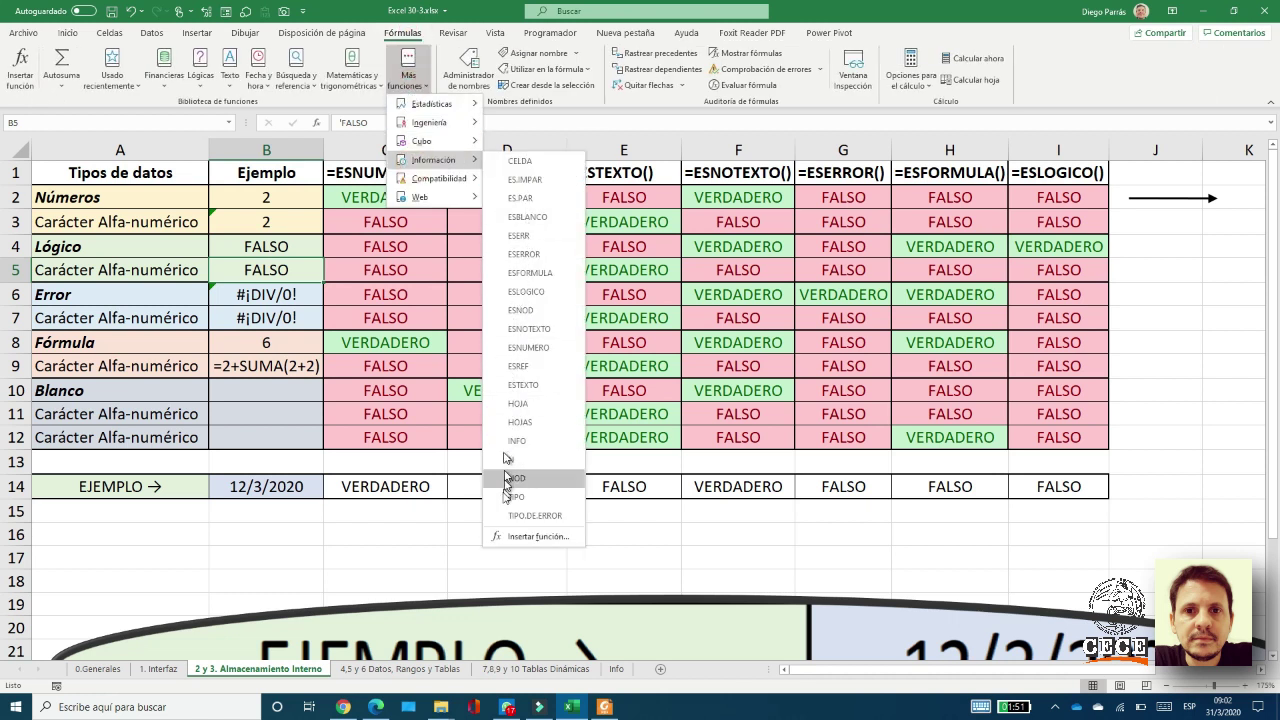
left_click(436, 555)
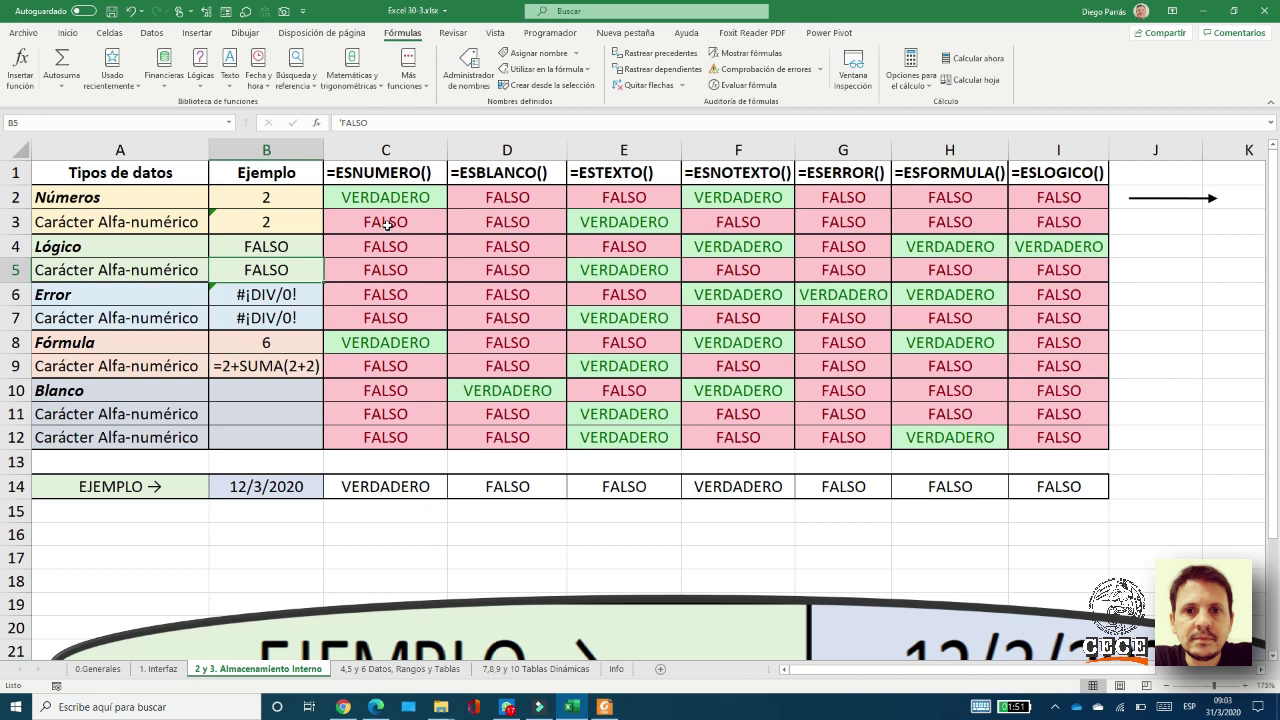
- Step through the IS-function headers from =ESNUMERO() in C1 across to =ESLOGICO()
left_click(395, 175)
left_click(490, 166)
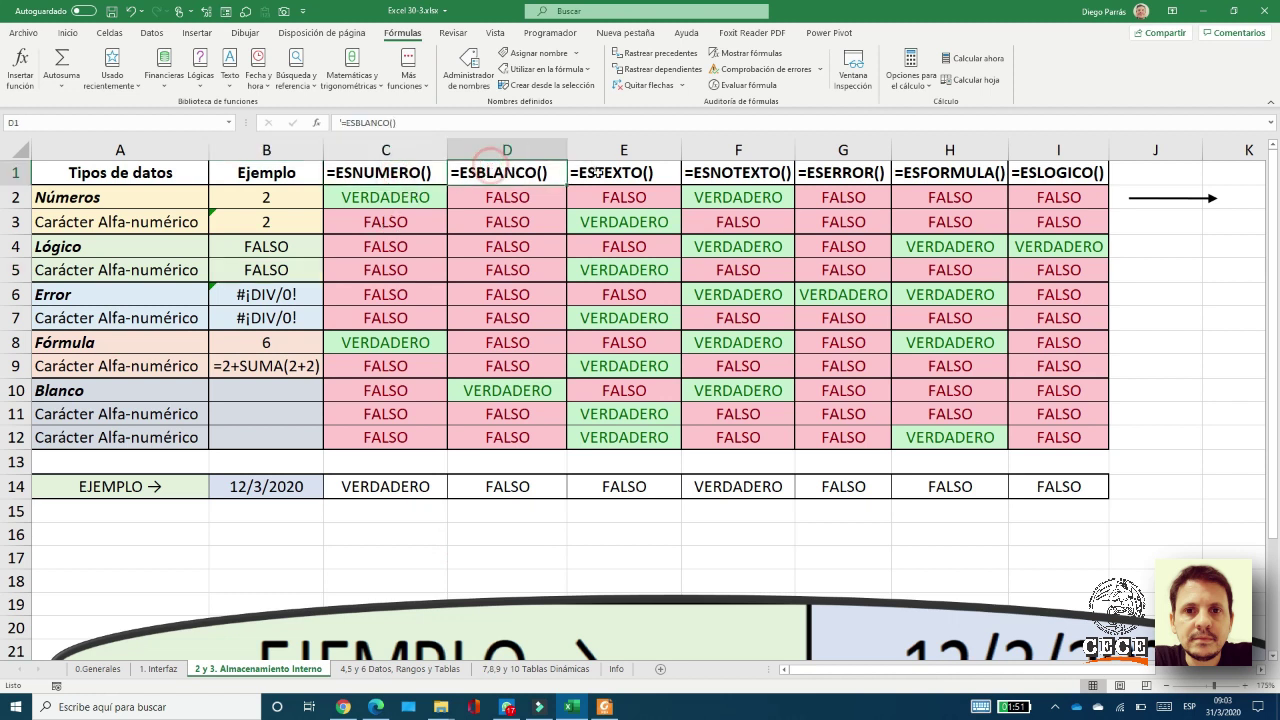
left_click(598, 171)
left_click(738, 170)
left_click(804, 174)
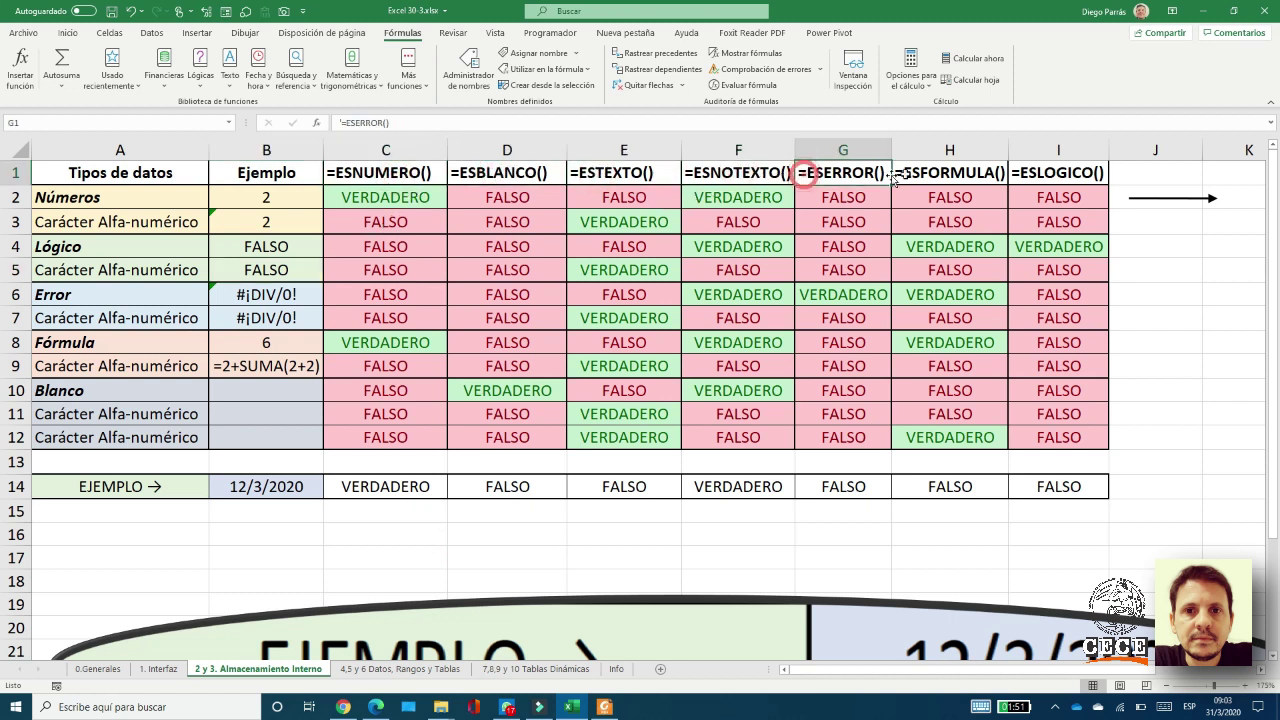
left_click(935, 172)
left_click(1028, 178)
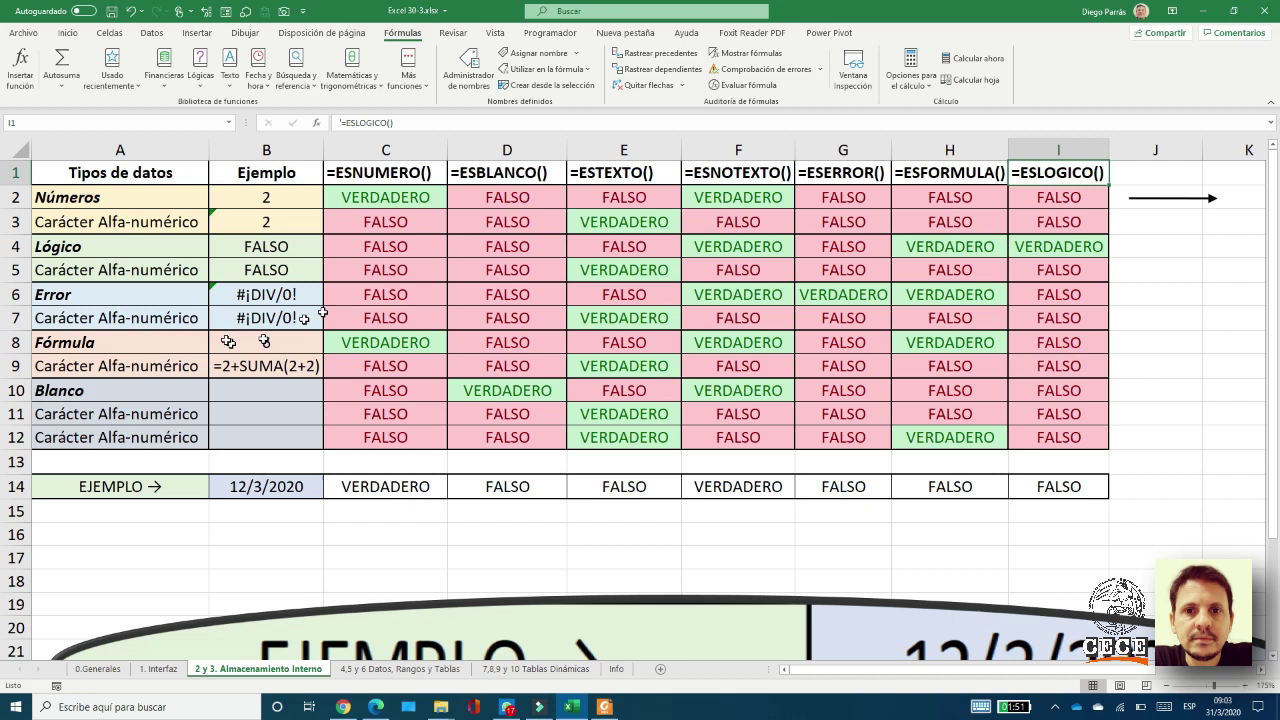
- Delete the '=' from B4's =FALSO so it holds the logical value FALSO, then select B2
double_click(233, 250)
left_click(215, 250)
key("BackSpace")
key("Return")
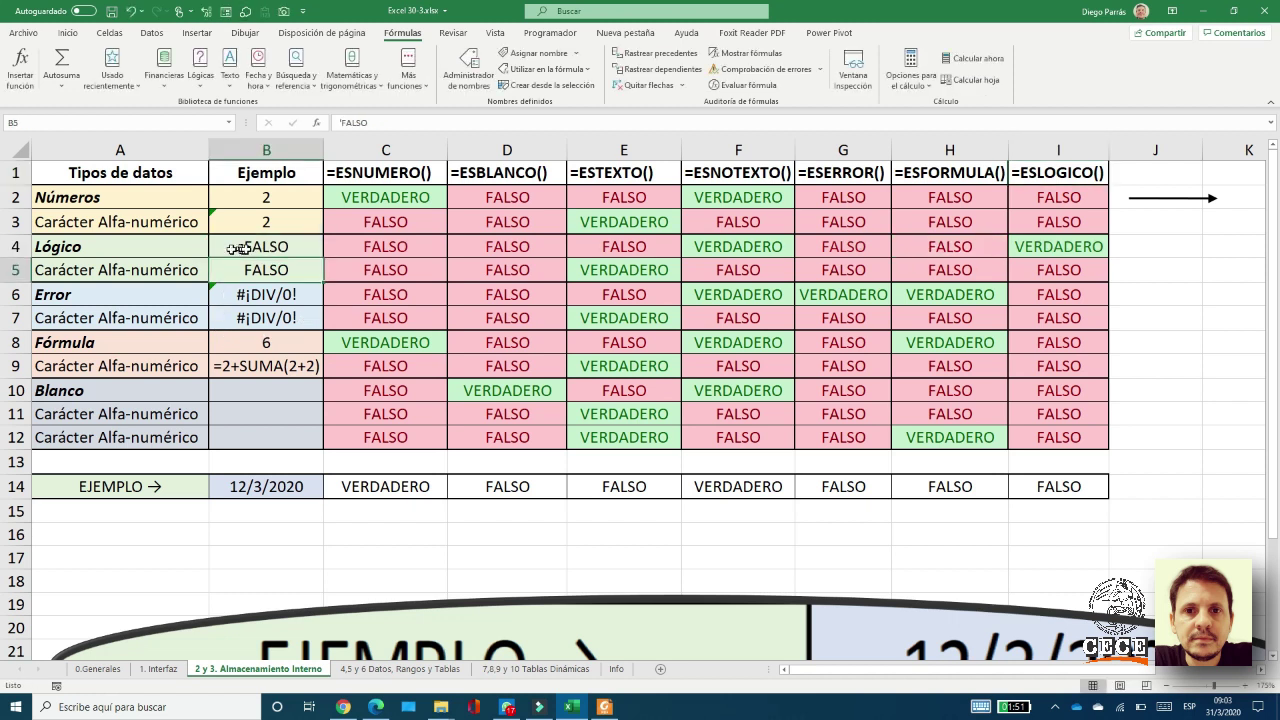
left_click(296, 203)
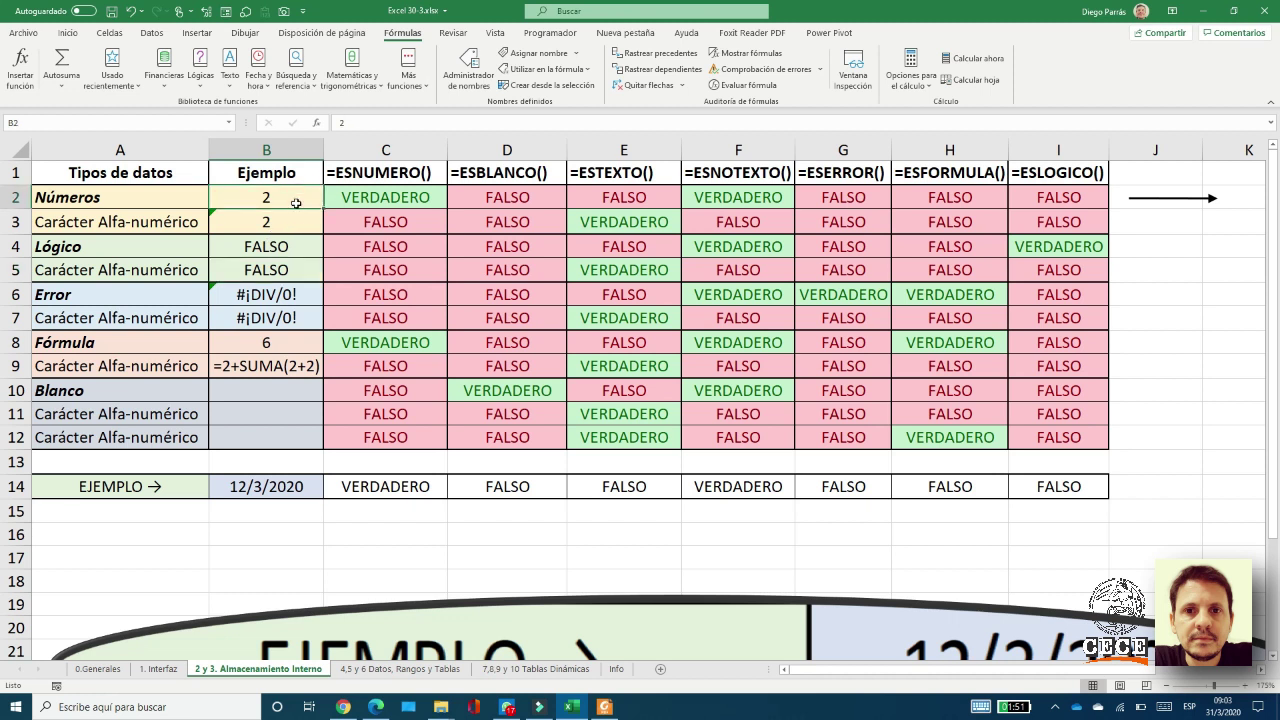
double_click(416, 197)
key("Escape")
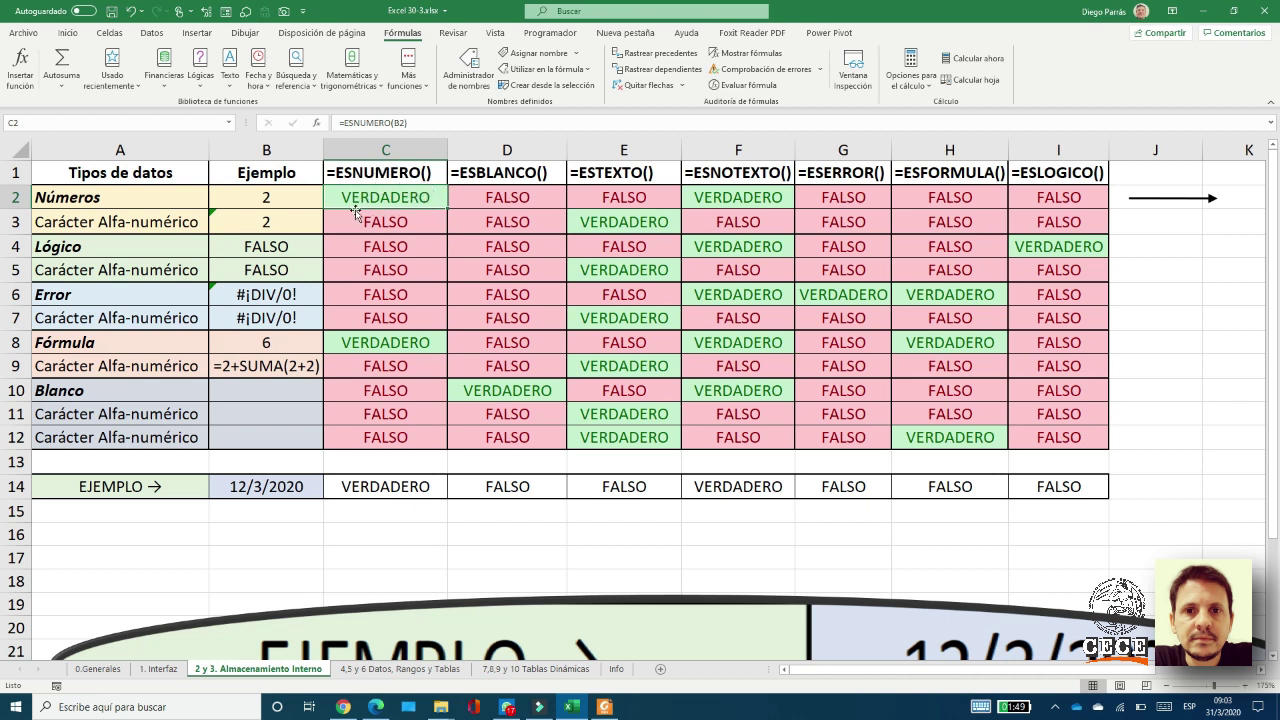
left_click(462, 192)
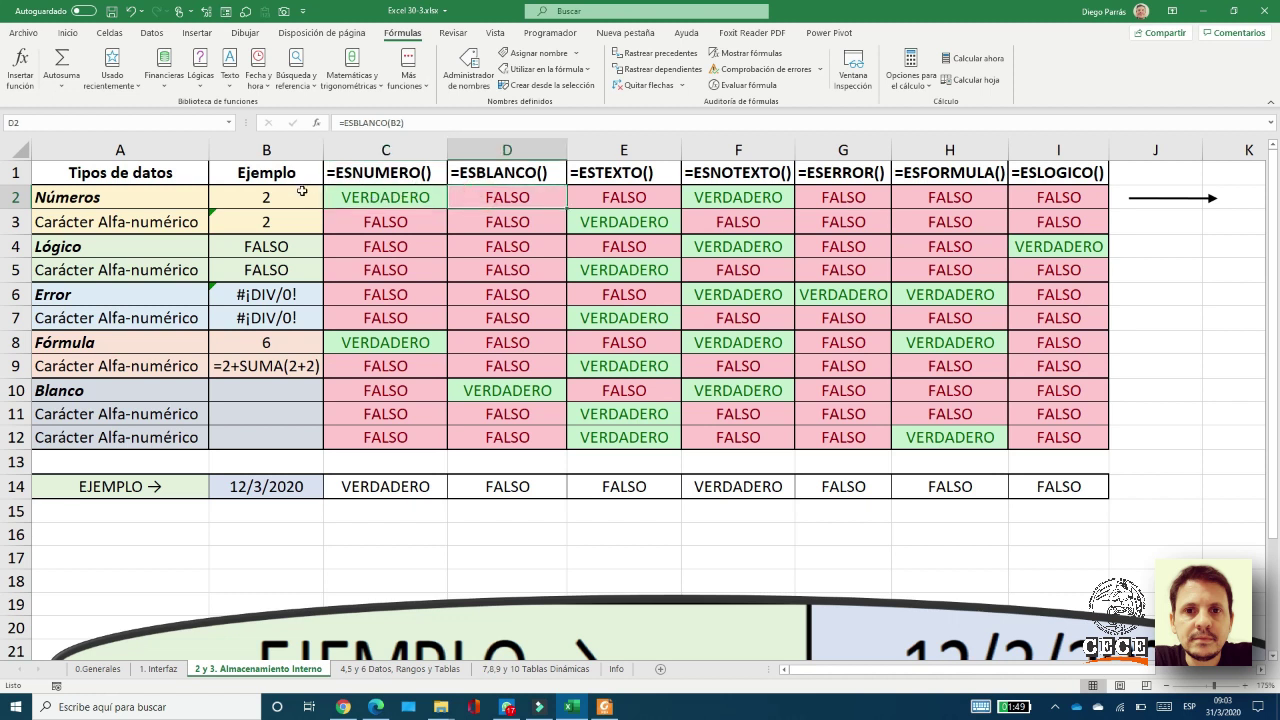
left_click(590, 204)
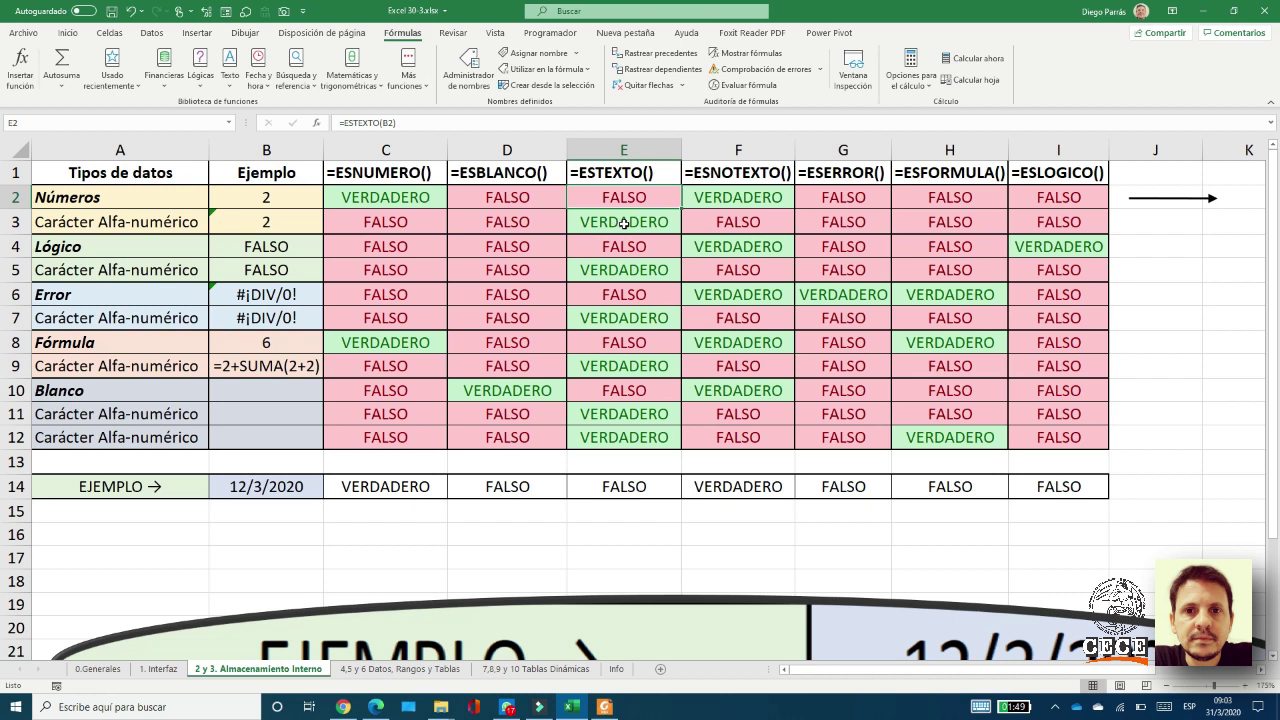
left_click(729, 192)
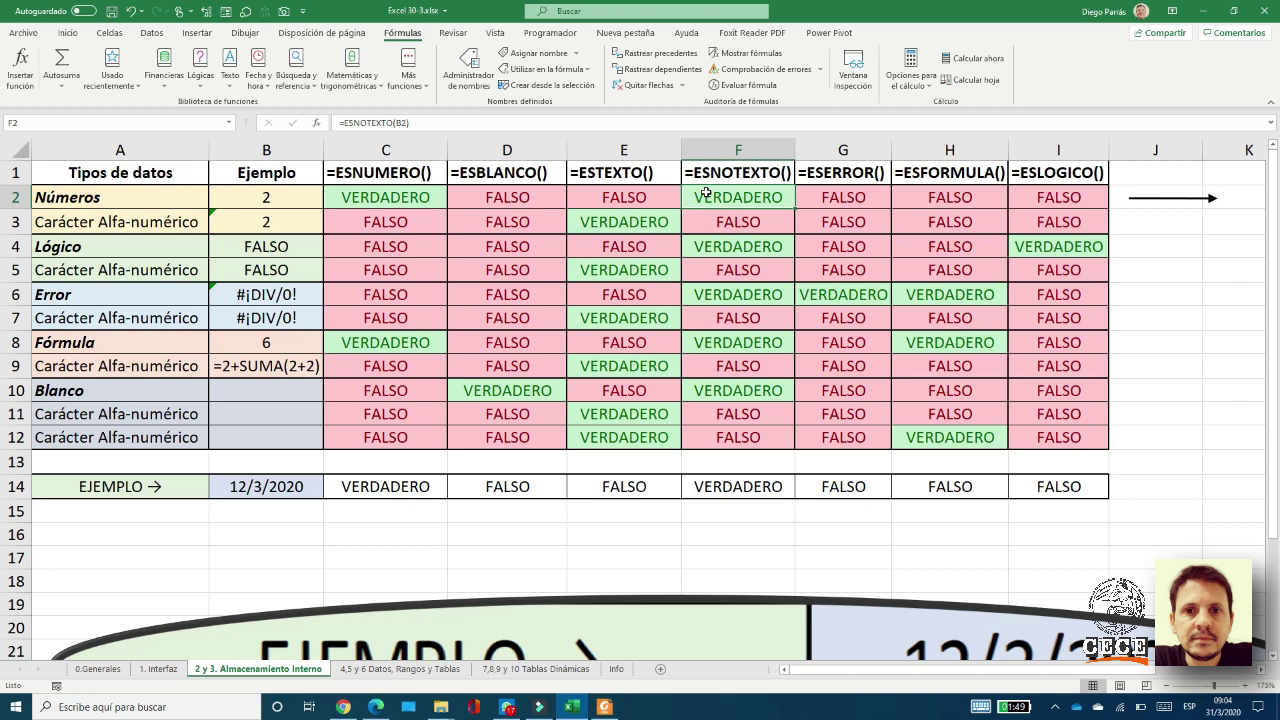
left_click(837, 202)
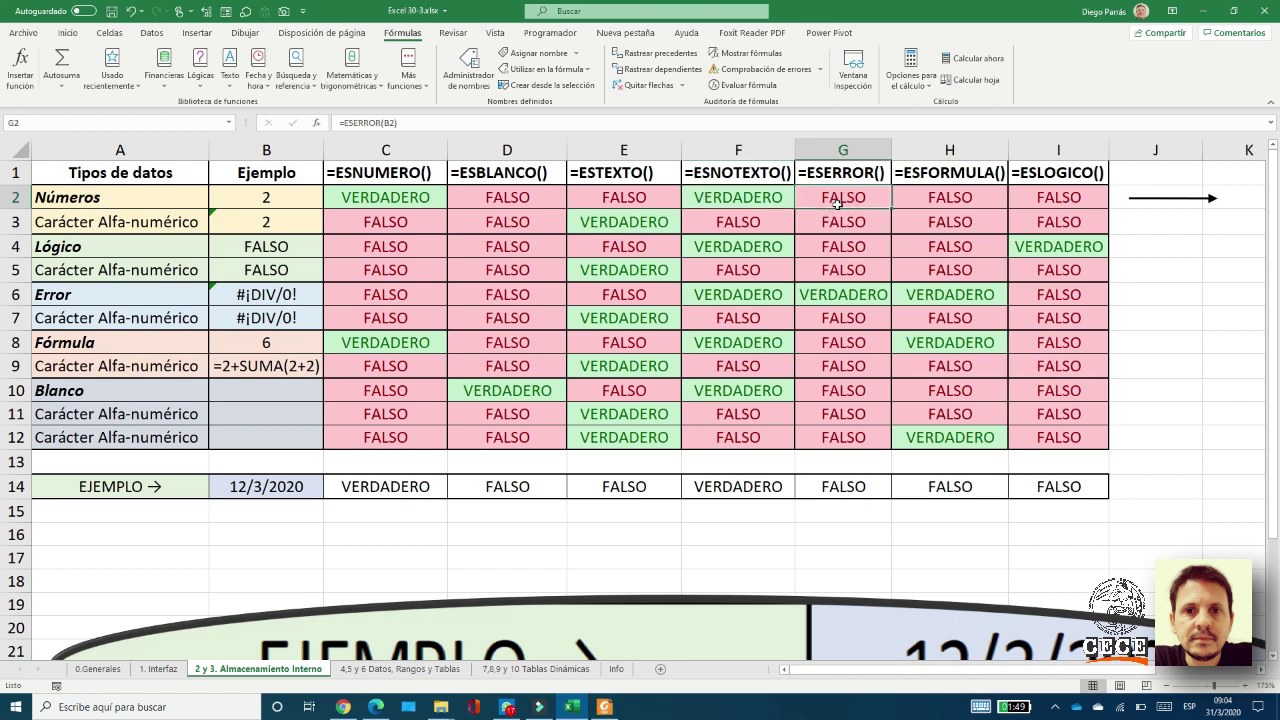
double_click(838, 202)
key("Escape")
- Check H2's ESFORMULA formula, then turn B2 into the formula =2
left_click(942, 199)
double_click(940, 199)
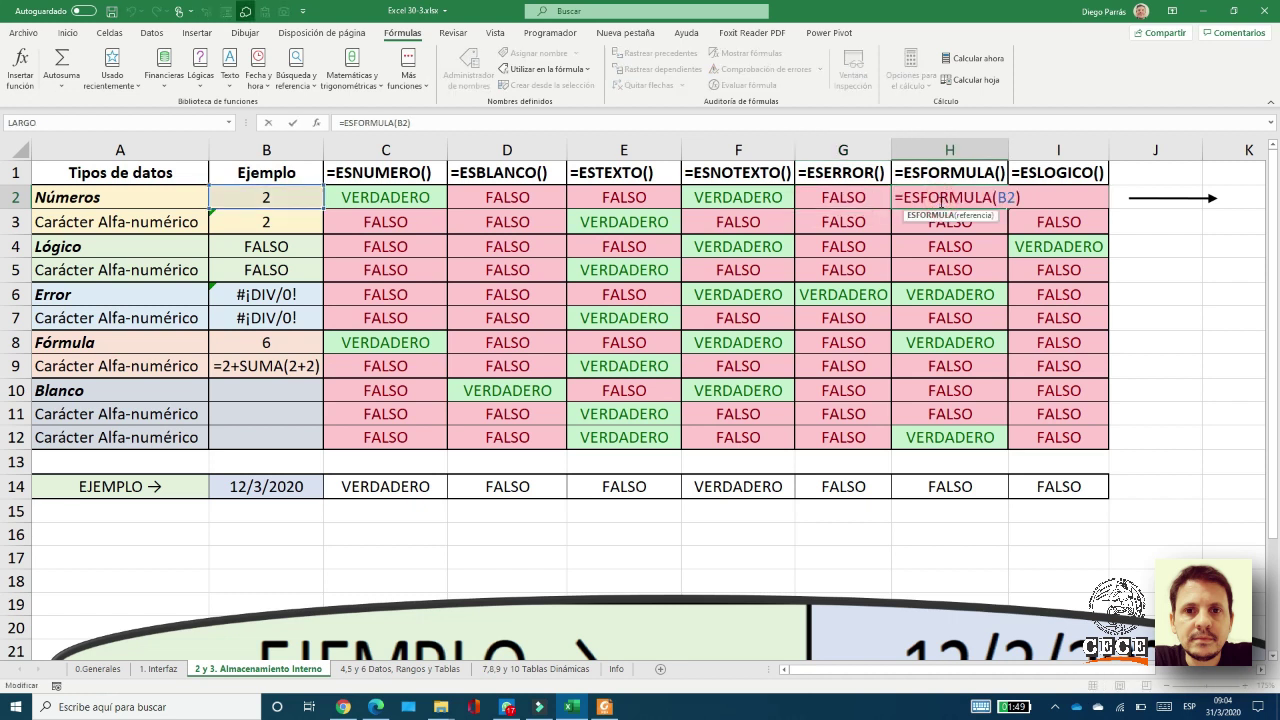
key("Escape")
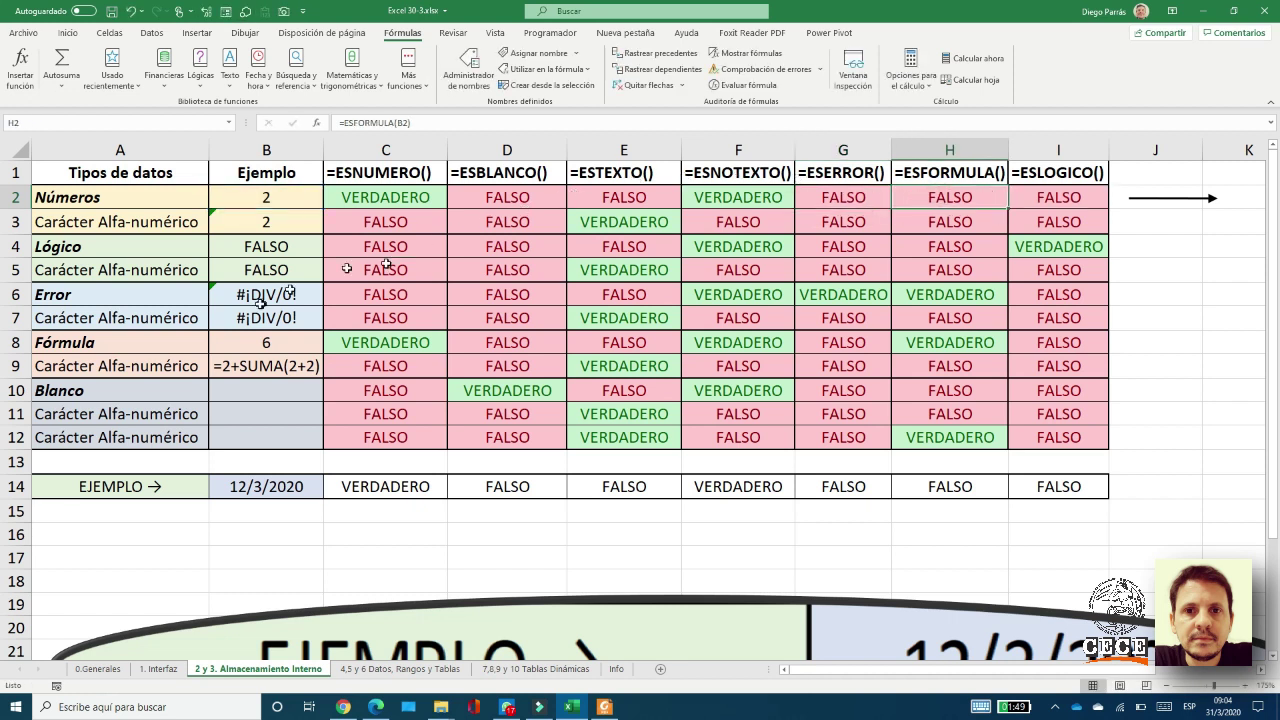
left_click(255, 198)
double_click(249, 198)
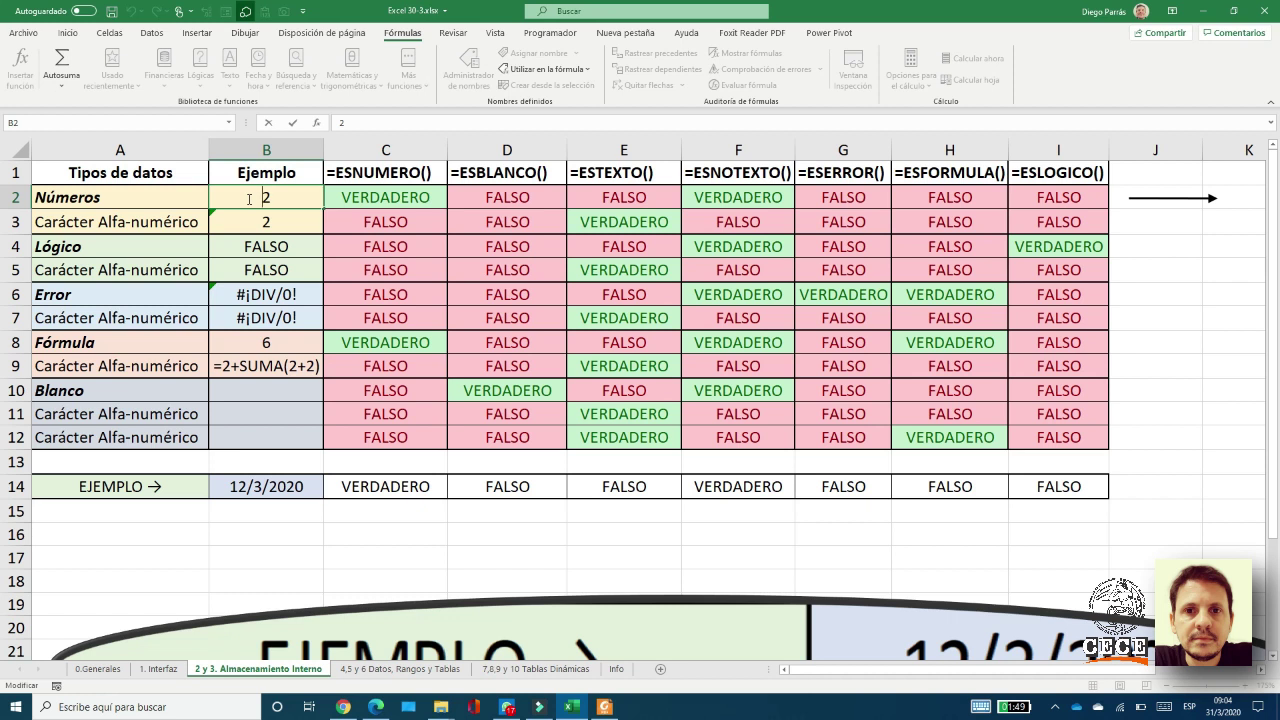
type("=")
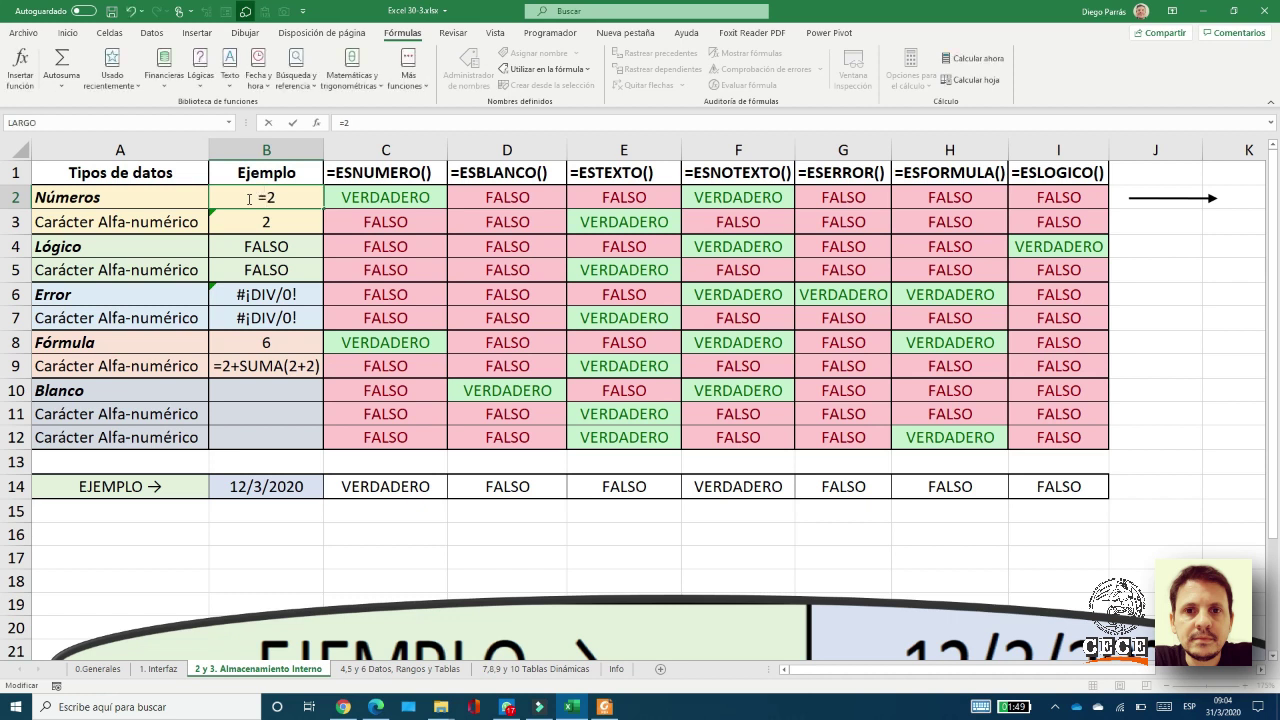
key("Return")
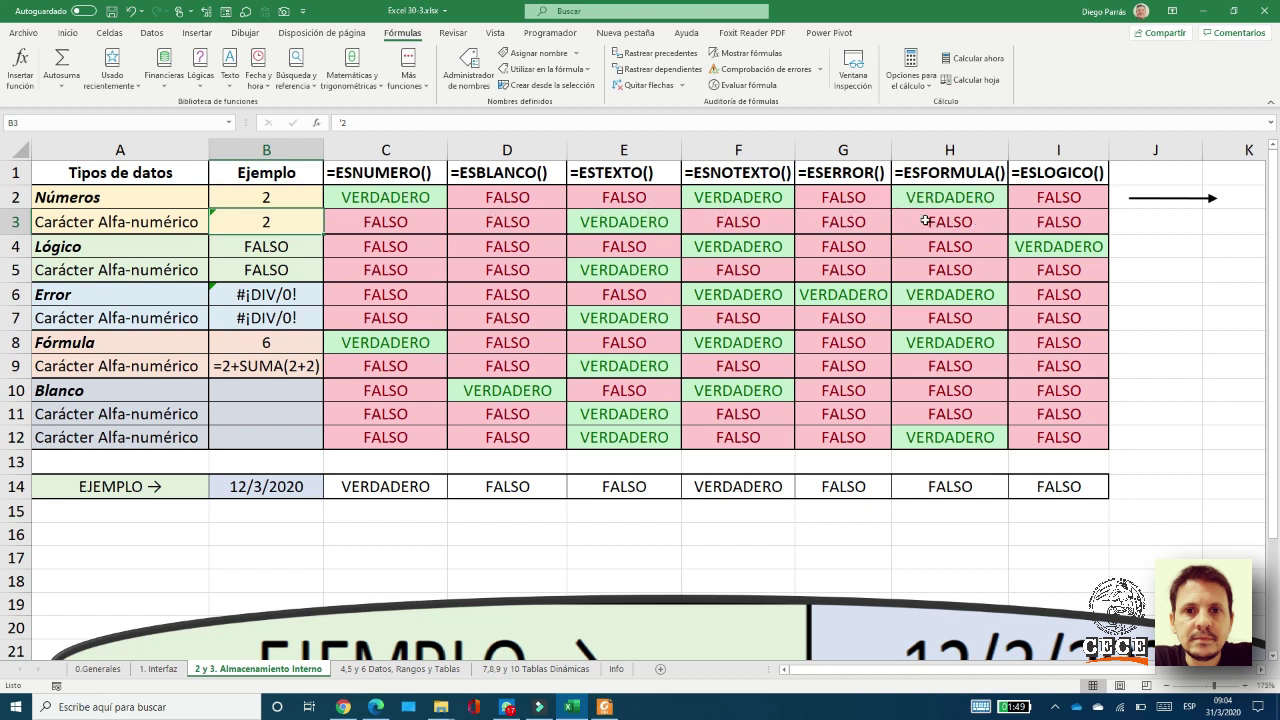
- Try pointing B2 at B1, cancel, then store B2 as the text '2
double_click(266, 200)
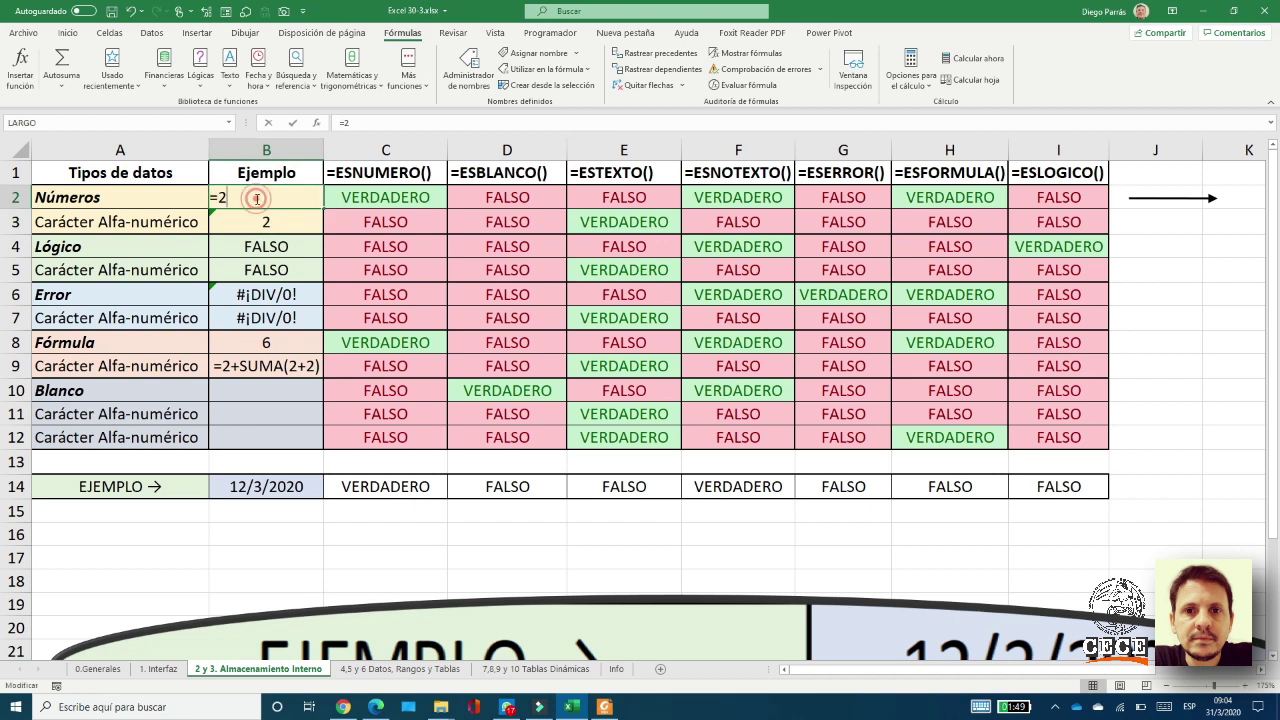
key("BackSpace")
left_click(230, 178)
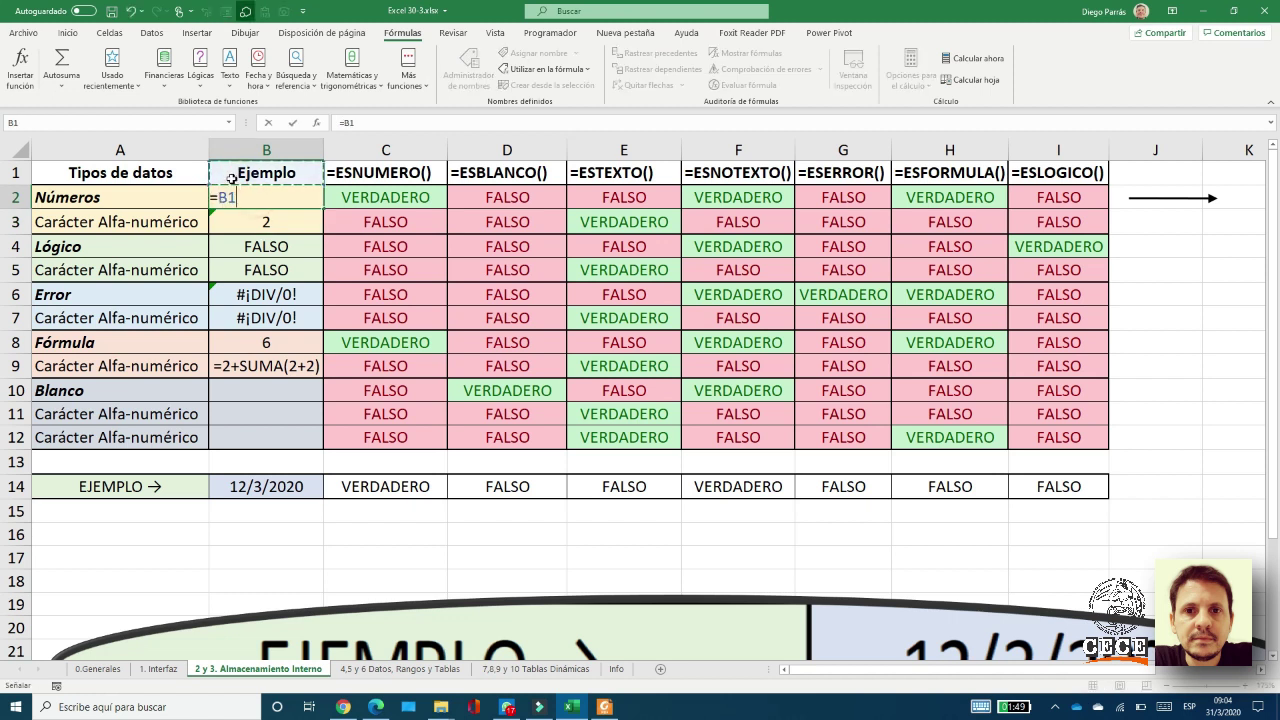
key("Escape")
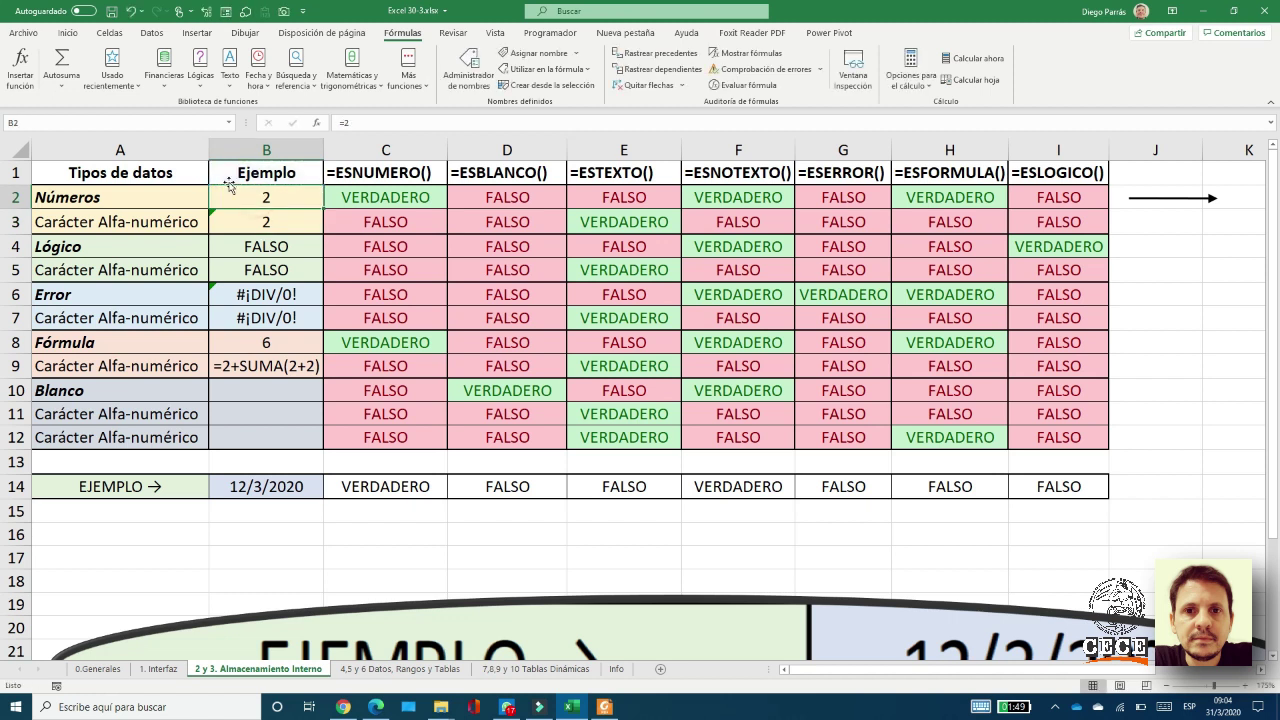
double_click(219, 195)
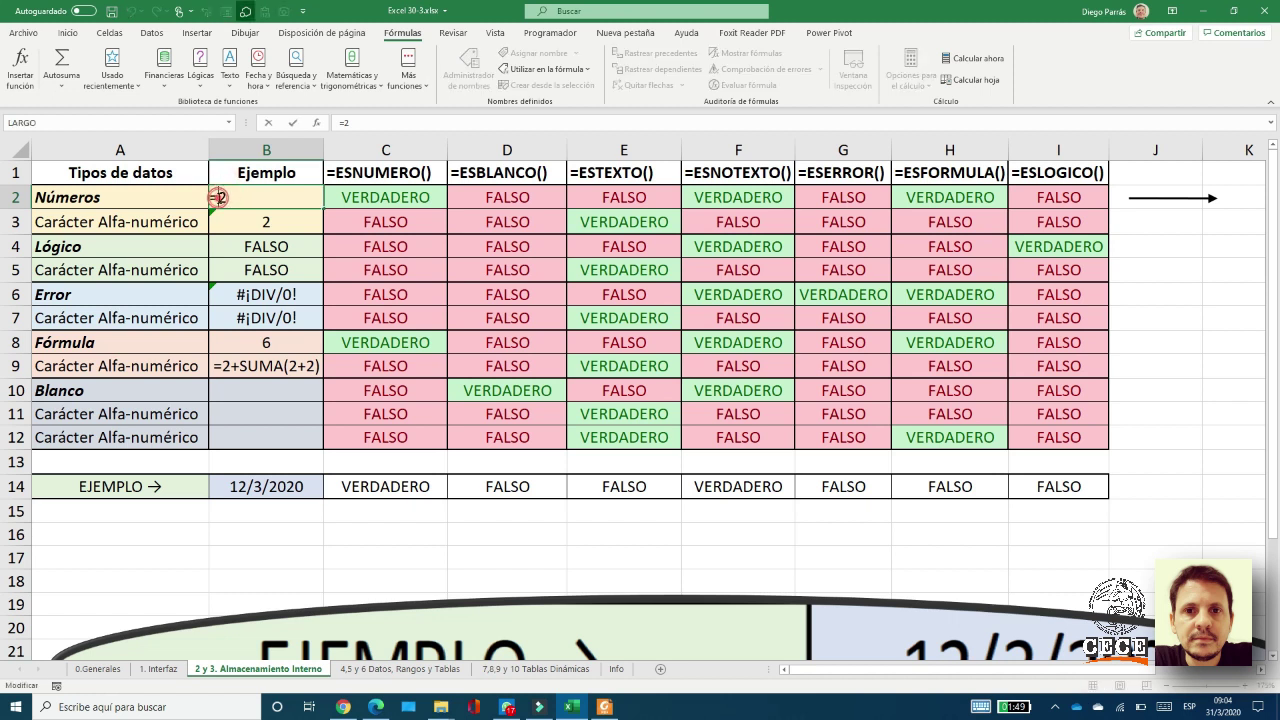
key("BackSpace")
type("'")
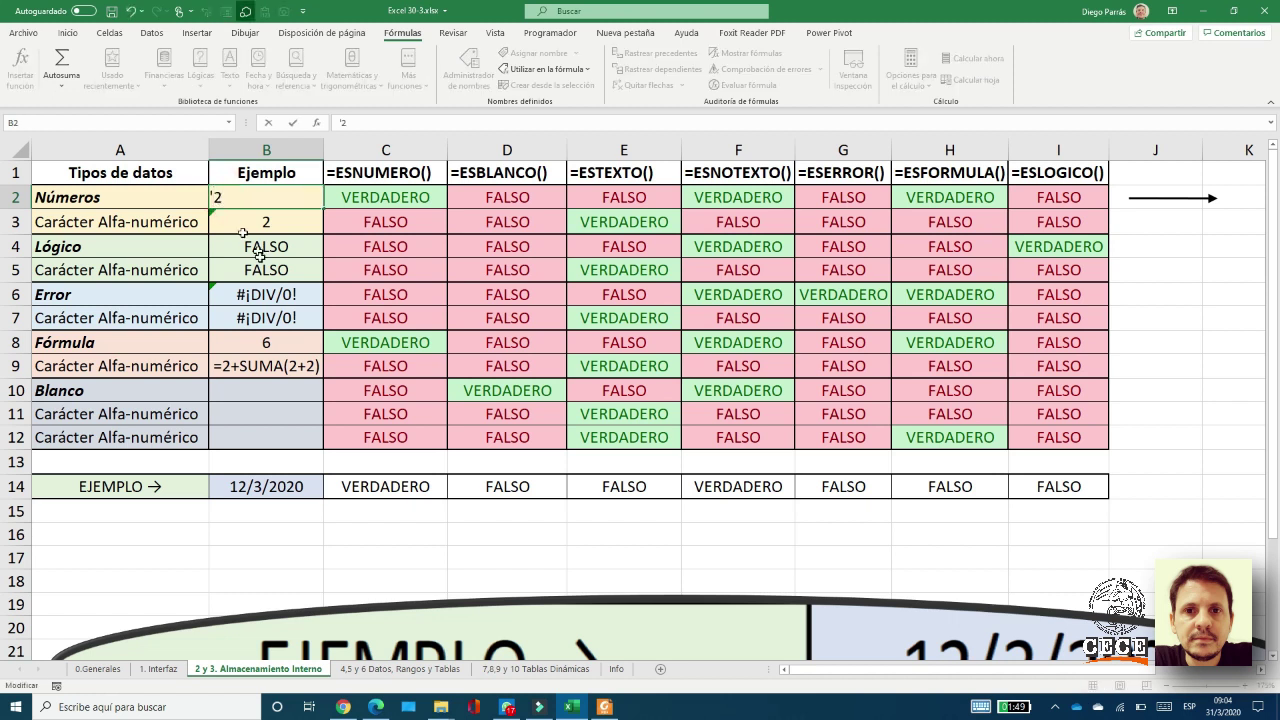
key("Return")
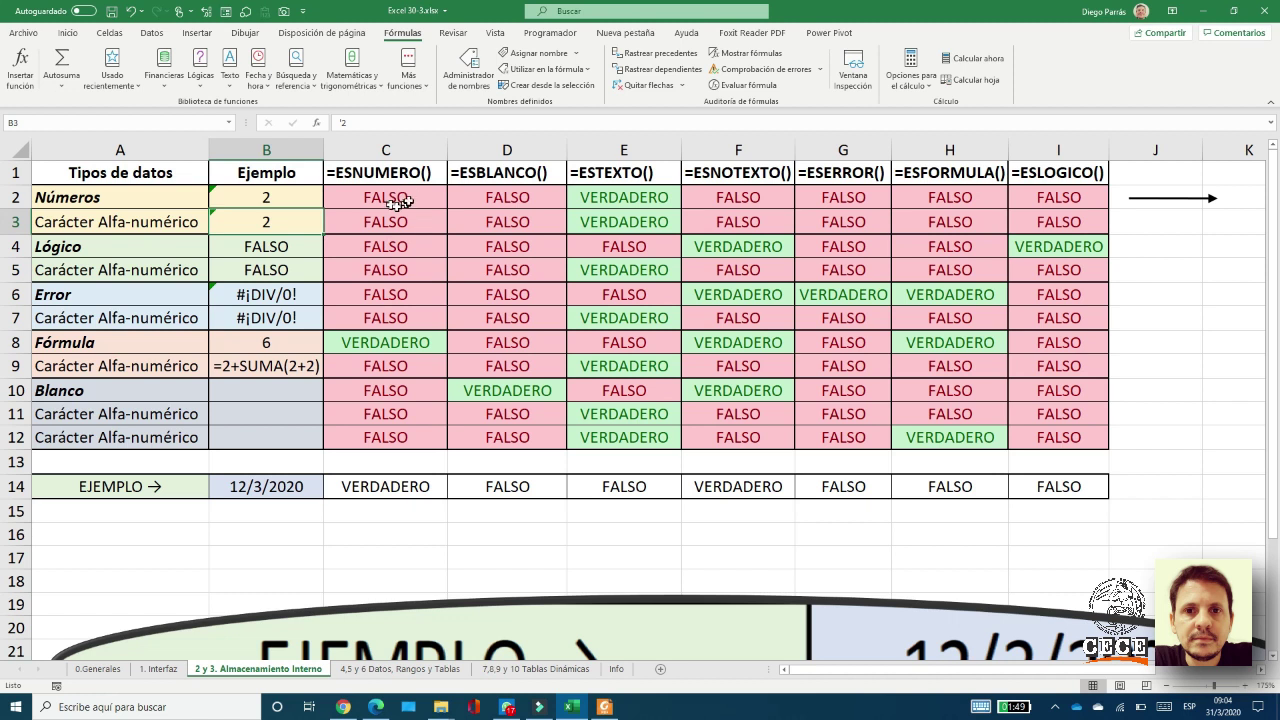
- Remove the apostrophe so B2 holds the number 2 again
double_click(259, 203)
key("BackSpace")
key("Return")
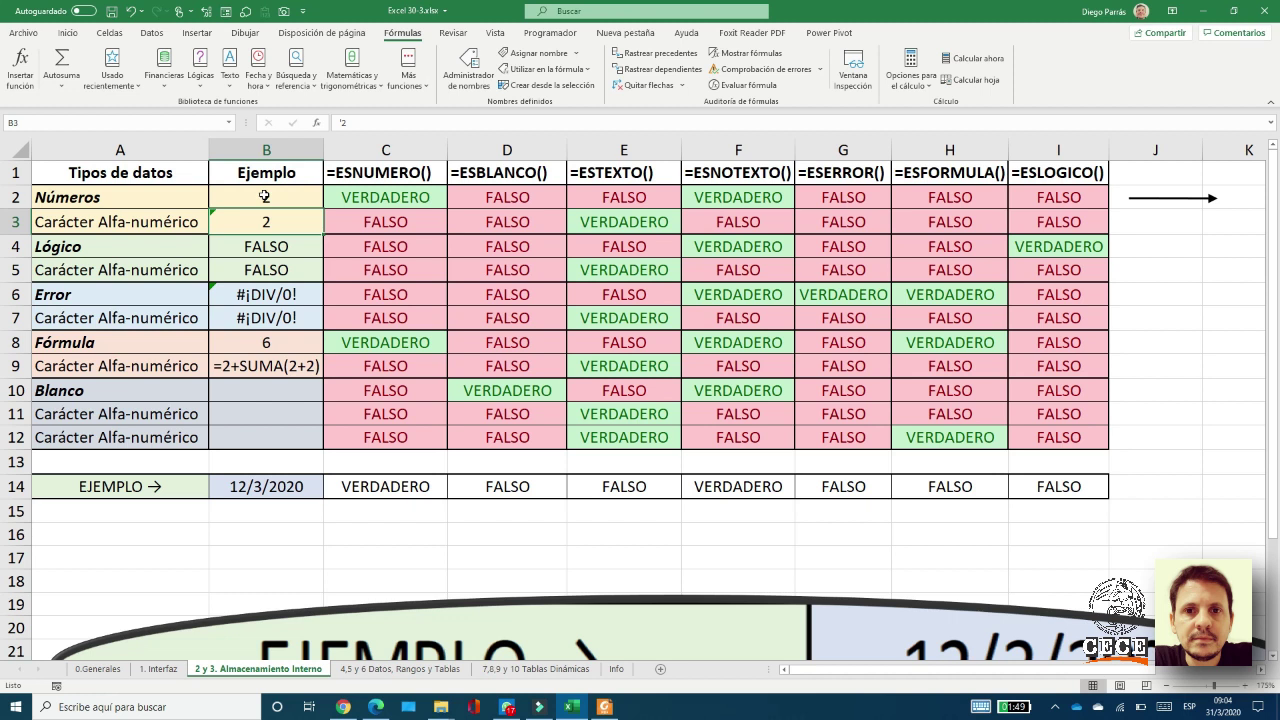
- Select B2 and open the number format list on the Inicio tab
left_click(265, 197)
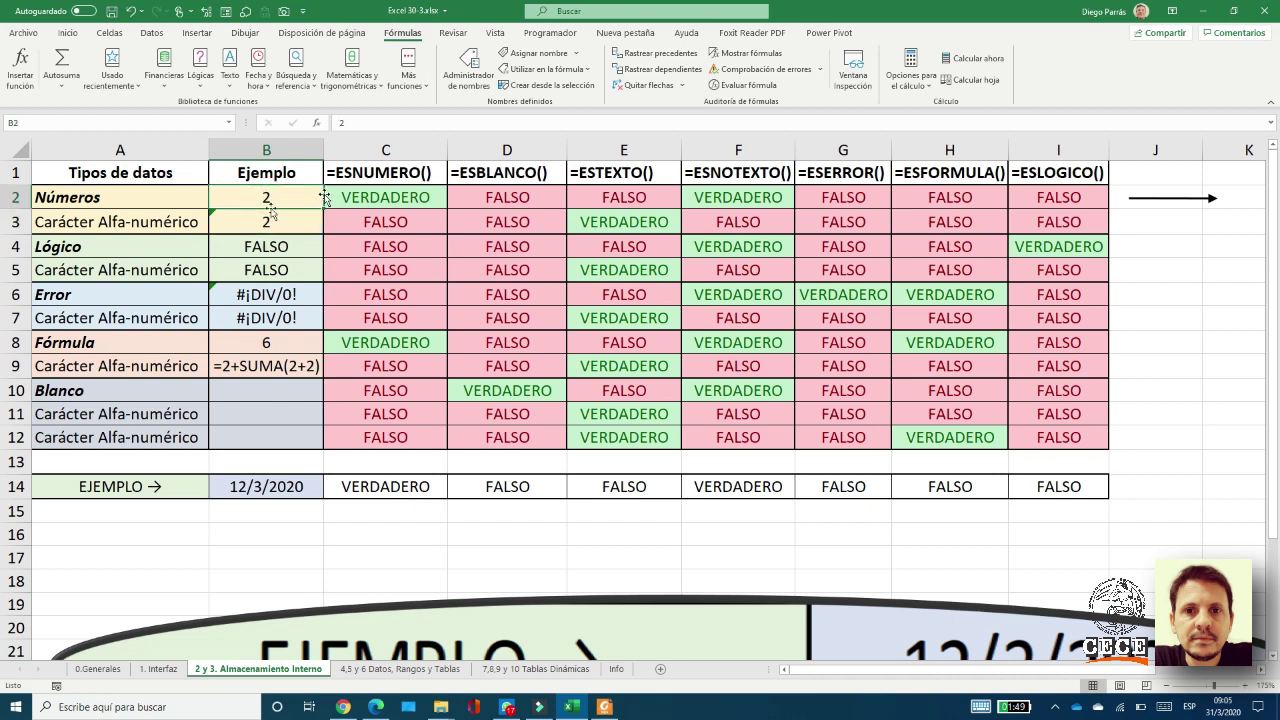
left_click(67, 33)
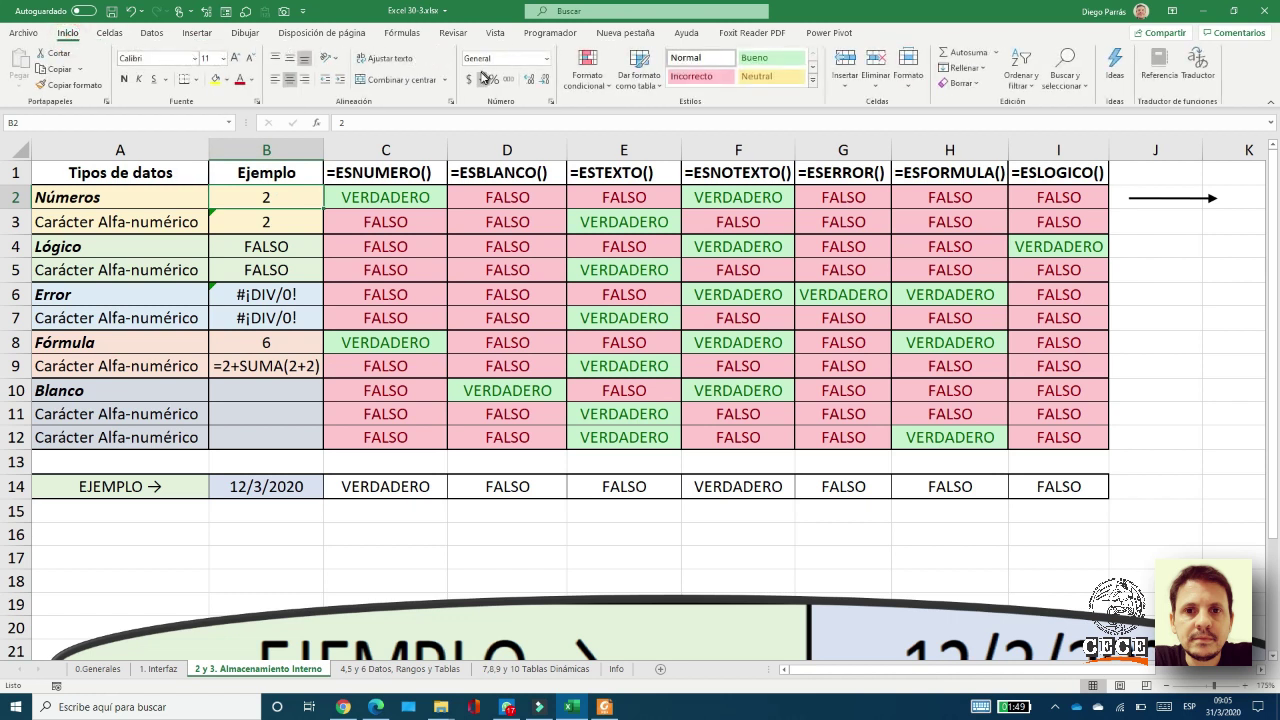
left_click(547, 60)
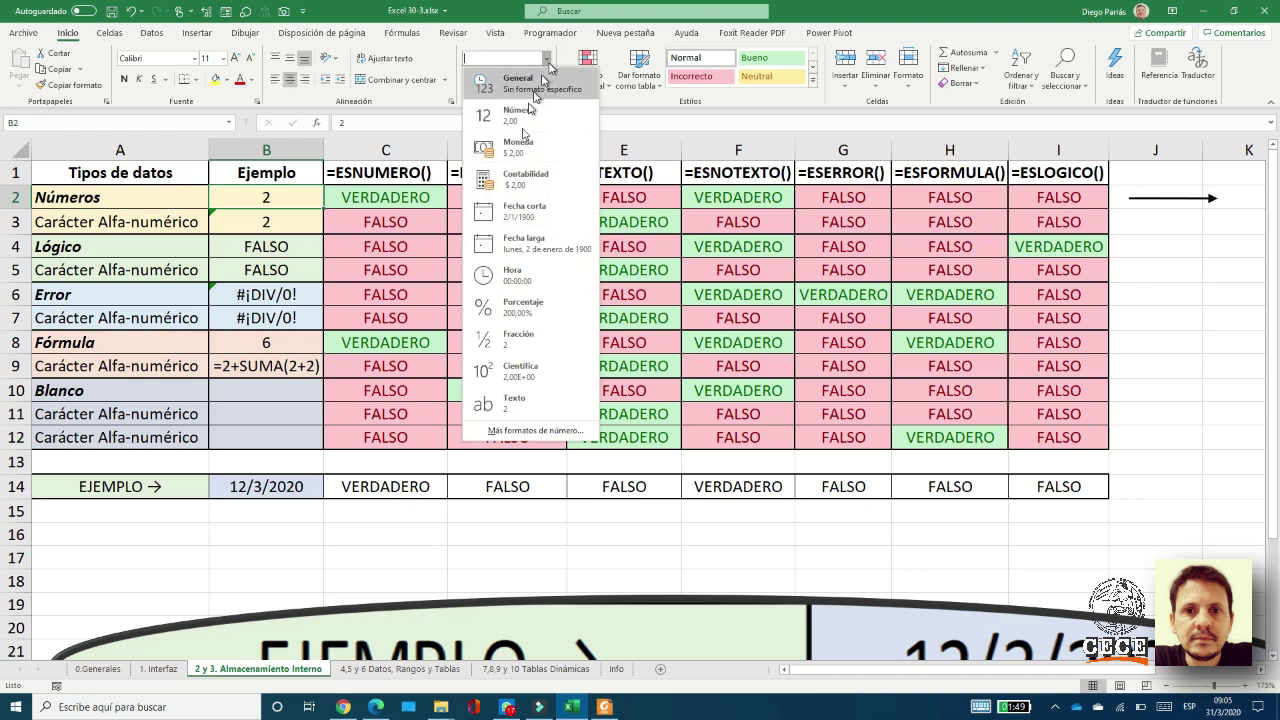
- Apply the Fecha corta format to B2 so it displays 2/1/1900
left_click(507, 210)
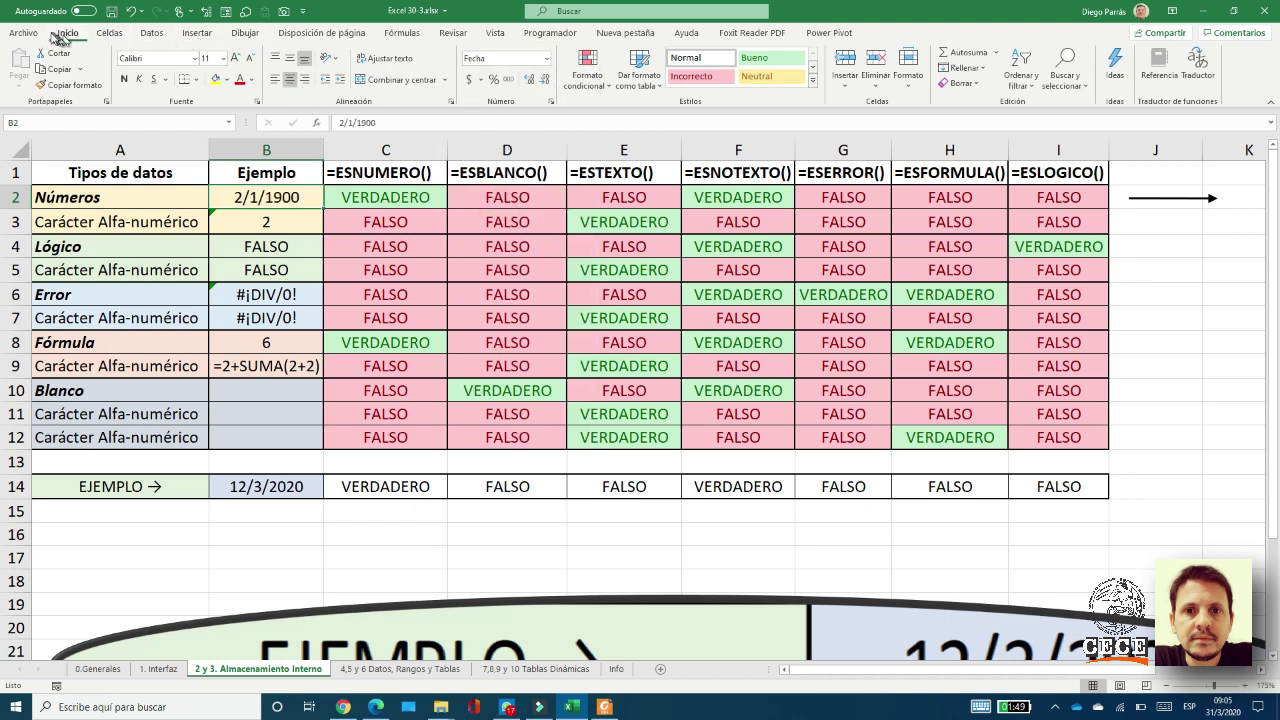
left_click(547, 62)
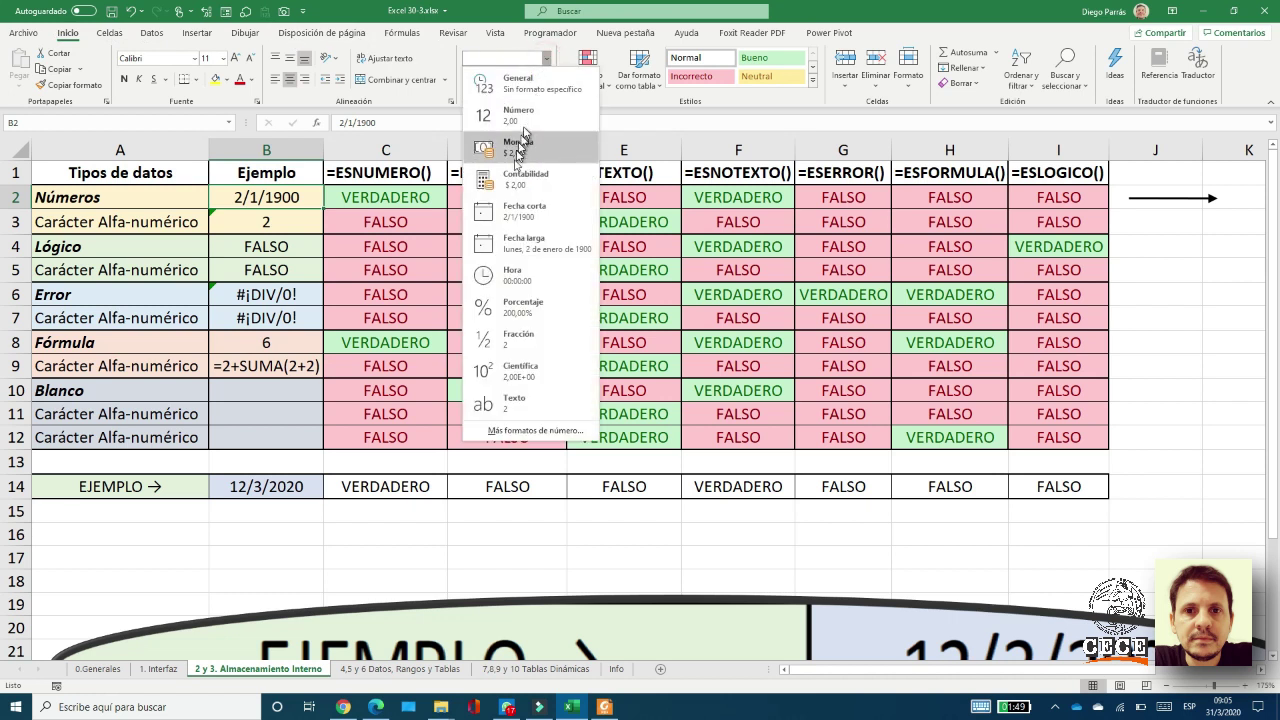
left_click(499, 212)
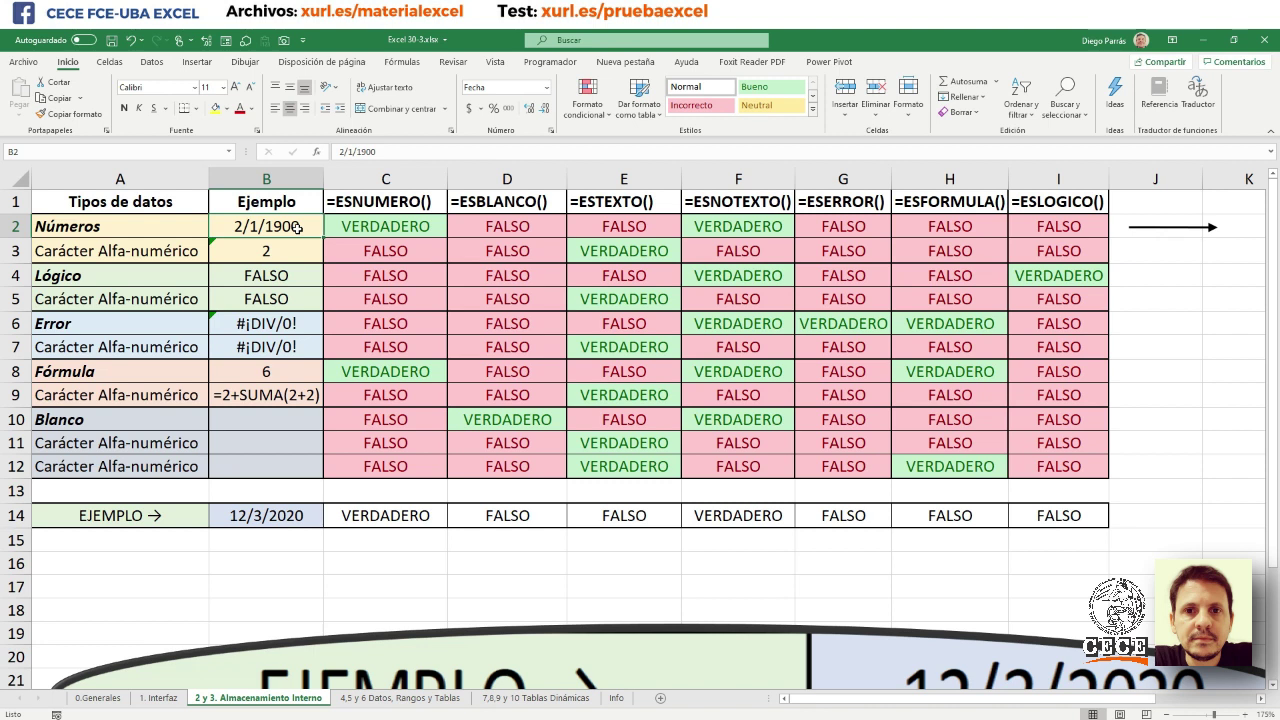
- Enter 100 and then 1000 in B2, each shown as a date
double_click(298, 228)
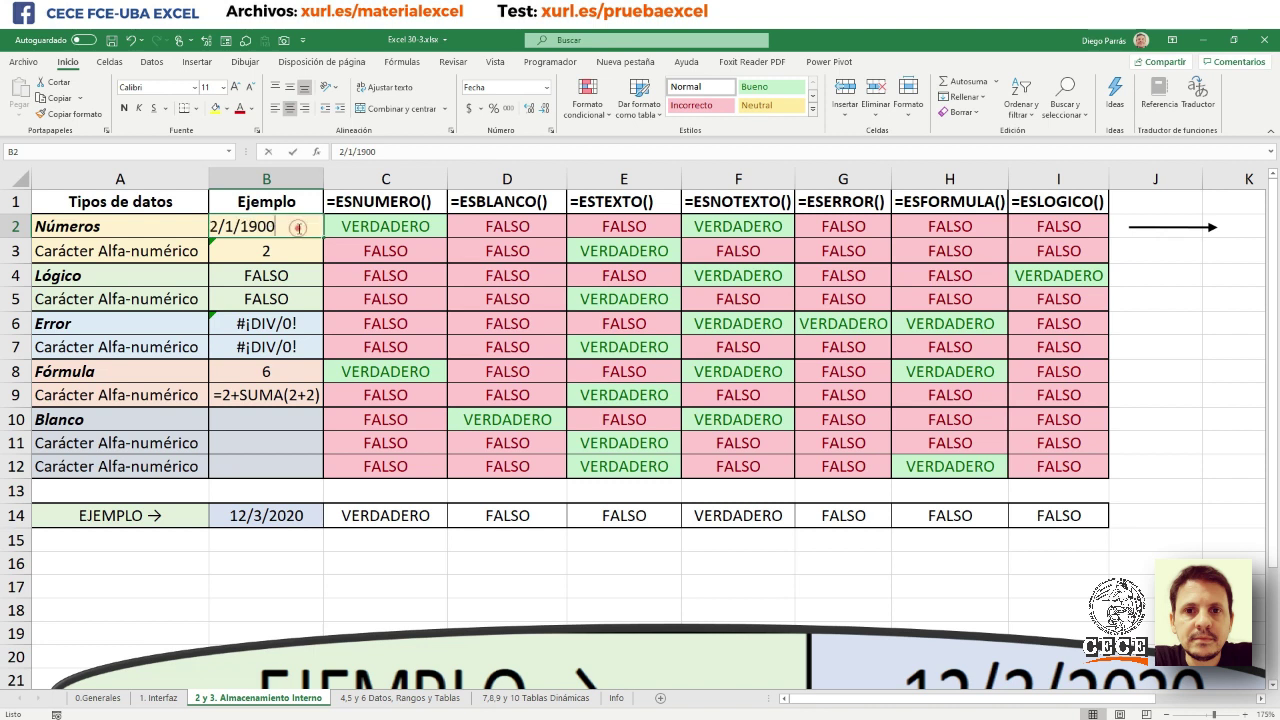
left_click_drag(289, 228, 208, 226)
type("1")
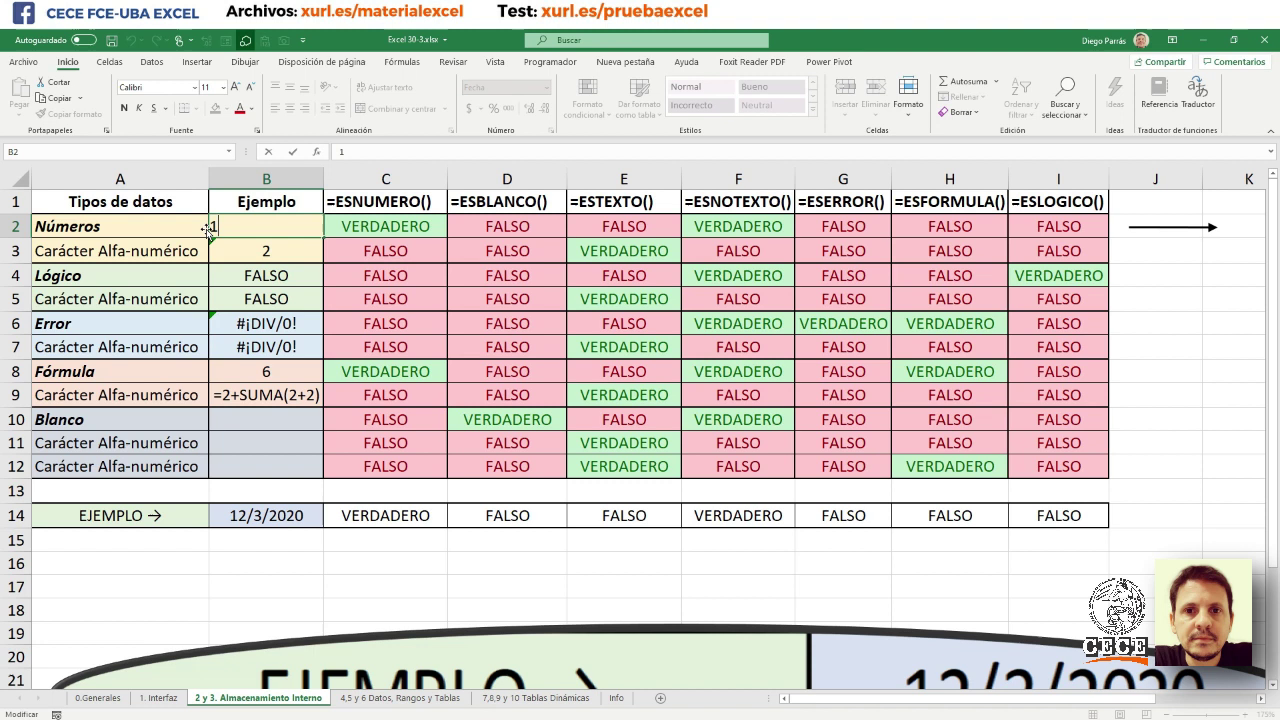
type("00")
key("Return")
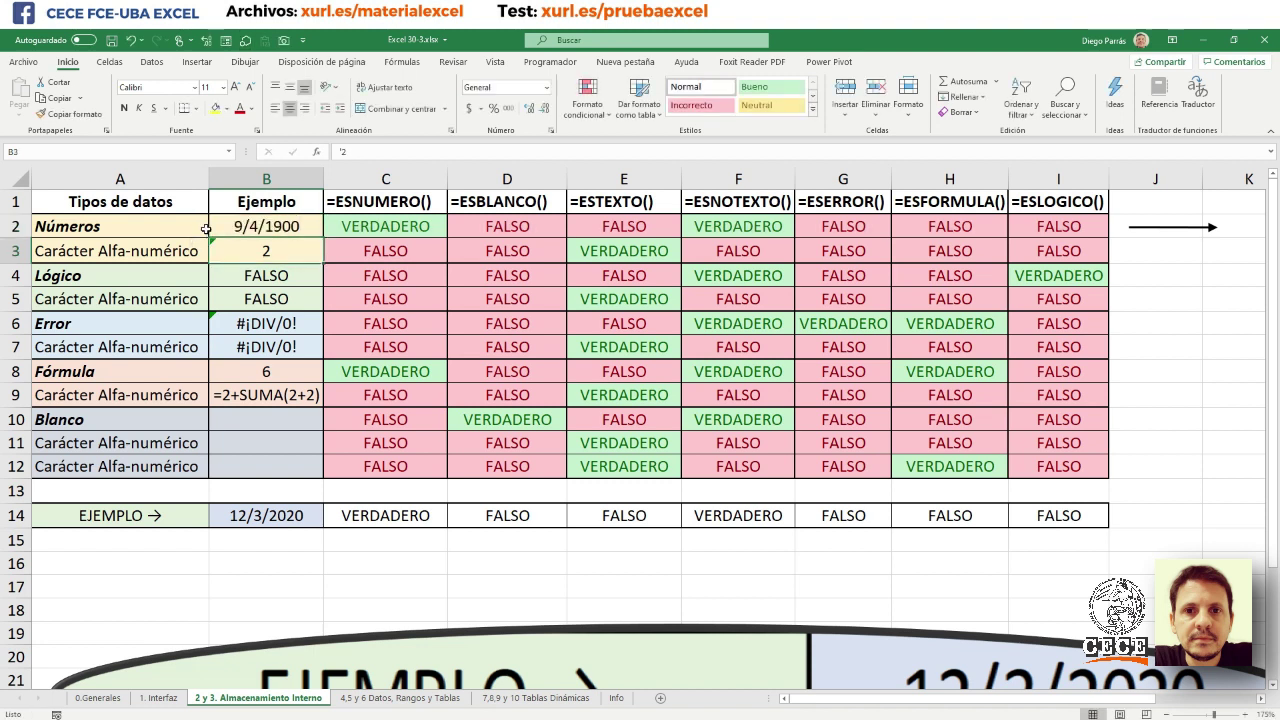
left_click(228, 226)
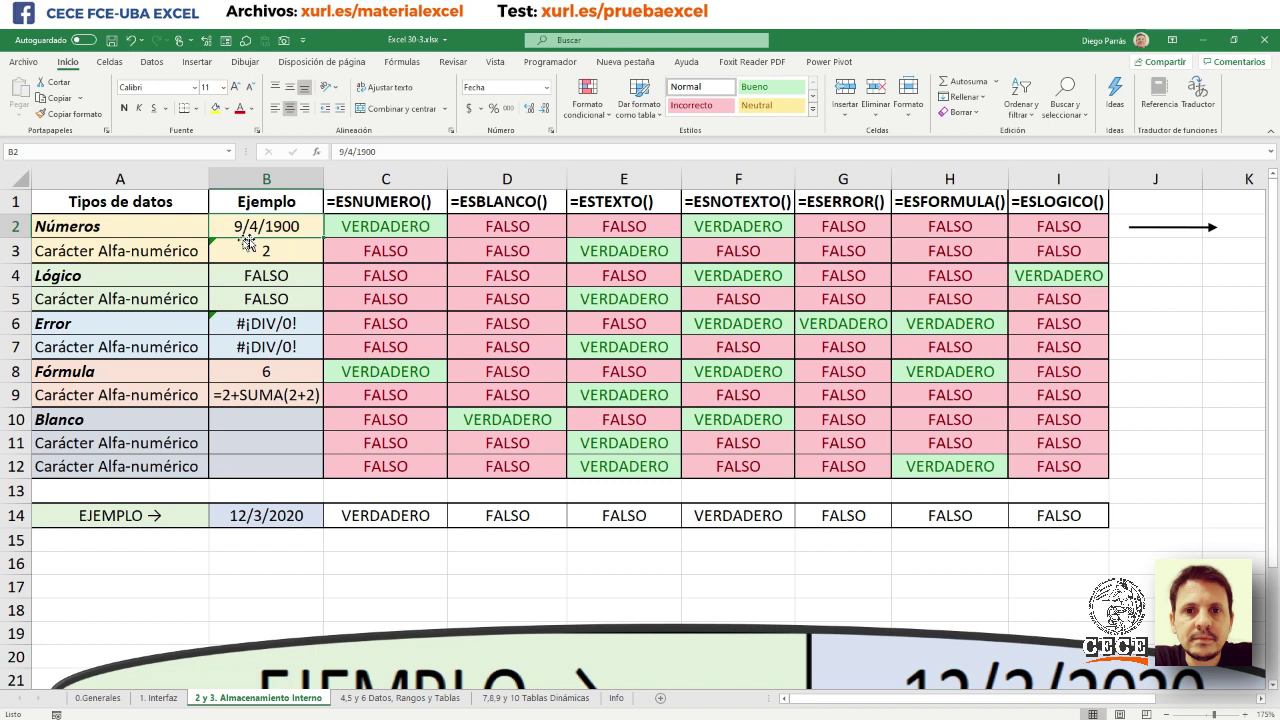
double_click(285, 228)
left_click_drag(285, 228, 206, 236)
type("1000")
key("Return")
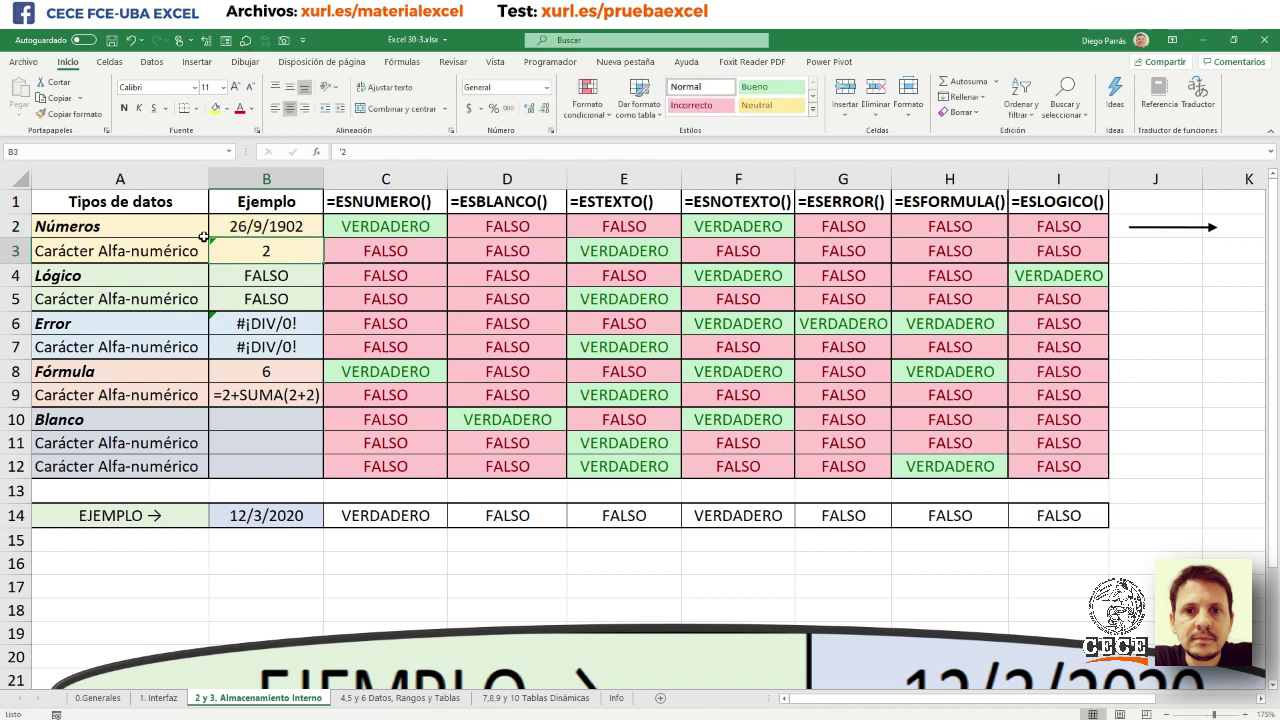
- Enter 50000 in B2, then set it back to 2
double_click(290, 229)
left_click_drag(290, 229, 186, 231)
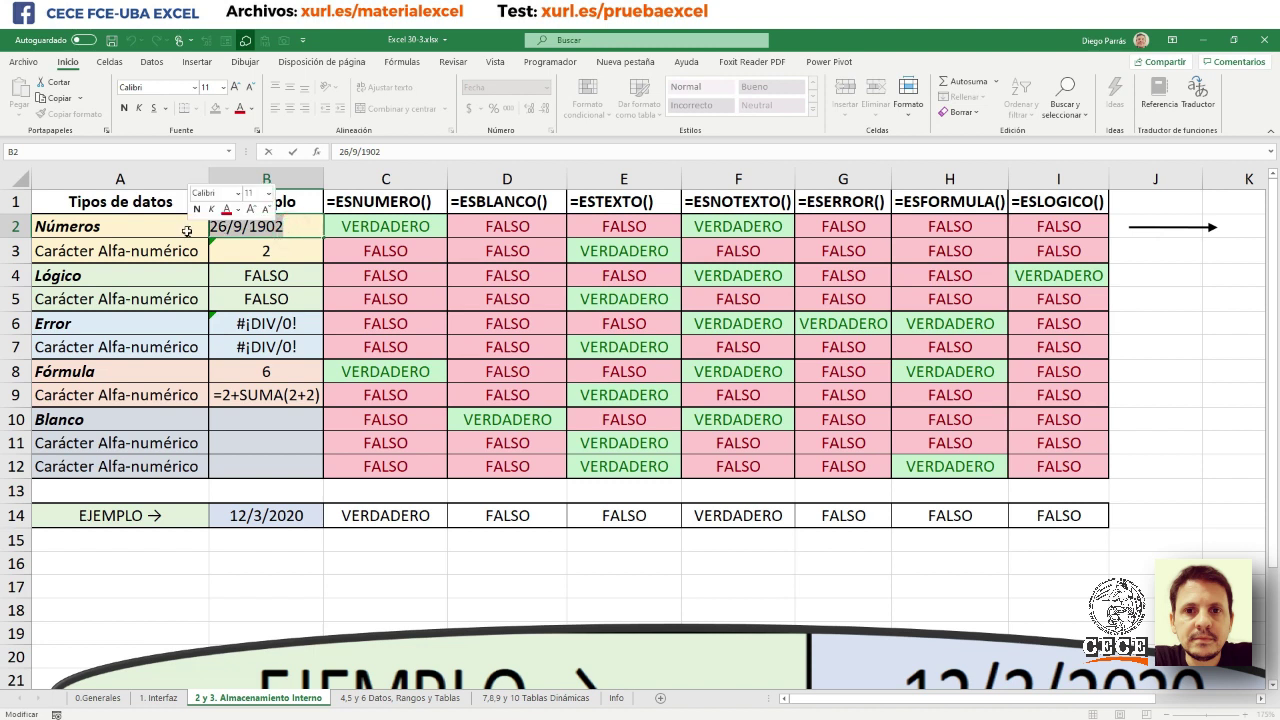
type("50000")
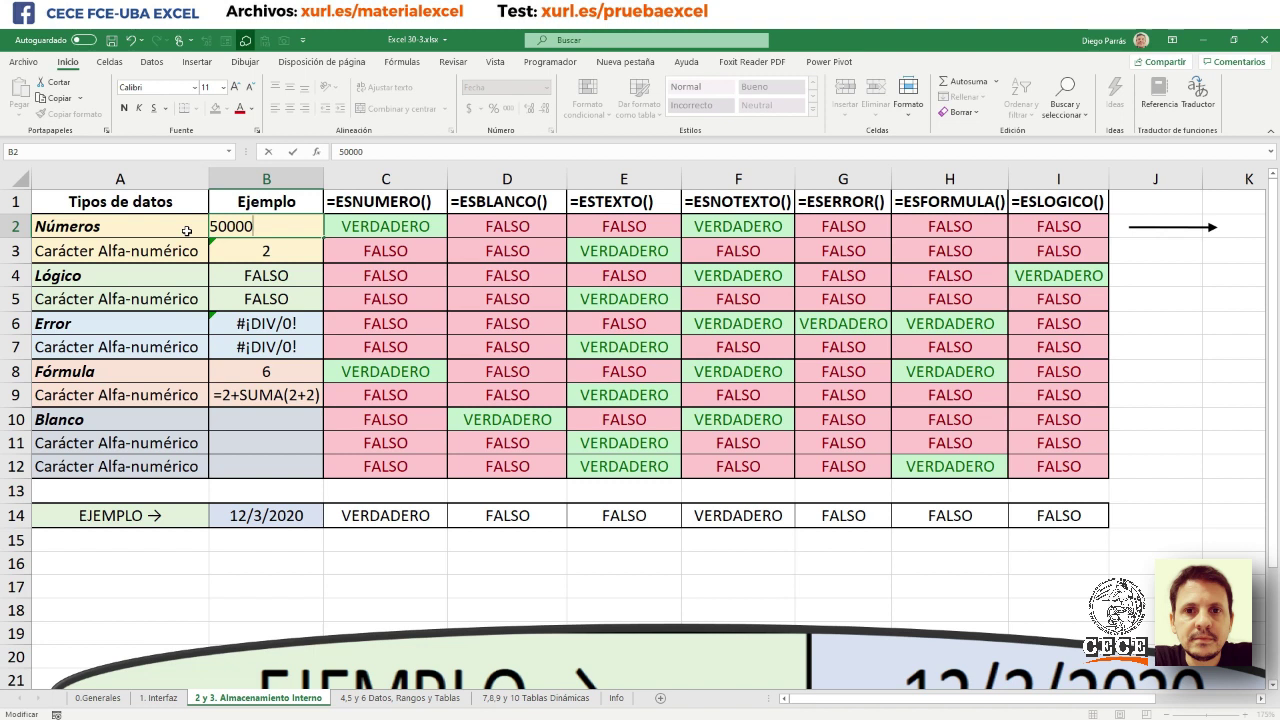
key("Return")
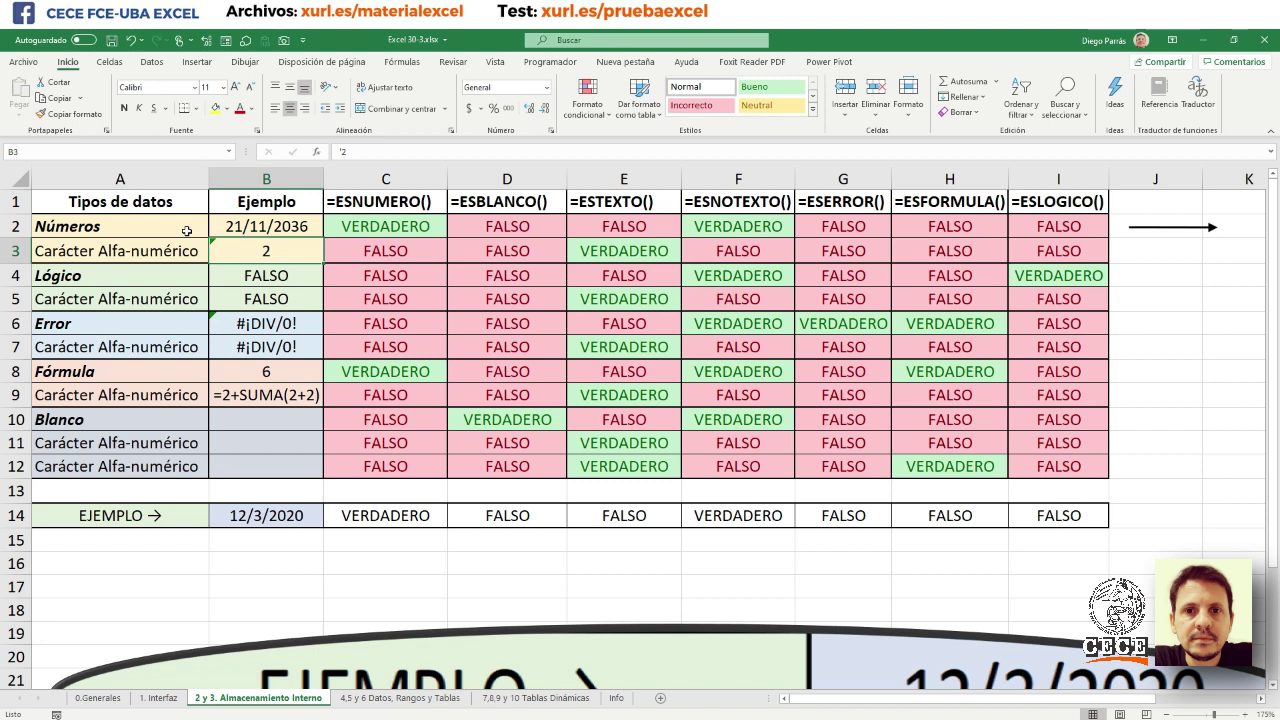
left_click(243, 226)
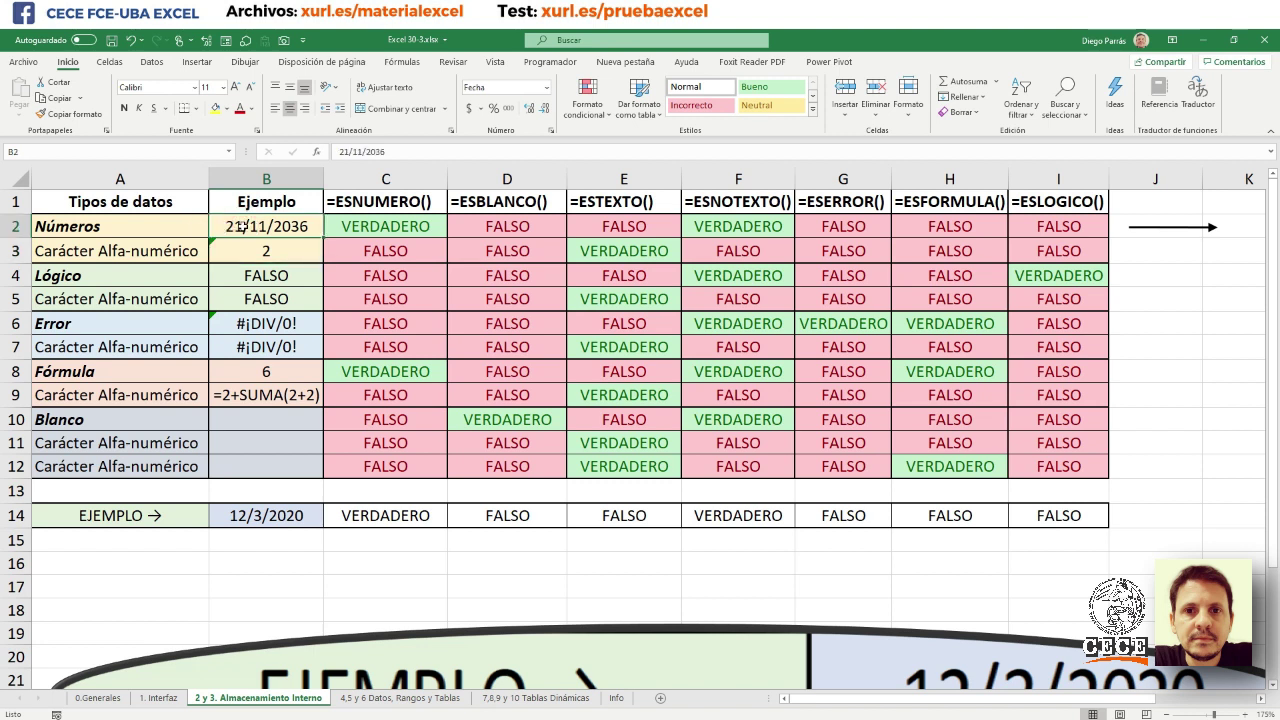
type("2")
key("Return")
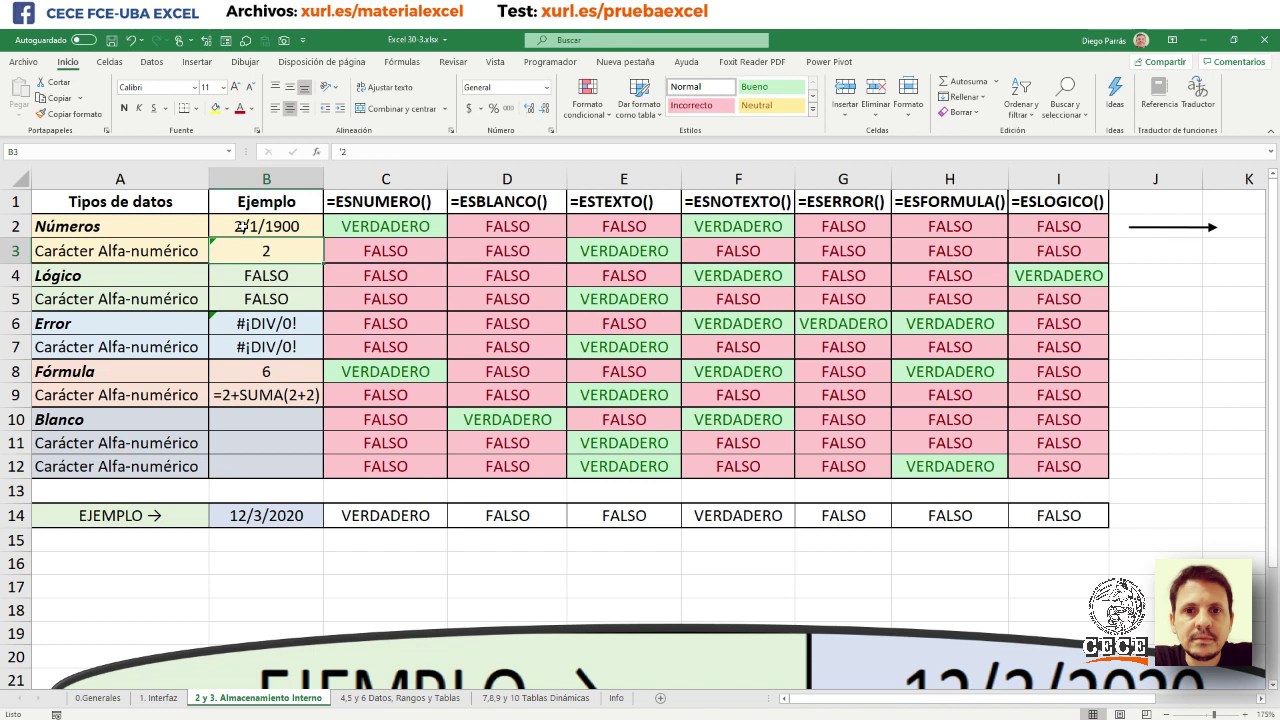
left_click(243, 226)
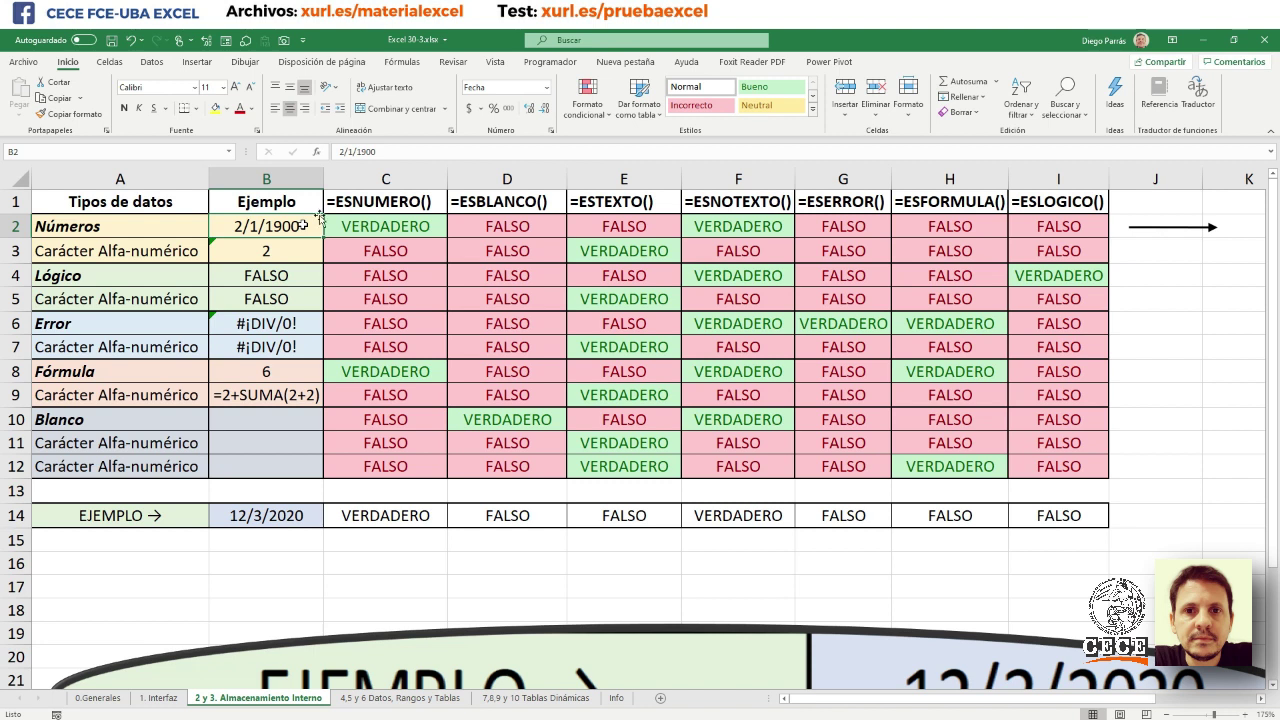
- Format B2 as General so it shows 2, then open B3's stored-as-text warning options
left_click(547, 87)
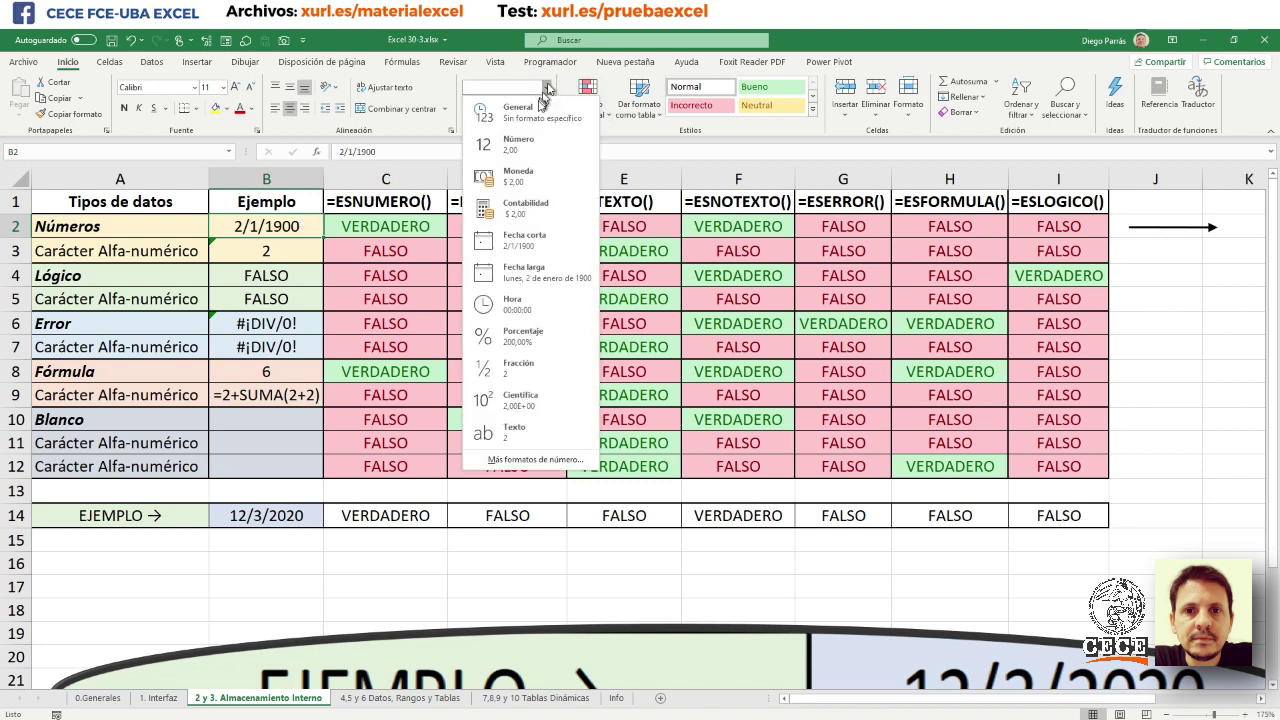
left_click(537, 114)
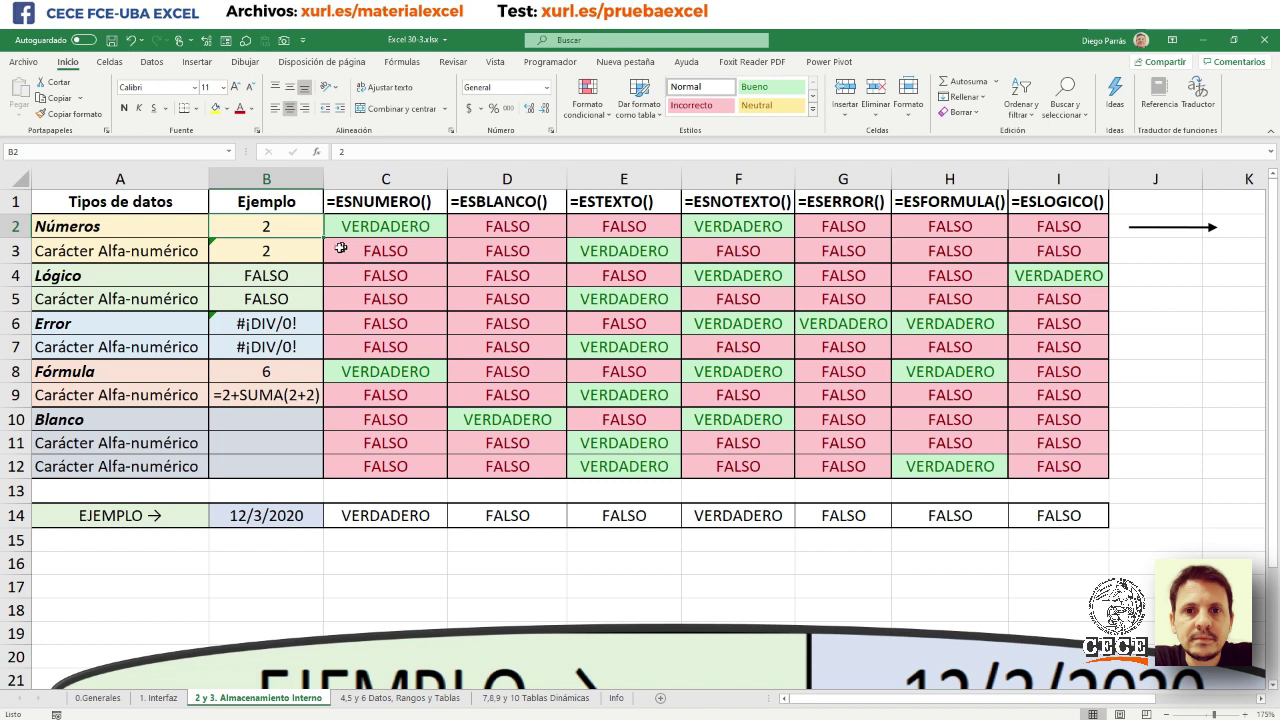
left_click(213, 246)
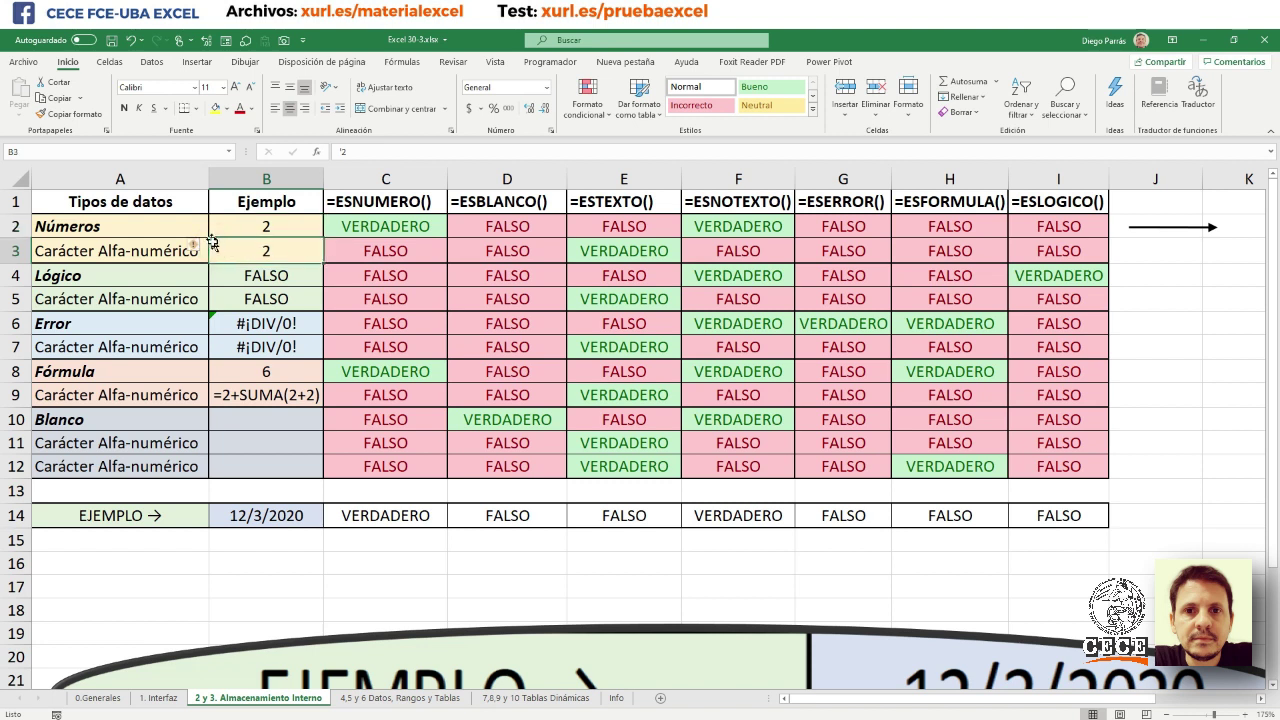
left_click(200, 246)
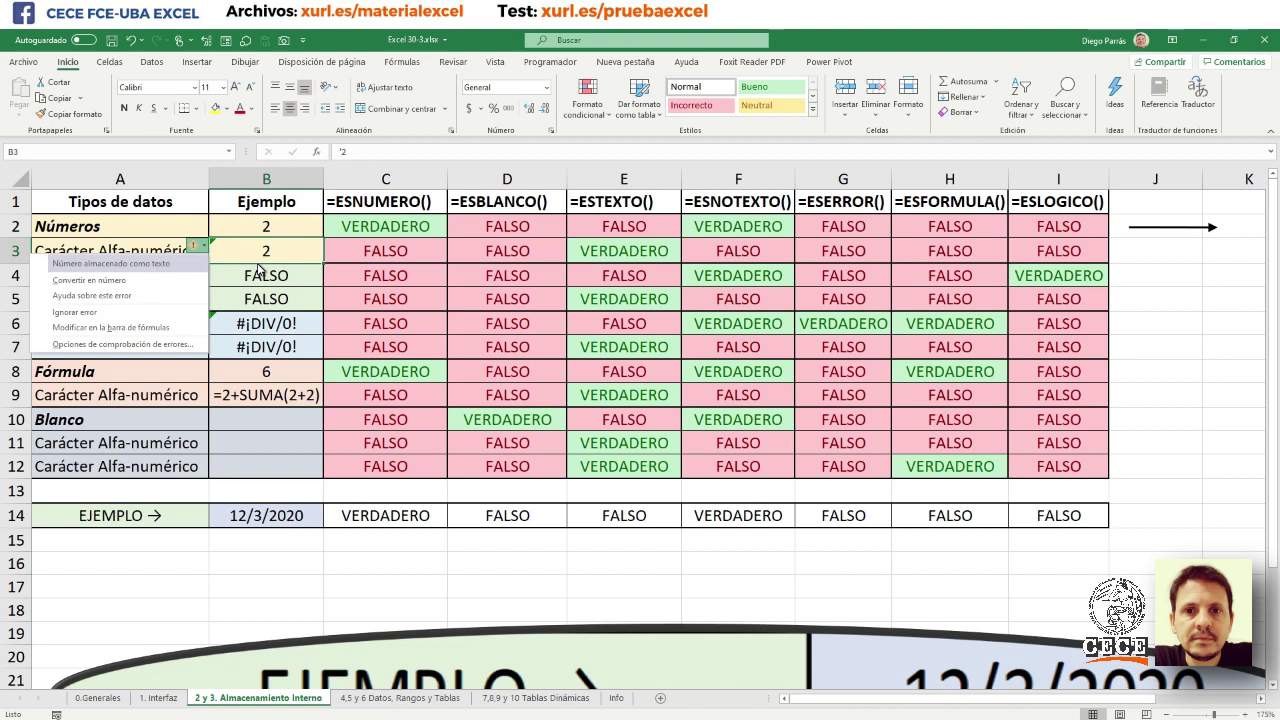
- Close B3's number-stored-as-text warning menu
left_click(225, 256)
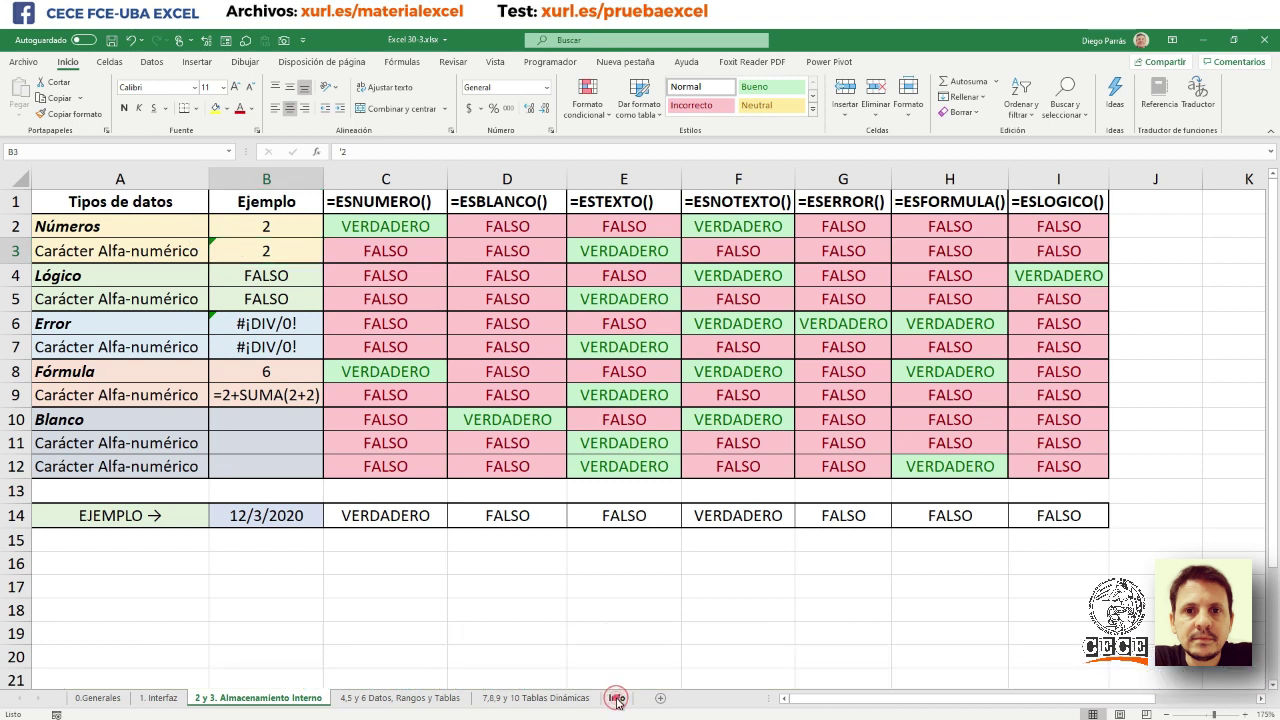
left_click(617, 699)
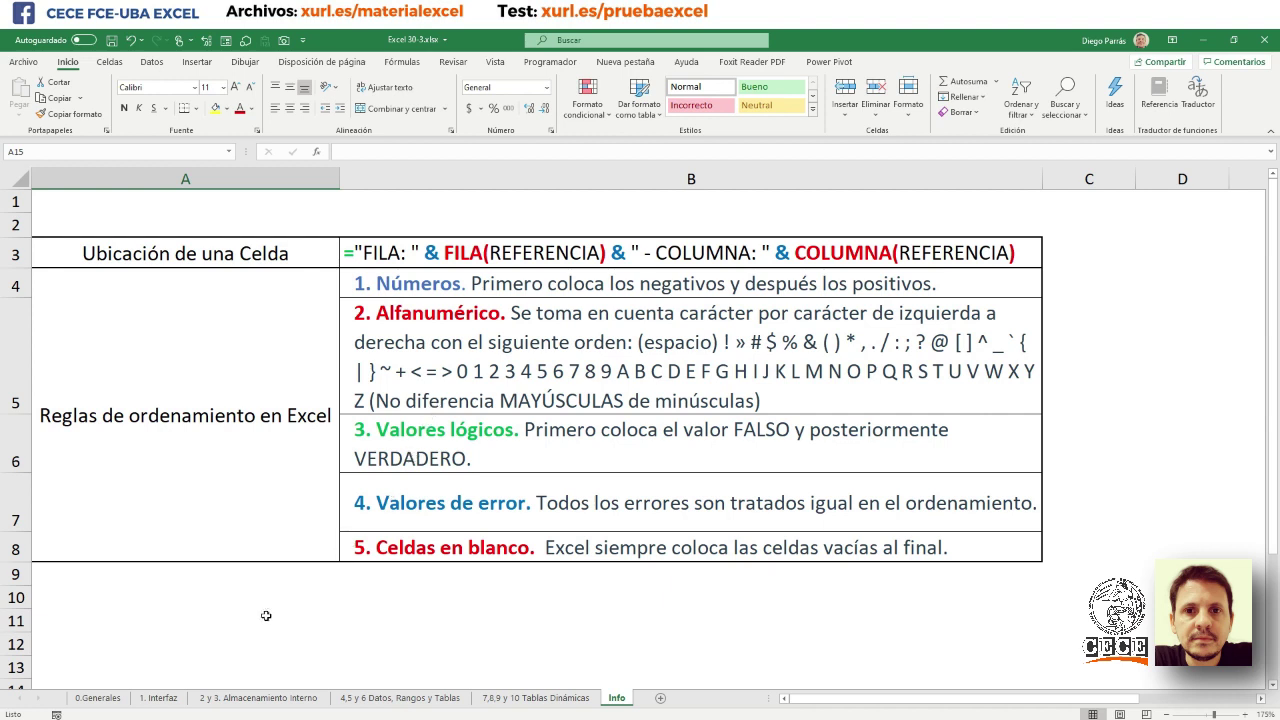
left_click(145, 697)
left_click(205, 697)
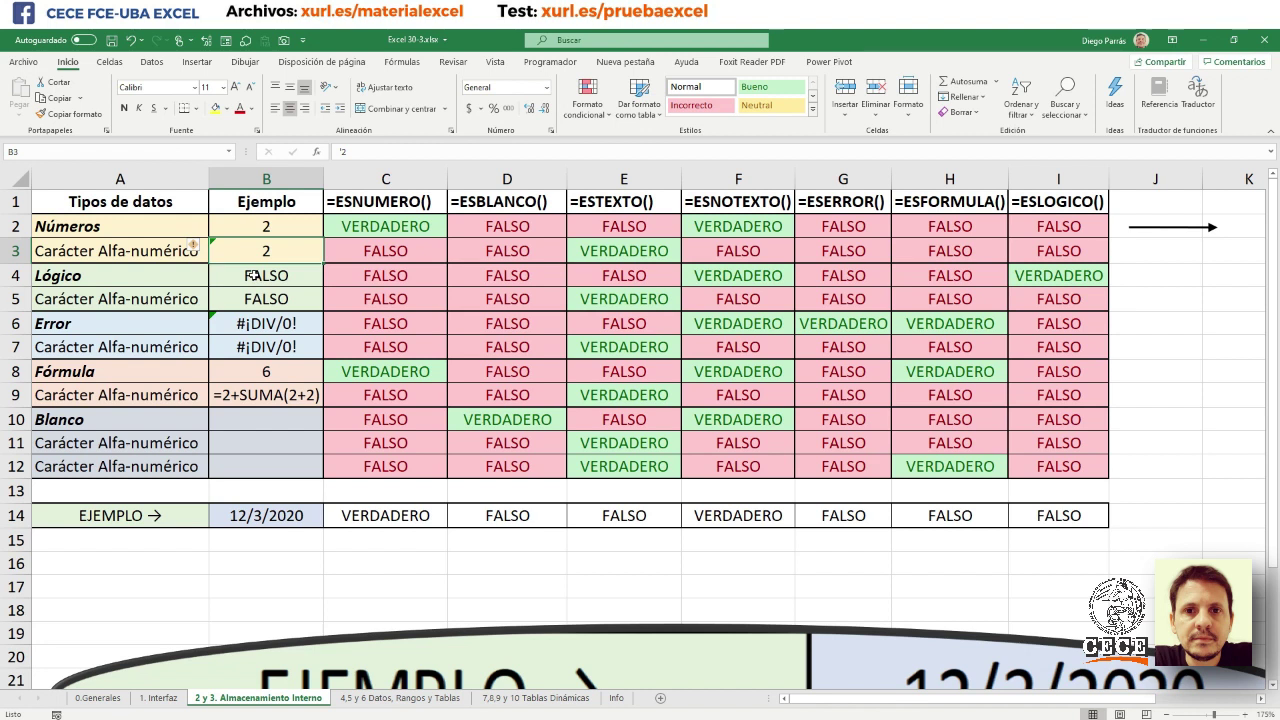
- Inspect B4's FALSO value and the IS-function formulas in C4 through I4
left_click(252, 274)
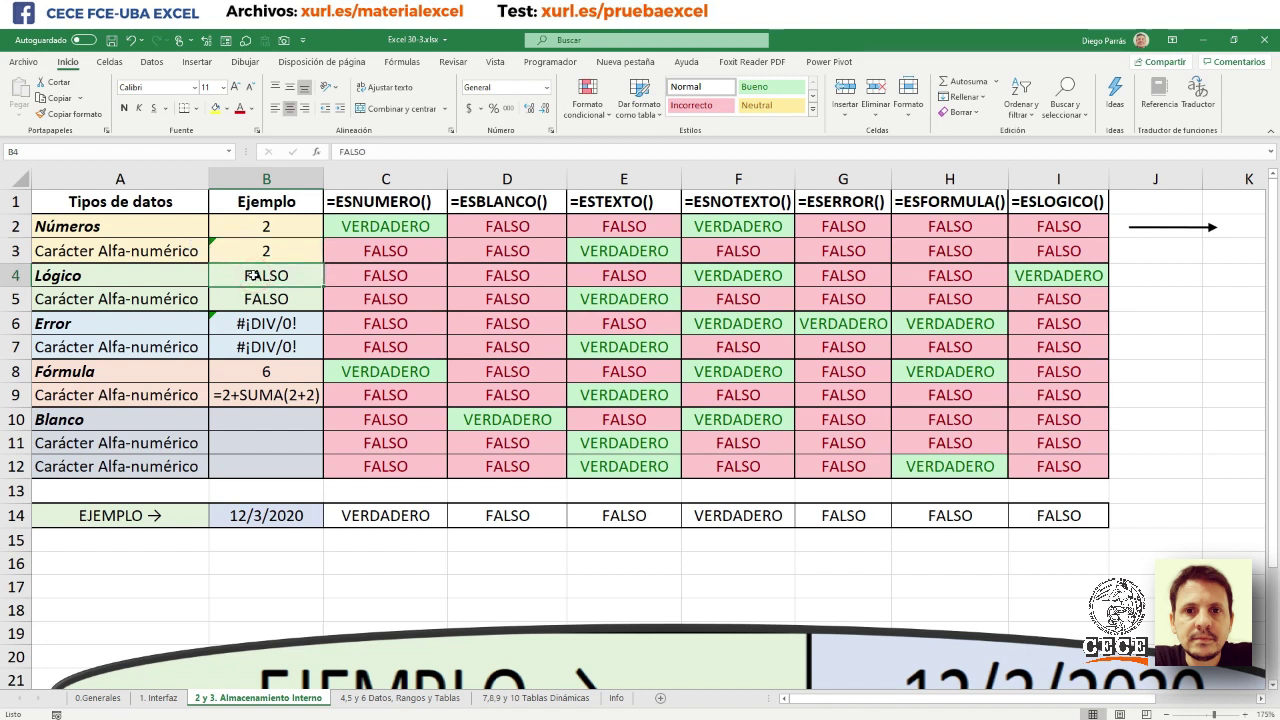
left_click(380, 279)
left_click(495, 278)
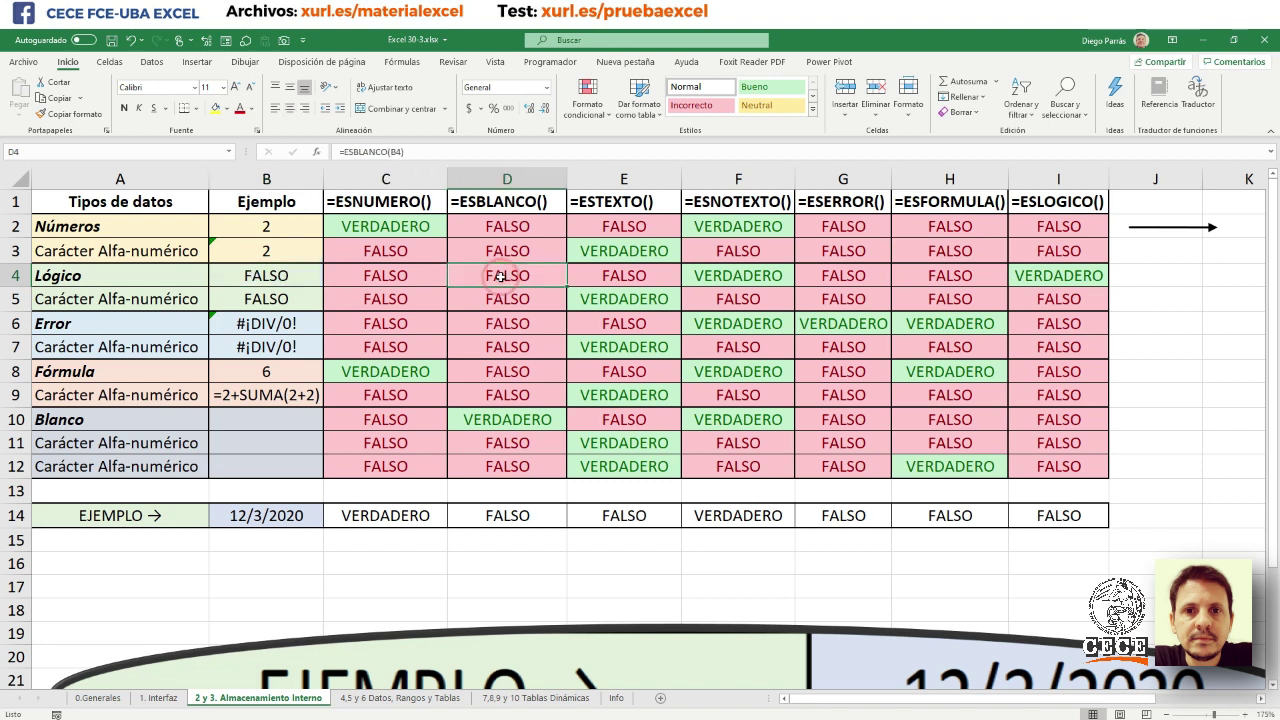
left_click(610, 272)
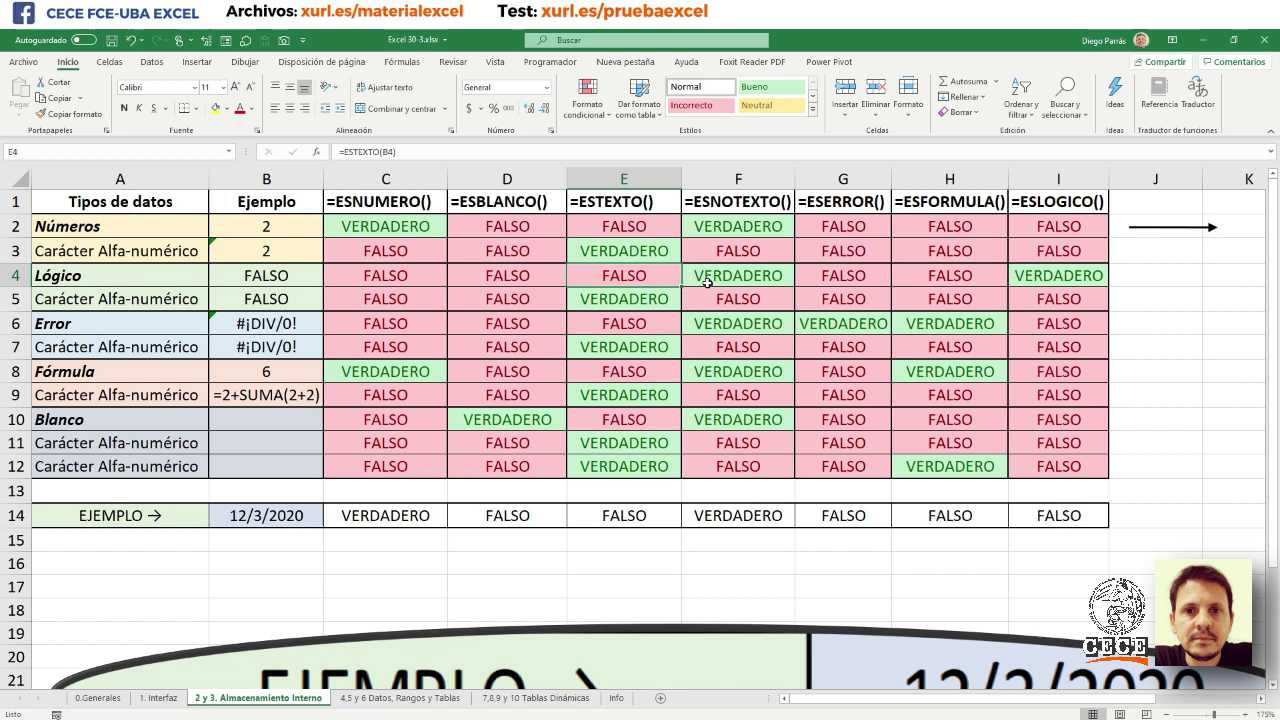
left_click(830, 278)
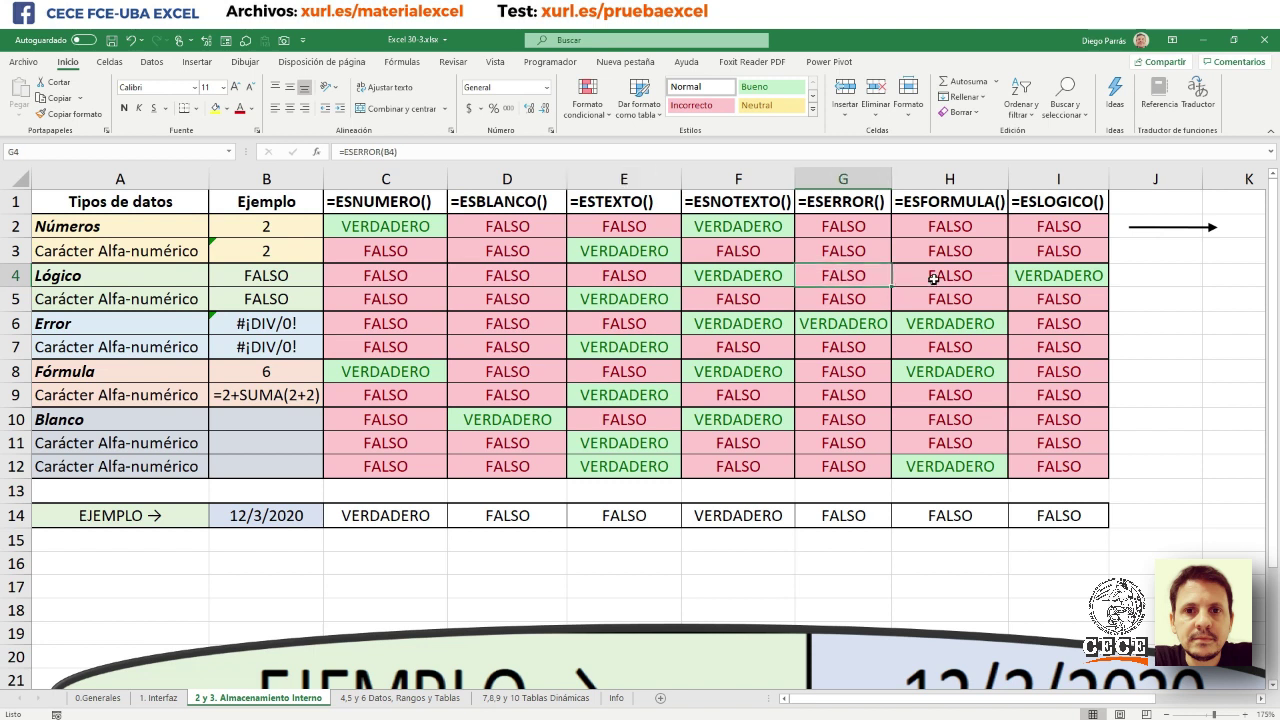
left_click(933, 279)
left_click(1041, 270)
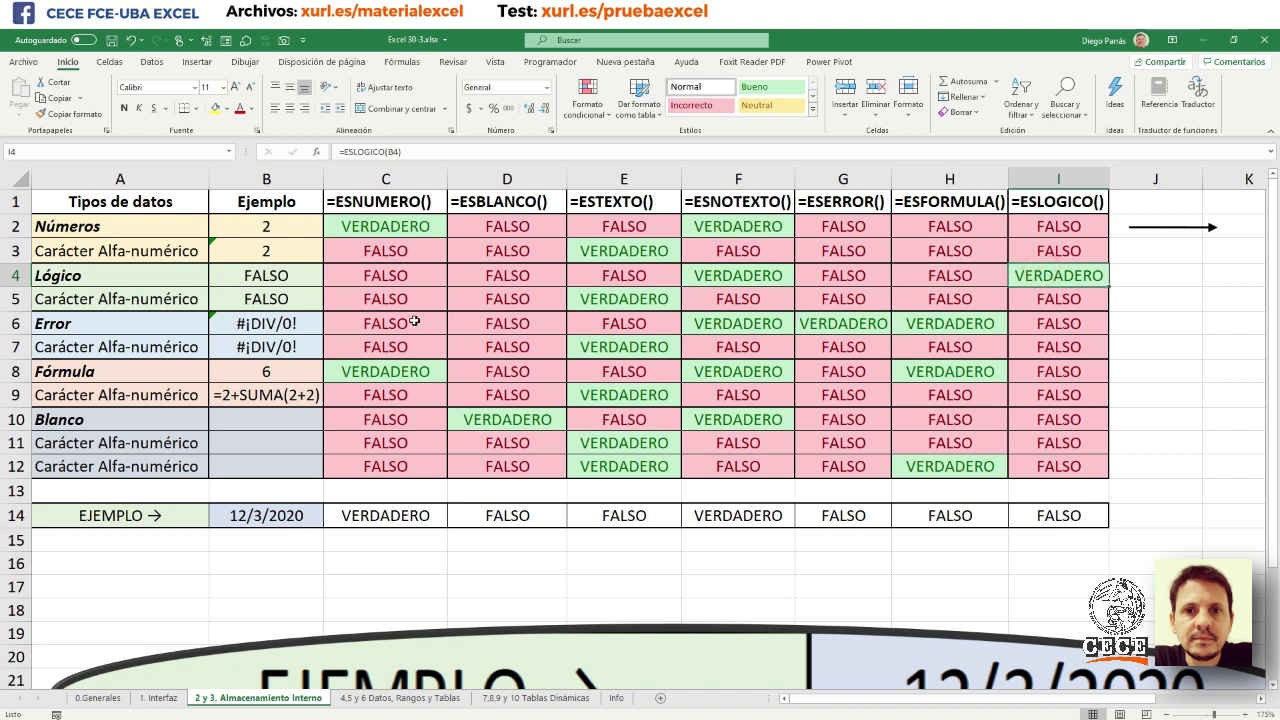
- Check the Error label in A6 and open B6's division-by-zero error options
left_click(144, 330)
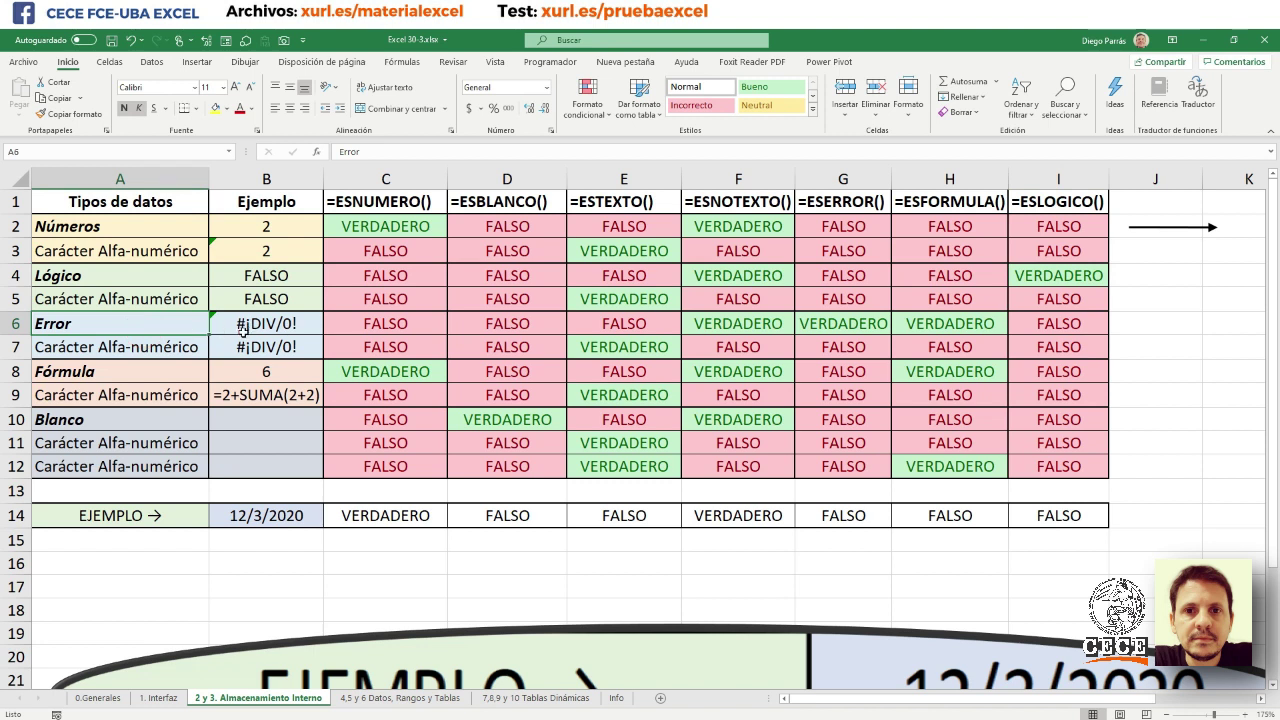
left_click(213, 315)
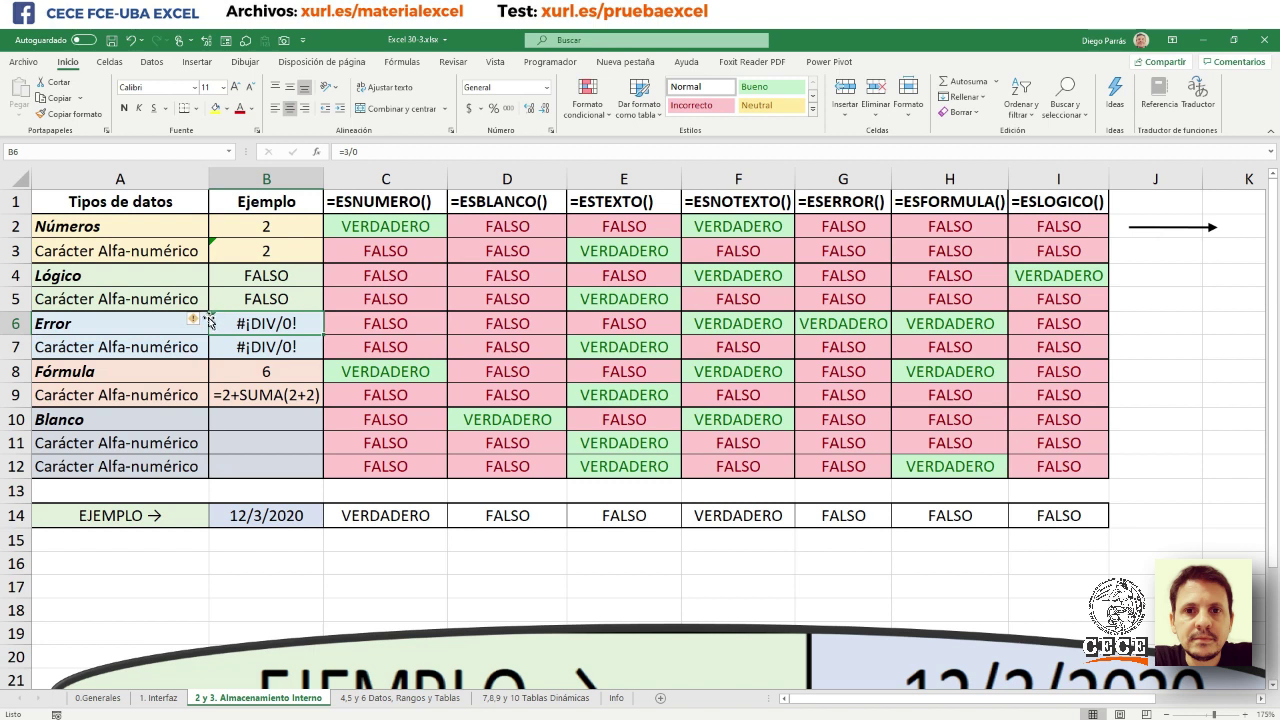
left_click(205, 319)
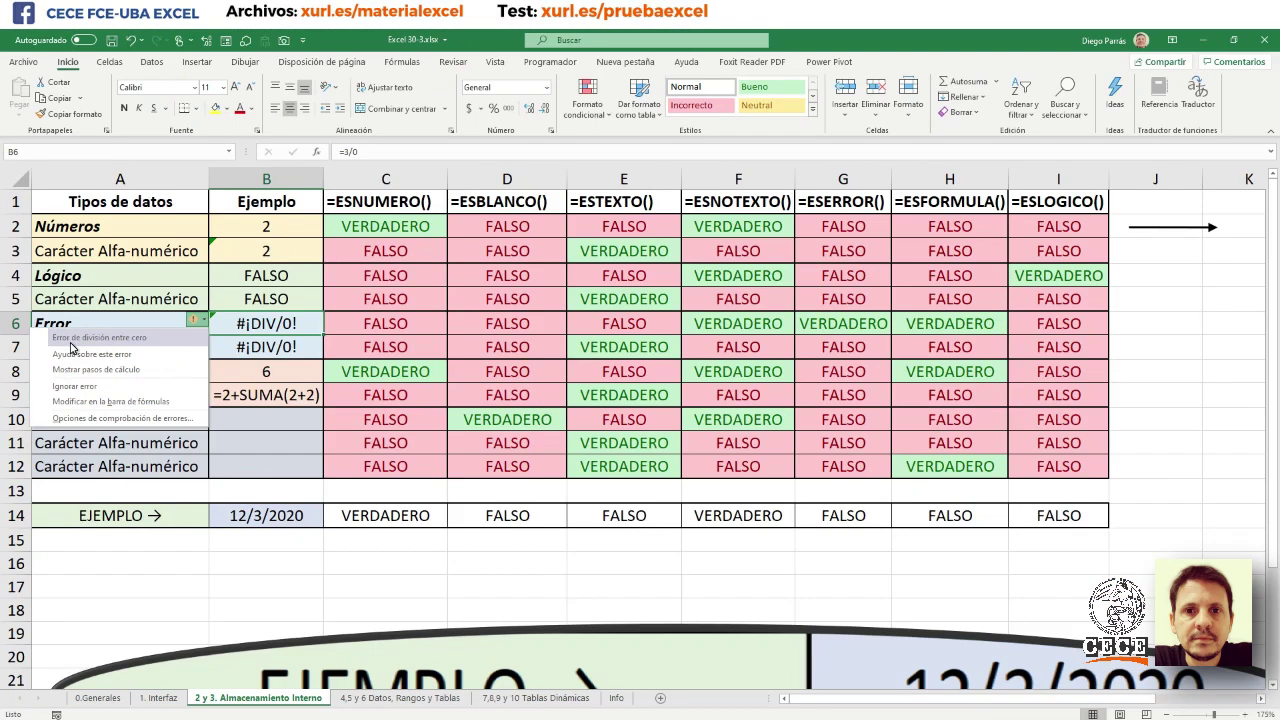
- Read the IS-function formulas in C6 through H6, then display B6's =3/0 formula
left_click(378, 334)
left_click(495, 336)
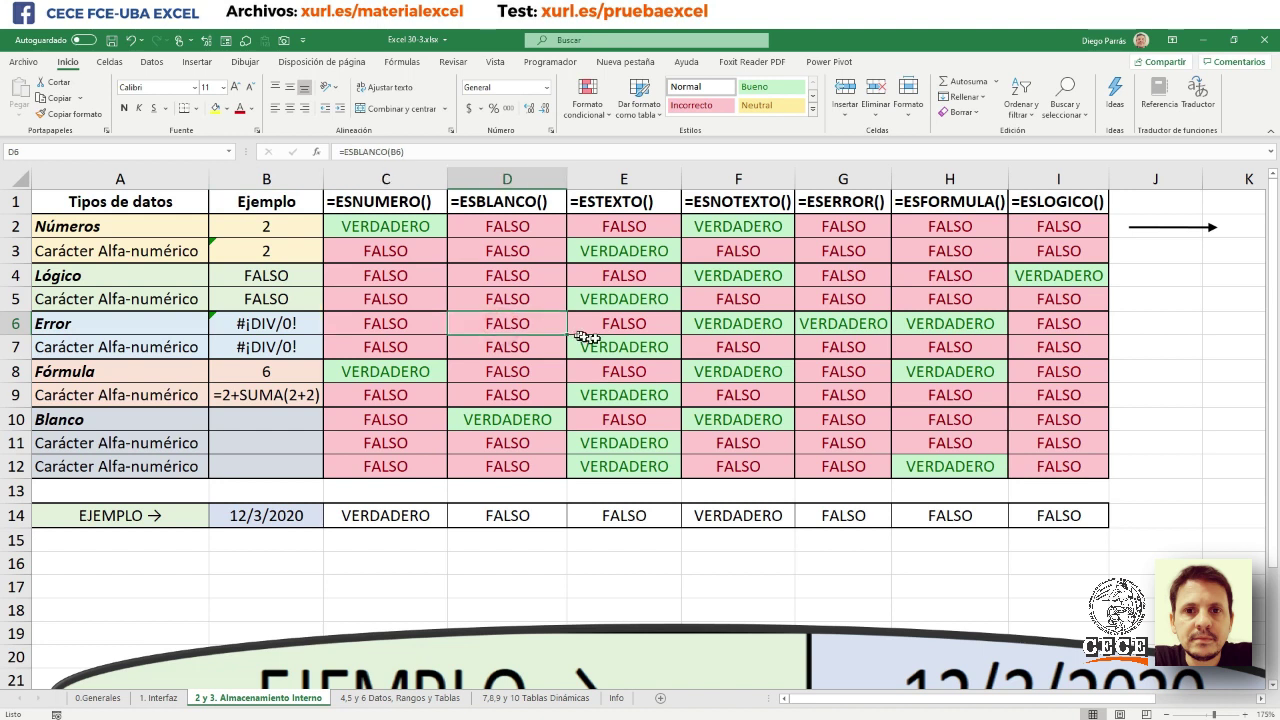
left_click(613, 333)
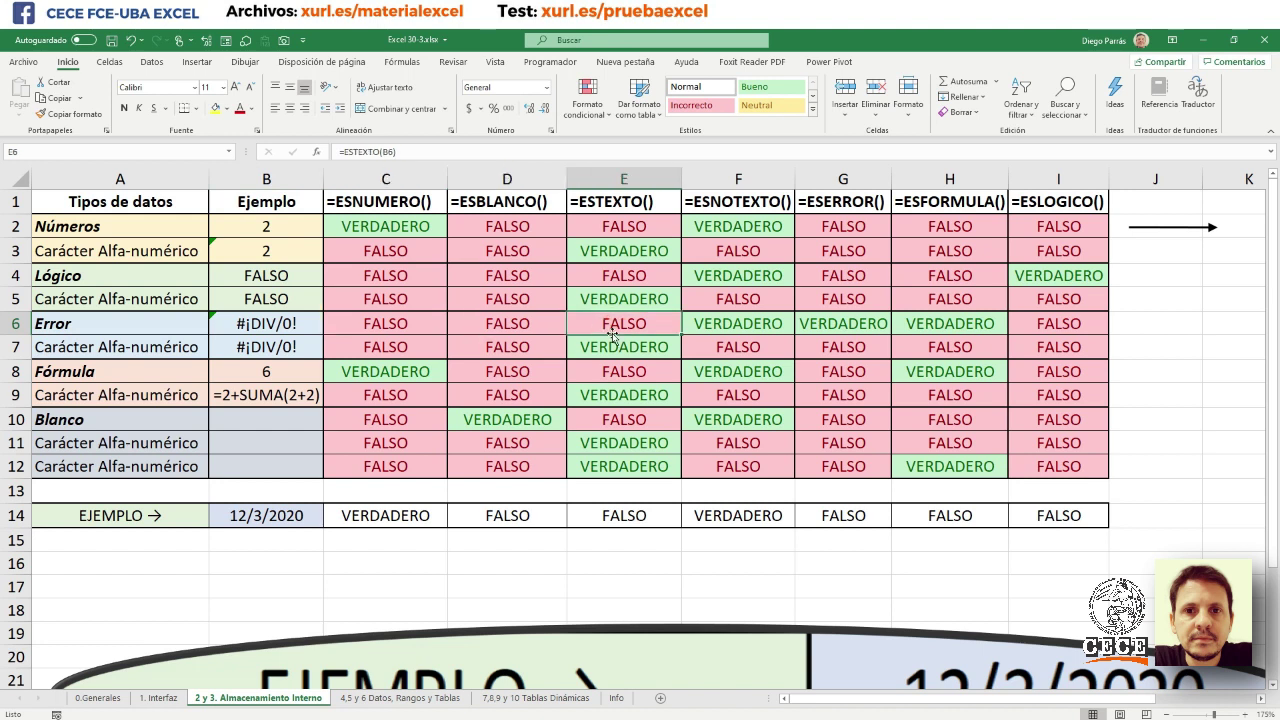
left_click(718, 328)
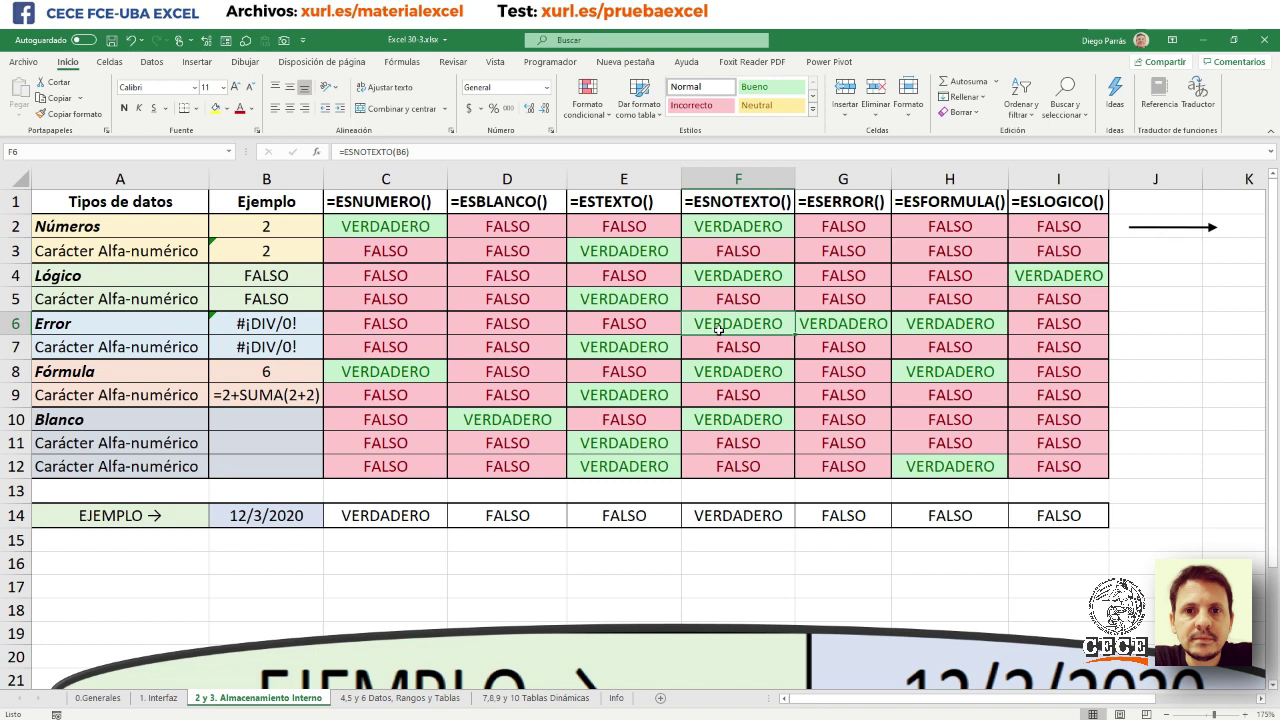
left_click(820, 329)
left_click(915, 322)
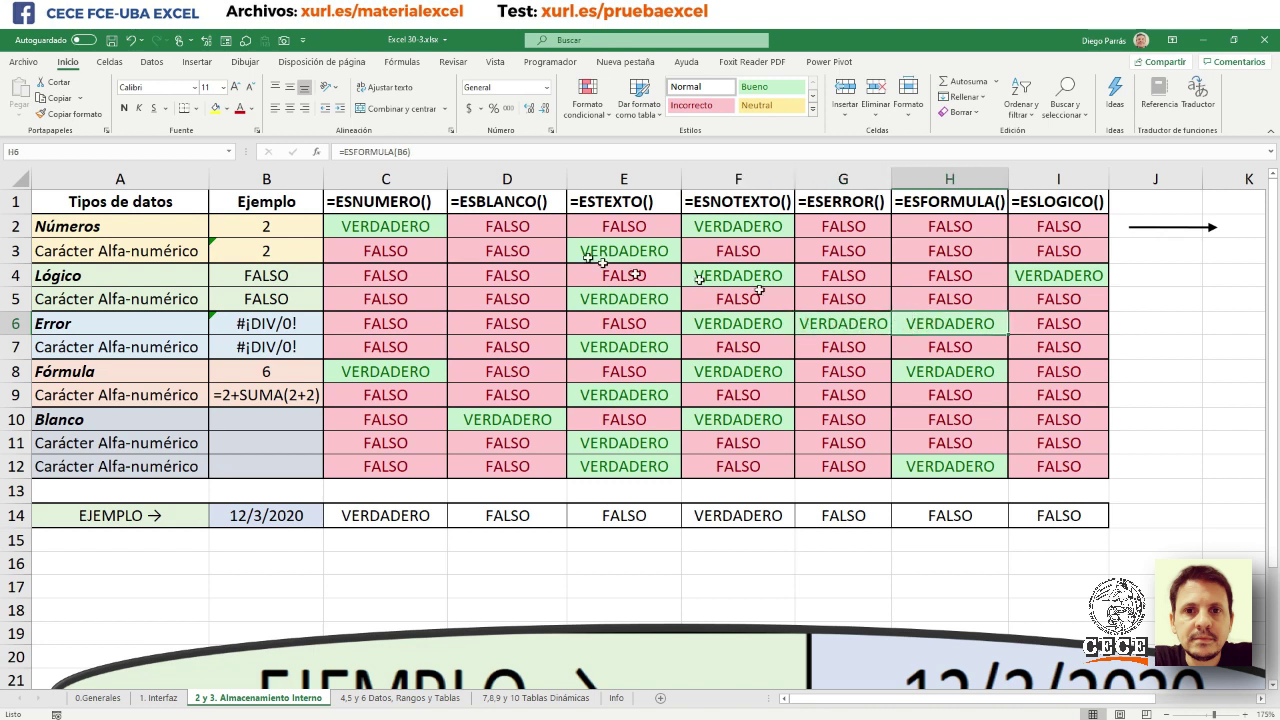
double_click(266, 323)
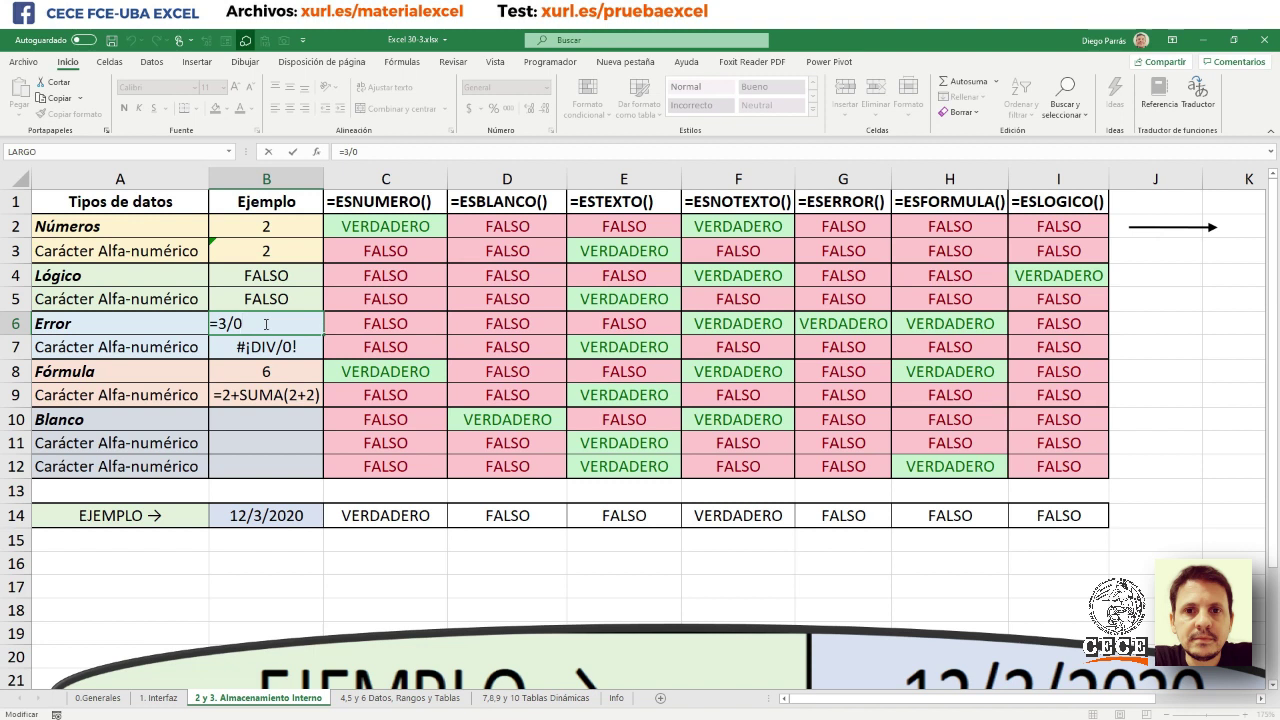
- Keep B6's =3/0 formula unchanged and open B7's '#¡DIV/0! text for editing
key("ctrl+Return")
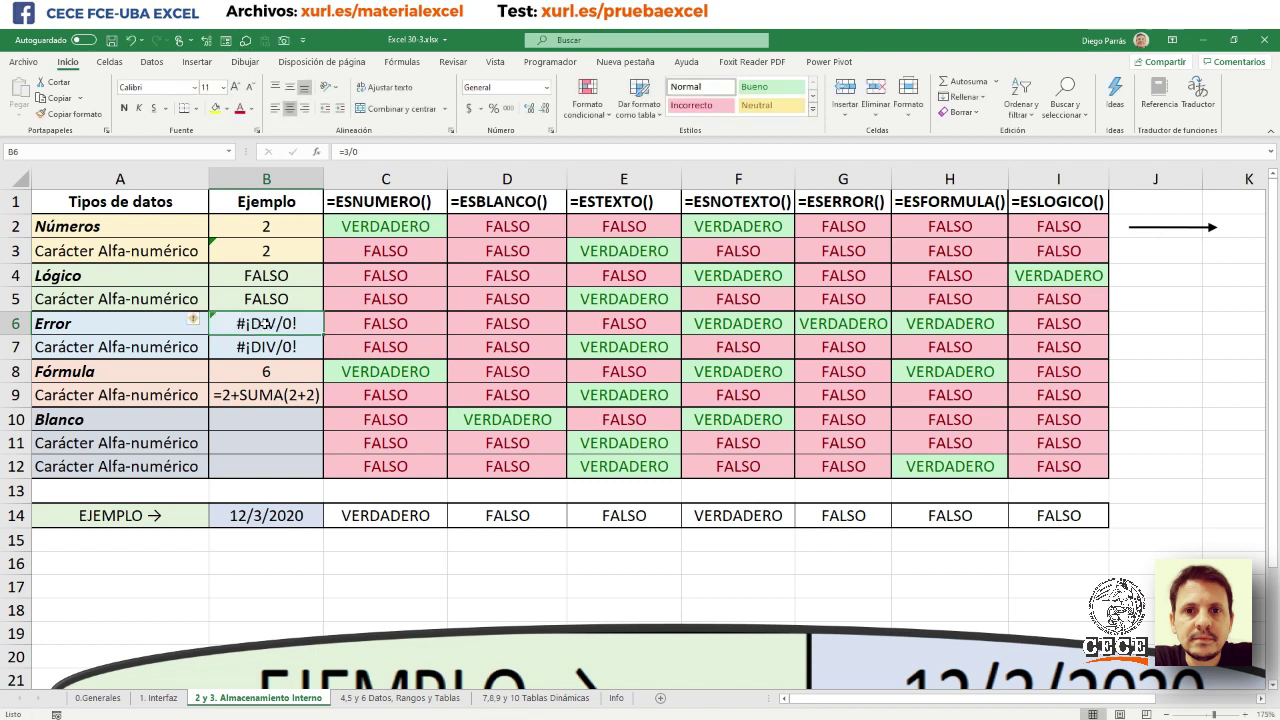
left_click(262, 345)
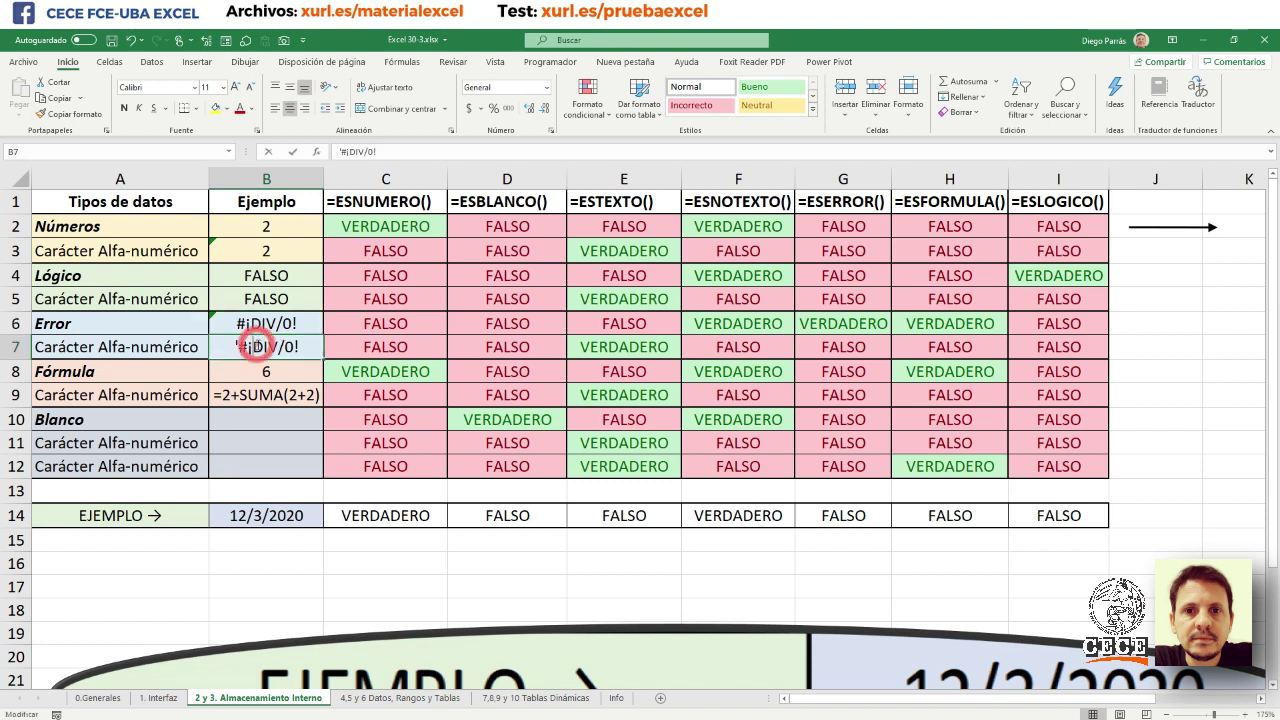
double_click(297, 341)
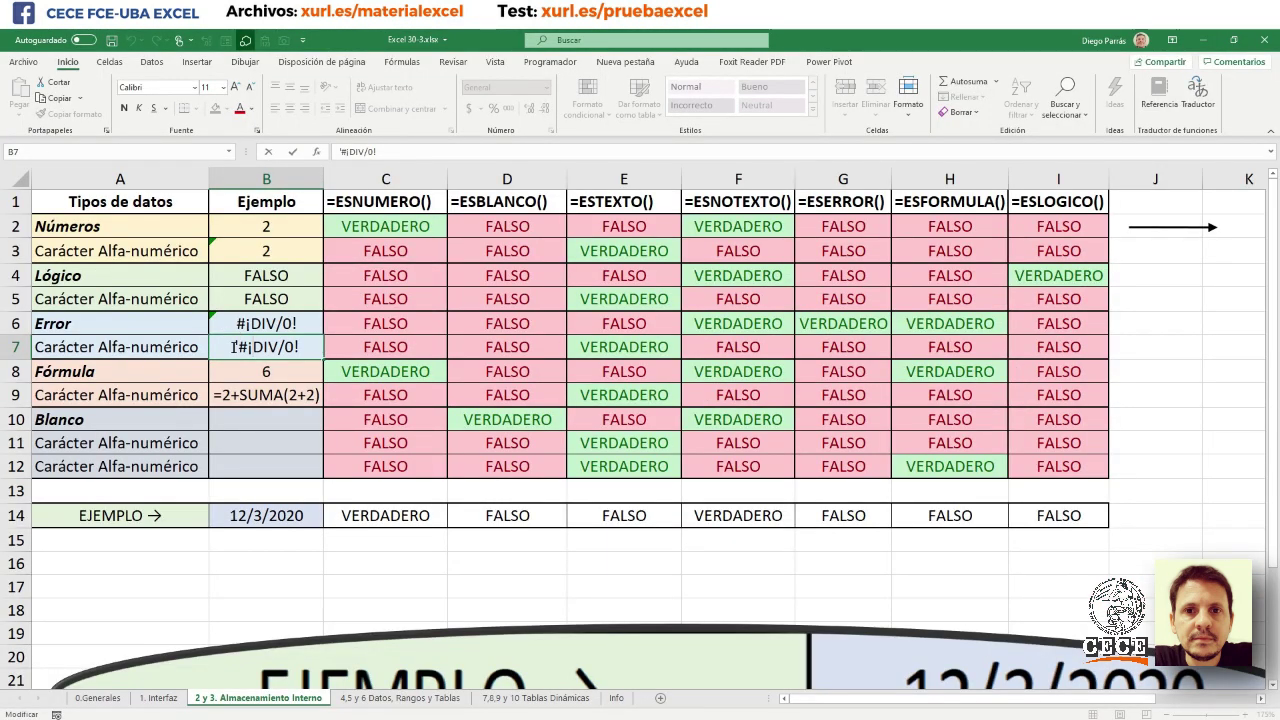
- Remove the leading apostrophe from B7 so it holds a real #¡DIV/0! error
double_click(236, 347)
left_click(234, 348)
key("Delete")
key("Return")
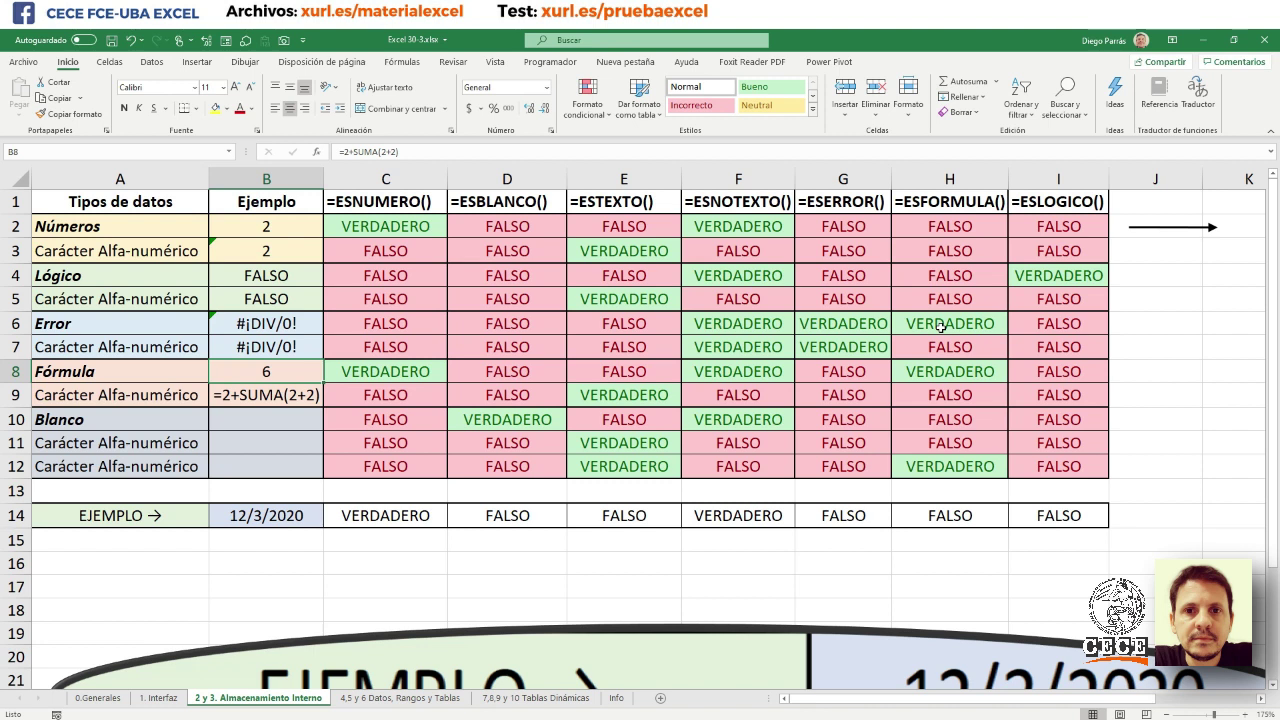
left_click(229, 347)
double_click(229, 347)
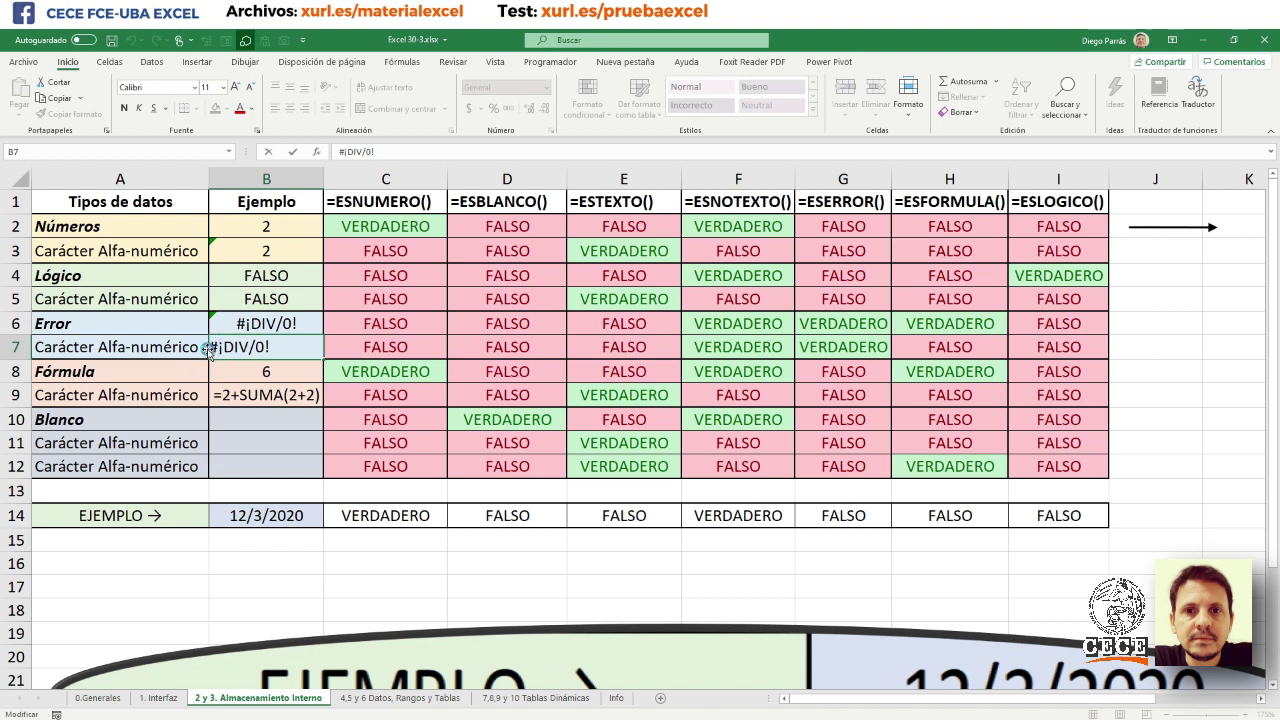
left_click(220, 347)
key("Return")
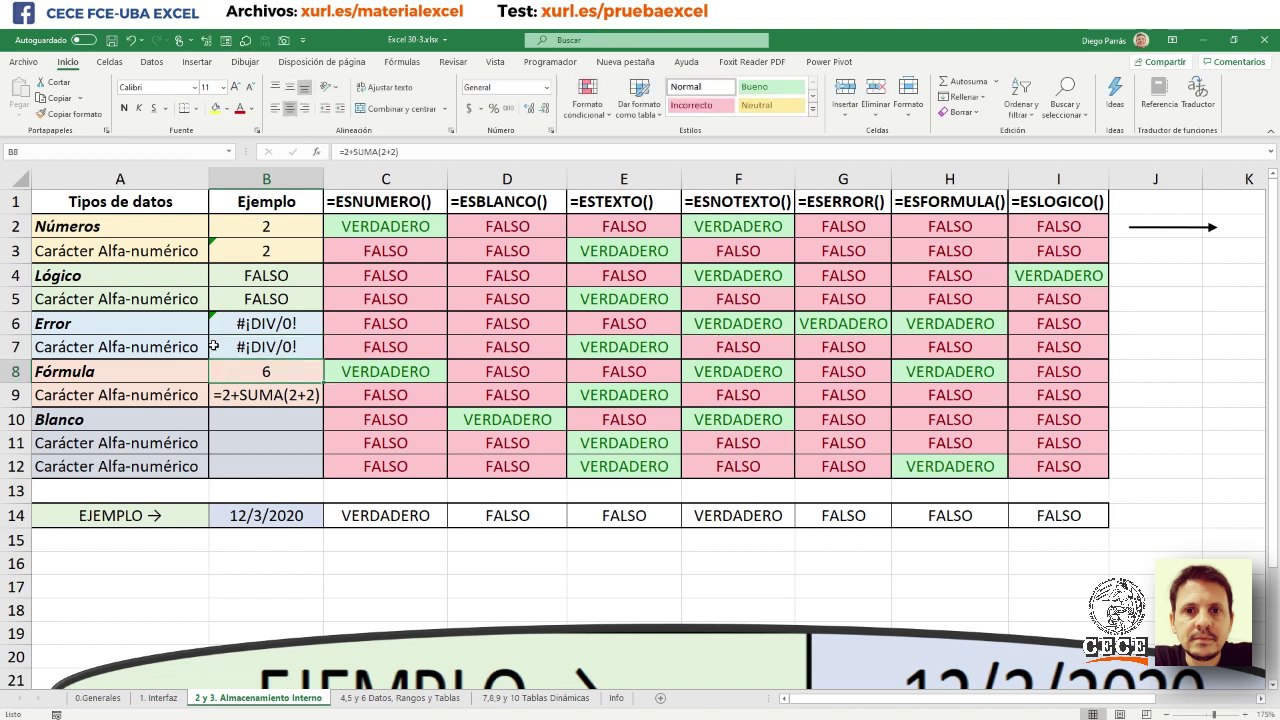
double_click(214, 346)
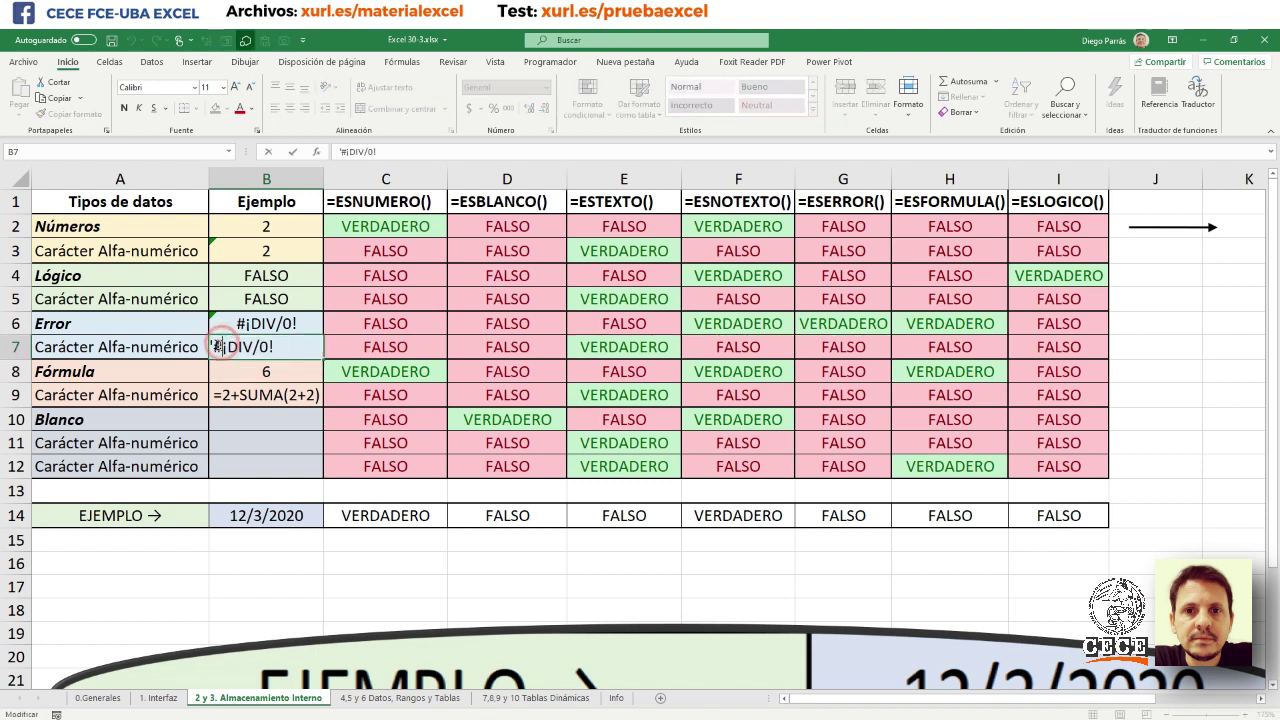
key("BackSpace")
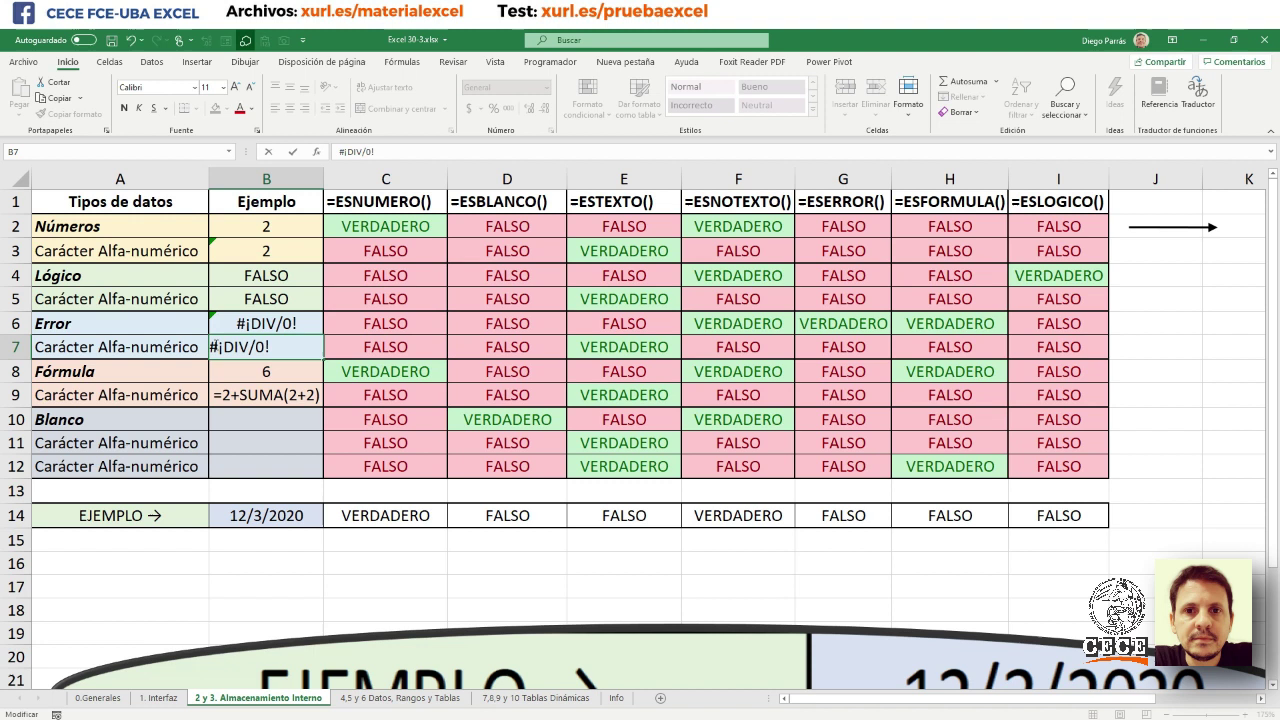
key("Return")
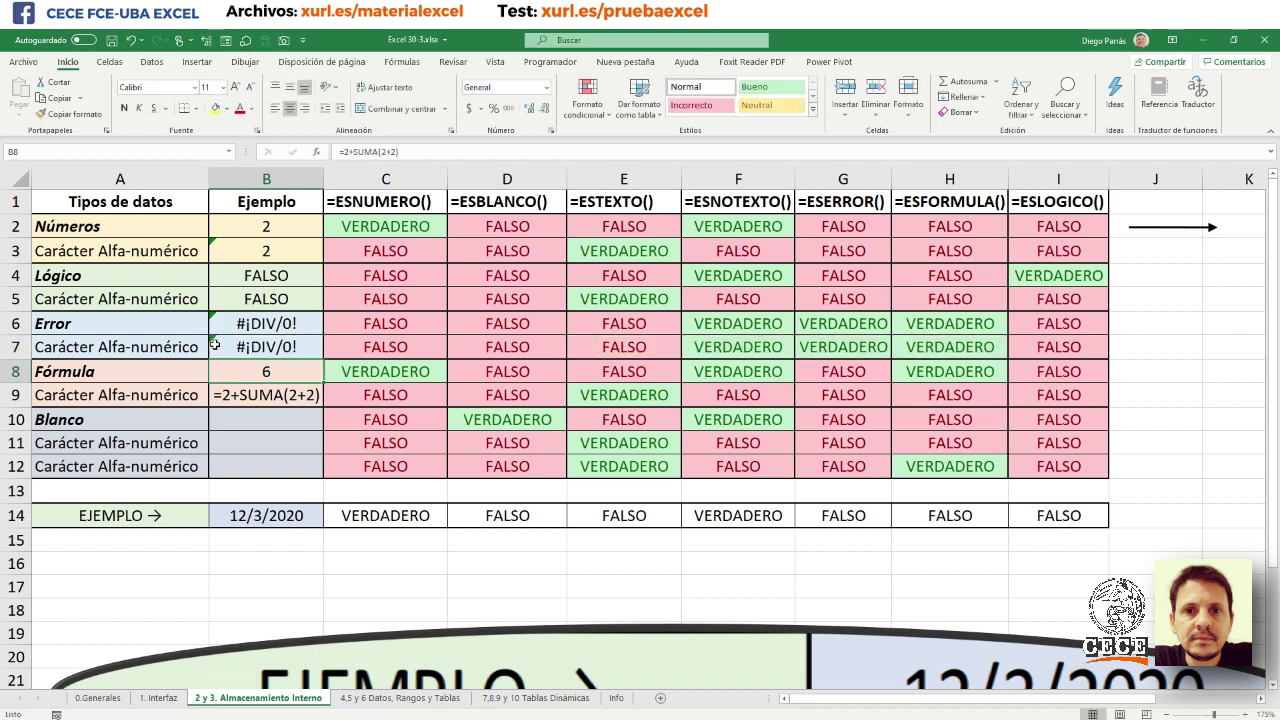
- Check row 7's ESERROR, ESFORMULA and ESNOTEXTO formulas, then re-enter B7 with a leading =
left_click(857, 348)
left_click(905, 355)
left_click(782, 340)
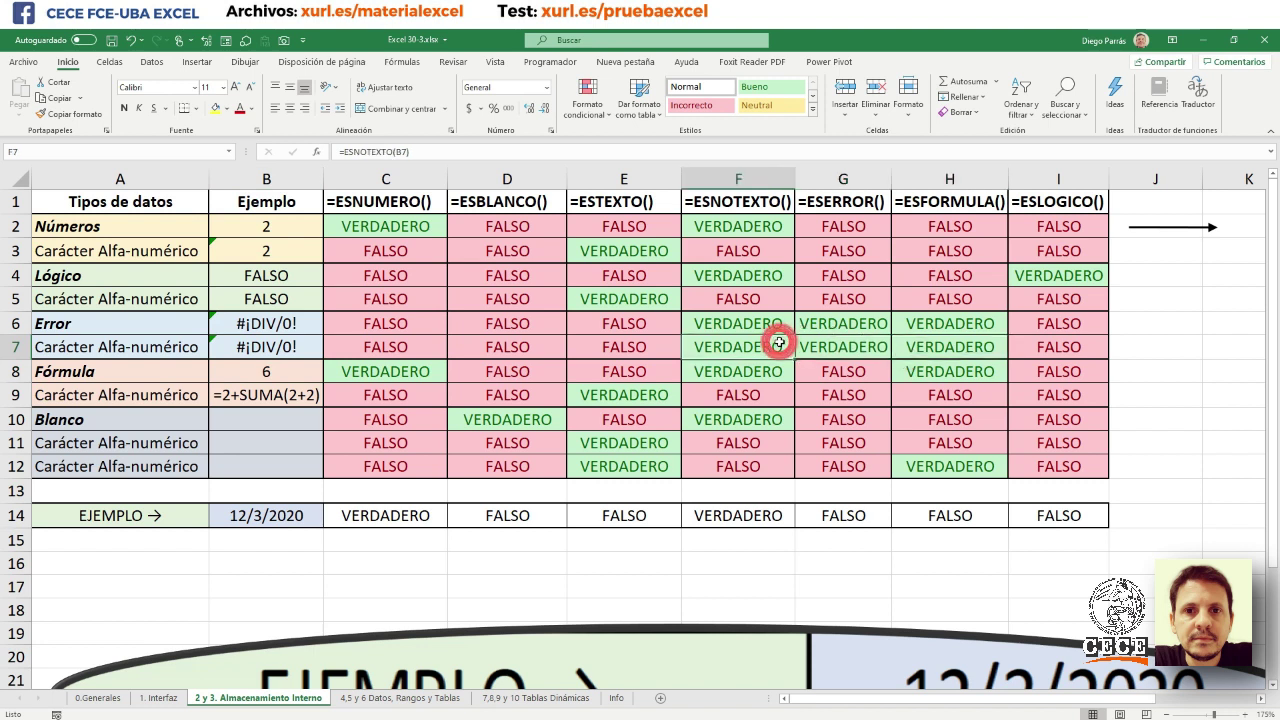
left_click(248, 338)
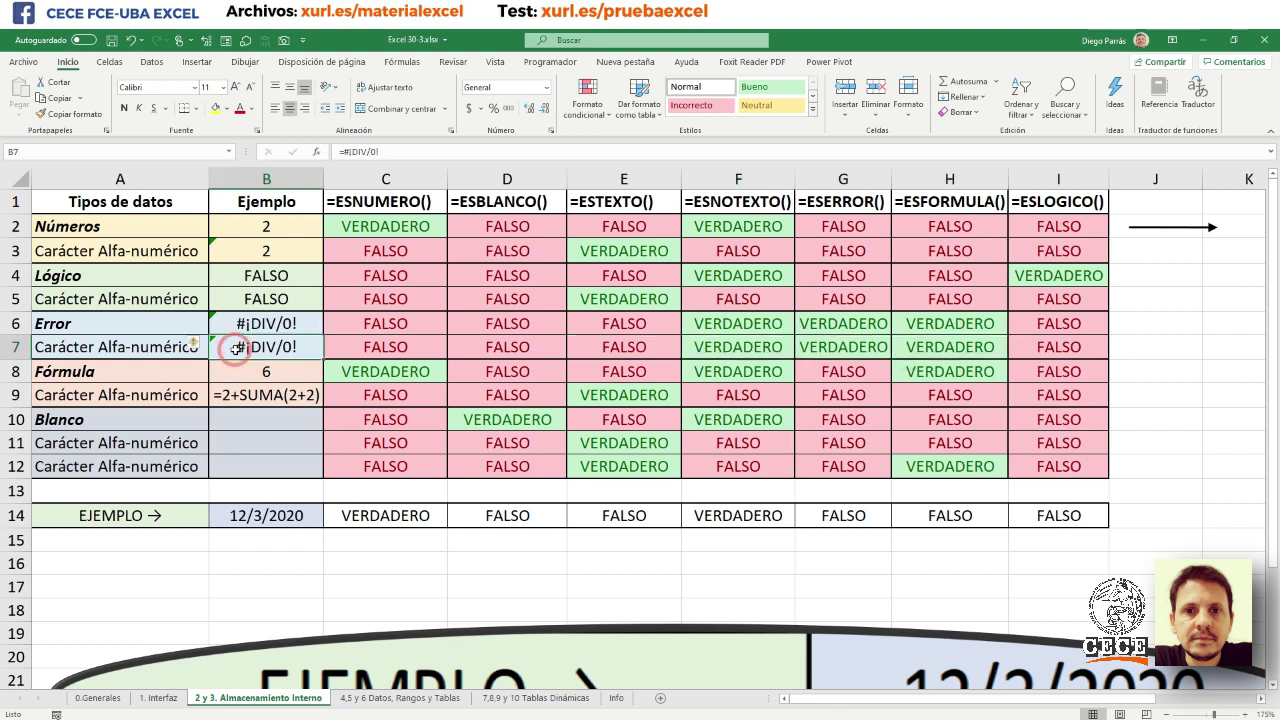
double_click(220, 347)
type("=")
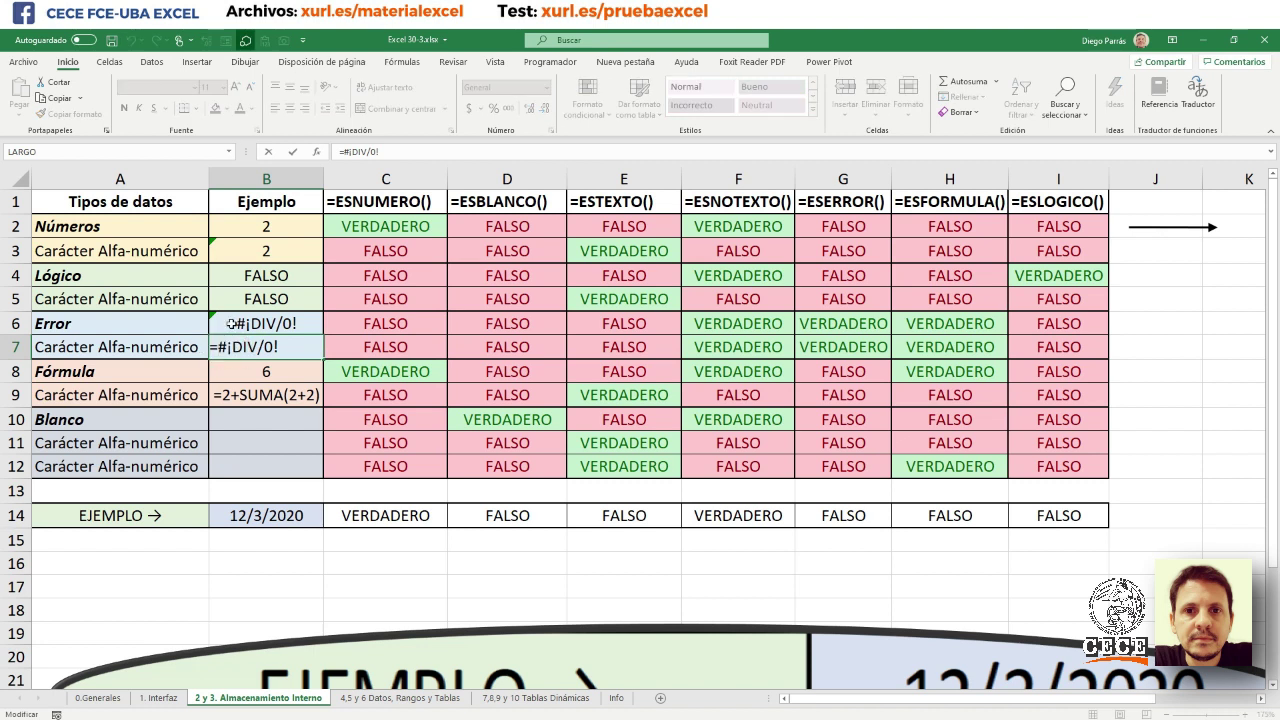
key("Return")
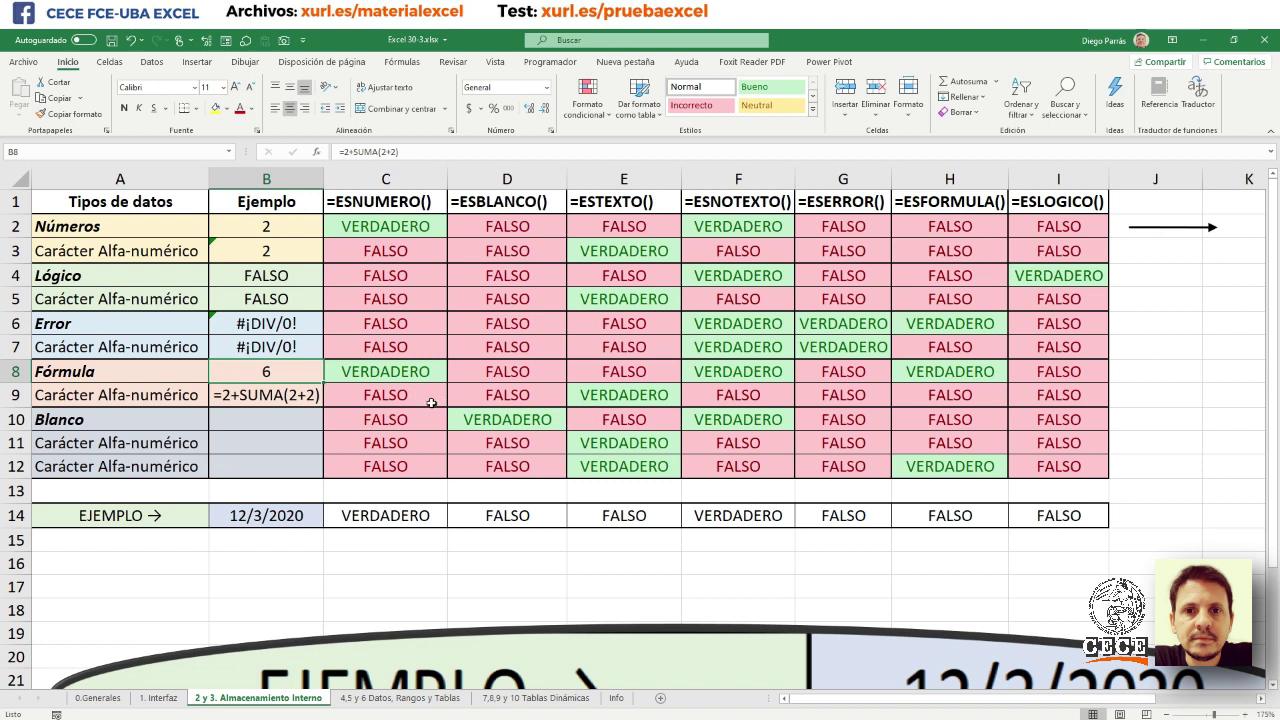
left_click(277, 370)
double_click(283, 371)
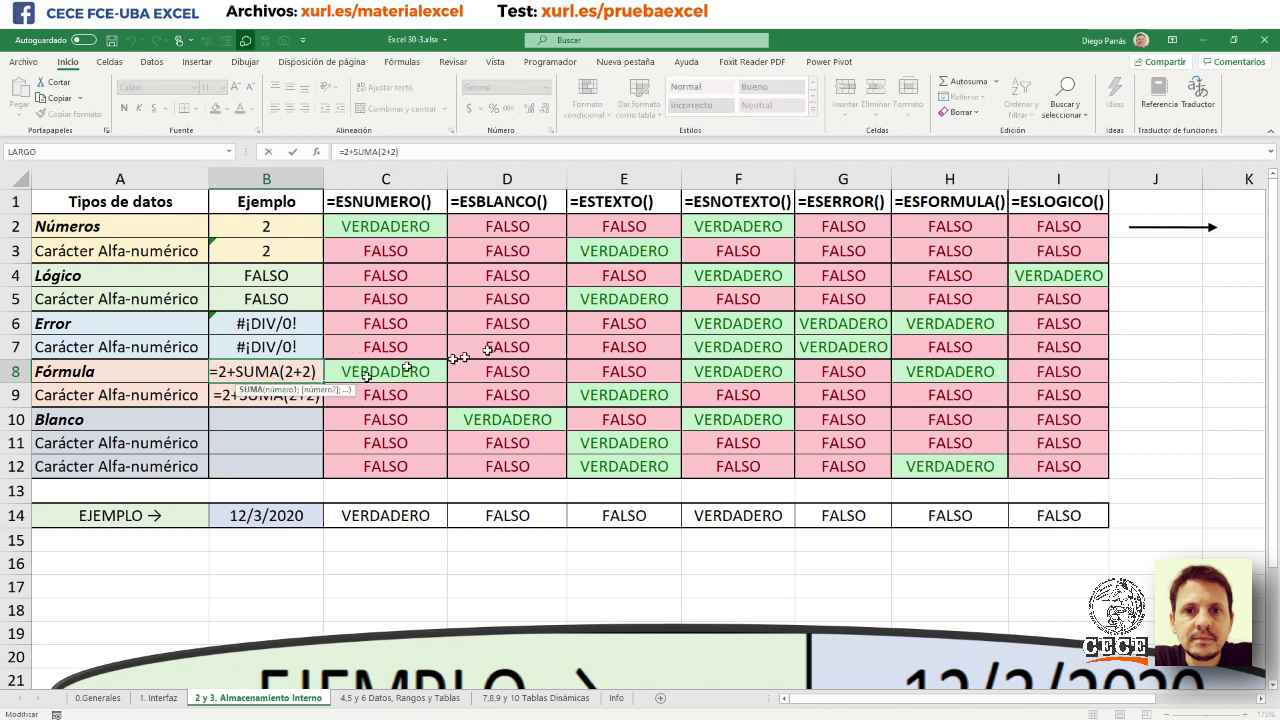
key("ctrl+Return")
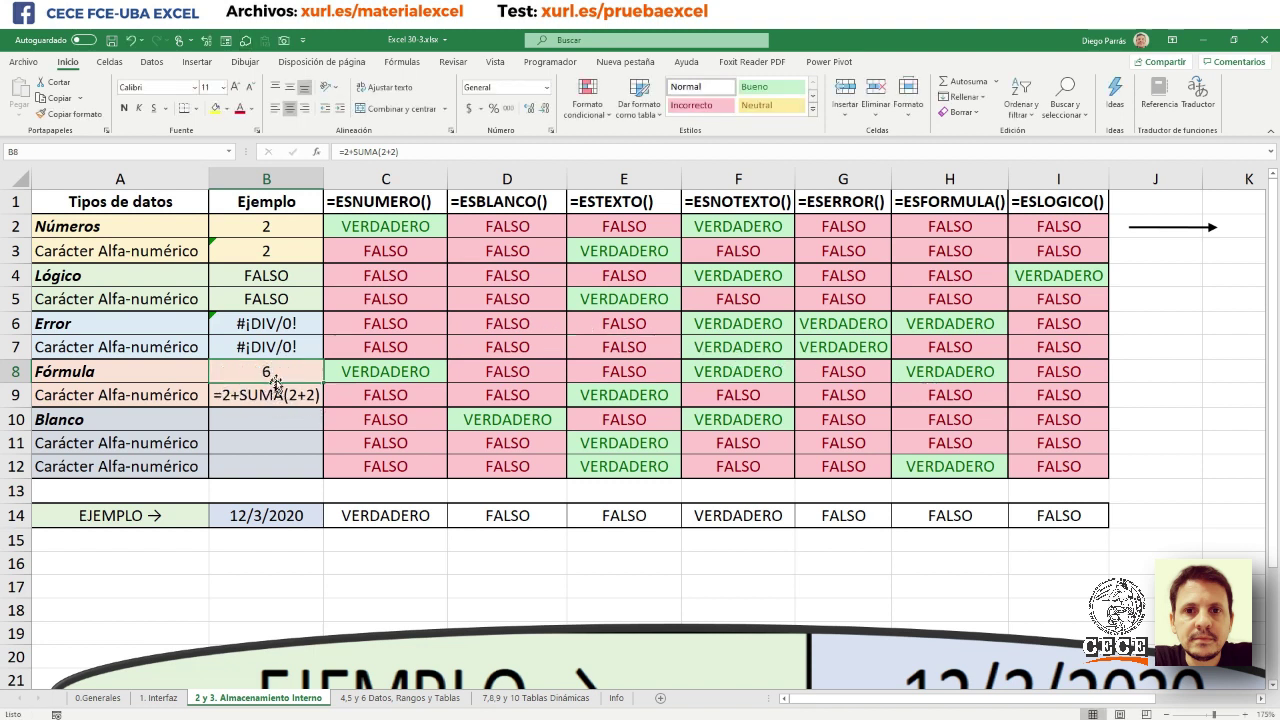
double_click(278, 375)
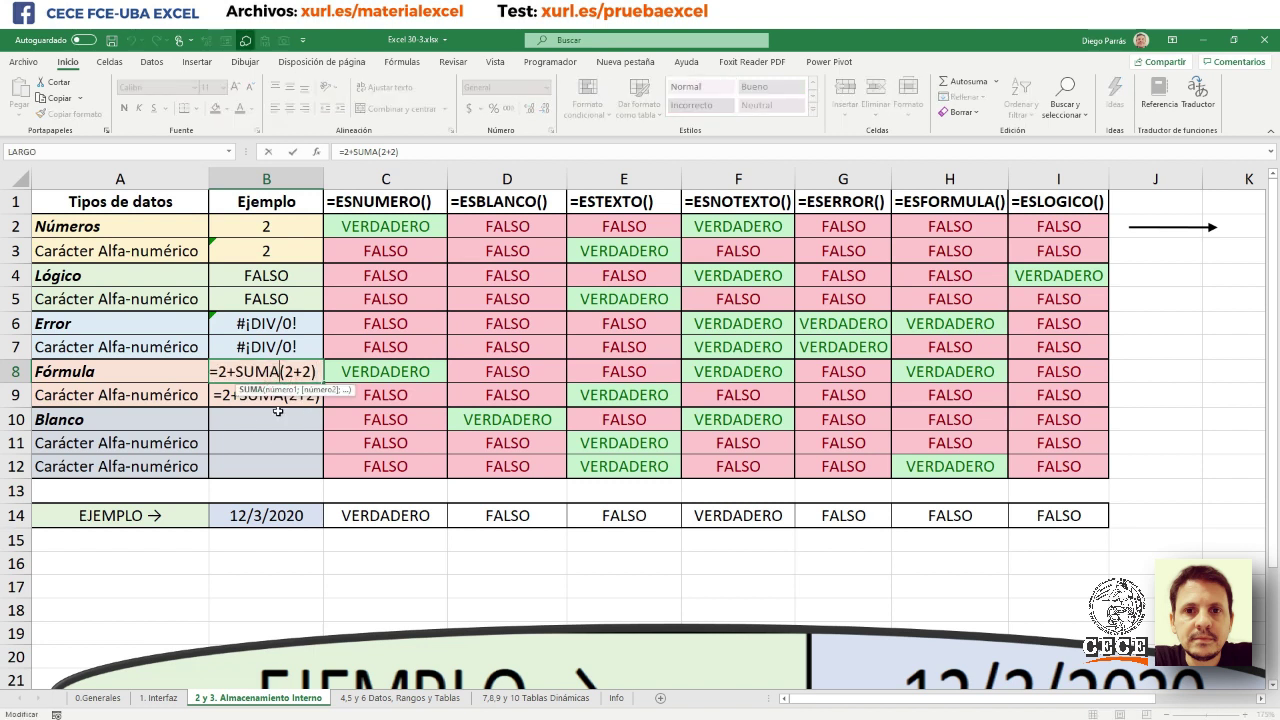
key("Escape")
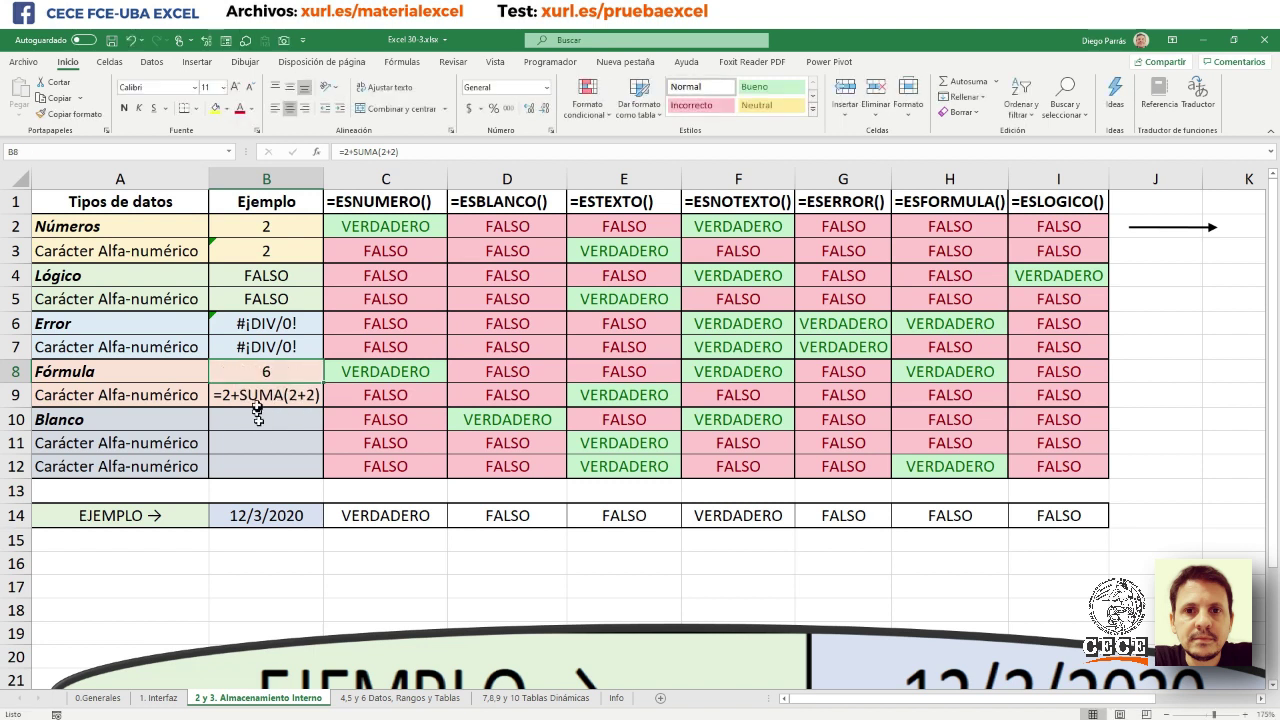
double_click(220, 392)
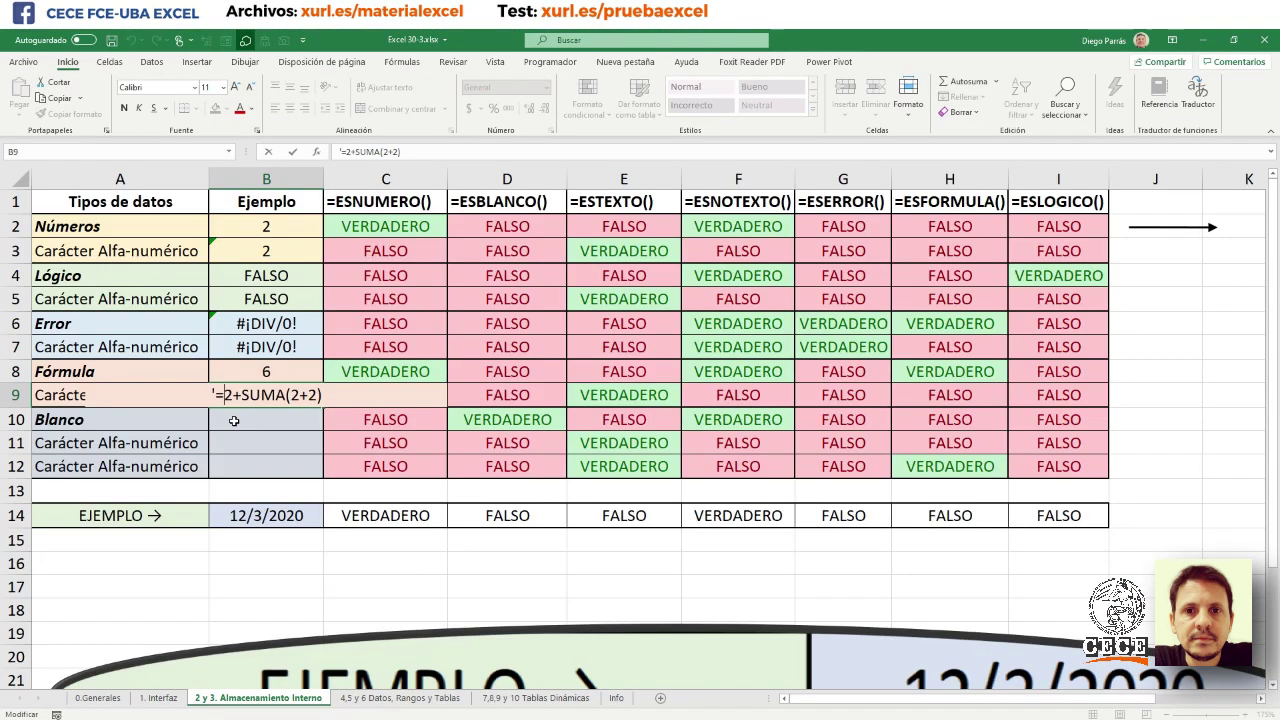
key("Escape")
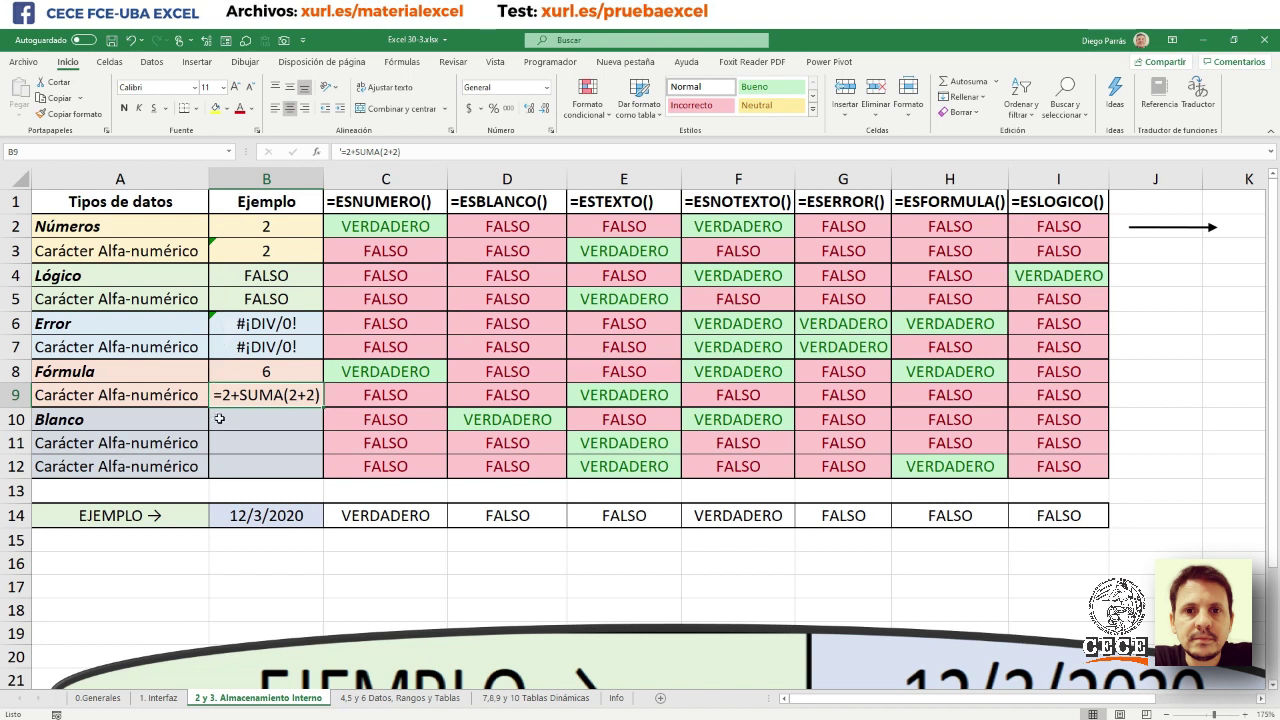
left_click(265, 423)
double_click(265, 423)
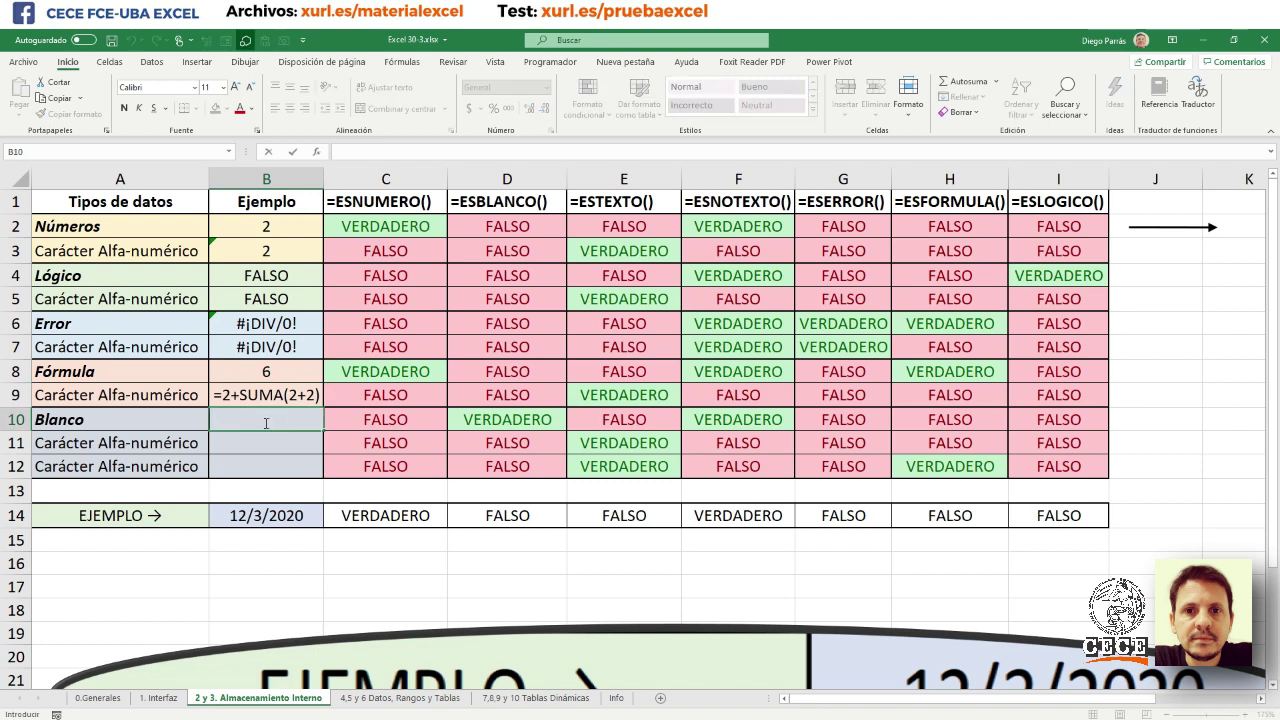
type("algo")
key("Return")
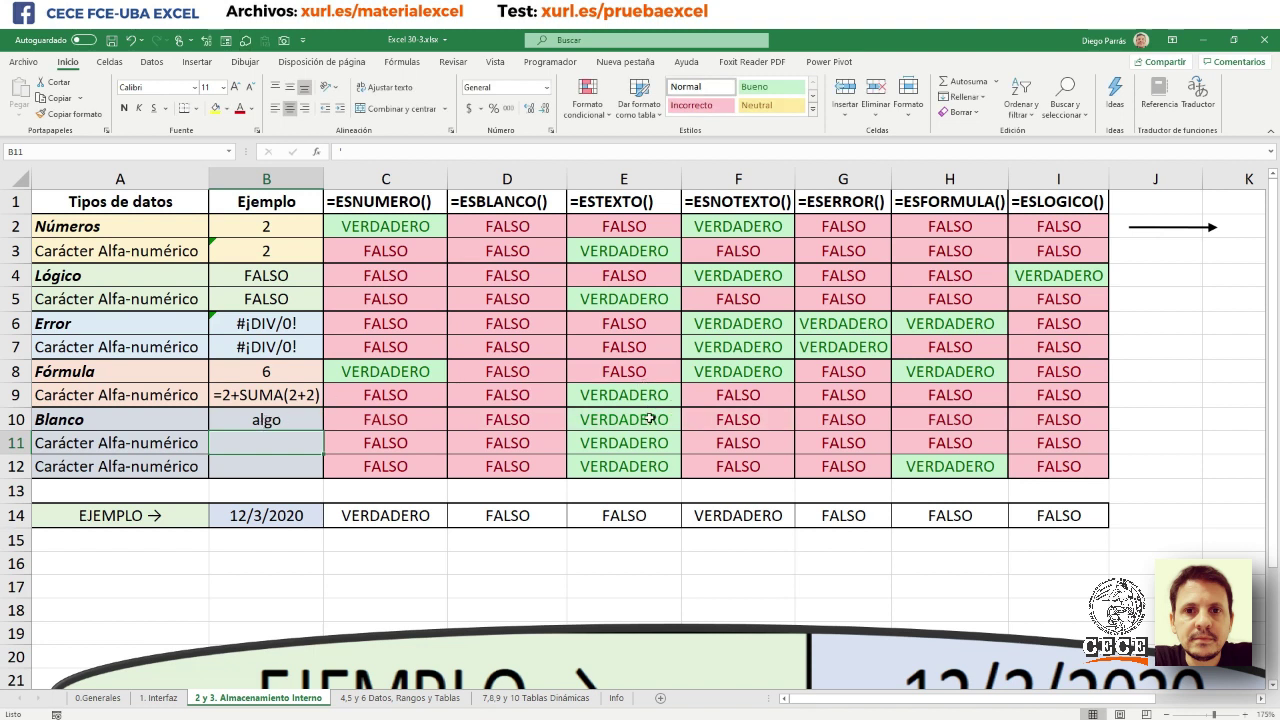
left_click(285, 420)
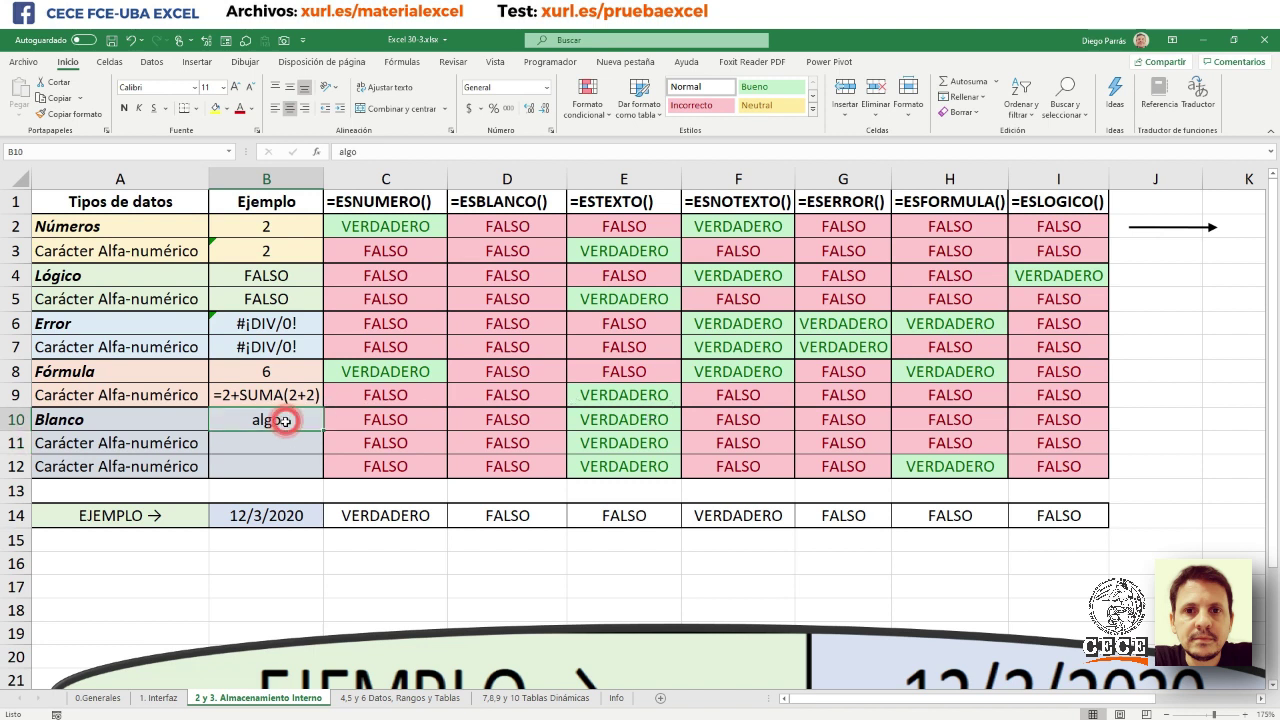
type("2")
key("Return")
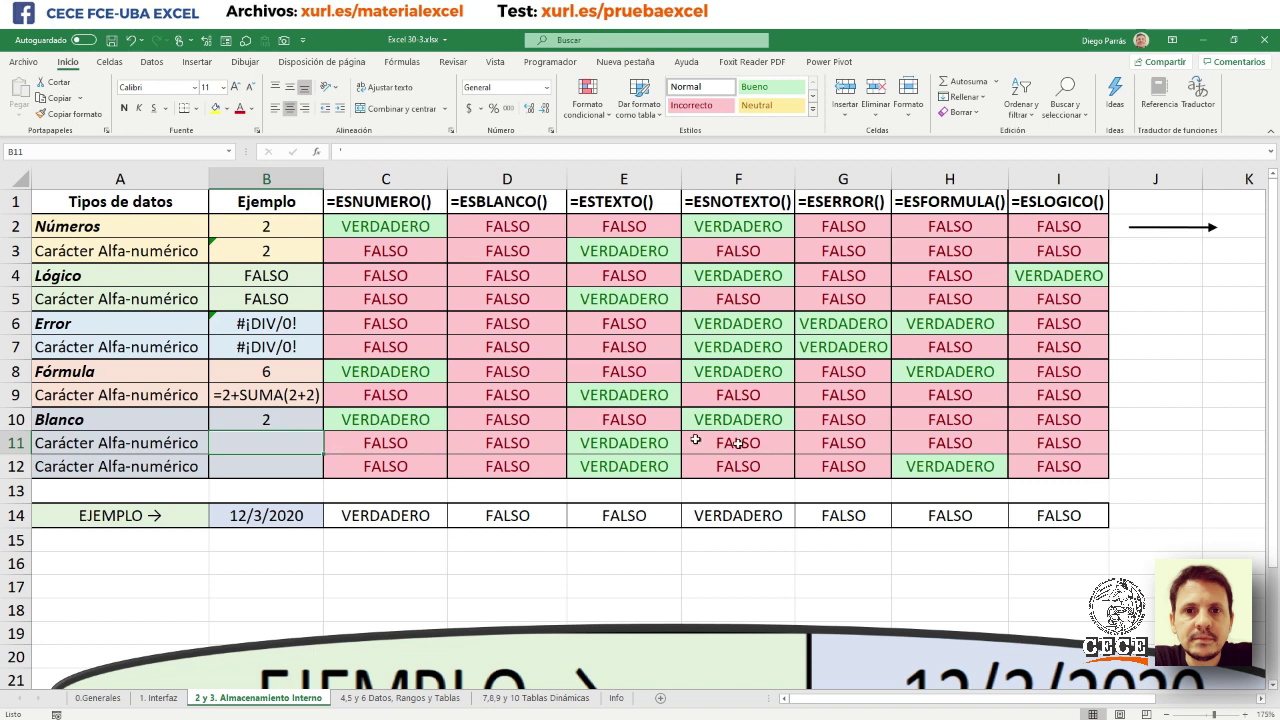
double_click(245, 419)
key("BackSpace")
type("=9")
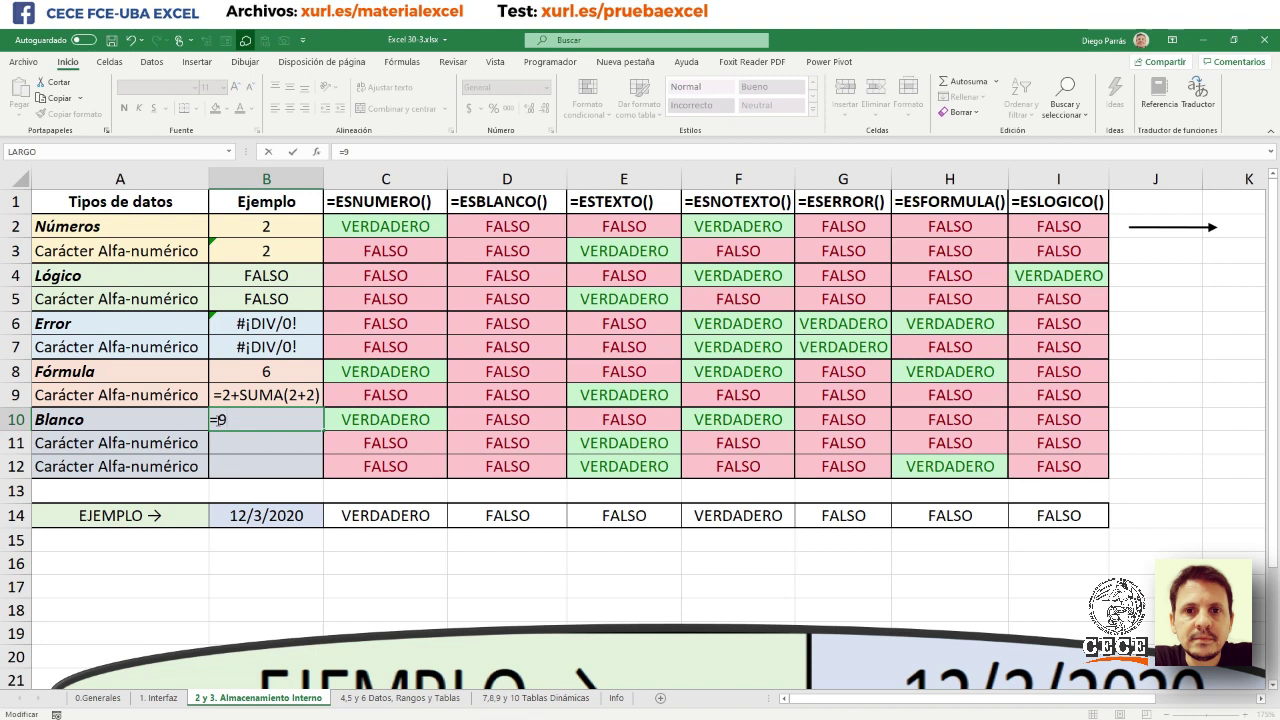
key("Return")
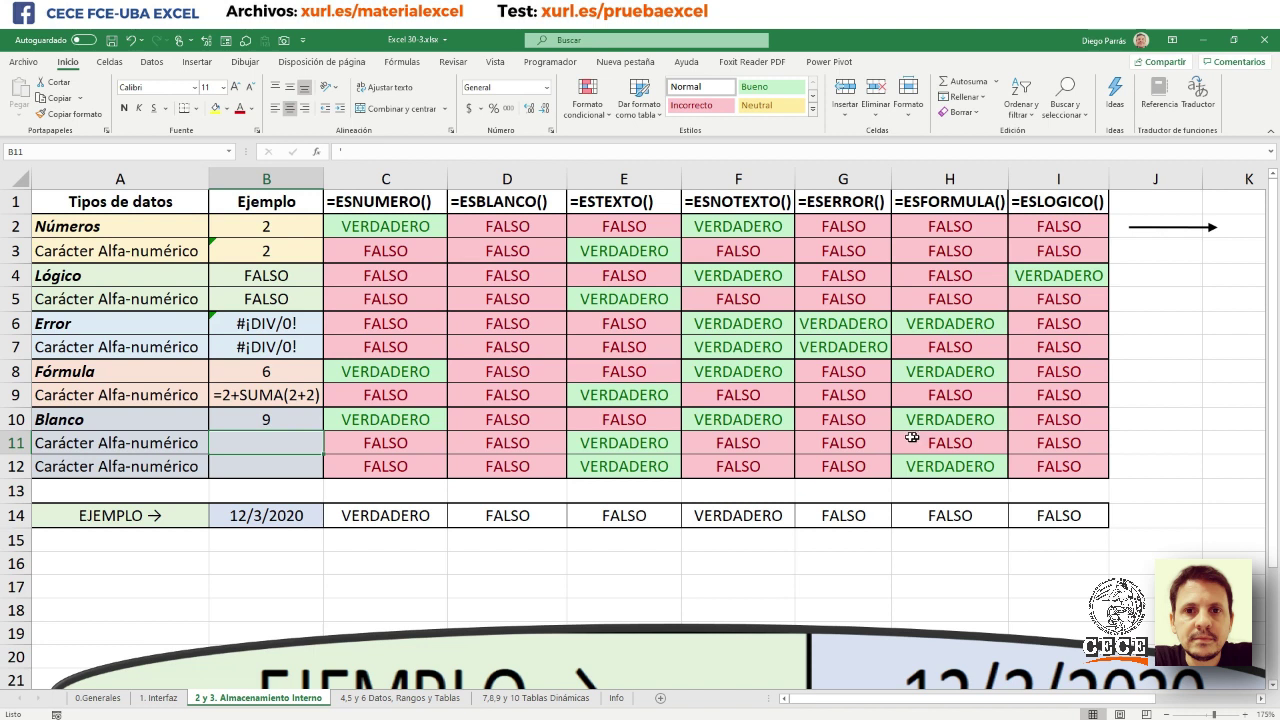
left_click(246, 420)
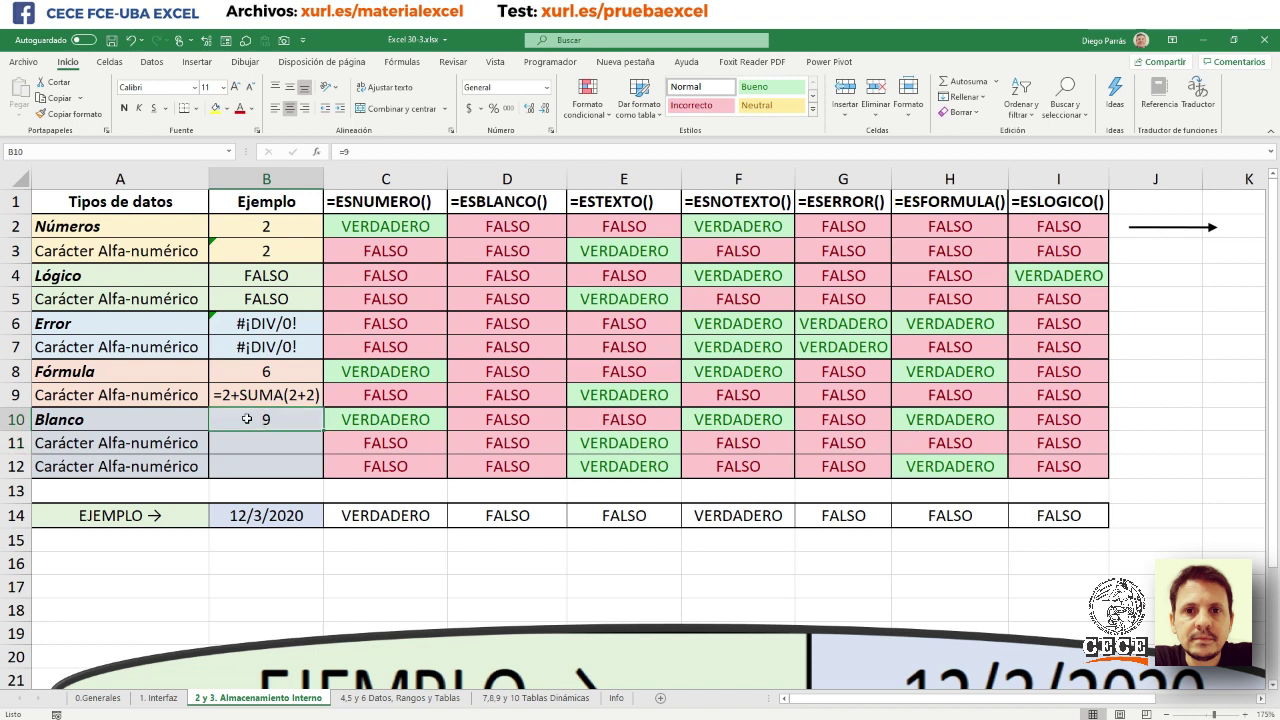
key("Delete")
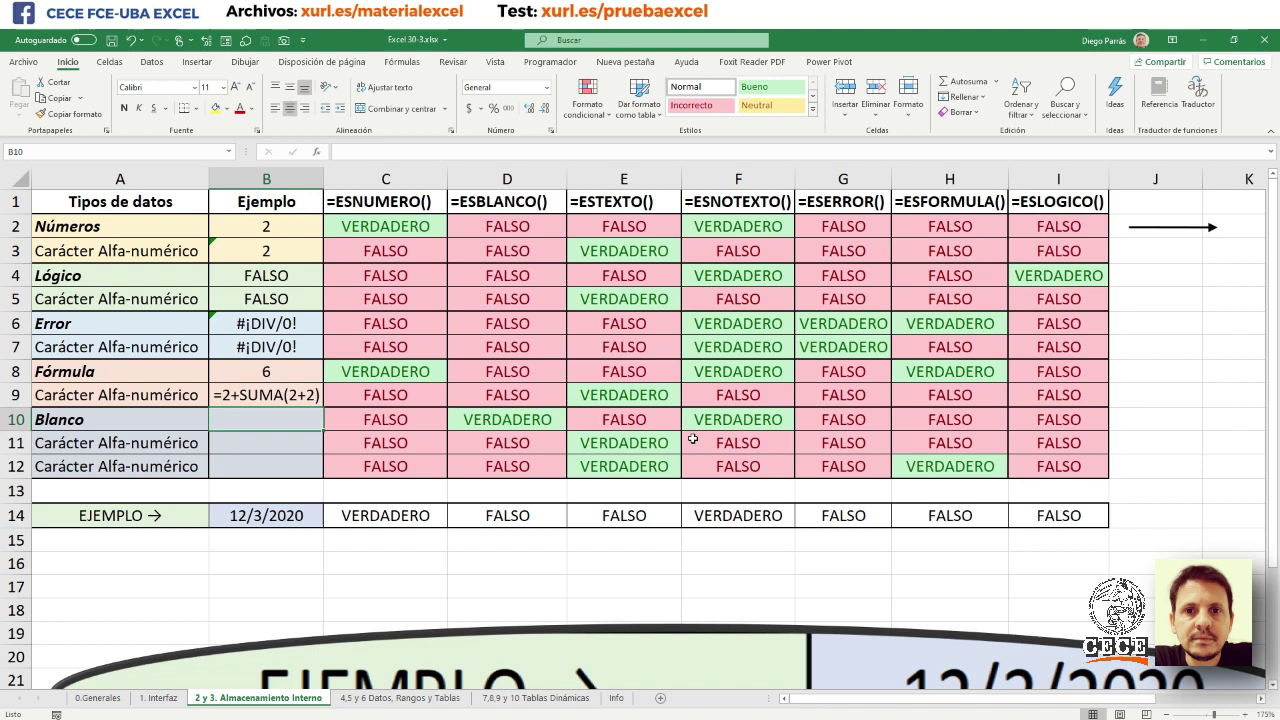
left_click(385, 563)
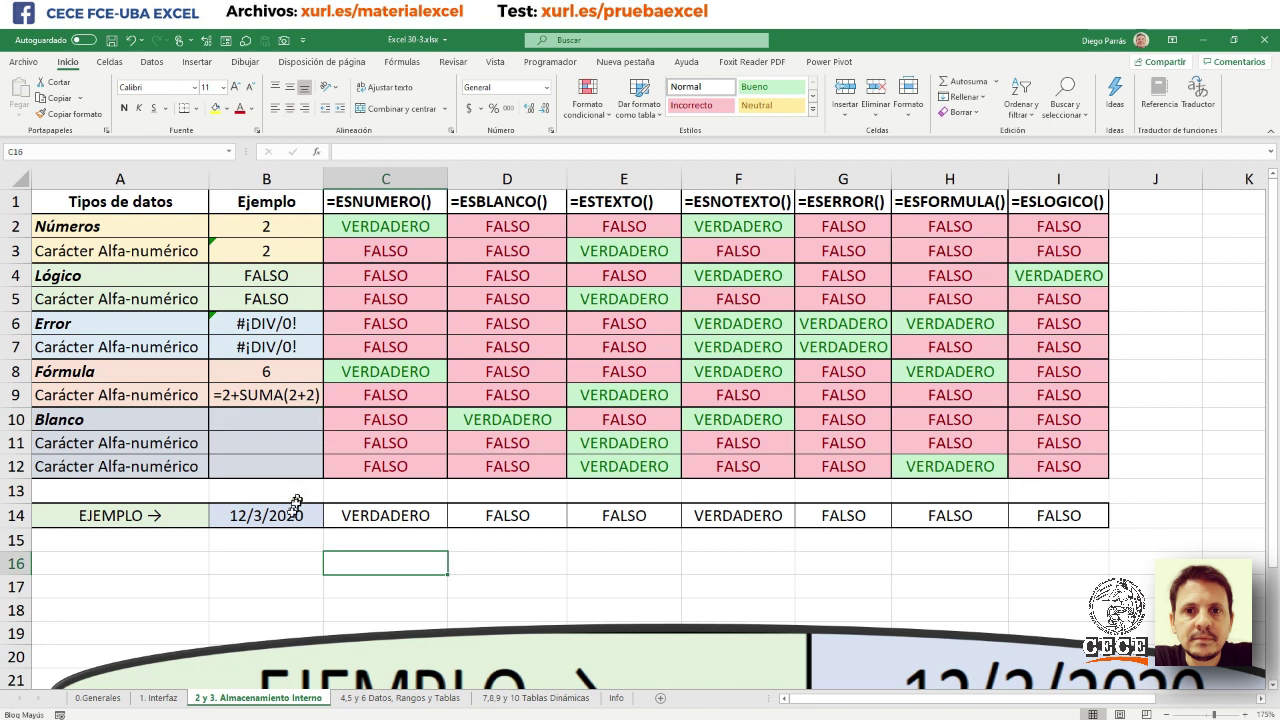
left_click(269, 422)
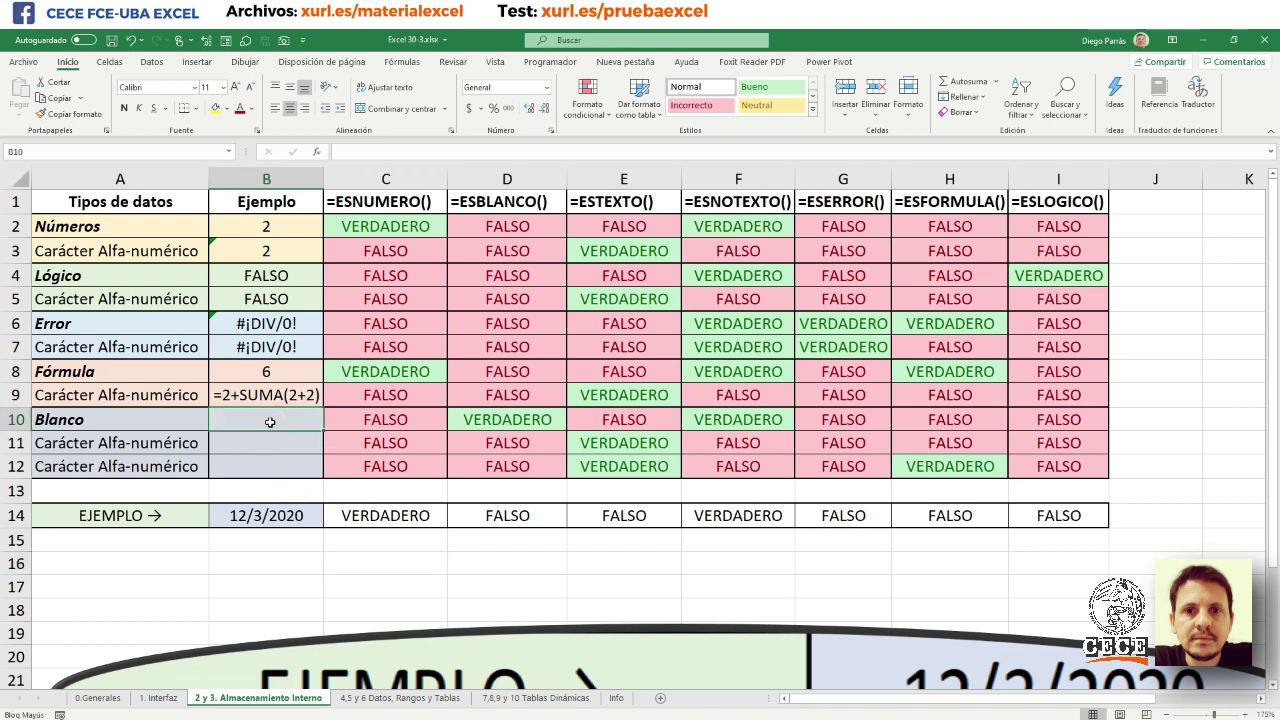
double_click(270, 422)
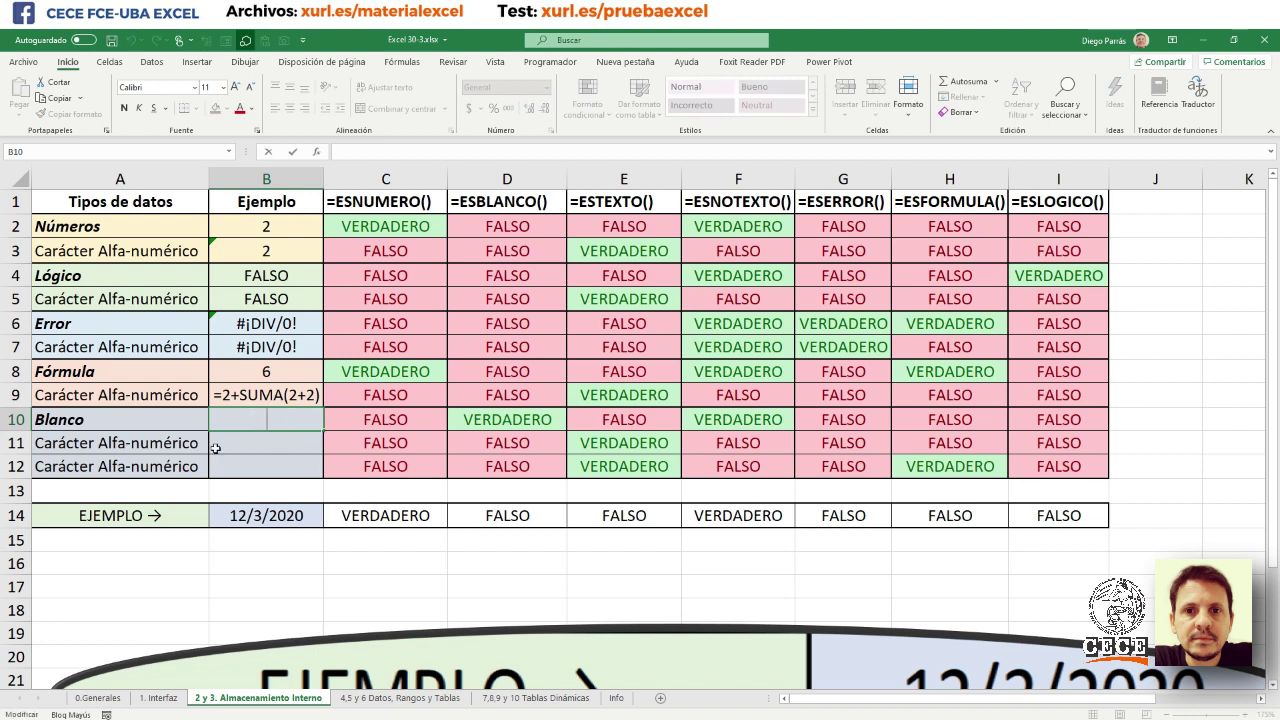
left_click(254, 488)
left_click(300, 420)
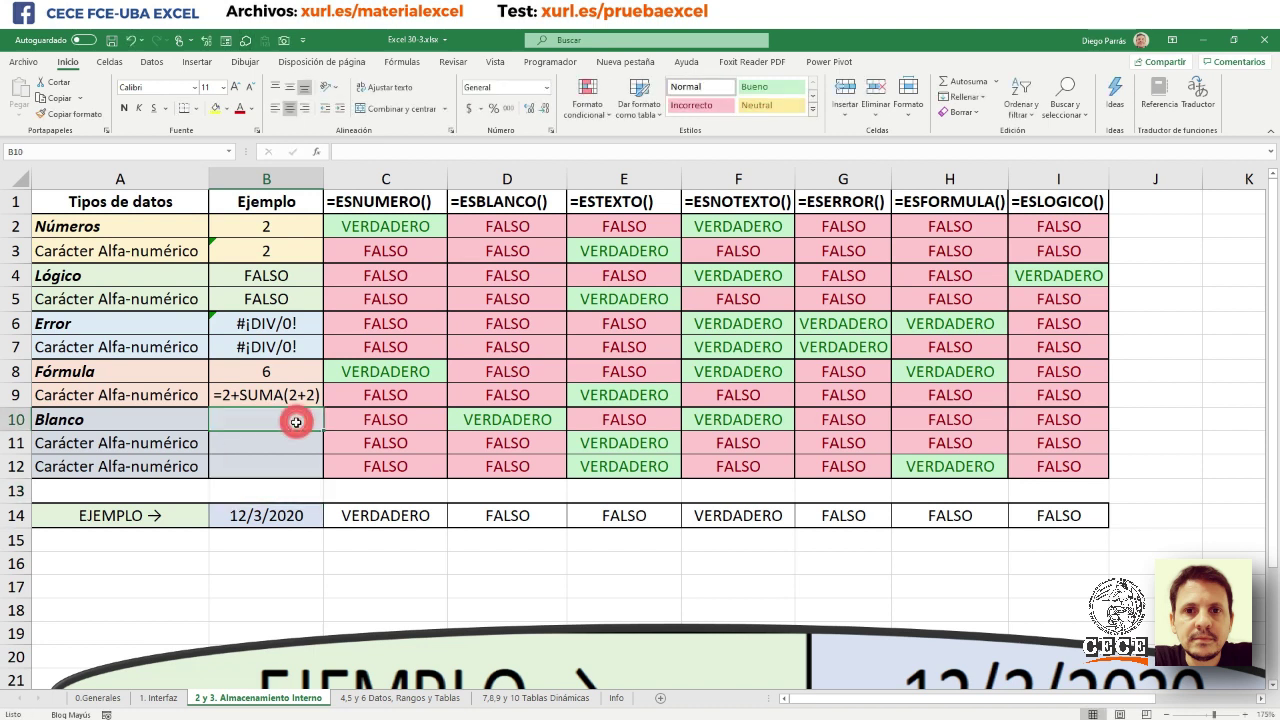
left_click(527, 421)
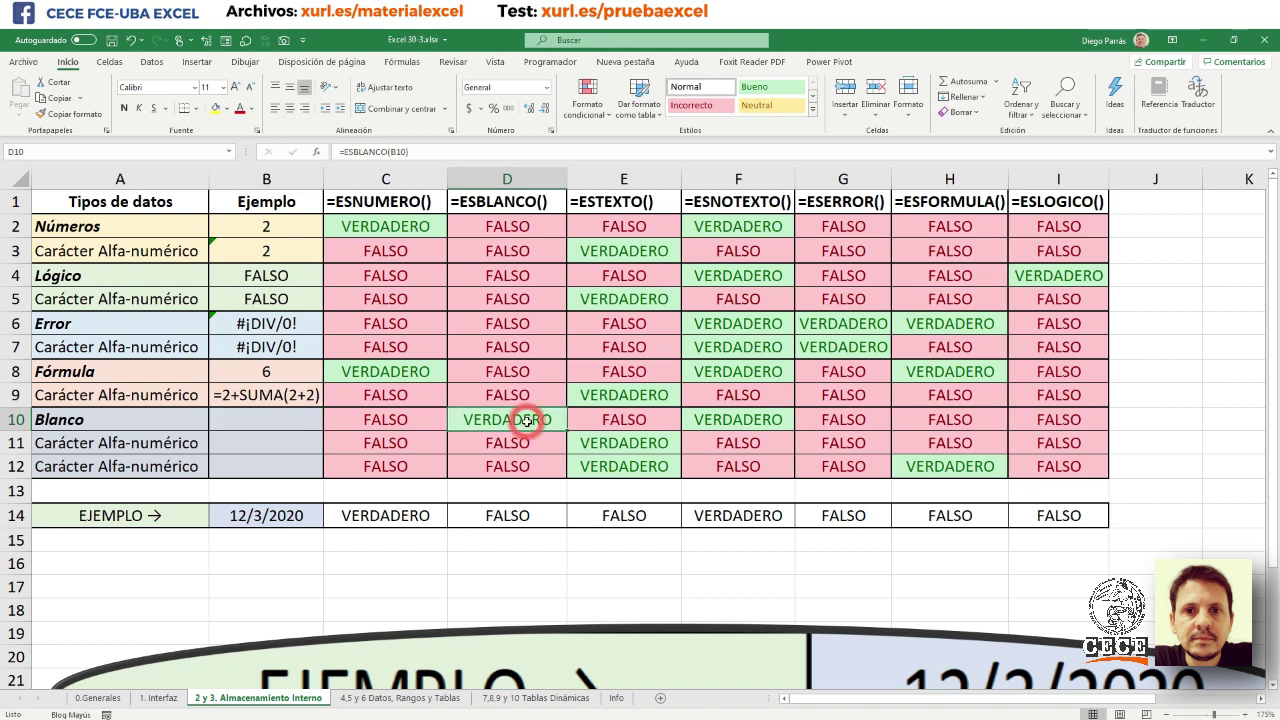
left_click(707, 424)
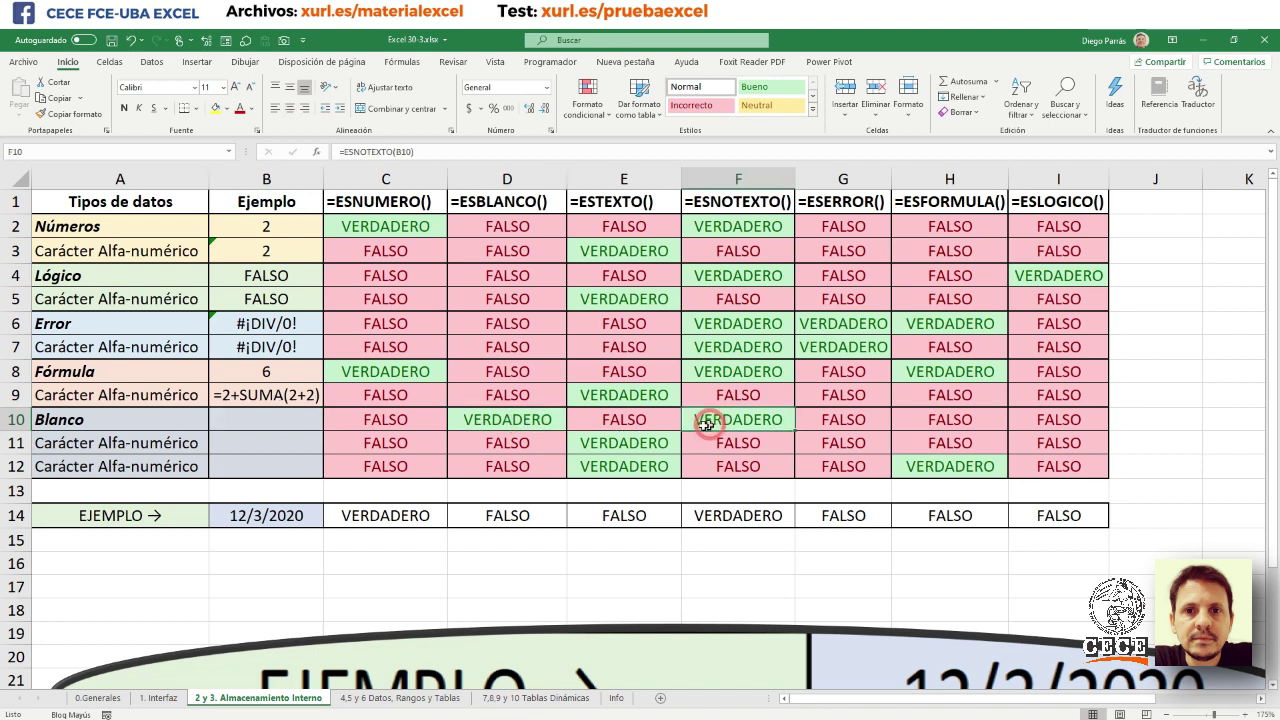
double_click(273, 447)
double_click(273, 447)
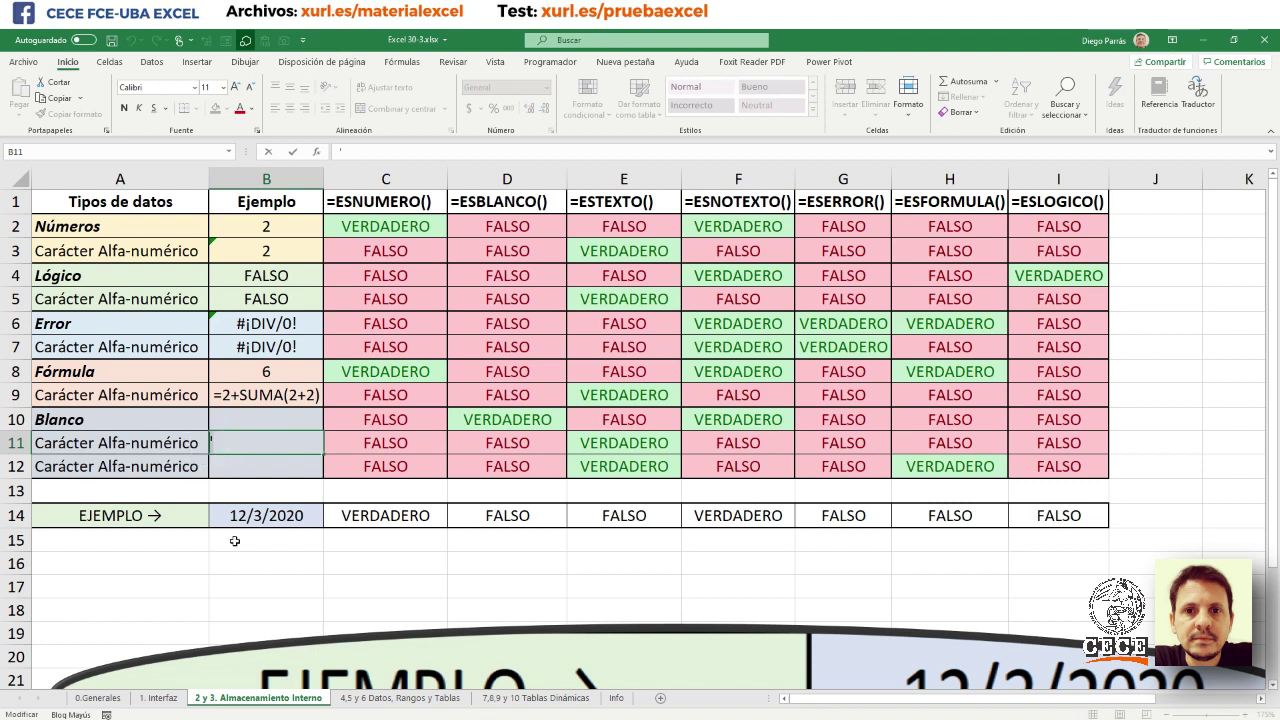
key("Escape")
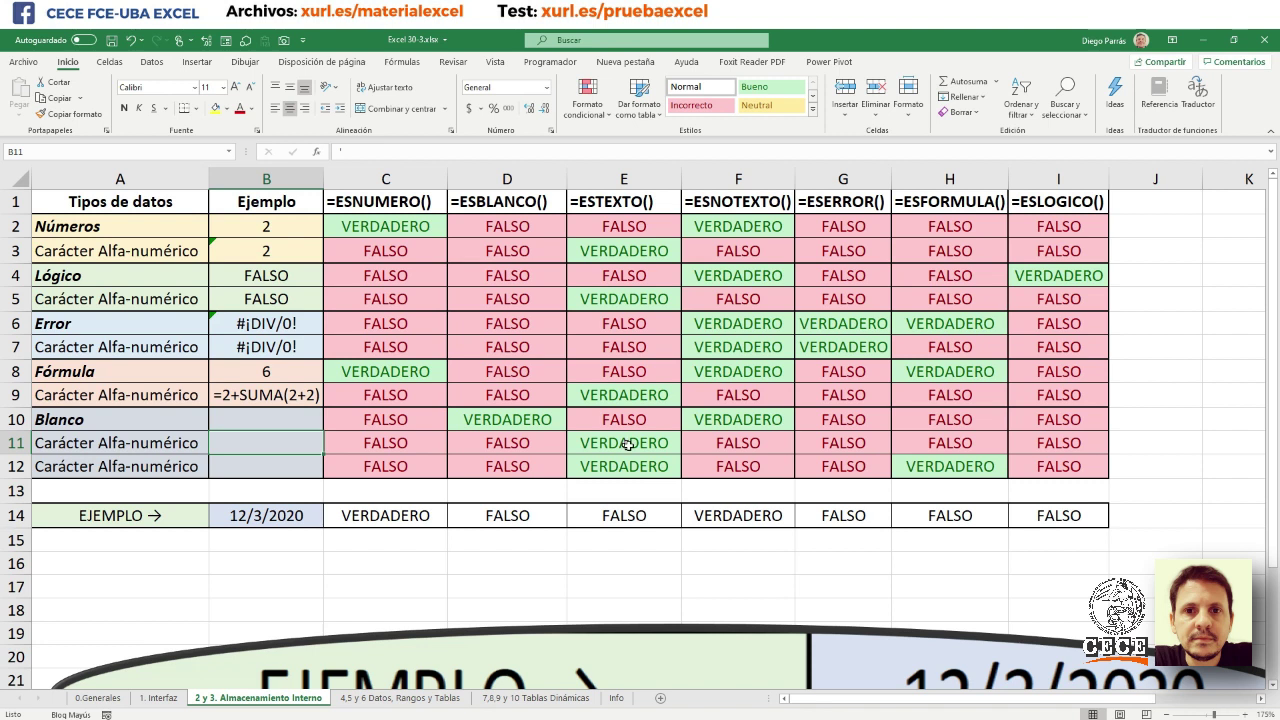
left_click(307, 466)
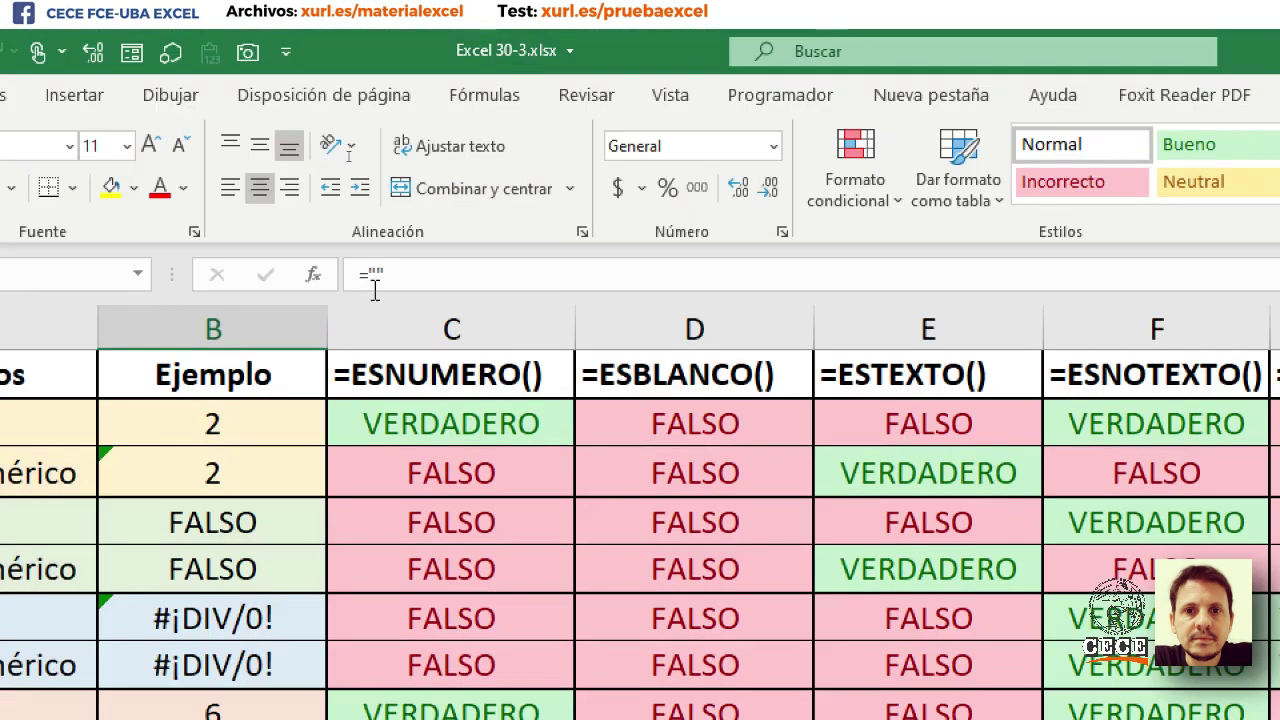
left_click(380, 273)
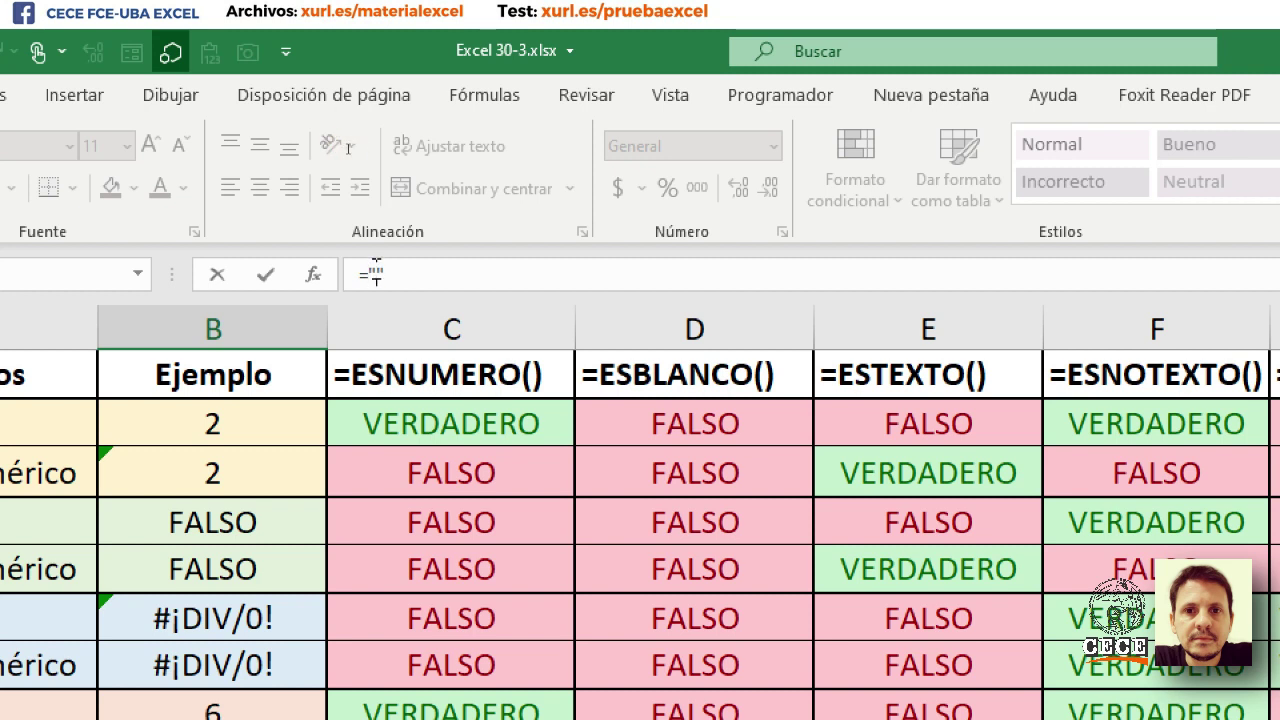
type("ALGO")
key("Return")
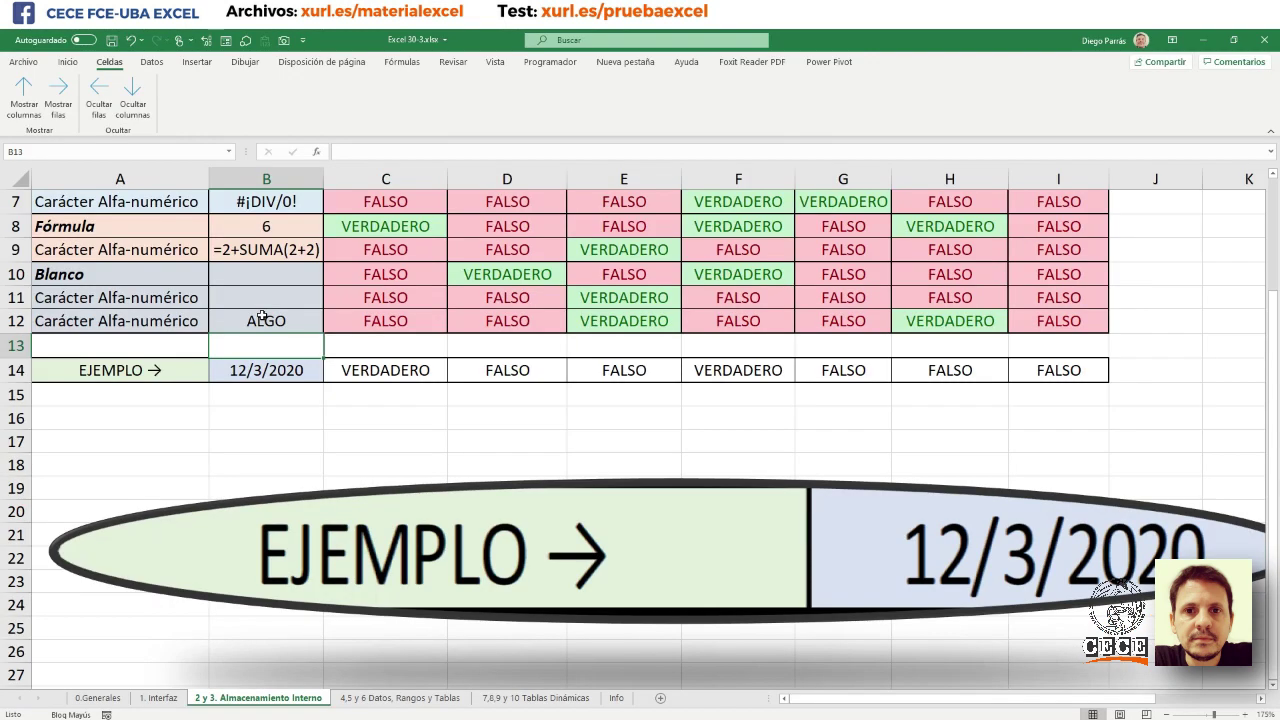
scroll(262, 318, "up", 2)
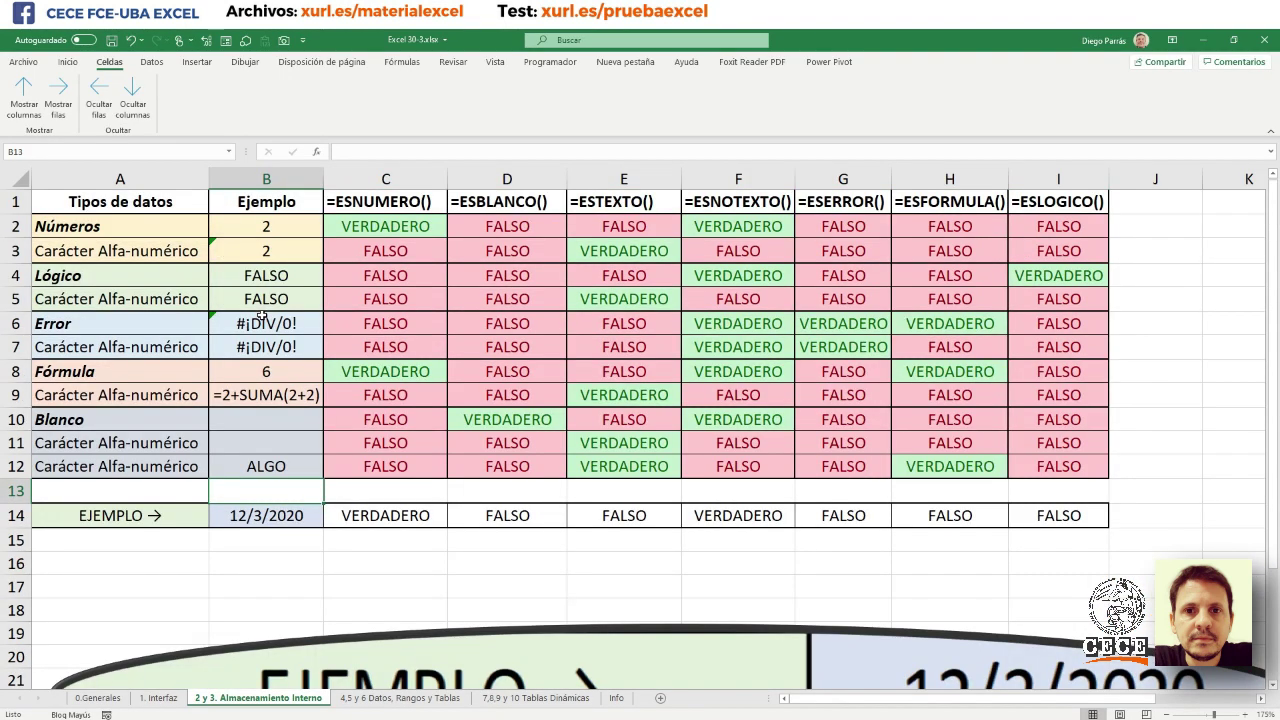
left_click(601, 465)
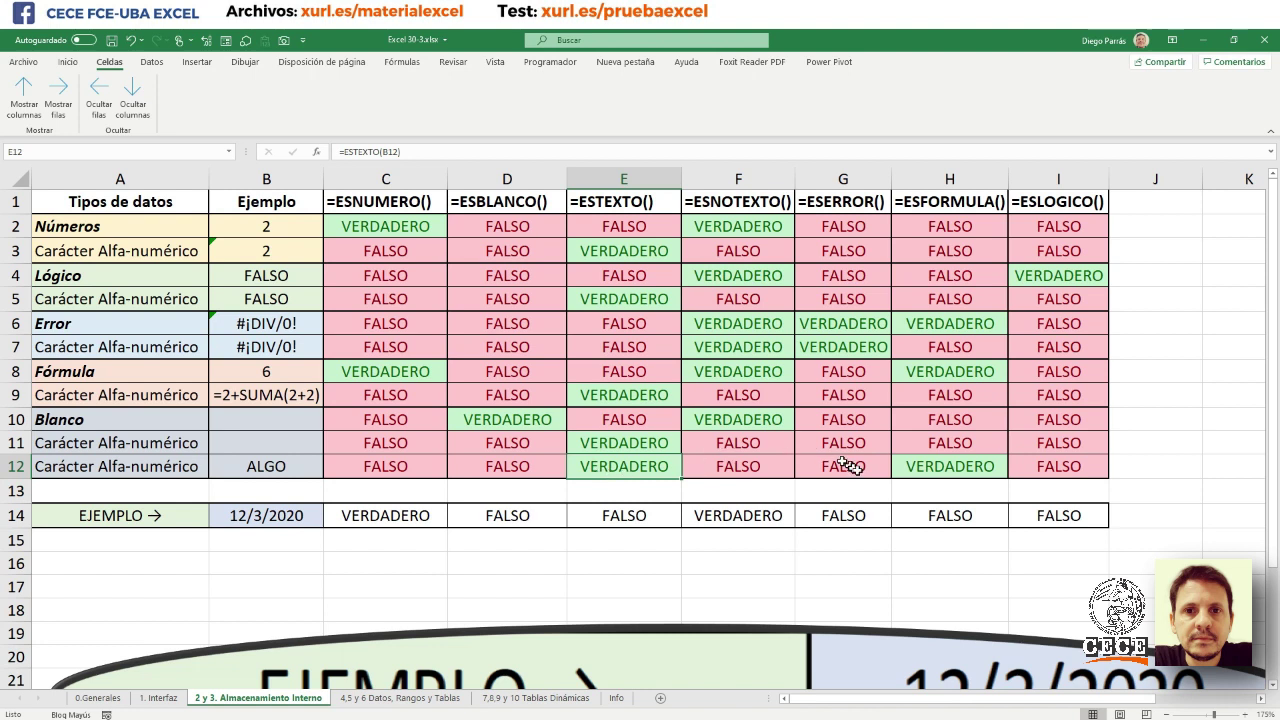
left_click(916, 469)
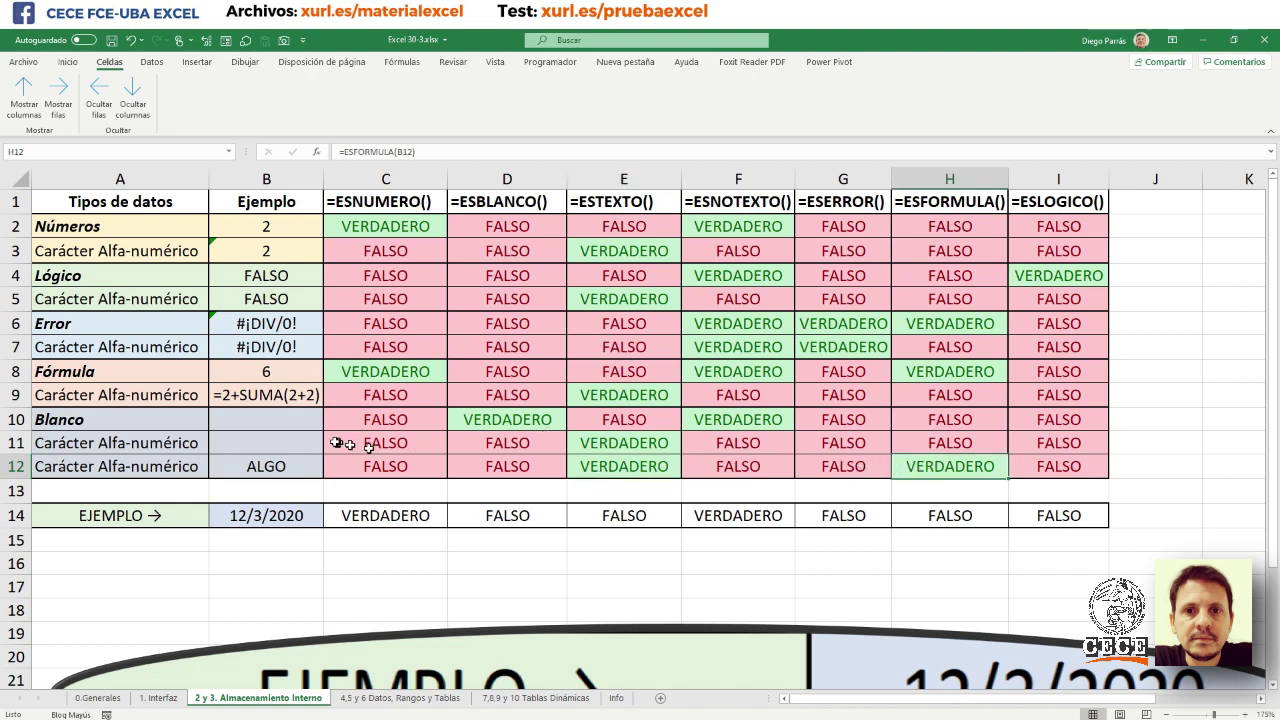
left_click(302, 458)
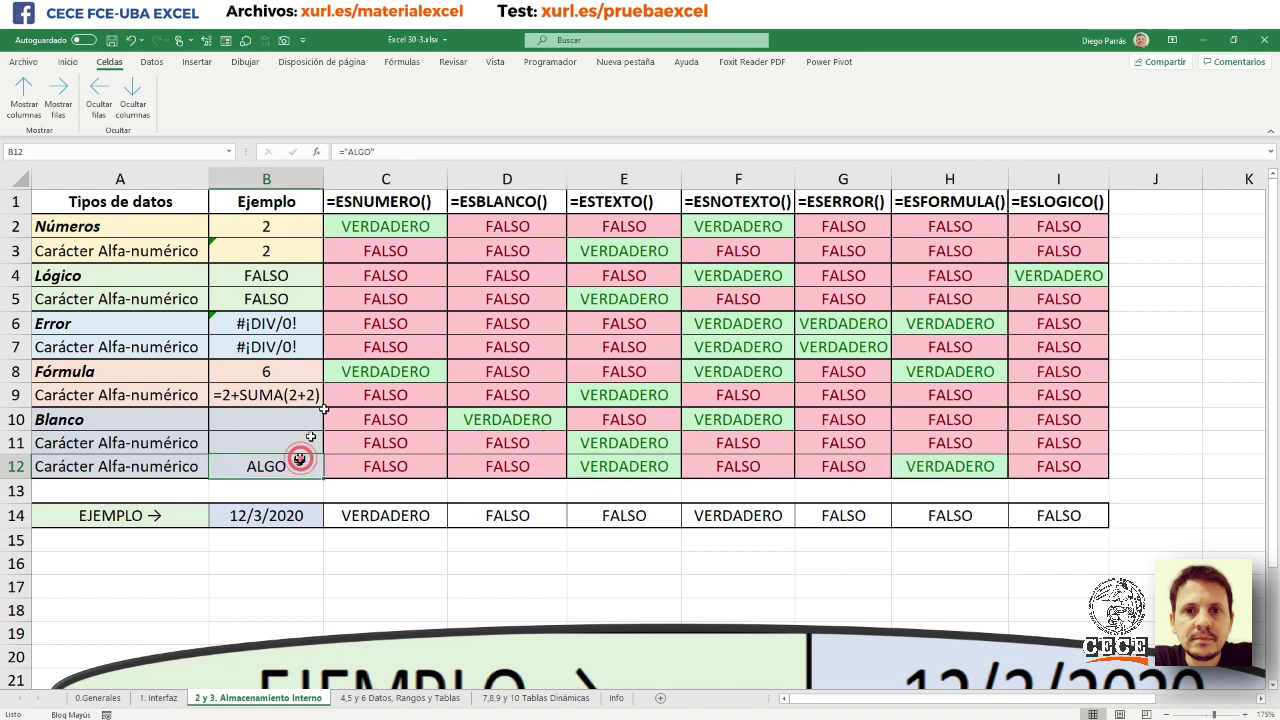
left_click(373, 152)
key("BackSpace")
key("BackSpace")
key("BackSpace")
key("BackSpace")
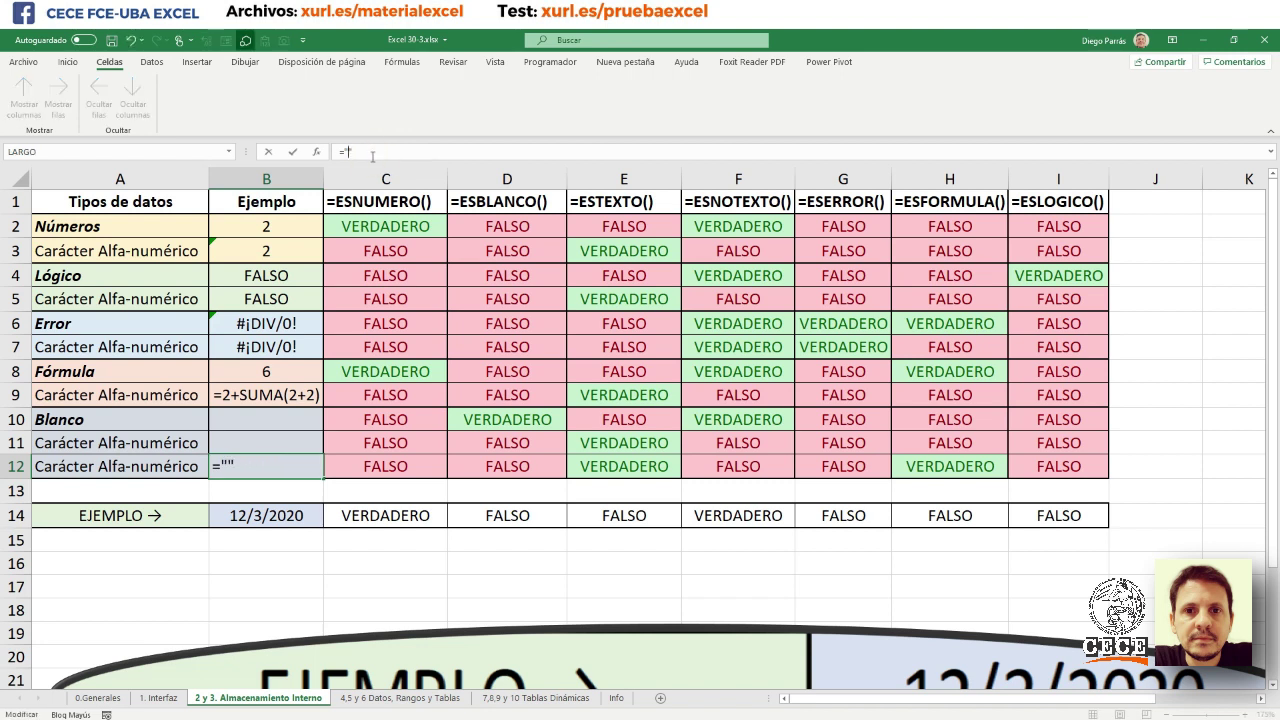
key("Return")
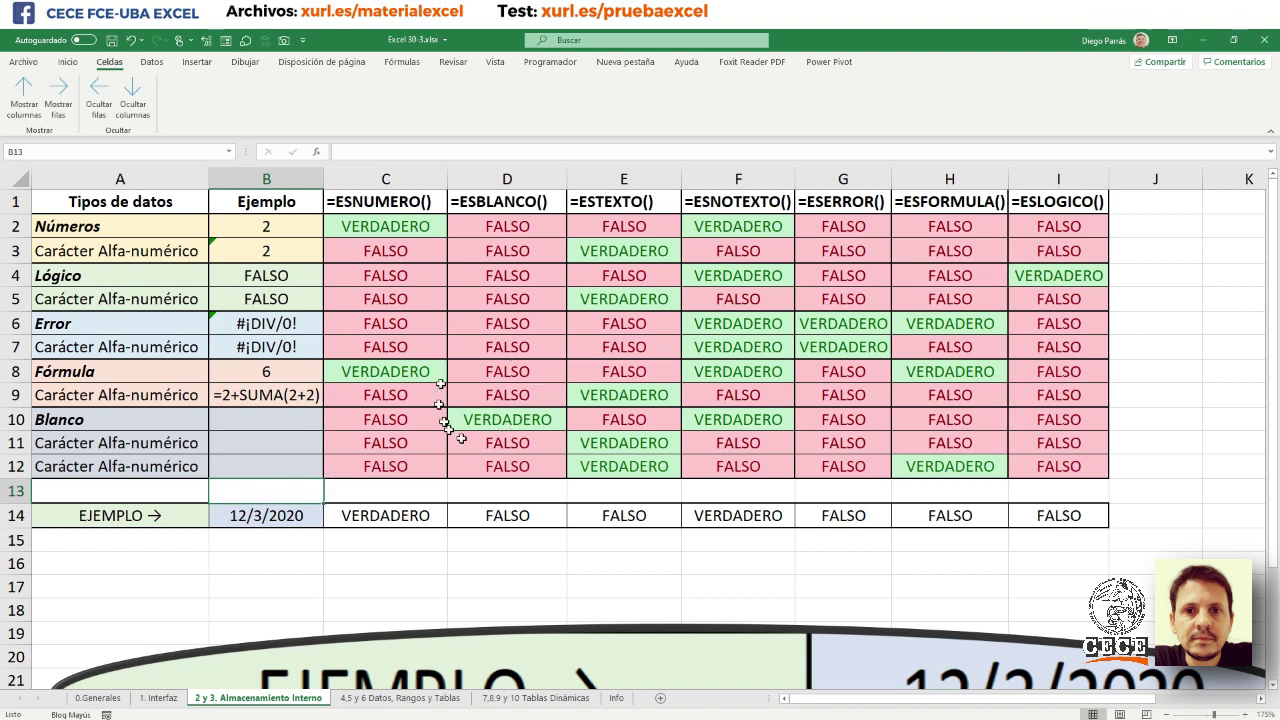
left_click(275, 462)
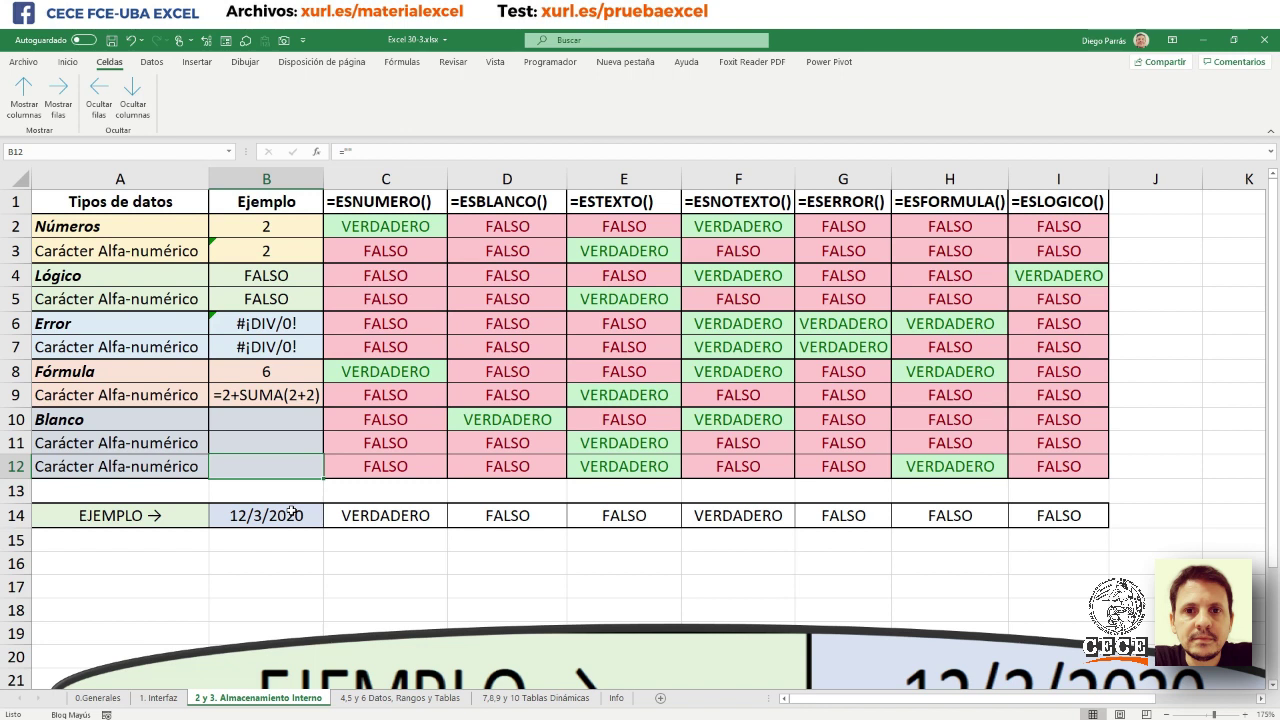
mouse_move(369, 471)
left_mouse_down()
mouse_move(866, 488)
mouse_move(1048, 478)
left_mouse_up()
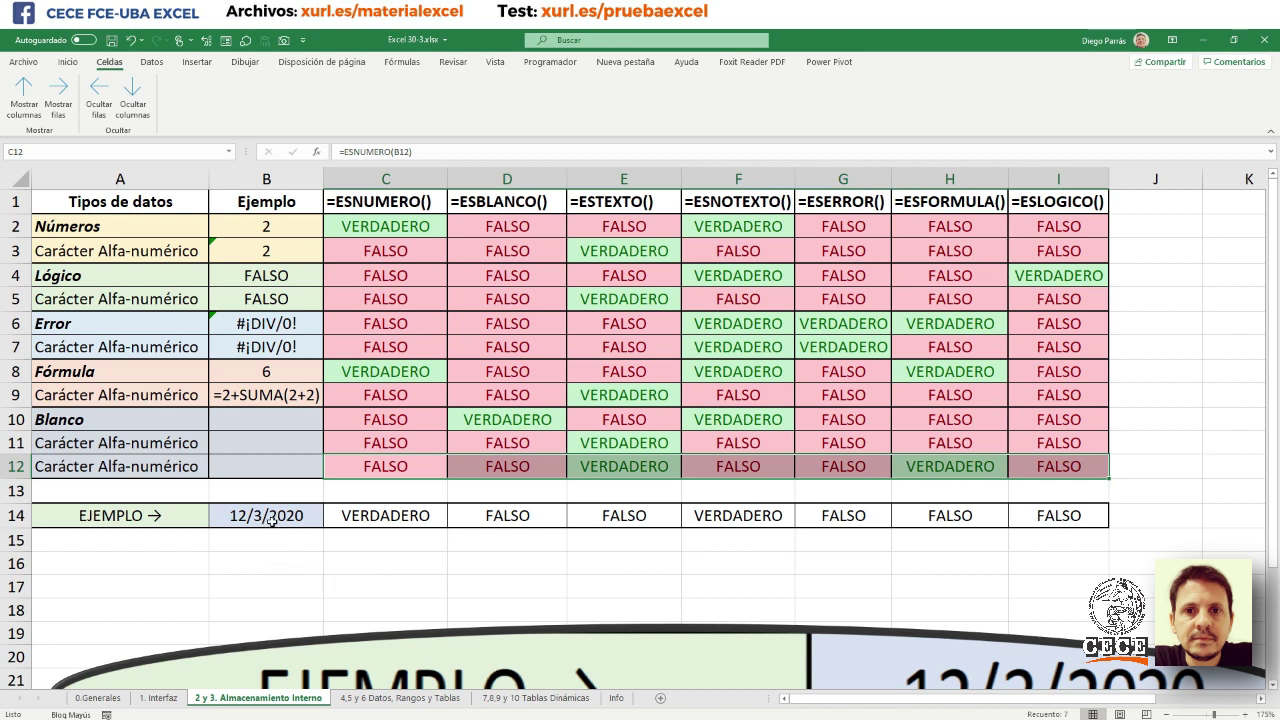
- Delete the 12/3/2020 date from B14, leaving the cell empty
left_click(271, 521)
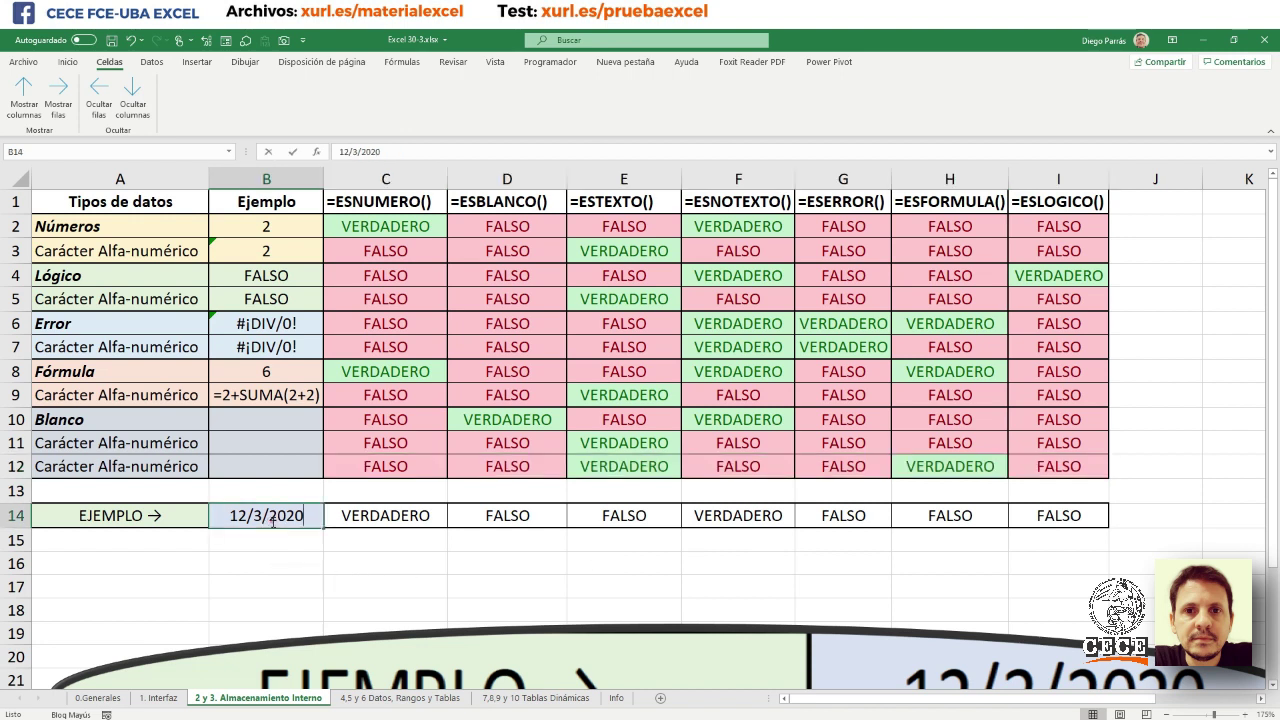
double_click(271, 518)
left_click_drag(304, 516, 214, 518)
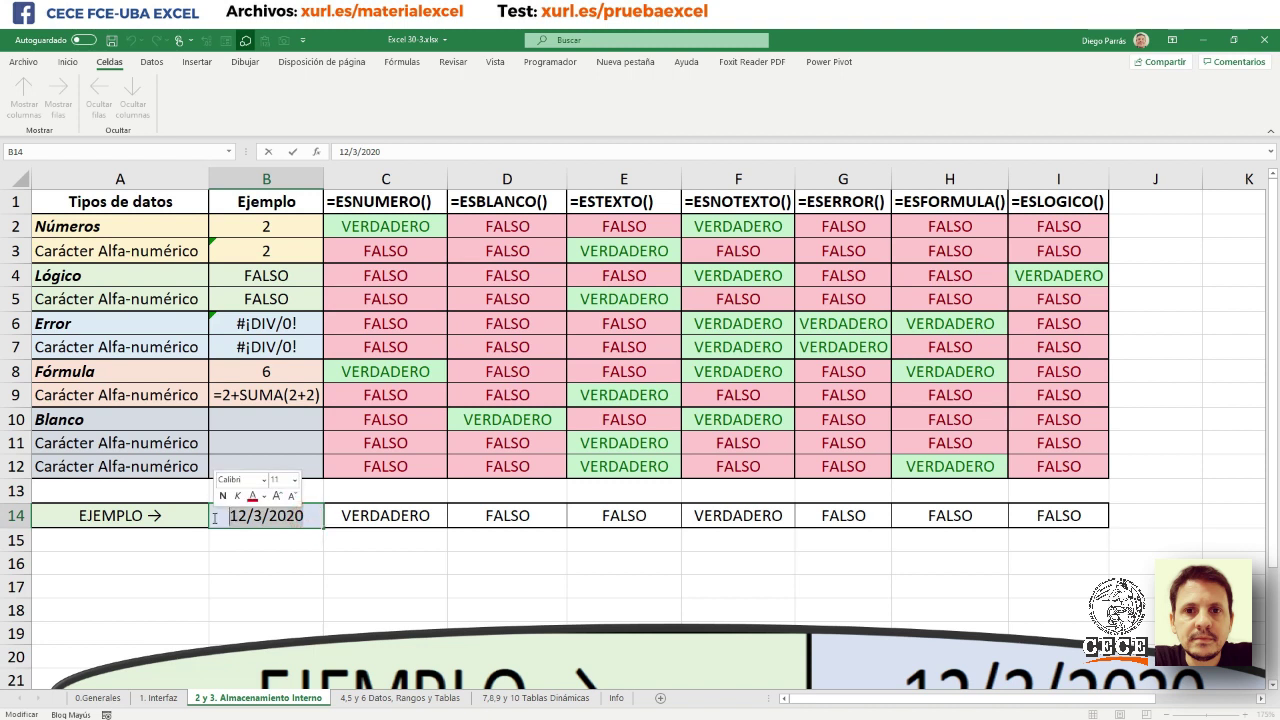
key("Delete")
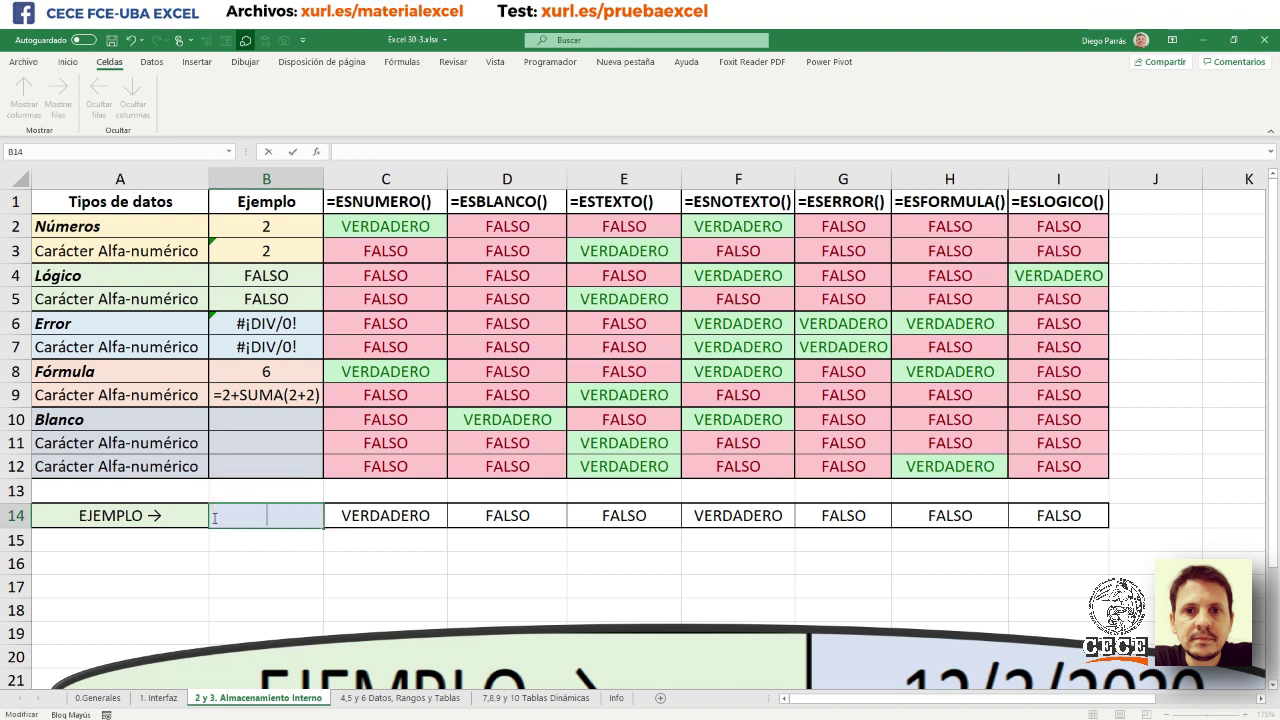
key("Return")
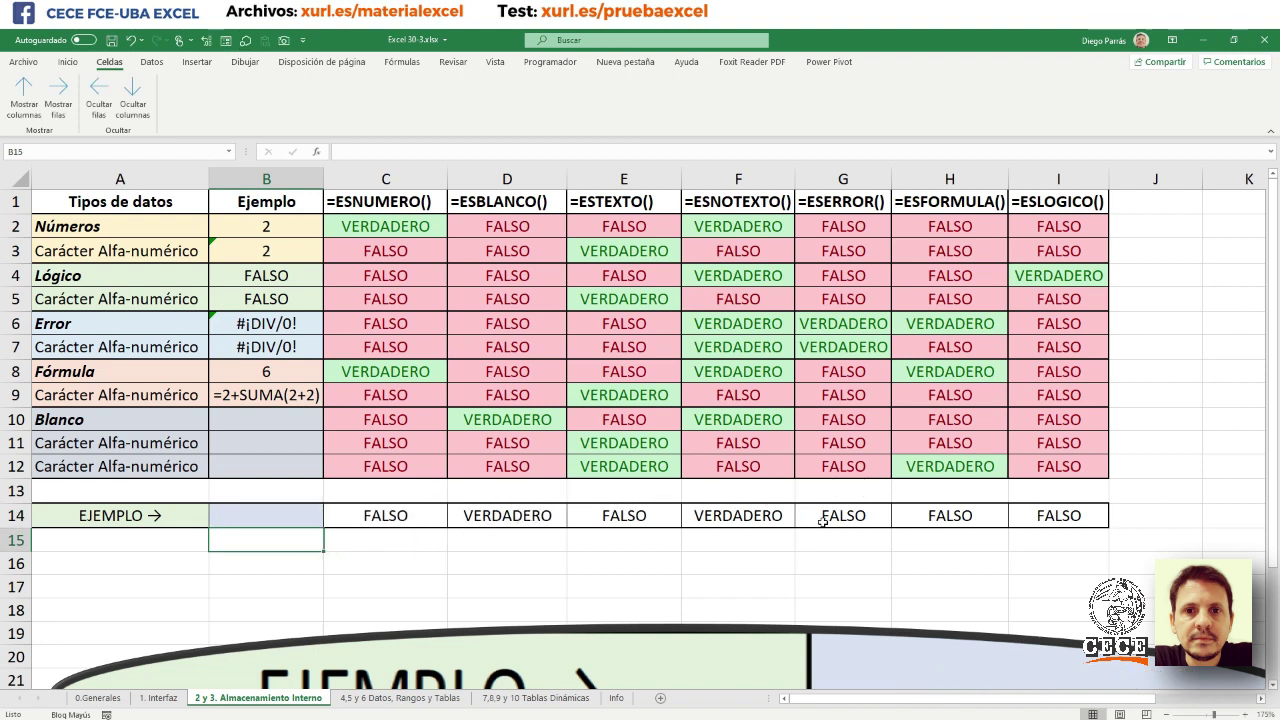
- Add a Text-that-Contains 'F' rule to C14:I14 with light red fill and dark red text
mouse_move(378, 518)
left_mouse_down()
mouse_move(678, 493)
mouse_move(1025, 518)
left_mouse_up()
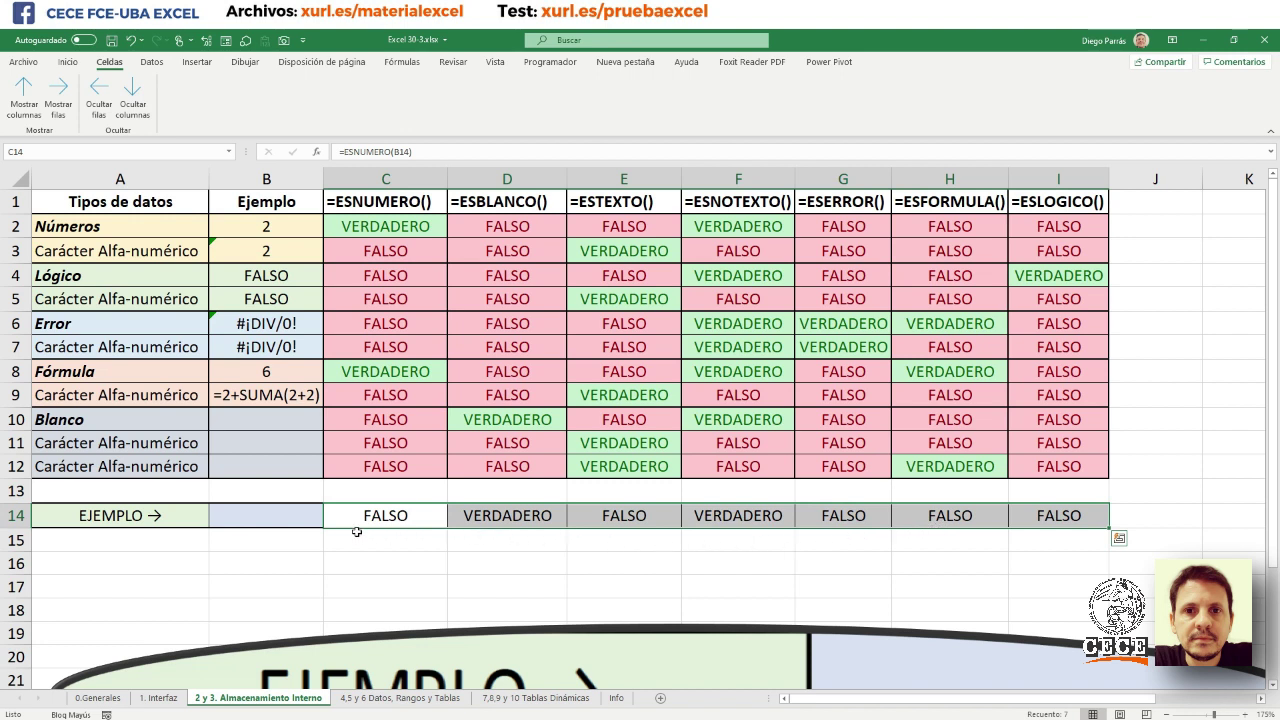
left_click(68, 62)
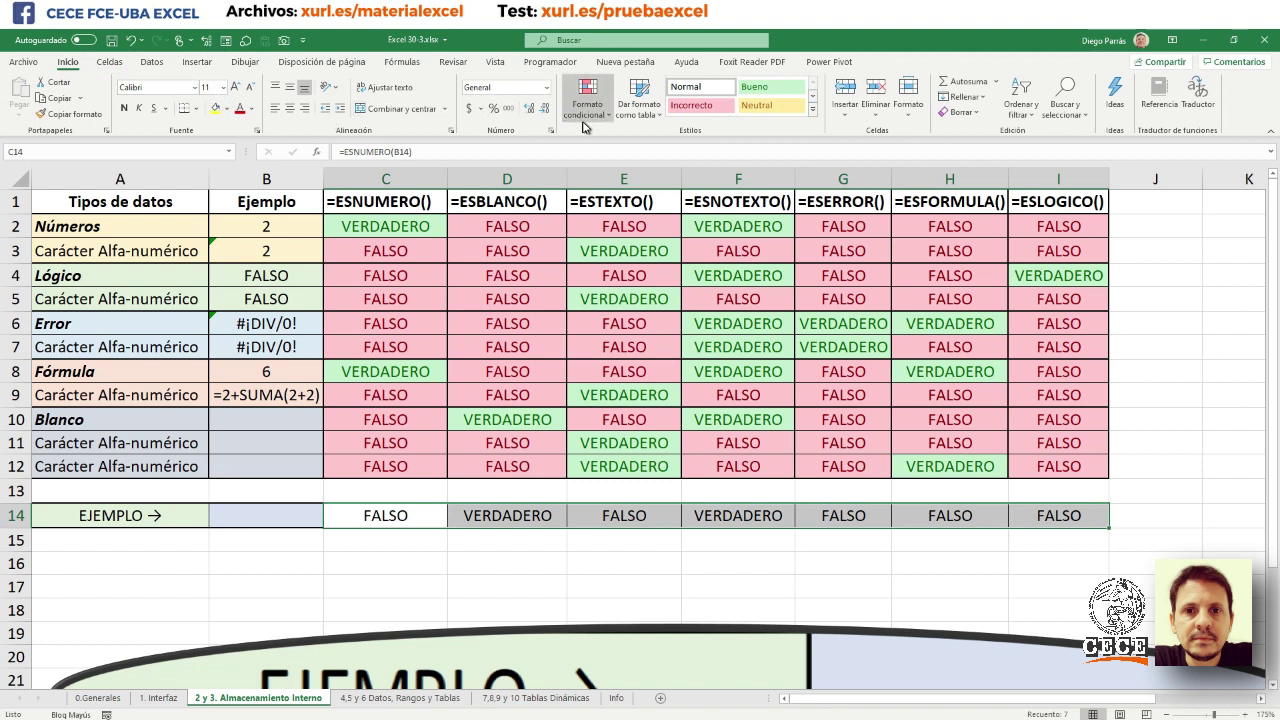
left_click(585, 110)
mouse_move(600, 141)
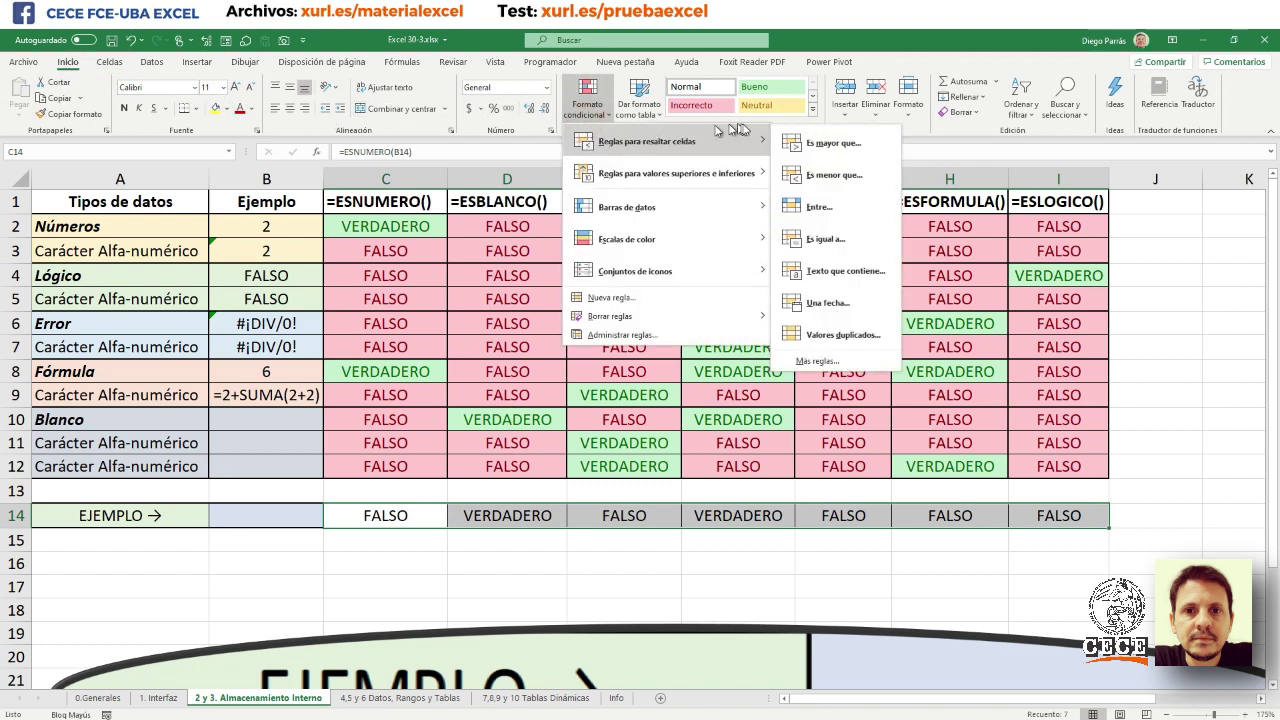
left_click(821, 274)
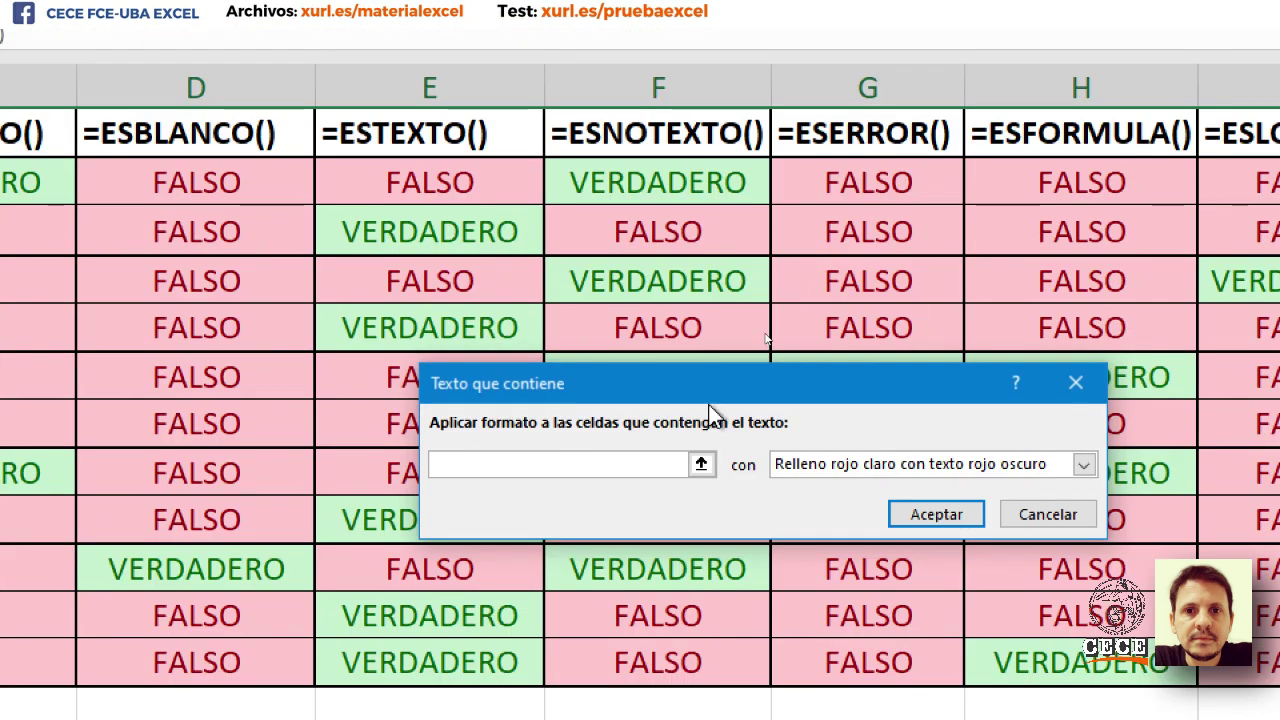
left_click_drag(726, 385, 746, 333)
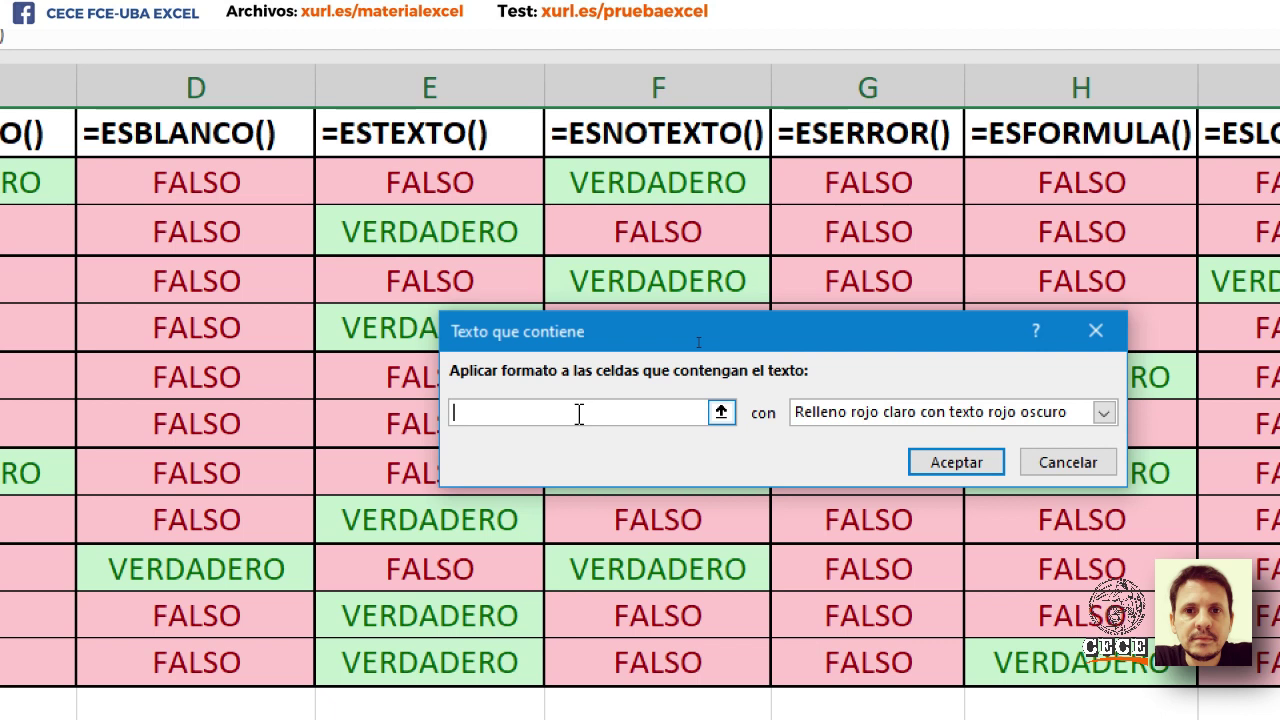
type("F")
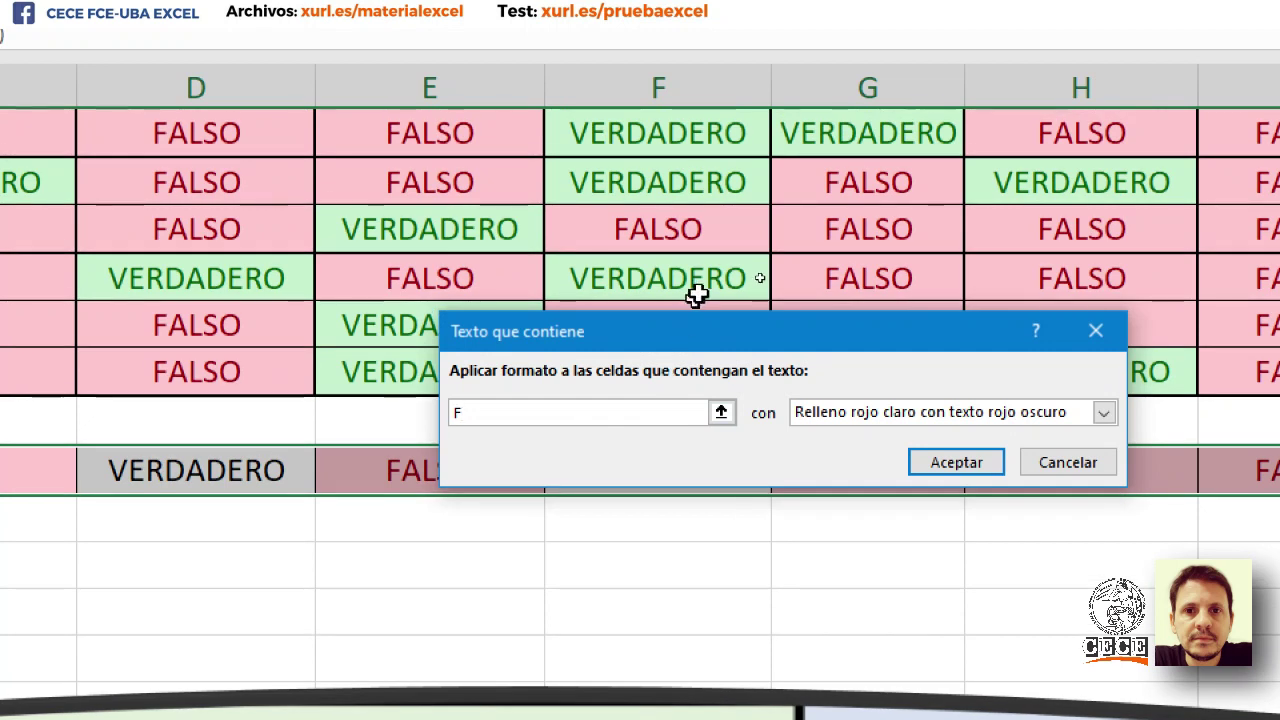
left_click_drag(682, 340, 639, 258)
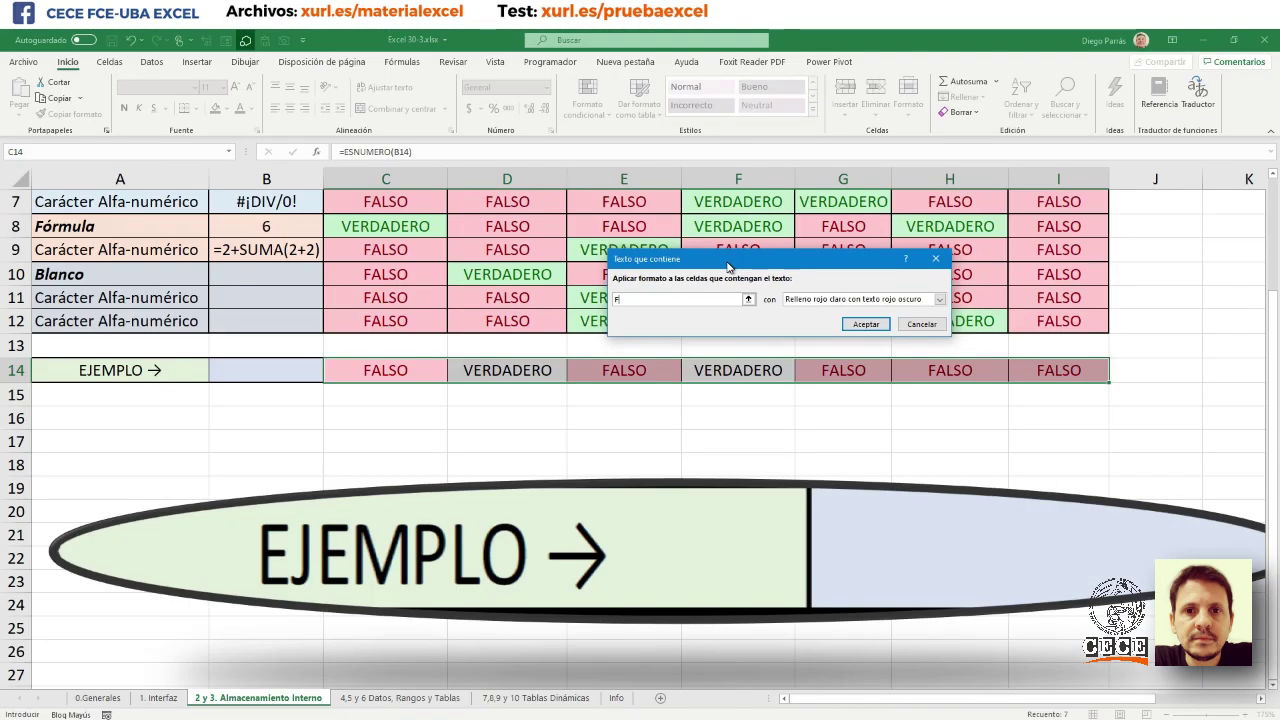
left_click_drag(732, 268, 672, 258)
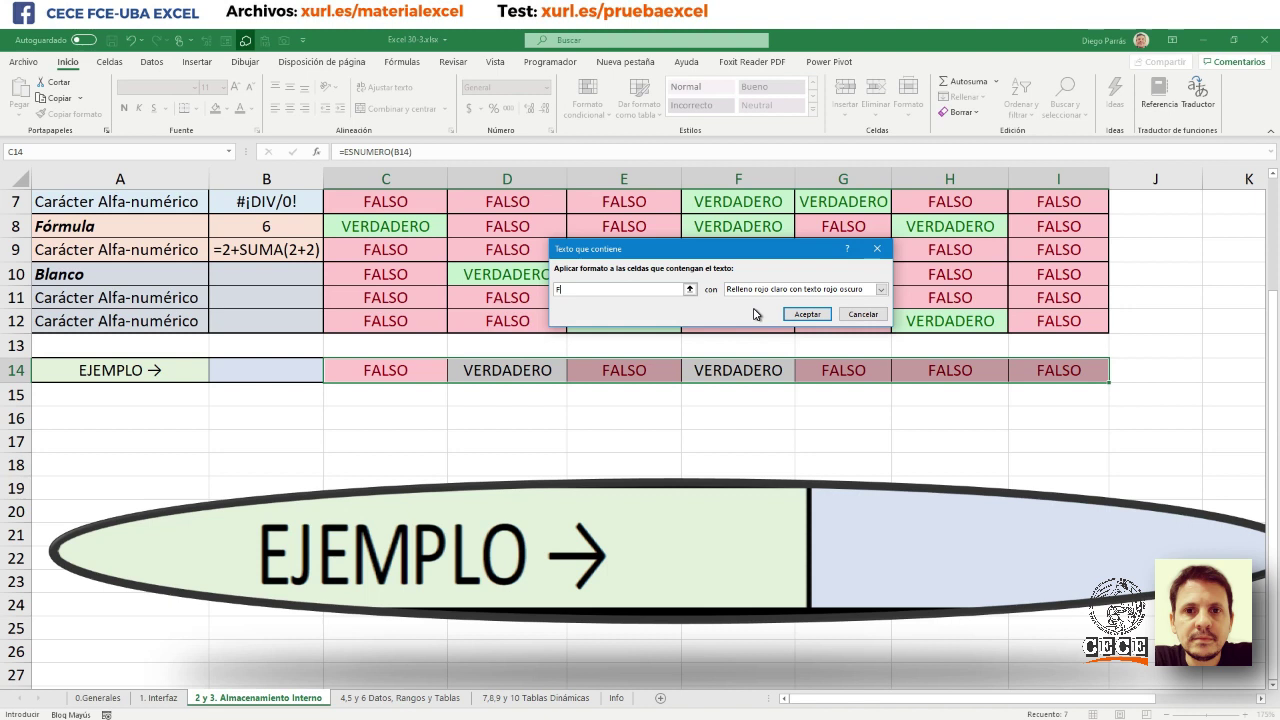
left_click(805, 314)
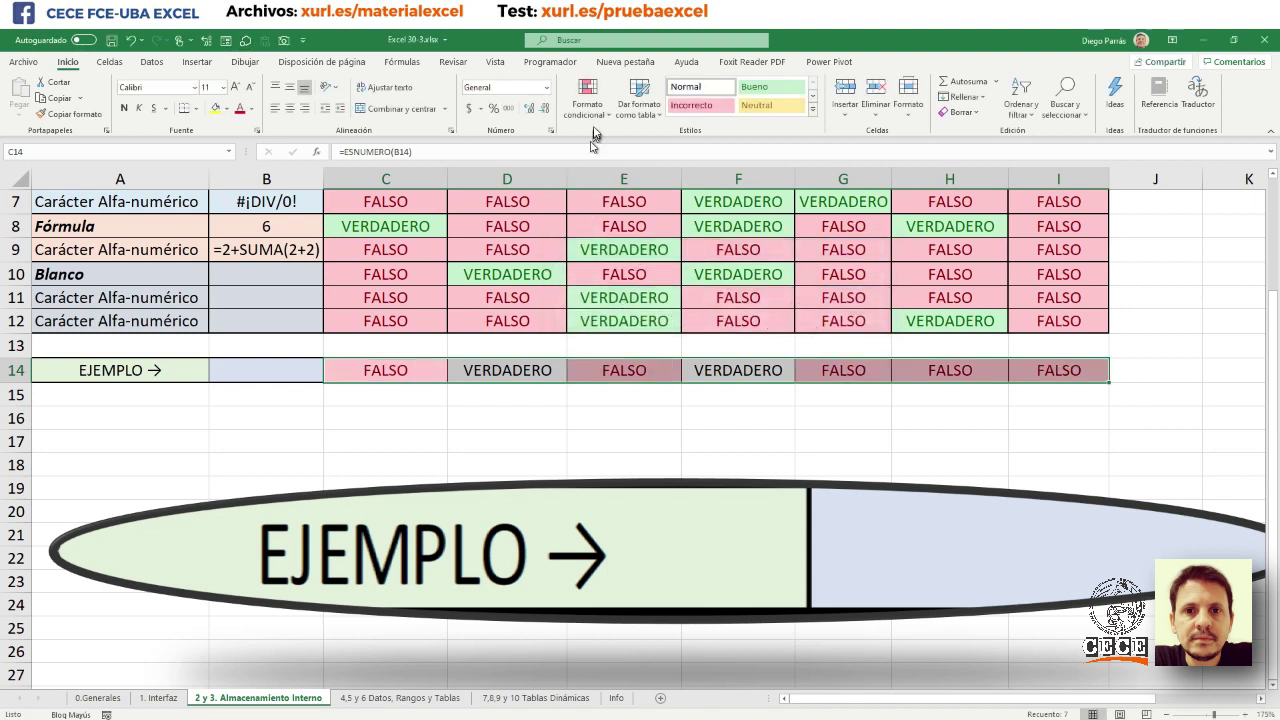
- Add a Text-that-Contains 'V' rule to C14:I14 with green fill and dark green text
left_click(594, 112)
mouse_move(612, 140)
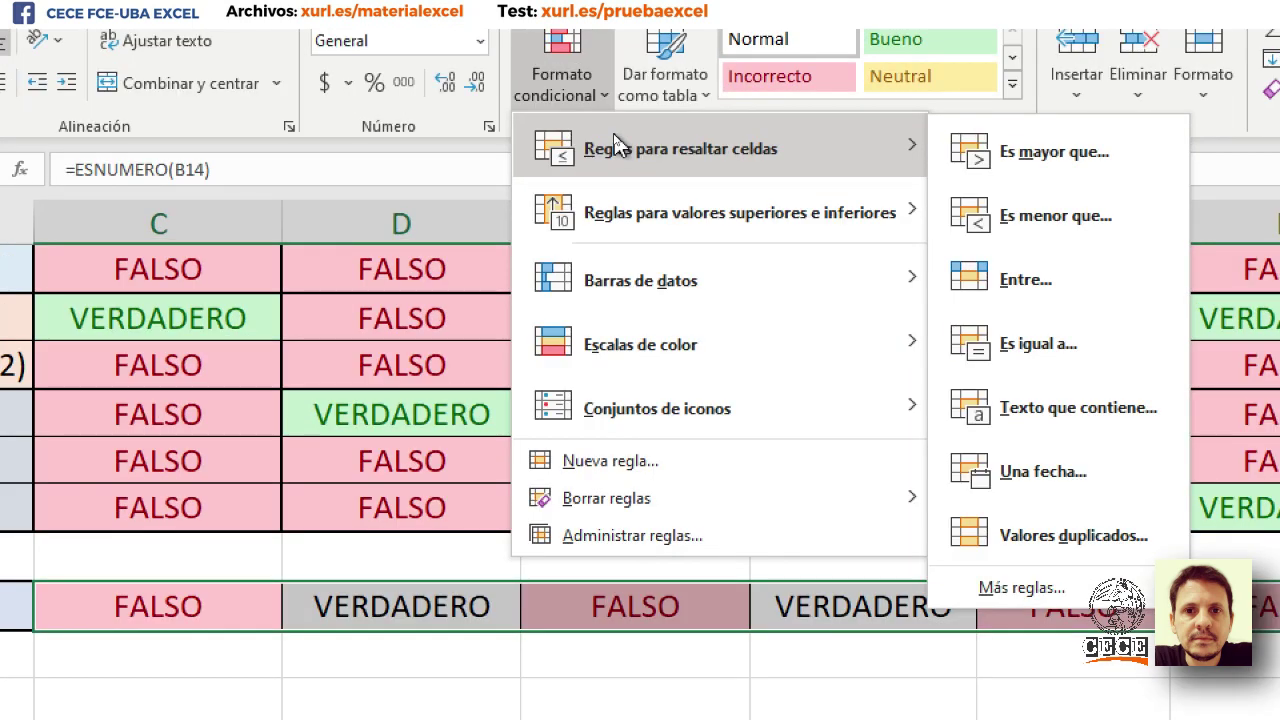
left_click(1030, 408)
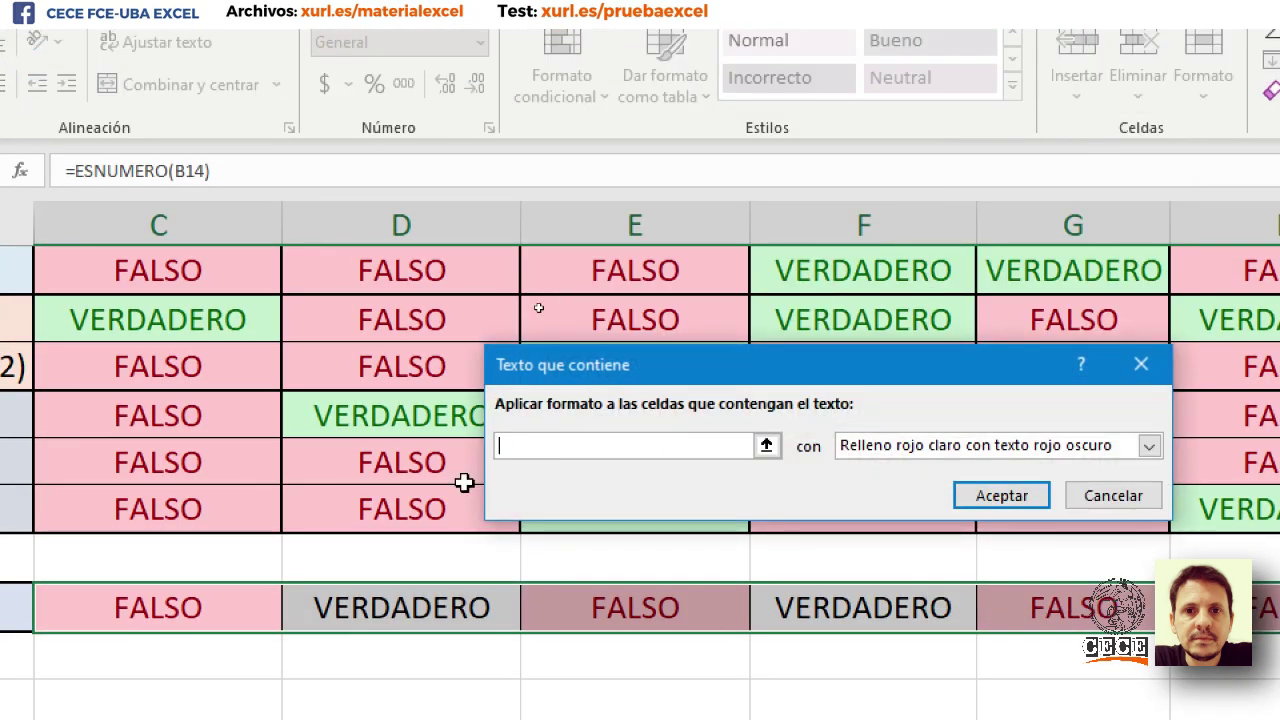
type("V")
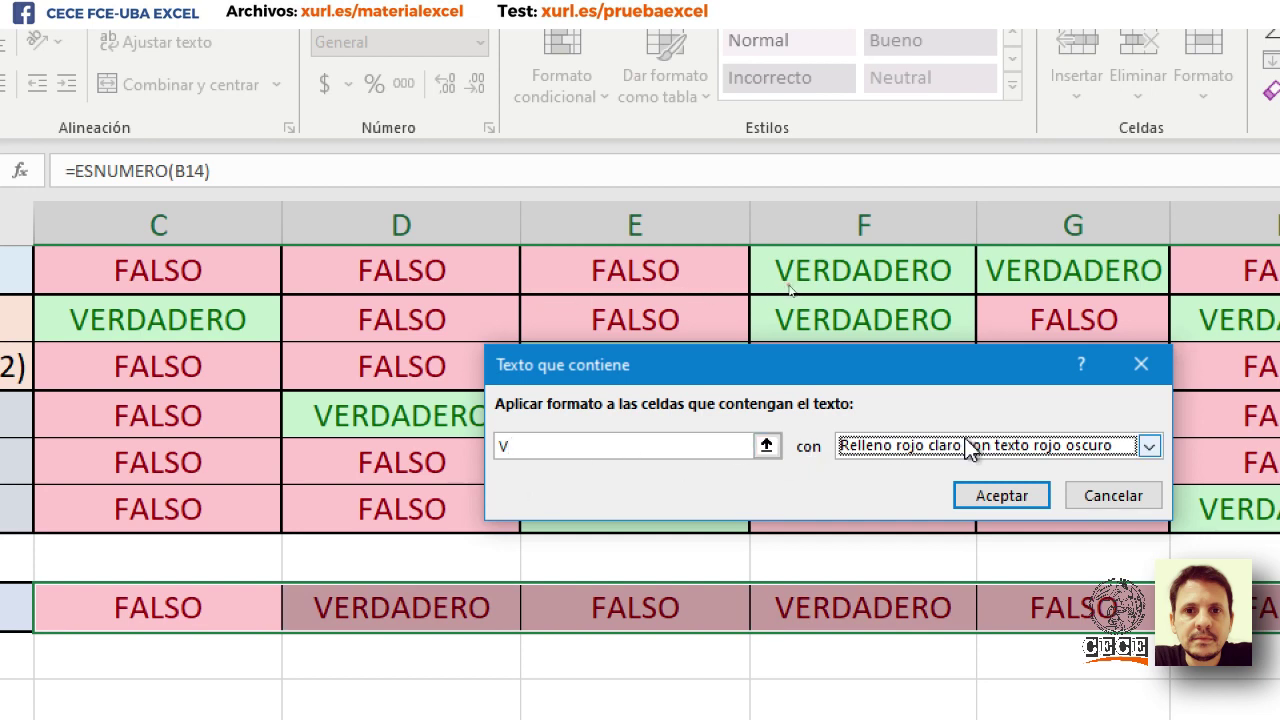
left_click(970, 447)
left_click(950, 506)
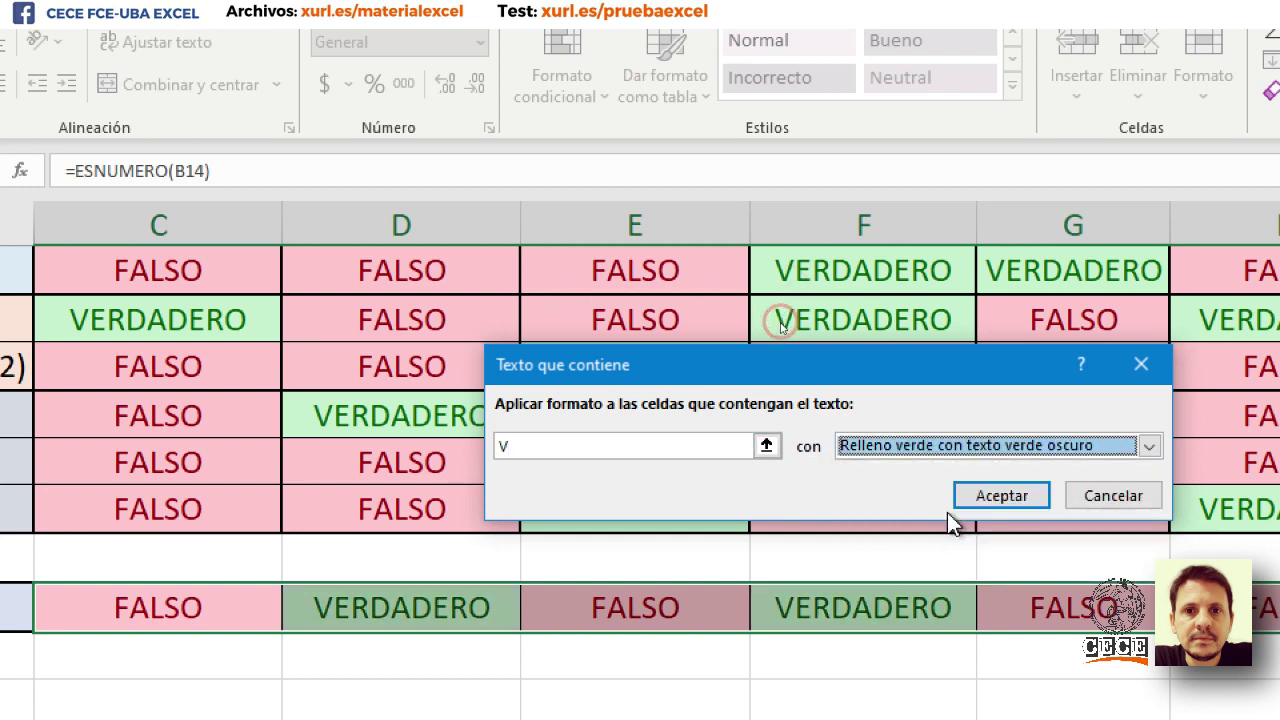
left_click(967, 502)
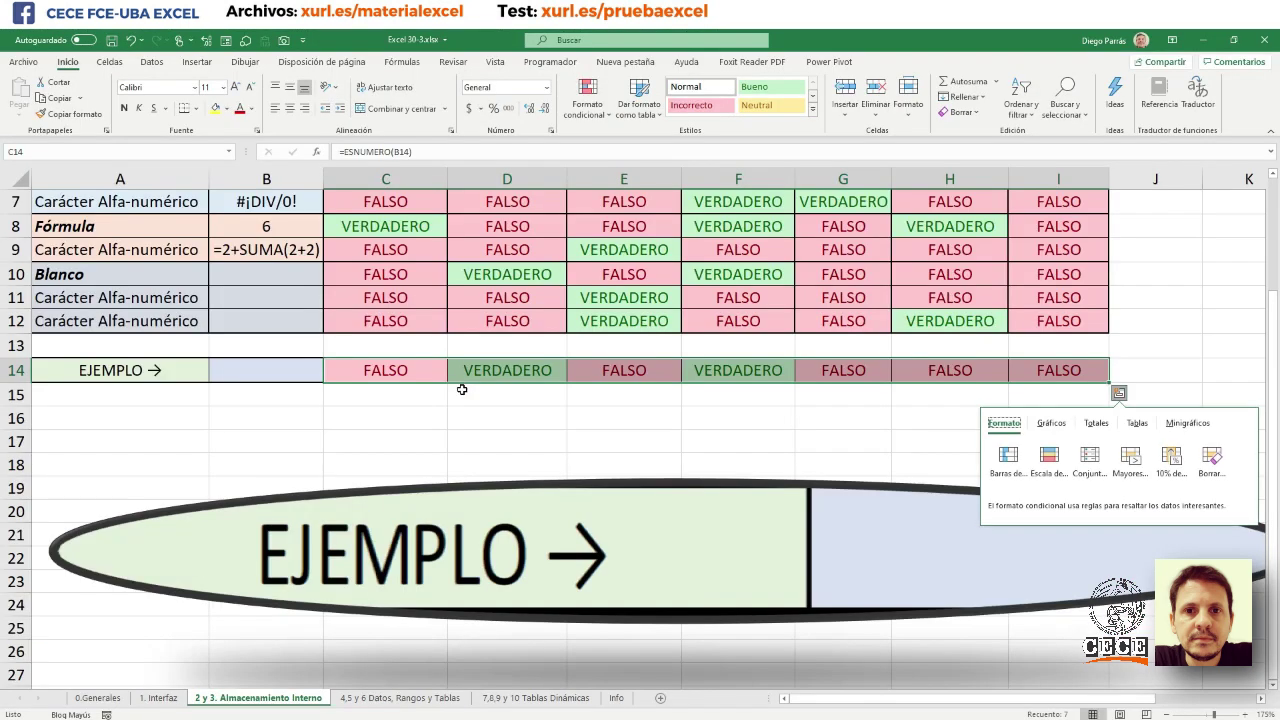
left_click(462, 392)
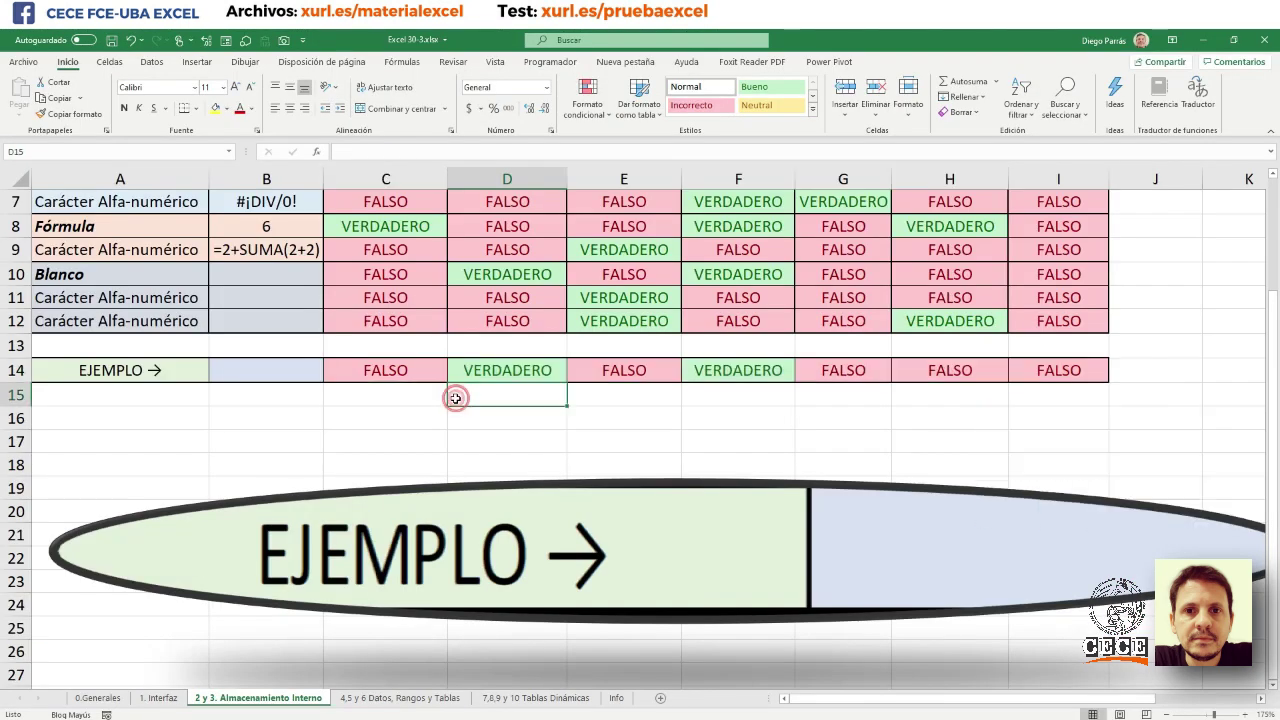
- Enter 4 in cell B14, which displays as the date 4/1/1900
left_click(308, 365)
type("4")
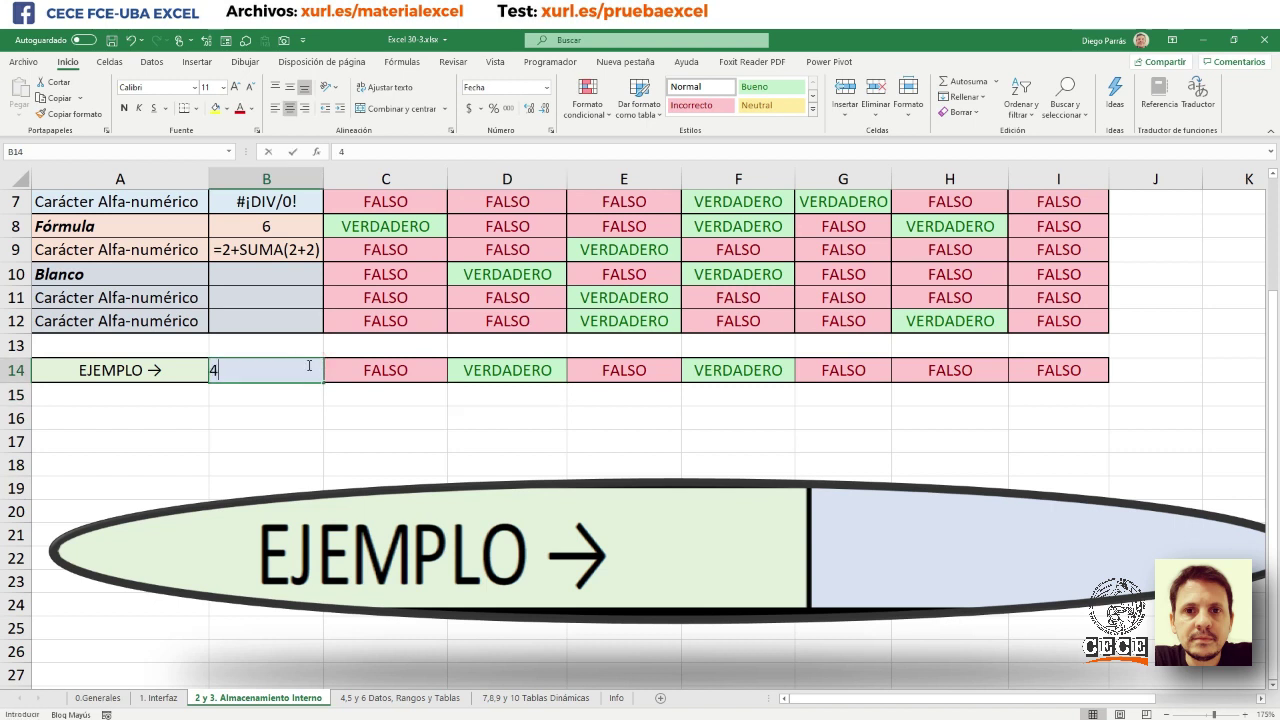
key("Return")
scroll(308, 367, "up", 2)
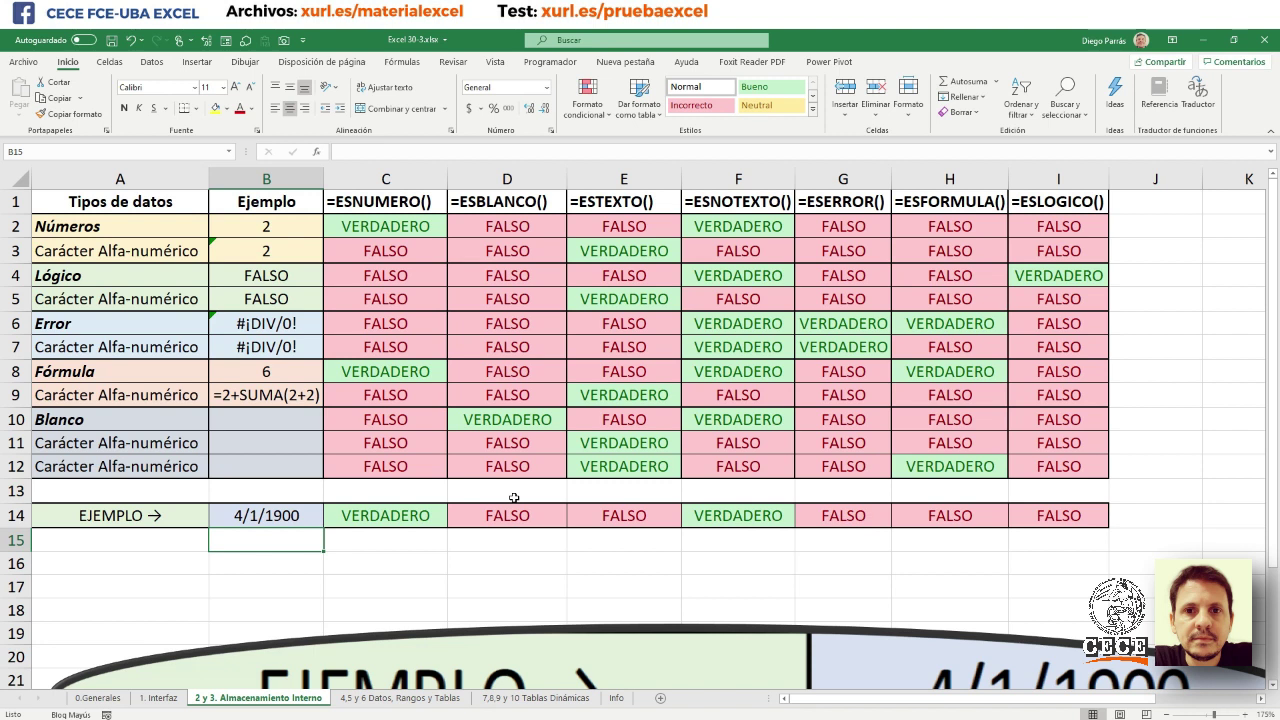
- Inspect D14's formula, clear the cell, then undo to restore the formula
left_click(493, 513)
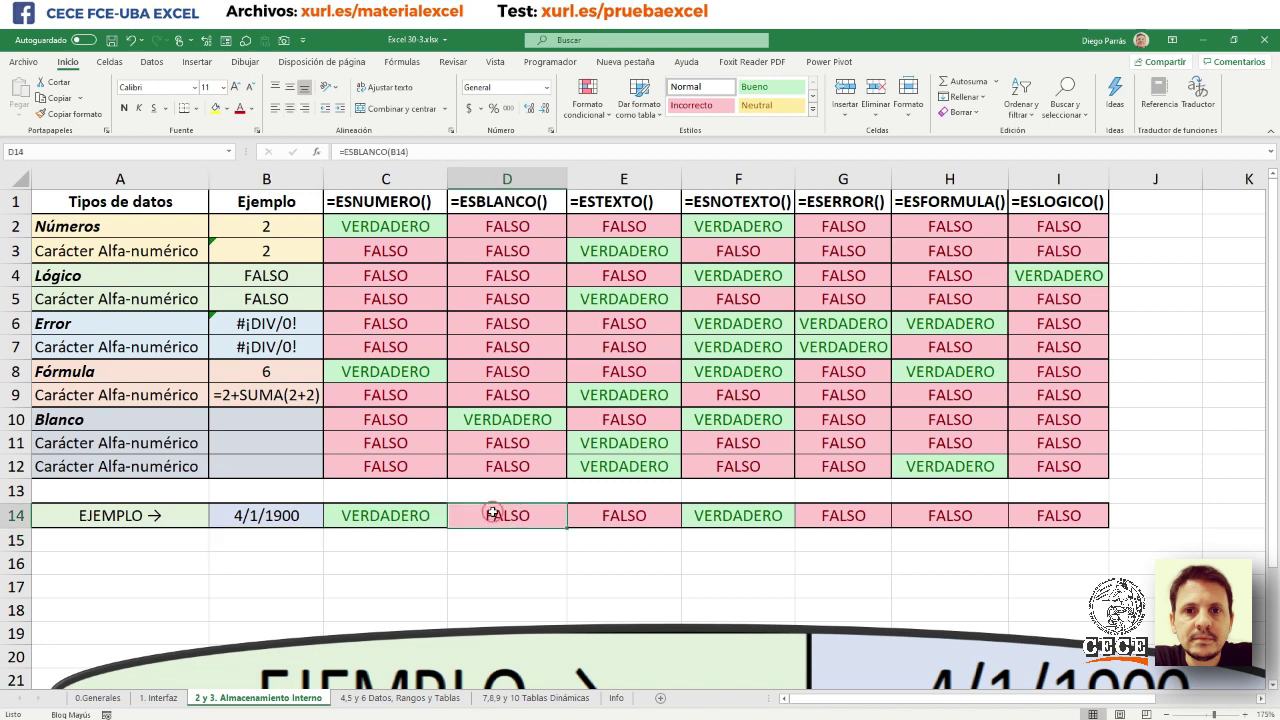
double_click(493, 513)
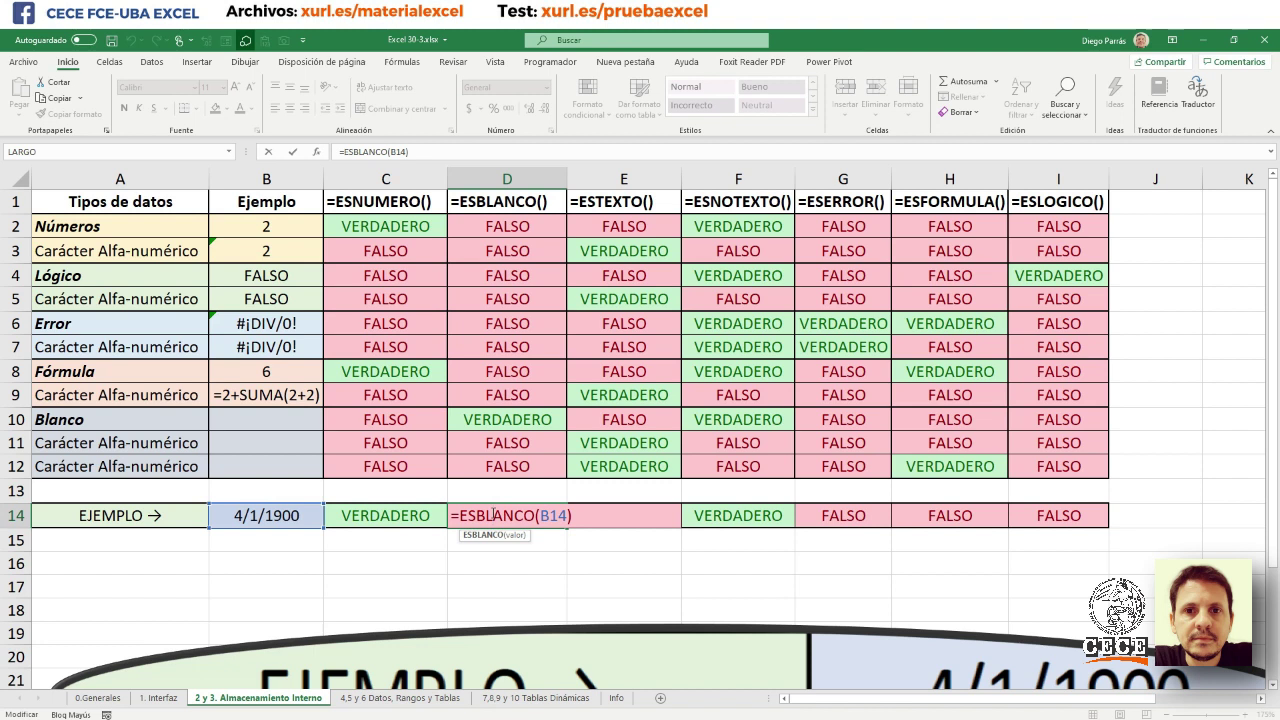
key("Escape")
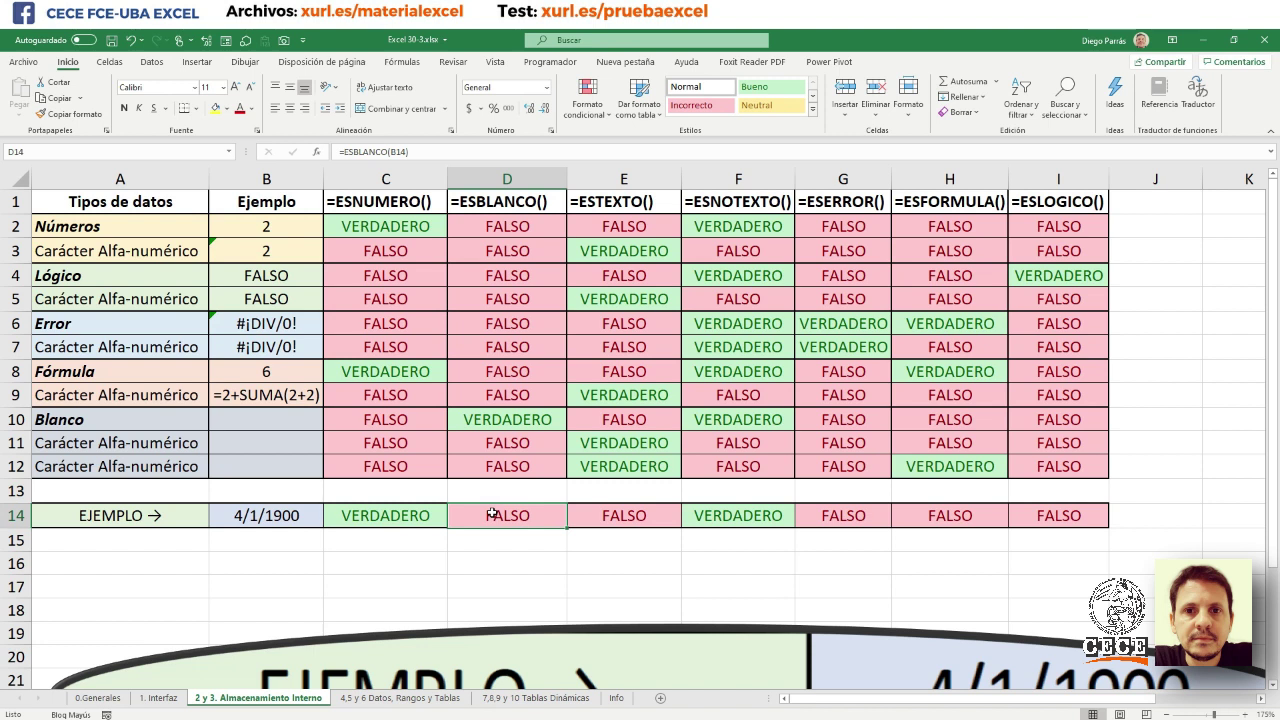
key("Delete")
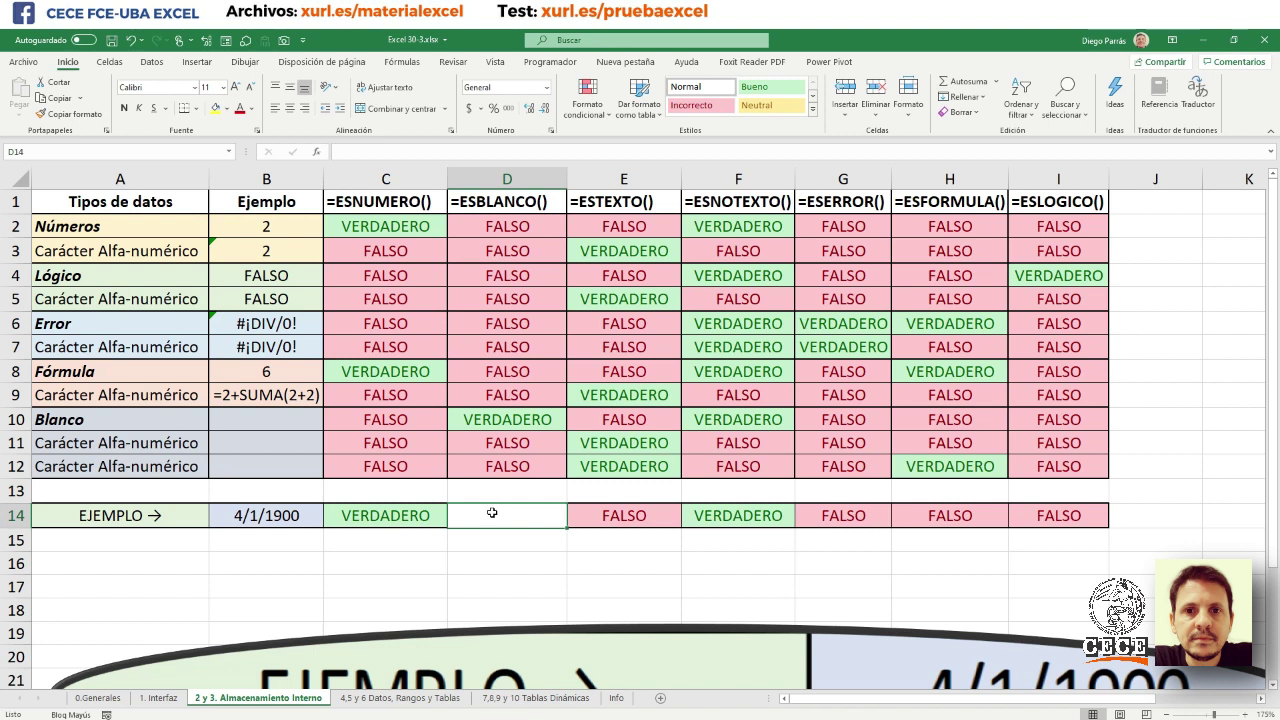
key("ctrl+z")
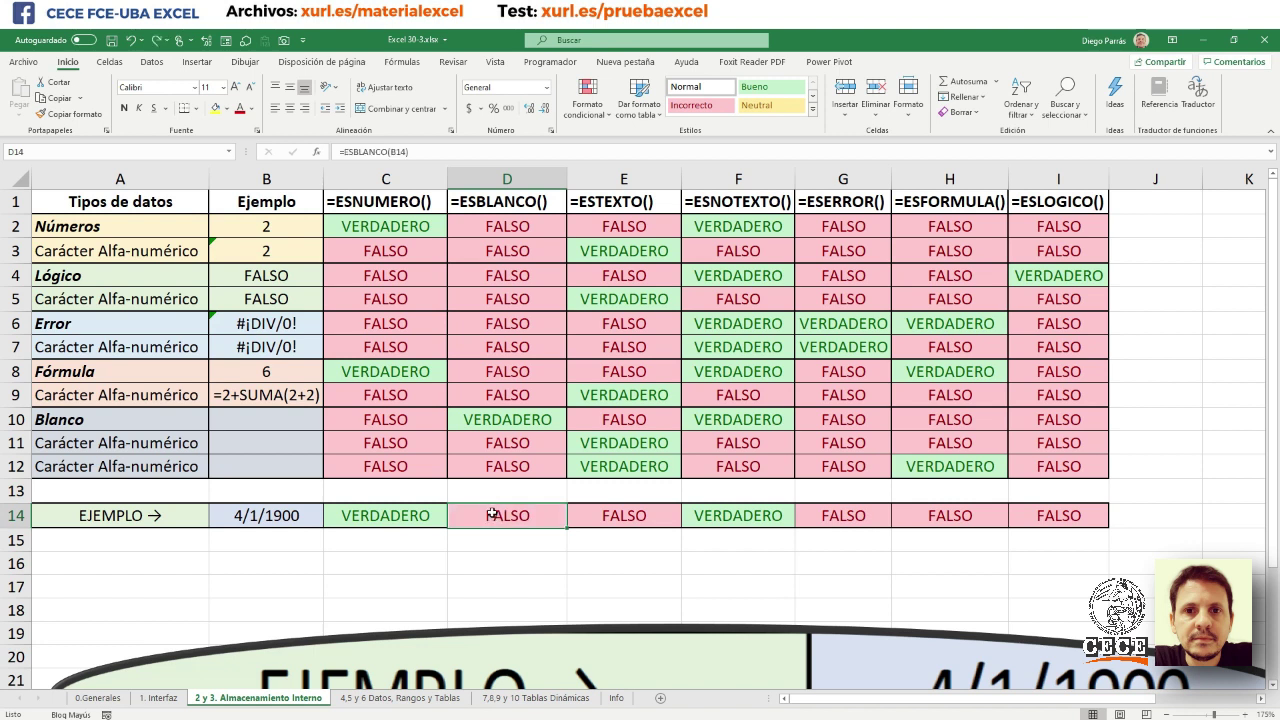
scroll(492, 513, "down", 1)
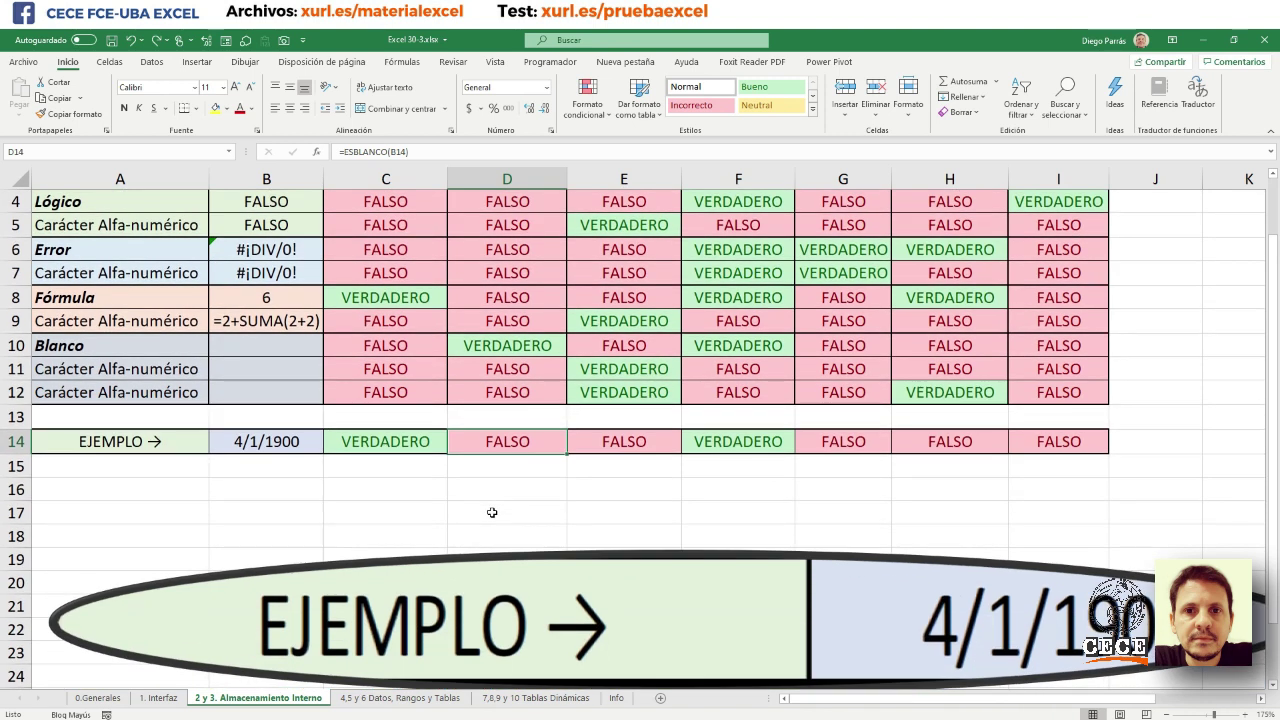
- Shrink the EJEMPLO illustration and place it just below the table
scroll(492, 513, "down", 1)
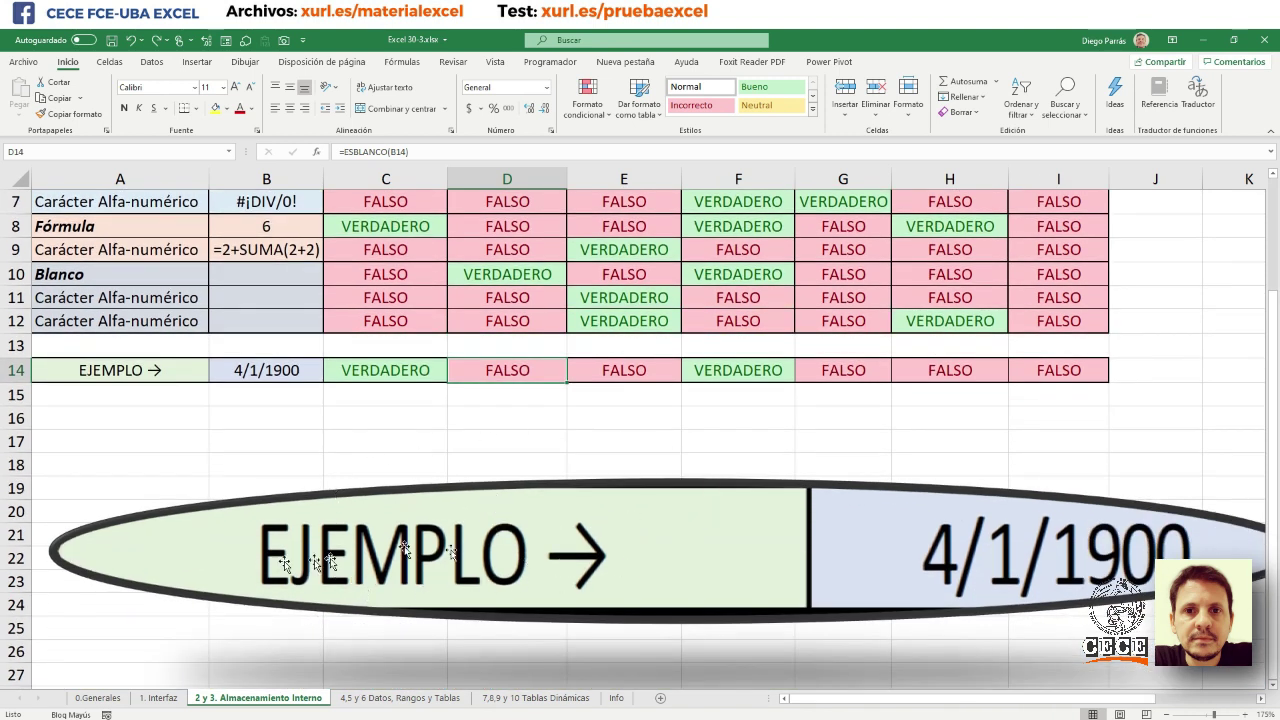
left_click(58, 556)
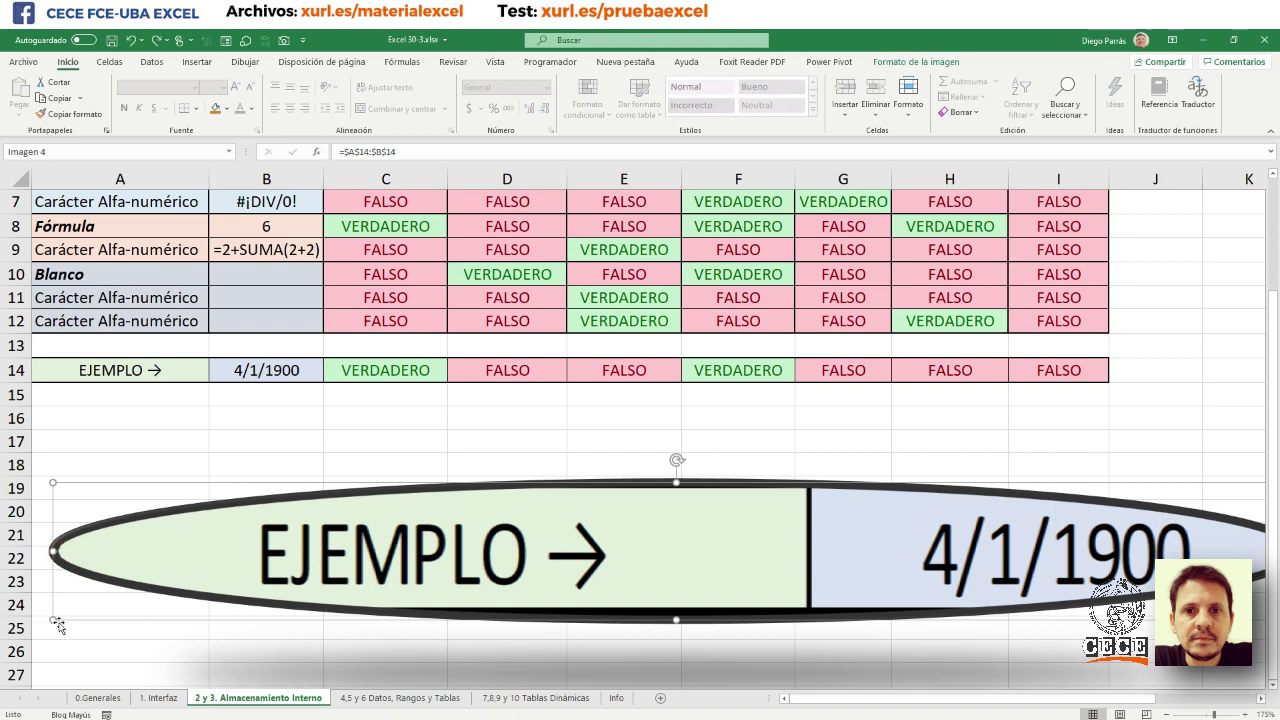
left_click_drag(54, 621, 373, 583)
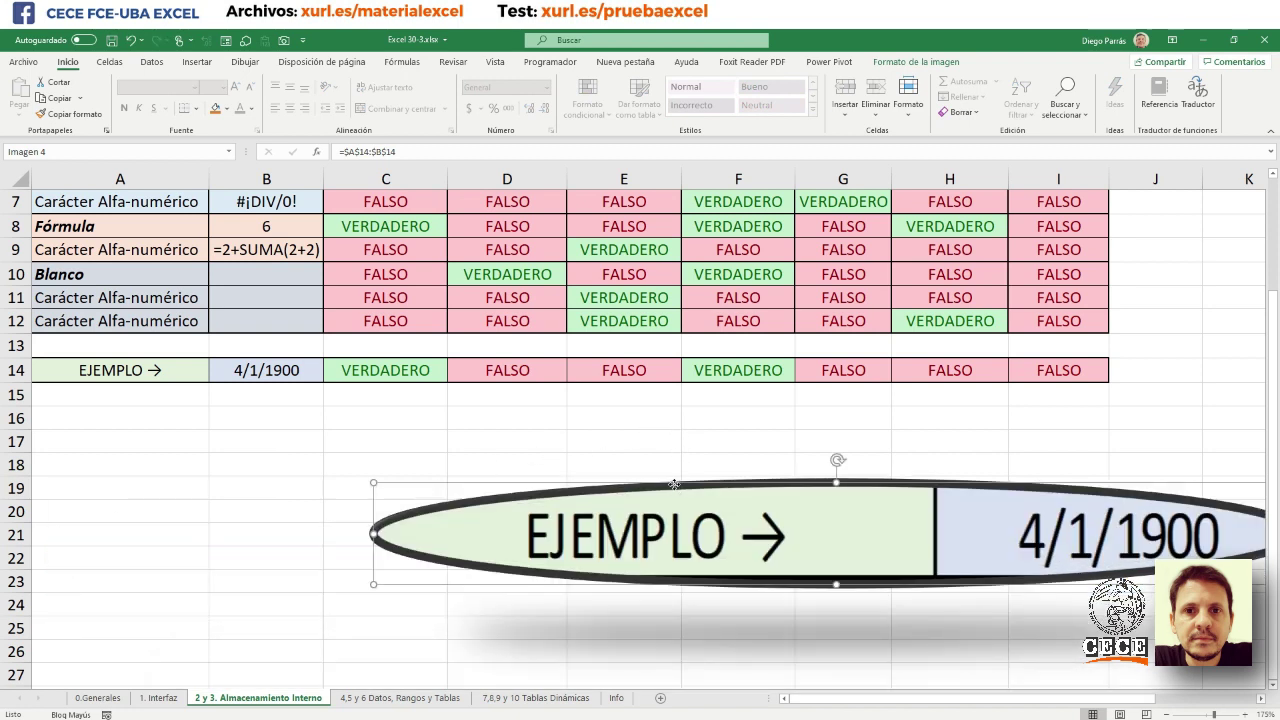
left_click_drag(674, 484, 394, 473)
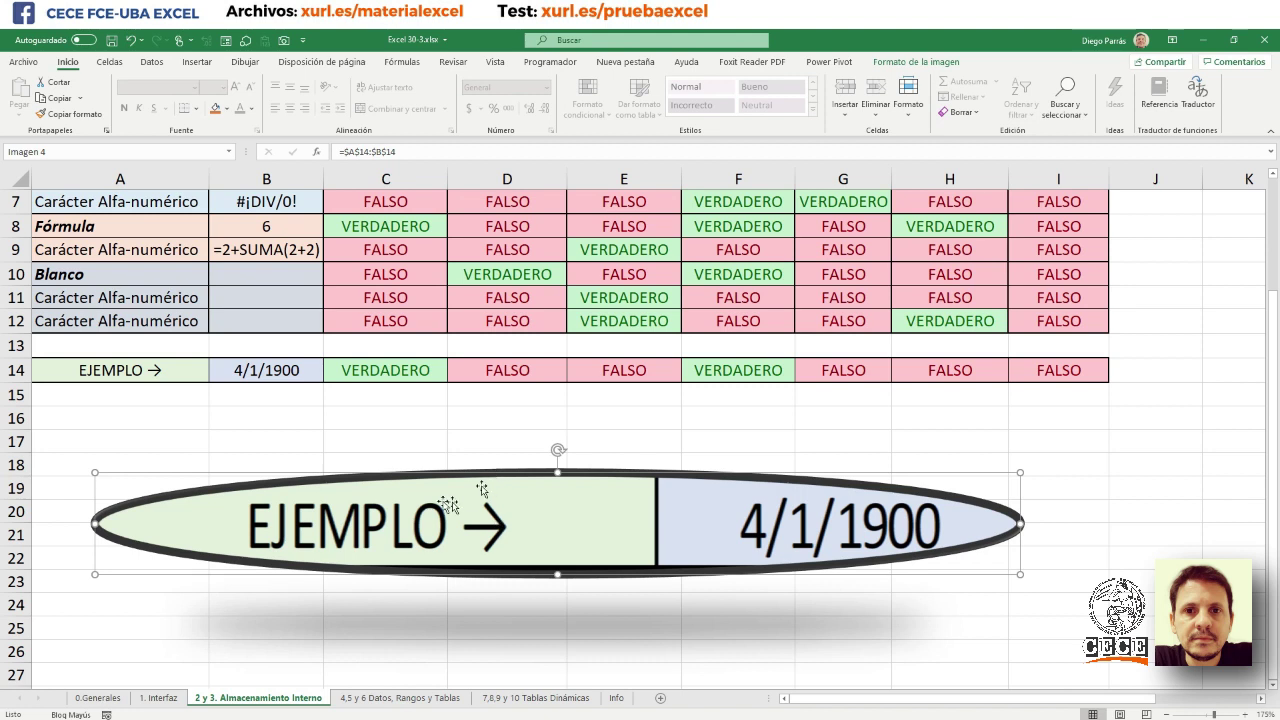
- Fill cell A14 with orange
left_click(186, 372)
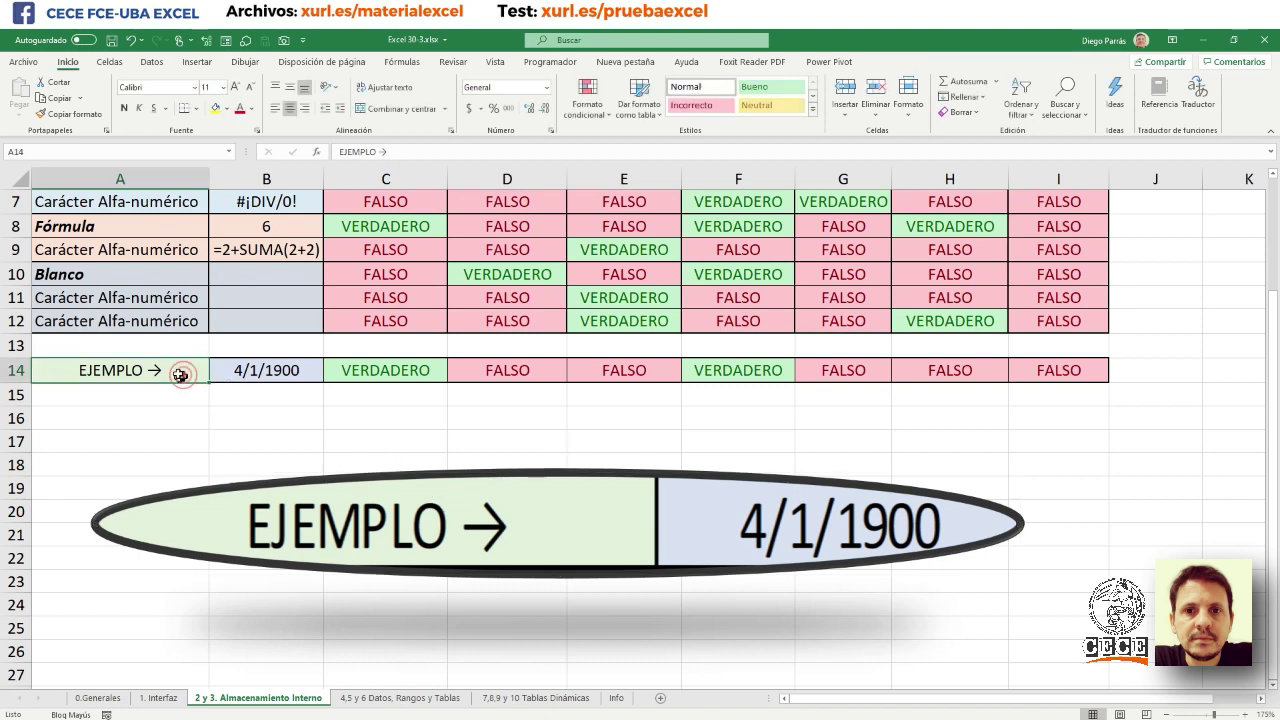
left_click(228, 111)
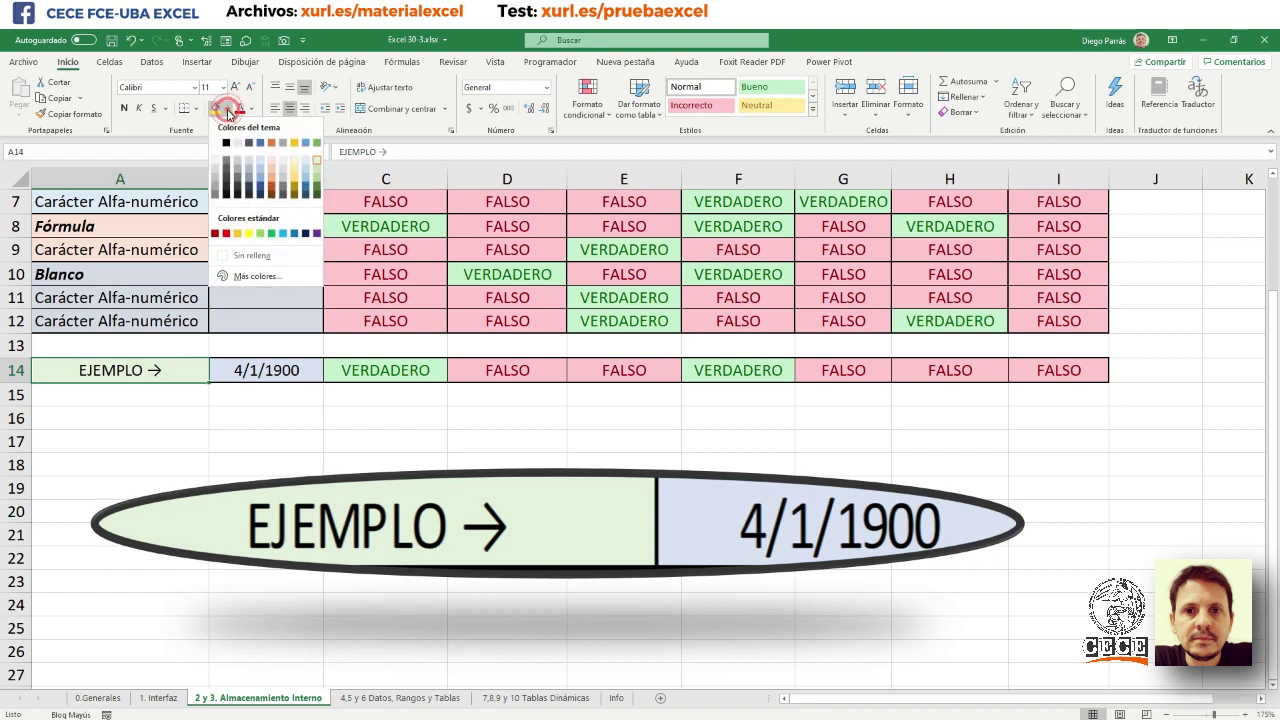
left_click(274, 180)
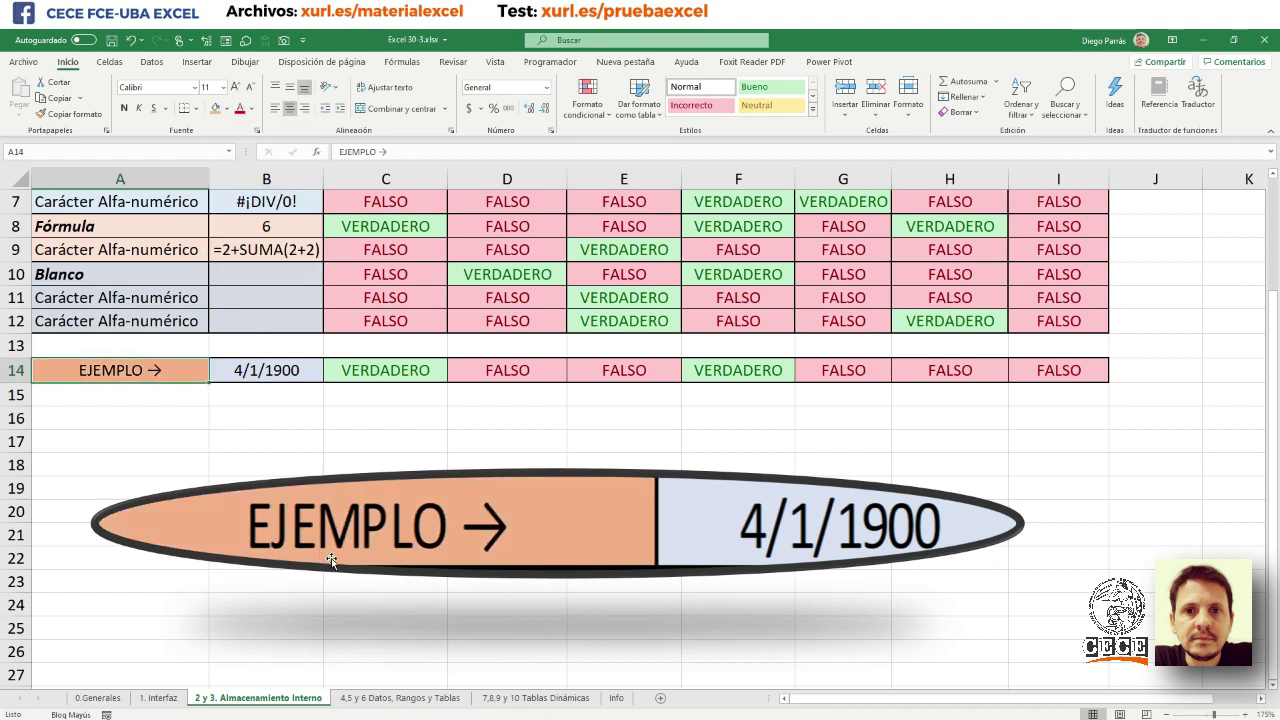
- Change B14 to a plain 5 in General format and delete the EJEMPLO picture
double_click(224, 369)
key("BackSpace")
key("BackSpace")
key("BackSpace")
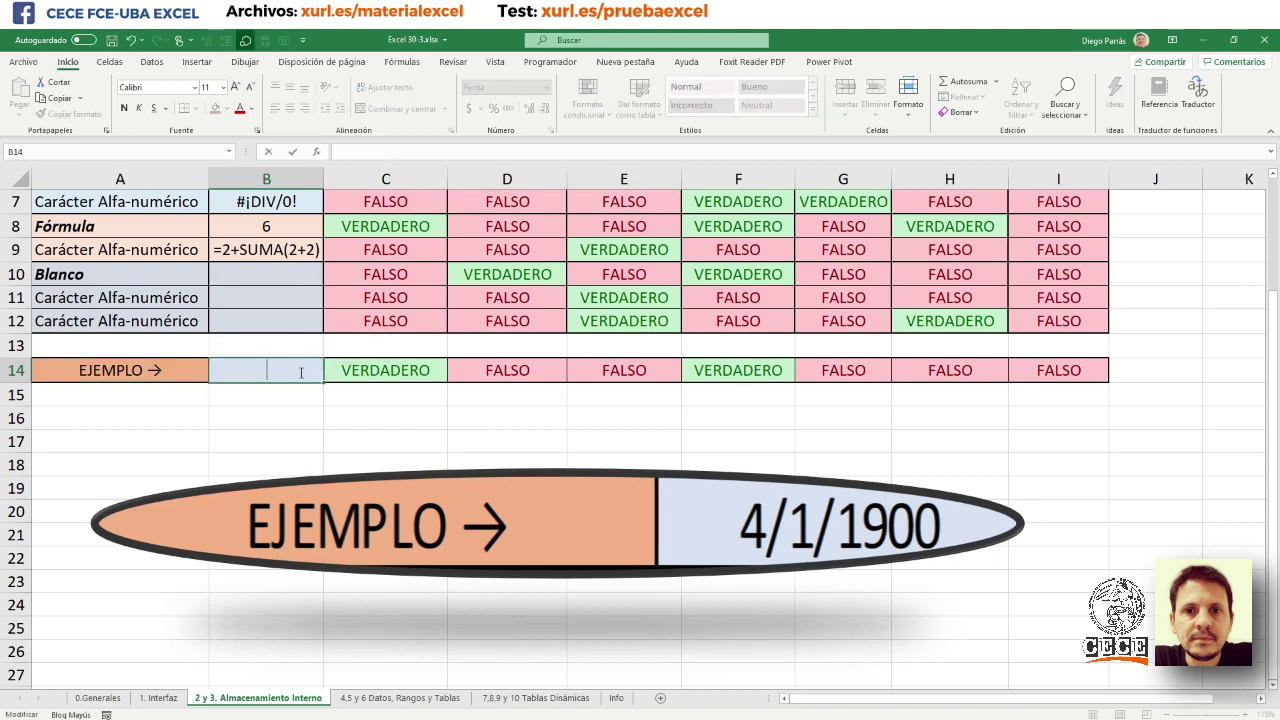
type("5")
key("Return")
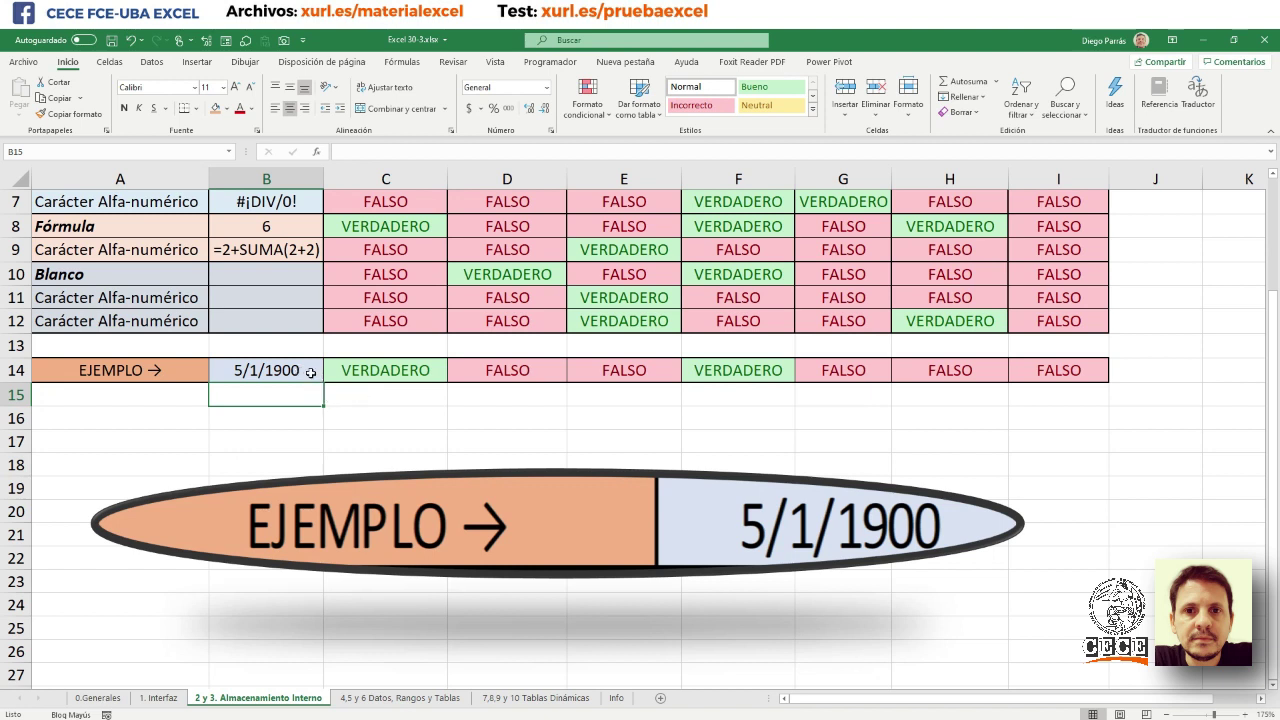
left_click(290, 368)
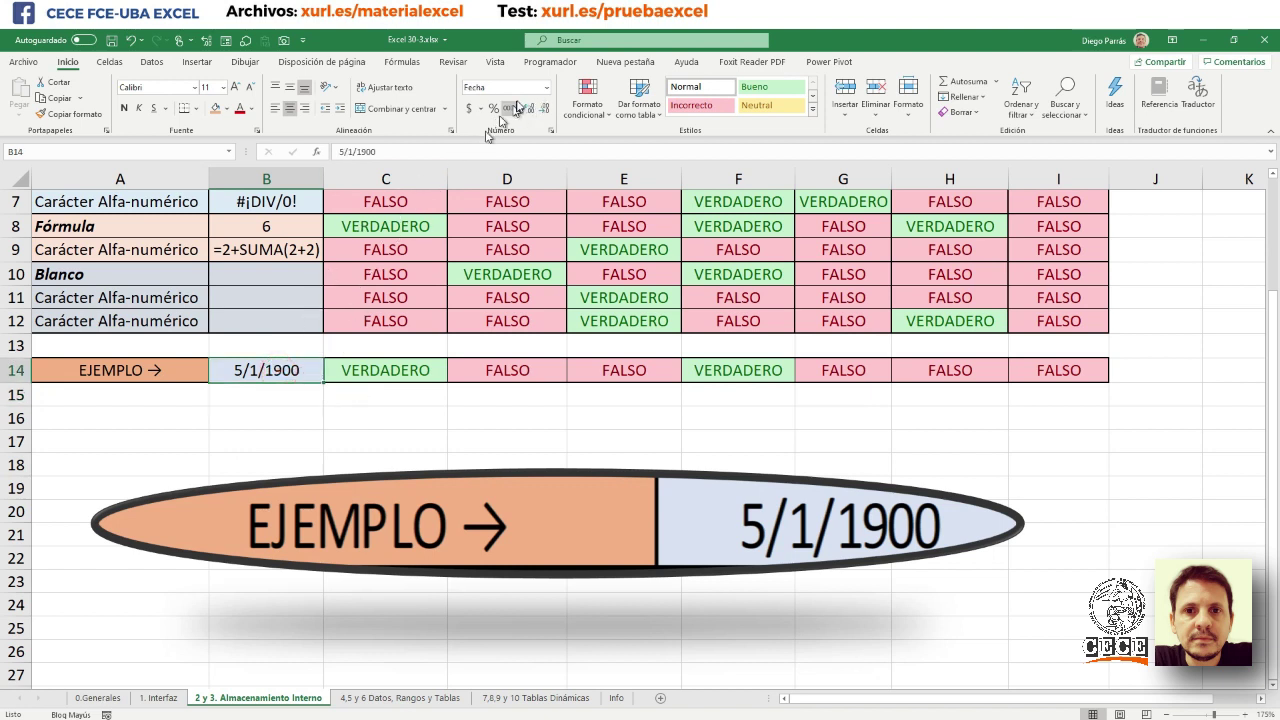
left_click(546, 87)
left_click(520, 110)
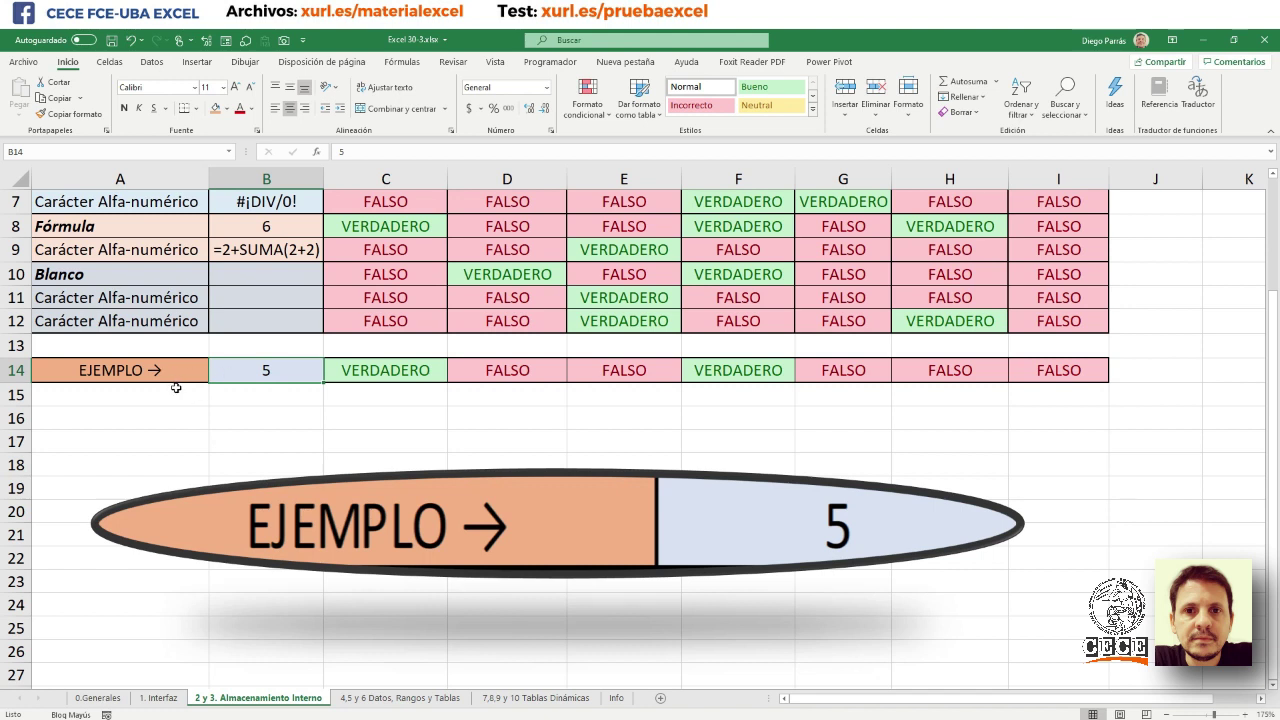
left_click(238, 491)
key("Delete")
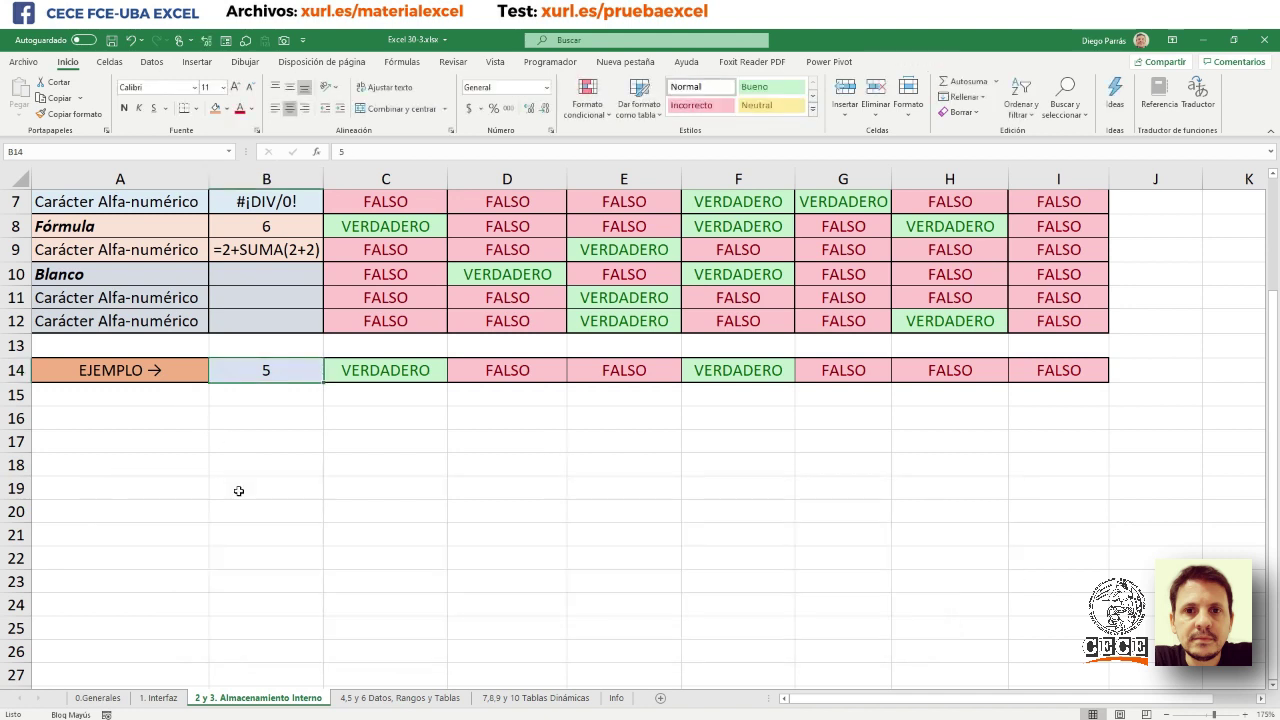
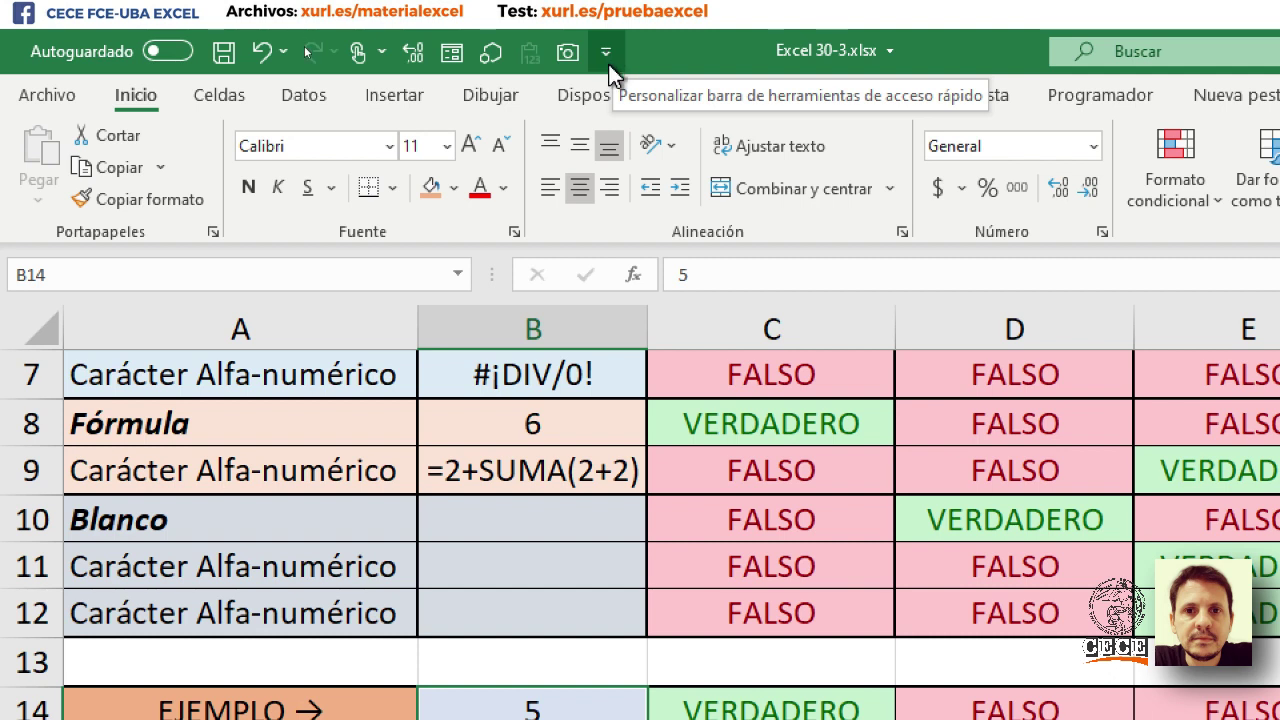
- Open the quick access toolbar settings from its dropdown, then close the window again
left_click(606, 58)
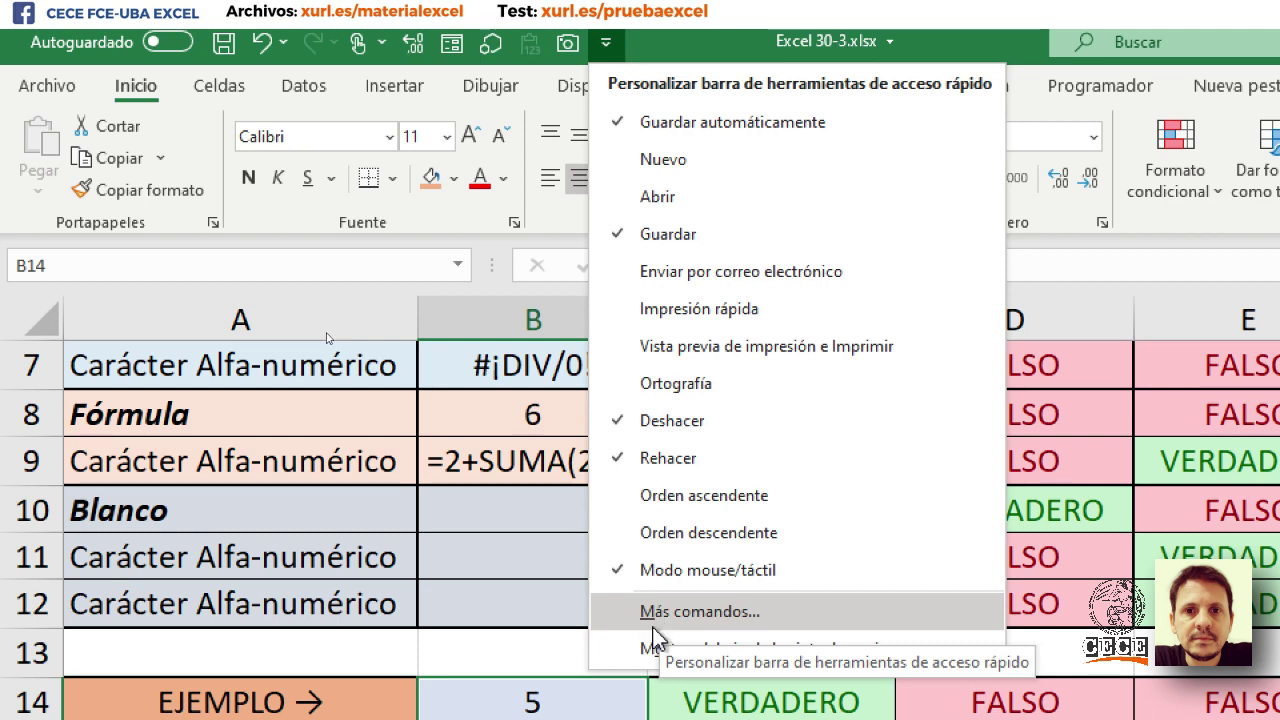
left_click(703, 605)
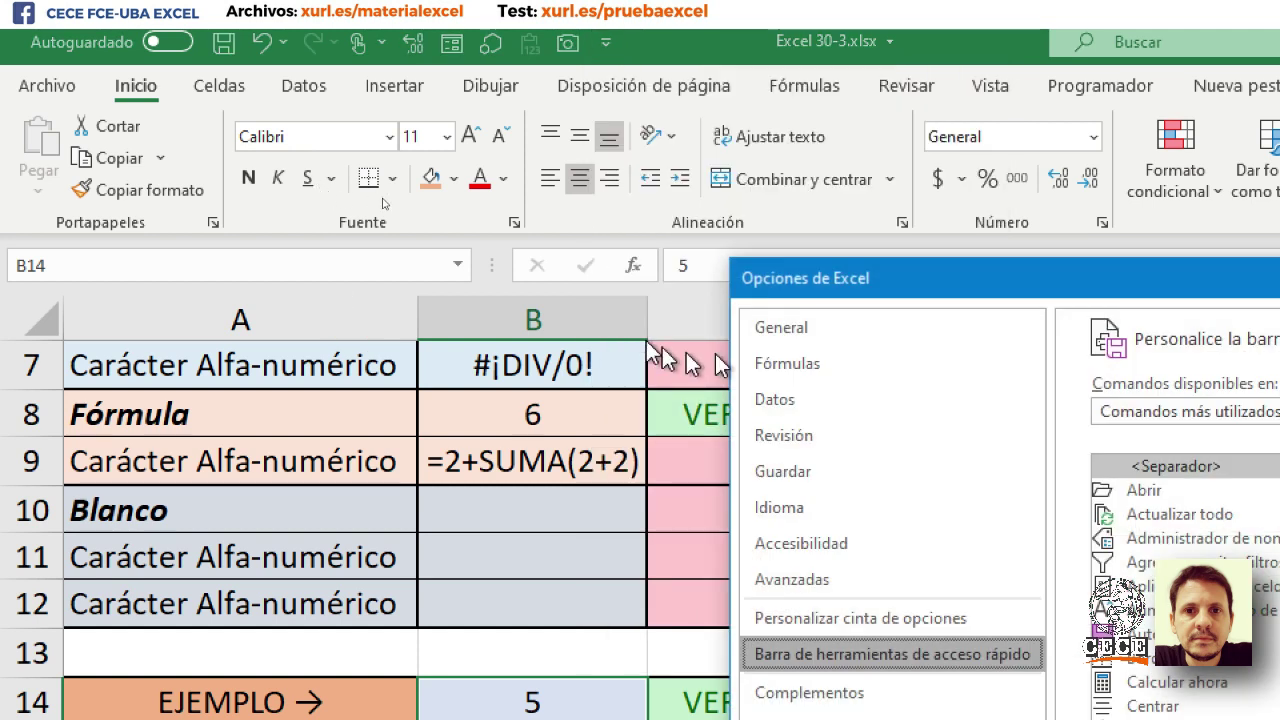
left_click_drag(910, 290, 243, 63)
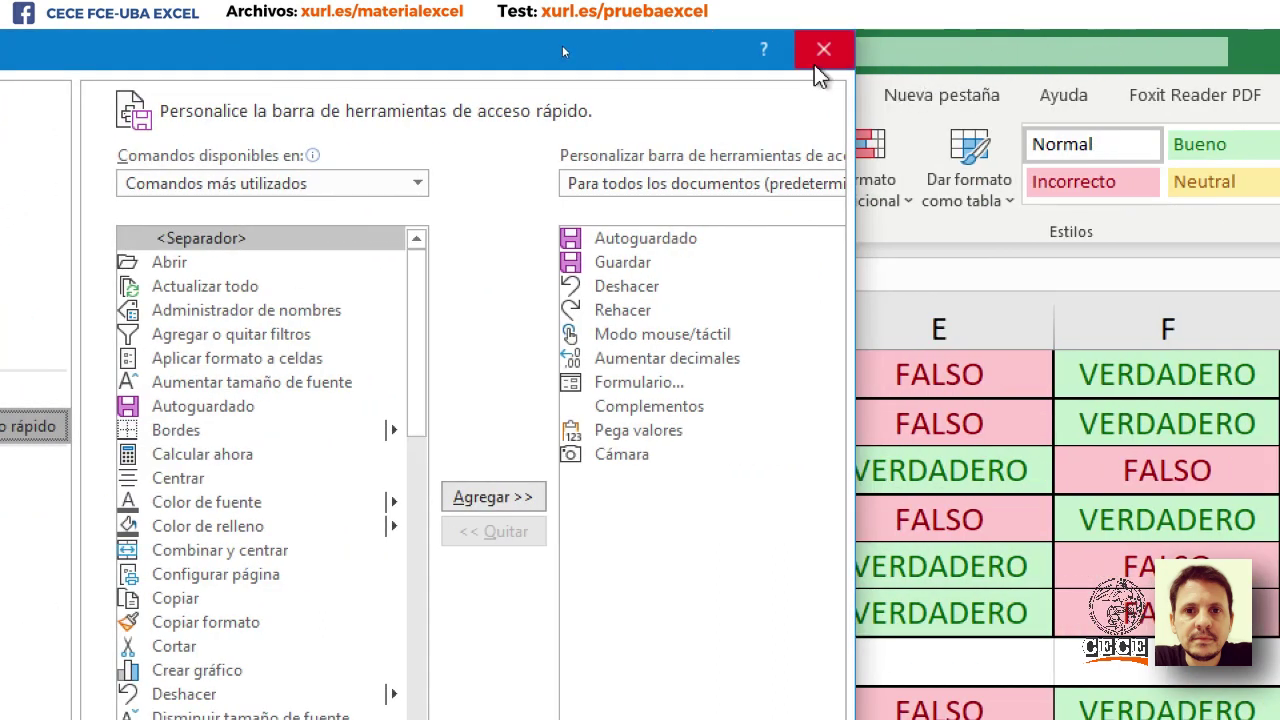
left_click(822, 48)
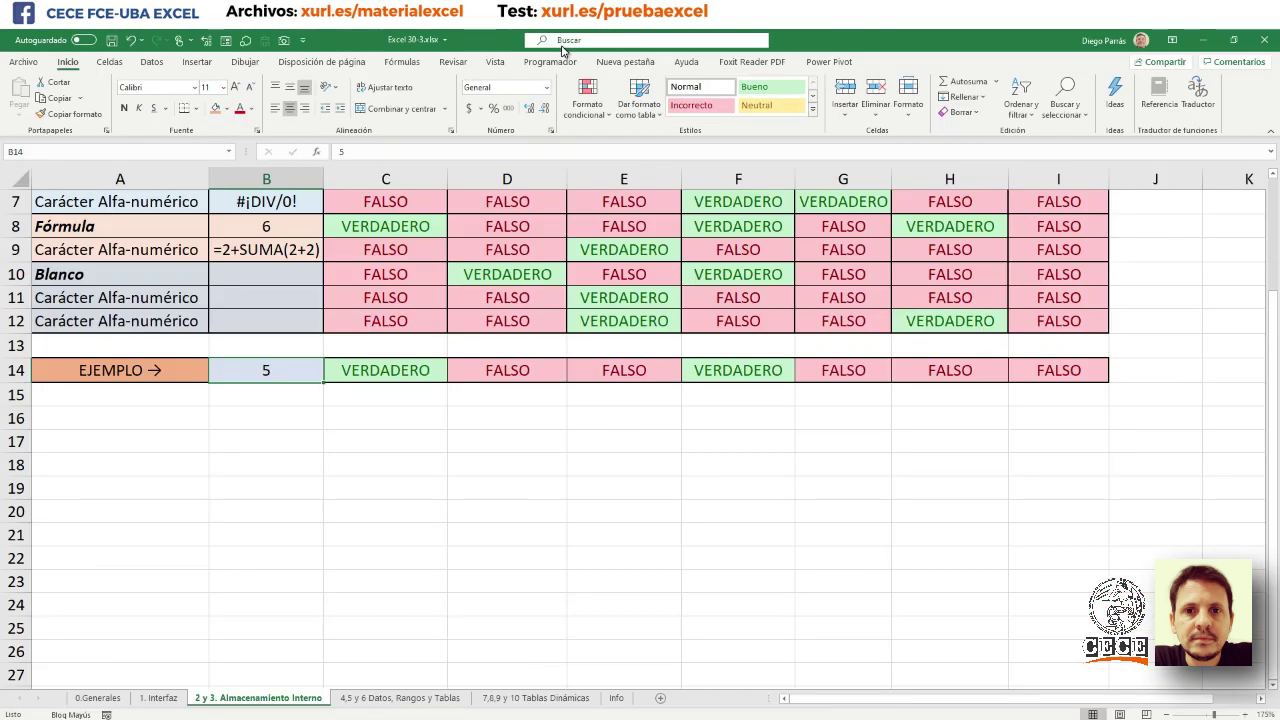
- Open Excel Options from Archivo and show the Barra de herramientas de acceso rápido page
left_click(20, 62)
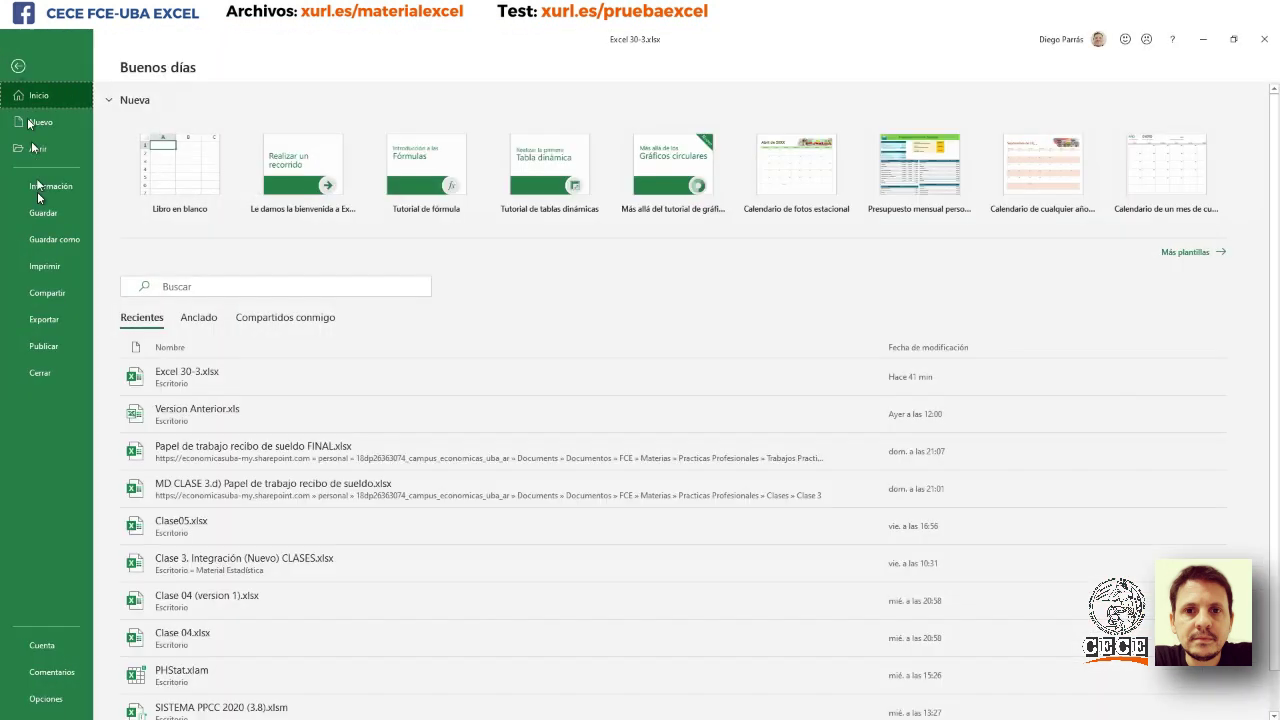
left_click(40, 698)
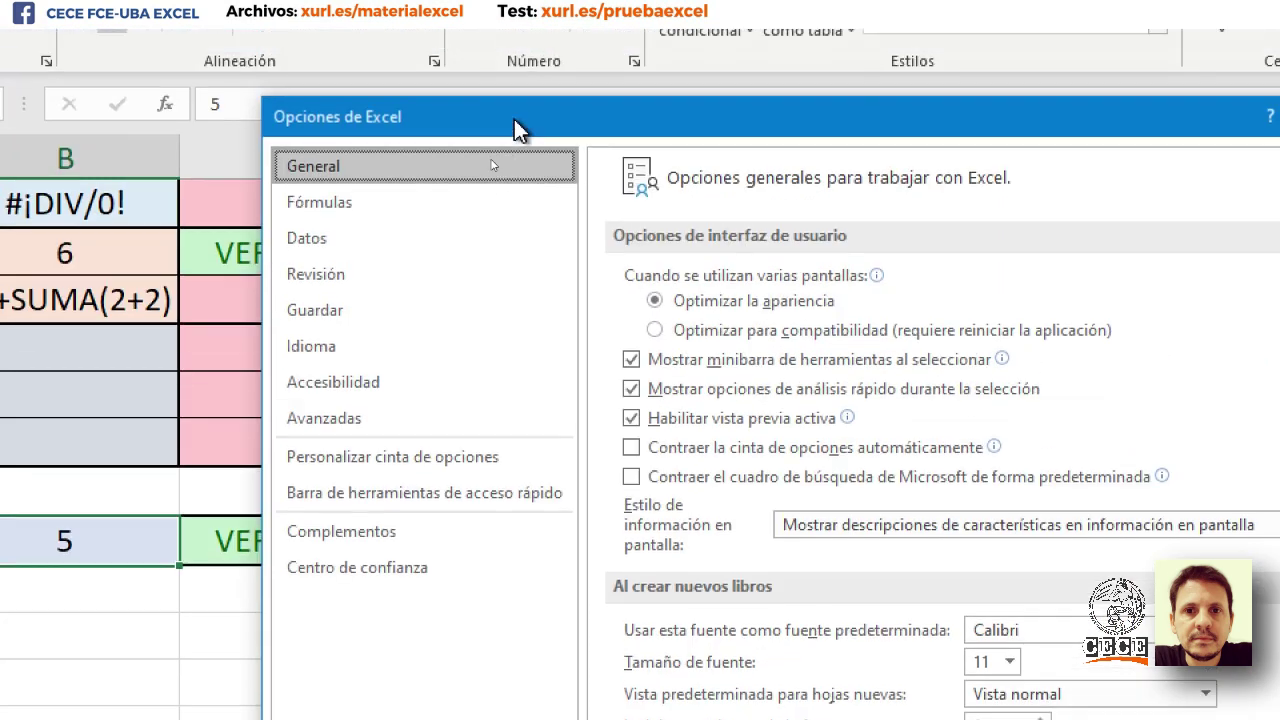
left_click(410, 508)
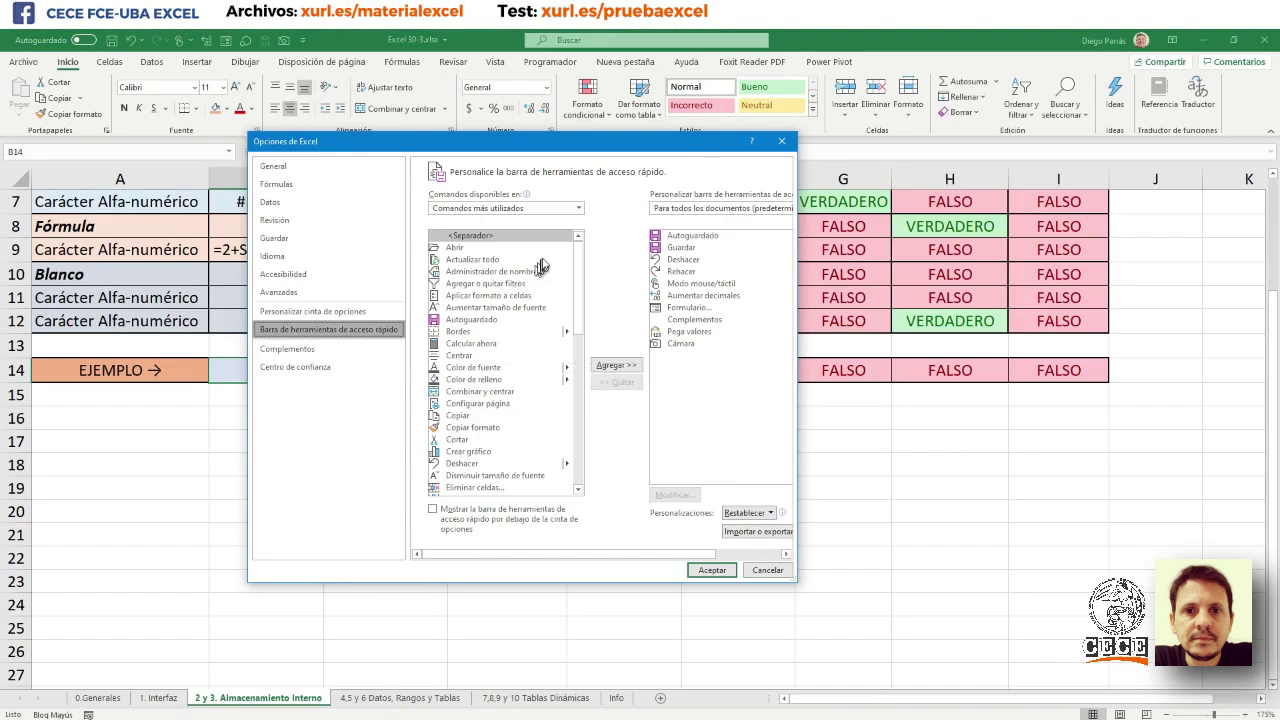
- Switch the available commands list to Todos los comandos and browse through it
left_click(579, 208)
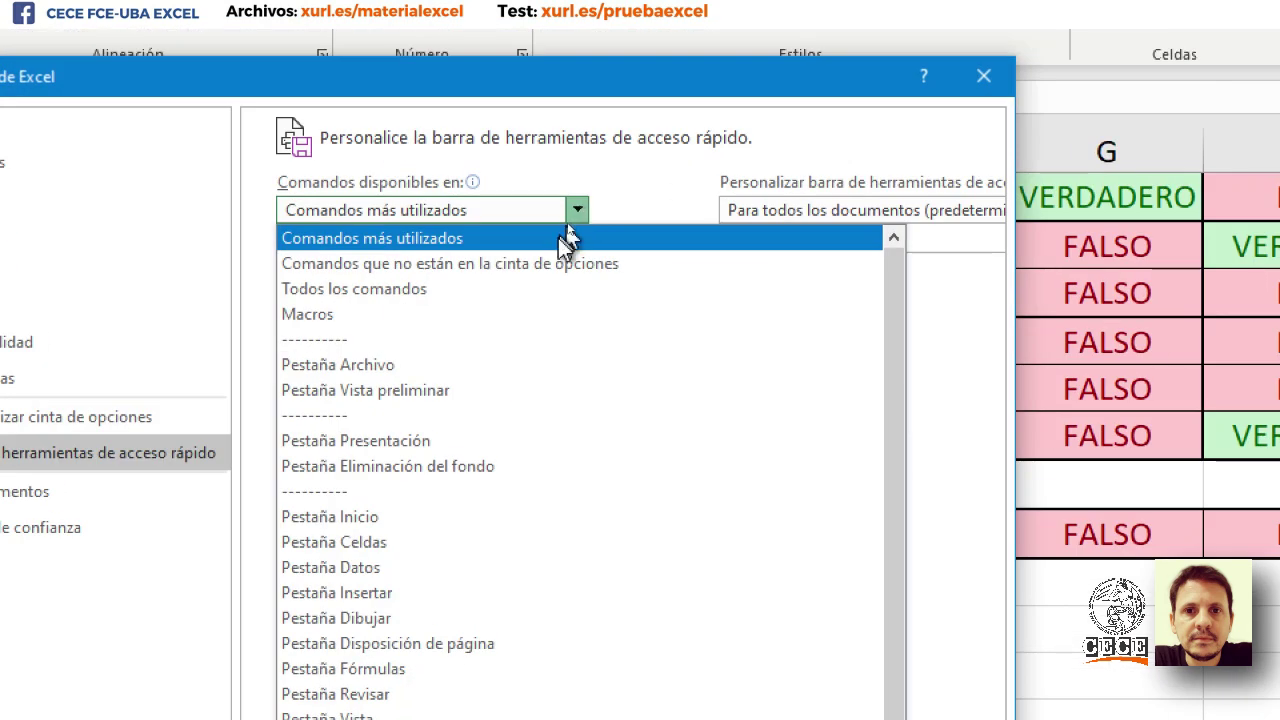
left_click(568, 224)
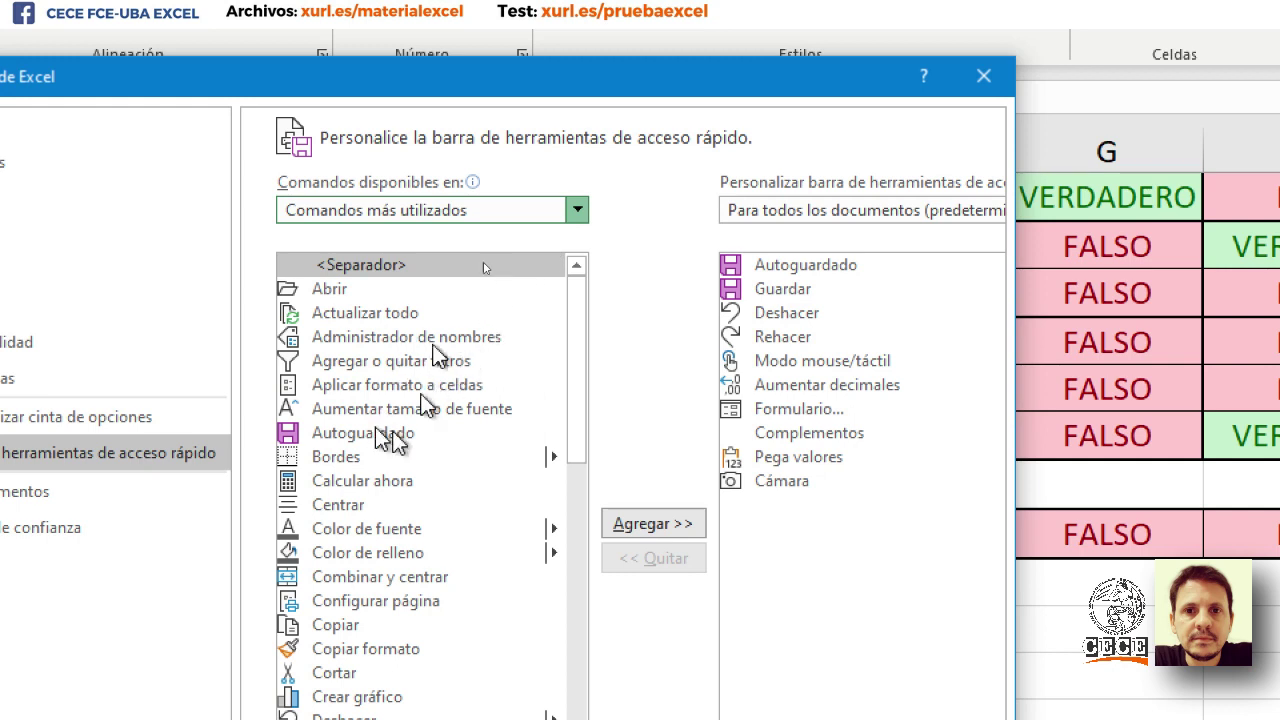
key("Down")
key("Down")
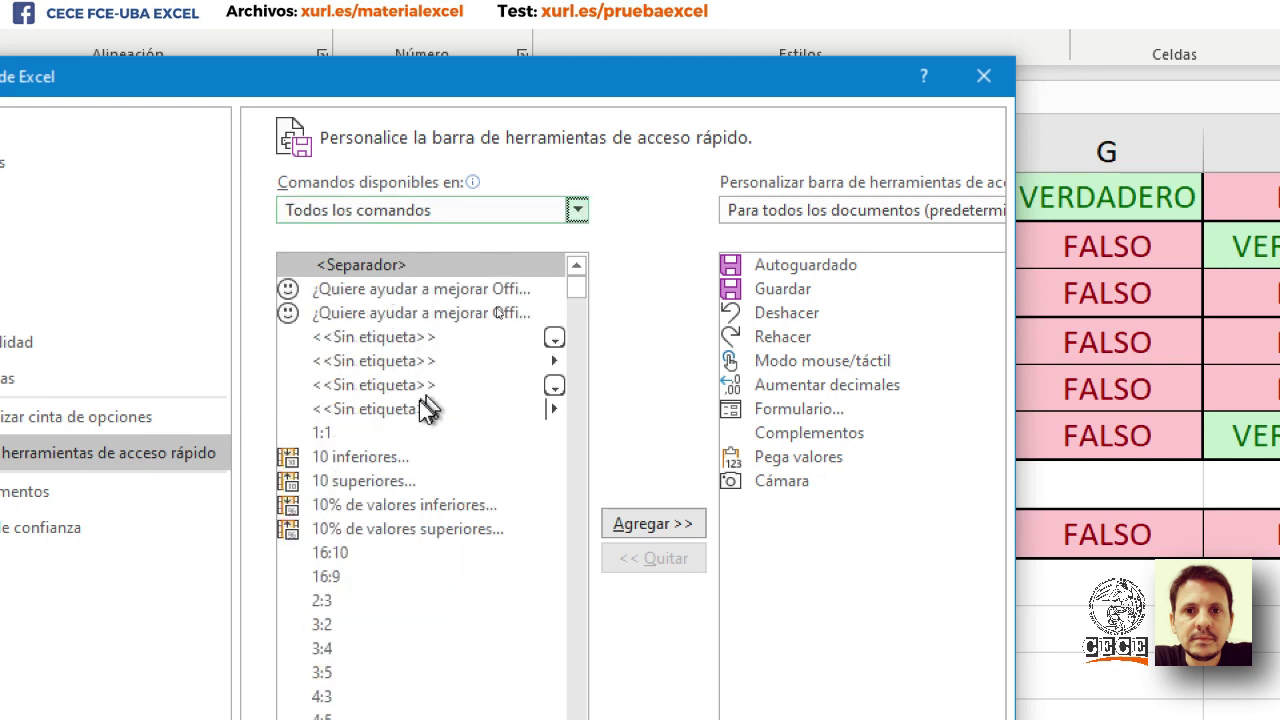
scroll(420, 435, "down", 3)
scroll(420, 435, "up", 2)
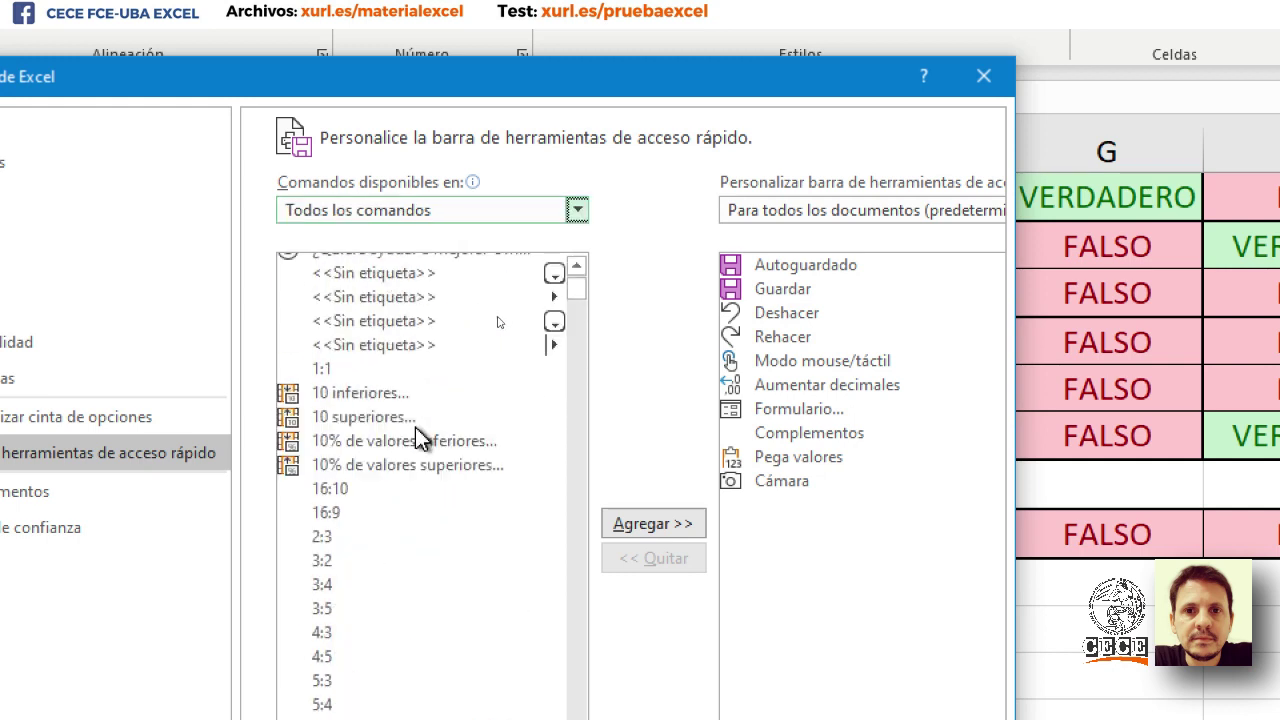
scroll(420, 435, "up", 1)
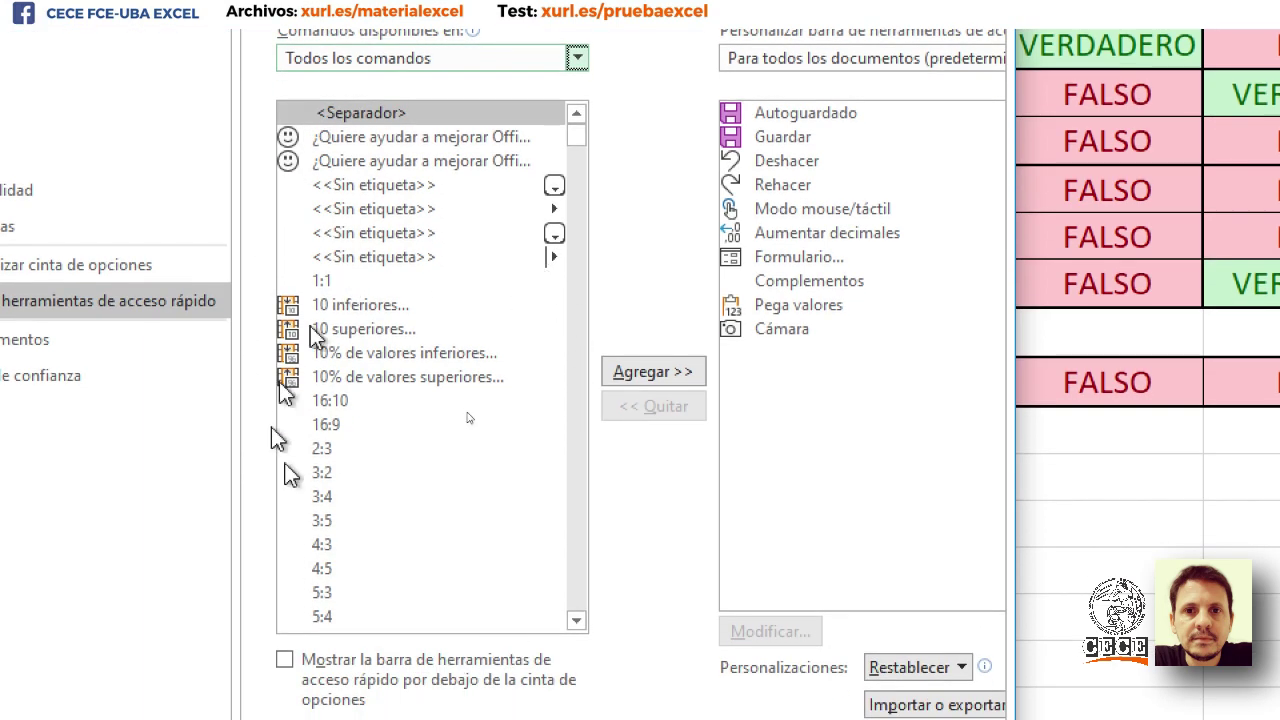
mouse_move(578, 135)
left_mouse_down()
mouse_move(610, 370)
mouse_move(590, 512)
left_mouse_up()
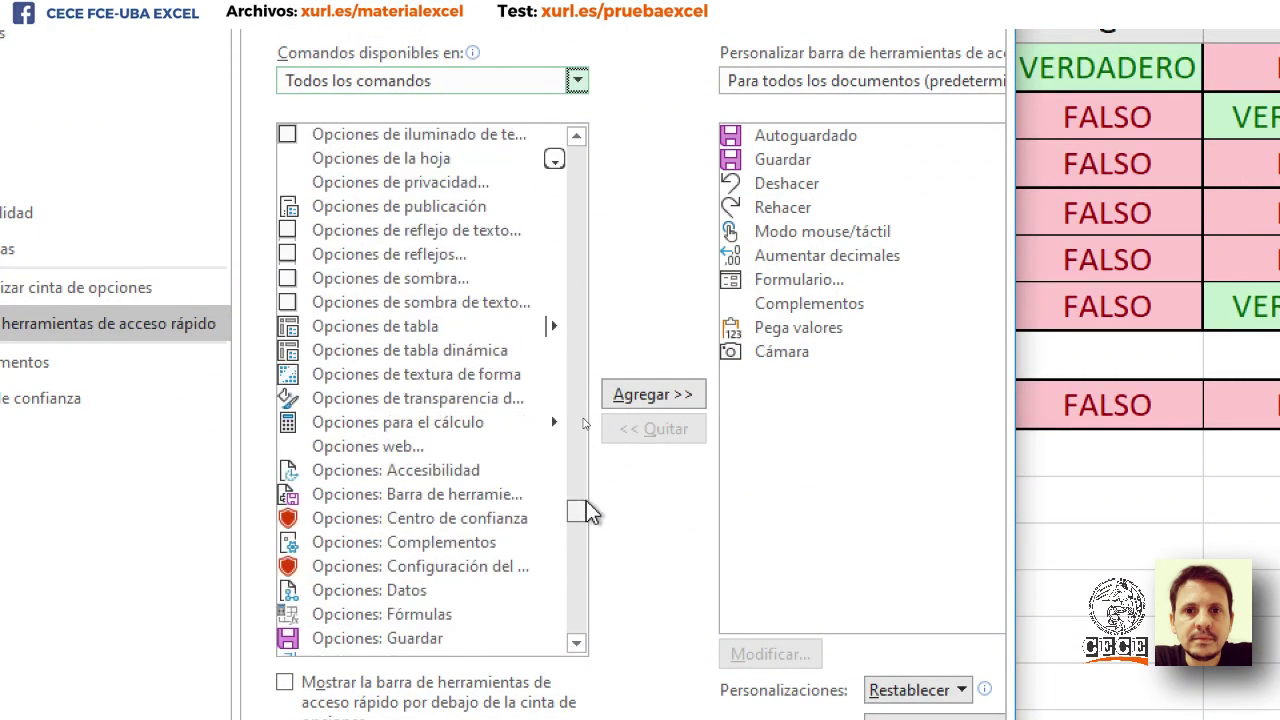
left_click_drag(588, 512, 645, 155)
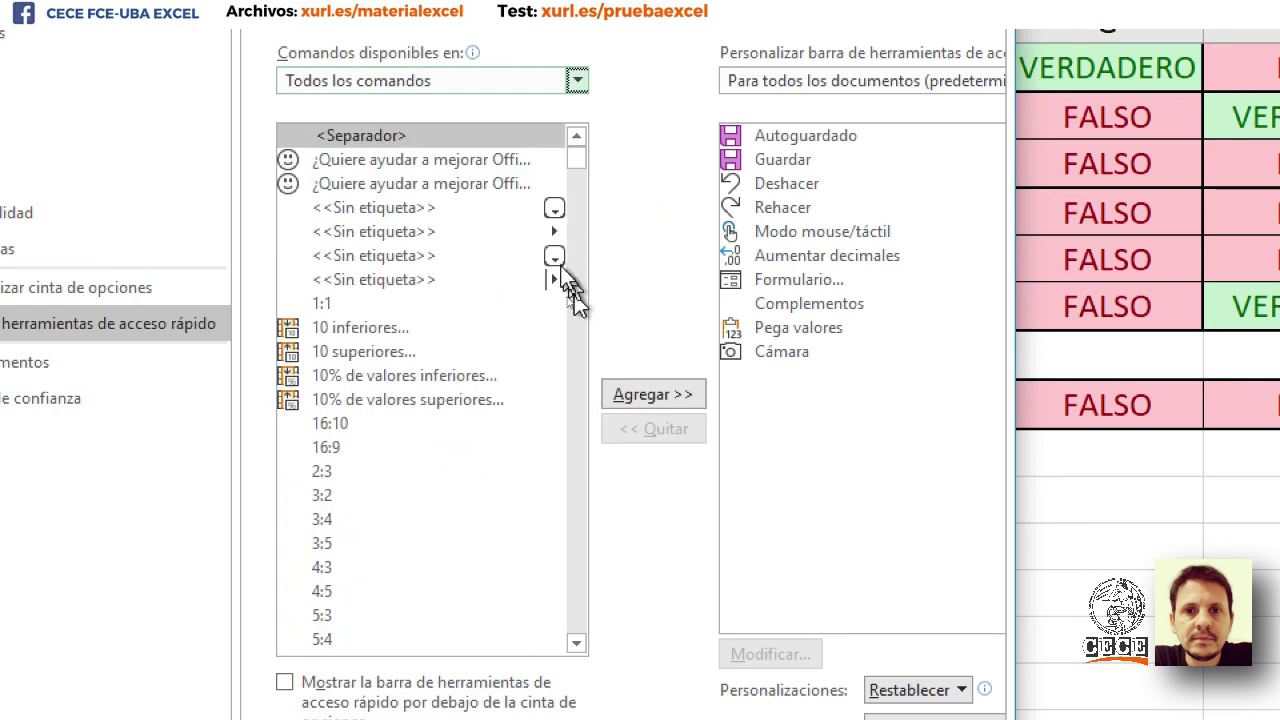
- Remove Cámara from the toolbar list, then close Excel Options without saving
left_click(778, 358)
left_click(670, 426)
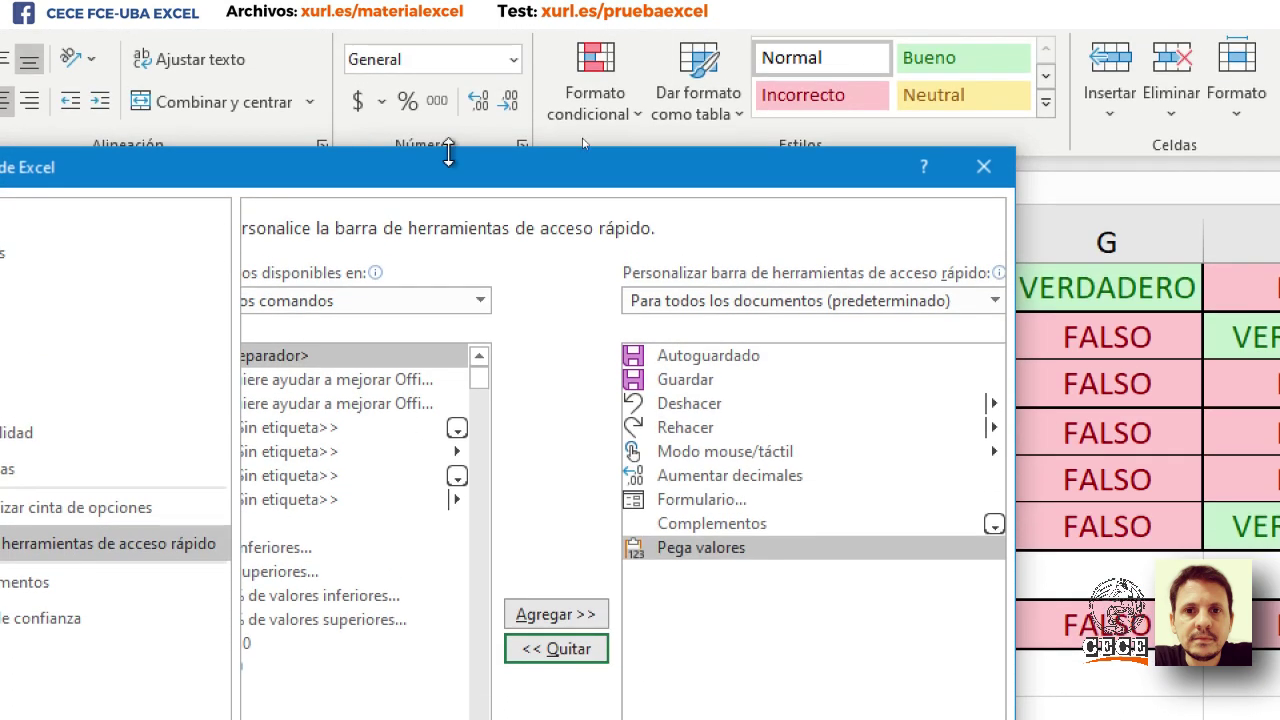
left_click(985, 169)
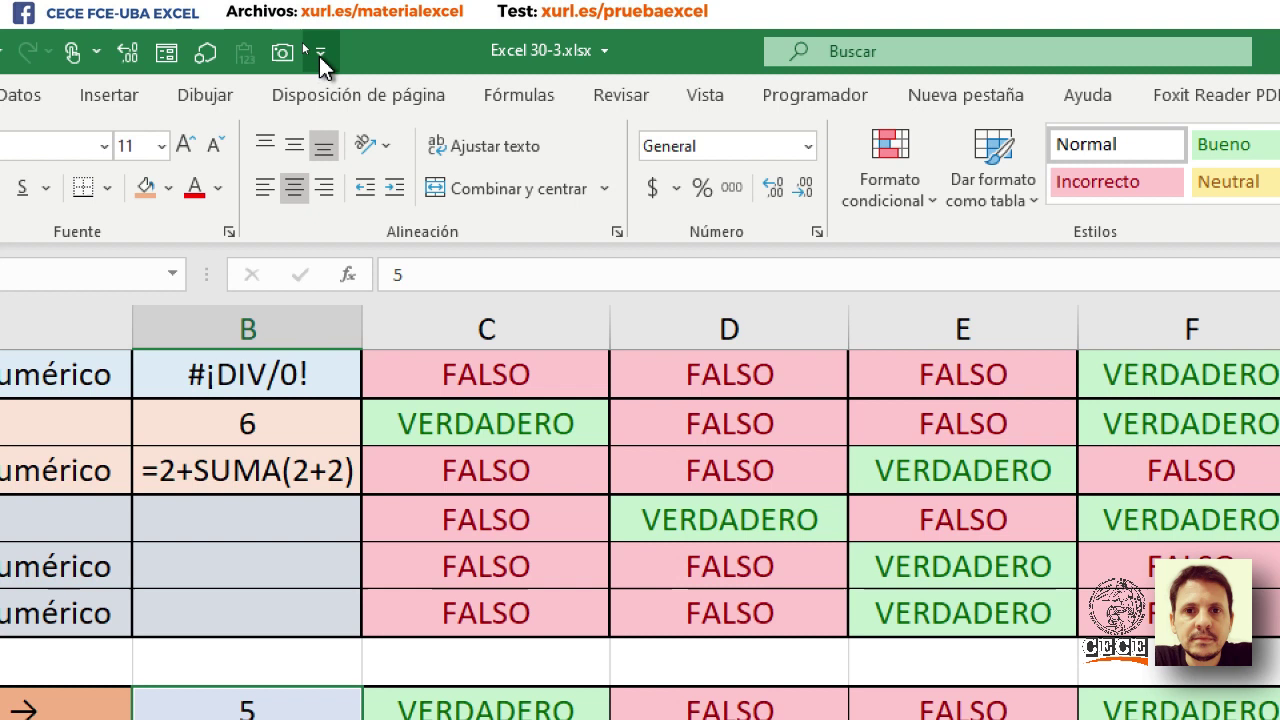
- Via Más comandos, remove Cámara from the quick access toolbar and confirm with Aceptar
left_click(320, 55)
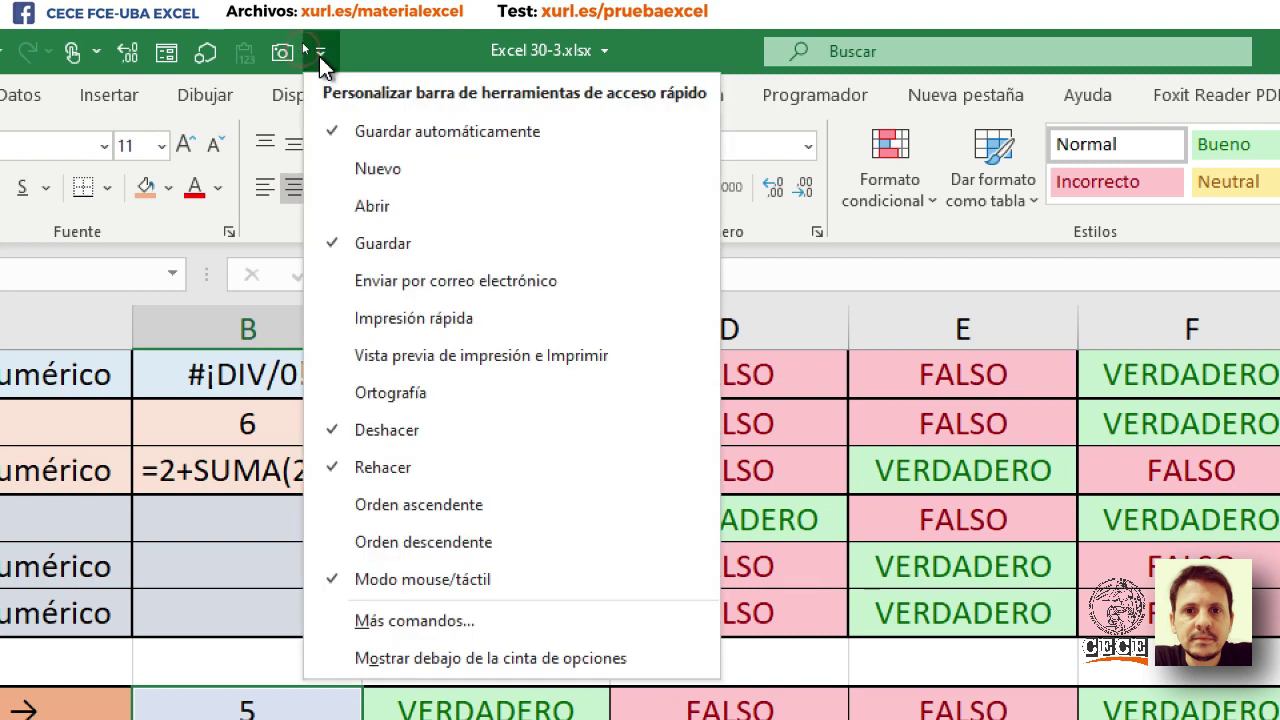
left_click(375, 620)
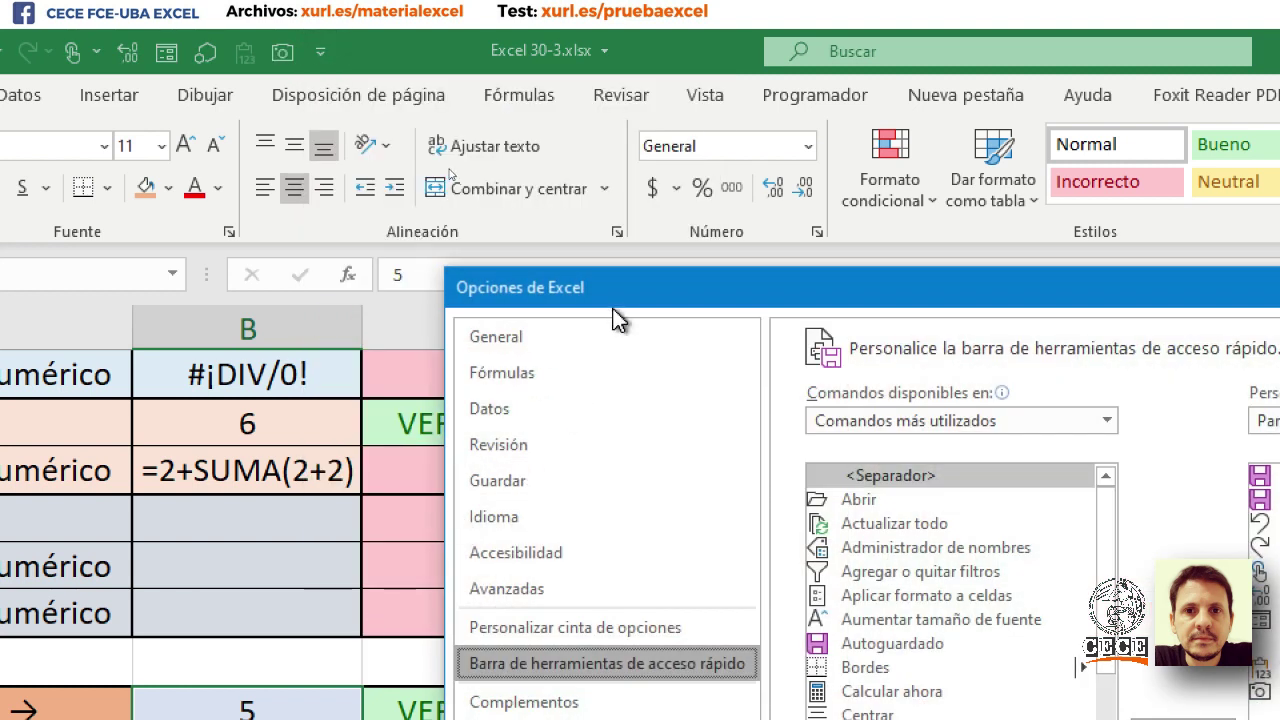
left_click_drag(507, 265, 446, 230)
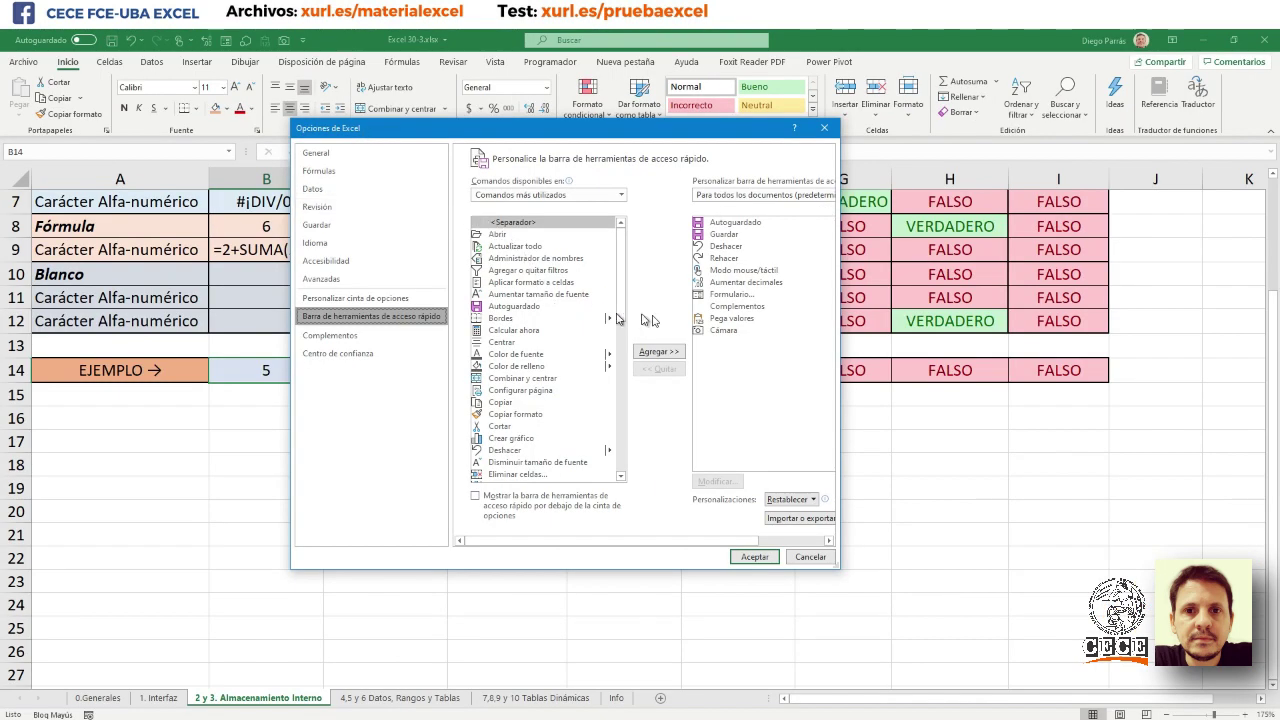
left_click(714, 333)
left_click(672, 366)
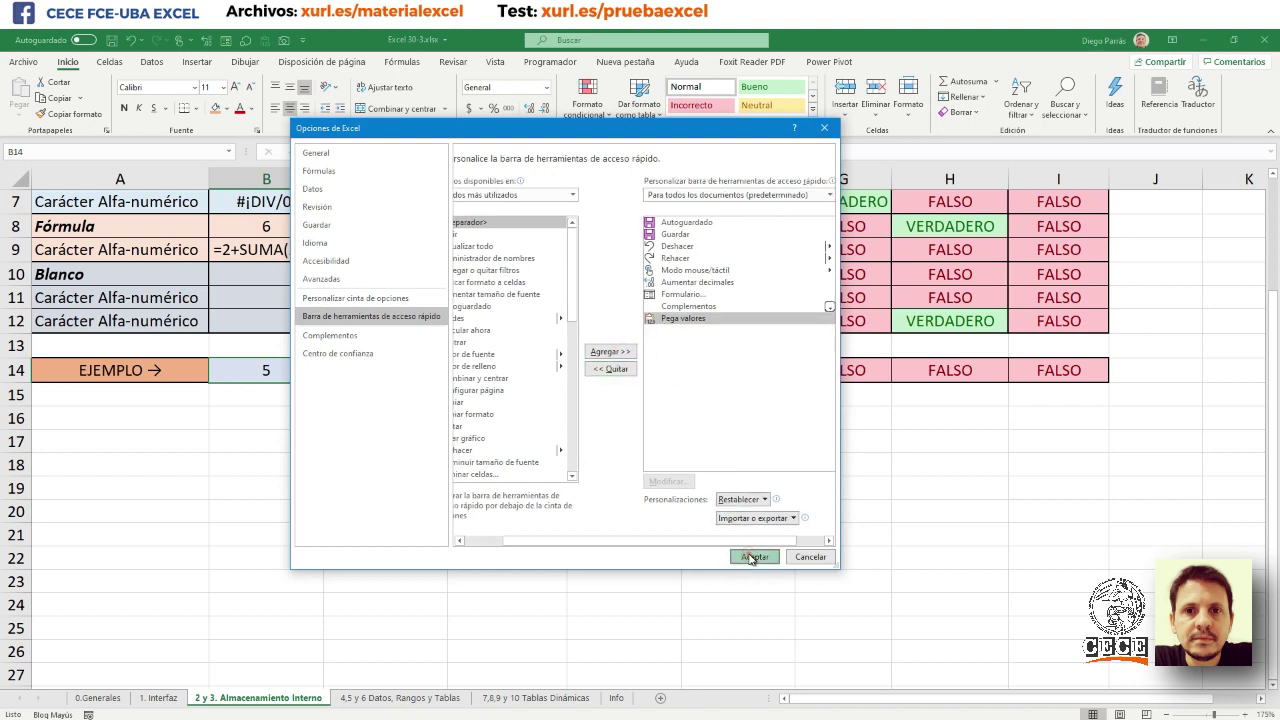
left_click(754, 557)
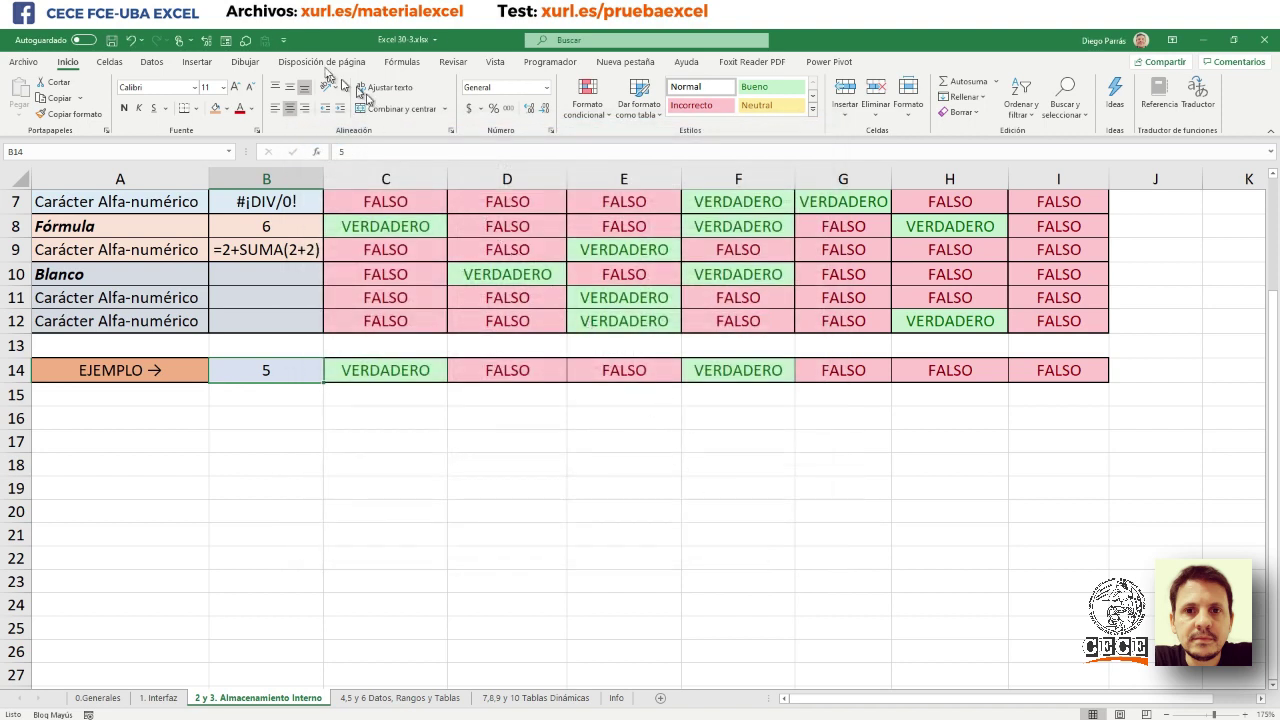
- Open the quick access toolbar settings and set the command list to Todos los comandos
left_click(285, 42)
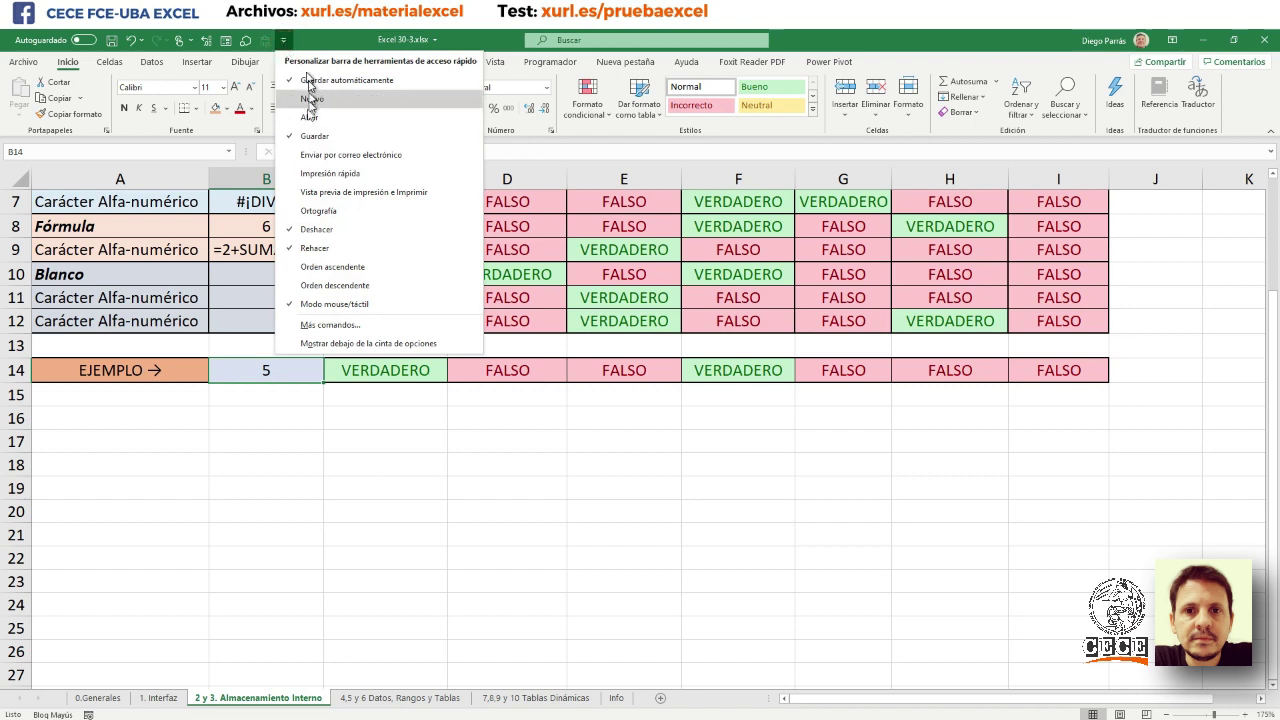
left_click(305, 326)
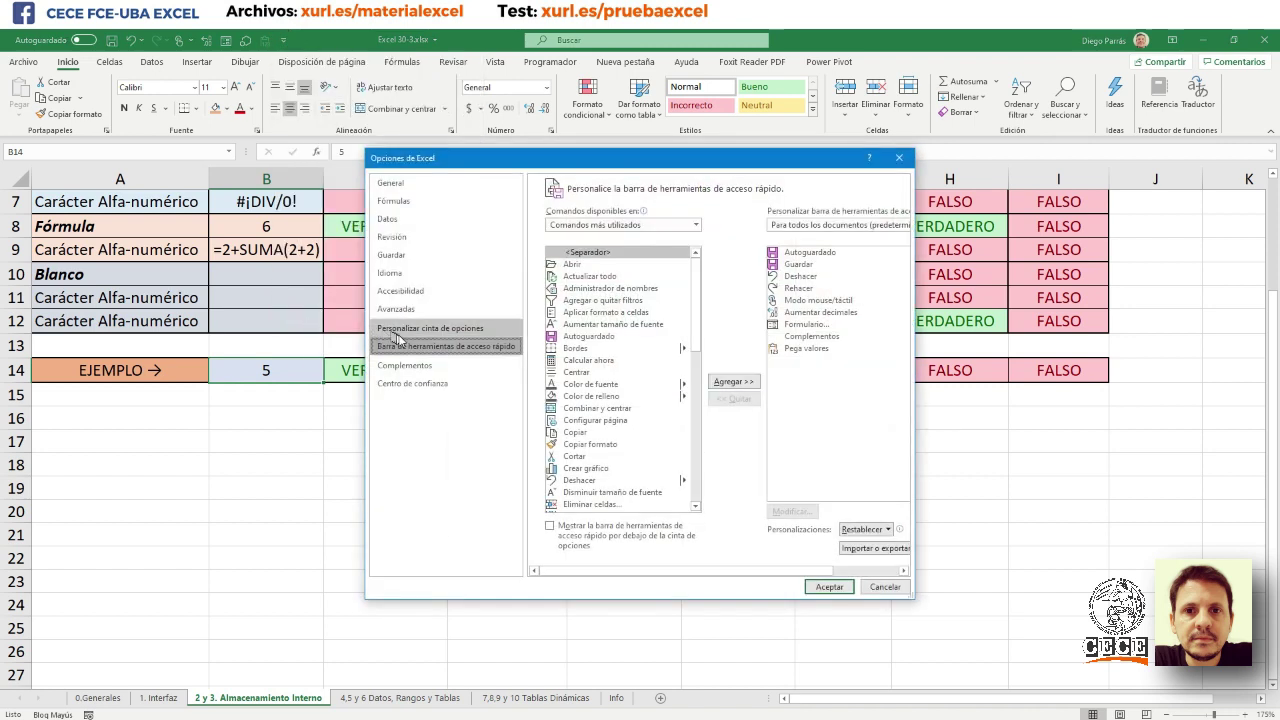
mouse_move(695, 298)
left_mouse_down()
mouse_move(678, 454)
mouse_move(702, 300)
left_mouse_up()
left_click(695, 224)
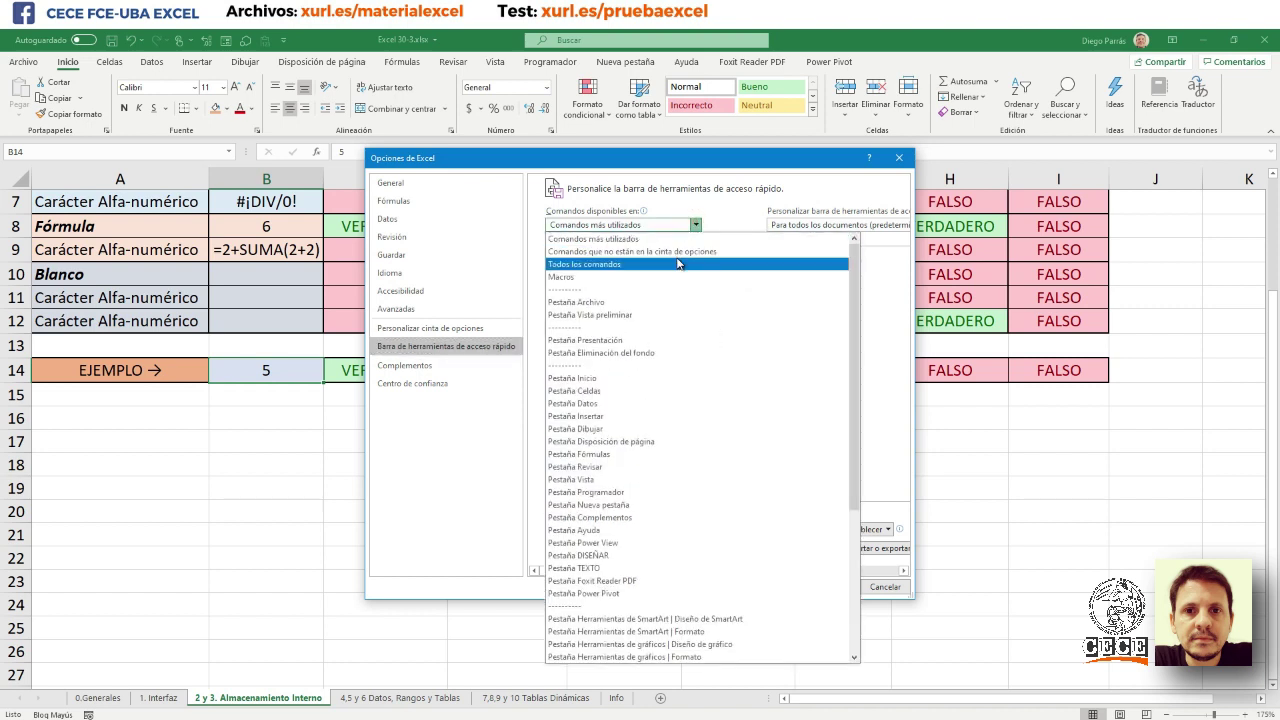
left_click(677, 263)
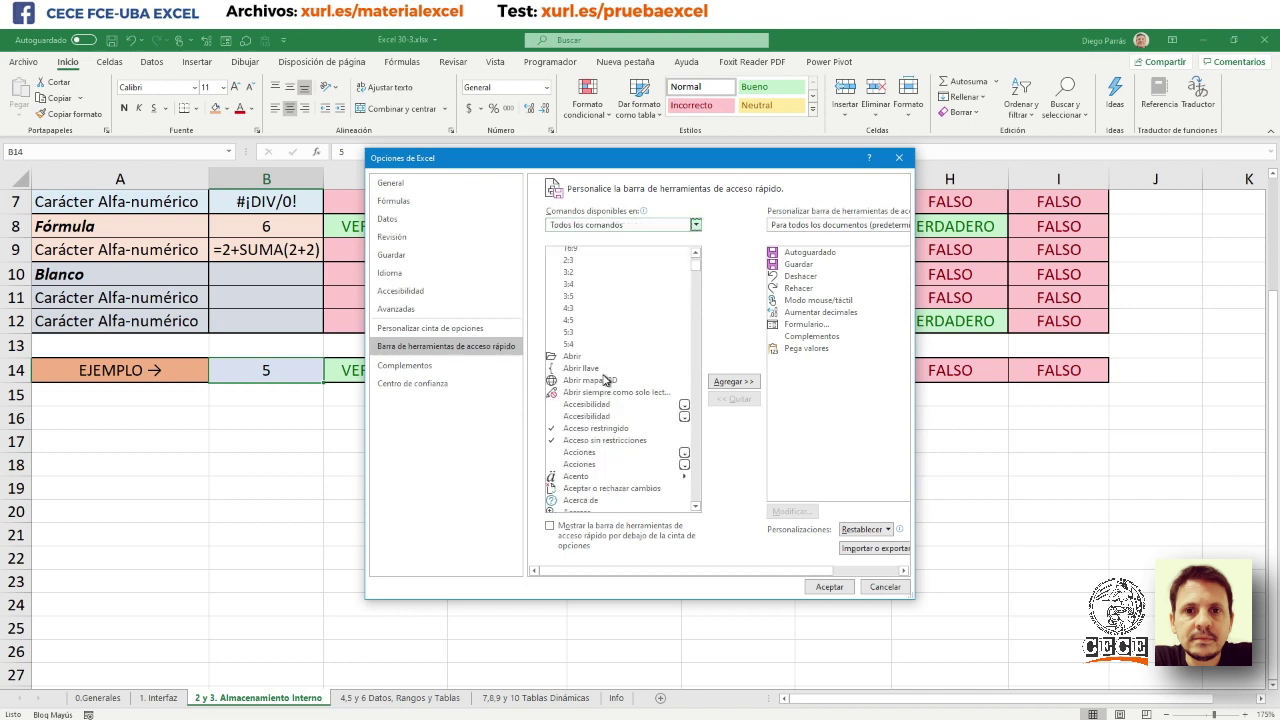
scroll(603, 381, "down", 1)
left_click(695, 224)
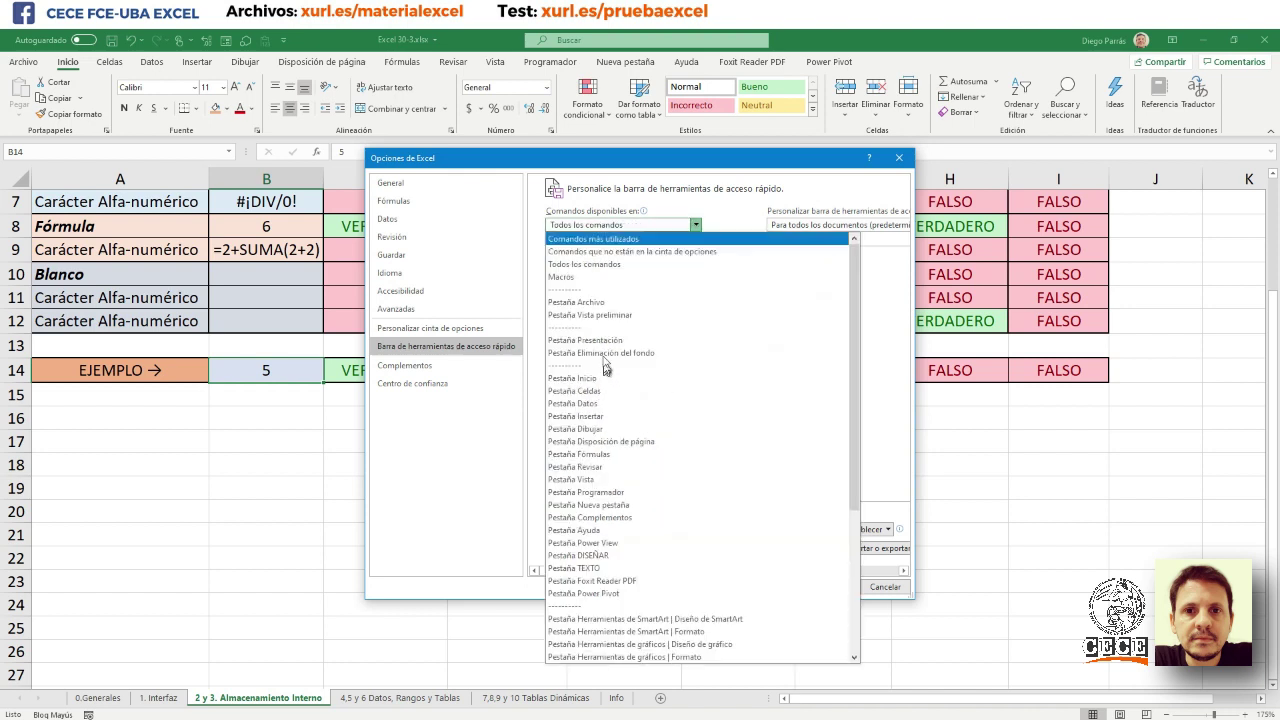
left_click(675, 238)
left_click(695, 224)
left_click(677, 258)
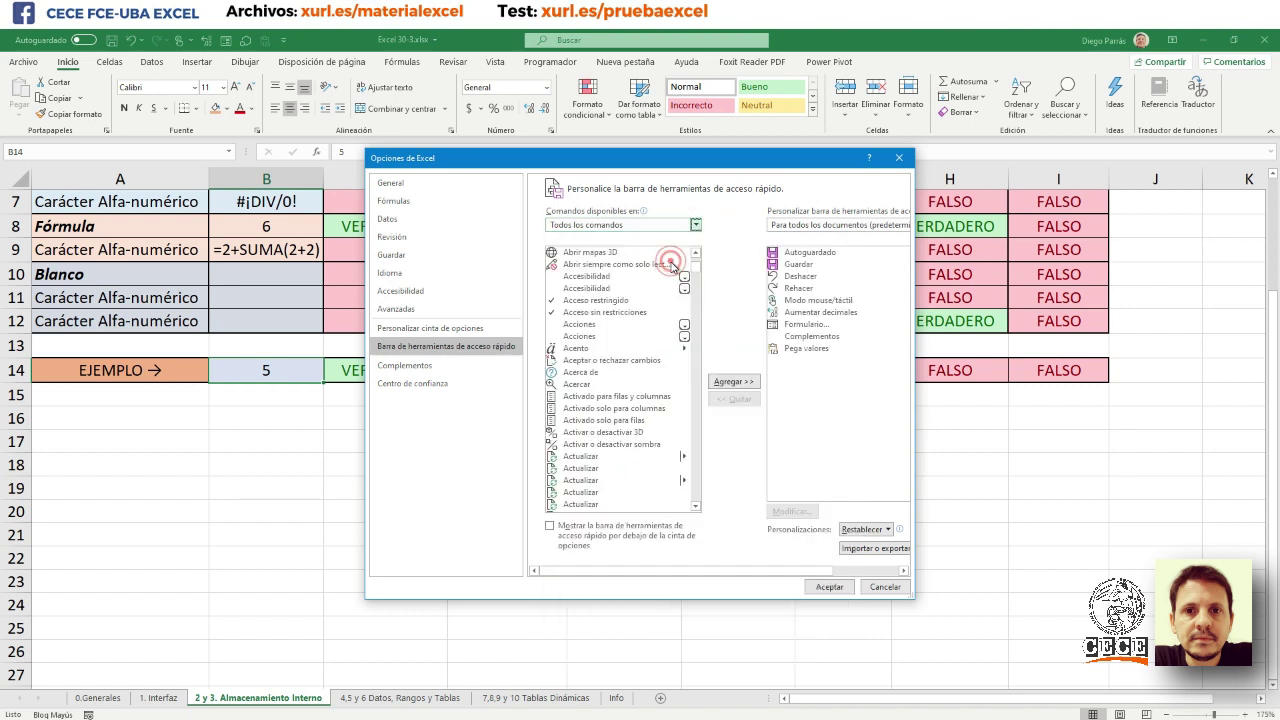
- Add Cámara from all commands to the quick access toolbar and confirm with Aceptar
left_click(600, 290)
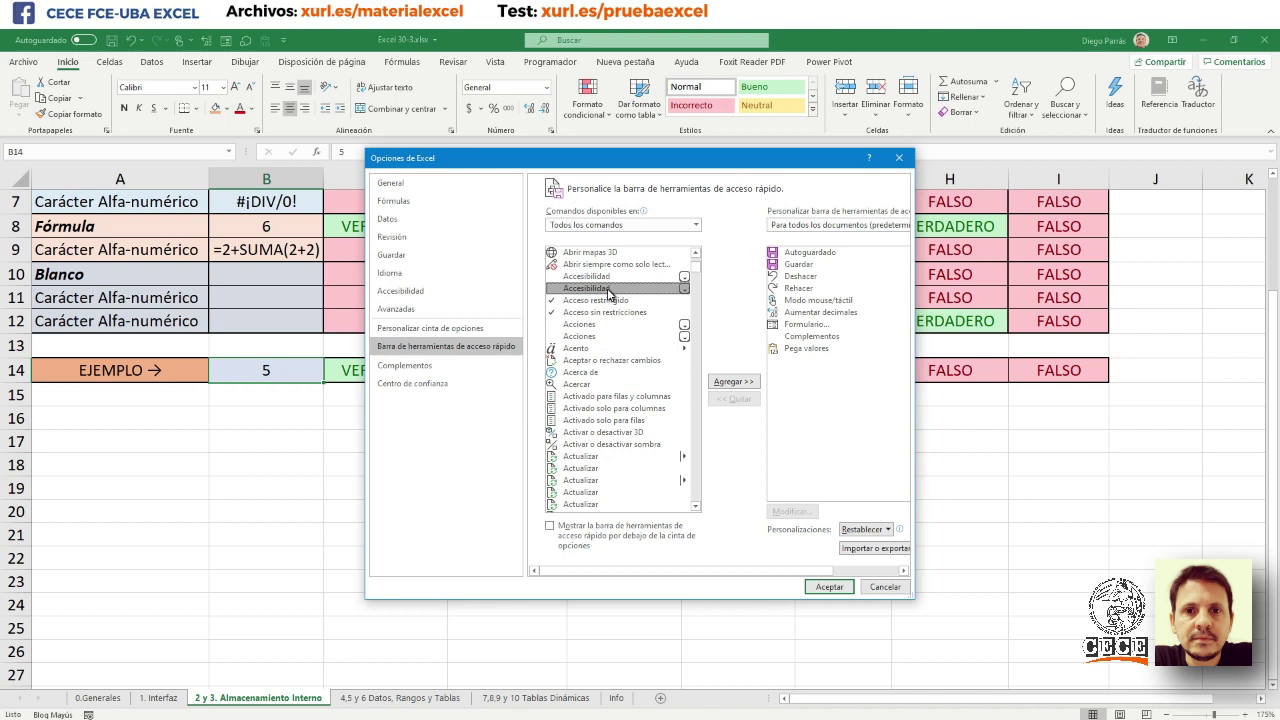
scroll(607, 300, "down", 5)
scroll(598, 345, "down", 5)
scroll(588, 395, "down", 5)
scroll(586, 404, "down", 4)
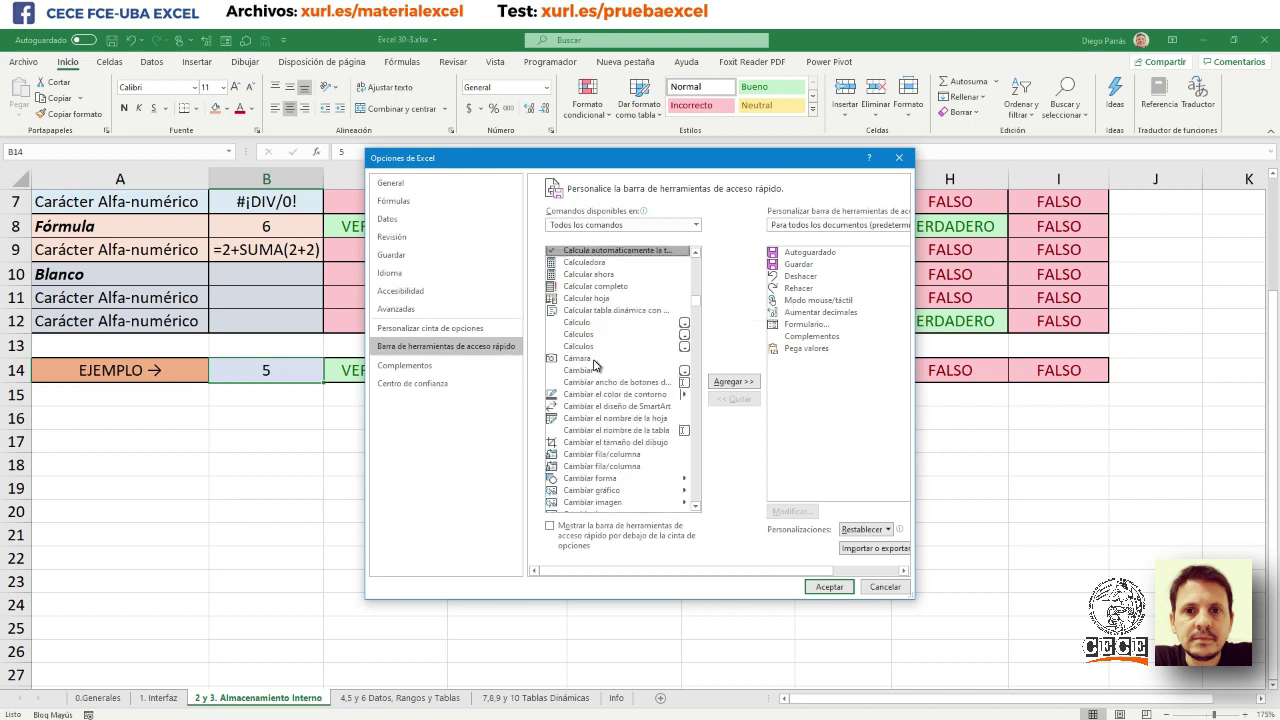
left_click(594, 360)
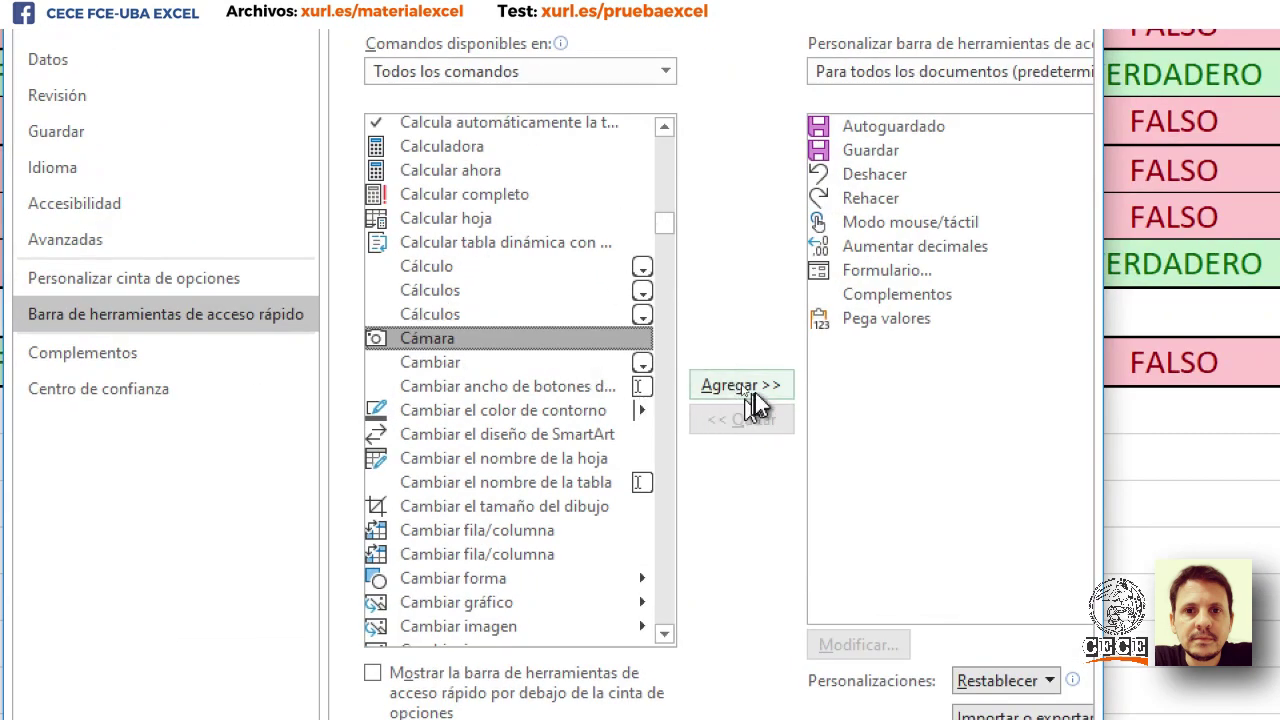
left_click(755, 392)
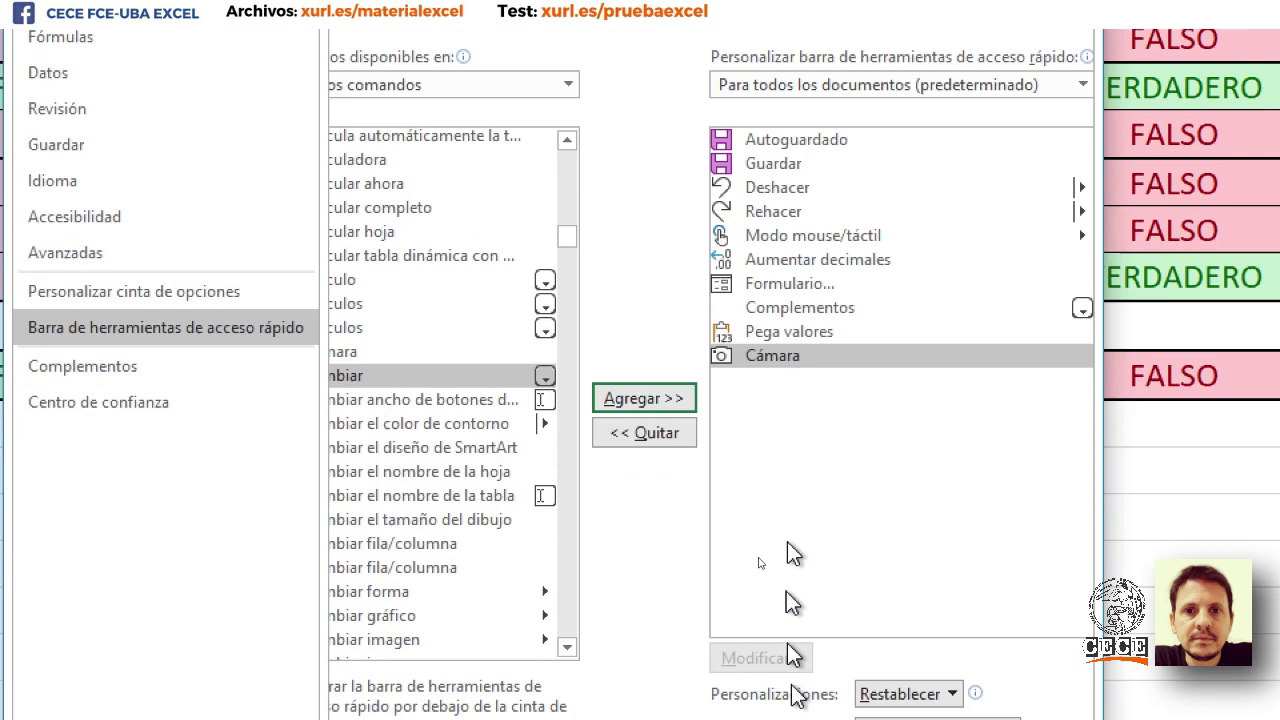
left_click(945, 645)
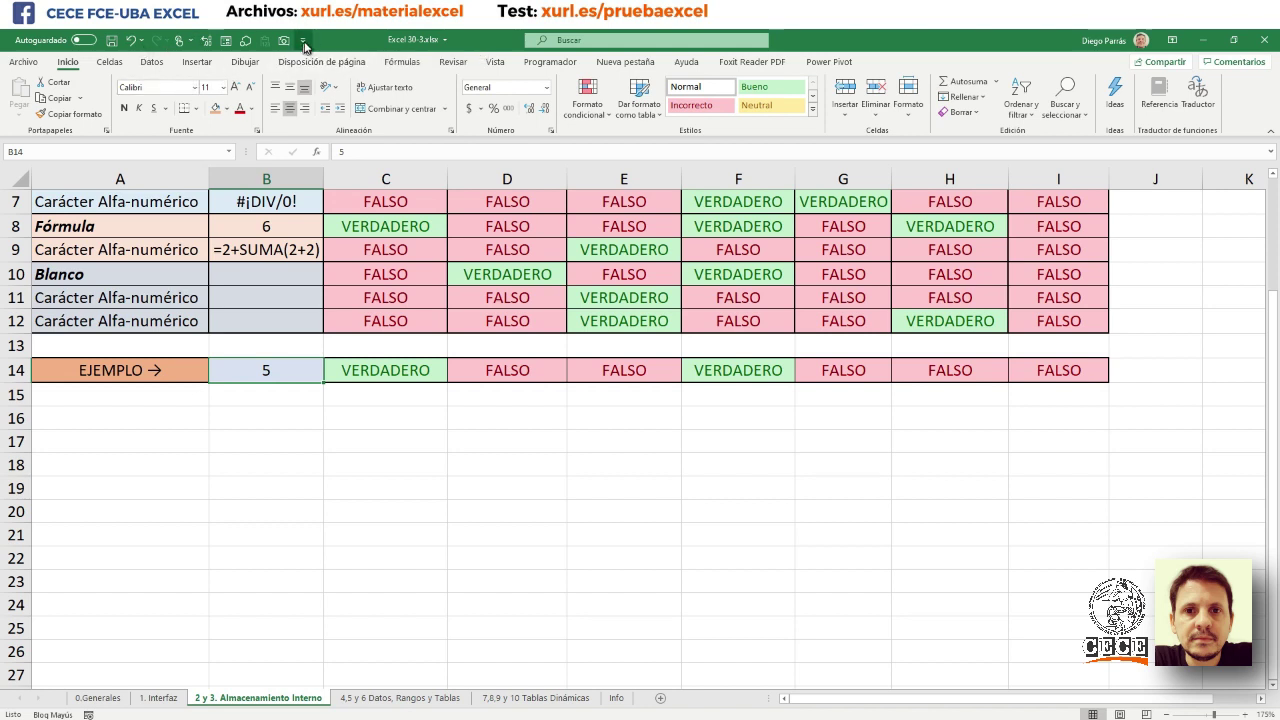
left_click(304, 42)
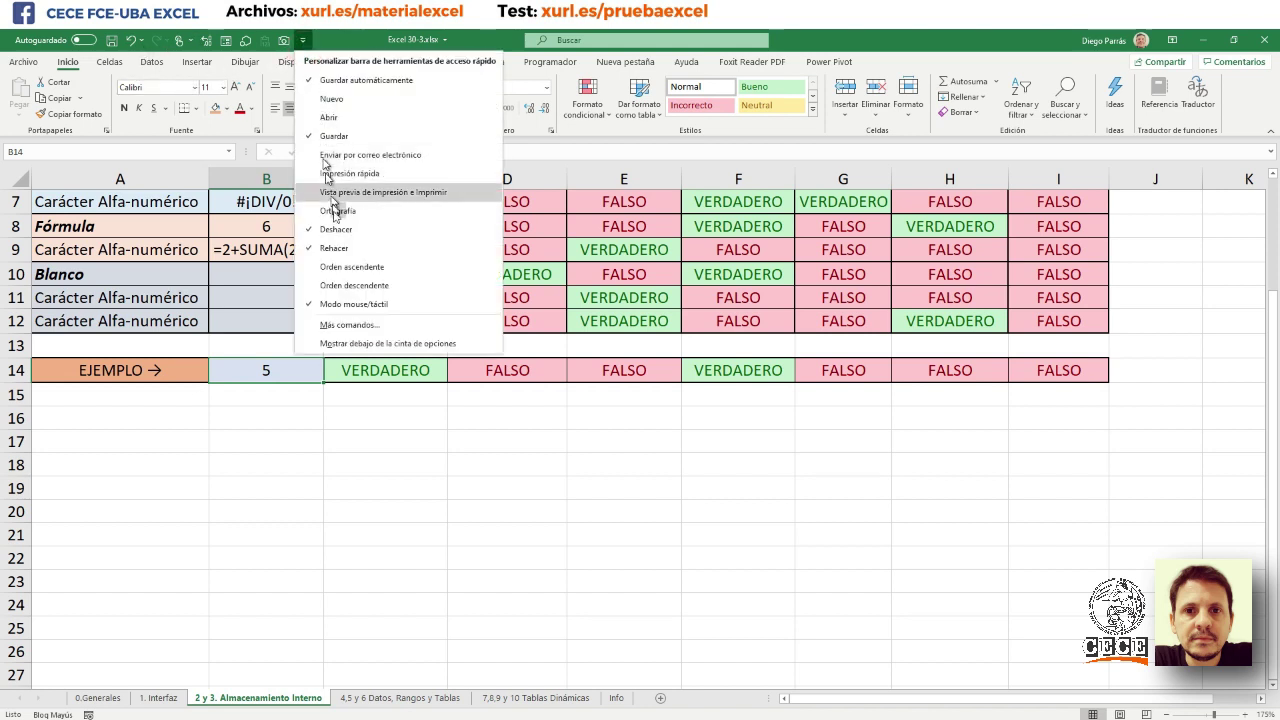
left_click(342, 334)
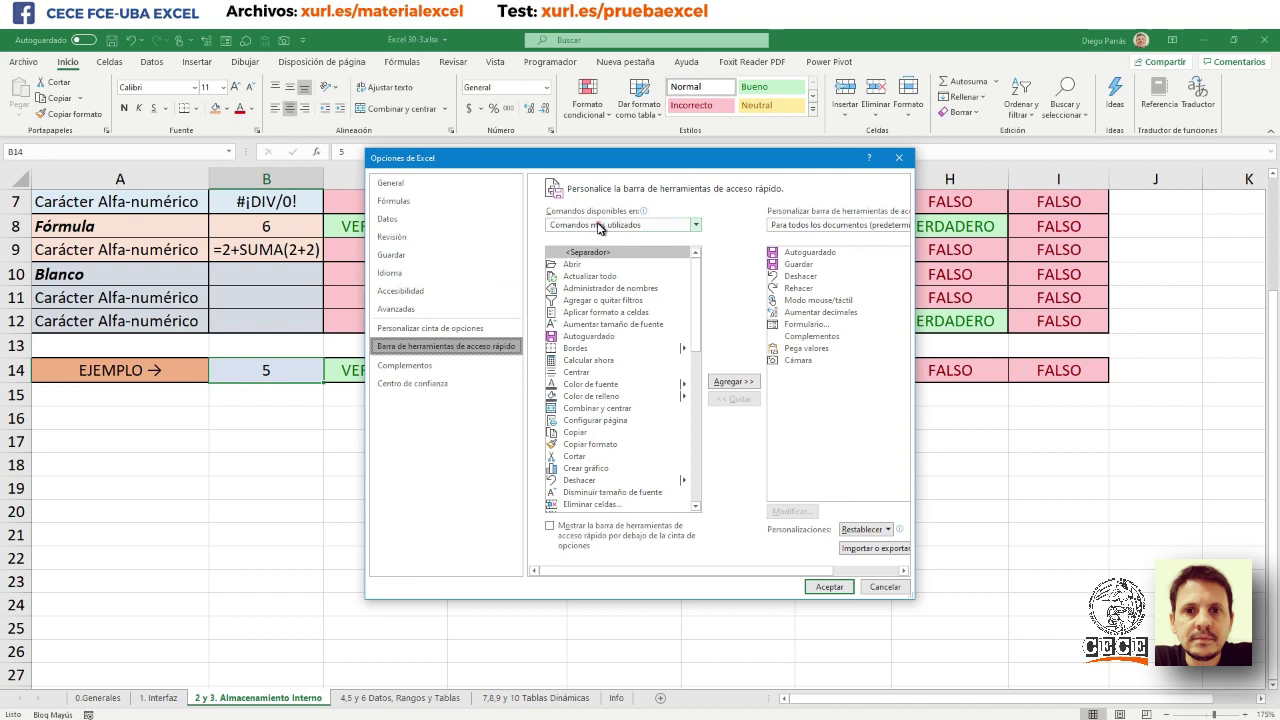
left_click(695, 225)
left_click(600, 266)
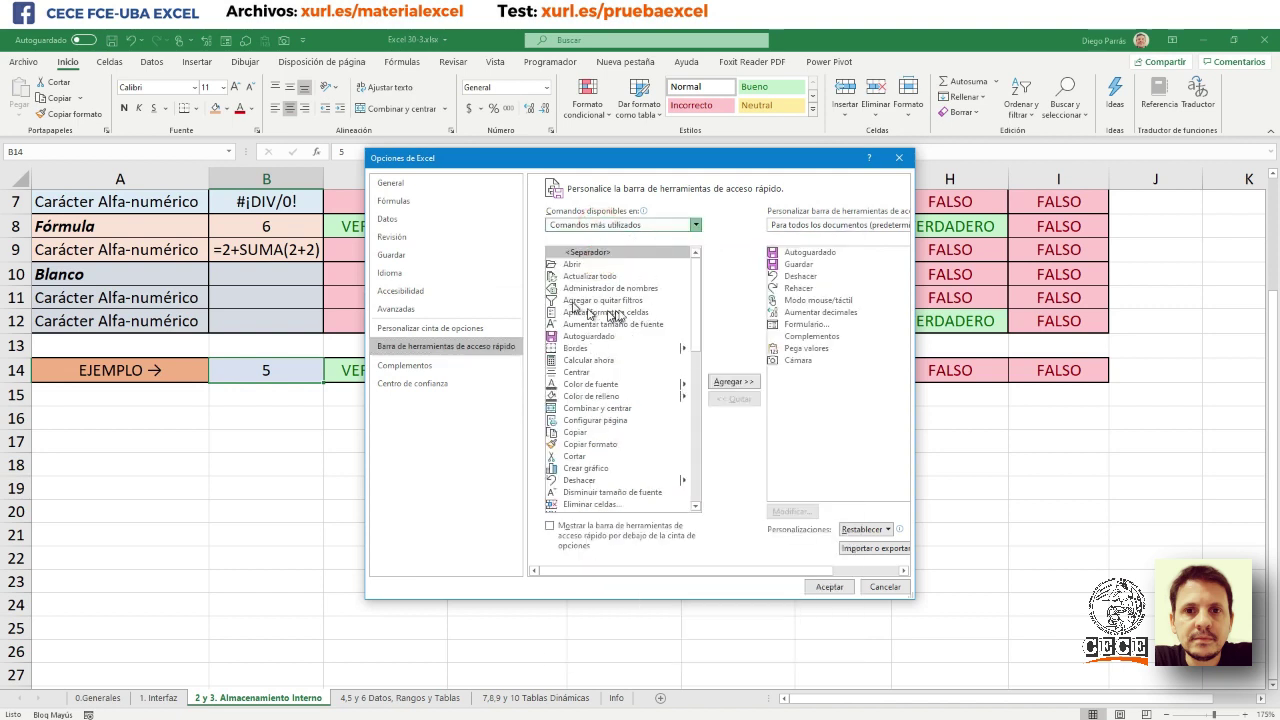
left_click(614, 289)
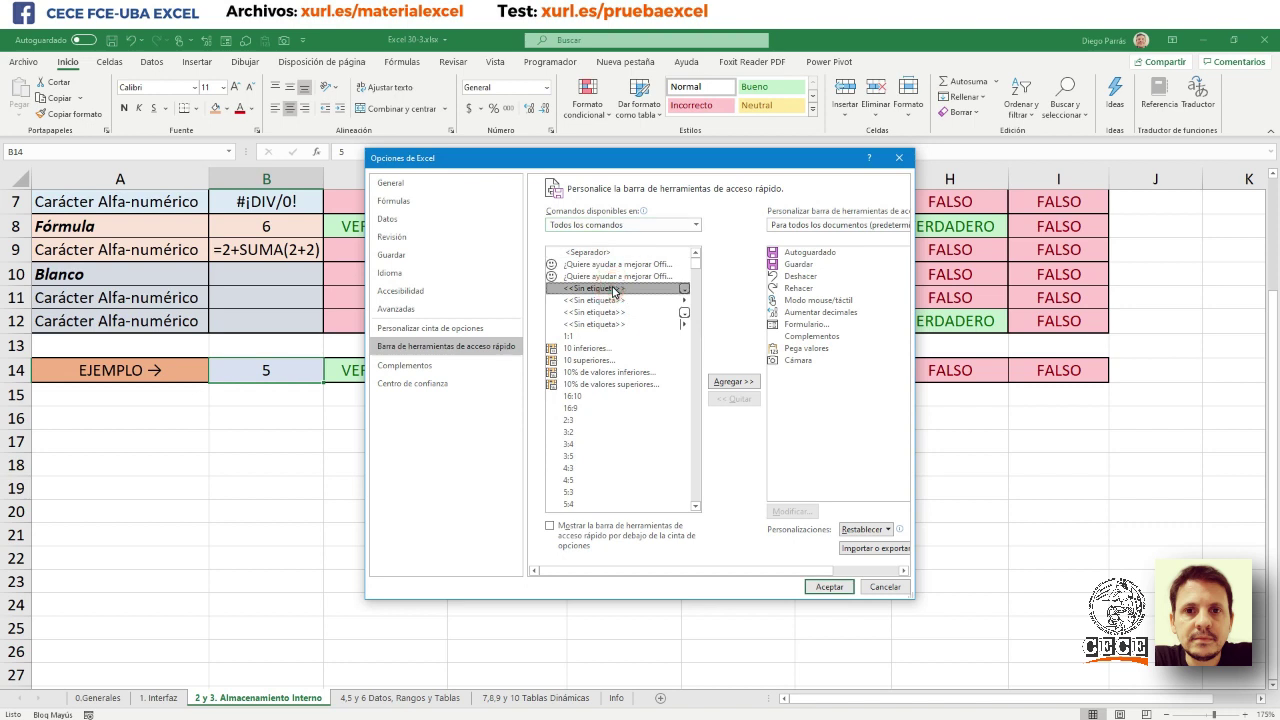
key("c")
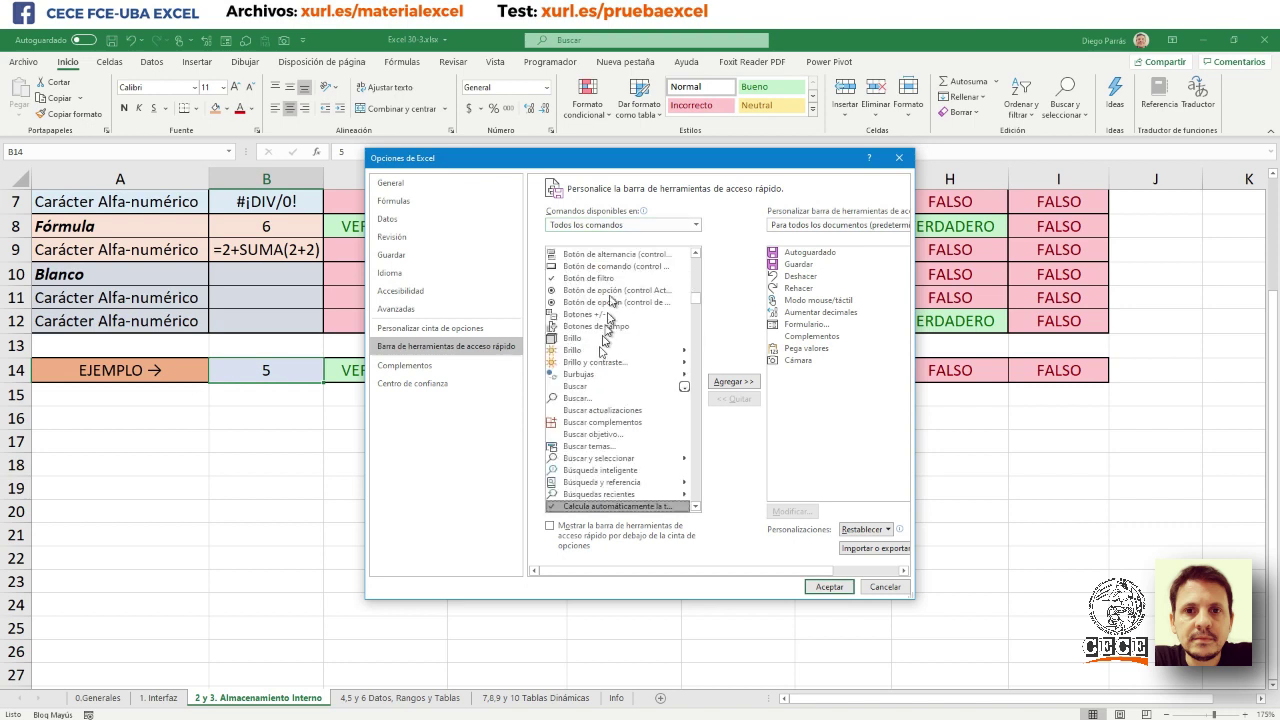
scroll(598, 370, "down", 1)
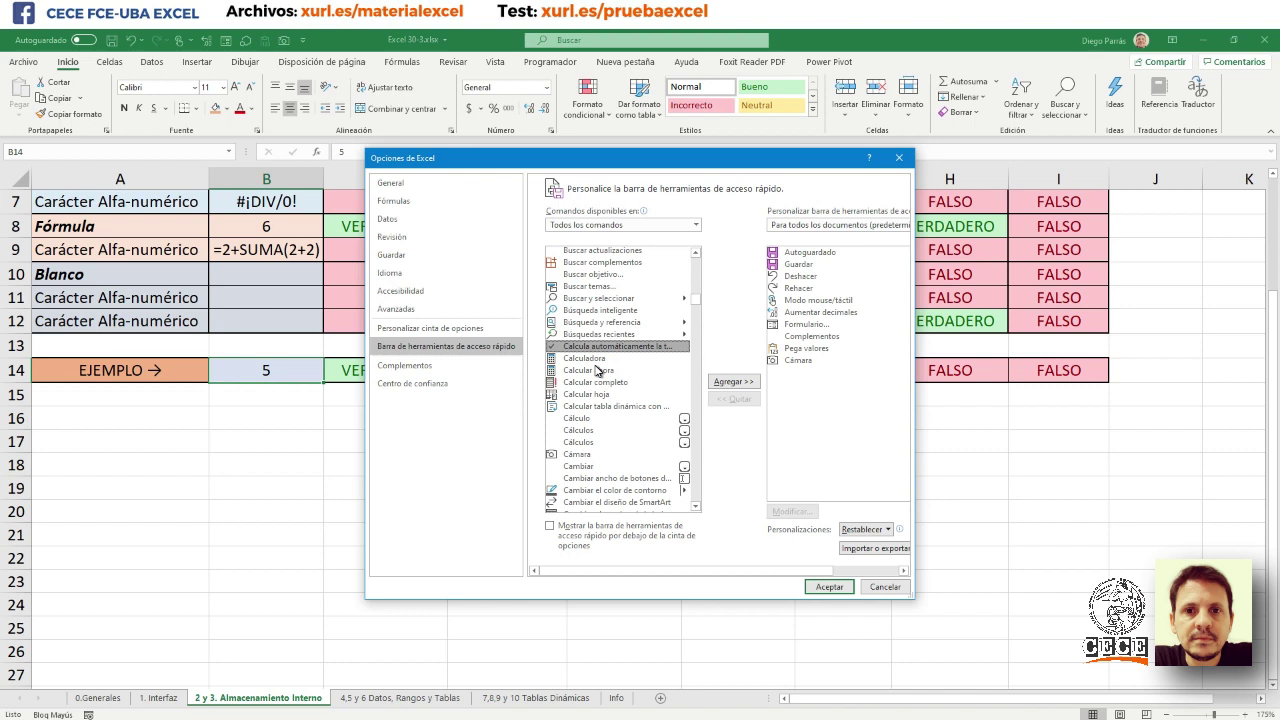
scroll(596, 376, "down", 2)
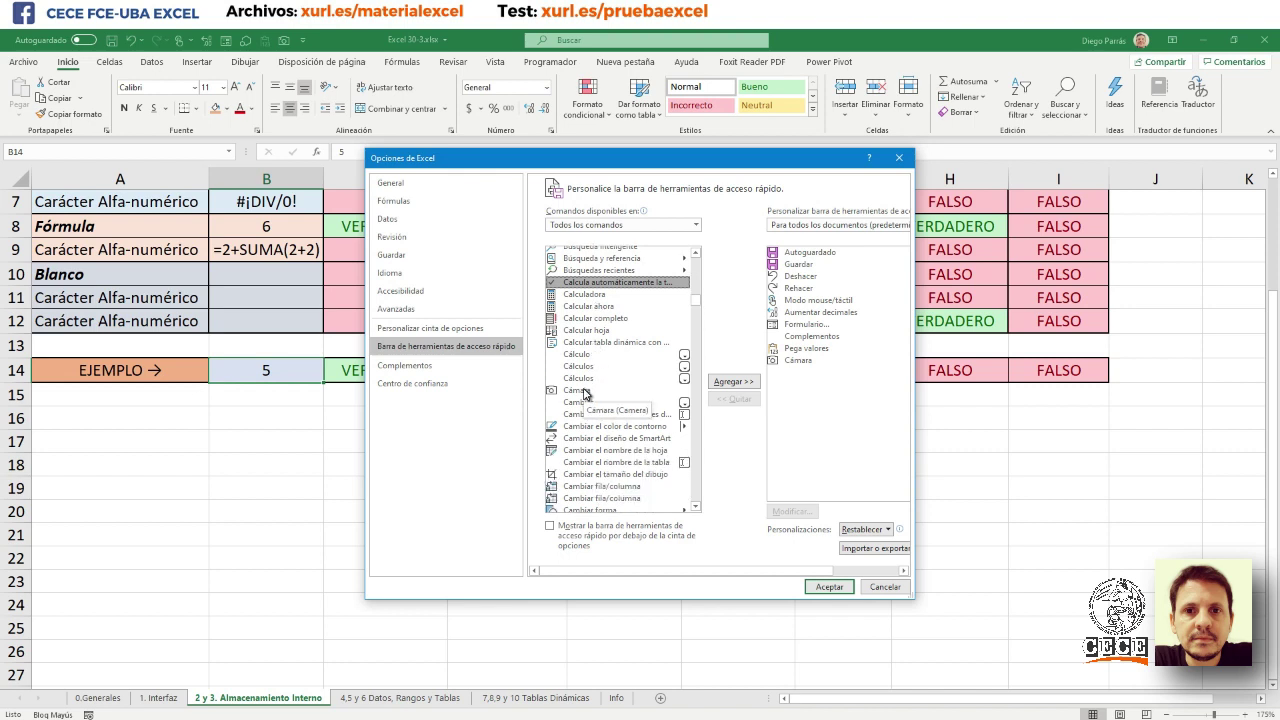
left_click(586, 392)
left_click(716, 382)
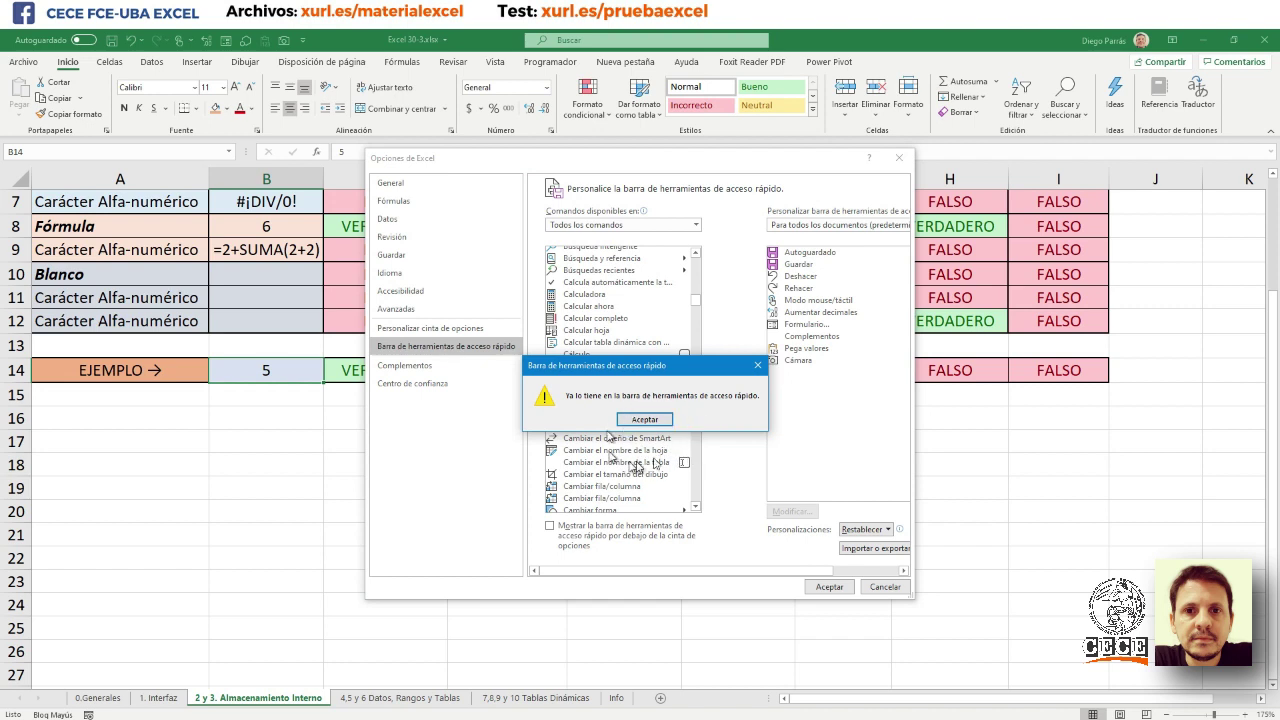
left_click(756, 366)
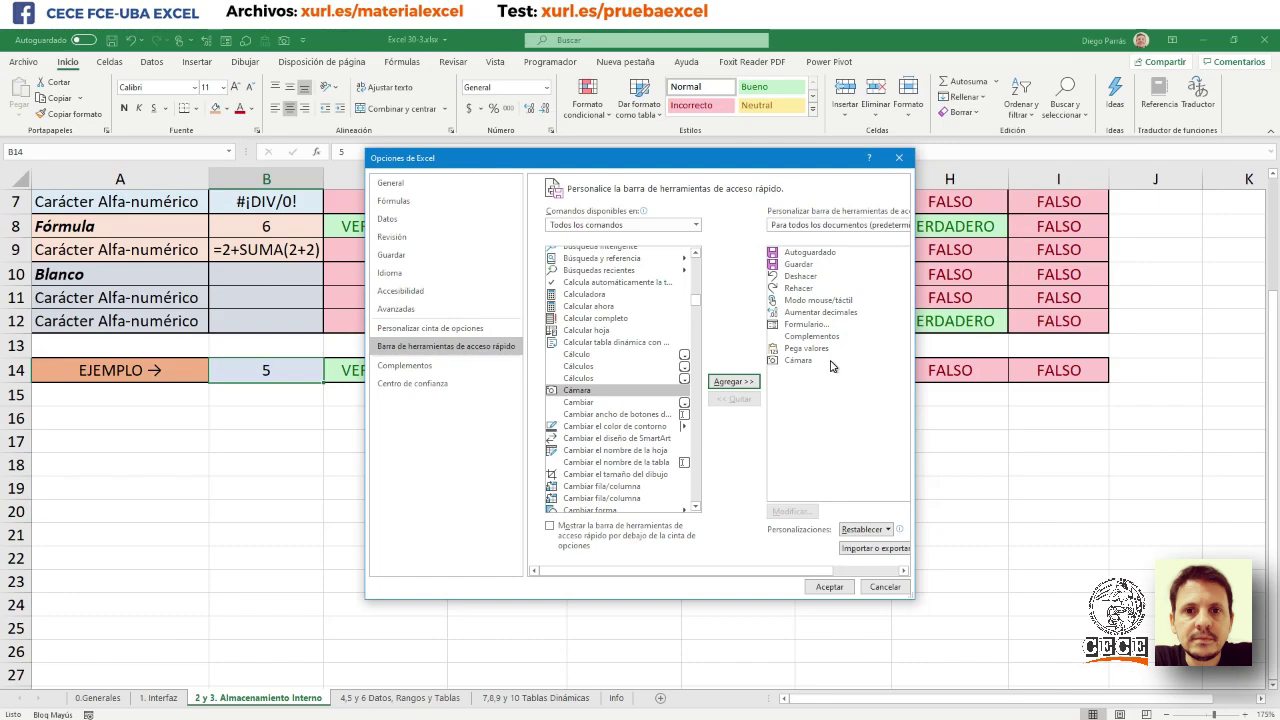
left_click(829, 587)
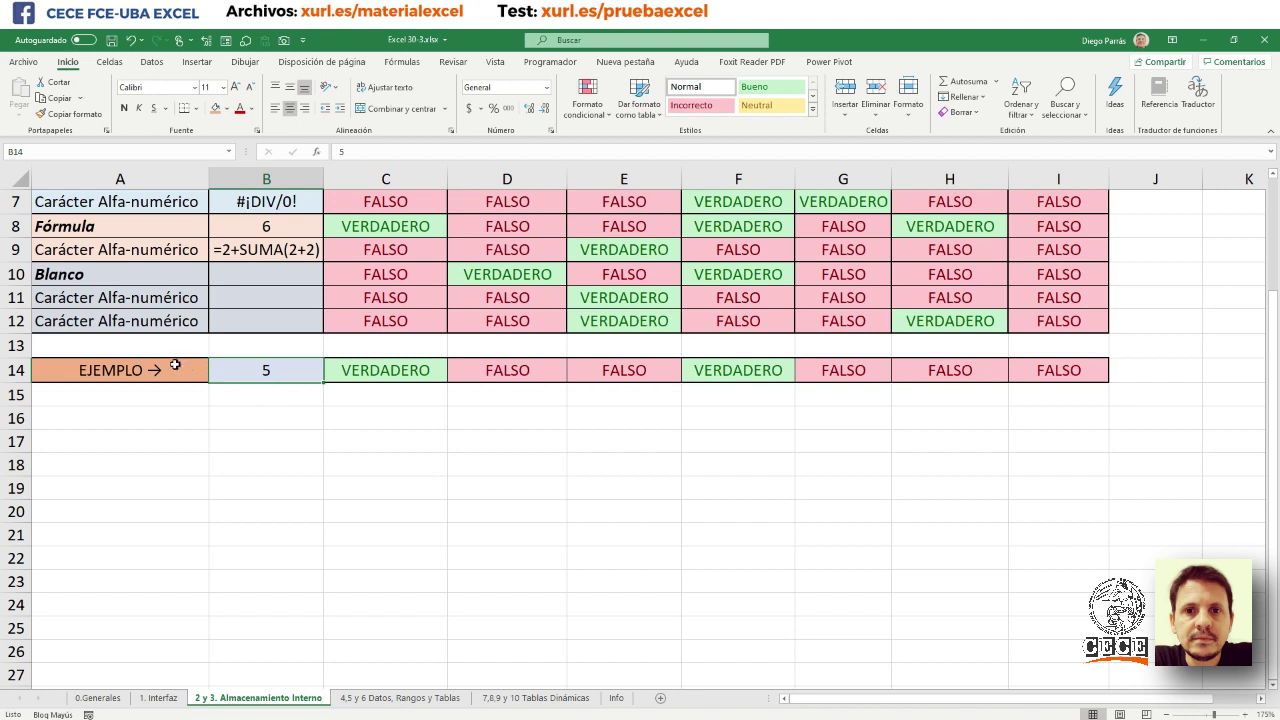
- Copy the EJEMPLO → 5 cells A14:B14 and paste them into A17:B17
left_click_drag(175, 366, 252, 368)
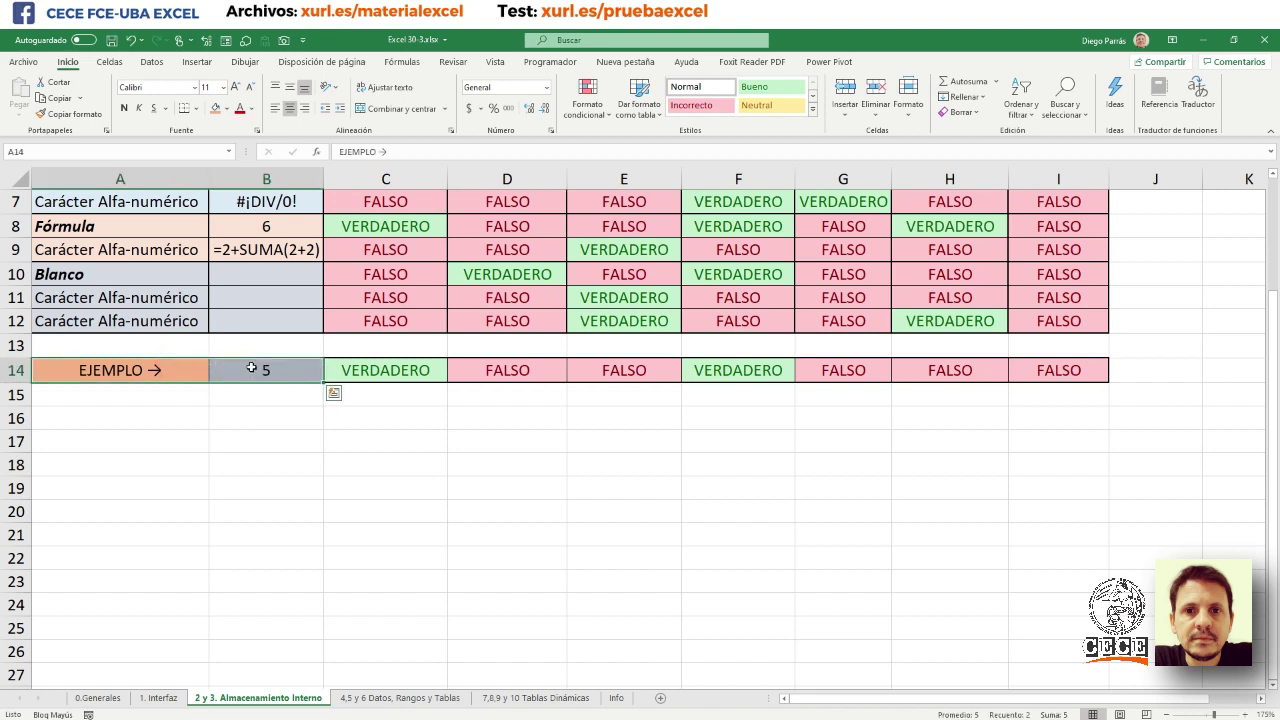
key("ctrl+c")
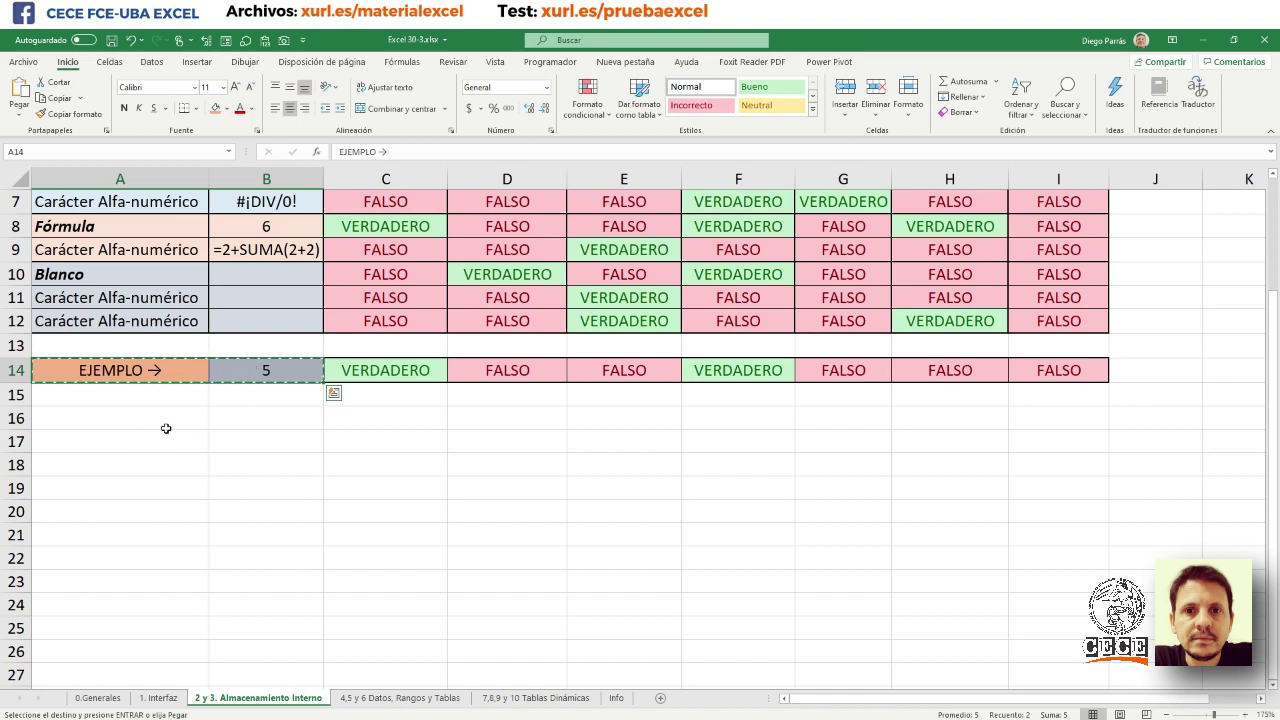
left_click(164, 432)
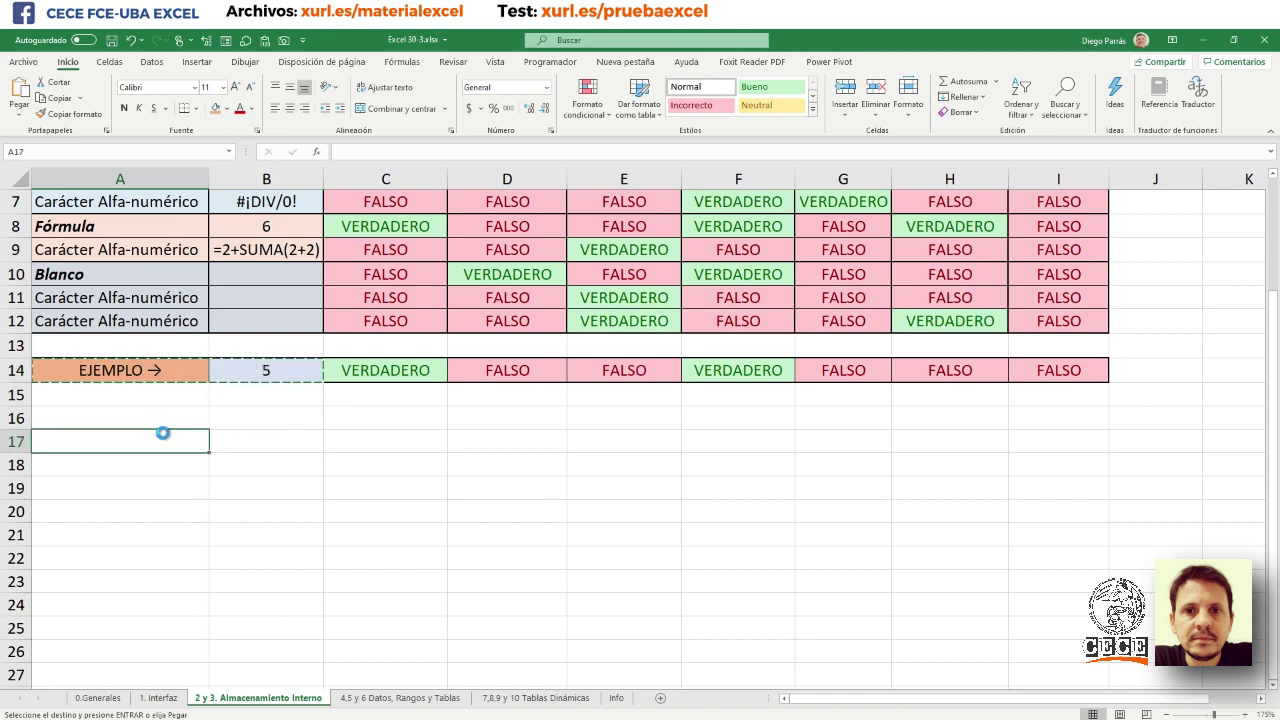
key("ctrl+v")
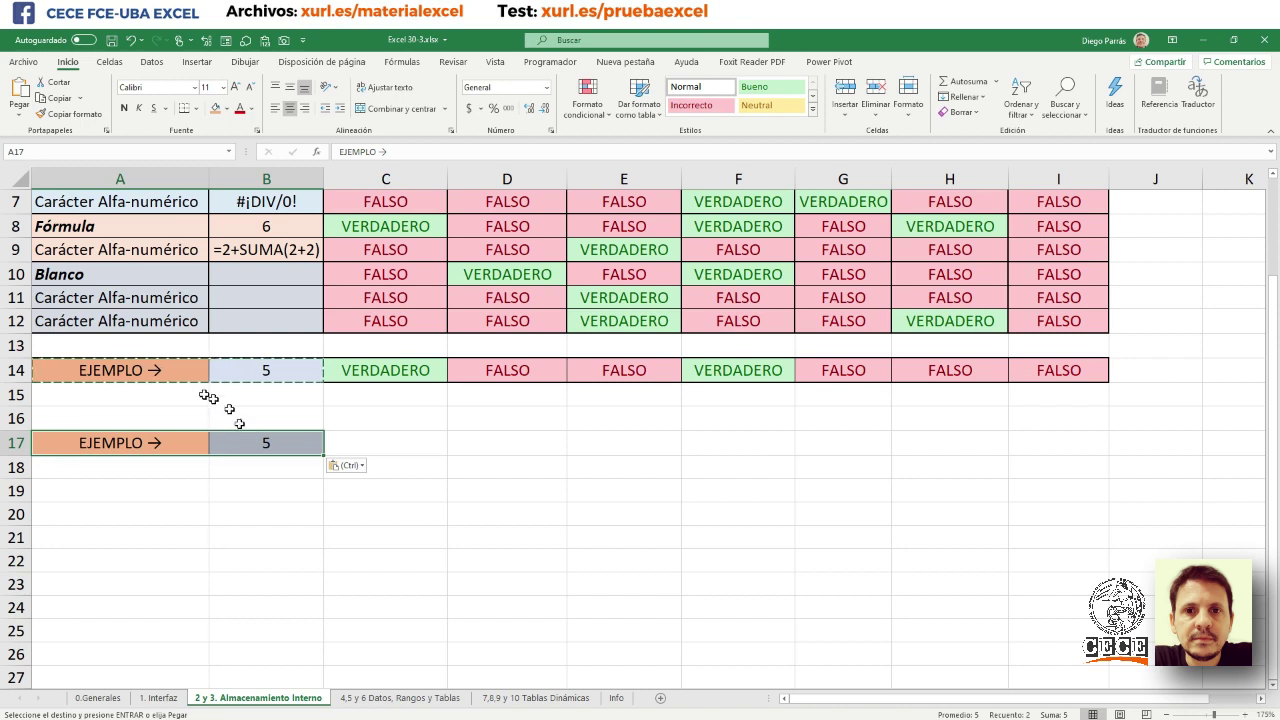
- Copy cell A14 and preview the Paste dropdown variants without pasting
right_click(175, 375)
left_click(213, 350)
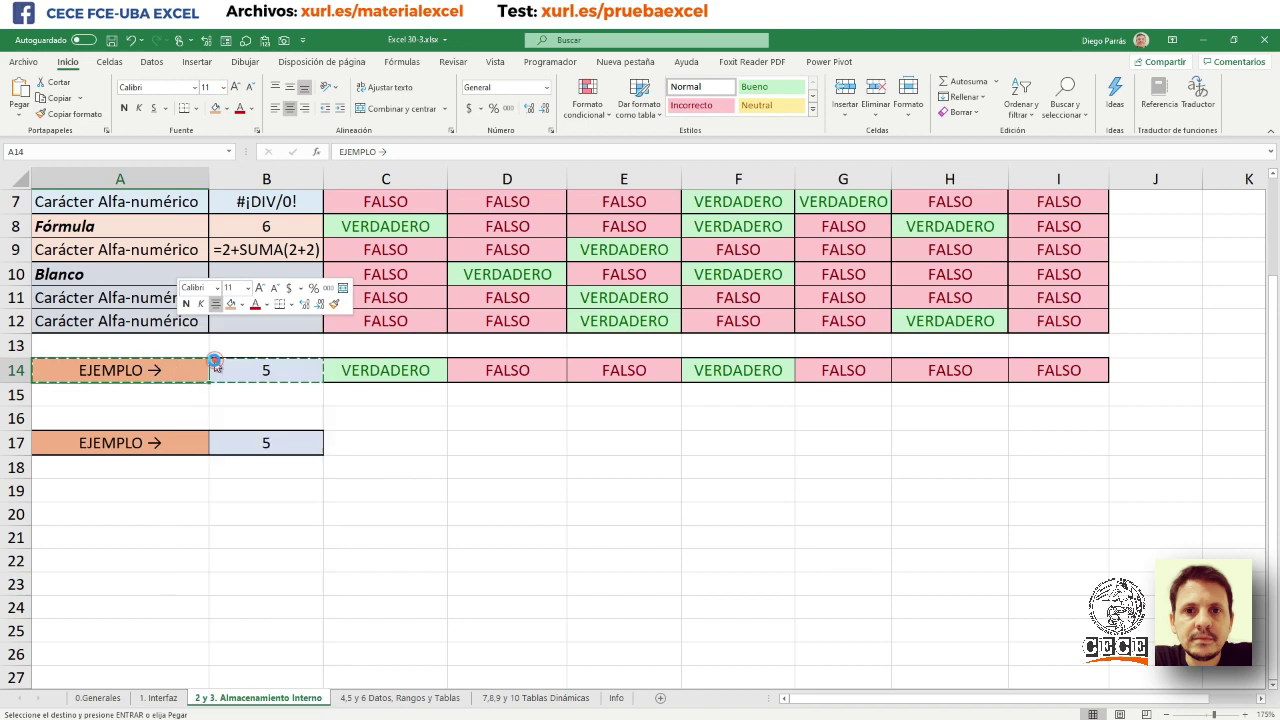
left_click(20, 112)
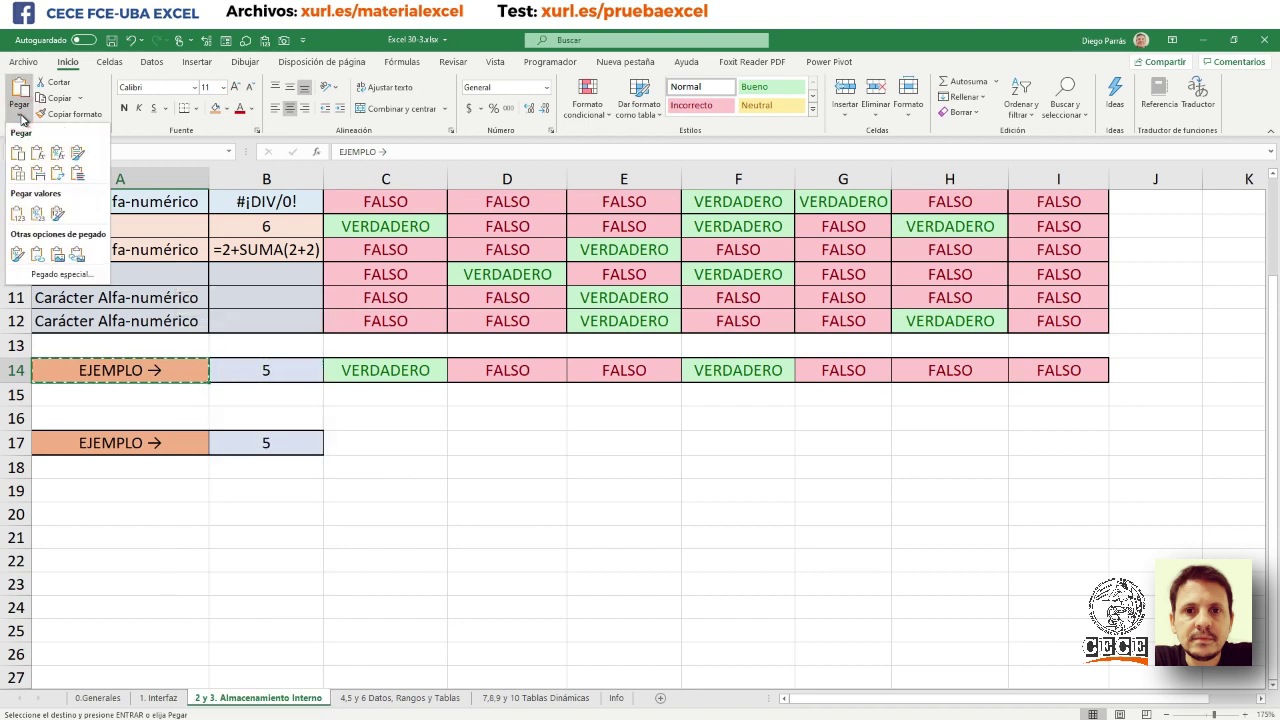
left_click(144, 437)
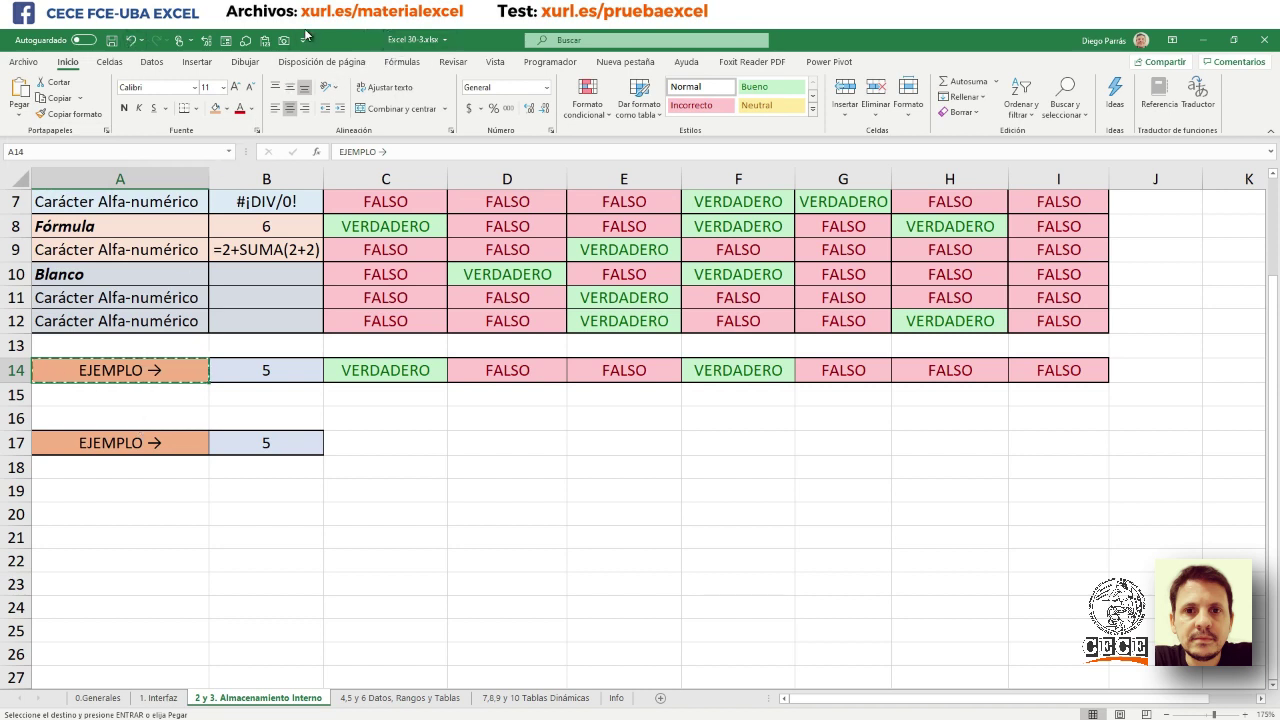
key("alt")
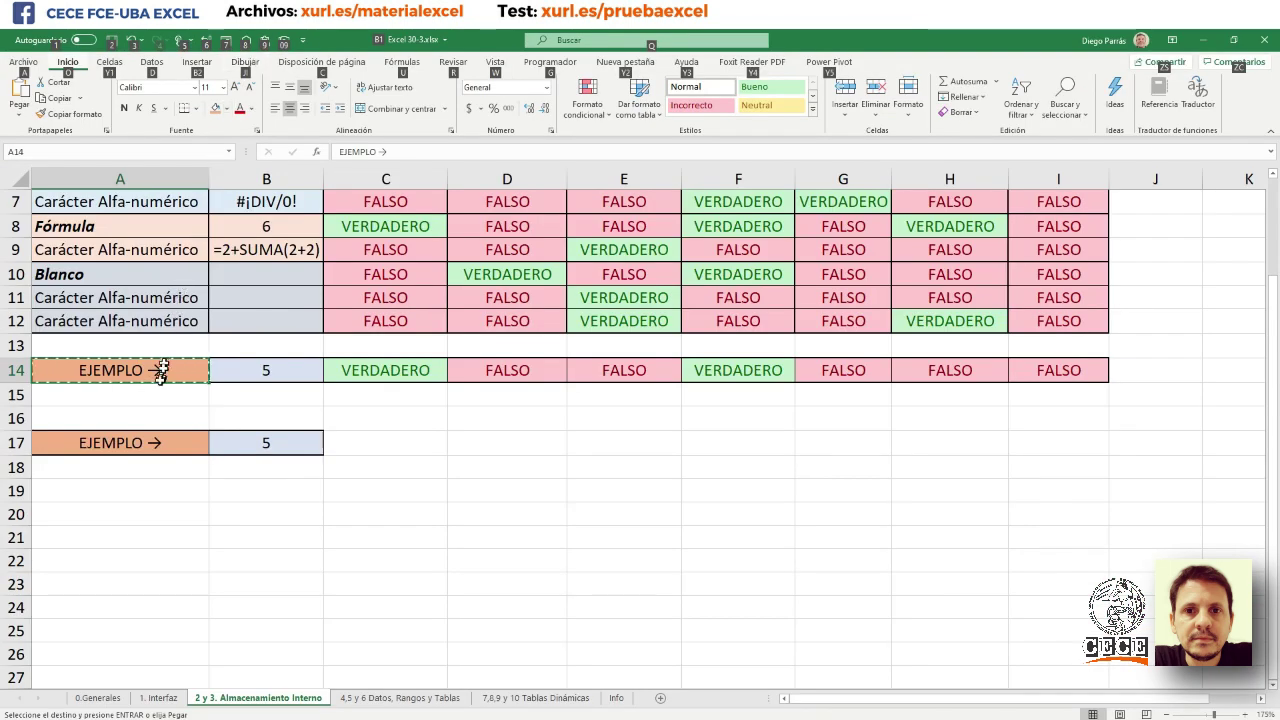
- Paste A14's EJEMPLO → text as values only into A19
left_click(108, 494)
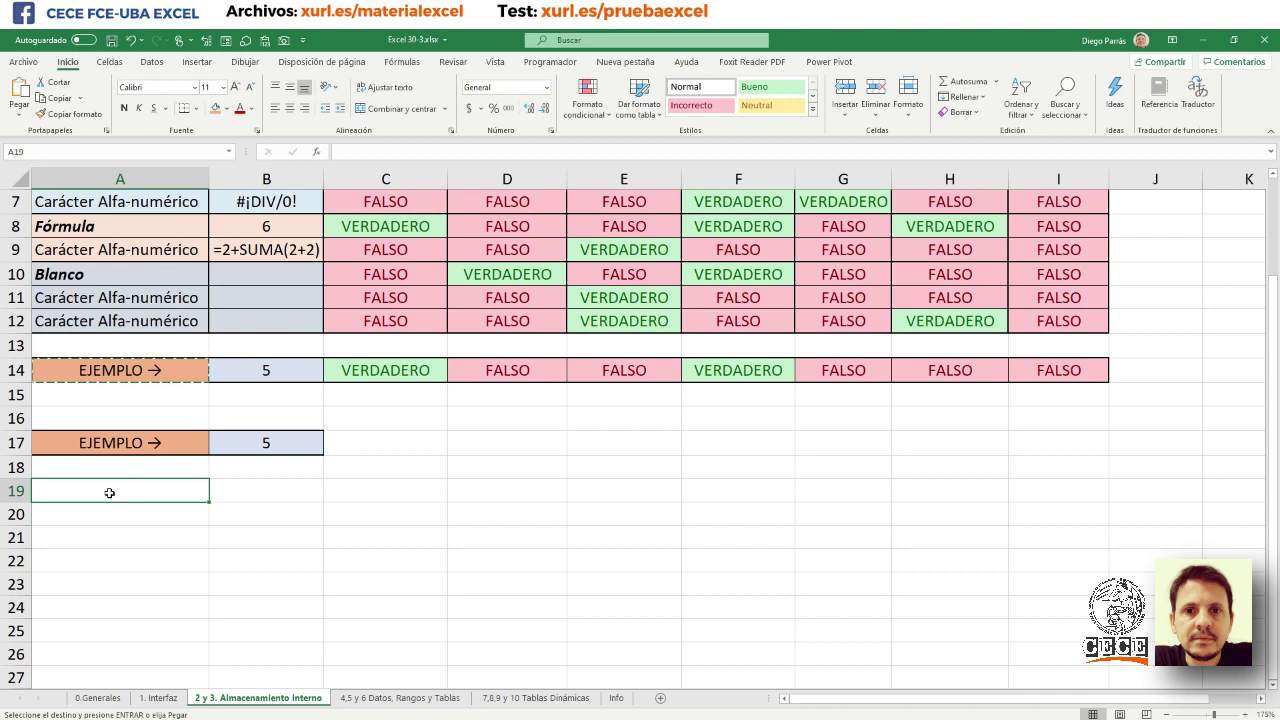
key("alt")
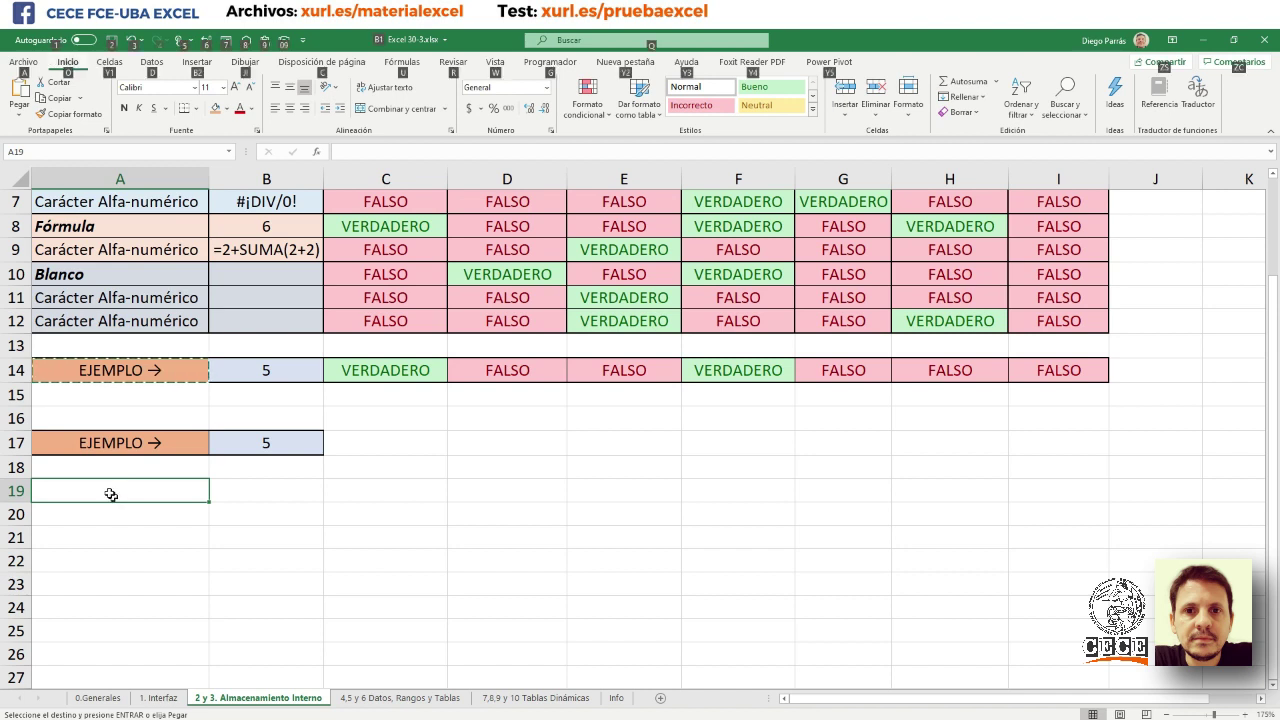
key("o")
key("v")
key("v")
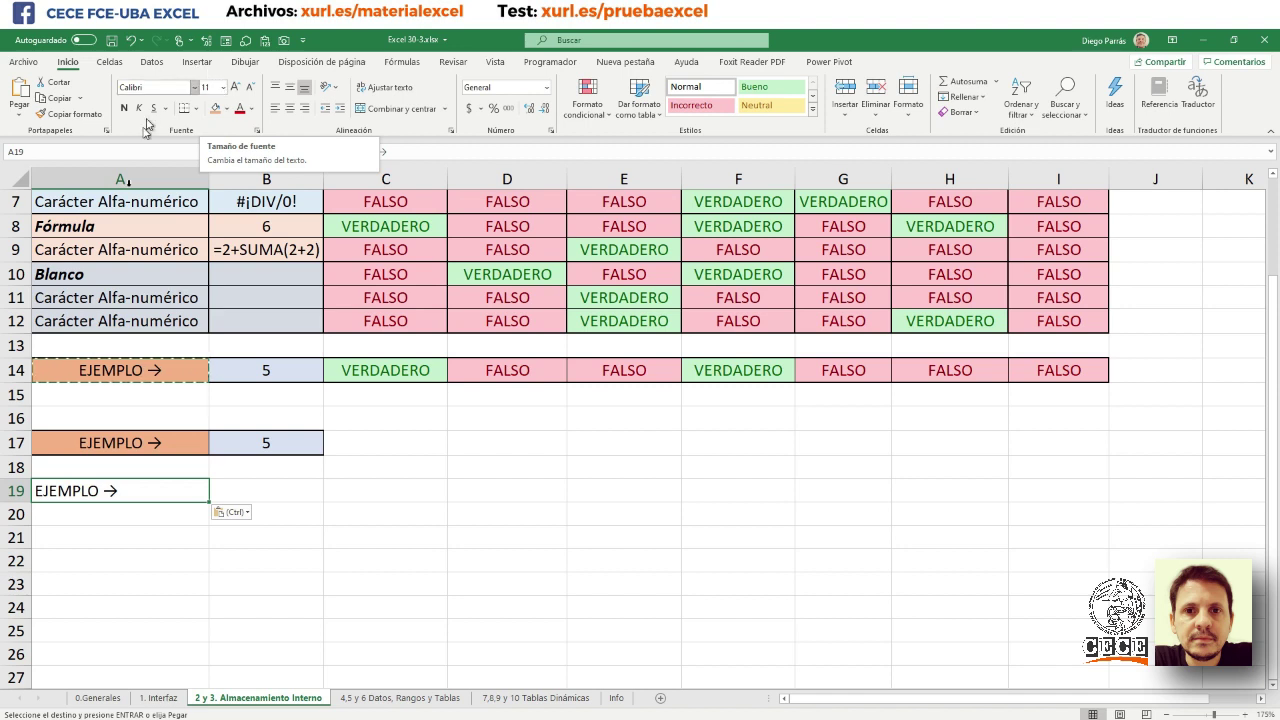
- Delete rows 16 to 19 to remove the test copies
left_click_drag(16, 418, 5, 490)
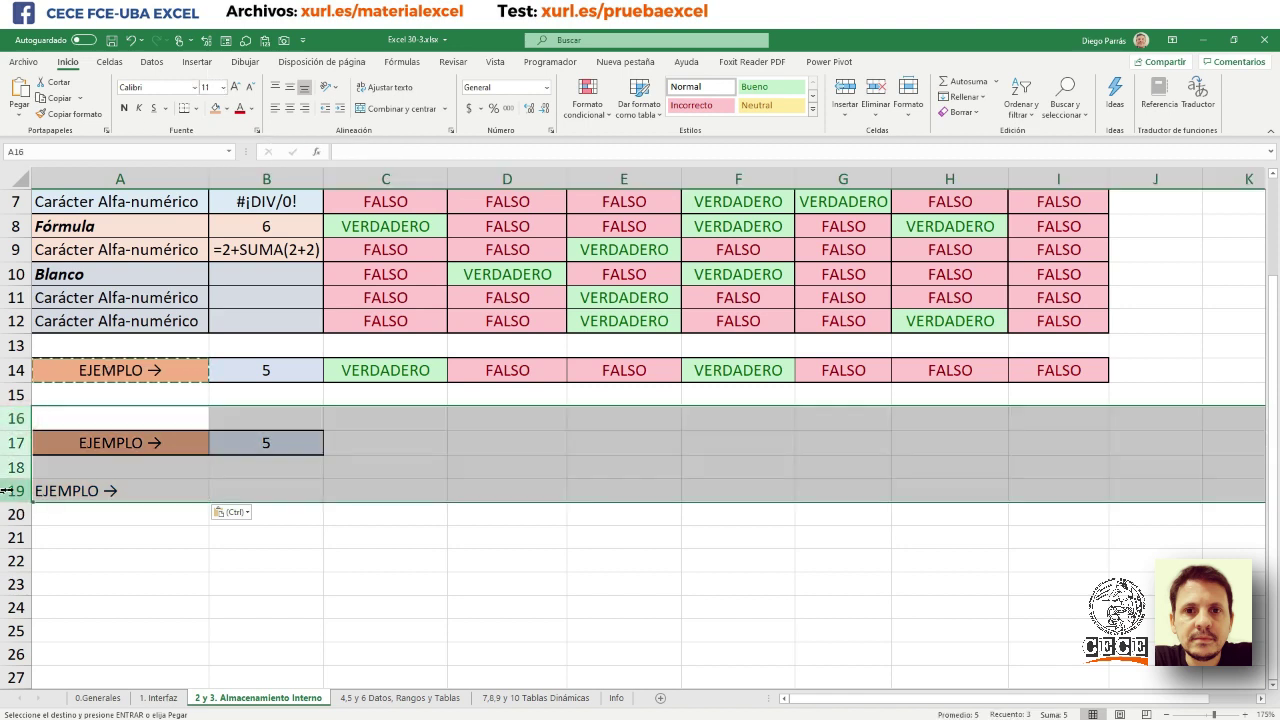
right_click(6, 492)
left_click(37, 386)
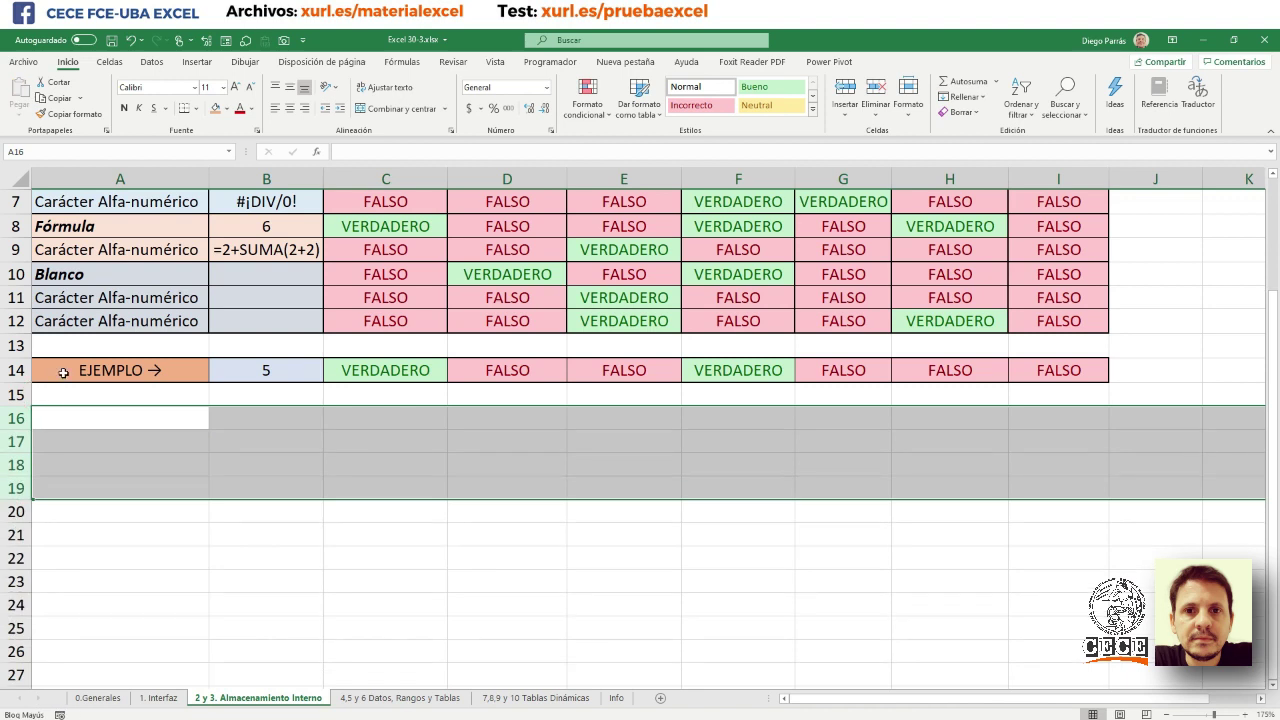
- Take a Camera snapshot of results C14:I14 and drop the linked picture near row 19
left_click_drag(63, 372, 238, 375)
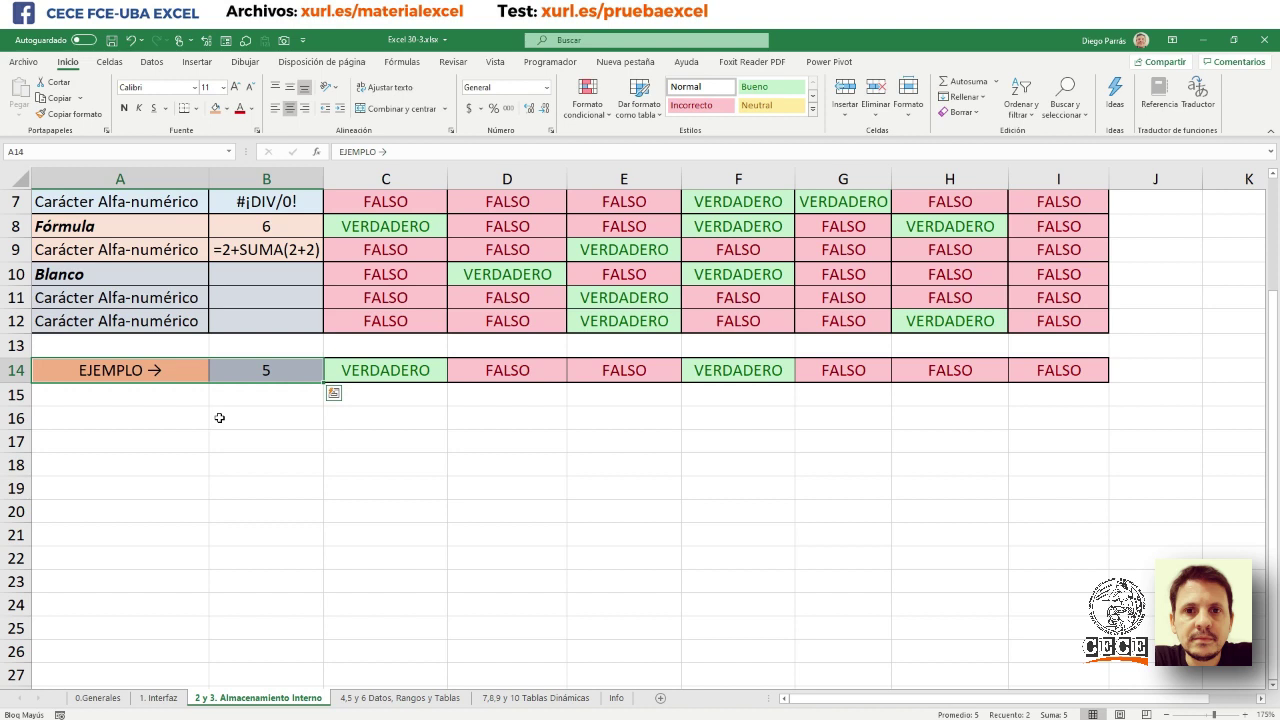
left_click_drag(345, 371, 905, 348)
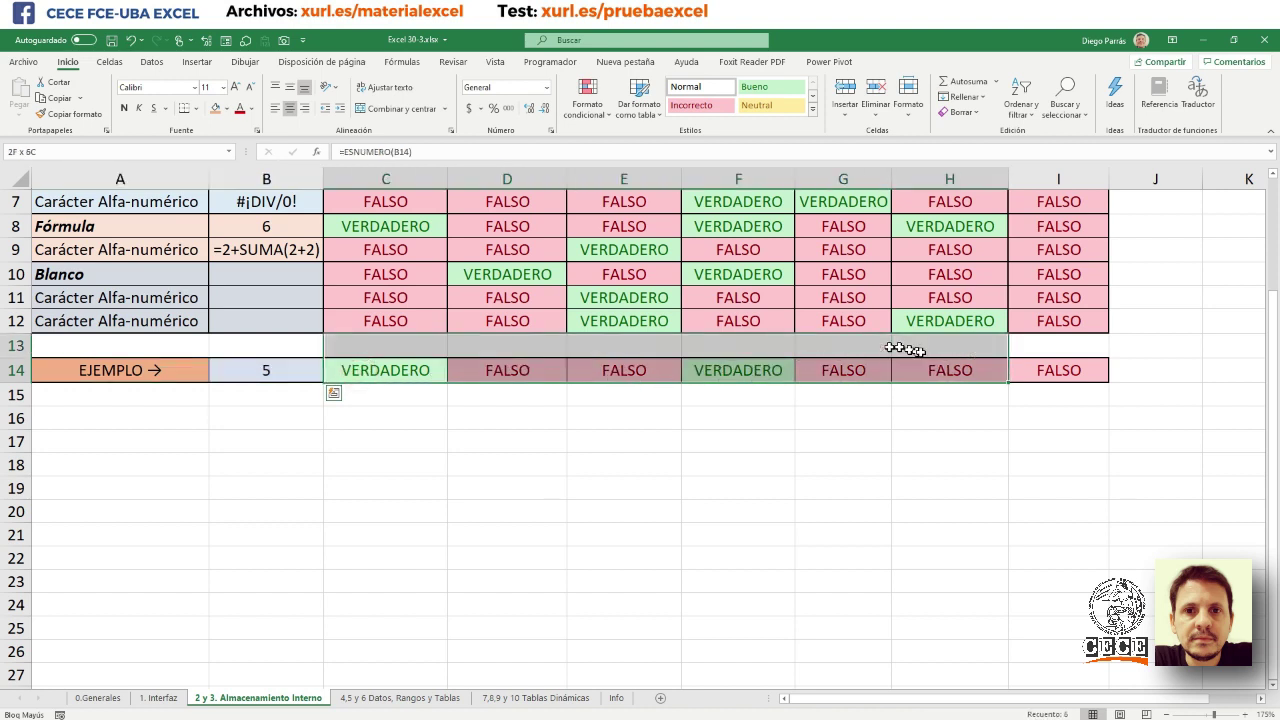
left_click_drag(905, 348, 1022, 366)
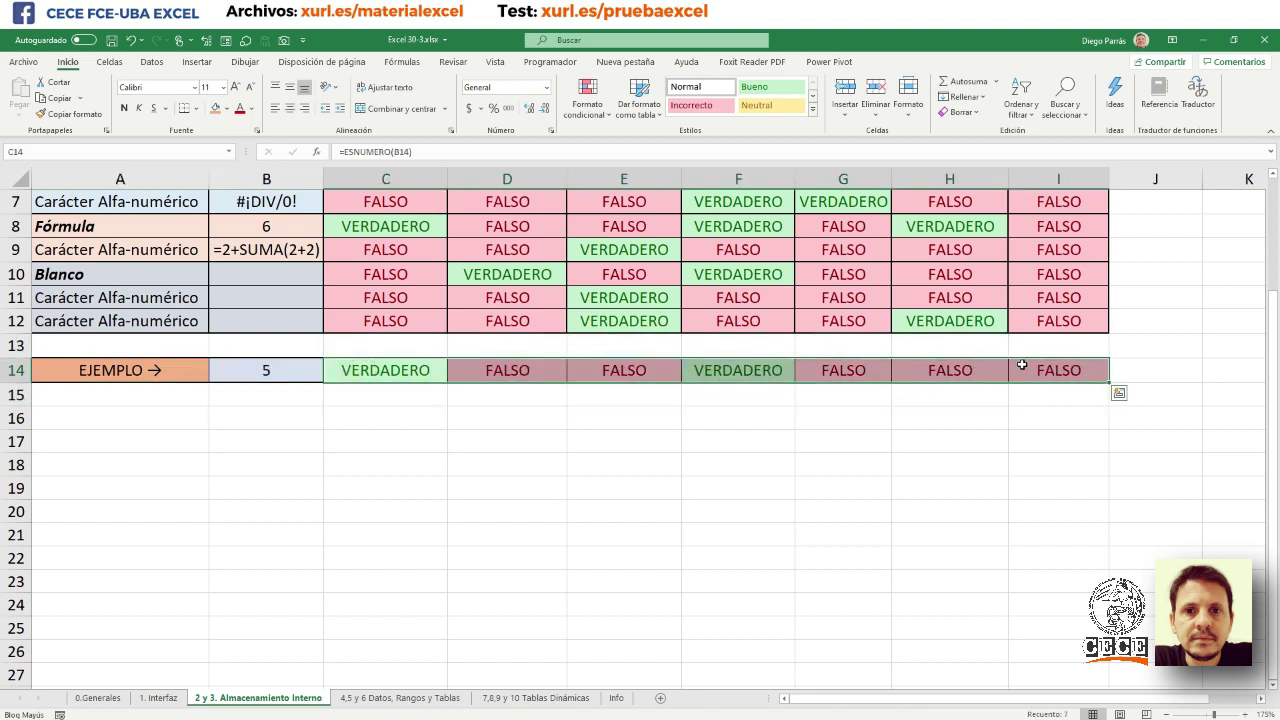
left_click(283, 41)
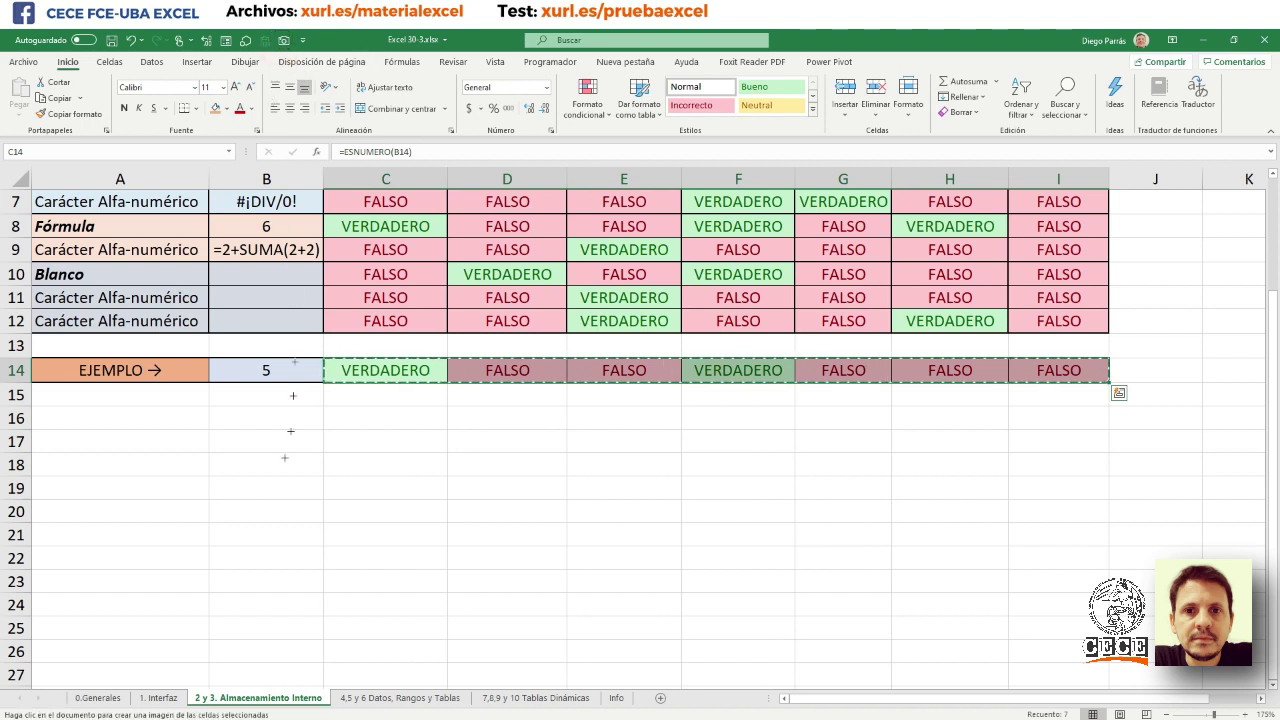
left_click_drag(164, 470, 591, 188)
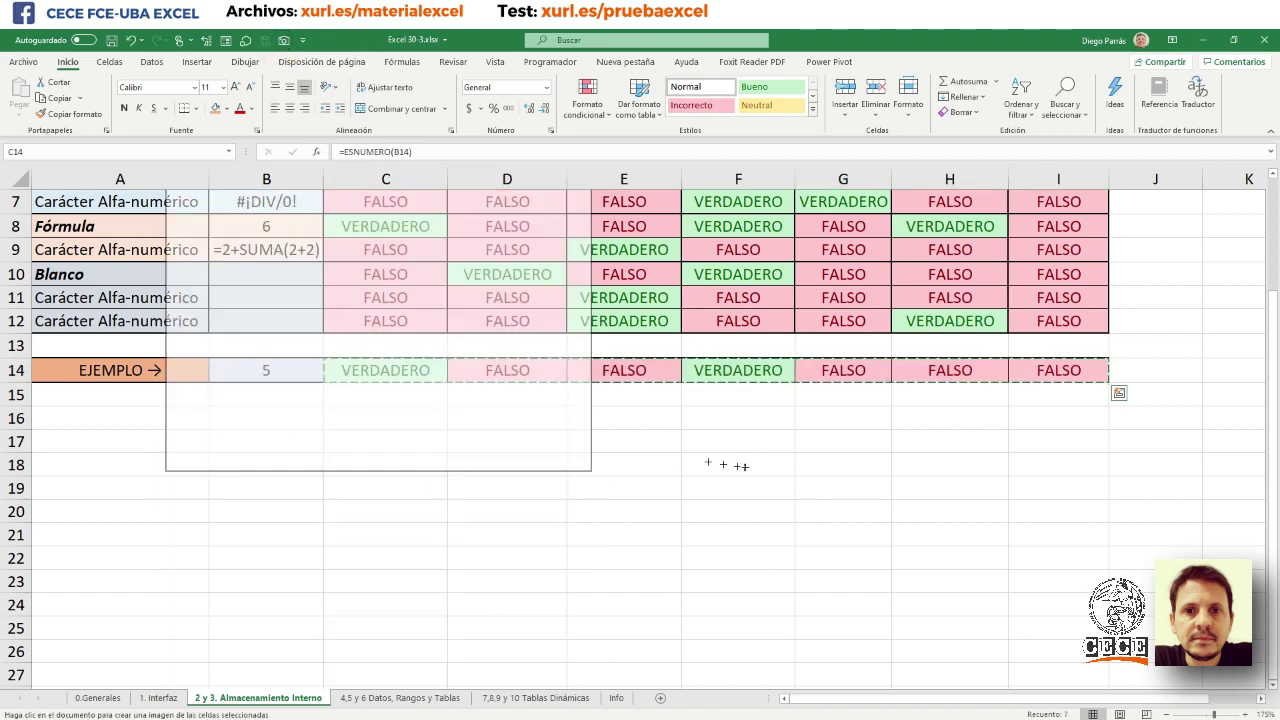
left_click_drag(725, 465, 712, 520)
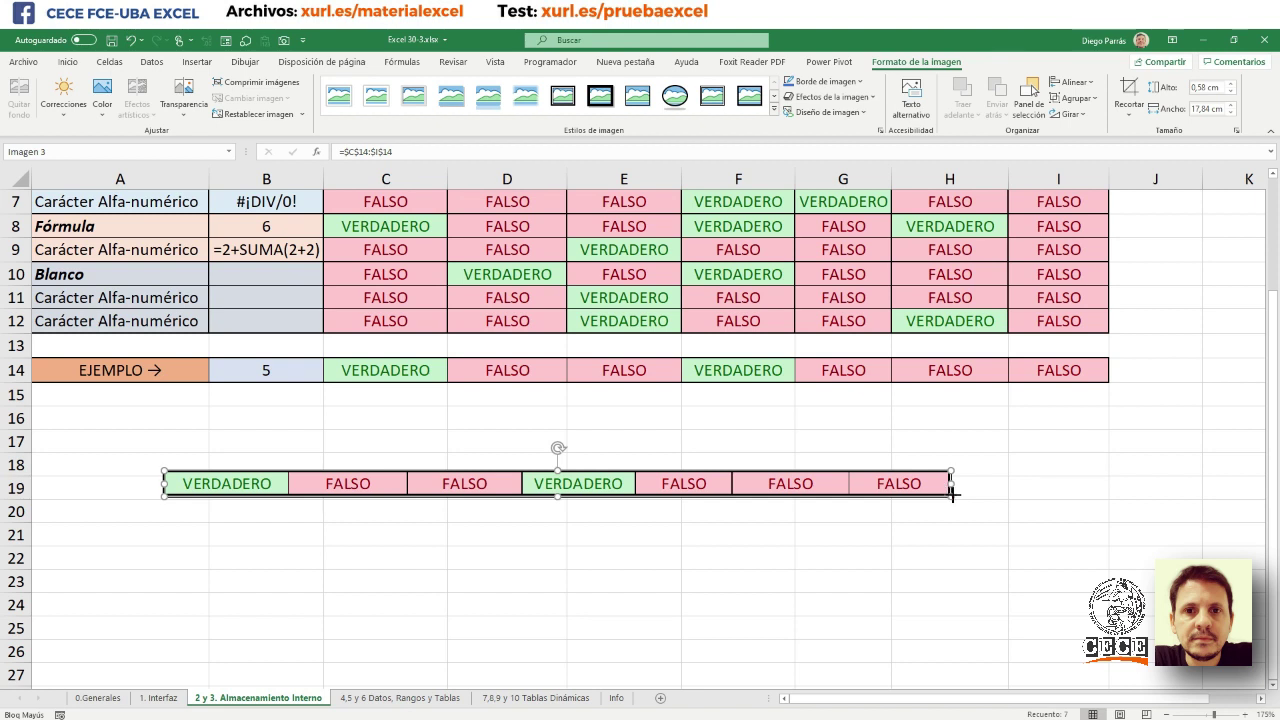
- Resize the linked picture to 2,5 × 20,11 cm, move it to rows 18–20, and apply the oval style
left_click_drag(953, 493, 975, 501)
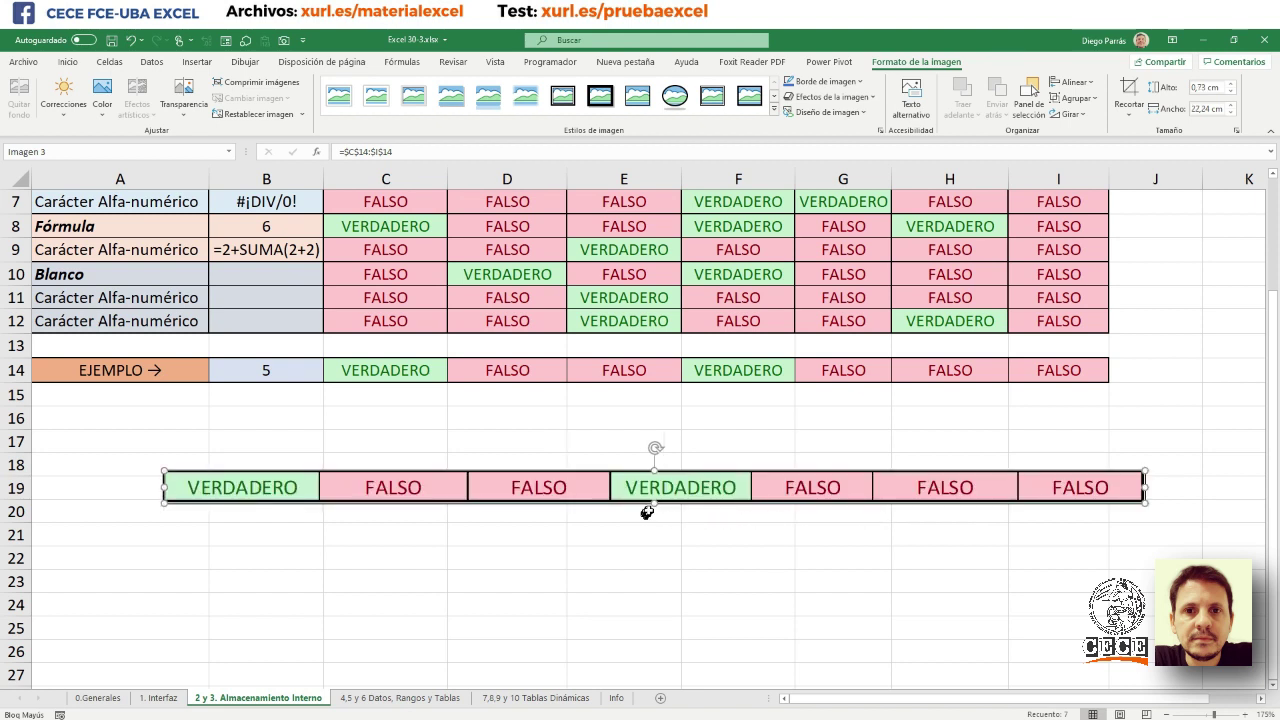
left_click_drag(655, 503, 652, 546)
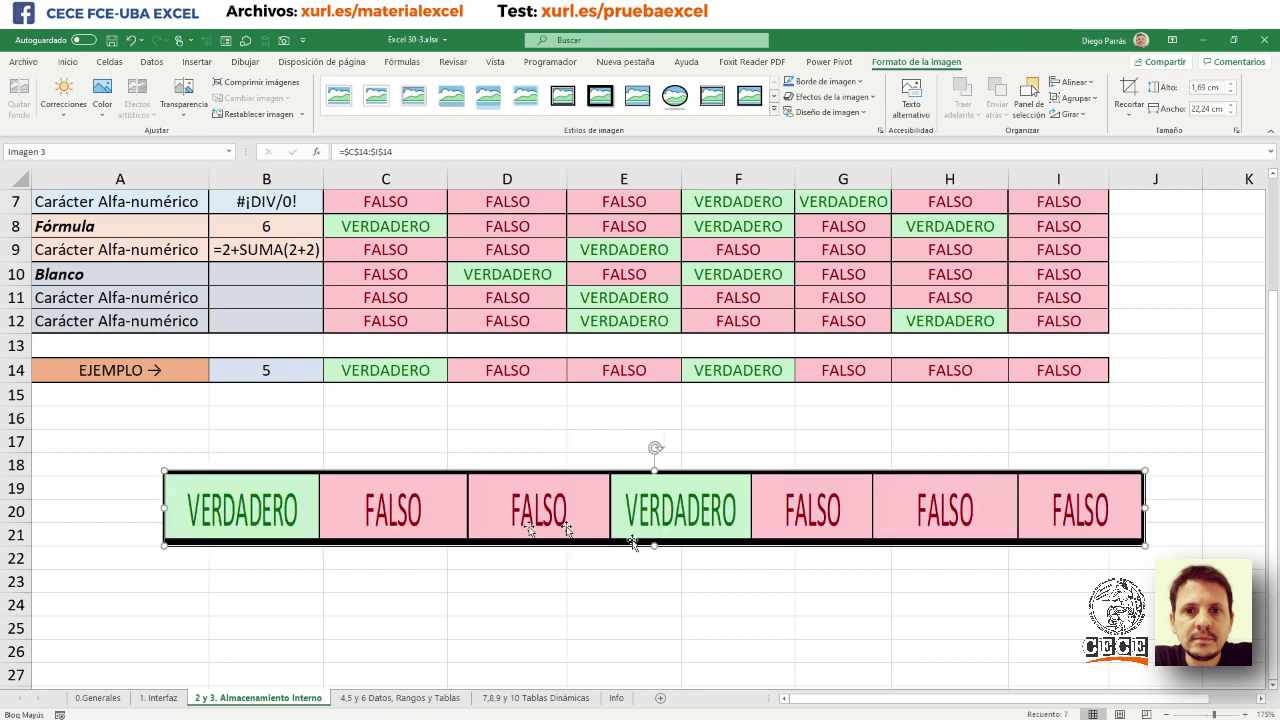
left_click_drag(163, 510, 258, 510)
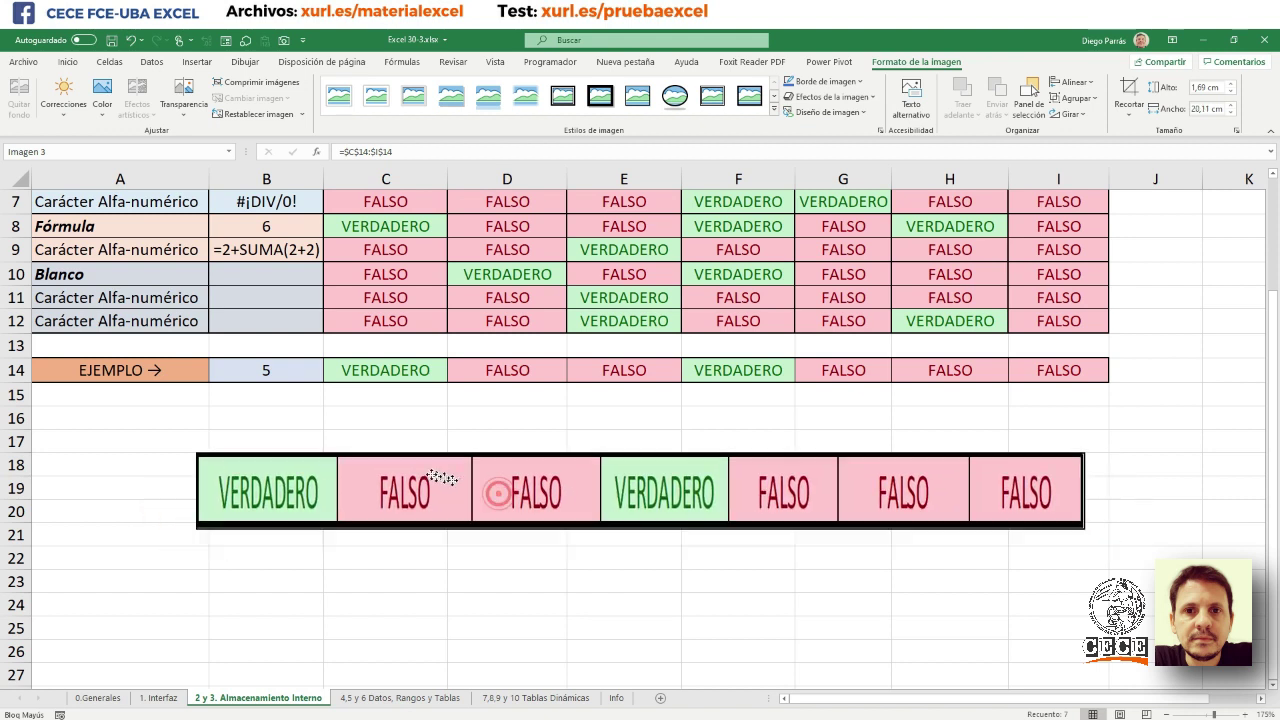
left_click_drag(500, 505, 417, 485)
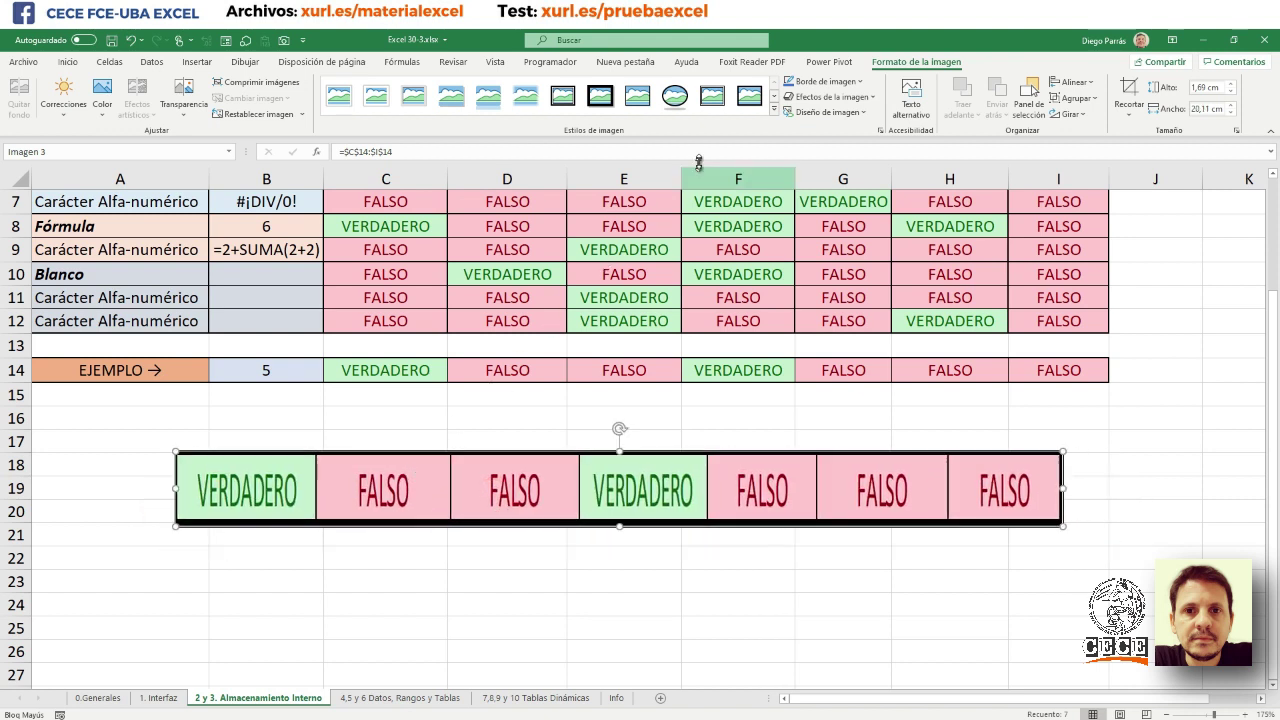
left_click(674, 95)
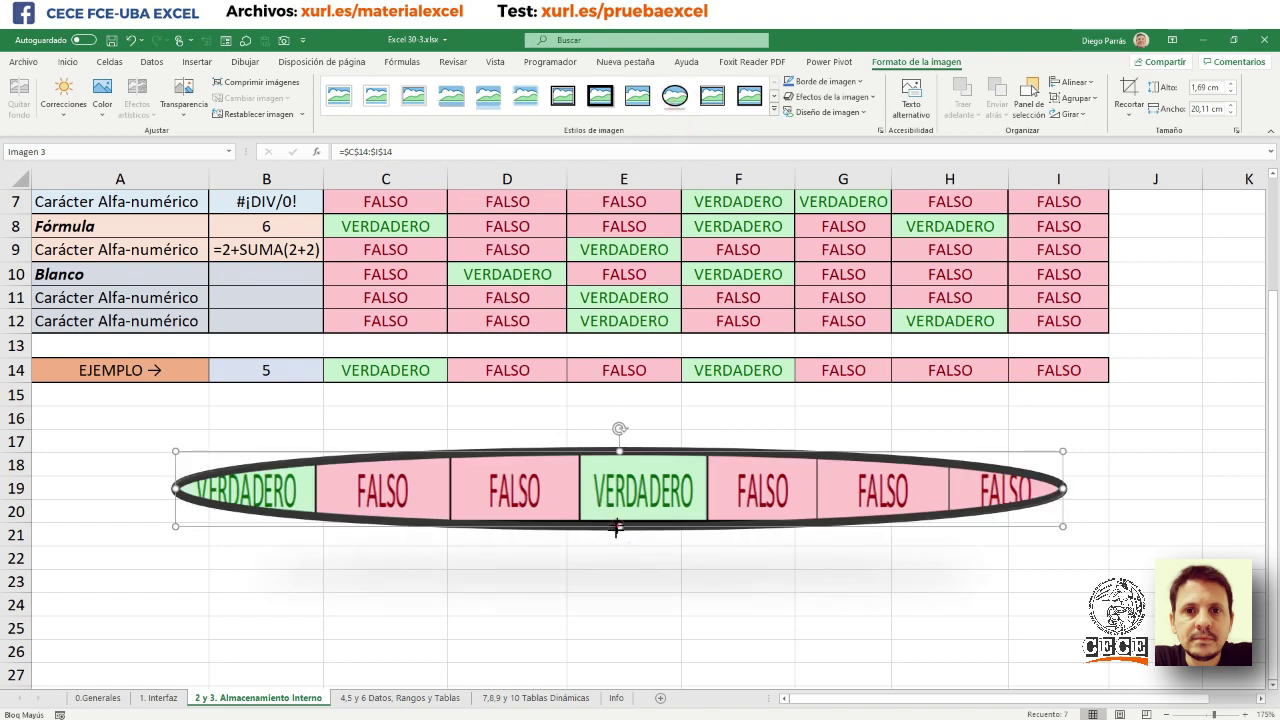
left_click_drag(620, 528, 604, 562)
left_click(288, 374)
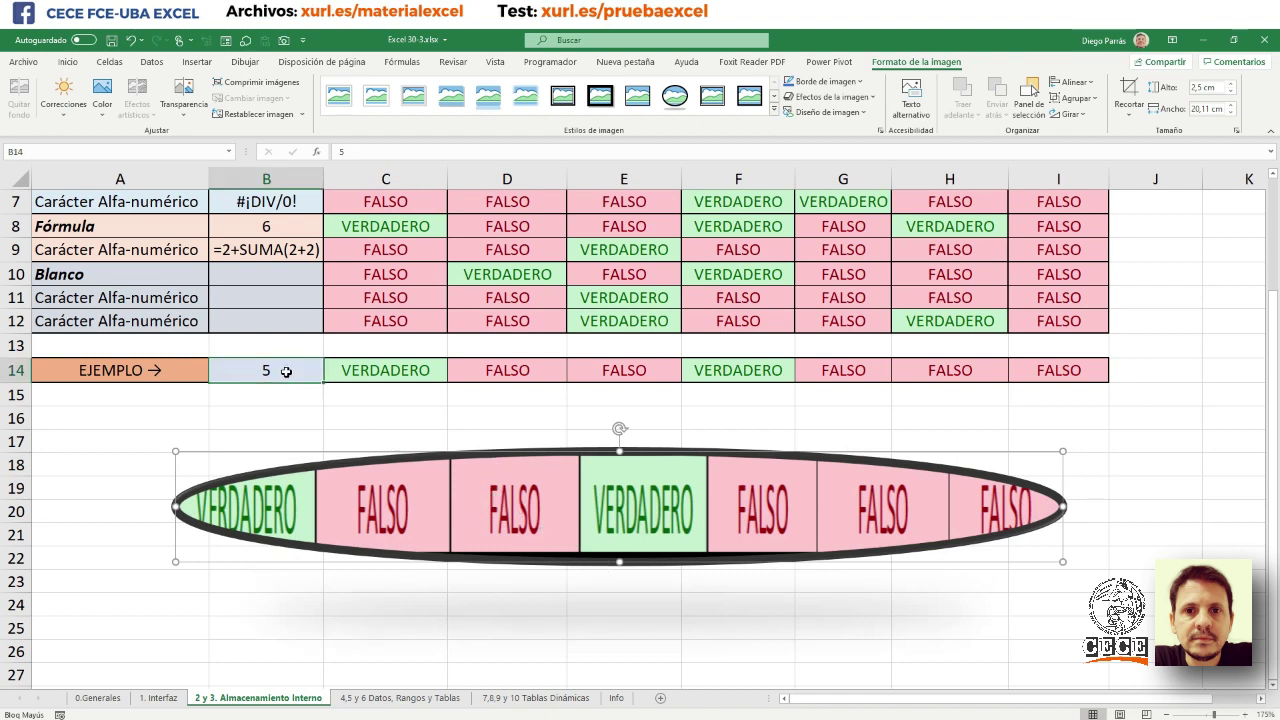
- Replace B14's example value 5 with Y, then select the updated linked picture
key("BackSpace")
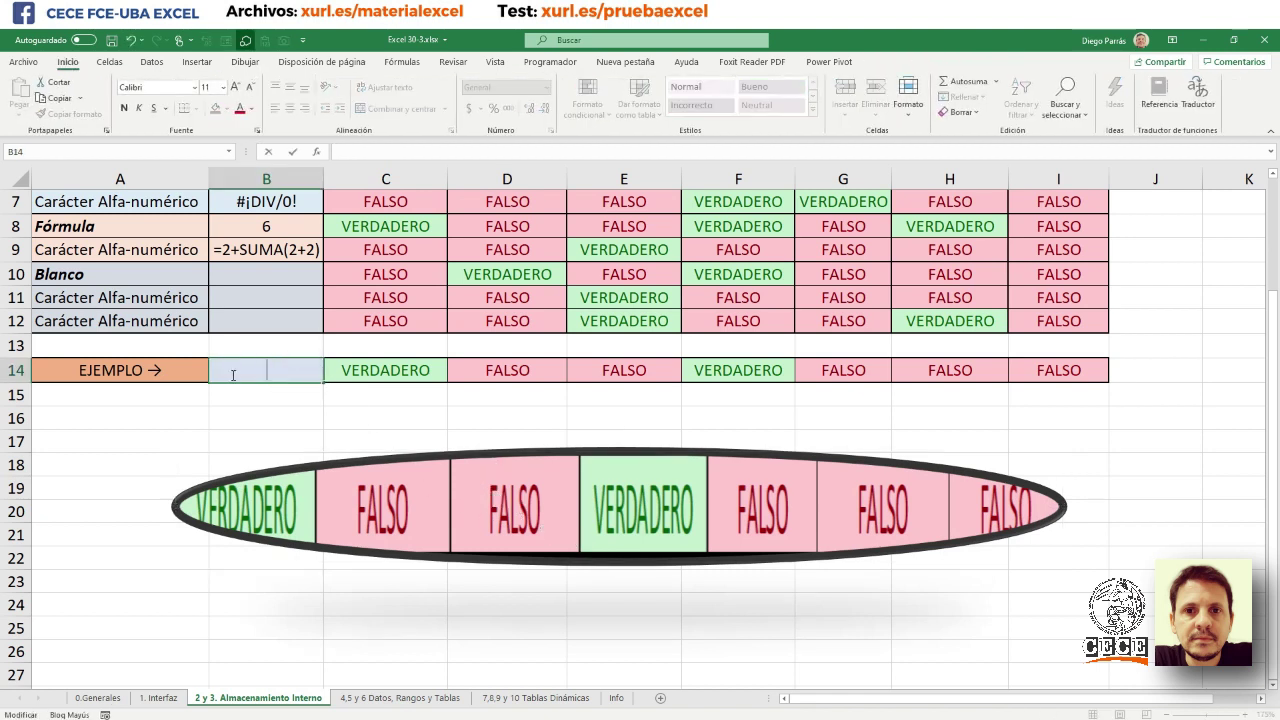
left_click(266, 370)
type("Y")
key("Return")
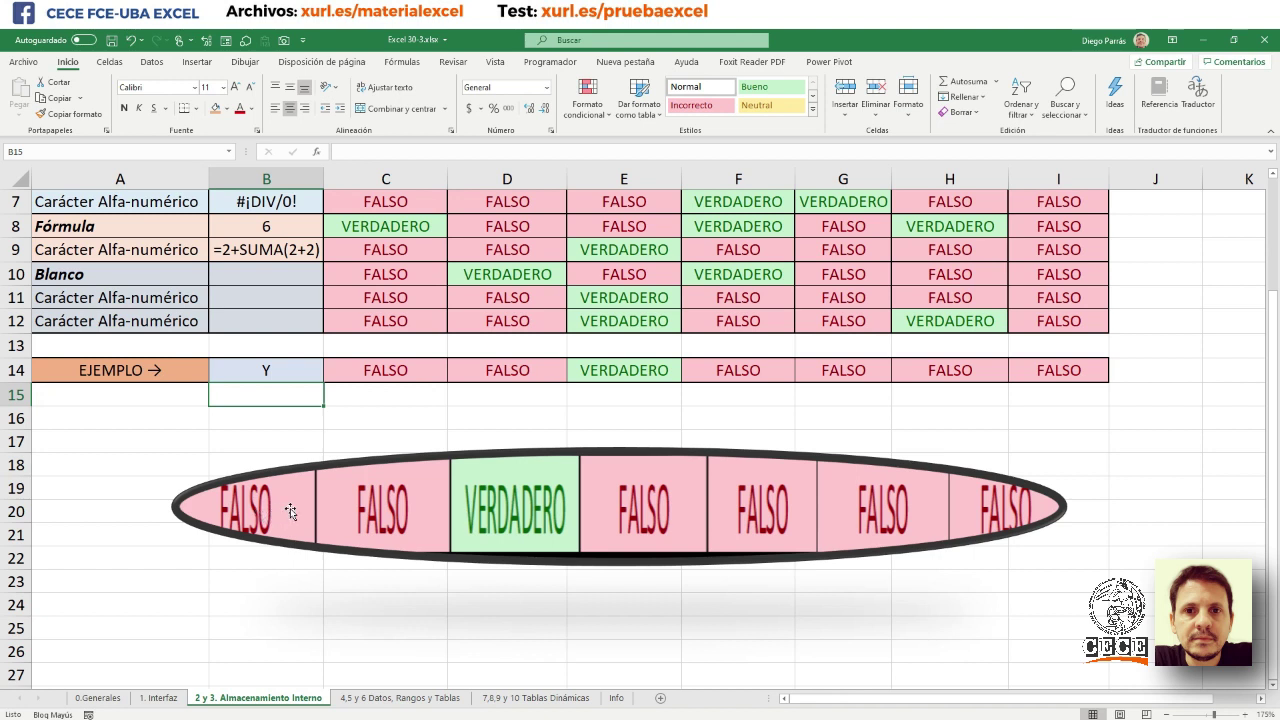
left_click(289, 511)
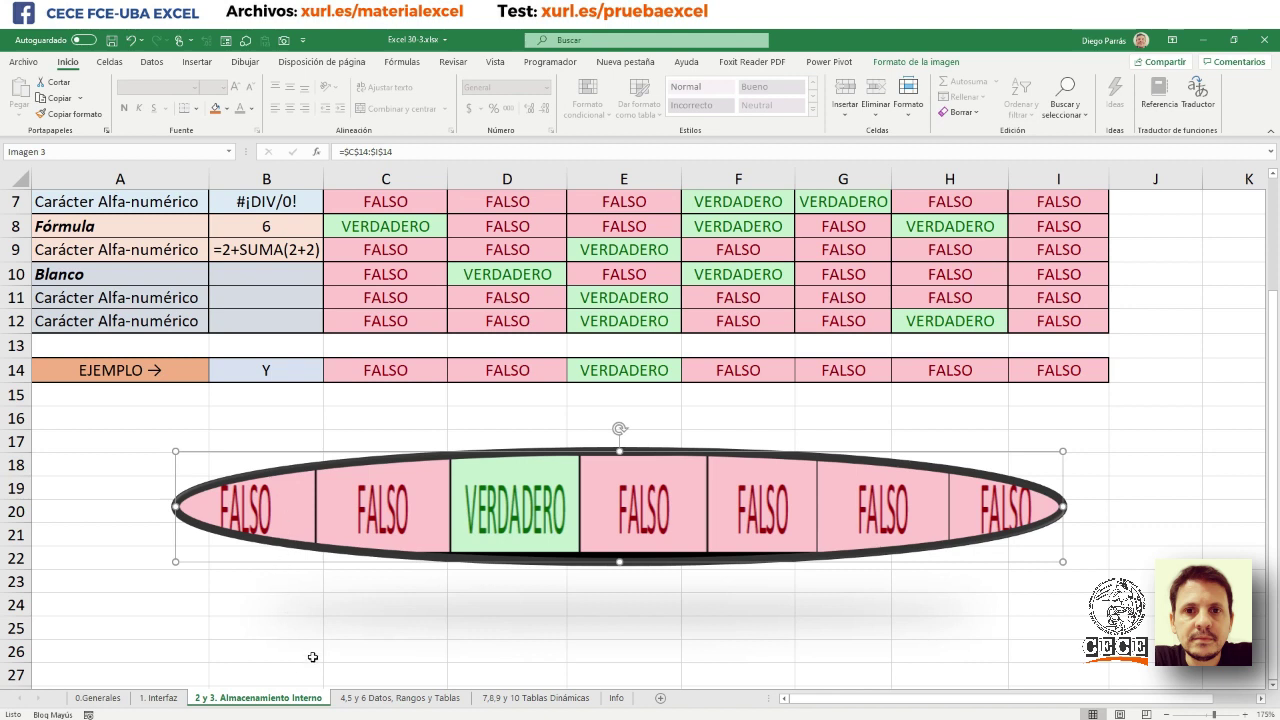
scroll(405, 492, "up", 2)
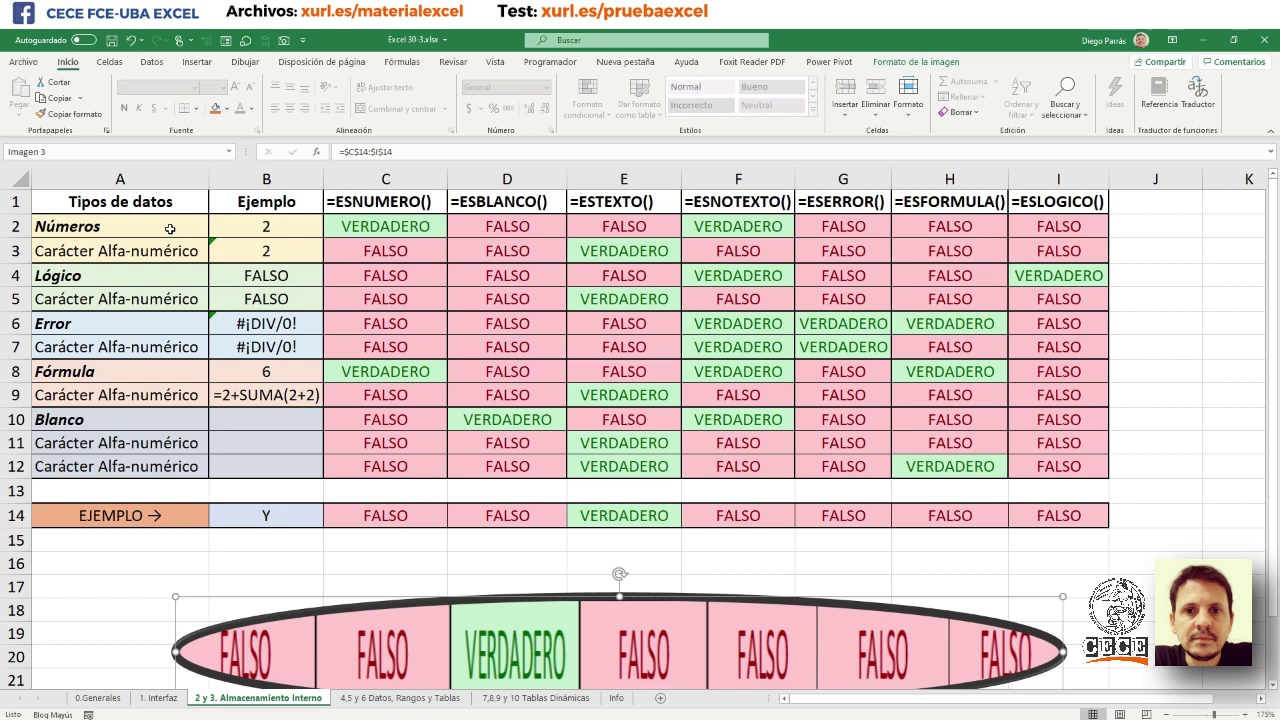
left_click(170, 229)
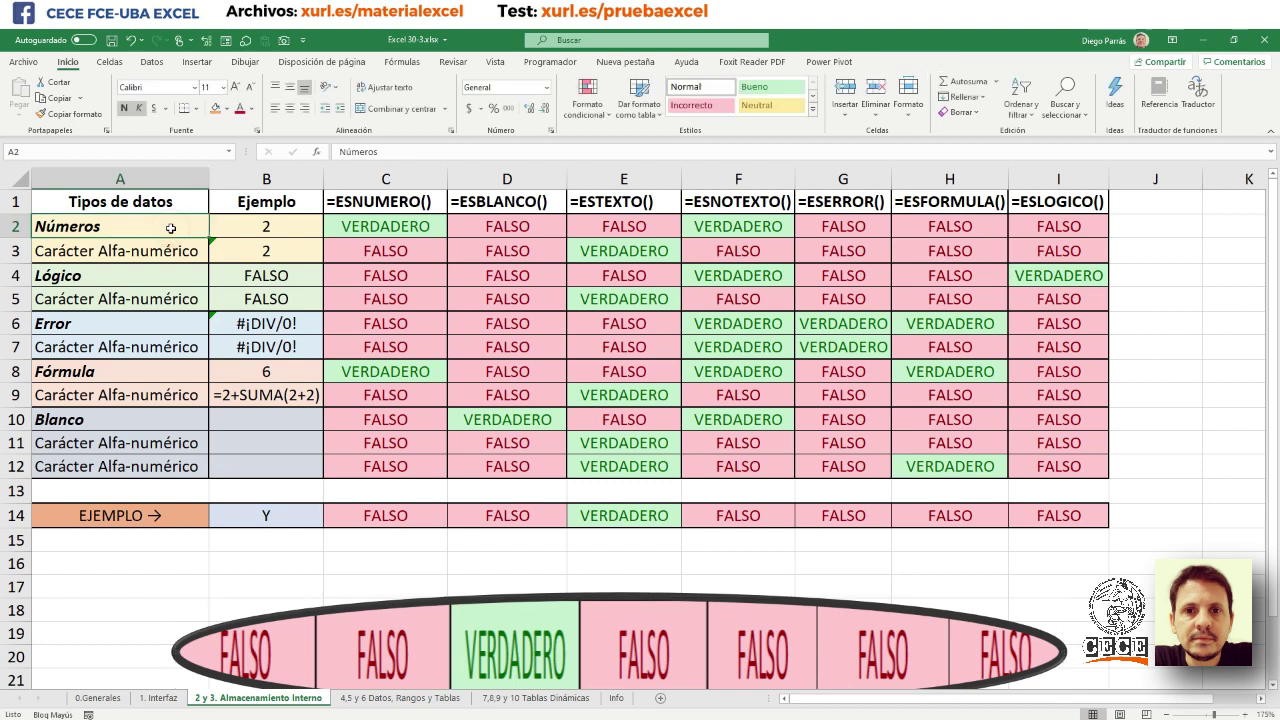
left_click(163, 270)
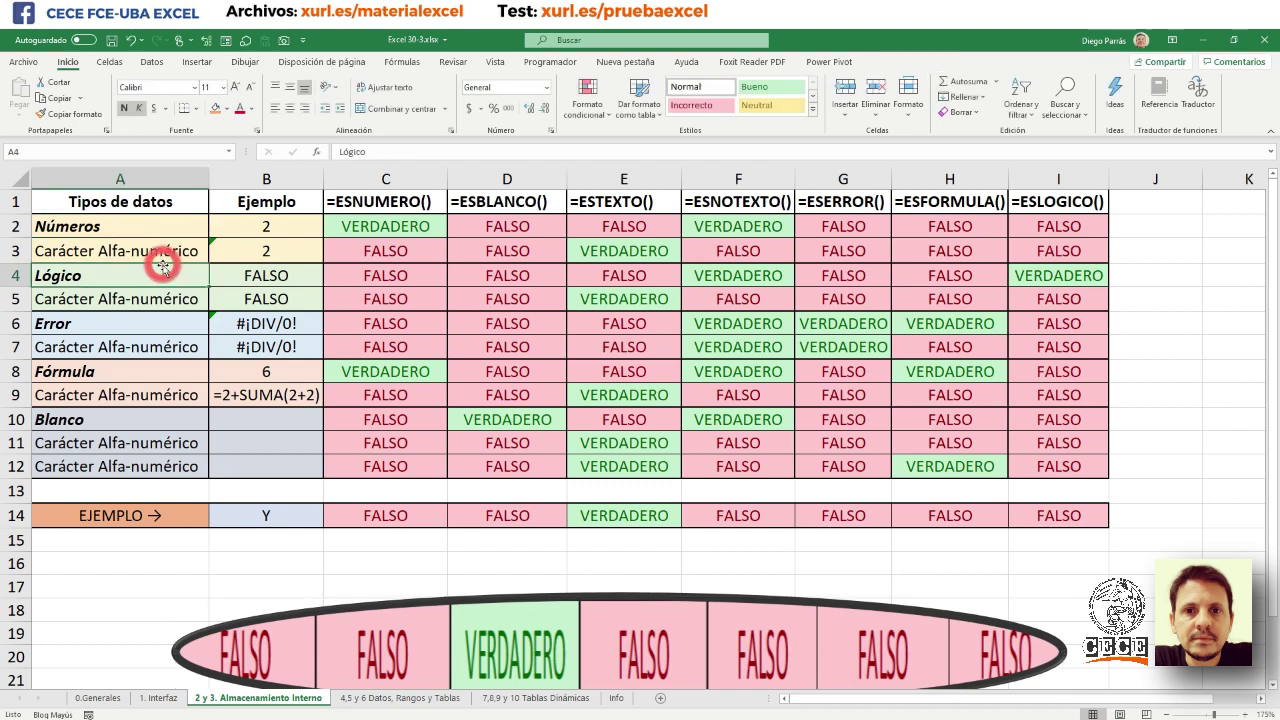
left_click(127, 338)
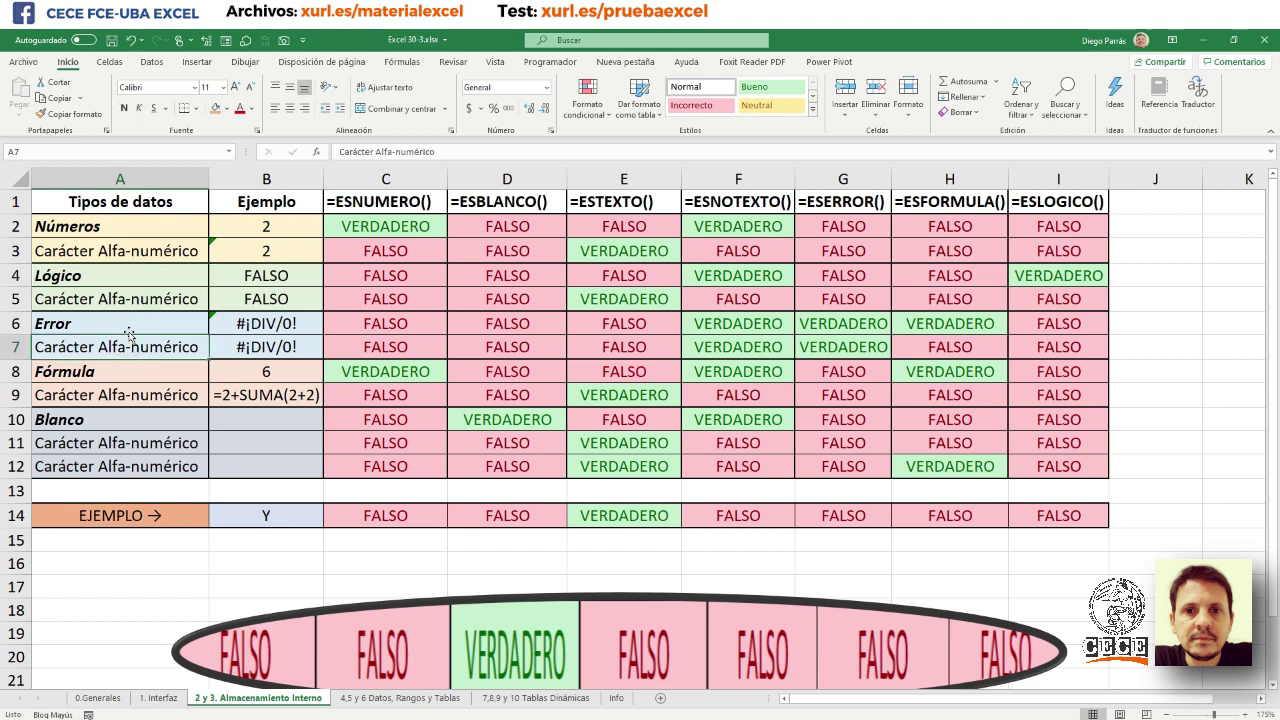
left_click(136, 365)
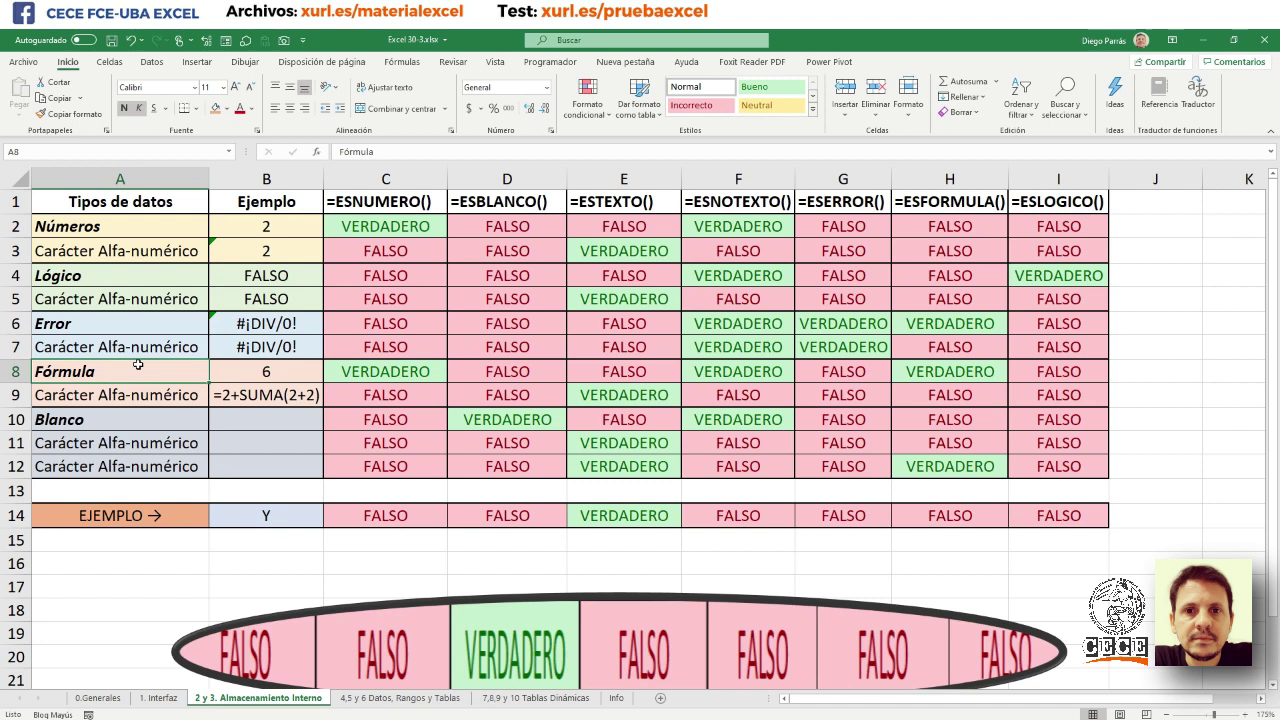
left_click(115, 417)
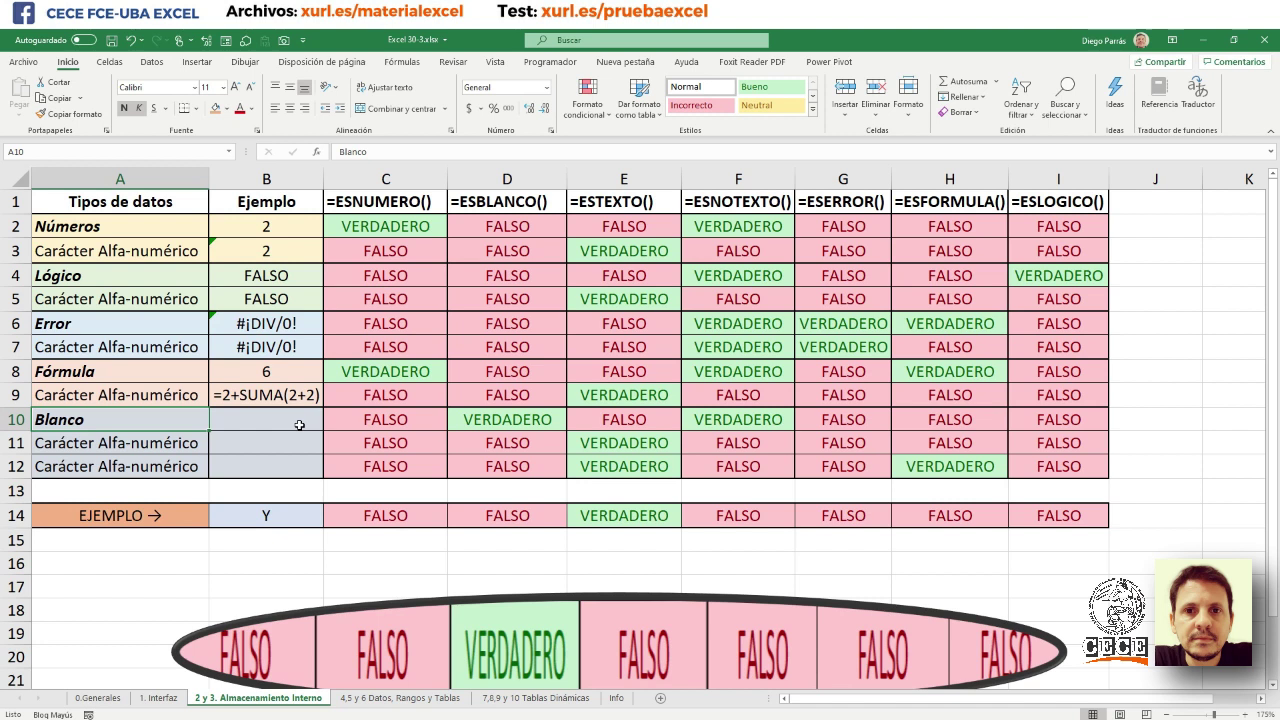
left_click(406, 230)
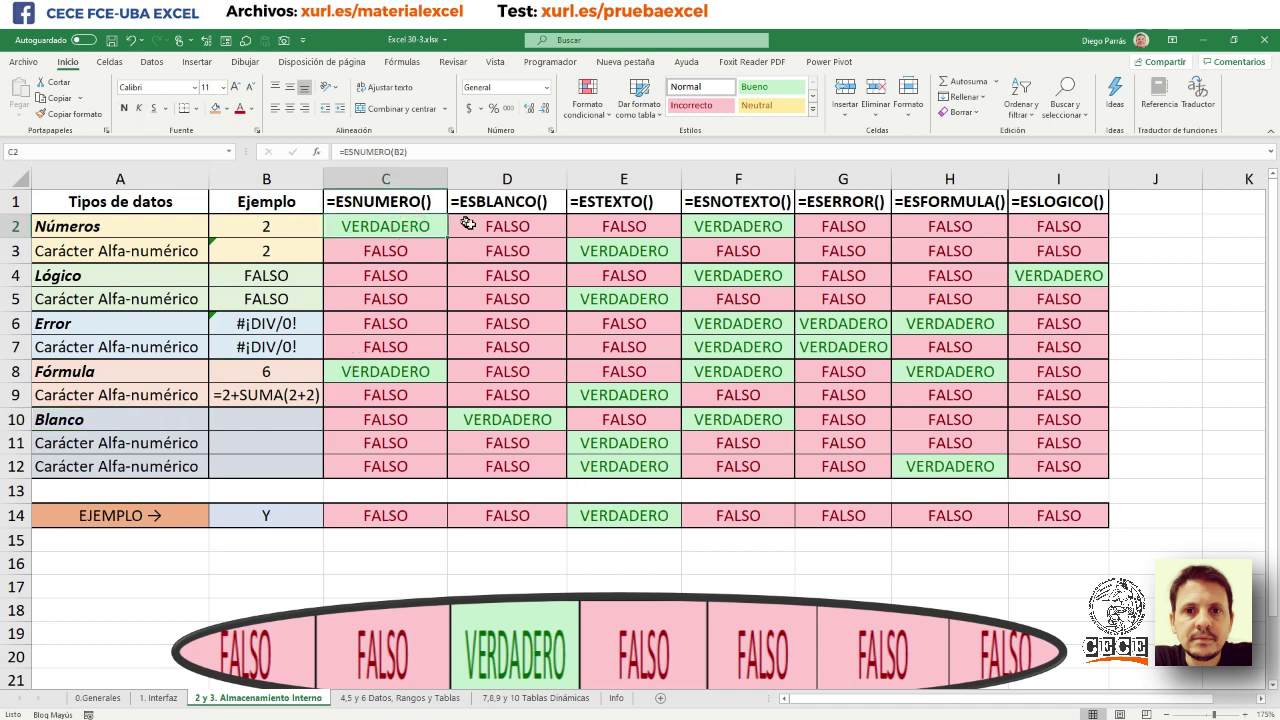
left_click(470, 226)
left_click(582, 226)
left_click(700, 228)
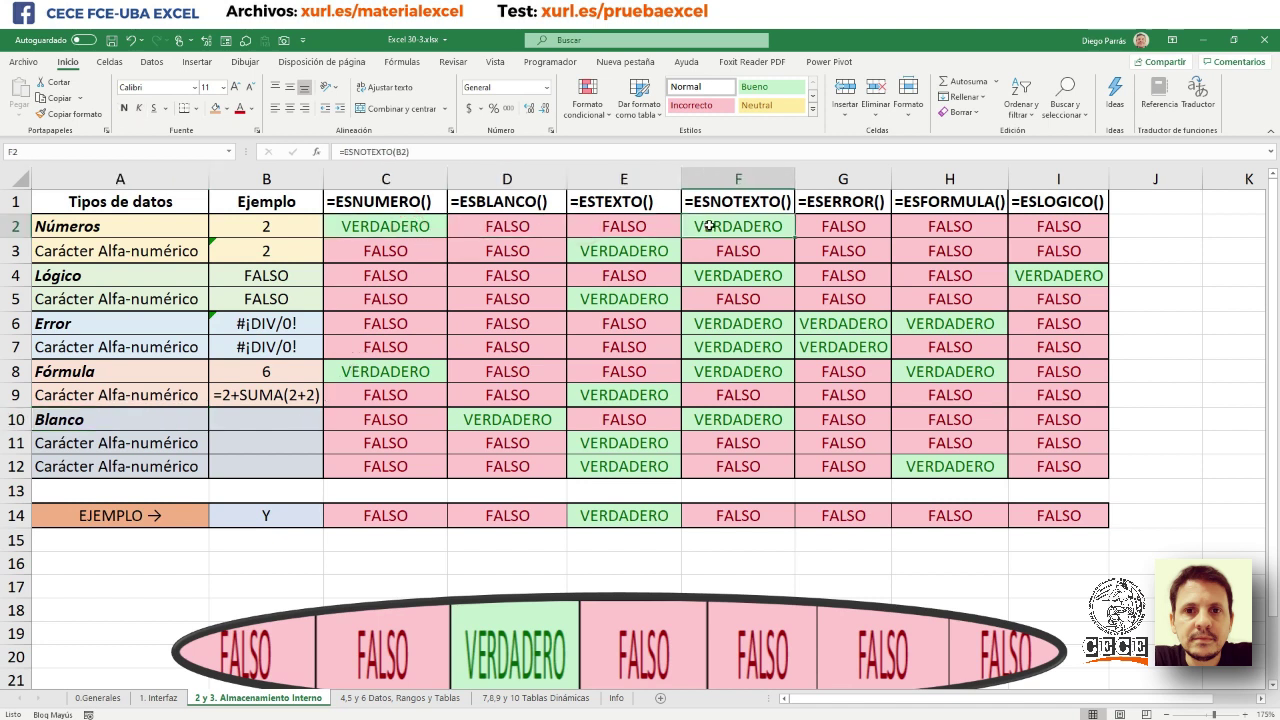
left_click(823, 234)
left_click(946, 240)
left_click(1014, 226)
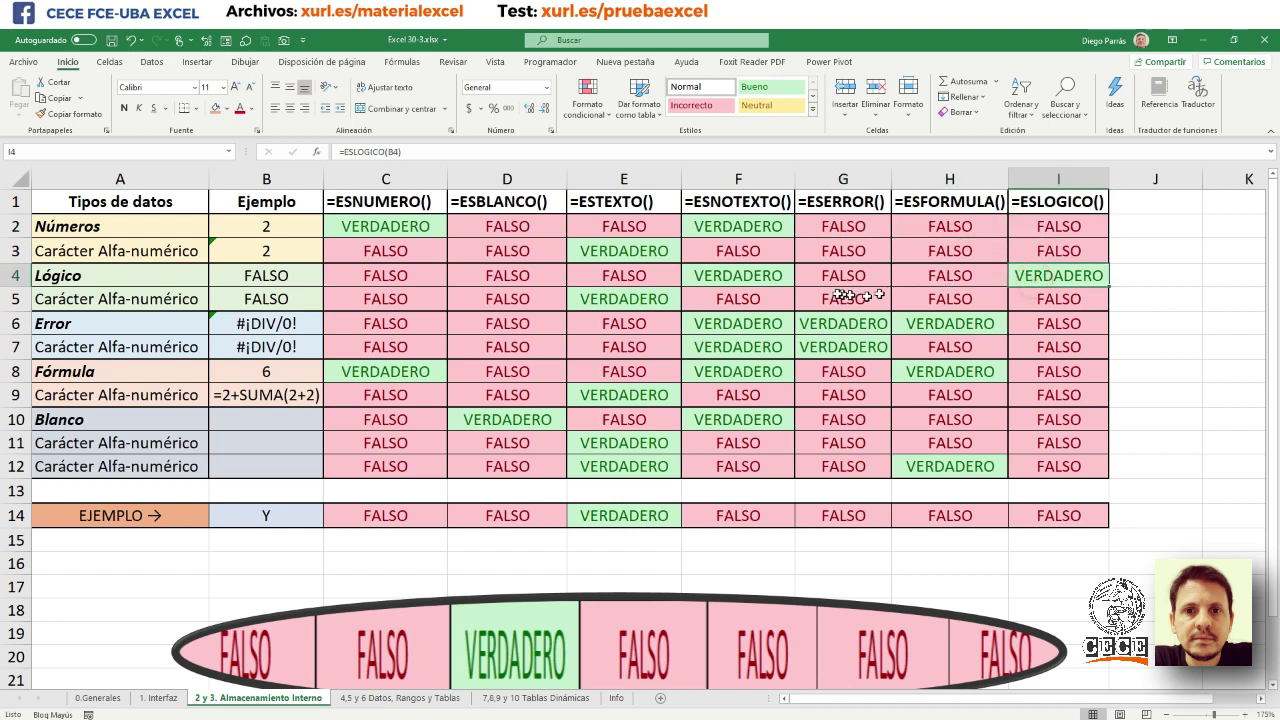
left_click(788, 281)
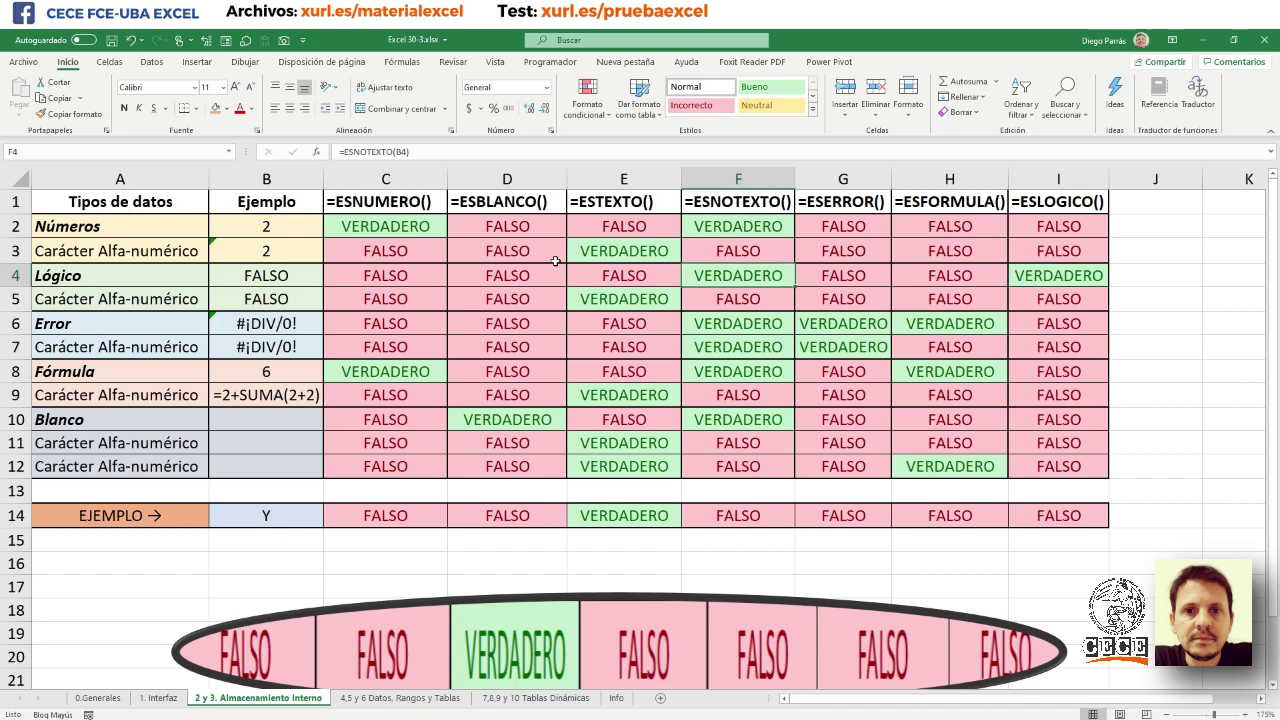
left_click(280, 426)
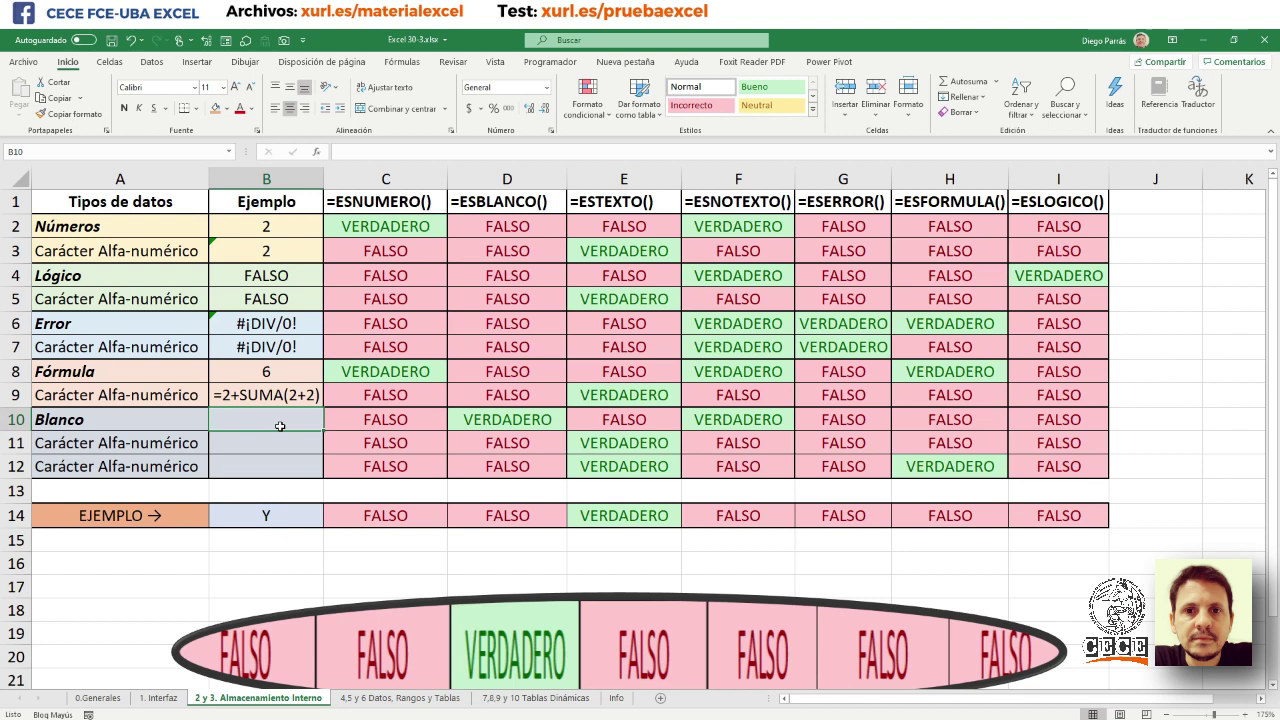
left_click(280, 470)
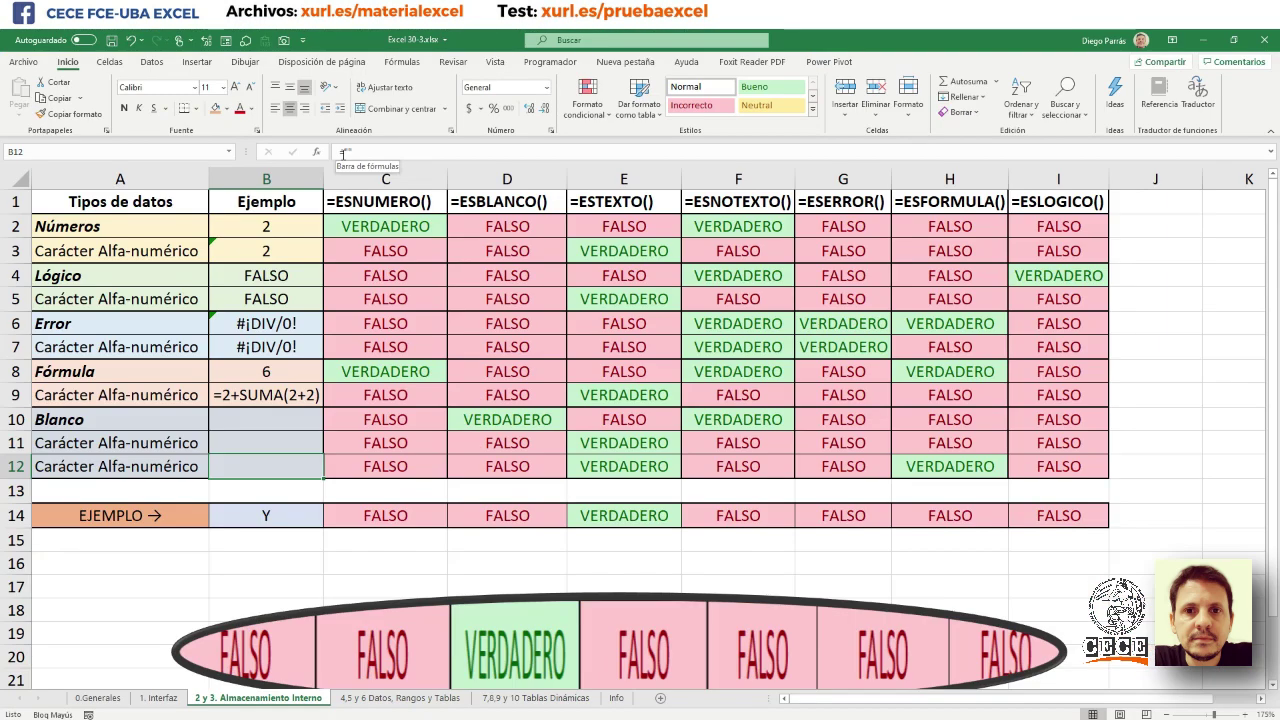
left_click(265, 414)
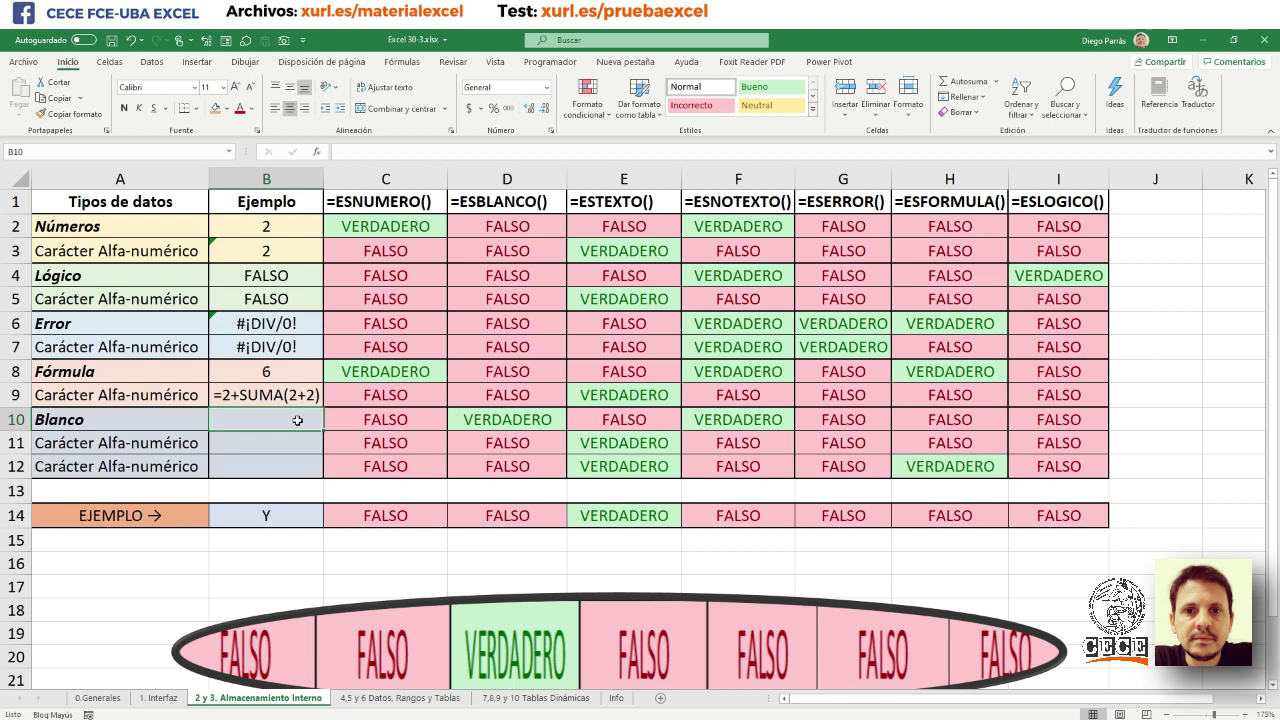
left_click(280, 449)
type("'")
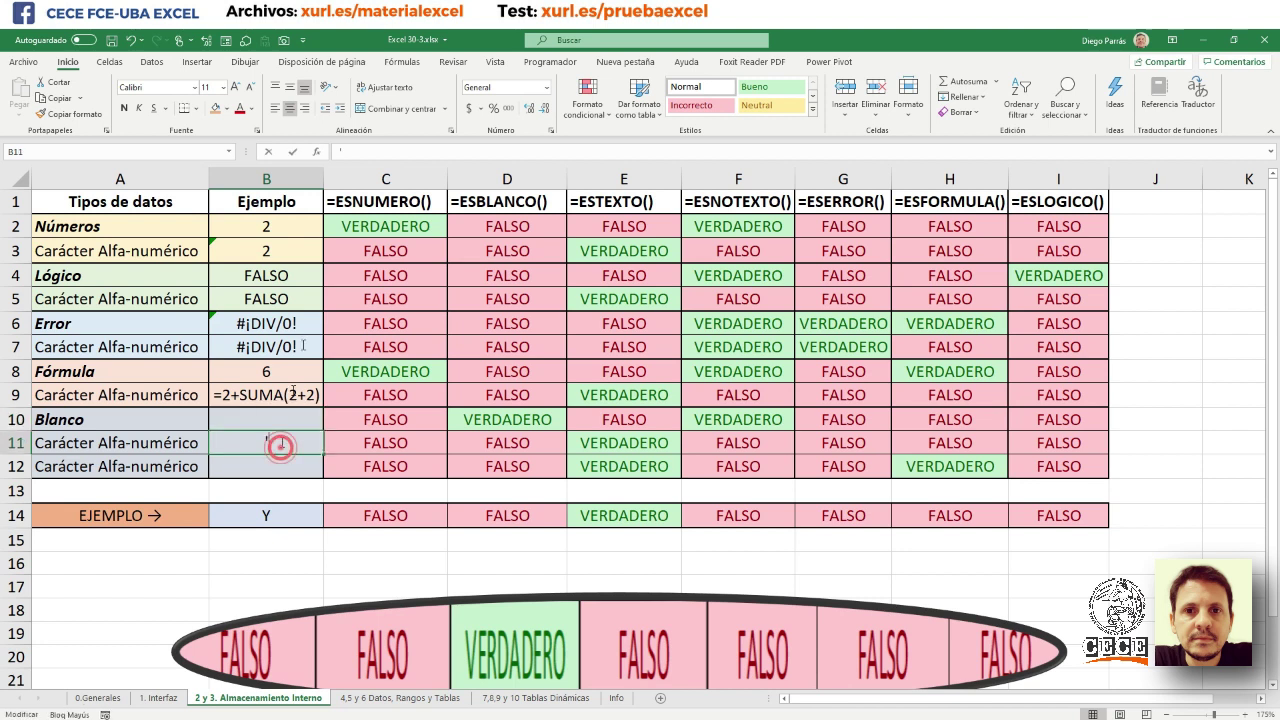
double_click(259, 449)
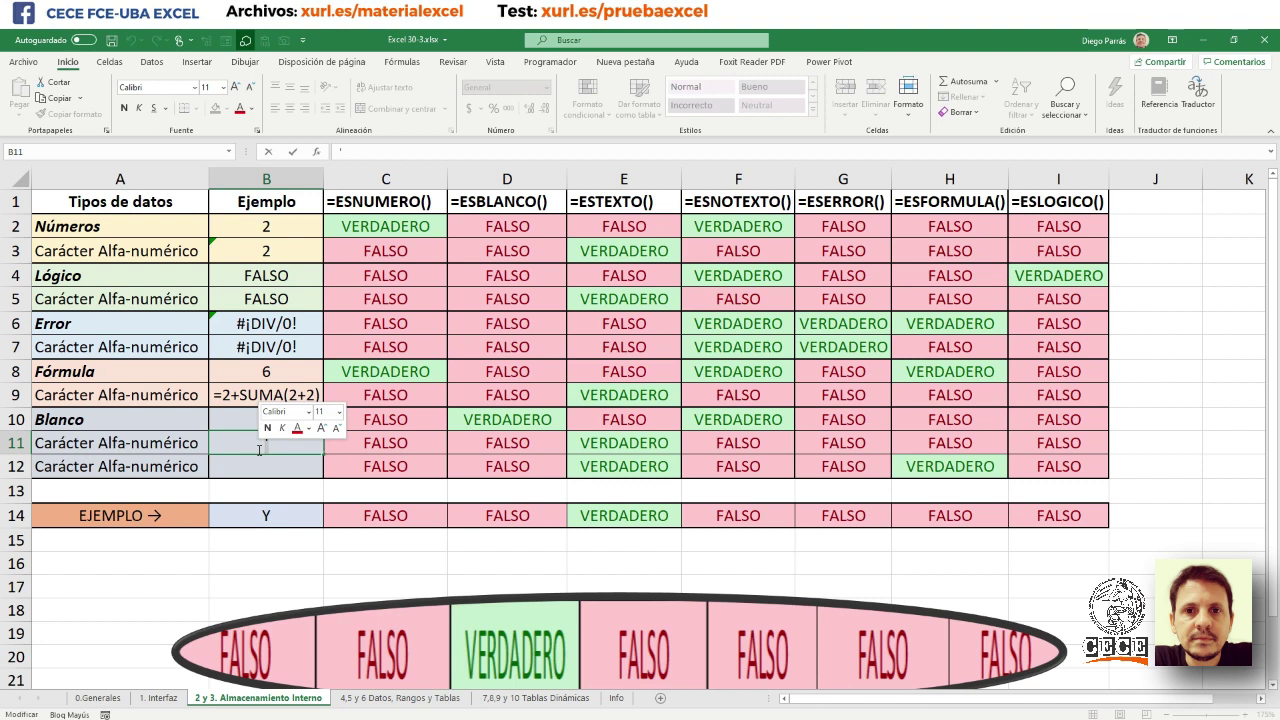
key("Escape")
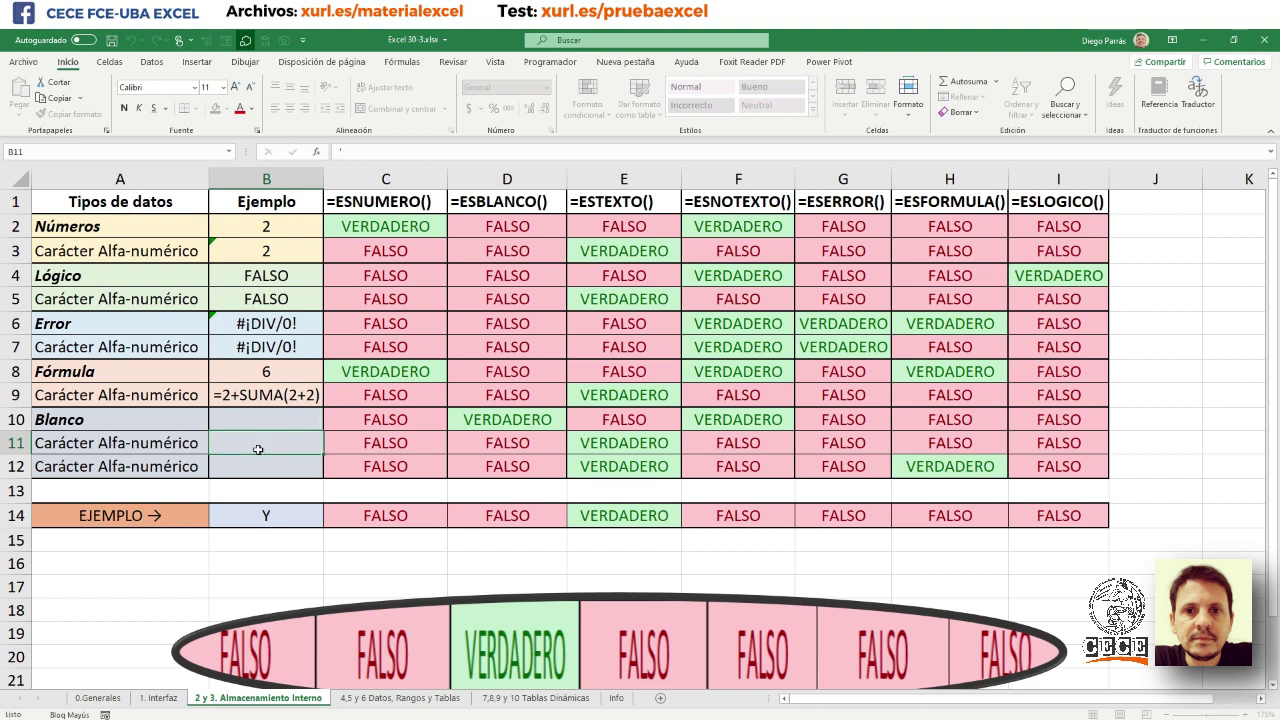
left_click(266, 465)
type("=\"\"")
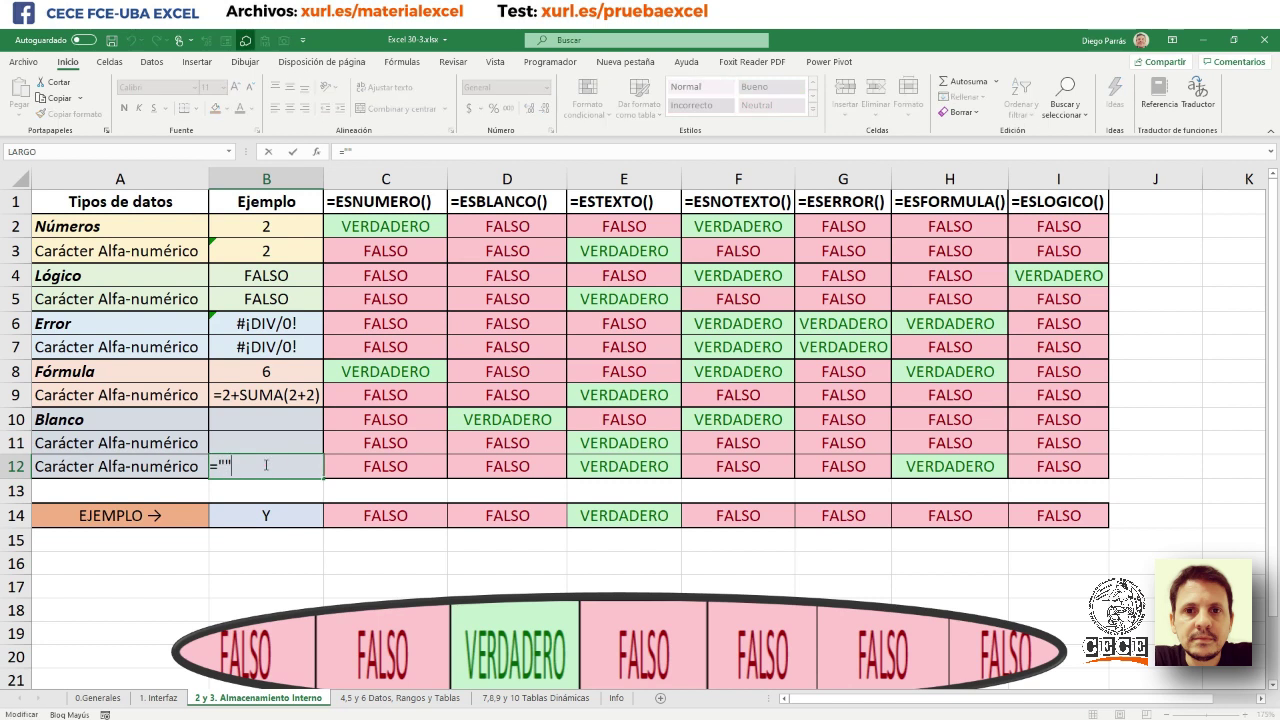
key("BackSpace")
key("Return")
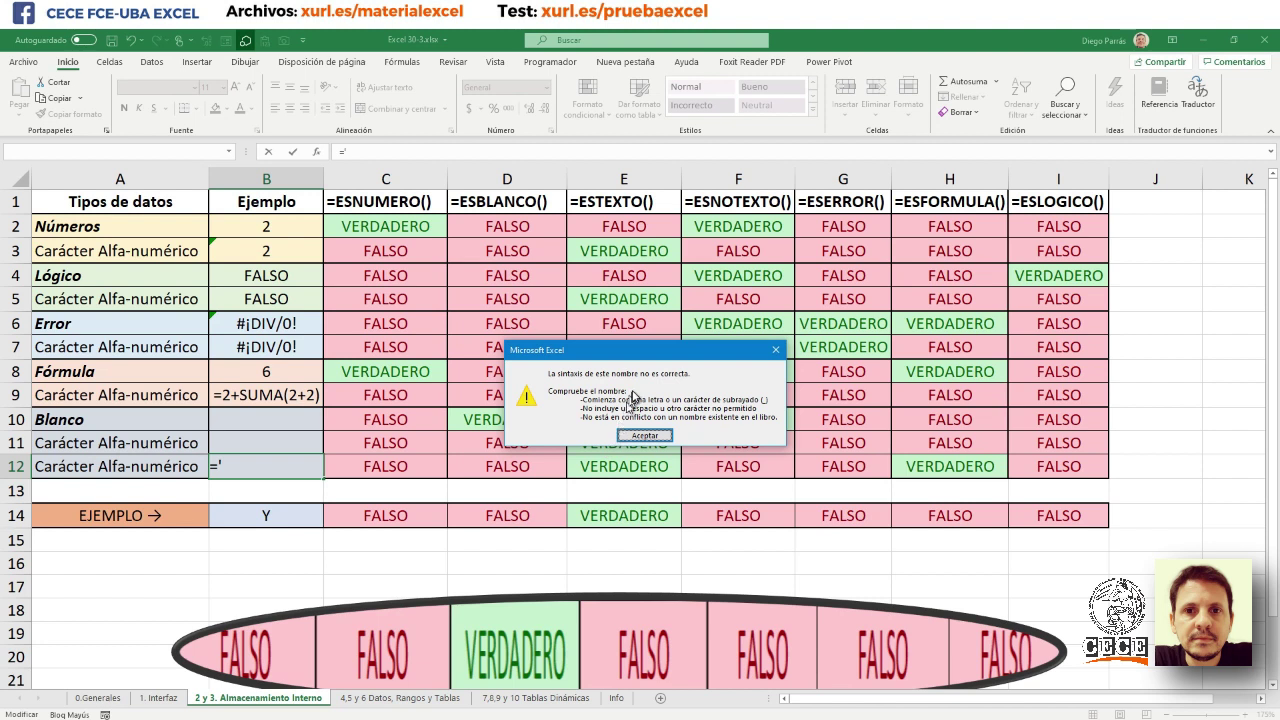
left_click(775, 350)
left_click(288, 463)
key("BackSpace")
type("\"\"")
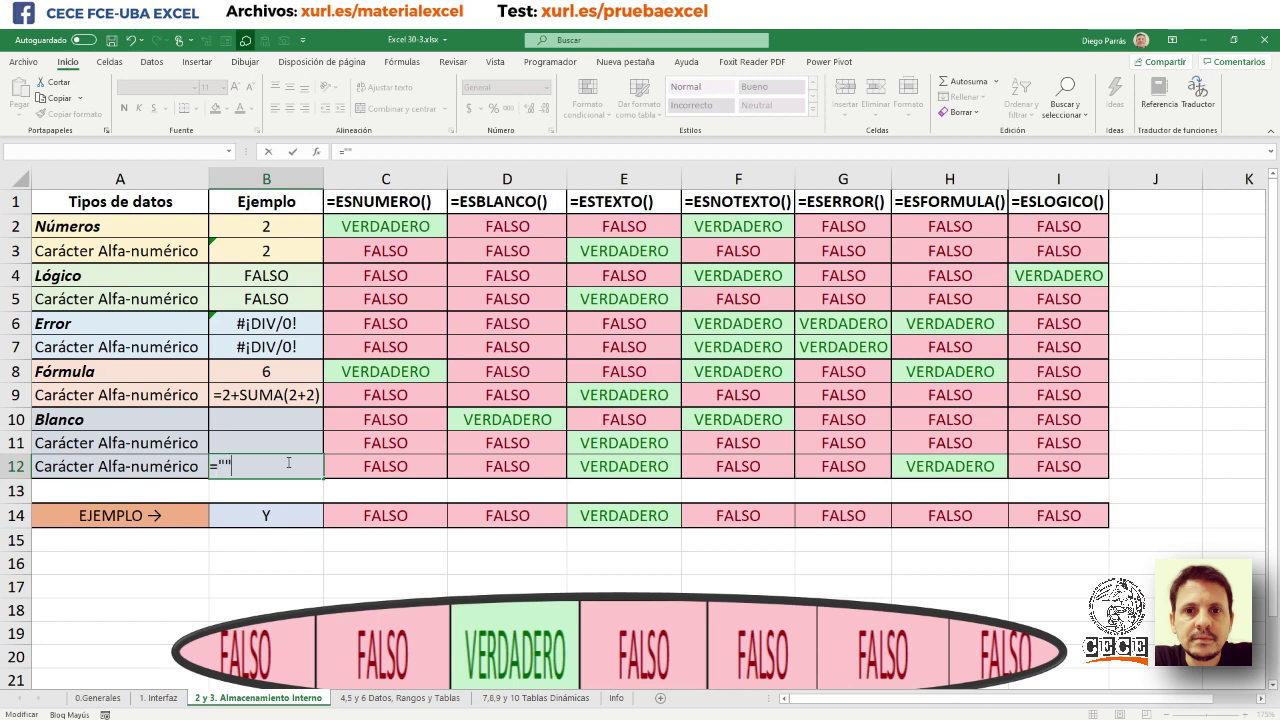
left_click(288, 463)
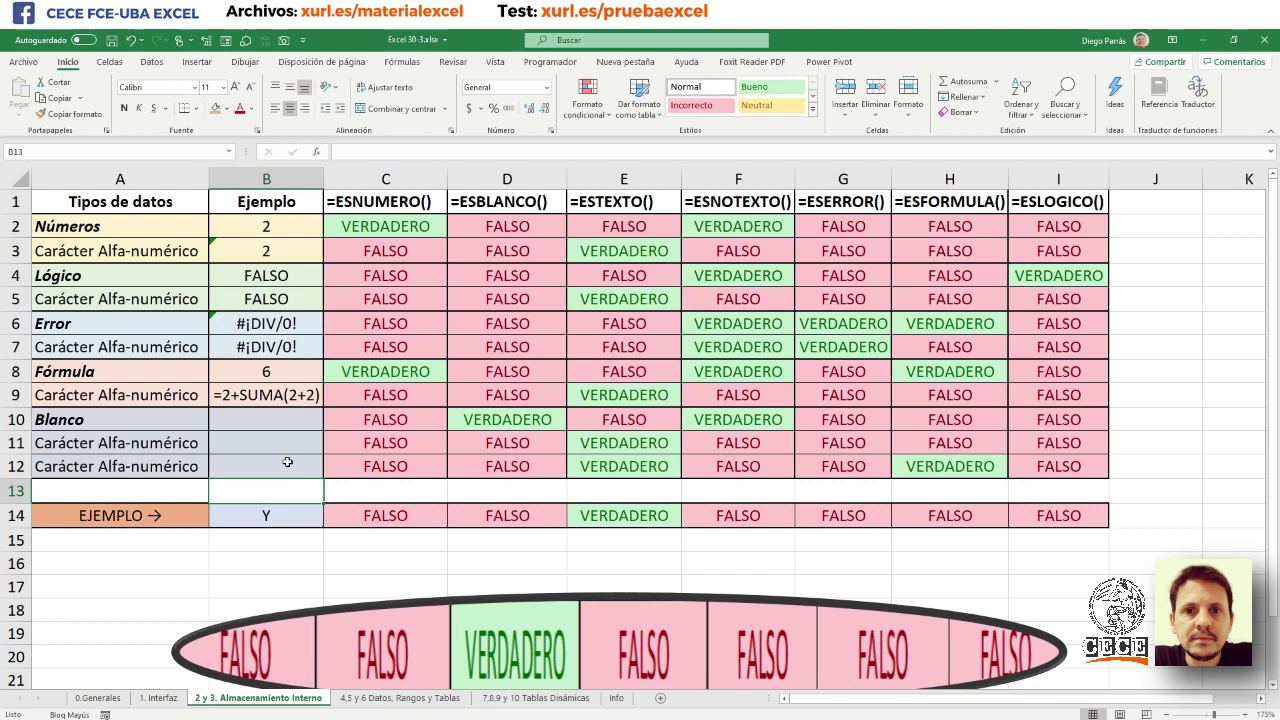
left_click(226, 463)
key("Return")
left_click(224, 463)
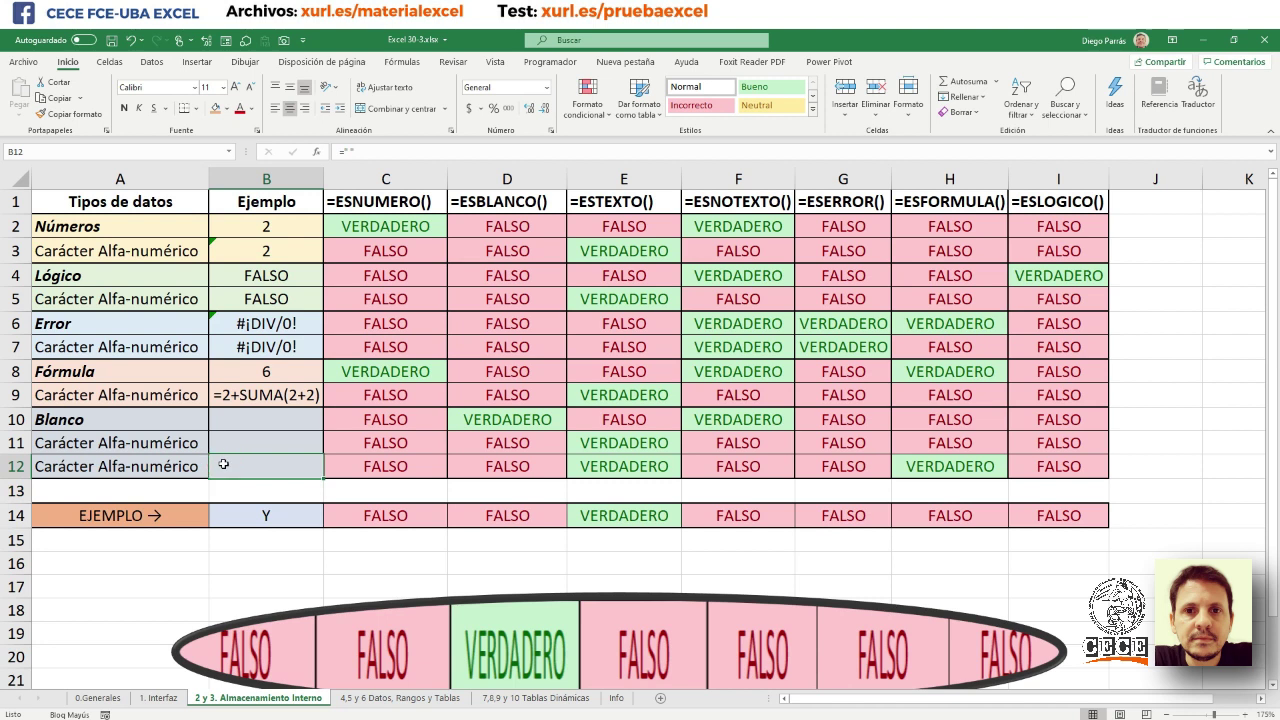
left_click(356, 151)
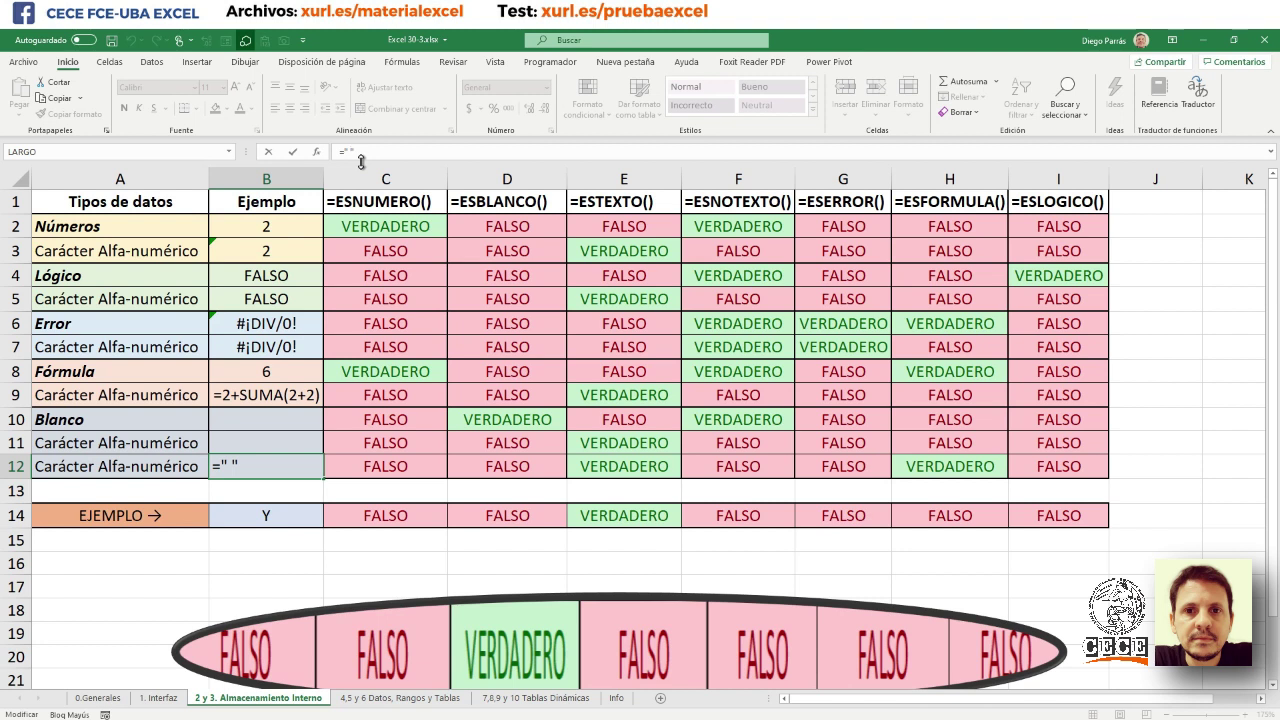
key("BackSpace")
key("Return")
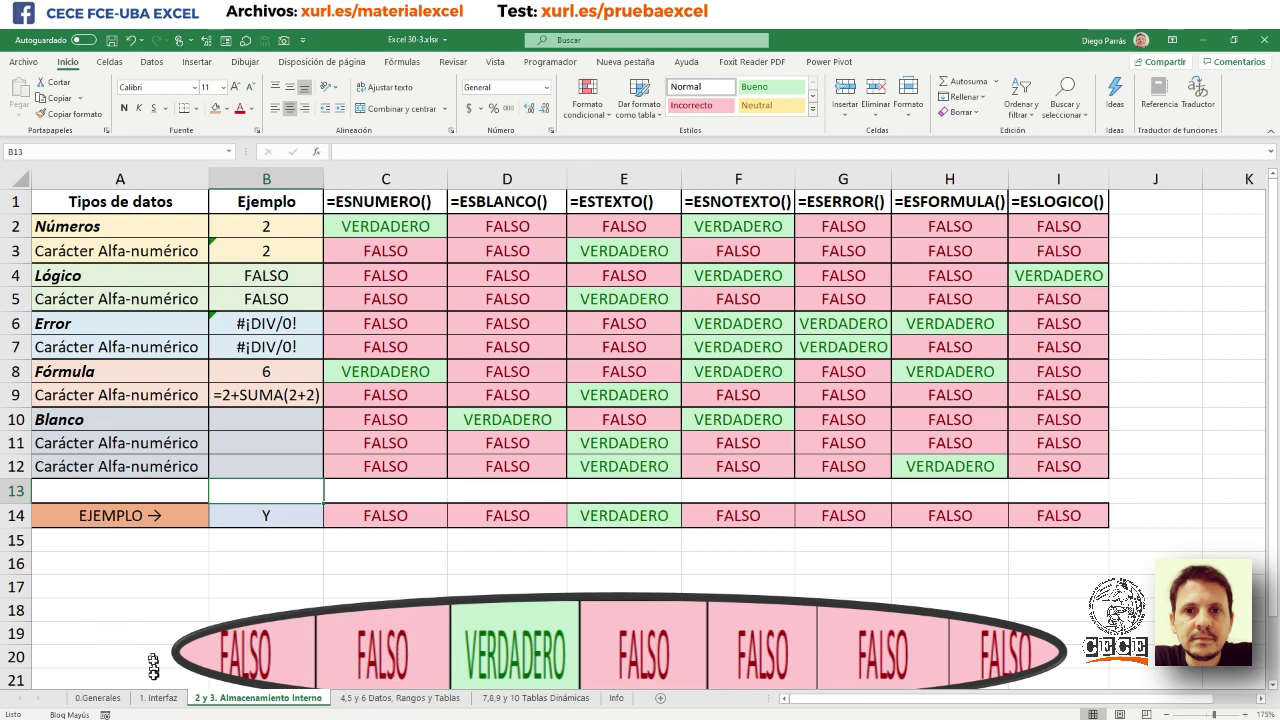
left_click(155, 700)
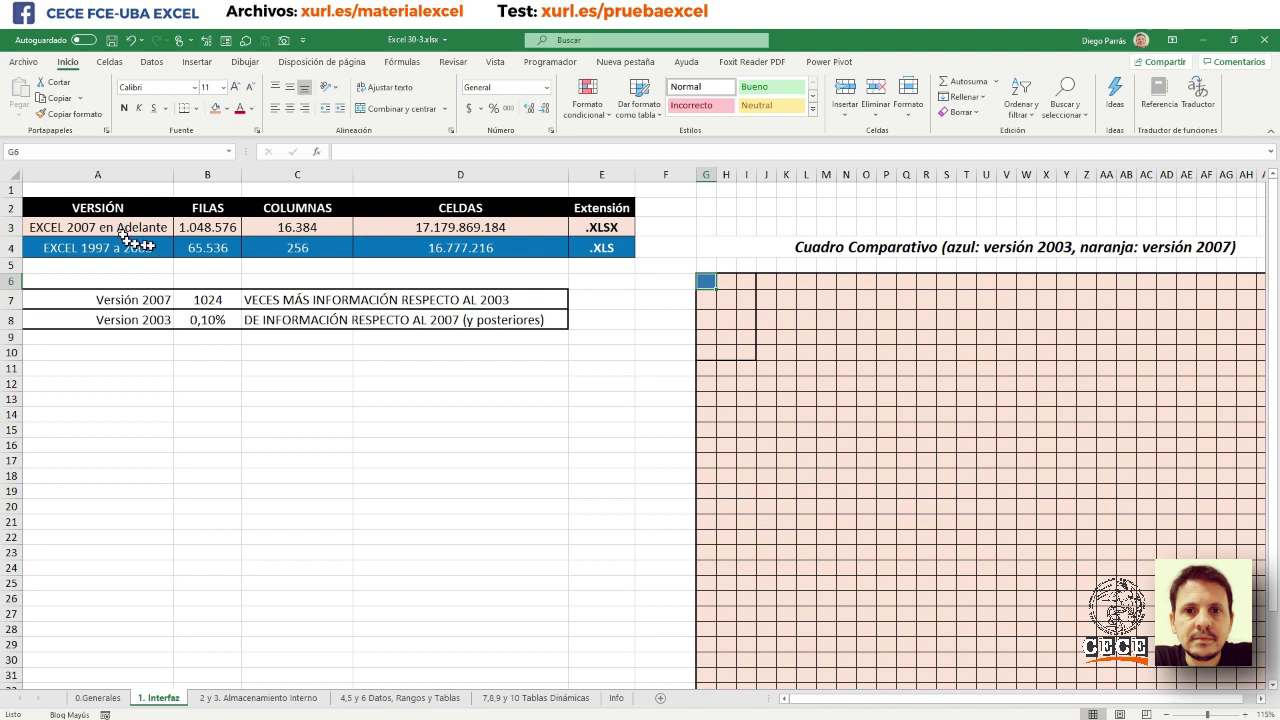
scroll(777, 309, "down", 7)
scroll(823, 366, "up", 7)
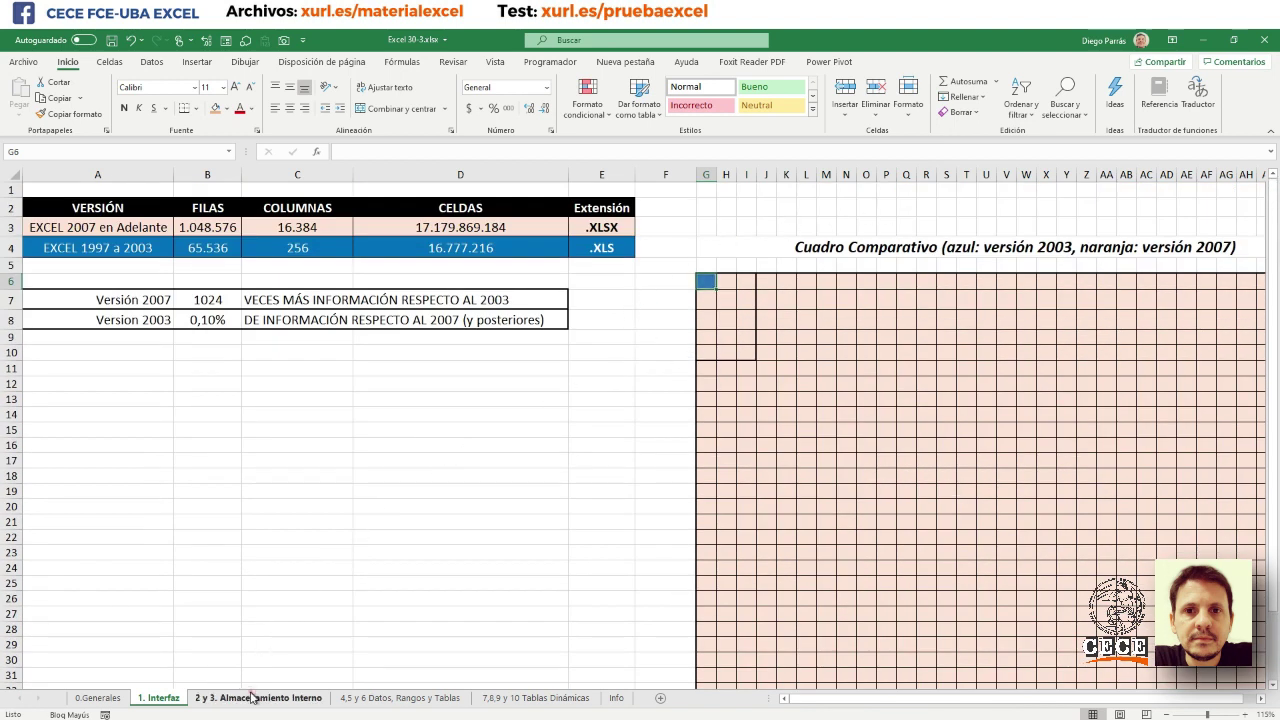
left_click(256, 698)
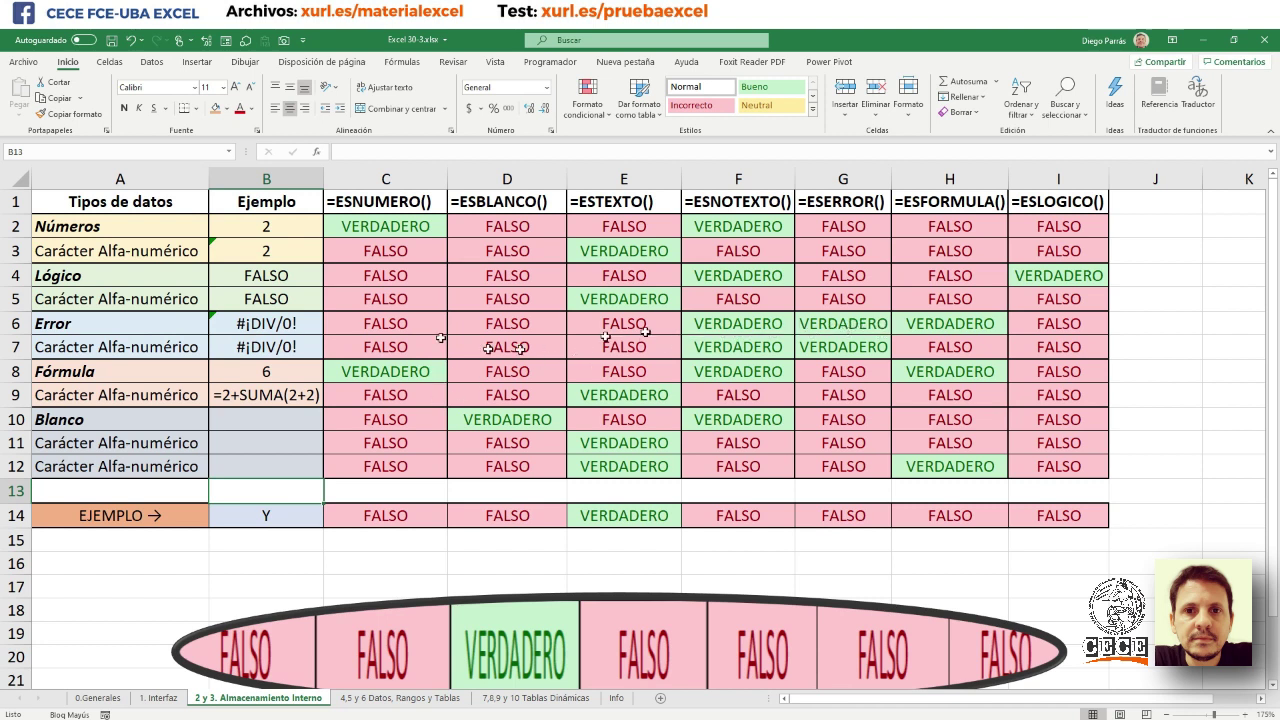
left_click(126, 323)
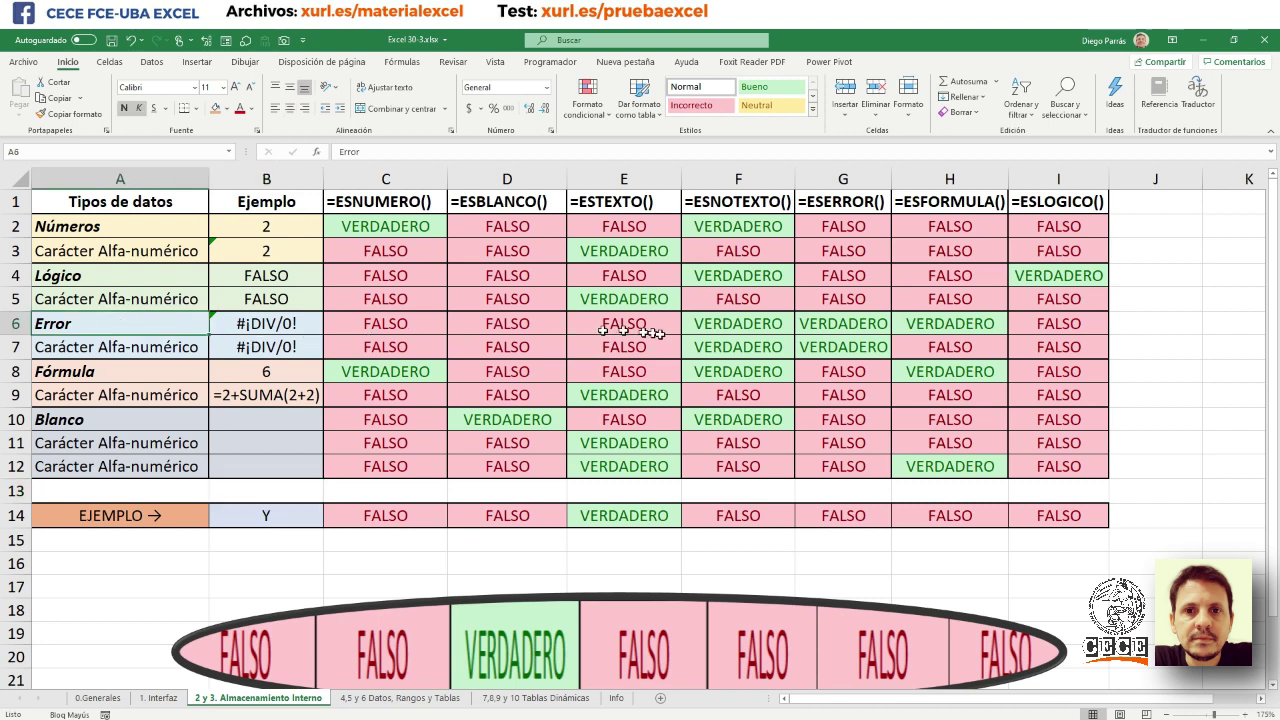
left_click(699, 326)
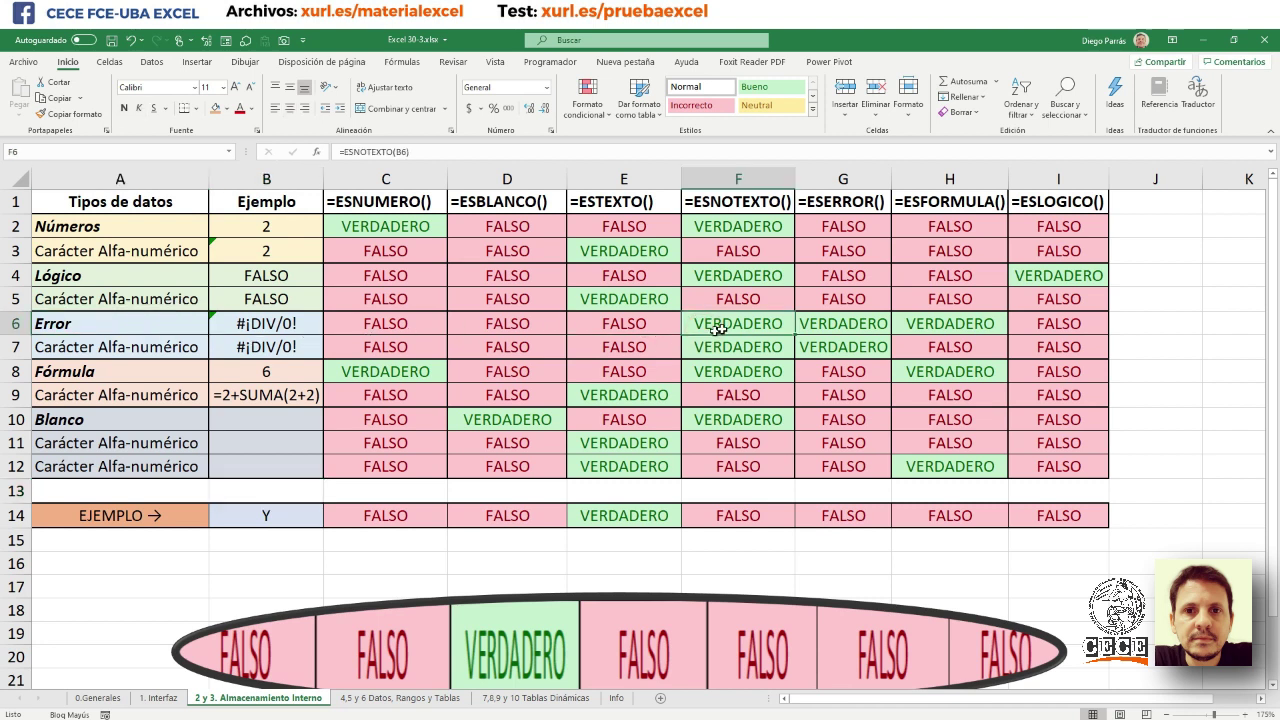
left_click(838, 324)
left_click(938, 324)
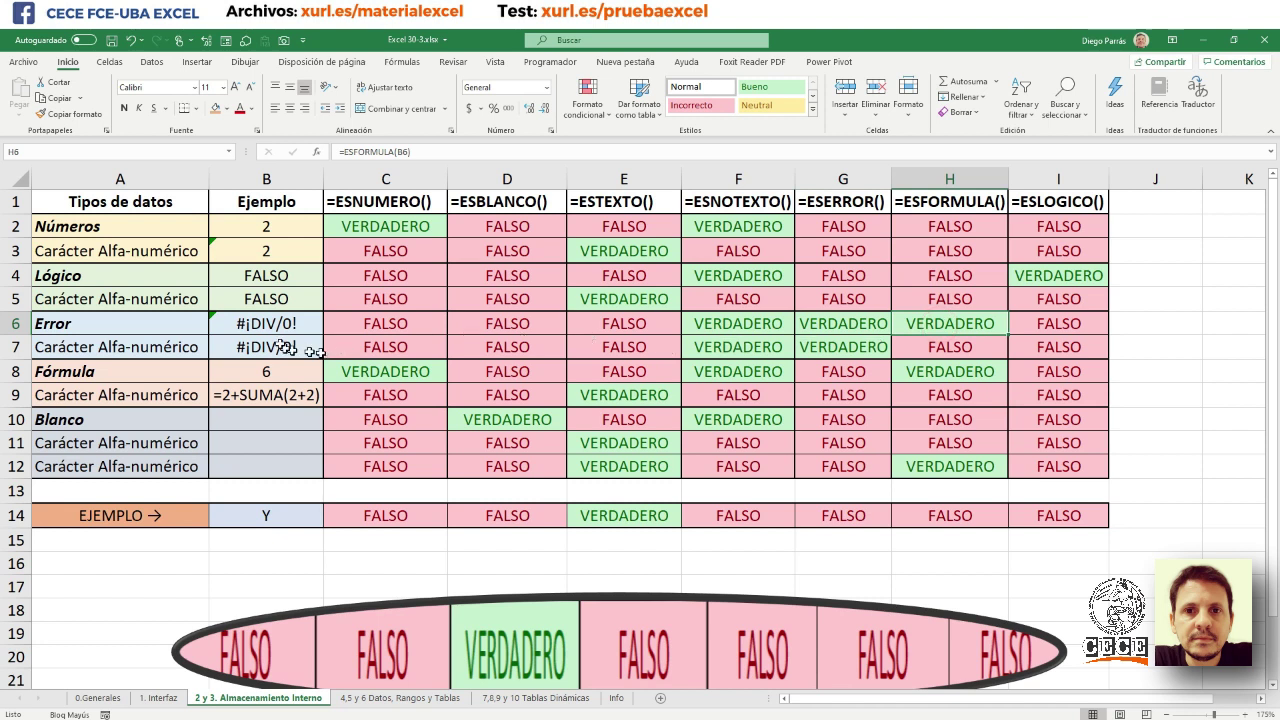
left_click(263, 325)
double_click(256, 325)
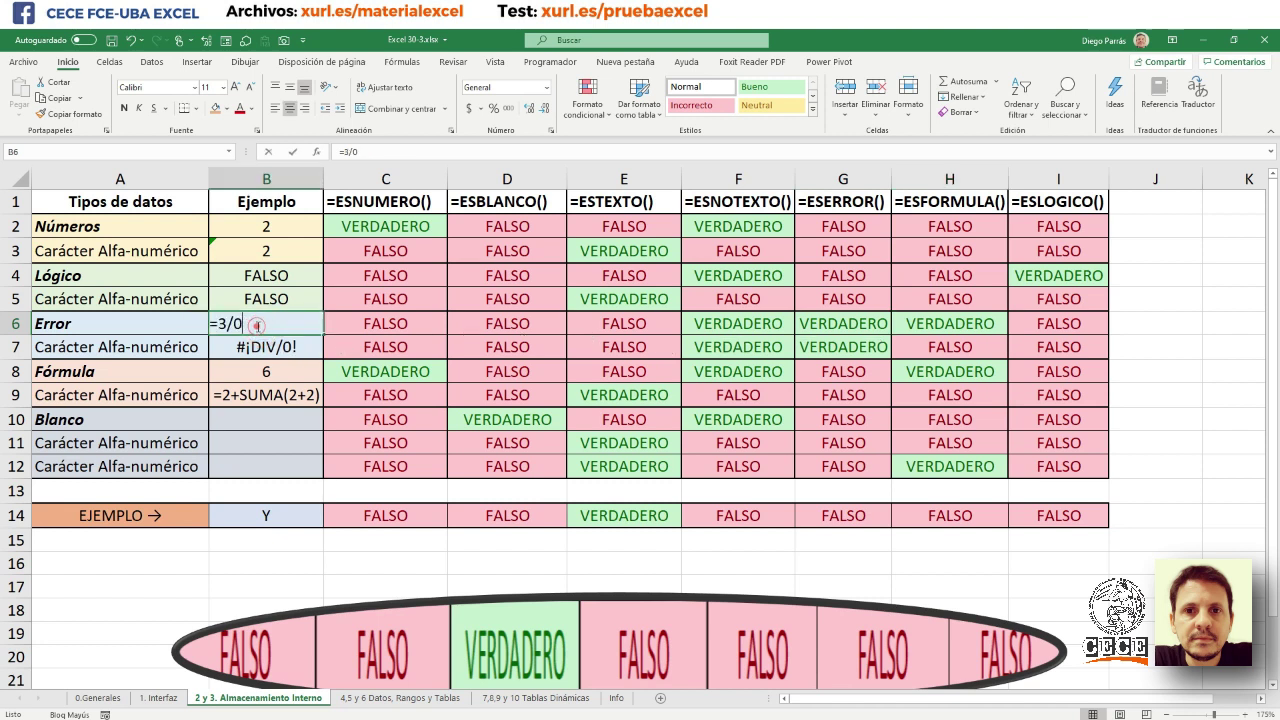
key("Escape")
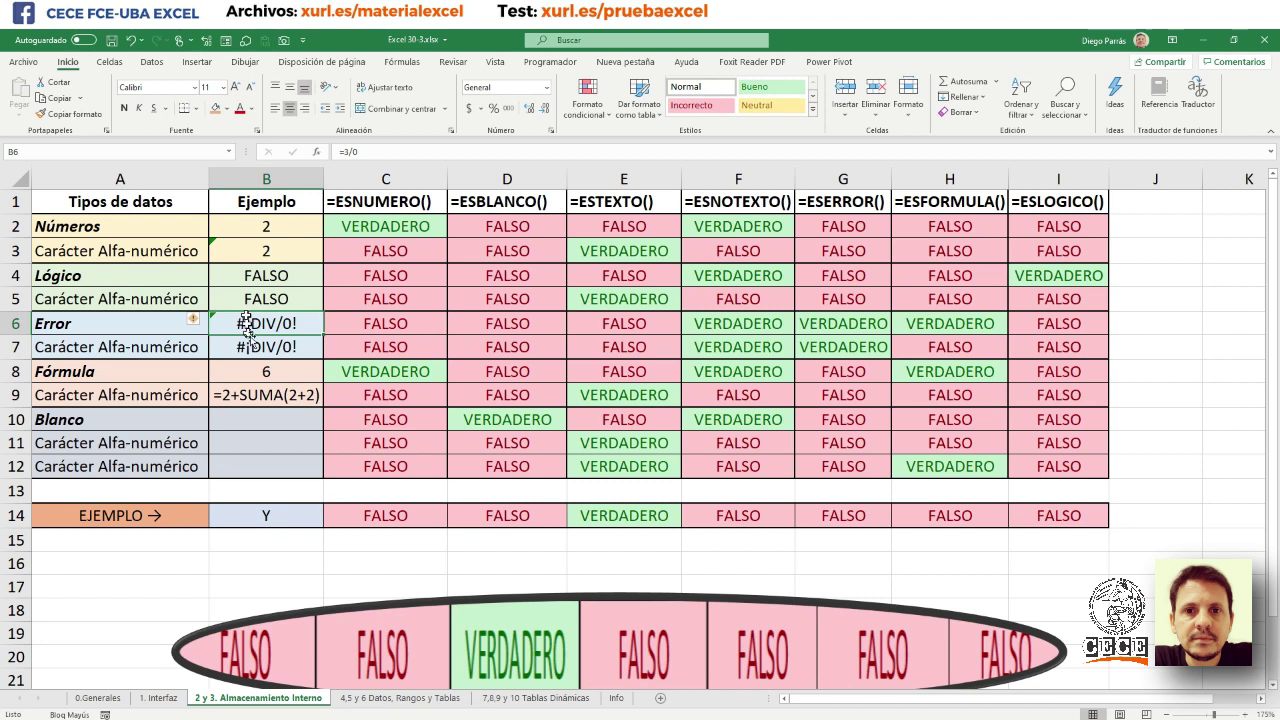
double_click(265, 350)
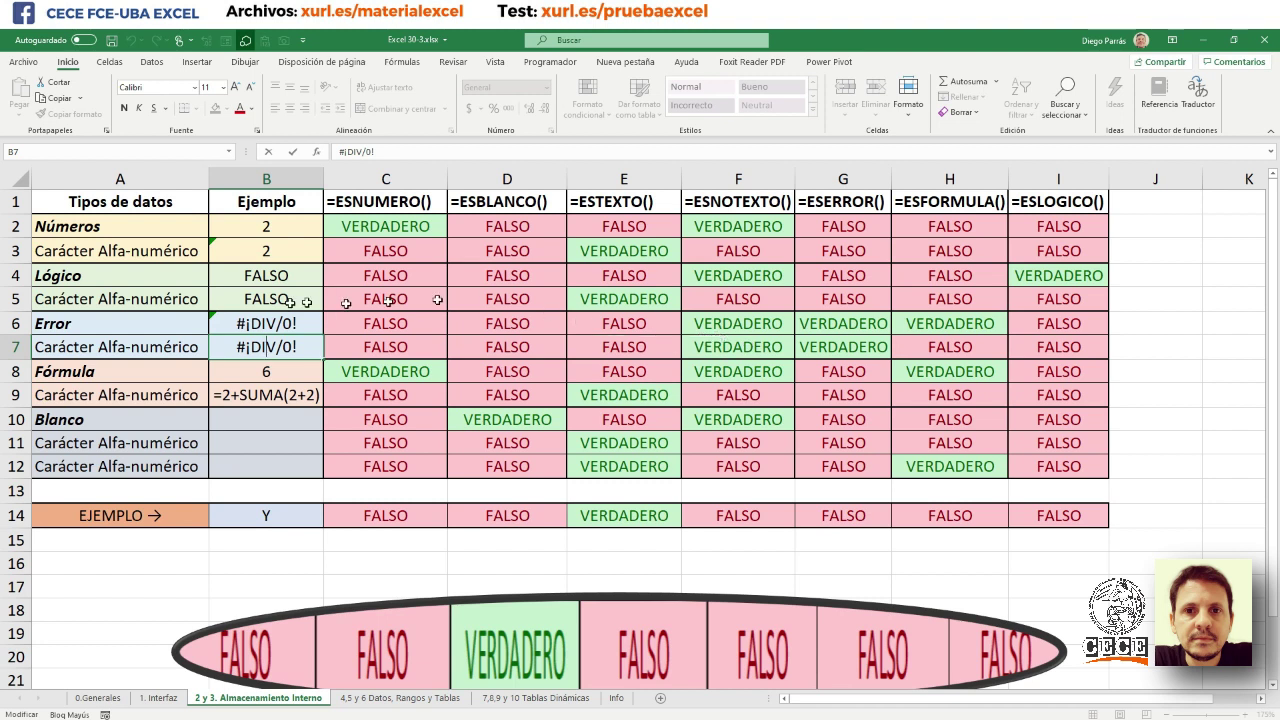
left_click(237, 347)
type("'")
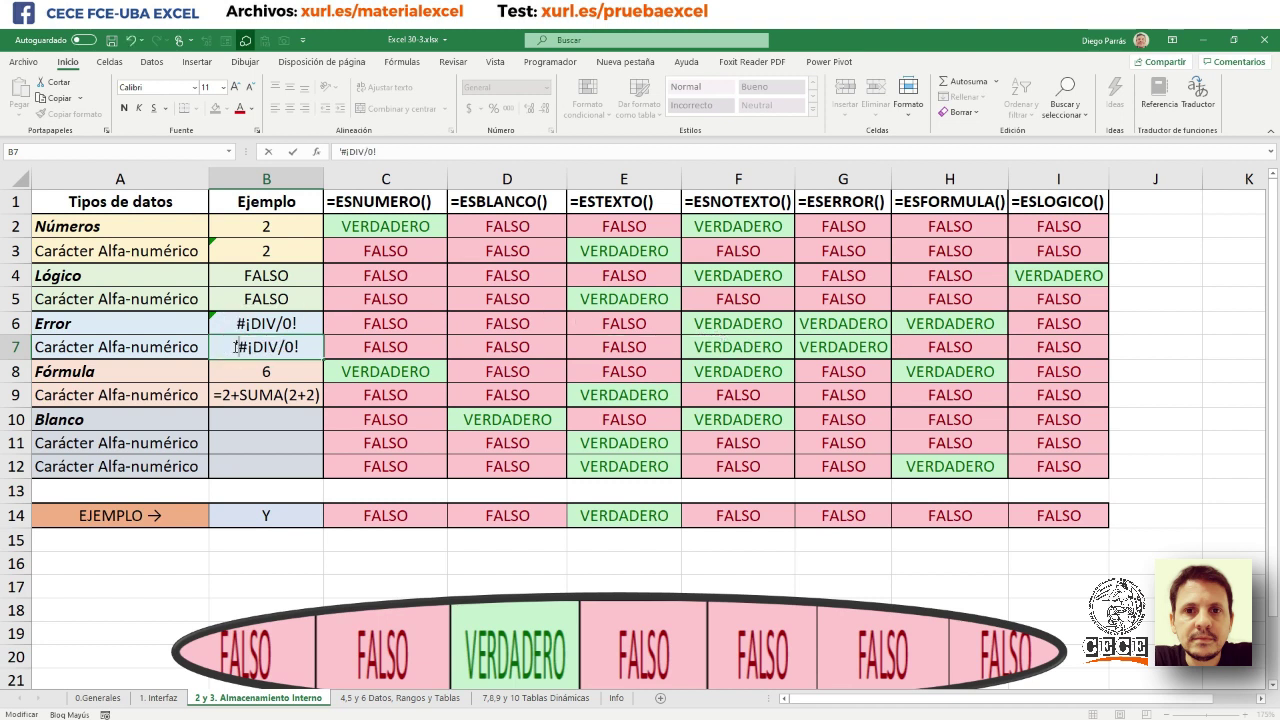
key("Return")
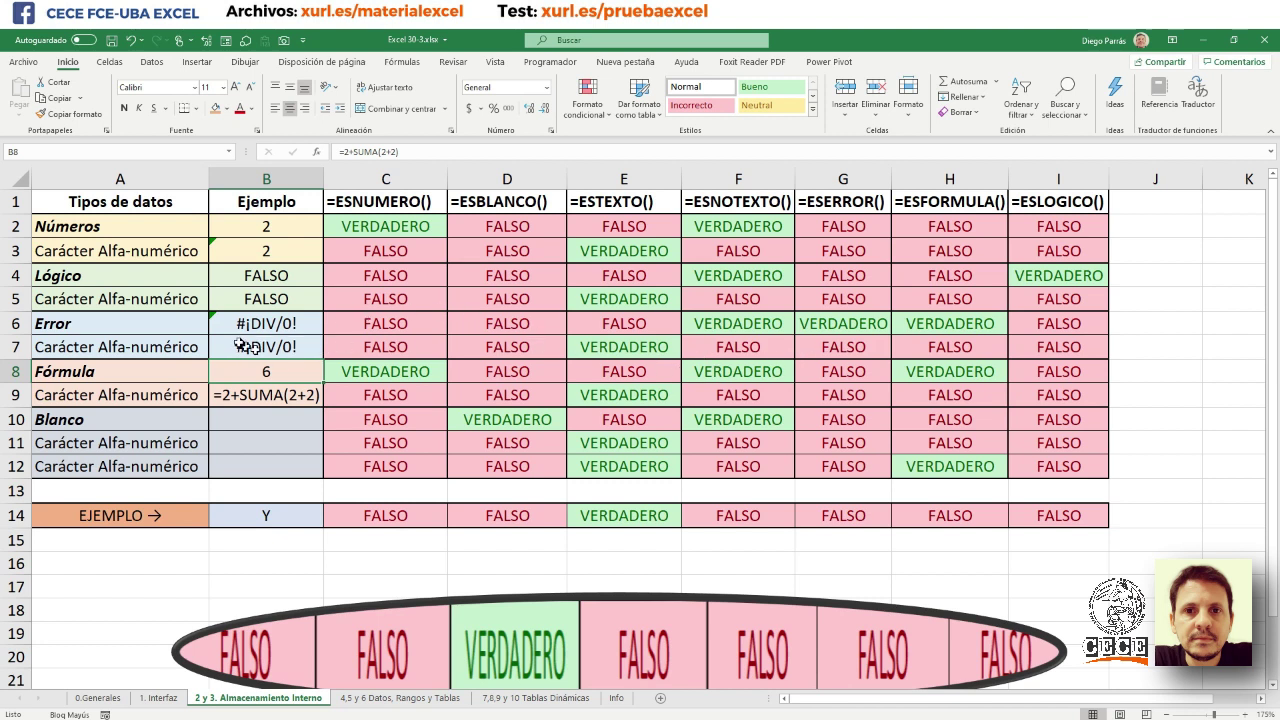
double_click(240, 345)
left_click(212, 346)
key("Delete")
key("Return")
scroll(240, 459, "down", 1)
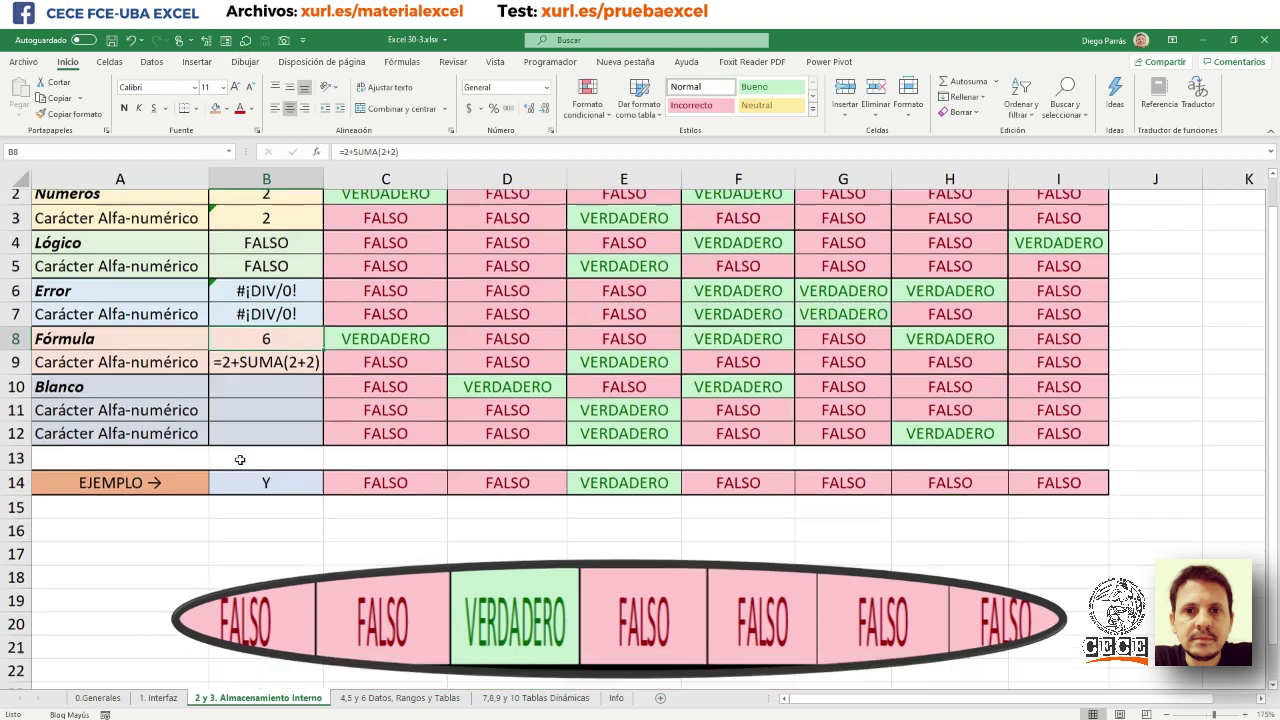
scroll(380, 460, "up", 1)
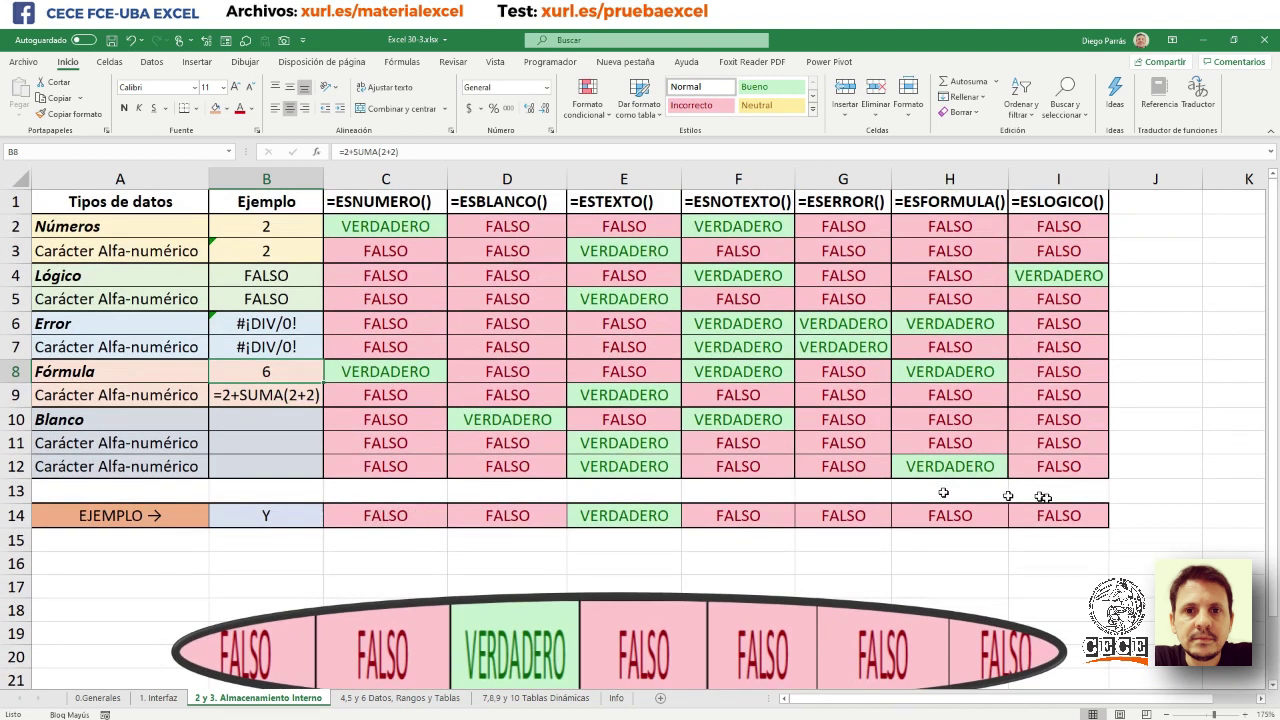
left_click_drag(427, 516, 1015, 520)
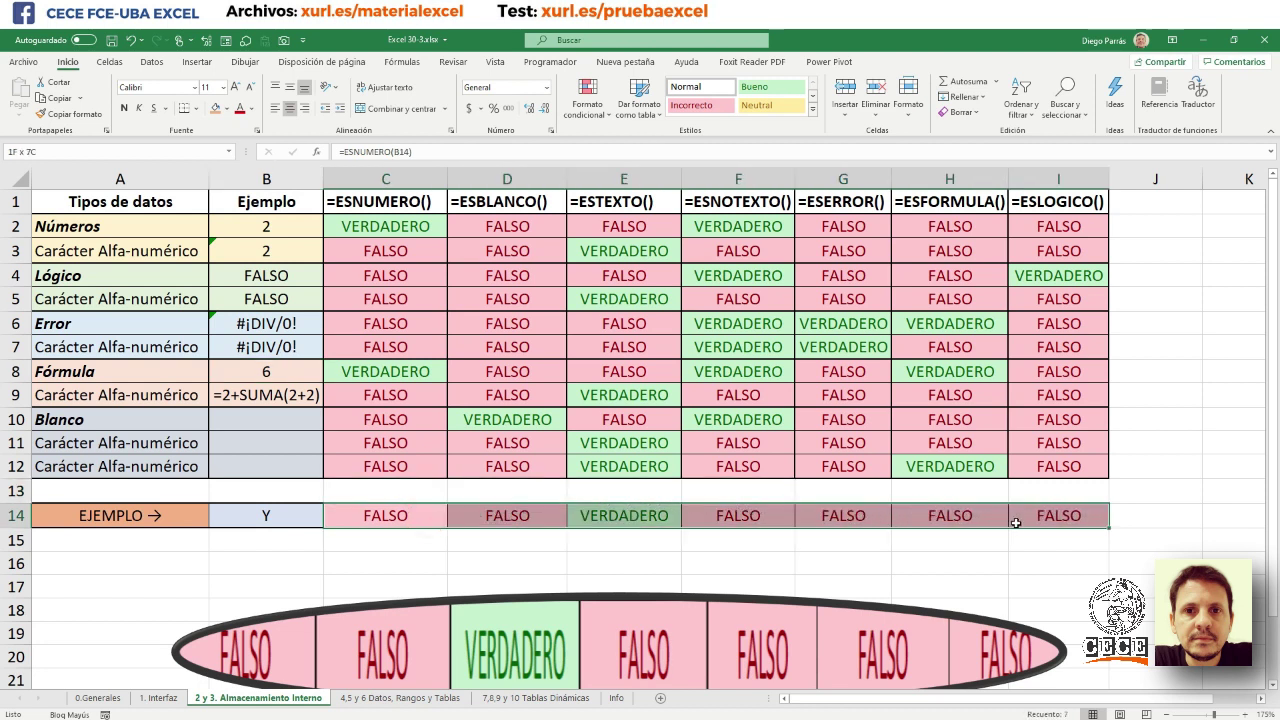
left_click(590, 103)
mouse_move(643, 142)
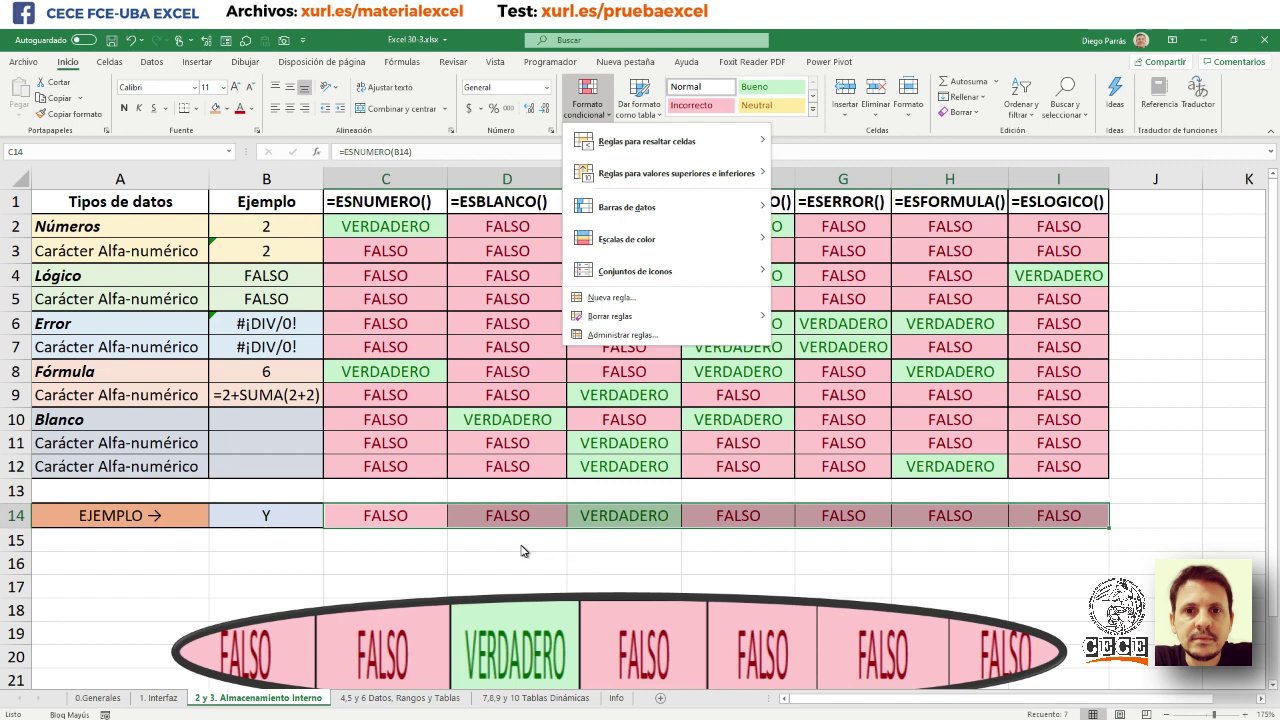
key("Escape")
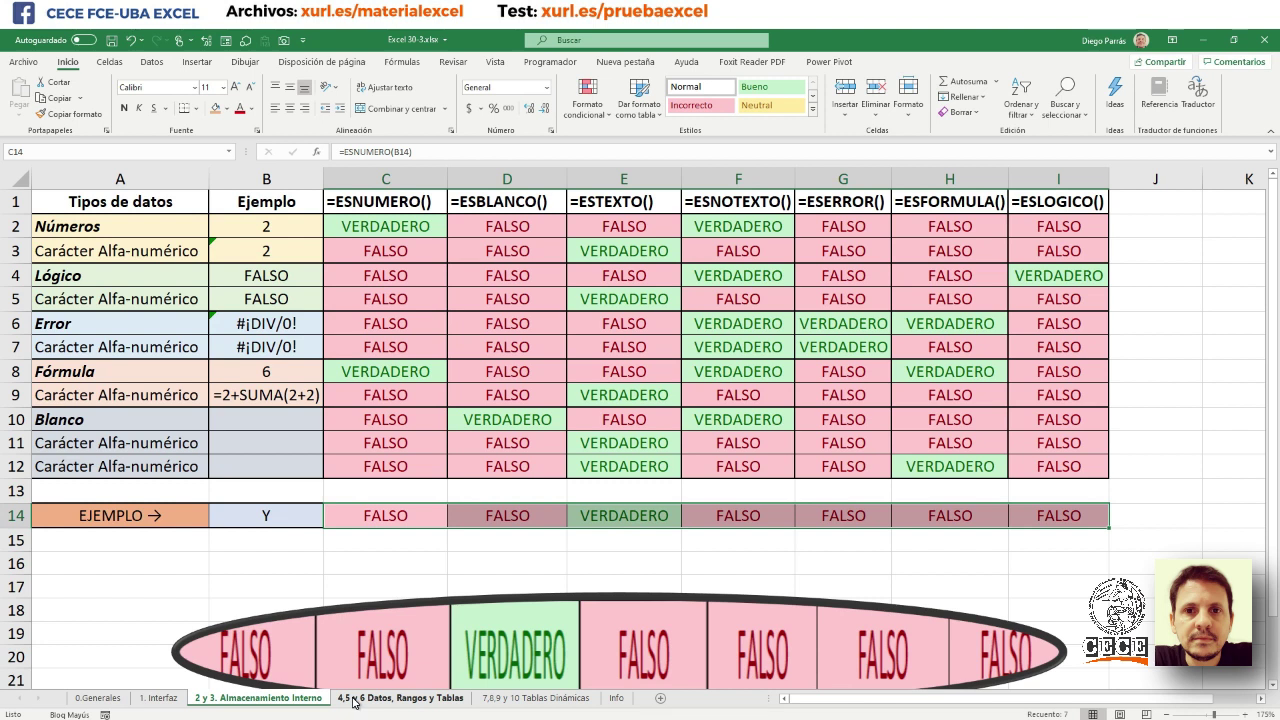
- Open the '4,5 y 6 Datos, Rangos y Tablas' sheet, bring its price tables into view, and select A6
left_click(354, 700)
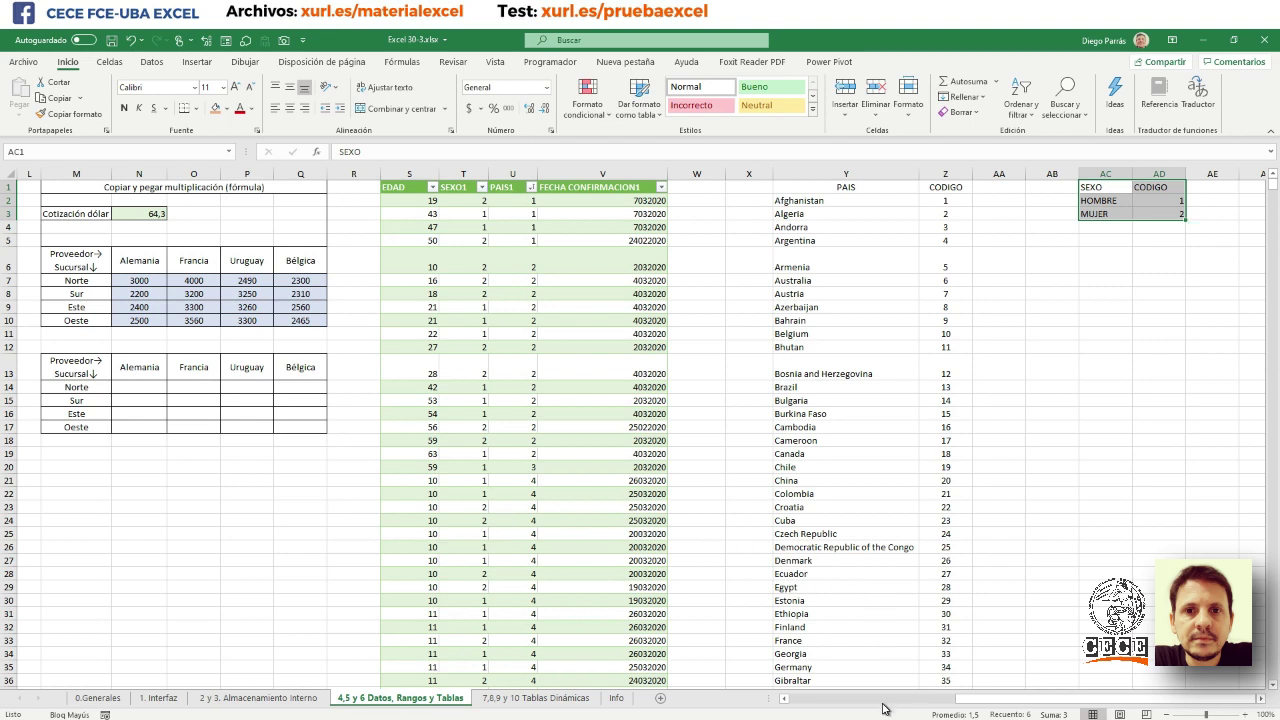
left_click_drag(963, 702, 793, 702)
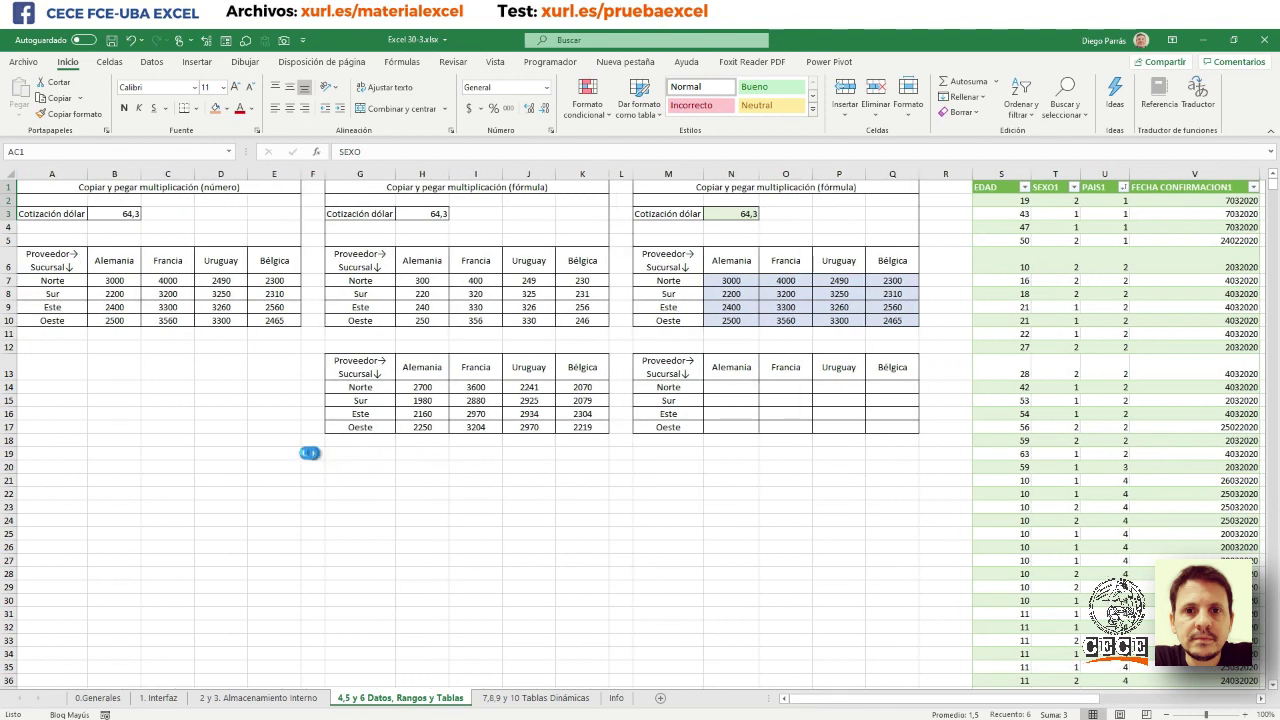
scroll(300, 451, "up", 2)
scroll(283, 411, "up", 2)
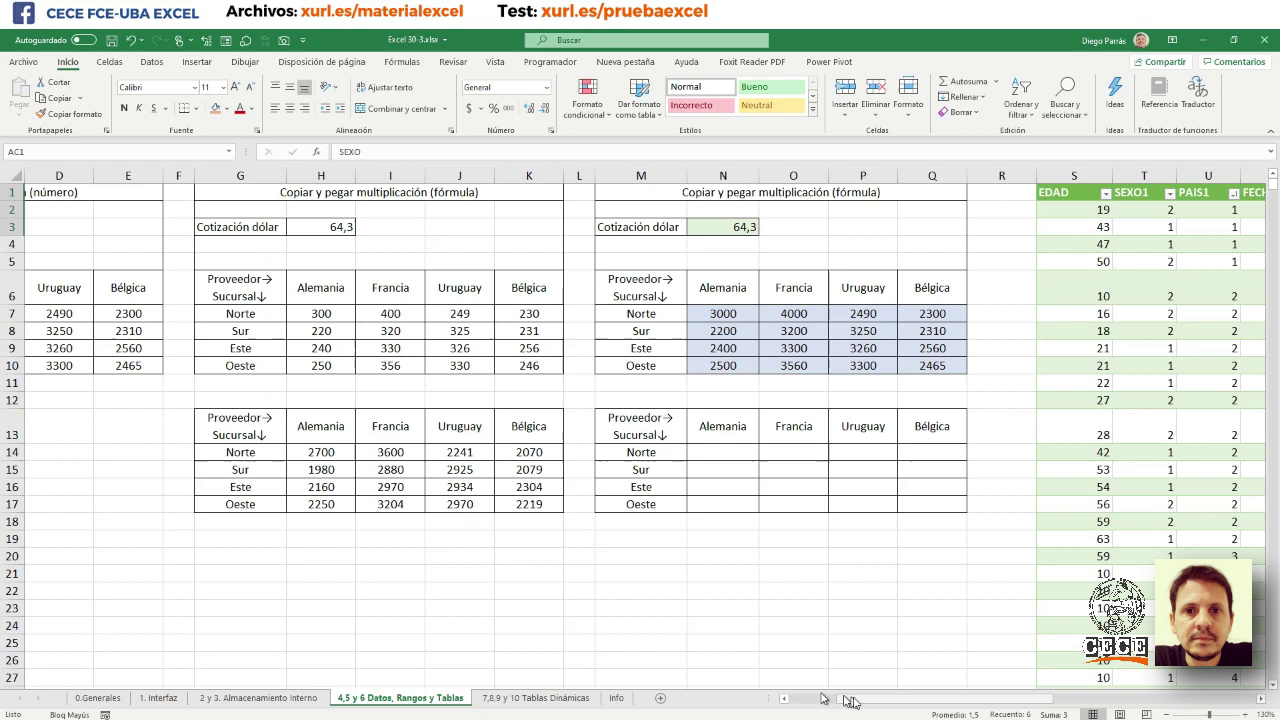
left_click_drag(873, 700, 777, 693)
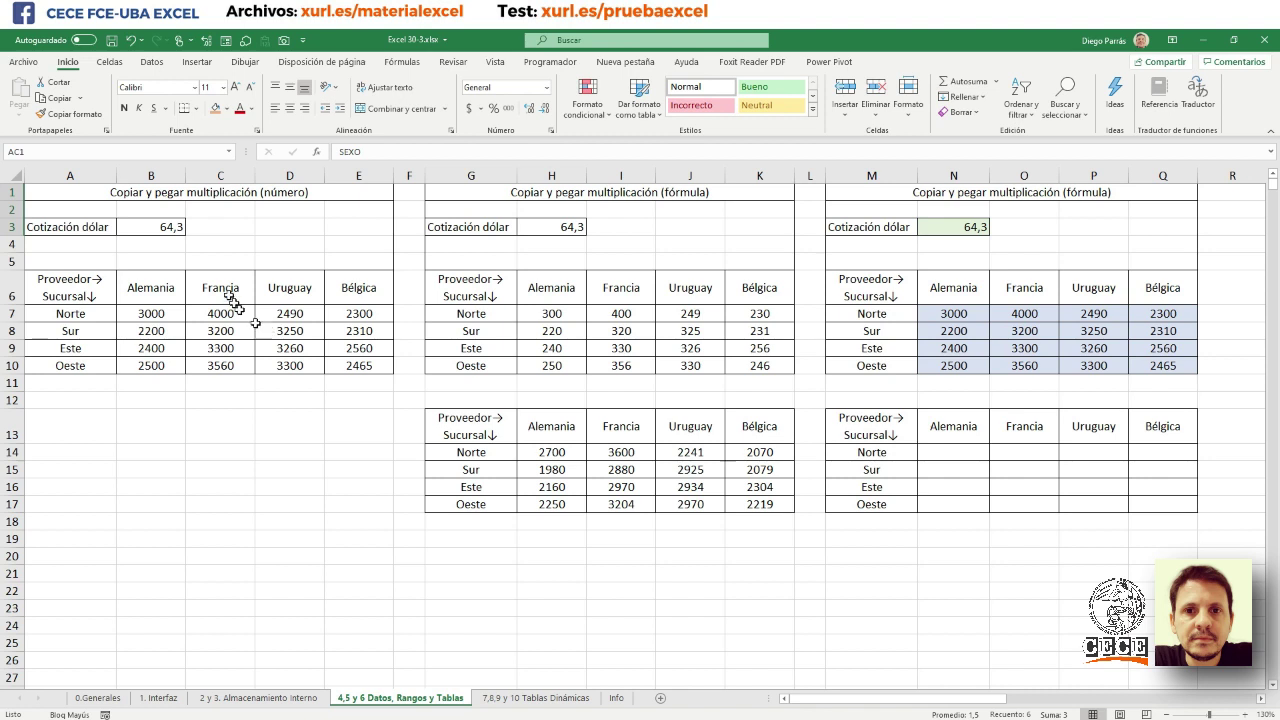
left_click(71, 285)
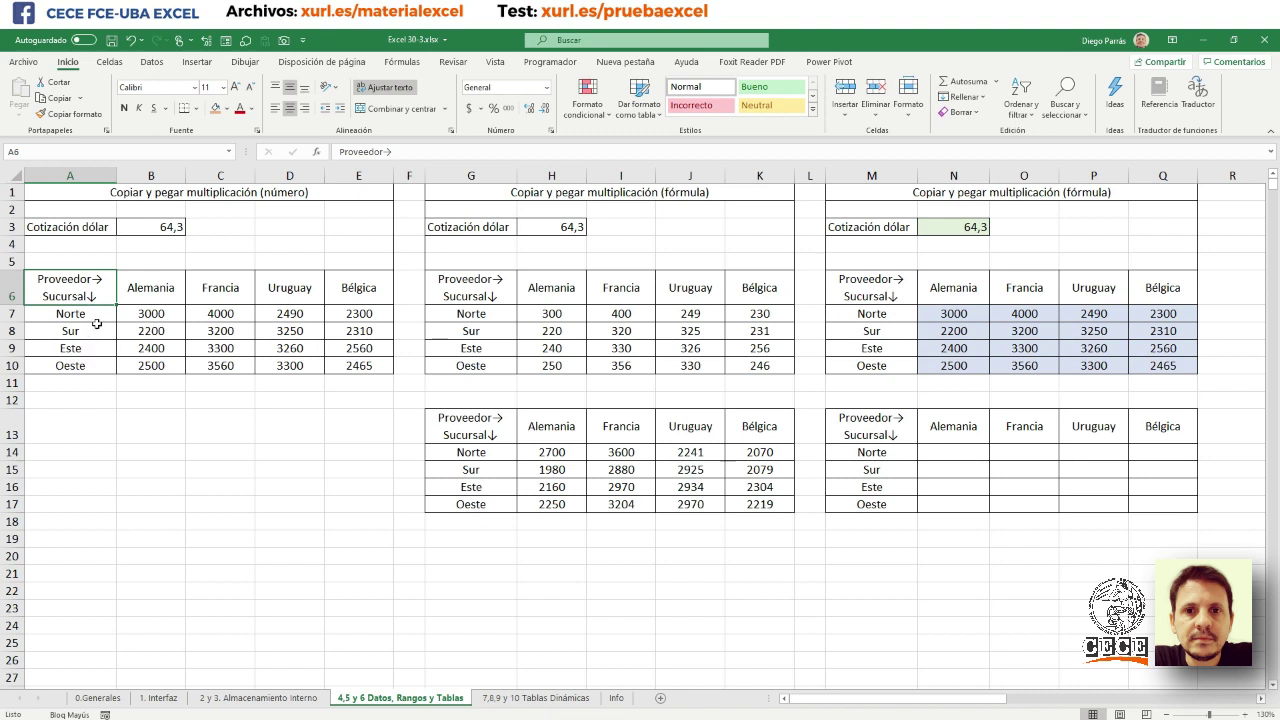
- Retype the A6 header as 'Proveedor Sucursal' and widen column A to fit it
double_click(96, 295)
left_click_drag(98, 296, 18, 296)
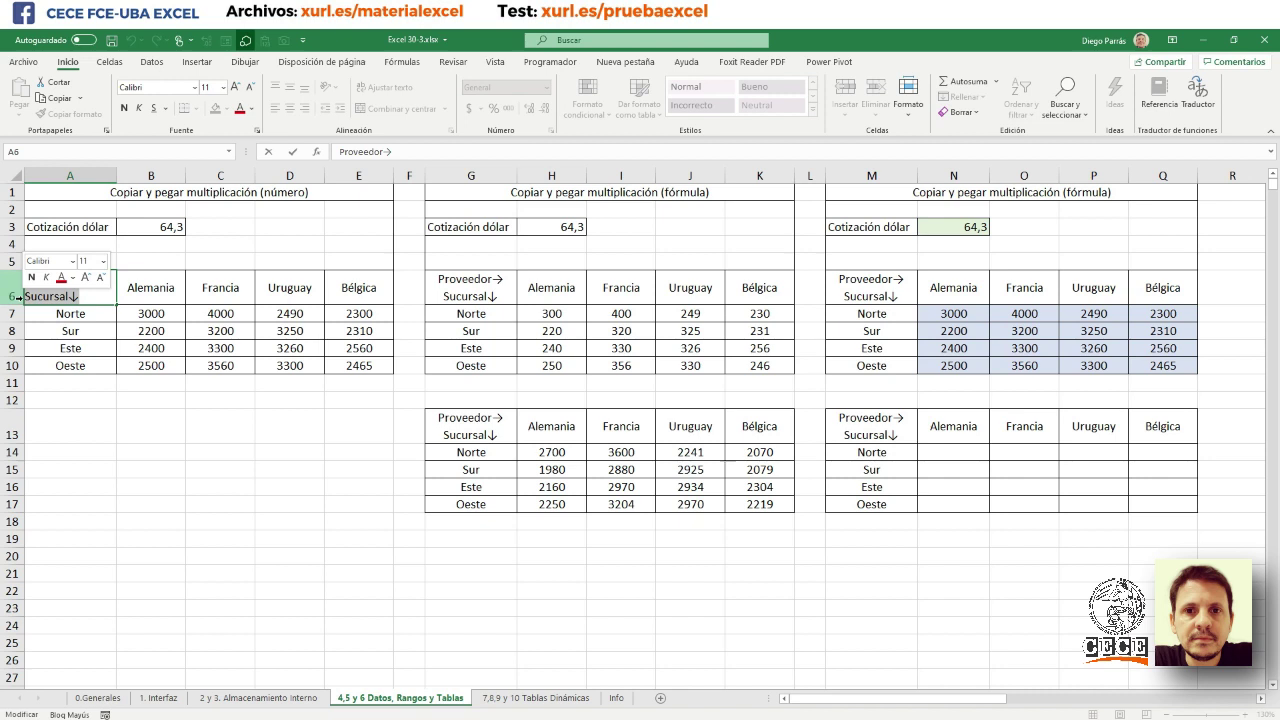
key("BackSpace")
key("BackSpace")
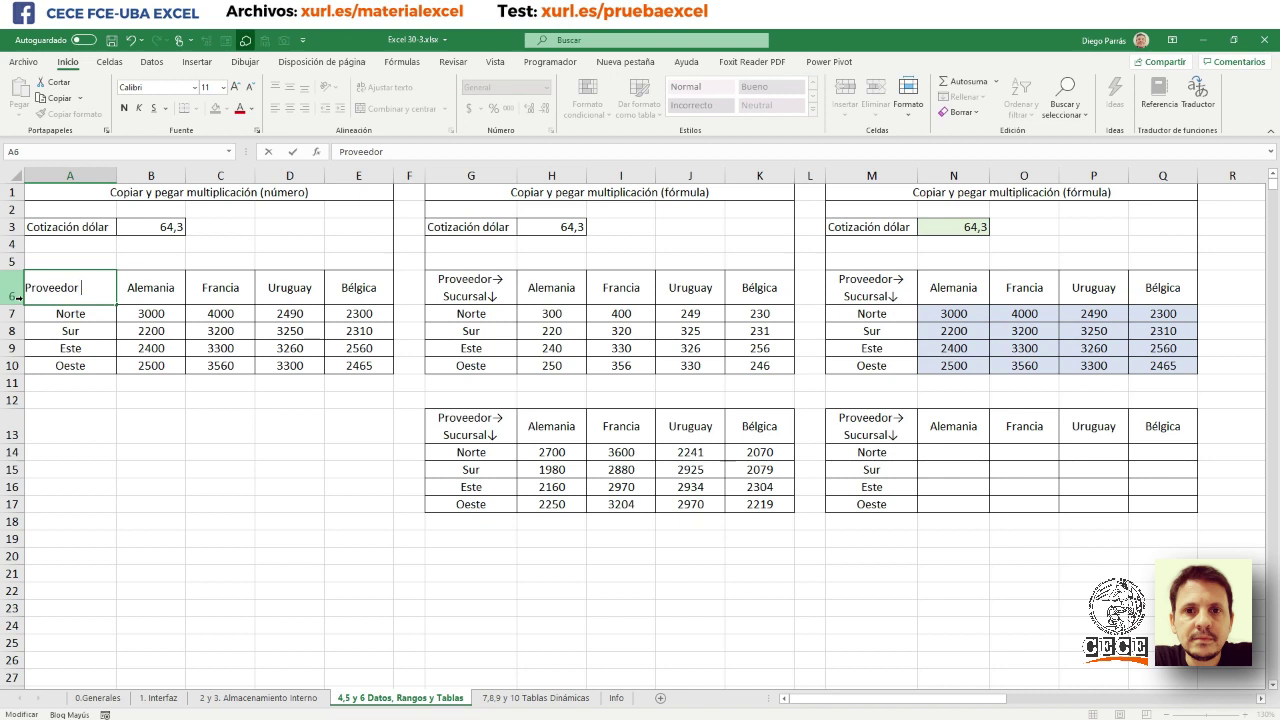
type("sUcurs")
type("al")
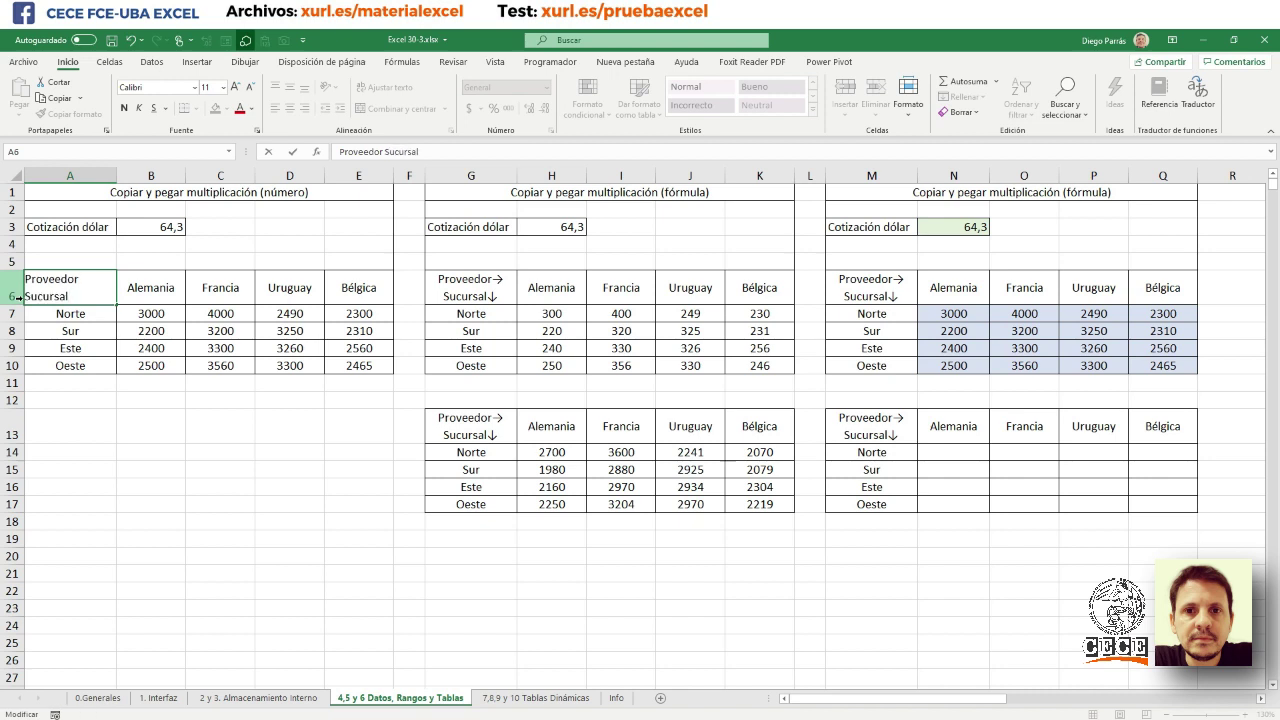
key("Return")
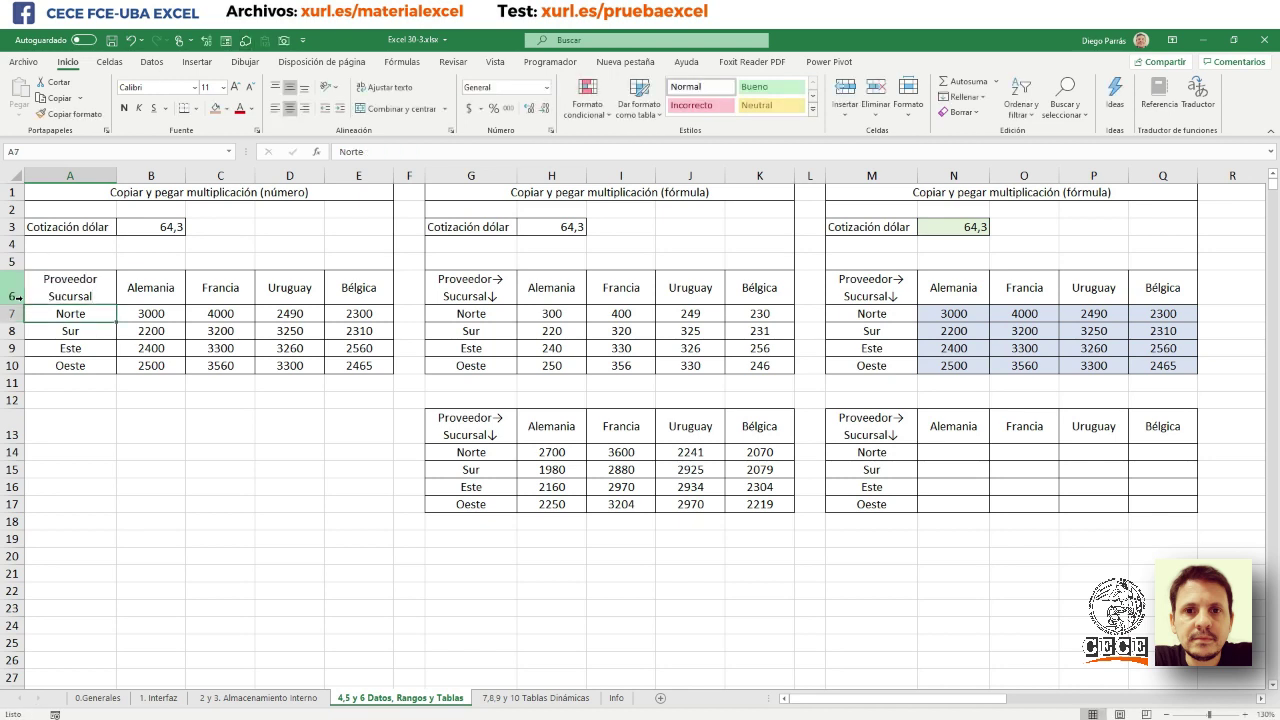
left_click_drag(117, 176, 170, 183)
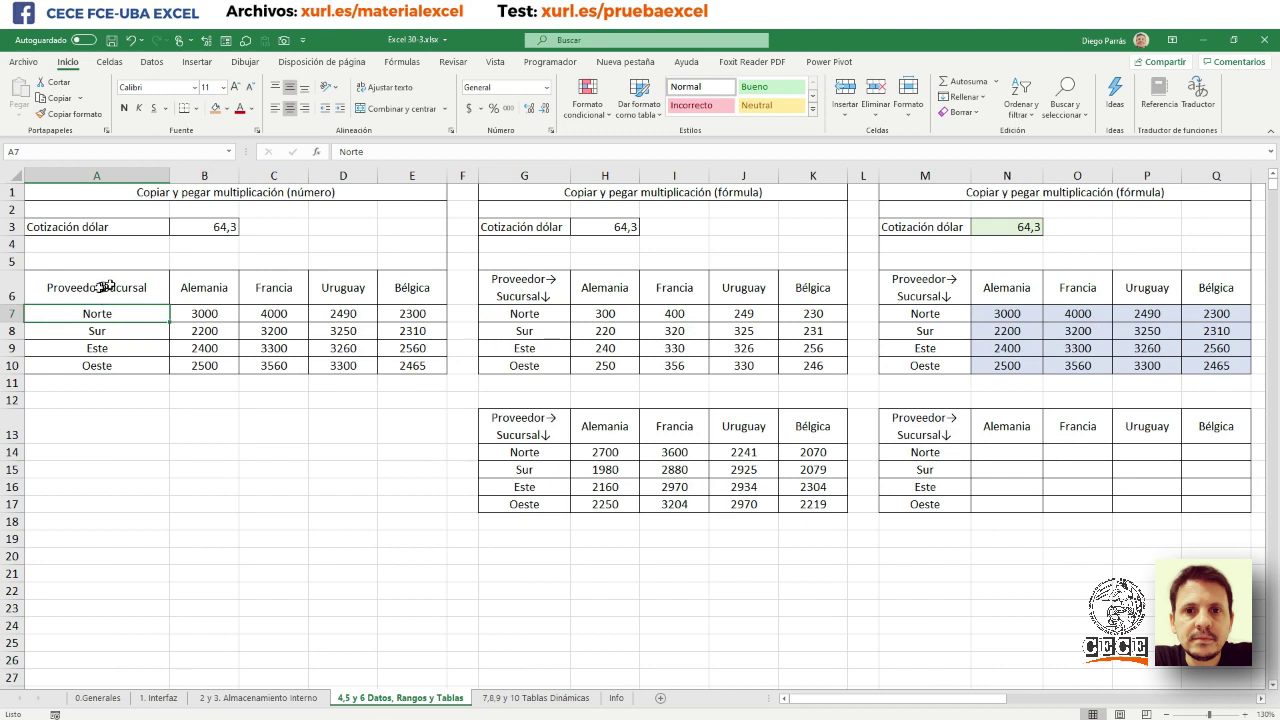
- Break the A6 header with Alt+Enter so Proveedor sits above Sucursal, checking both lines in the formula bar
double_click(103, 287)
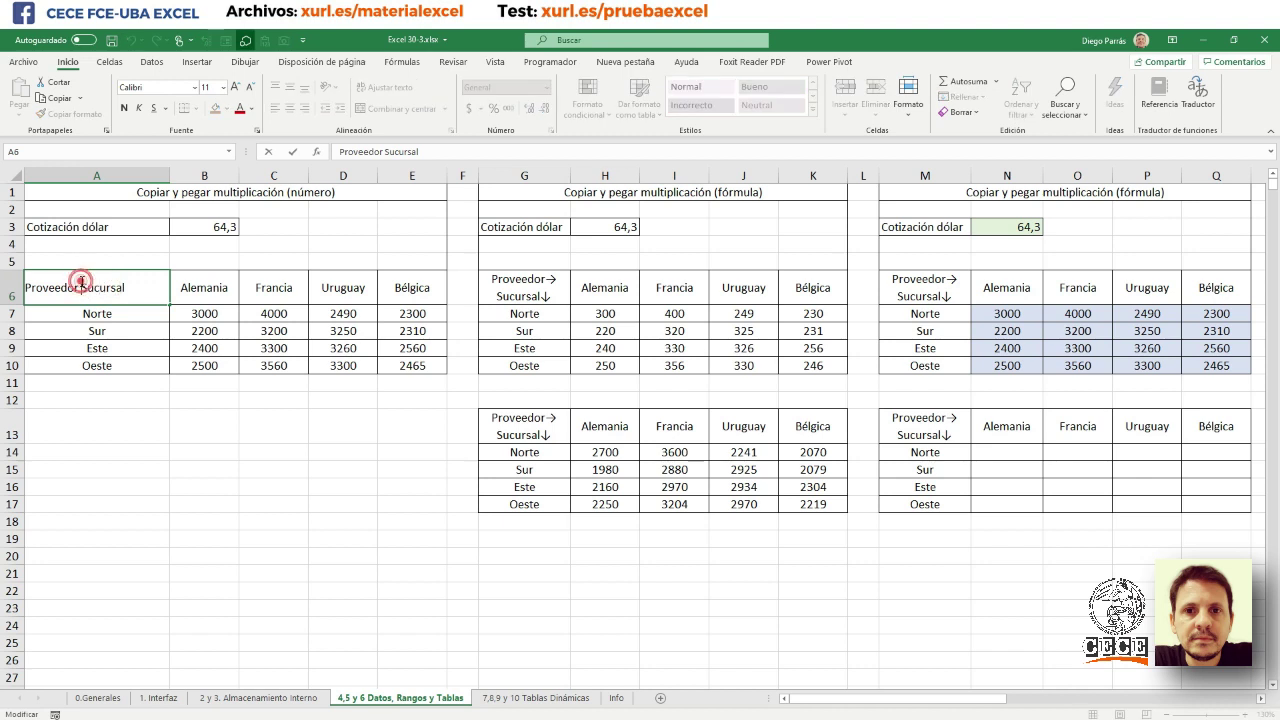
key("alt+Return")
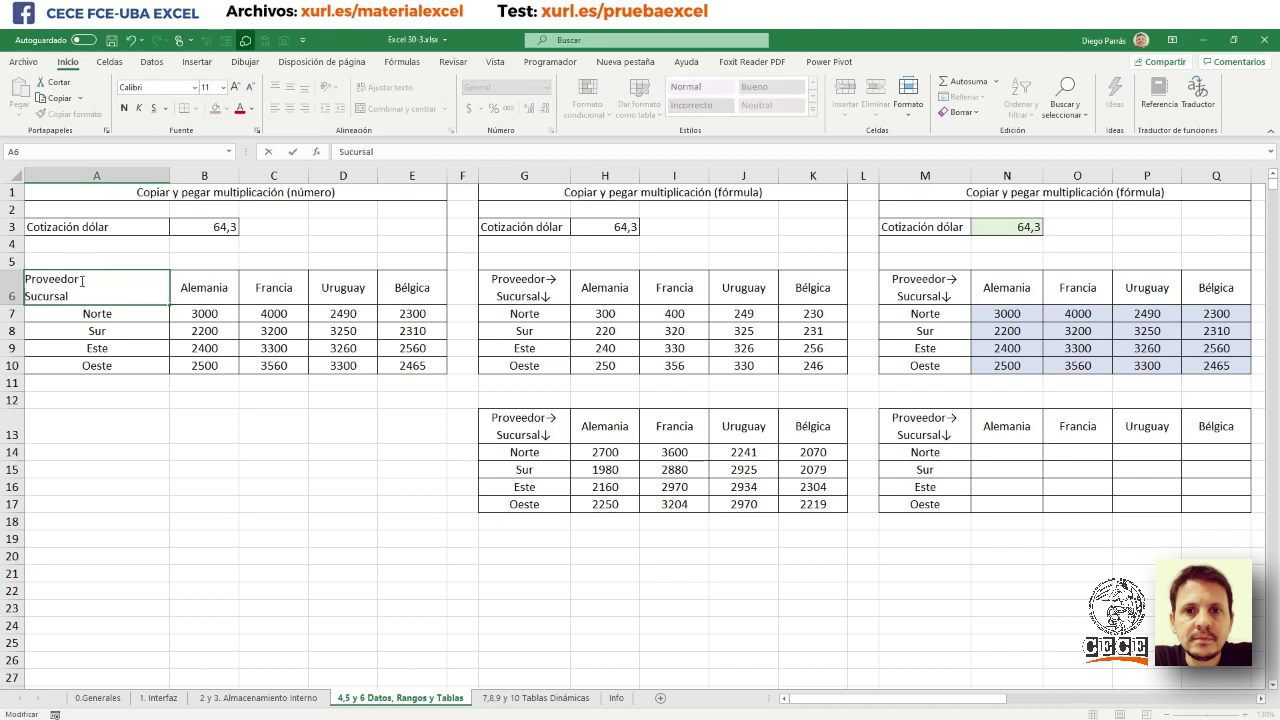
key("Return")
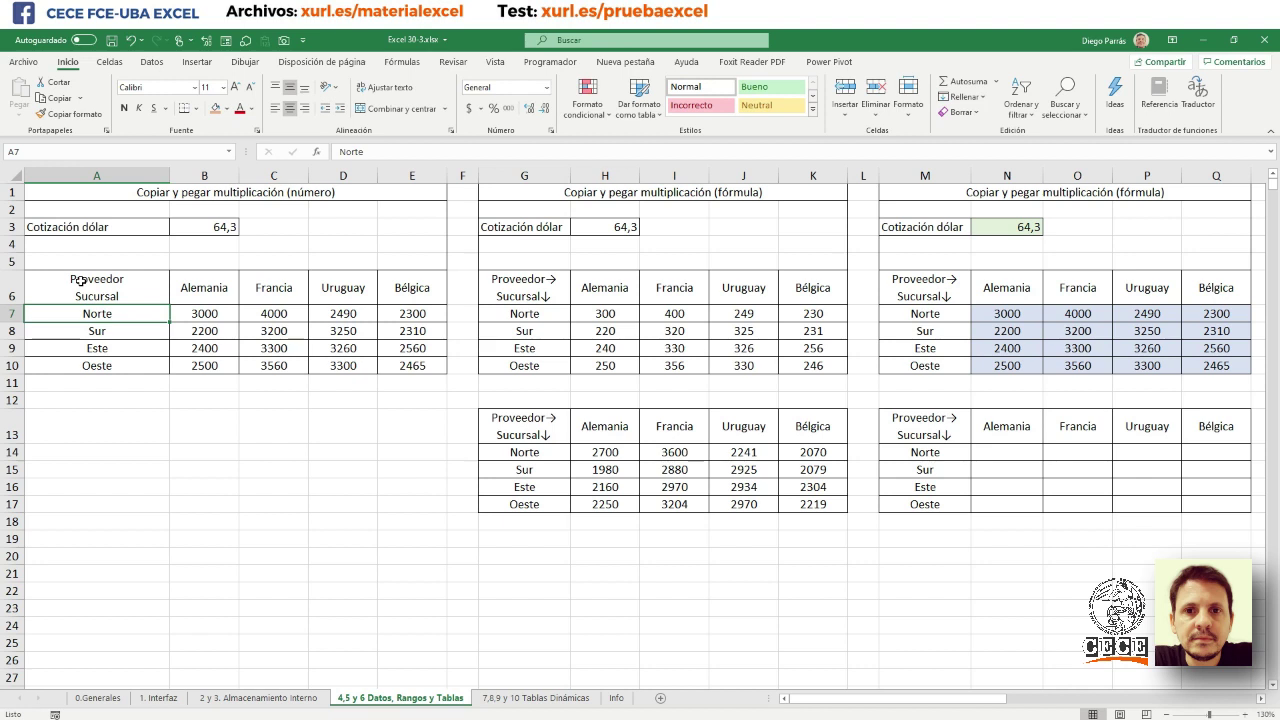
left_click(80, 281)
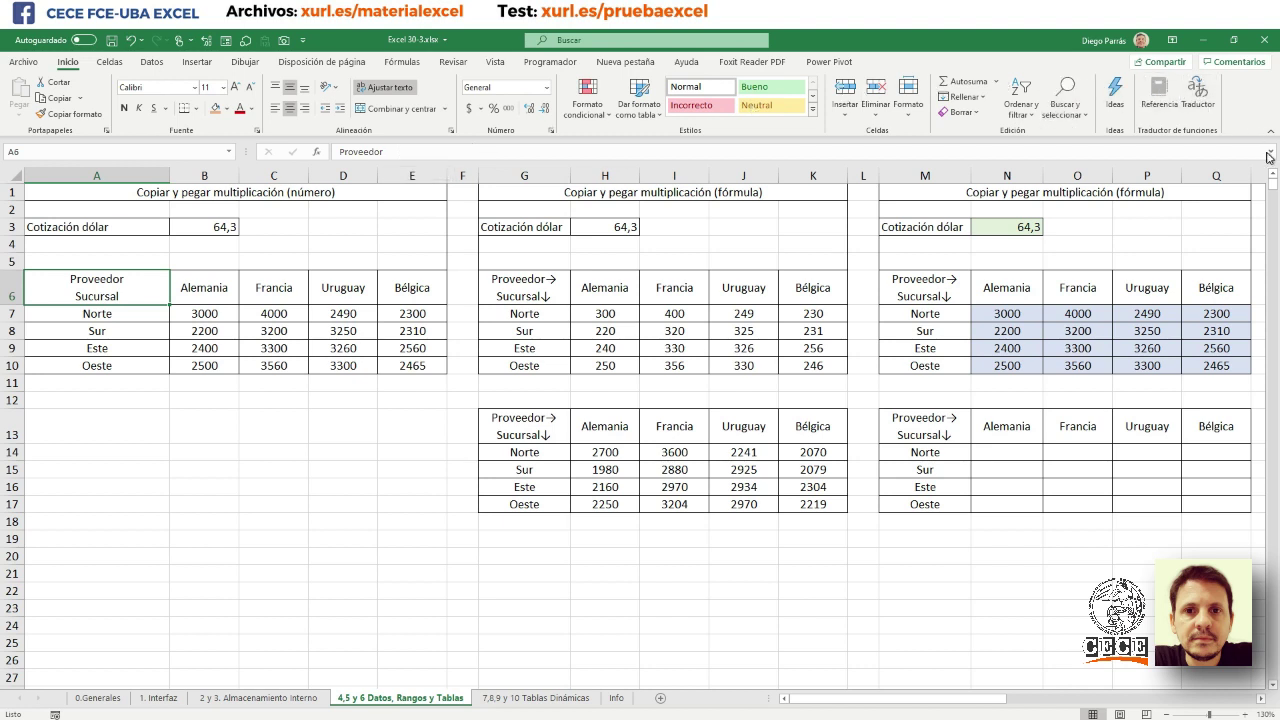
key("F2")
left_click(1270, 157)
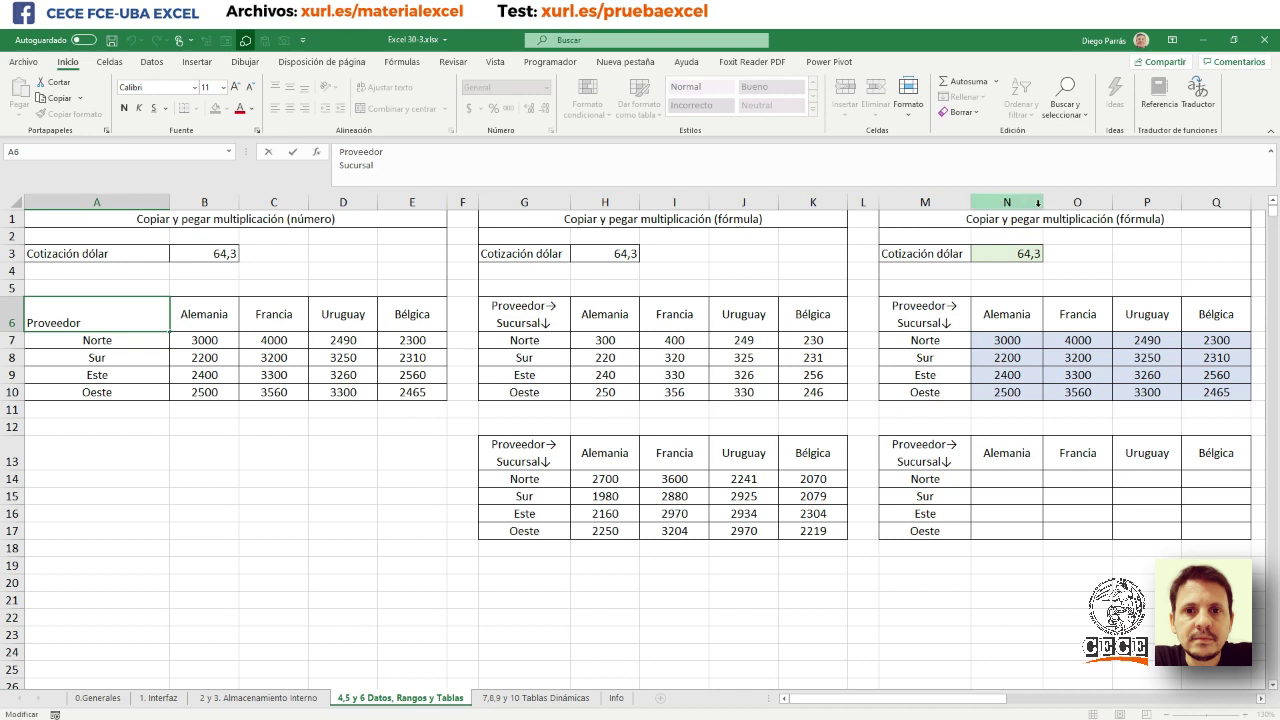
left_click(1273, 153)
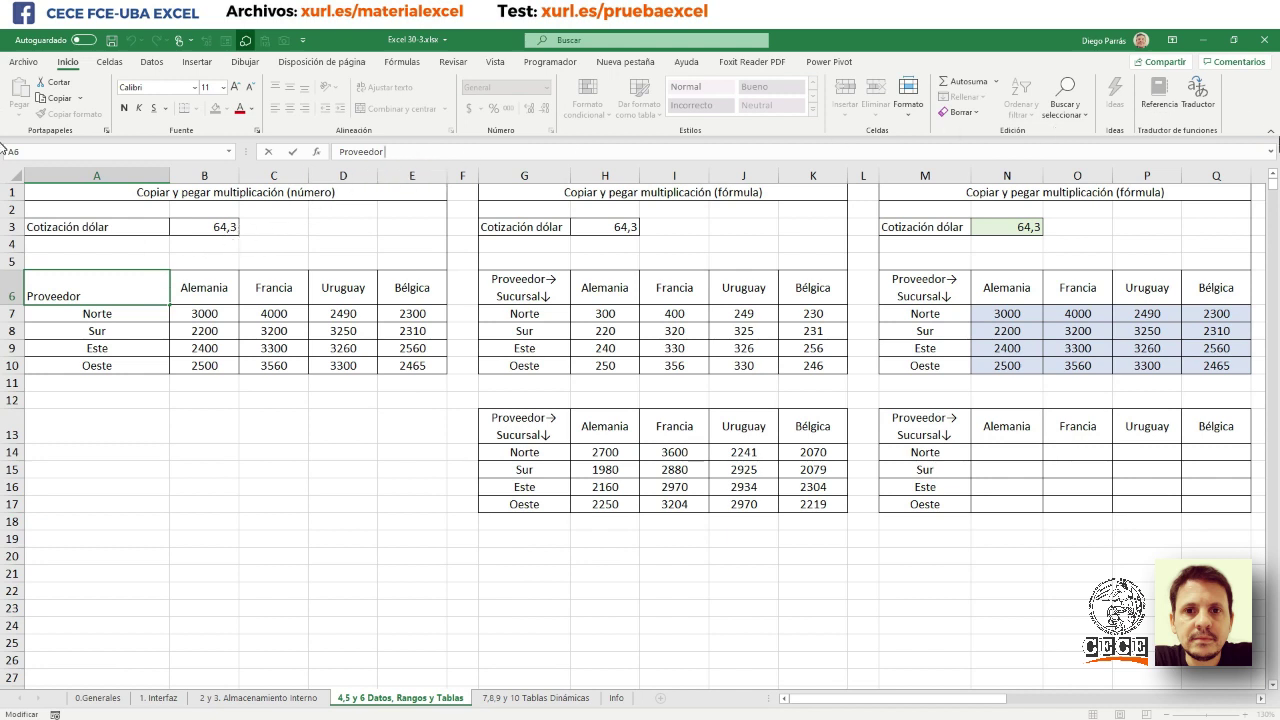
left_click(1273, 153)
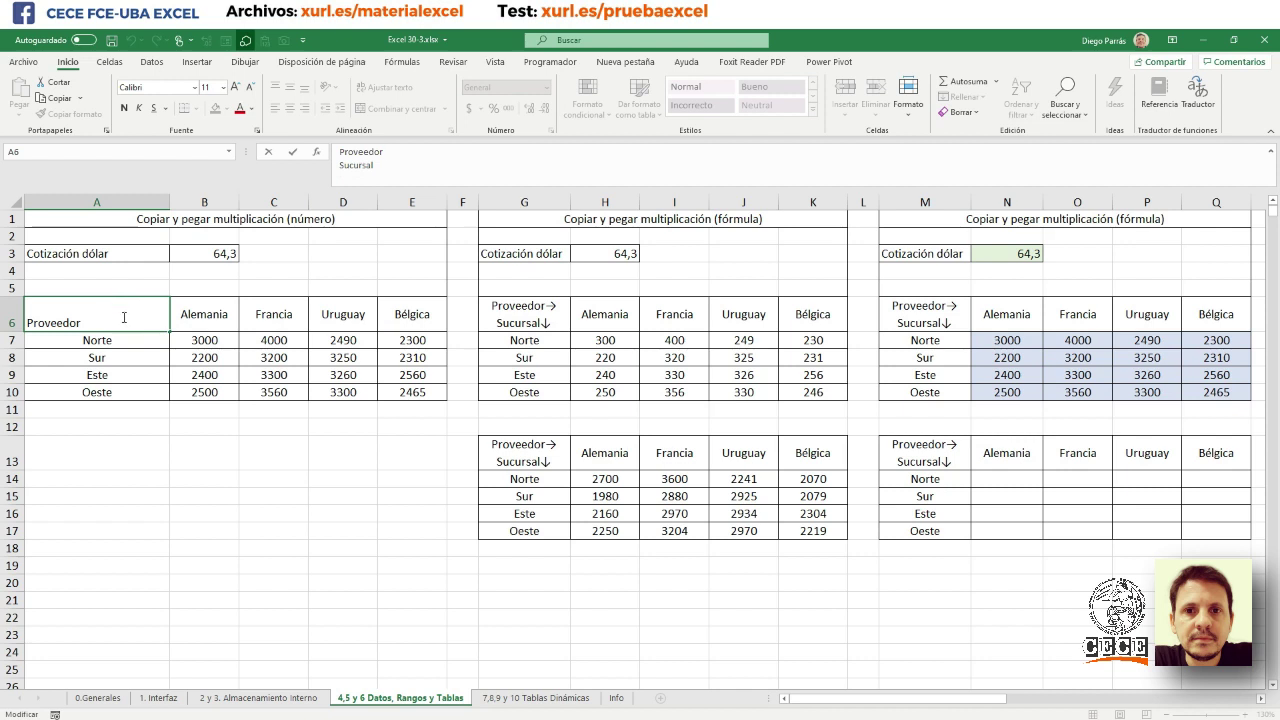
key("Return")
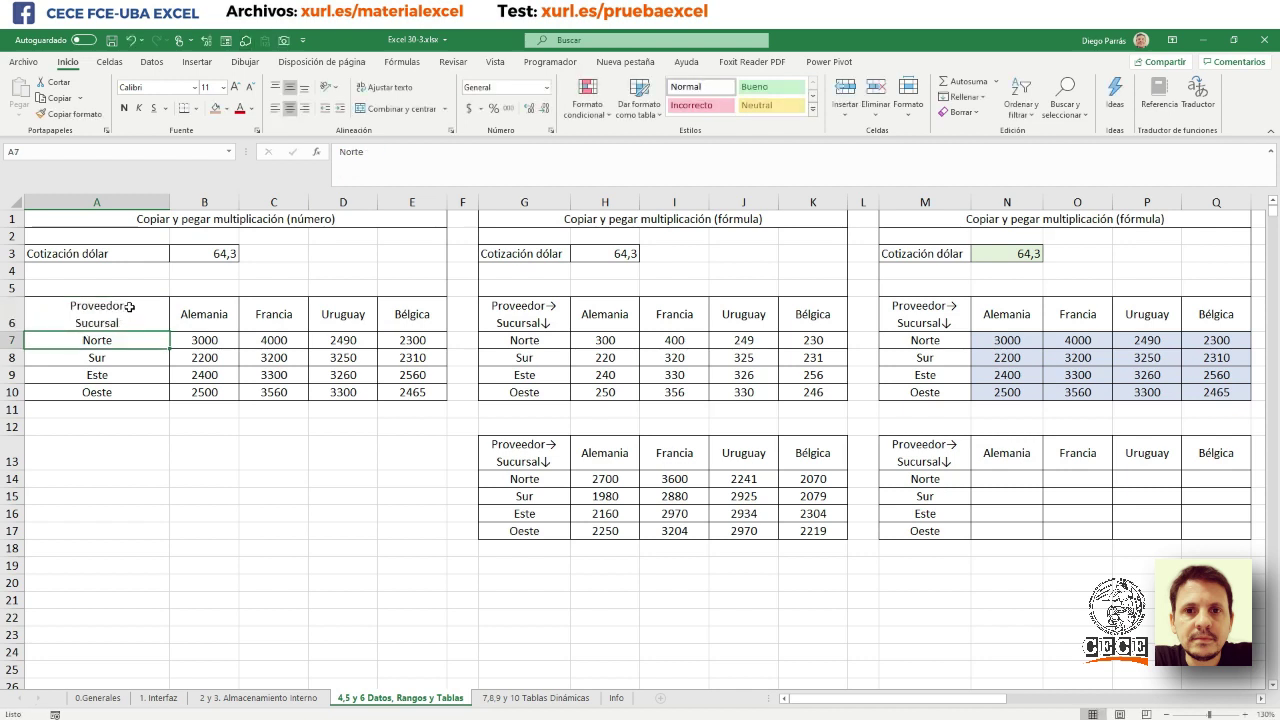
double_click(127, 309)
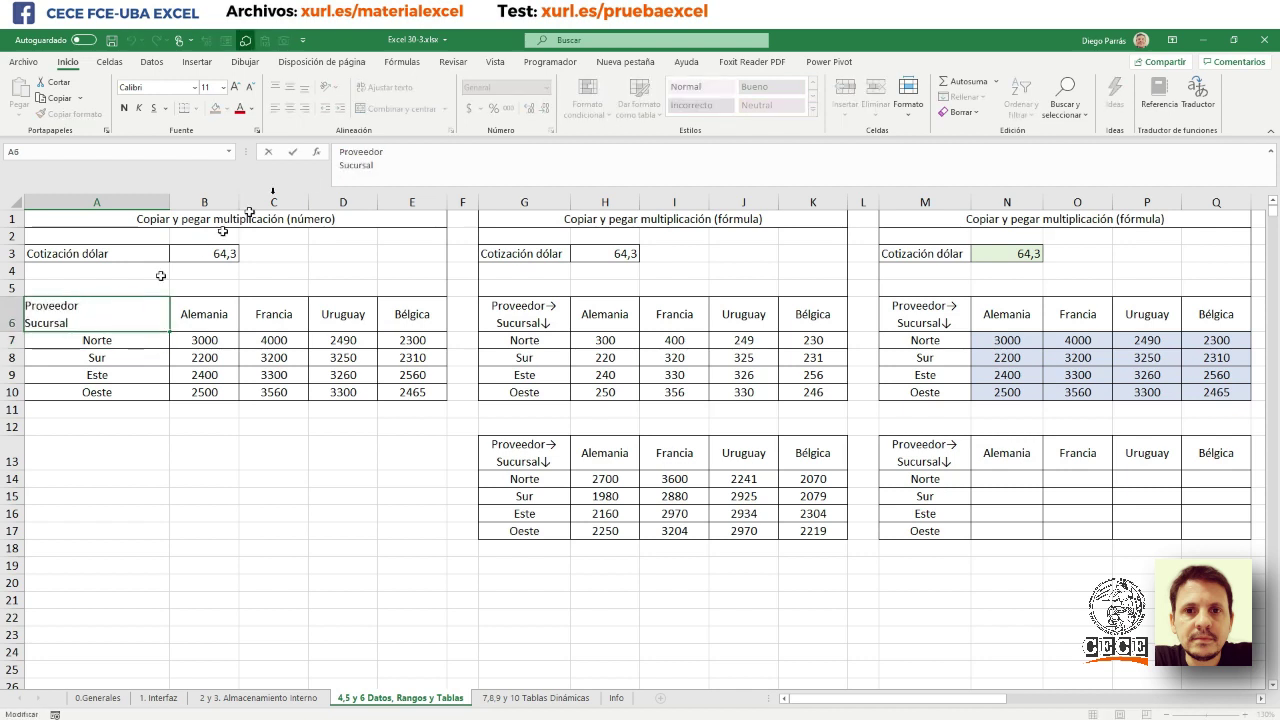
- Insert a → arrow from the Flechas symbol subset after Proveedor in A6
left_click(196, 62)
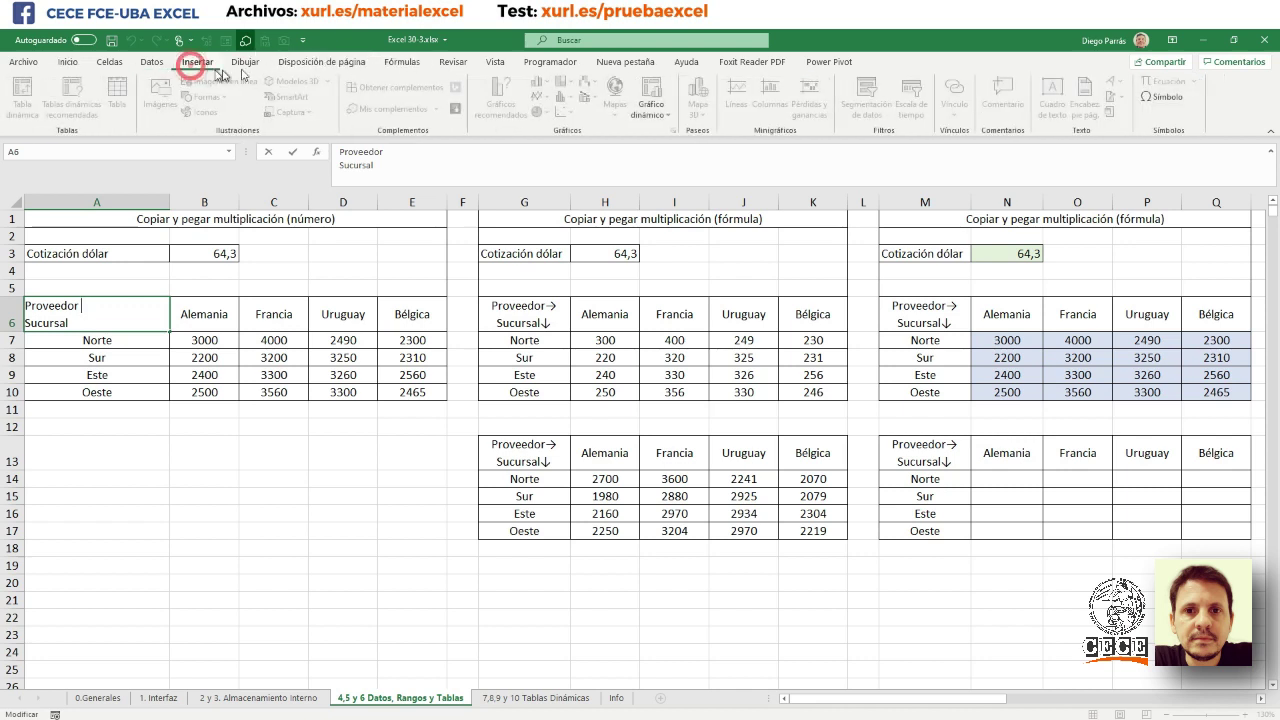
left_click(1148, 100)
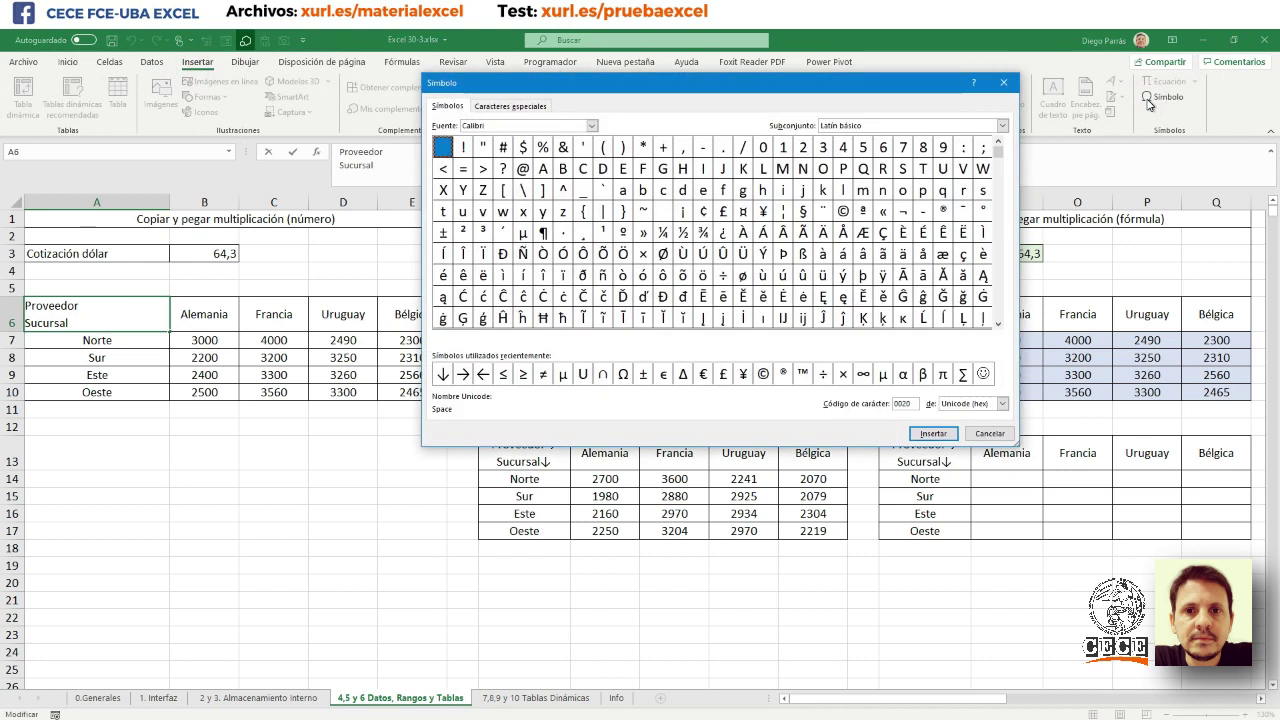
left_click(988, 125)
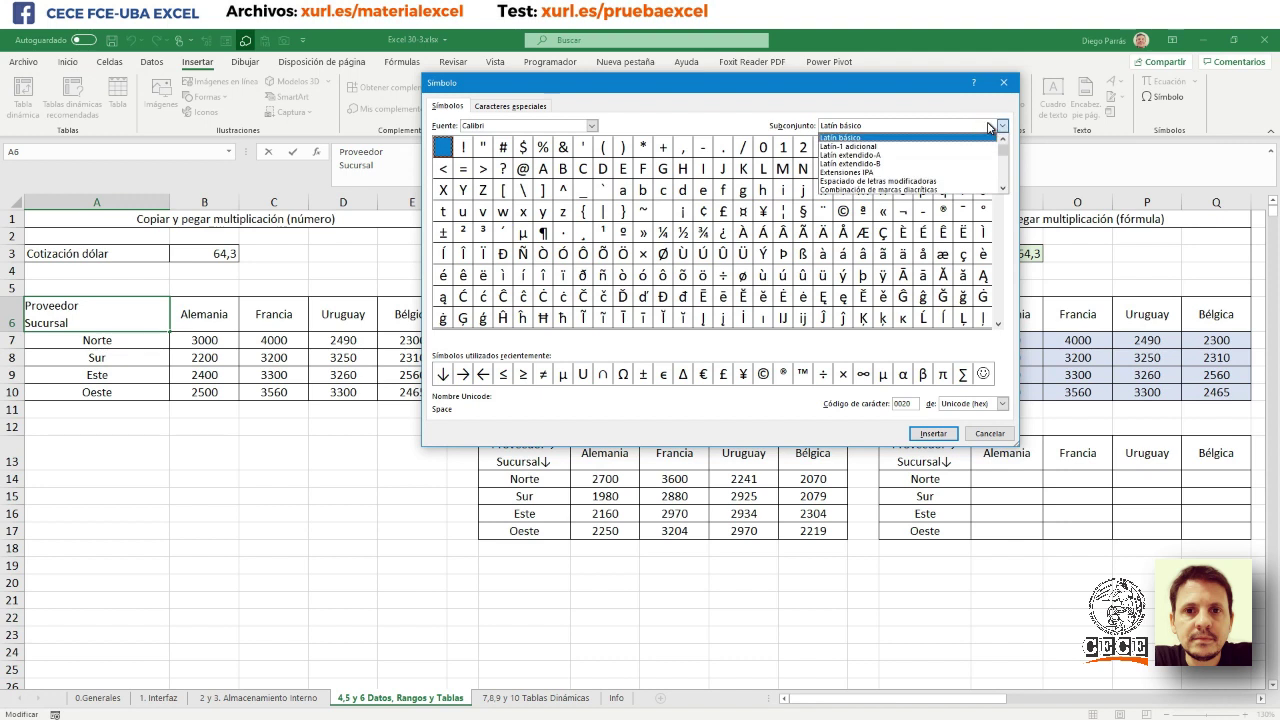
scroll(976, 148, "down", 5)
scroll(975, 148, "down", 5)
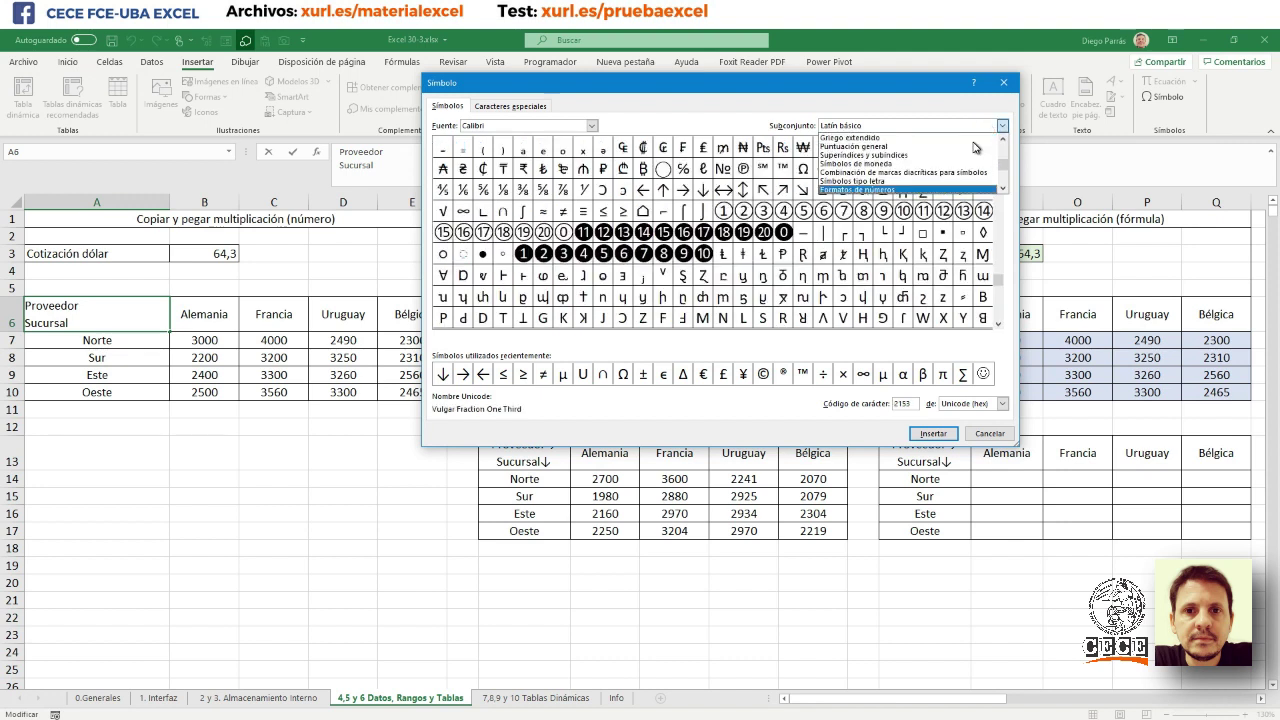
scroll(967, 167, "down", 1)
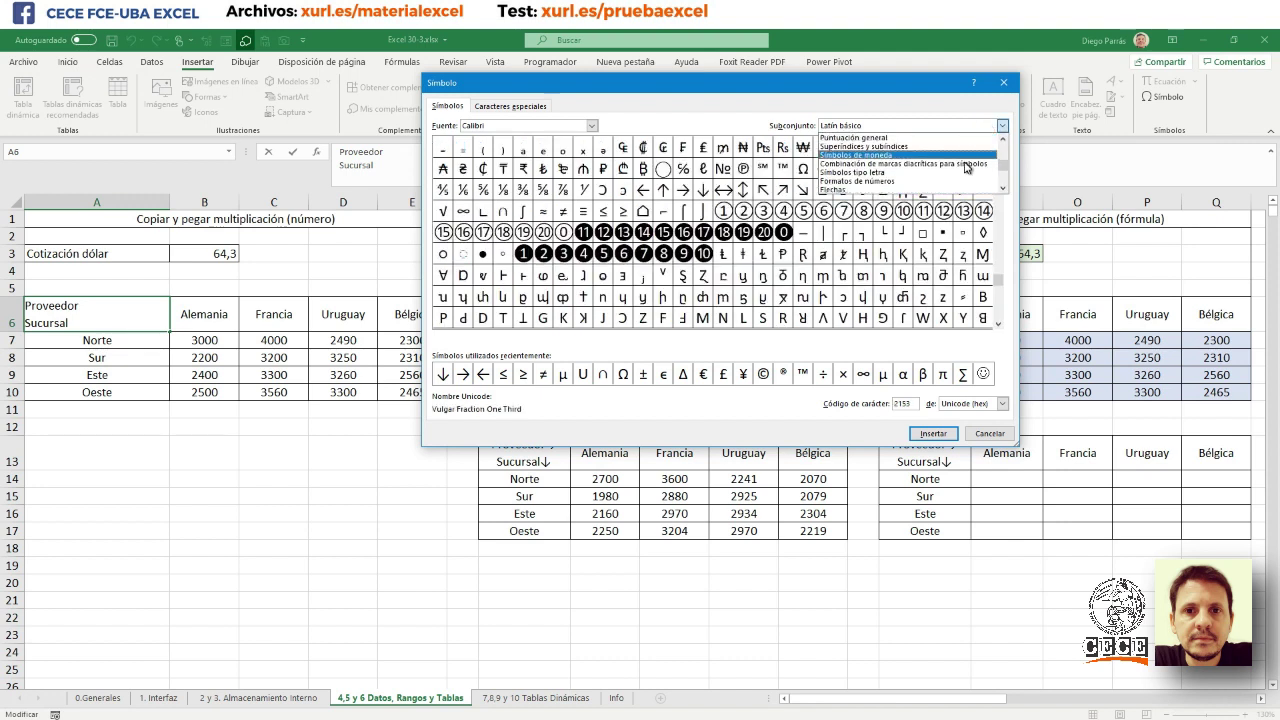
left_click(906, 189)
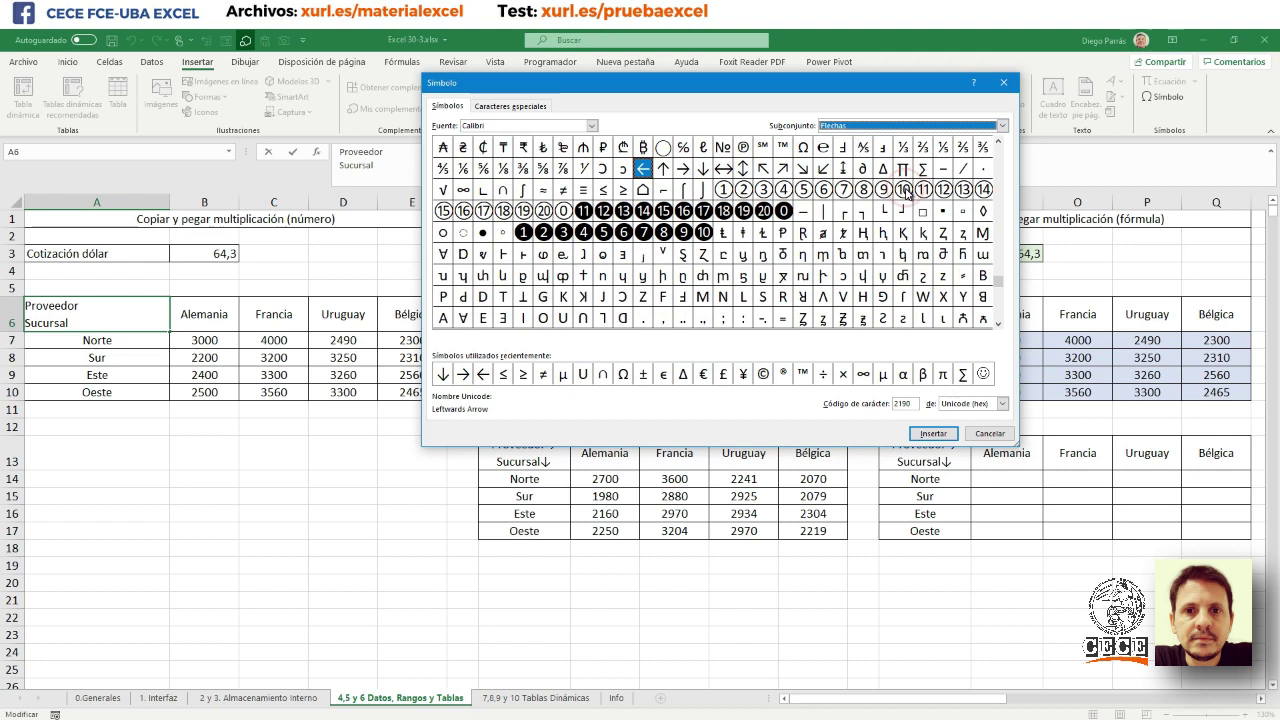
left_click(684, 170)
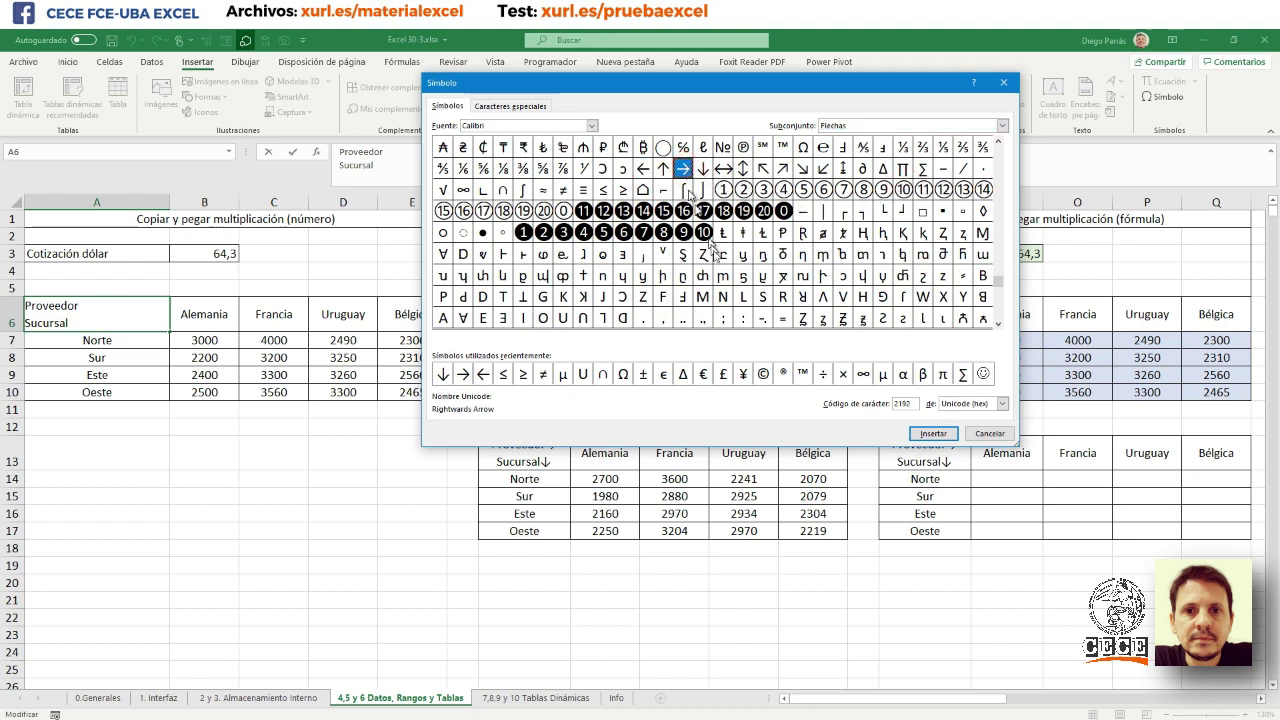
left_click(934, 434)
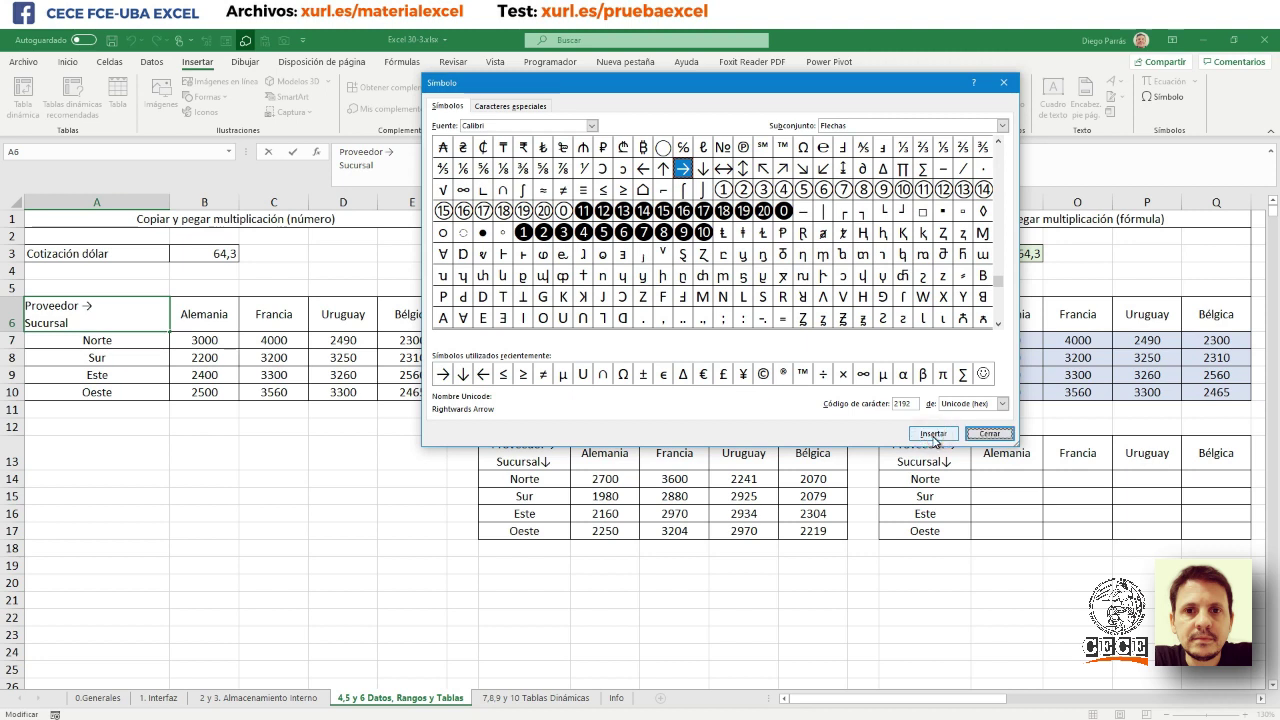
left_click(989, 433)
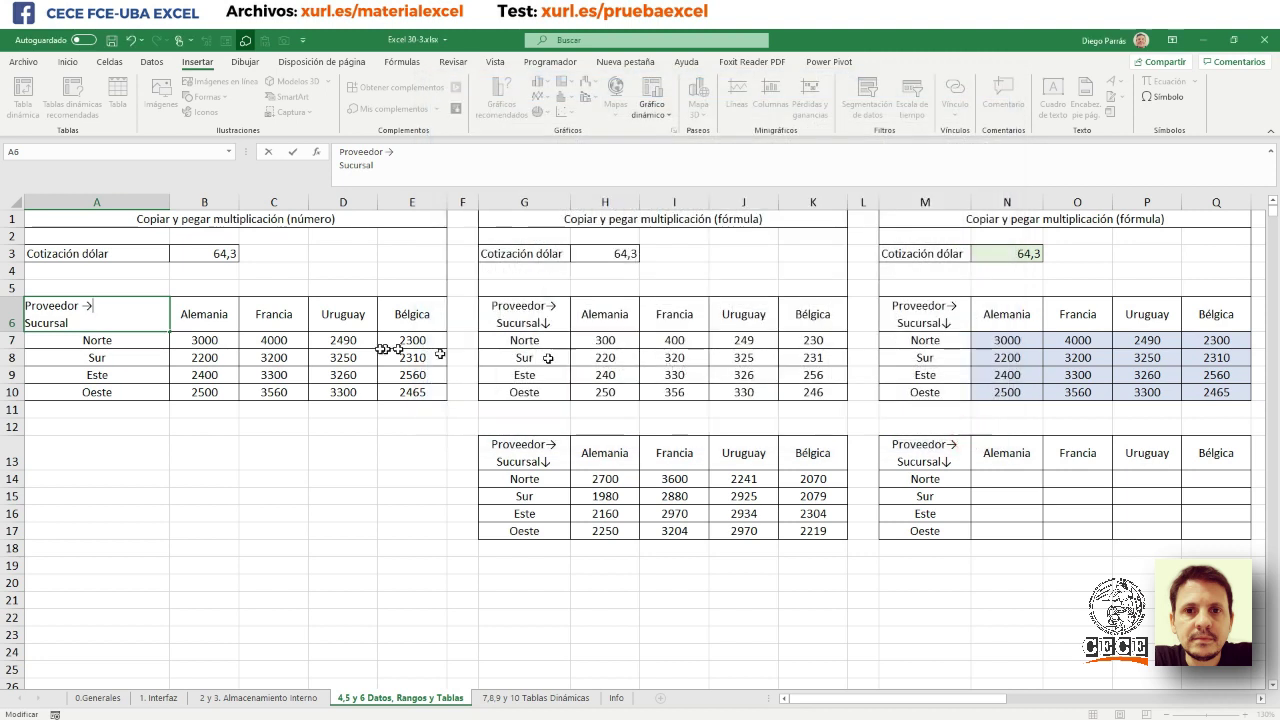
- Insert a ↓ arrow after Sucursal and confirm the A6 header
left_click(78, 323)
left_click(1160, 95)
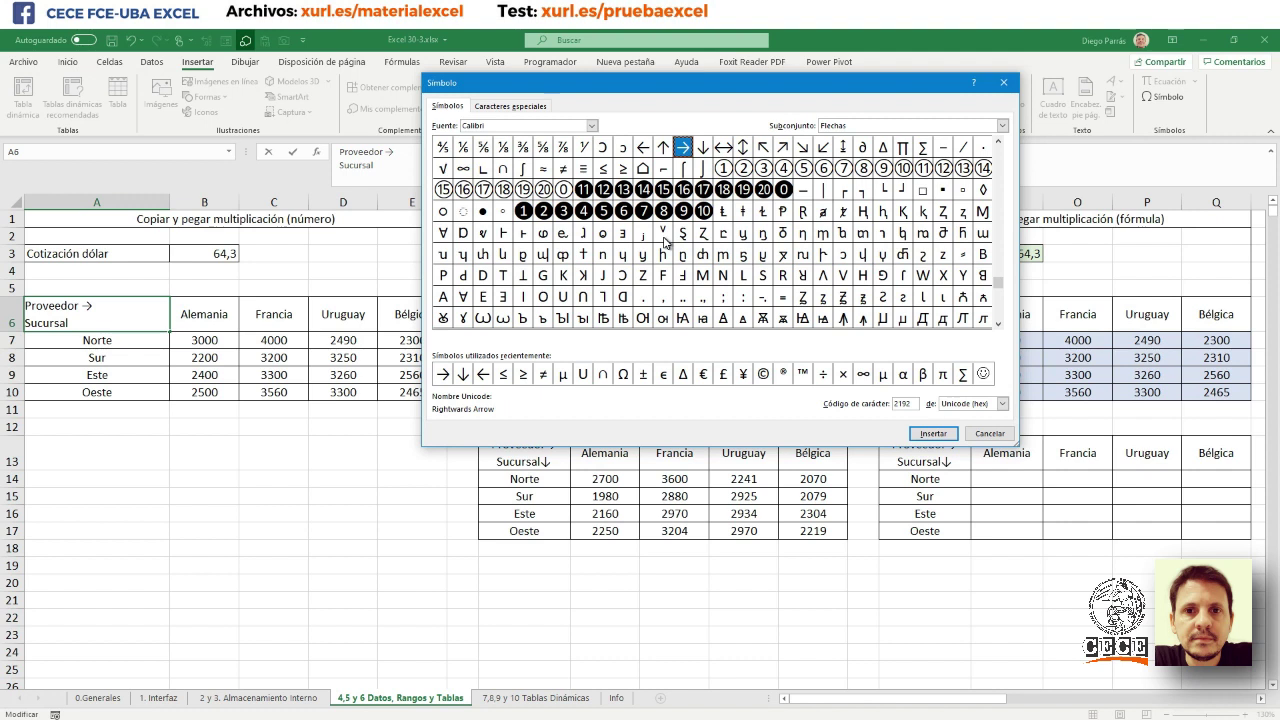
left_click(703, 147)
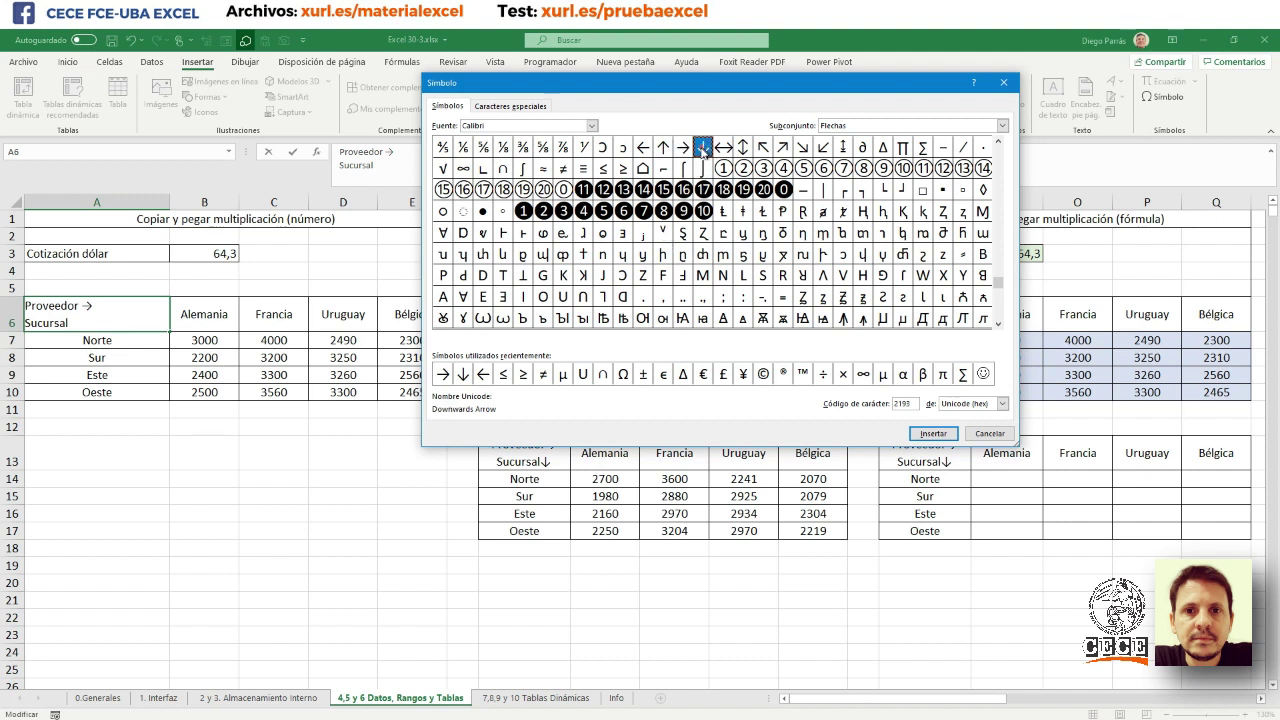
left_click(933, 433)
left_click(989, 433)
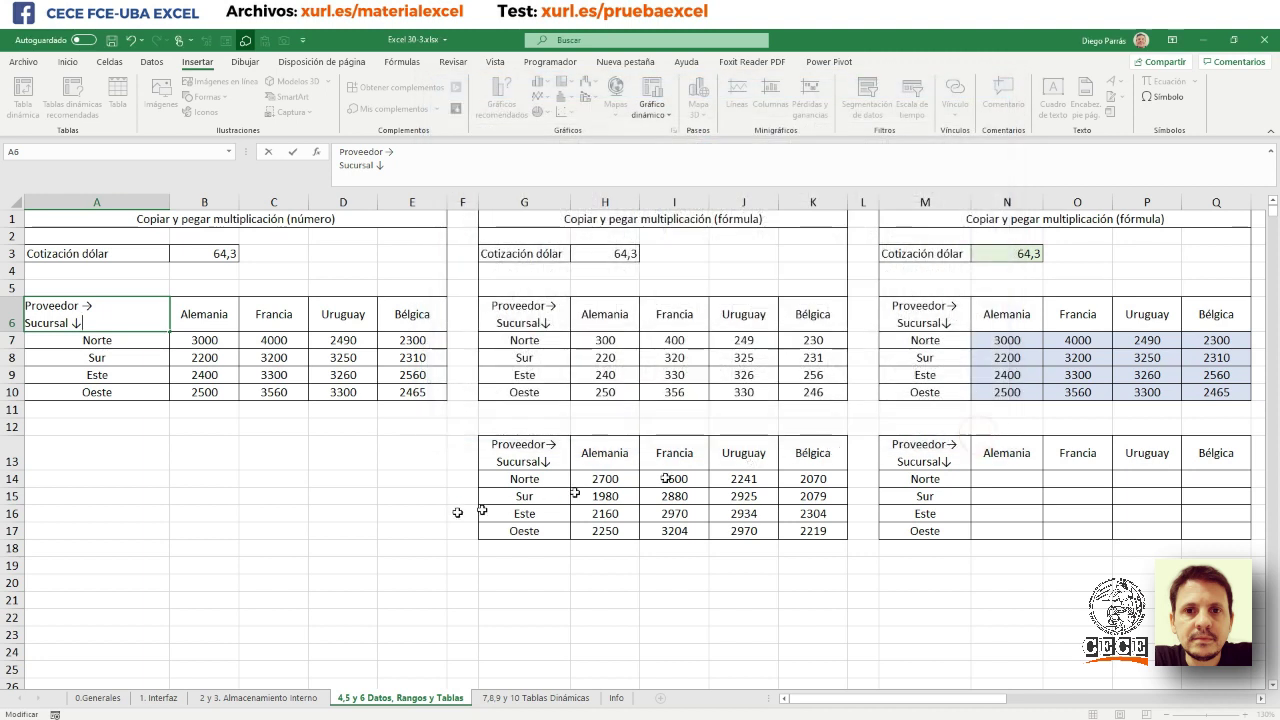
key("Return")
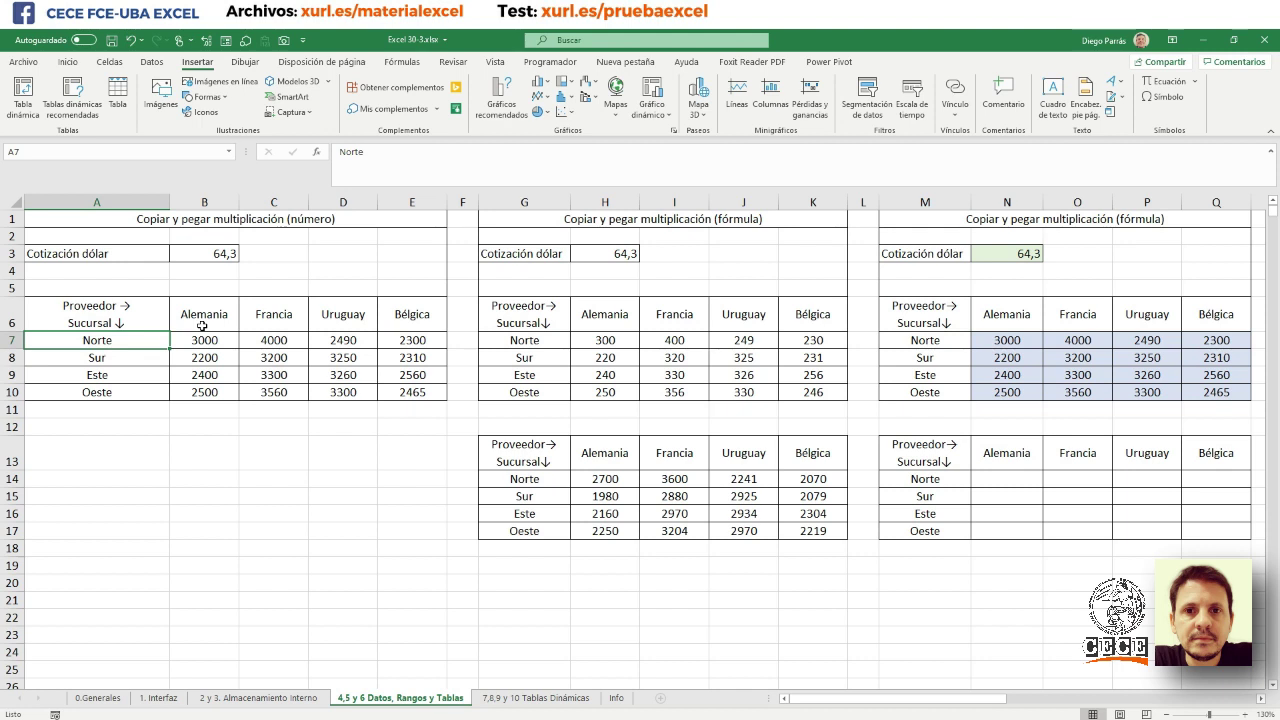
- Copy the 64,3 rate in B3 and Paste Special with Multiplicar onto prices B7:E10
left_click_drag(210, 336, 399, 391)
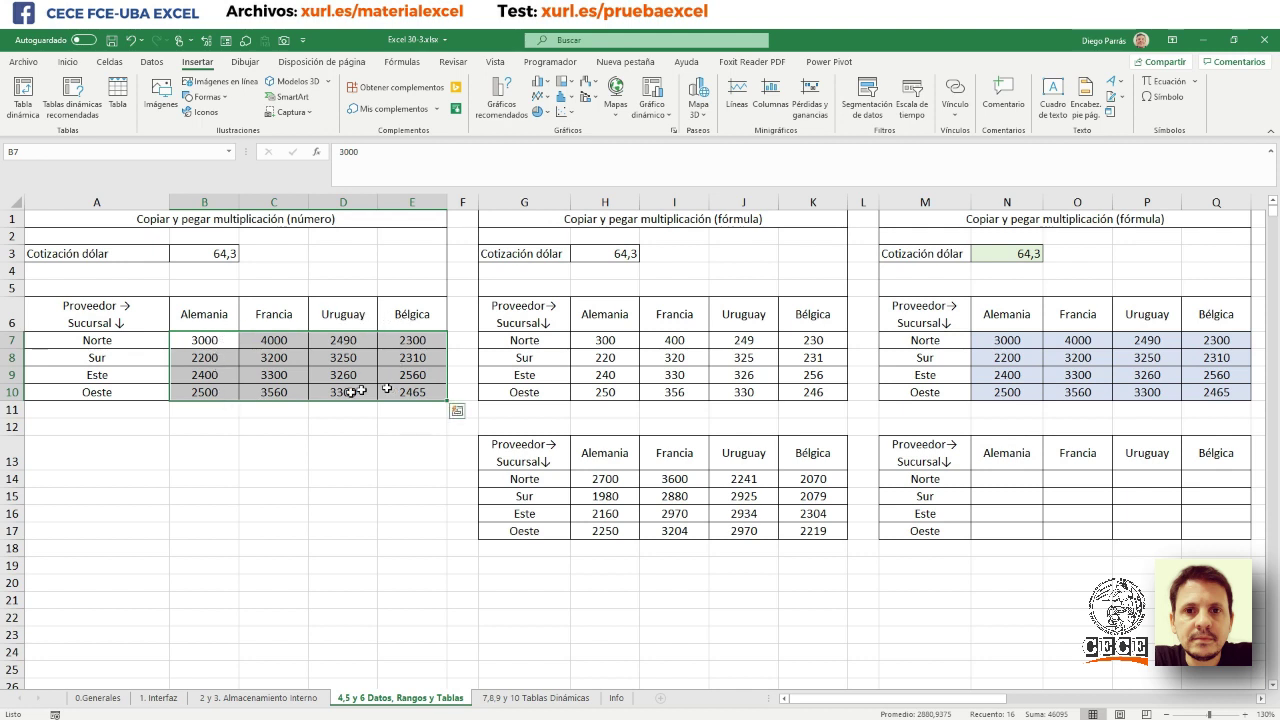
left_click(199, 424)
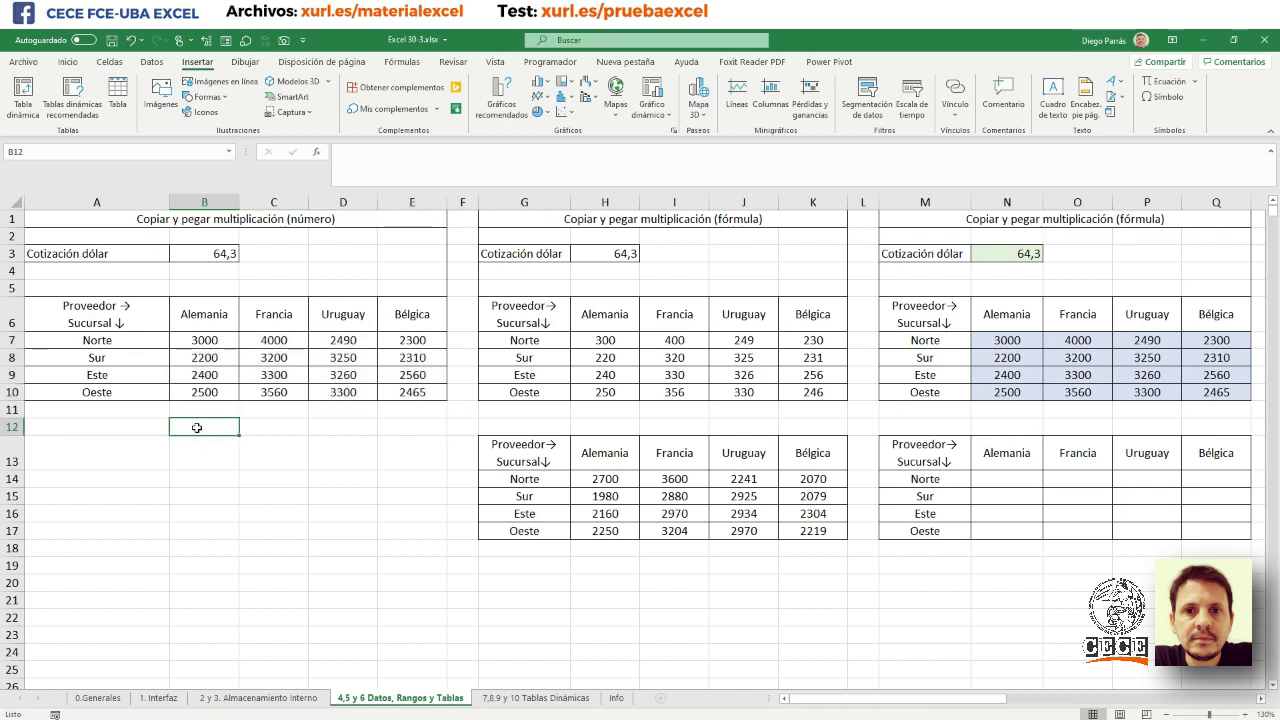
left_click(196, 258)
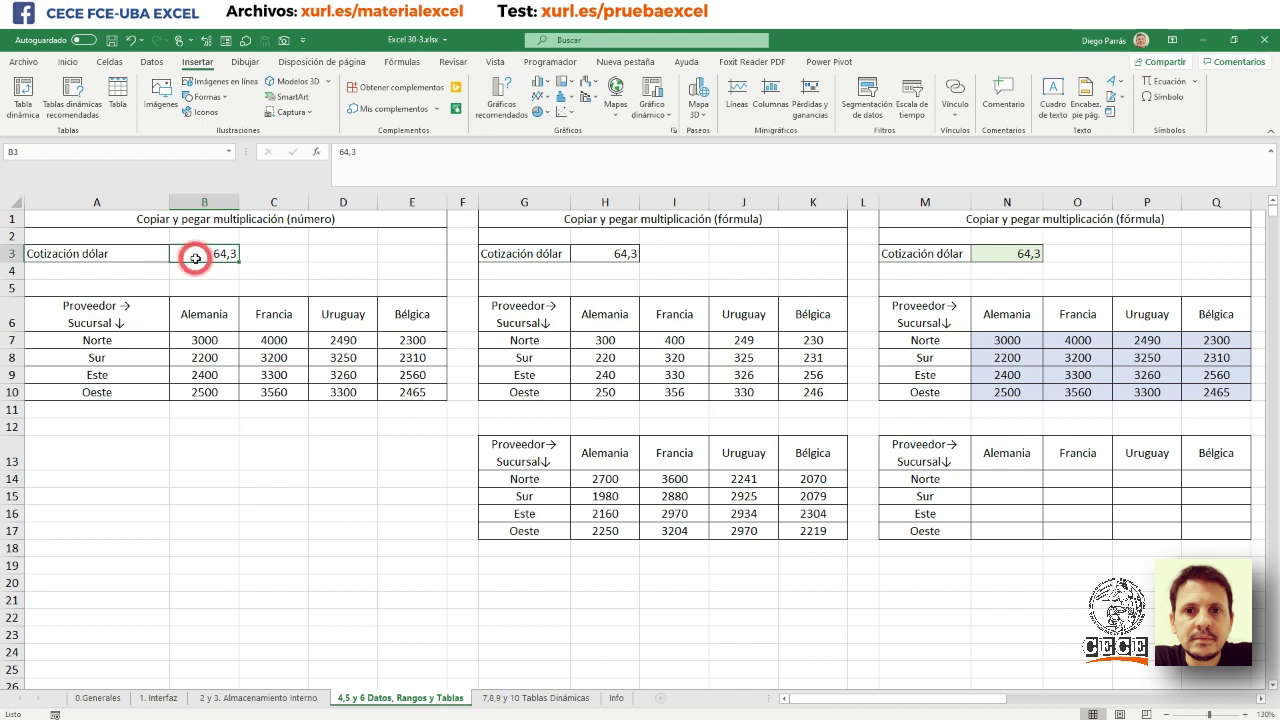
key("ctrl+c")
left_click_drag(205, 340, 412, 392)
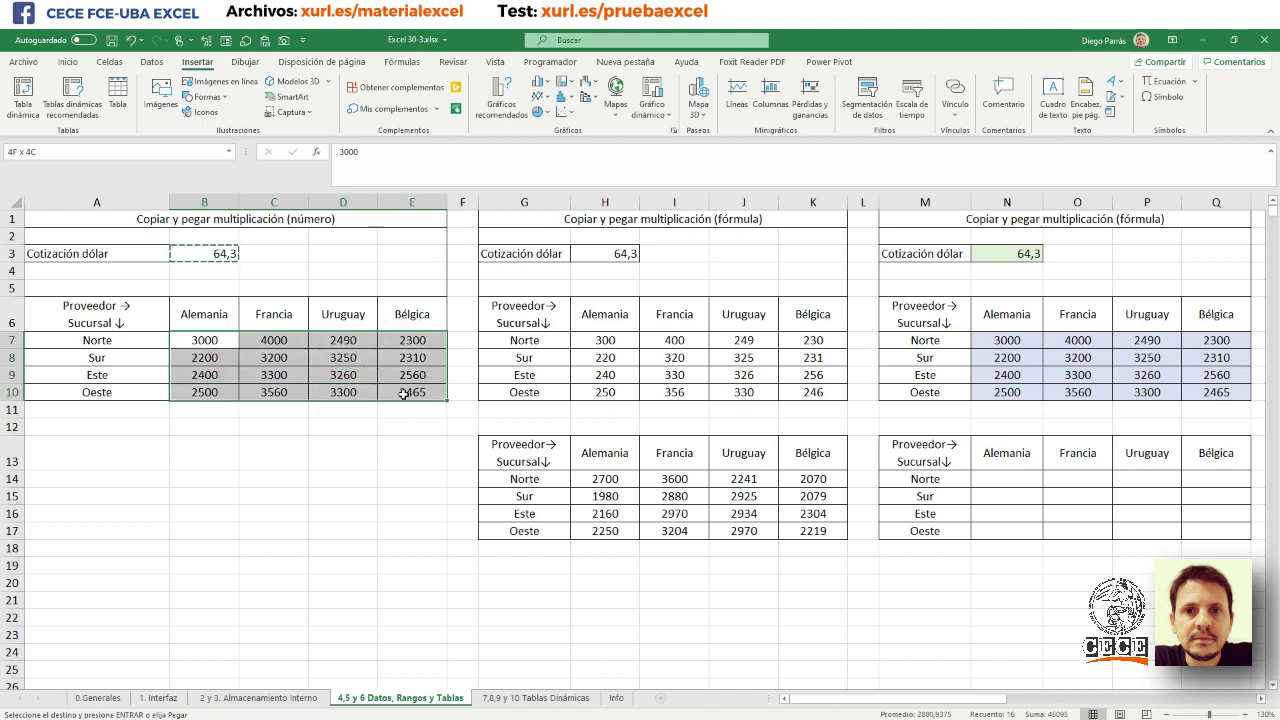
right_click(282, 360)
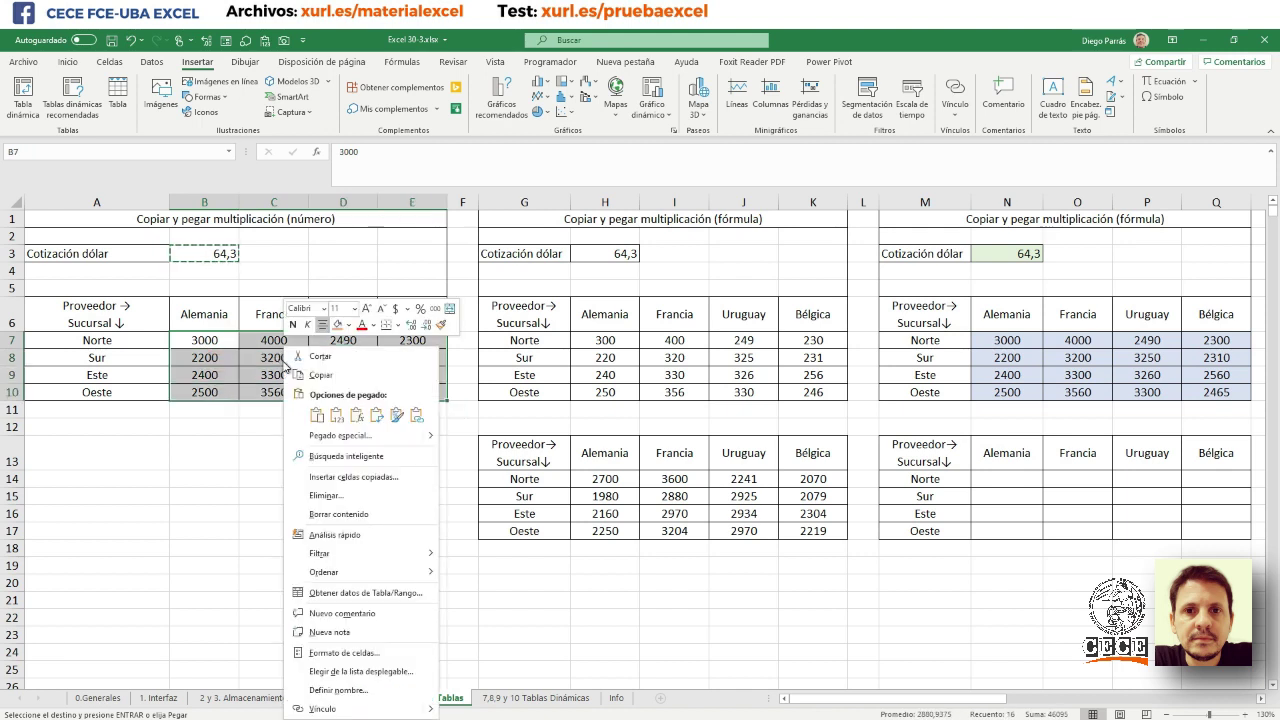
left_click(324, 437)
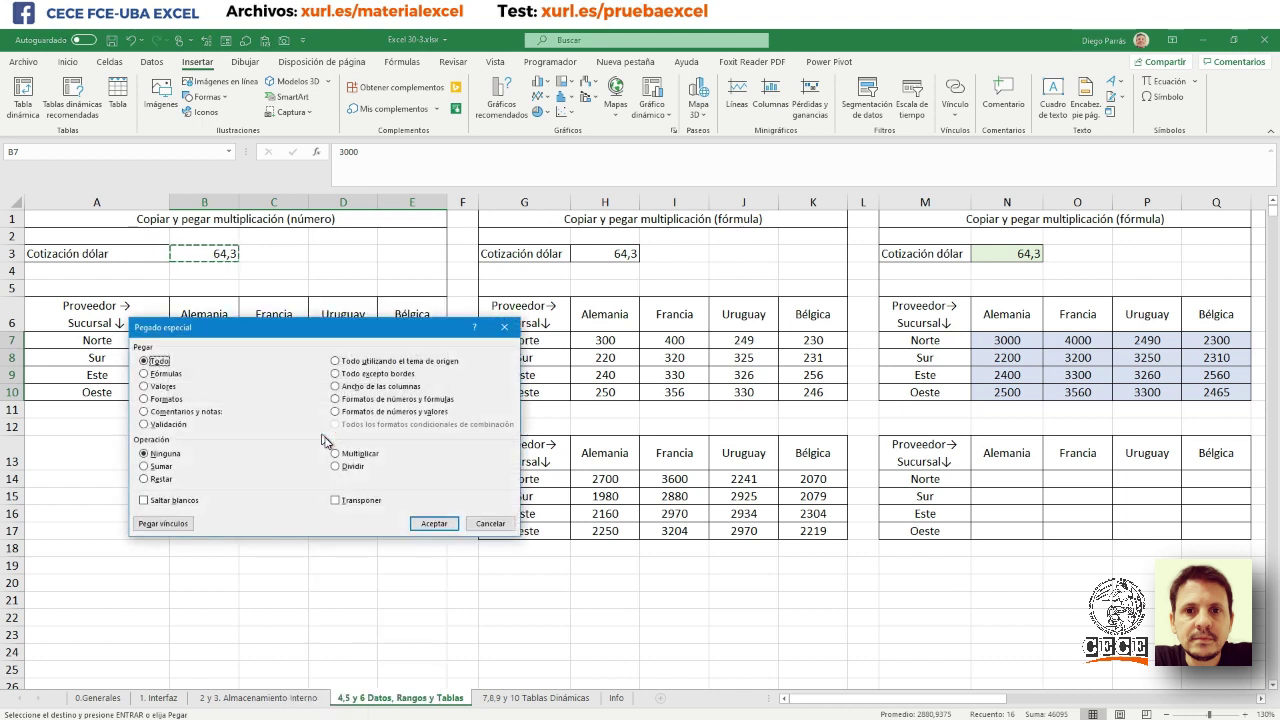
left_click(345, 456)
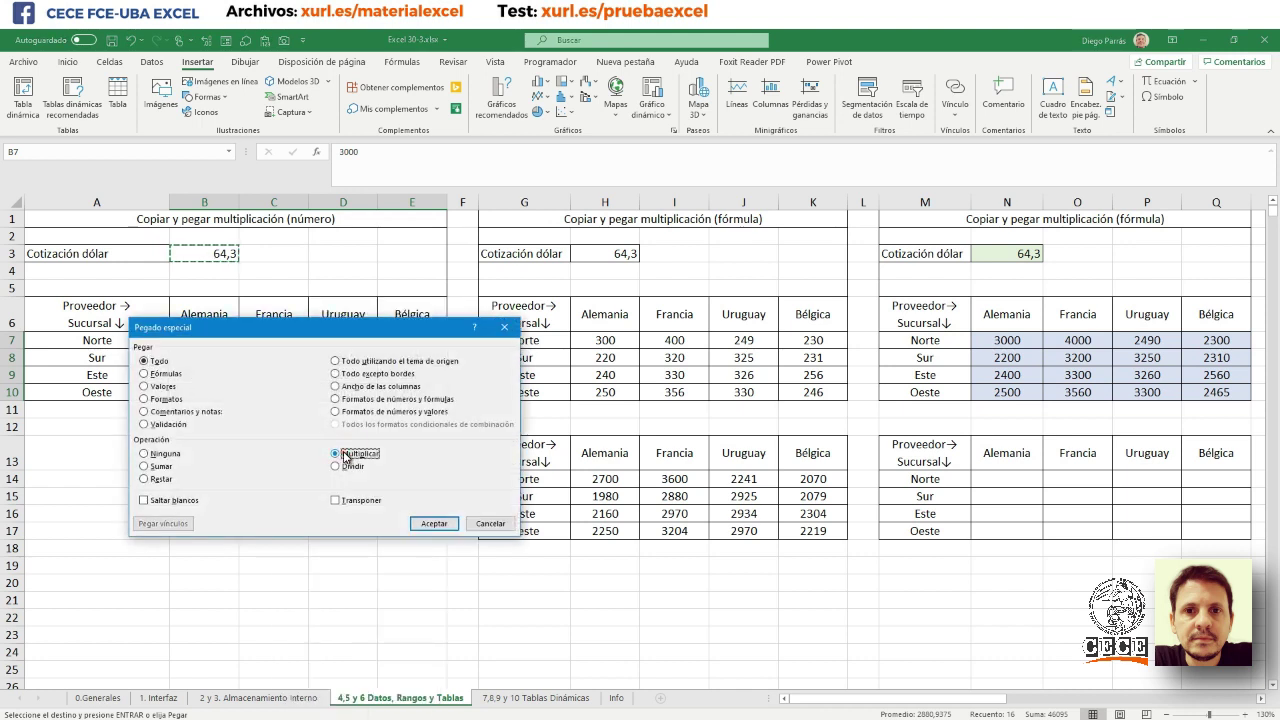
left_click(430, 523)
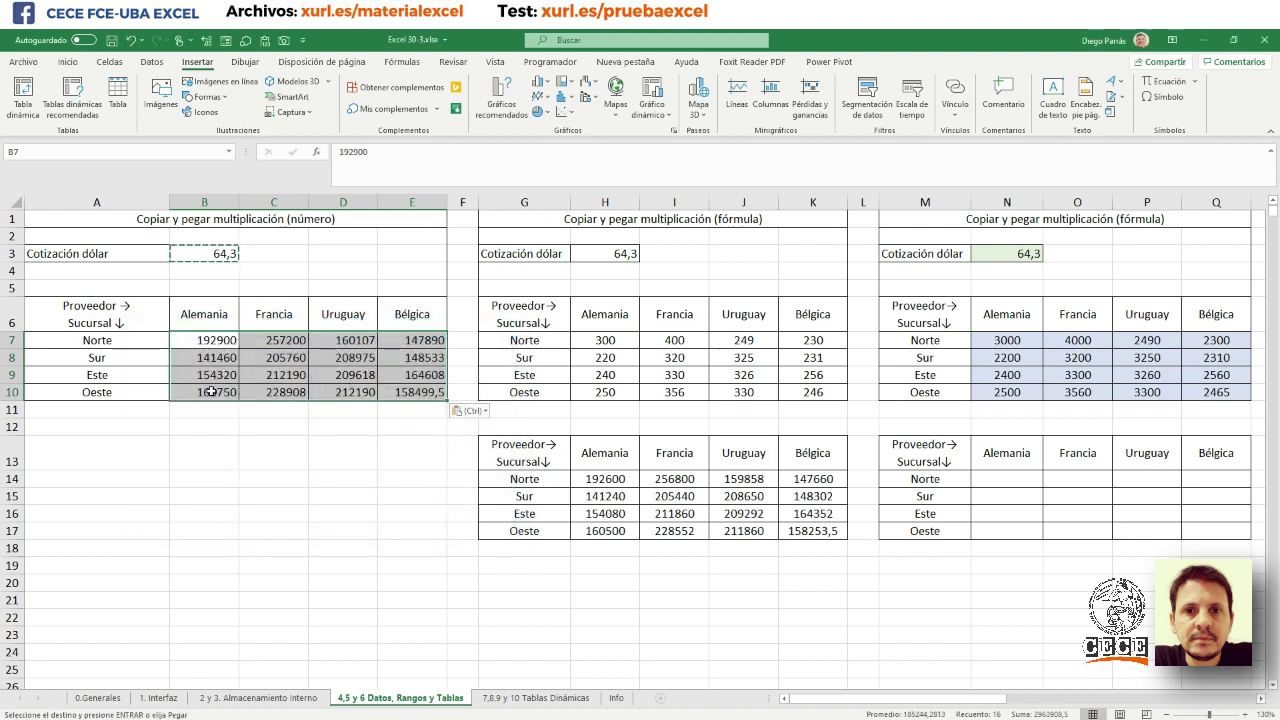
left_click(203, 342)
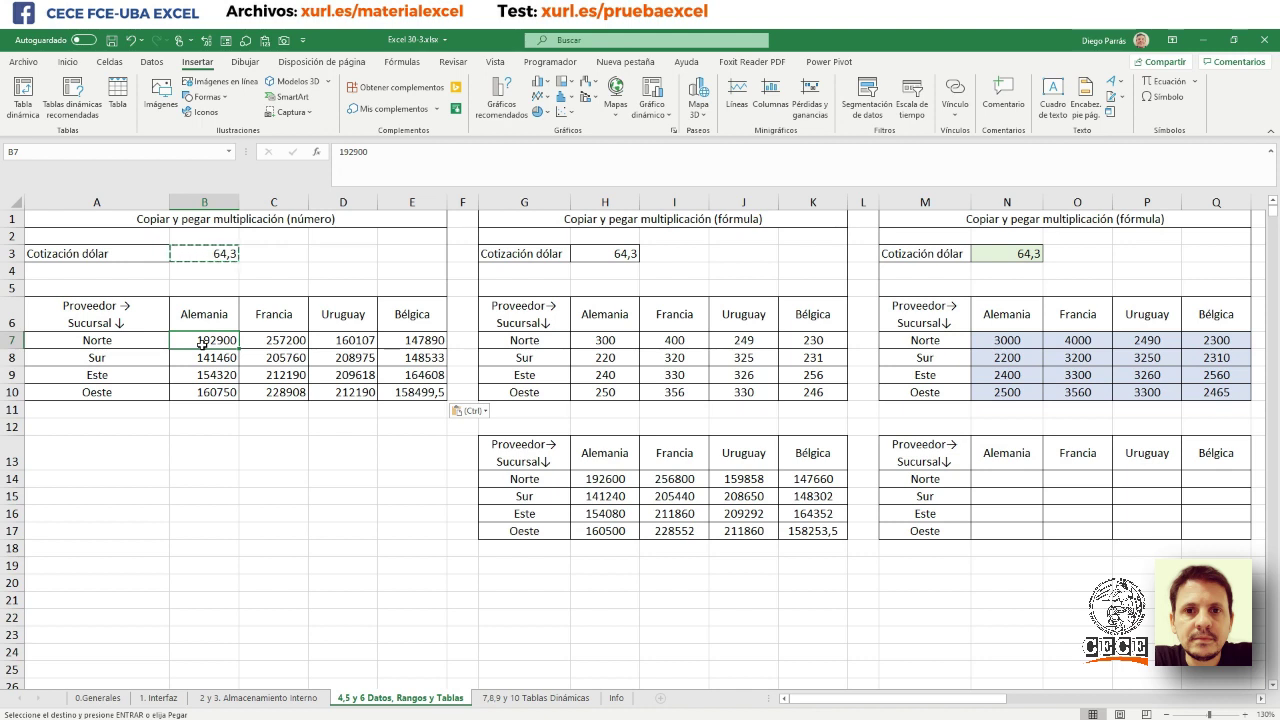
- Paste Special with Multiplicar onto H7:K10, then inspect H7's =300*(64,3) formula
key("Escape")
double_click(213, 253)
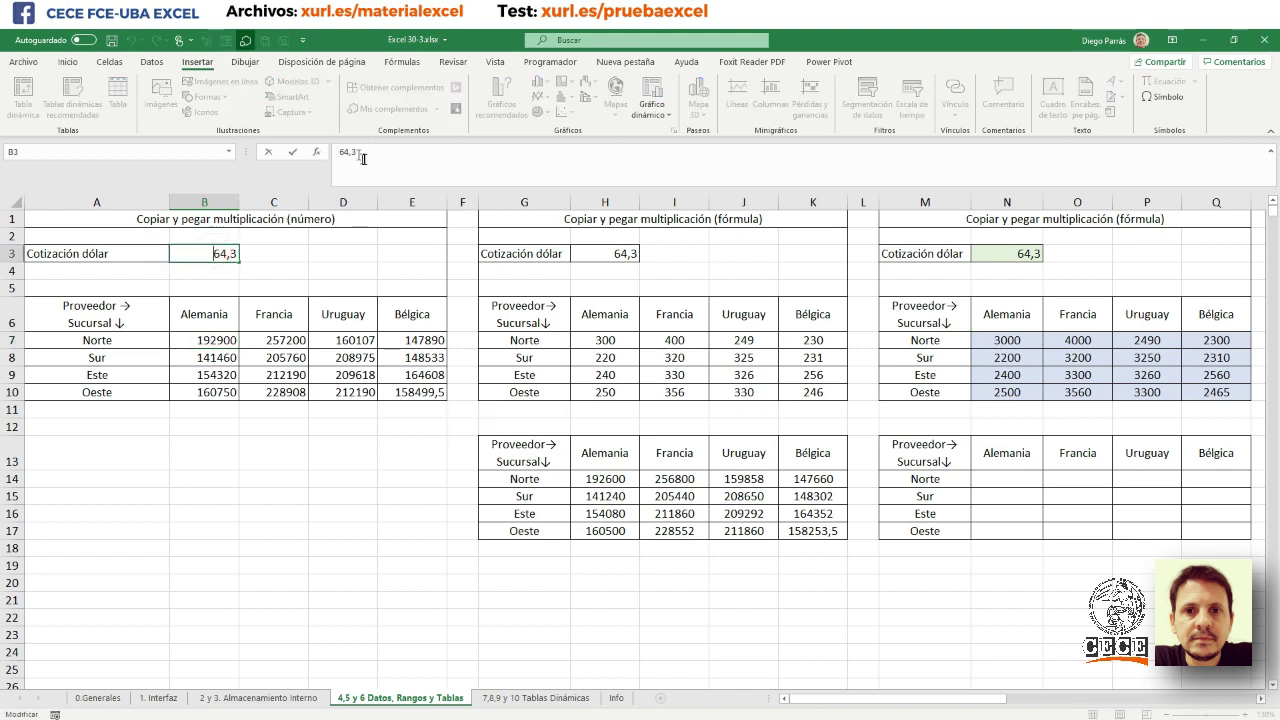
left_click(604, 255)
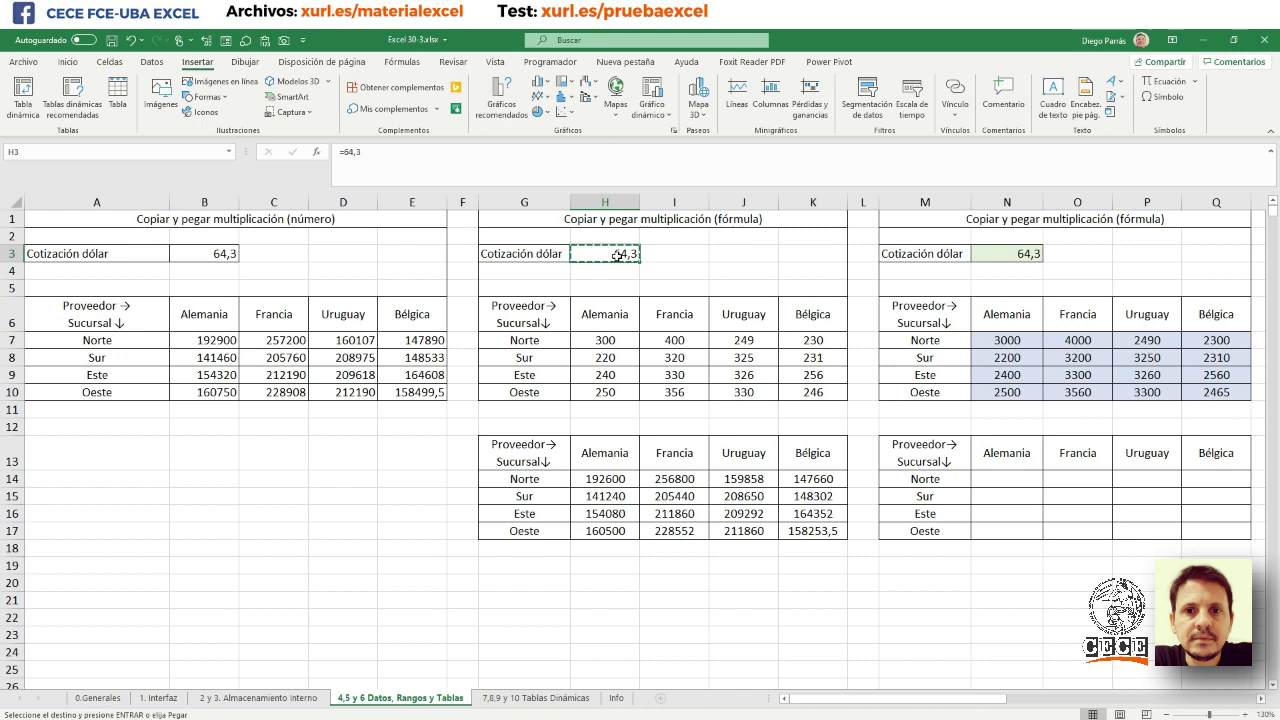
left_click_drag(597, 340, 795, 393)
right_click(638, 357)
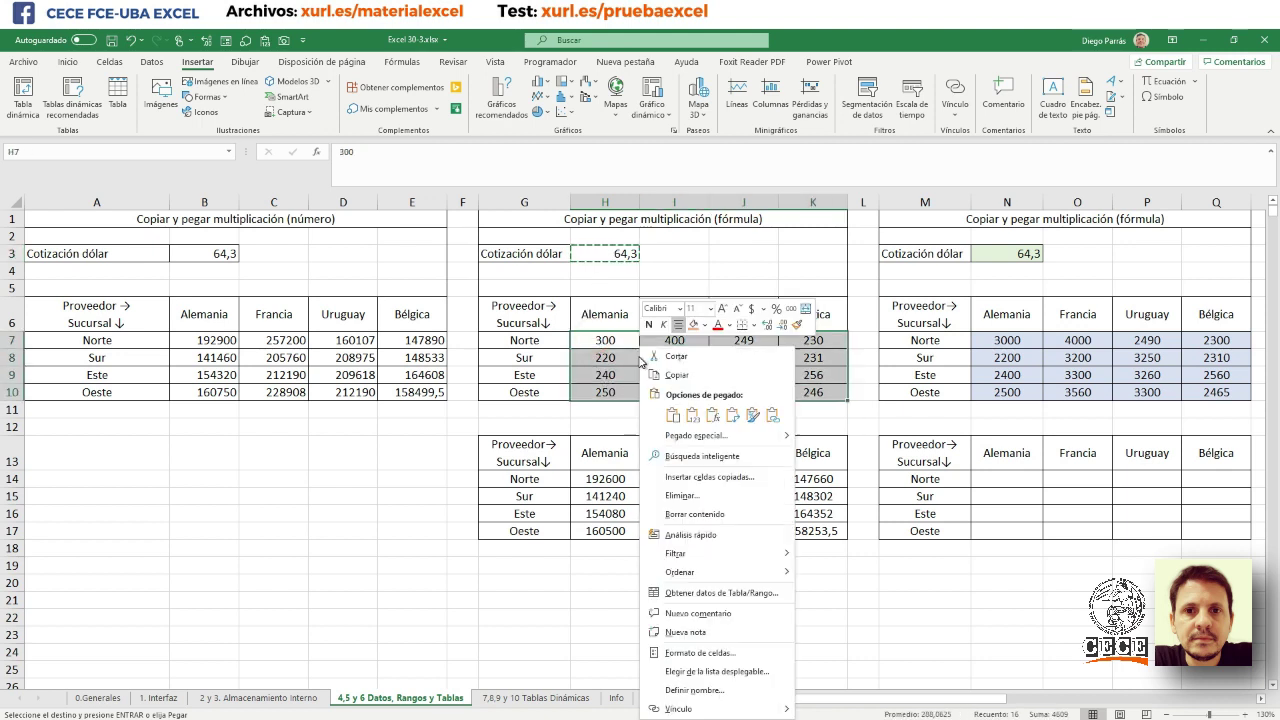
left_click(669, 437)
left_click(685, 457)
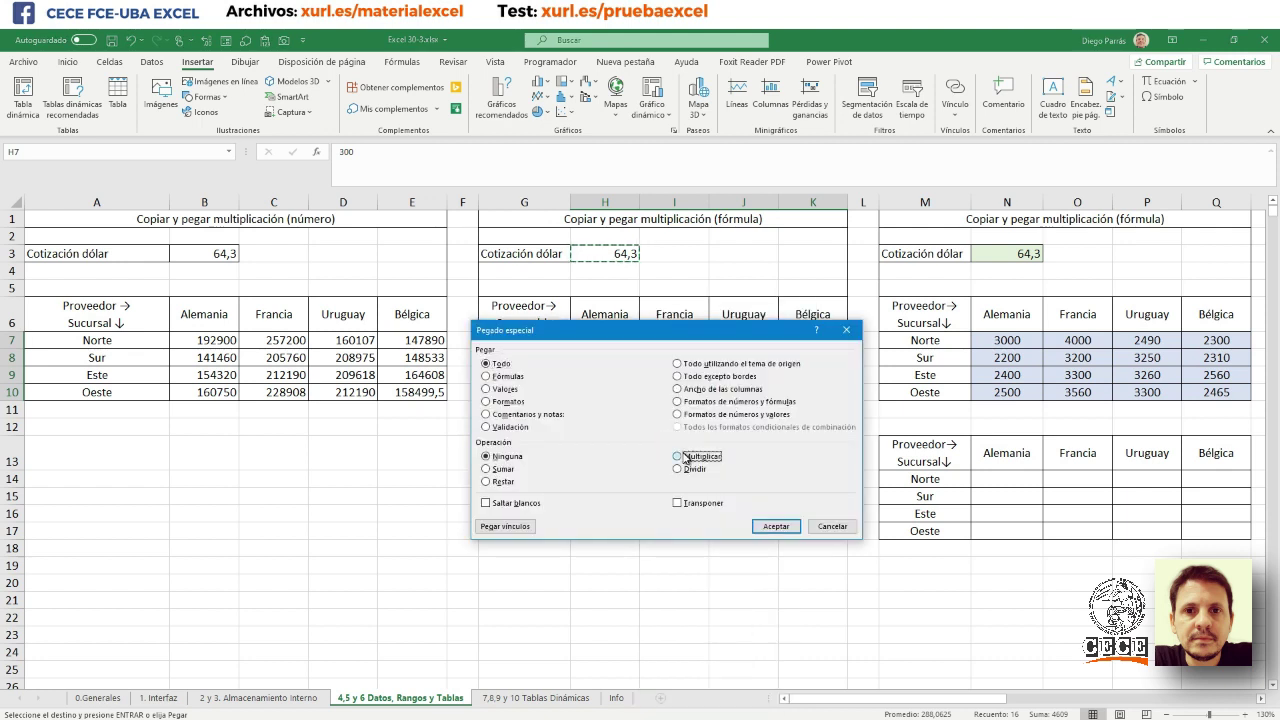
left_click(776, 526)
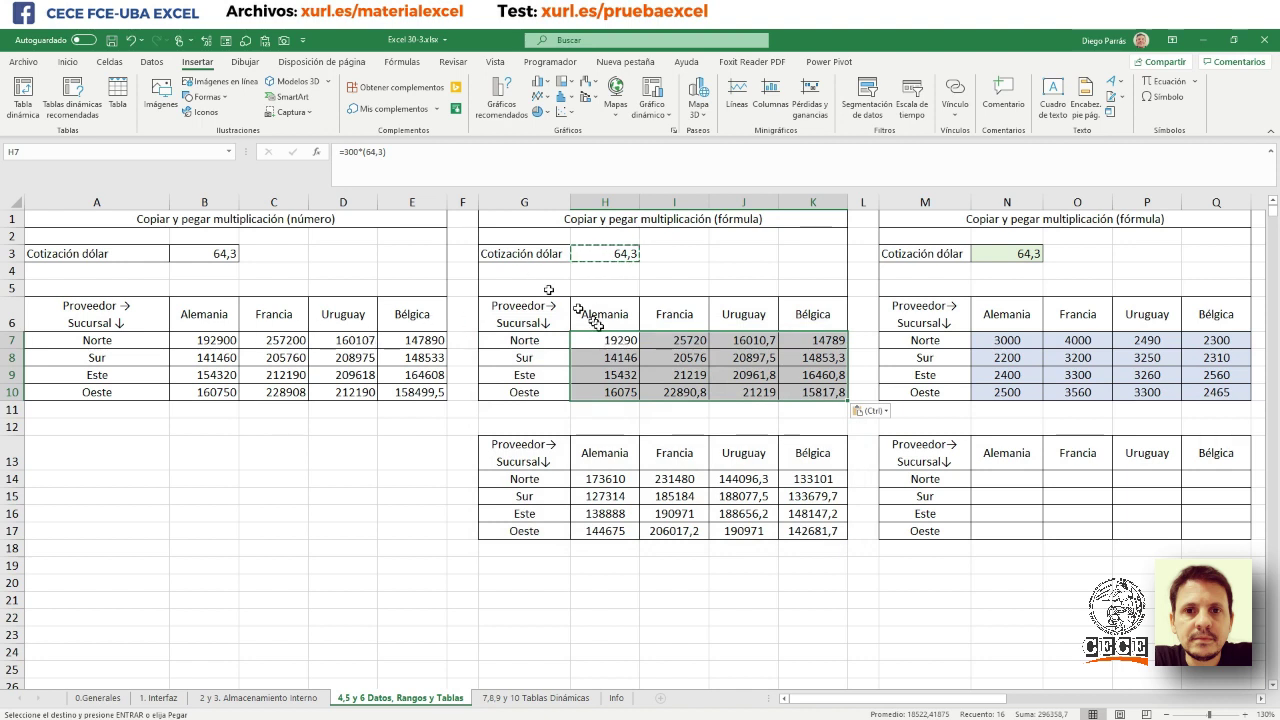
double_click(607, 341)
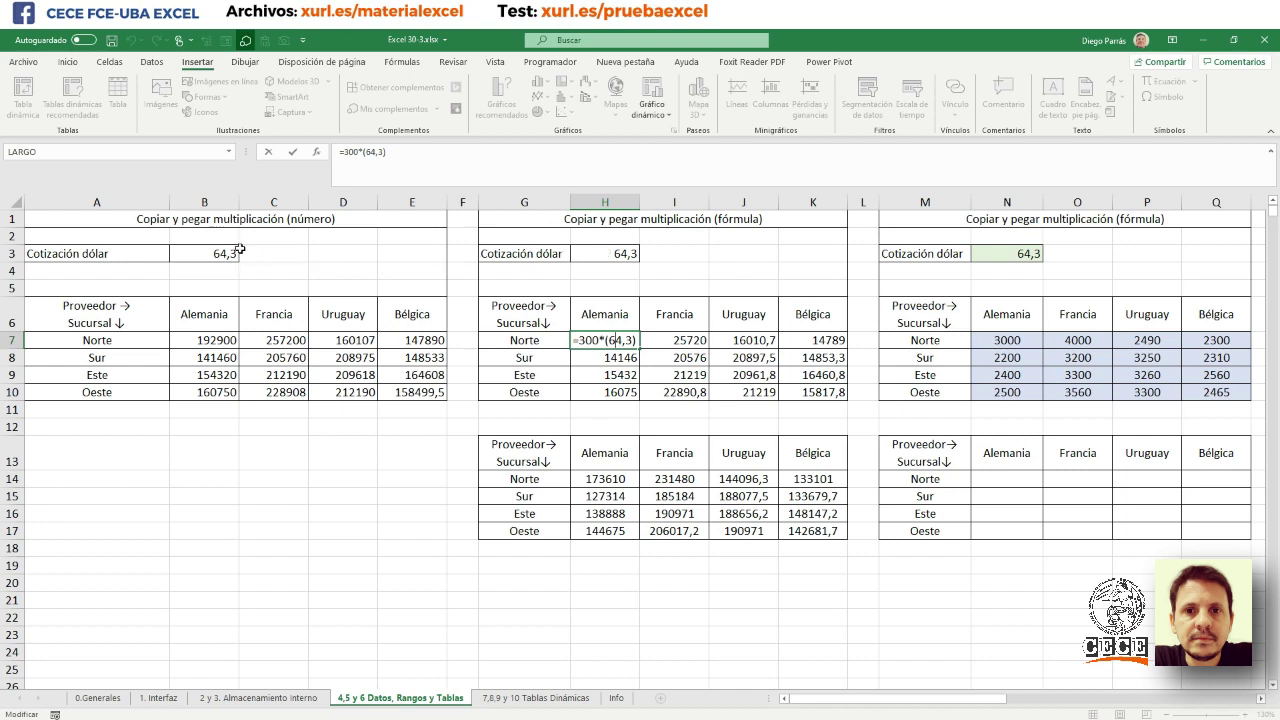
- Enter =B7:E10+H7:K10 into H14:K17 so Norte–Alemania shows 212190
key("ctrl+Return")
left_click_drag(606, 479, 812, 530)
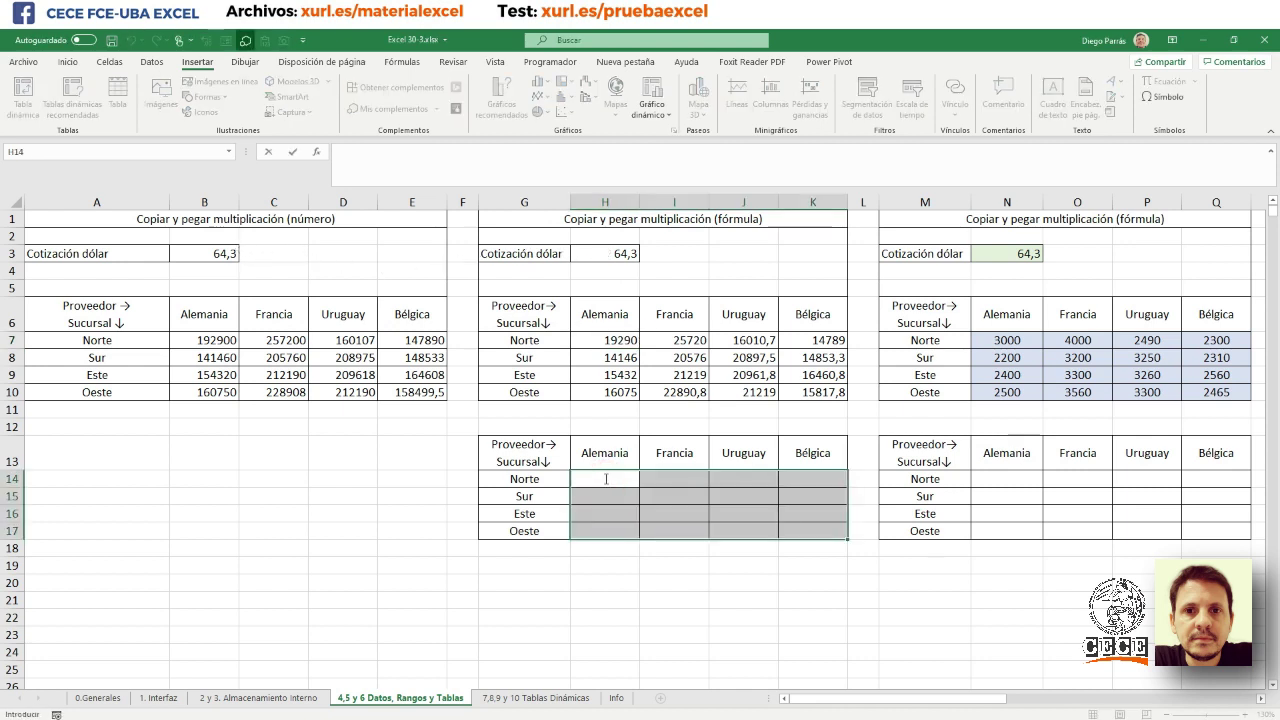
type("=")
left_click_drag(195, 340, 401, 391)
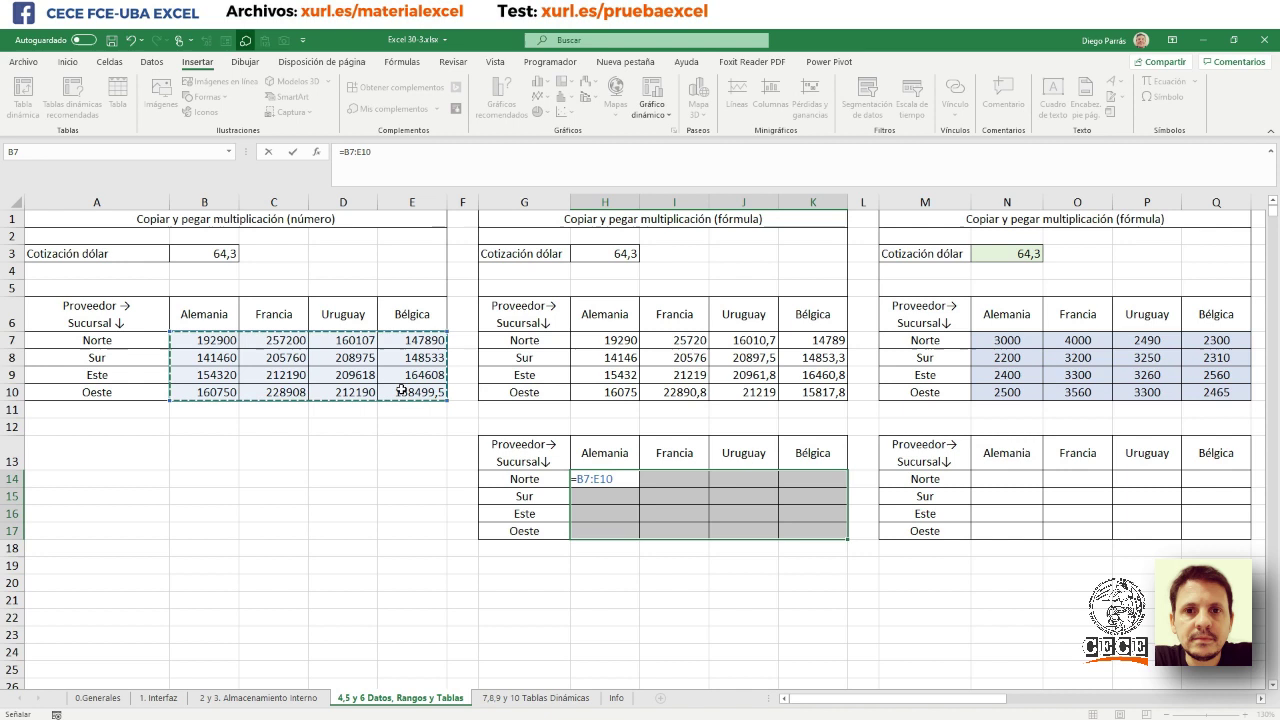
type("+")
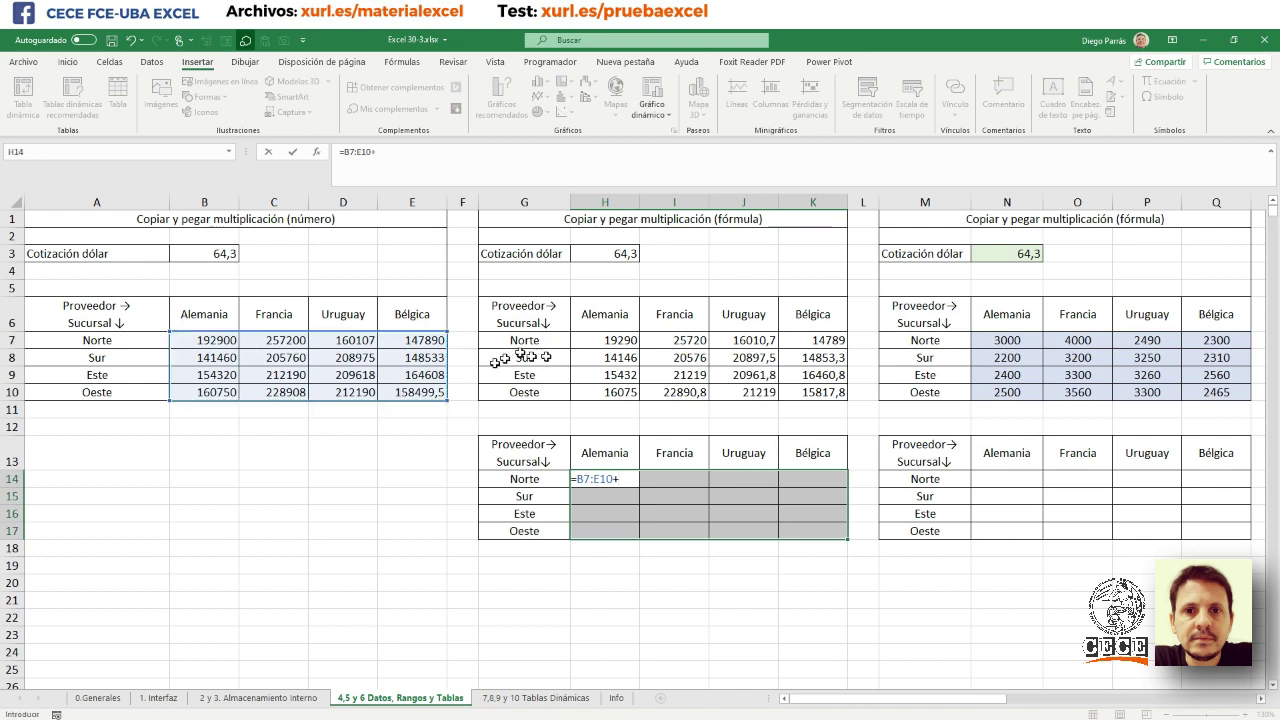
mouse_move(588, 340)
left_mouse_down()
mouse_move(779, 411)
mouse_move(830, 398)
left_mouse_up()
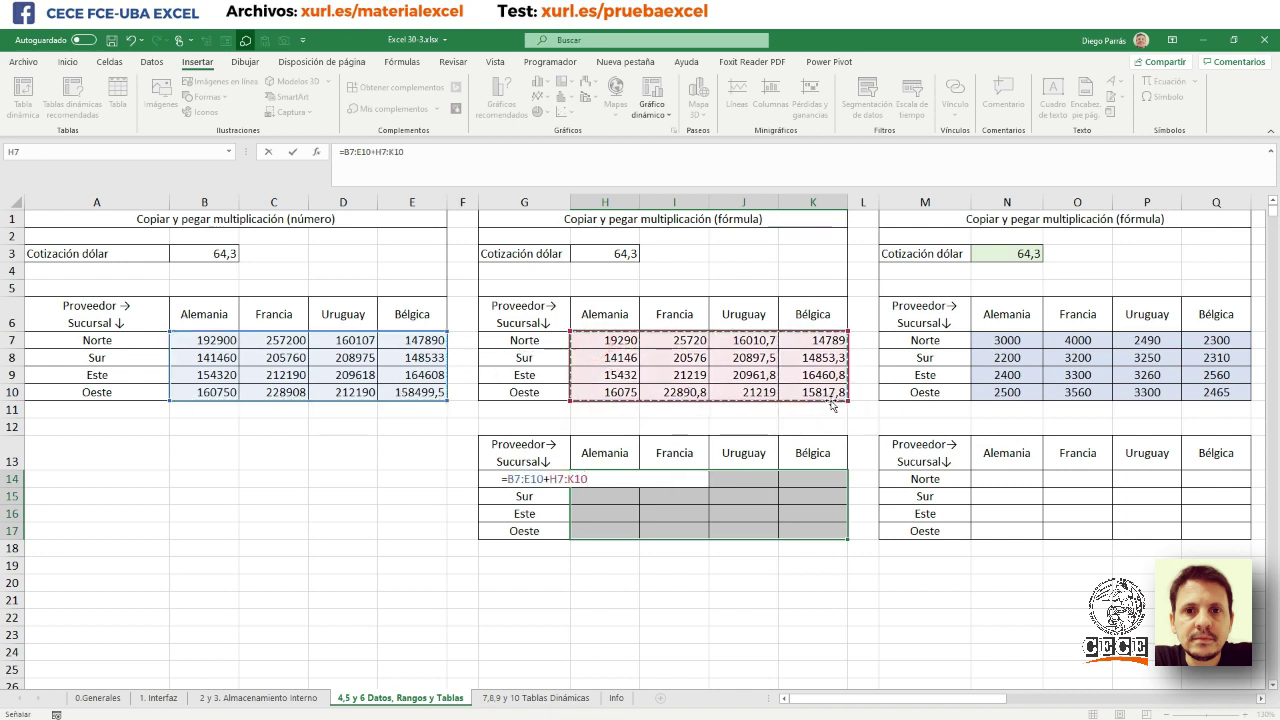
key("Return")
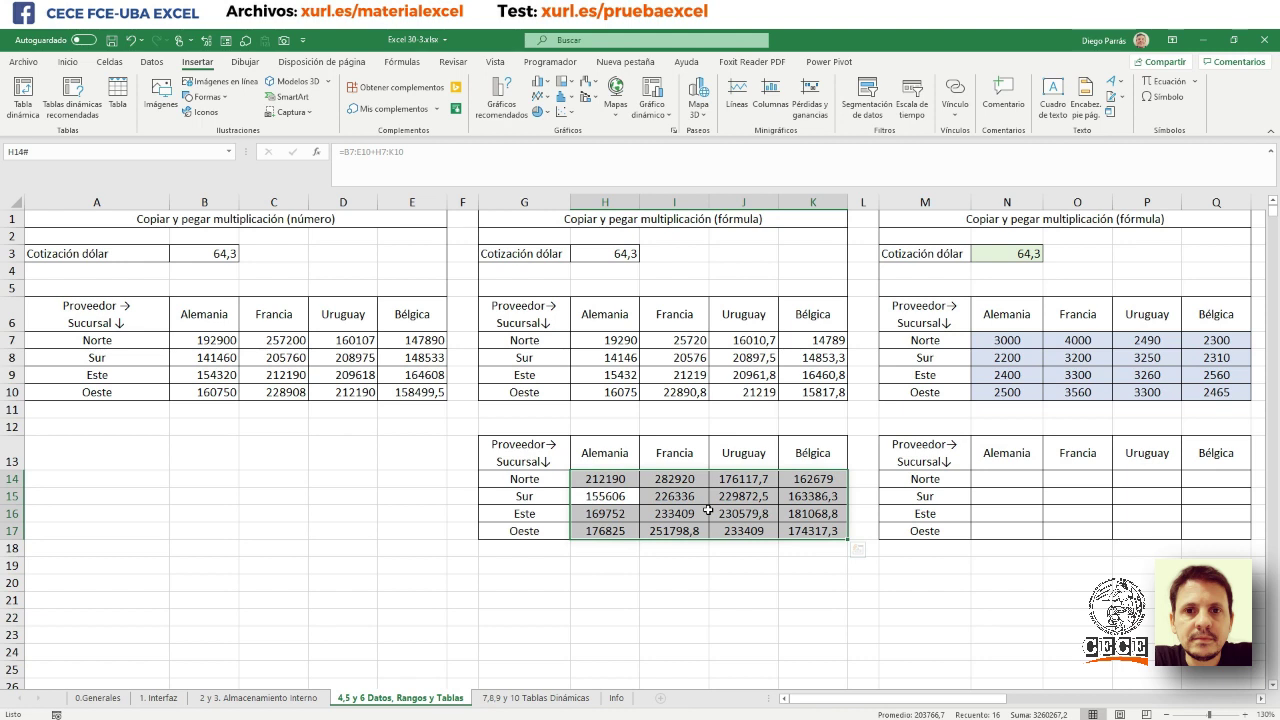
left_click_drag(850, 699, 953, 707)
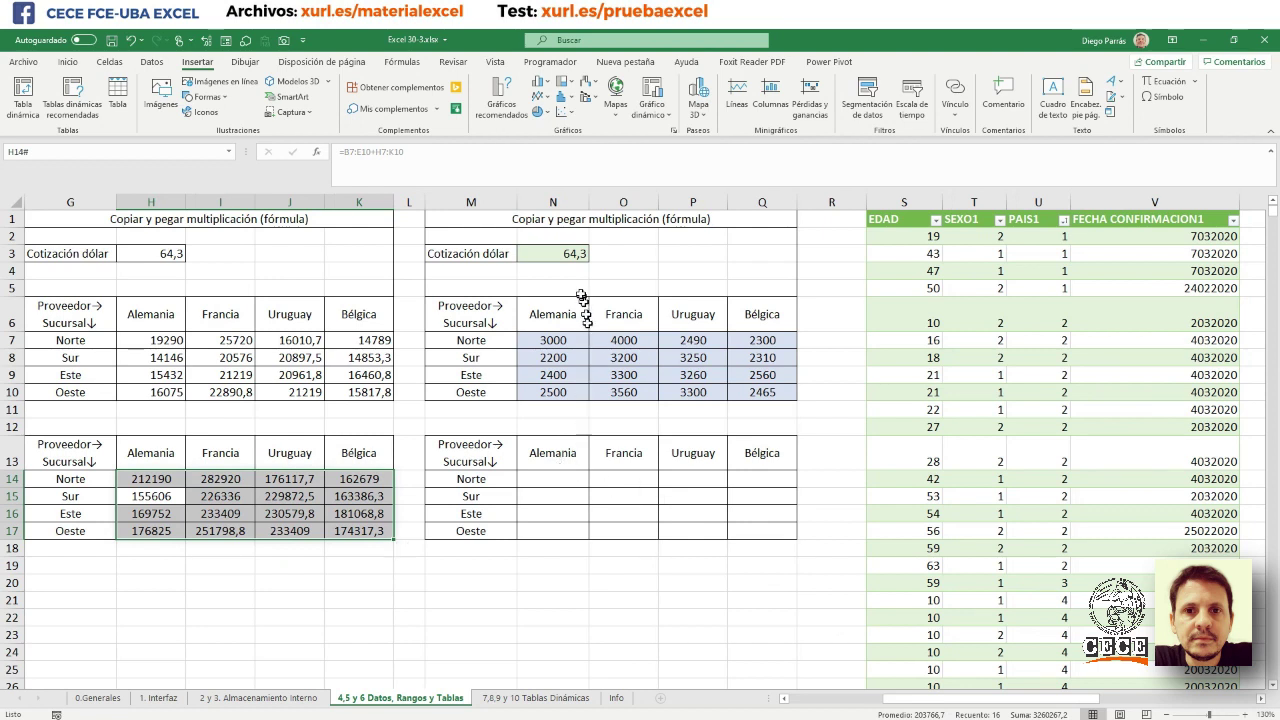
- Check the DOLAR-named rate cell in N3 and collapse the formula bar to one line
left_click(557, 257)
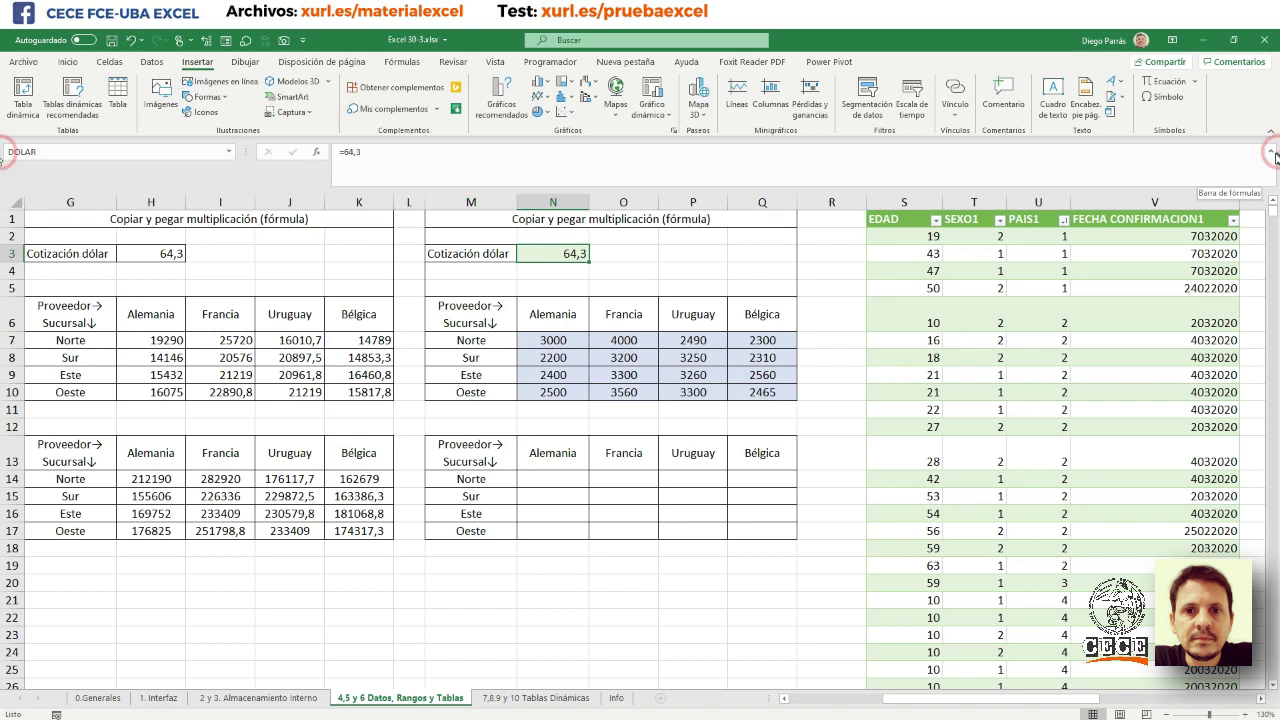
left_click(1270, 152)
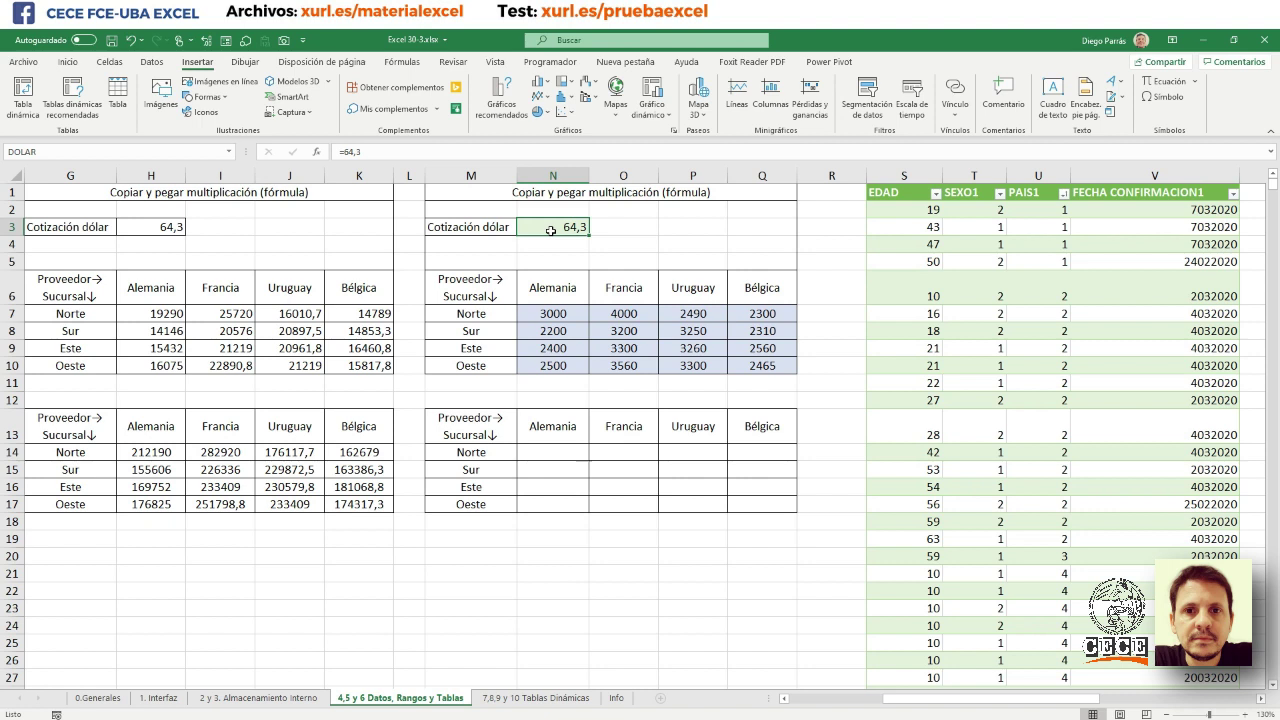
left_click_drag(553, 313, 750, 374)
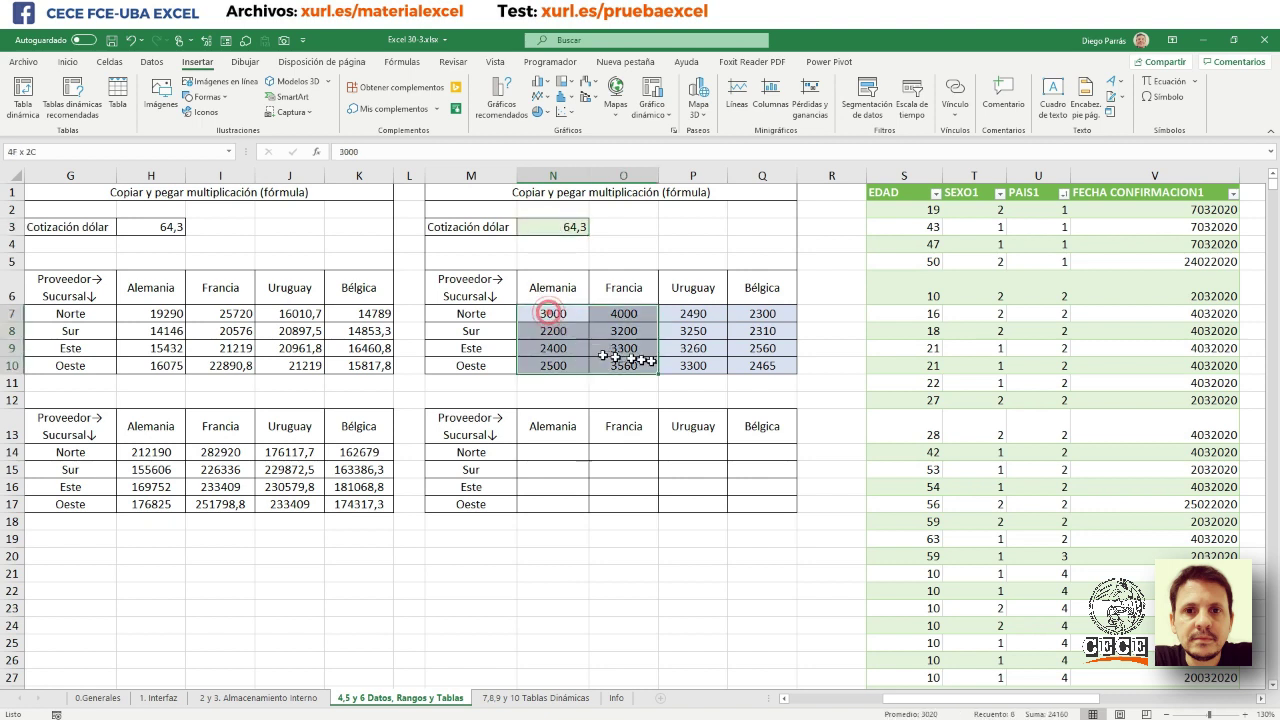
left_click(560, 345)
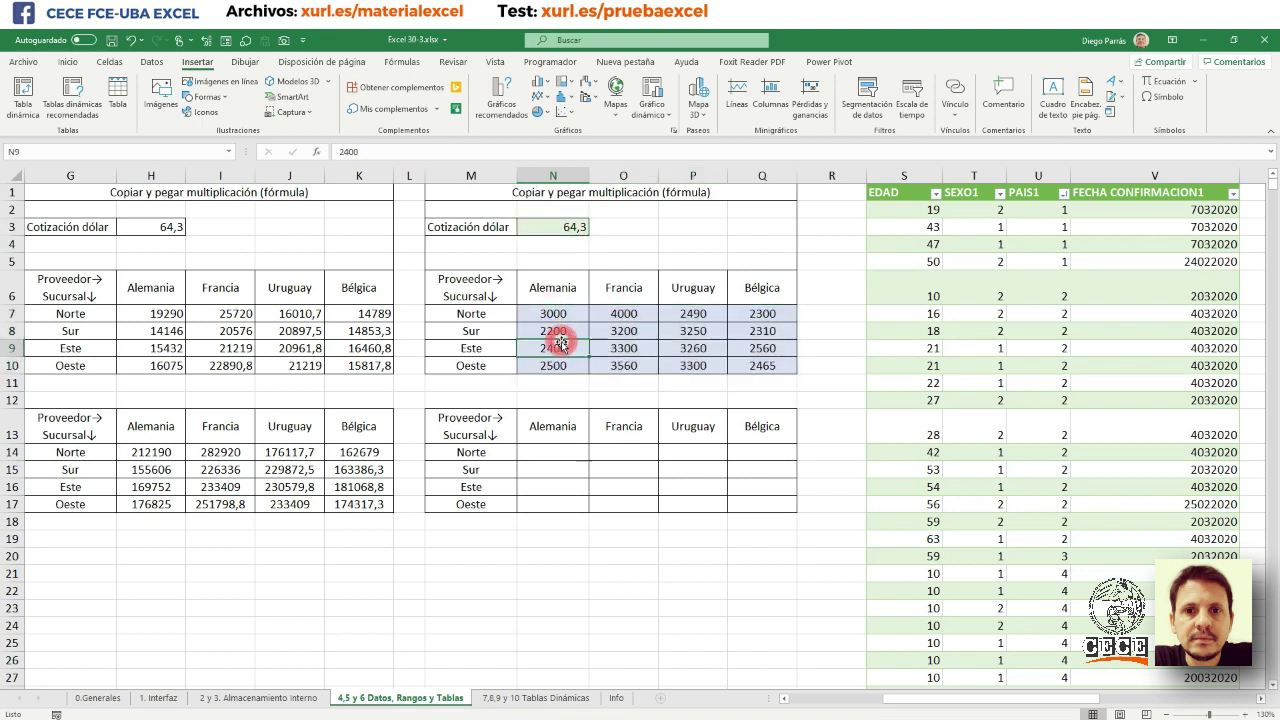
left_click(529, 228)
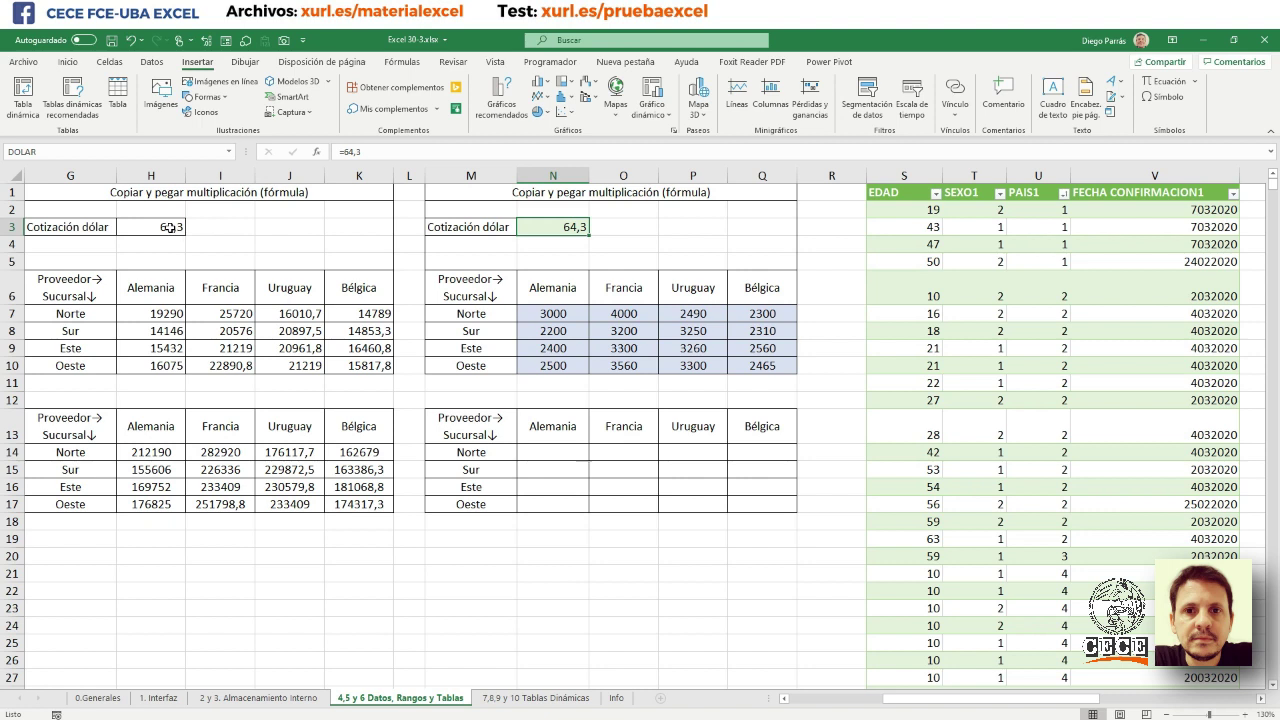
- Name the 64,3 rate cell H3 HOLA via the Name Box and confirm it in the names list
left_click(171, 227)
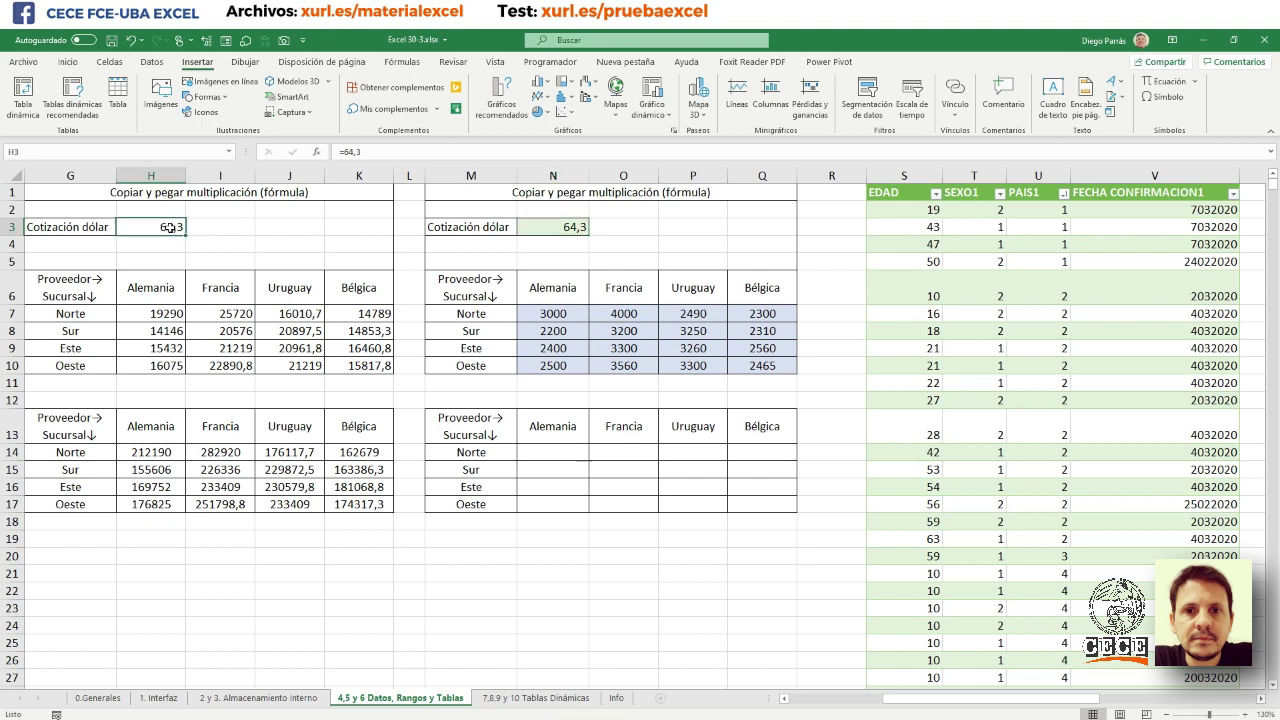
left_click(149, 150)
type("OLA")
left_click(229, 152)
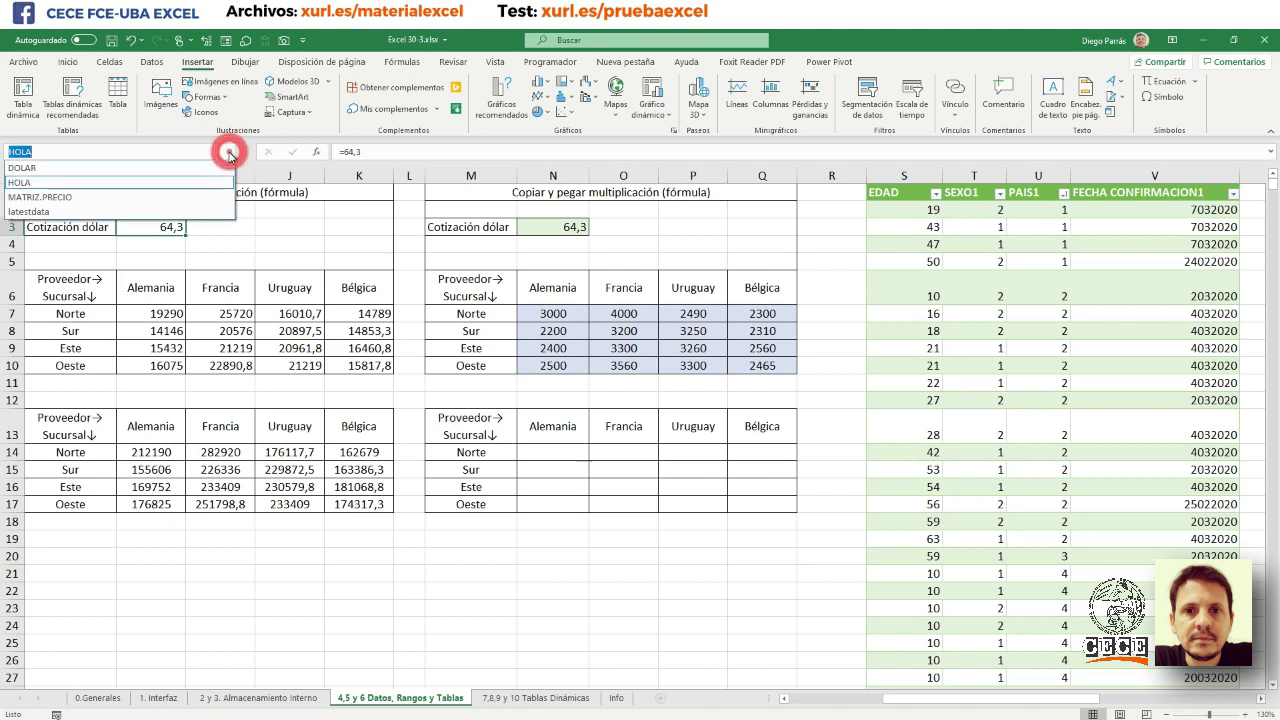
left_click(166, 183)
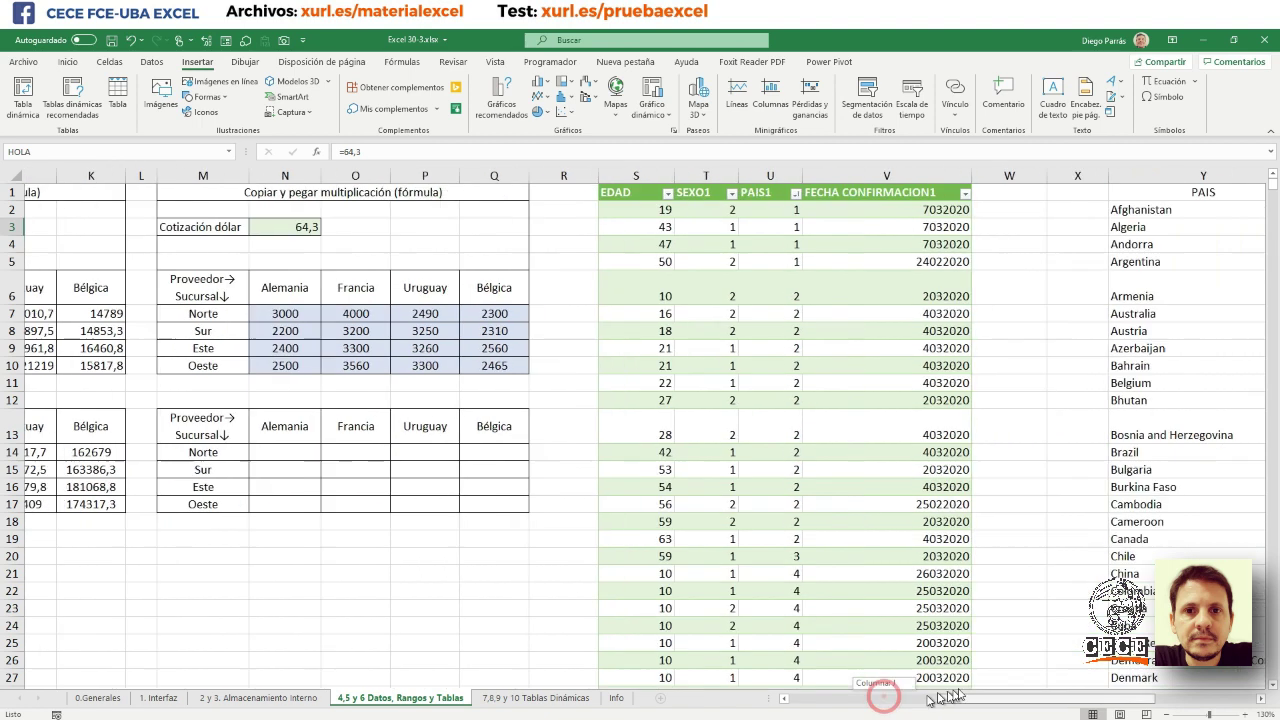
left_click_drag(884, 703, 1010, 700)
left_click(1097, 505)
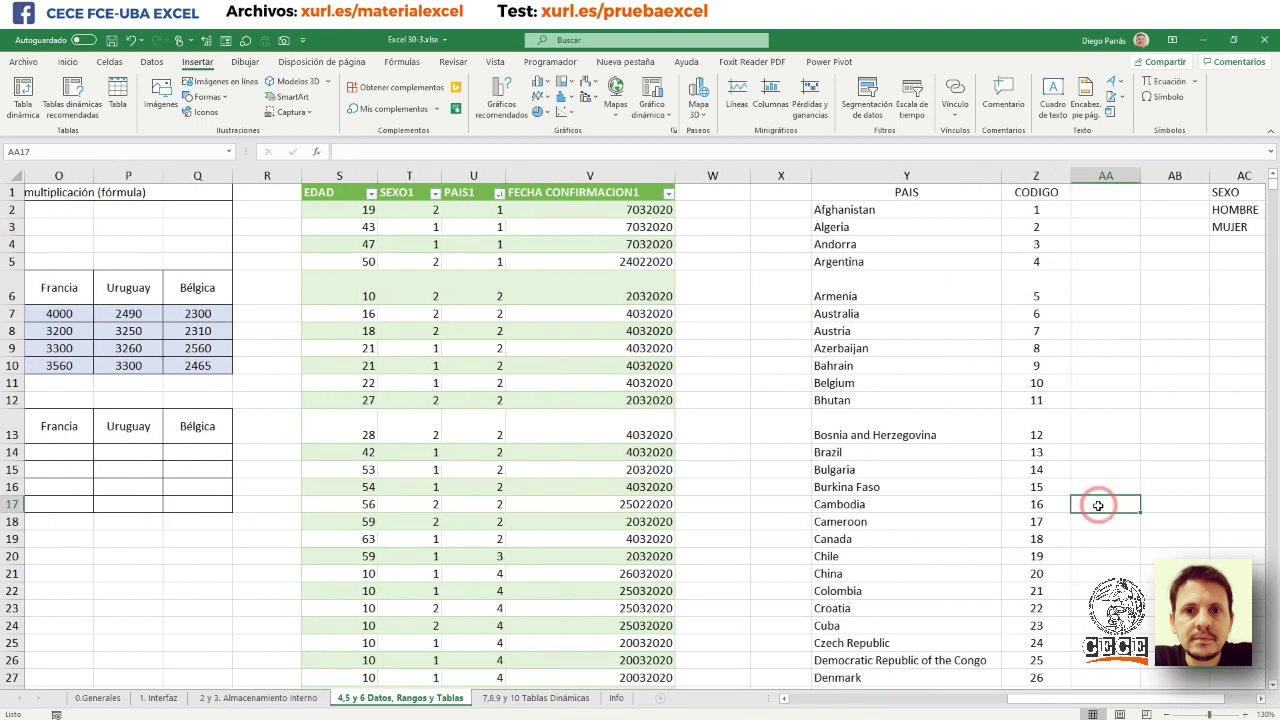
key("ctrl+Right")
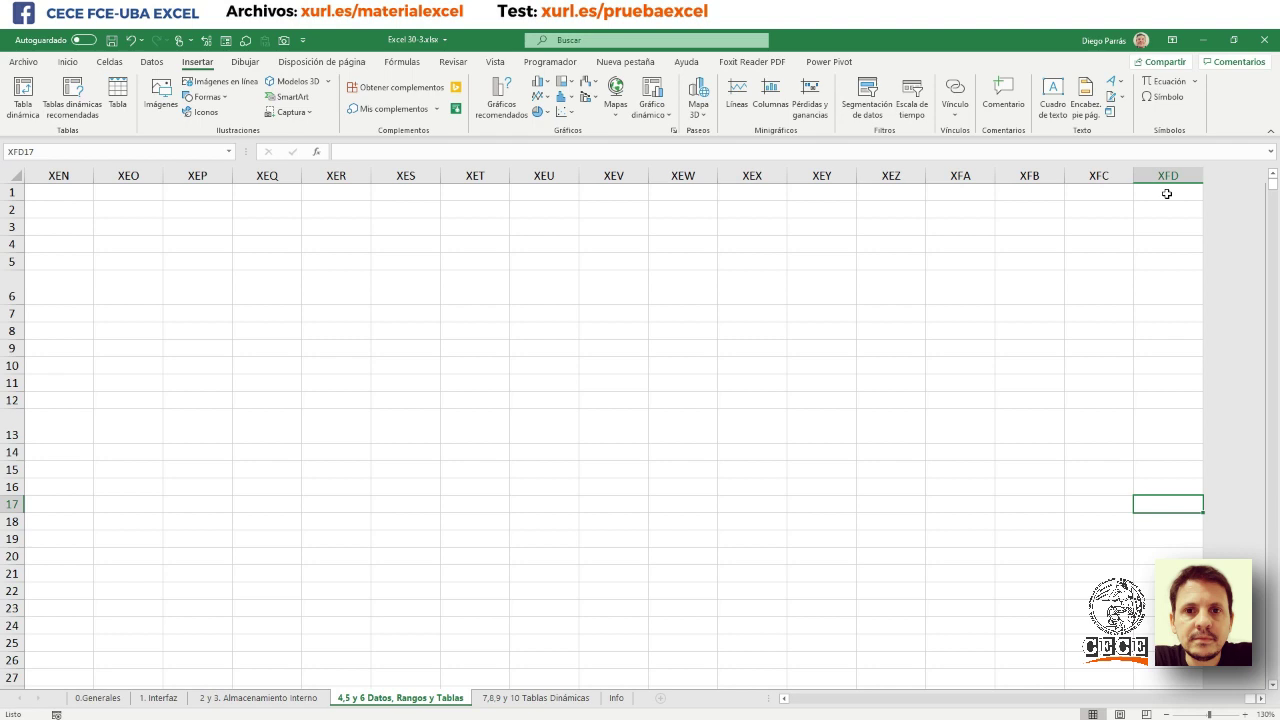
key("ctrl+Left")
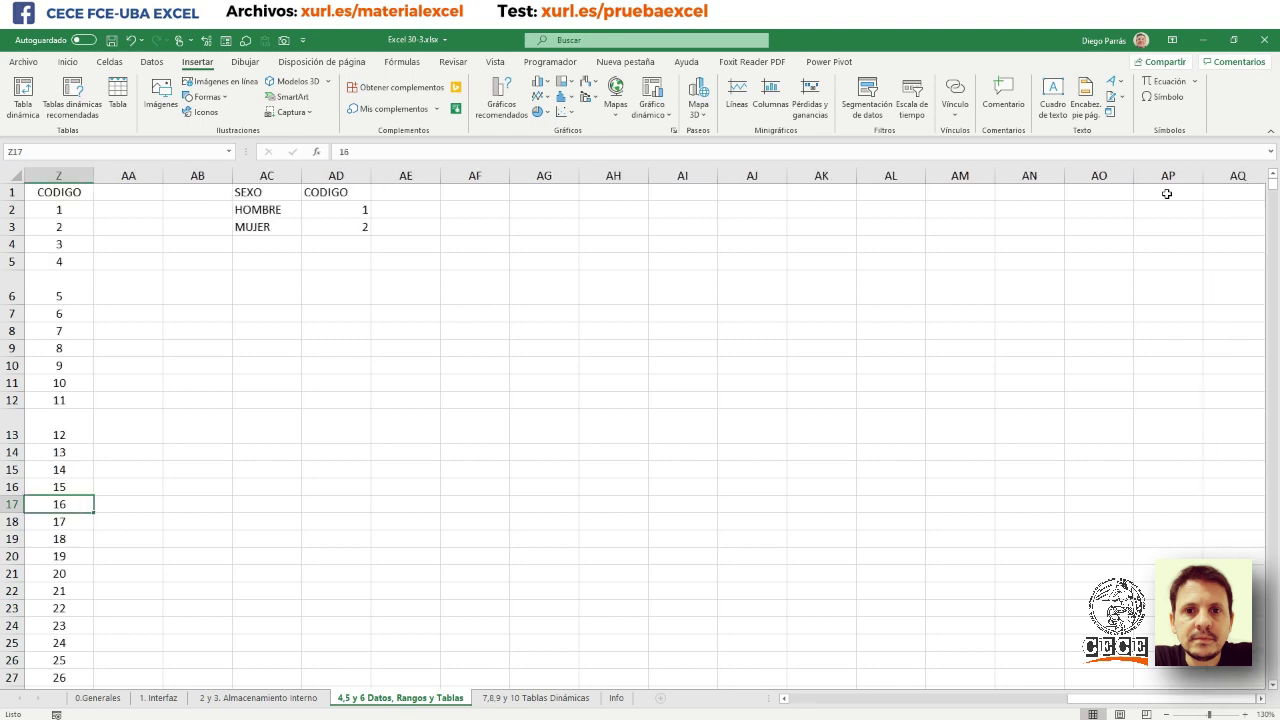
key("ctrl+Left")
key("Home")
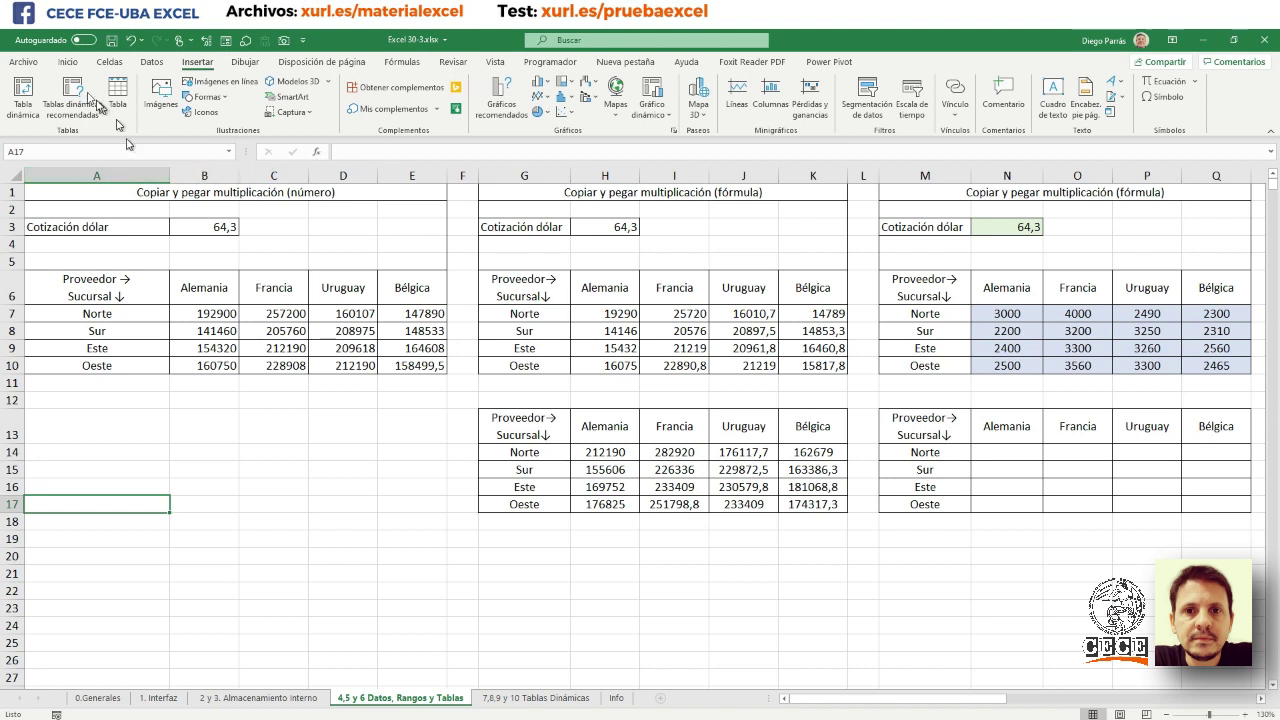
- Turn on Estilo de referencia F1C1 in Excel Options > Fórmulas
left_click(30, 63)
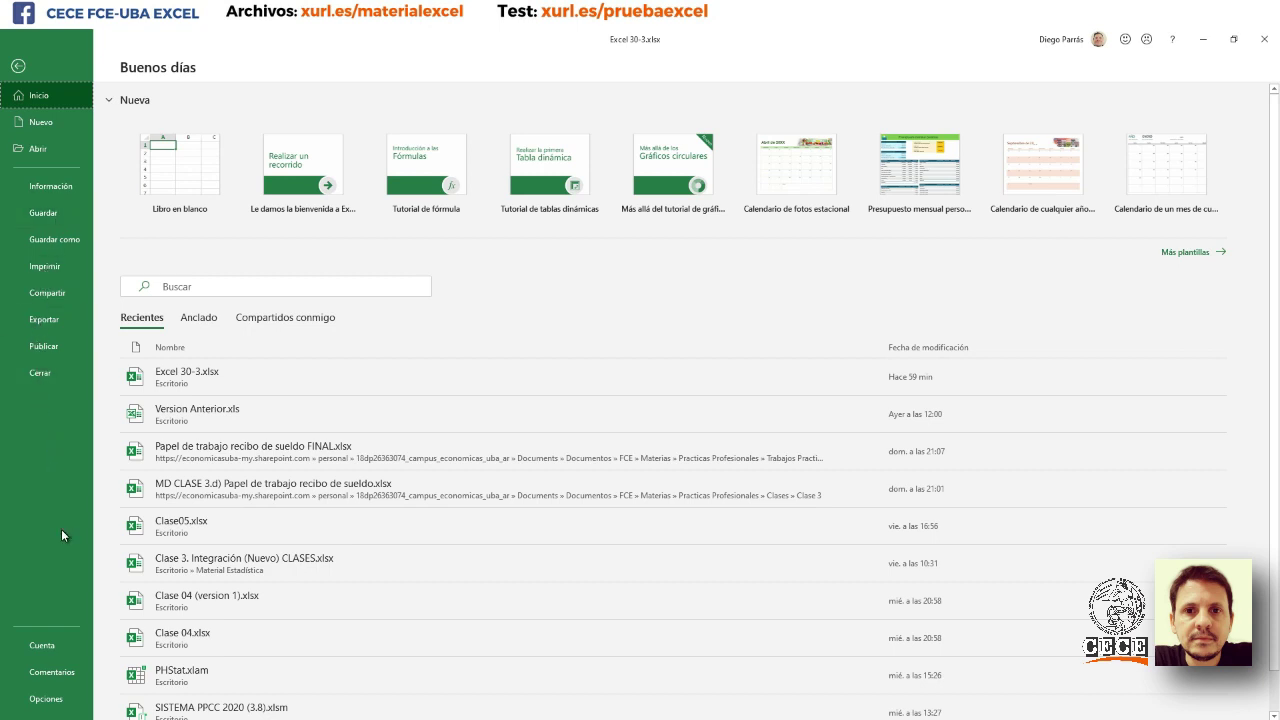
left_click(35, 699)
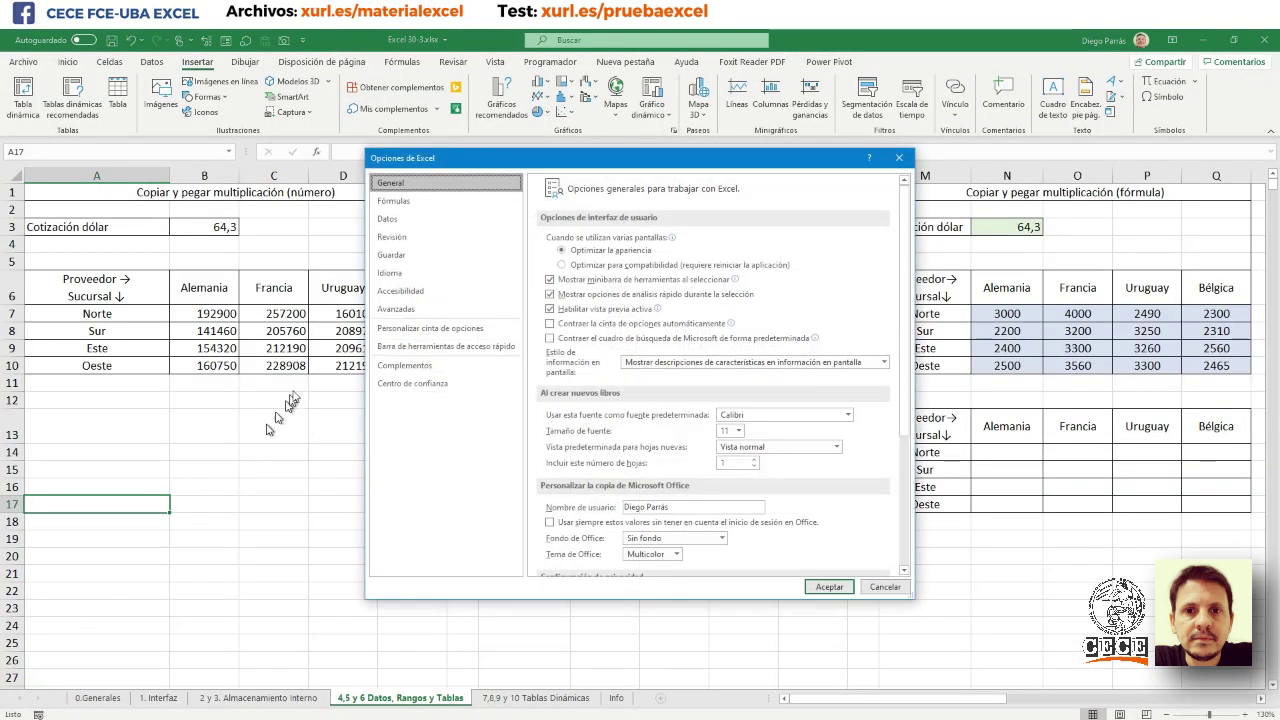
left_click(404, 206)
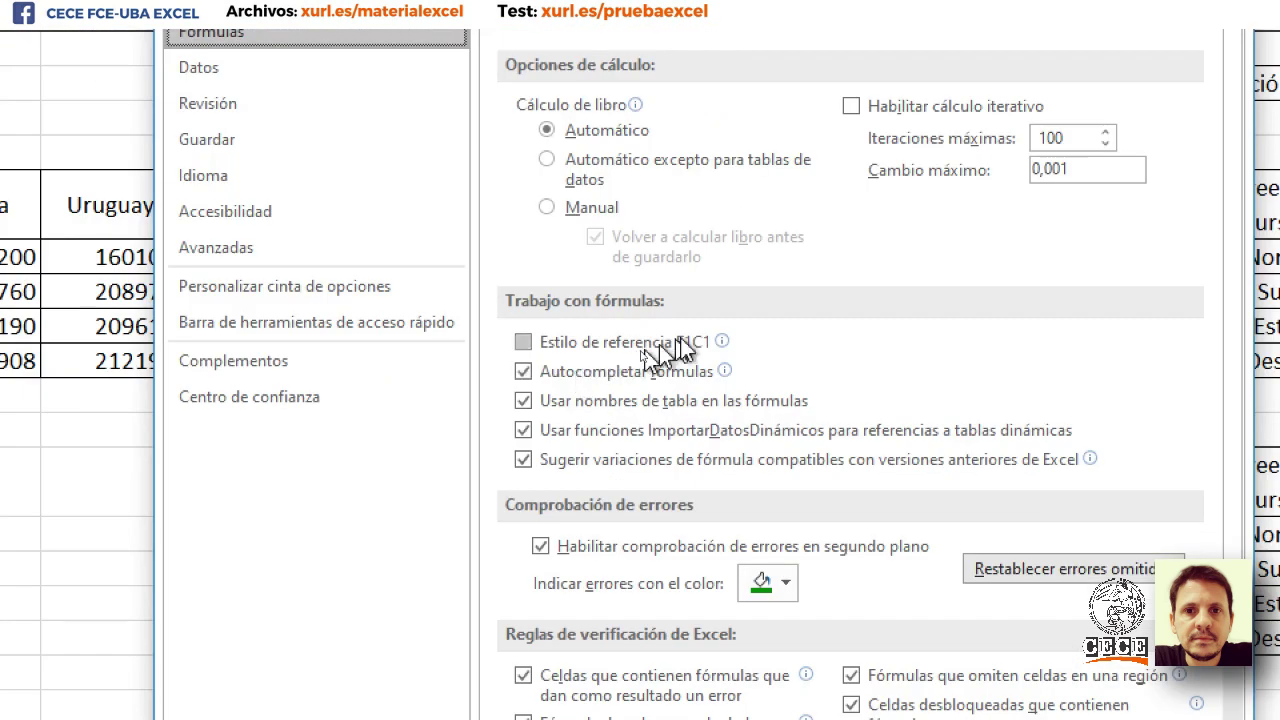
left_click(525, 347)
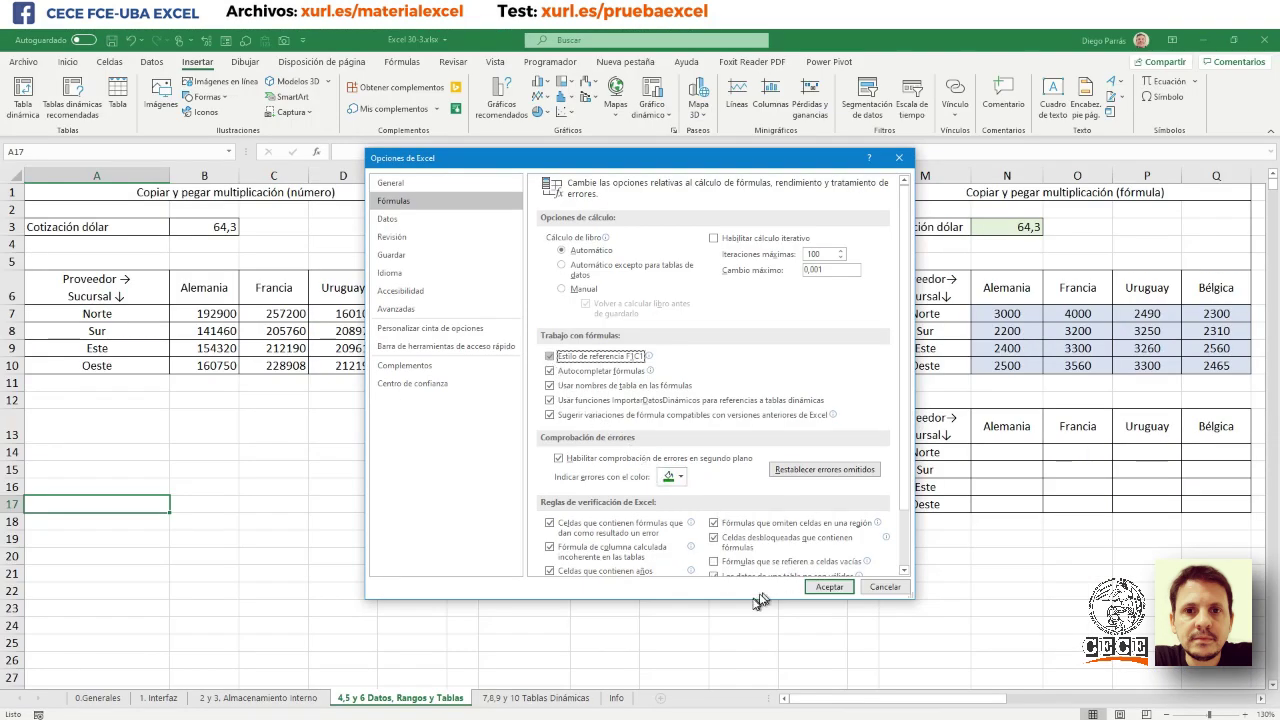
left_click(821, 588)
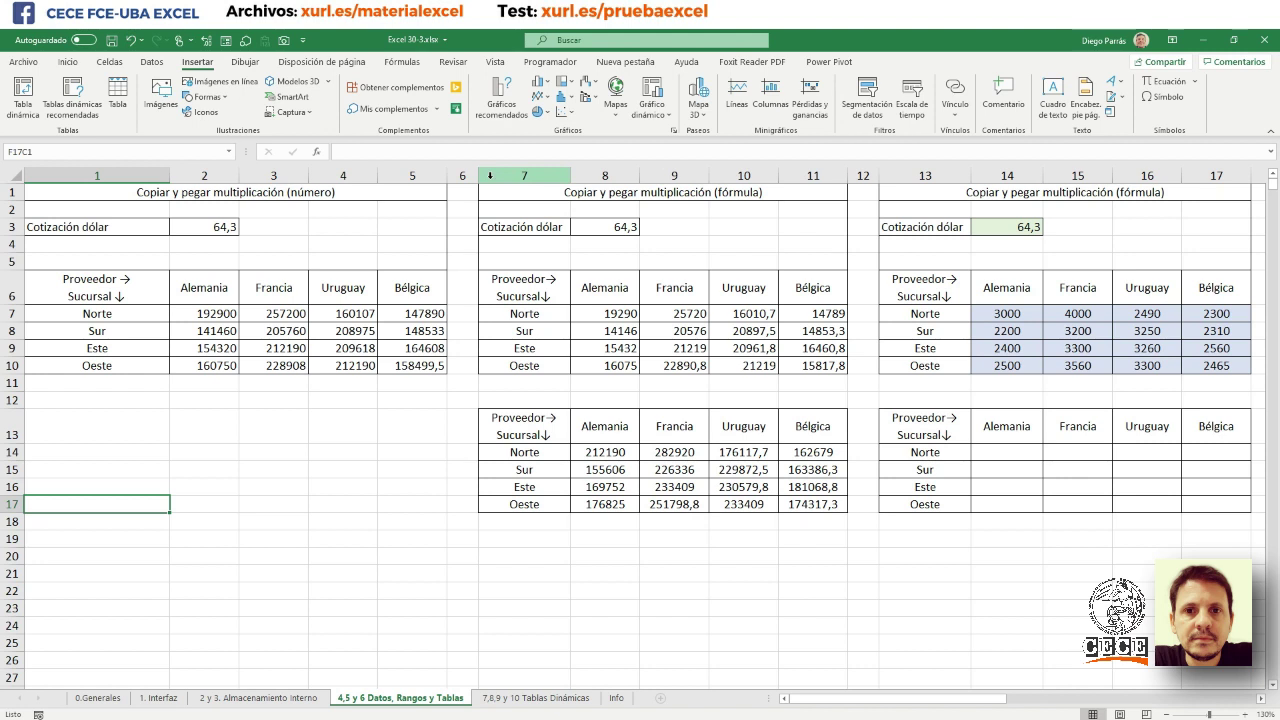
- Enter =SUMA referencing the 64,3 rate in cell F15C1
key("ctrl+Right")
key("ctrl+Right")
key("ctrl+Right")
key("ctrl+Right")
key("ctrl+Right")
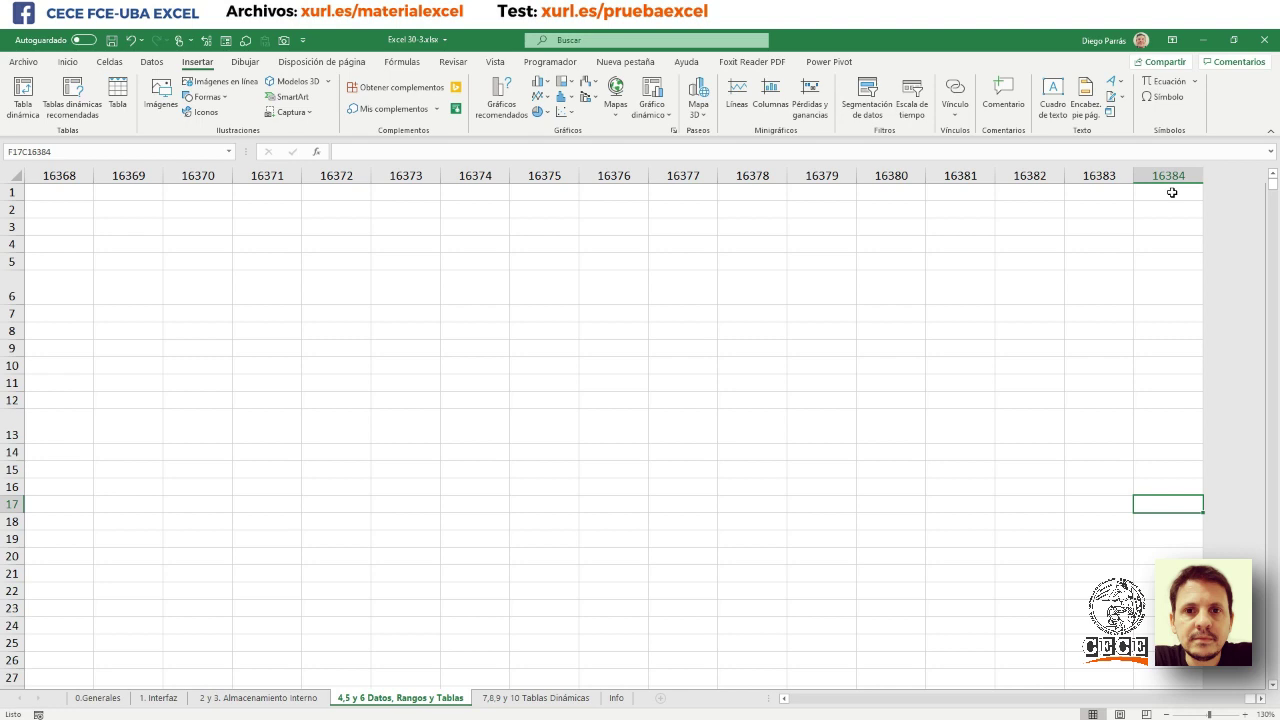
key("Home")
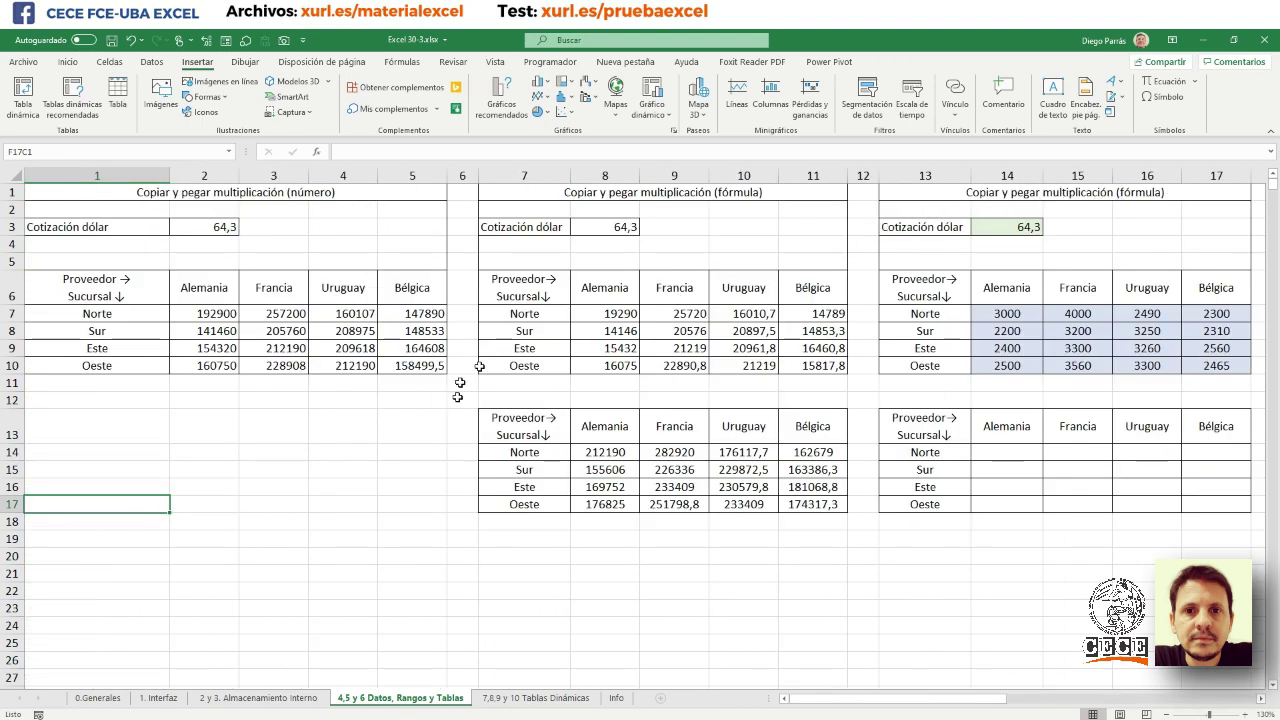
left_click(124, 474)
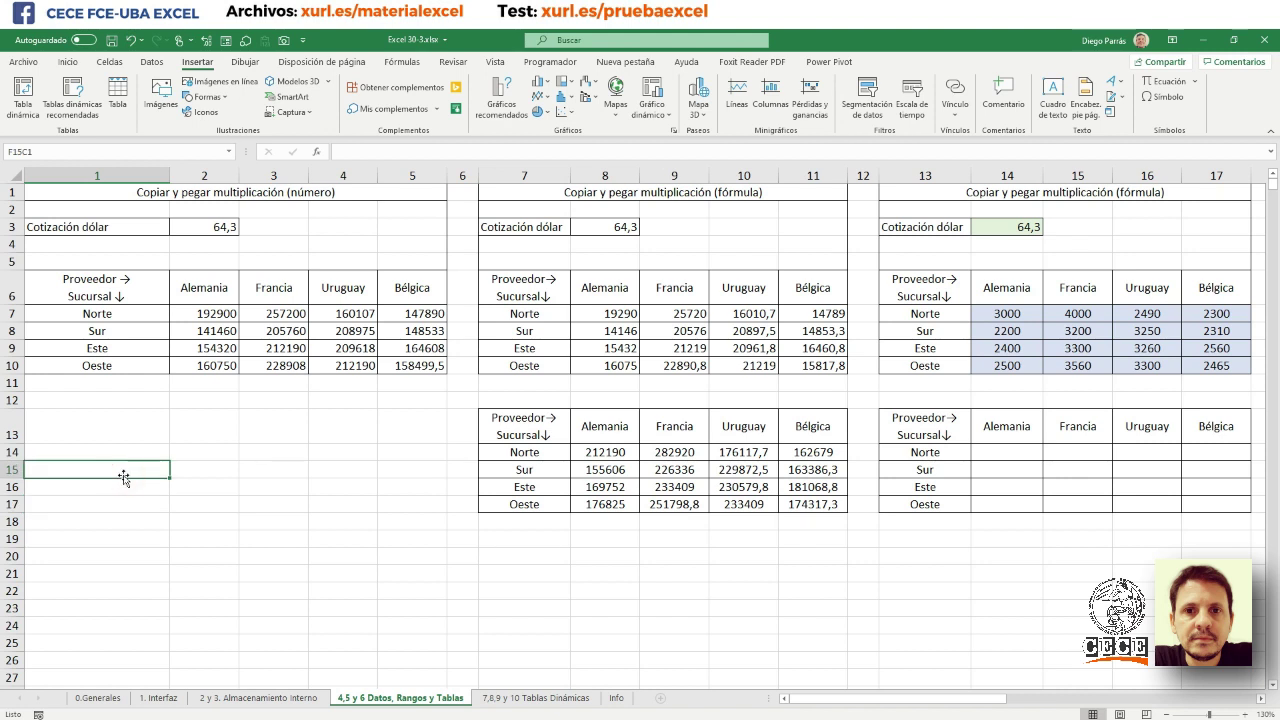
type("=suma")
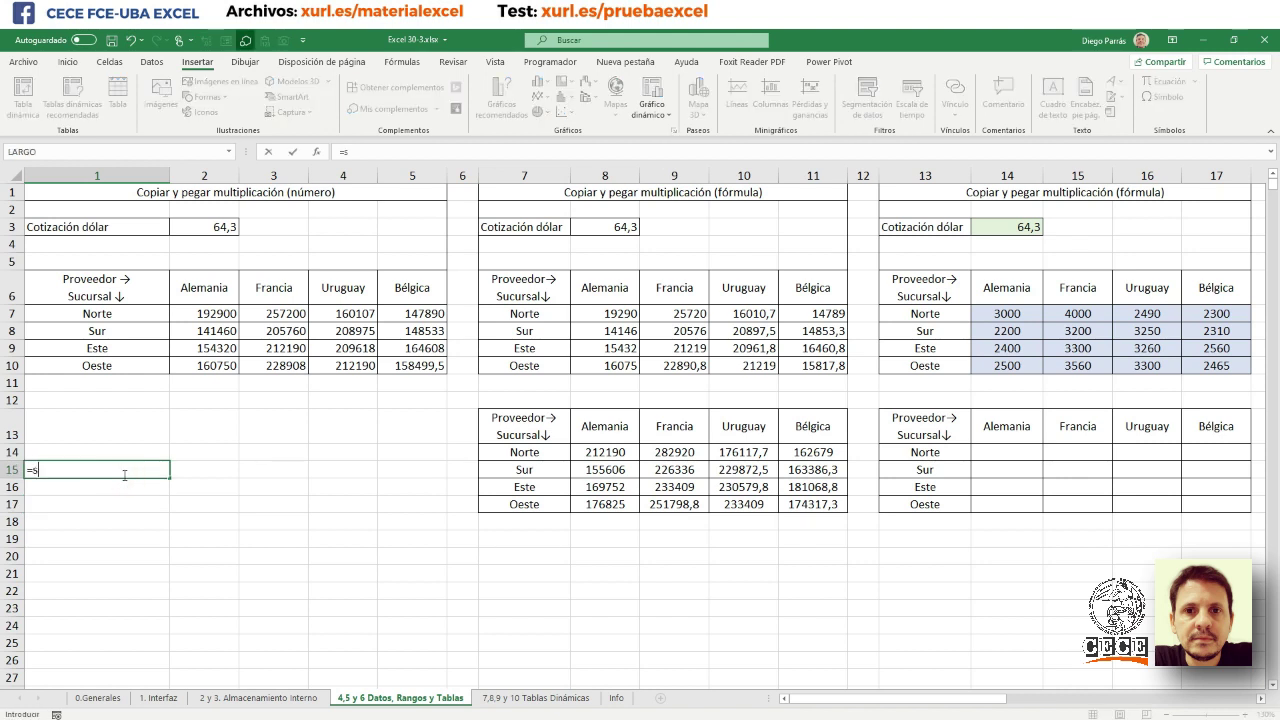
type("(")
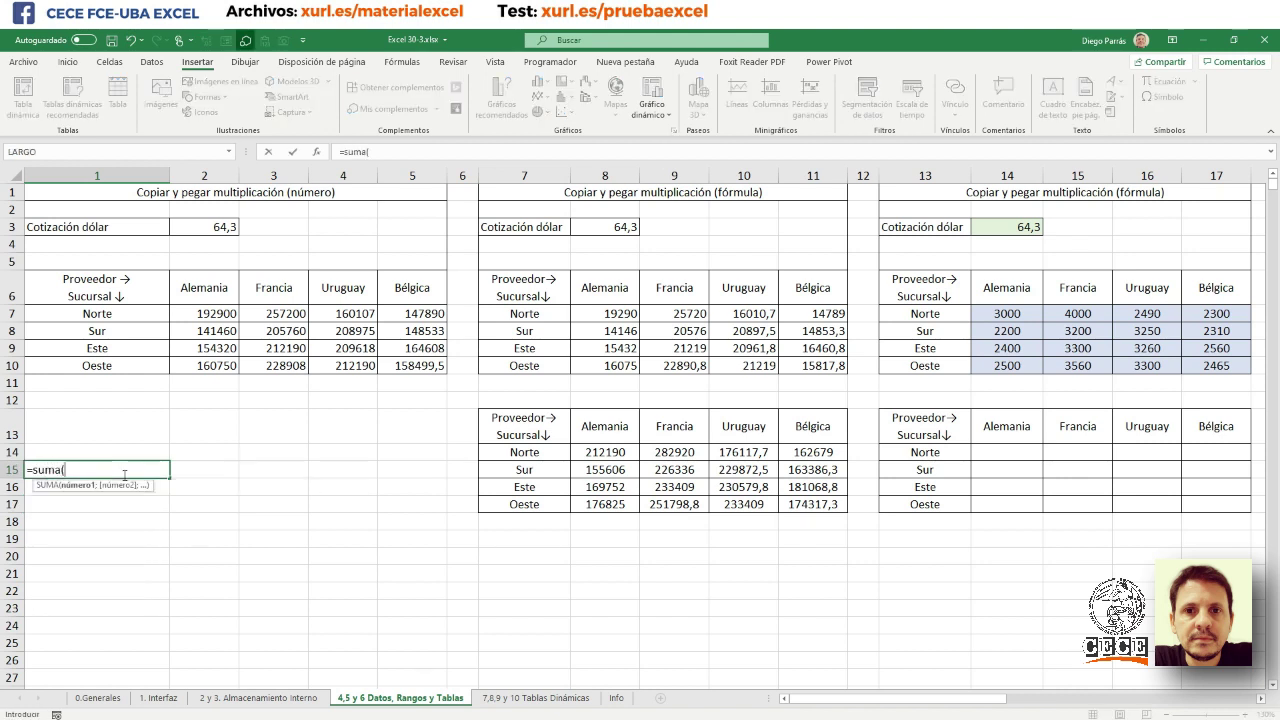
left_click(202, 230)
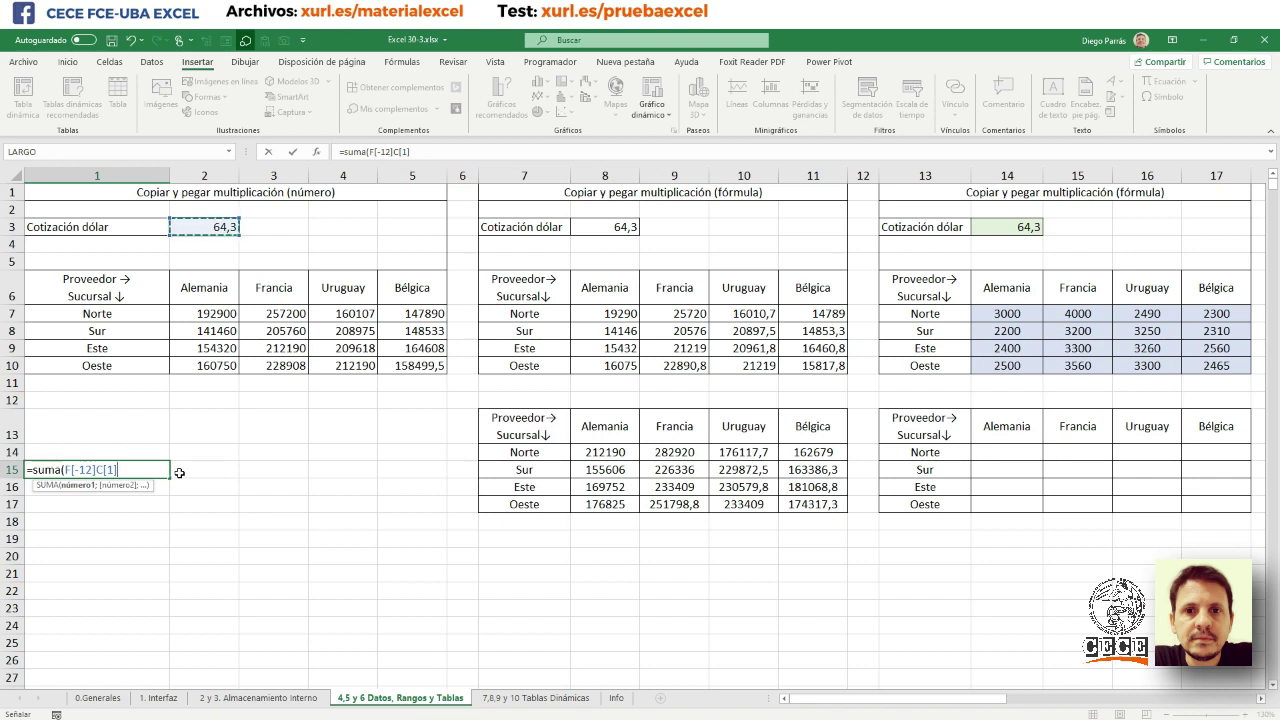
key("Return")
- Copy the F15C1 formula into F15C4, where it shows 0, and open it for editing
left_click(157, 467)
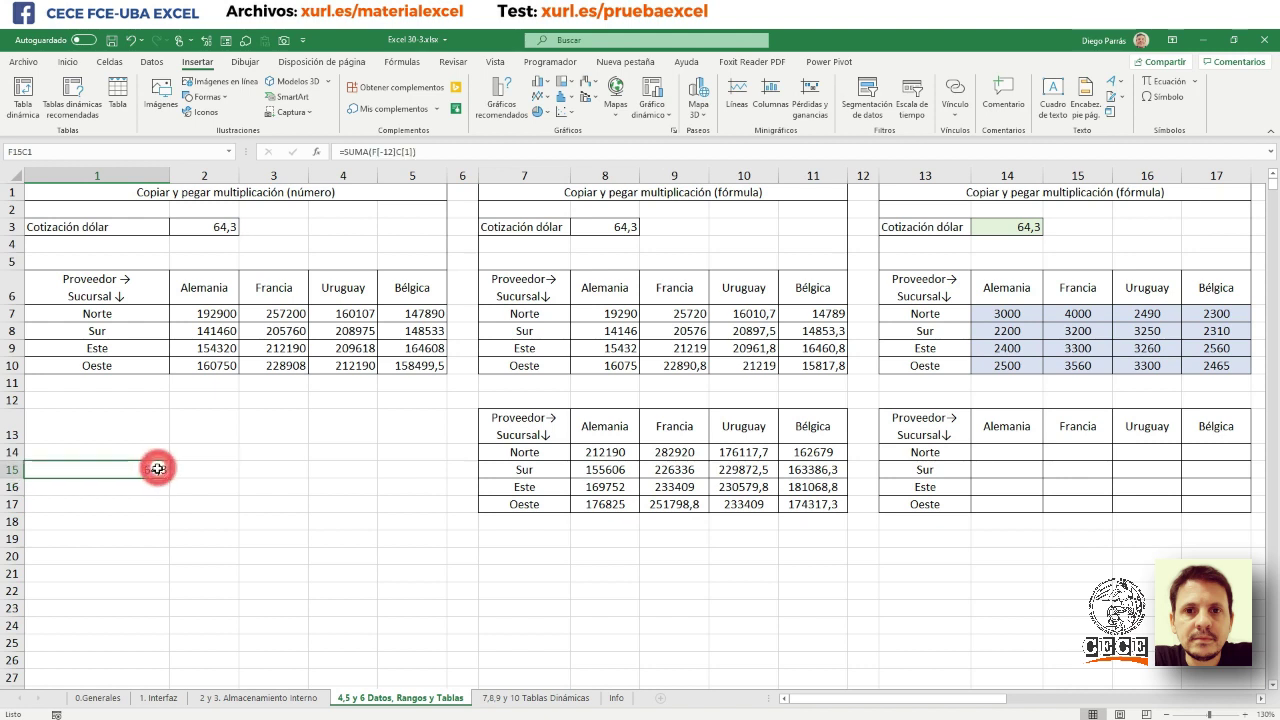
key("ctrl+c")
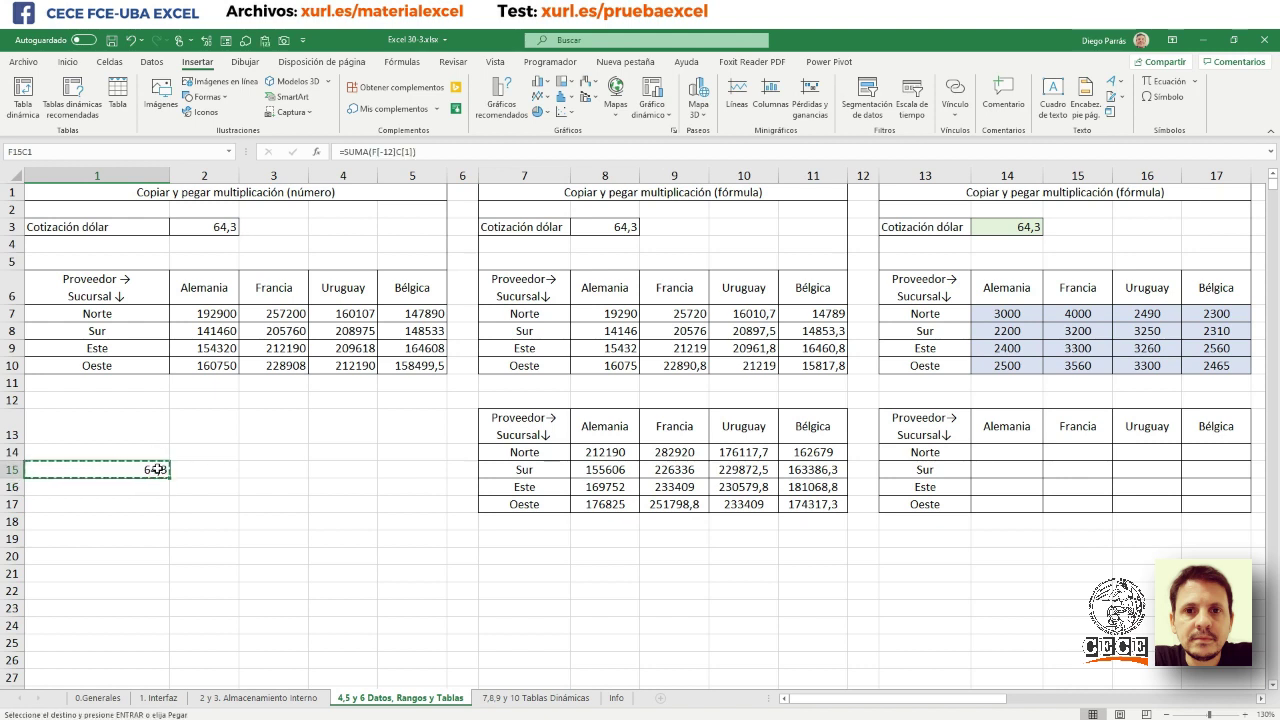
left_click(331, 472)
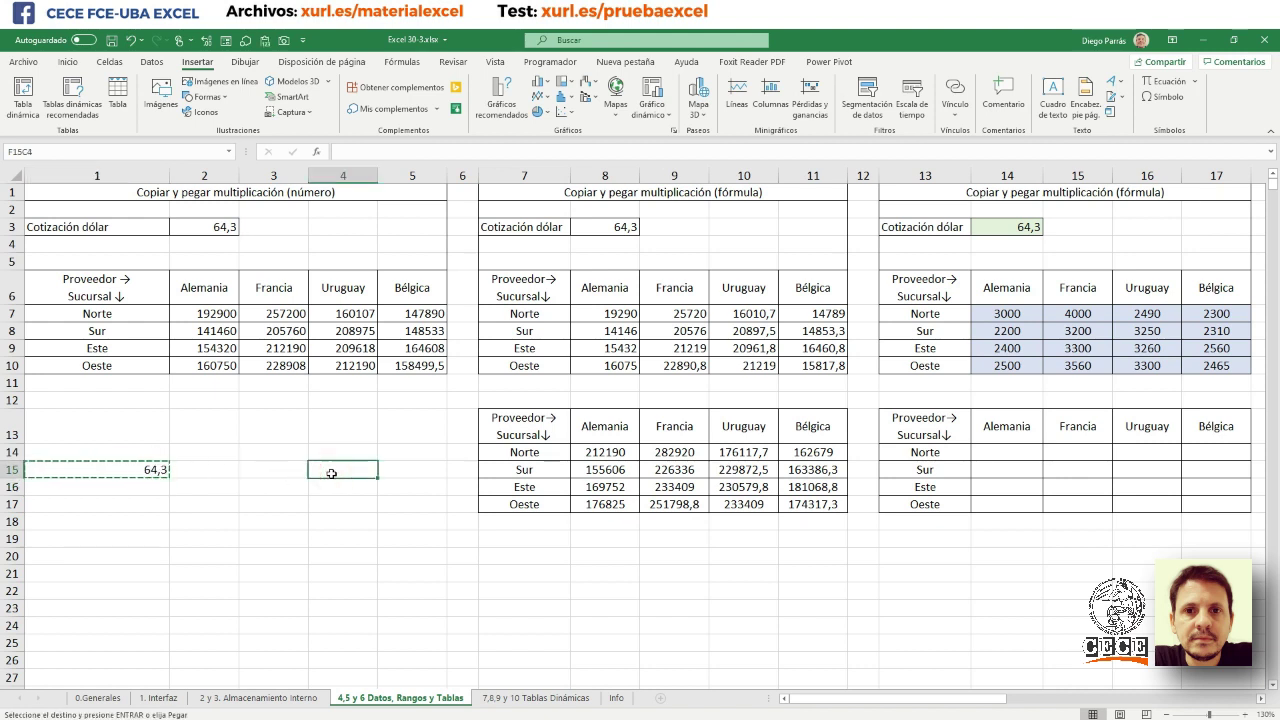
key("ctrl+v")
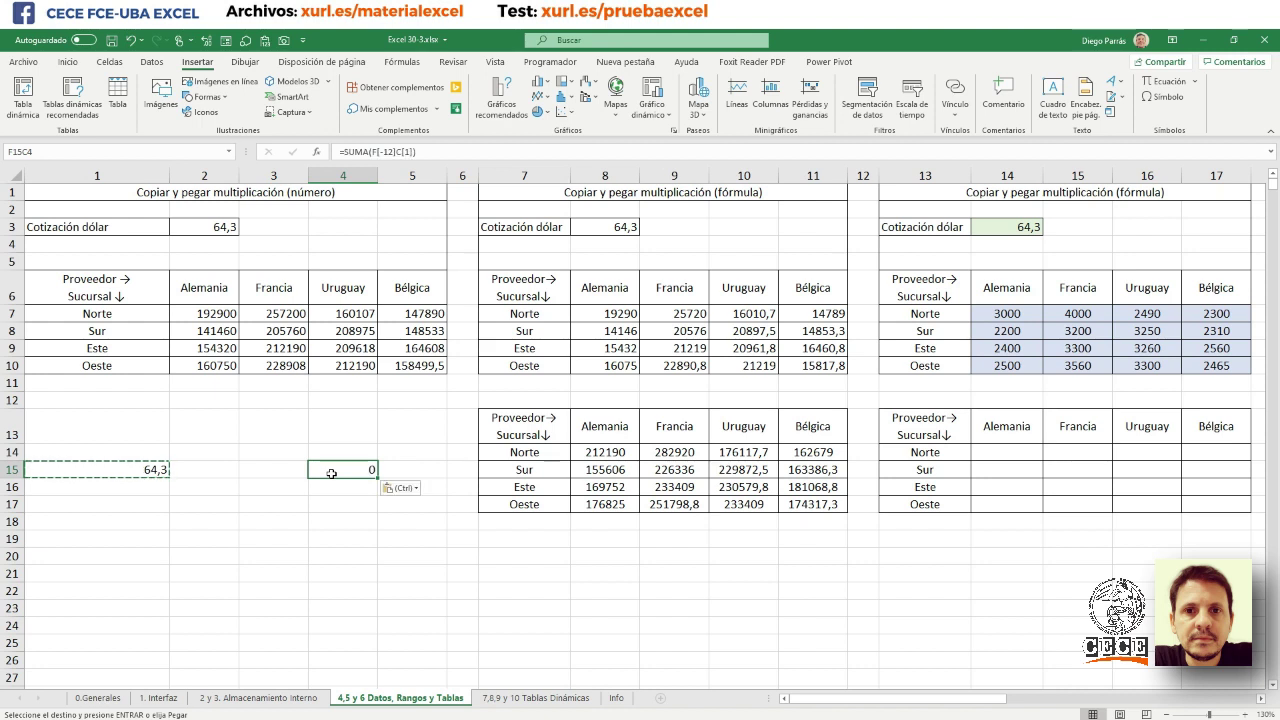
double_click(331, 472)
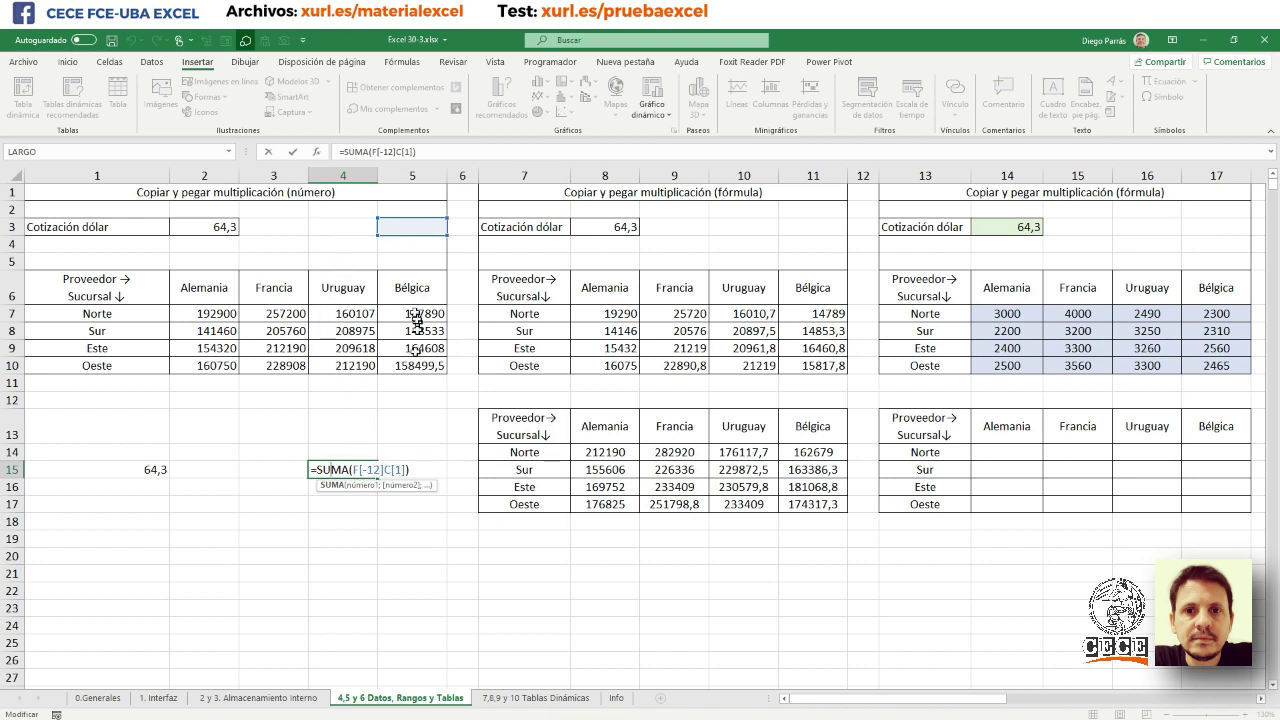
- Drag the pasted formula's reference to various cells to test its relative F/C offsets
left_click_drag(411, 237, 219, 235)
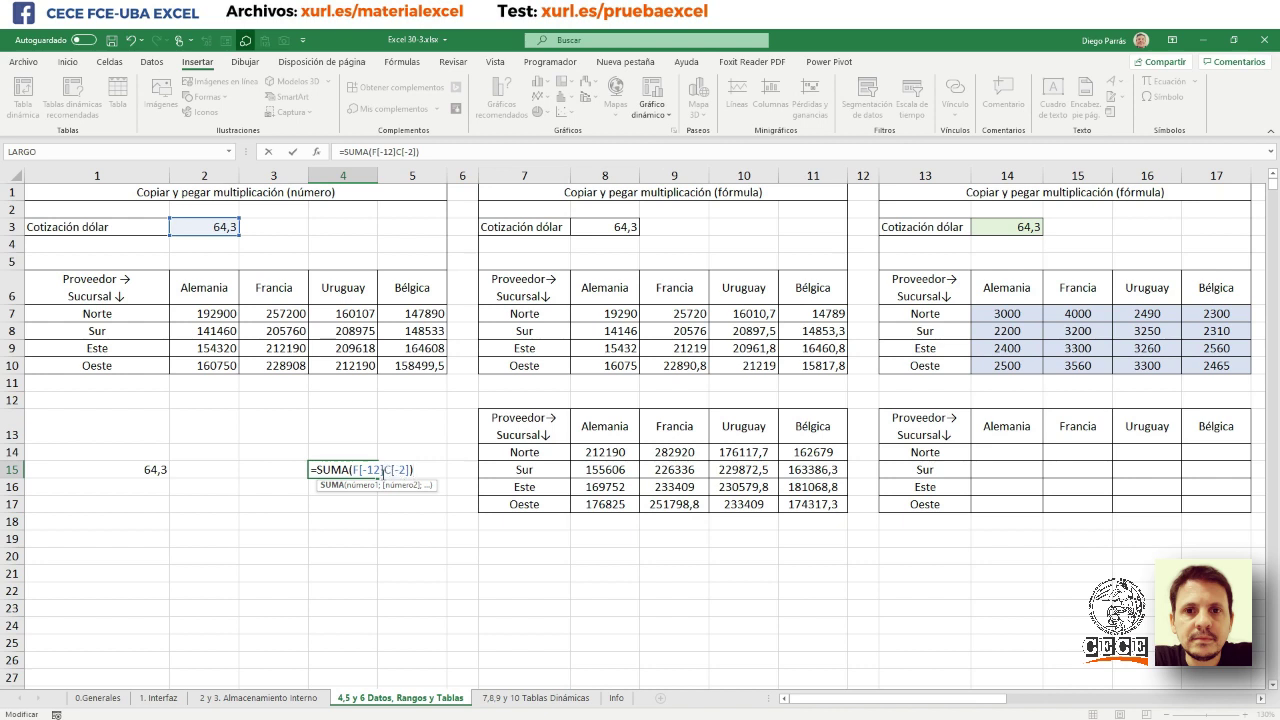
left_click_drag(216, 230, 226, 470)
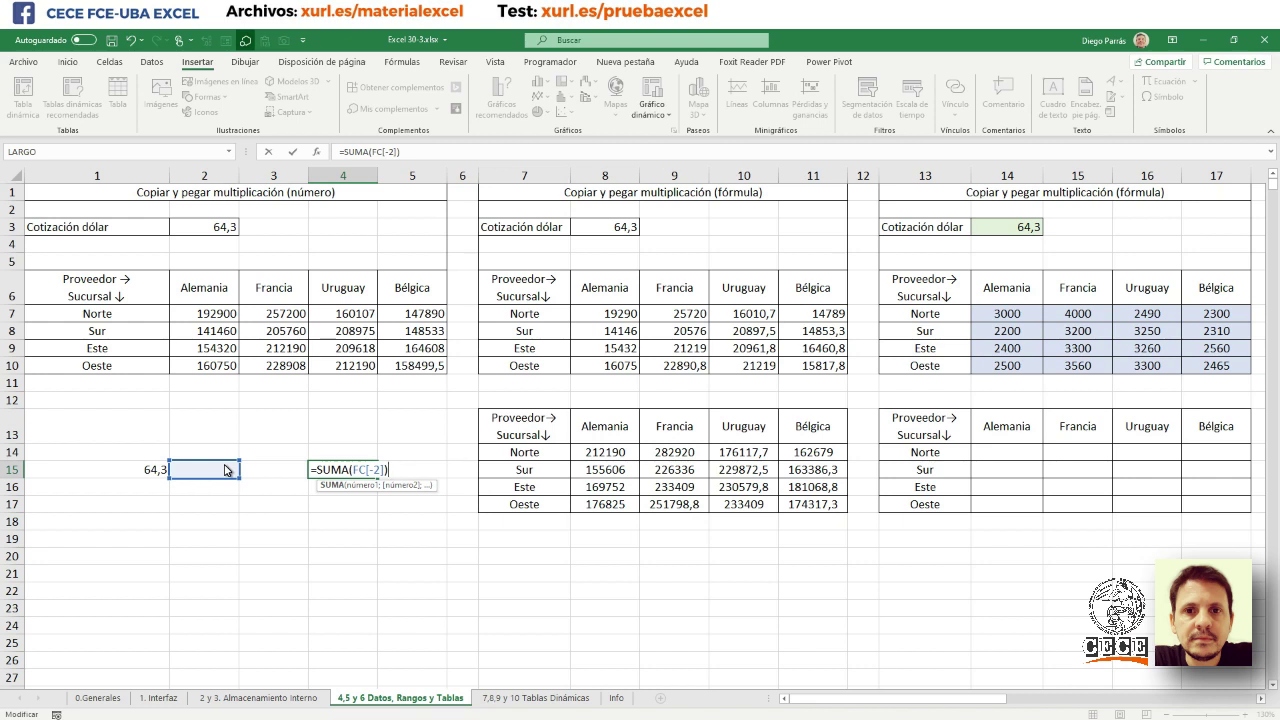
left_click_drag(226, 470, 330, 470)
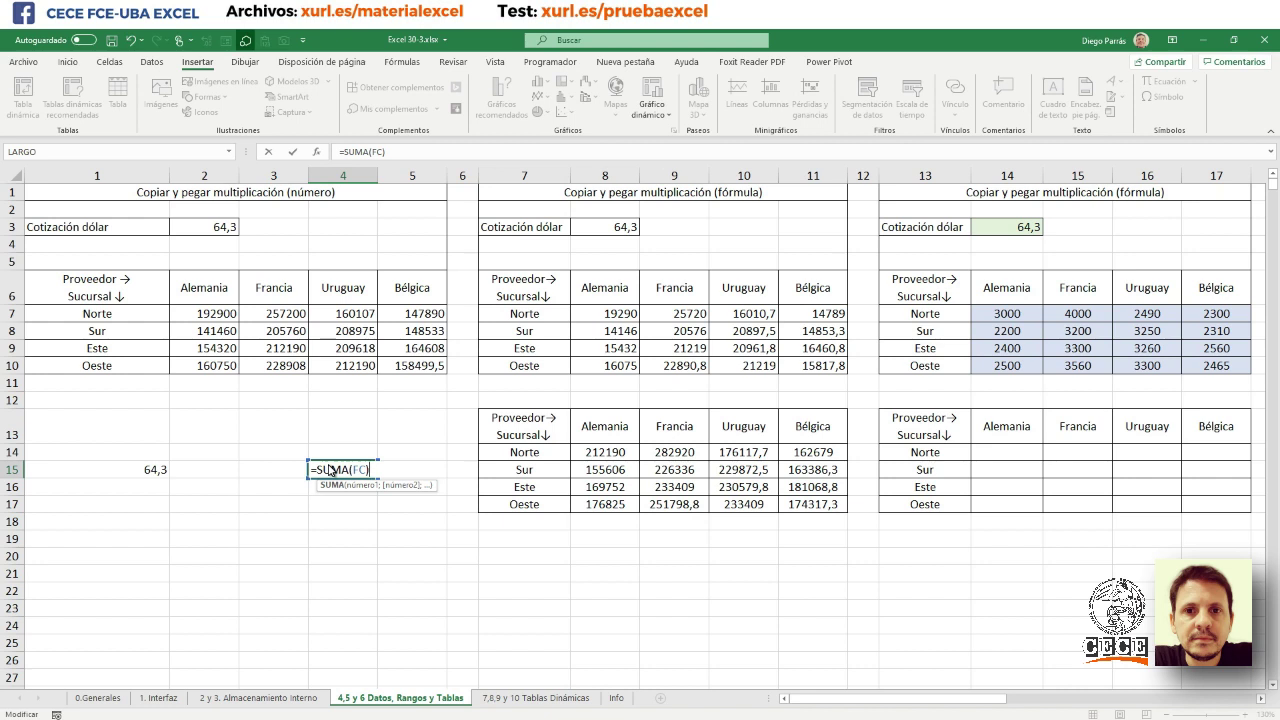
left_click(319, 506)
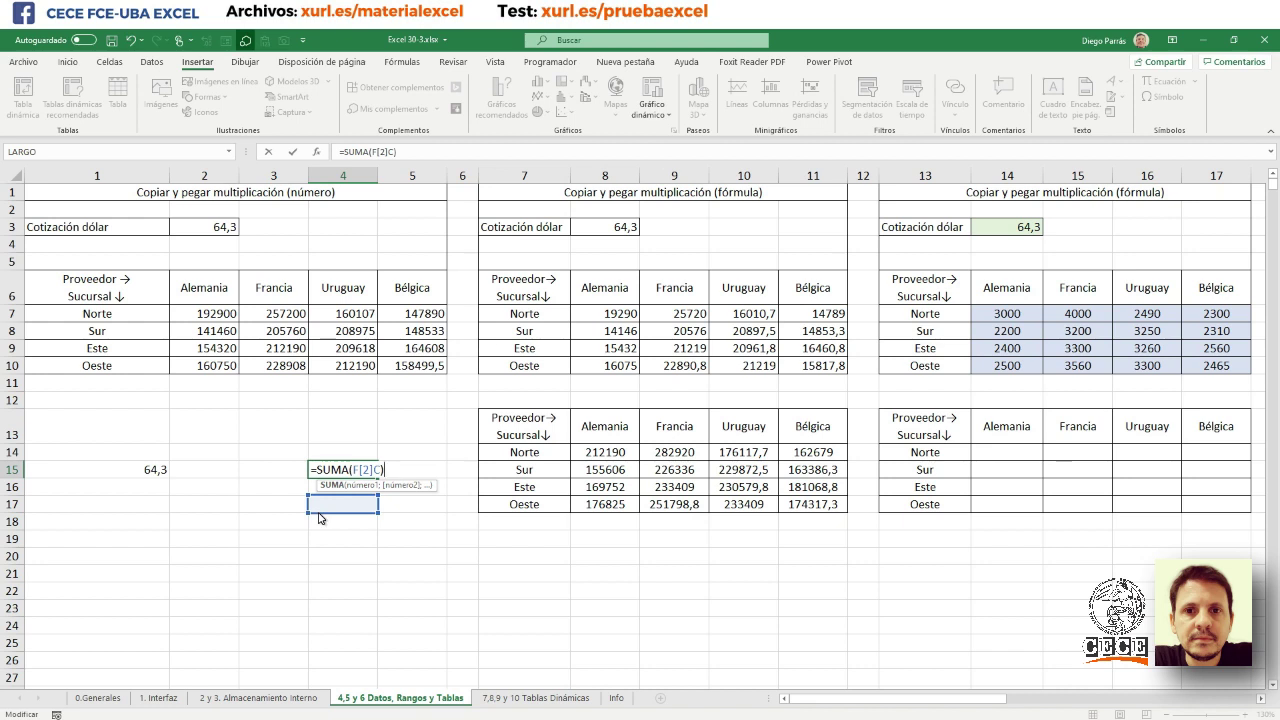
left_click(404, 503)
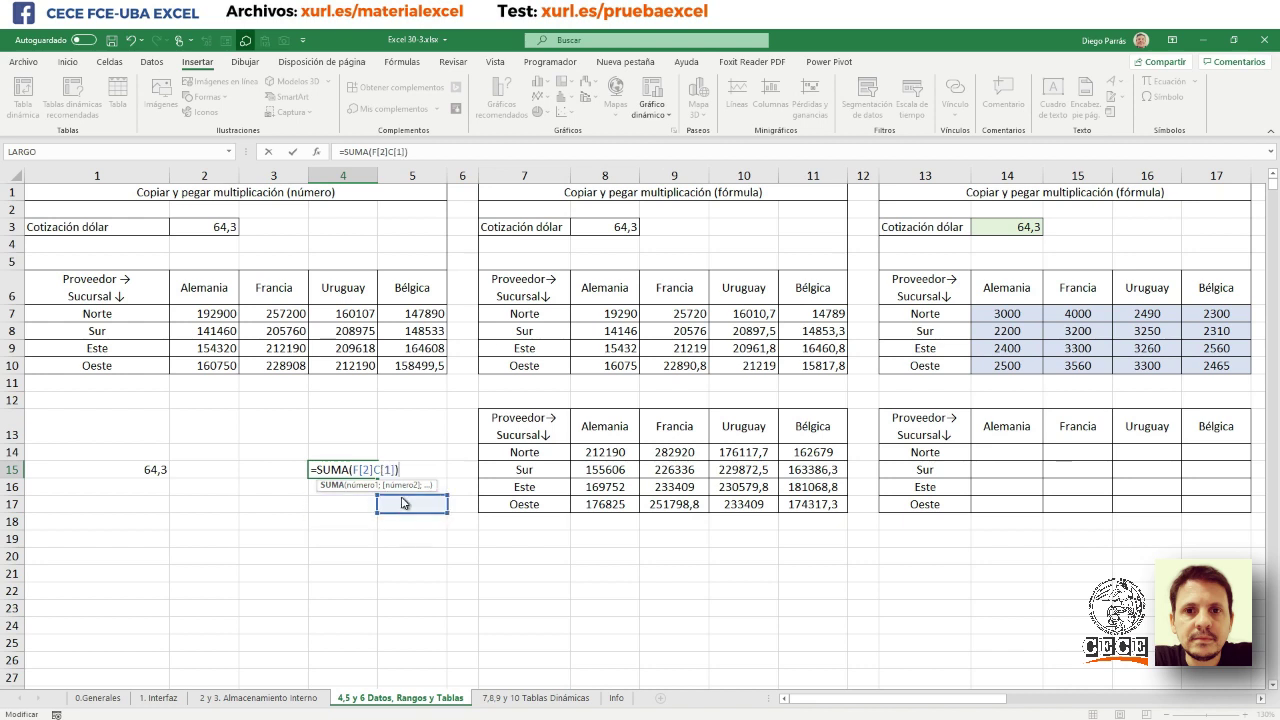
left_click(348, 518)
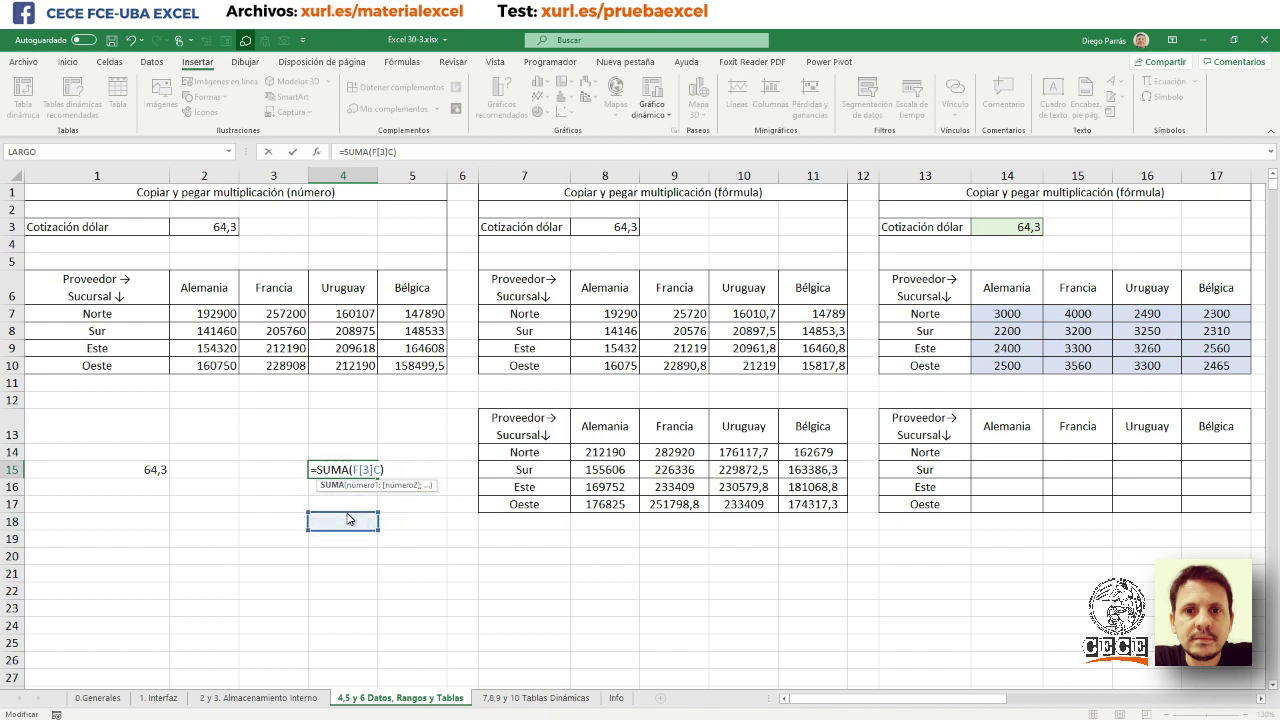
left_click_drag(348, 518, 365, 445)
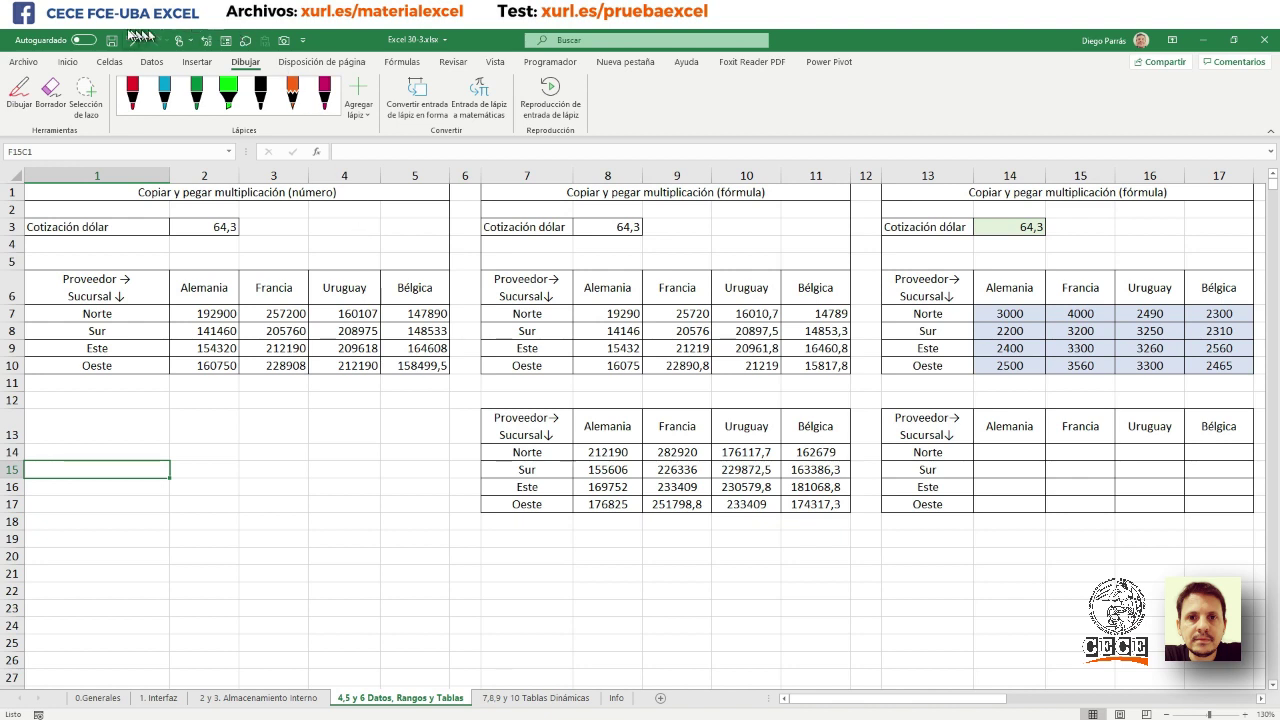
- Uncheck F1C1 reference style in Excel Options > Fórmulas and apply the change
left_click(31, 62)
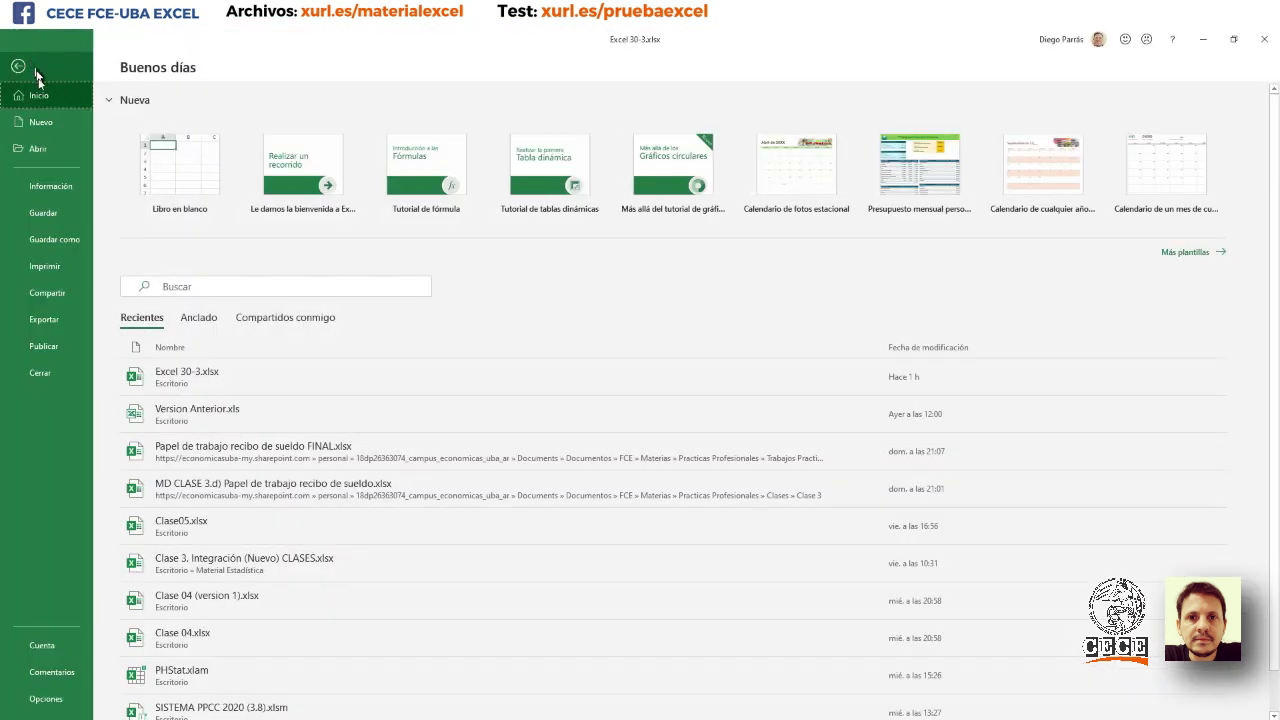
left_click(45, 698)
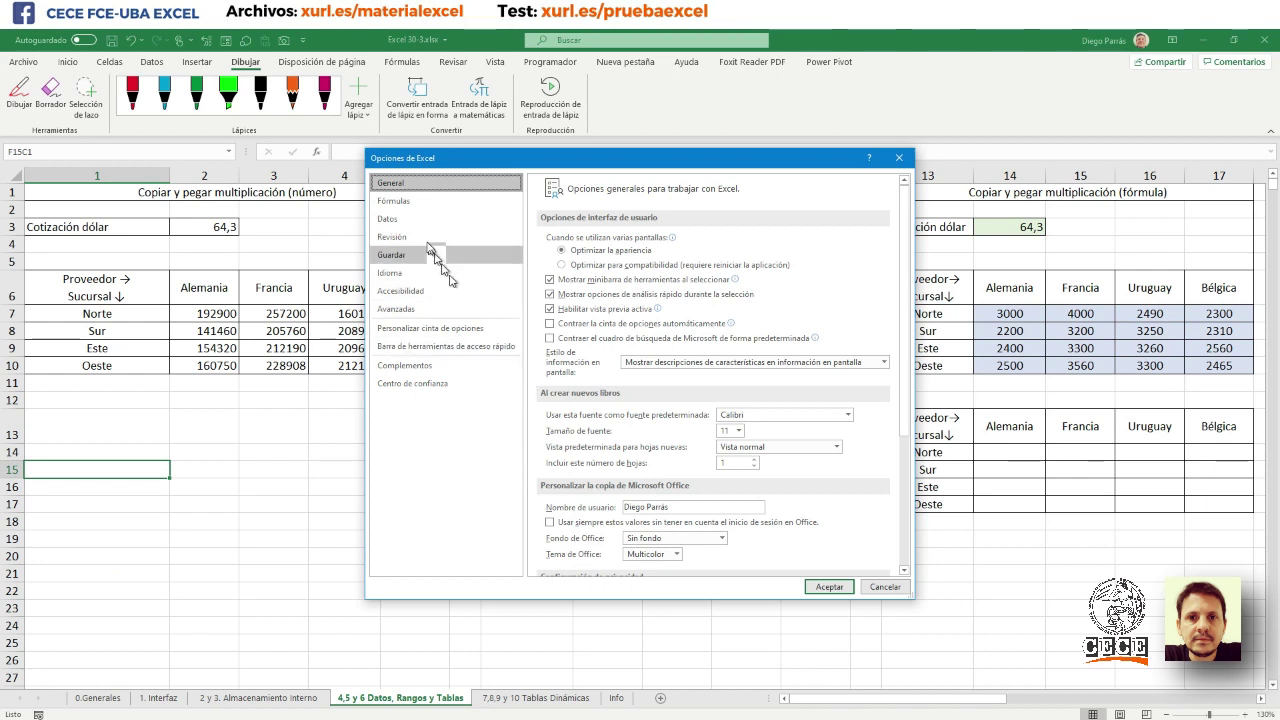
left_click(410, 201)
left_click(549, 356)
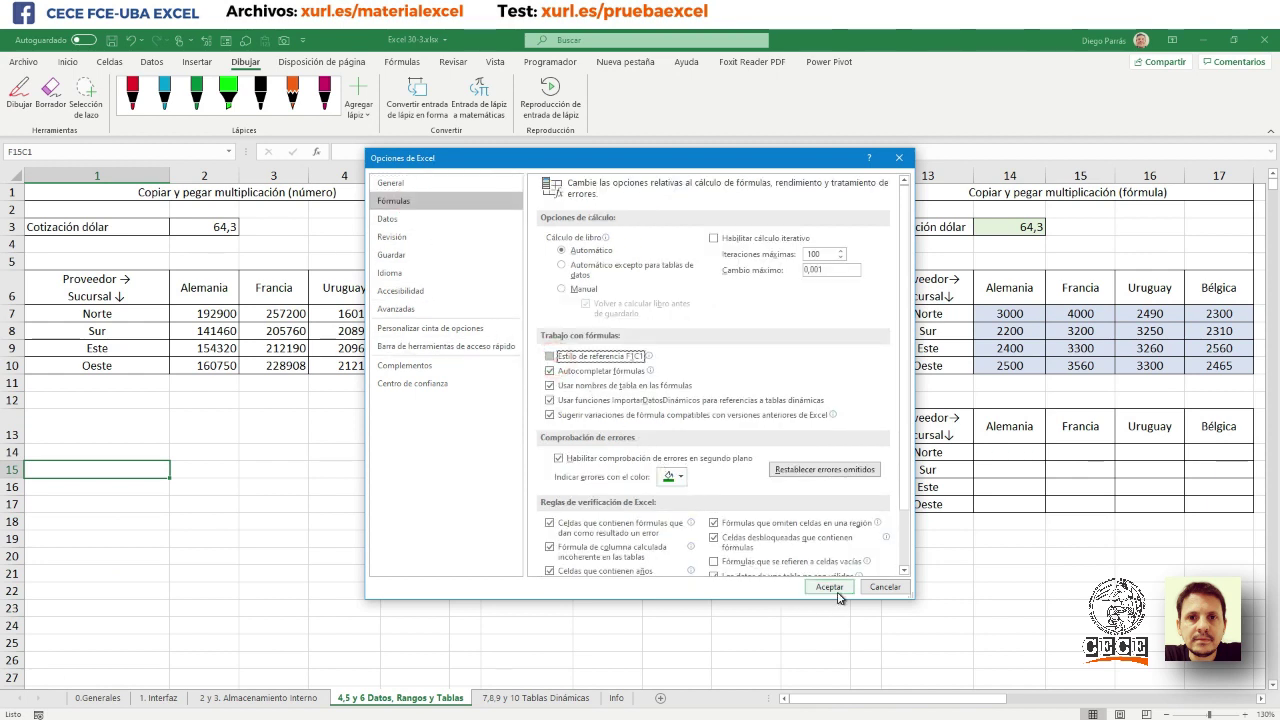
left_click(828, 587)
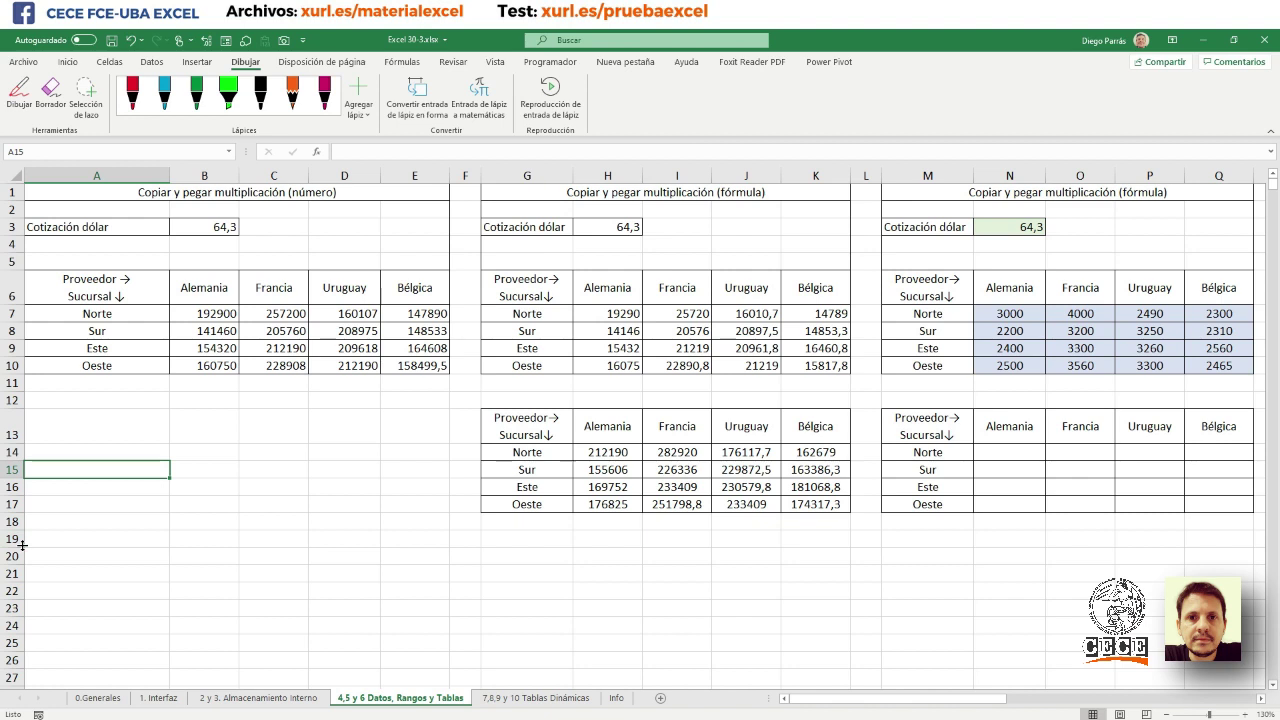
- Enter a FILA formula referencing row 19 in cell P19 so it returns 19
left_click(14, 540)
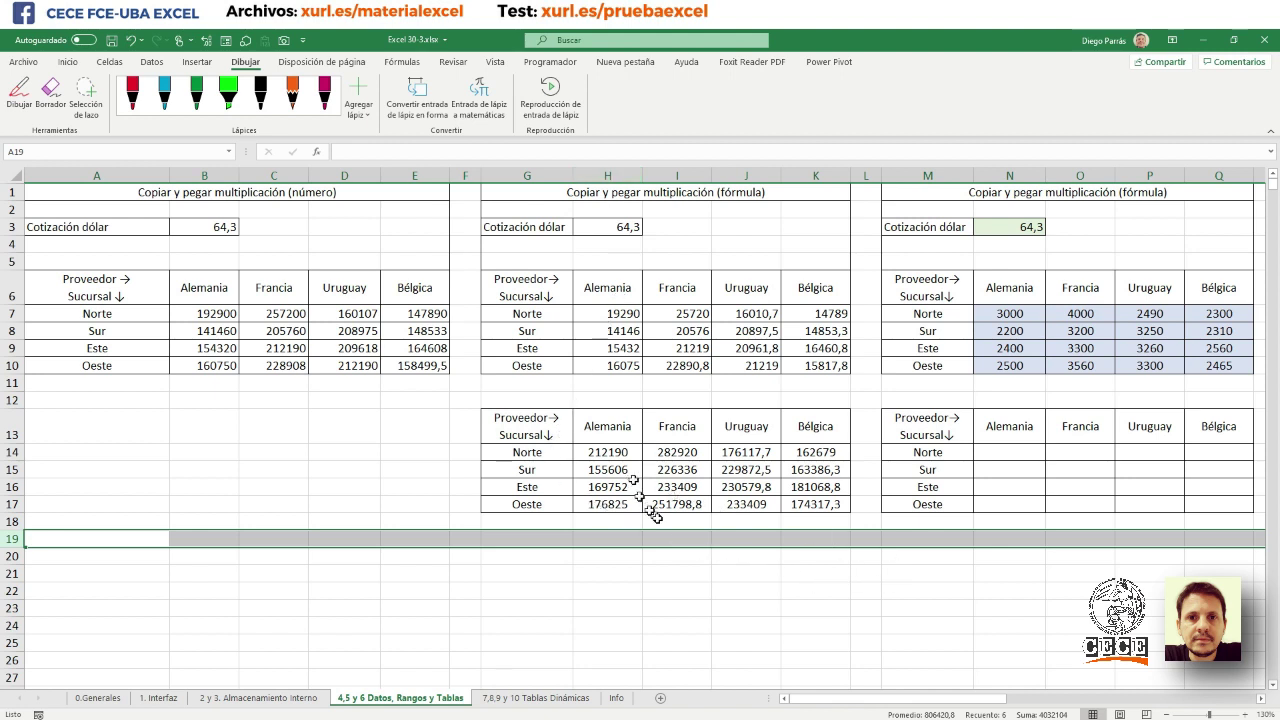
left_click(1140, 540)
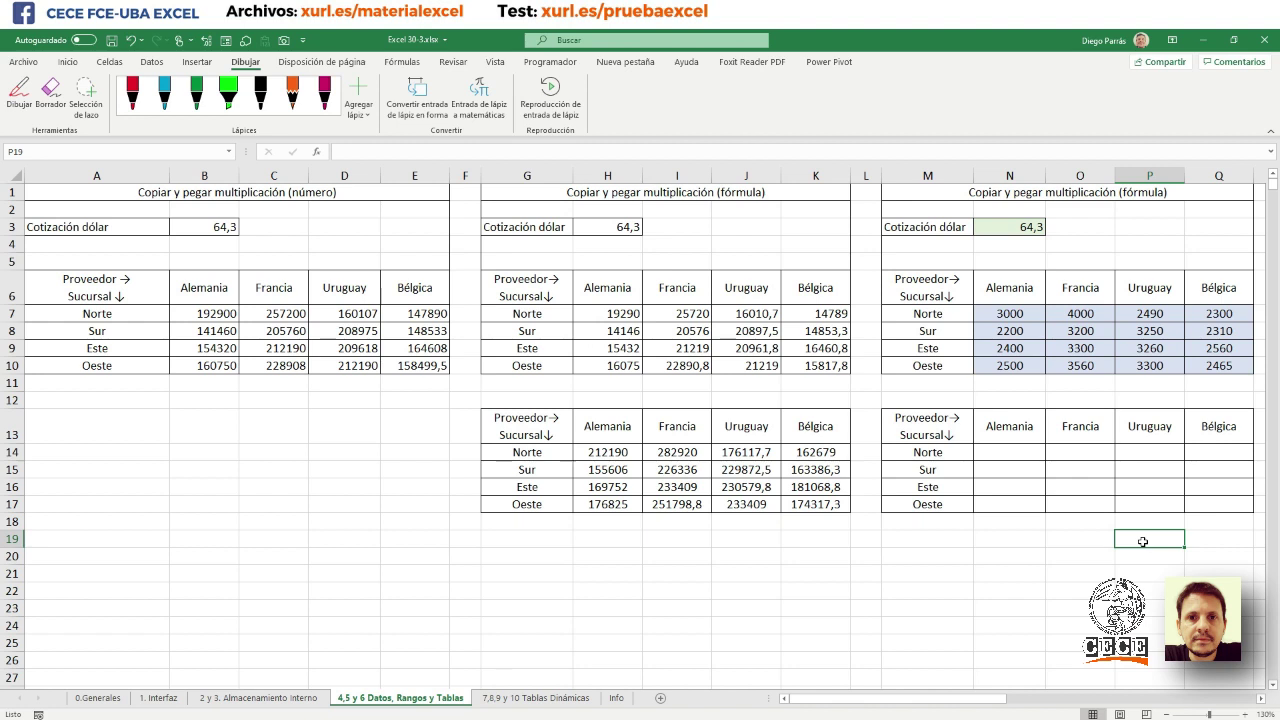
type("=fila")
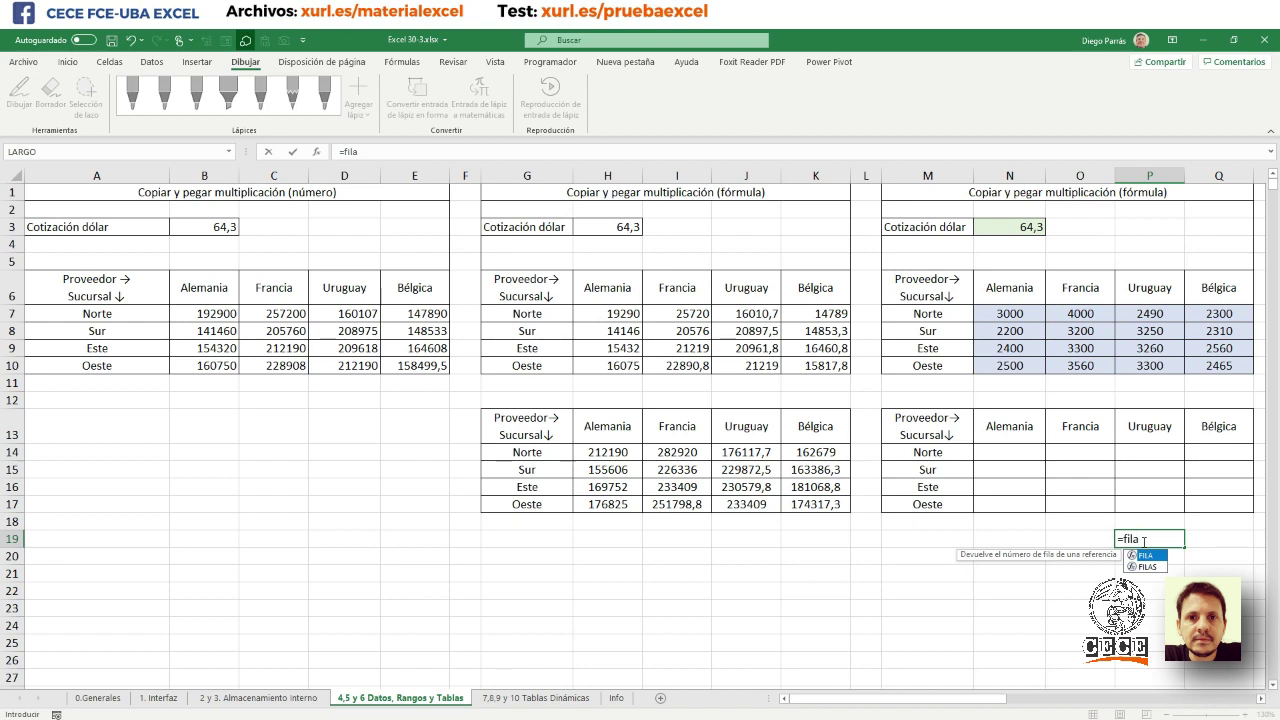
type("(")
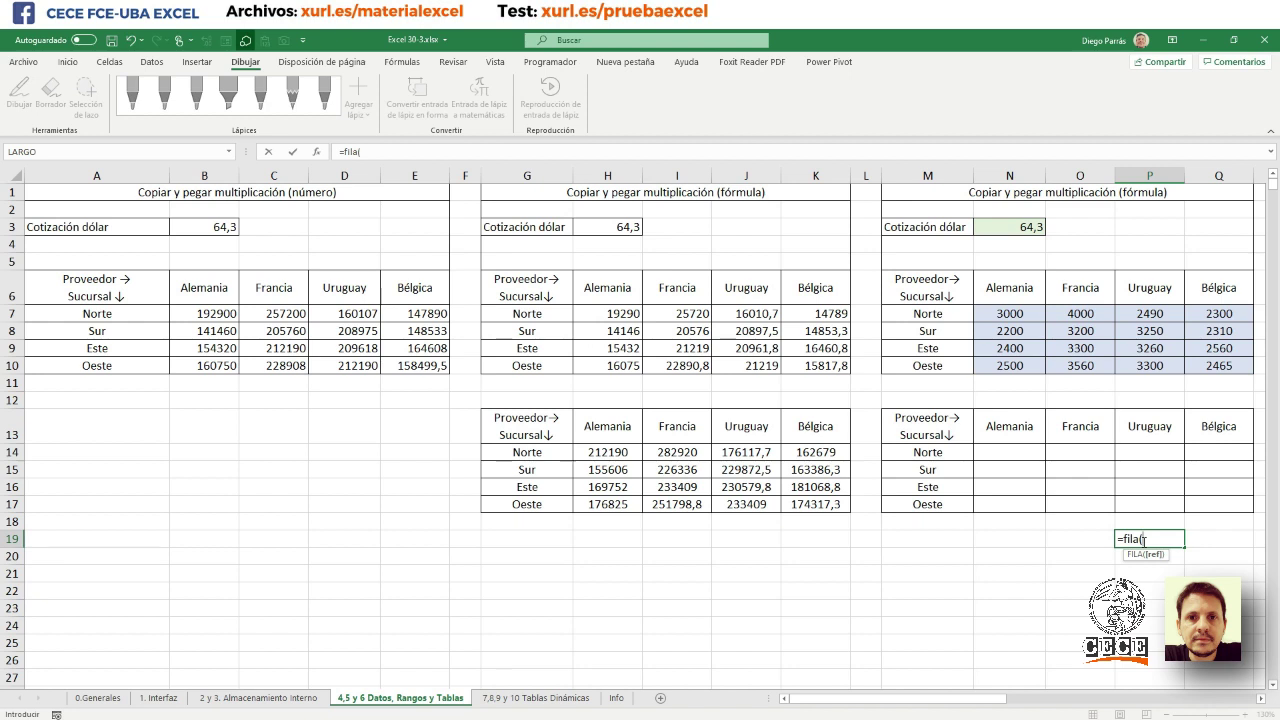
type("o1")
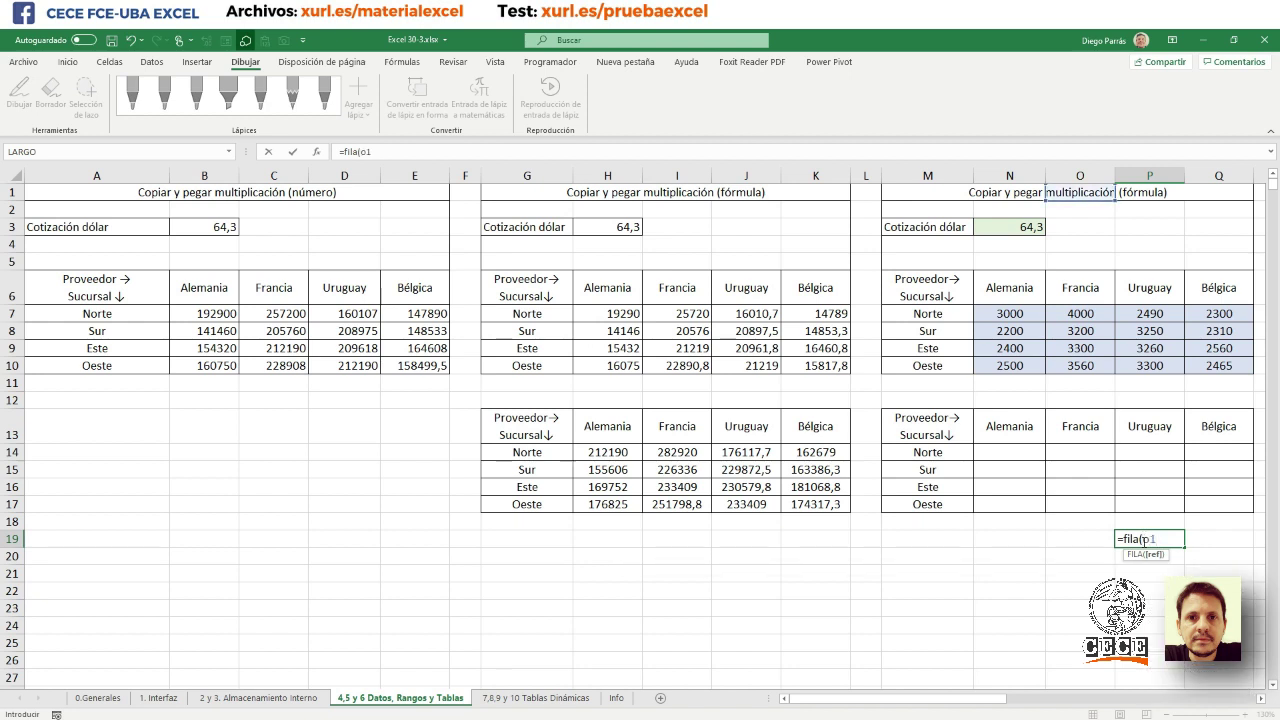
type("5")
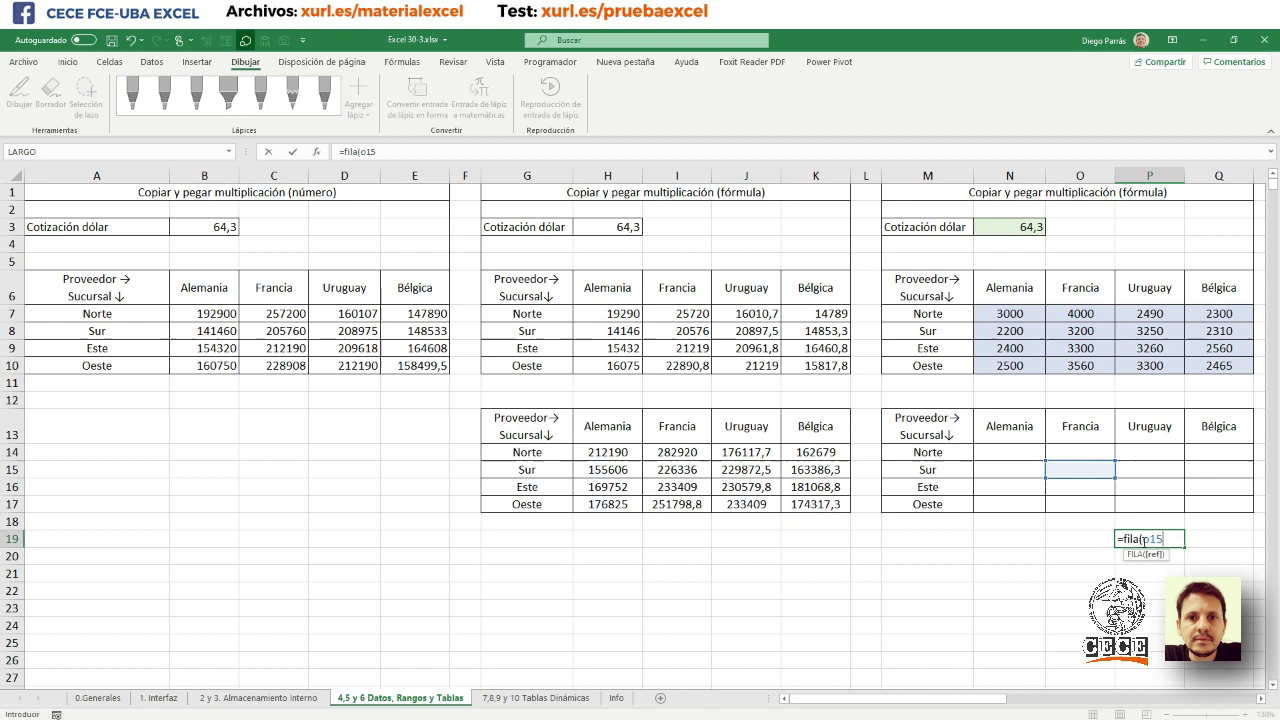
key("BackSpace")
type("9")
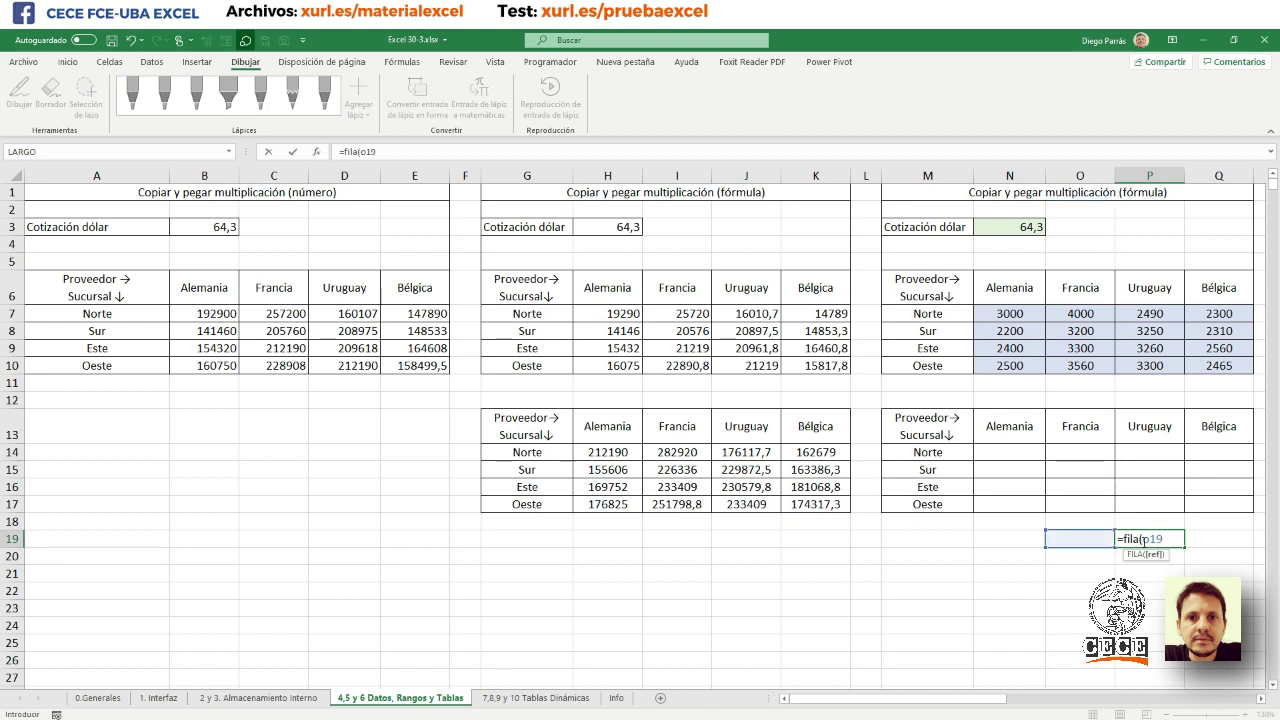
type(")")
key("Return")
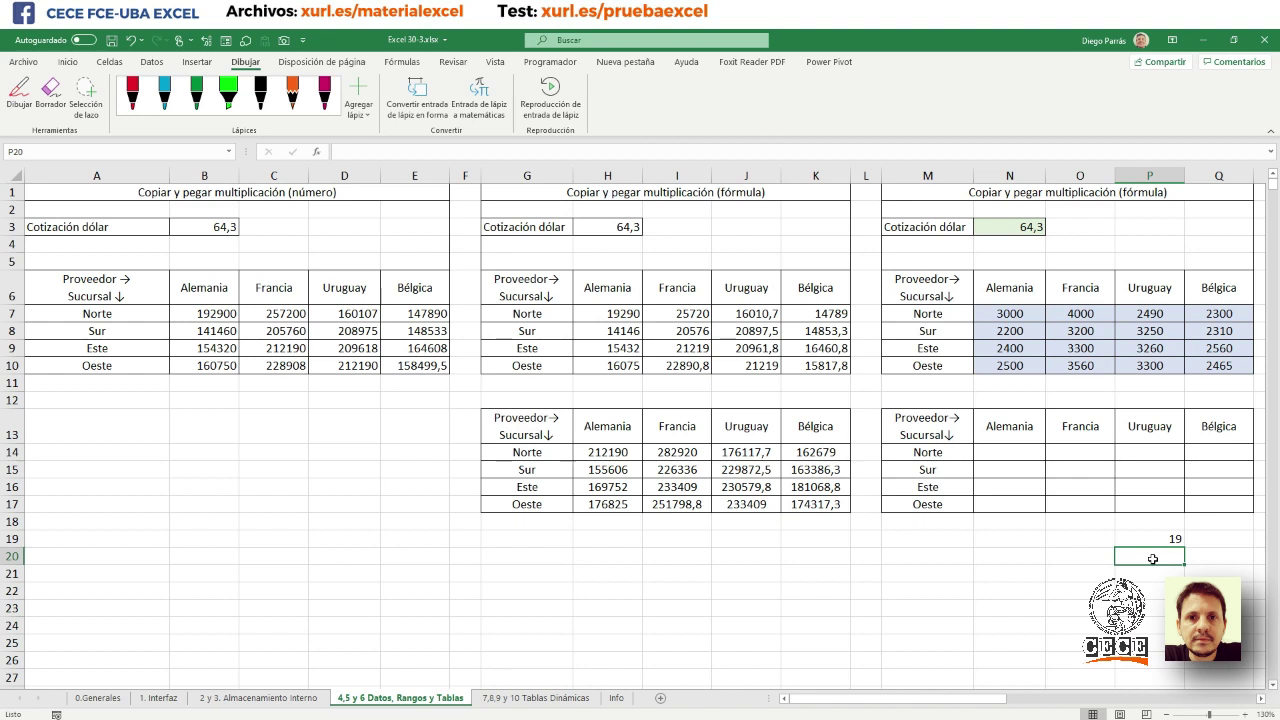
- Turn P20's text columna(p15) into the formula =COLUMNA(P15), which returns 16
type("colu")
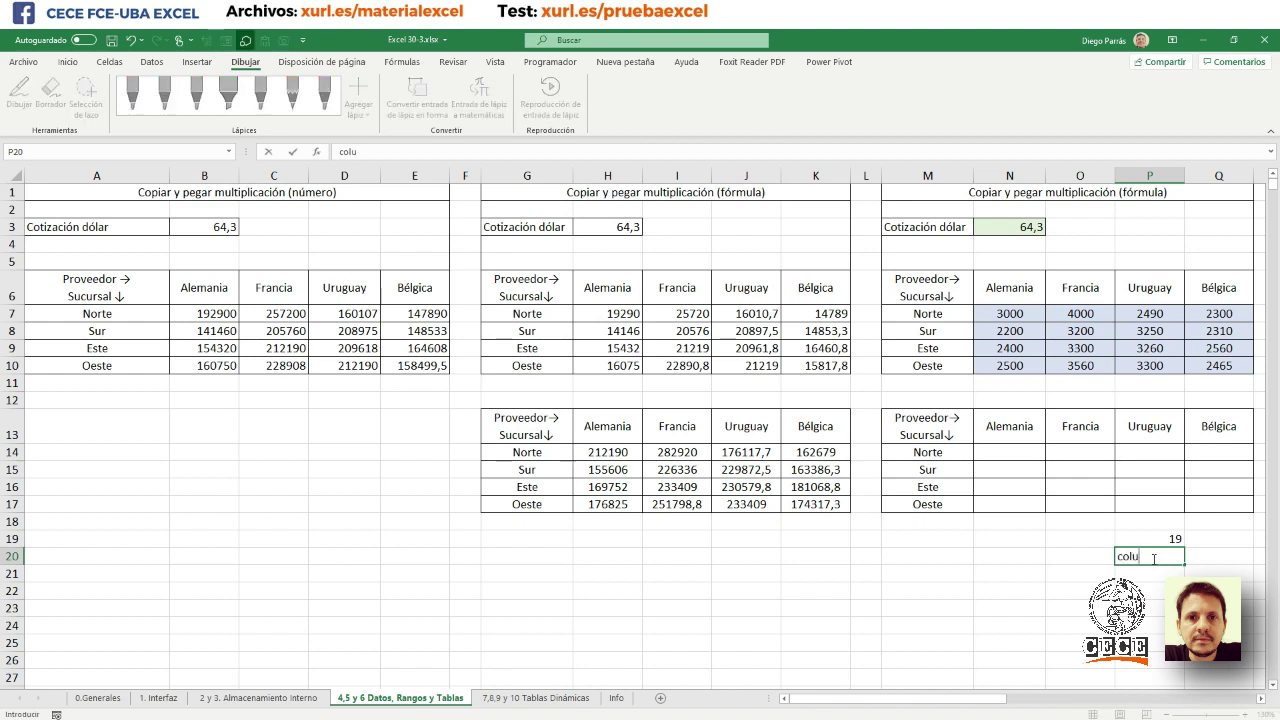
type("mna(")
type("p15)")
key("Return")
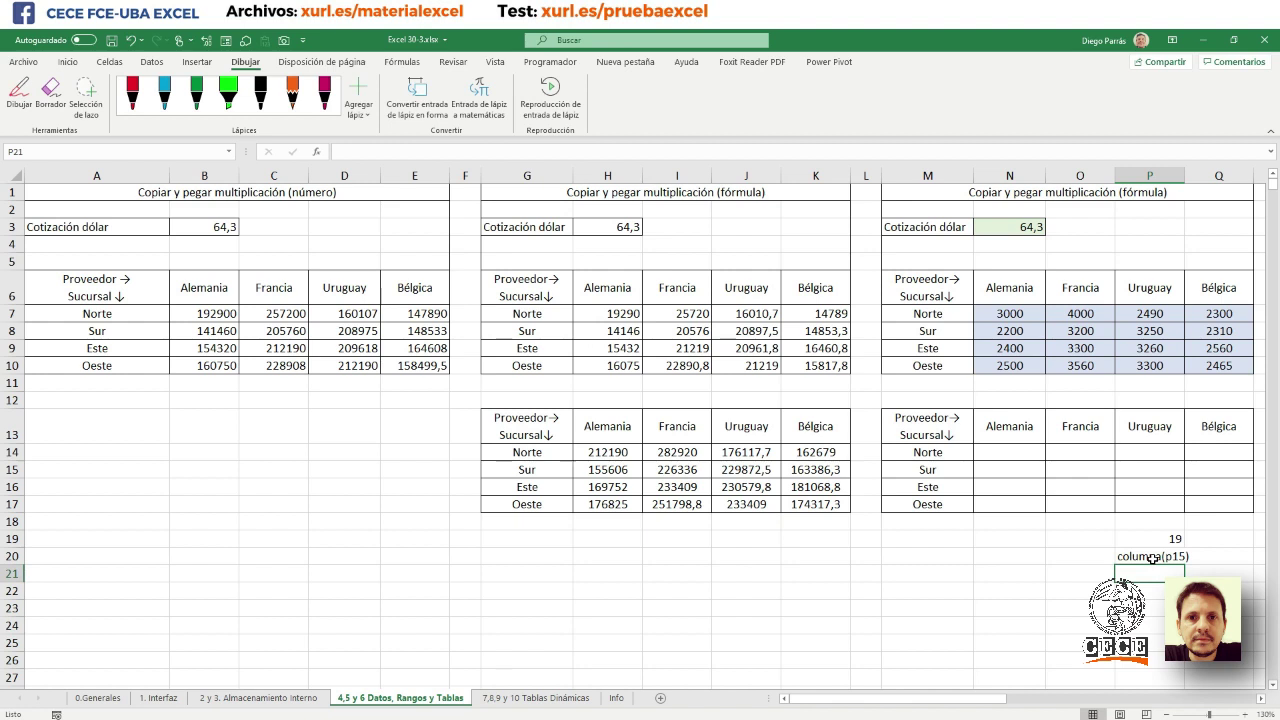
left_click(1141, 558)
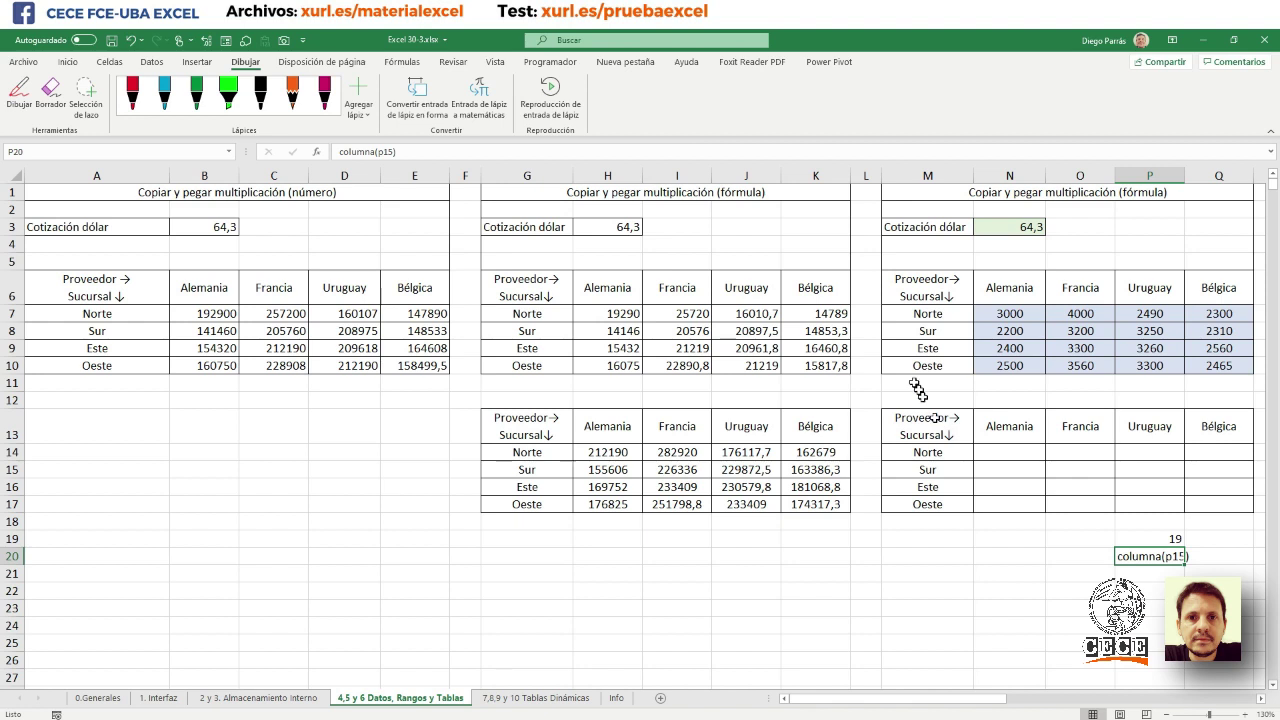
left_click(342, 151)
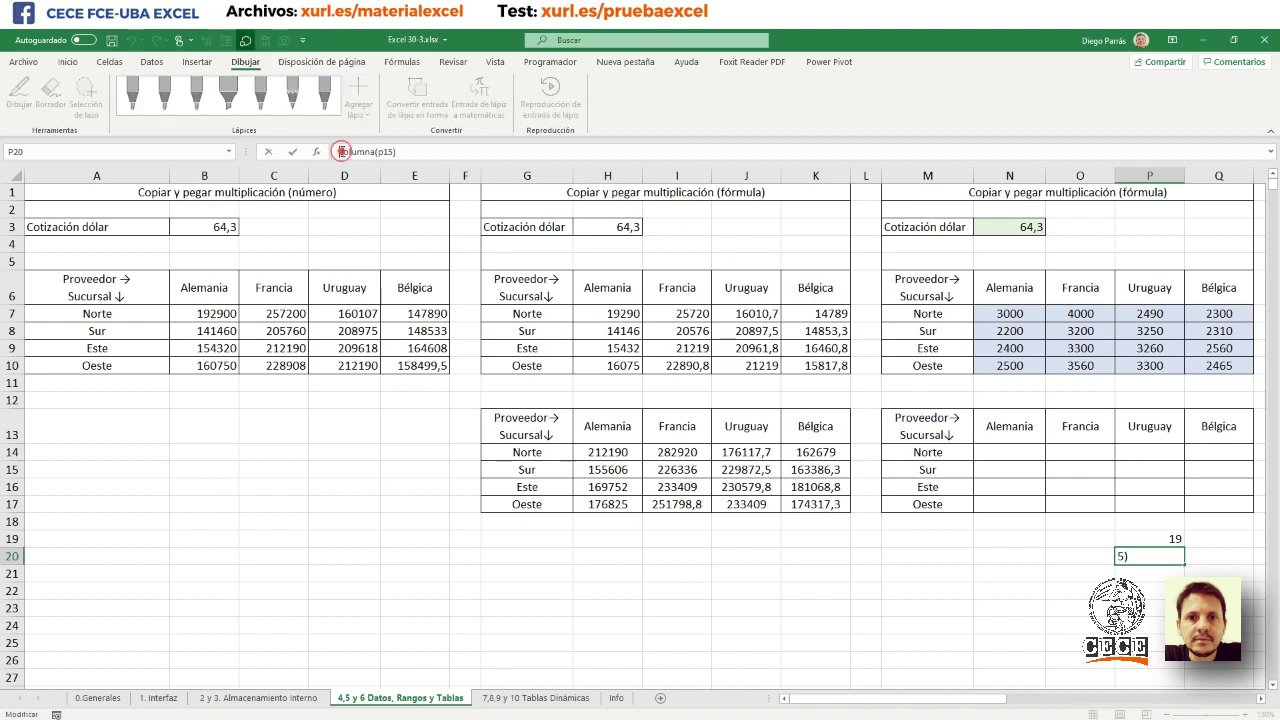
type("=")
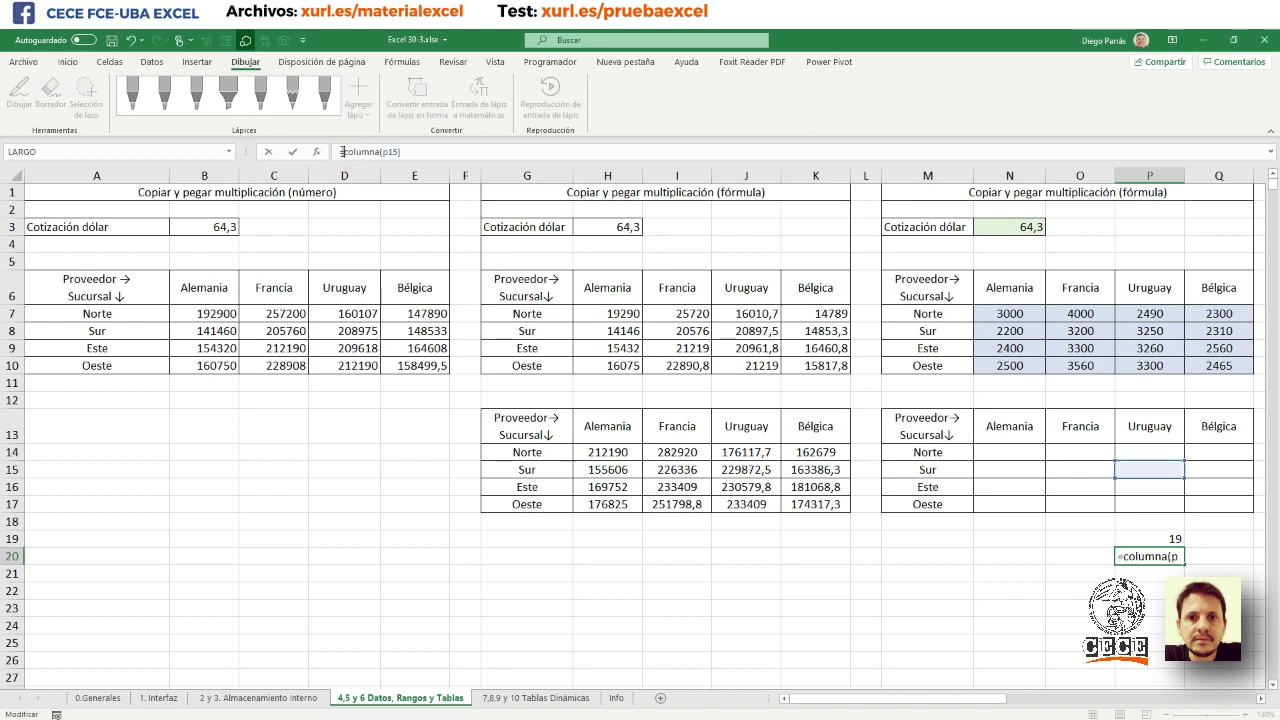
key("Return")
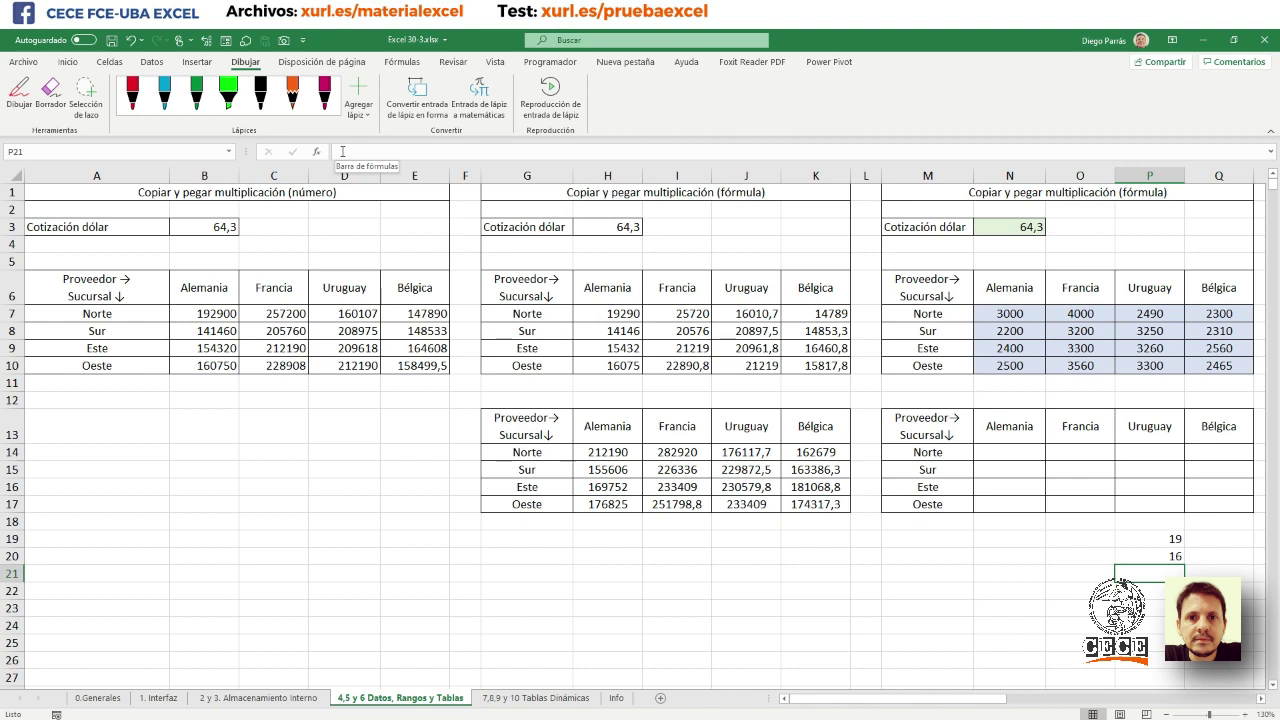
left_click(1143, 559)
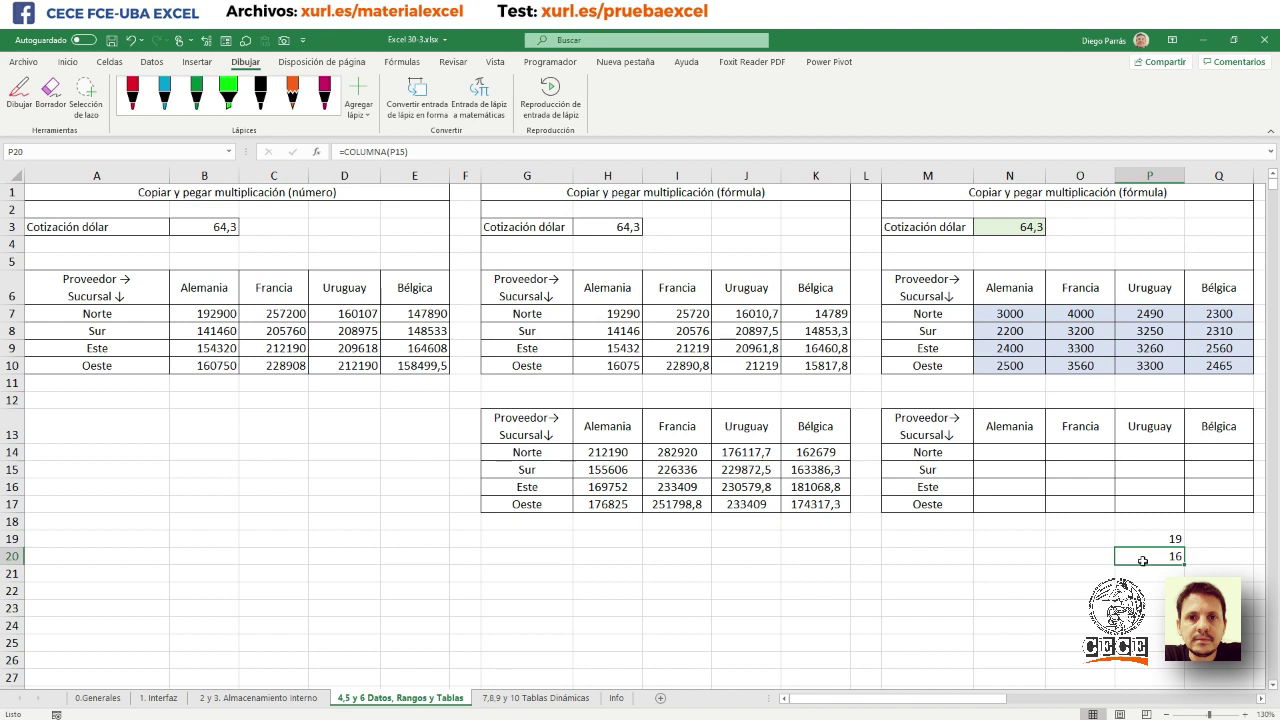
- Enter =fila(o21)&" - "&columna(o21) in O21 so it displays 21 - 15
left_click(1085, 574)
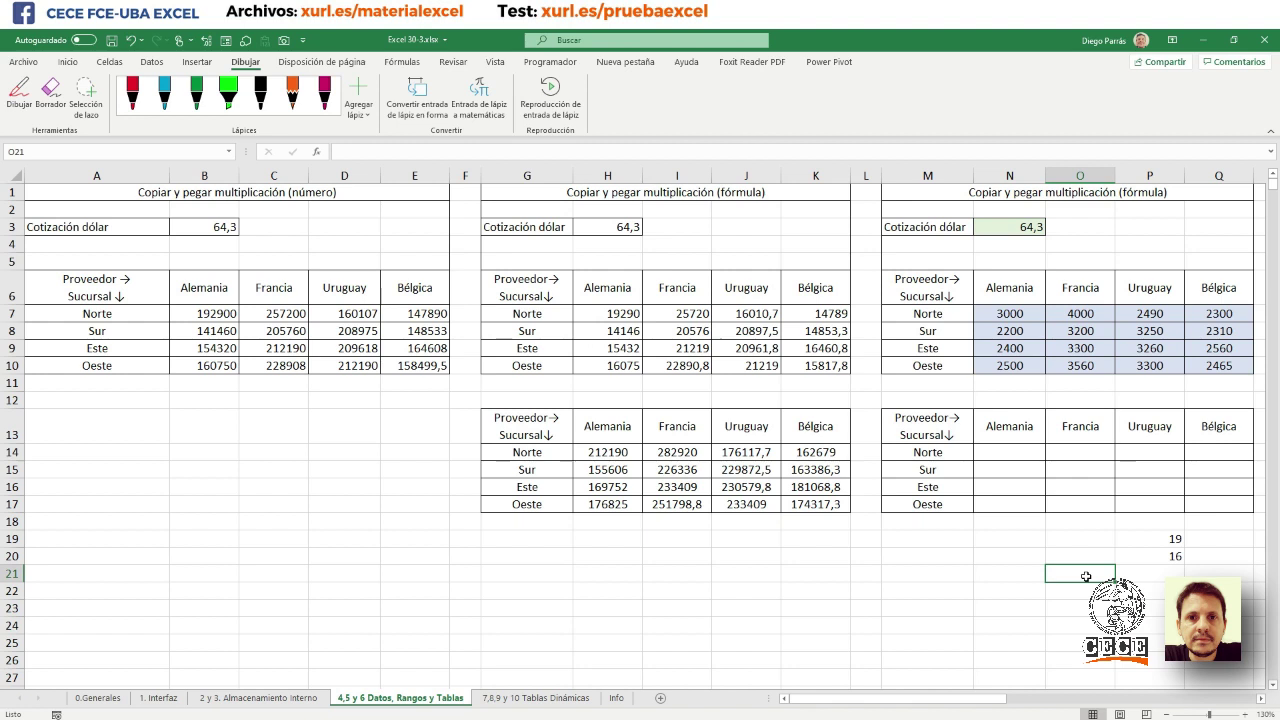
type("=fila(o21)&")
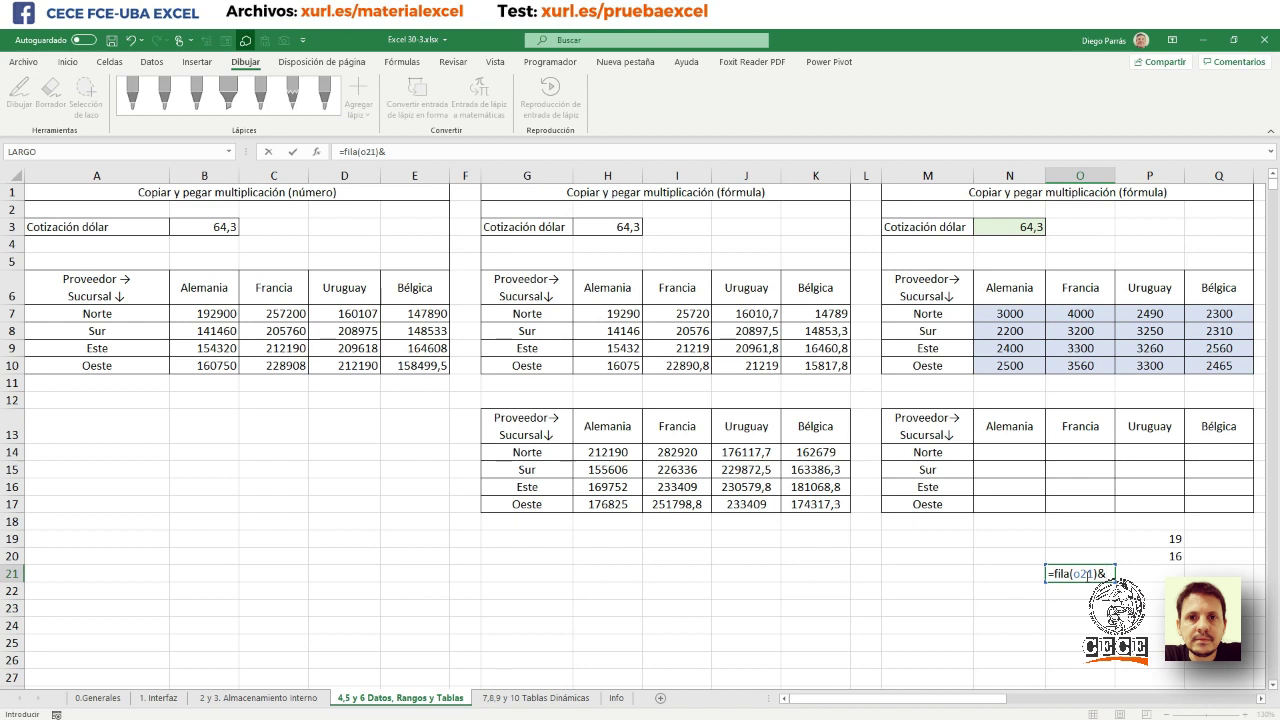
type("\" - ")
type("\"")
type("&")
type("columna")
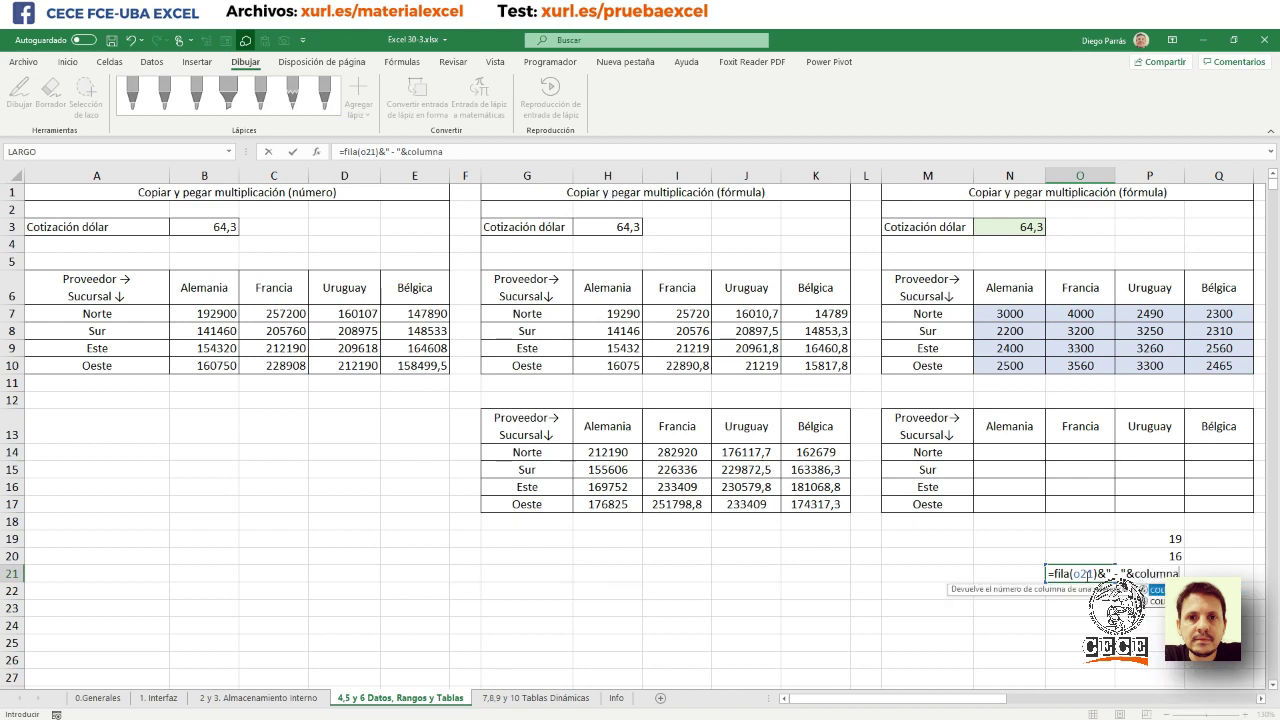
type("(")
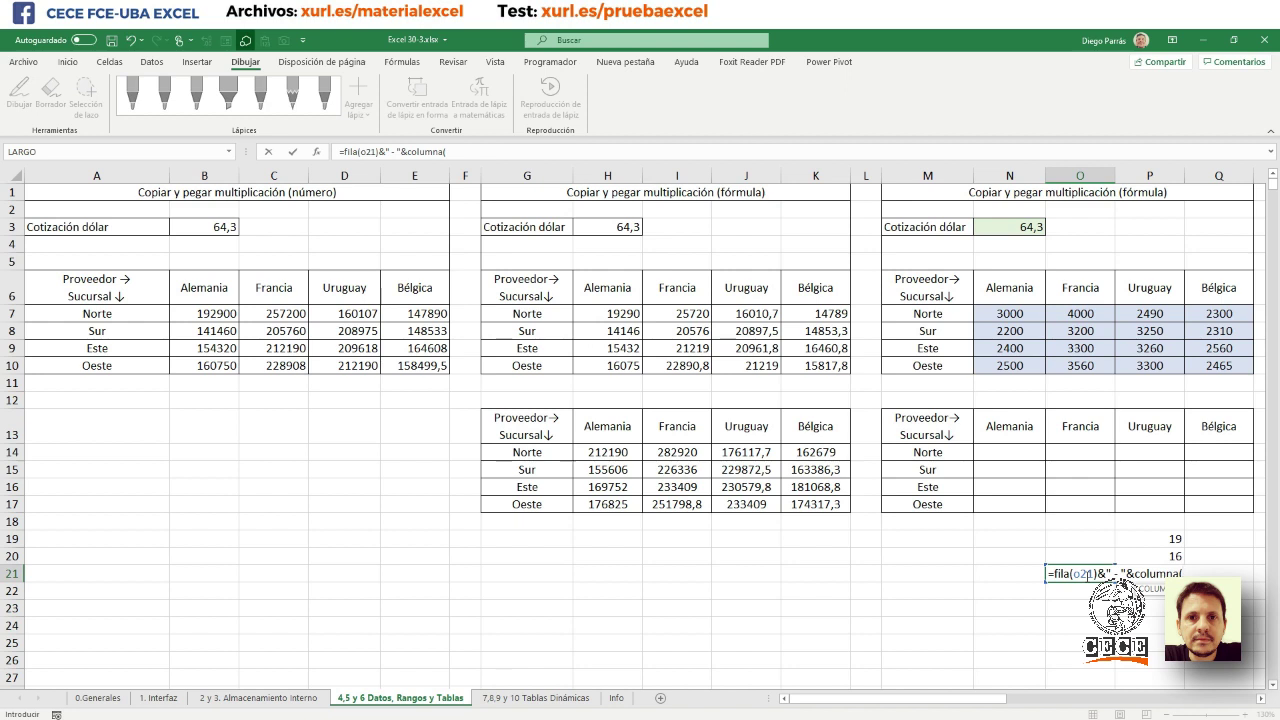
type("o21")
key("Return")
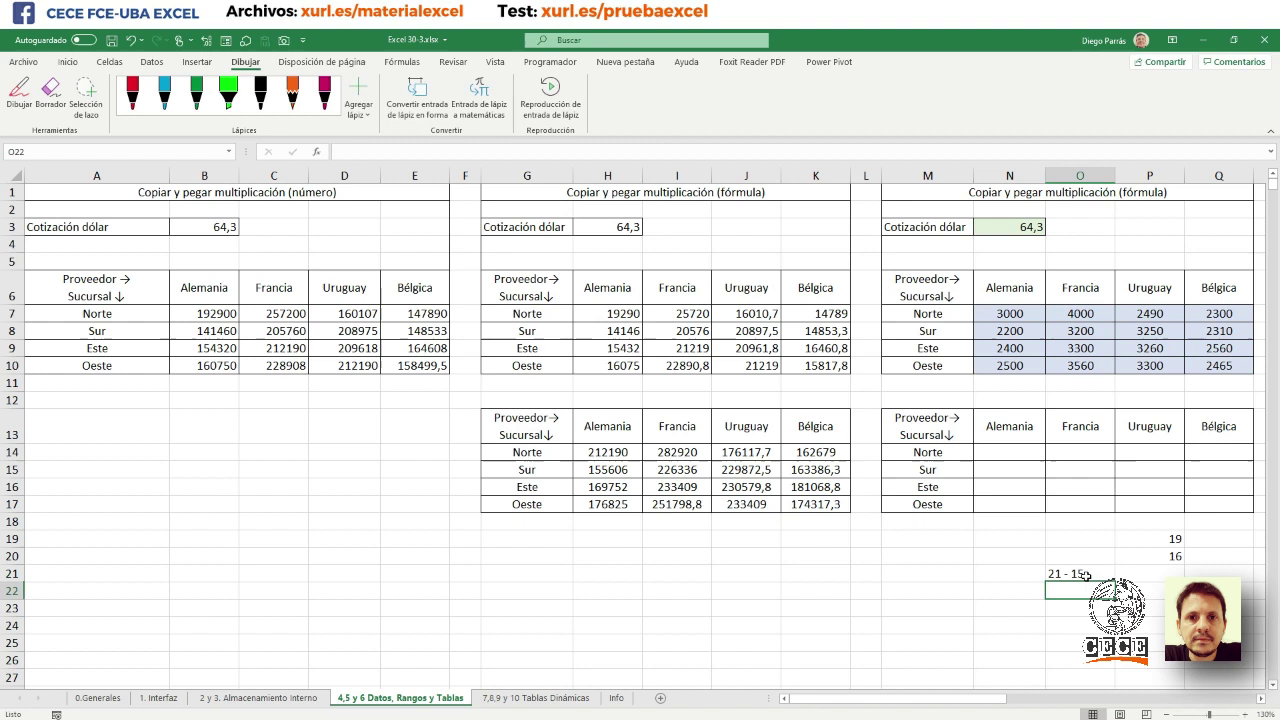
- Drag the row-column formula from O21, via DW30, to cell GY16
left_click(1086, 575)
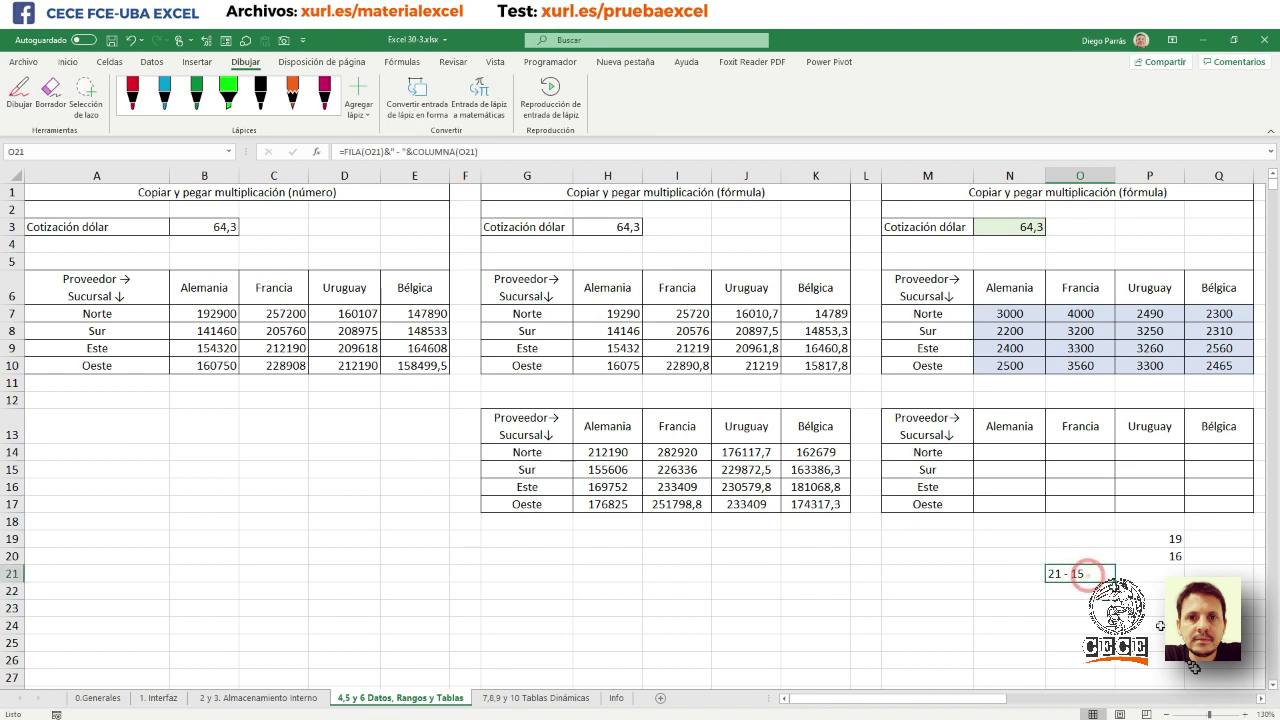
mouse_move(1086, 582)
left_mouse_down()
mouse_move(1275, 612)
mouse_move(1062, 368)
mouse_move(1155, 648)
mouse_move(1122, 425)
left_mouse_up()
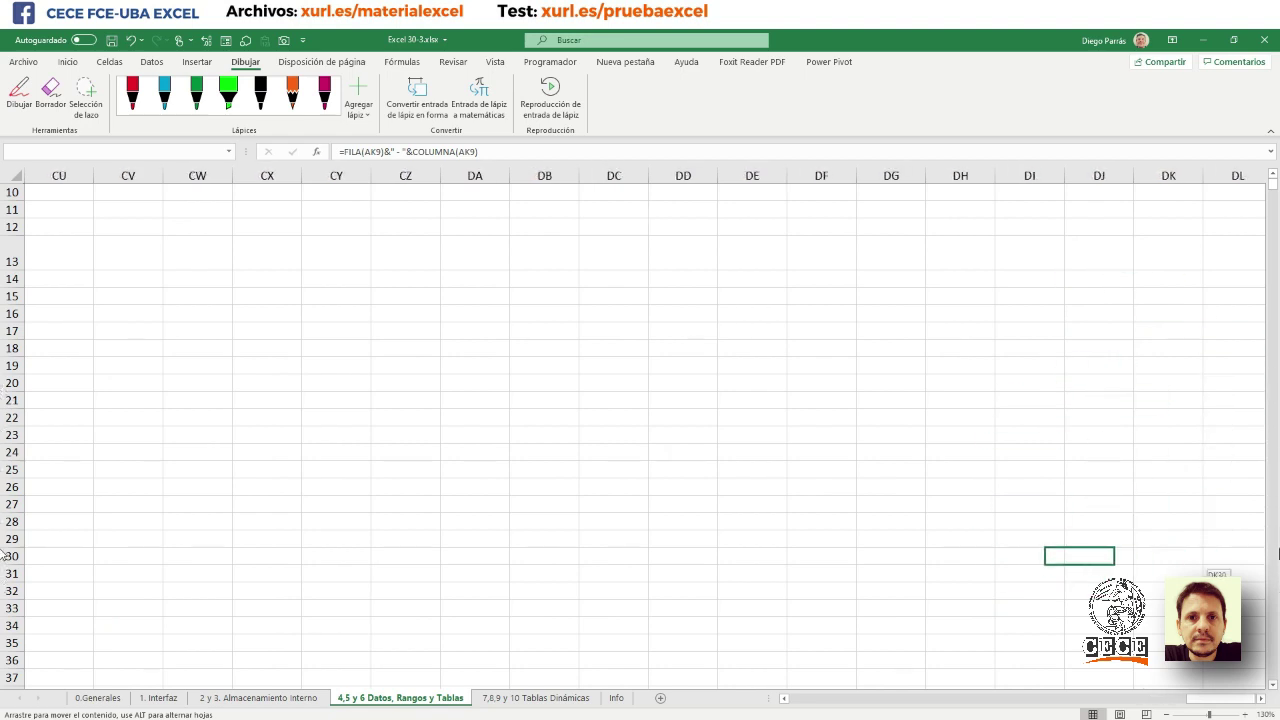
left_click_drag(1122, 429, 1190, 558)
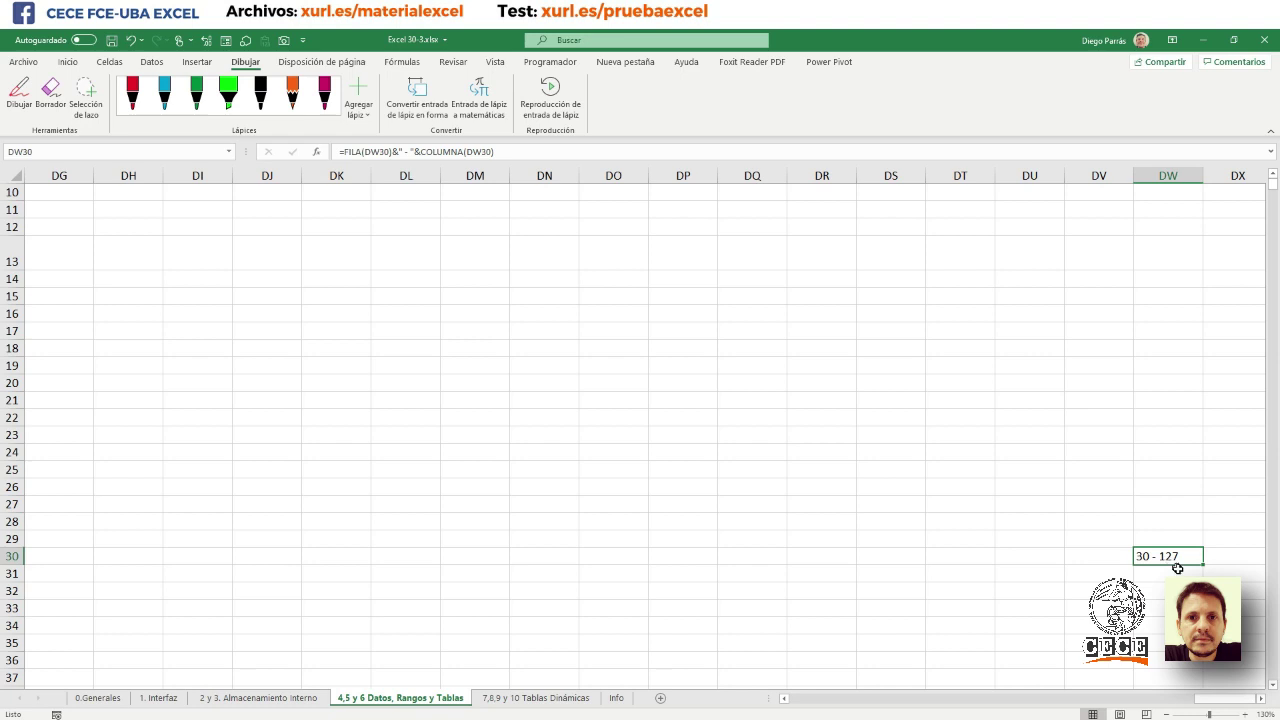
mouse_move(1173, 534)
left_mouse_down()
mouse_move(1278, 452)
mouse_move(1278, 275)
mouse_move(1154, 327)
left_mouse_up()
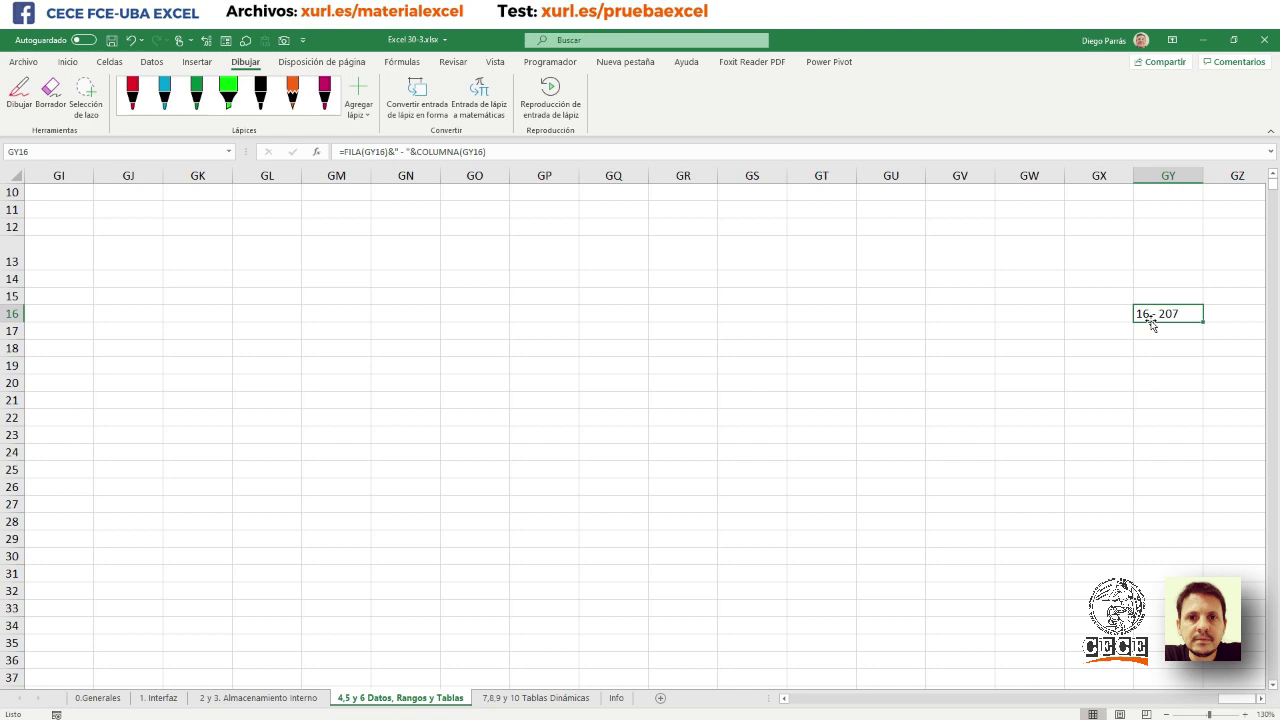
- Copy the formula into the last cell XFD1048576 and widen that column to fit 1048576 - 16384
key("ctrl+c")
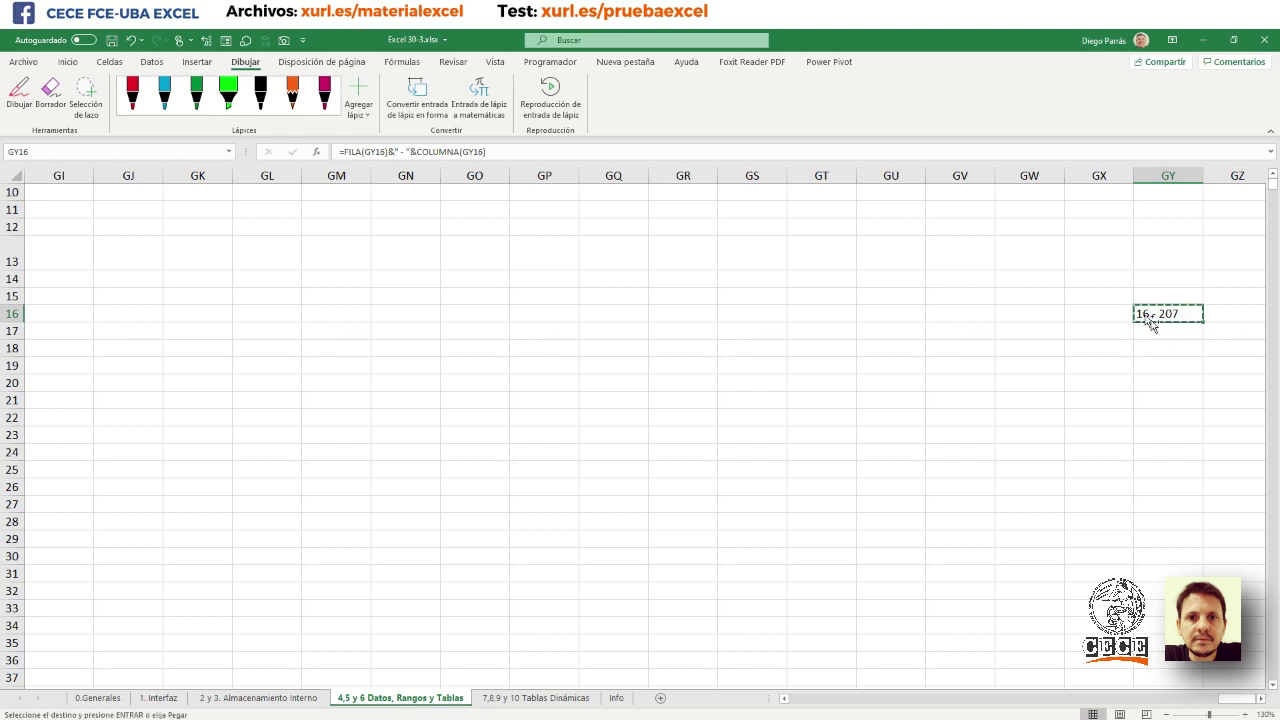
key("ctrl+Right")
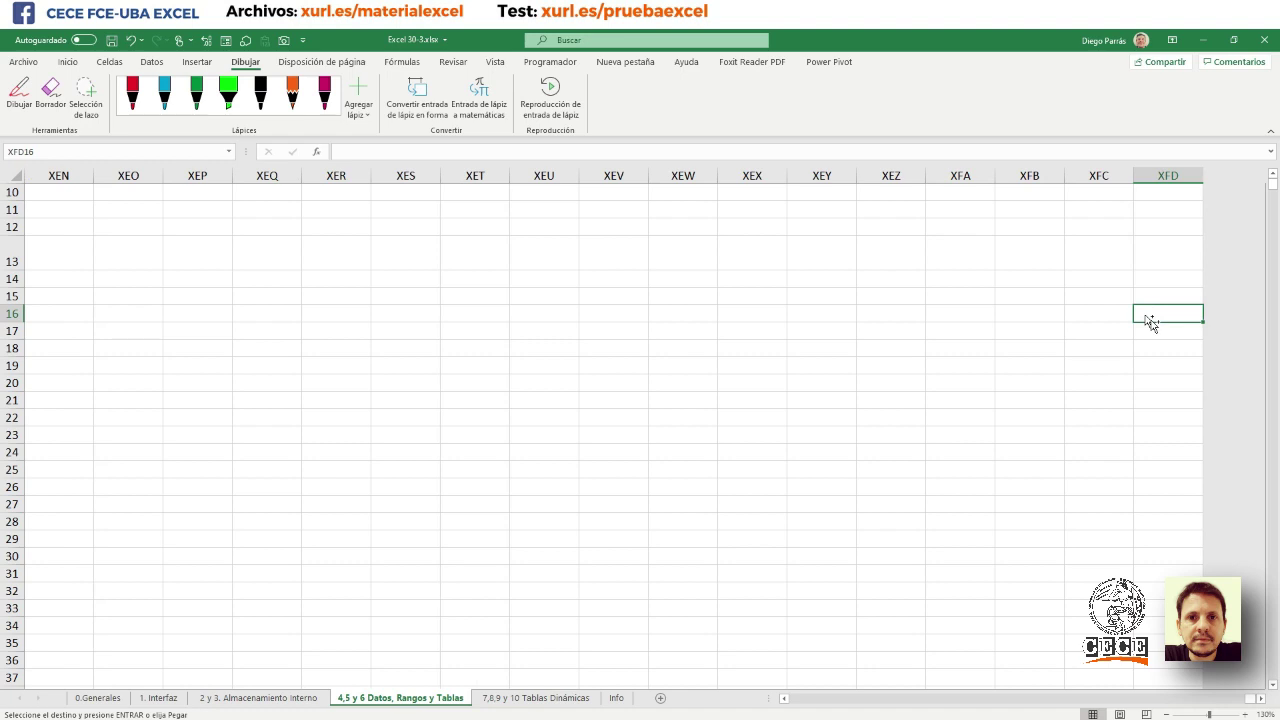
key("ctrl+Down")
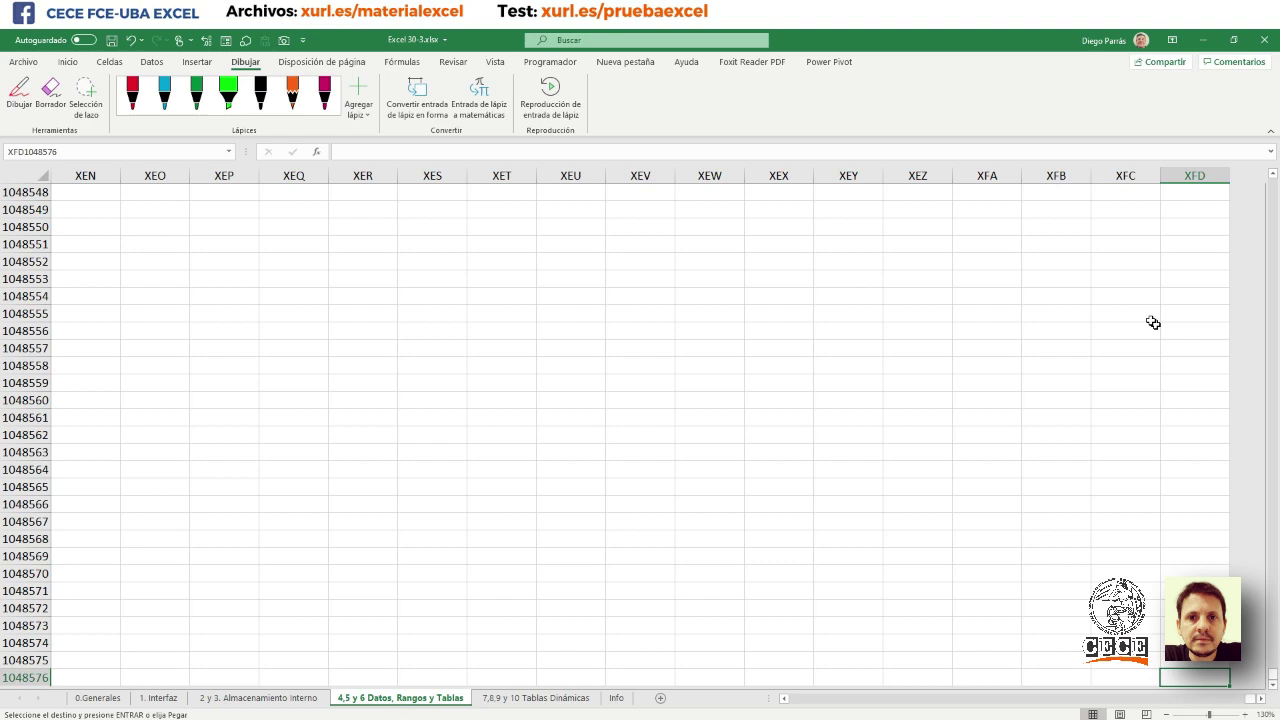
key("Return")
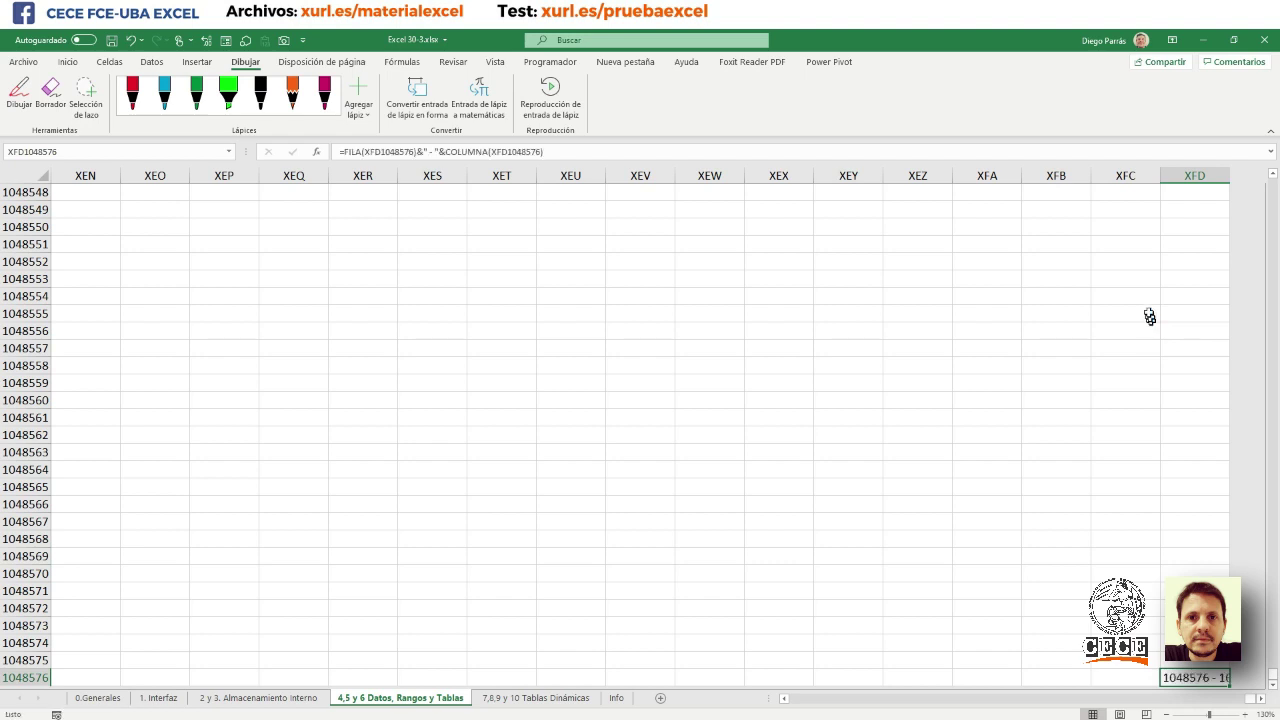
left_click_drag(1228, 174, 1266, 188)
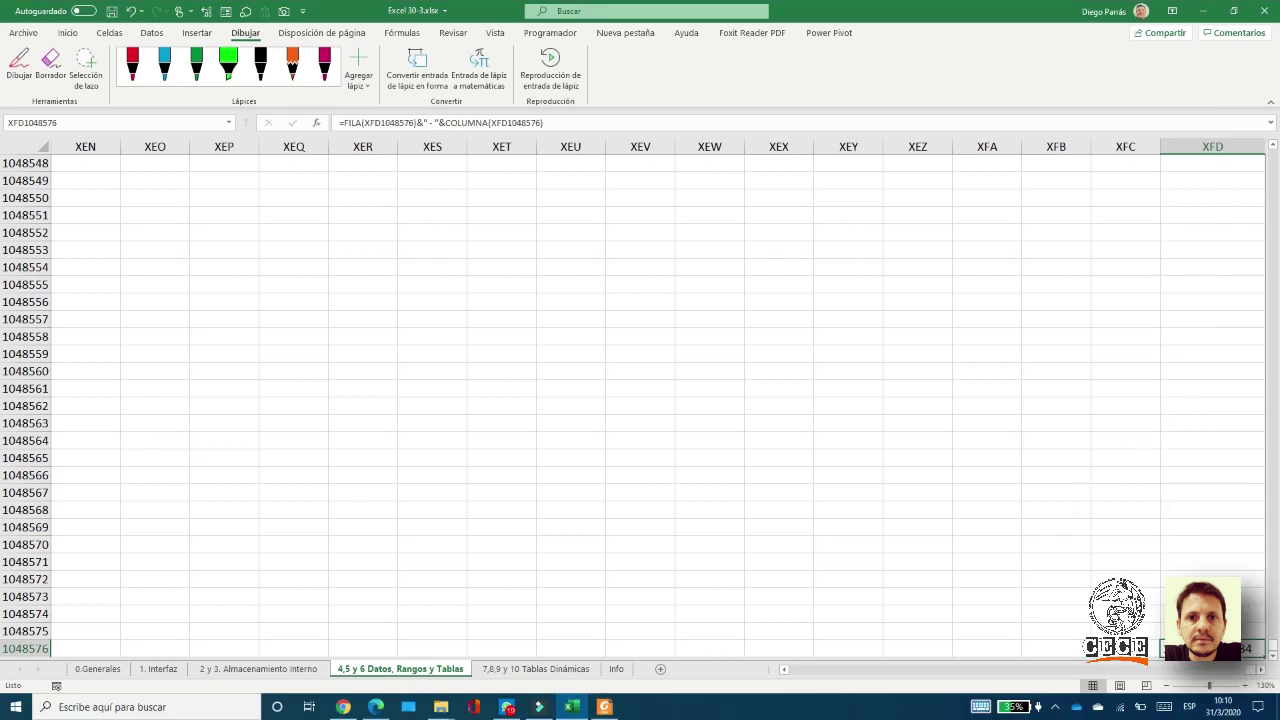
- Check the formula in XFD1048576, copy it, and jump back toward the price tables
left_click(1212, 562)
scroll(1091, 366, "up", 5)
scroll(1091, 370, "up", 3)
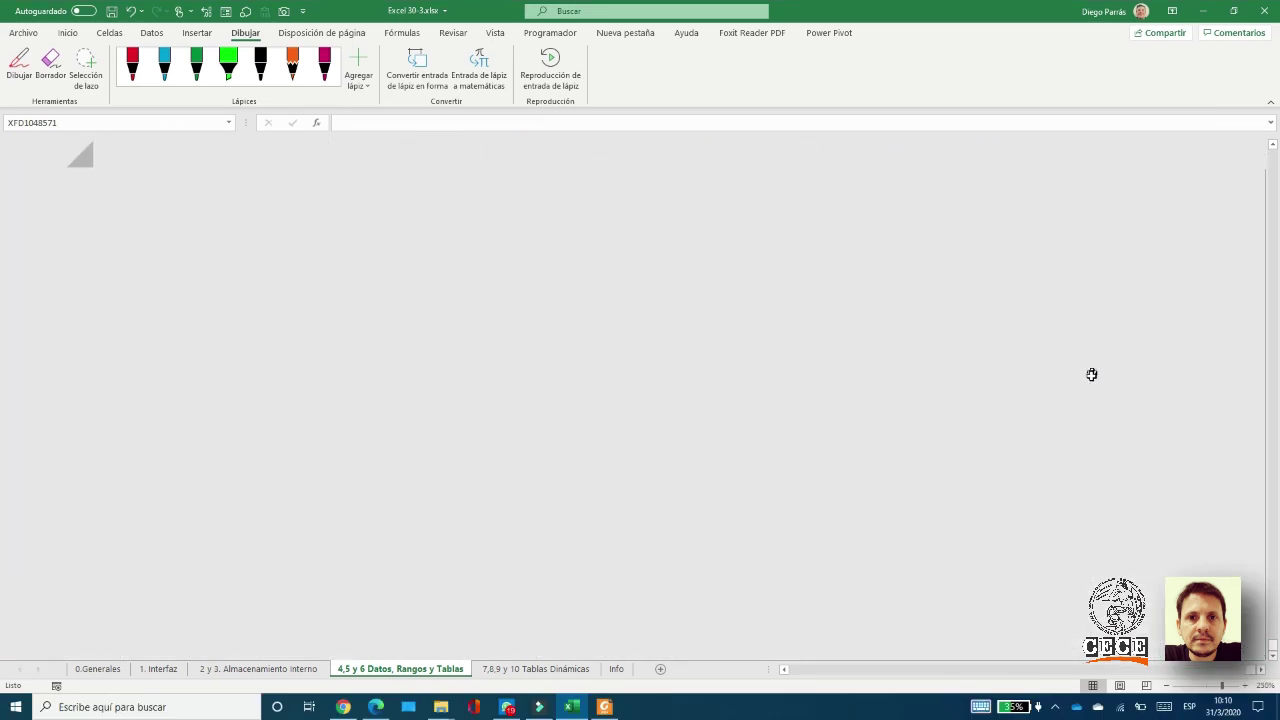
scroll(1112, 486, "down", 2)
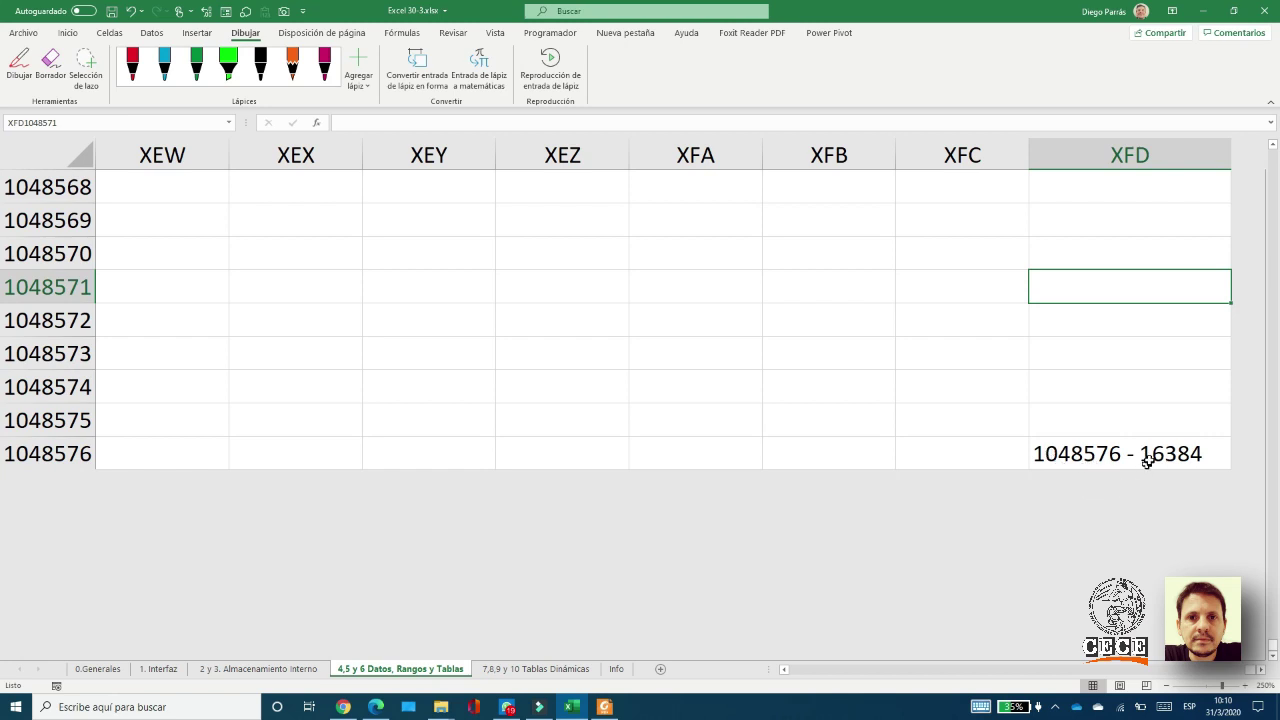
left_click(1062, 458)
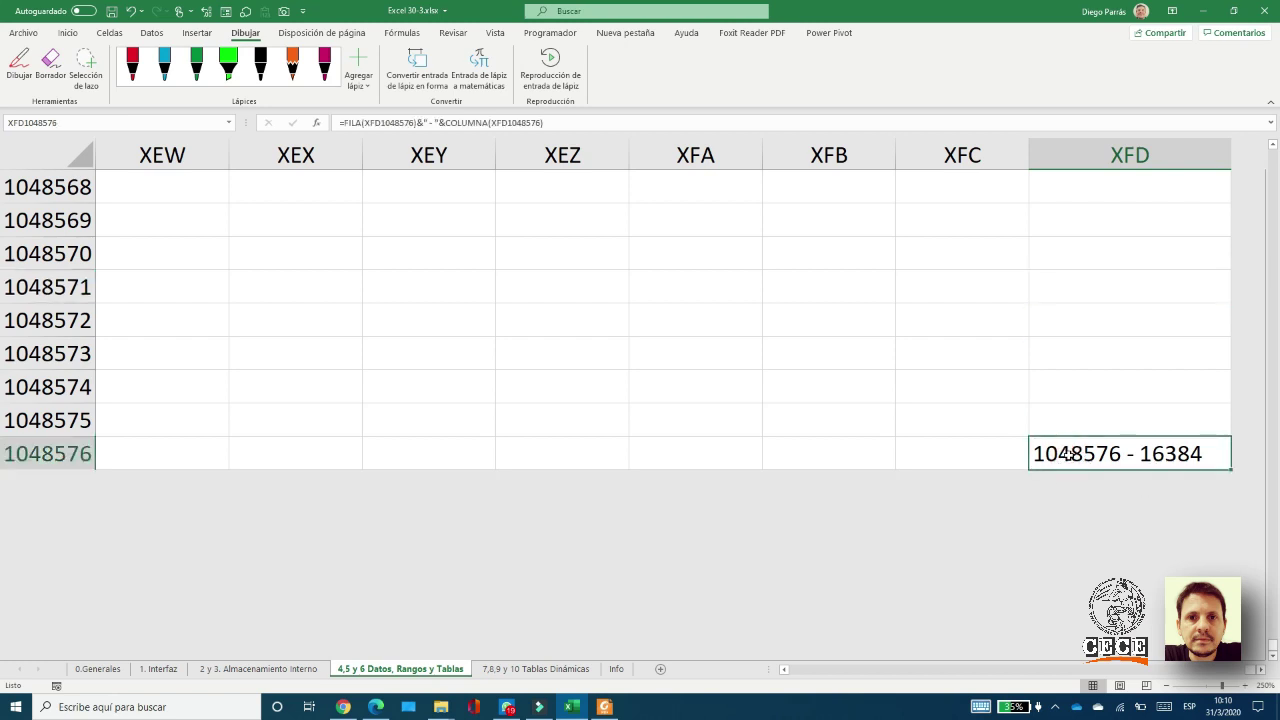
double_click(1068, 452)
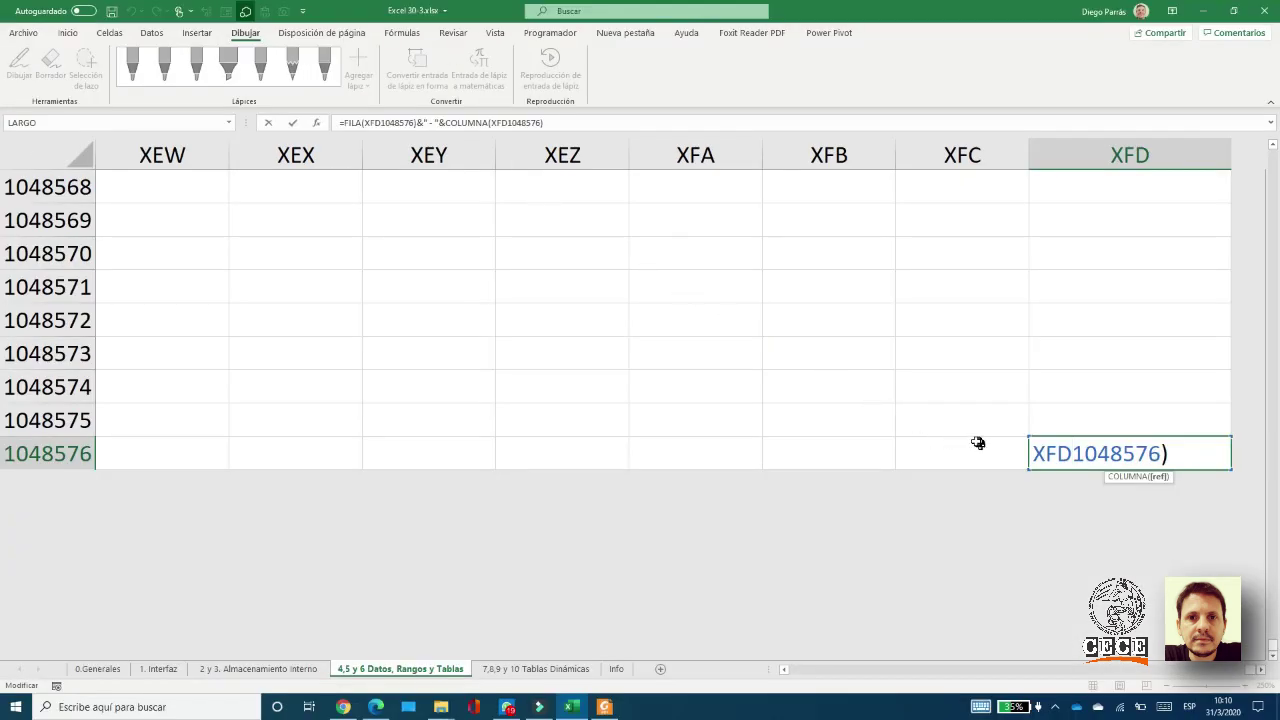
left_click(1058, 432)
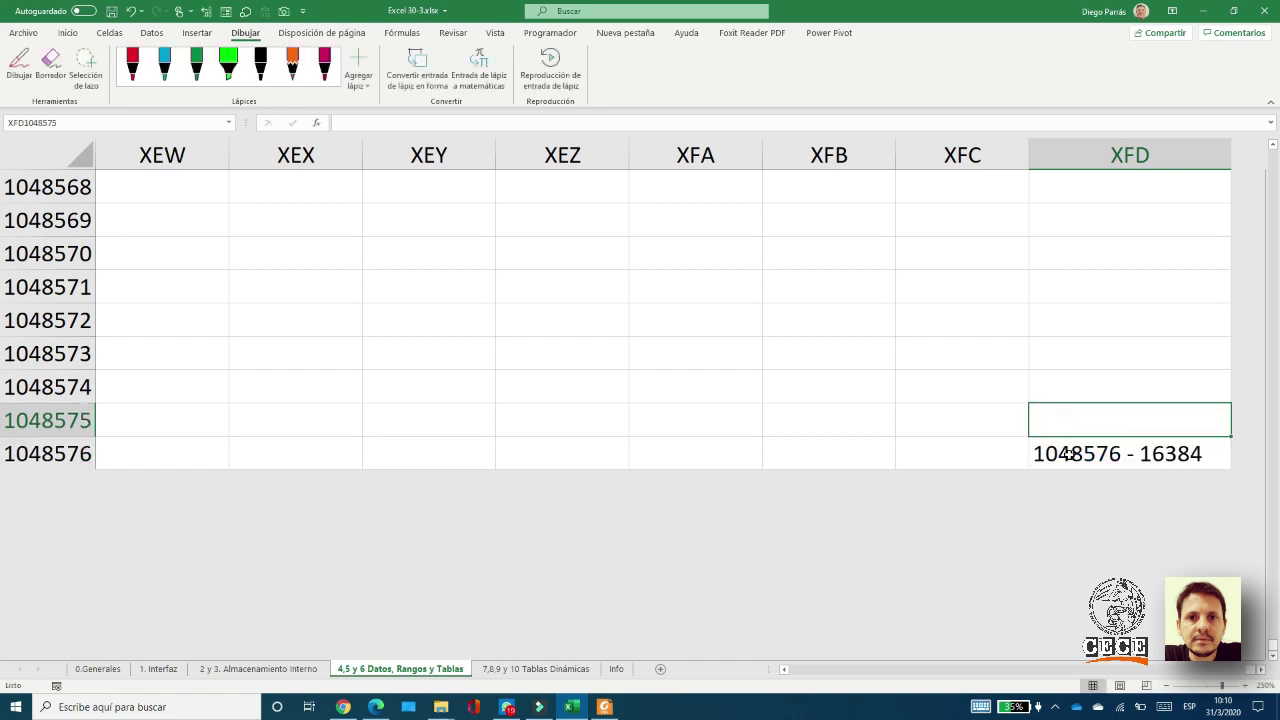
left_click(1064, 450)
key("ctrl+c")
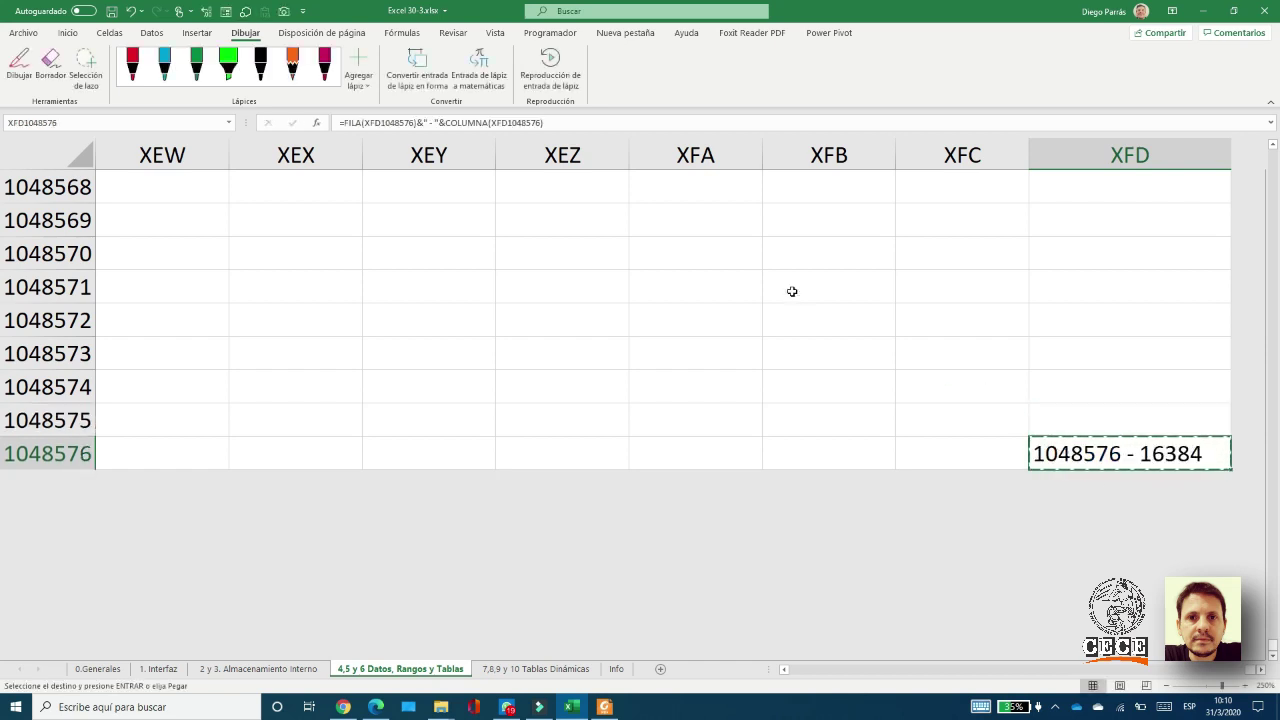
key("ctrl+Left")
key("ctrl+Up")
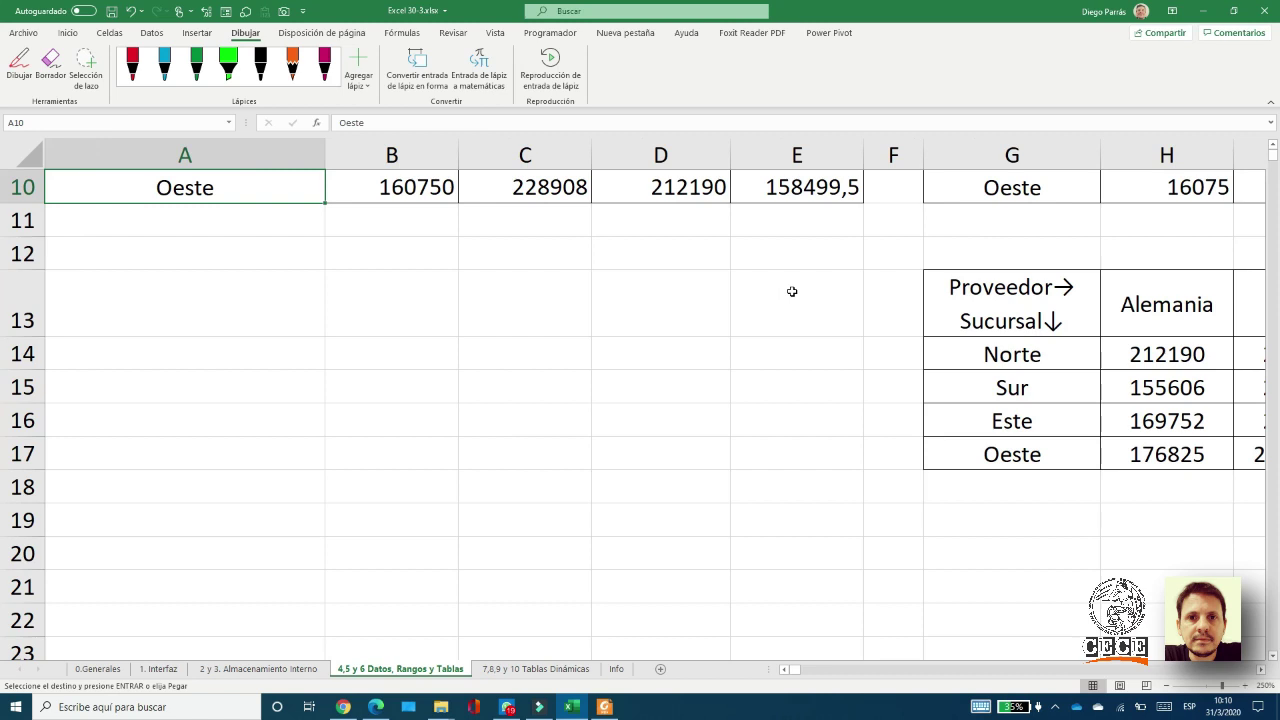
key("ctrl+Up")
key("ctrl+Up")
key("ctrl+Up")
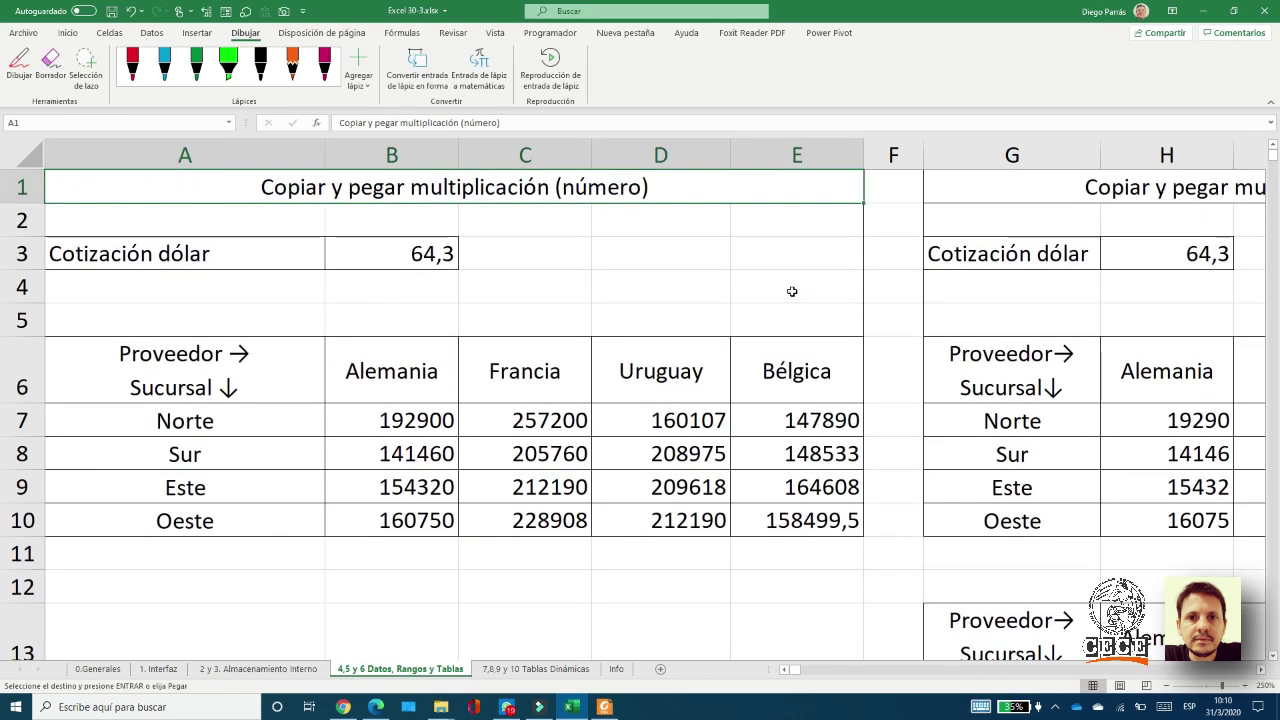
left_click(685, 248)
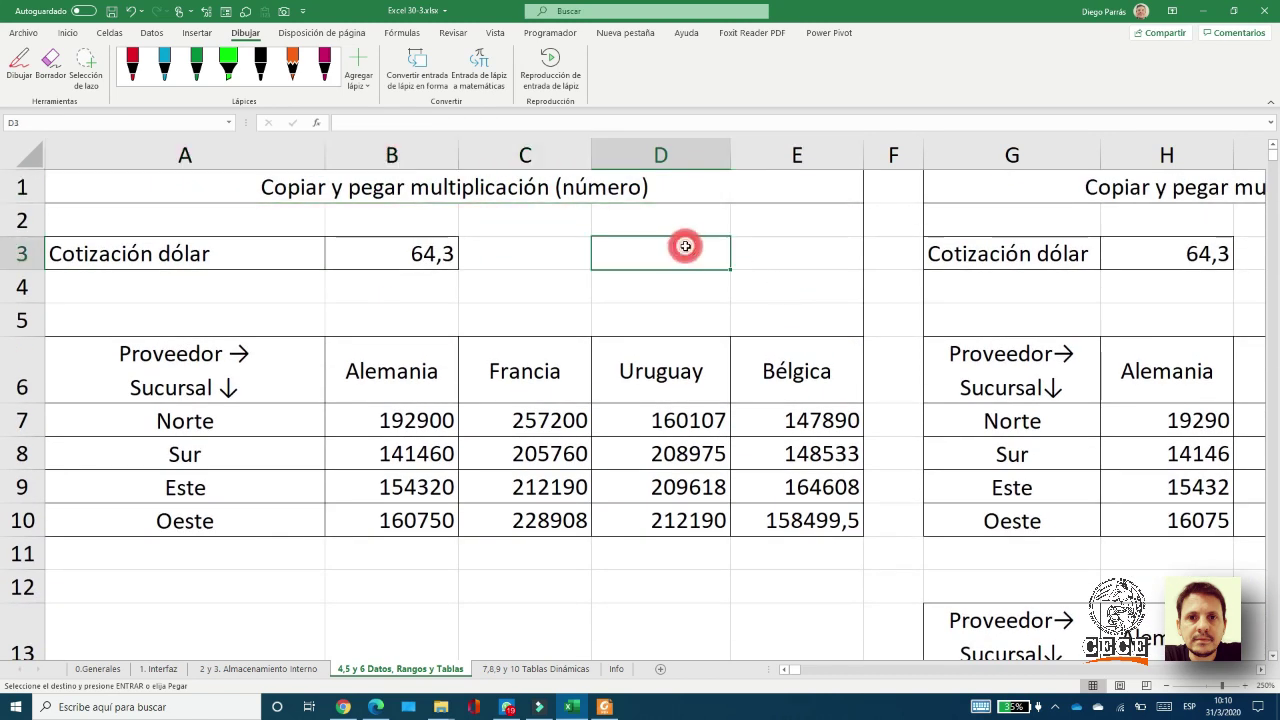
key("Return")
double_click(685, 247)
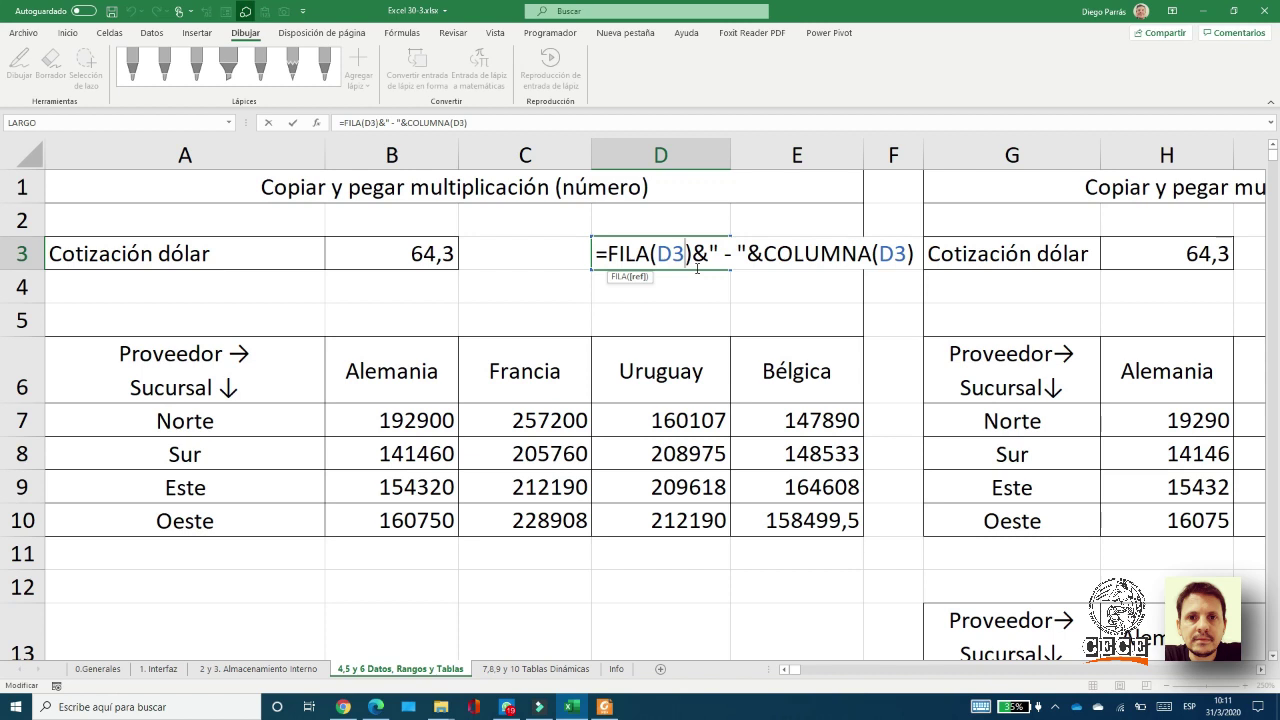
key("Escape")
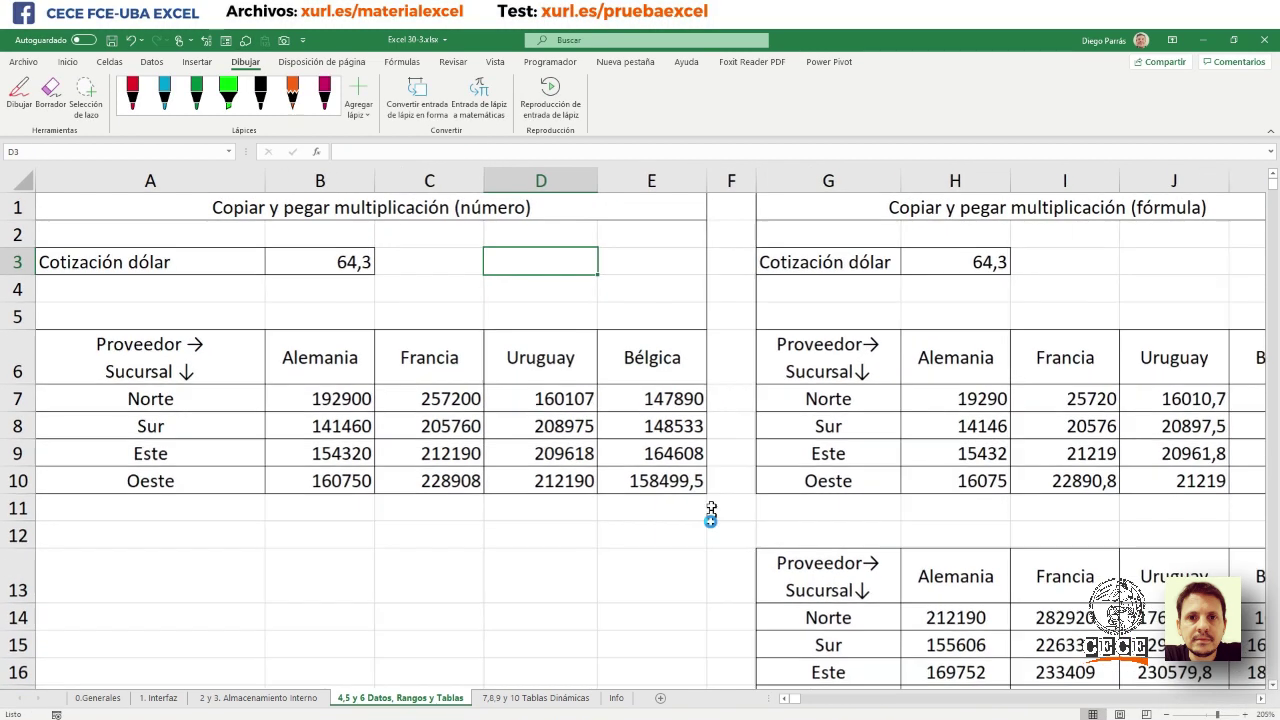
scroll(710, 515, "down", 1, "ctrl")
scroll(710, 515, "down", 1)
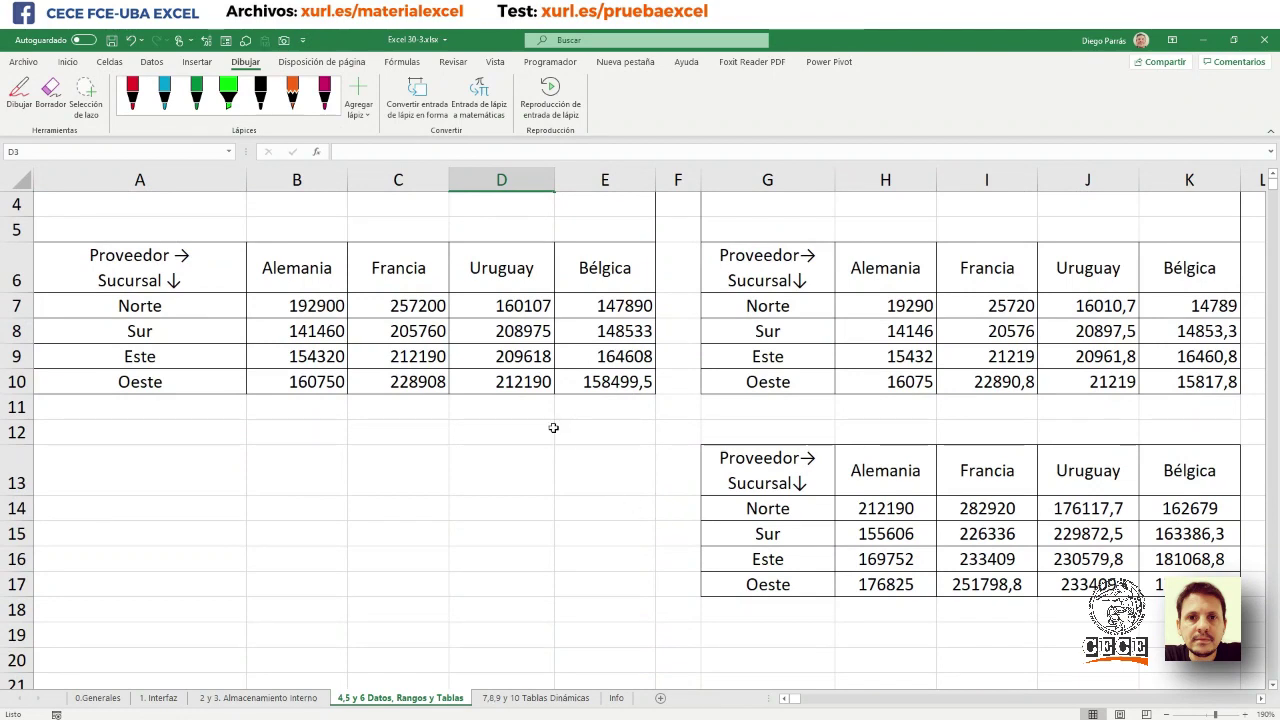
scroll(553, 428, "down", 1, "ctrl")
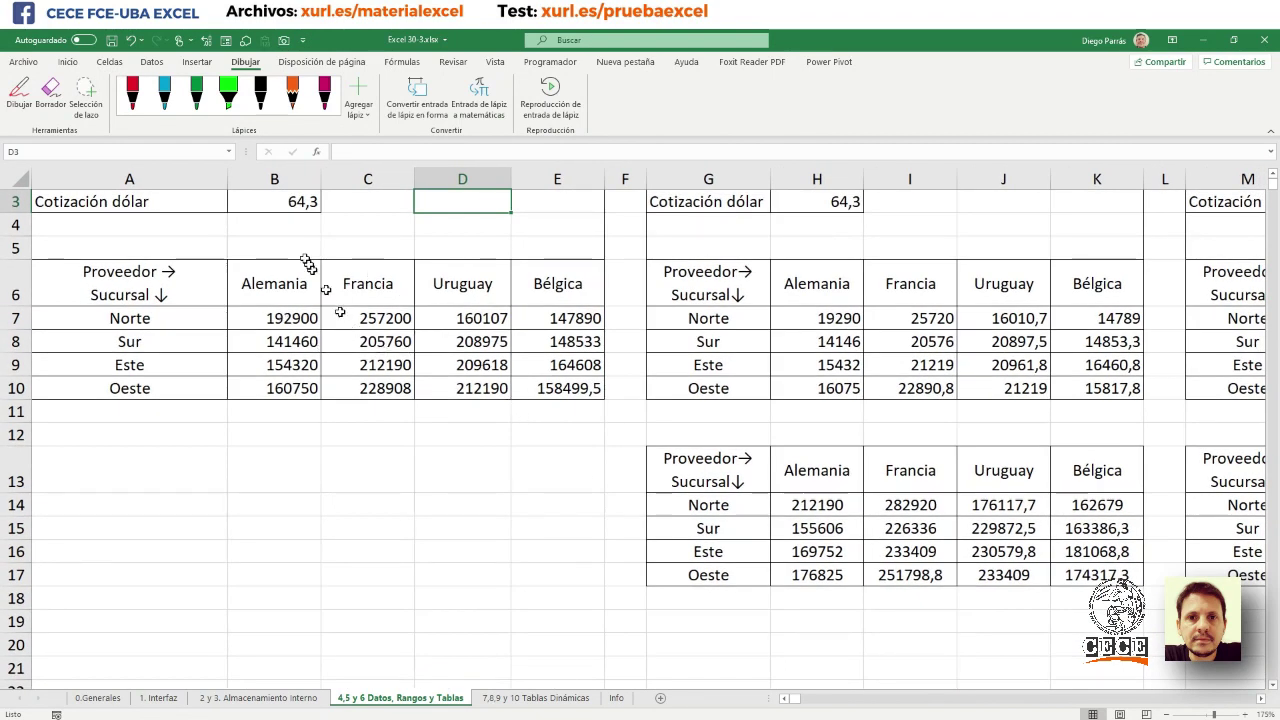
left_click(272, 200)
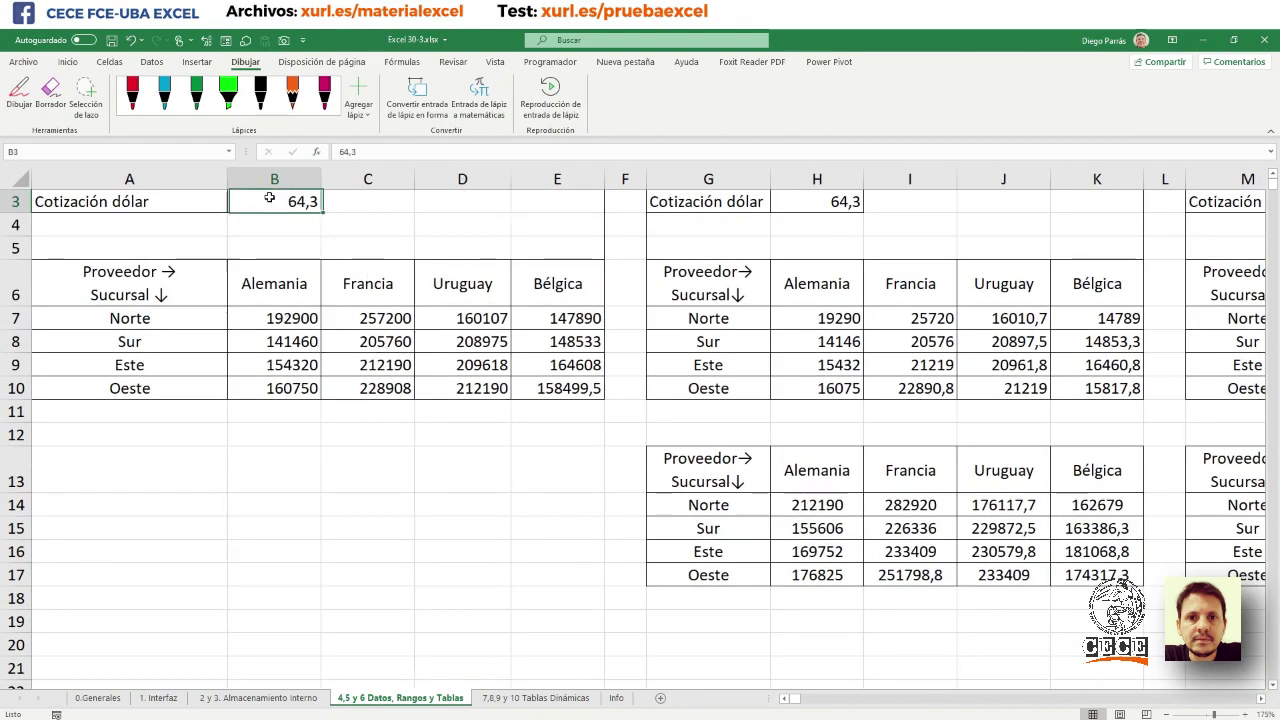
left_click(292, 318)
left_click(262, 205)
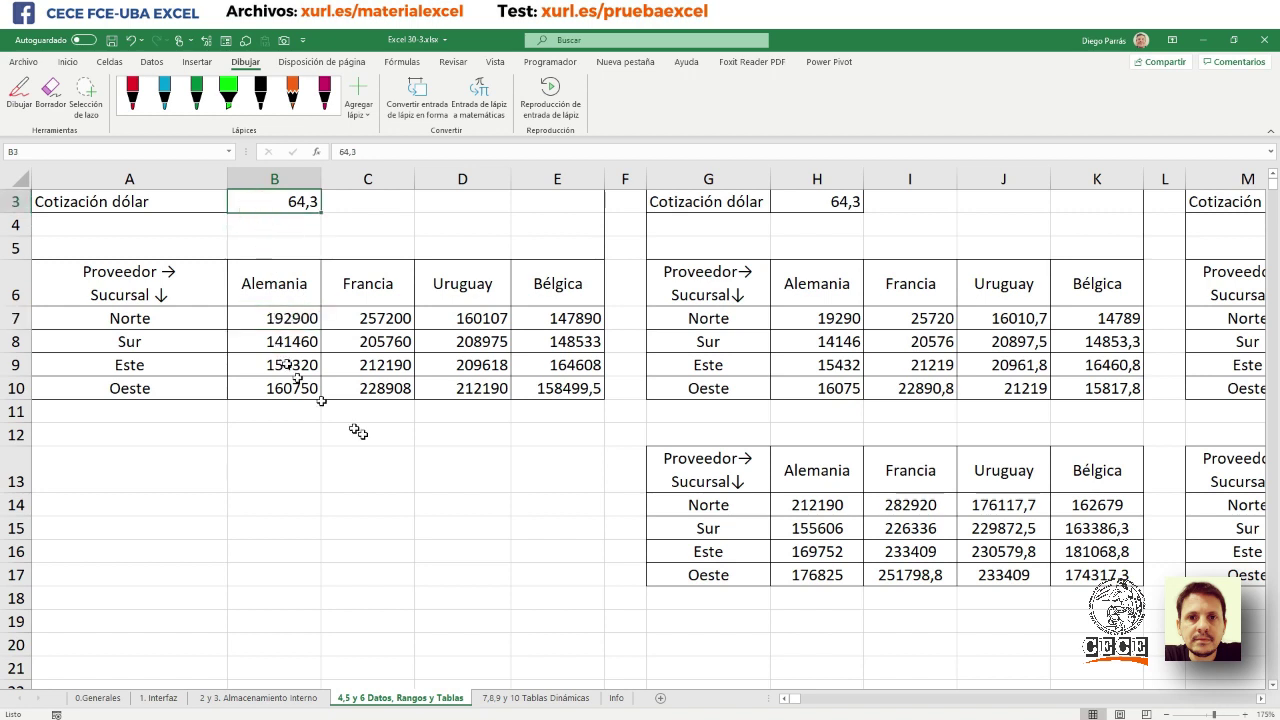
left_click(301, 313)
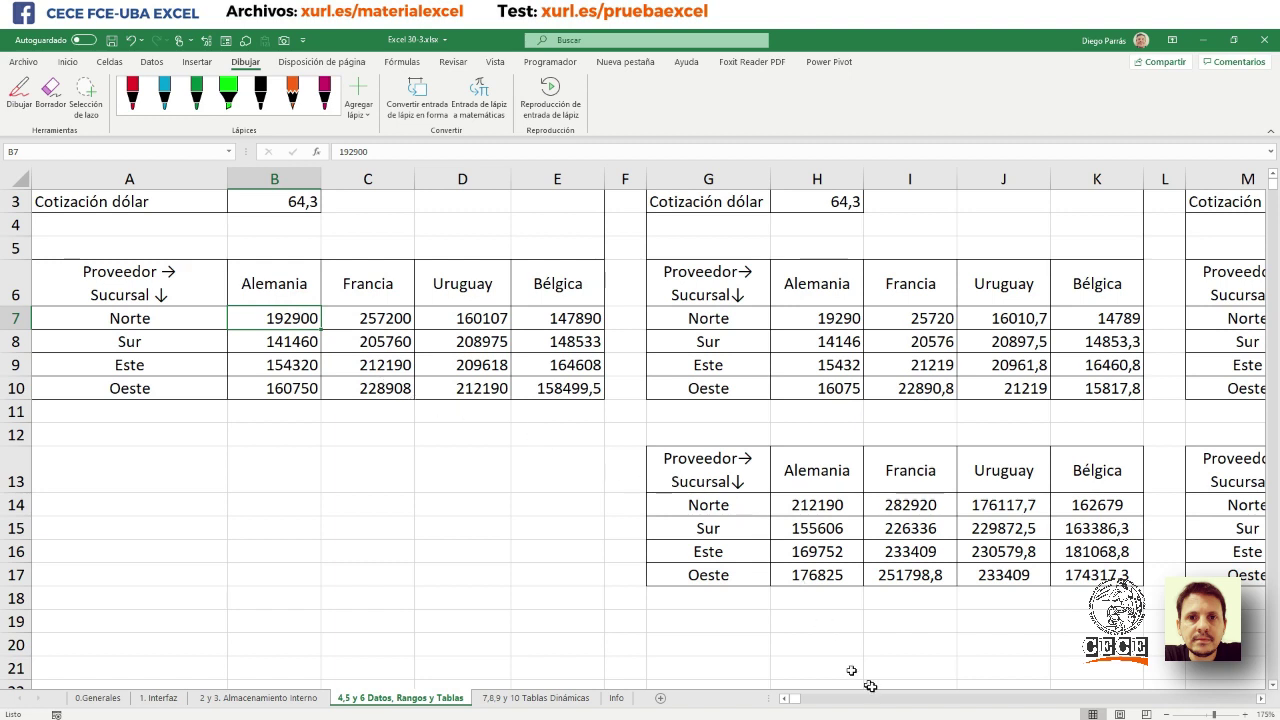
- Inspect H3's dollar rate and H7's =300*(64,3) formula without changing them
left_click(1260, 699)
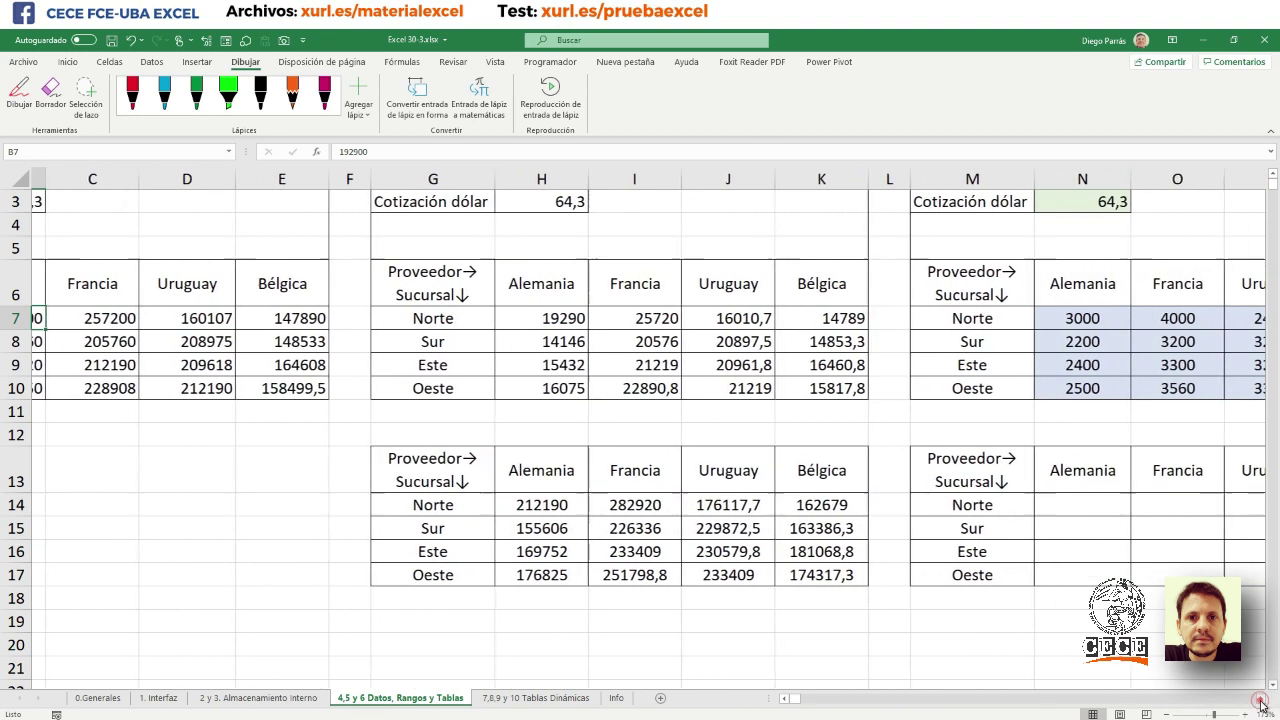
left_click(555, 200)
double_click(555, 200)
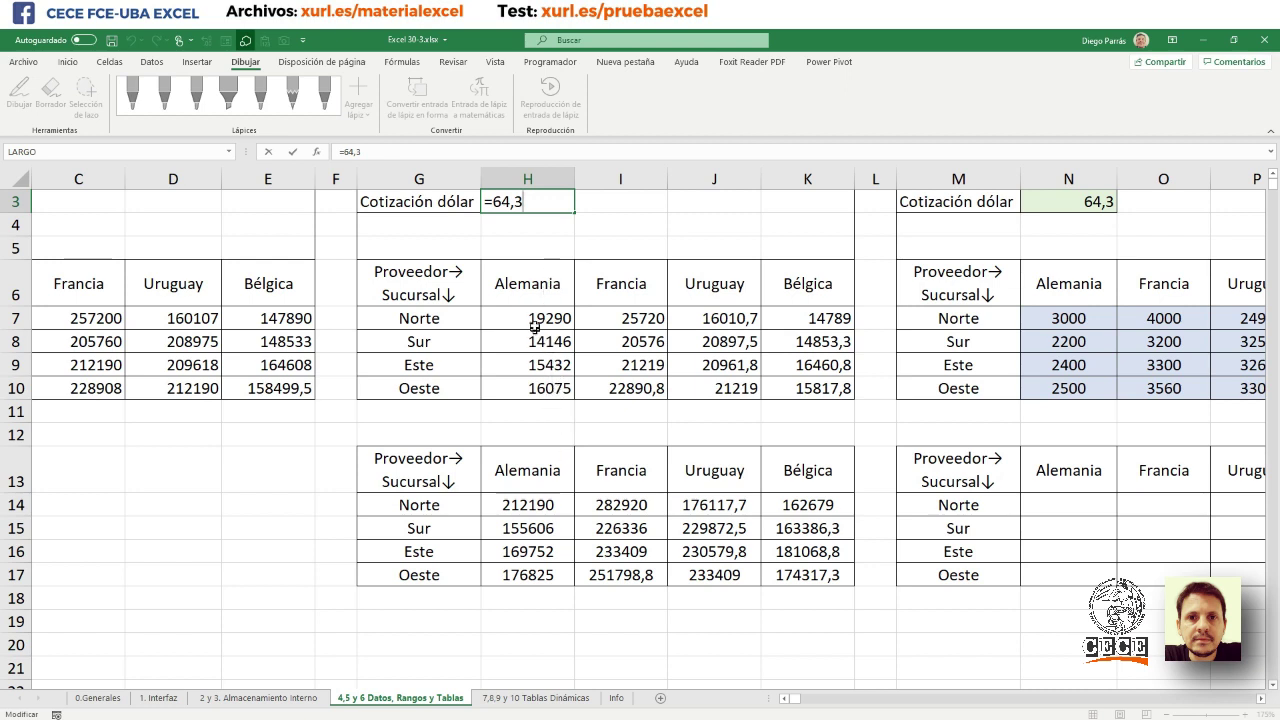
left_click(535, 318)
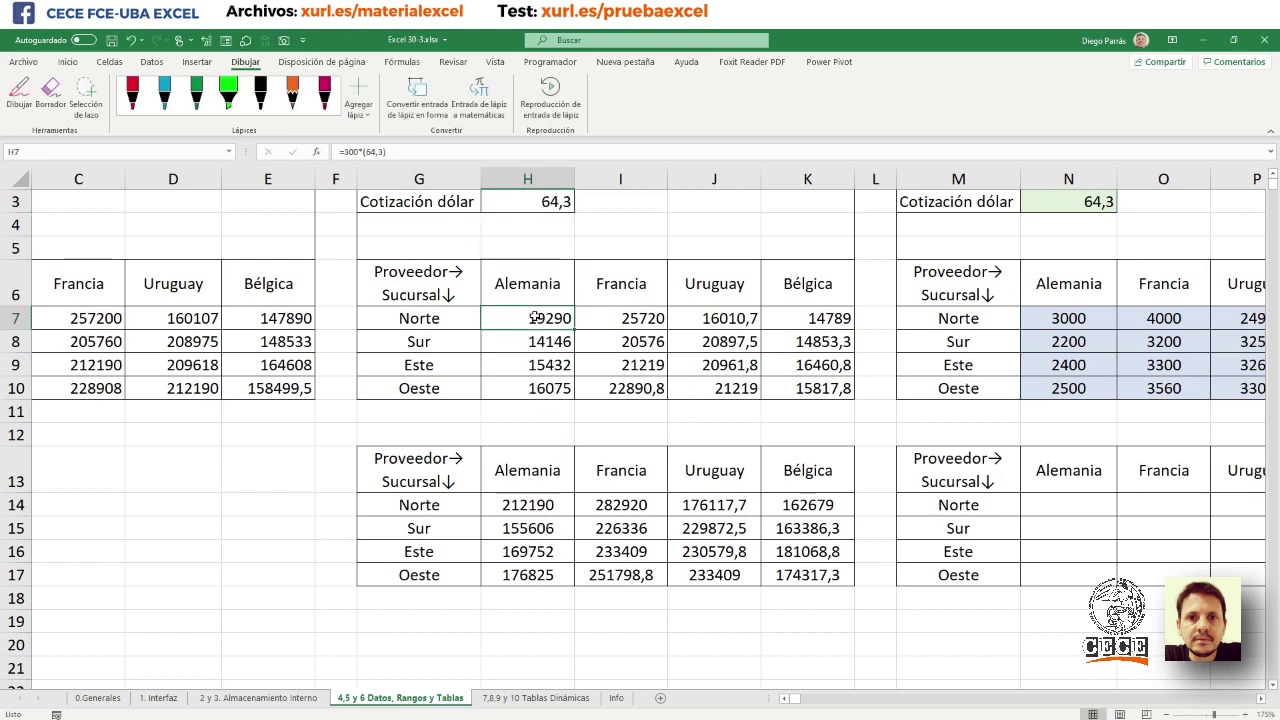
double_click(535, 318)
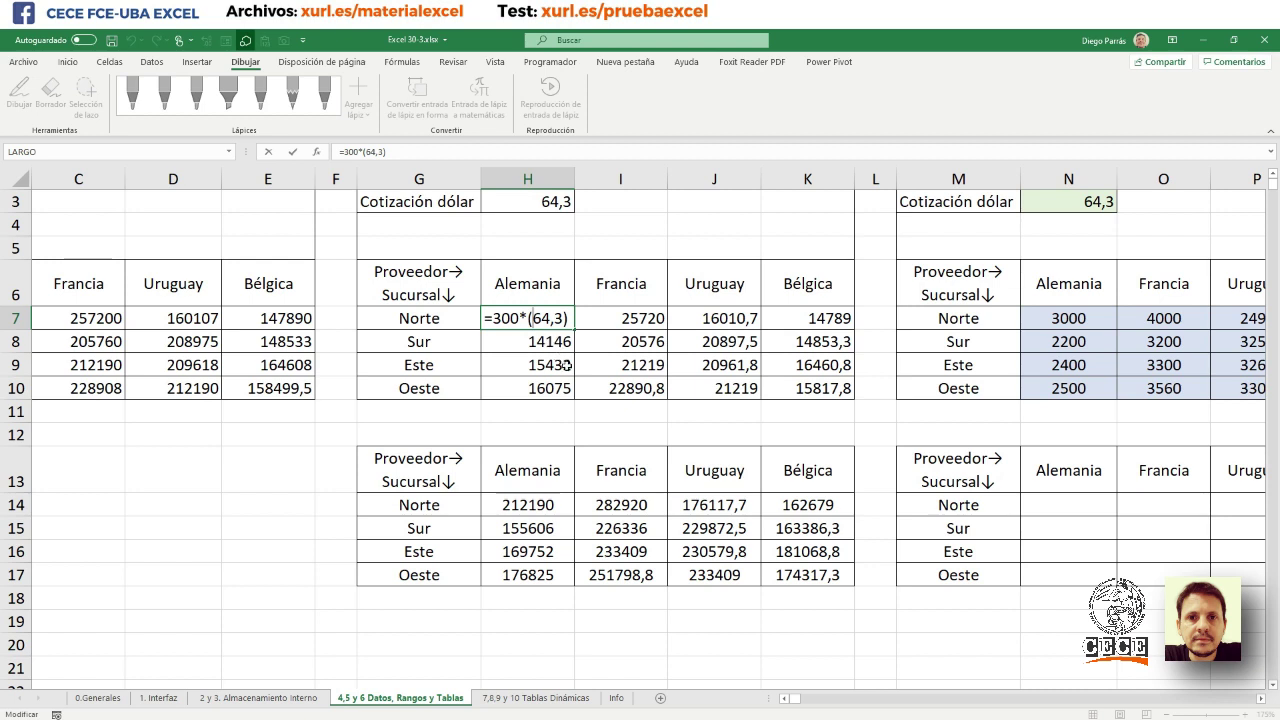
key("ctrl+Return")
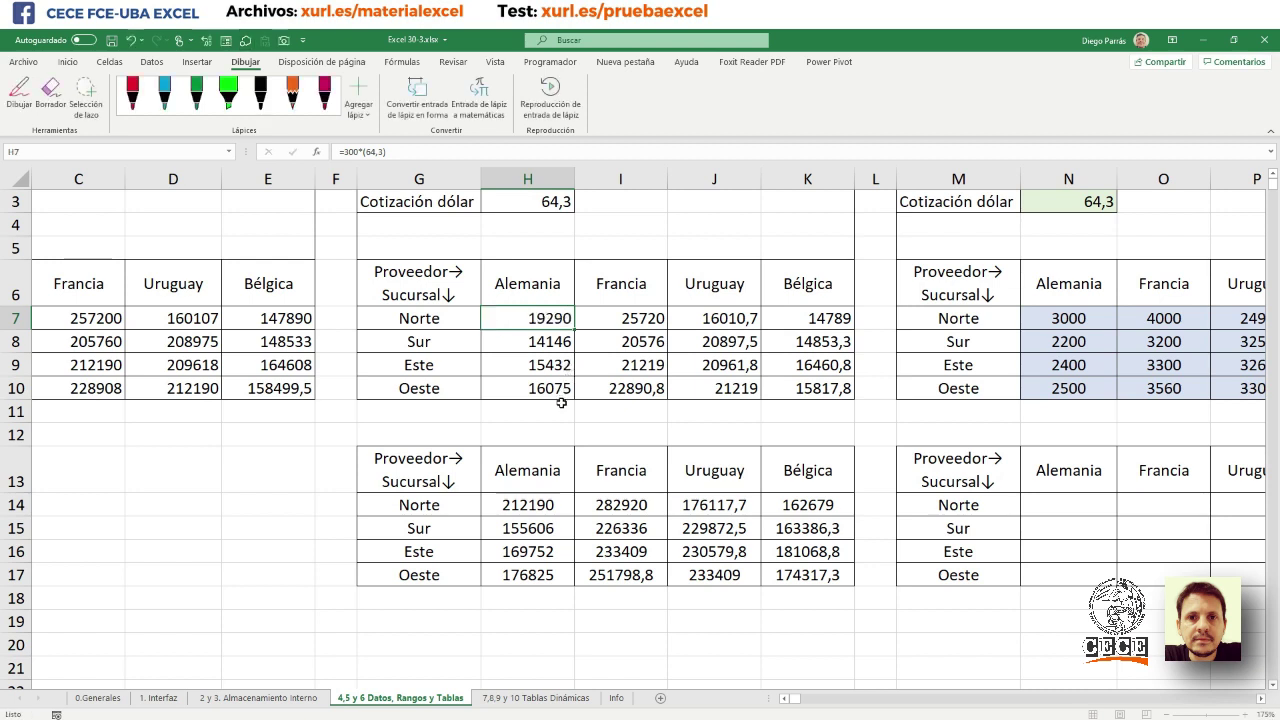
double_click(535, 318)
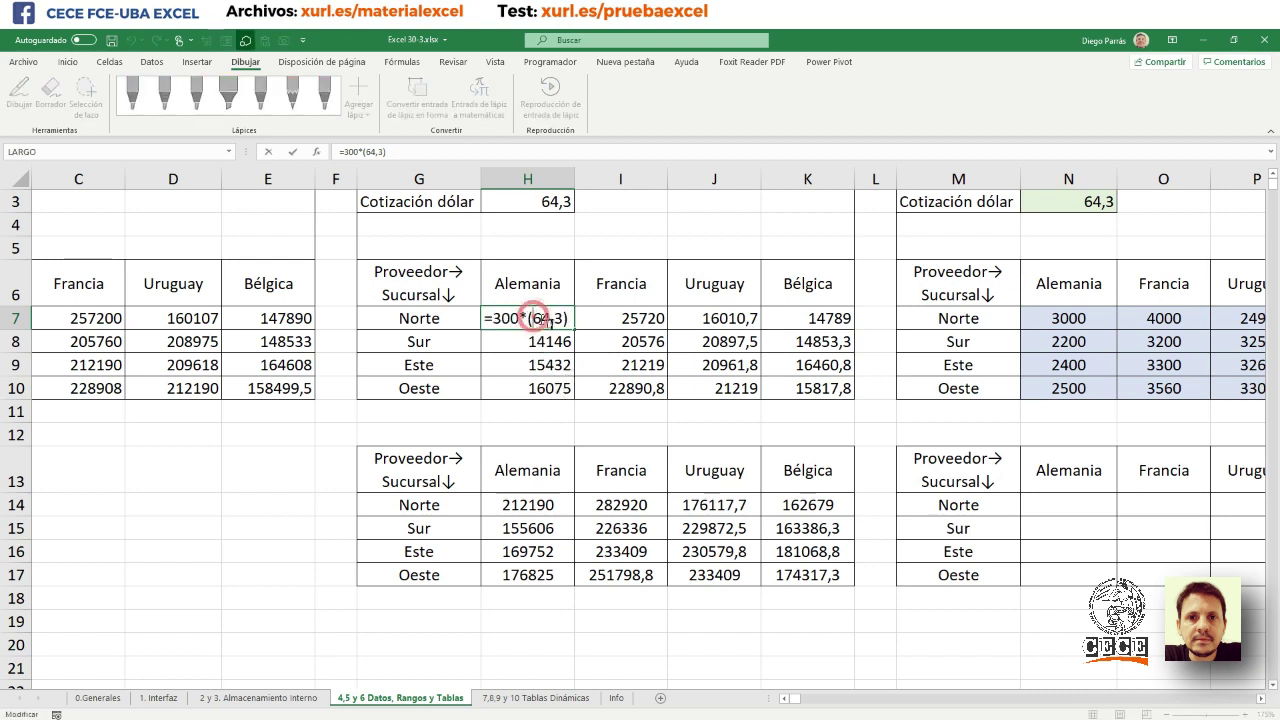
key("Escape")
- Check the 64,3 factor in I8 and J9, then select the price range H7:K10
double_click(628, 348)
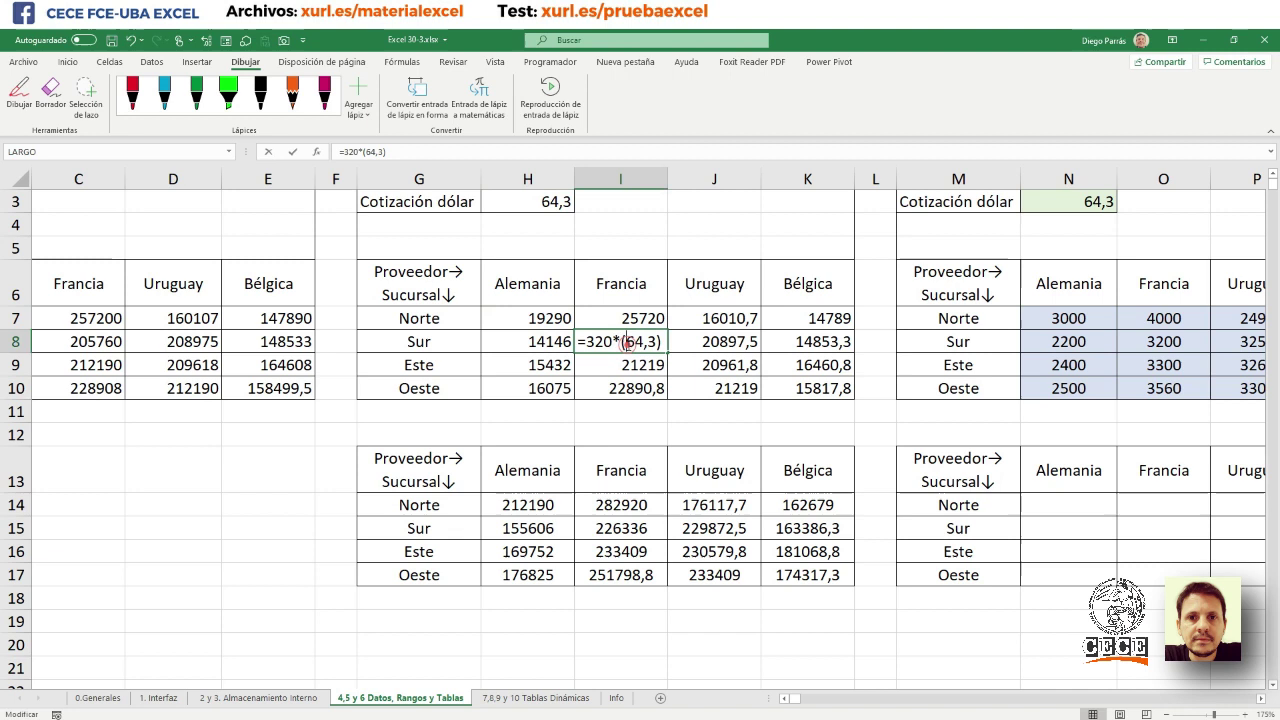
left_click(706, 372)
double_click(706, 372)
key("Escape")
left_click_drag(551, 320, 795, 394)
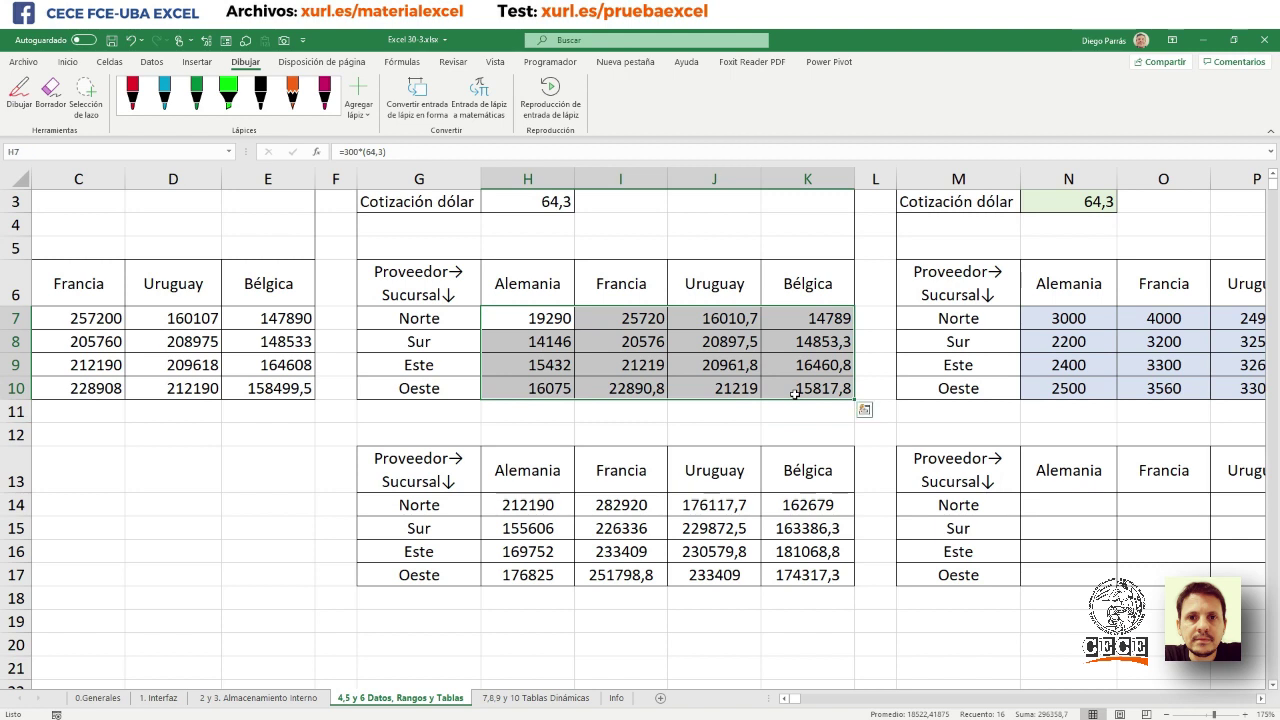
- Use Find and Replace to change every (64,3) in H7:K10 to 1, confirming 16 replacements
left_click(68, 61)
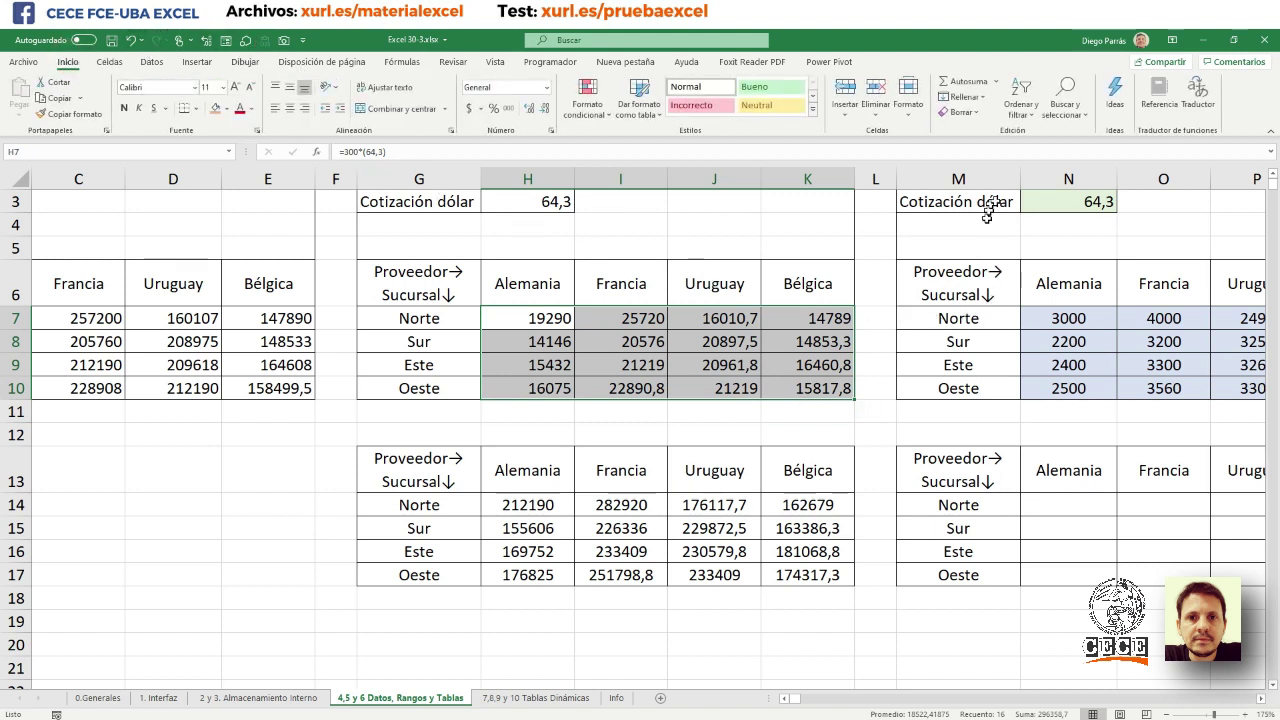
left_click(1065, 105)
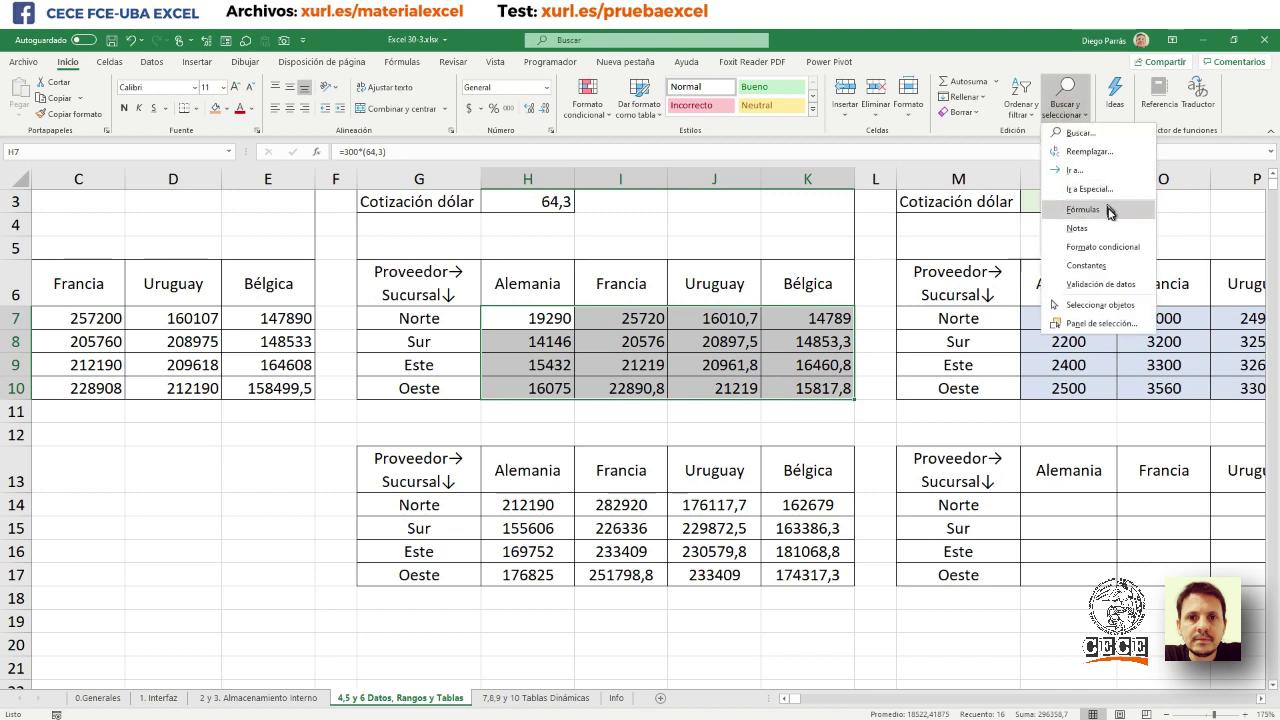
left_click(1089, 152)
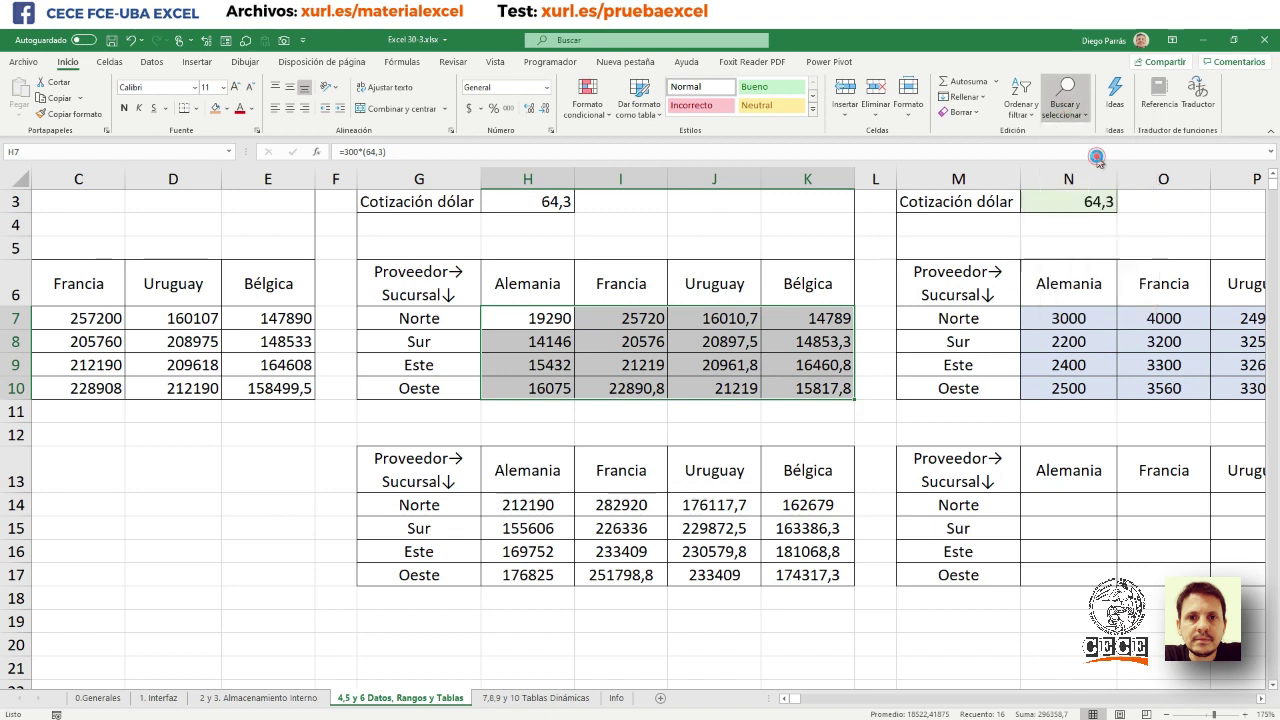
left_click_drag(720, 233, 668, 113)
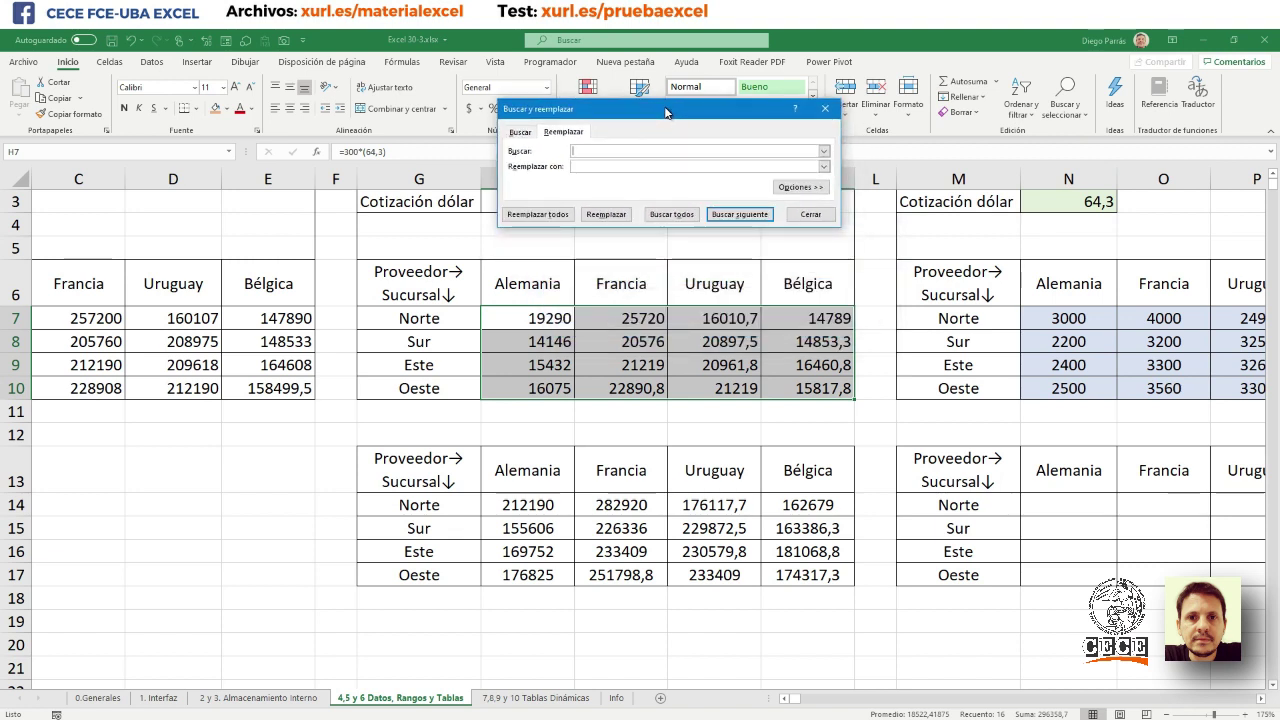
type("(64,3")
type(")")
left_click(639, 167)
type("1")
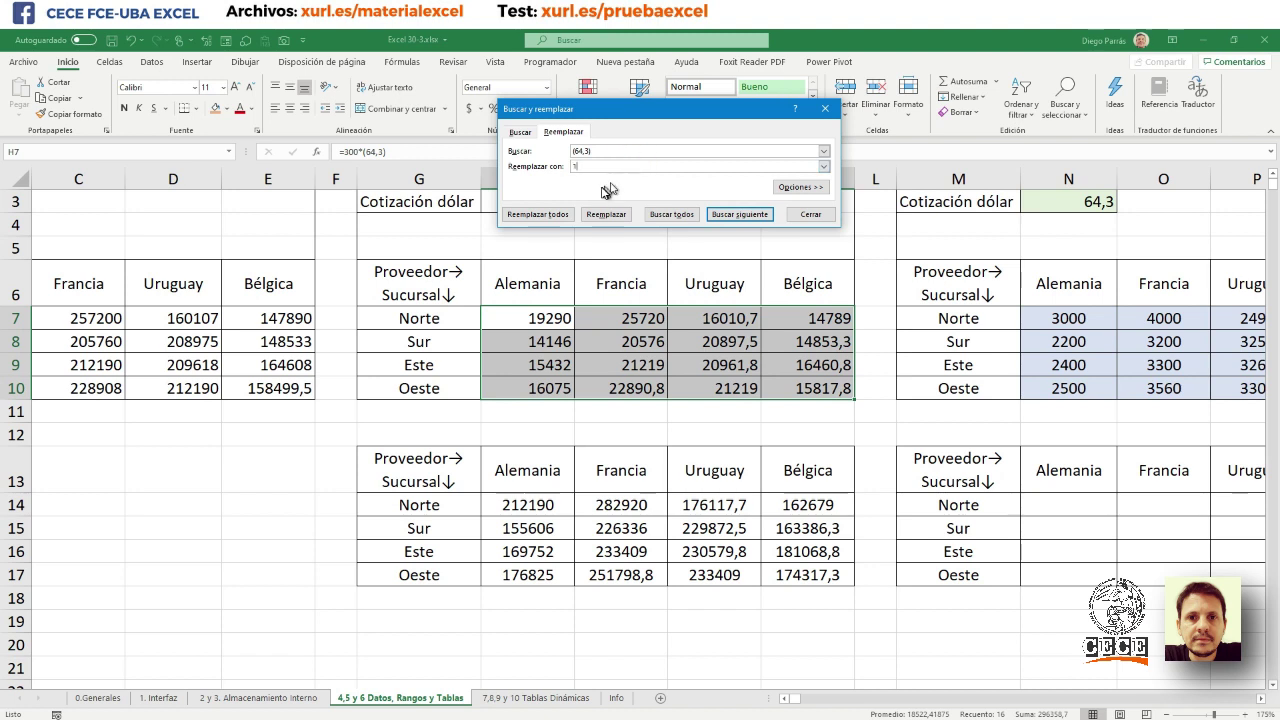
left_click(529, 215)
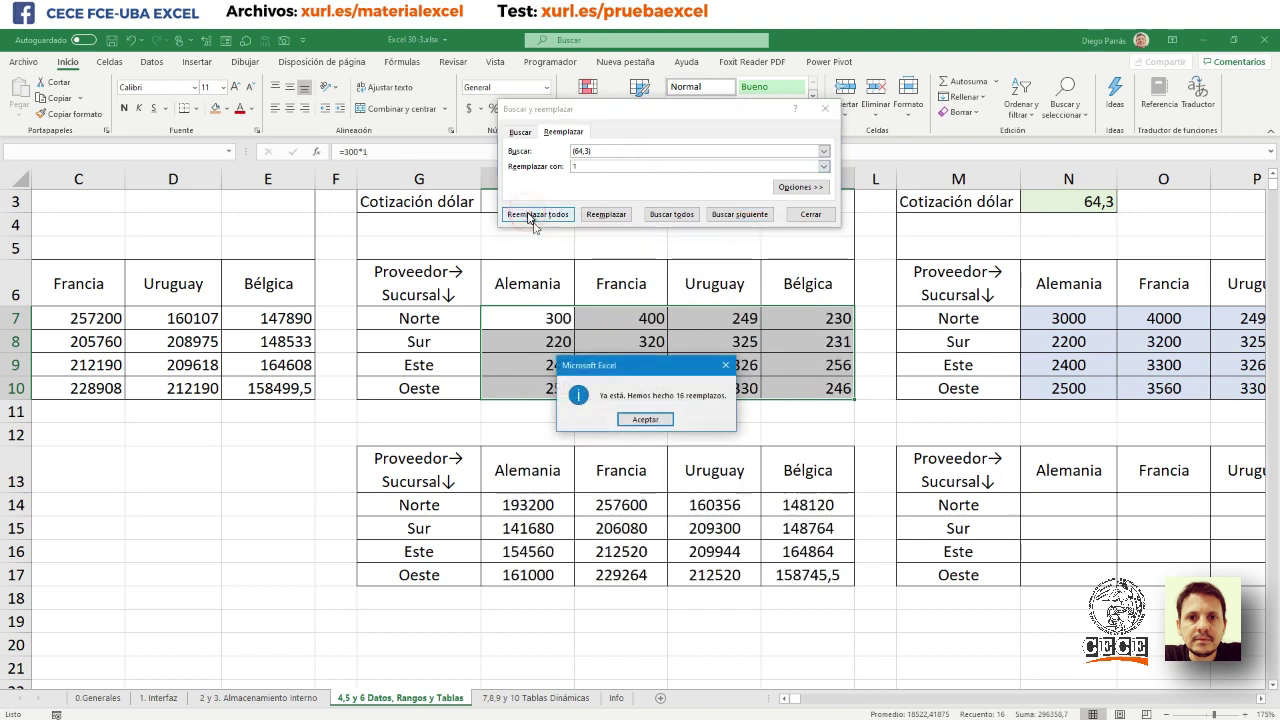
left_click(666, 420)
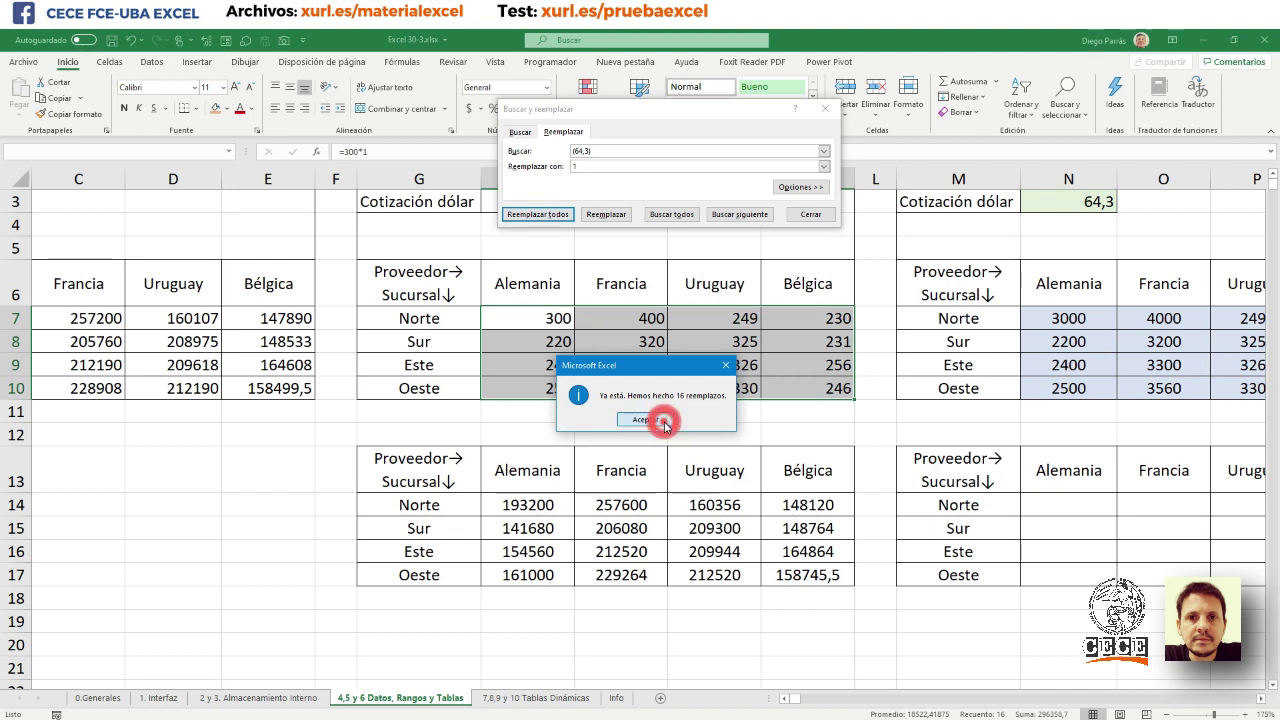
left_click(825, 112)
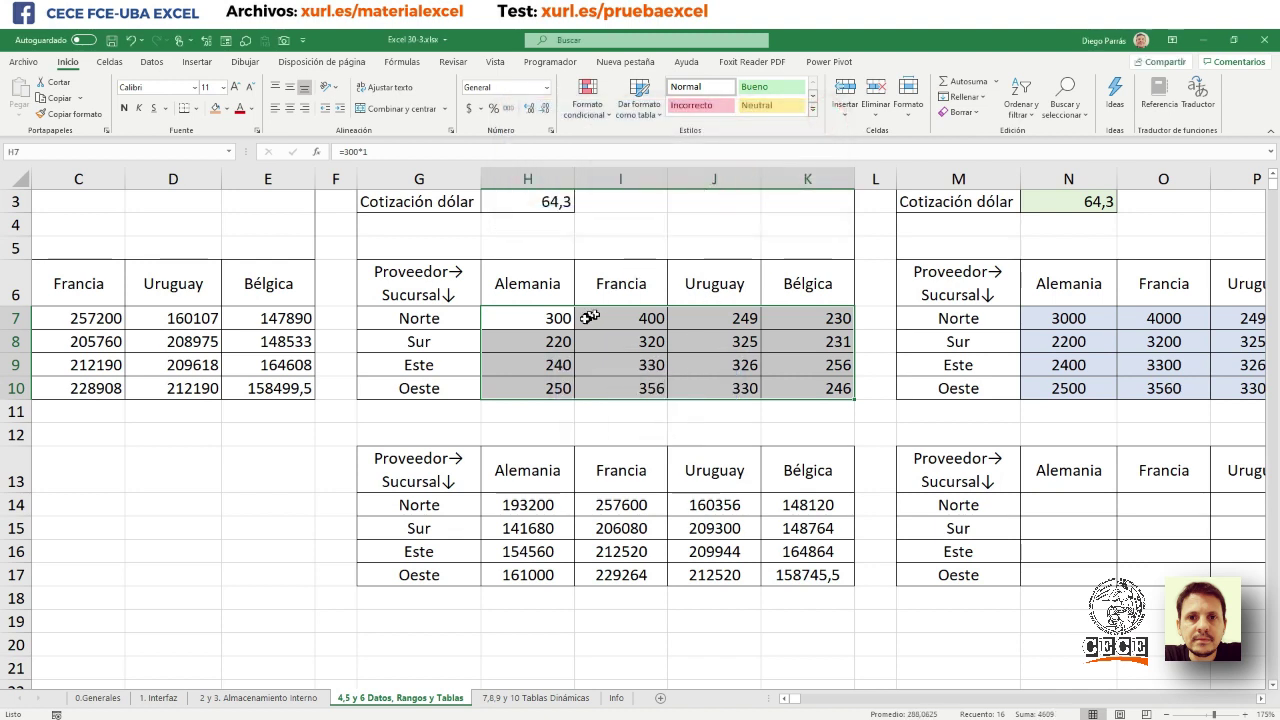
- Compare H7's new =300*1 with its original =300*(64,3) by undoing the replacement
double_click(551, 320)
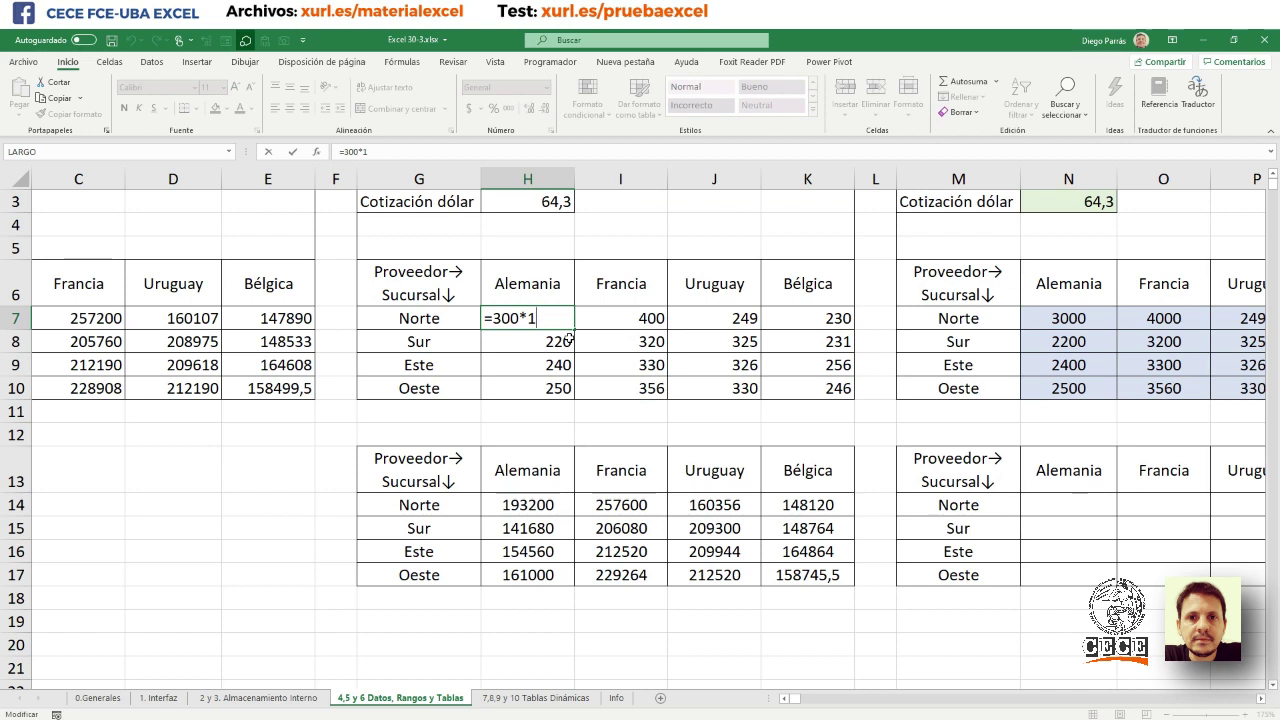
key("Escape")
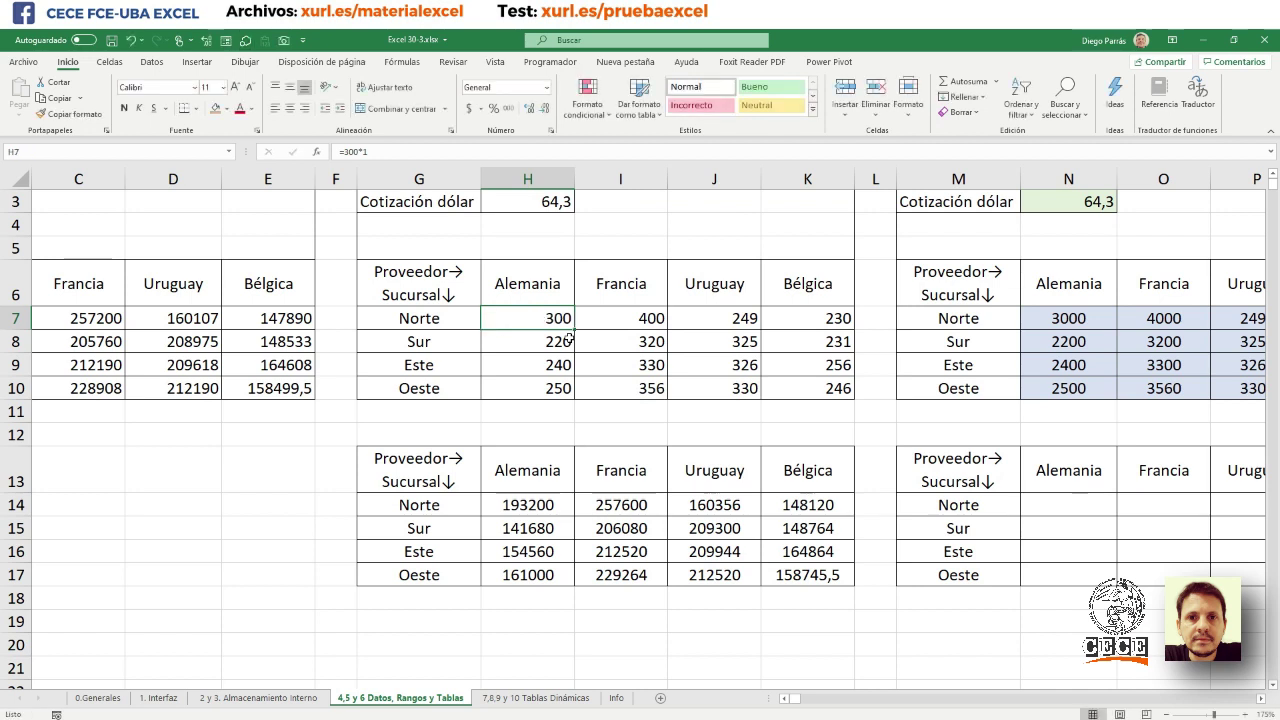
key("ctrl+y")
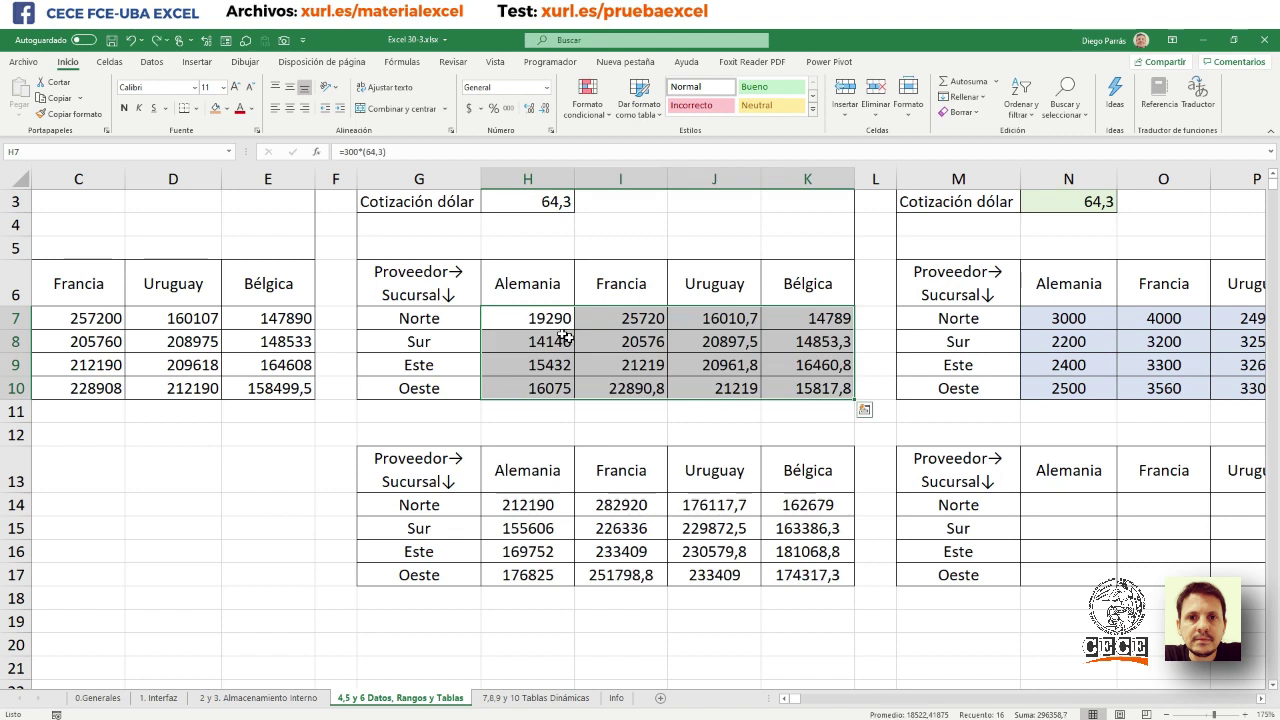
double_click(528, 319)
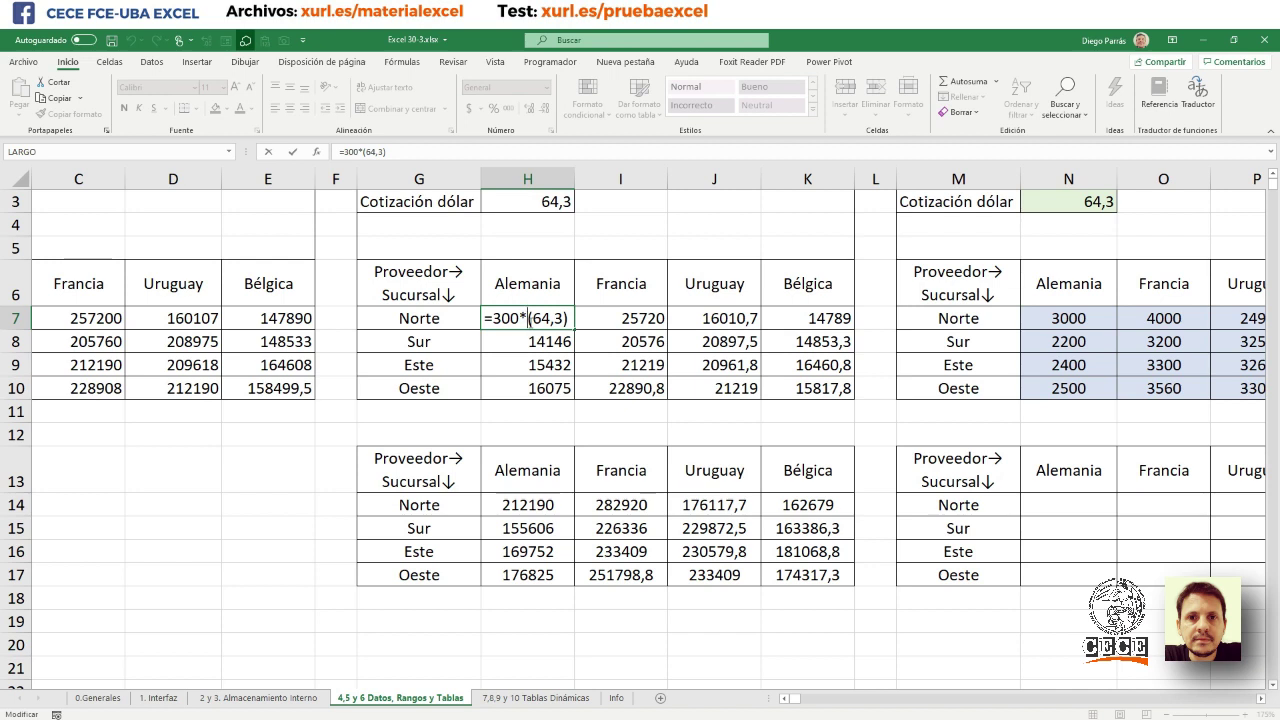
key("Escape")
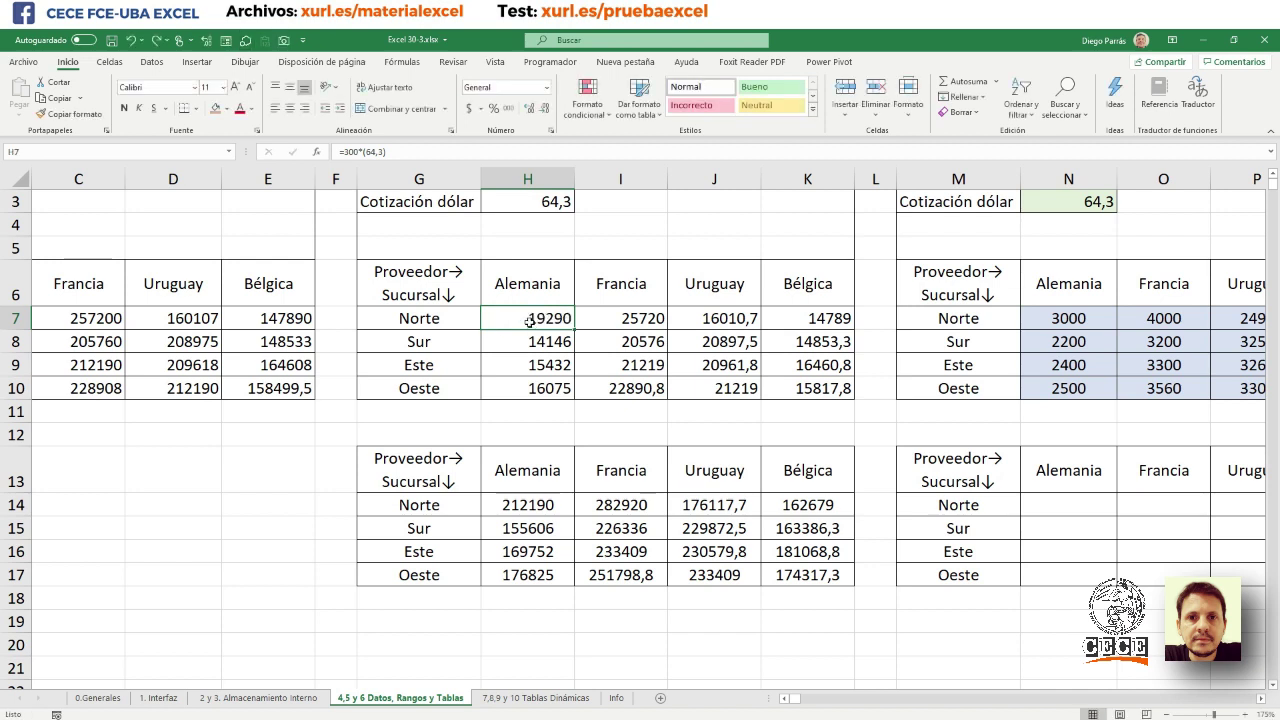
- Reapply the replacement so H7 reads =300*1, then open H14's =B7:E10+H7:K10 formula
key("ctrl+z")
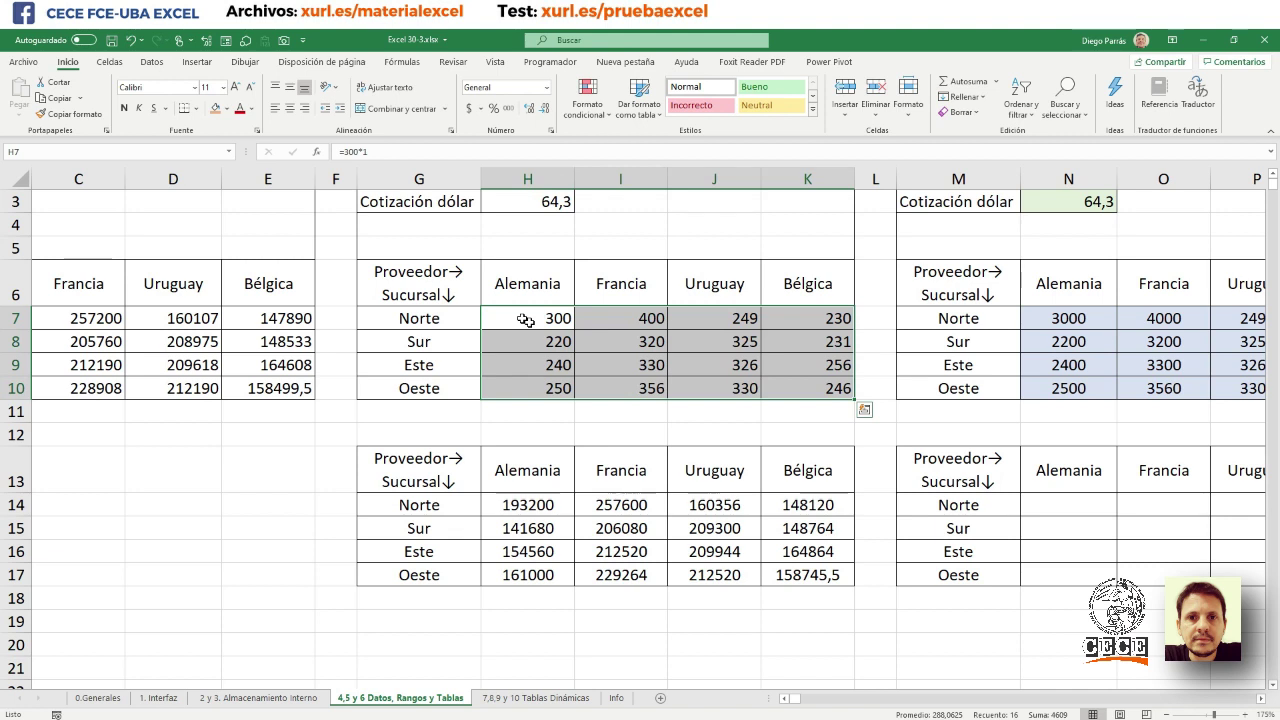
double_click(525, 319)
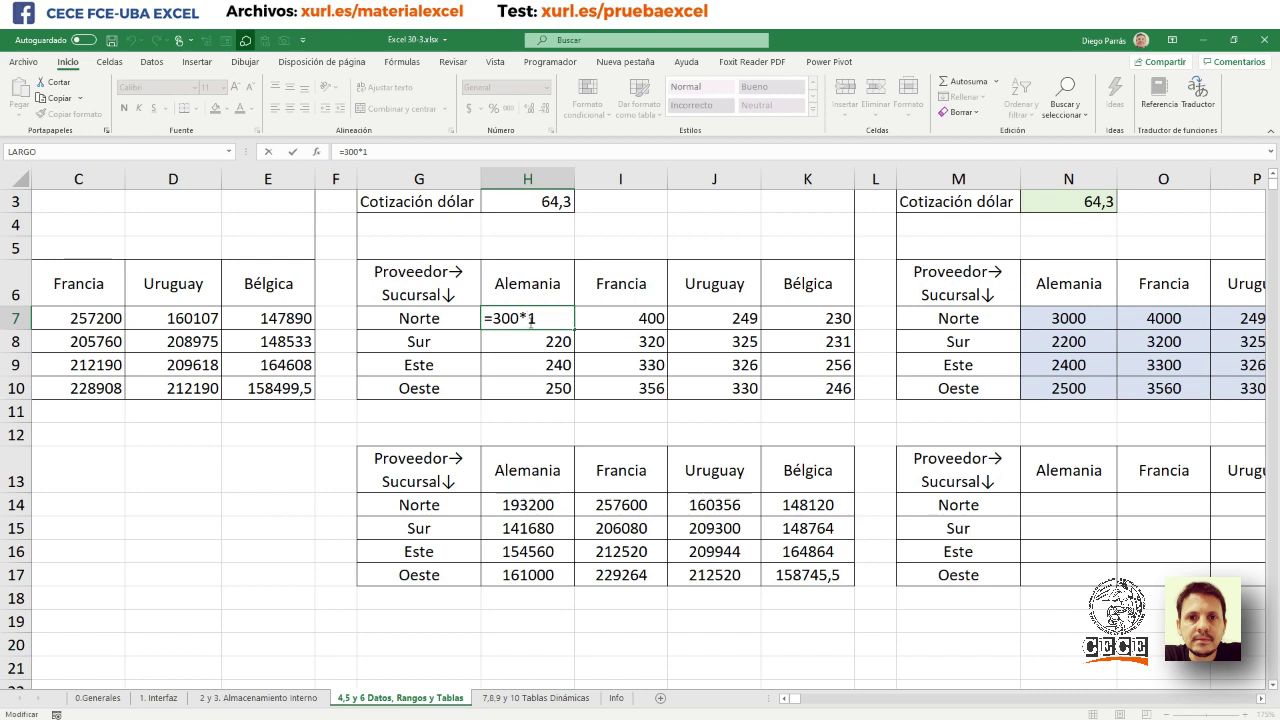
key("Escape")
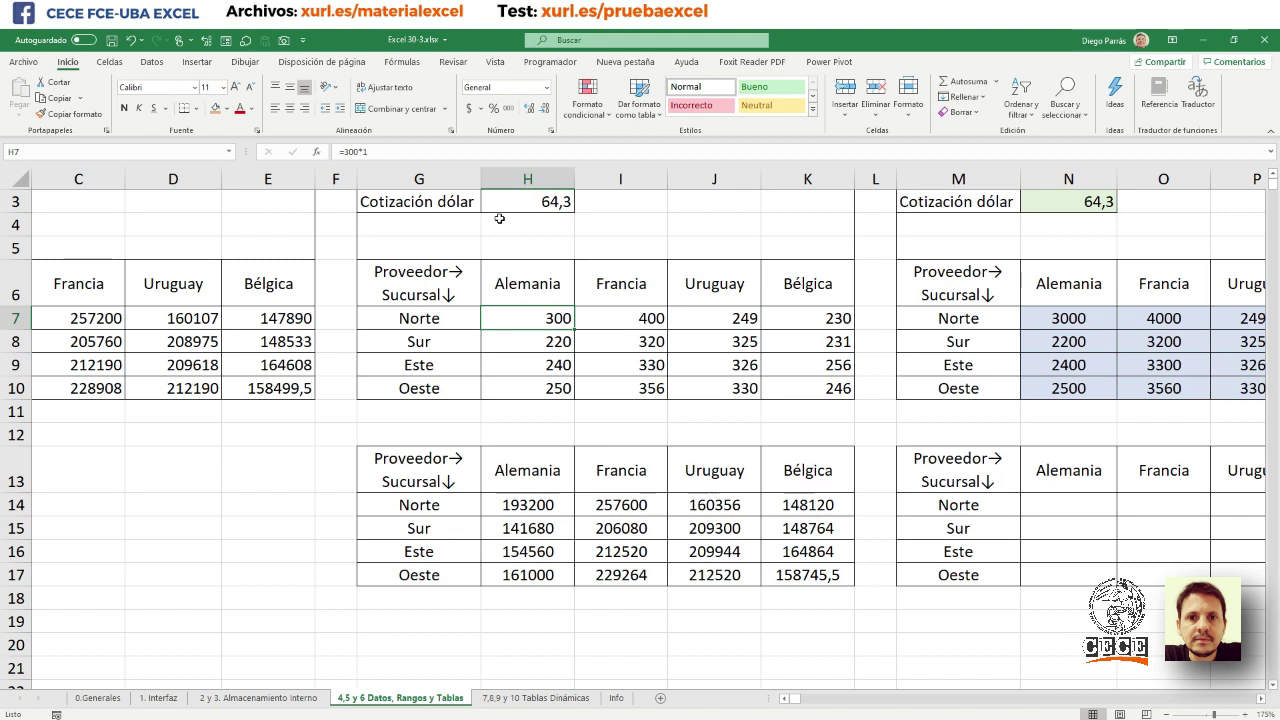
double_click(550, 507)
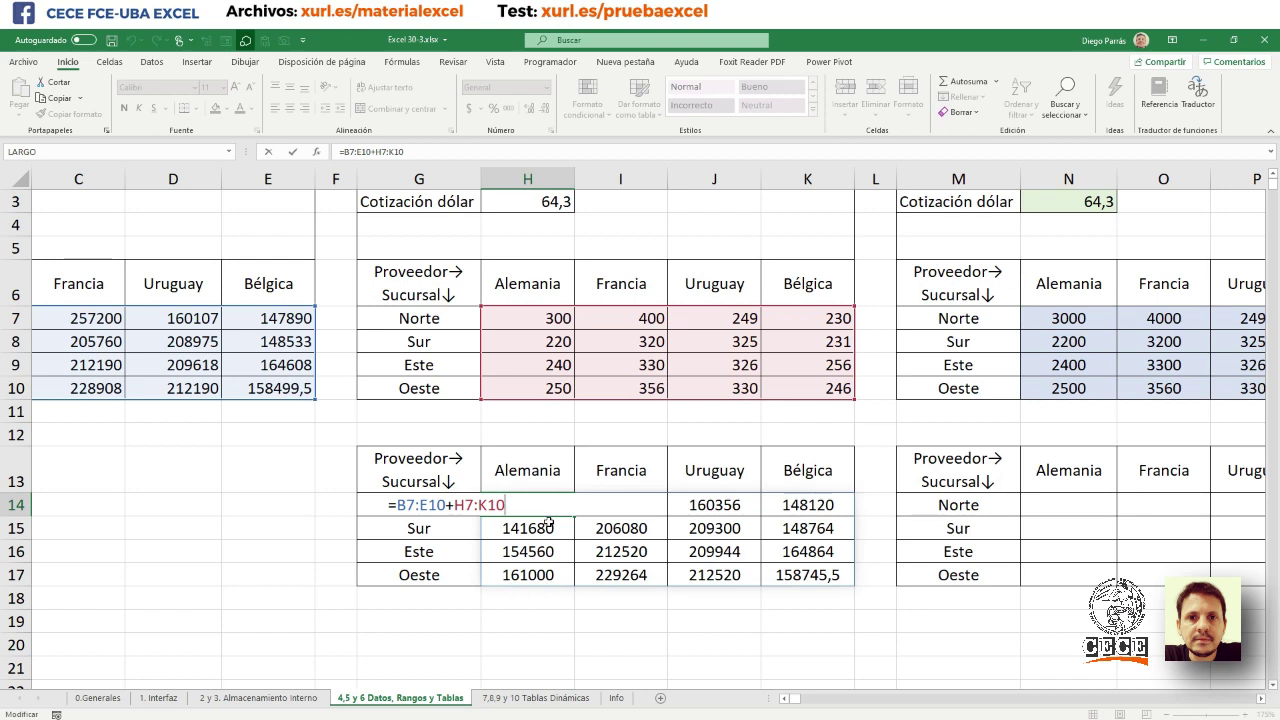
- Fill the Alemania–Bélgica table with the sum =B7:E10+H7:K10 and bring the dollar-rate tables into view
key("ctrl+Return")
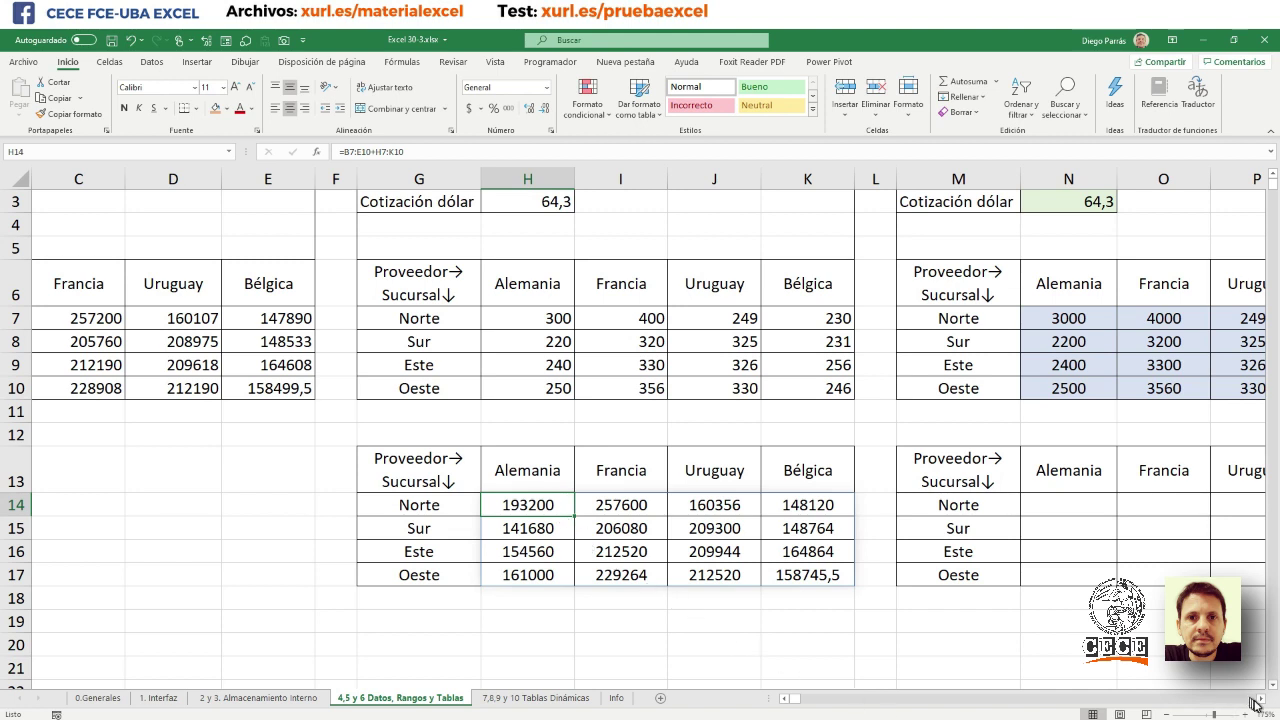
left_click(1264, 702)
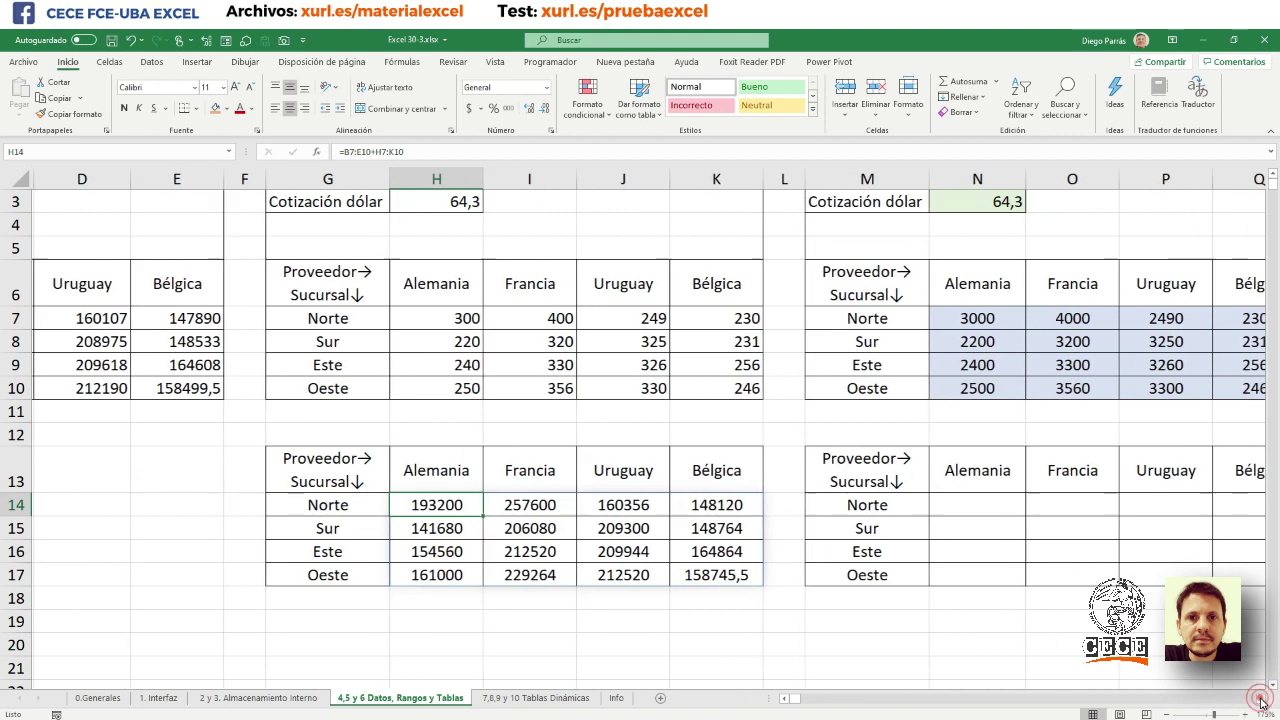
left_click(1264, 702)
left_click(1262, 703)
left_click(1262, 703)
left_click(1262, 703)
left_click(1262, 703)
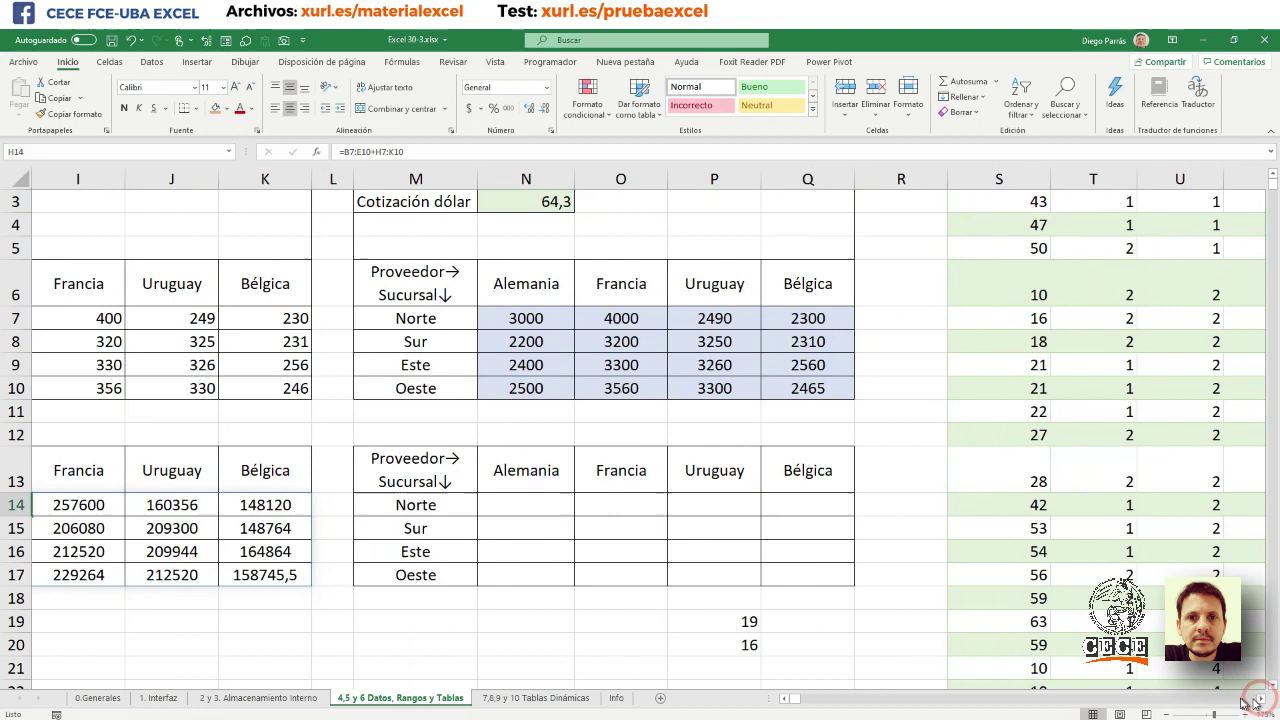
- Check that N3 (64,3) is named DOLAR and review the defined names HOLA, MATRIZ.PRECIO and latestdata
left_click(551, 201)
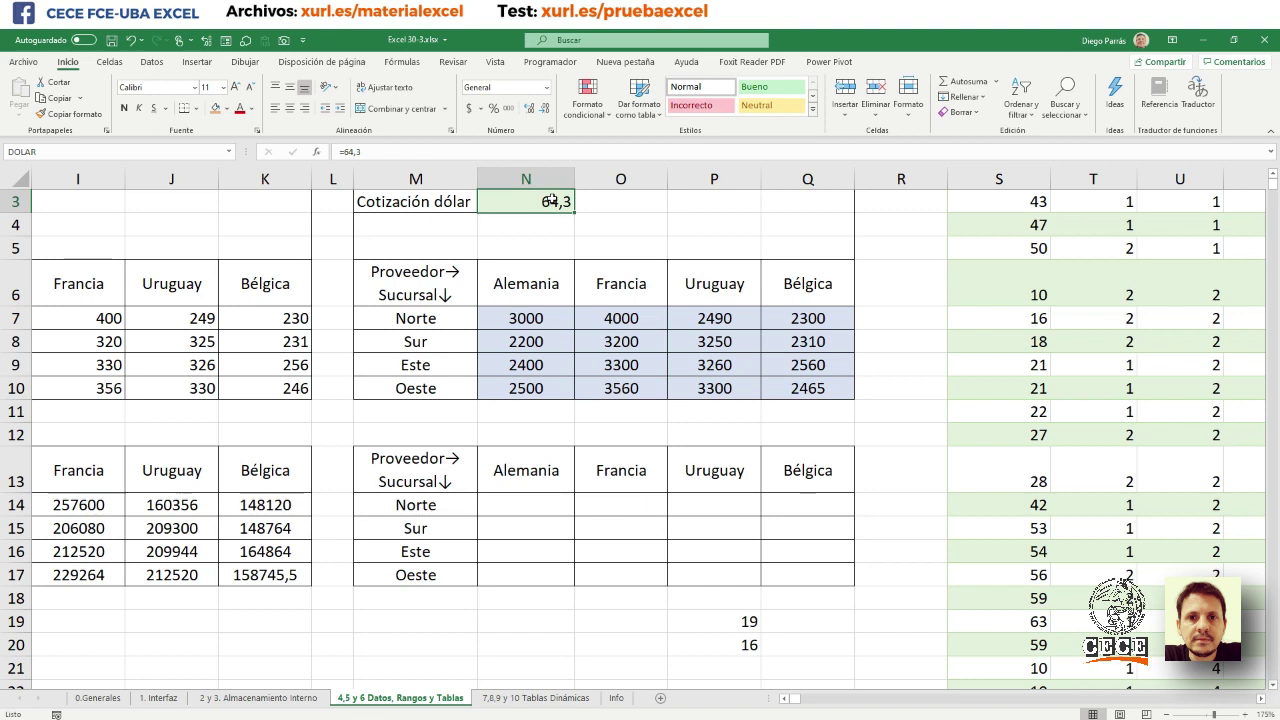
double_click(547, 202)
key("Escape")
left_click(162, 148)
key("Escape")
left_click(229, 152)
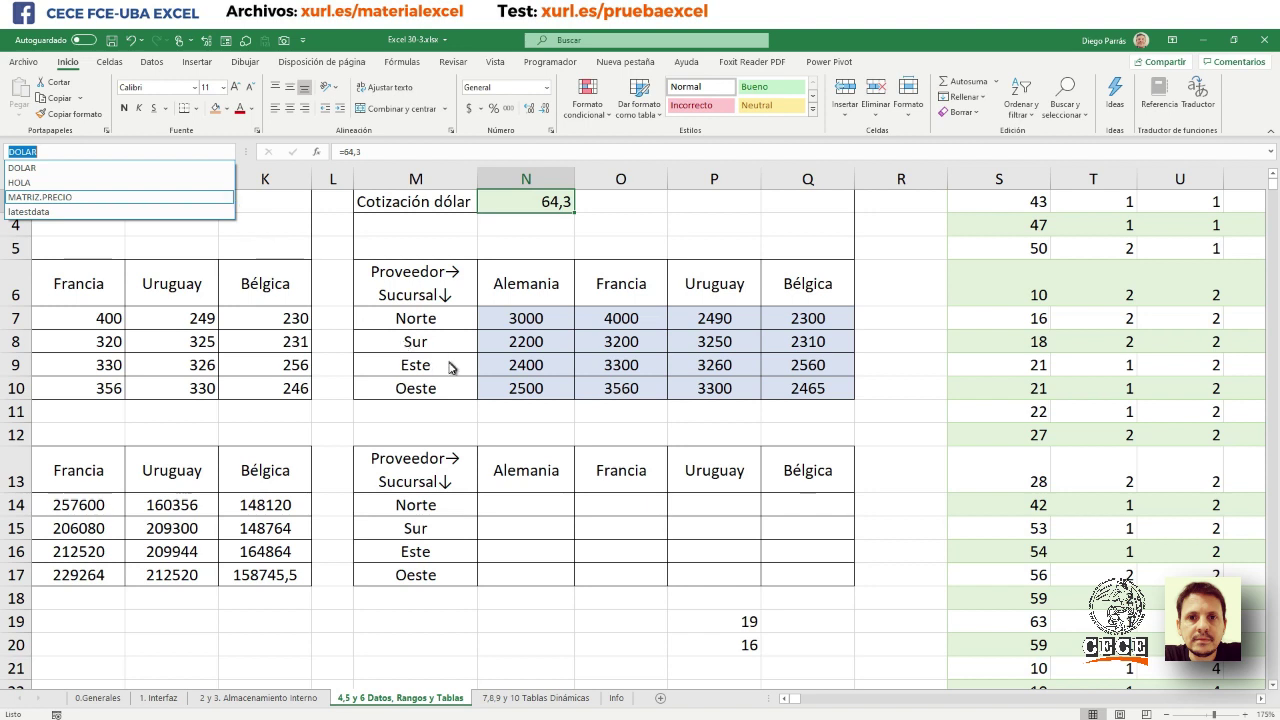
key("Escape")
left_click(522, 510)
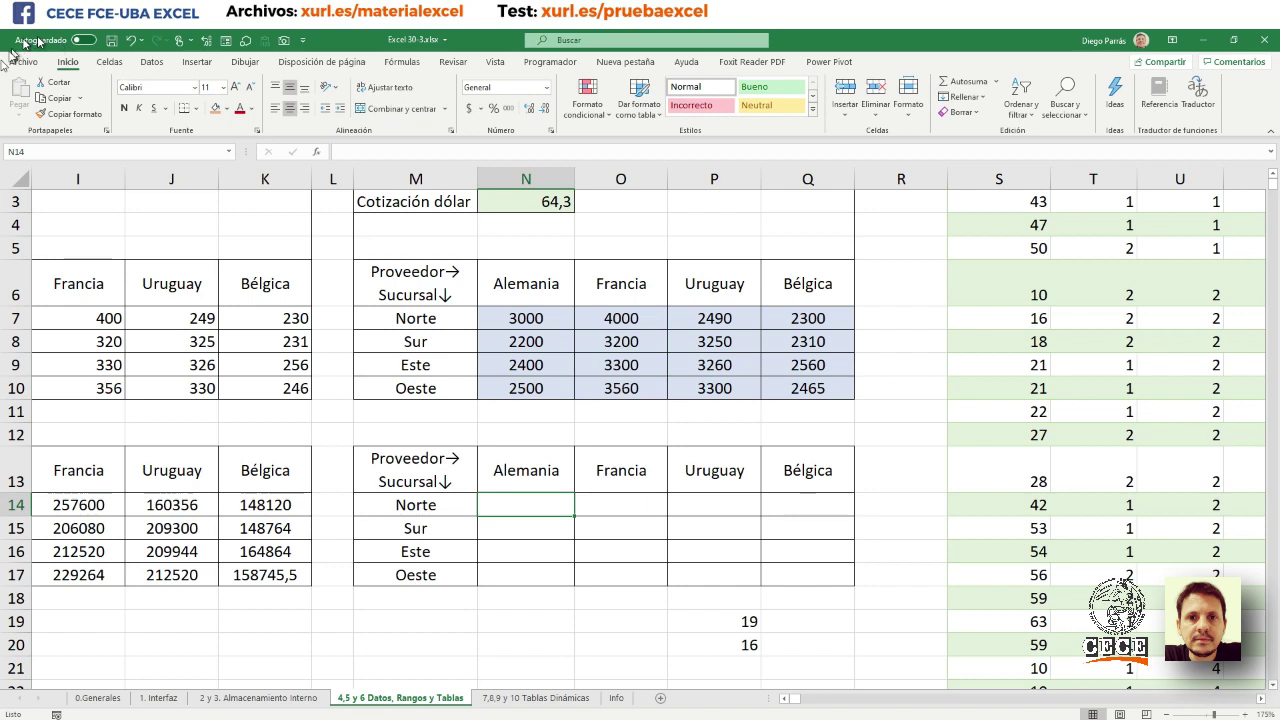
- Look over the dollar rate cell N3 and its neighbouring cells M3 and P3
left_click(619, 208)
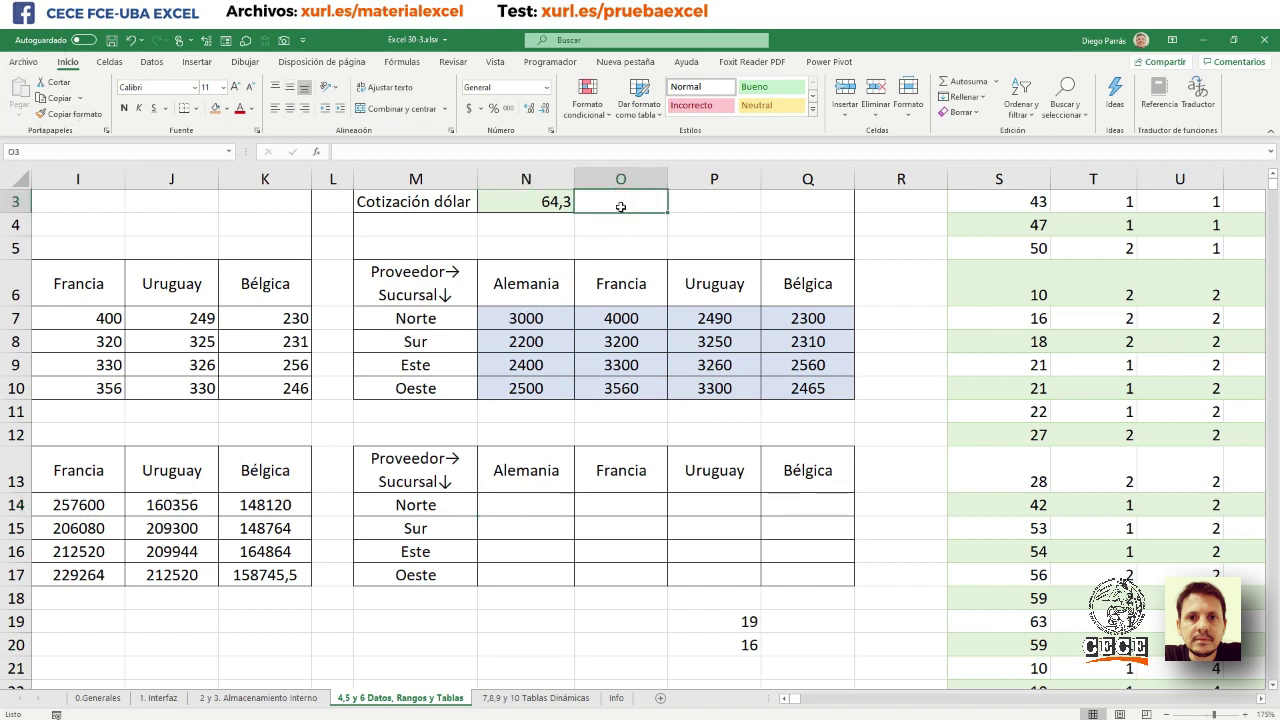
left_click(432, 205)
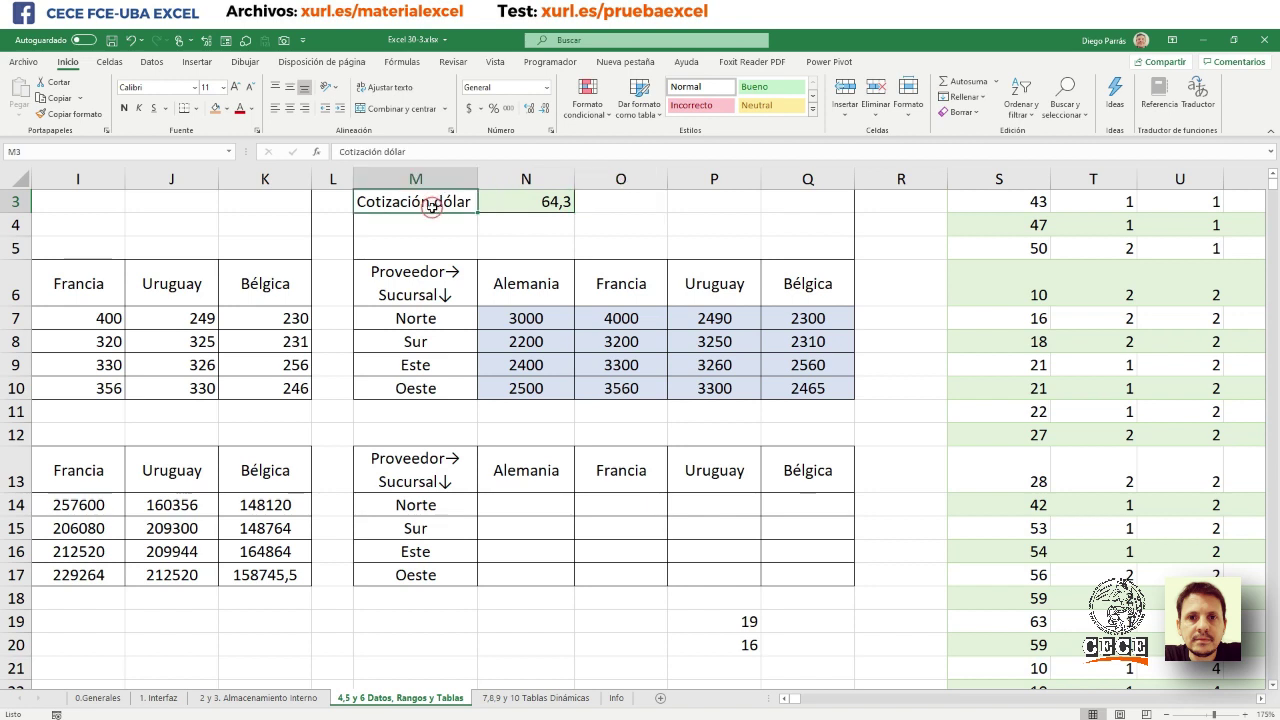
left_click(518, 207)
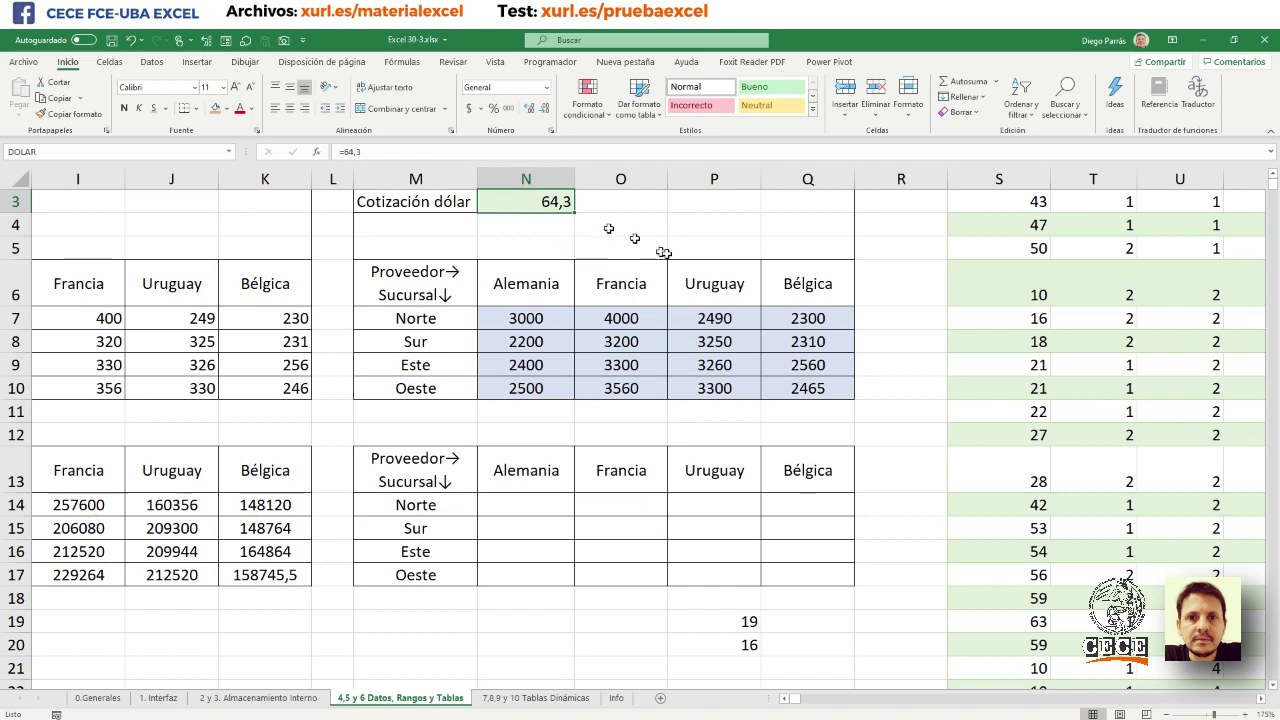
left_click(720, 204)
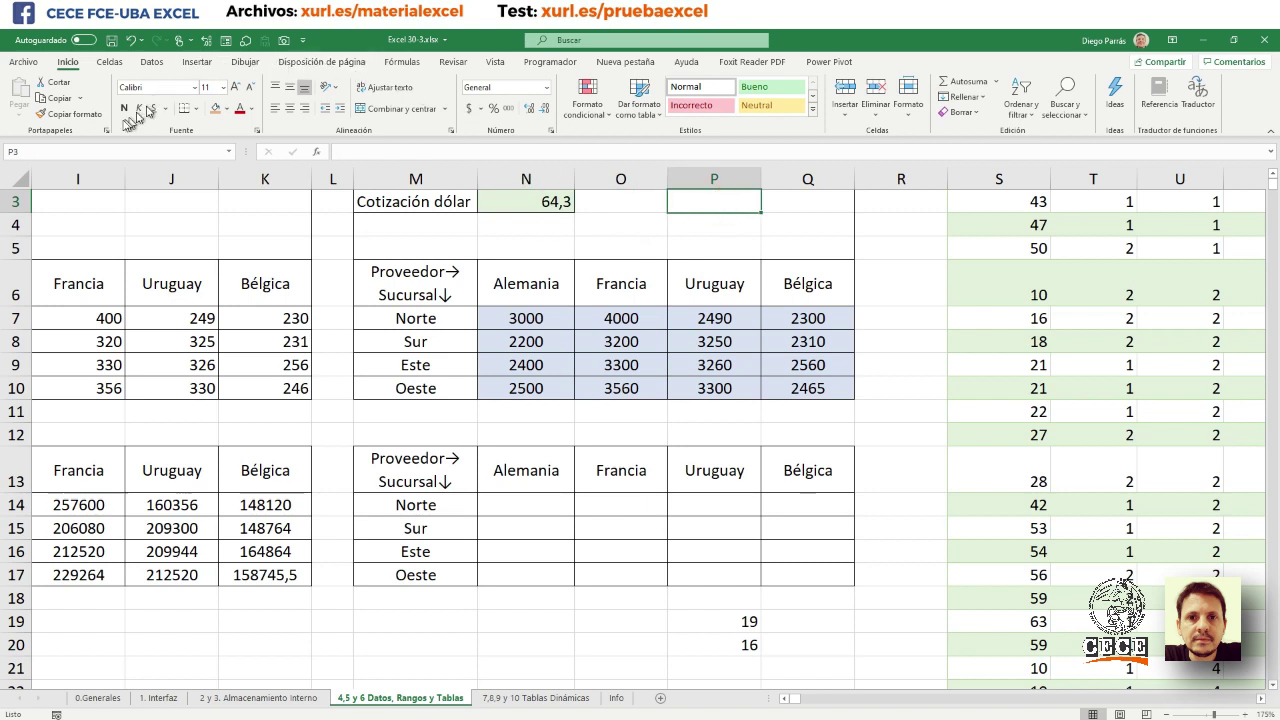
- Jump to cell A5 through the Name Box
left_click(100, 148)
type("A%")
key("BackSpace")
type("5")
key("Return")
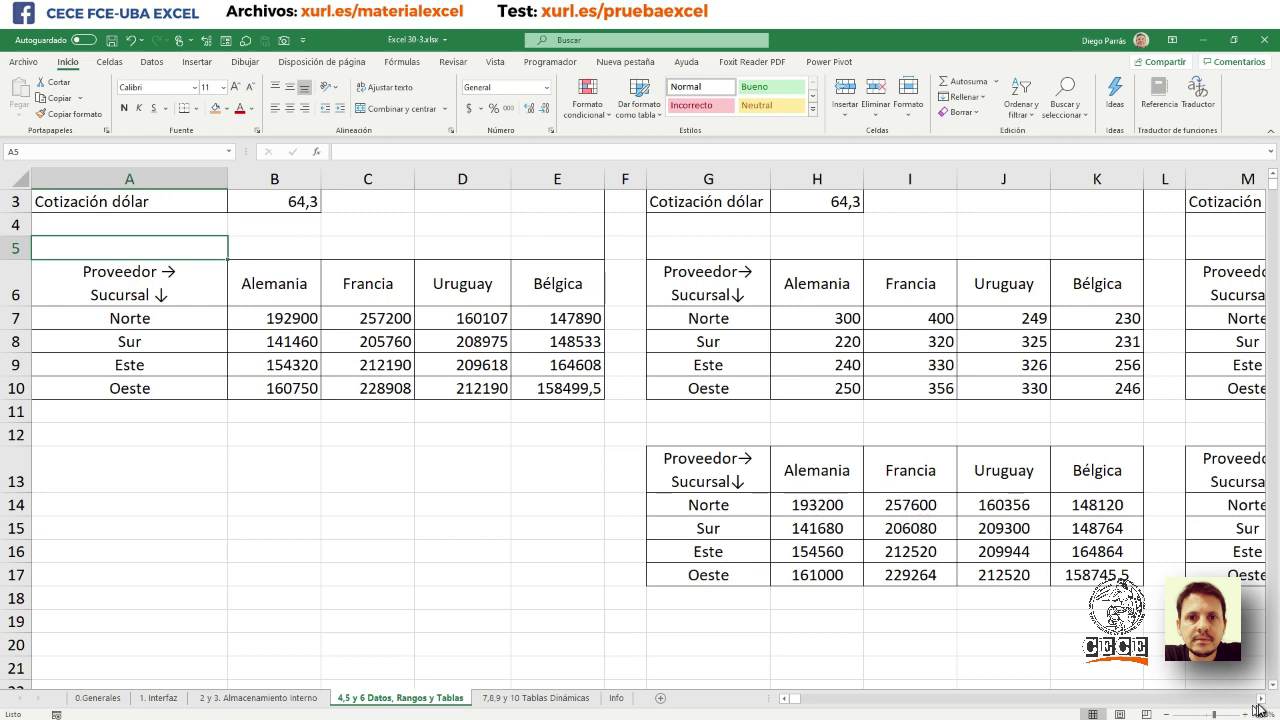
- Clear the stray values 19 and 16 in column P and confirm N7:Q10 is named MATRIZ.PRECIO
left_click(1260, 700)
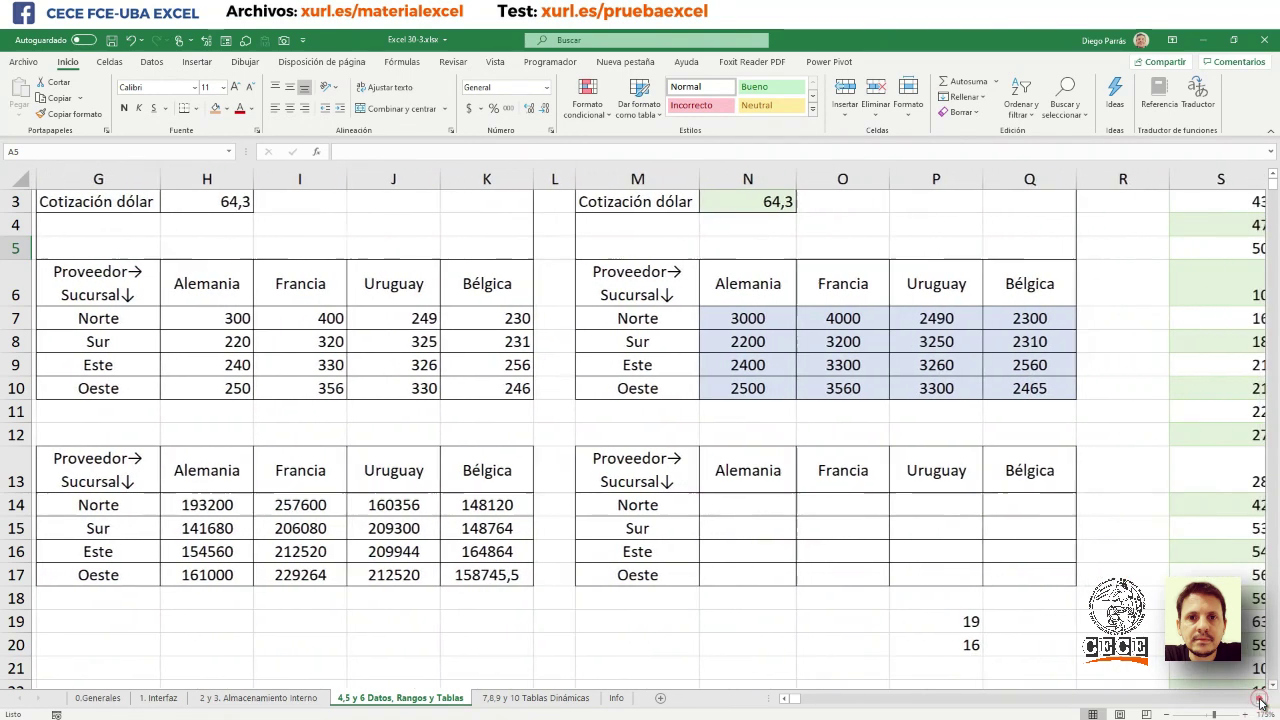
left_click_drag(725, 615, 743, 662)
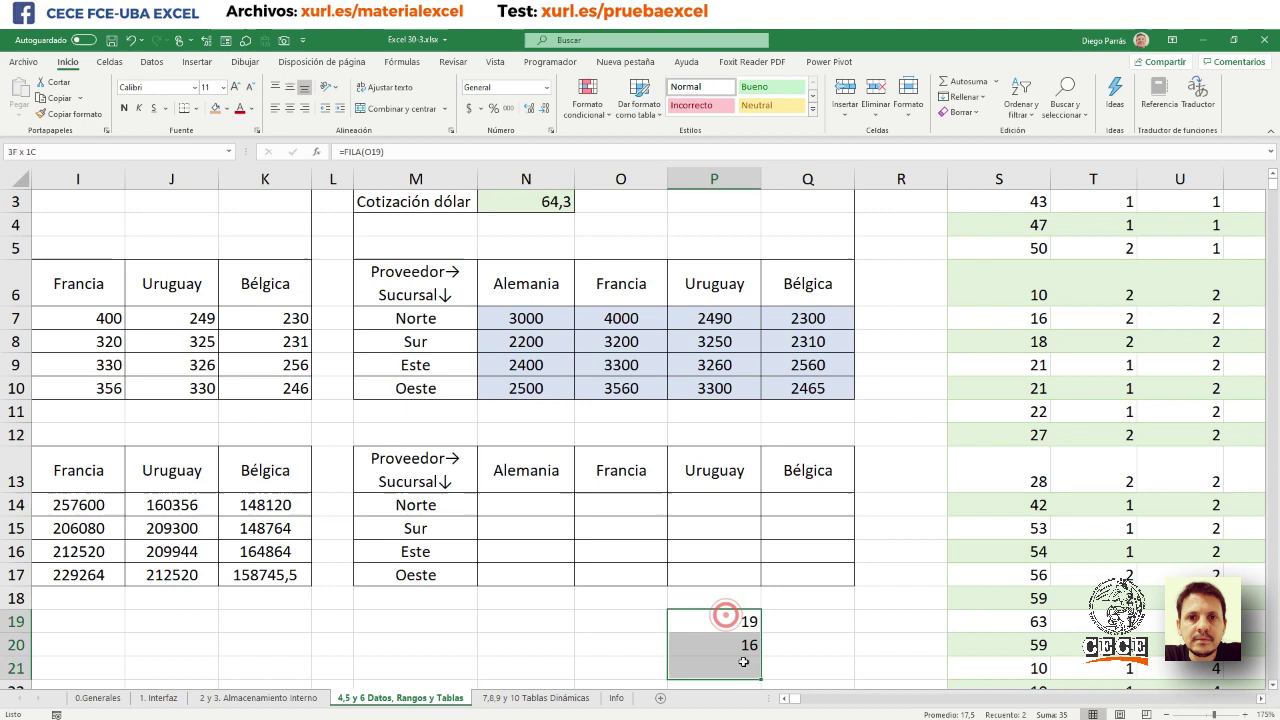
key("Delete")
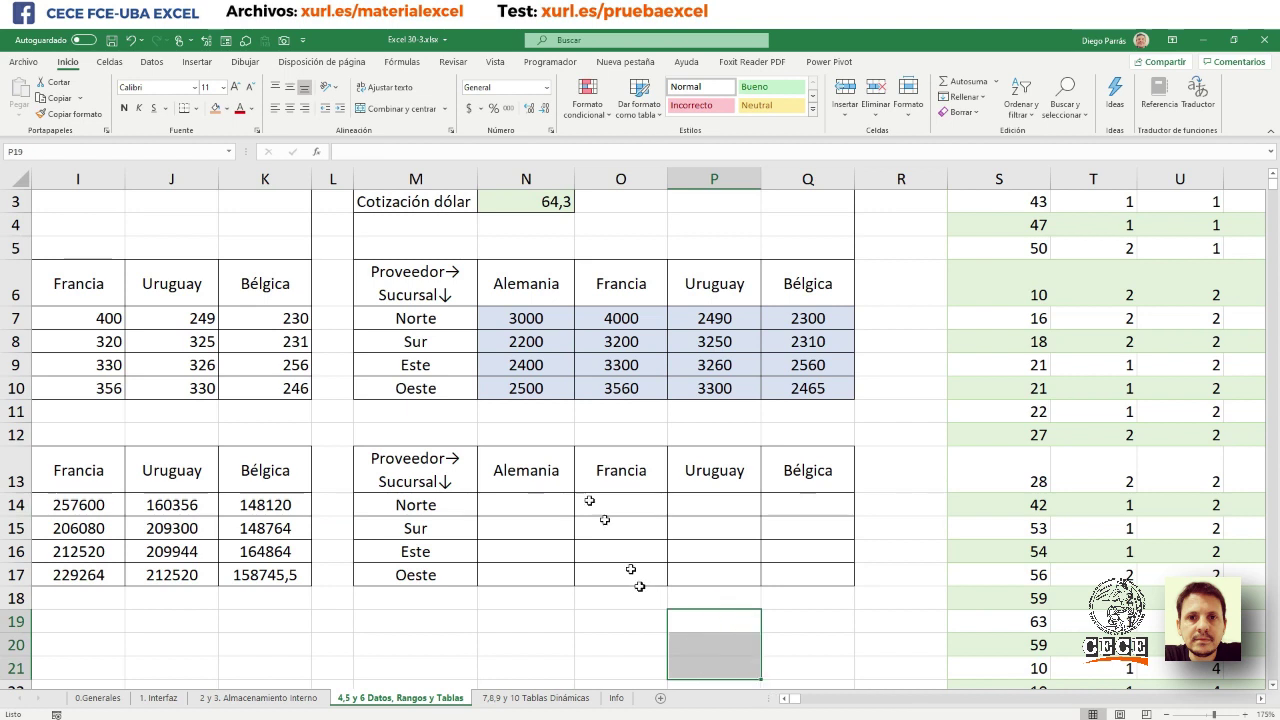
mouse_move(500, 318)
left_mouse_down()
mouse_move(777, 427)
mouse_move(801, 394)
left_mouse_up()
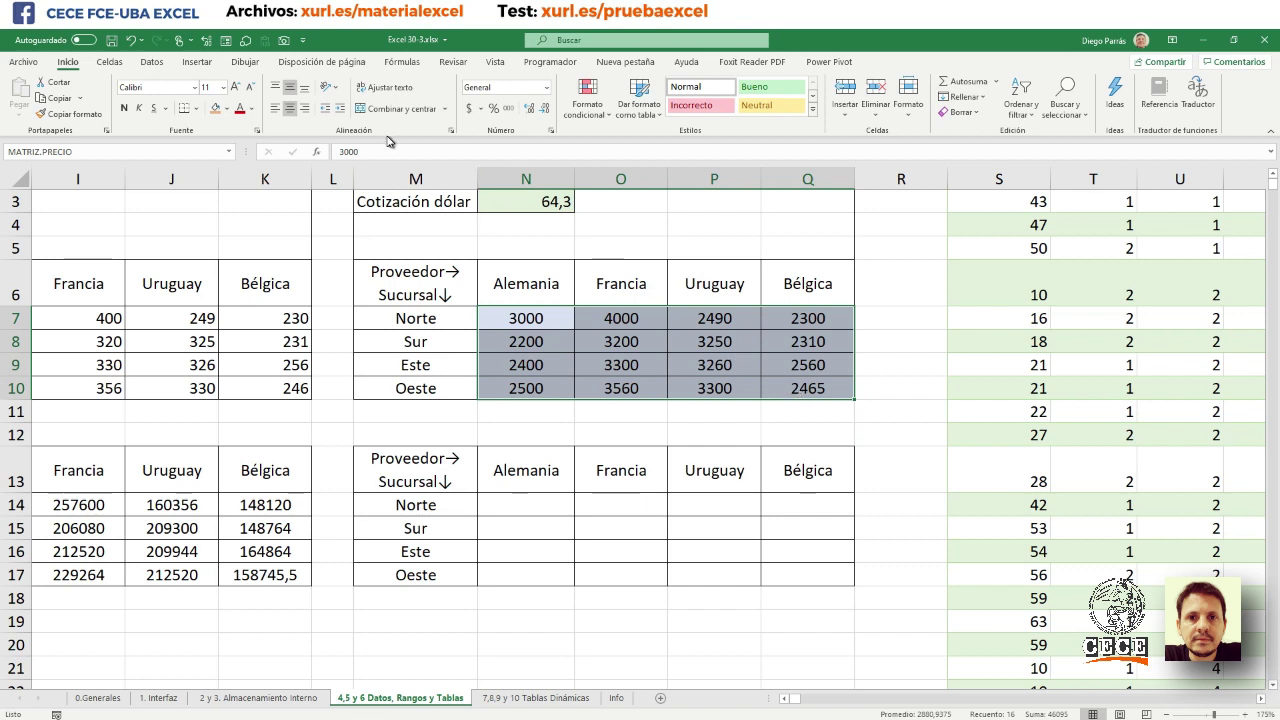
left_click(510, 207)
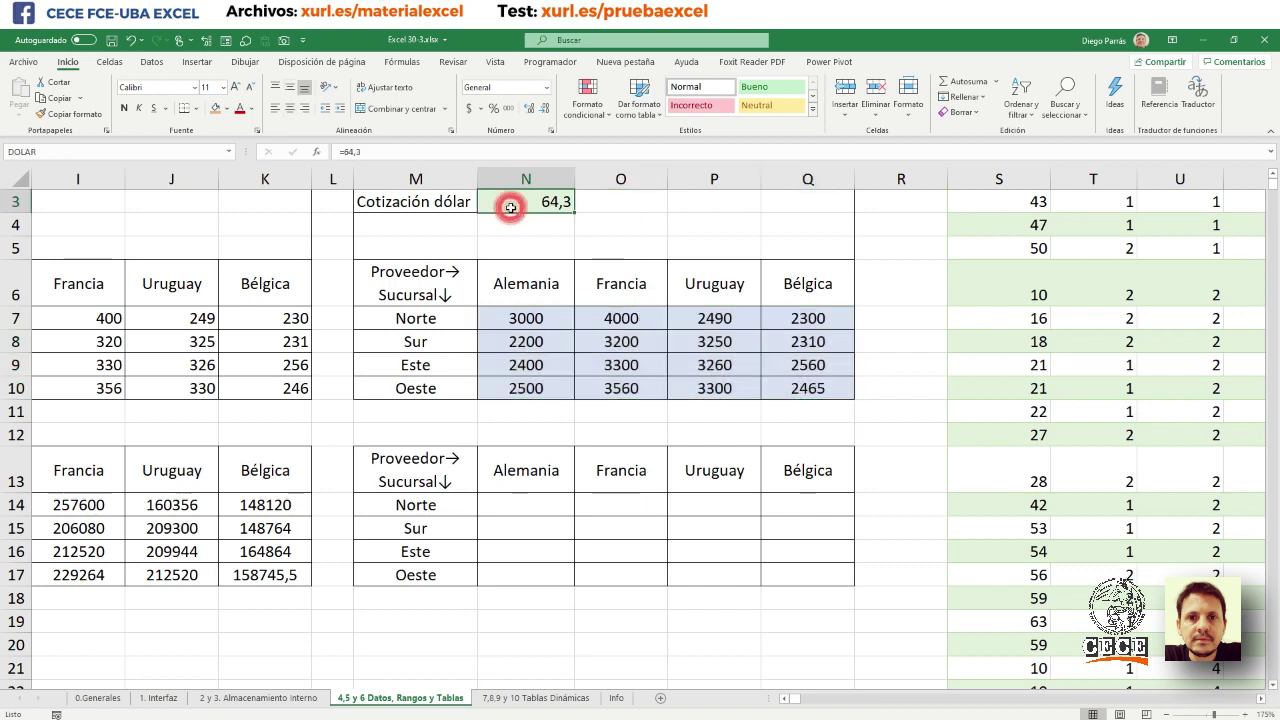
- Enter =DOLAR*MATRIZ.PRECIO in N14, fixing the accented DÓLAR name to DOLAR
left_click(552, 498)
type("=")
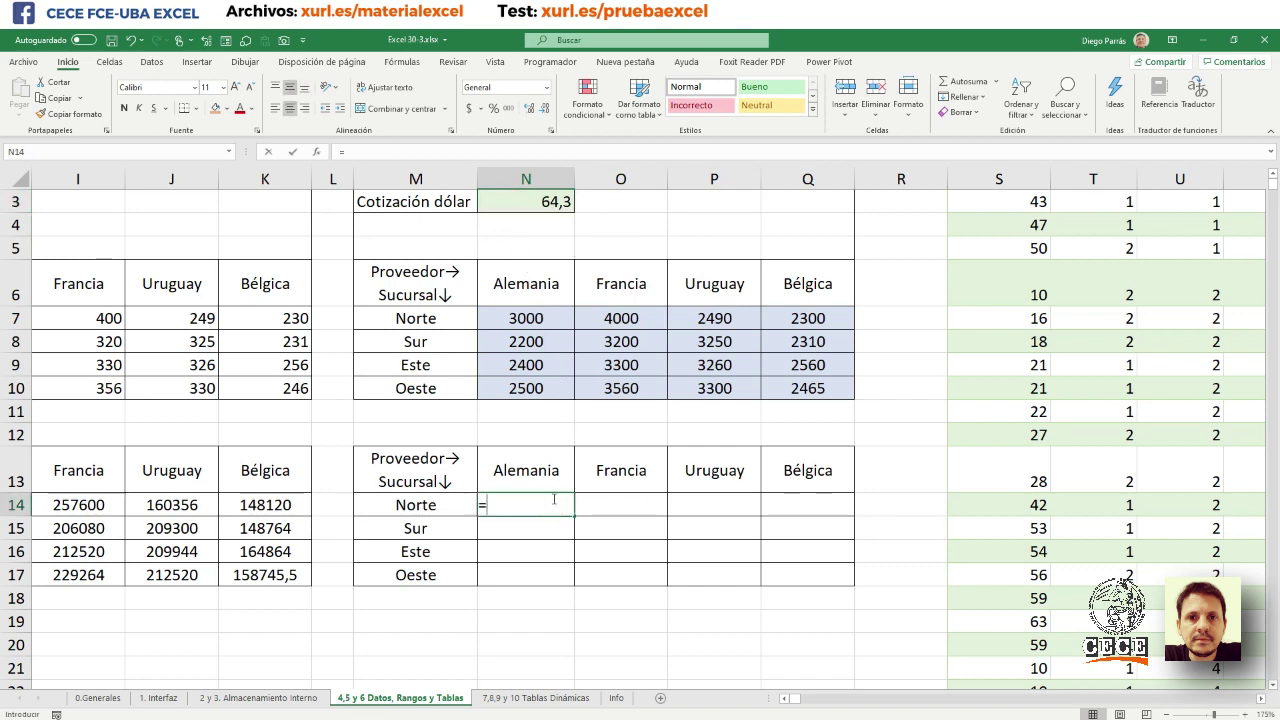
type("dolar")
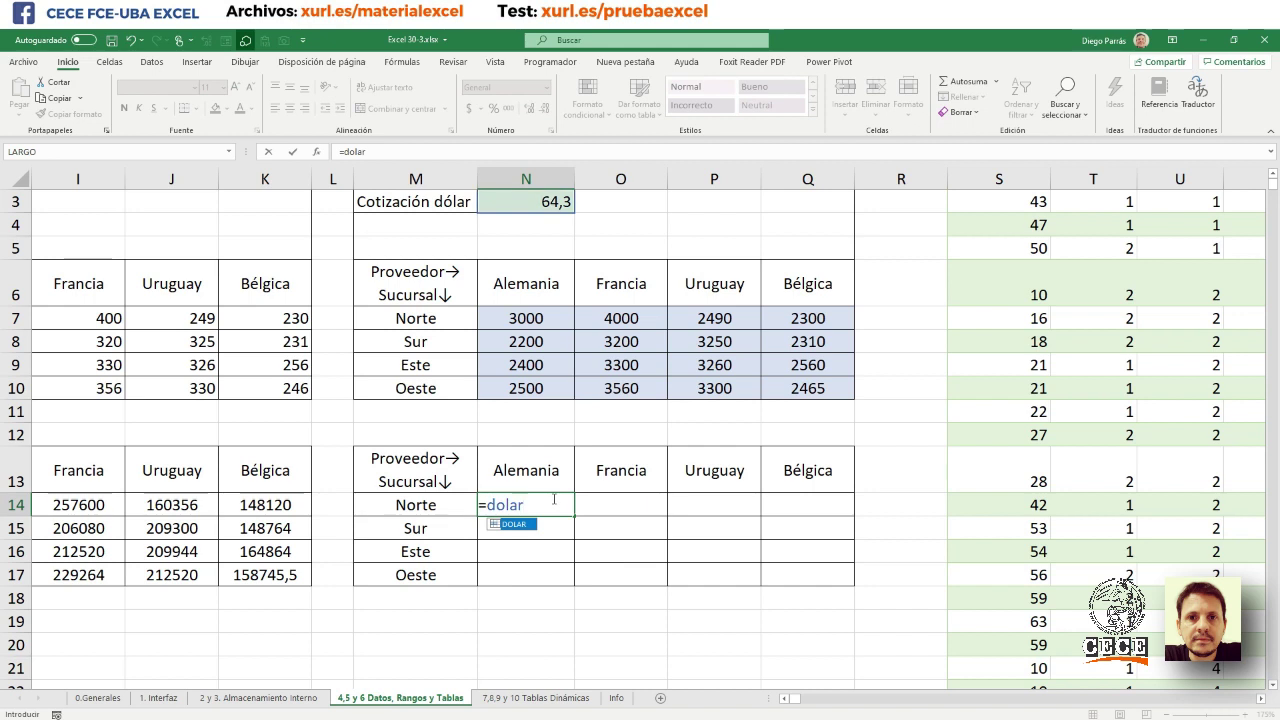
double_click(530, 524)
type("*")
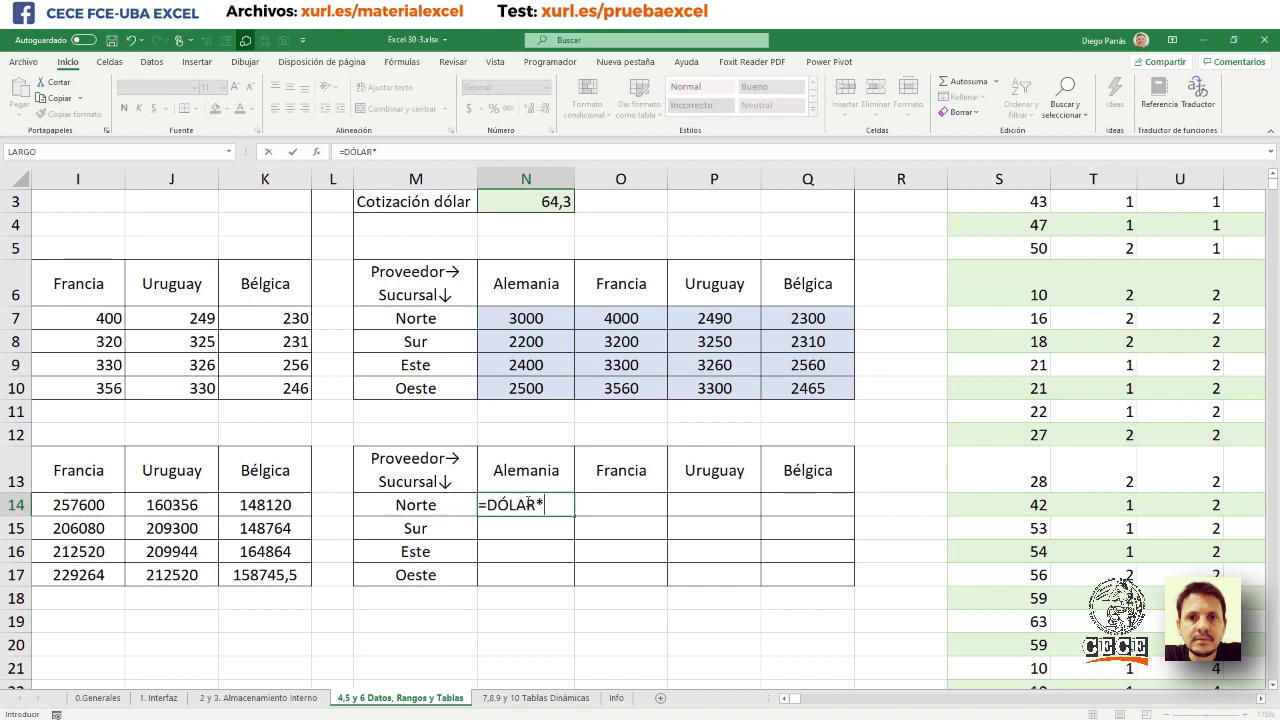
left_click(511, 505)
key("BackSpace")
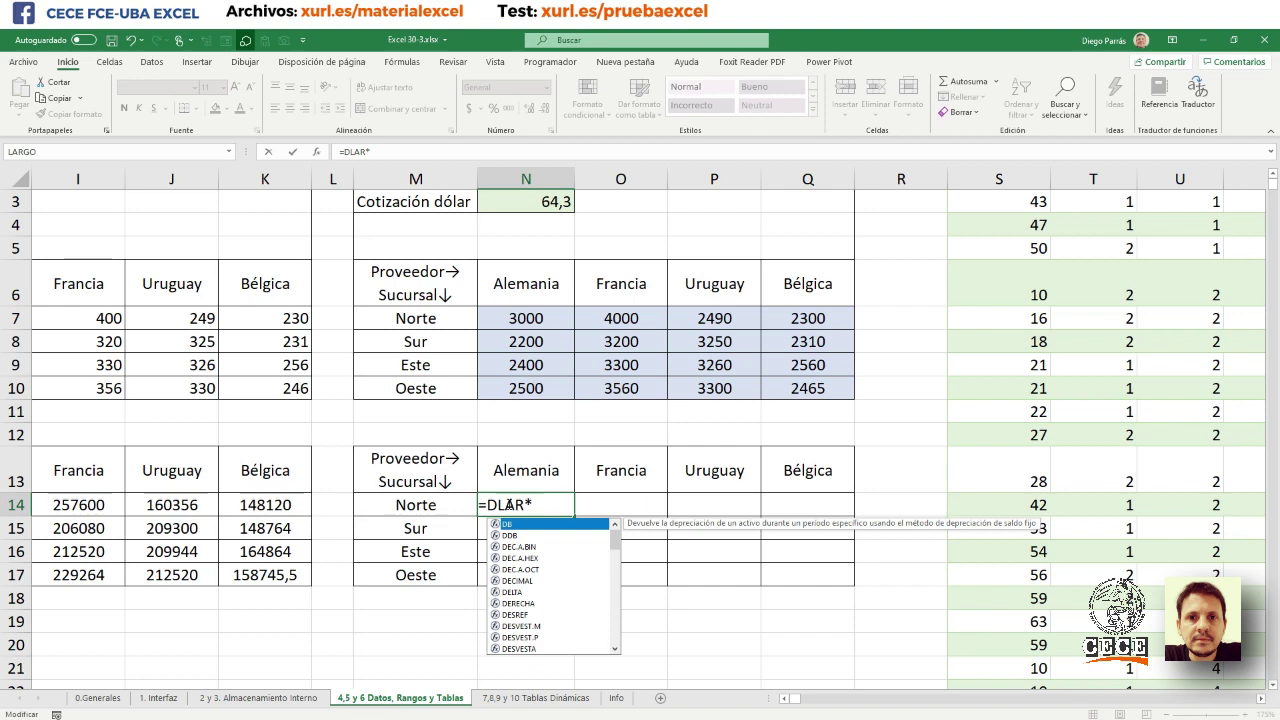
key("Caps_Lock")
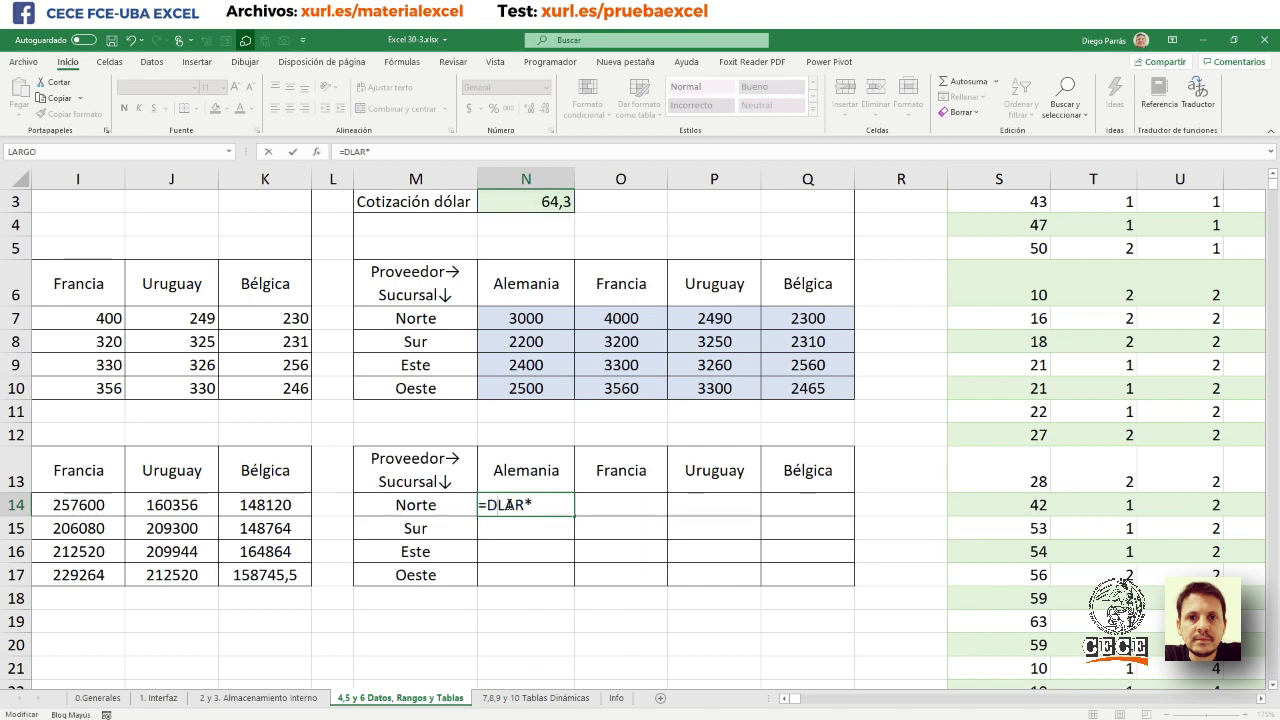
type("O")
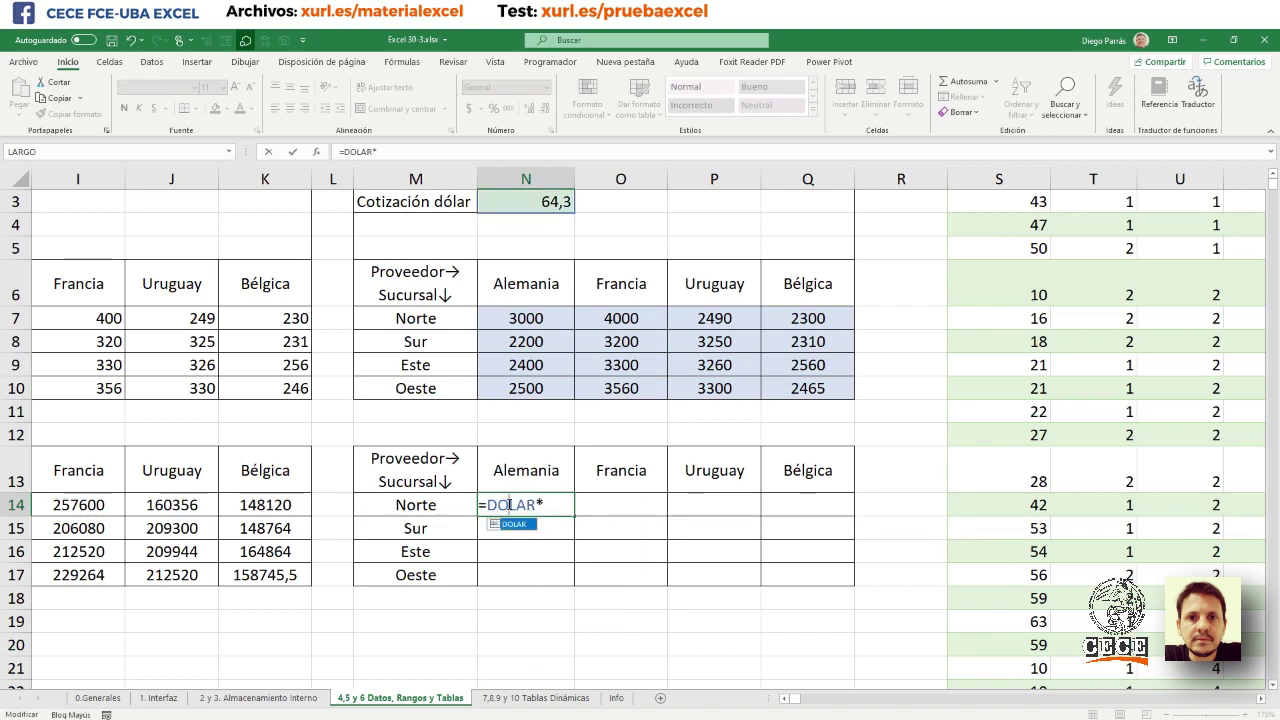
left_click(558, 508)
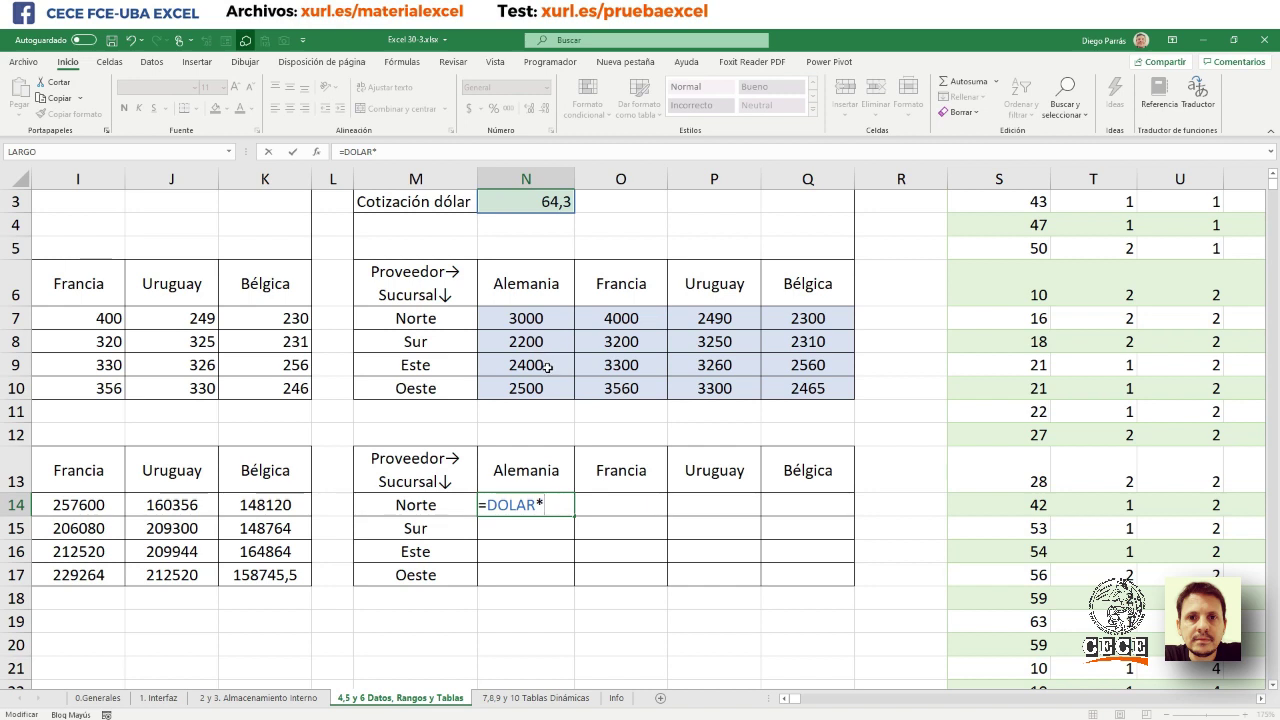
mouse_move(530, 320)
left_mouse_down()
mouse_move(795, 418)
mouse_move(803, 396)
left_mouse_up()
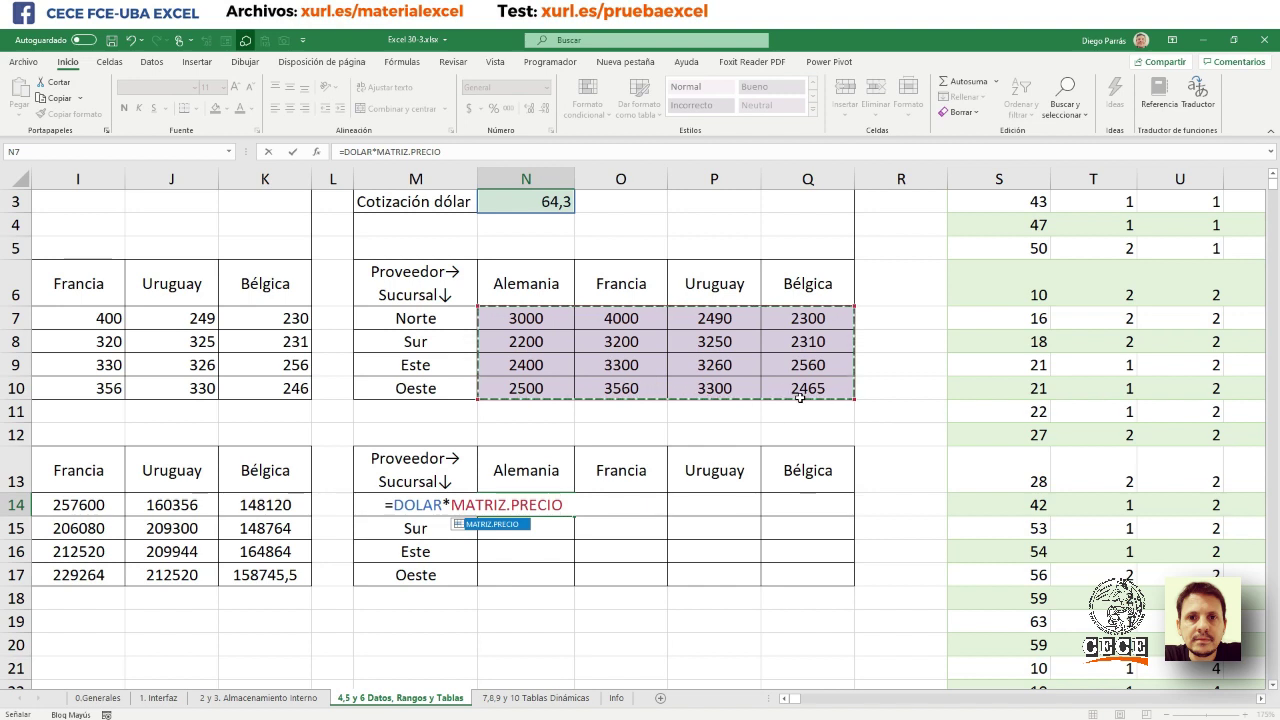
key("Return")
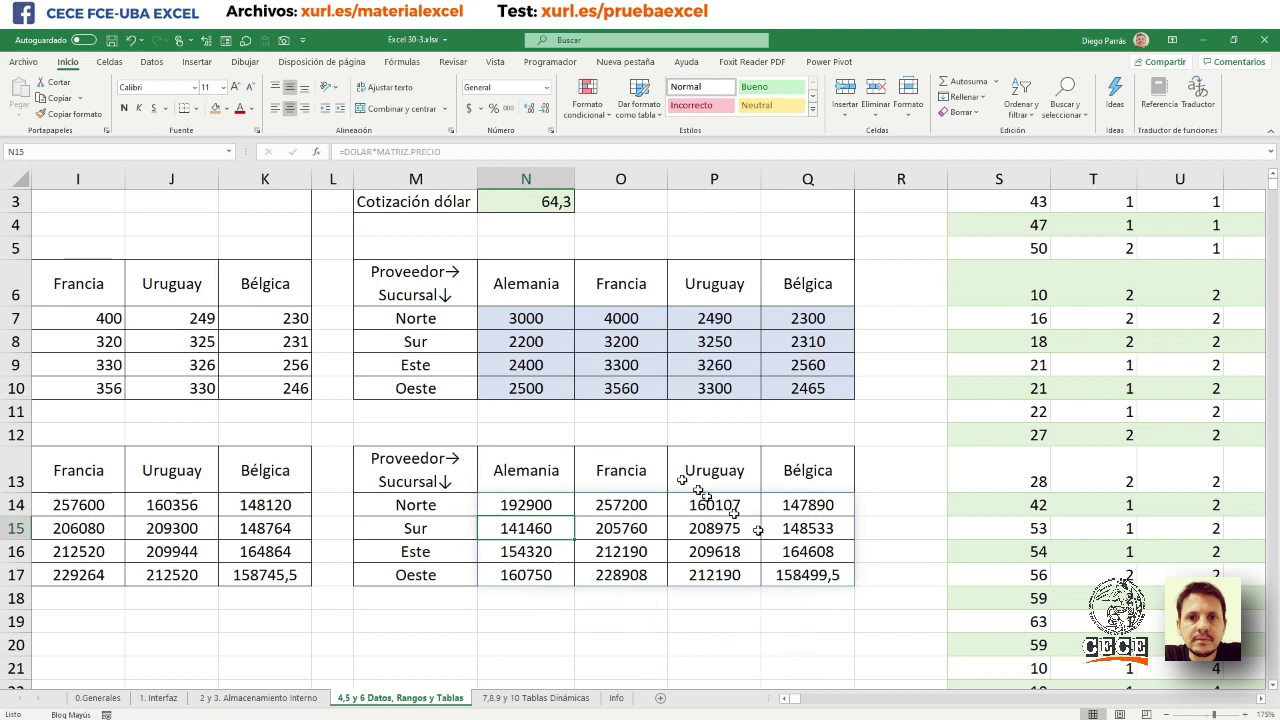
- Commit =DOLAR*MATRIZ.PRECIO across N14:Q17 as an array formula, giving 192900 for Norte–Alemania
left_click(509, 504)
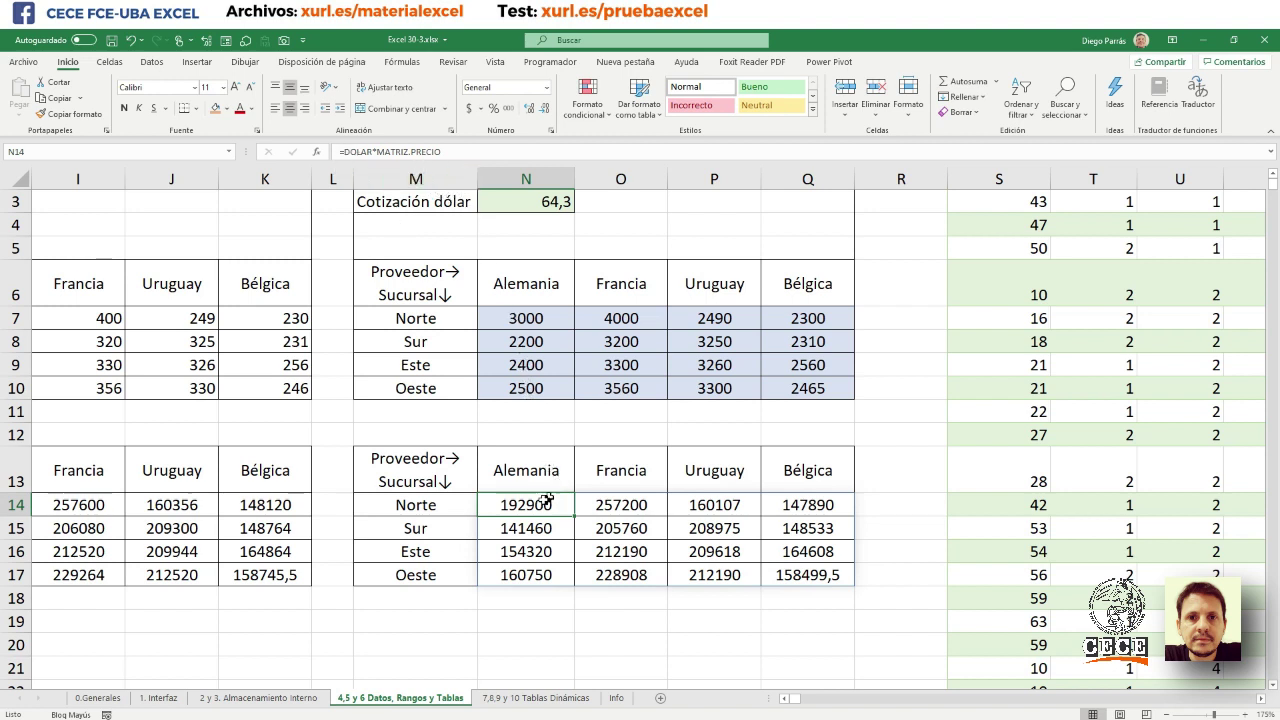
mouse_move(545, 500)
left_mouse_down()
mouse_move(590, 560)
mouse_move(788, 580)
left_mouse_up()
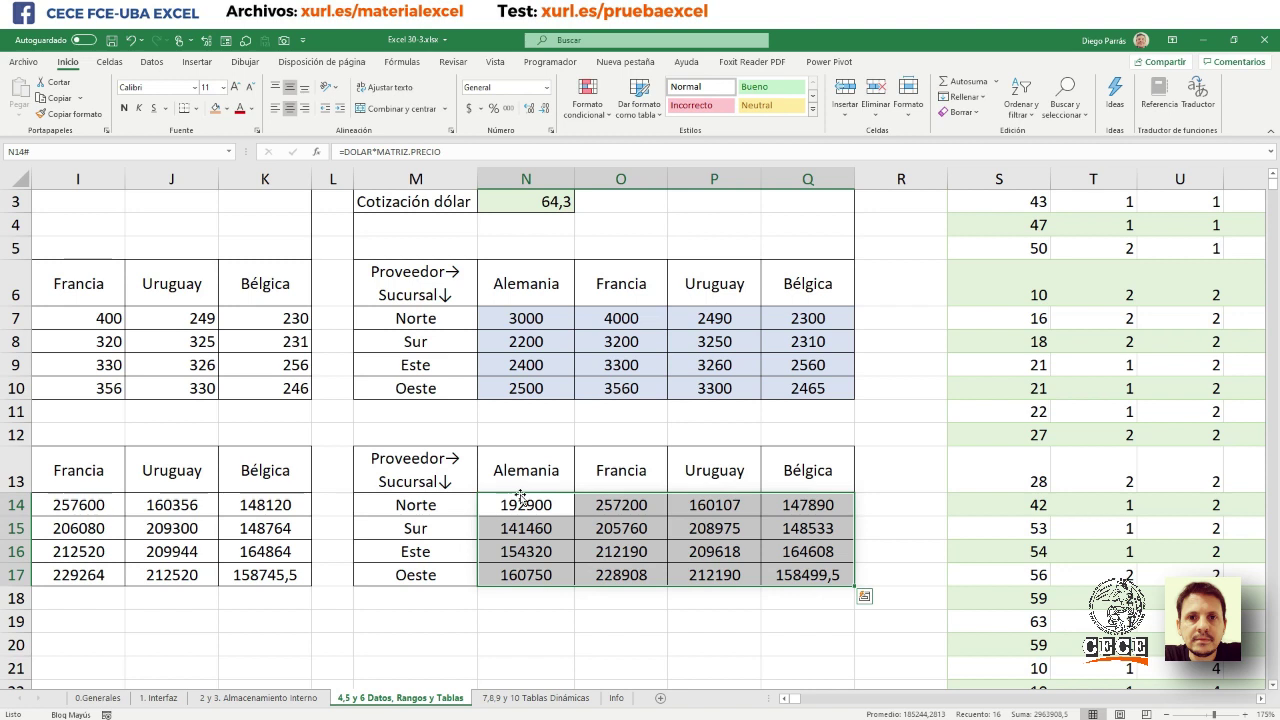
left_click(525, 508)
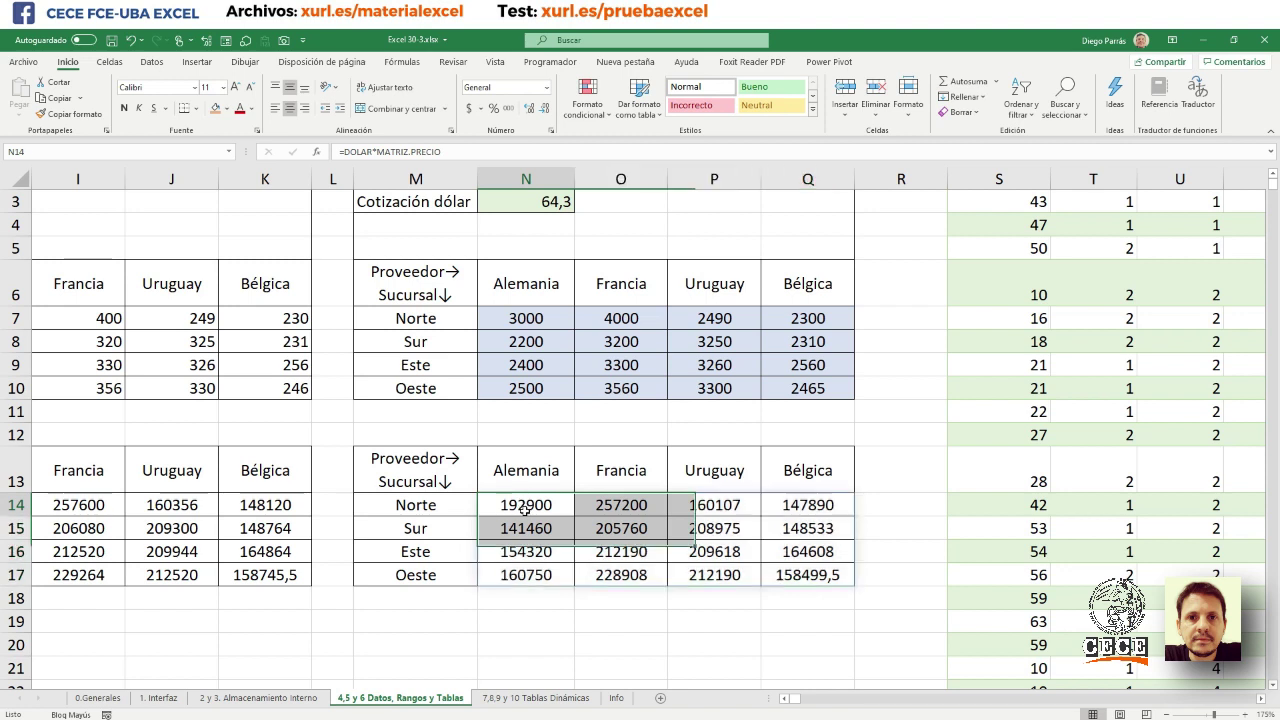
double_click(523, 500)
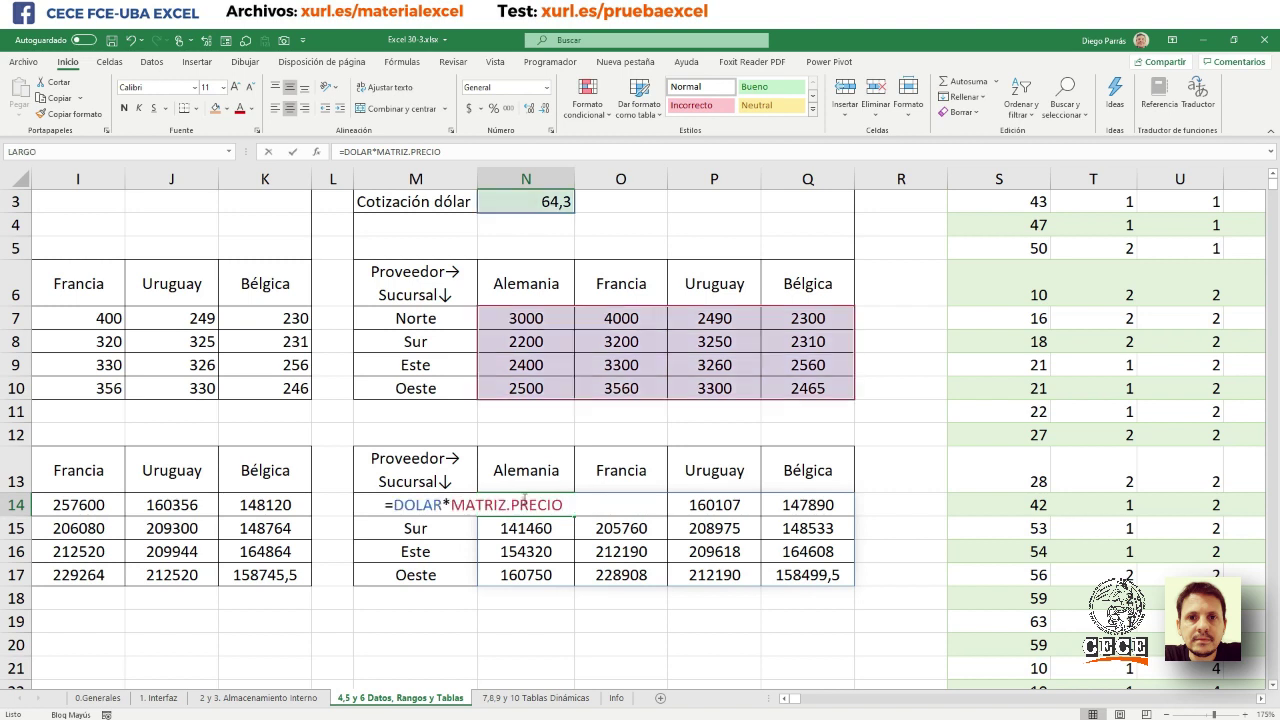
key("Escape")
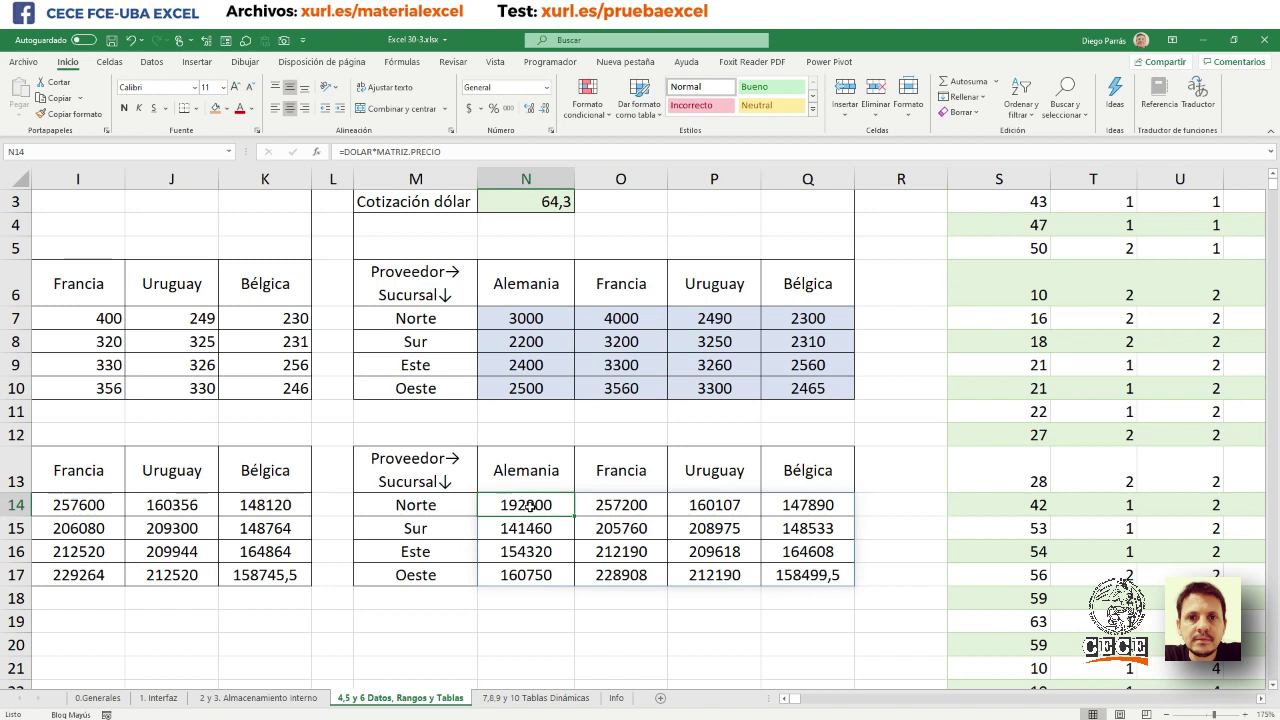
left_click_drag(530, 505, 783, 576)
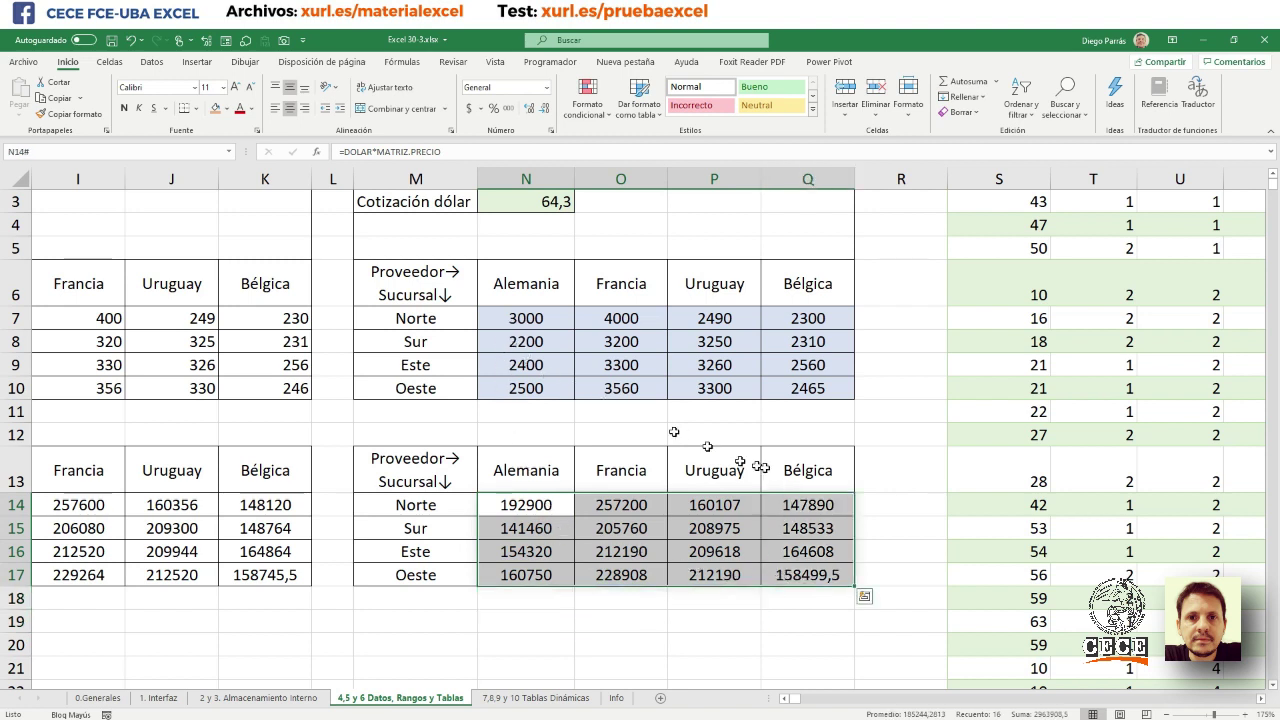
double_click(533, 505)
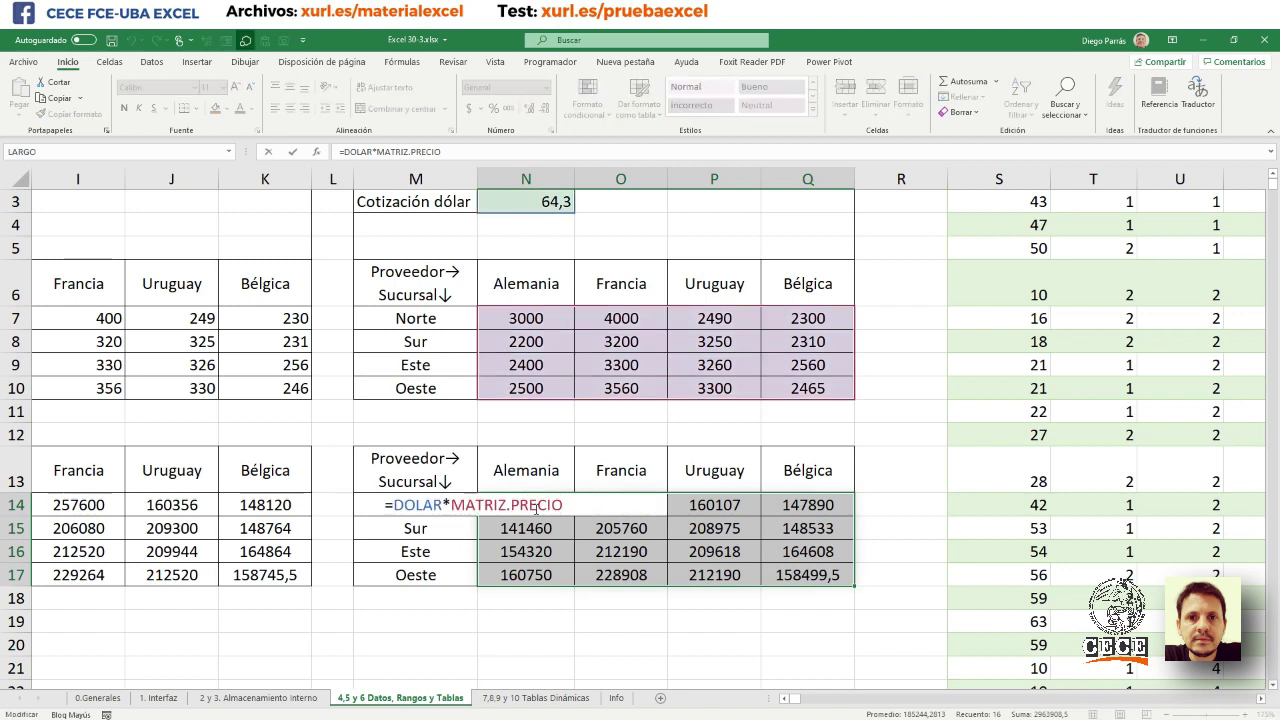
key("ctrl+shift+Return")
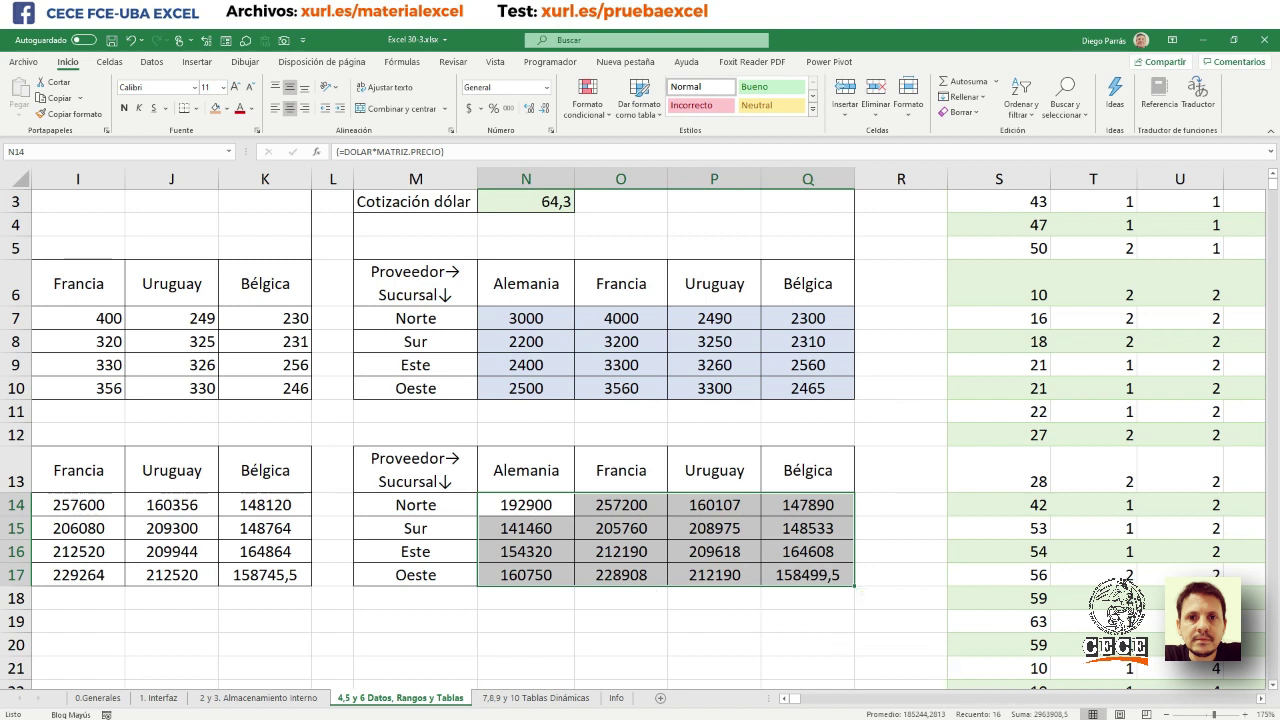
left_click(1261, 704)
- Scroll past the PAIS/CODIGO list and switch to the '2 y 3. Almacenamiento Interno' sheet
left_click(1261, 704)
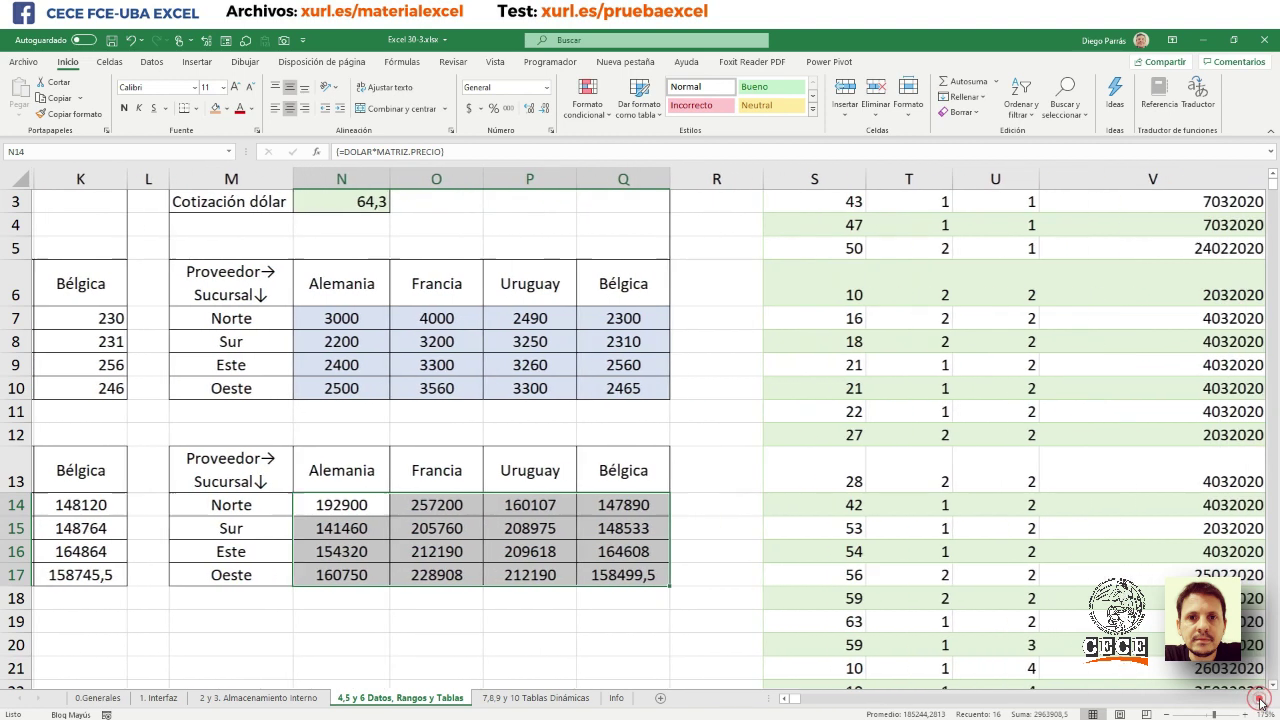
left_click(1261, 704)
scroll(1098, 580, "up", 1)
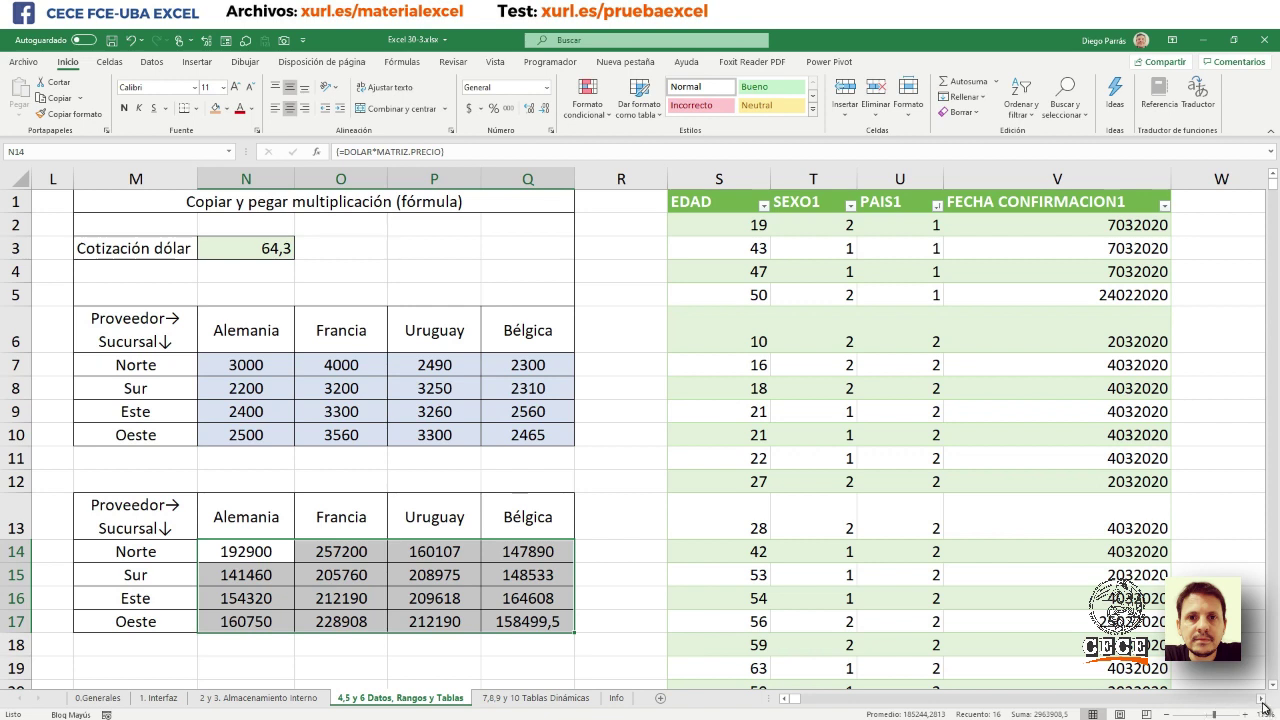
left_click_drag(1262, 707, 1264, 708)
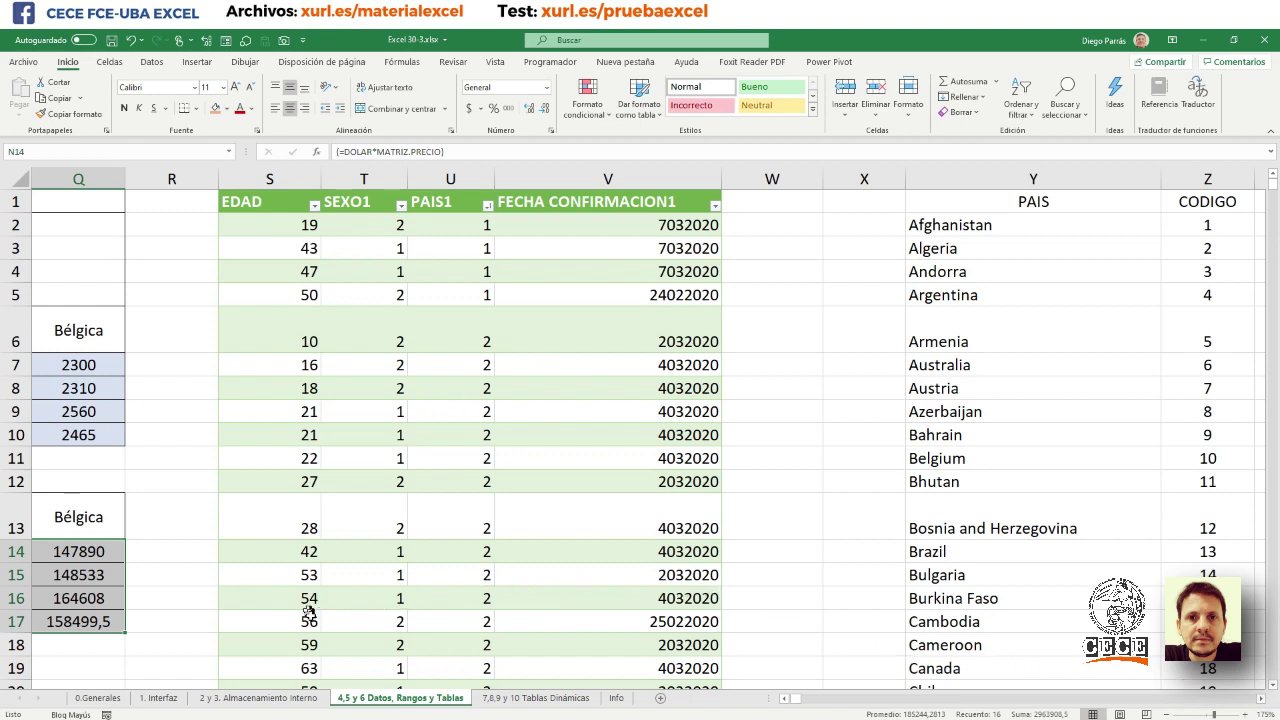
left_click(293, 699)
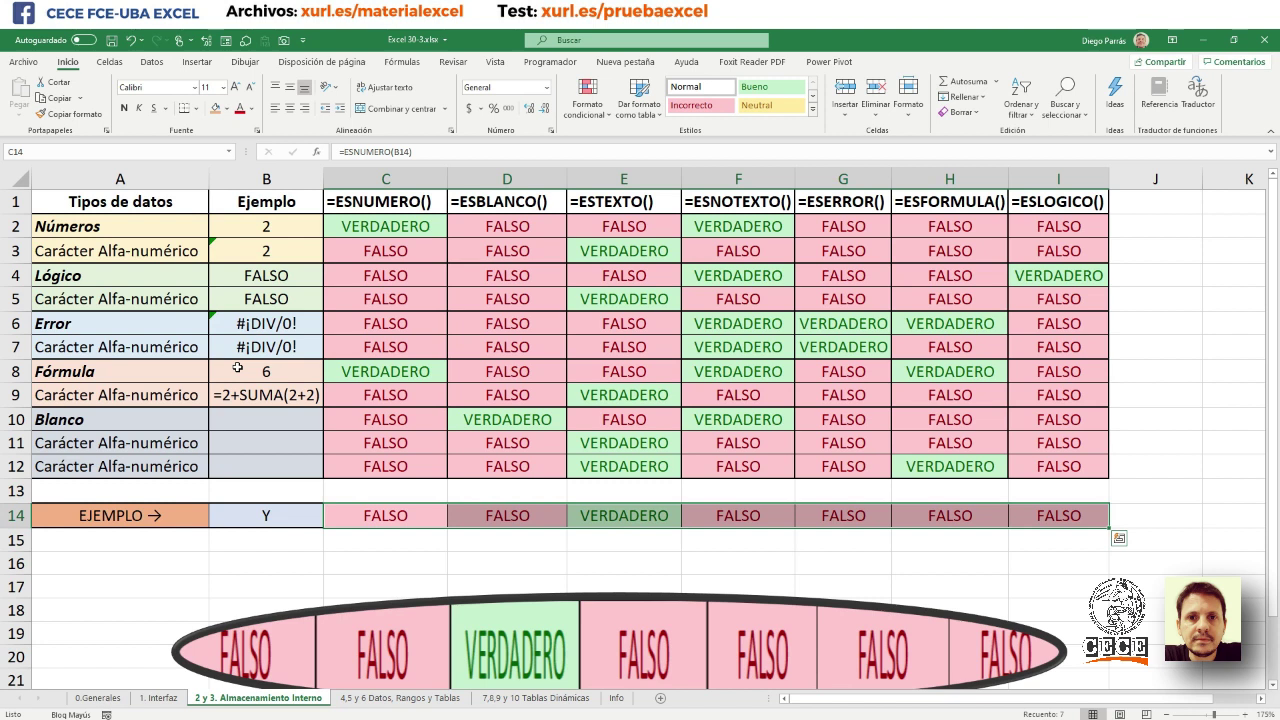
- Go back to the '4,5 y 6 Datos, Rangos y Tablas' sheet
left_click(400, 697)
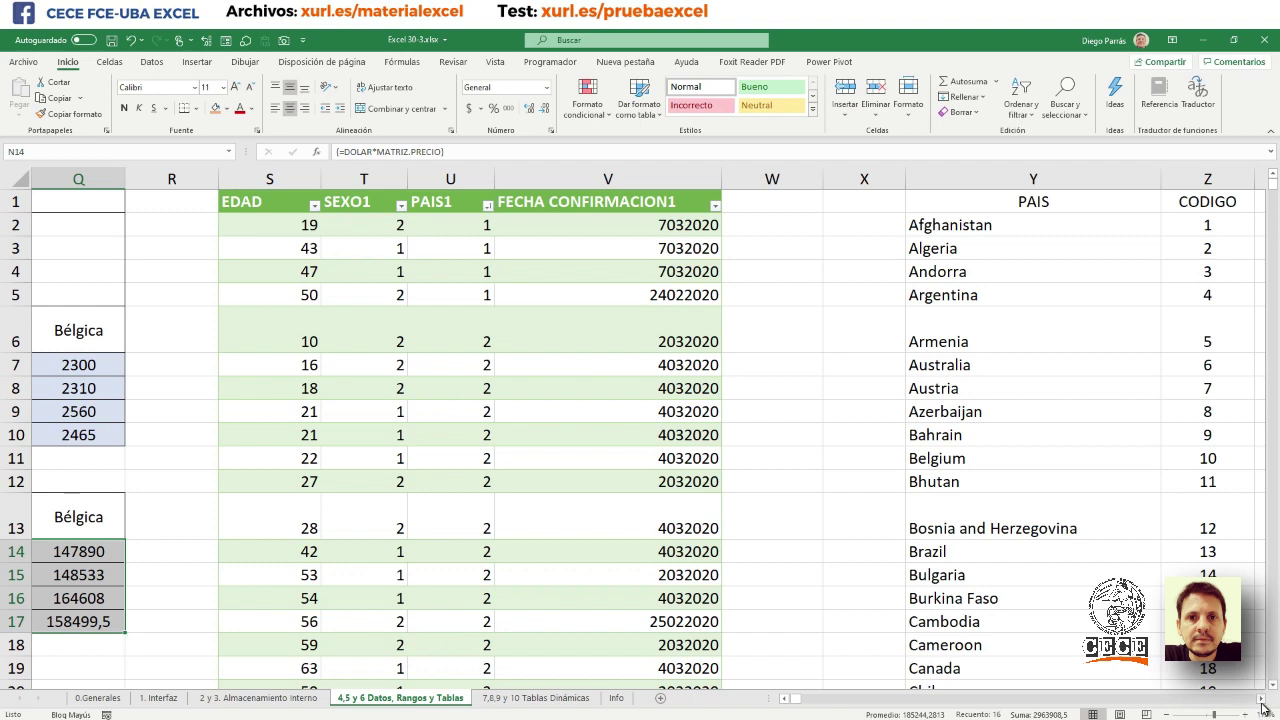
scroll(1263, 708, "right", 2)
scroll(1263, 708, "right", 1)
mouse_move(680, 200)
left_mouse_down()
mouse_move(941, 694)
mouse_move(851, 531)
left_mouse_up()
scroll(777, 366, "up", 4)
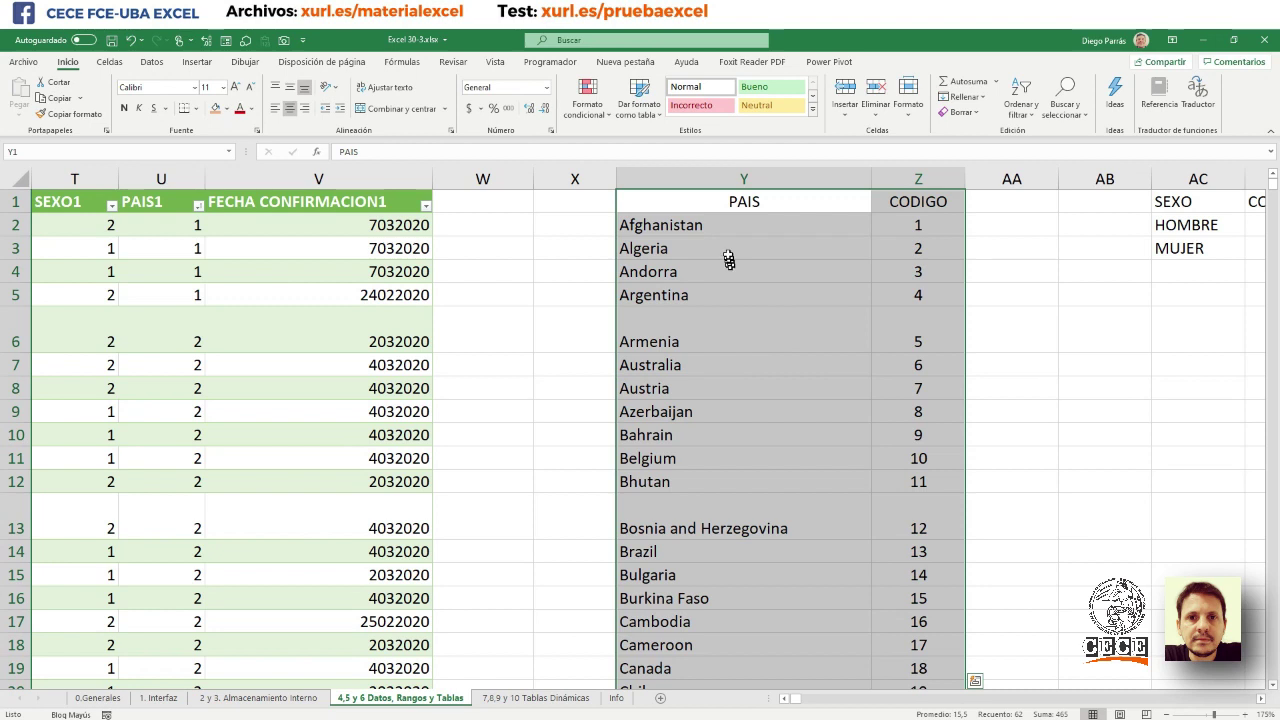
left_click(711, 203)
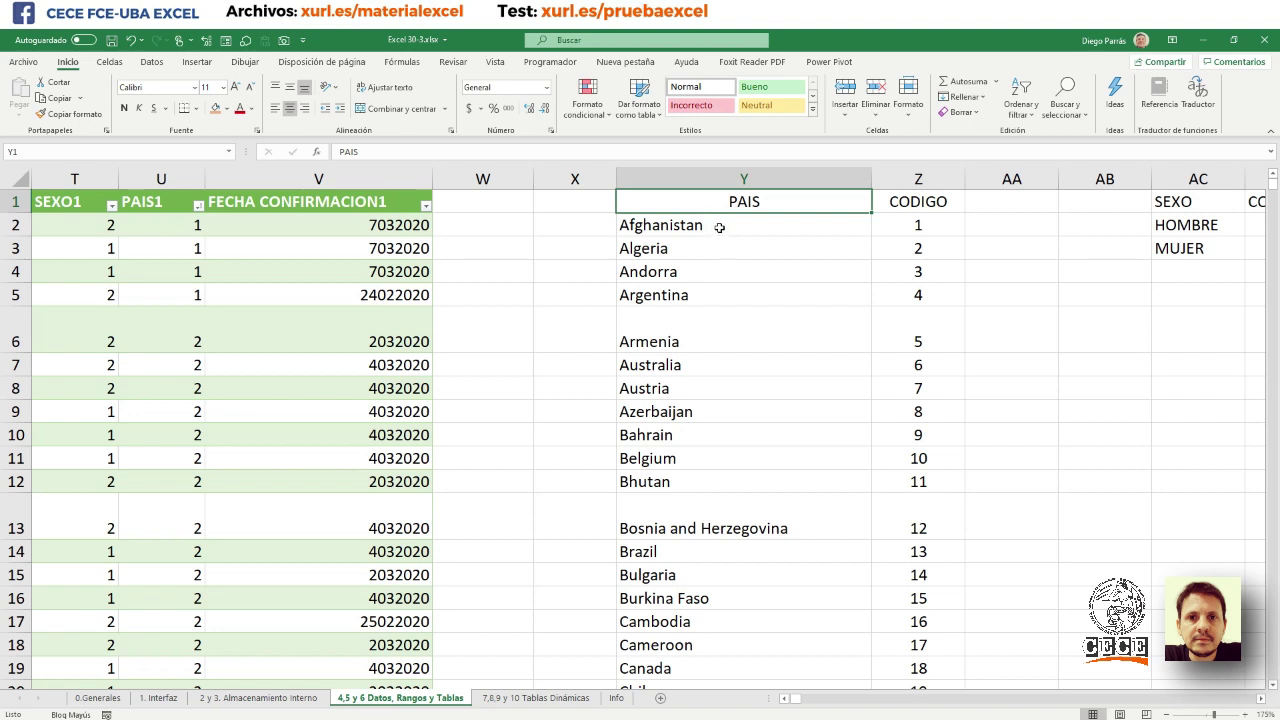
mouse_move(719, 228)
left_mouse_down()
mouse_move(780, 400)
mouse_move(808, 420)
mouse_move(769, 164)
left_mouse_up()
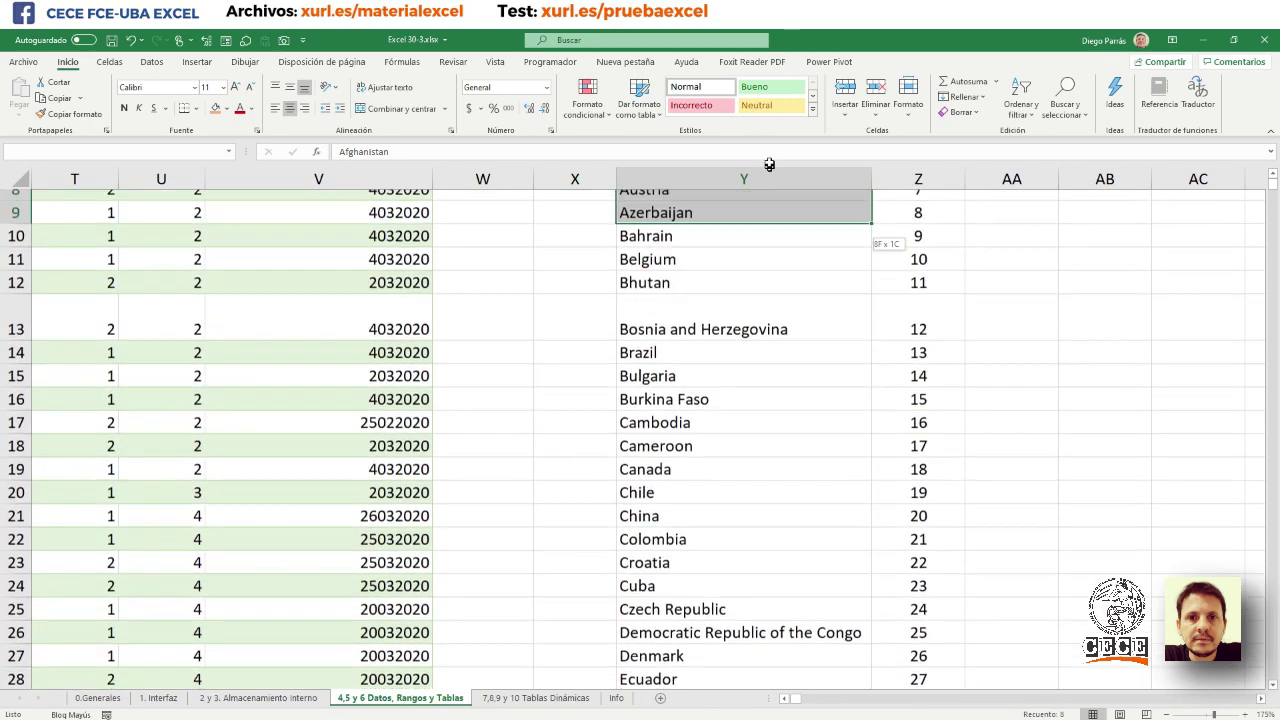
left_click_drag(769, 164, 860, 222)
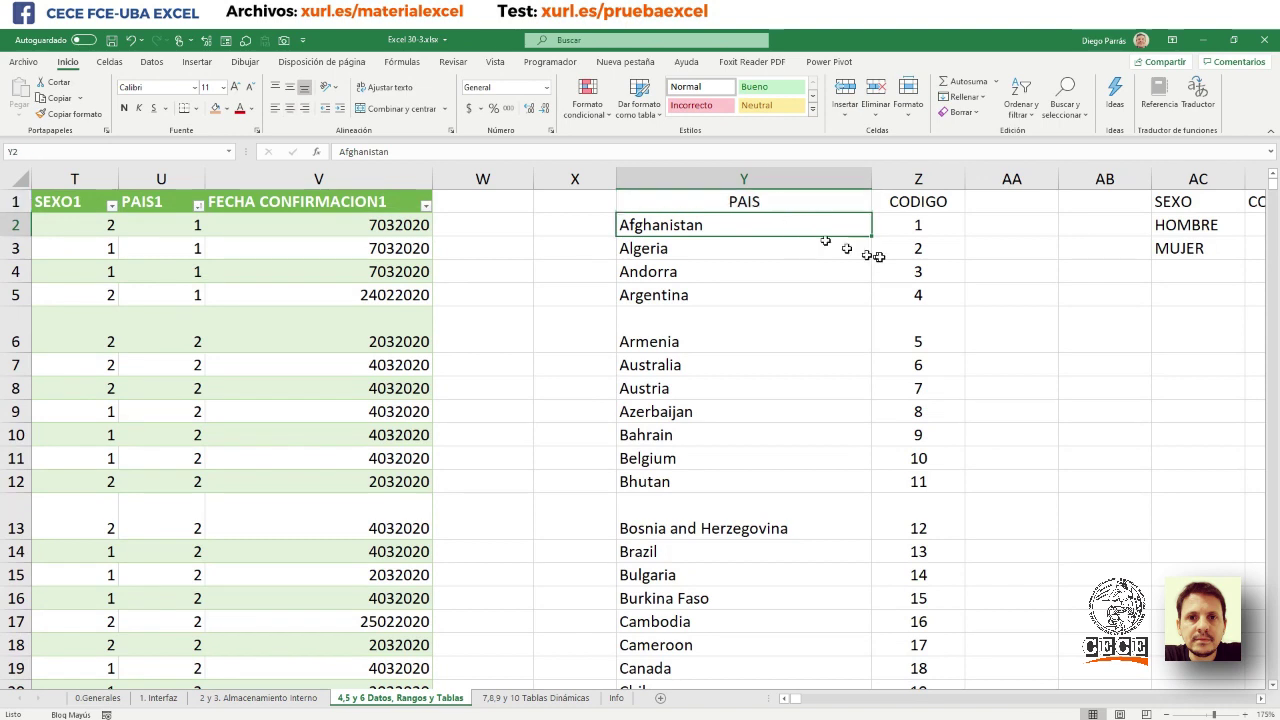
left_click(905, 205)
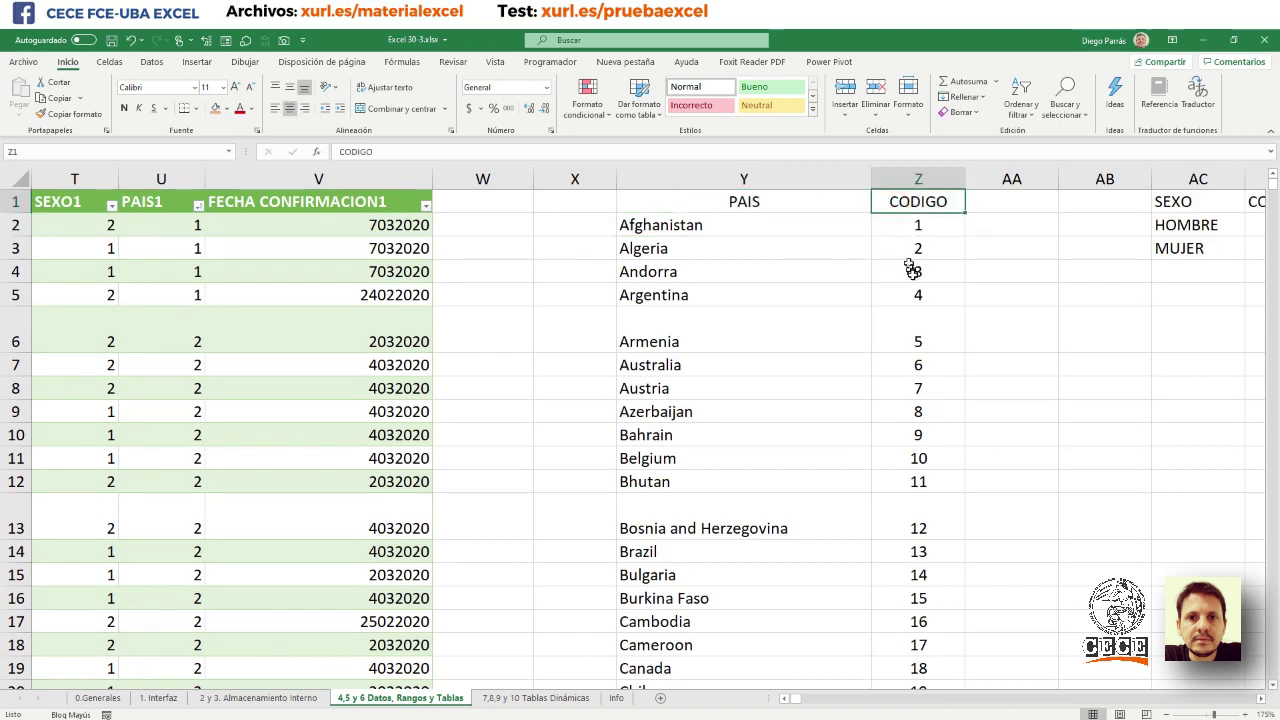
left_click(679, 225)
left_click(917, 251)
left_click(751, 249)
left_click(927, 300)
left_click(818, 288)
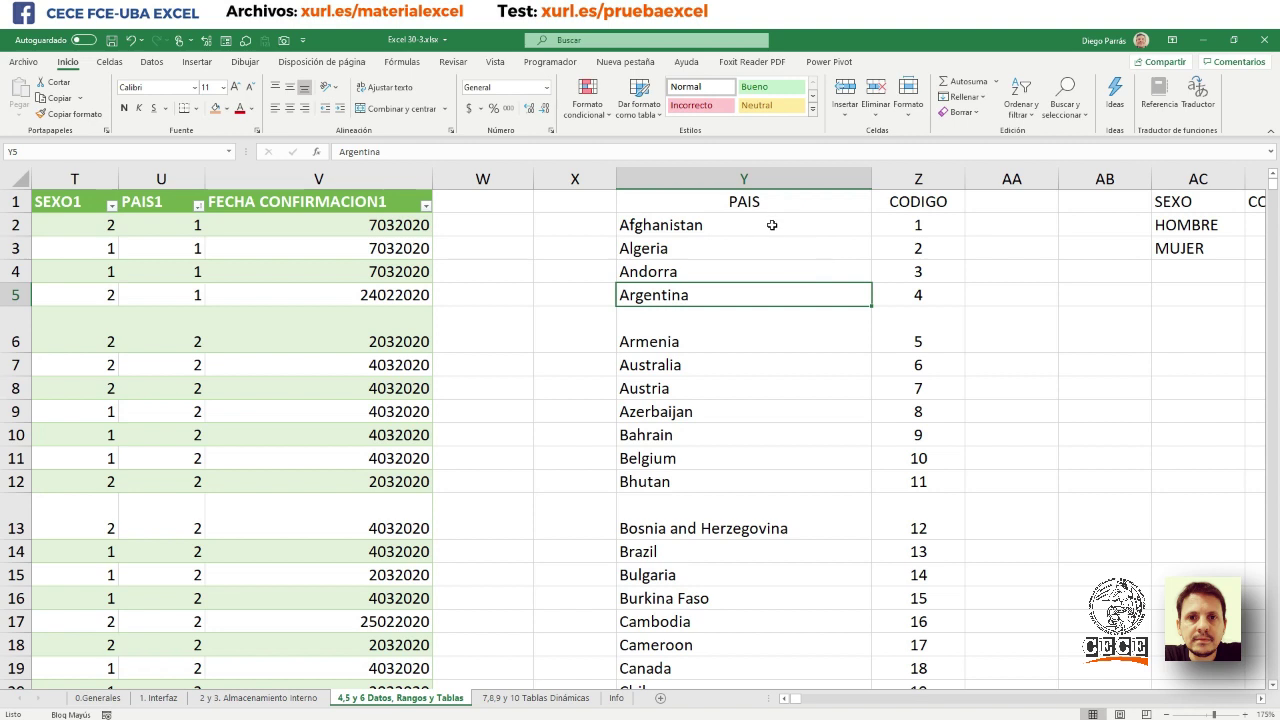
double_click(928, 222)
type("67")
key("BackSpace")
key("BackSpace")
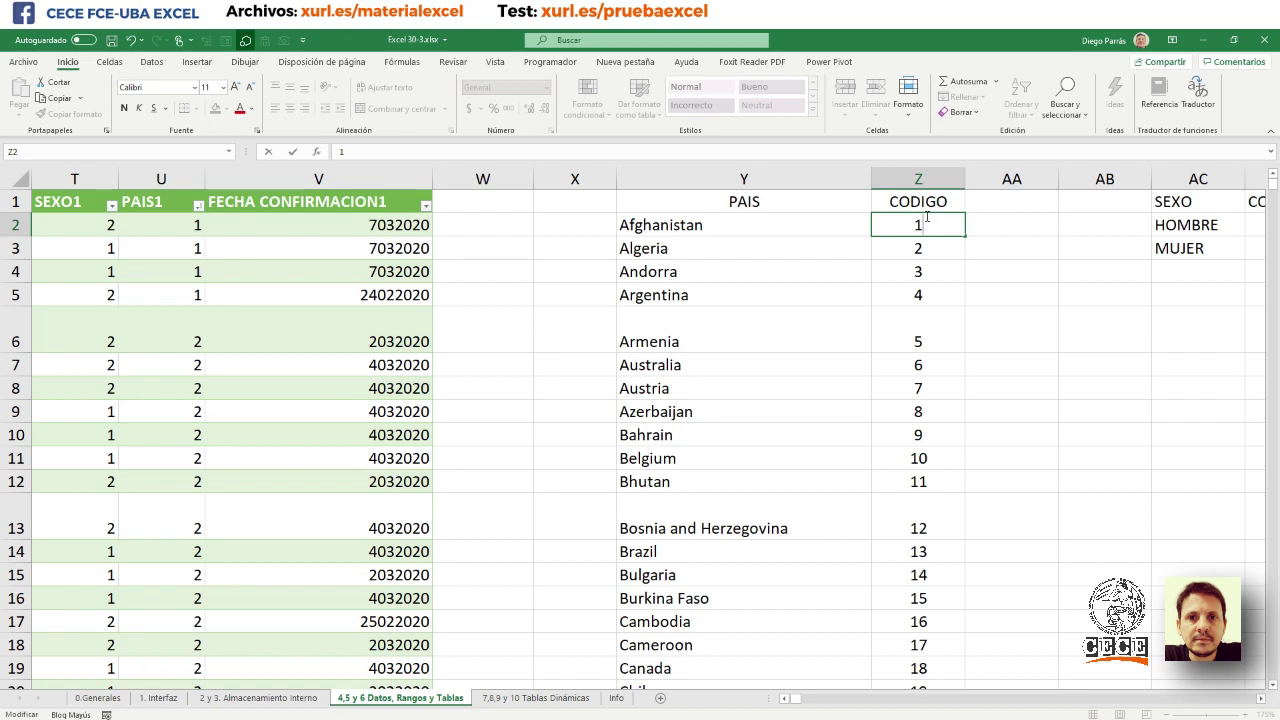
left_click(906, 242)
left_click(819, 226)
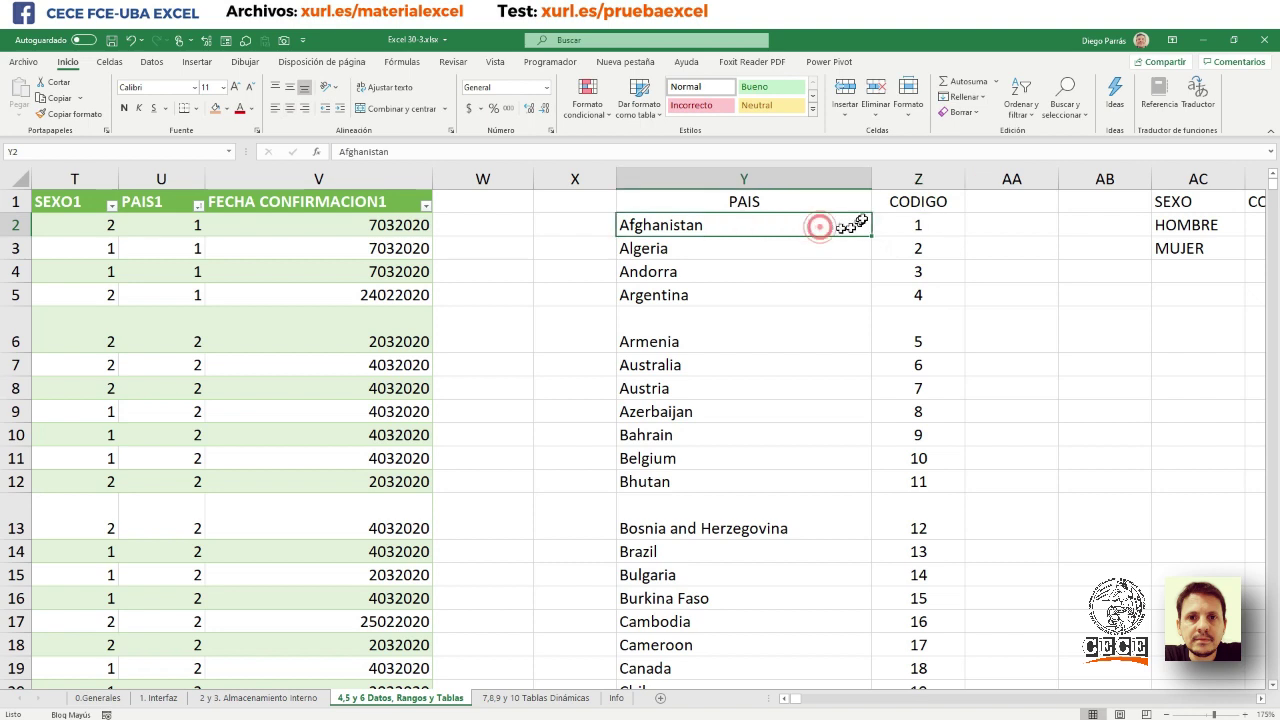
left_click(828, 200)
left_click(921, 248)
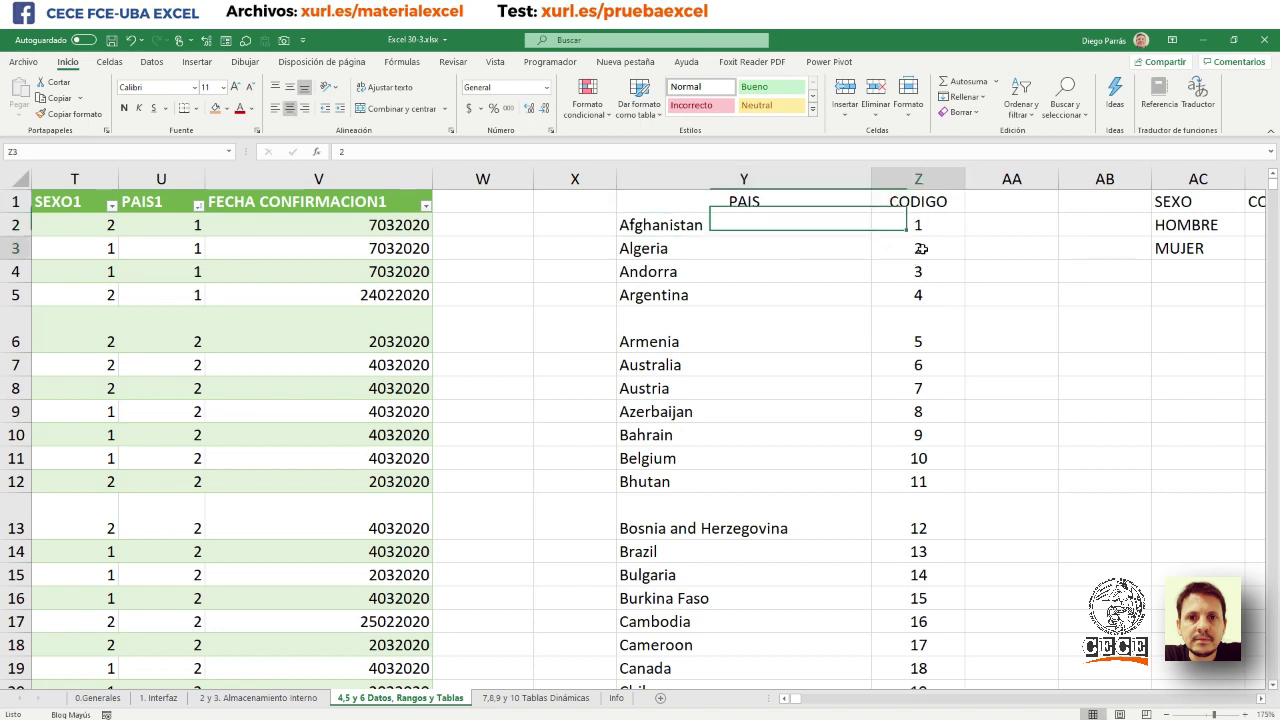
left_click(828, 248)
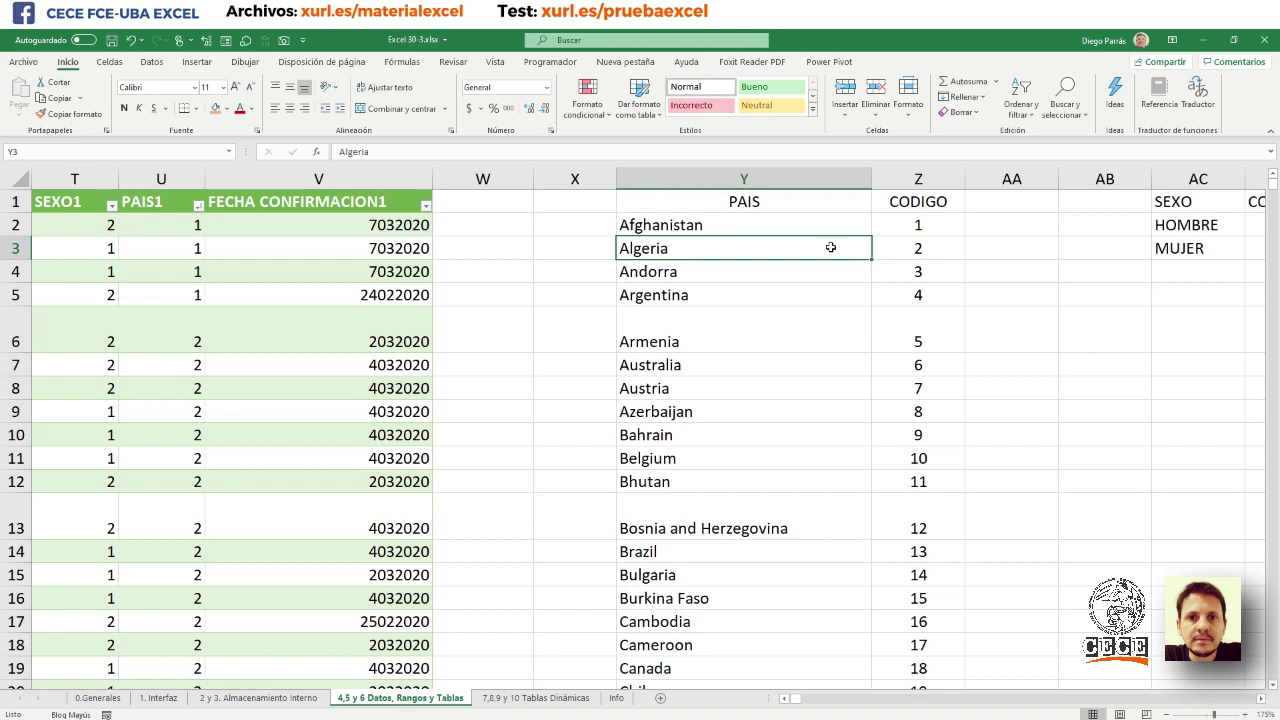
left_click_drag(794, 204, 897, 250)
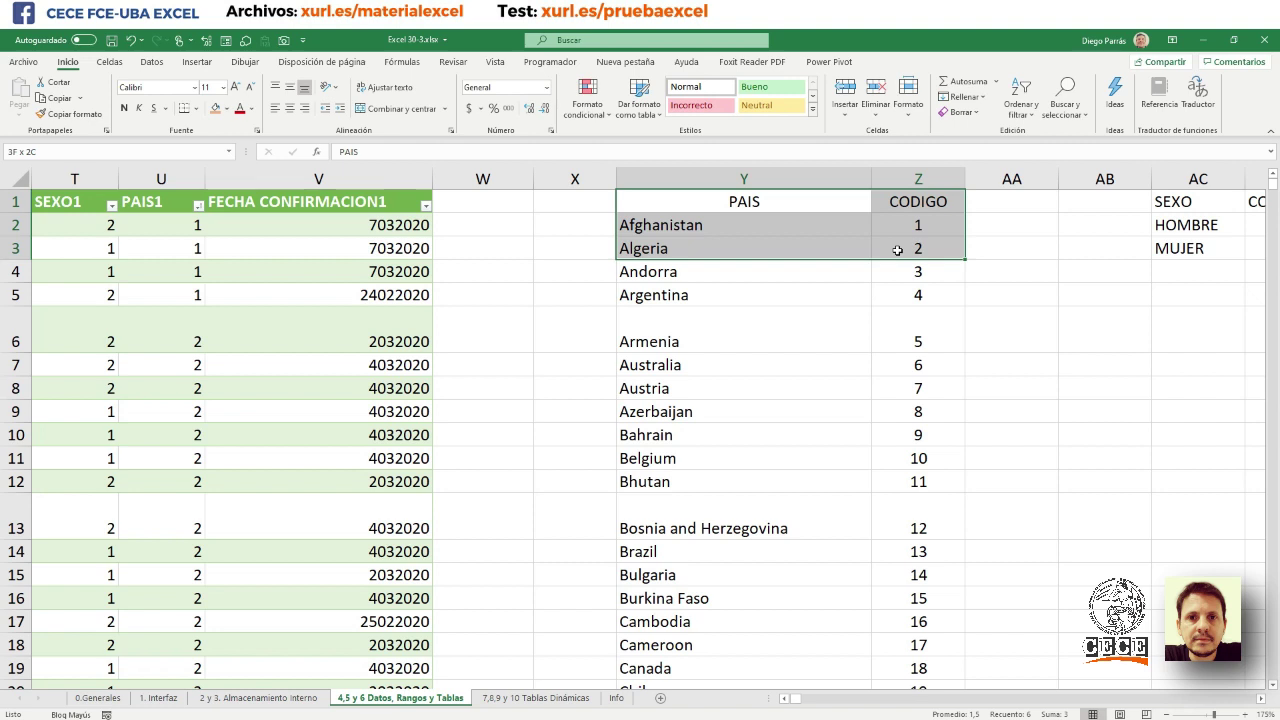
- Select the PAIS and CODIGO columns from Y1 down to Vietnam in Z103
left_click_drag(897, 250, 948, 704)
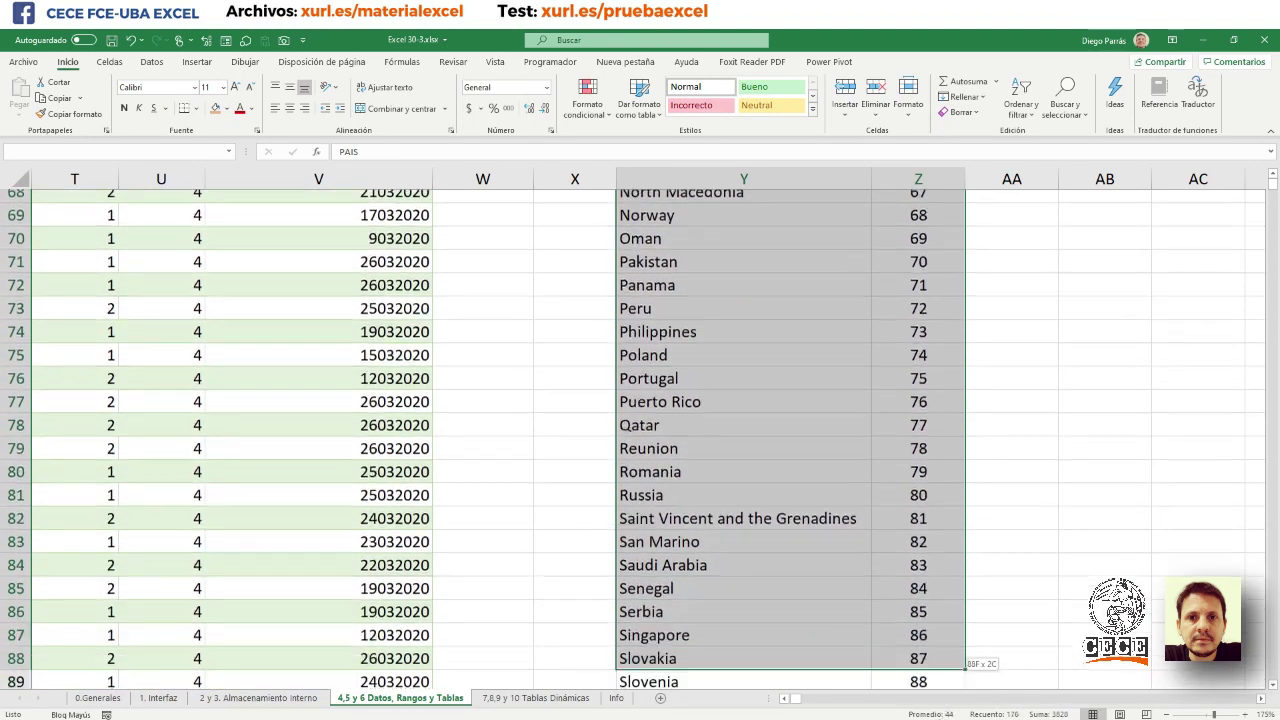
left_click_drag(960, 656, 925, 618)
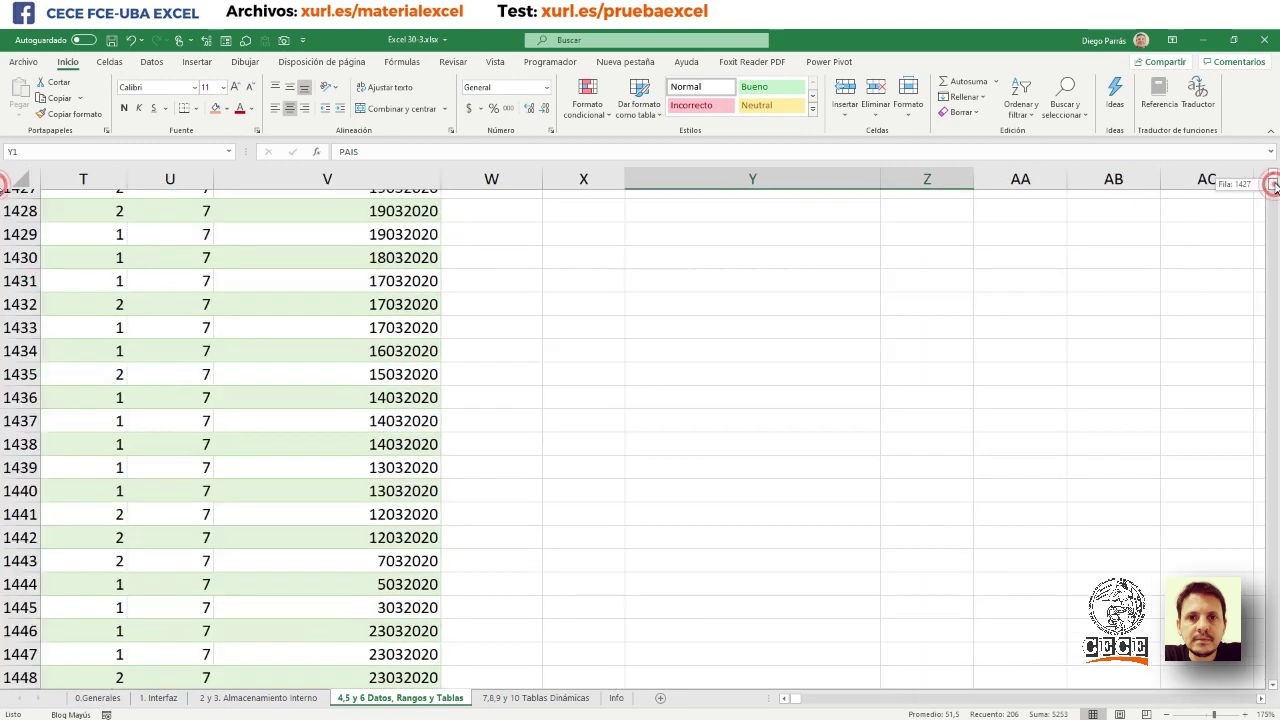
left_click_drag(1273, 198, 1273, 184)
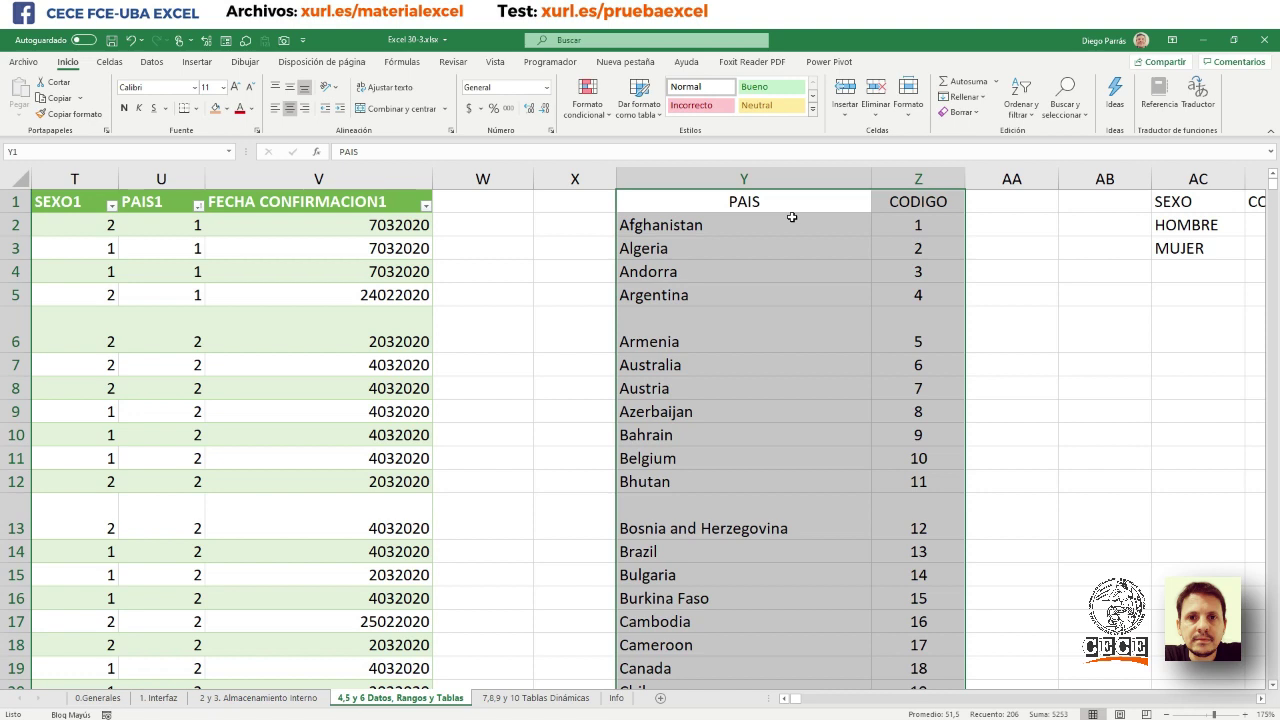
- Convert Y1:Z103 into table Tabla2 with headers using Ctrl+T
key("ctrl+t")
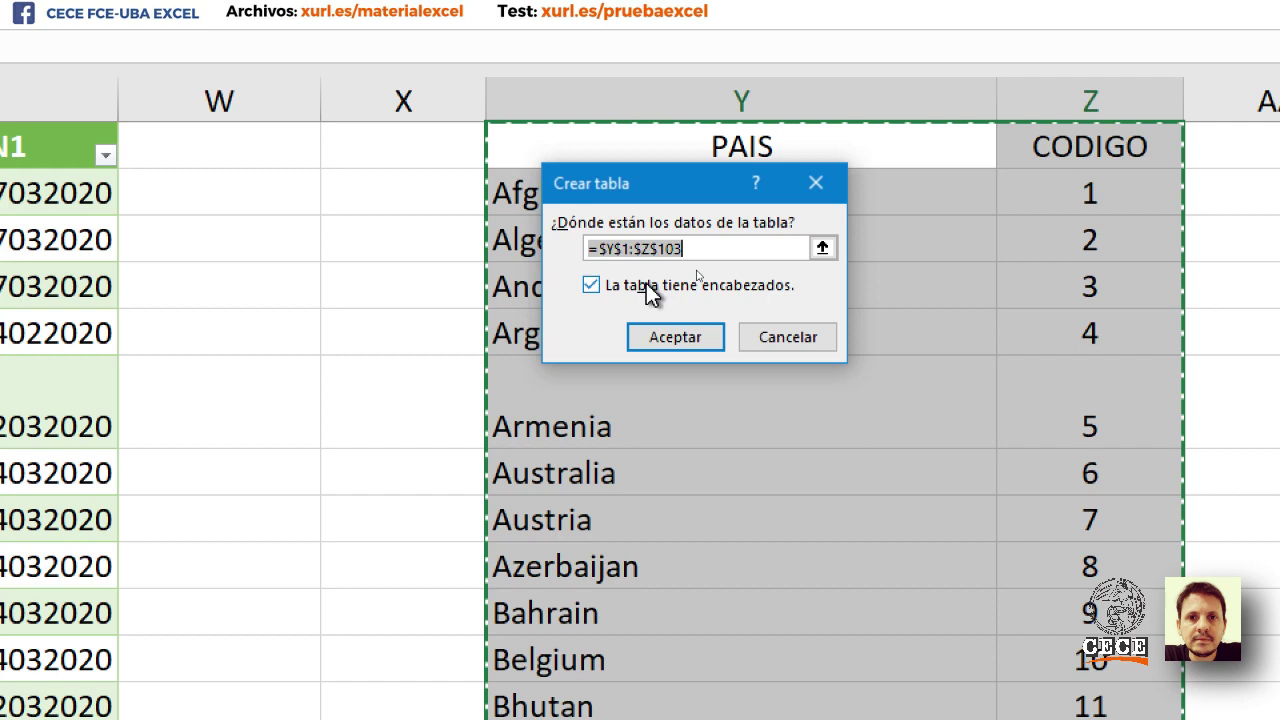
left_click(693, 350)
left_click(693, 350)
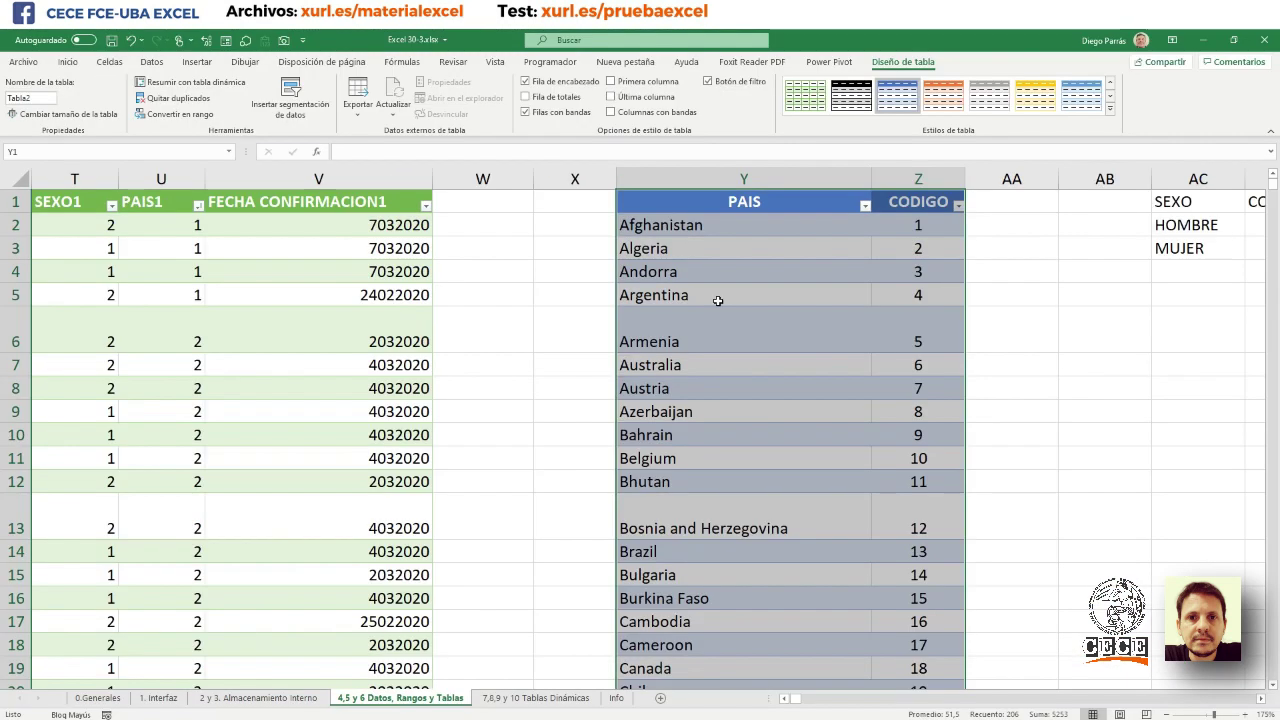
- Apply an orange table style to Tabla2's PAIS–CODIGO table
key("ctrl+q")
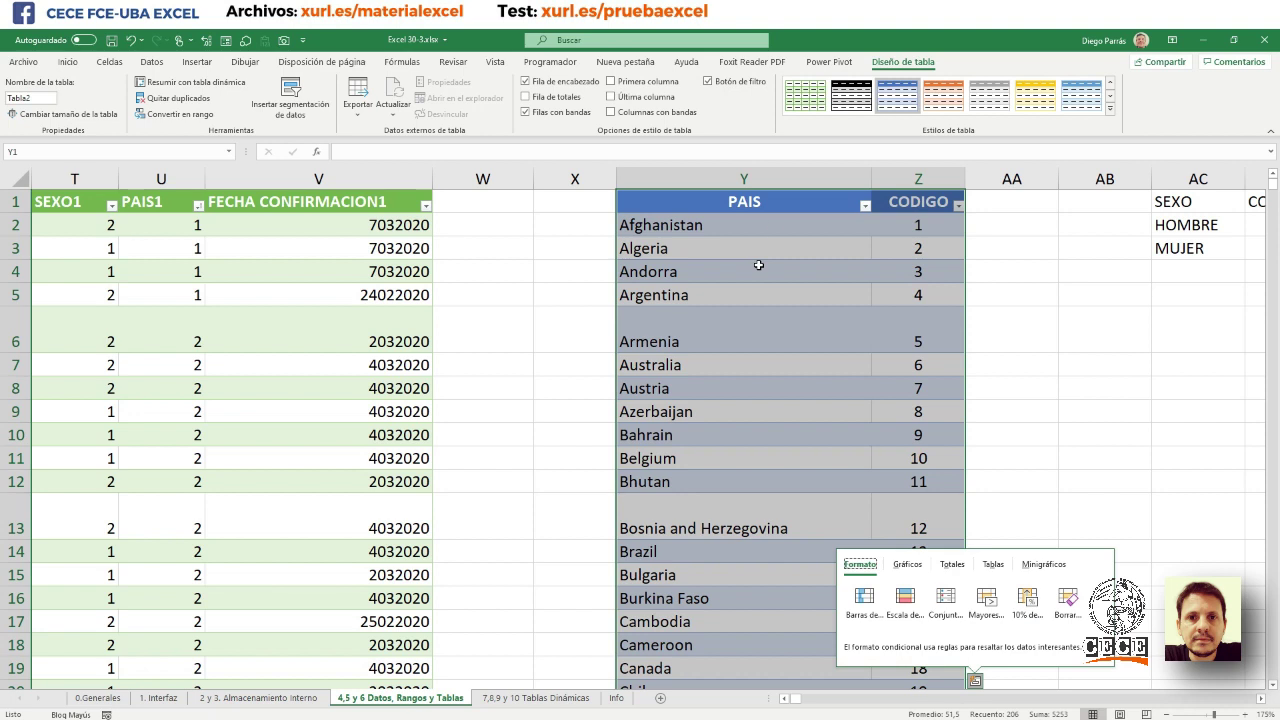
left_click(930, 105)
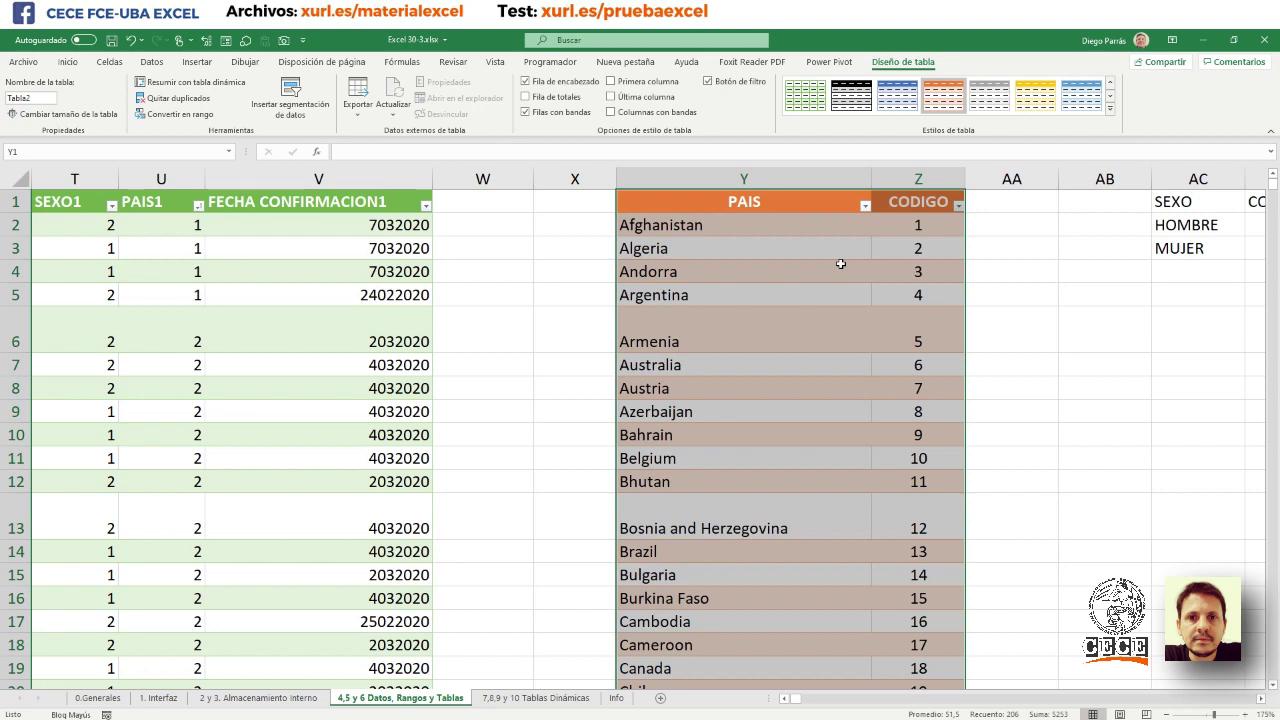
left_click(1262, 698)
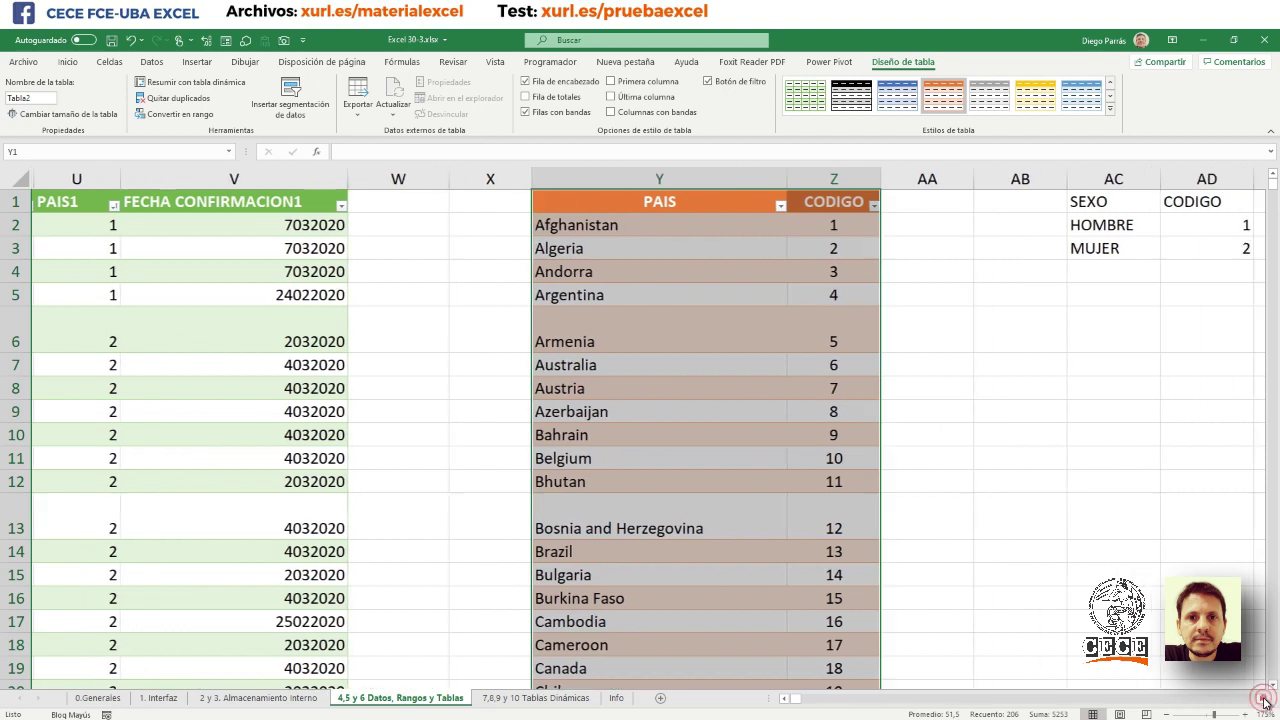
- Turn the SEXO/CODIGO range AC1:AD3 into an Excel table
left_click_drag(780, 203, 880, 257)
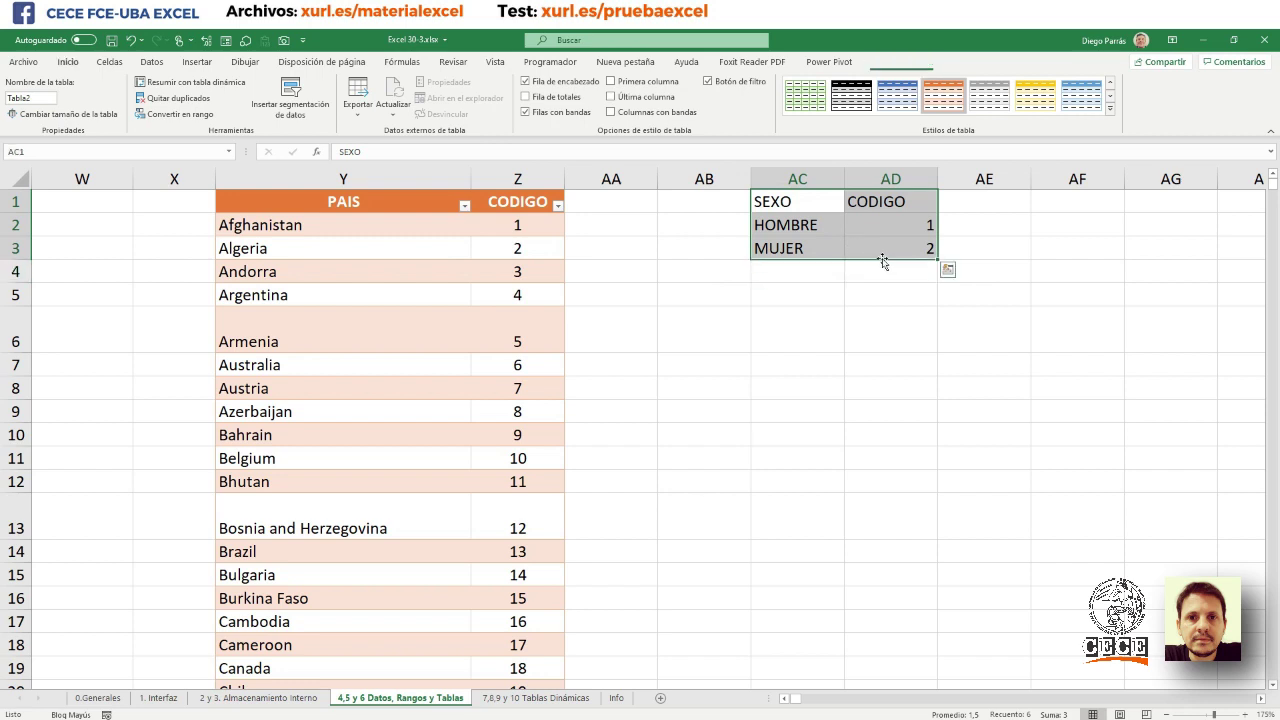
key("ctrl+t")
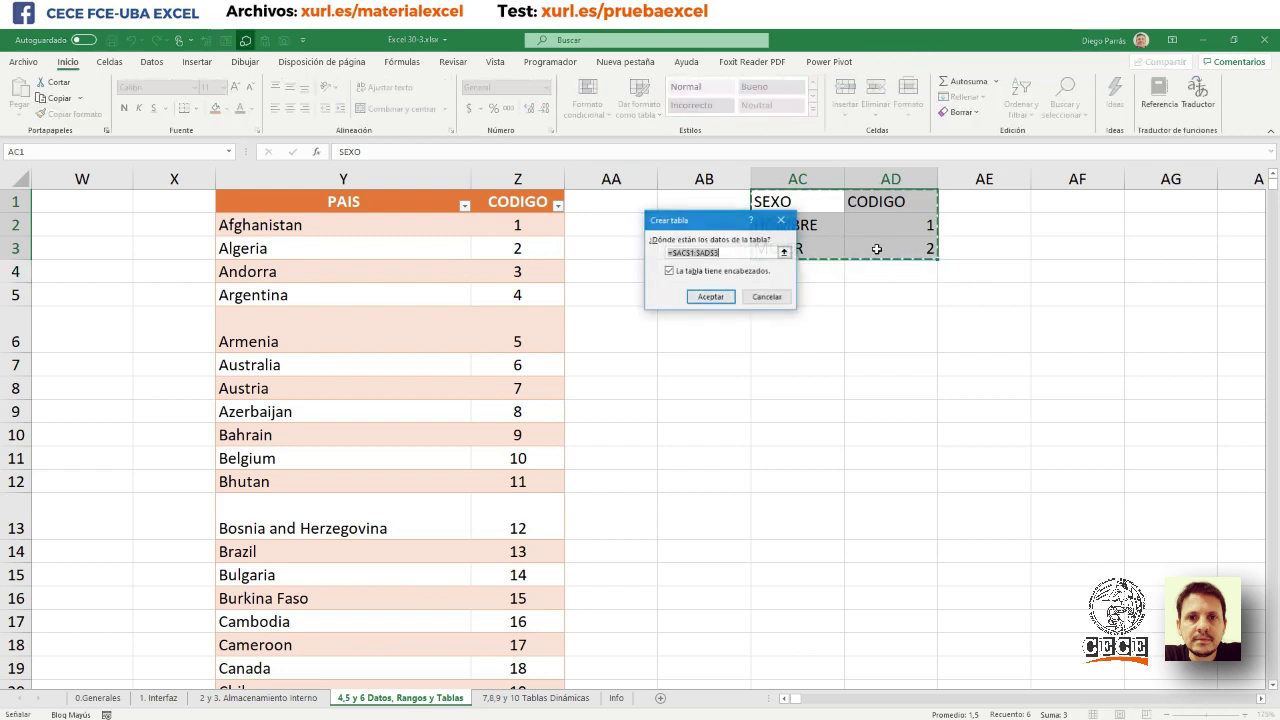
left_click(710, 297)
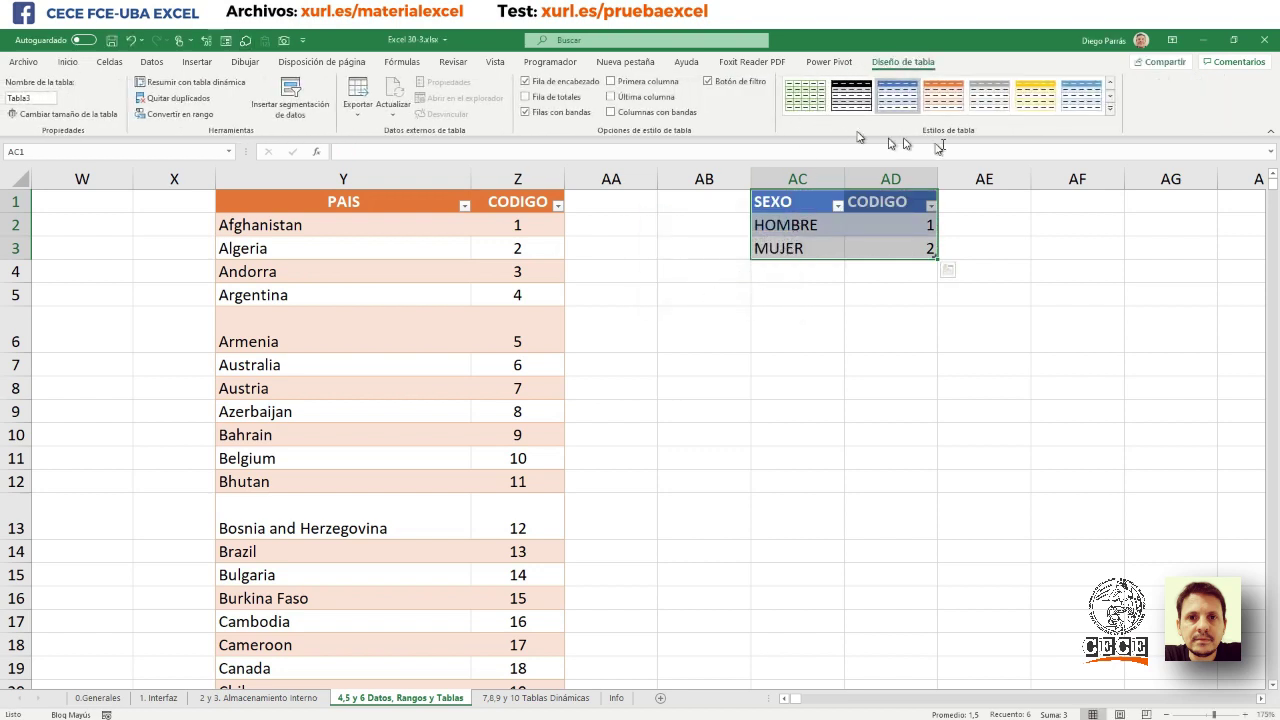
- Apply the green Medium table style to the new SEXO table
left_click(1107, 111)
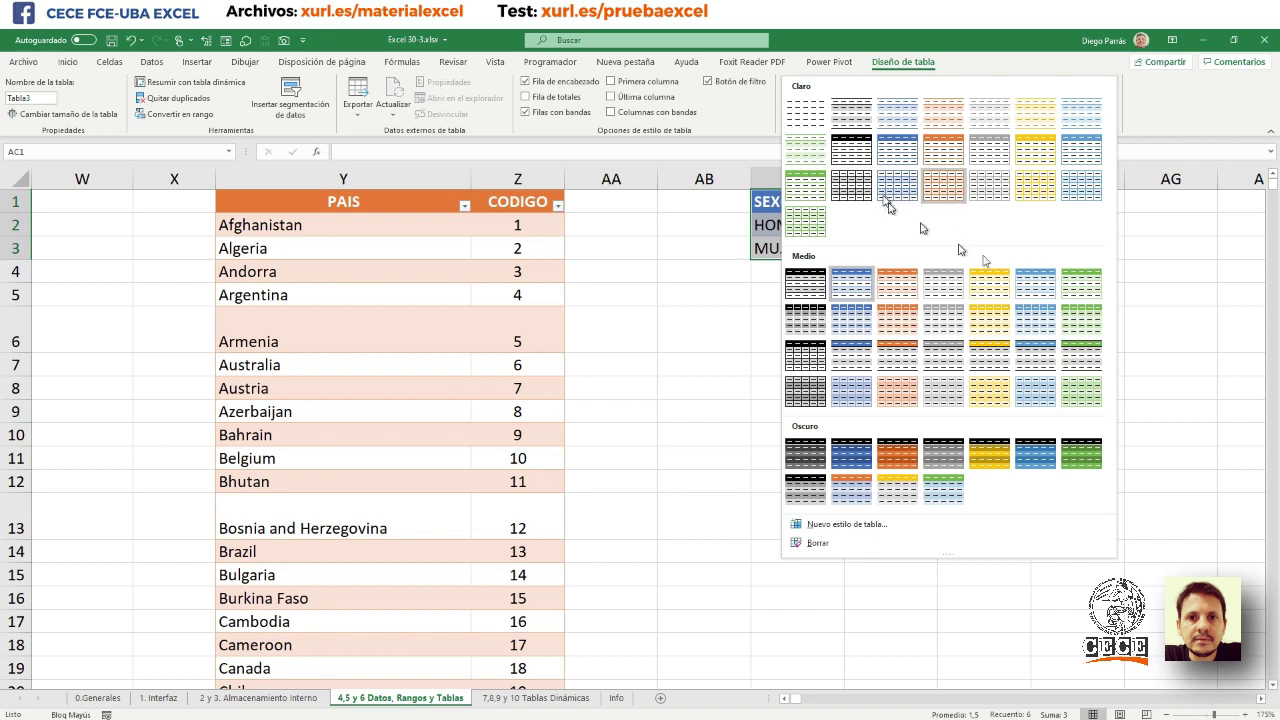
left_click(1082, 294)
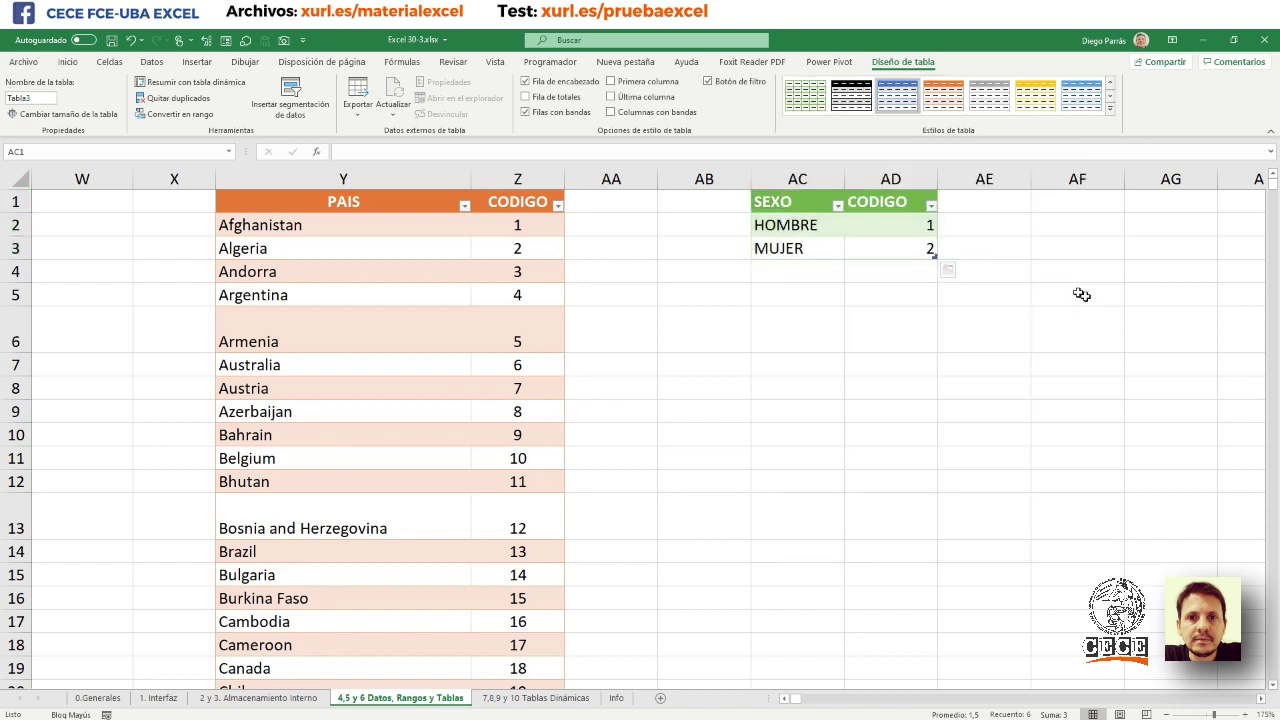
left_click(874, 320)
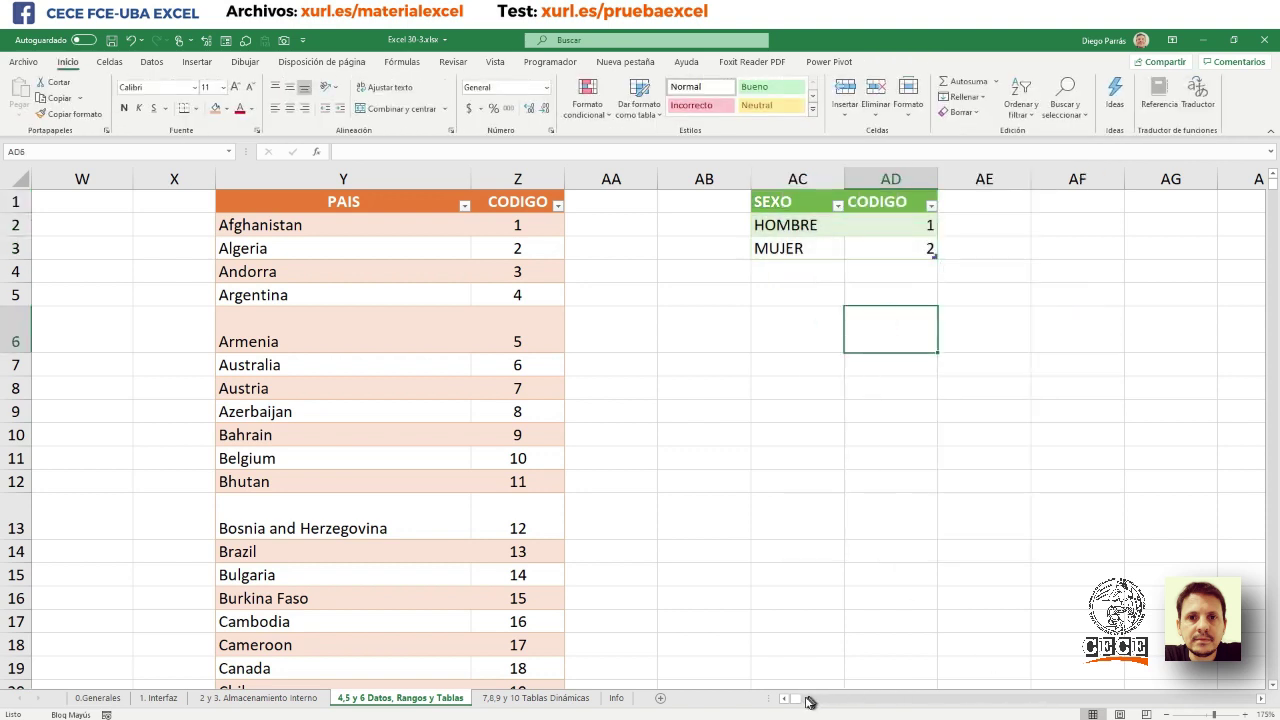
- Scroll and zoom out so columns N–AD show the patient data beside both lookup tables
left_click_drag(812, 700, 790, 702)
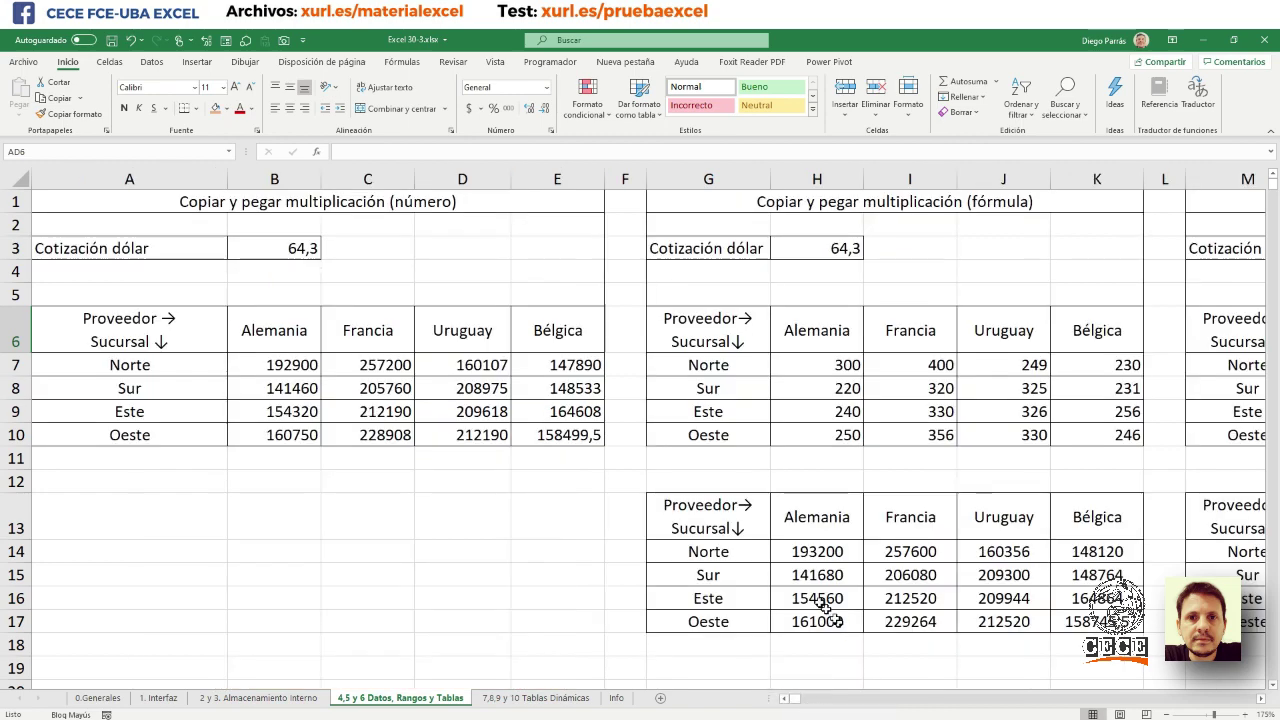
scroll(812, 600, "down", 3, "ctrl")
scroll(812, 600, "down", 1, "ctrl")
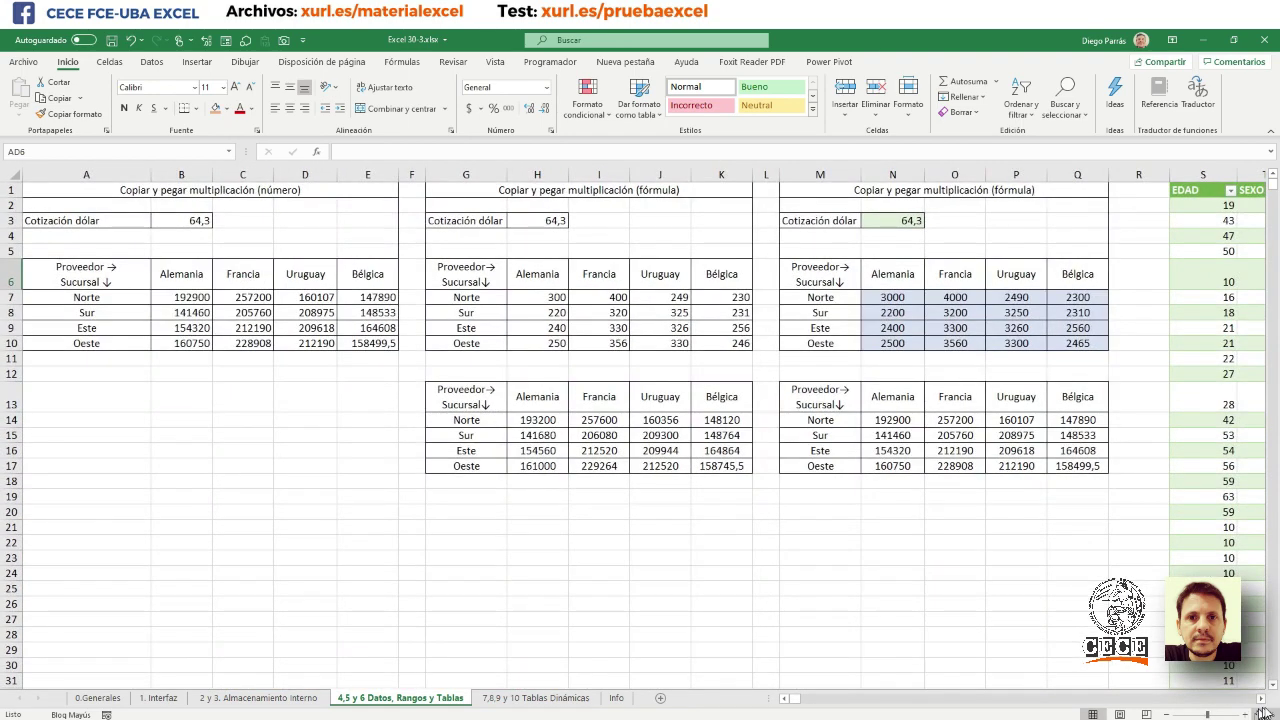
left_click(1262, 702)
left_click_drag(1262, 702, 1262, 702)
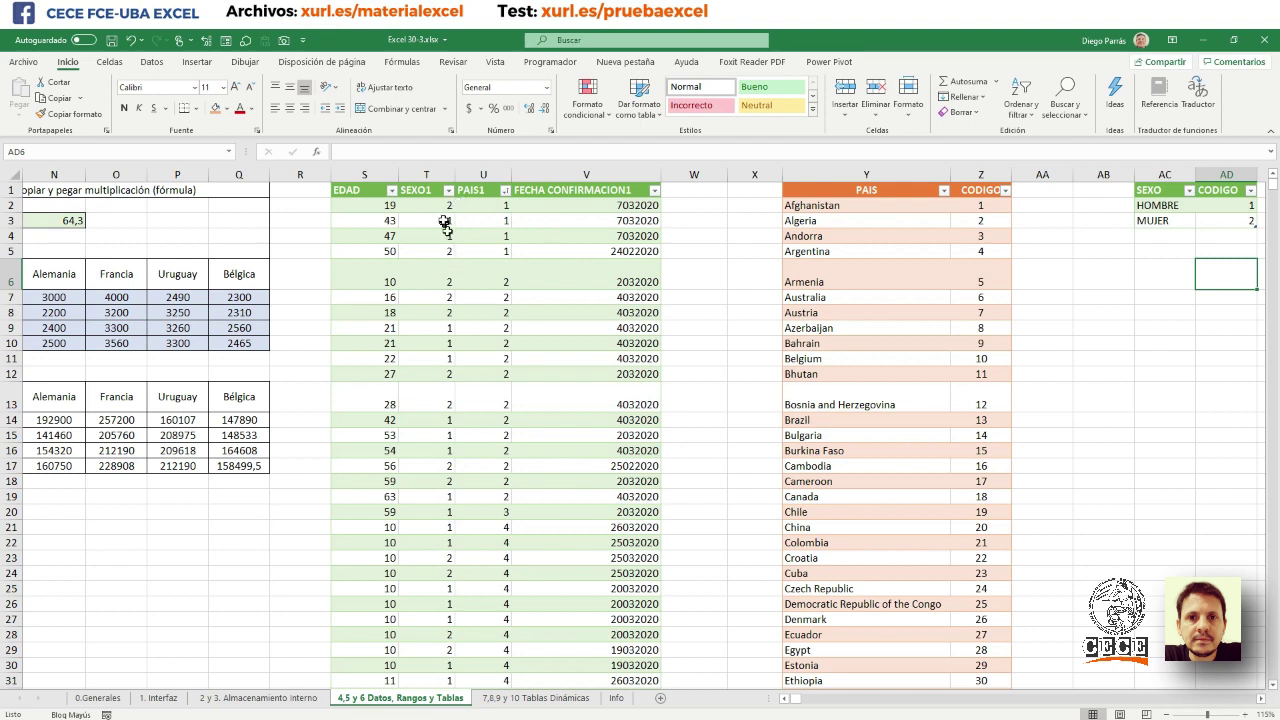
scroll(443, 230, "up", 2, "ctrl")
scroll(443, 243, "up", 1)
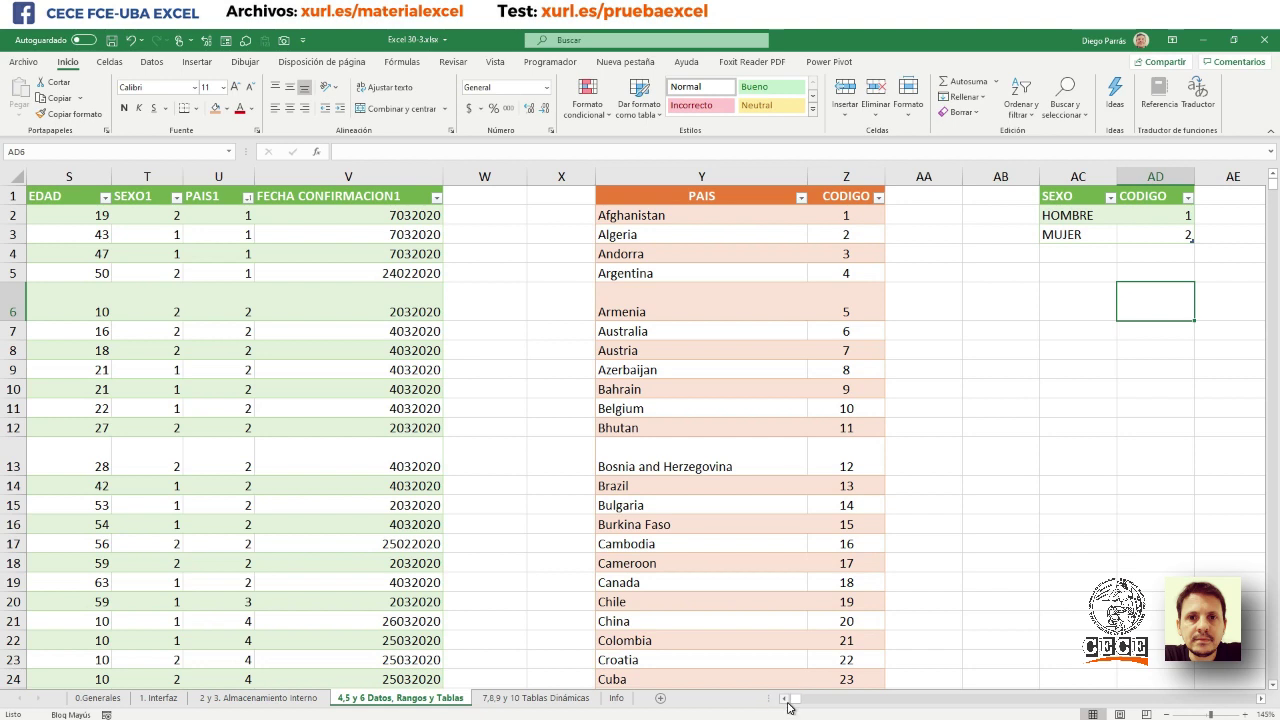
left_click(785, 699)
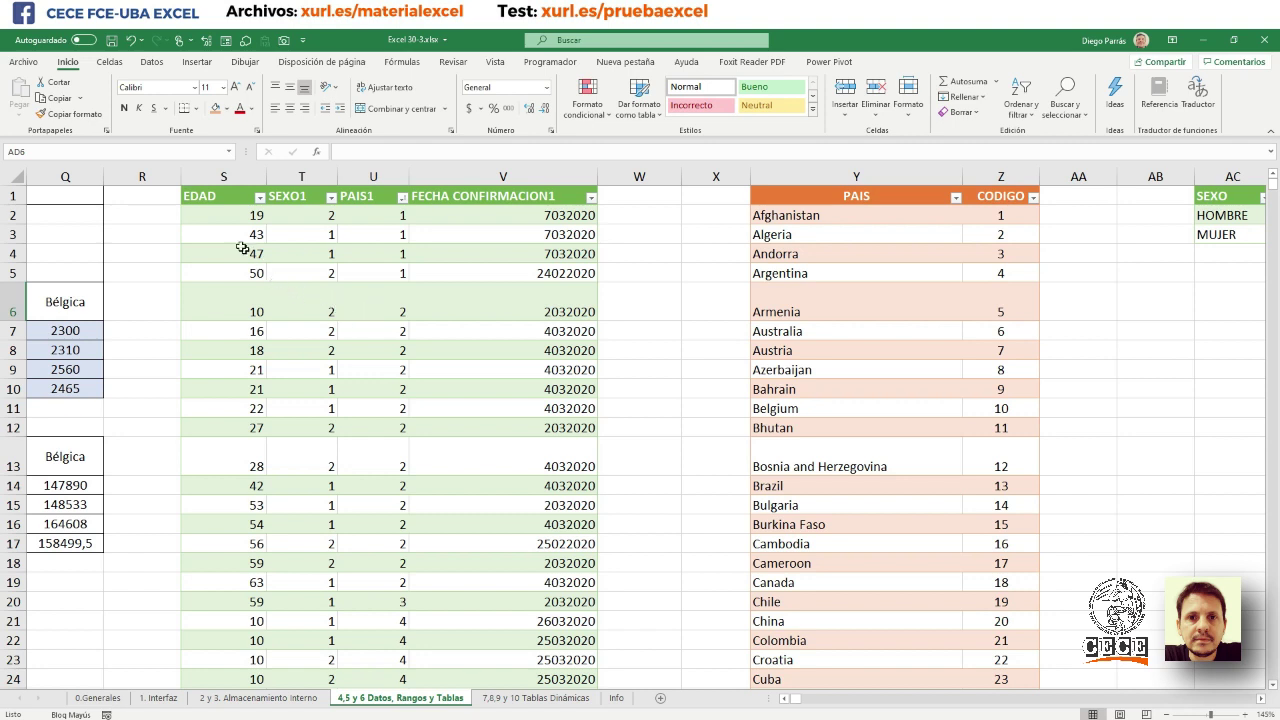
left_click(157, 210)
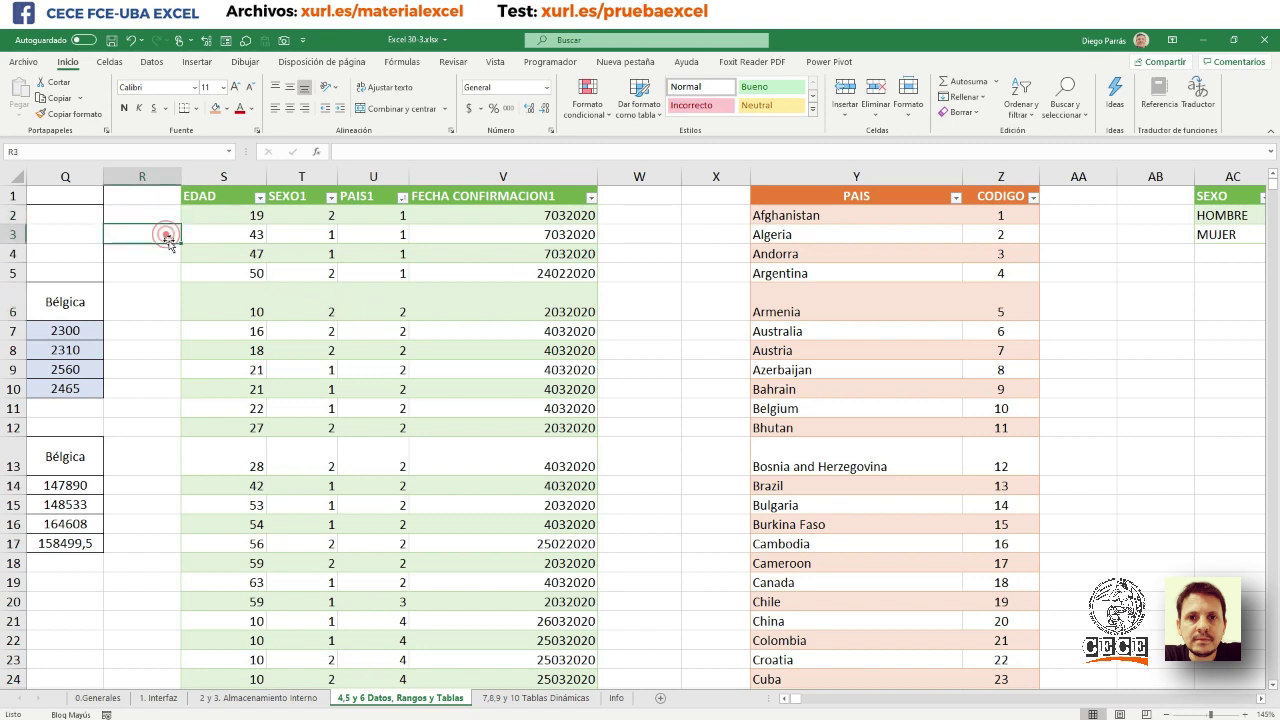
left_click(165, 267)
left_click(165, 249)
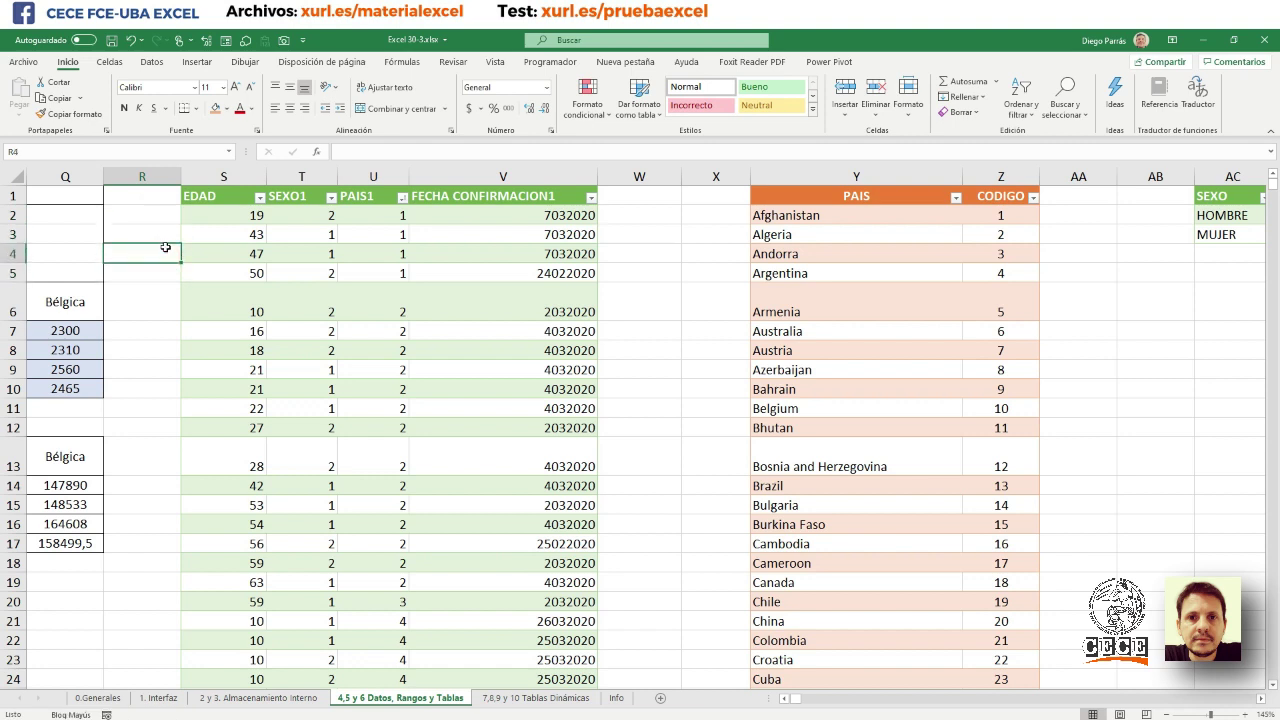
left_click(166, 216)
left_click(158, 215)
left_click(163, 240)
left_click(166, 268)
left_click(166, 300)
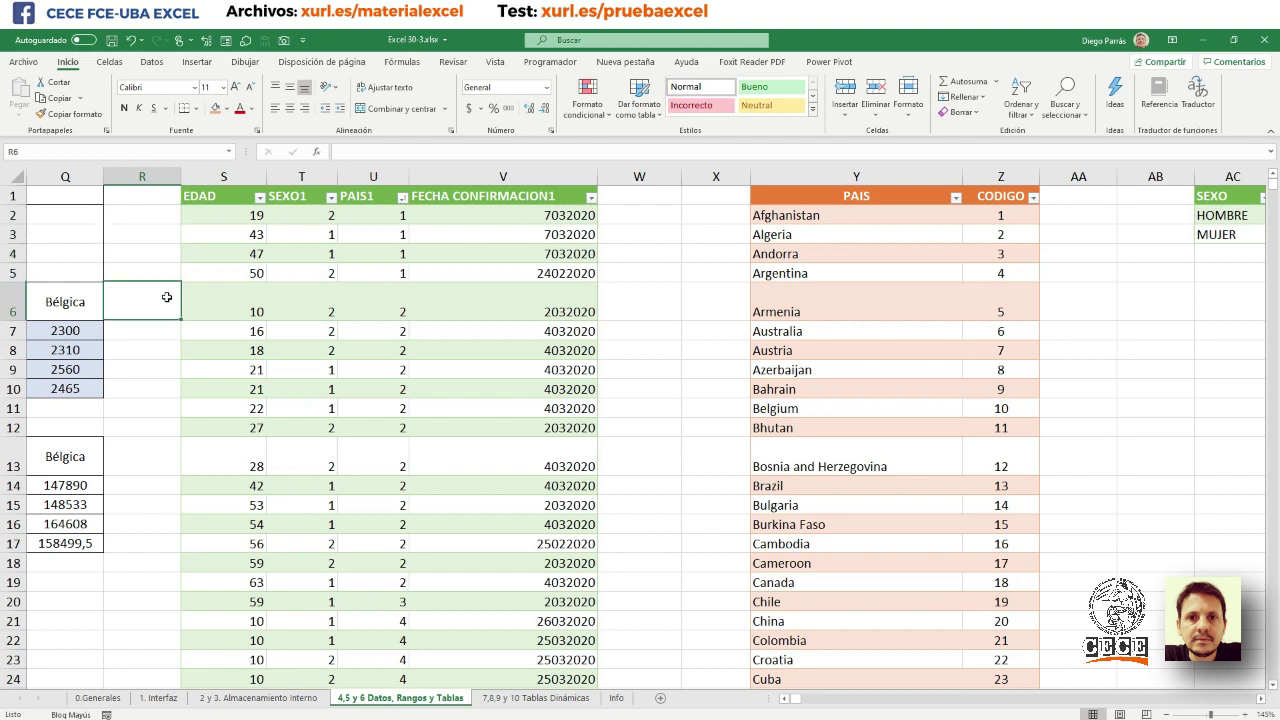
left_click(143, 217)
left_click(151, 249)
left_click(161, 268)
left_click(166, 290)
left_click(171, 314)
left_click(155, 217)
left_click(157, 236)
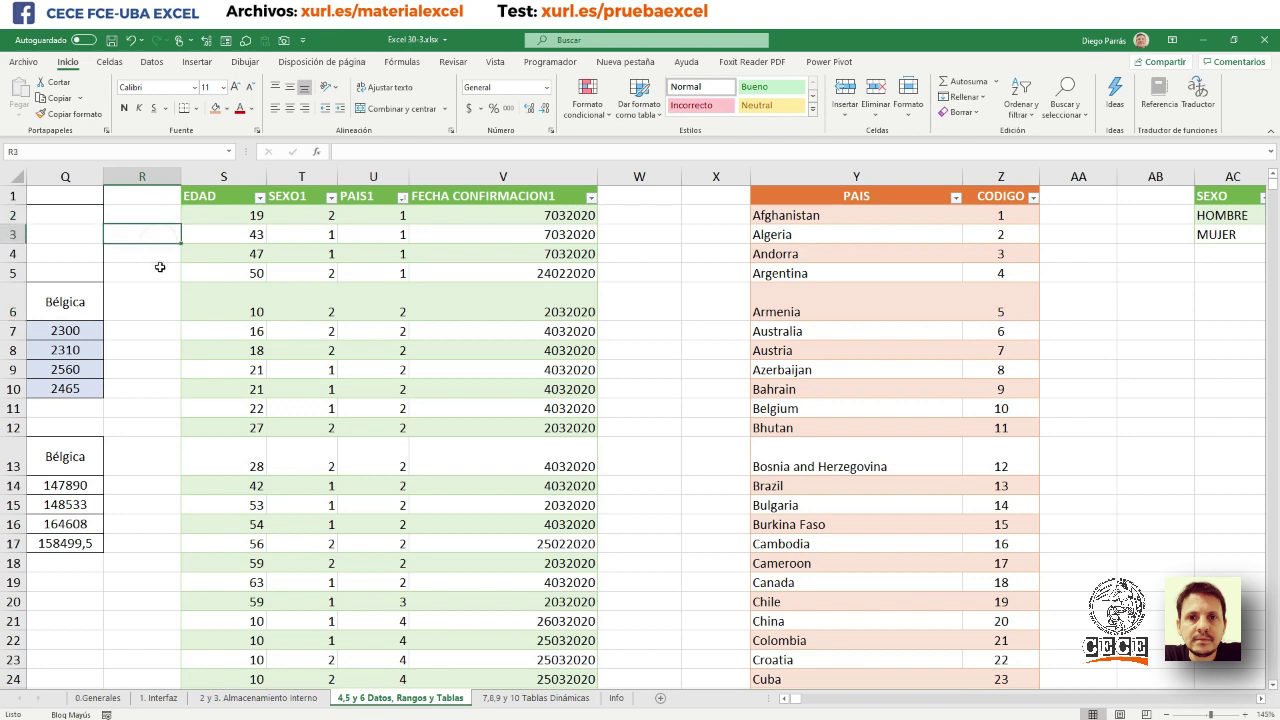
left_click(166, 293)
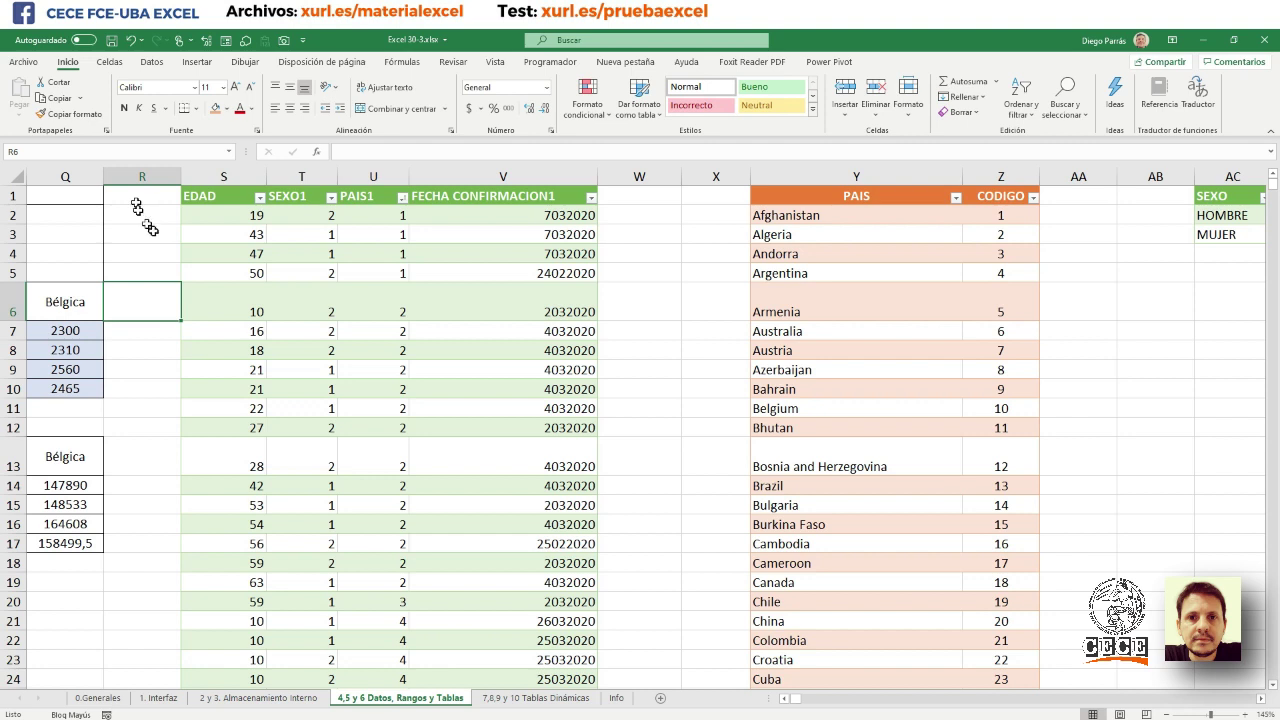
left_click(143, 213)
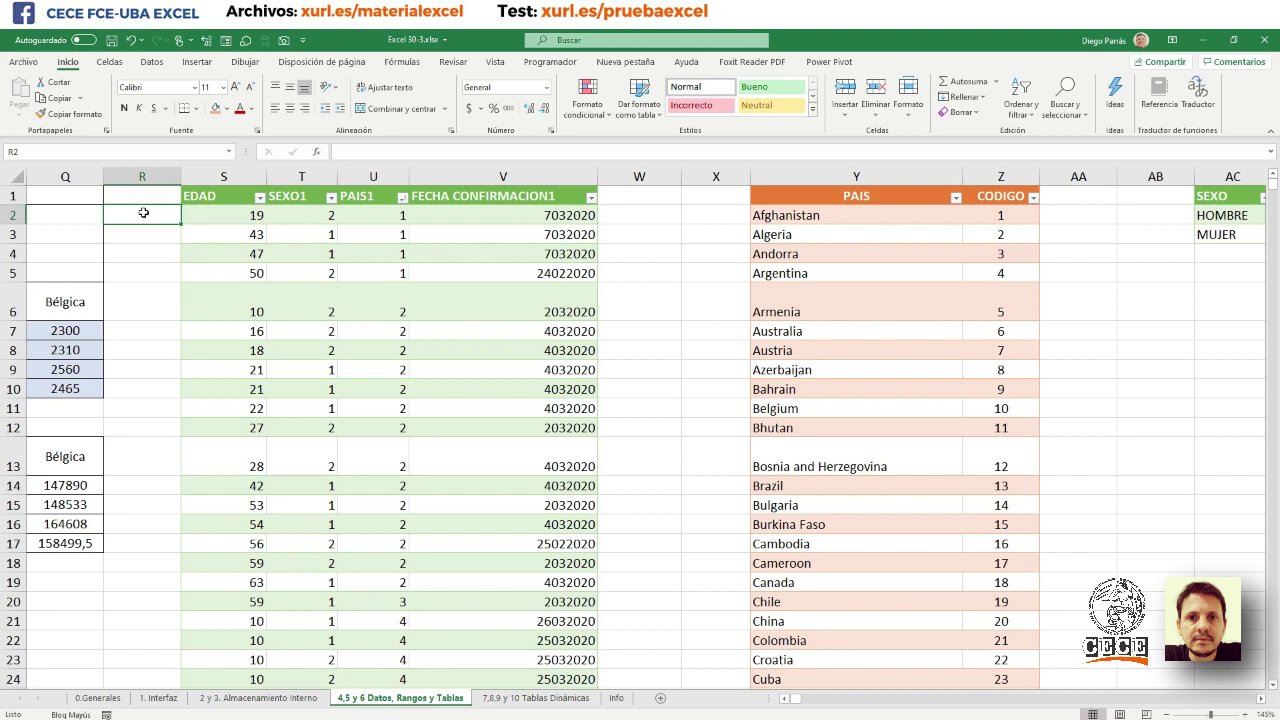
left_click(363, 222)
left_click(322, 213)
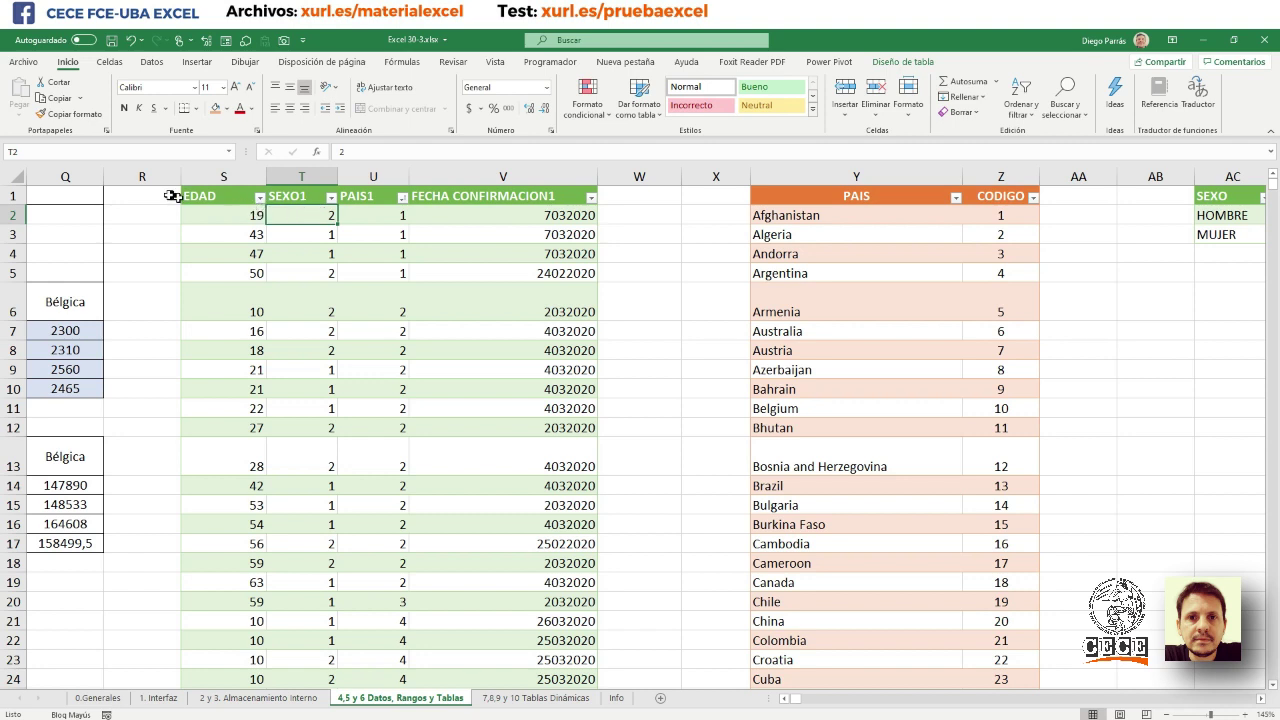
left_click(164, 215)
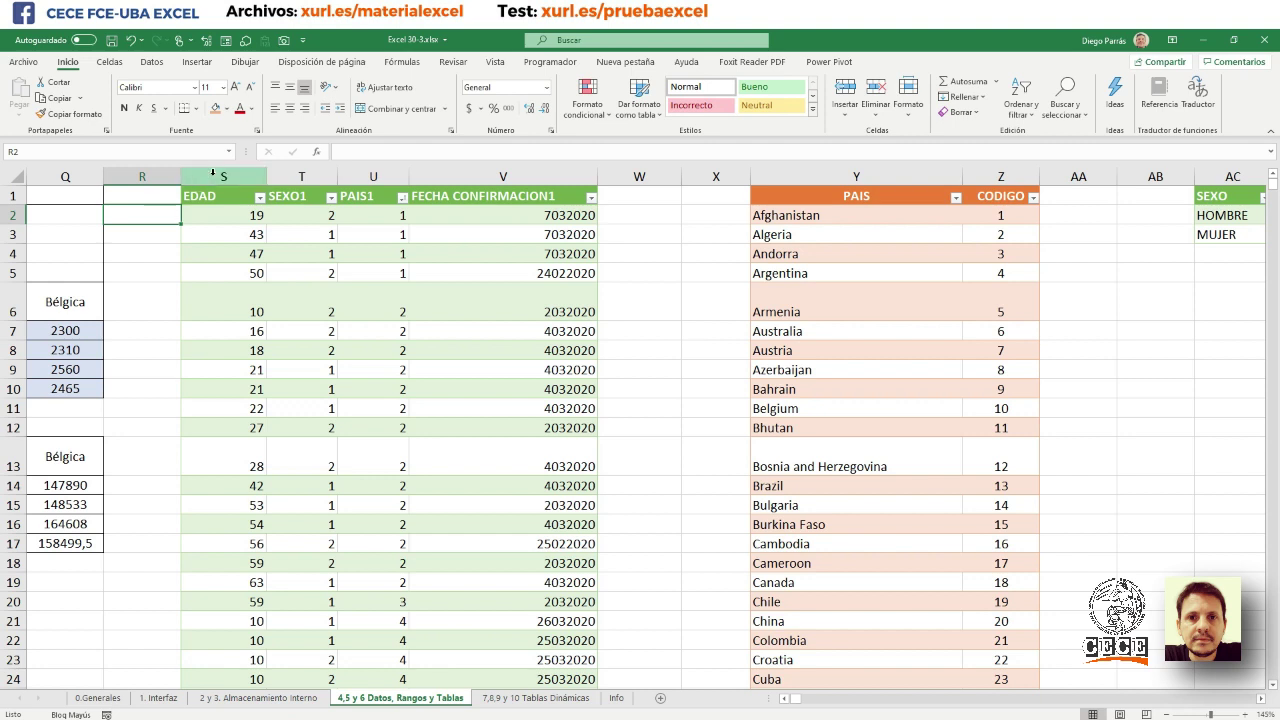
left_click(210, 176)
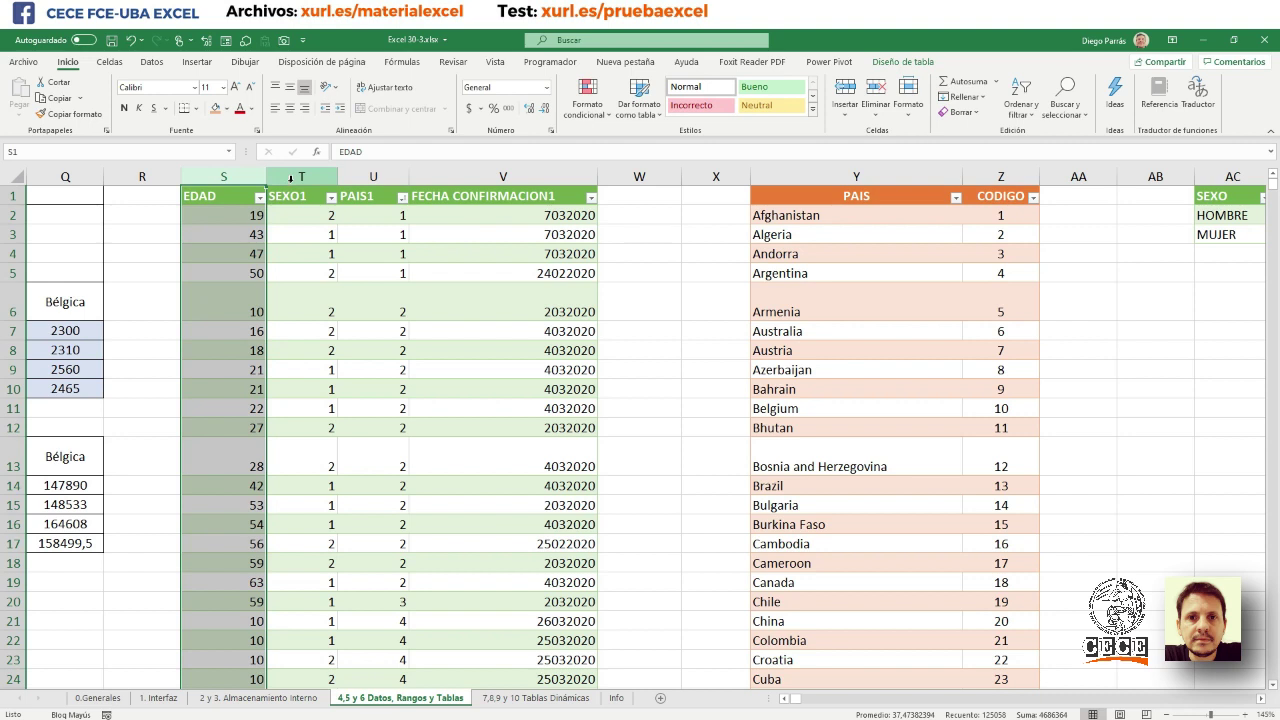
left_click(288, 177)
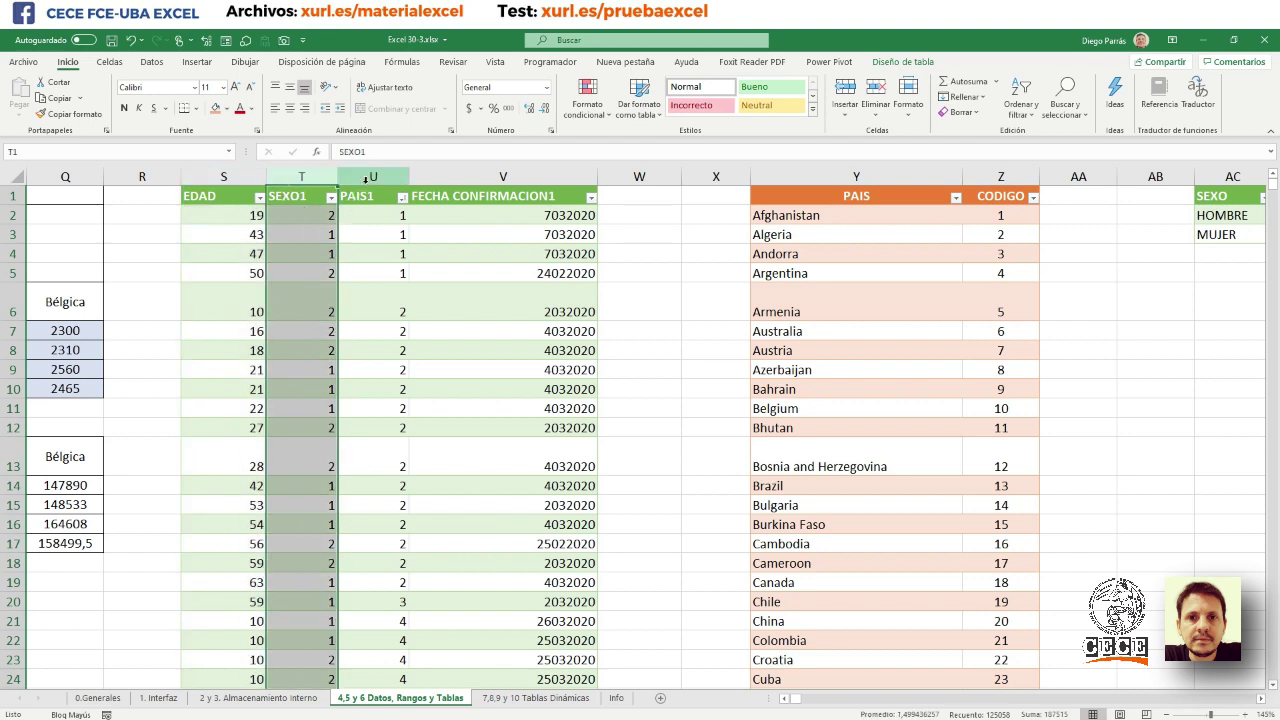
left_click(368, 178)
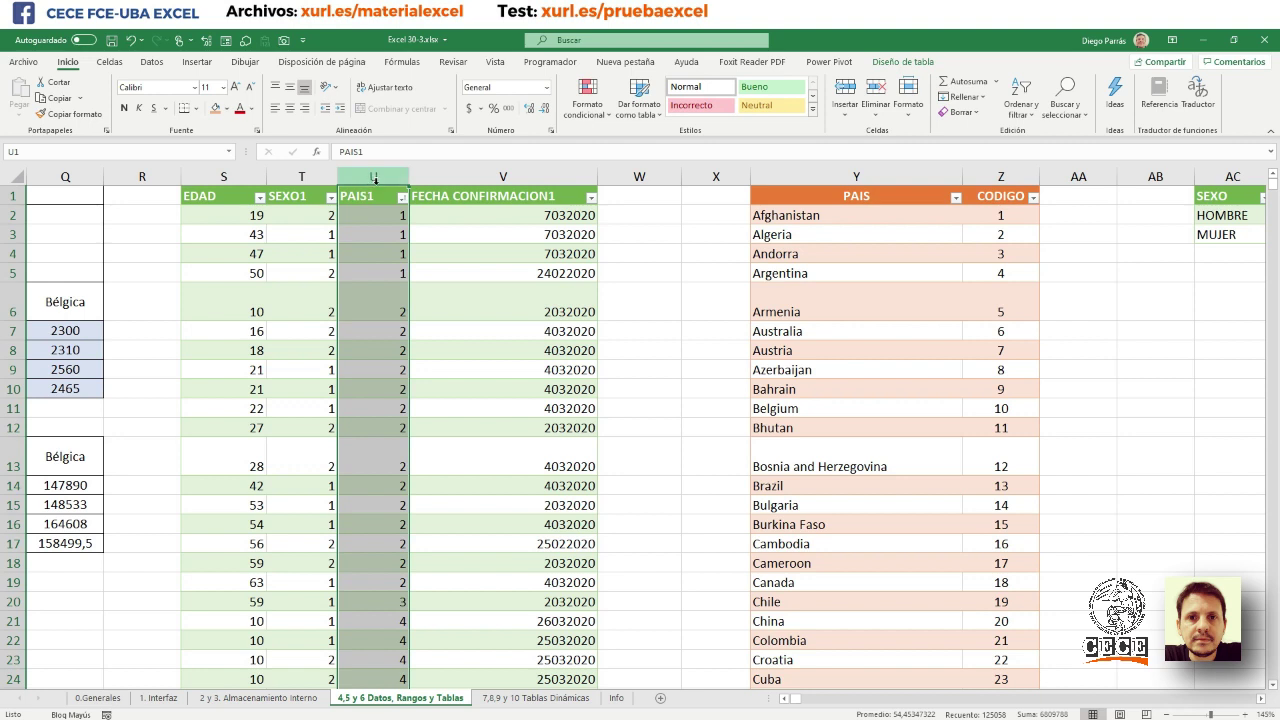
left_click(471, 179)
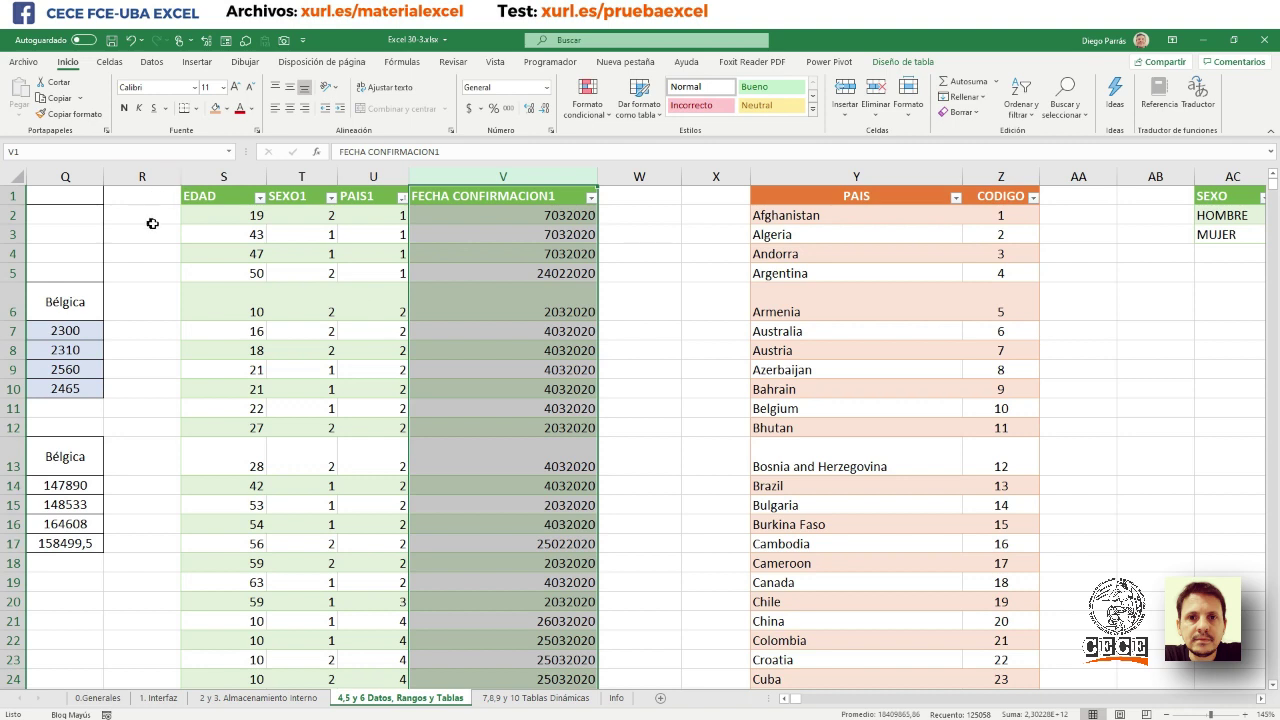
left_click(152, 232)
left_click(176, 290)
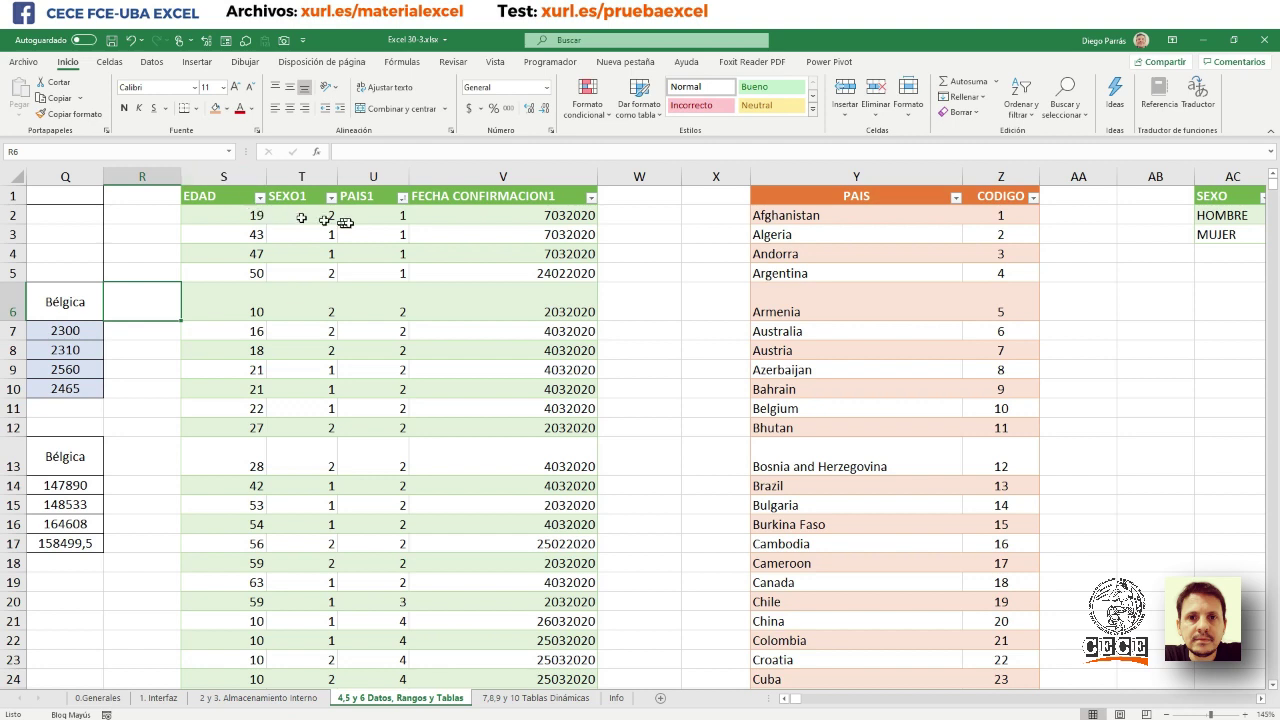
left_click(288, 177)
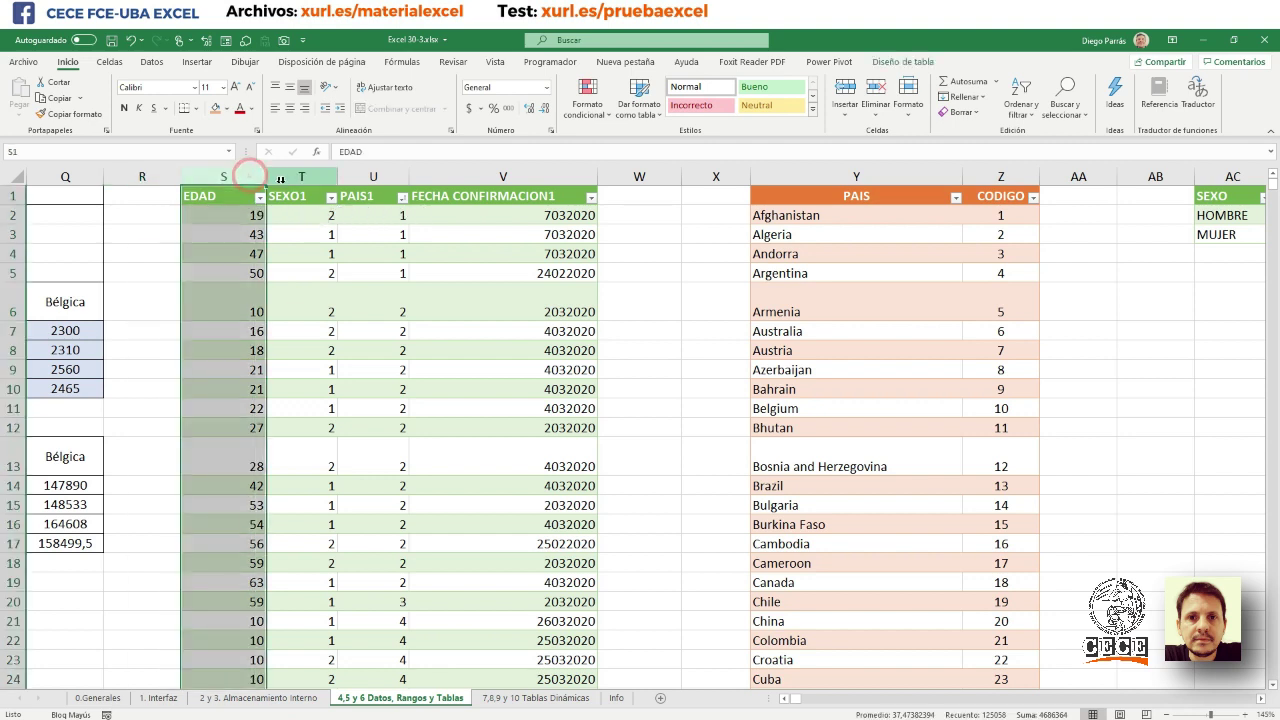
left_click(355, 177)
left_click(441, 177)
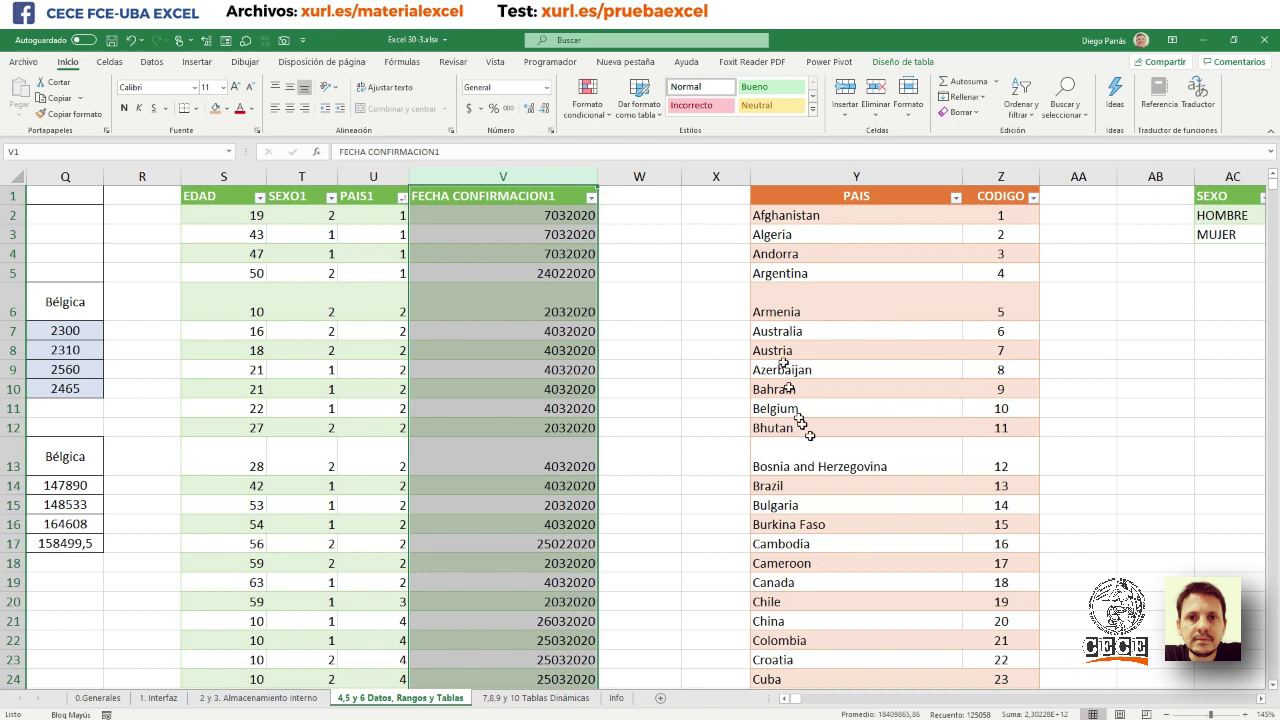
left_click(742, 236)
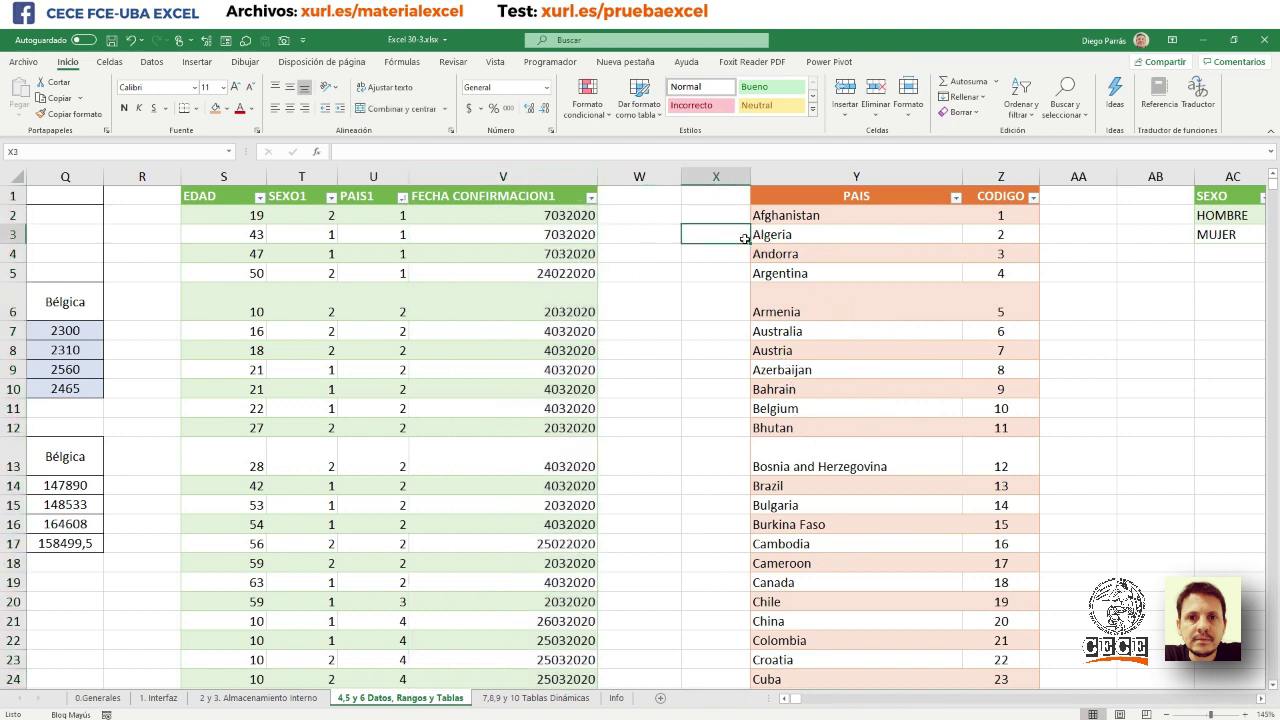
left_click(734, 214)
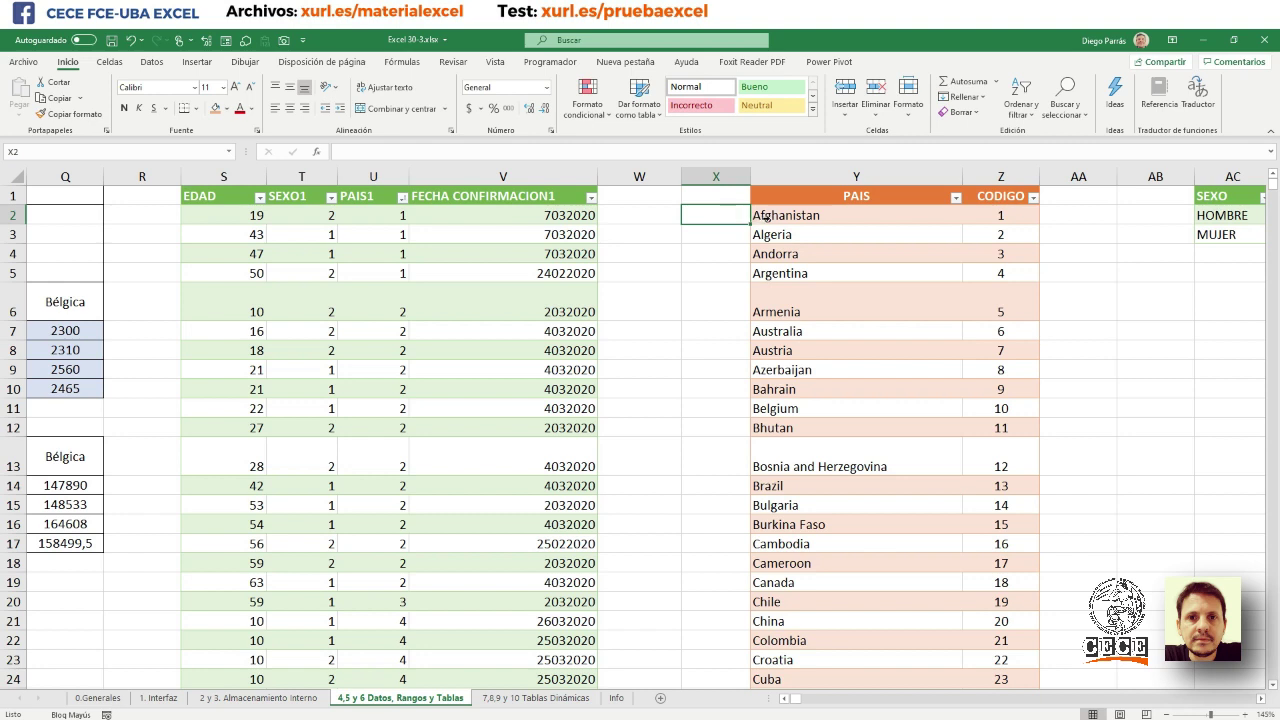
left_click(765, 217)
left_click(983, 212)
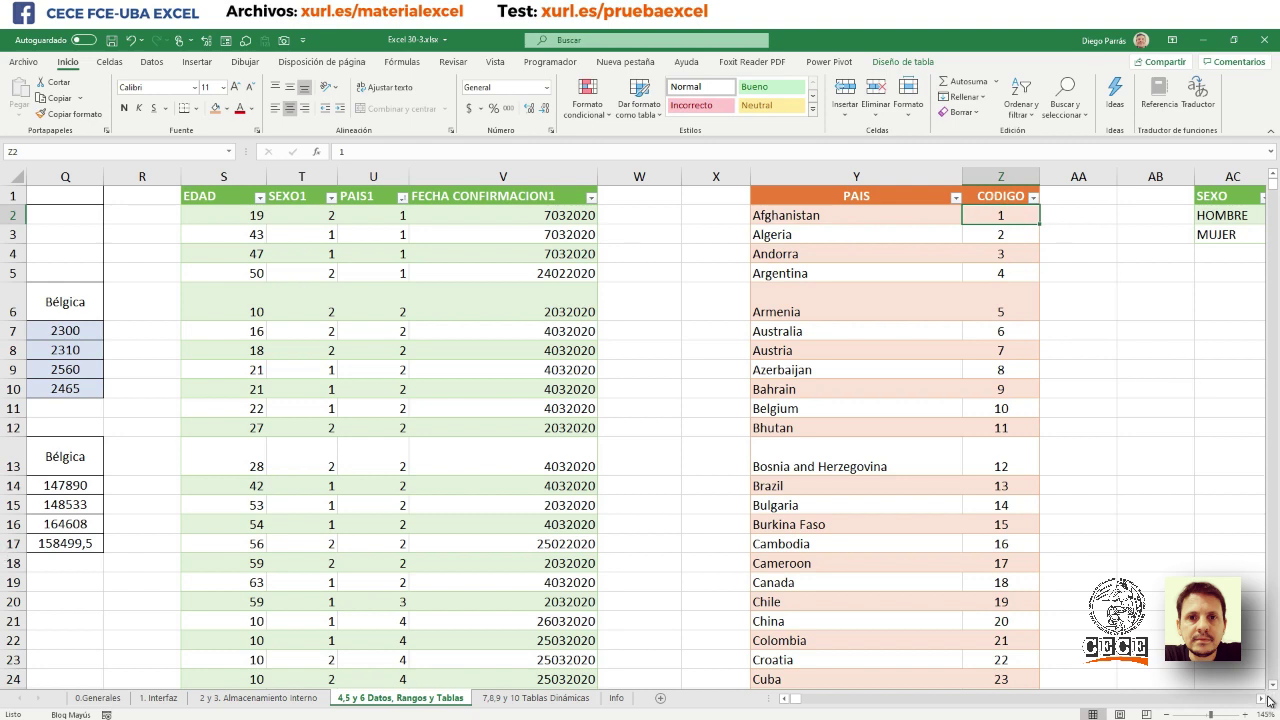
scroll(1266, 701, "right", 4)
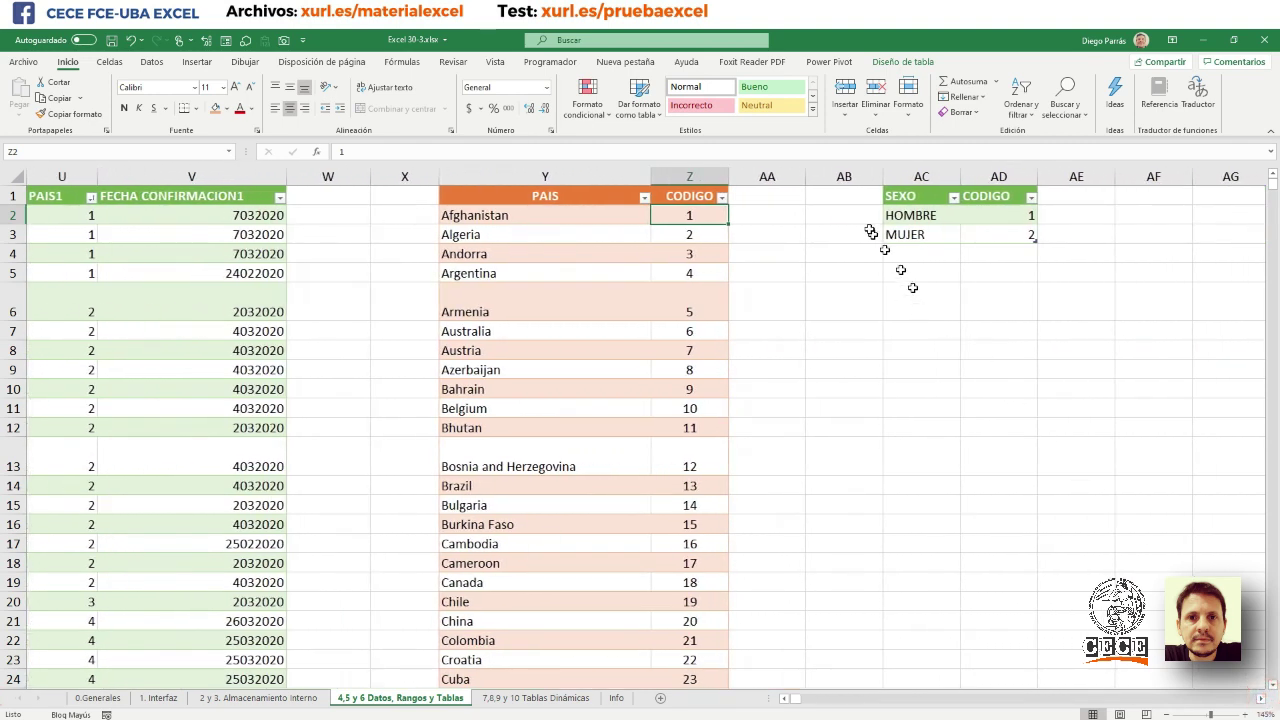
left_click(844, 212)
left_click(845, 233)
left_click(840, 212)
left_click(843, 233)
left_click(836, 212)
left_click(843, 236)
left_click(829, 215)
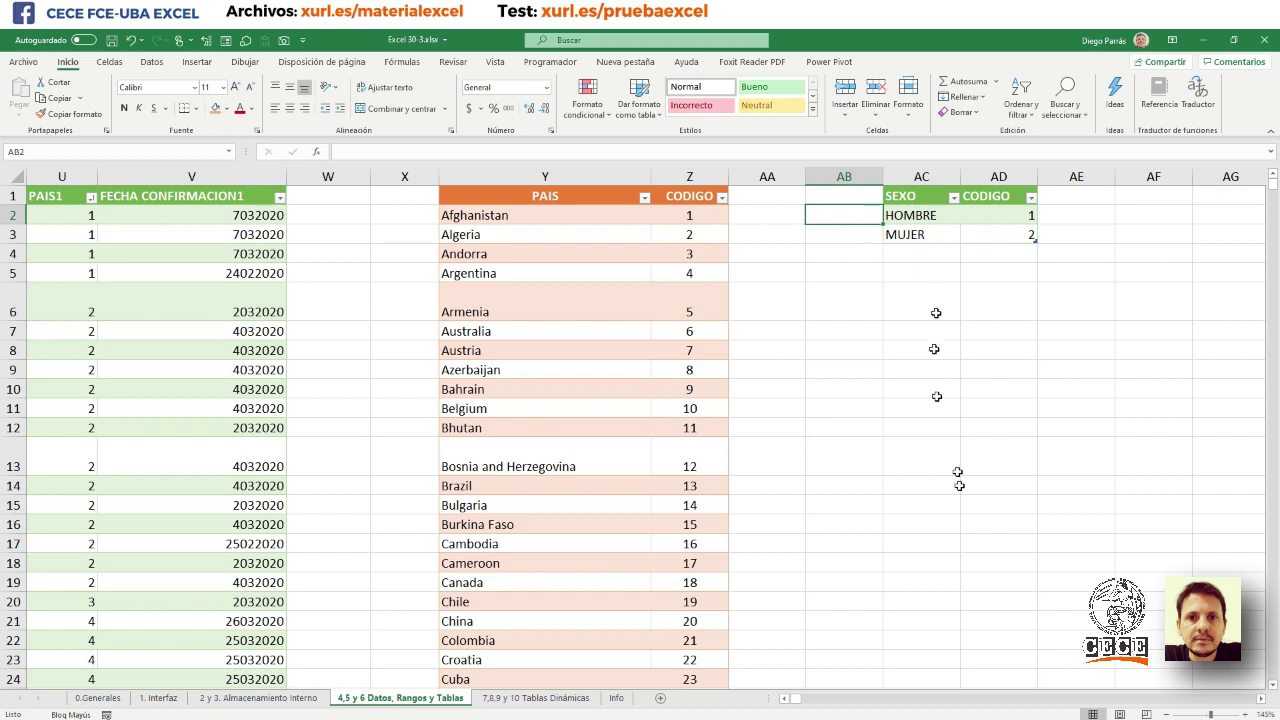
left_click(784, 698)
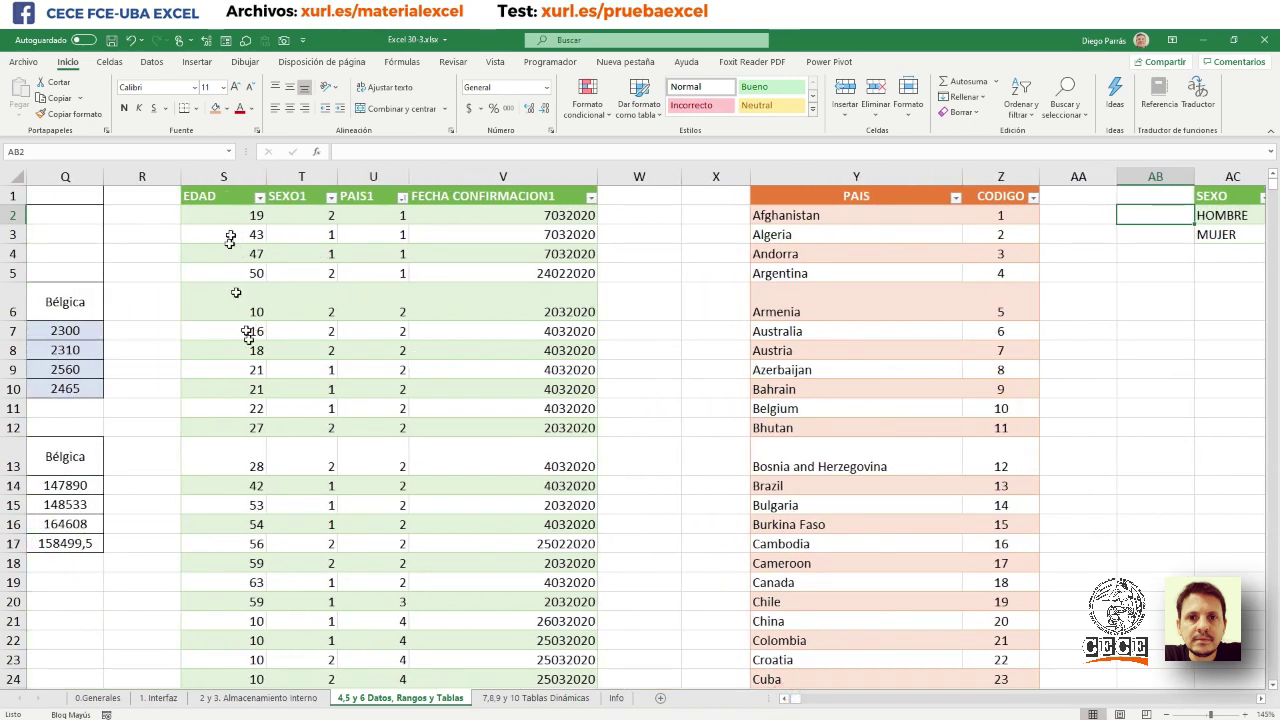
left_click(1260, 700)
left_click(1262, 705)
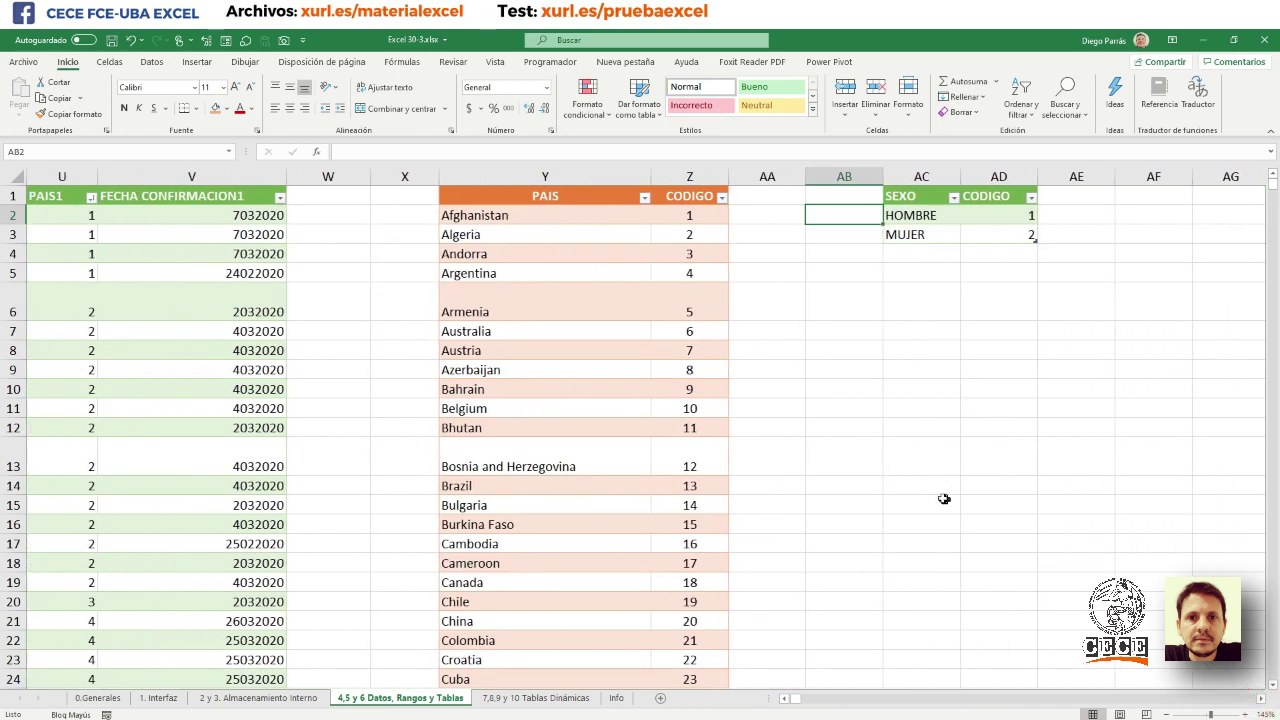
left_click(786, 699)
left_click(786, 700)
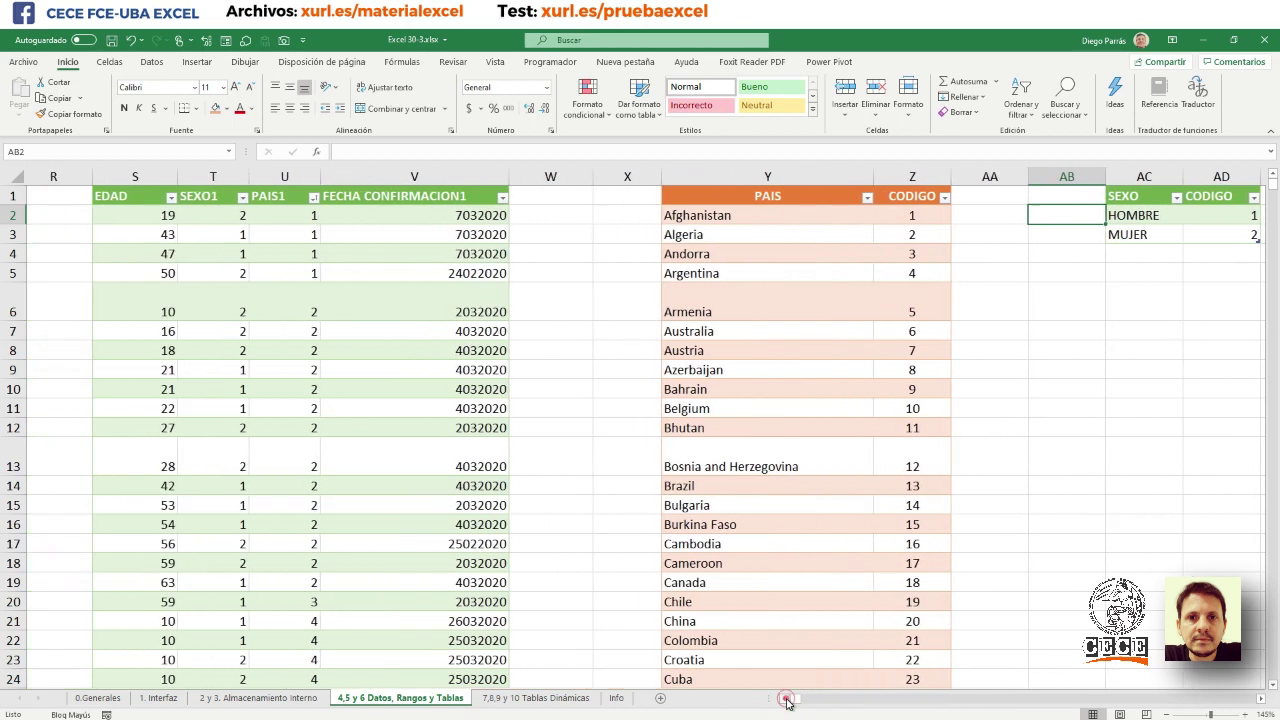
left_click(786, 700)
left_click(786, 700)
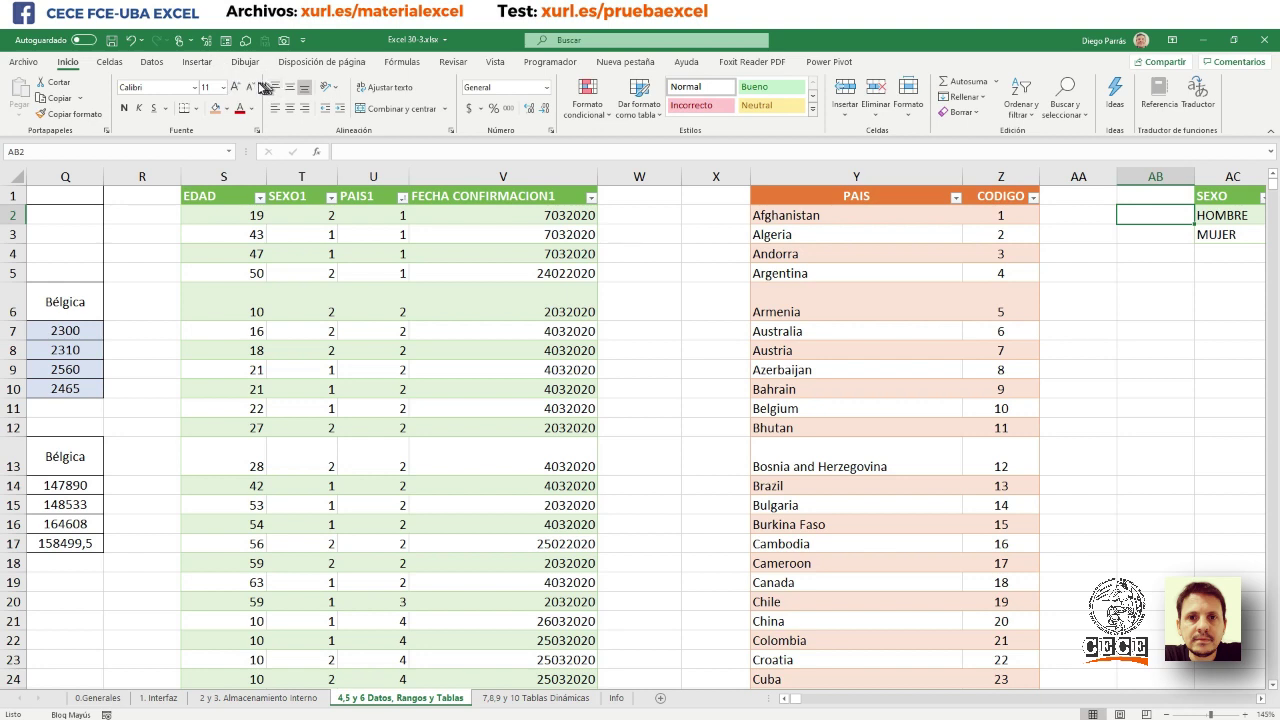
- Draw an arrow shape from code 1 in CODIGO to PAIS1 cell U2
left_click(197, 62)
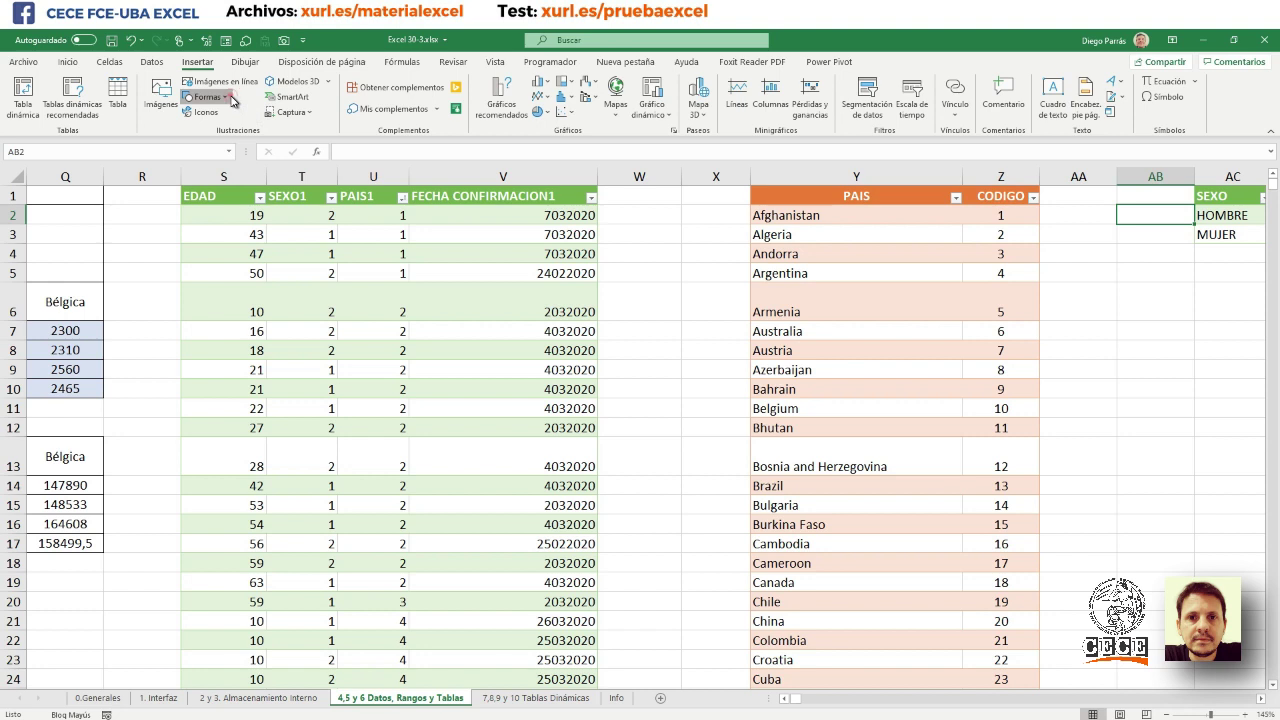
left_click(231, 100)
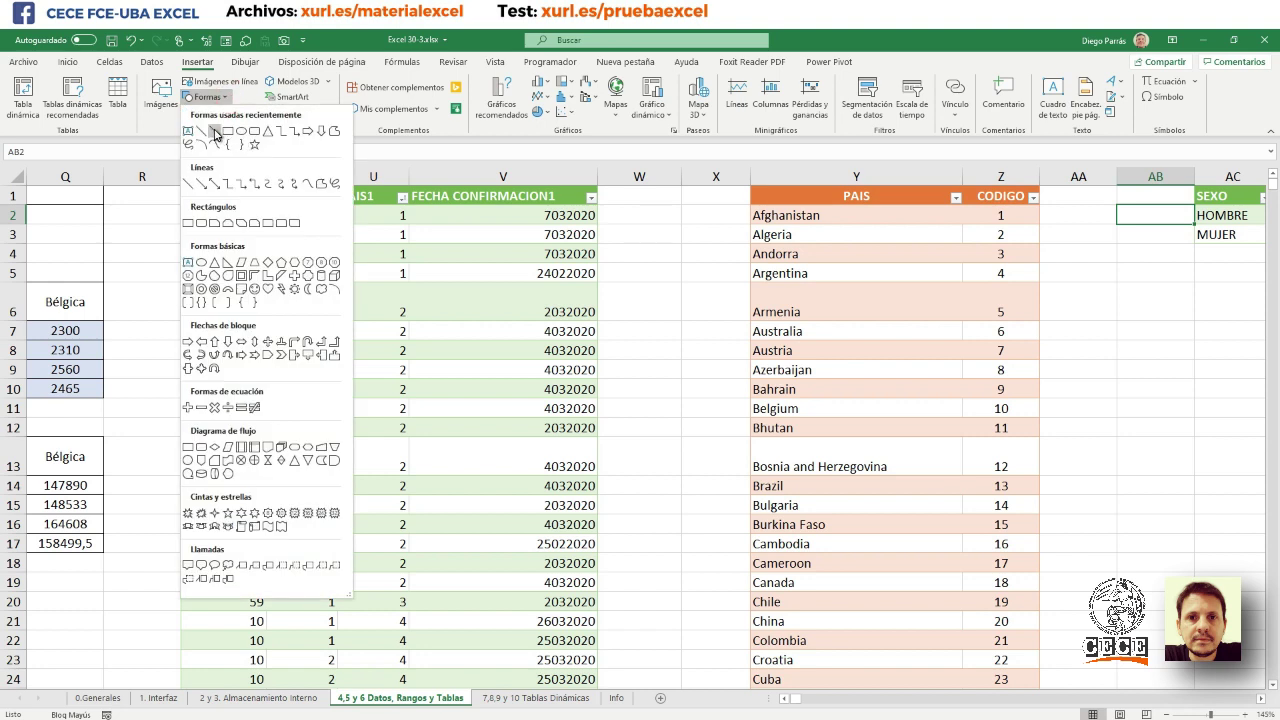
left_click(216, 134)
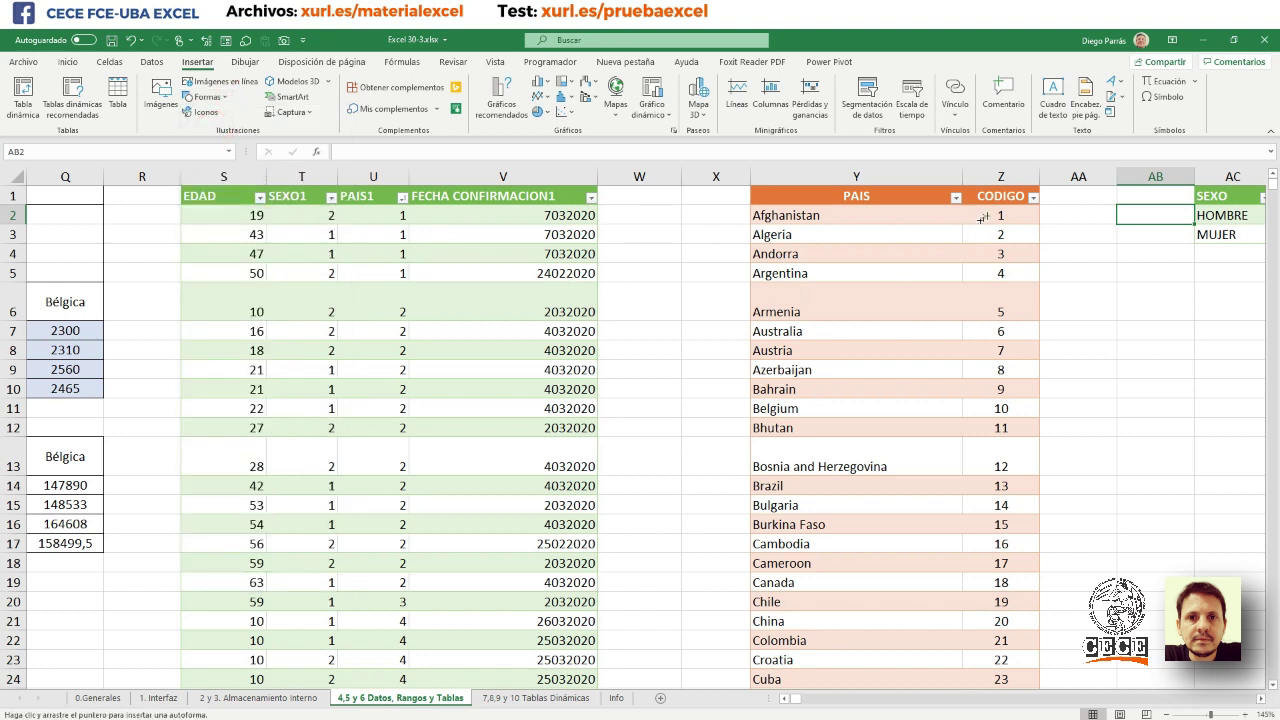
mouse_move(996, 216)
left_mouse_down()
mouse_move(738, 190)
mouse_move(420, 211)
left_mouse_up()
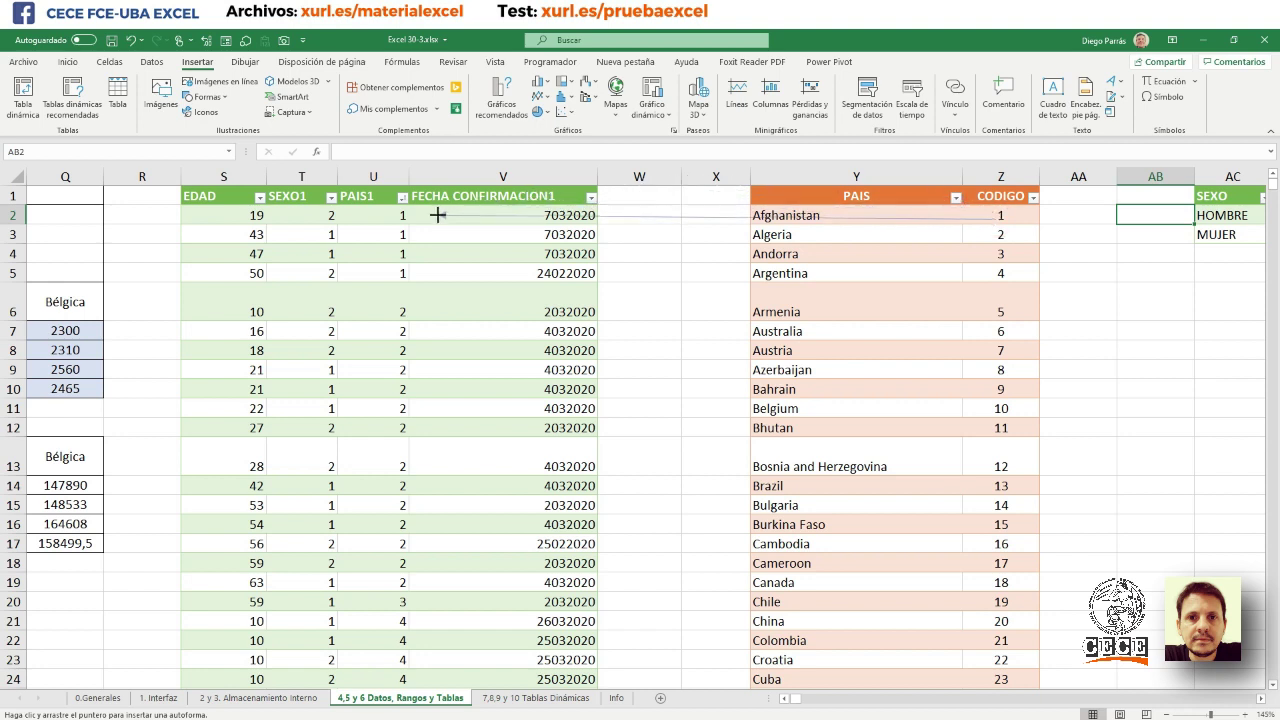
left_click_drag(420, 211, 407, 215)
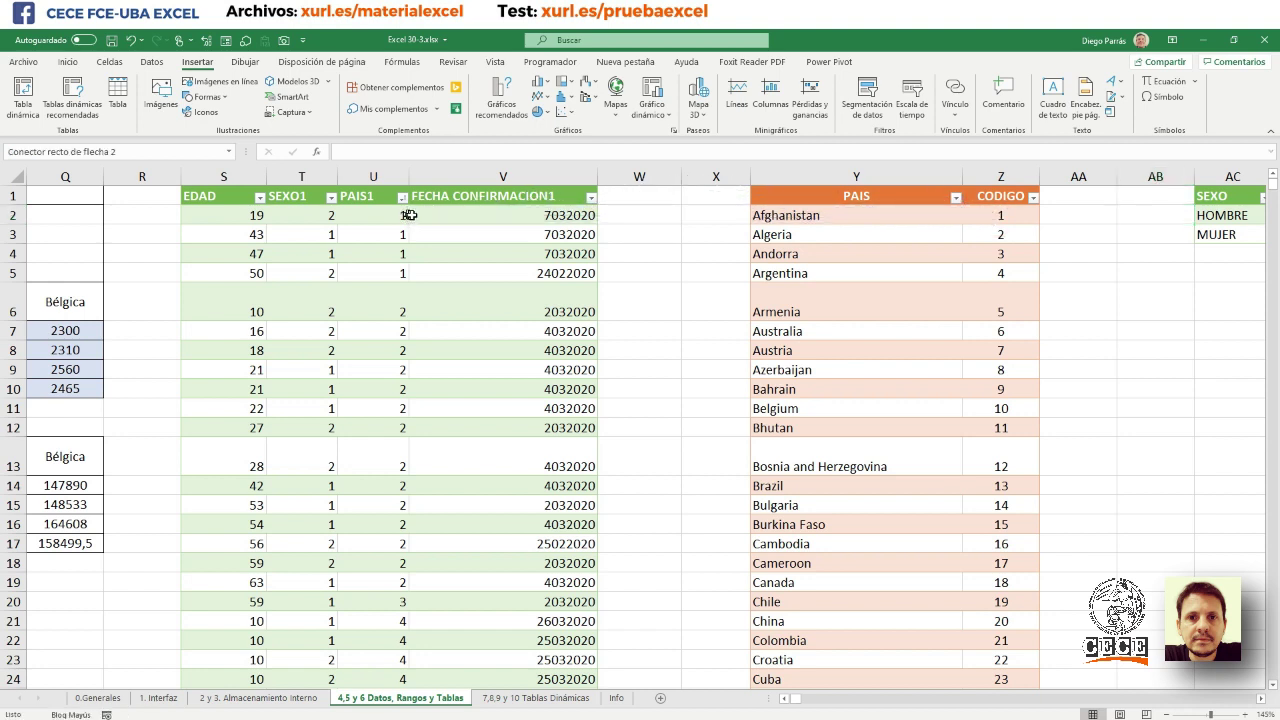
- Duplicate the arrow twice, anchoring both copies on code 1 and pointing them at U3 and U4
key("ctrl+d")
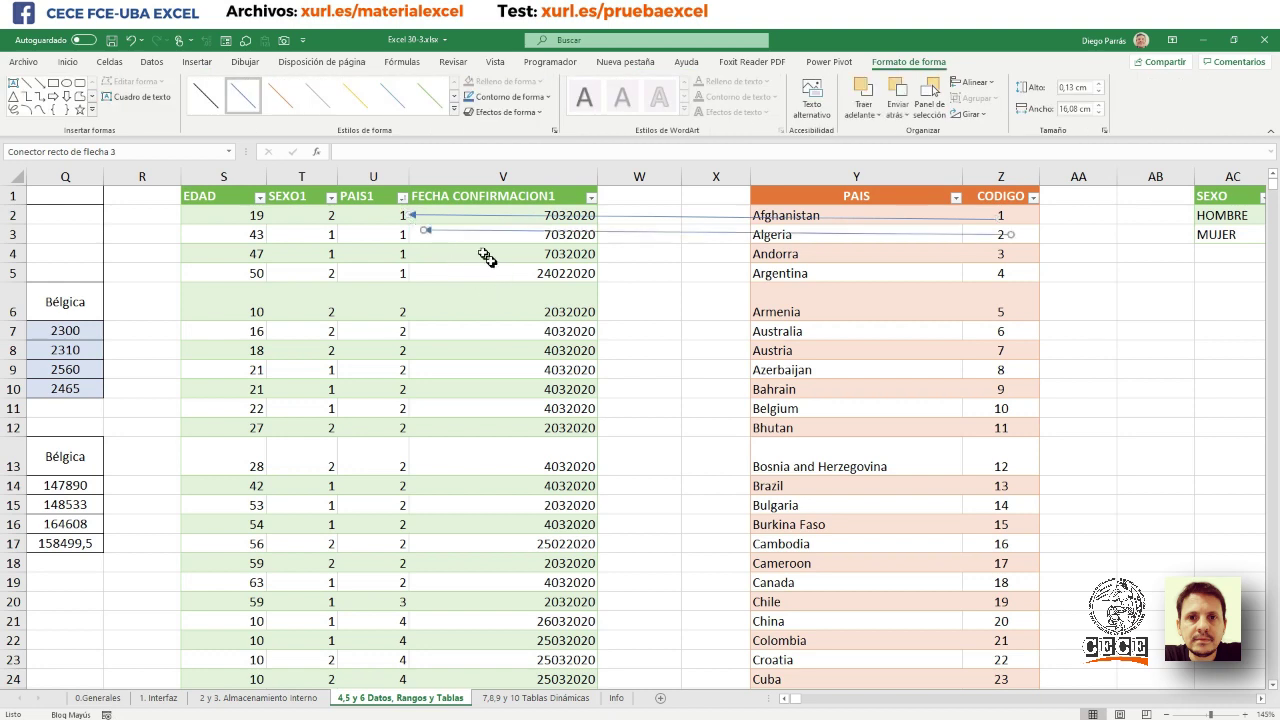
left_click_drag(1010, 234, 997, 221)
left_click_drag(428, 230, 421, 234)
key("ctrl+d")
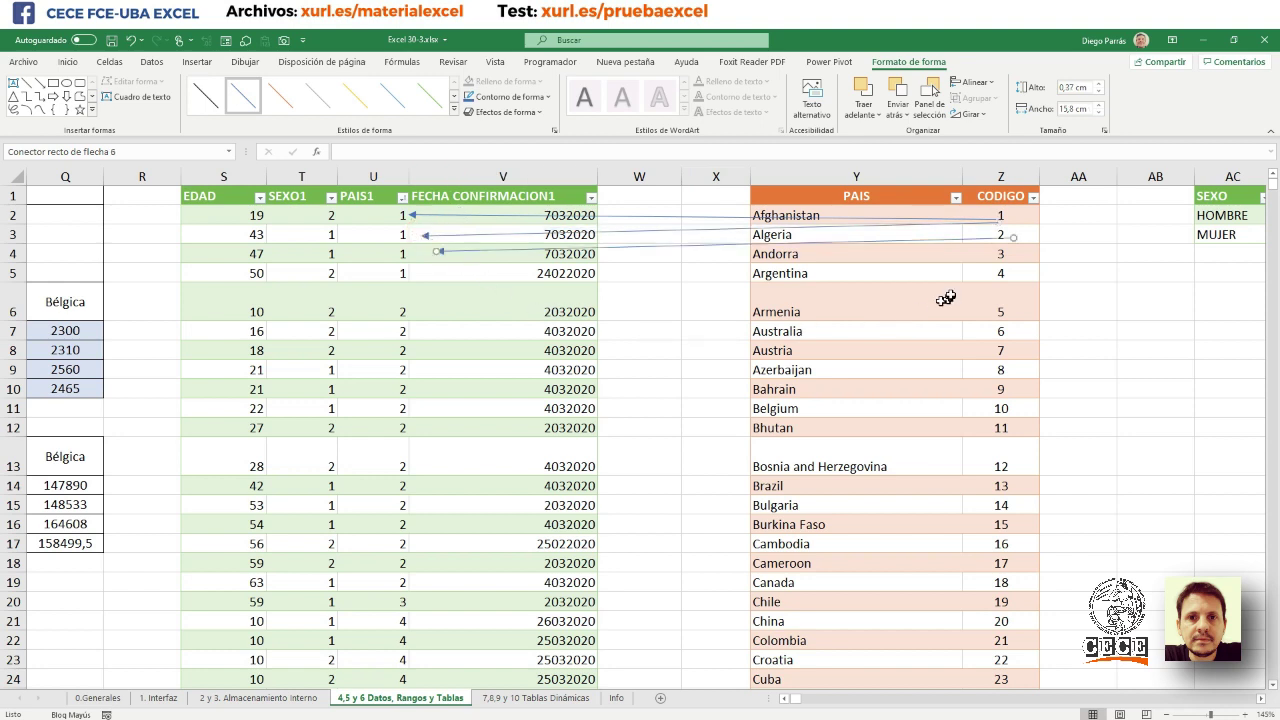
left_click_drag(437, 251, 422, 259)
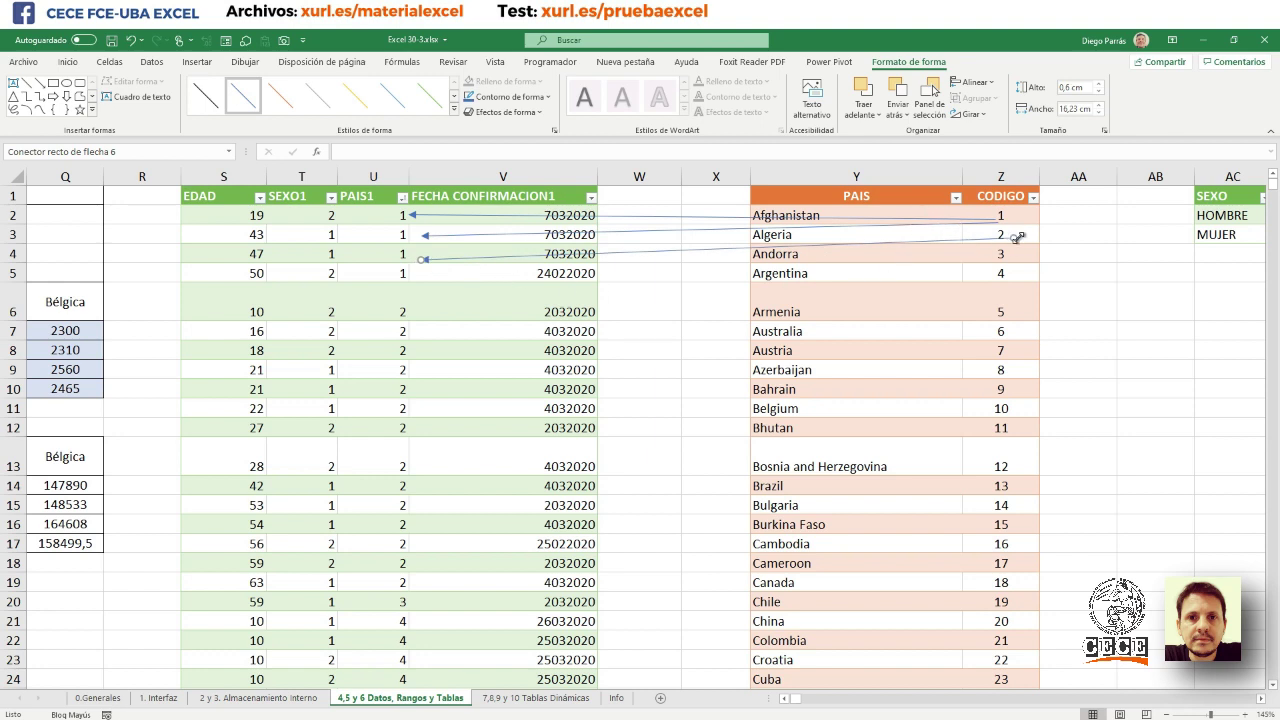
left_click_drag(1014, 239, 1000, 219)
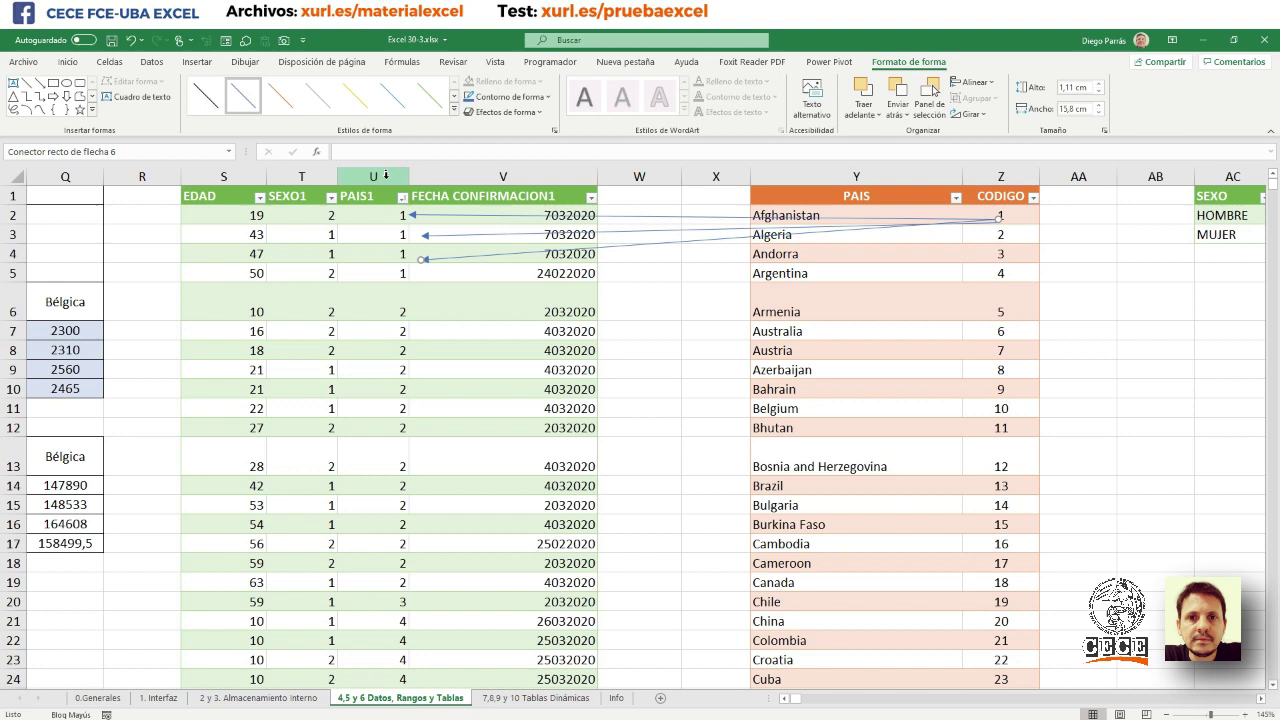
left_click(385, 178)
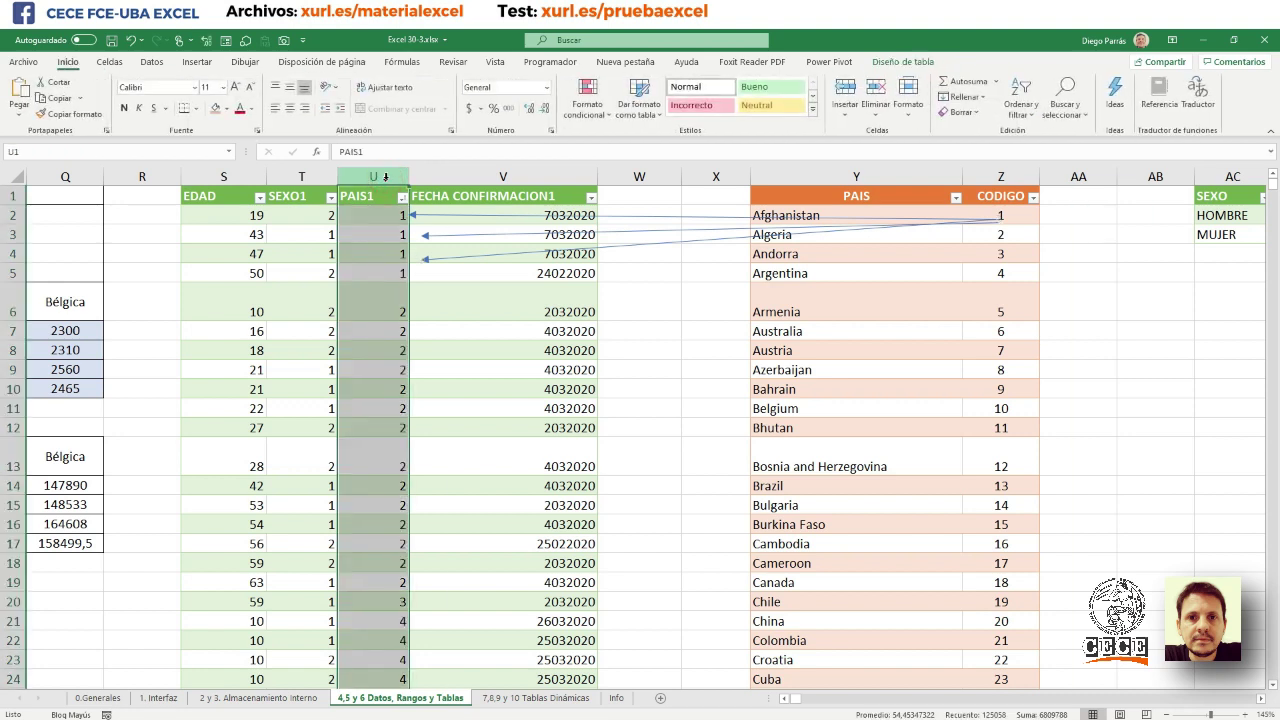
left_click(1013, 178)
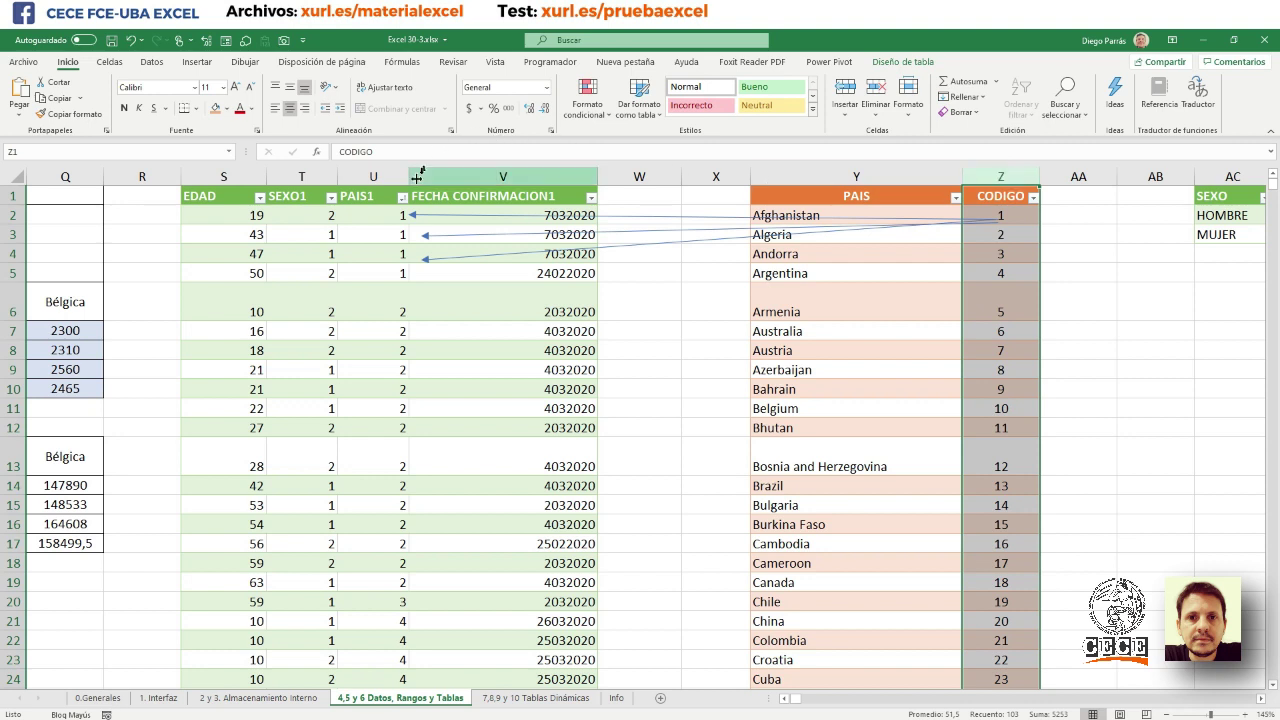
left_click(385, 178)
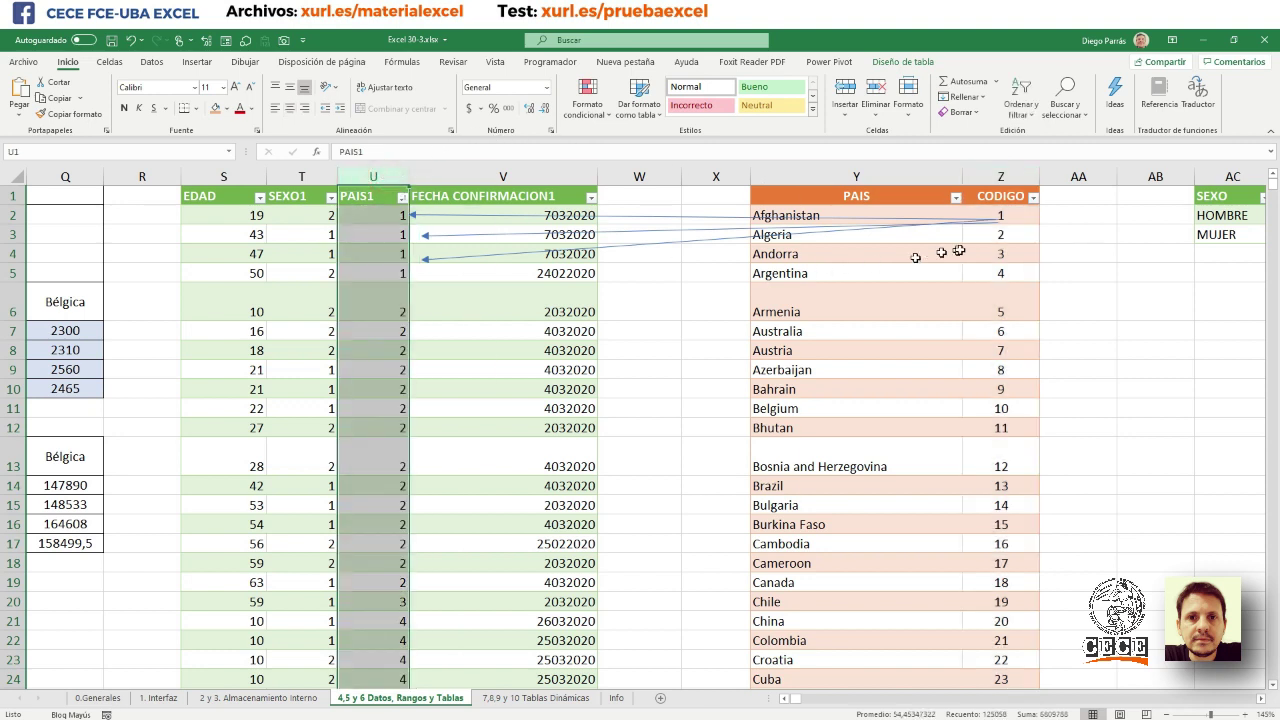
left_click(715, 177)
left_click(999, 177)
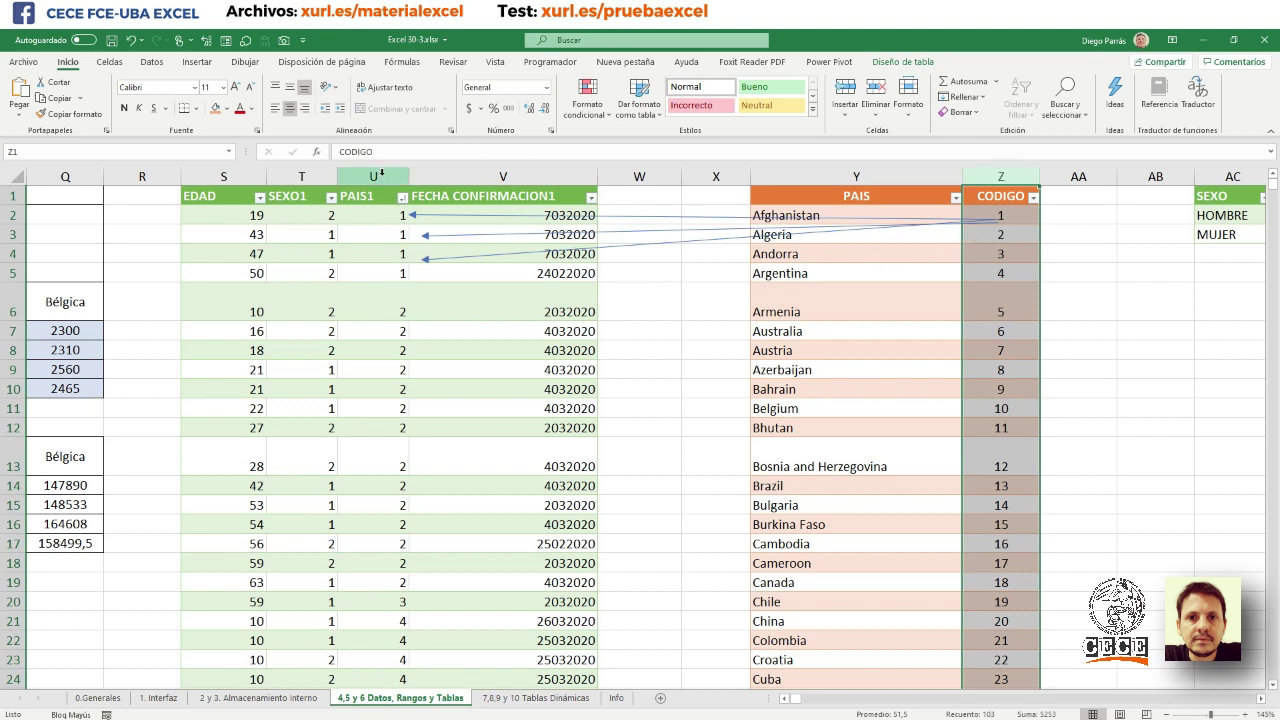
left_click(382, 177)
left_click(984, 180)
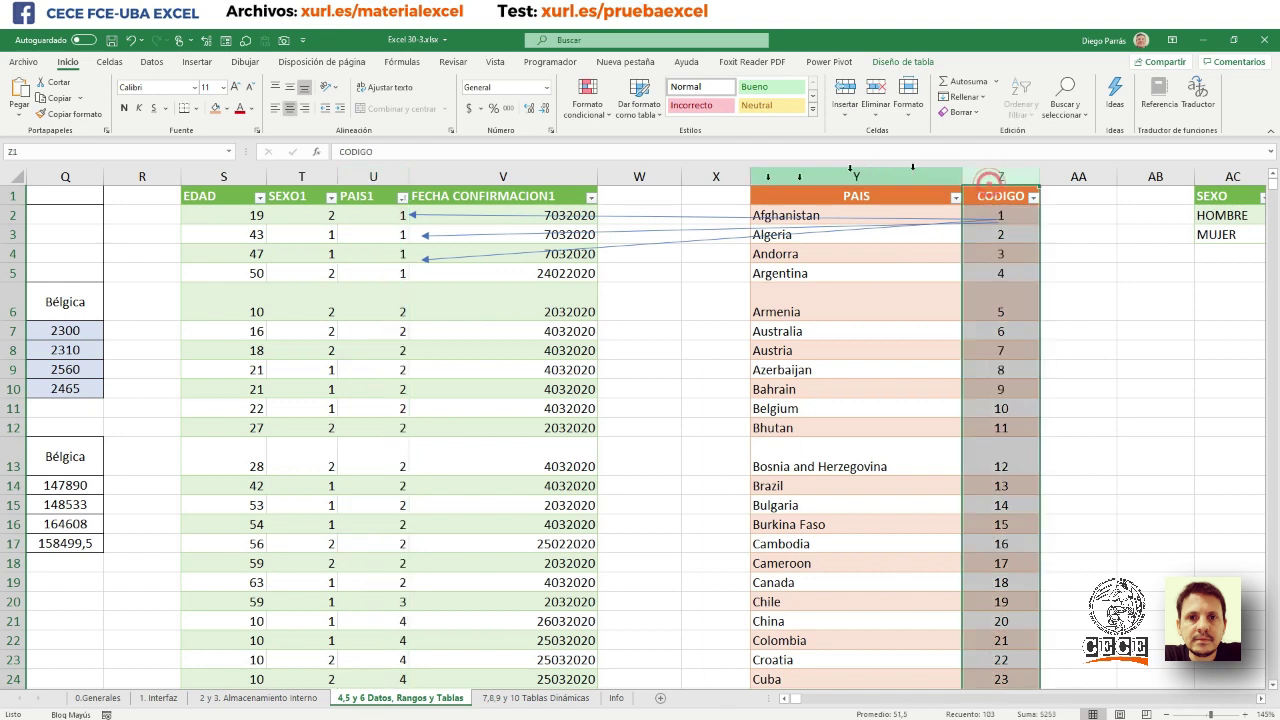
left_click(366, 177)
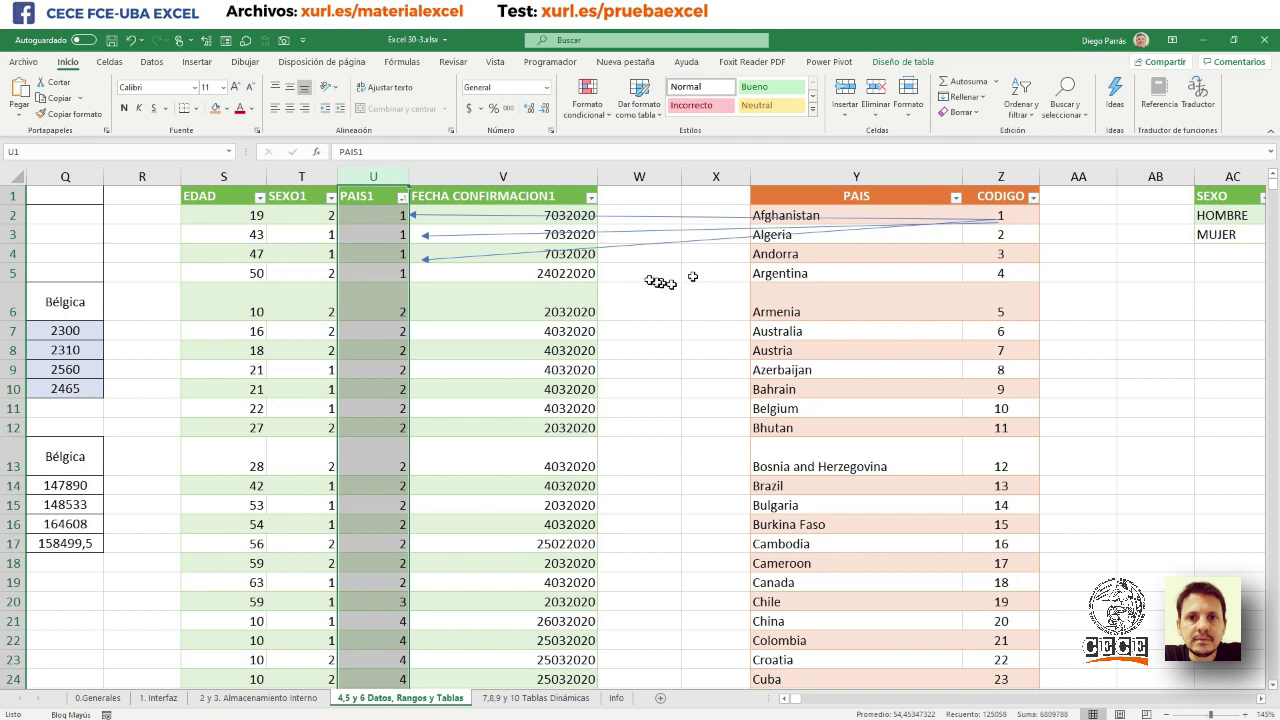
- Delete the three arrows and select the SEXO lookup column
left_click(639, 331)
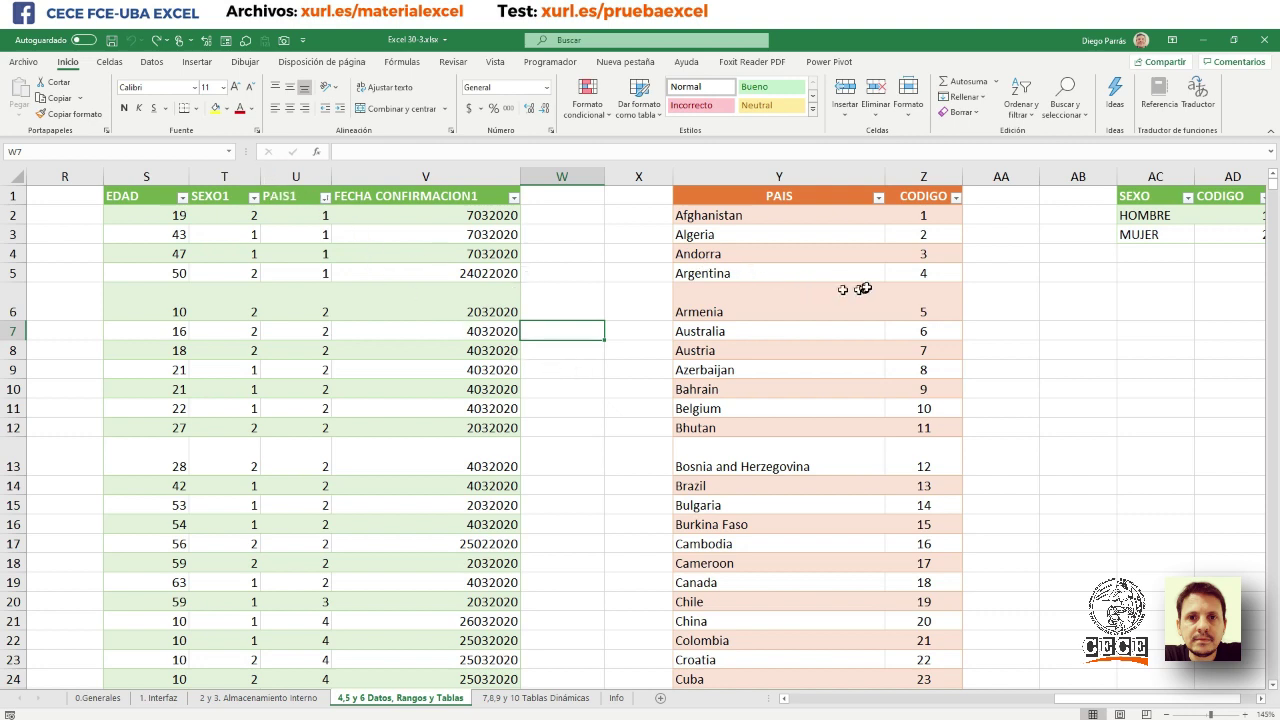
left_click(1078, 176)
right_click(1076, 177)
left_click(1101, 310)
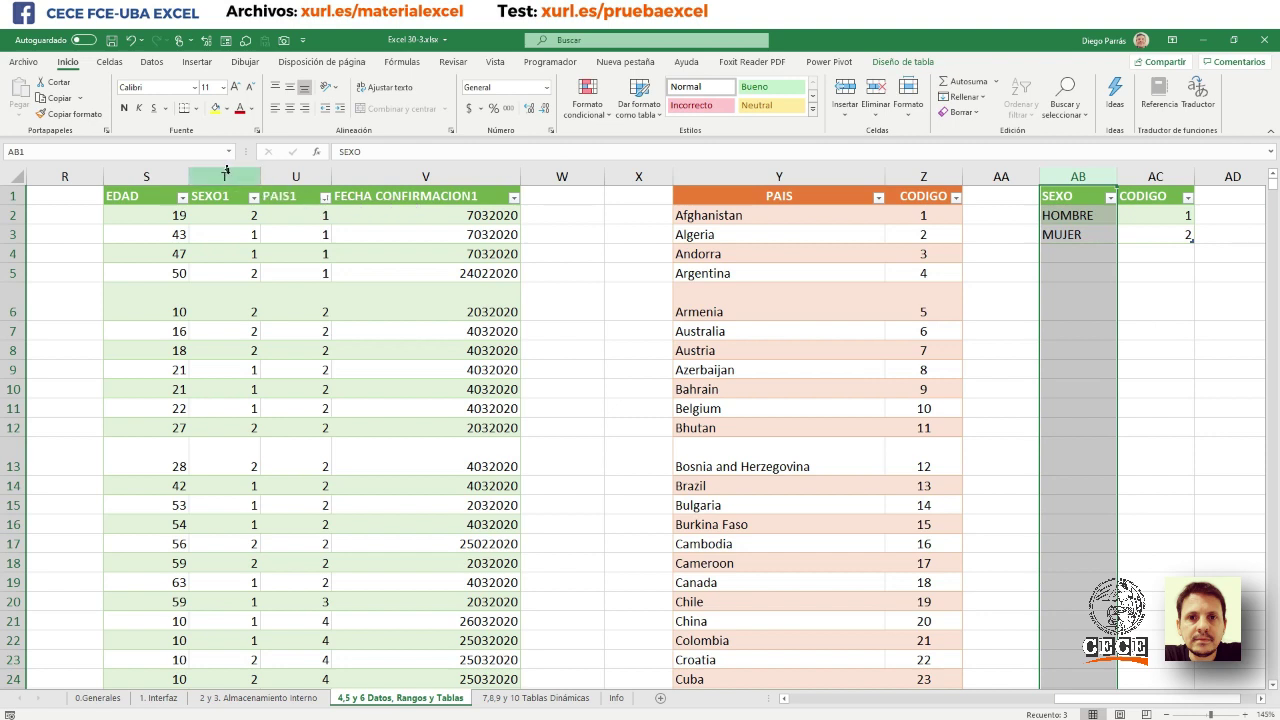
- Select the SEXO1, CODIGO and PAIS1 columns in turn to compare the coded values
left_click(226, 174)
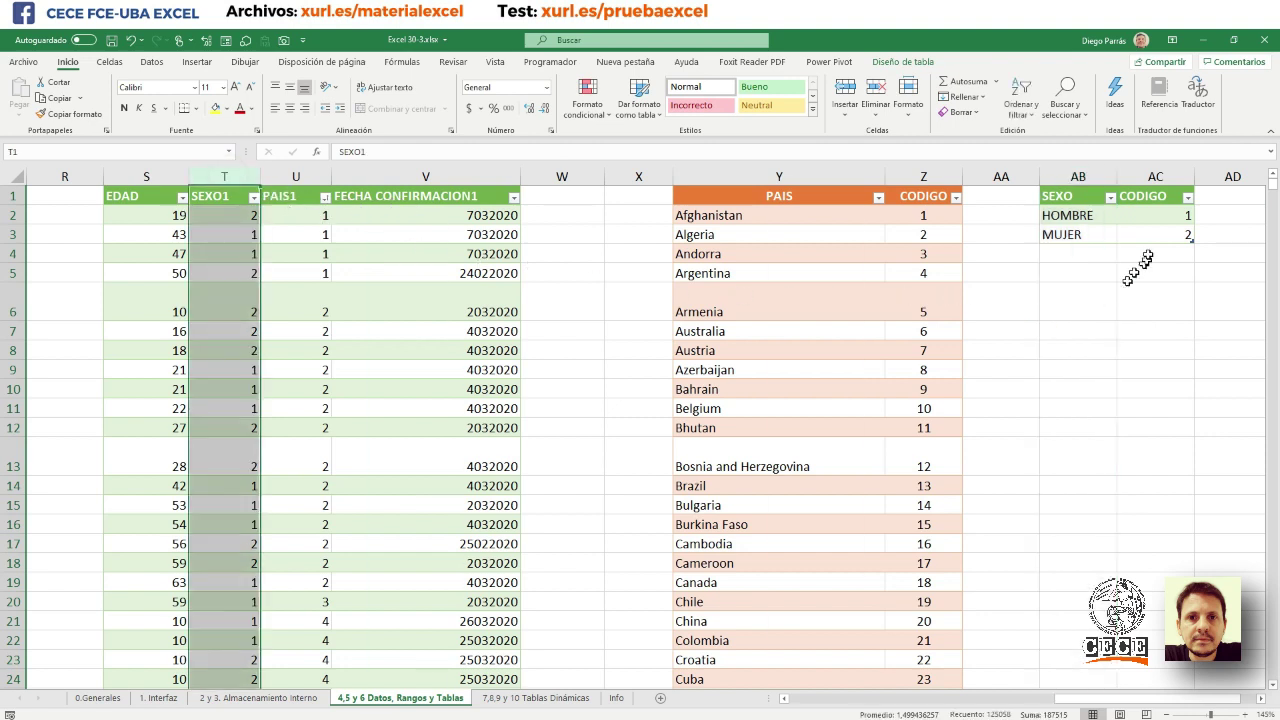
left_click(1152, 178)
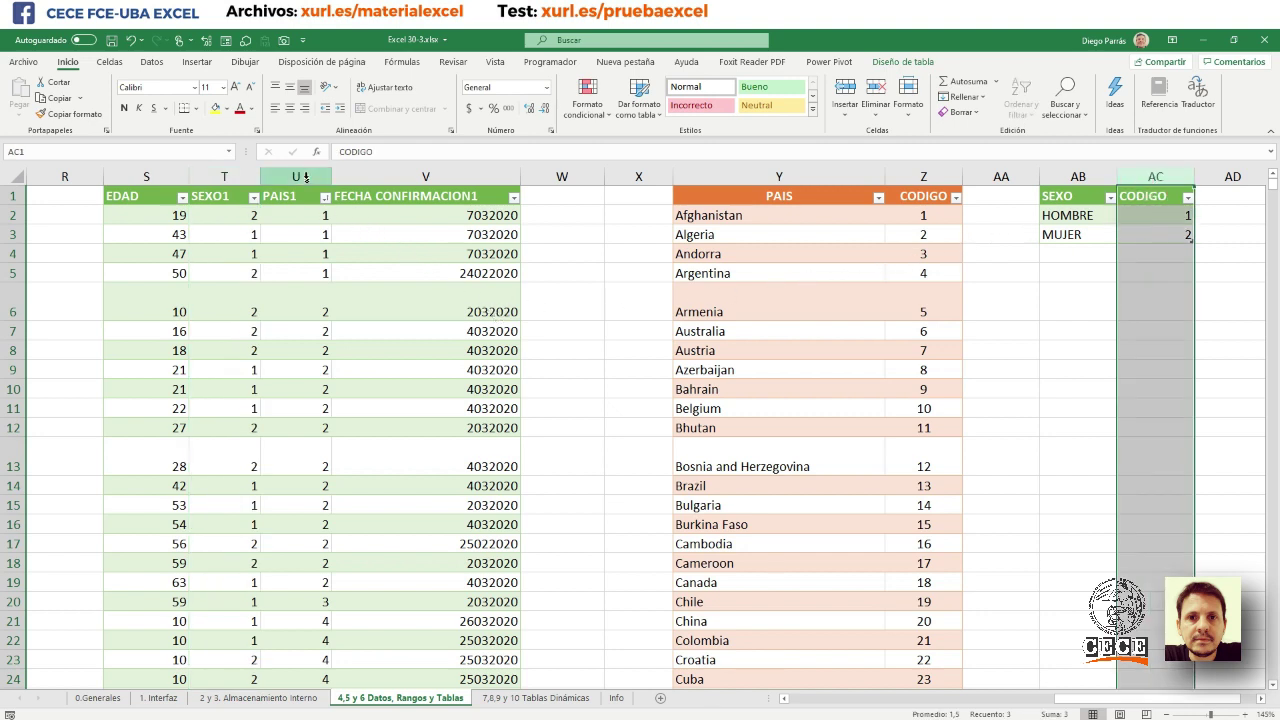
left_click(307, 177)
left_click(922, 177)
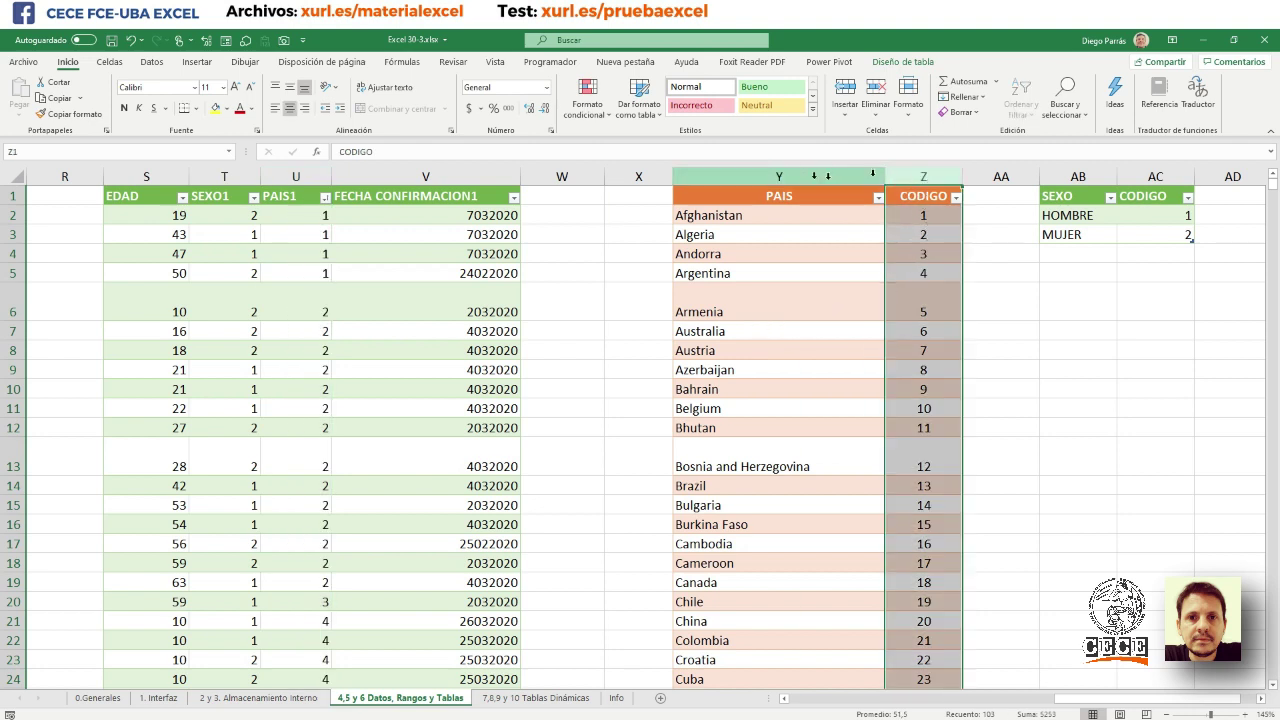
left_click(309, 178)
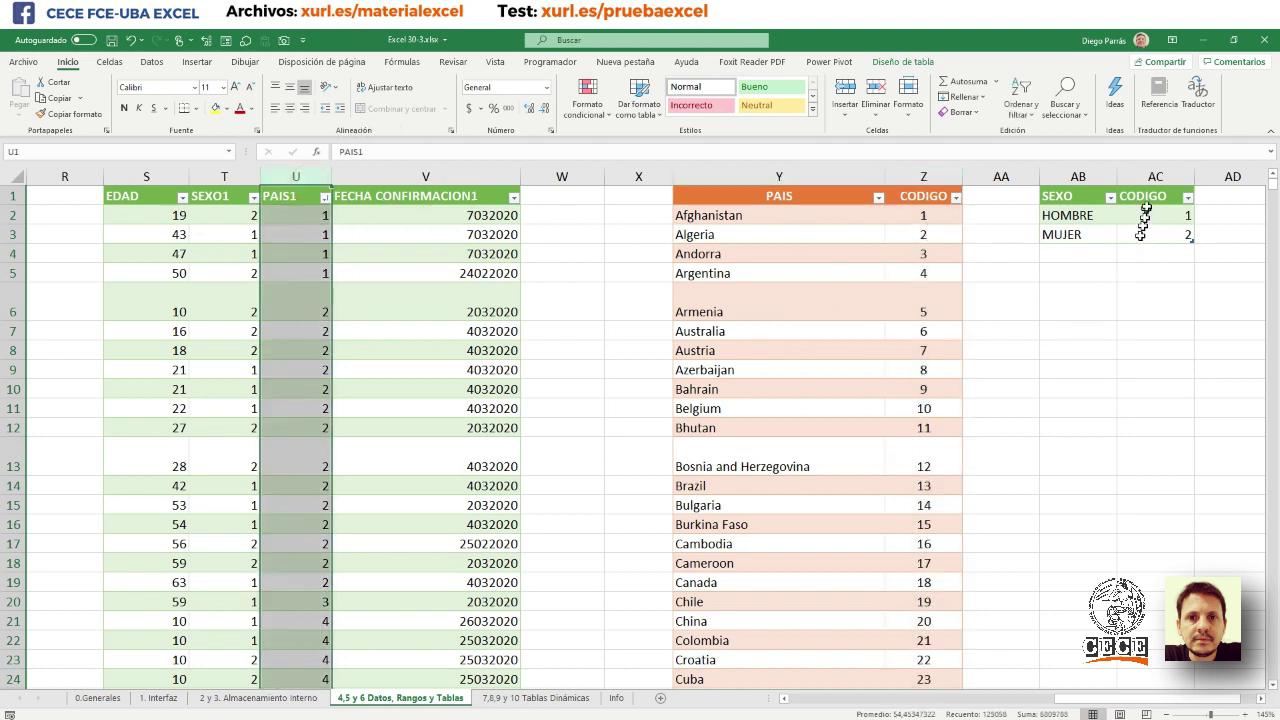
left_click(1152, 177)
left_click(240, 178)
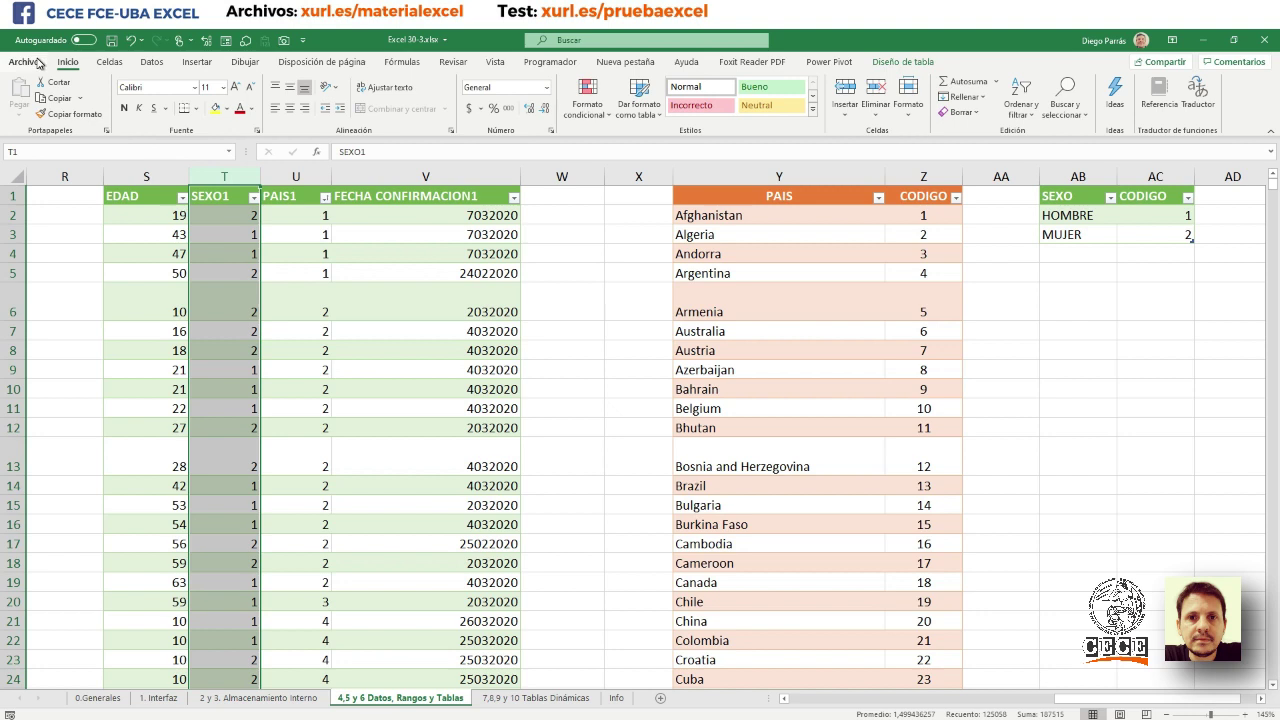
left_click(40, 62)
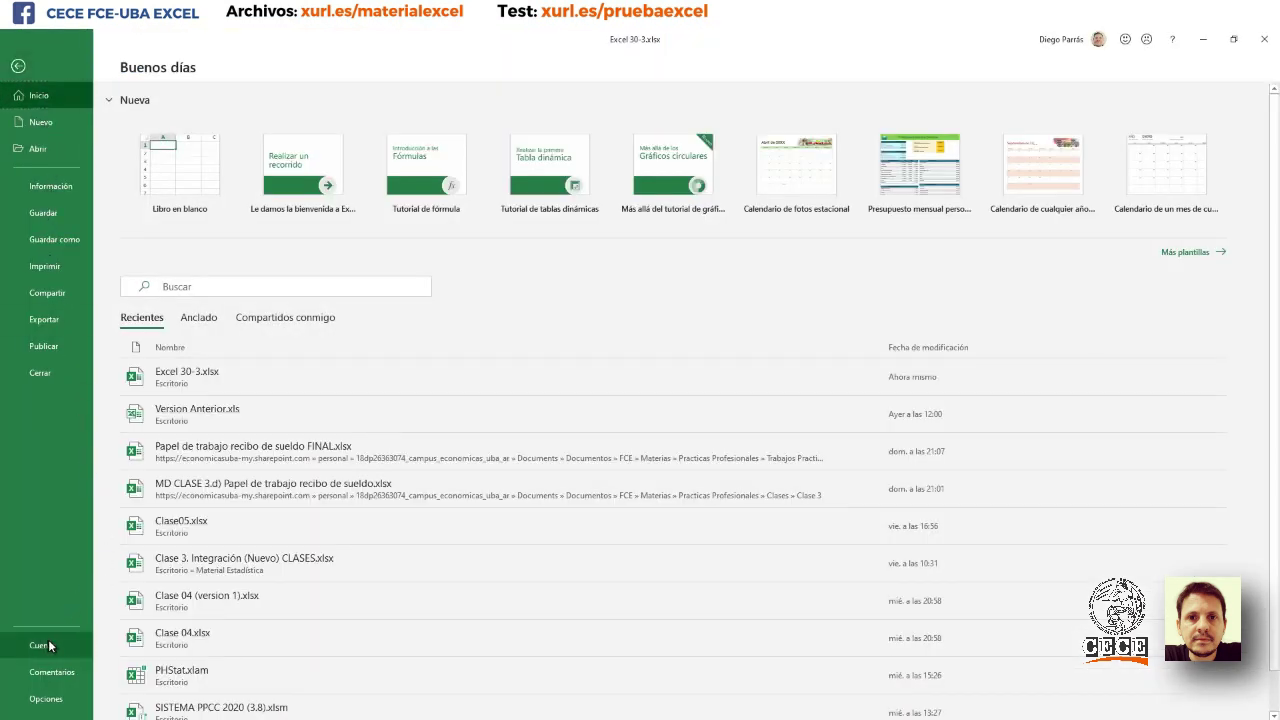
left_click(45, 645)
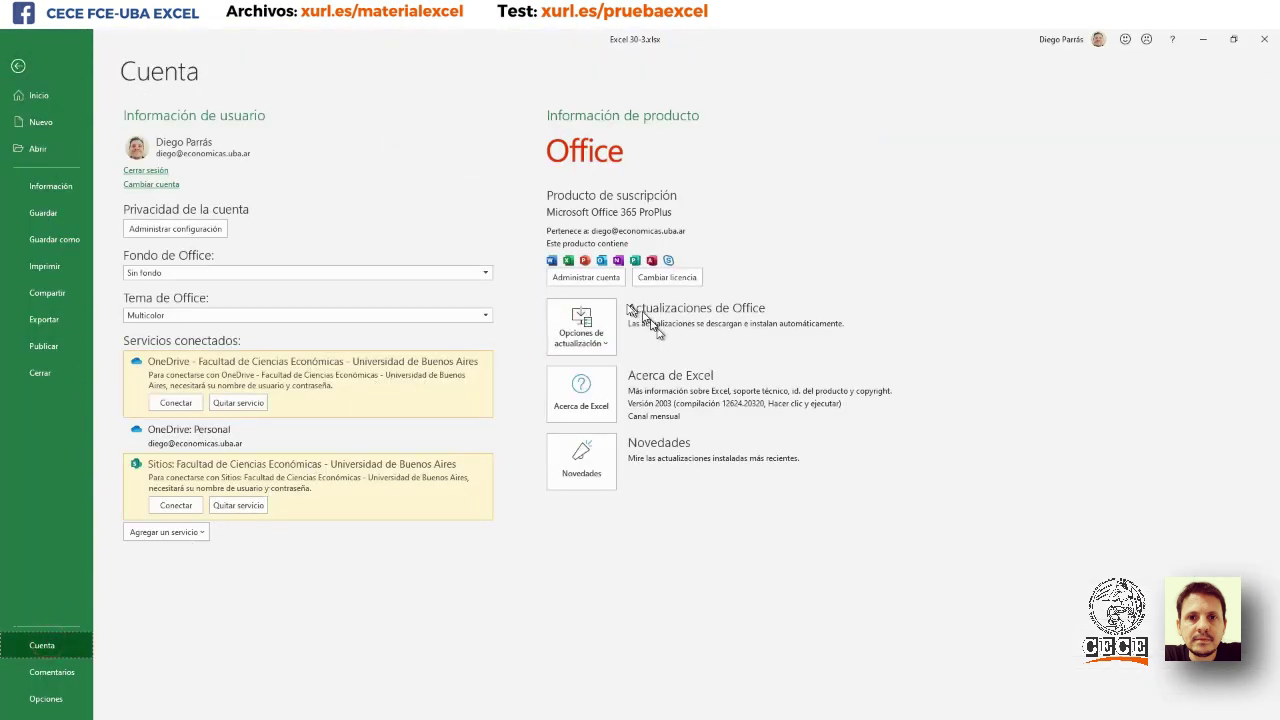
left_click(581, 331)
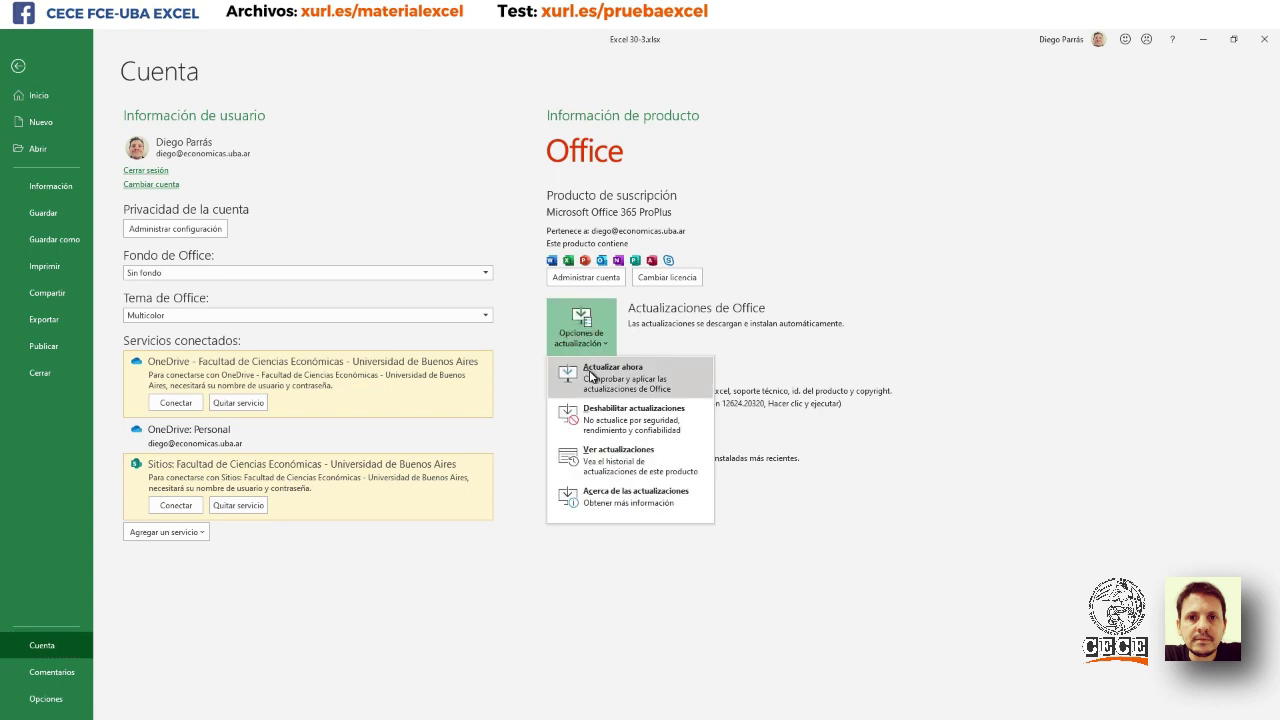
left_click(18, 66)
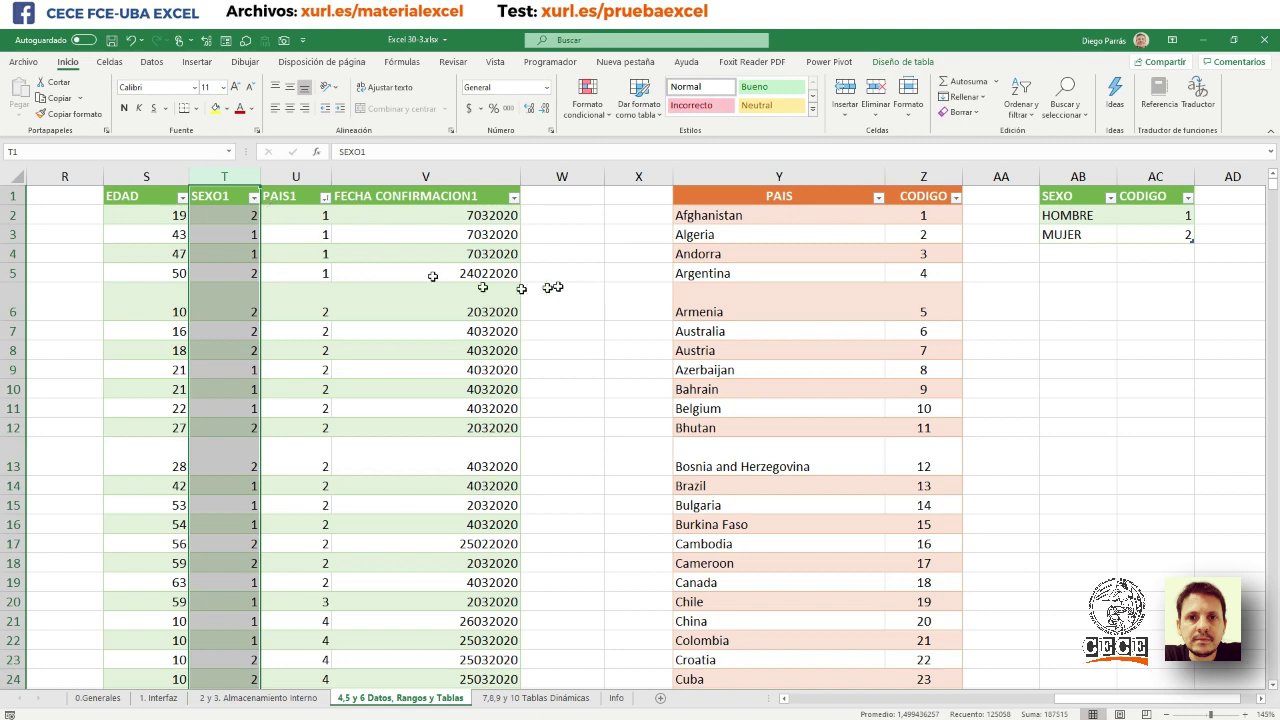
- Compare the CODIGO, PAIS1 and SEXO1 columns, then open the PAIS1 column's context menu
left_click(921, 177)
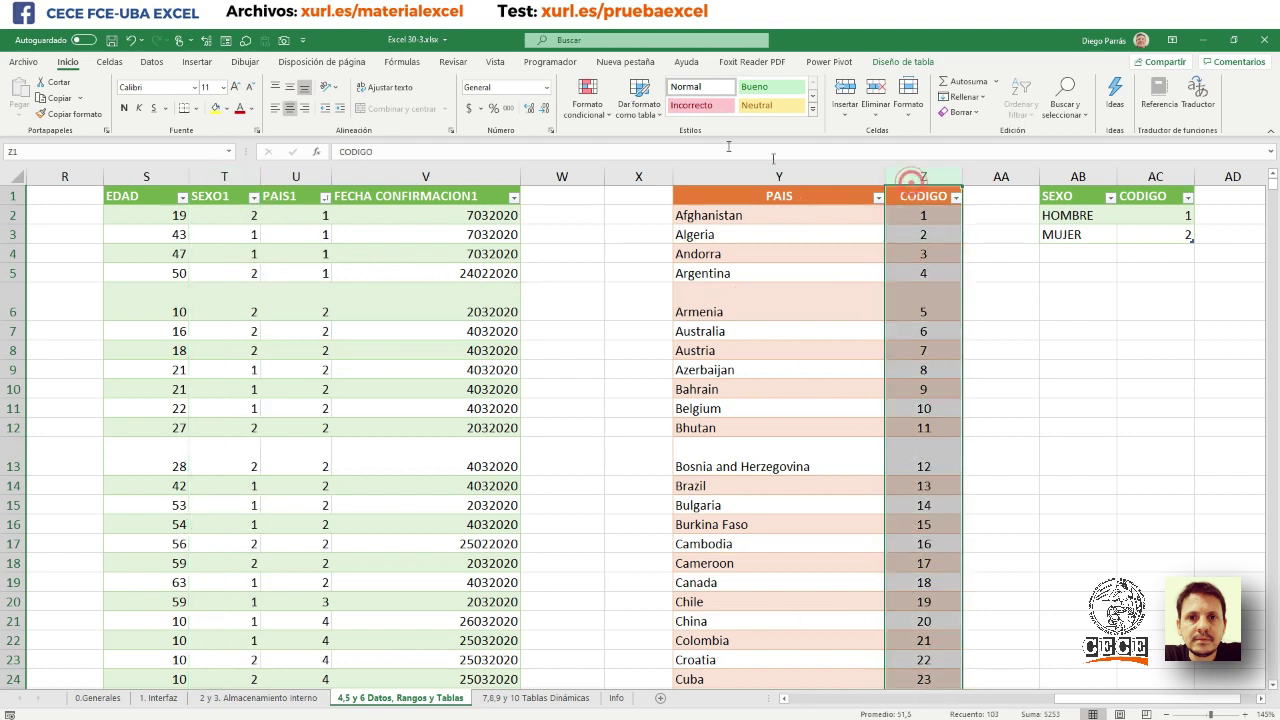
left_click(293, 176)
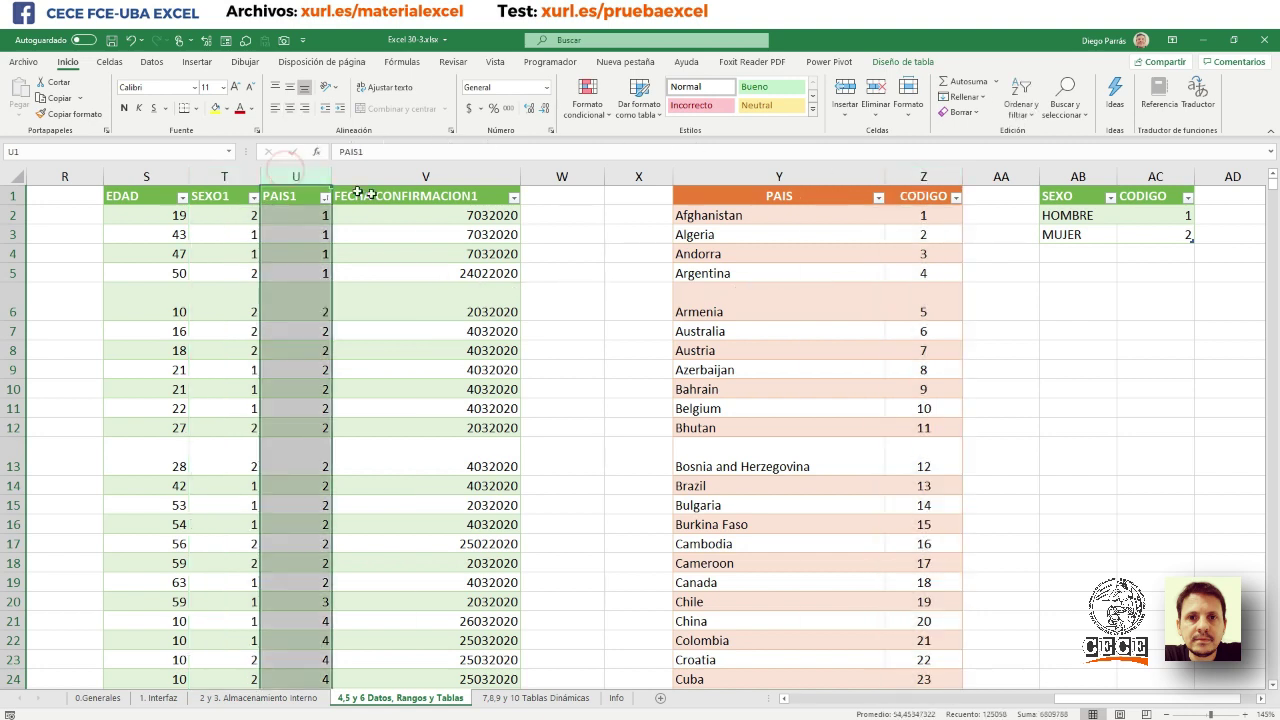
left_click(1137, 178)
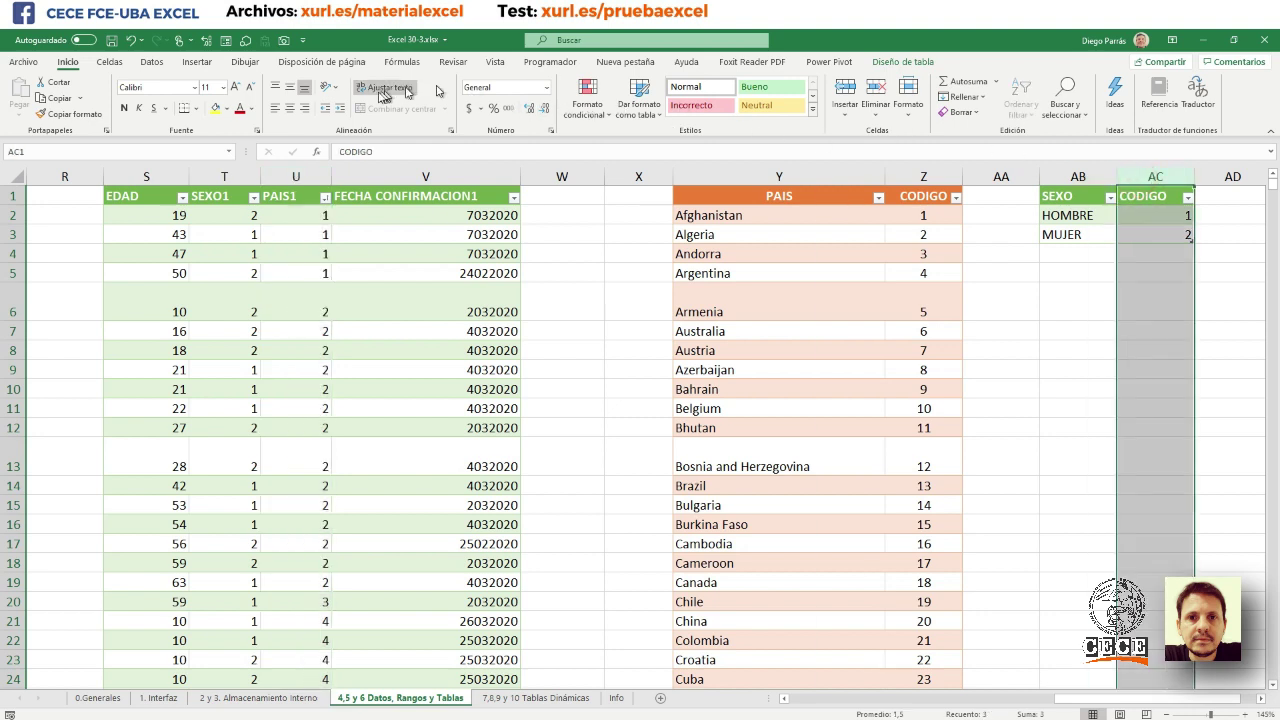
left_click(242, 184)
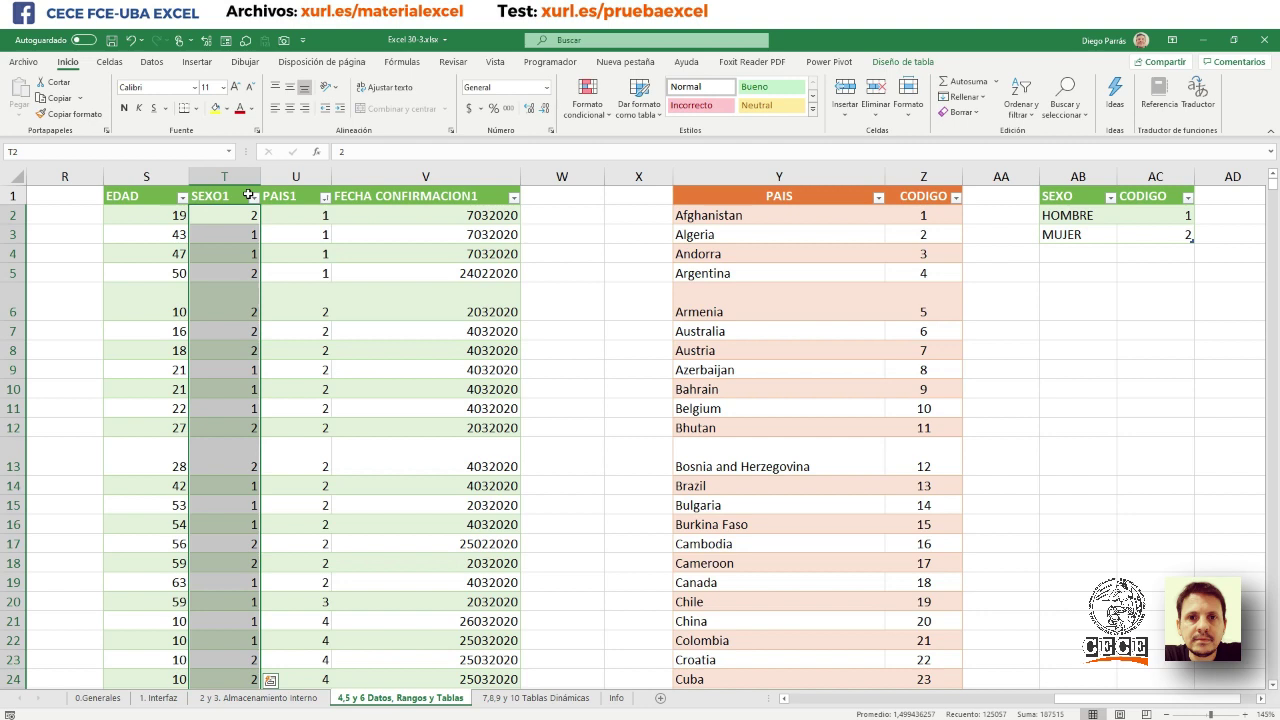
left_click(298, 177)
right_click(300, 179)
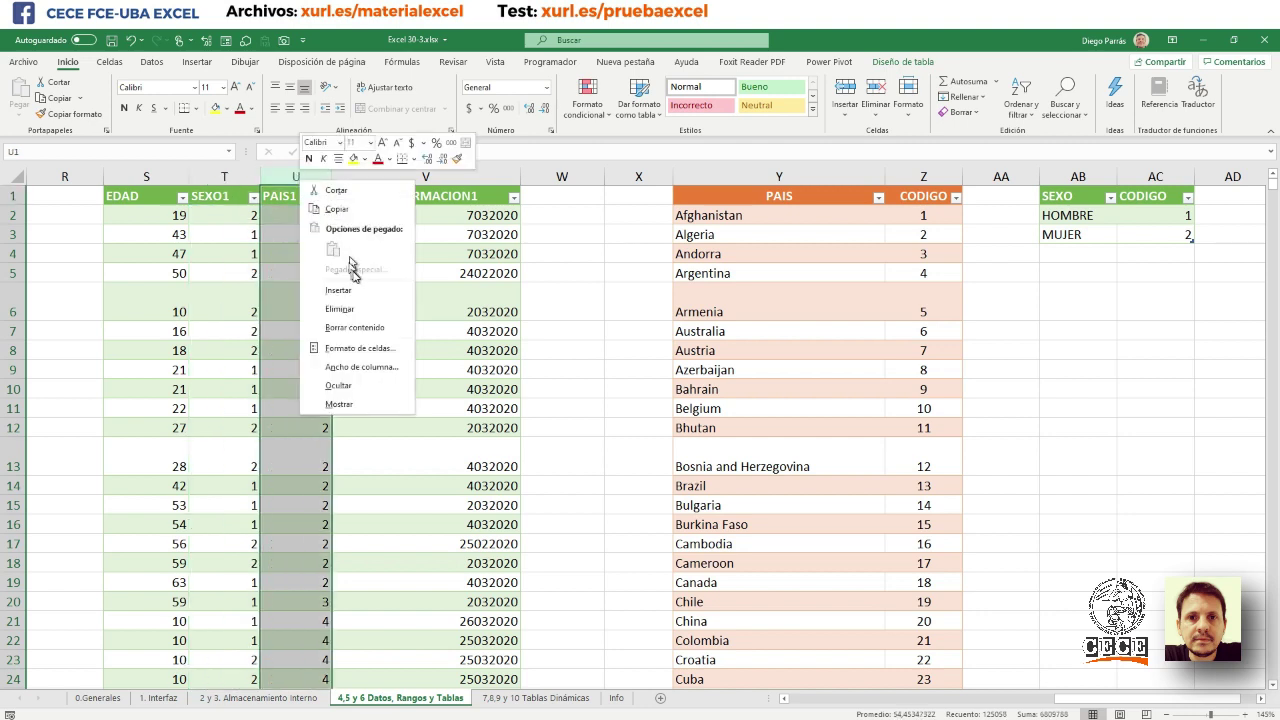
- Insert empty table columns before PAIS1 and before FECHA CONFIRMACION1, creating SEXO2 and PAIS2
left_click(338, 290)
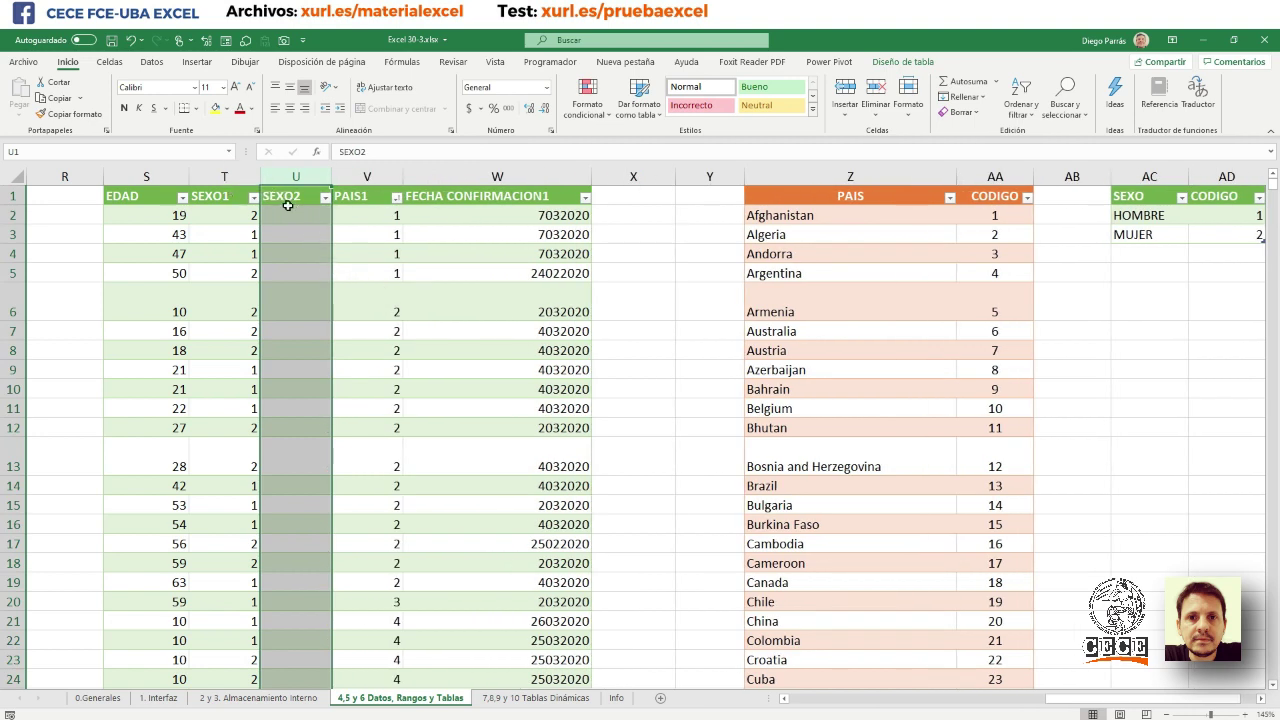
left_click(442, 180)
right_click(446, 180)
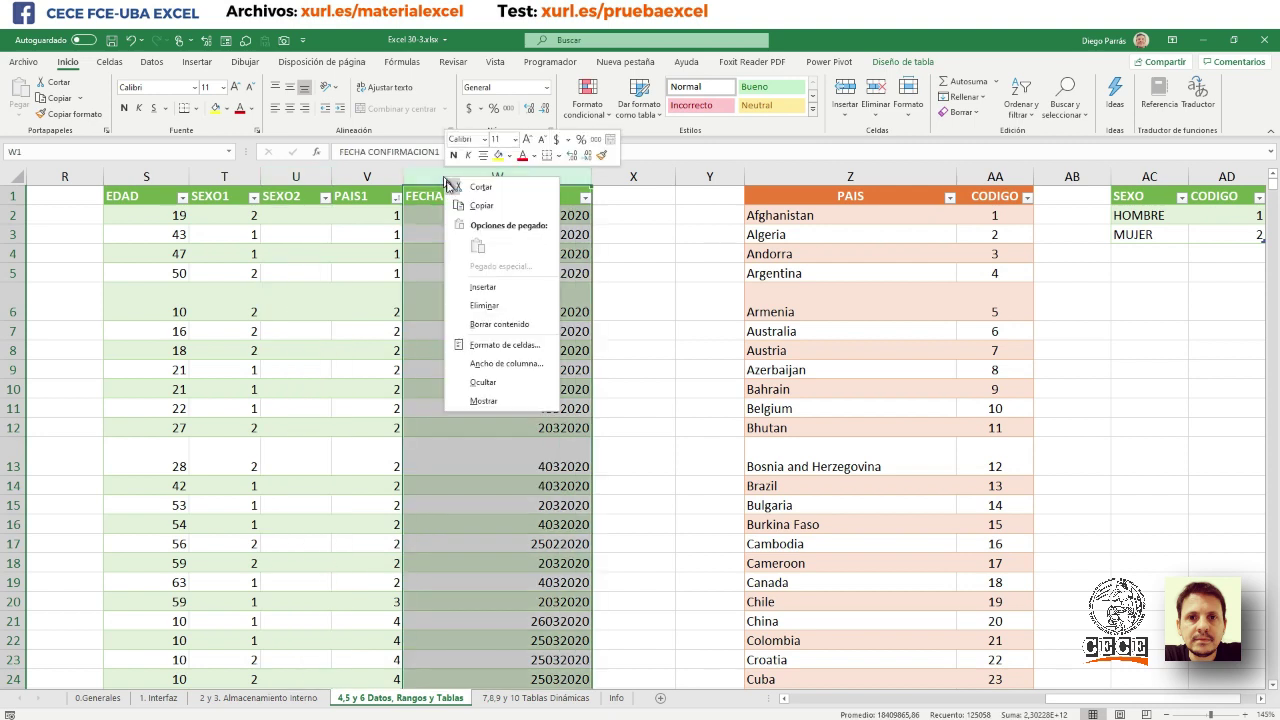
left_click(490, 285)
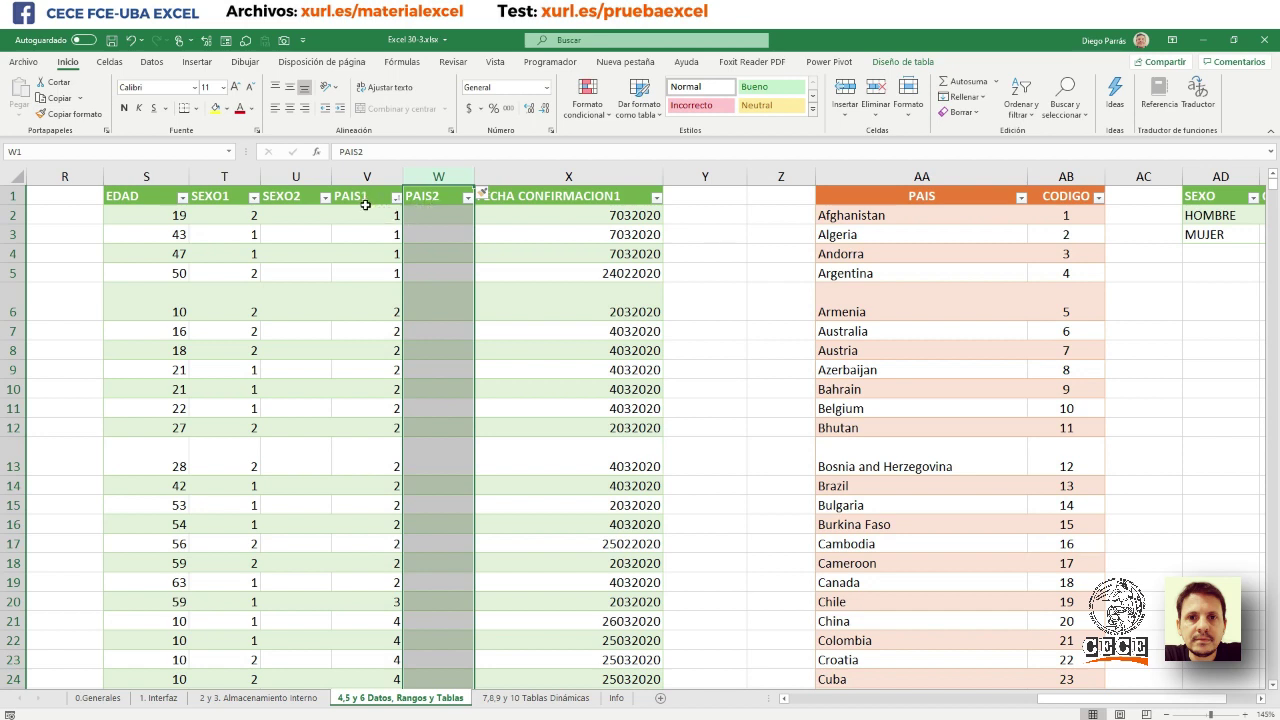
left_click(385, 176)
left_click(502, 176)
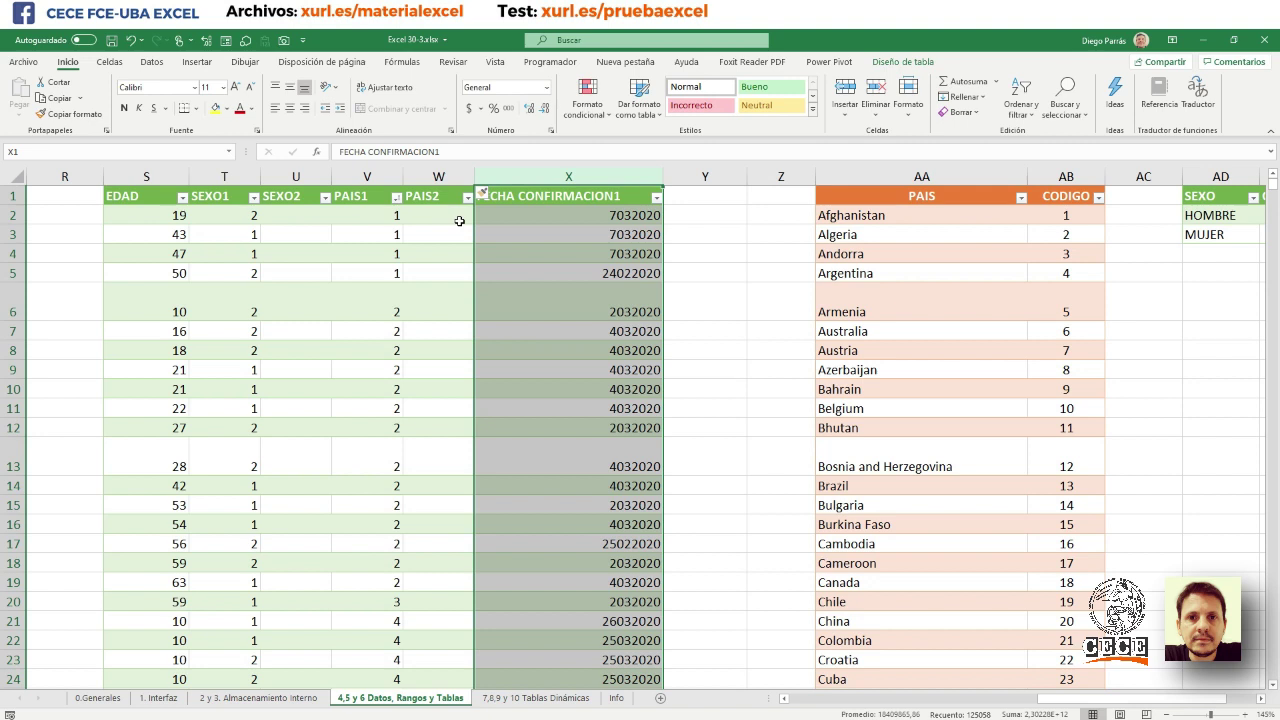
double_click(318, 214)
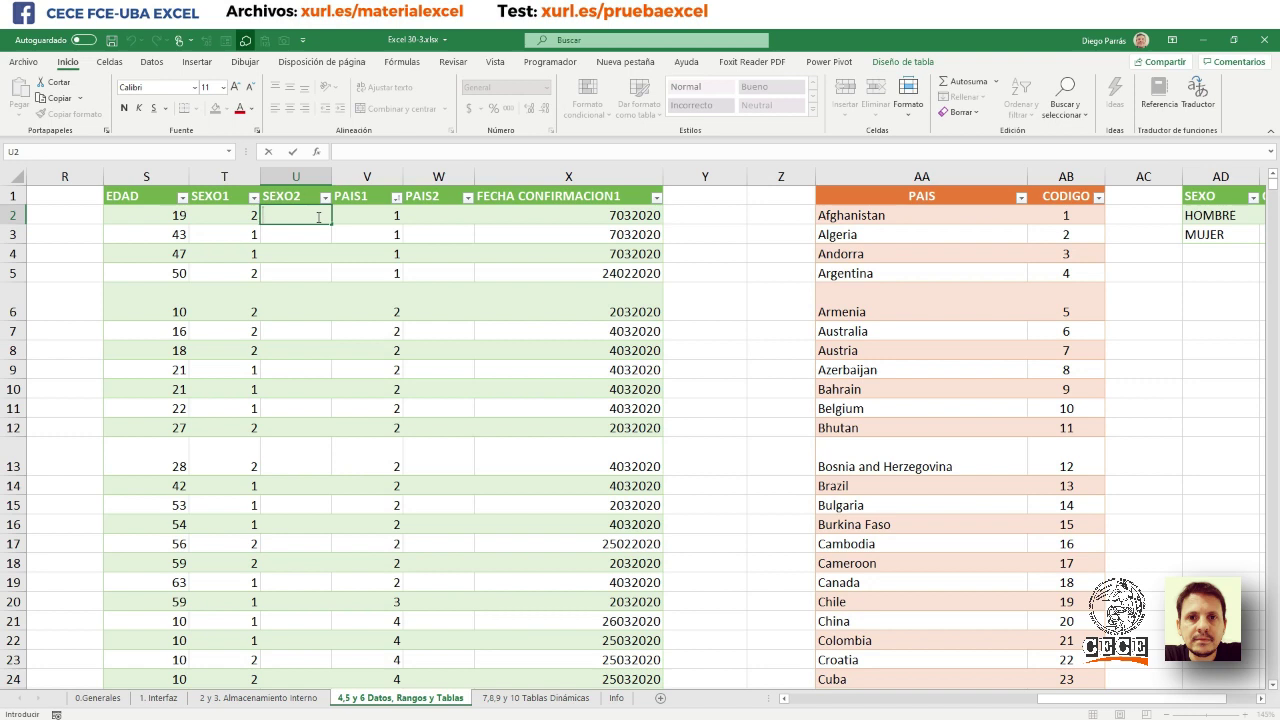
type("=b")
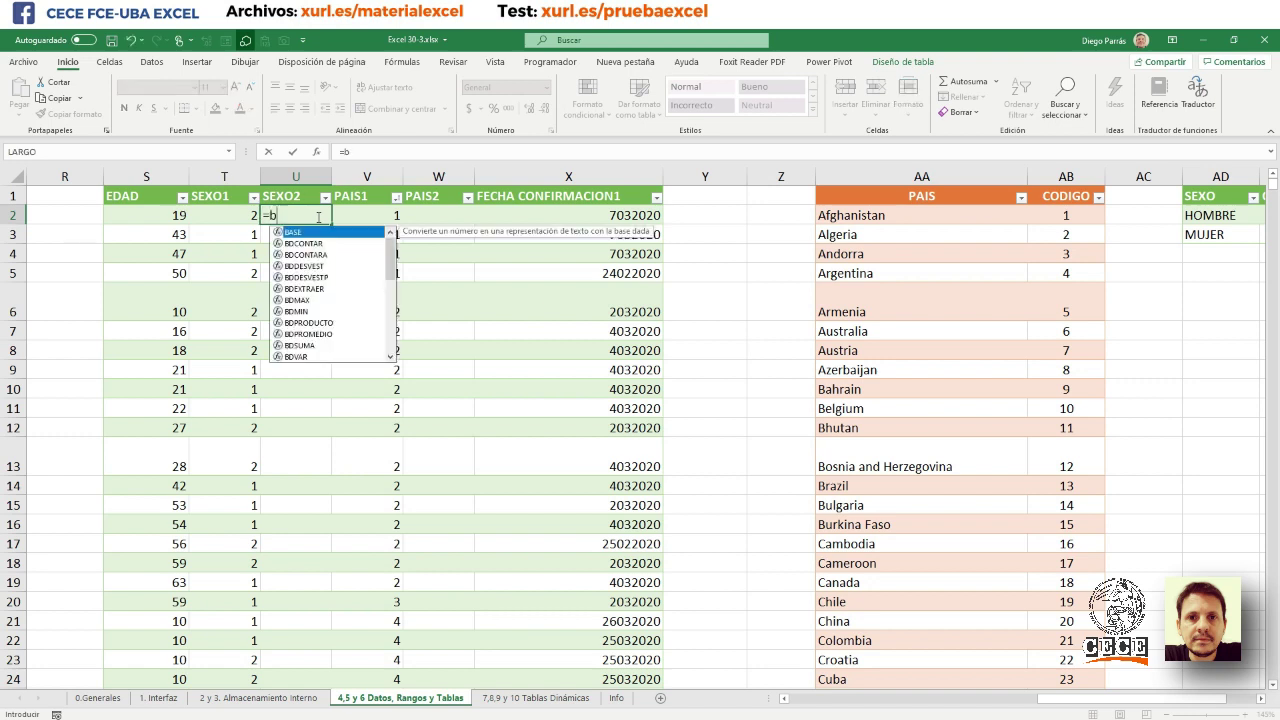
type("uscar")
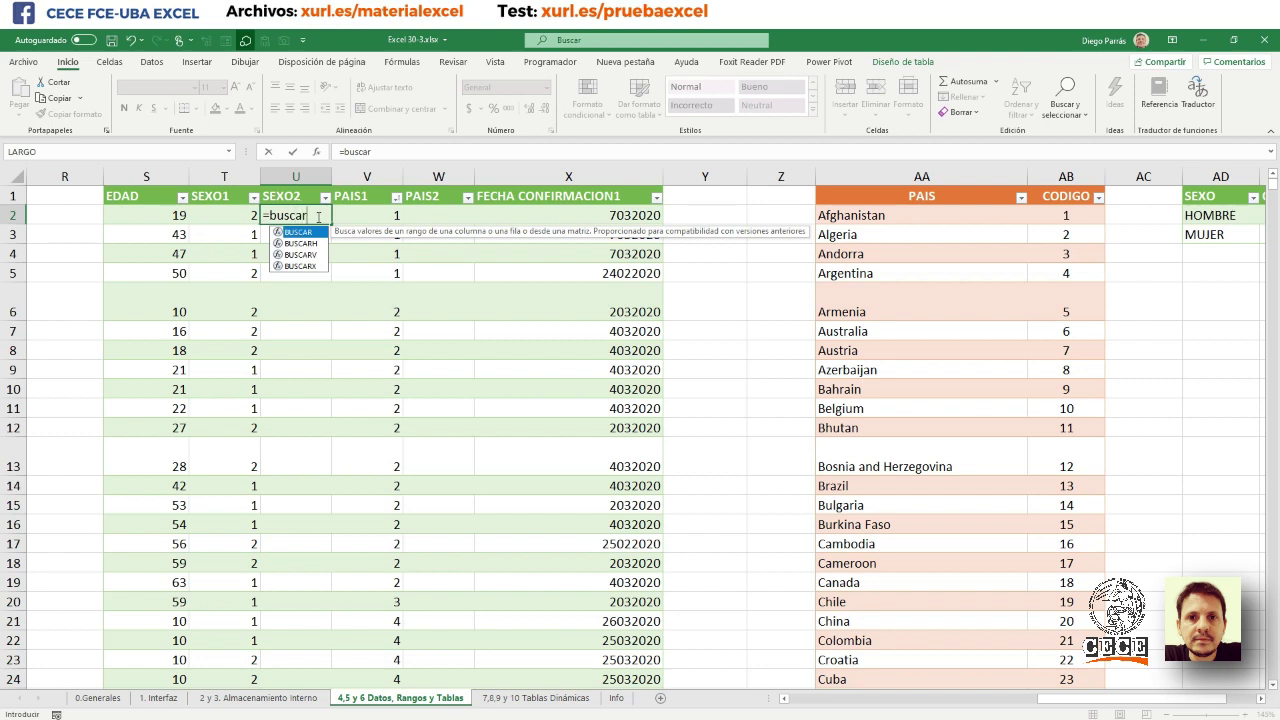
type("x(")
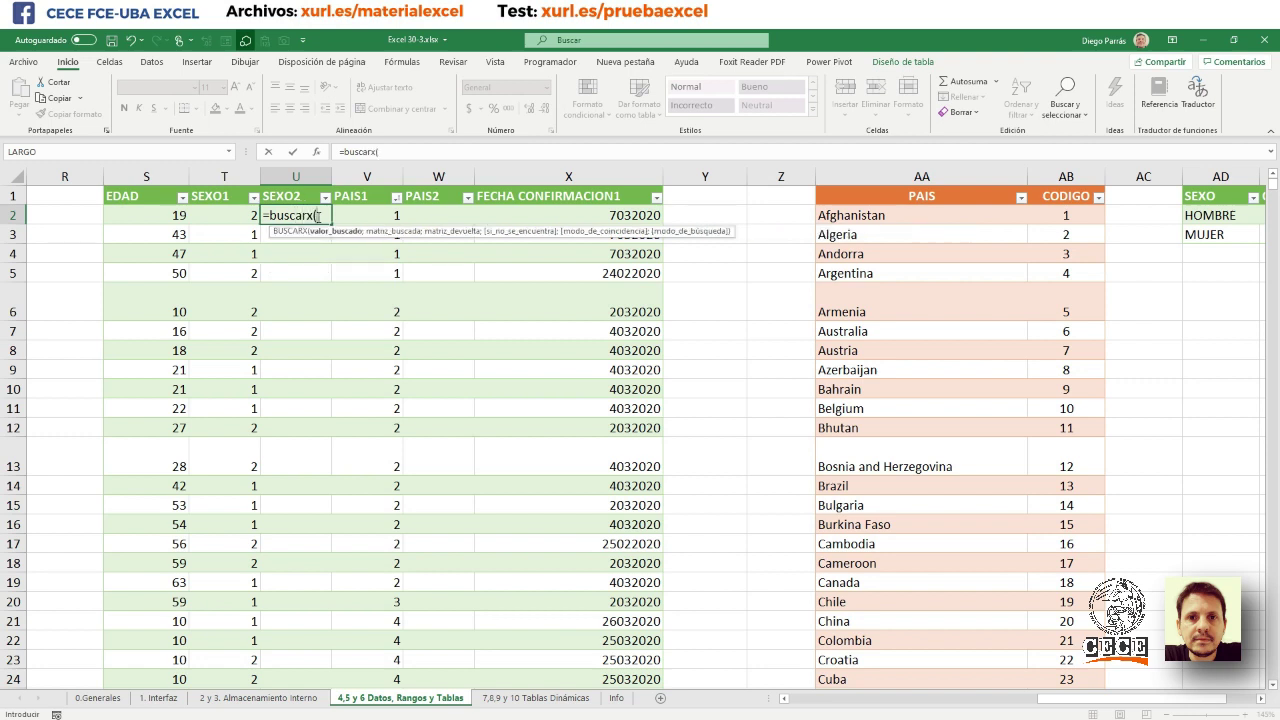
left_click(240, 214)
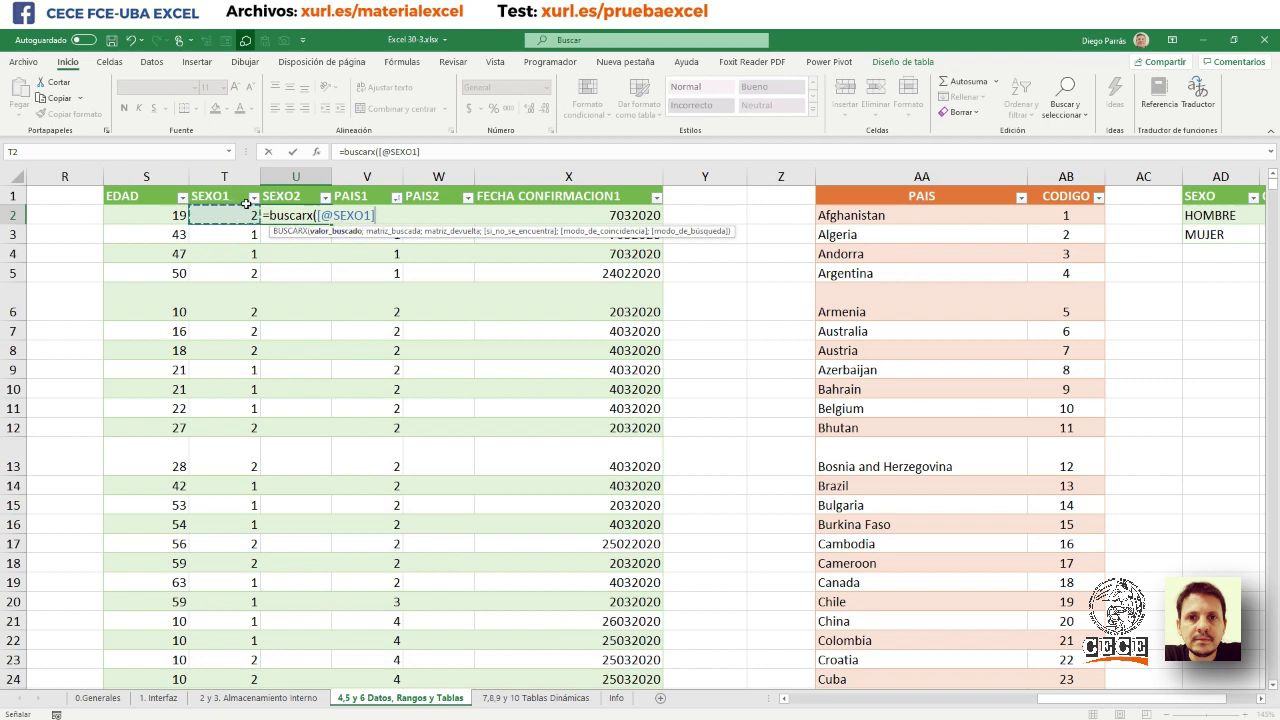
type(";")
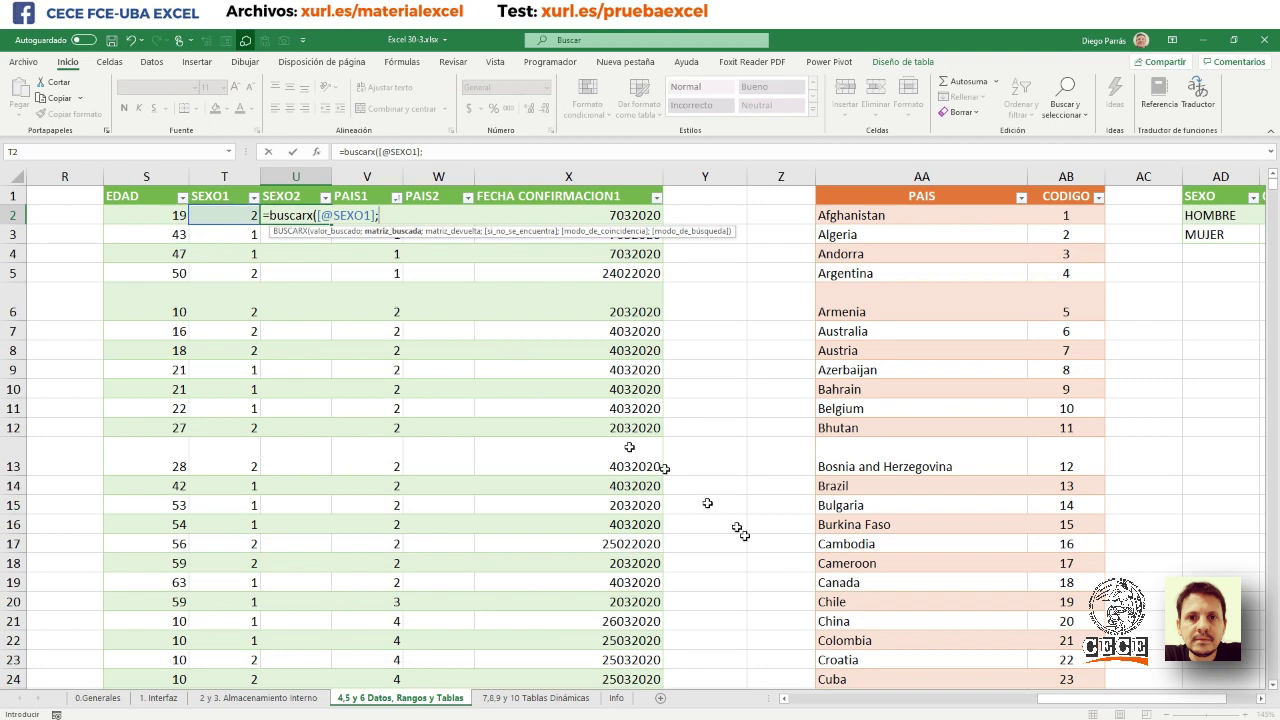
left_click_drag(1092, 700, 1120, 704)
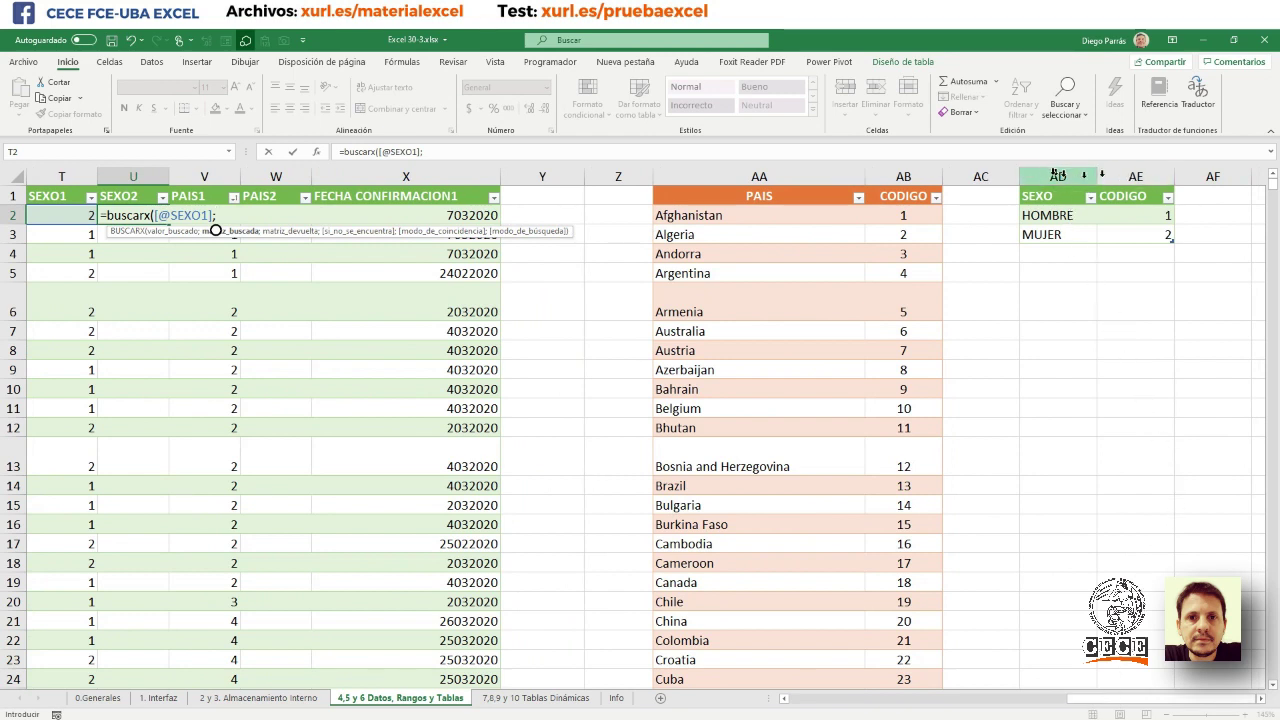
left_click(1124, 176)
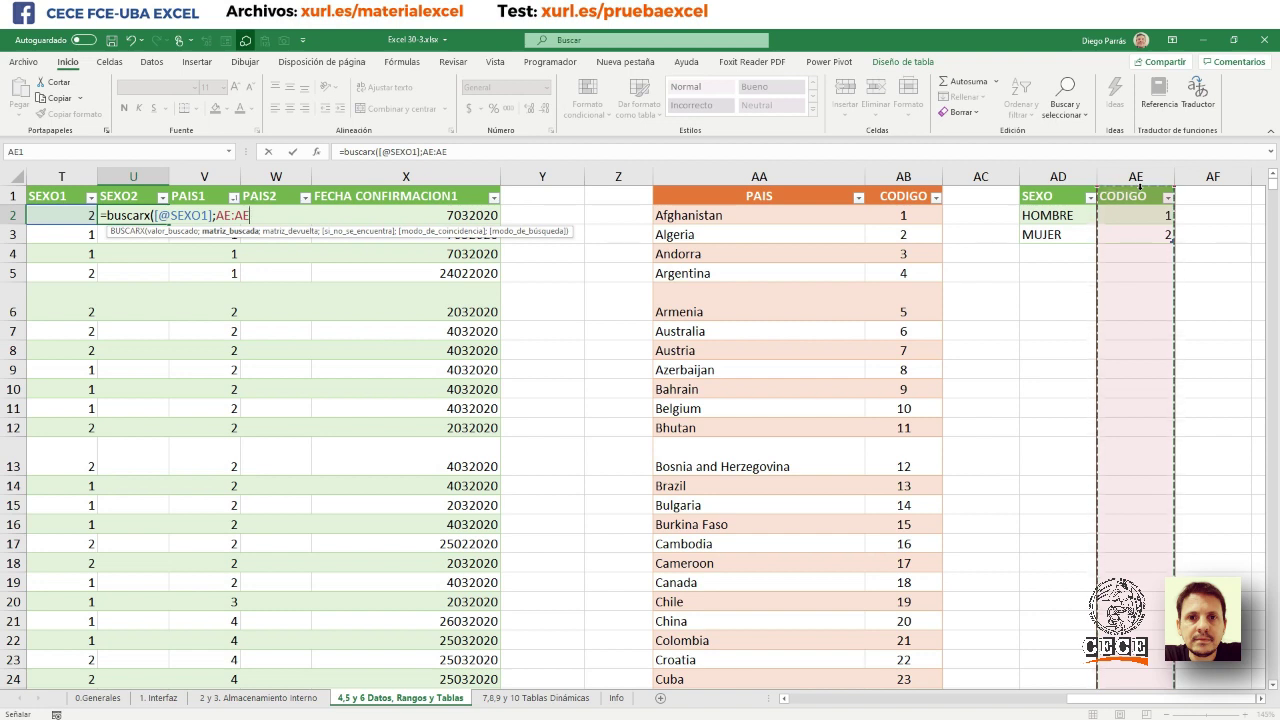
type(";")
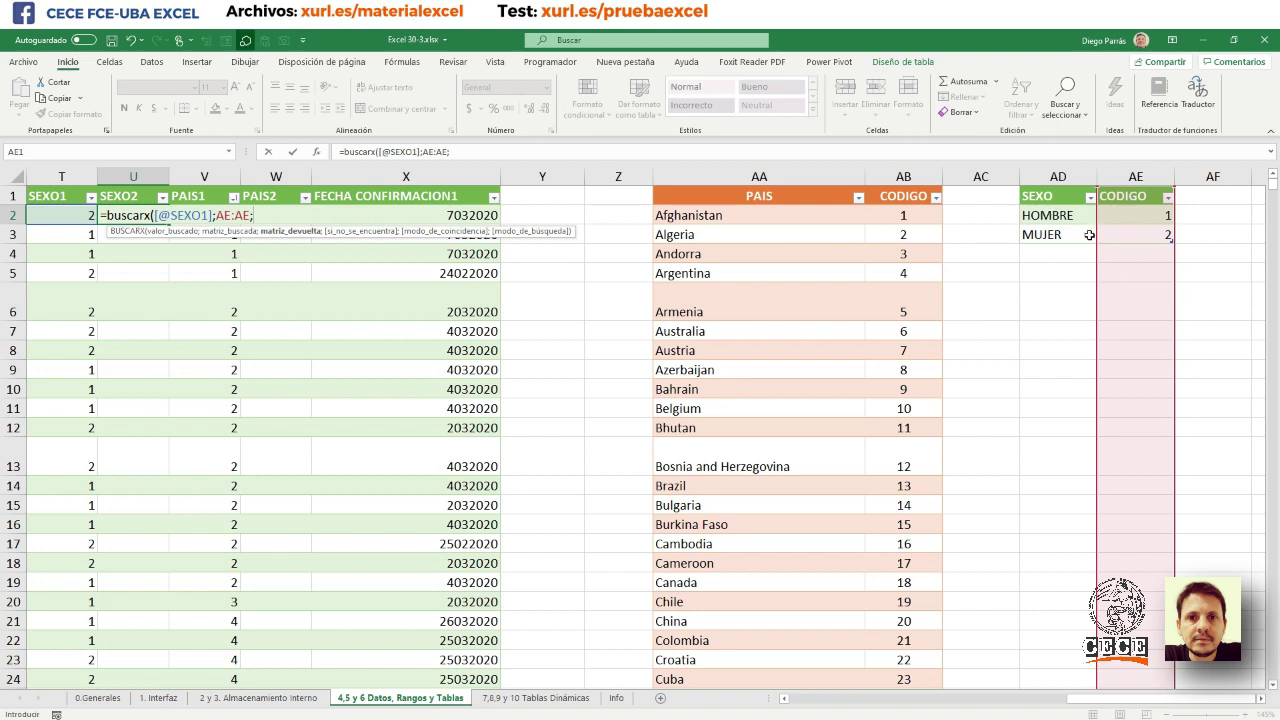
left_click(1058, 176)
type(")")
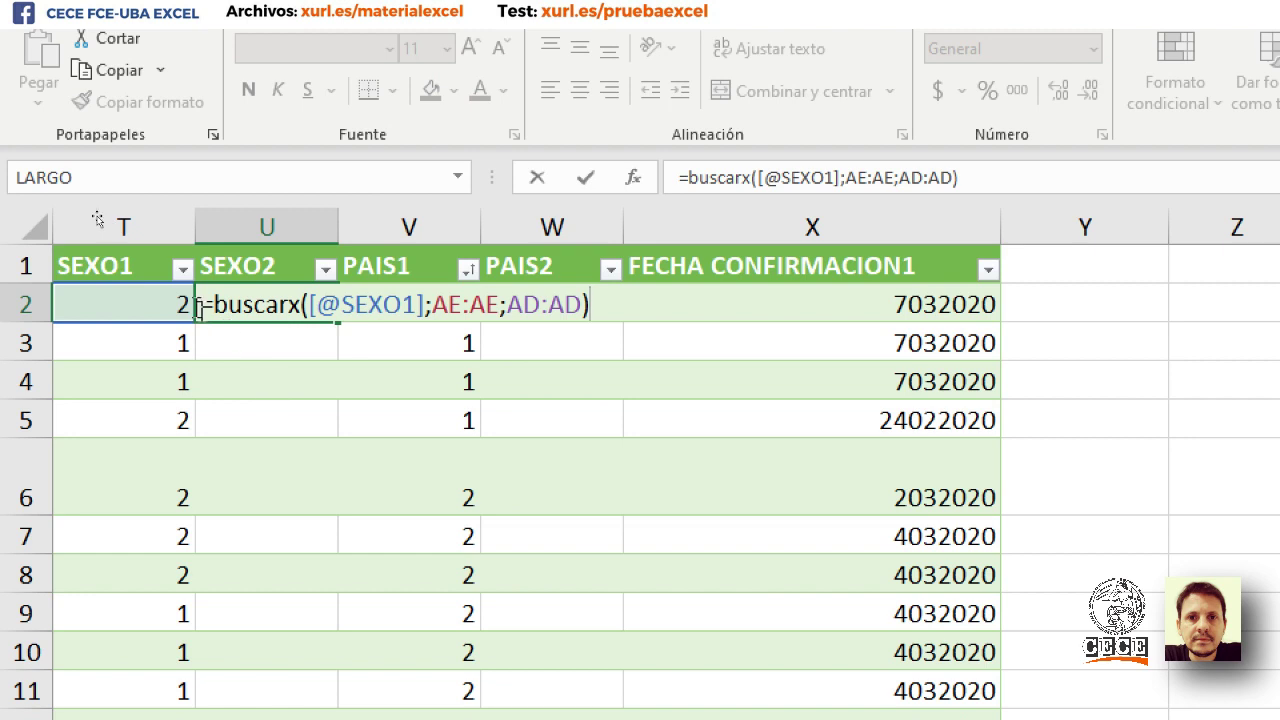
- Check the BUSCARX arguments and commit the formula so SEXO2 shows HOMBRE or MUJER
left_click(343, 308)
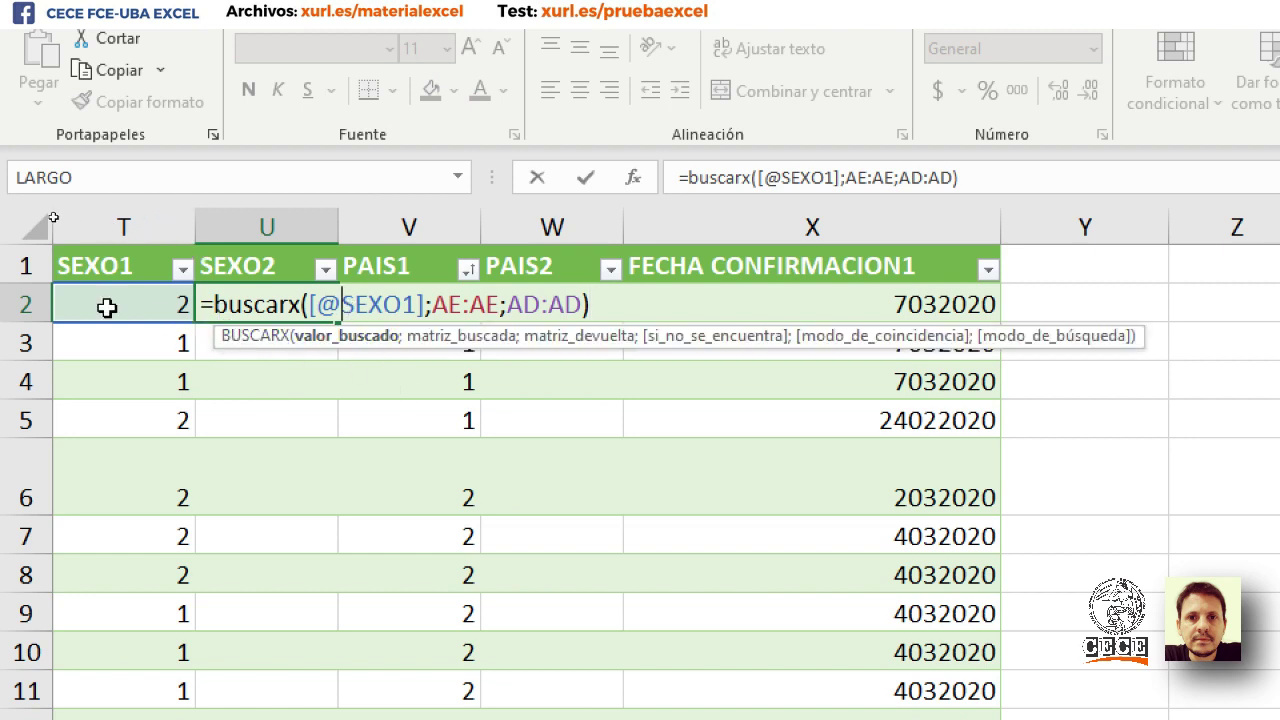
left_click(484, 310)
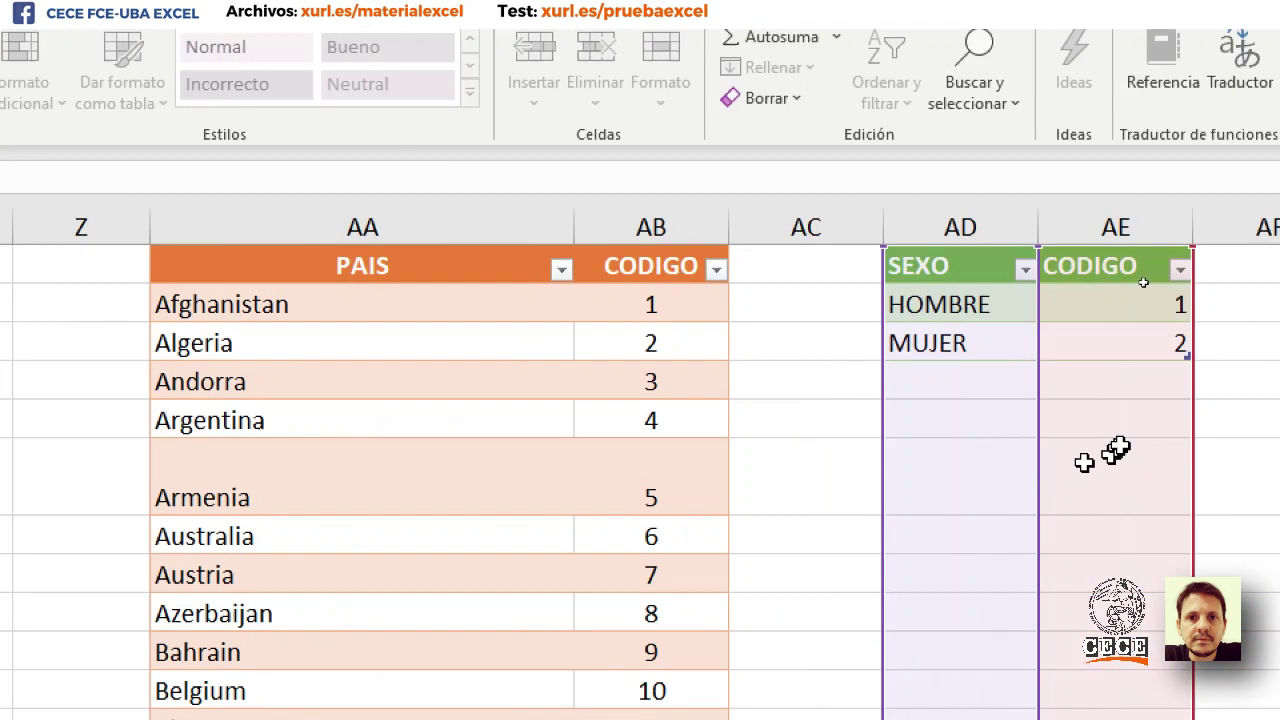
left_click(1040, 225)
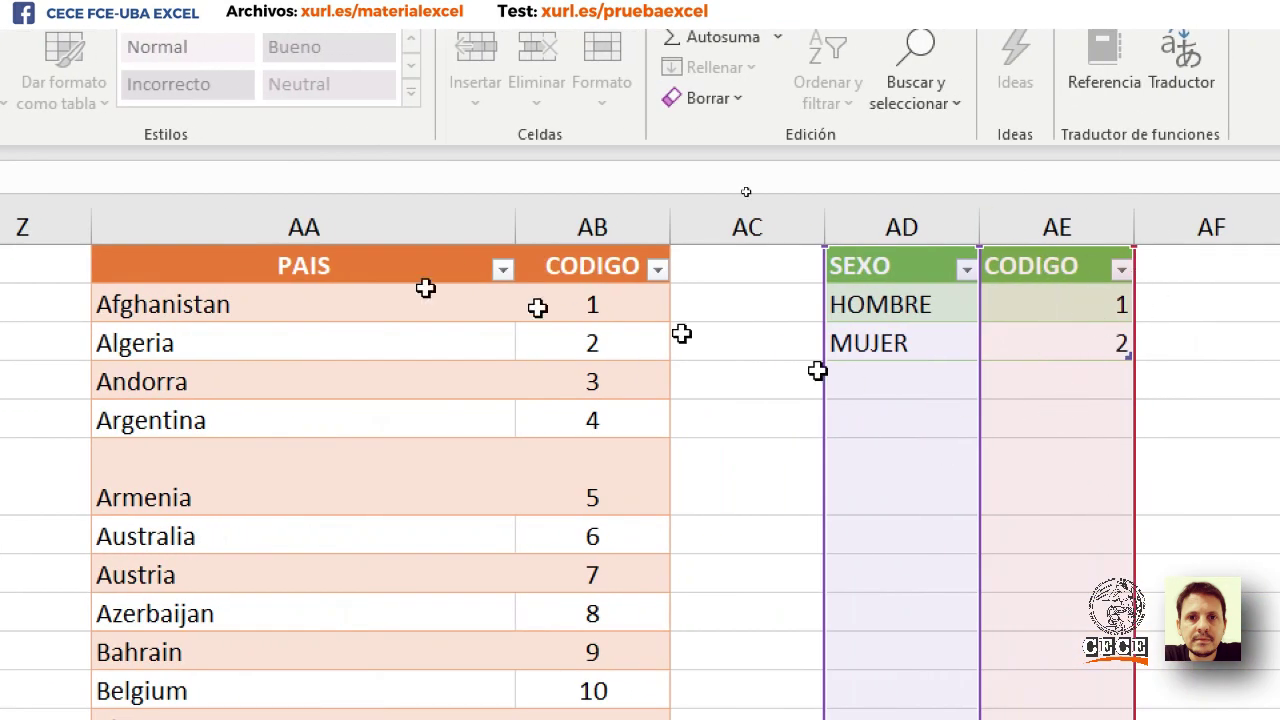
type(")")
left_click(260, 326)
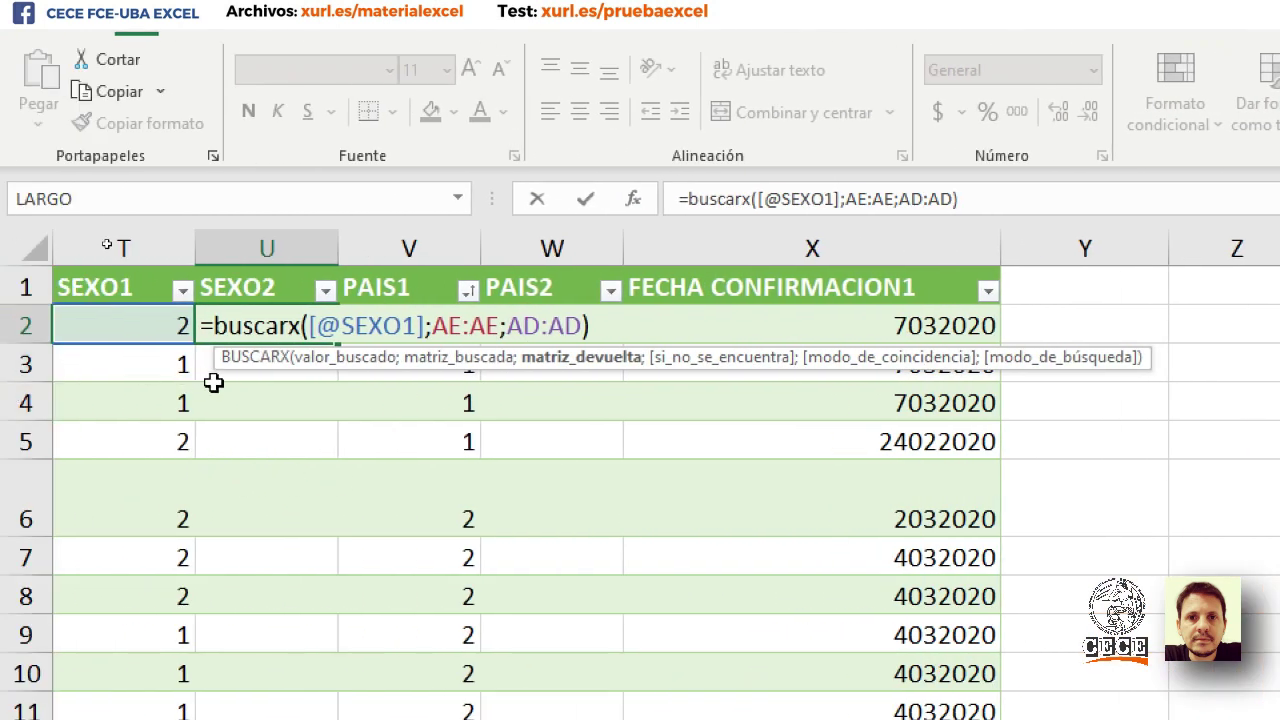
key("Return")
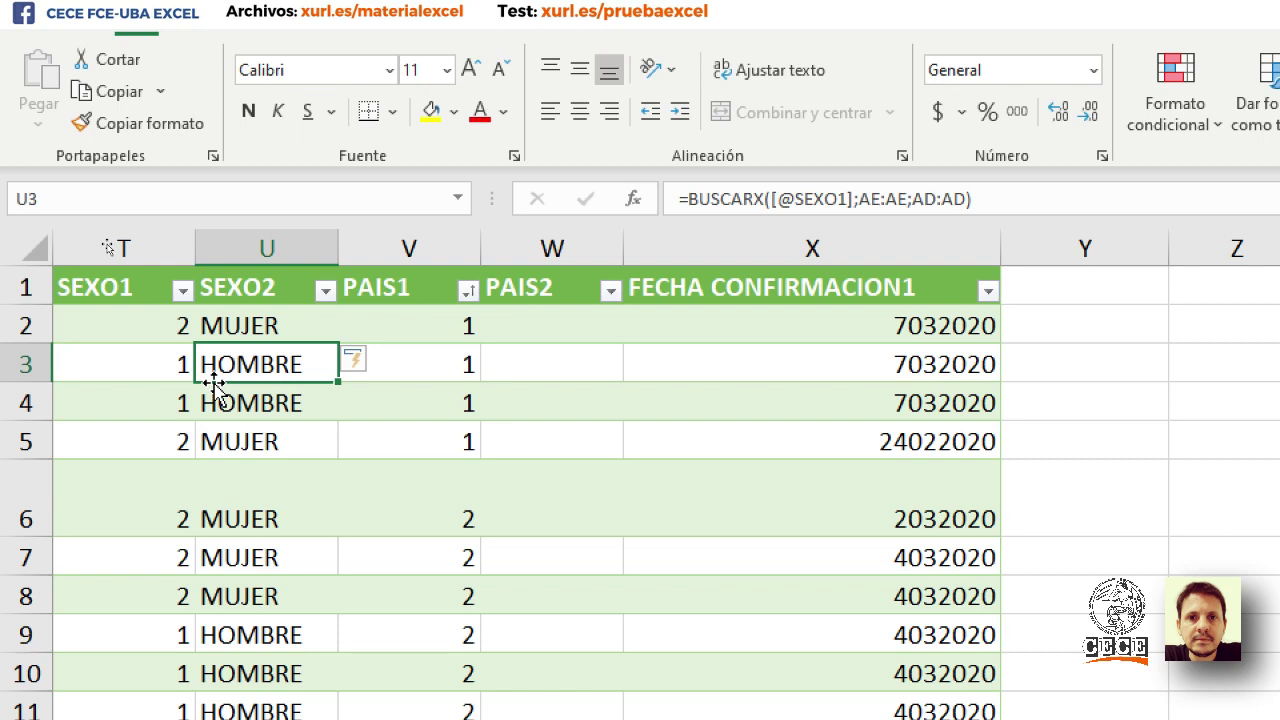
left_click(527, 322)
type("=")
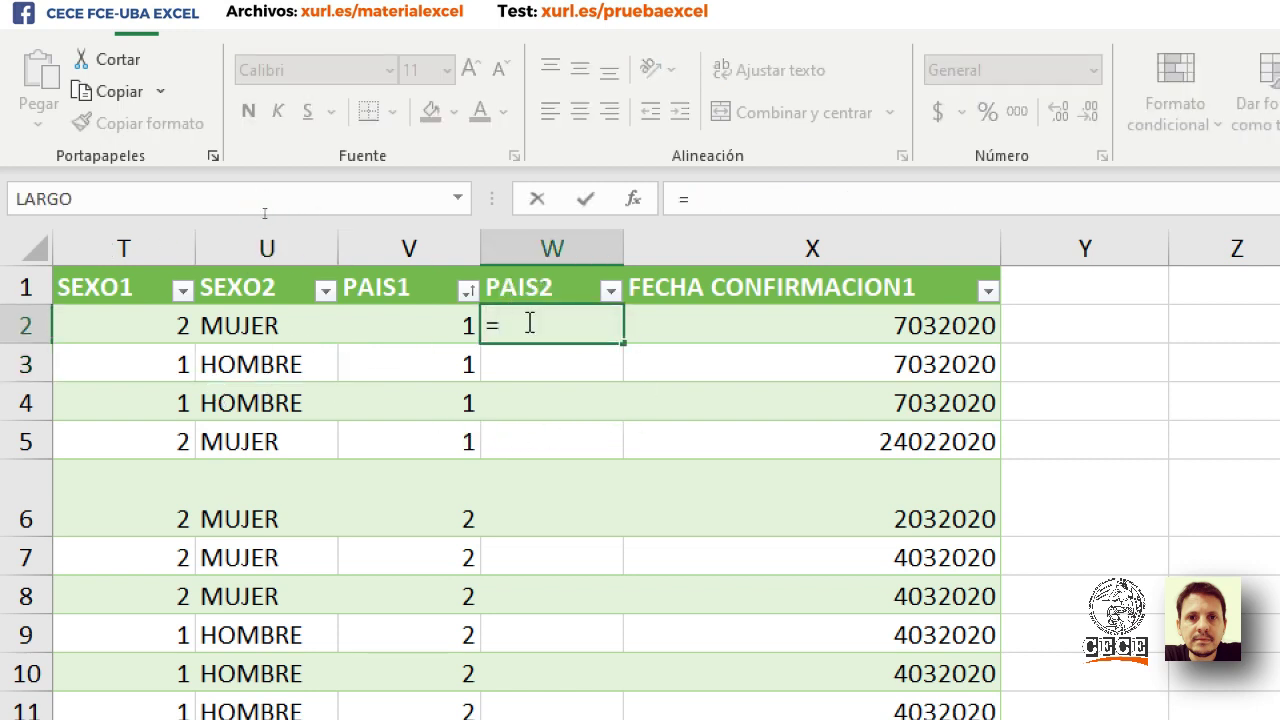
type("bus")
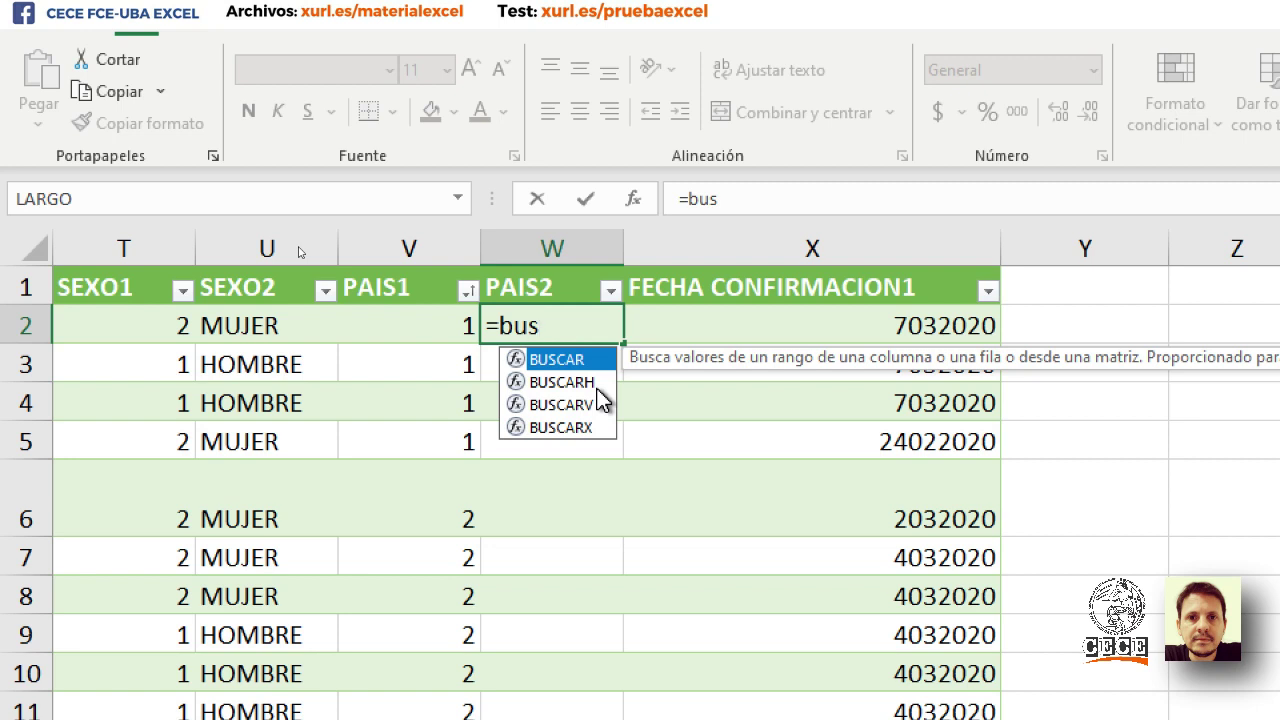
key("BackSpace")
key("BackSpace")
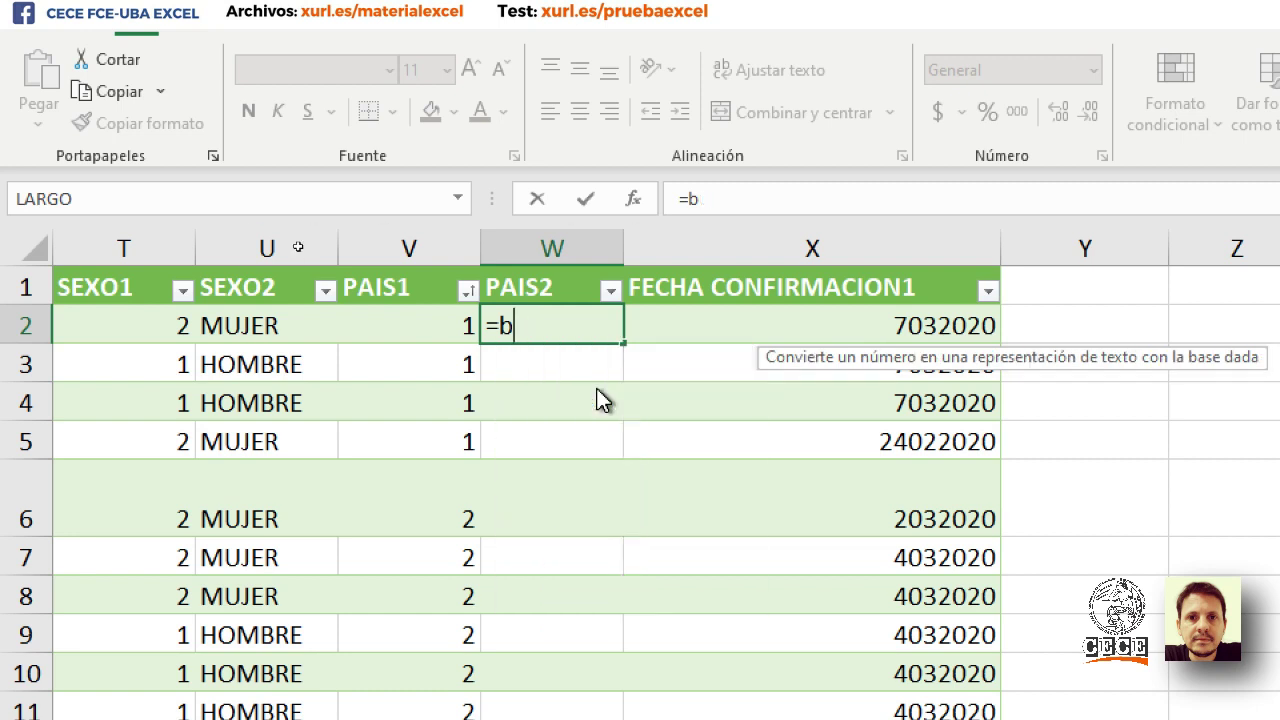
key("BackSpace")
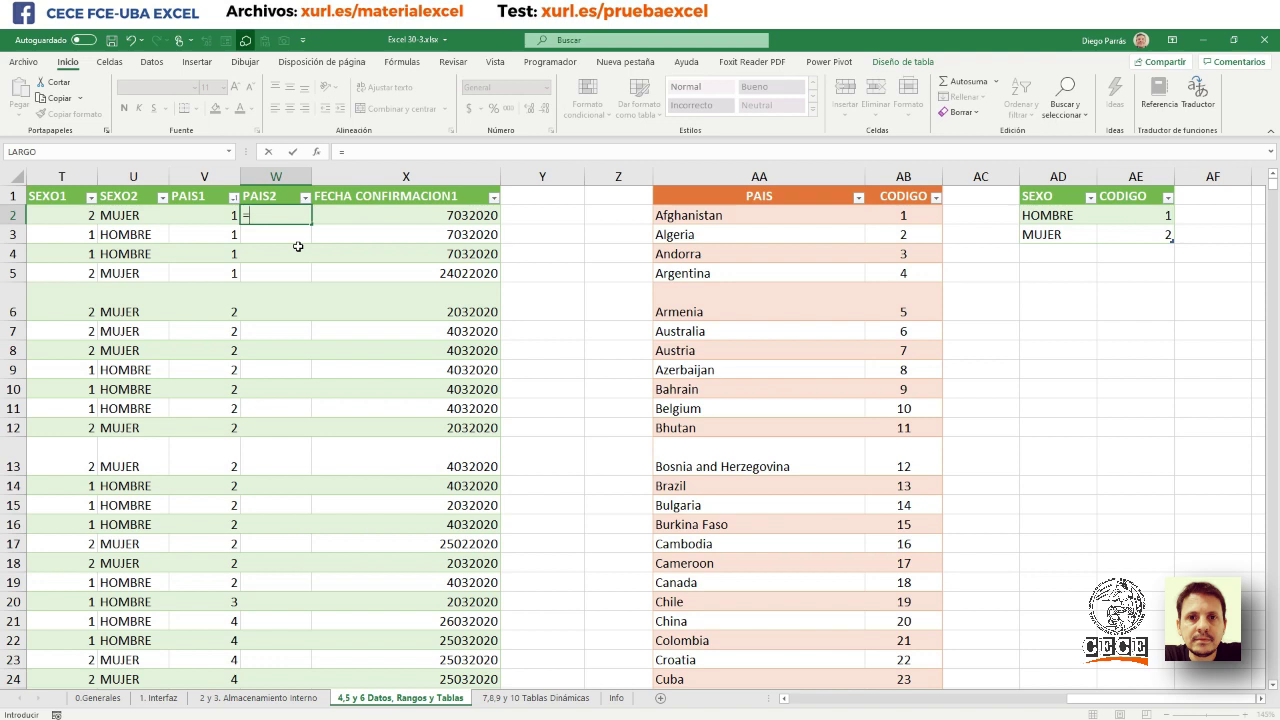
type("buscarx")
type("(")
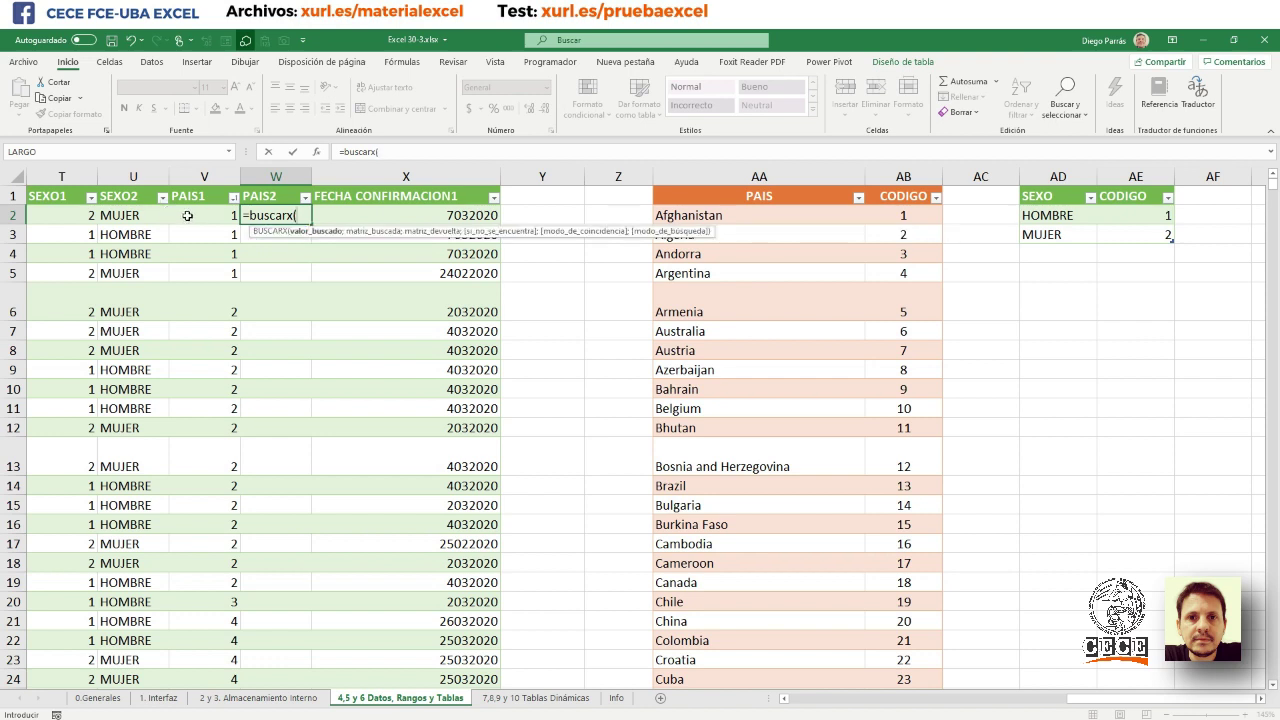
left_click(191, 218)
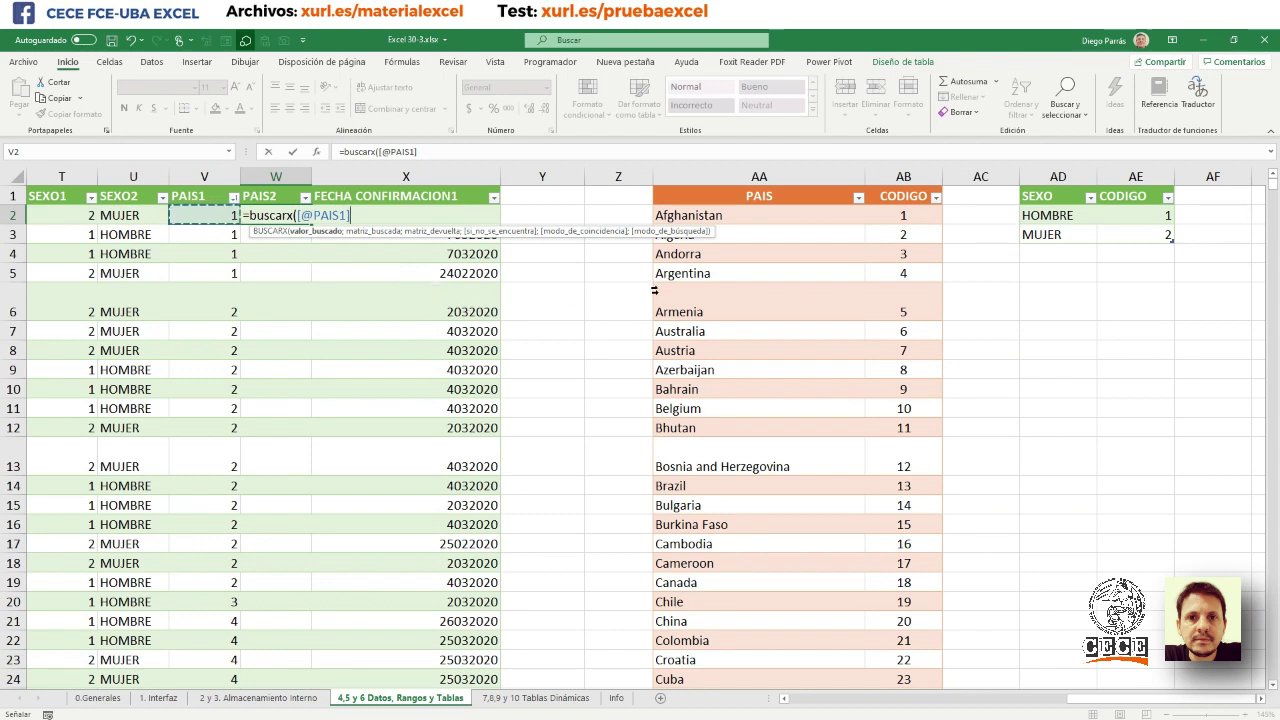
type(";")
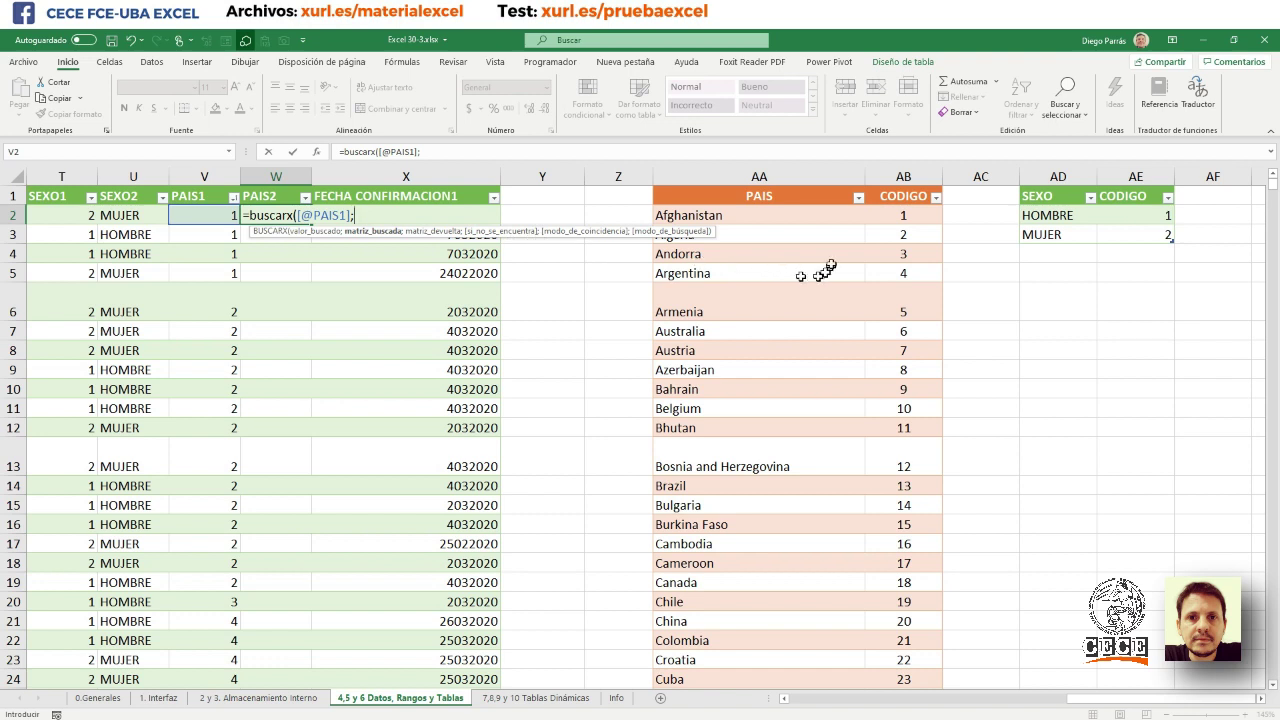
left_click(903, 177)
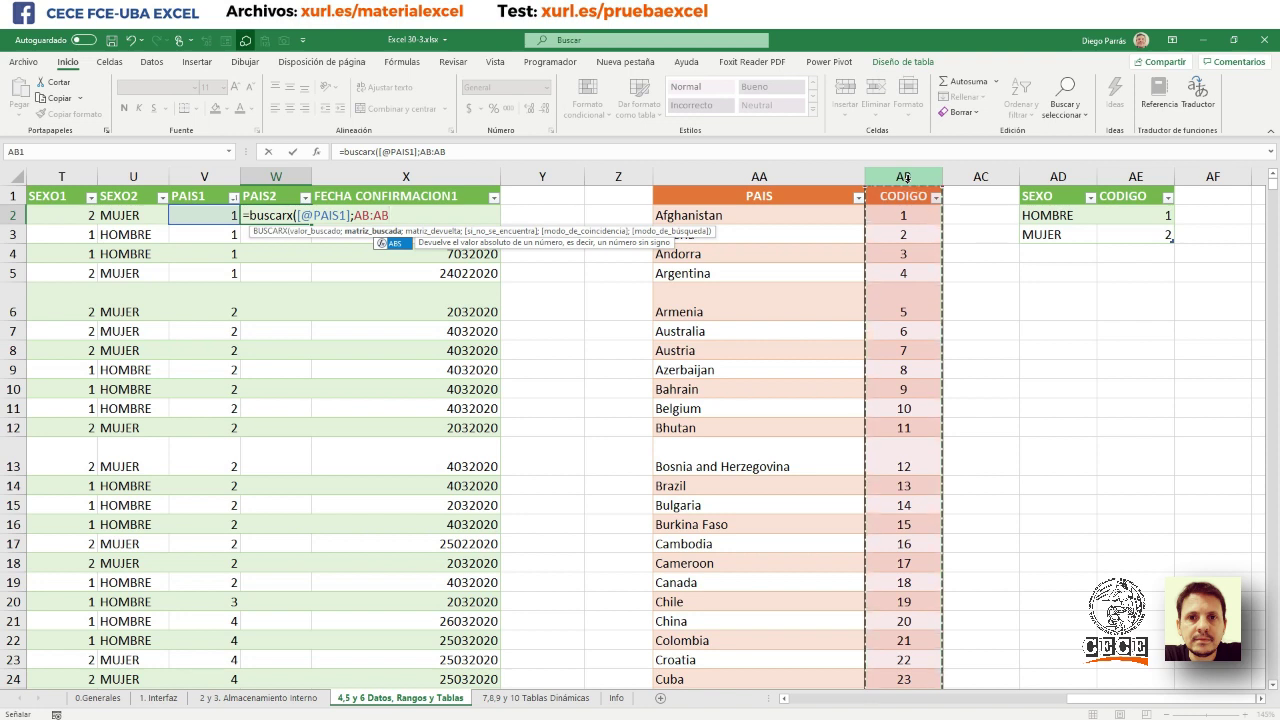
type(";")
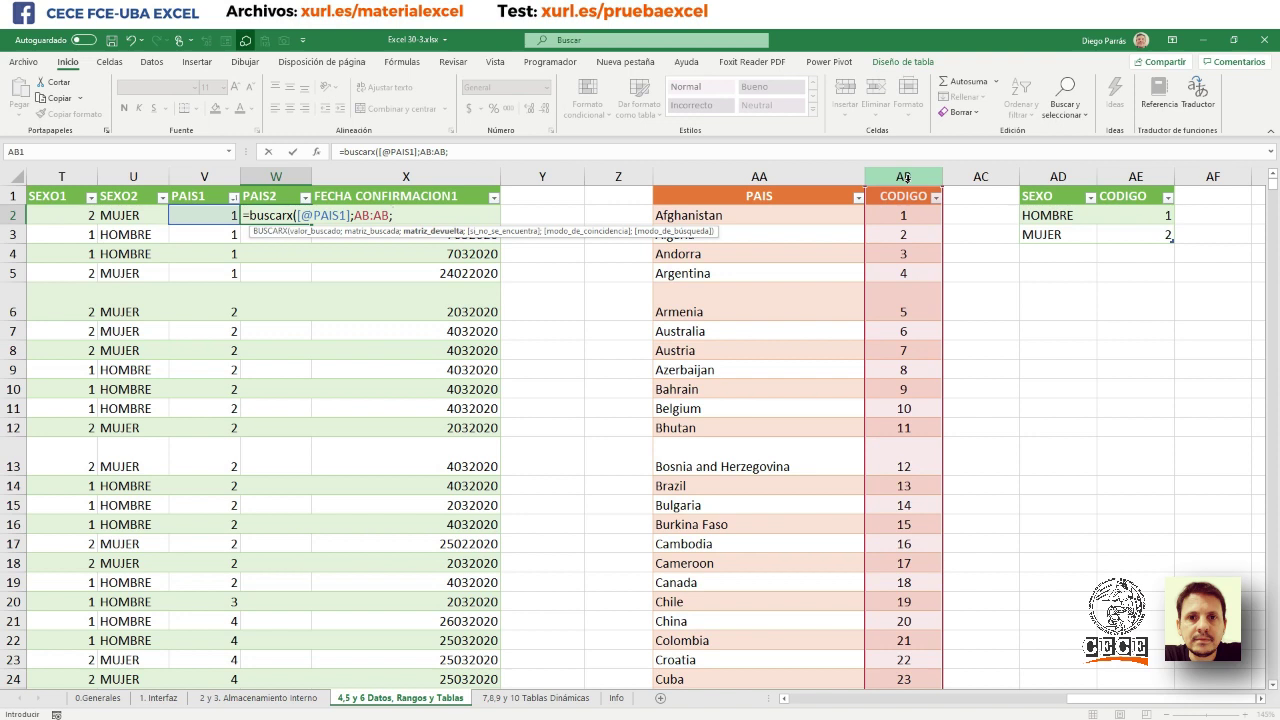
left_click(796, 176)
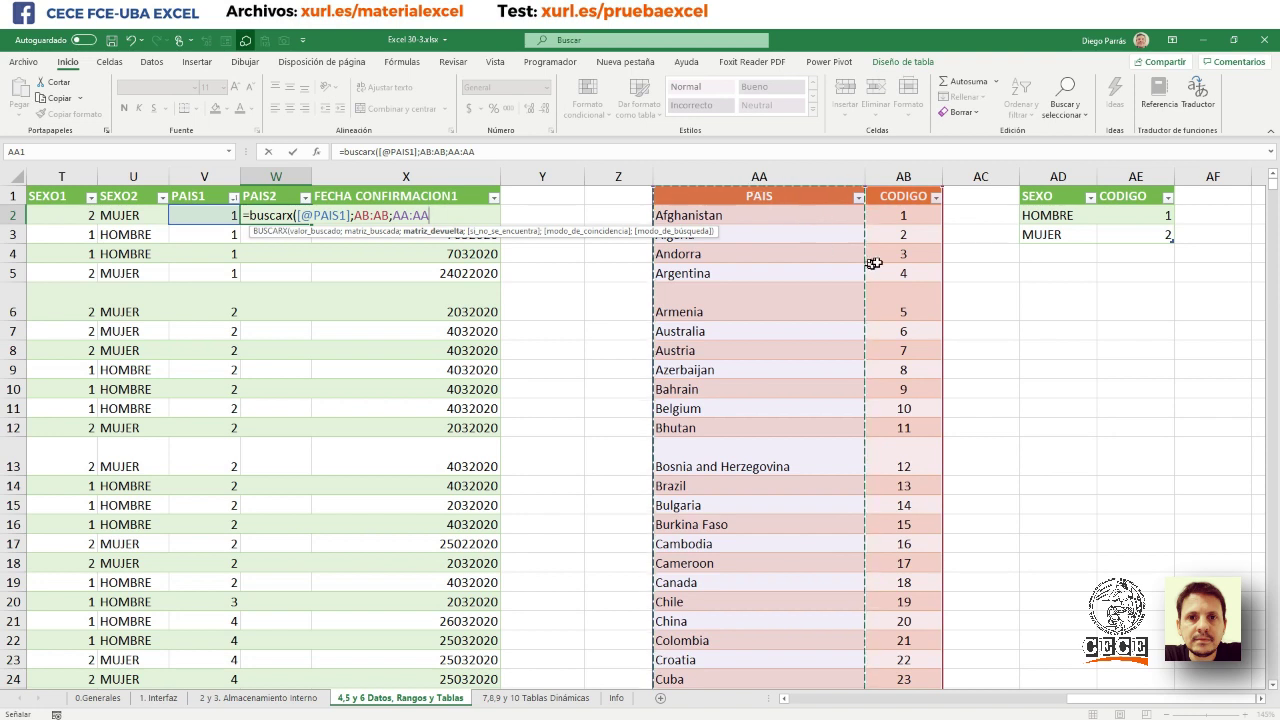
scroll(729, 209, "down", 3)
scroll(729, 210, "up", 3)
scroll(735, 207, "down", 3)
scroll(735, 207, "up", 3)
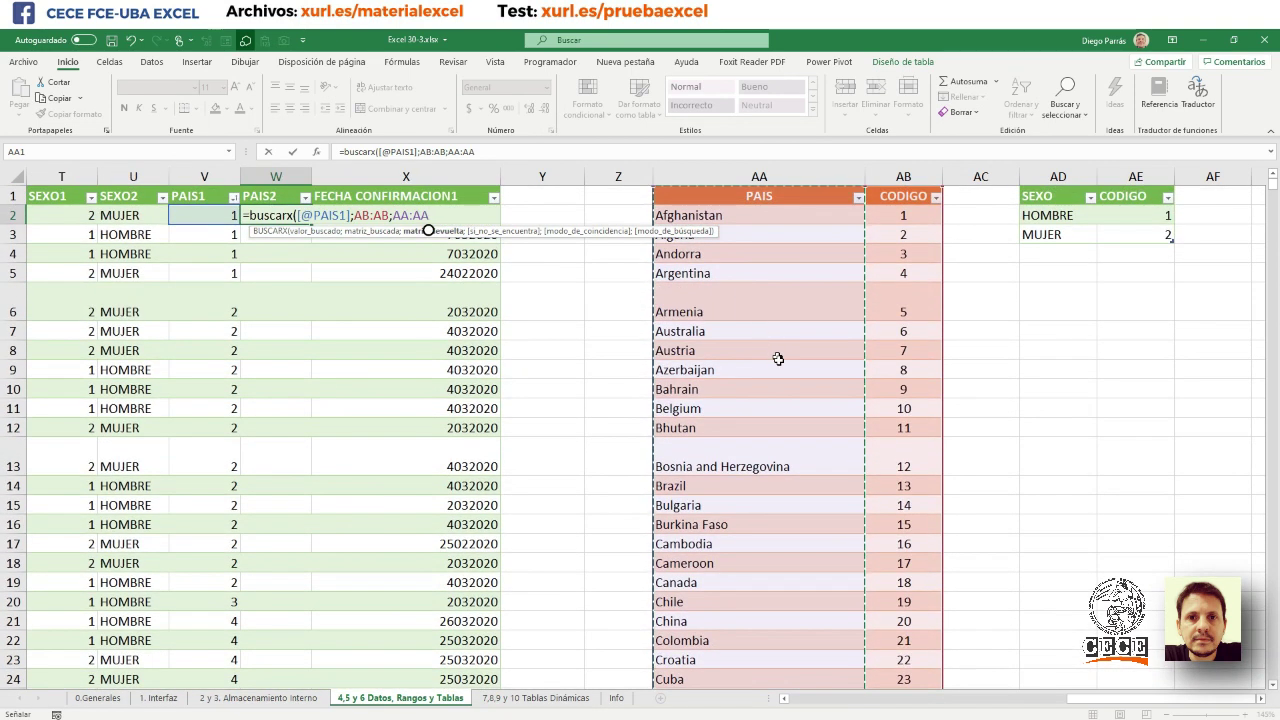
scroll(786, 294, "down", 3)
scroll(786, 294, "up", 3)
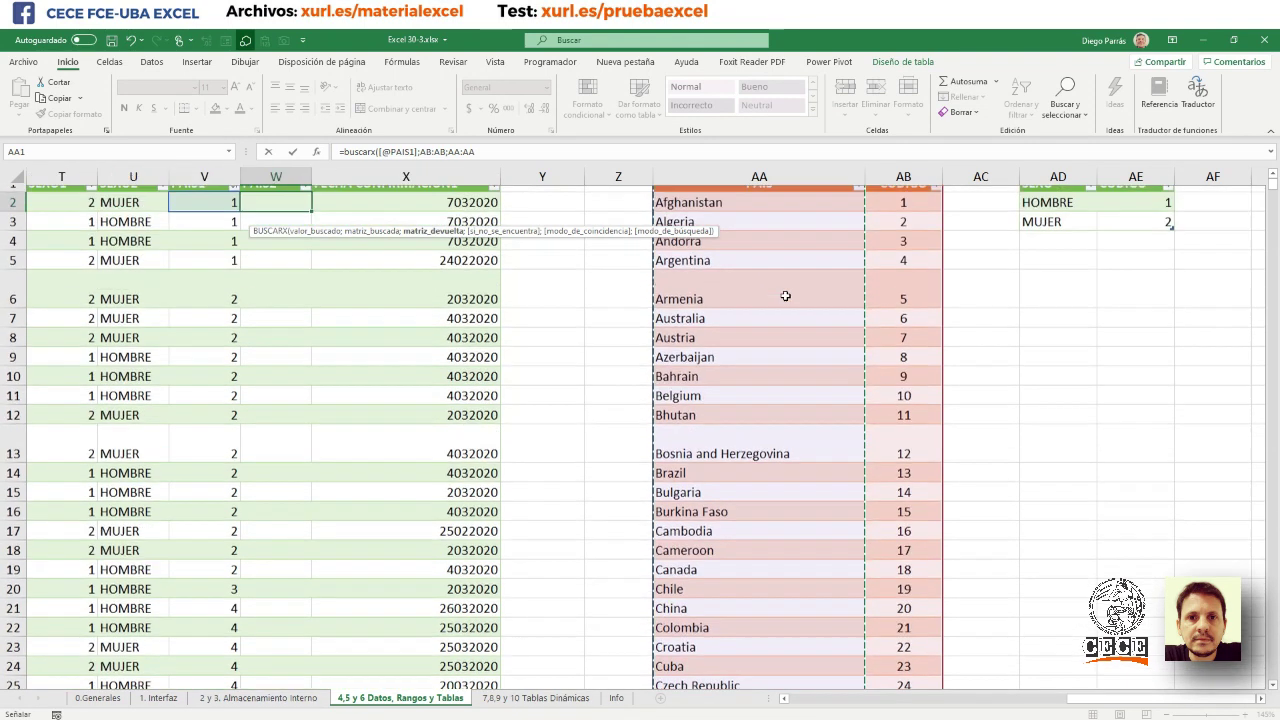
key("Escape")
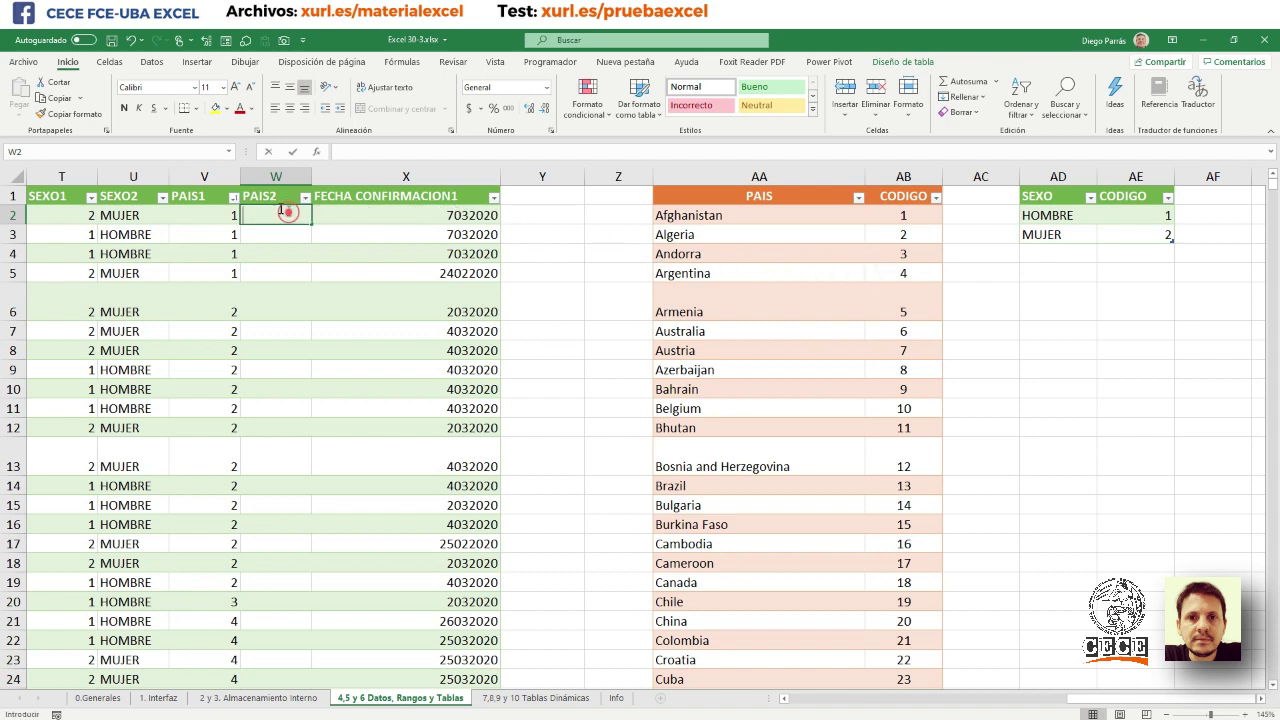
double_click(281, 208)
type("=")
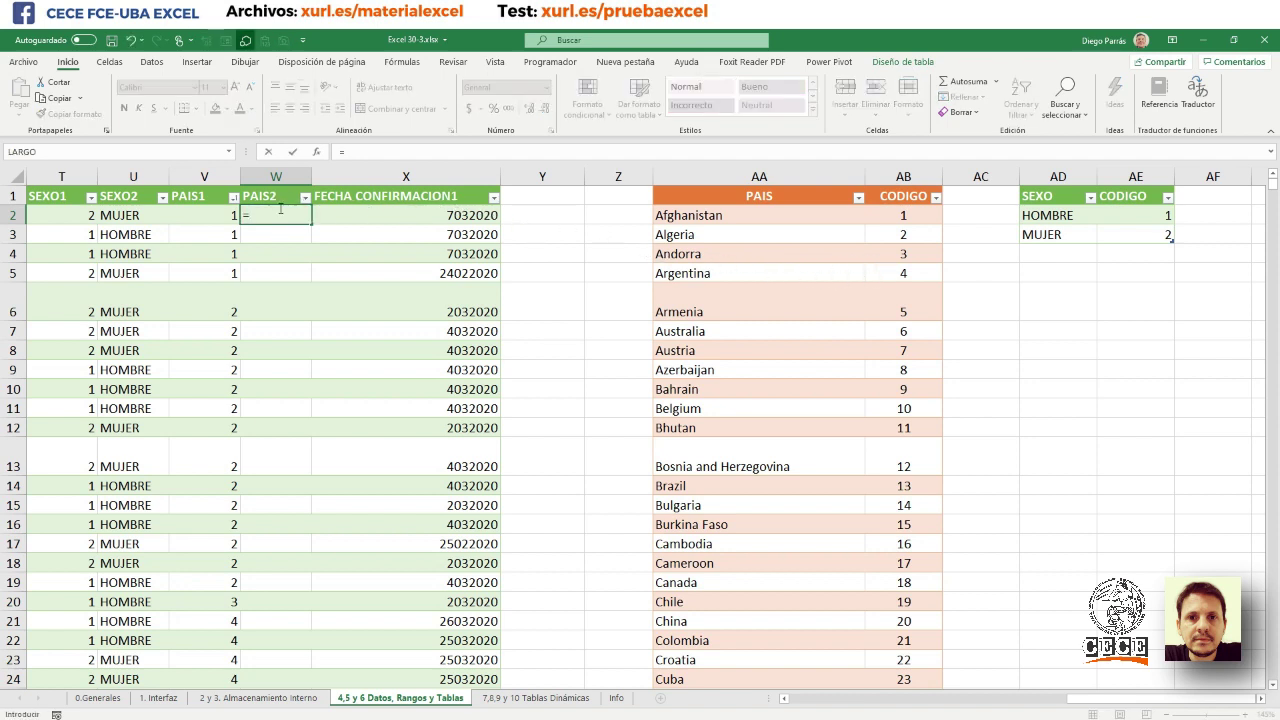
type("bus")
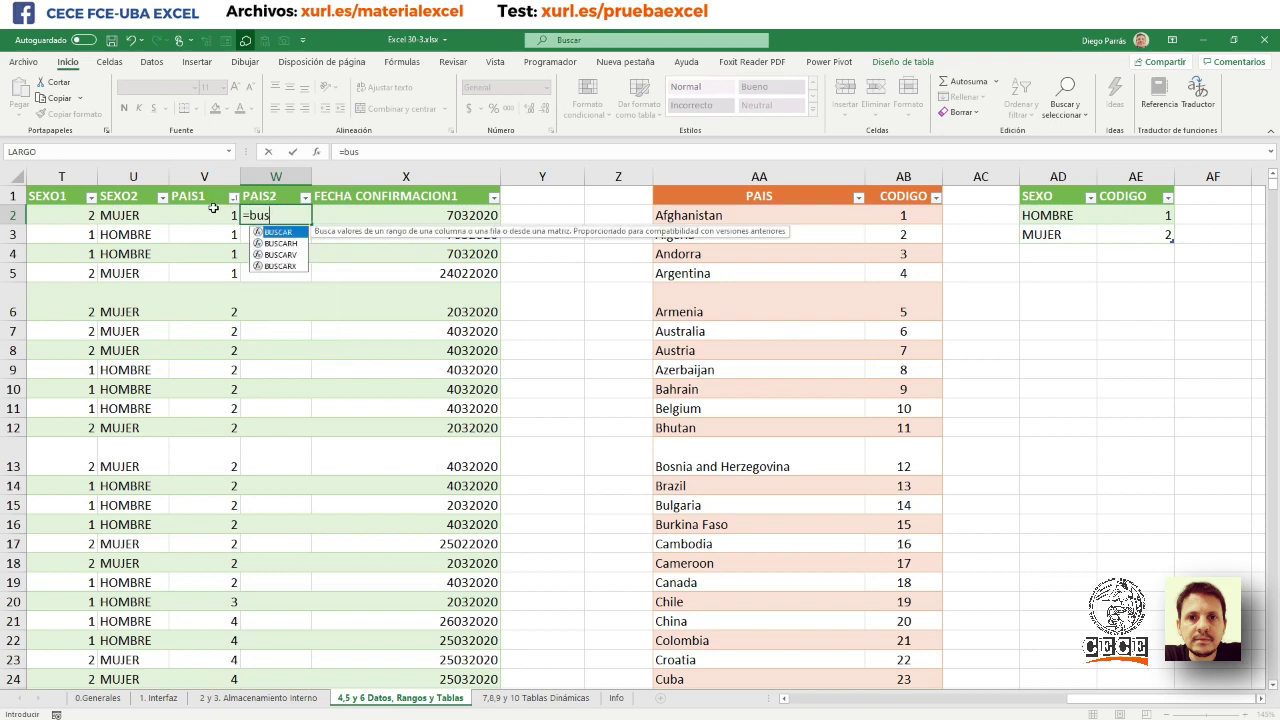
type("carx(")
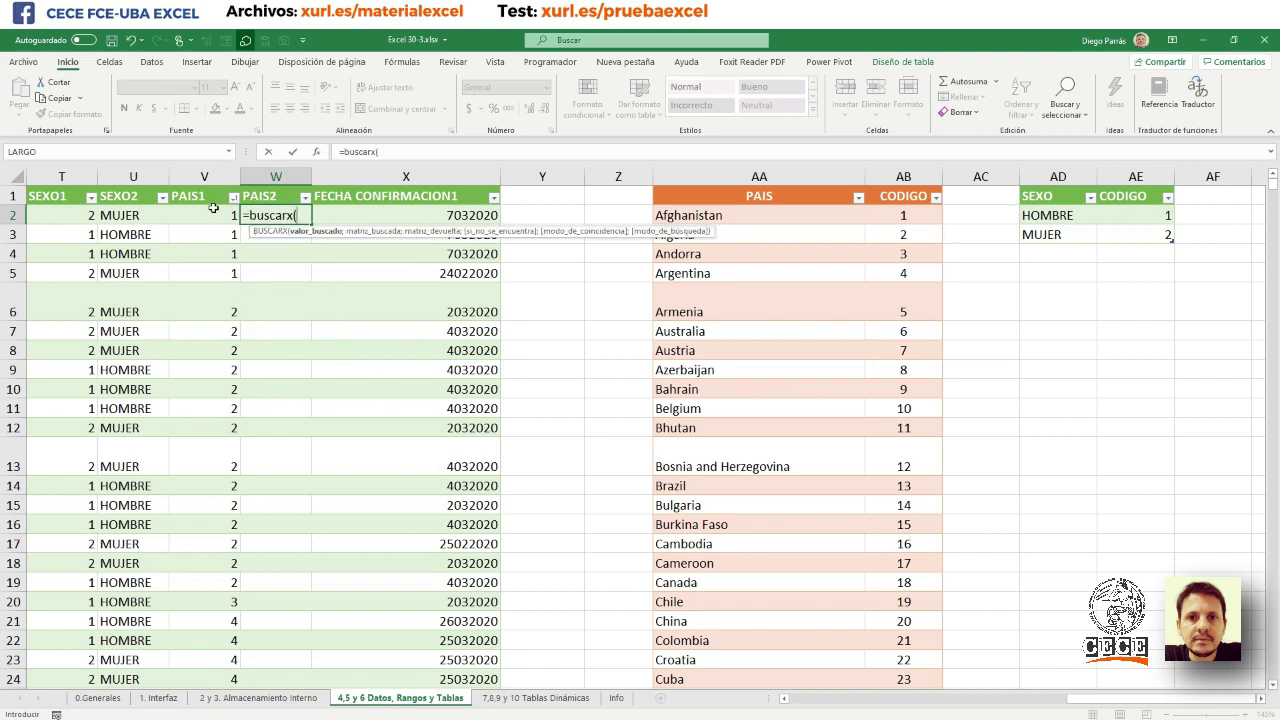
left_click(218, 215)
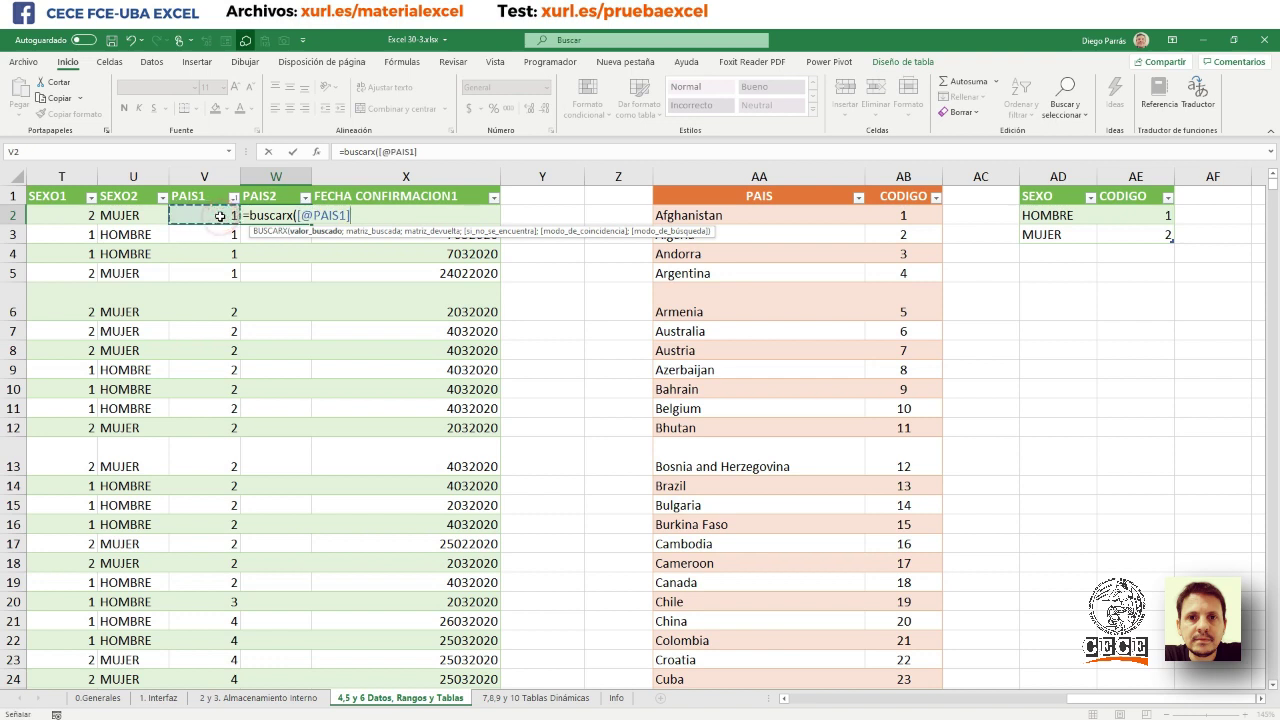
type(";")
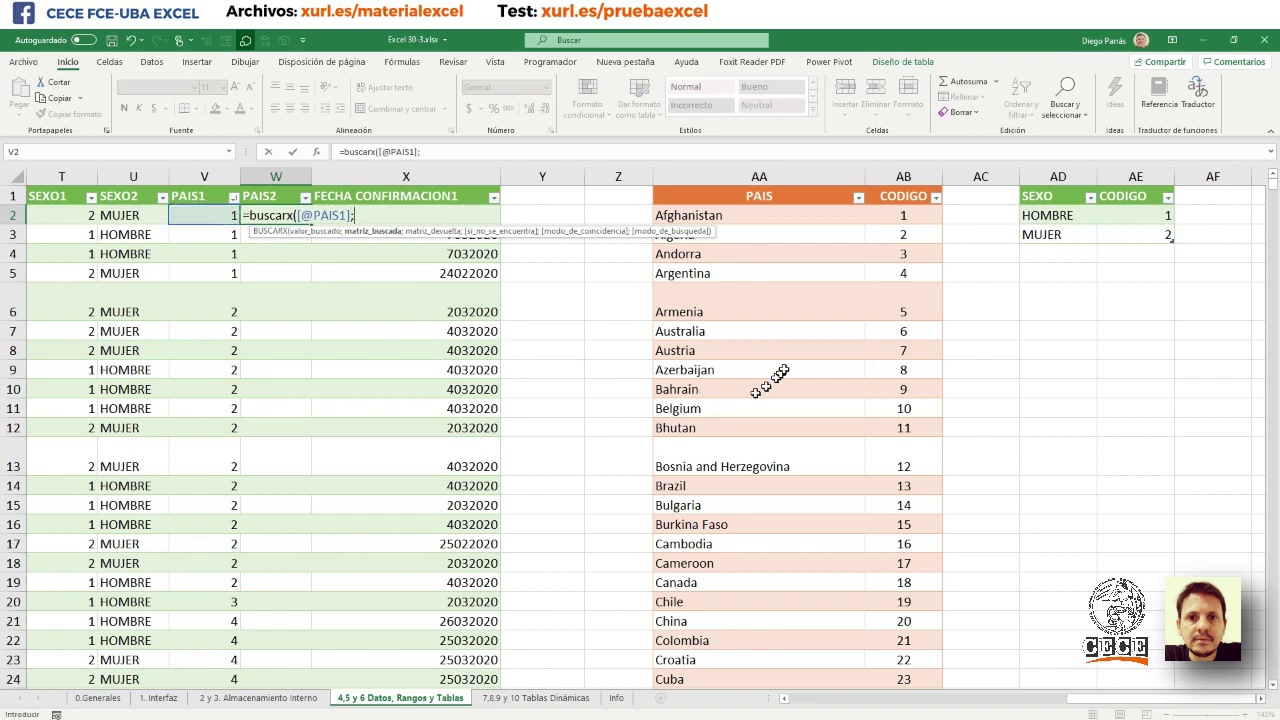
left_click(903, 176)
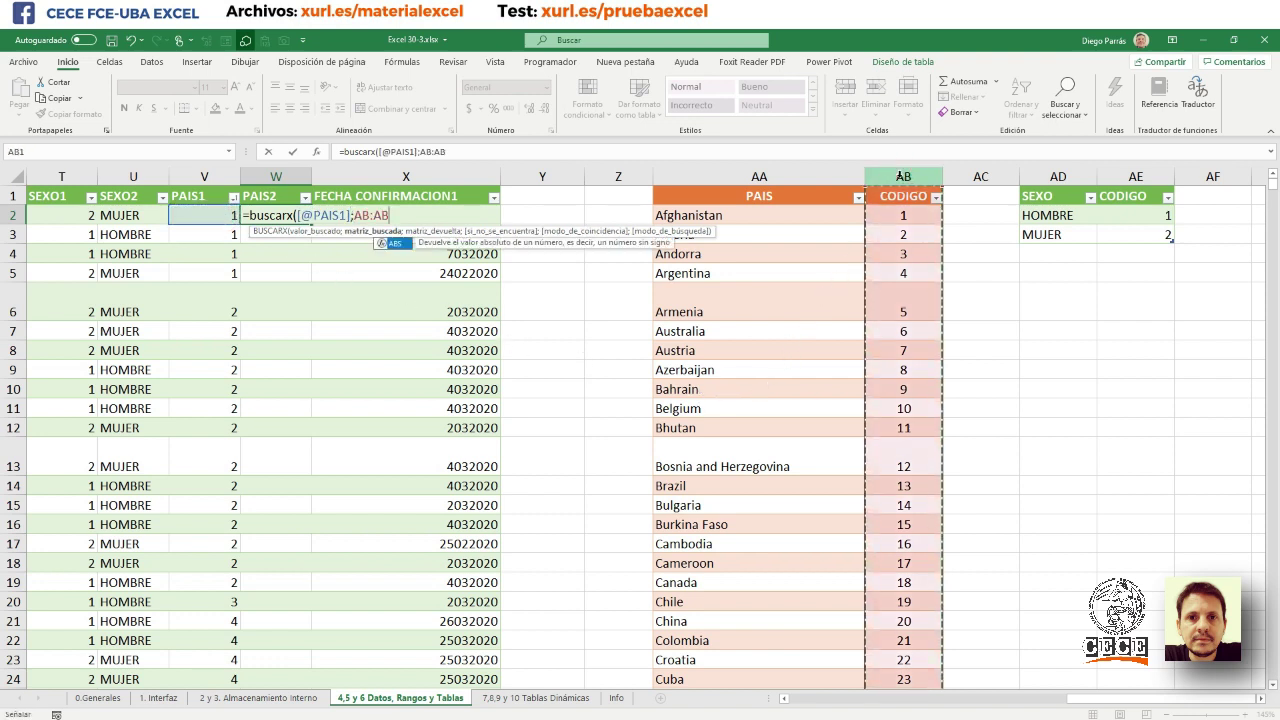
type(";")
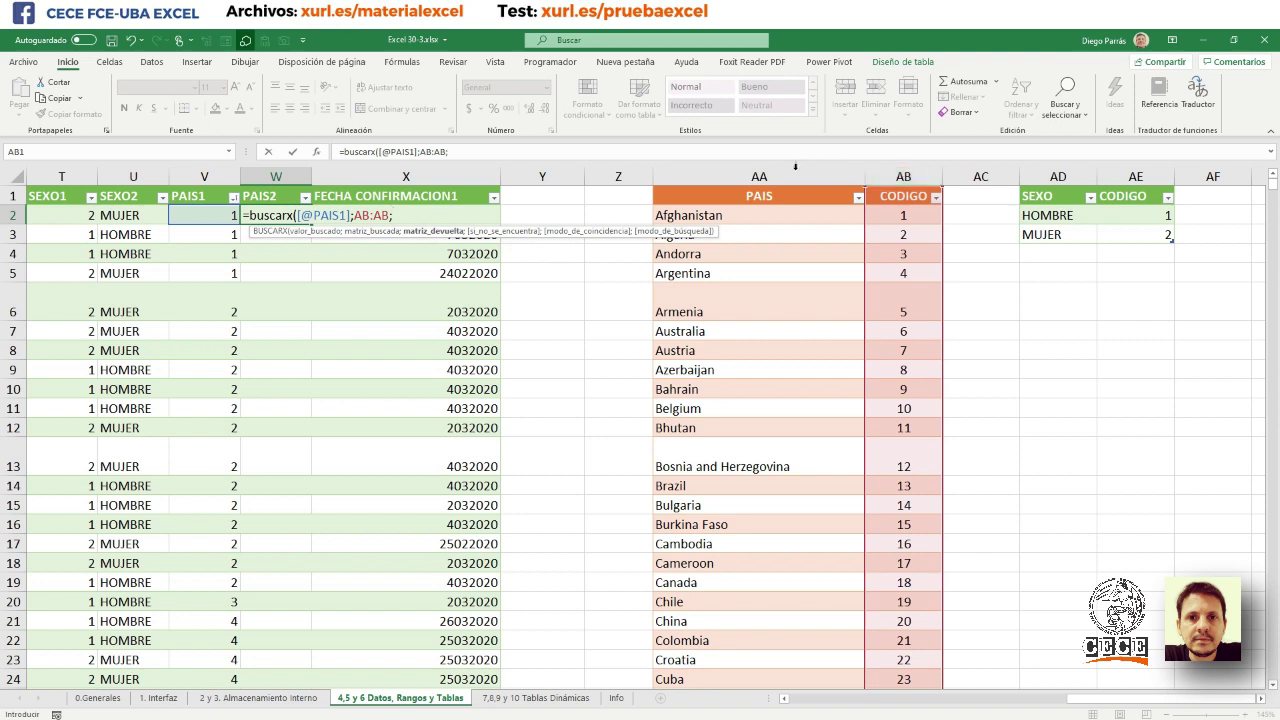
left_click(759, 177)
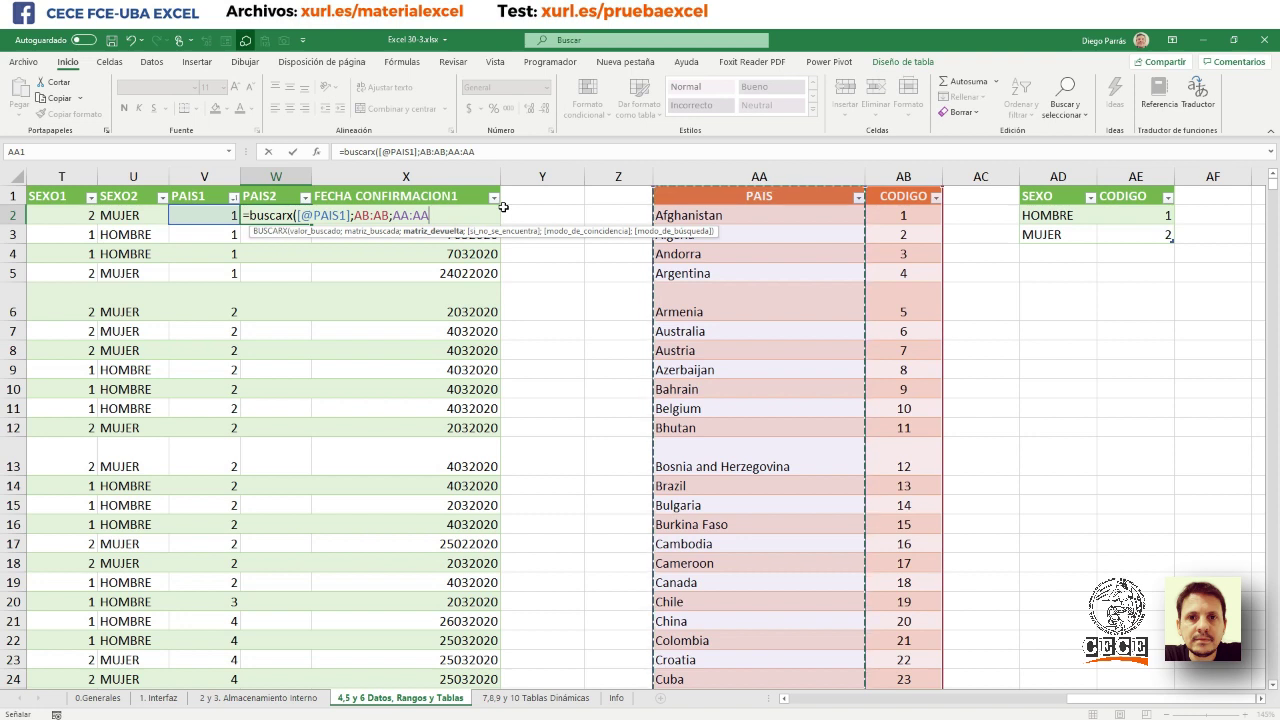
type(")")
key("Return")
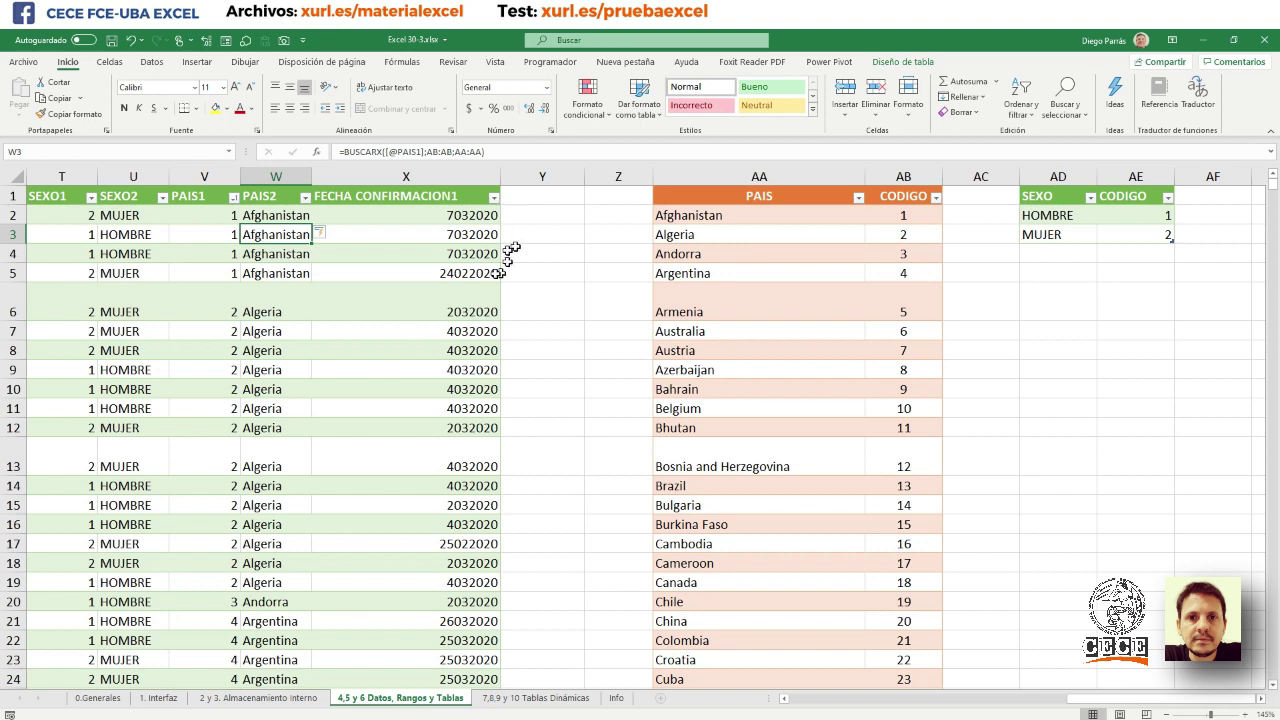
- Move back to the start of the table and select the PAIS1 column
left_click(203, 330)
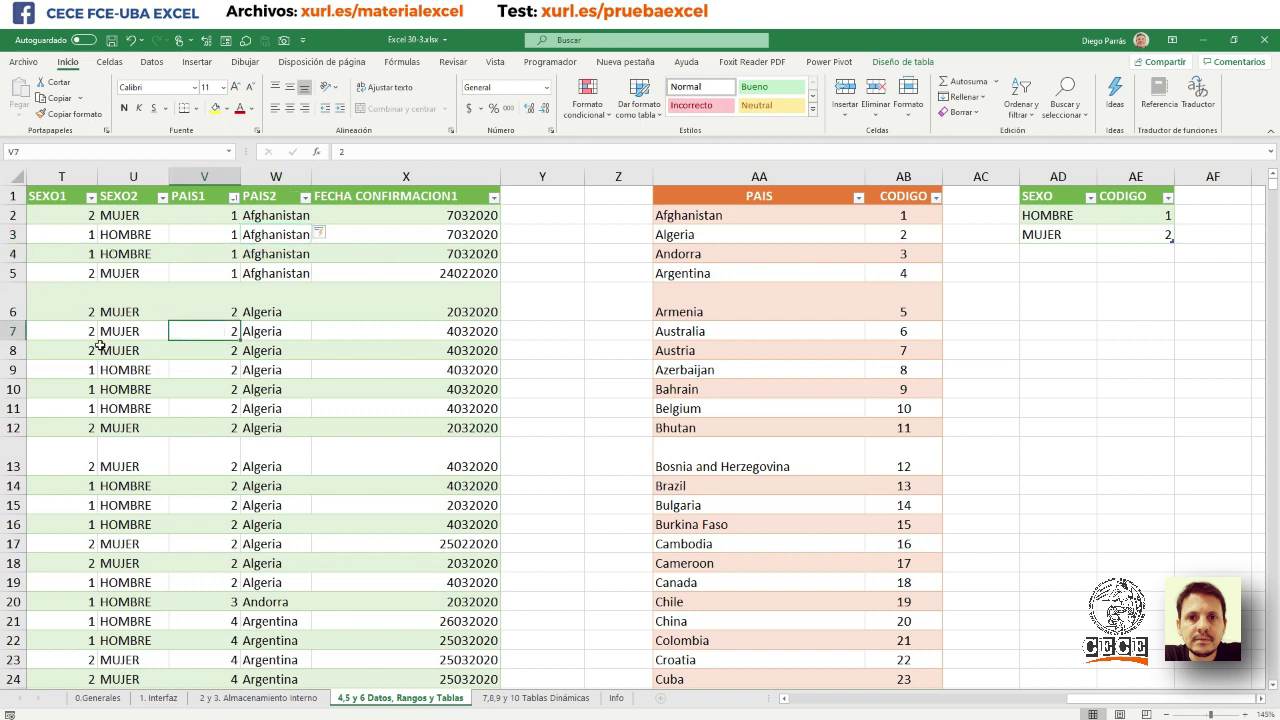
key("Left")
key("Left")
key("Left")
key("Left")
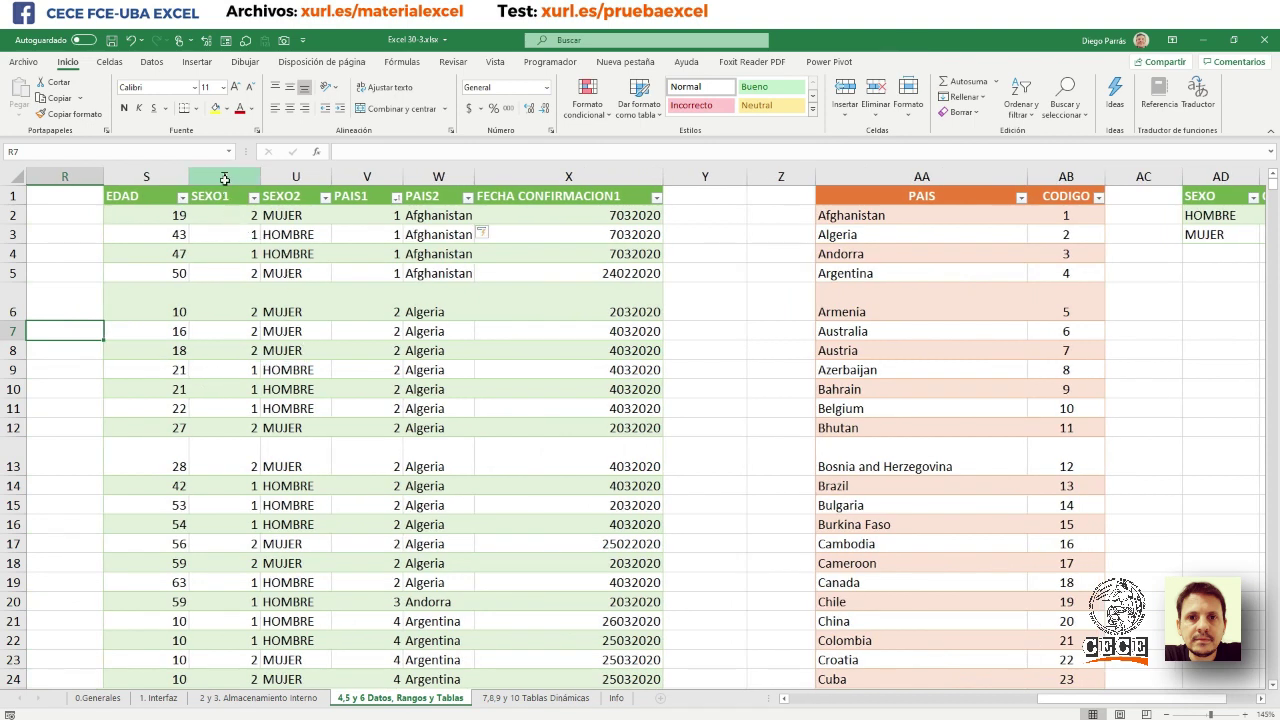
left_click(225, 180)
left_click(369, 179)
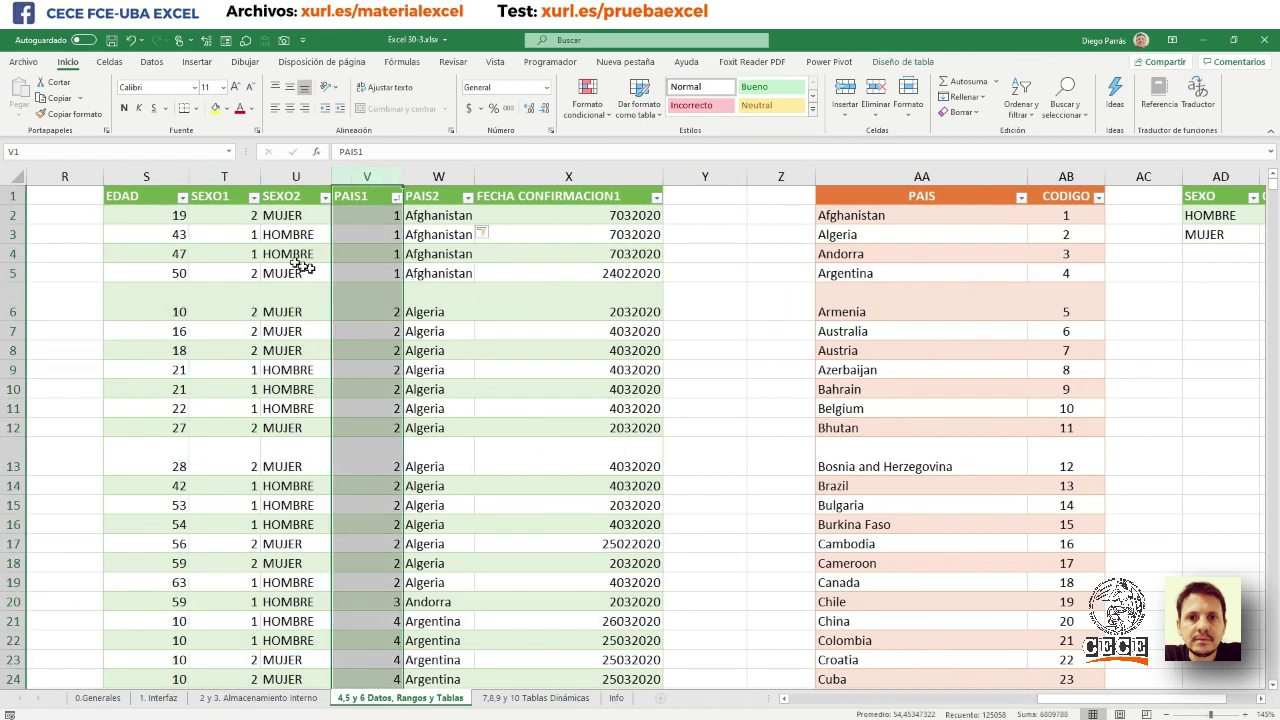
left_click(141, 197)
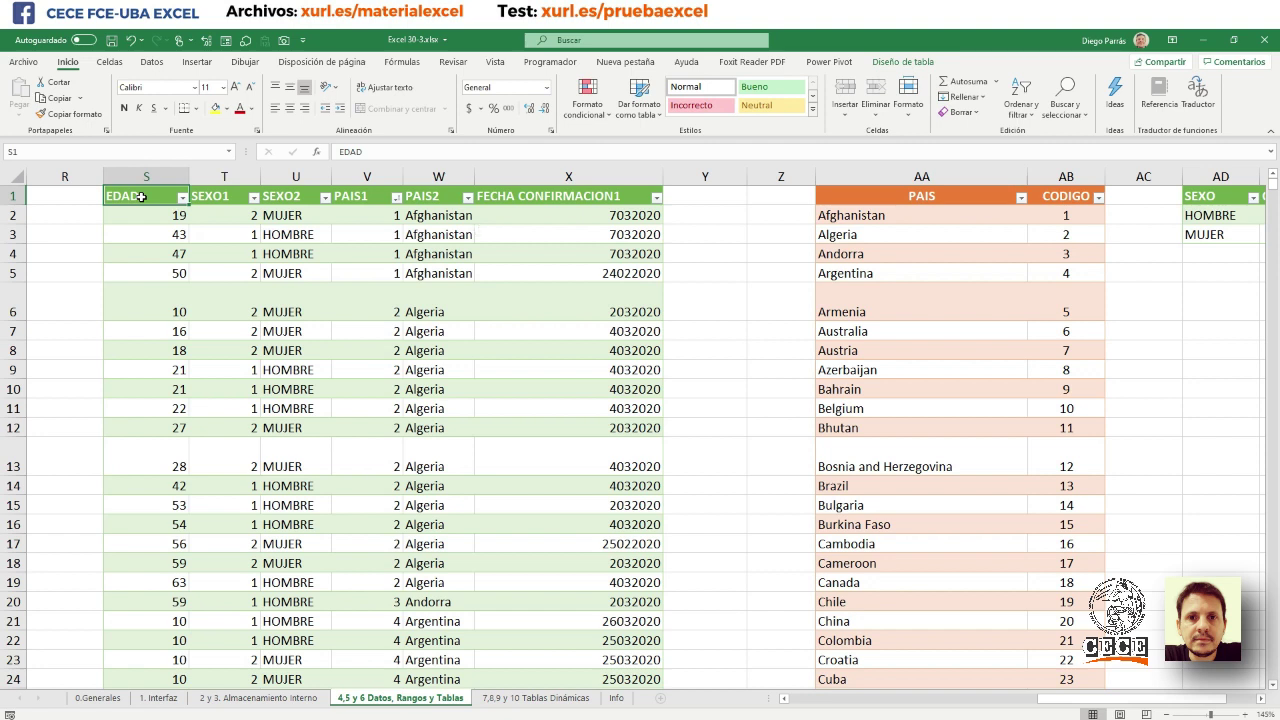
key("ctrl+shift+End")
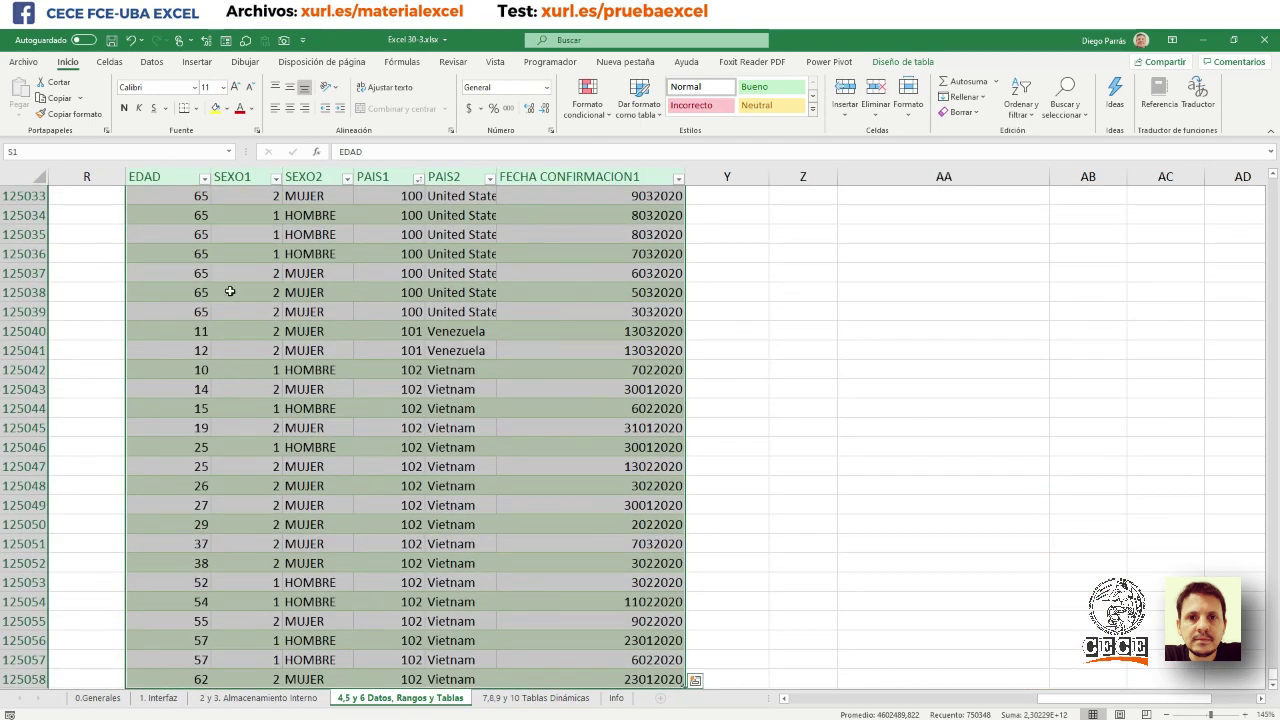
scroll(229, 288, "up", 8)
scroll(229, 282, "up", 7)
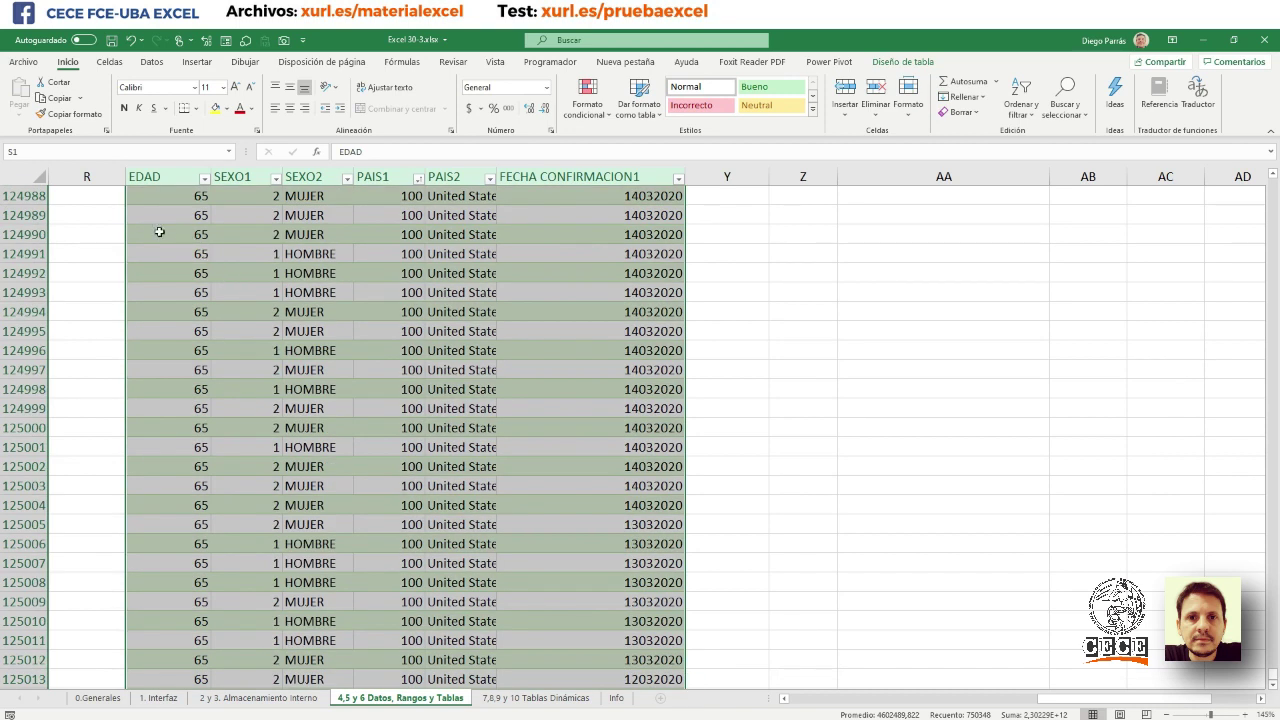
left_click(62, 100)
left_click(19, 115)
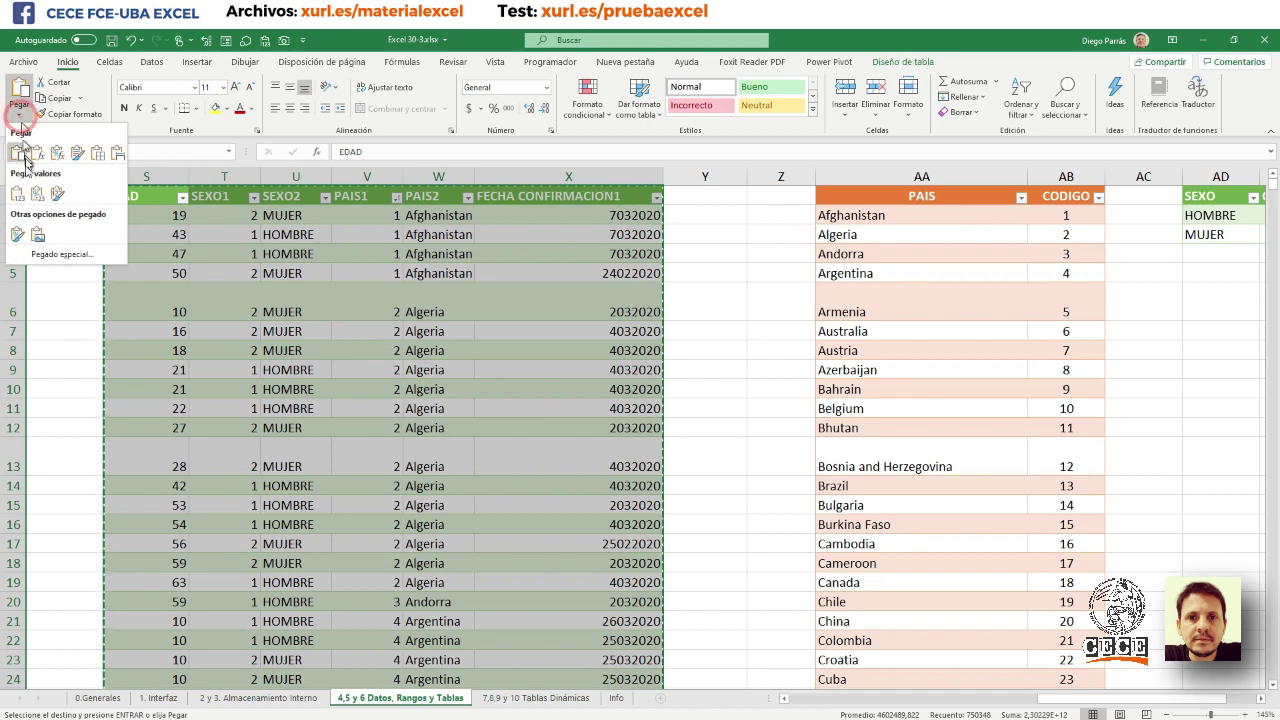
left_click(17, 193)
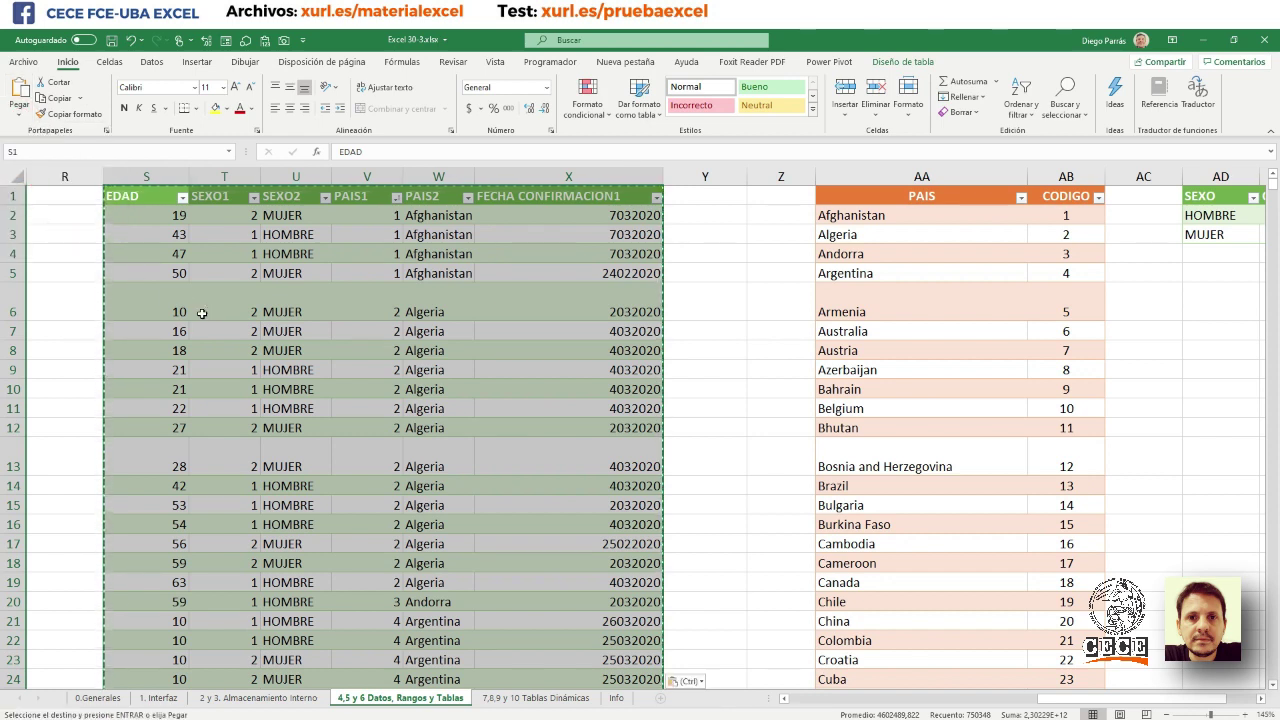
left_click(285, 224)
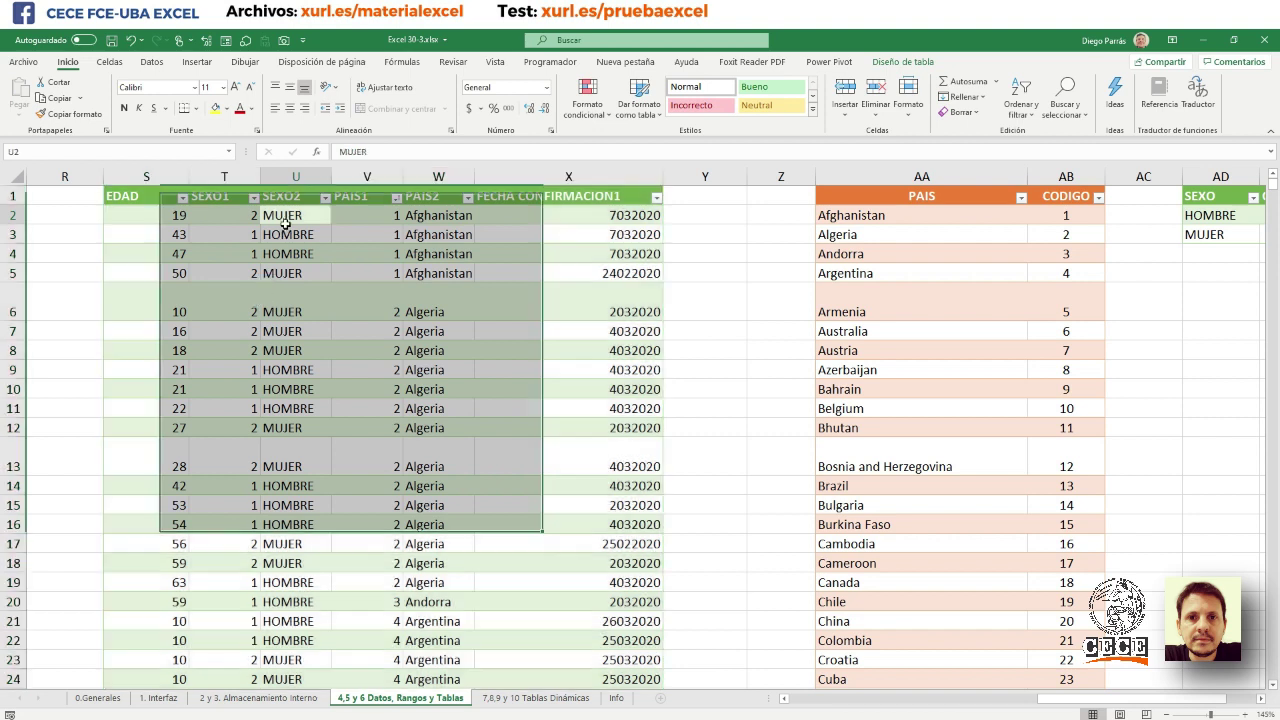
left_click(427, 218)
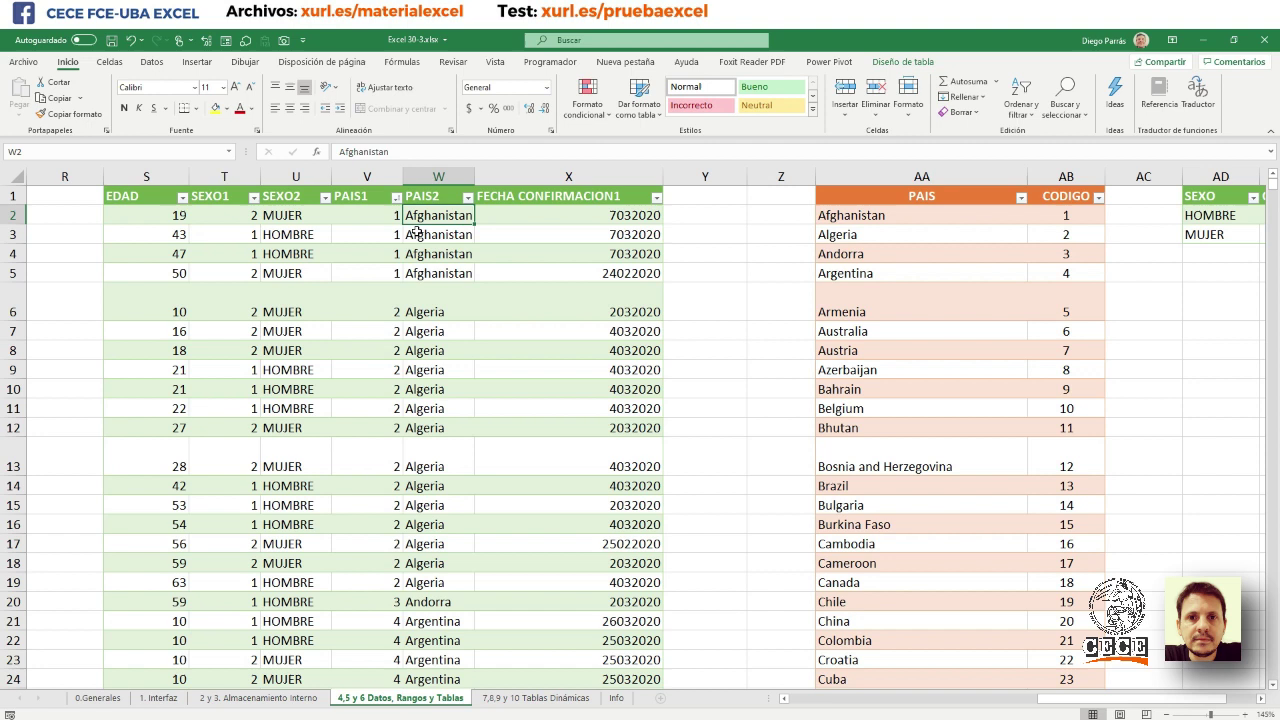
key("ctrl+a")
key("ctrl+c")
key("Escape")
left_click(314, 218)
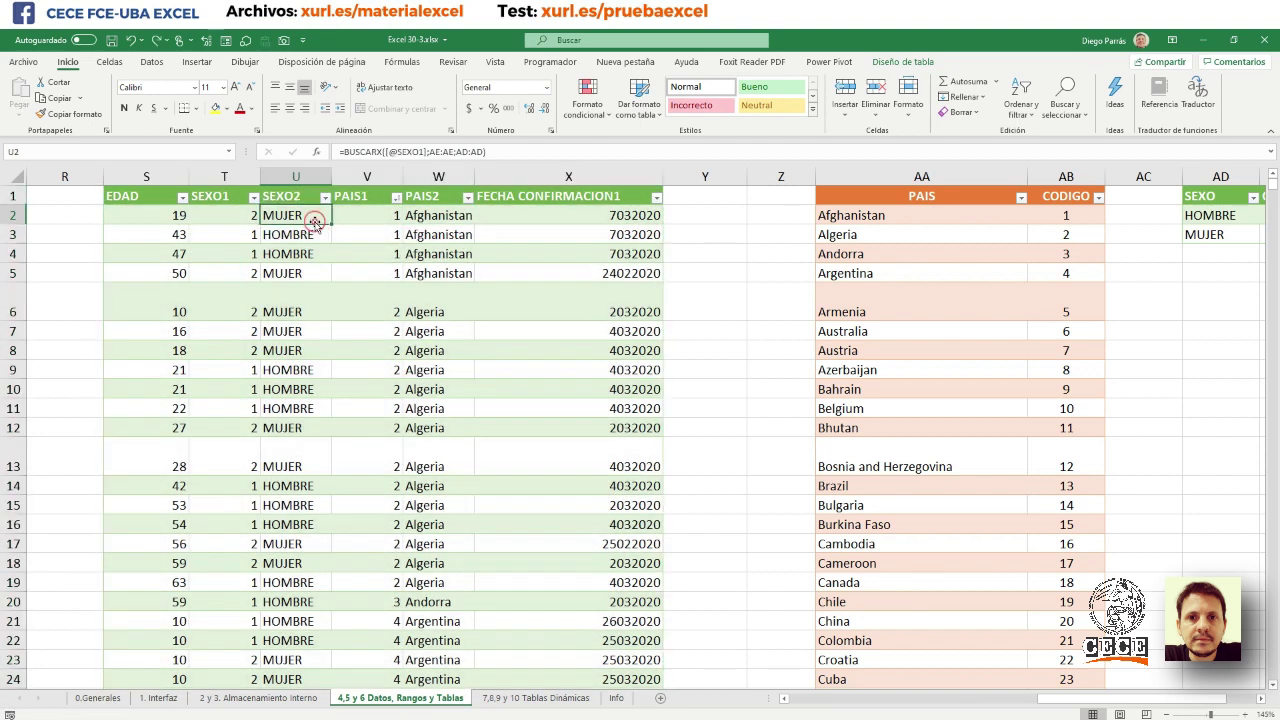
left_click(443, 220)
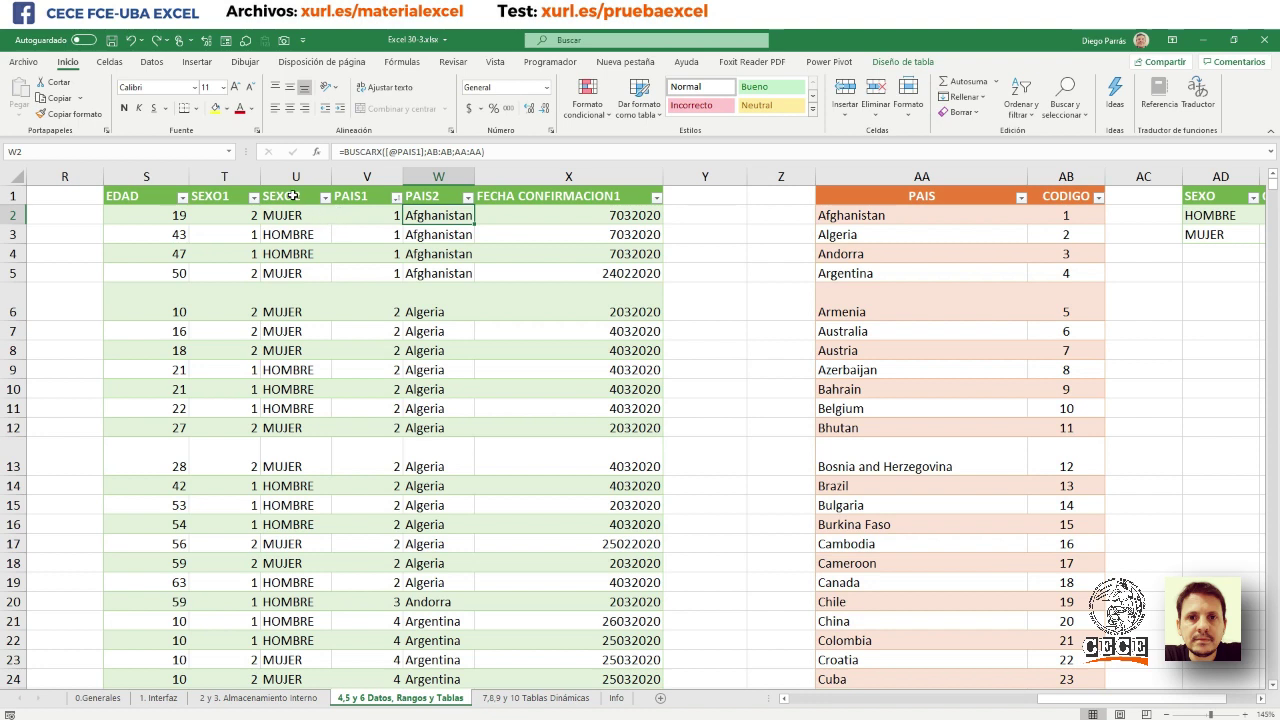
left_click(238, 186)
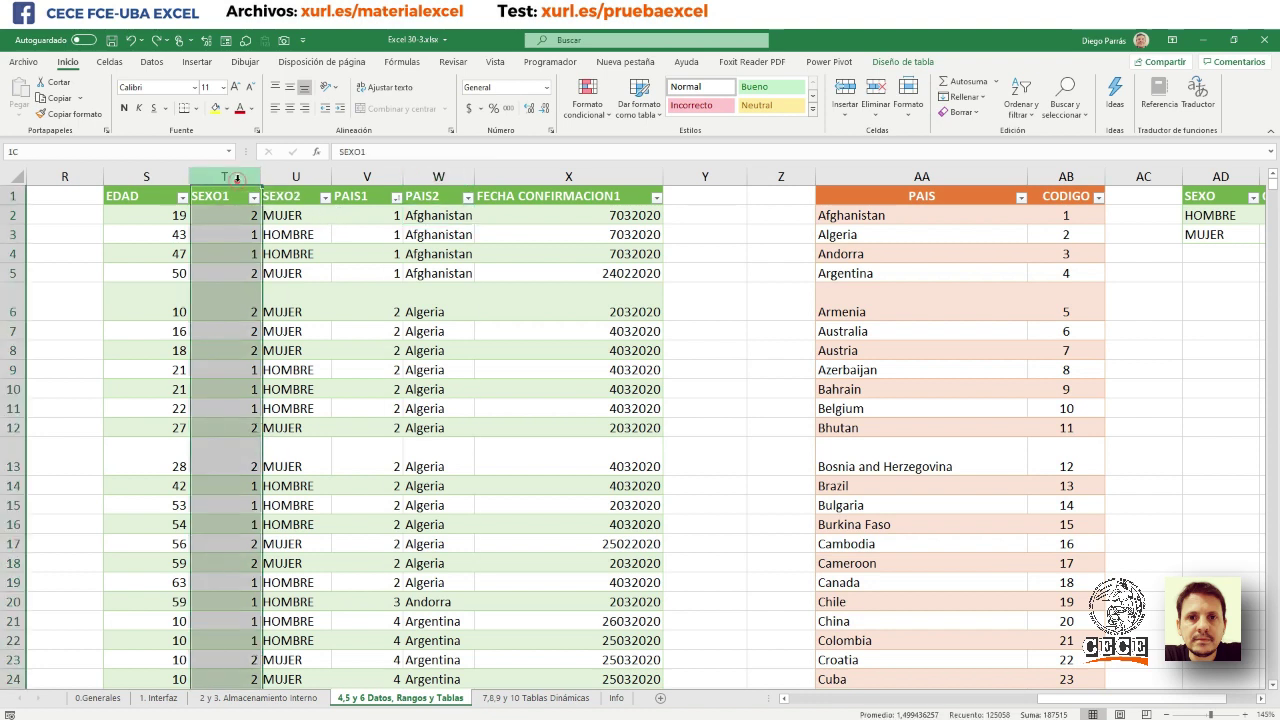
right_click(238, 186)
left_click(278, 307)
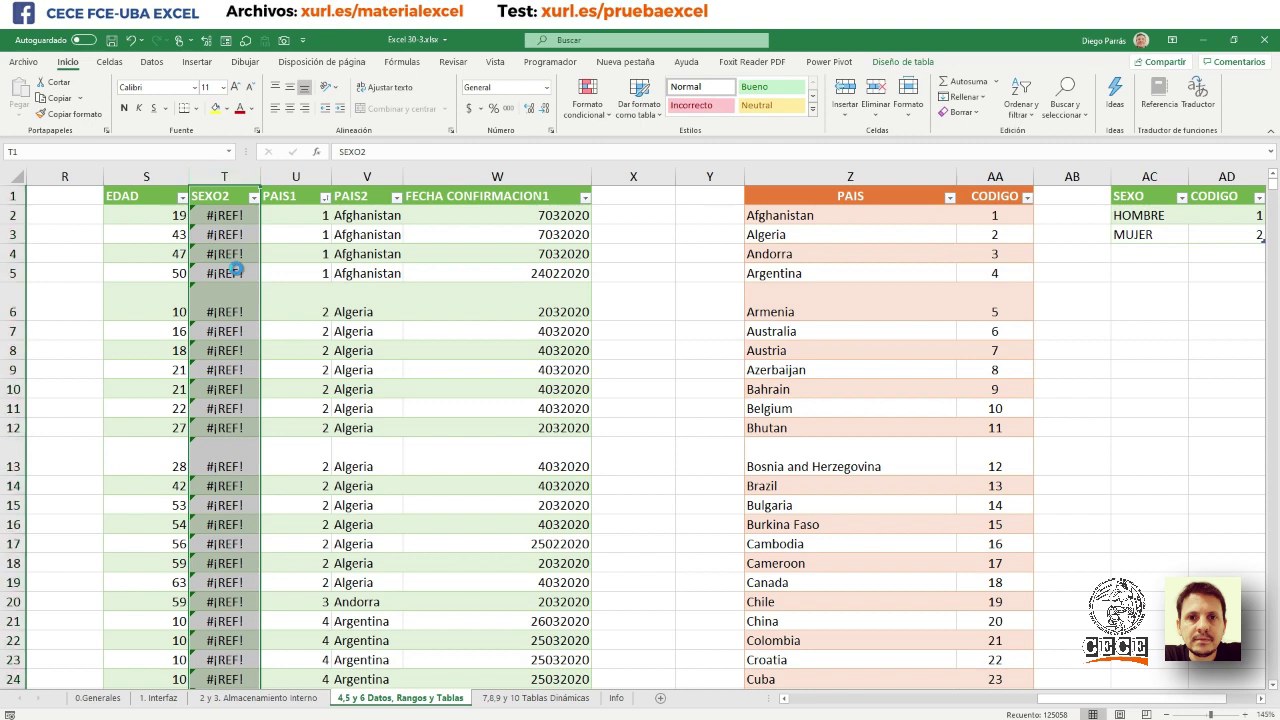
key("ctrl+z")
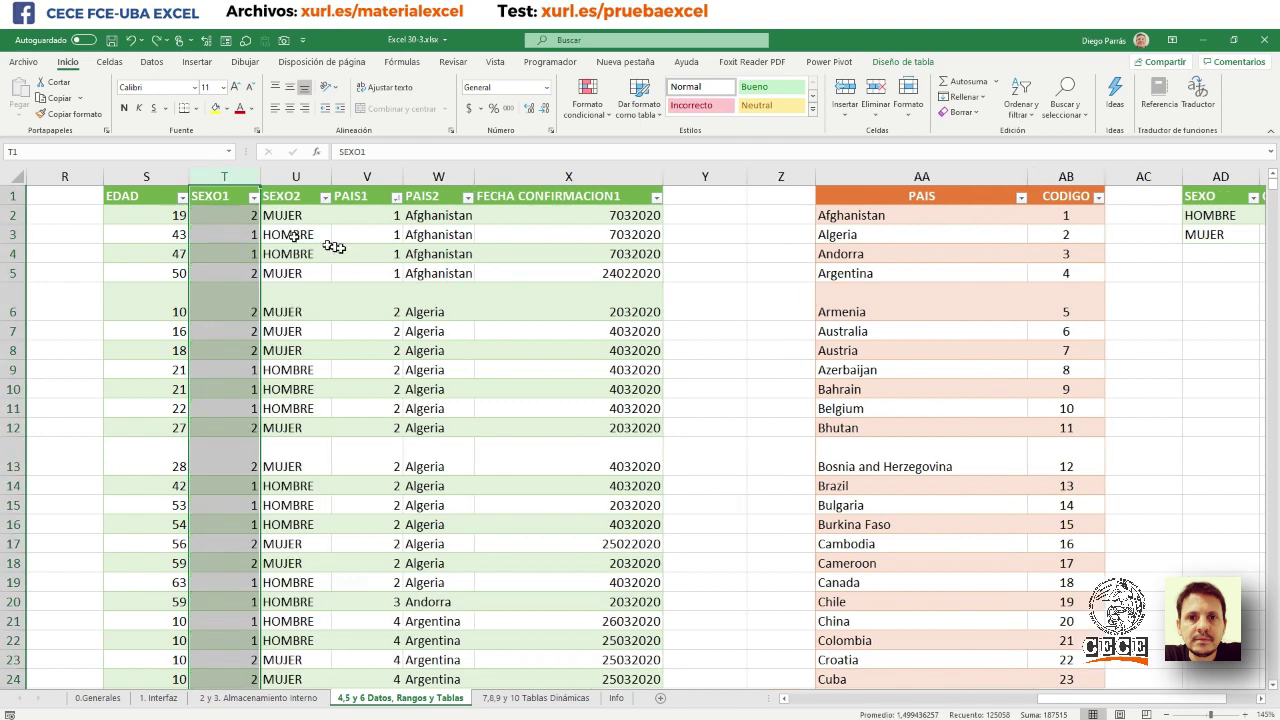
- Copy the whole patient table and paste it over itself as values
left_click(146, 195)
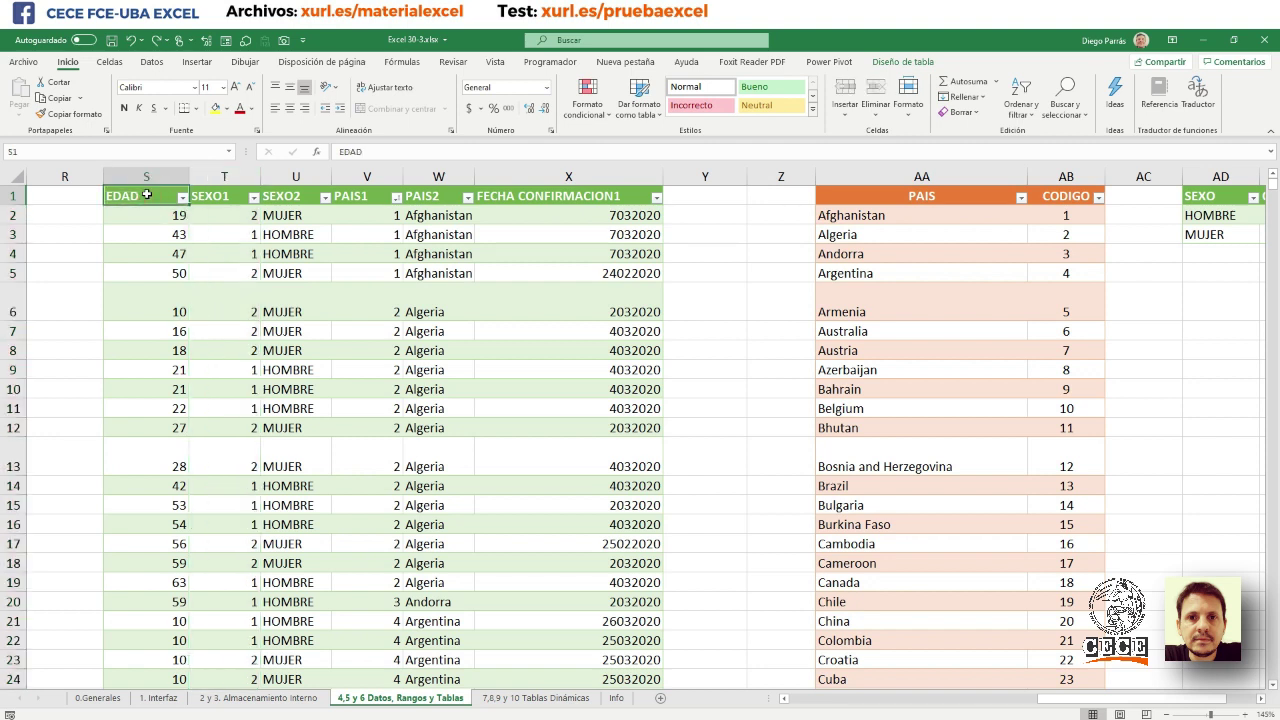
key("ctrl+shift+Right")
key("ctrl+shift+Down")
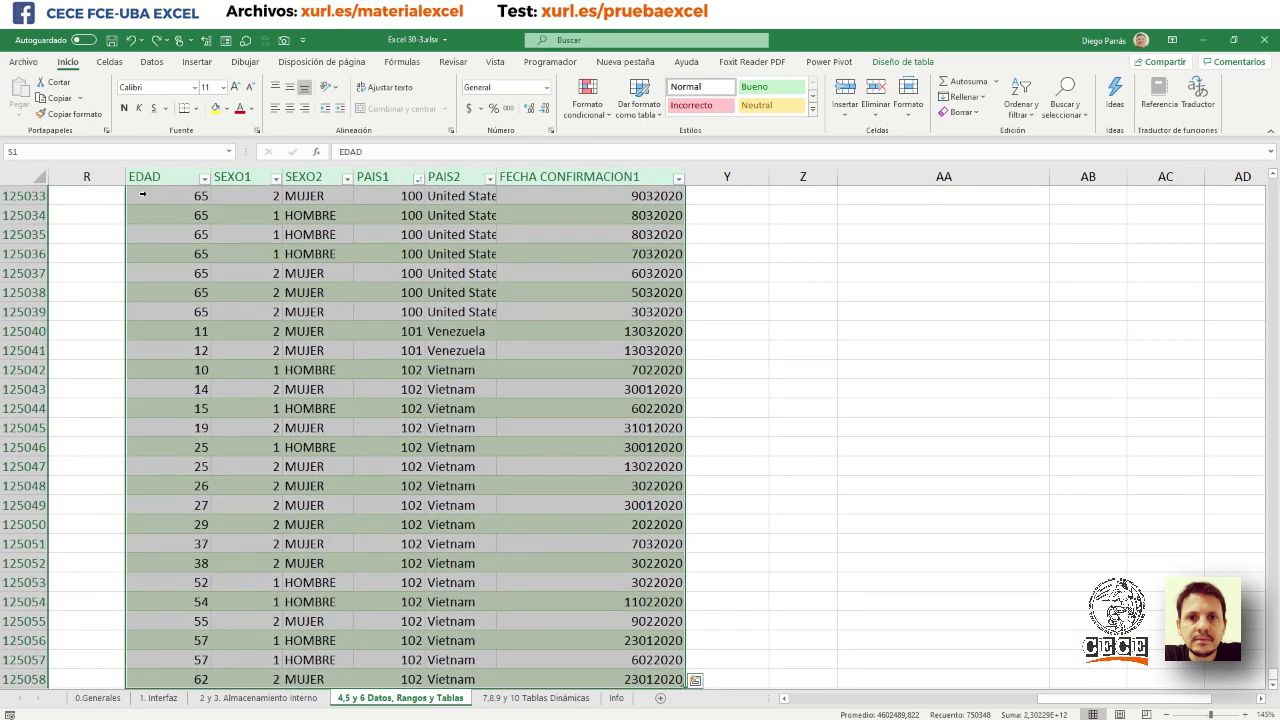
left_click(62, 101)
left_click(20, 112)
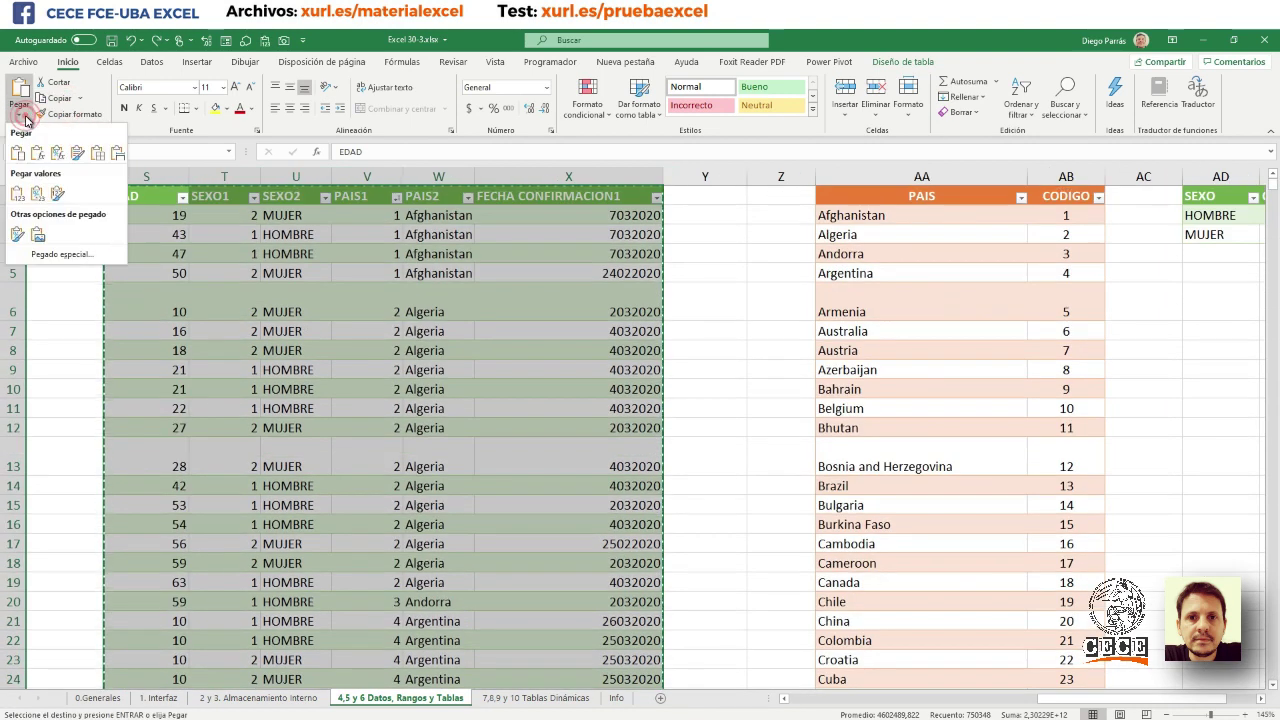
left_click(24, 196)
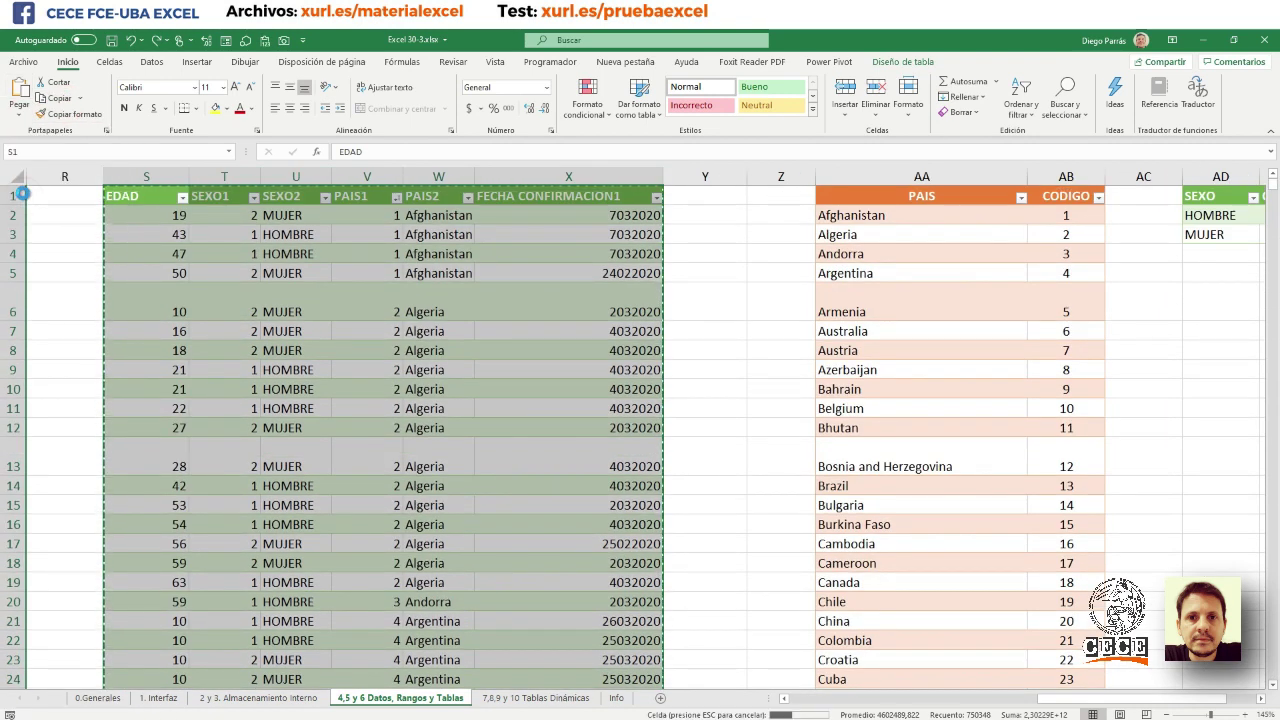
left_click(280, 234)
left_click(438, 256)
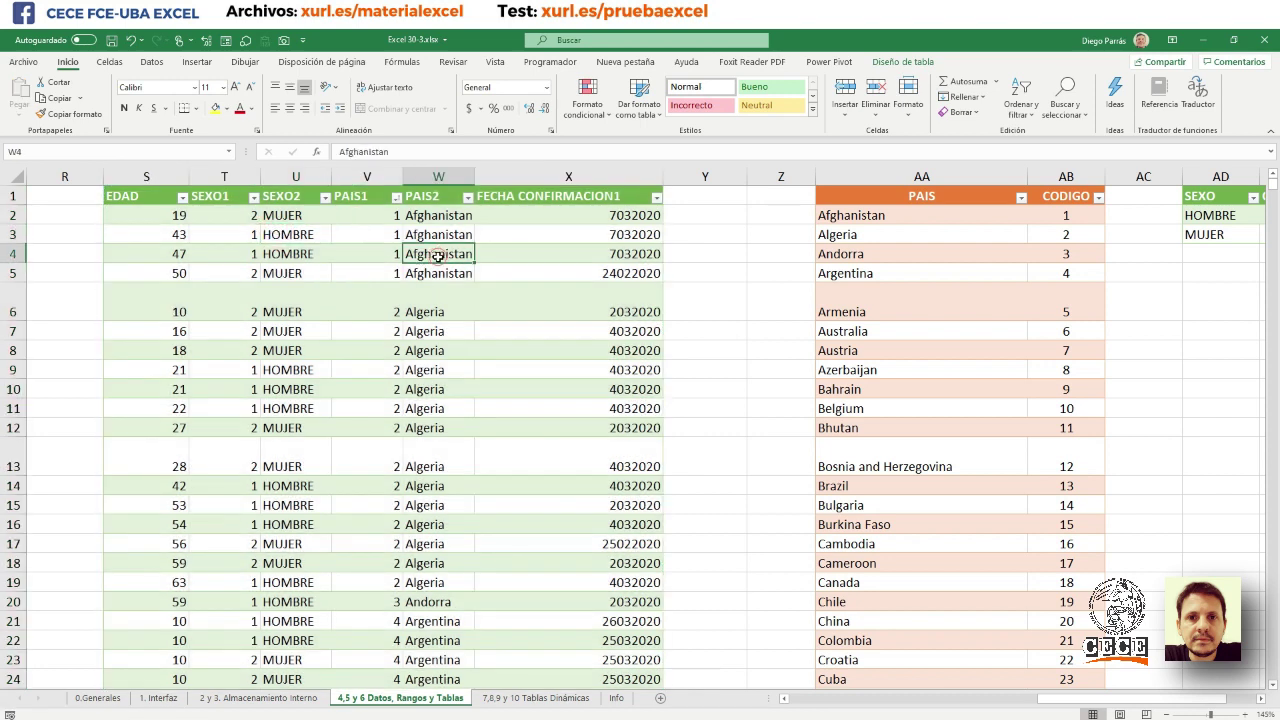
- Delete the SEXO1 and PAIS1 helper columns
left_click(226, 176)
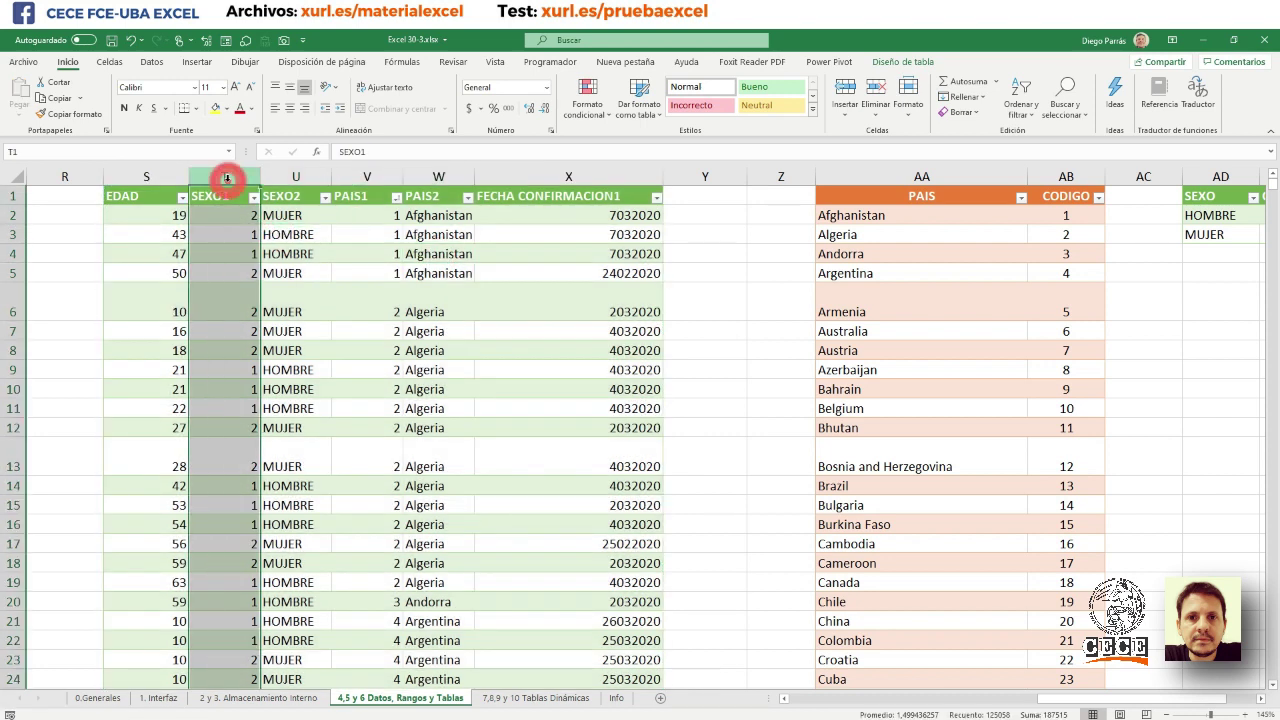
right_click(228, 182)
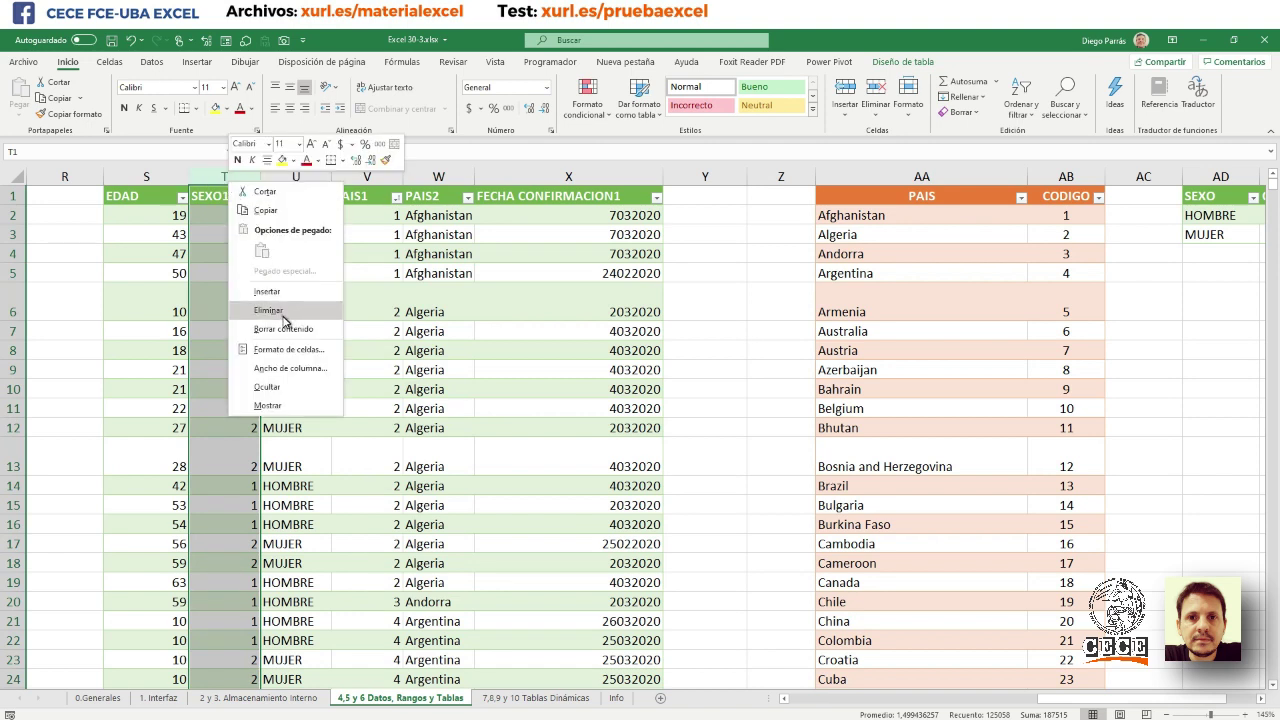
left_click(270, 310)
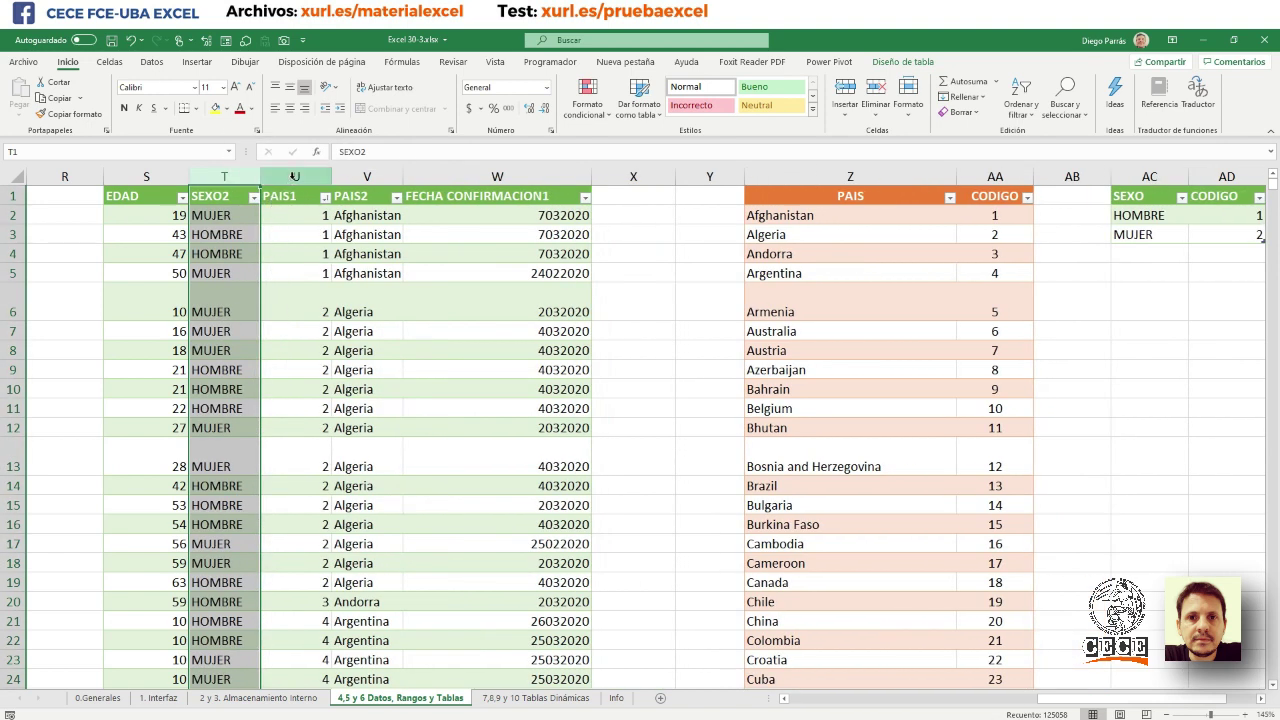
left_click(293, 178)
right_click(294, 181)
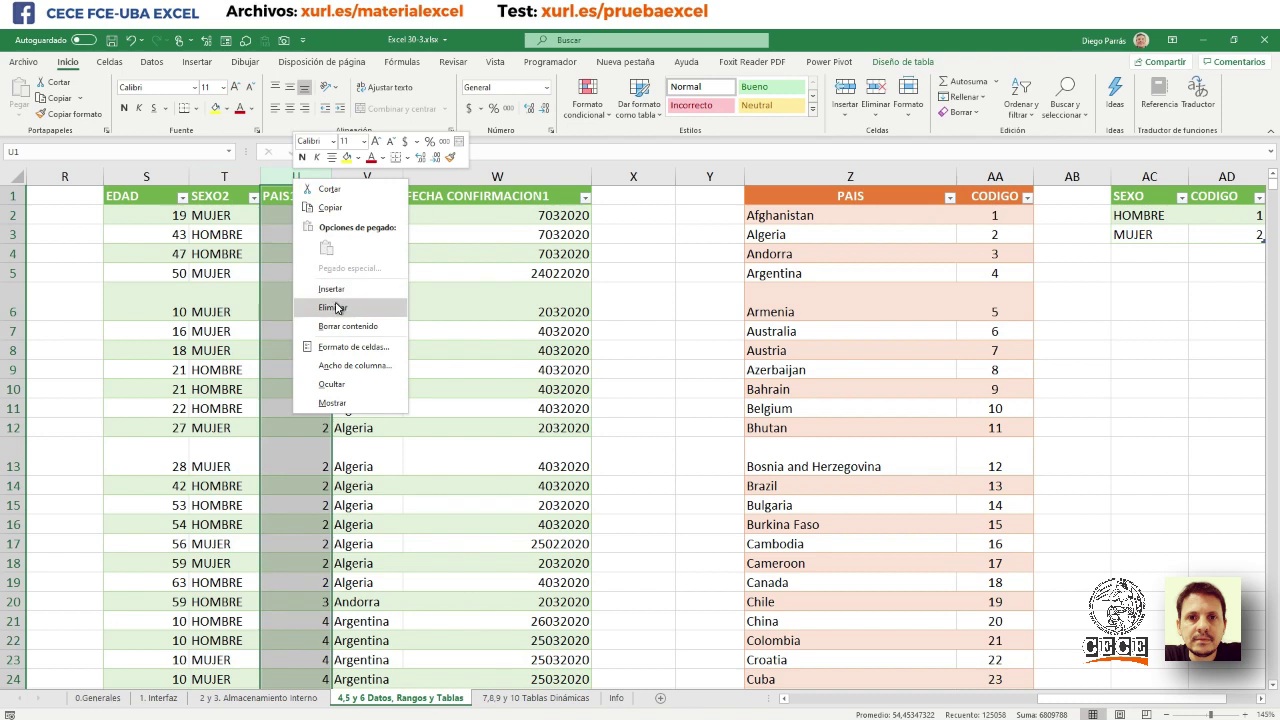
left_click(337, 308)
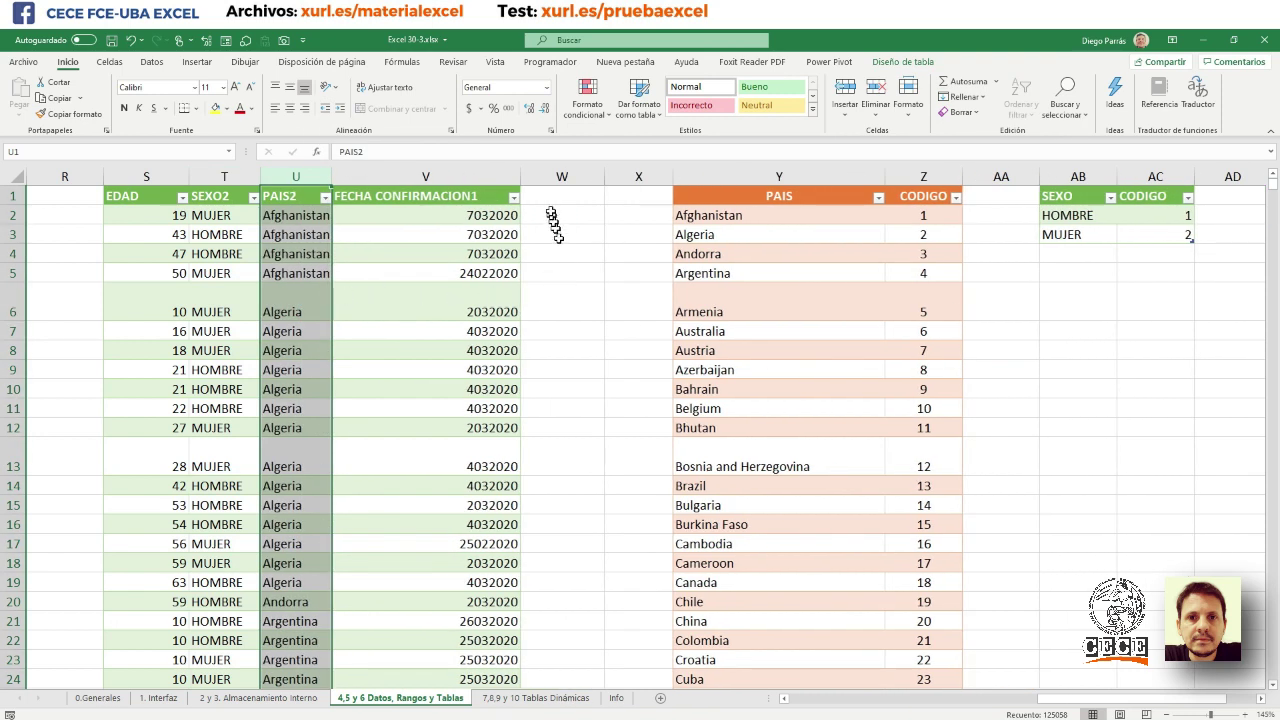
- Insert a blank column right after FECHA CONFIRMACION1
left_click(558, 182)
right_click(558, 185)
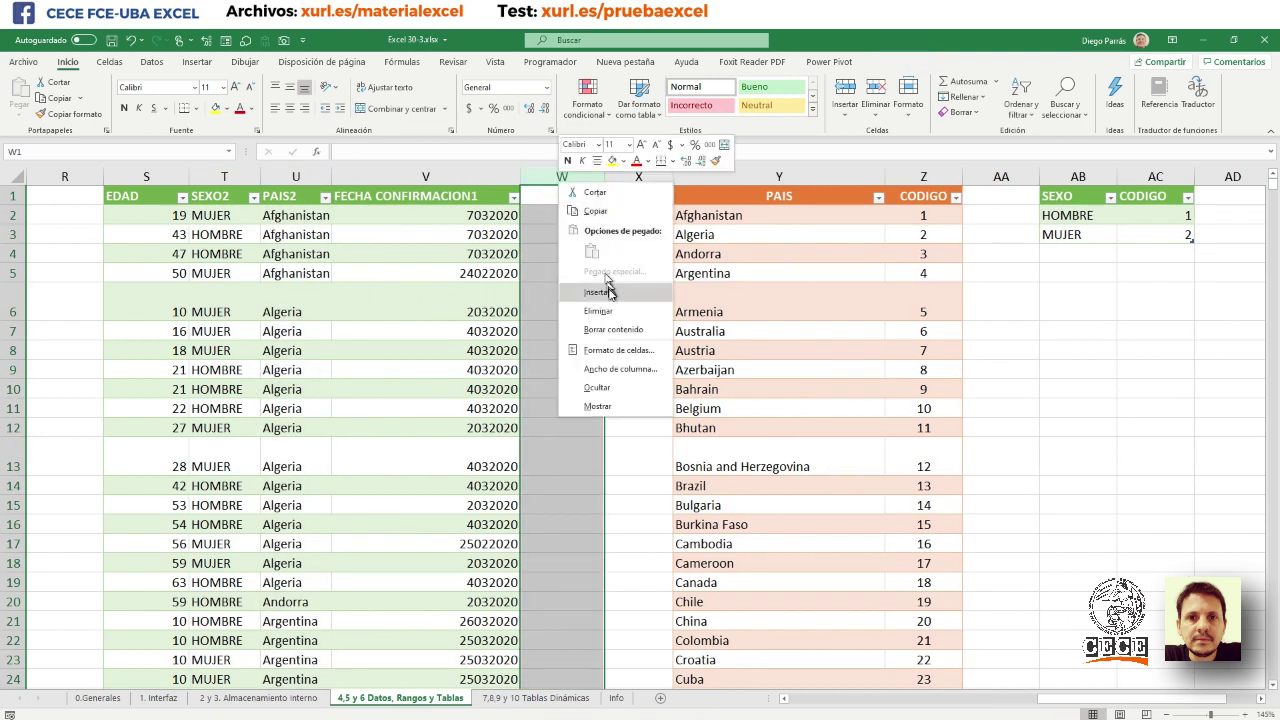
left_click(603, 292)
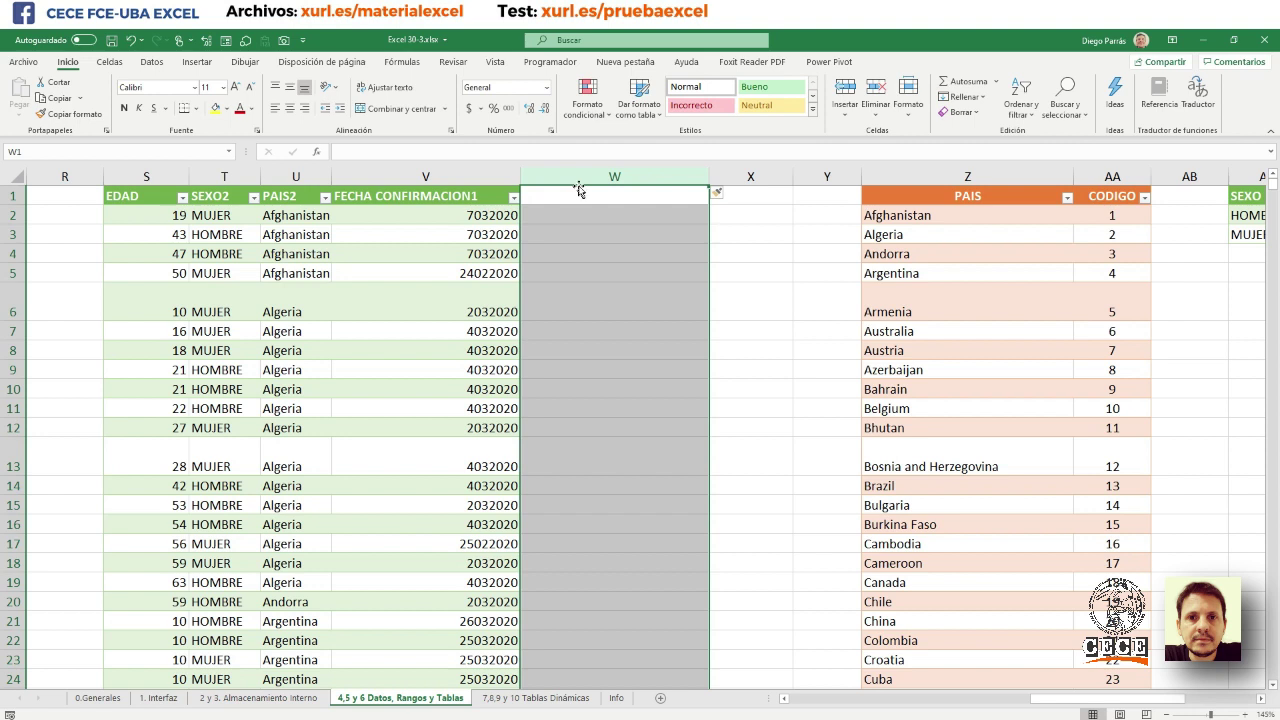
left_click(616, 203)
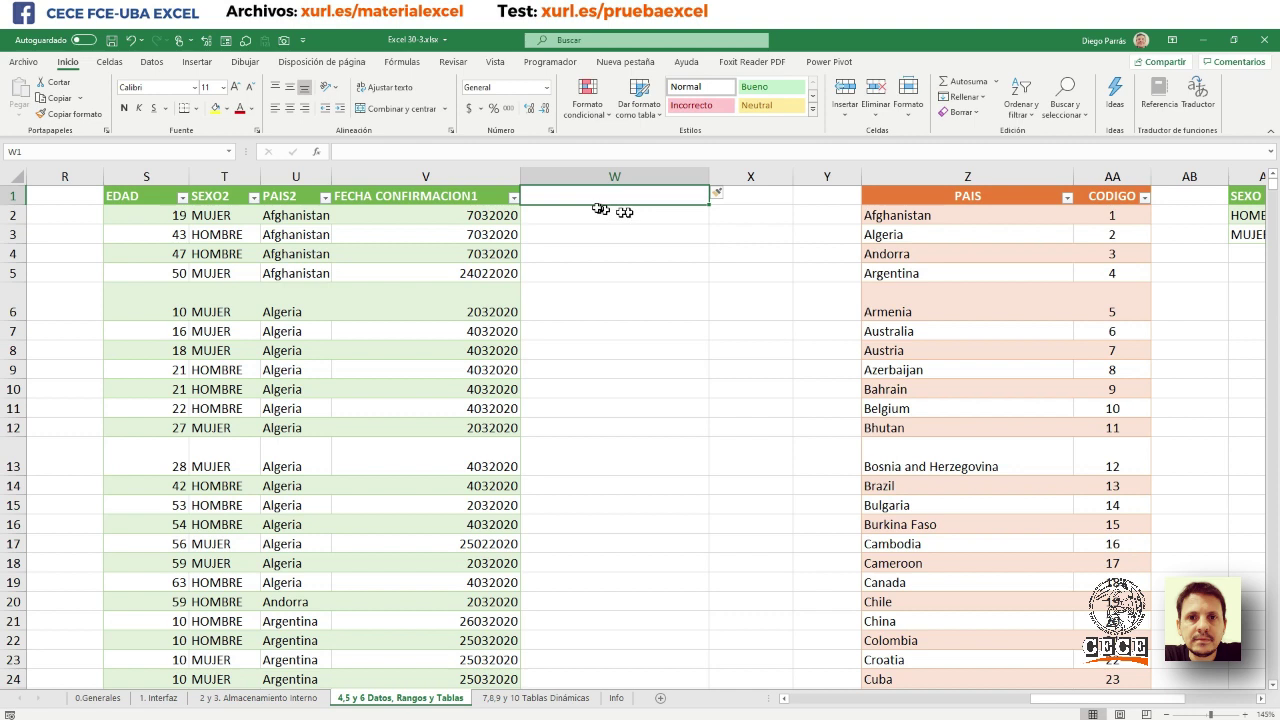
left_click(461, 215)
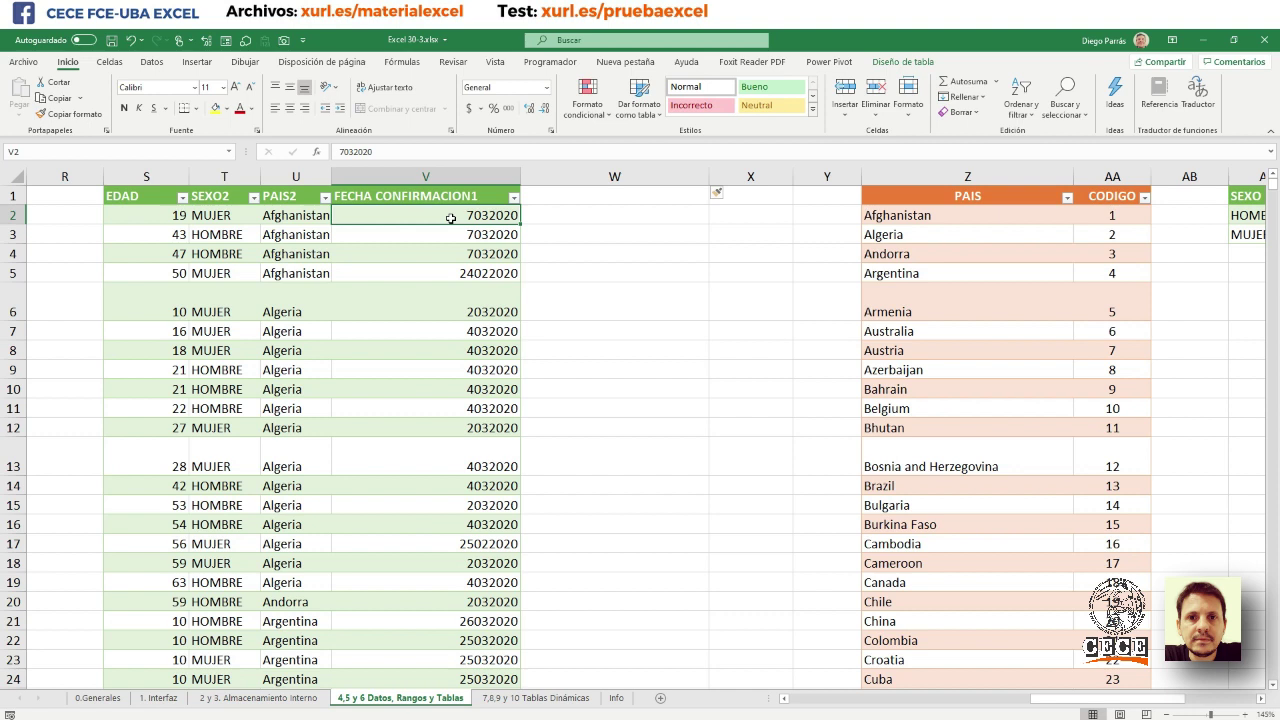
double_click(474, 273)
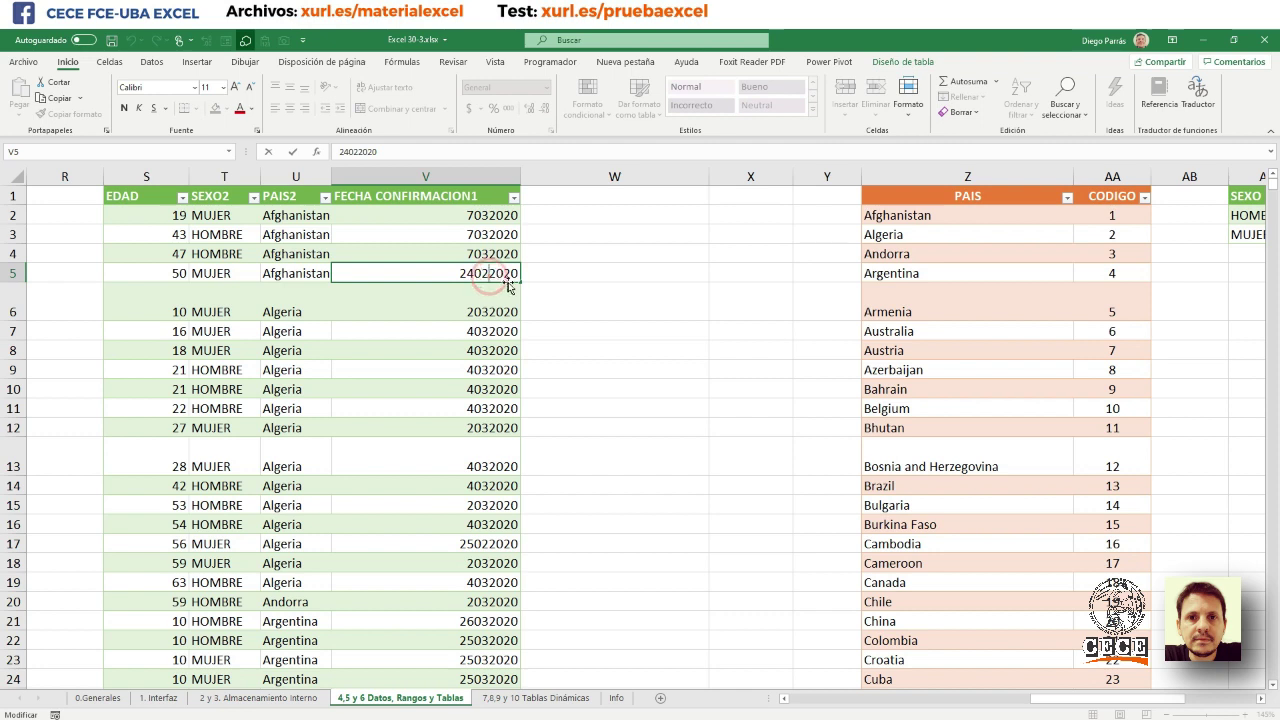
key("Escape")
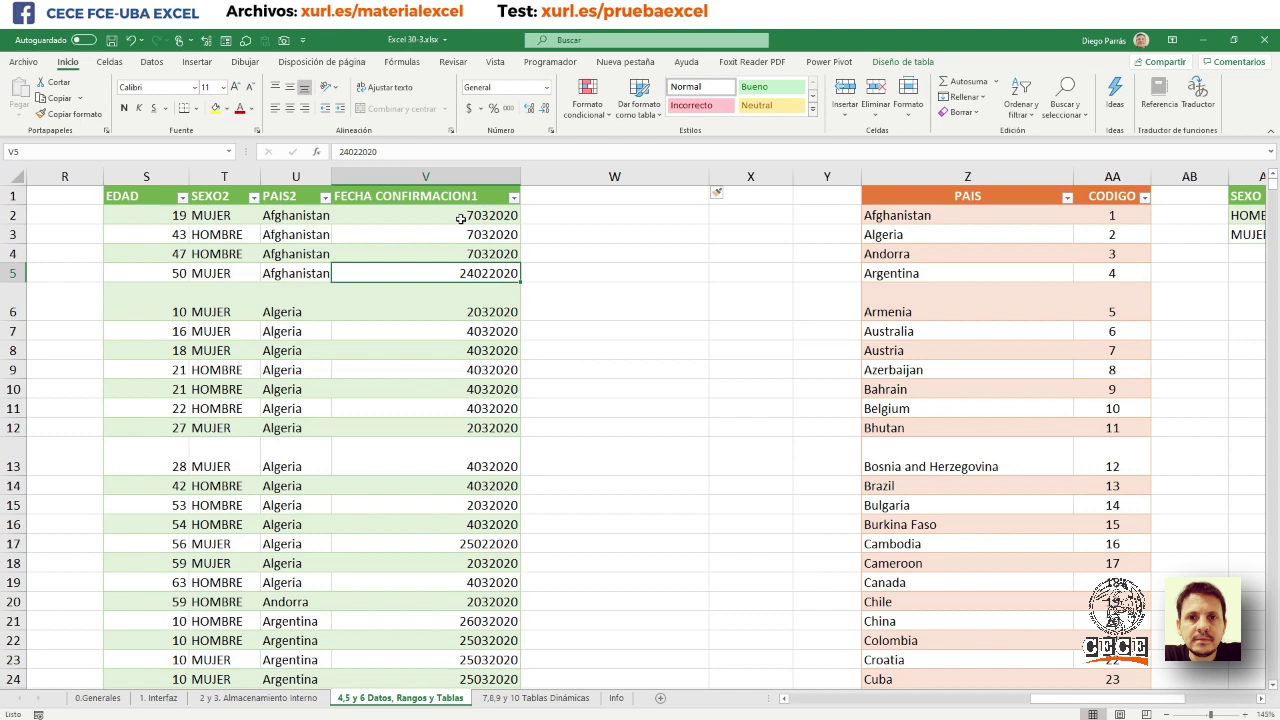
- Try Fecha corta on column V, undo it, and narrow the column to fit the numbers
left_click(458, 189)
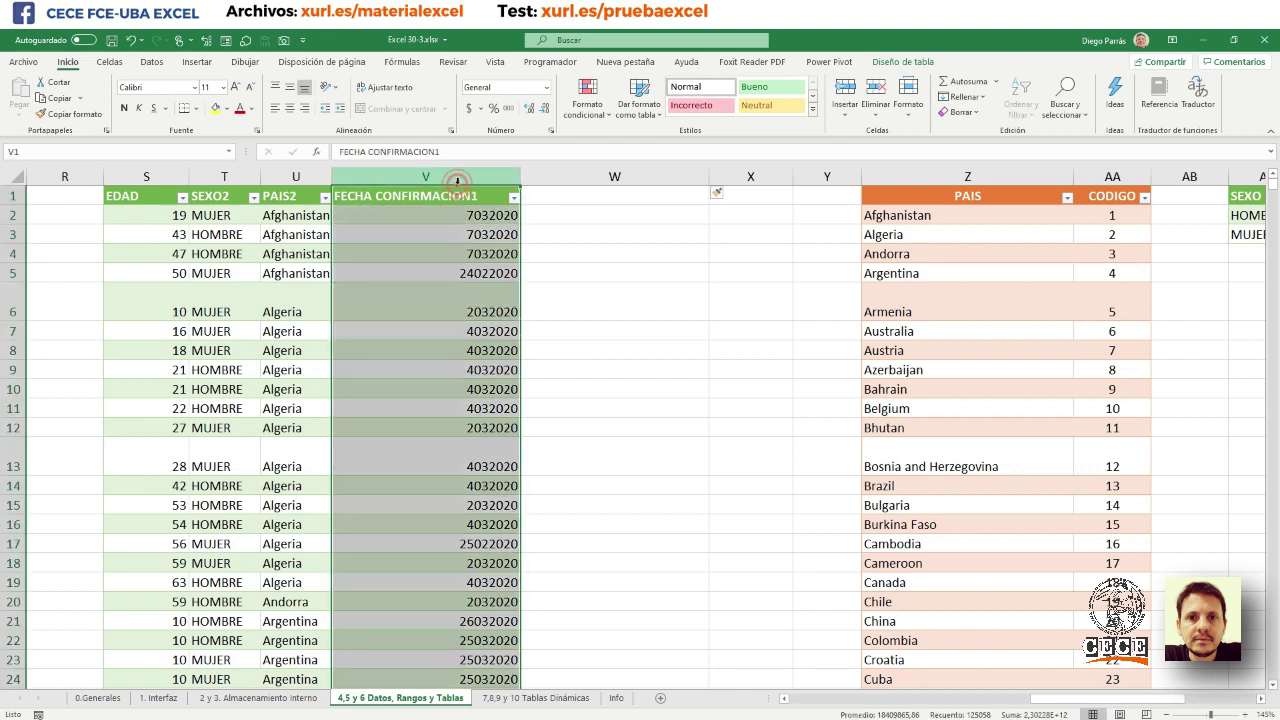
left_click(546, 87)
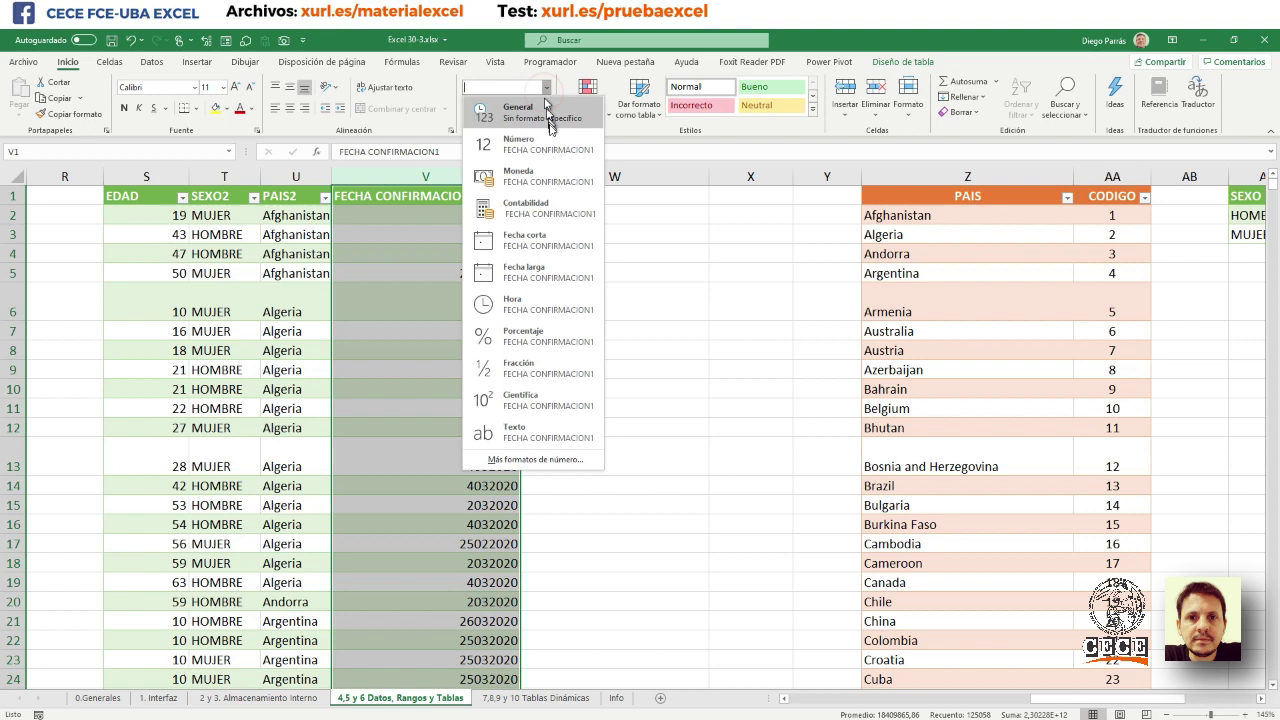
left_click(563, 254)
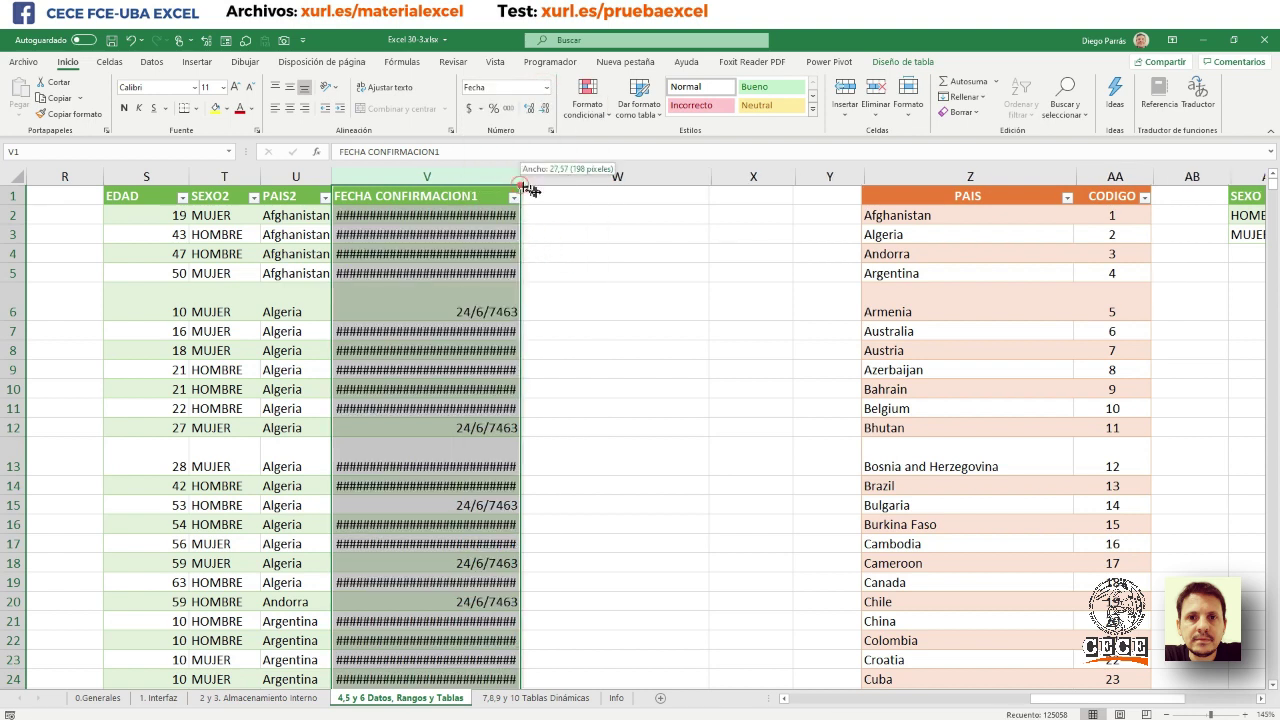
left_click_drag(520, 178, 596, 185)
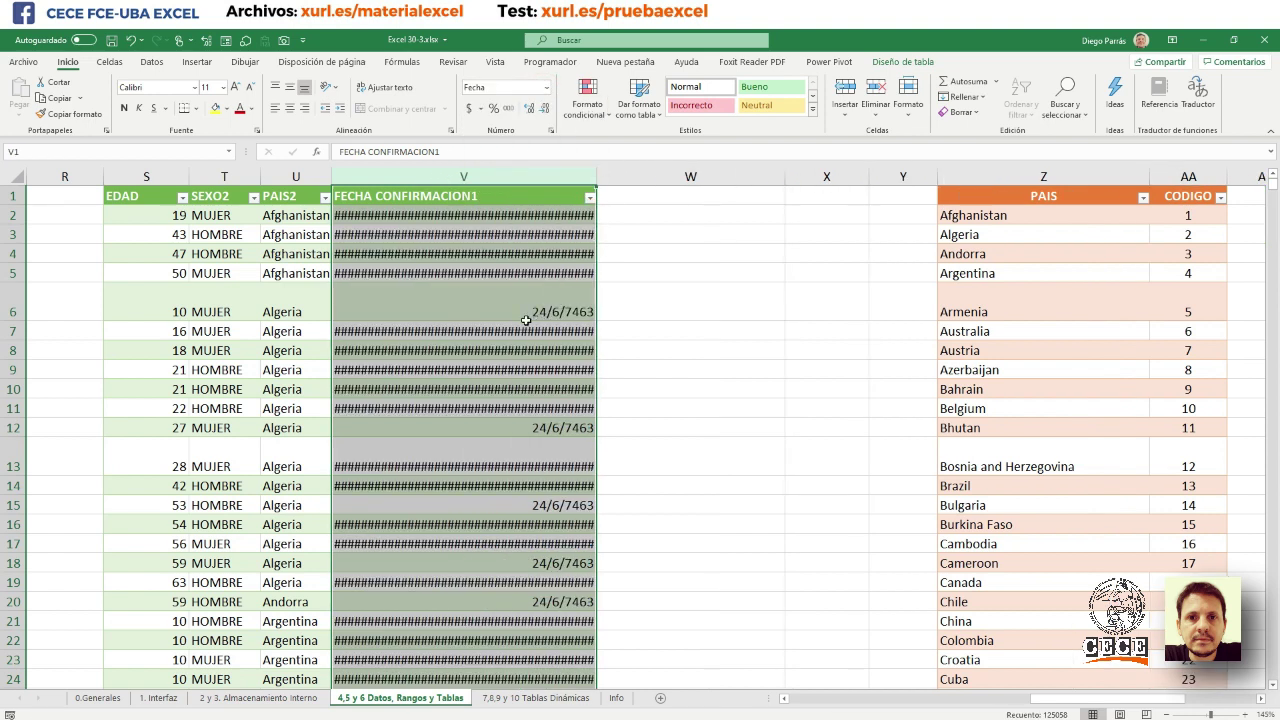
mouse_move(524, 320)
key("ctrl+z")
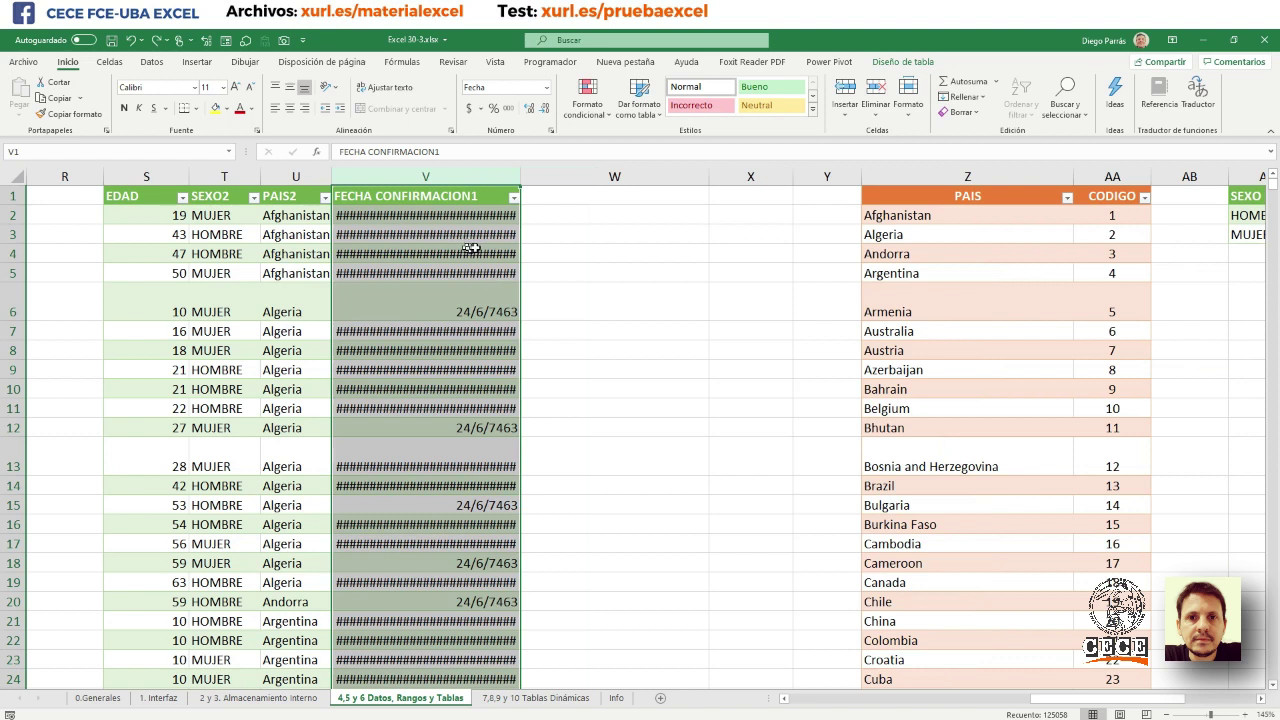
mouse_move(478, 209)
key("ctrl+z")
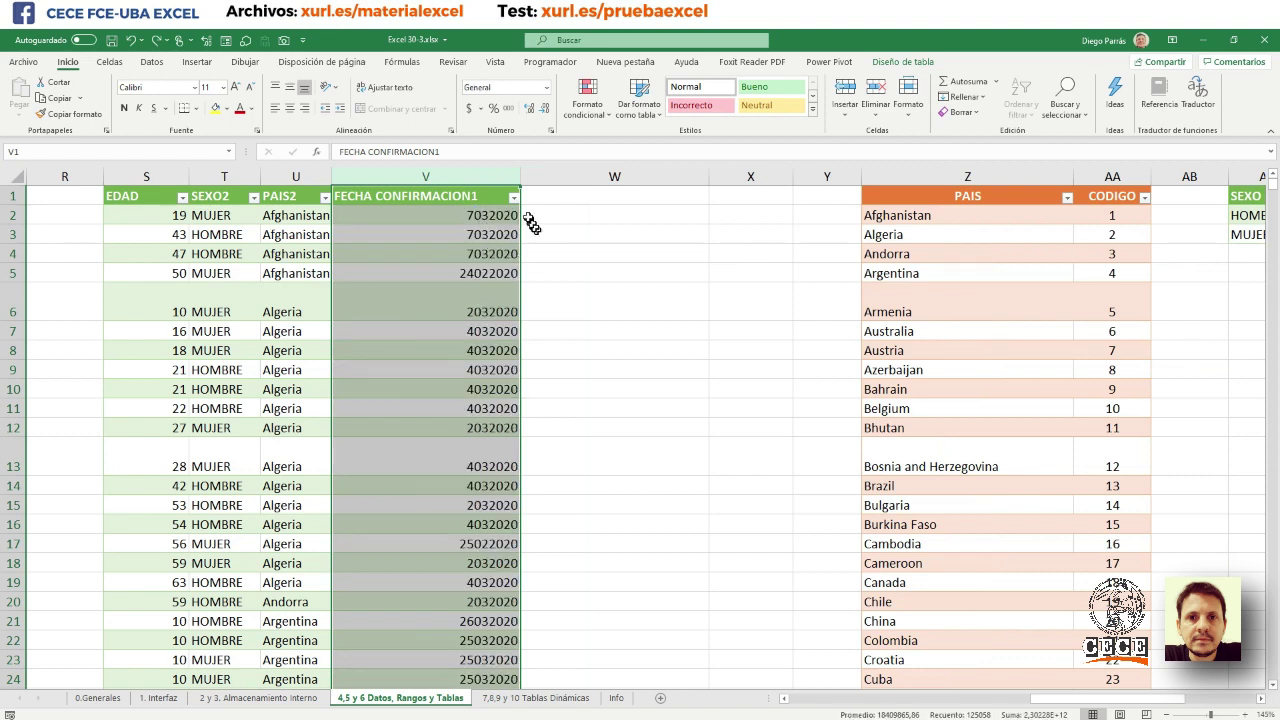
left_click_drag(518, 182, 487, 176)
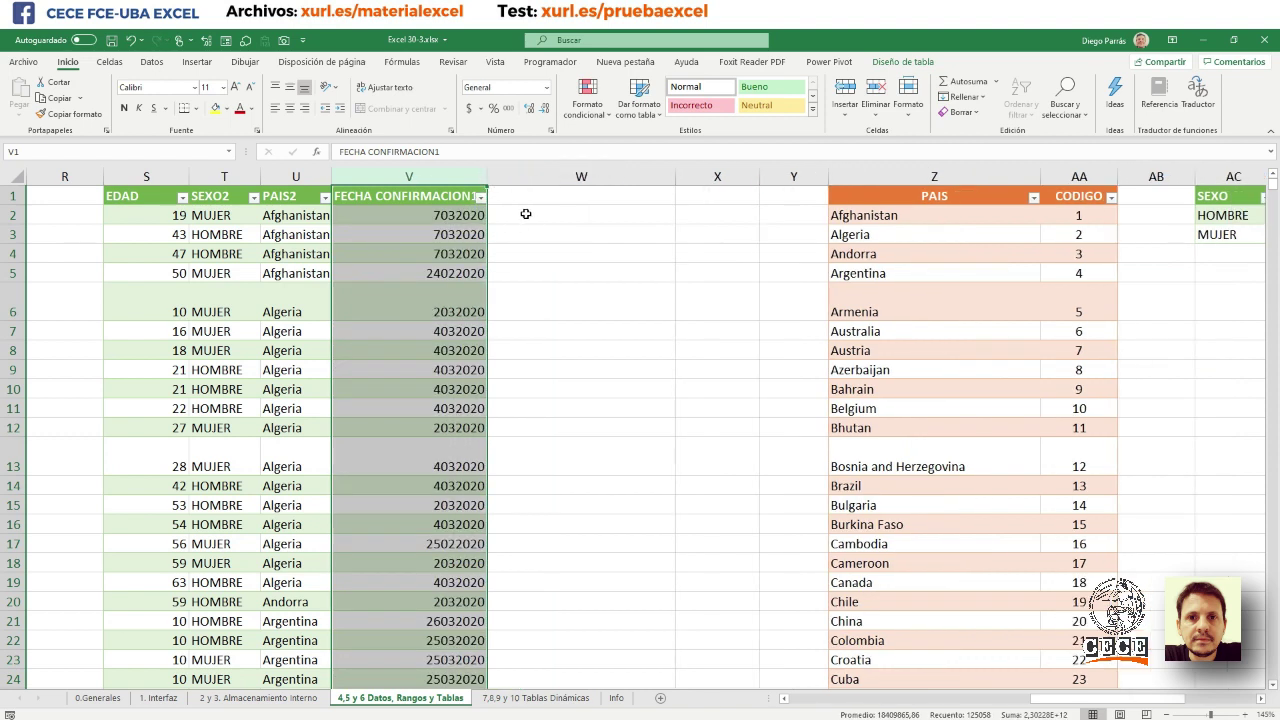
- Enter =TEXTO([@[FECHA CONFIRMACION1]];"00-00-0000") in W2 to fill the column
left_click(523, 208)
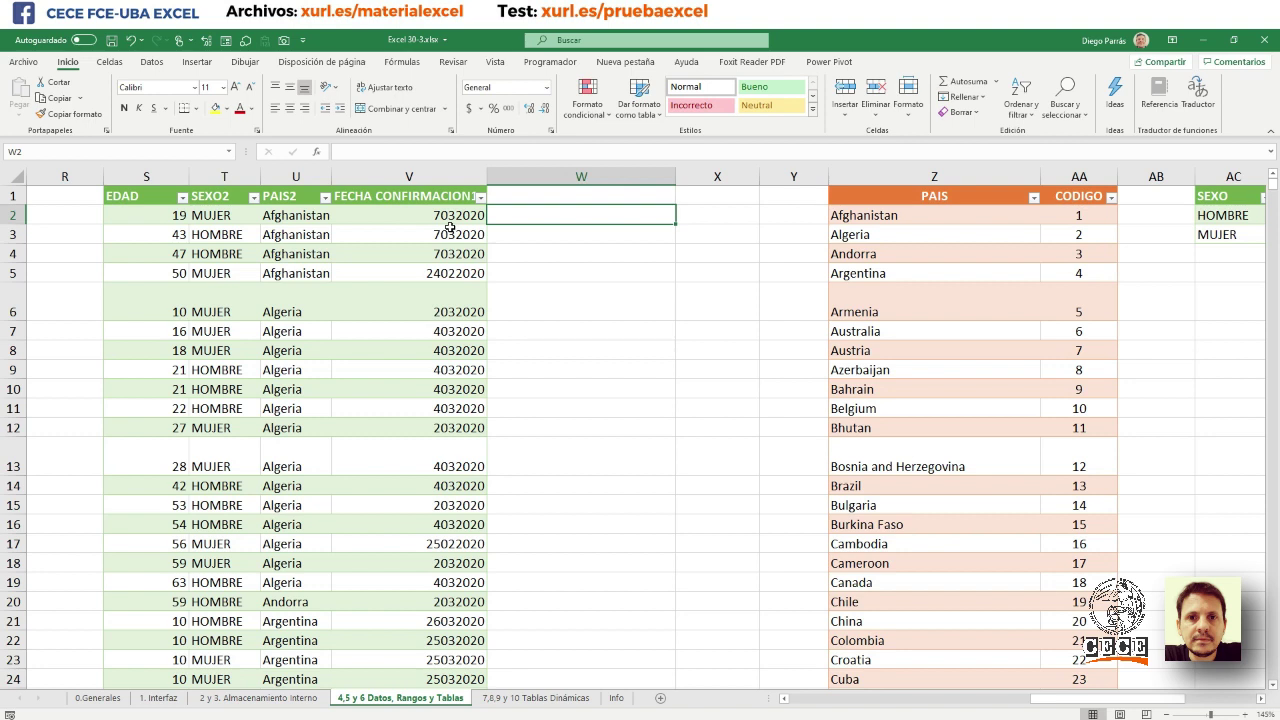
type("=")
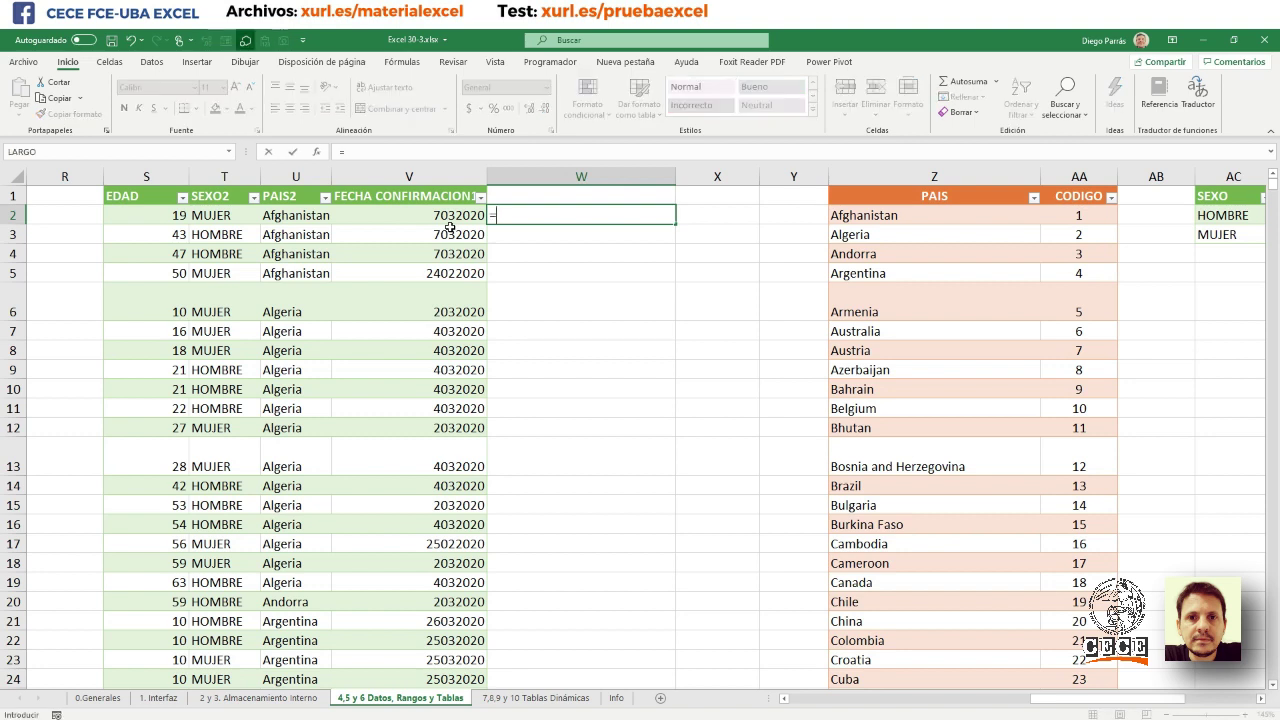
type("text")
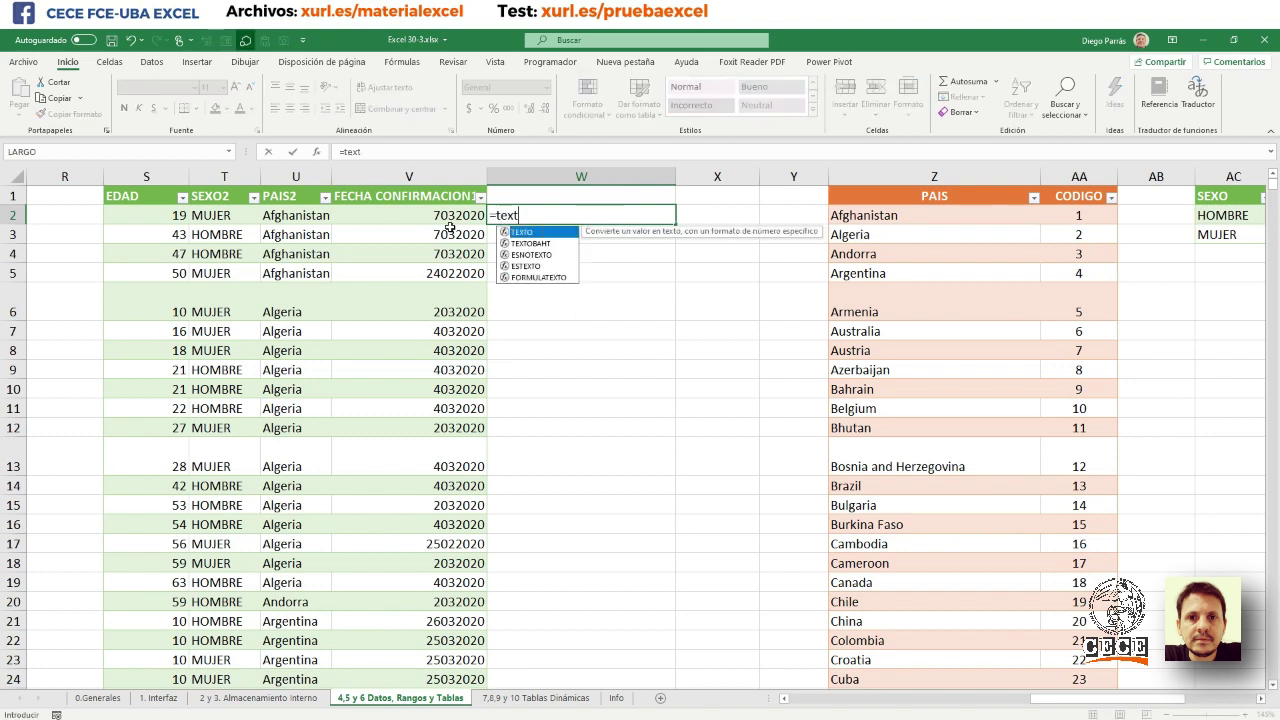
type("(")
key("BackSpace")
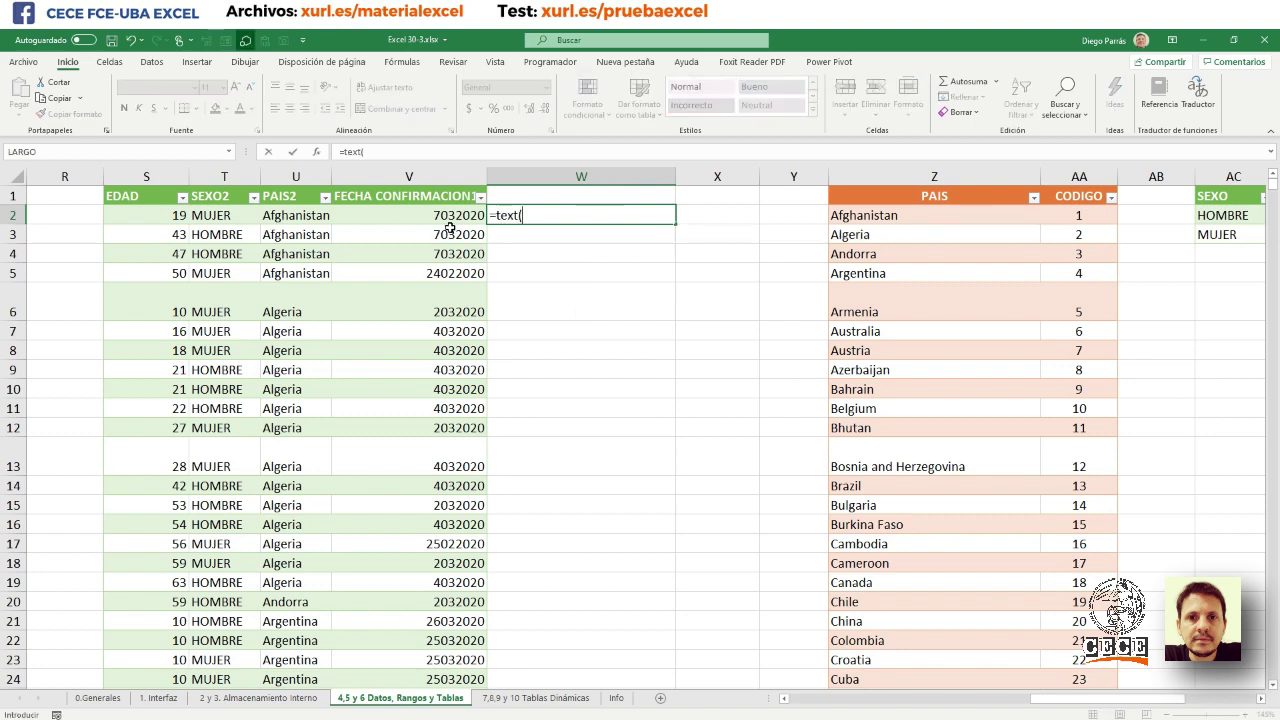
type("o (")
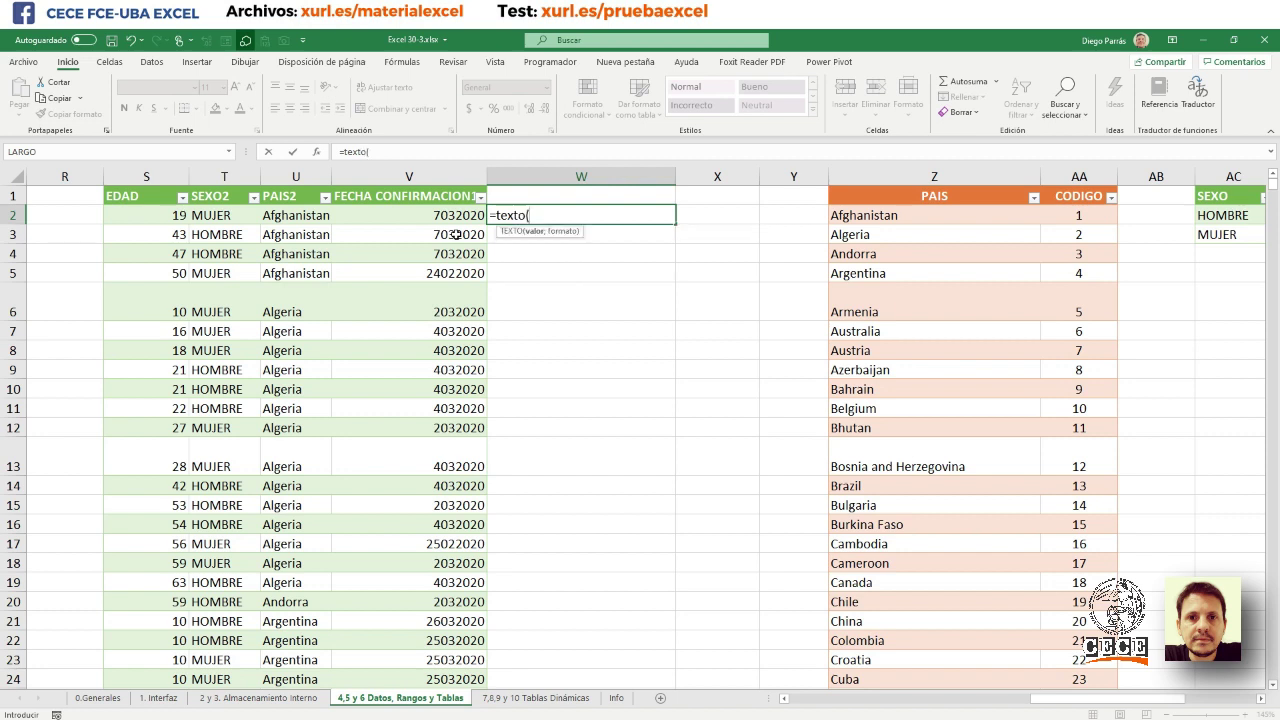
left_click(448, 213)
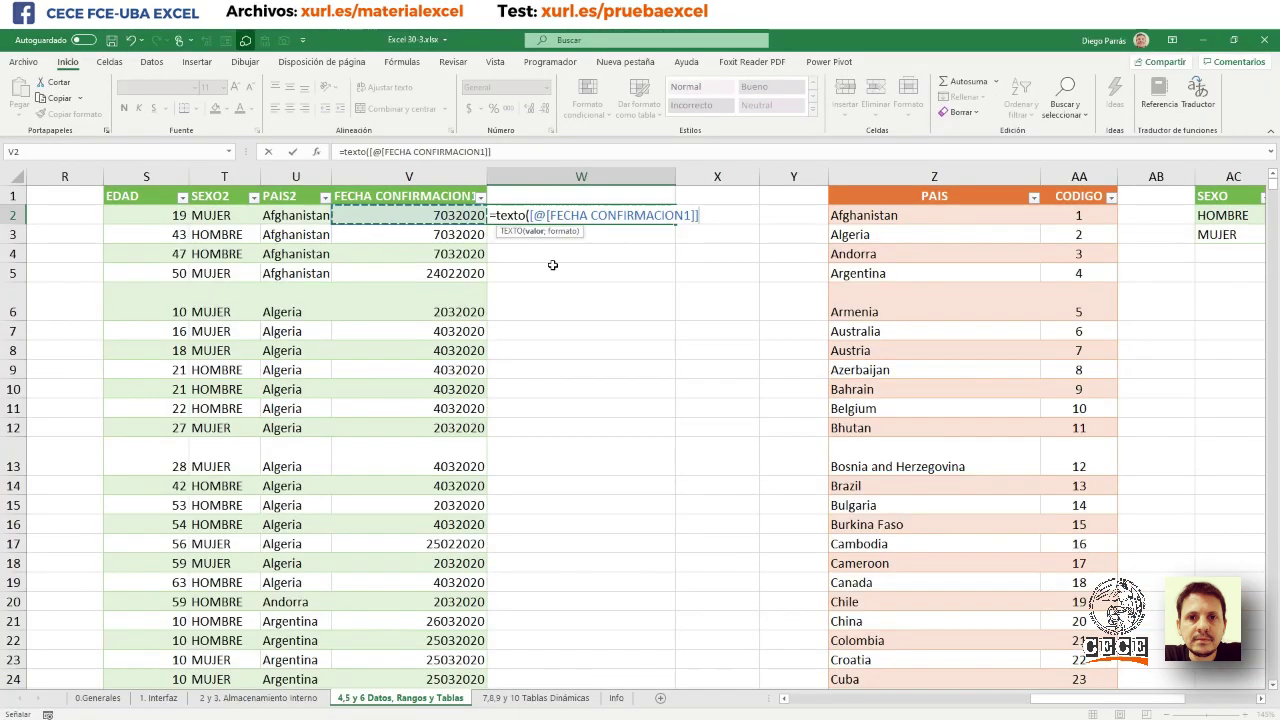
type(";")
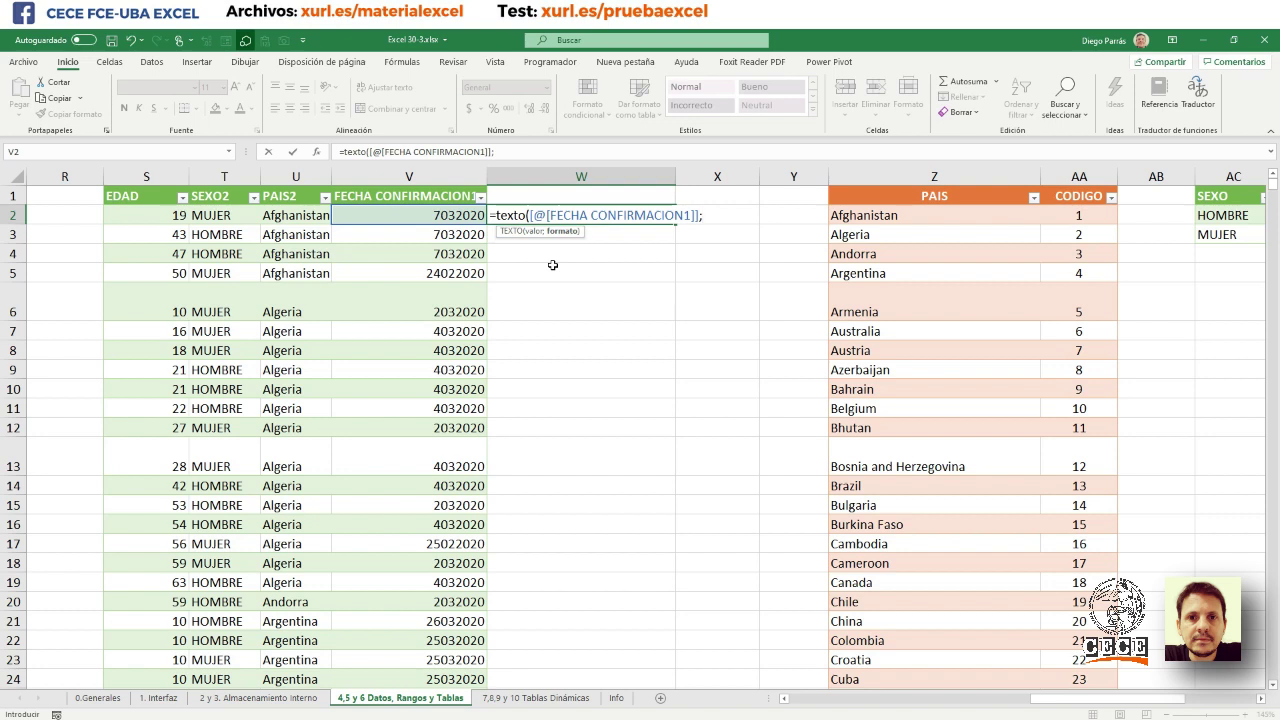
type("\"00")
type("-00-0000")
type("\"")
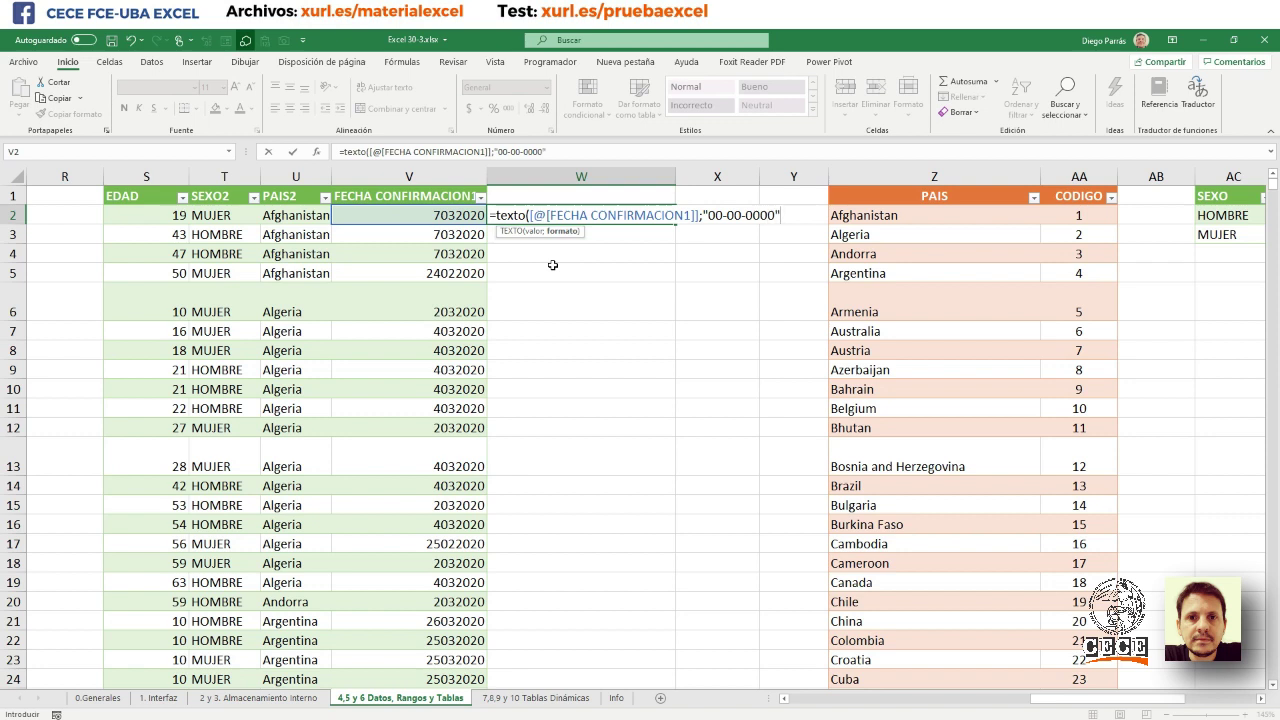
key("Return")
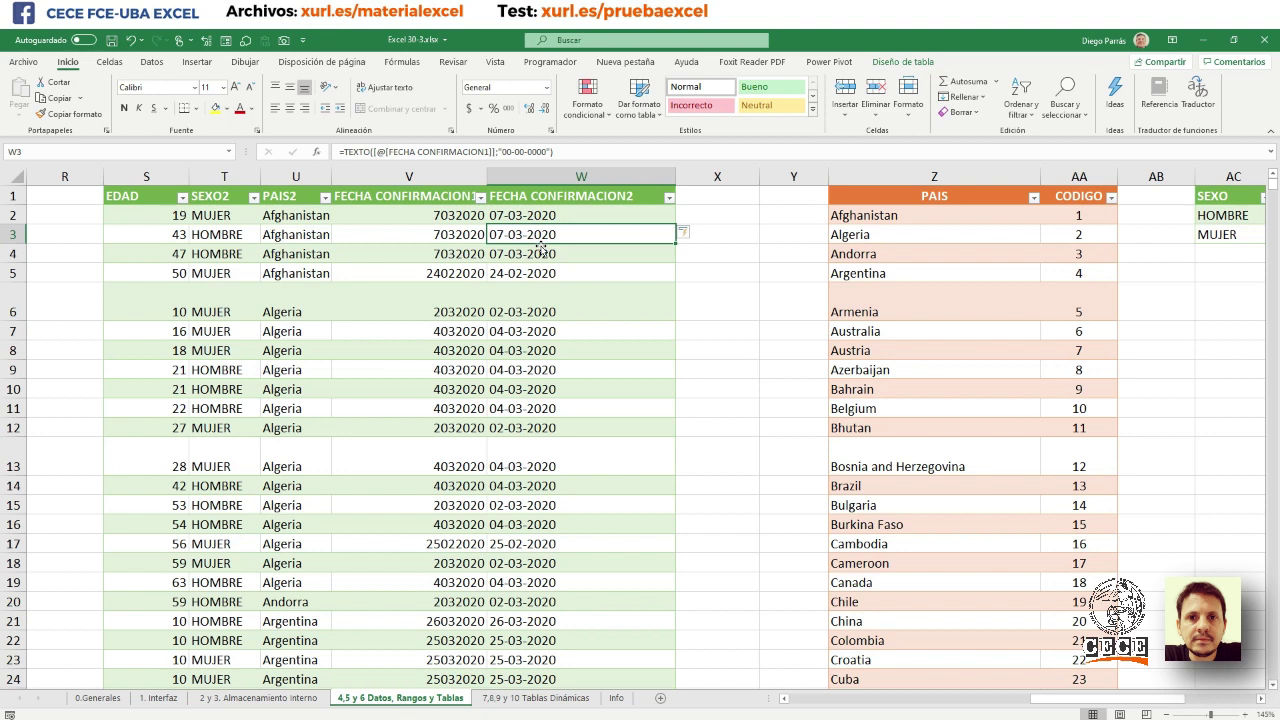
left_click(560, 214)
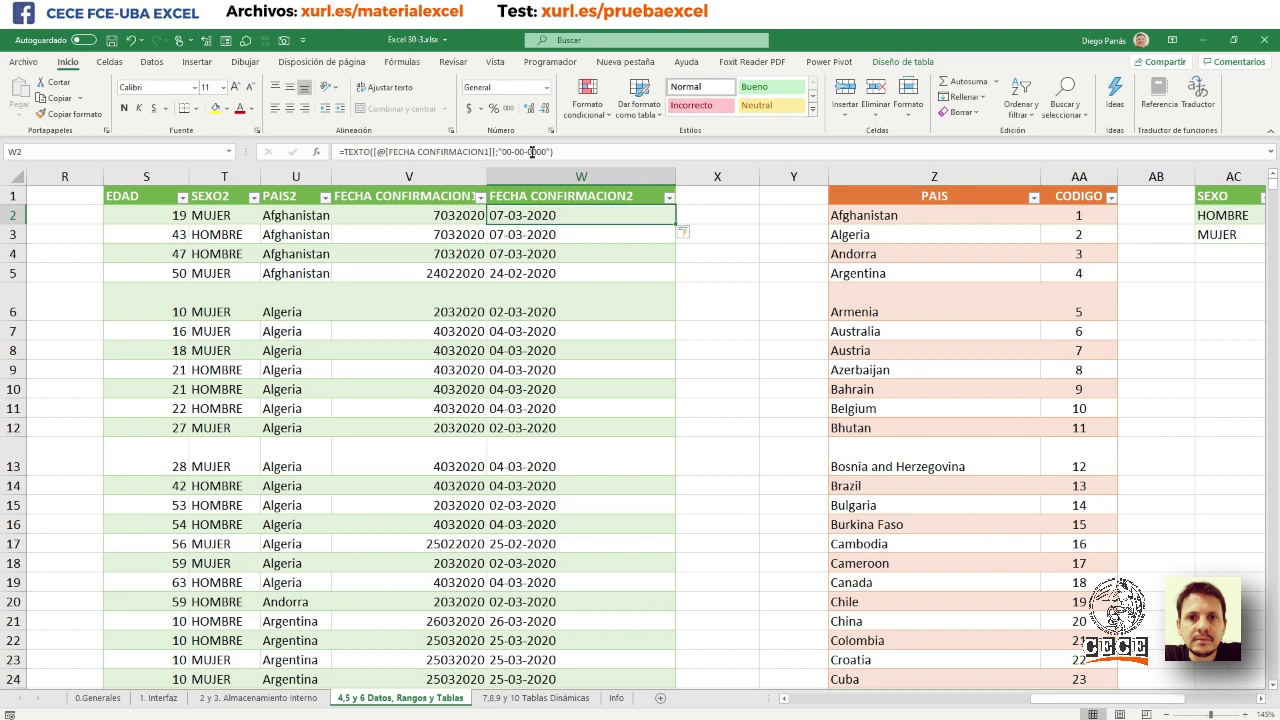
left_click(553, 175)
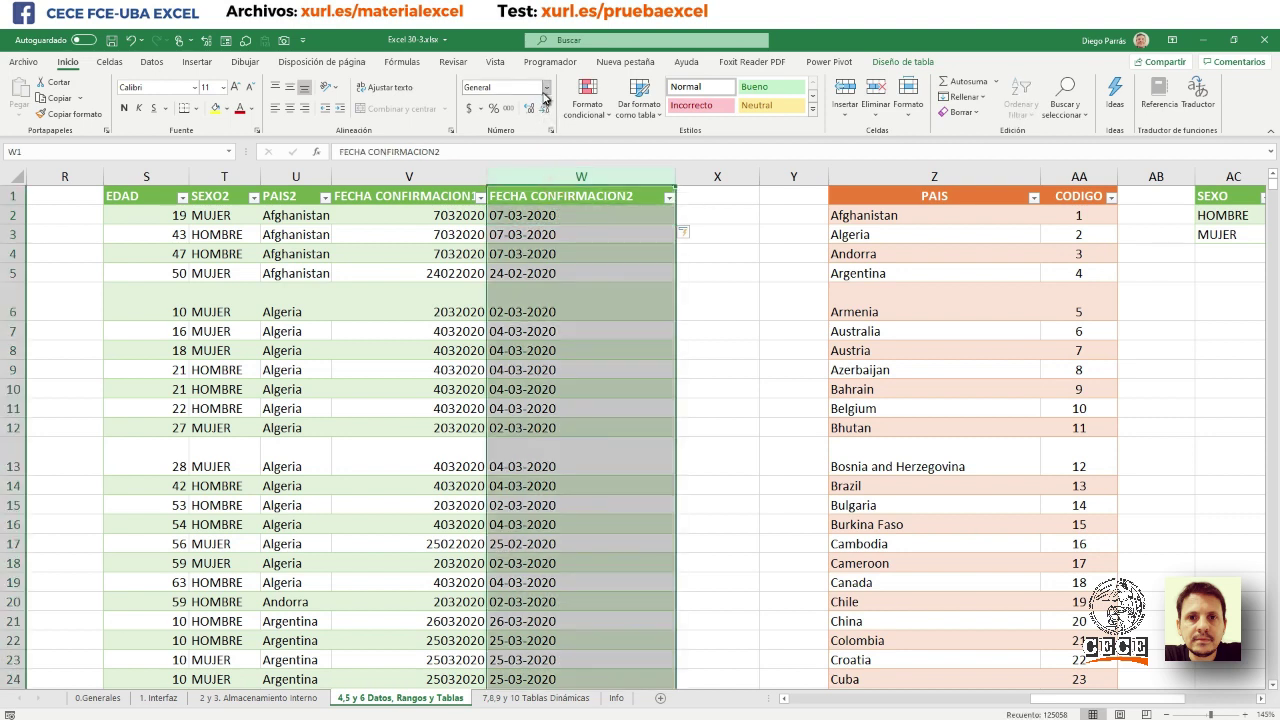
left_click(546, 87)
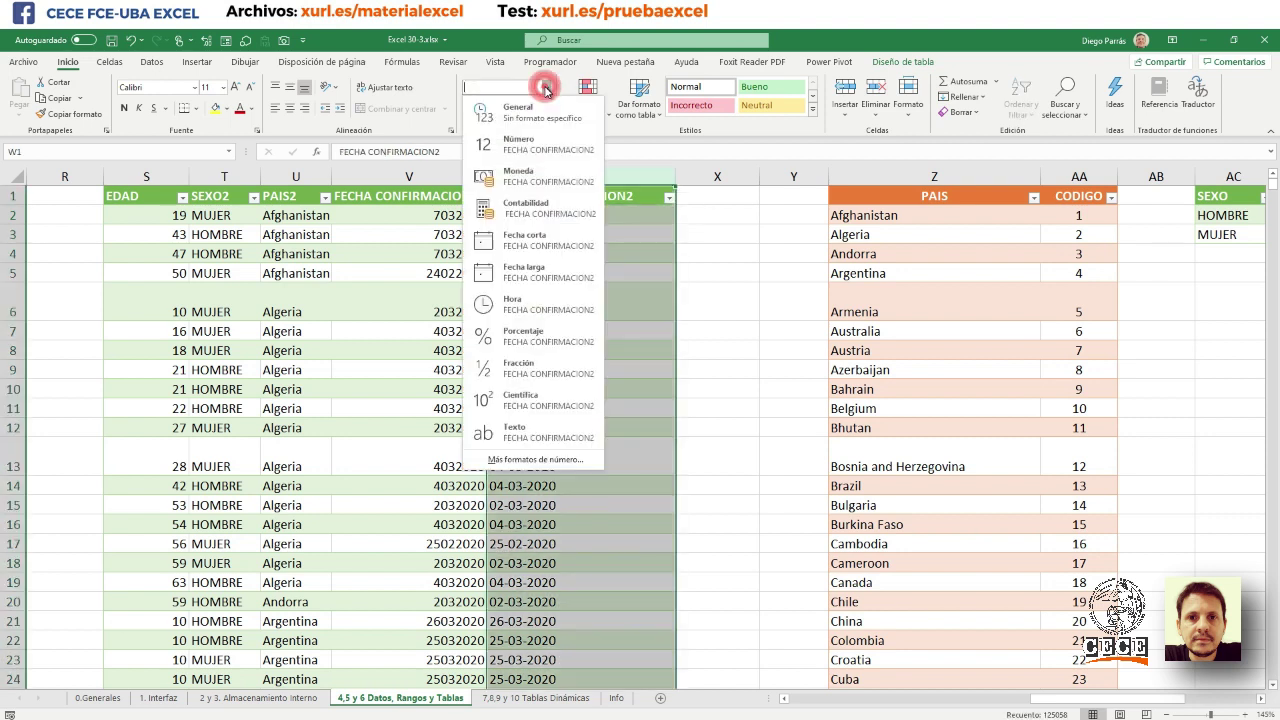
left_click(564, 283)
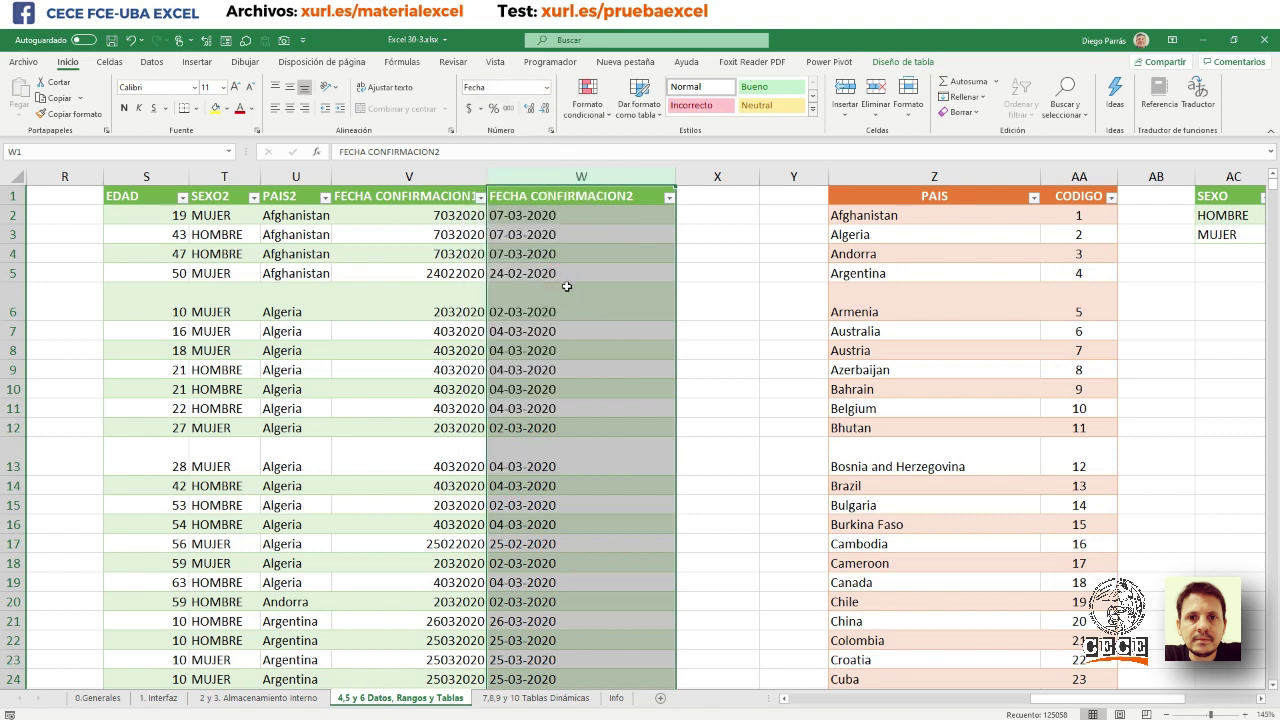
left_click(545, 88)
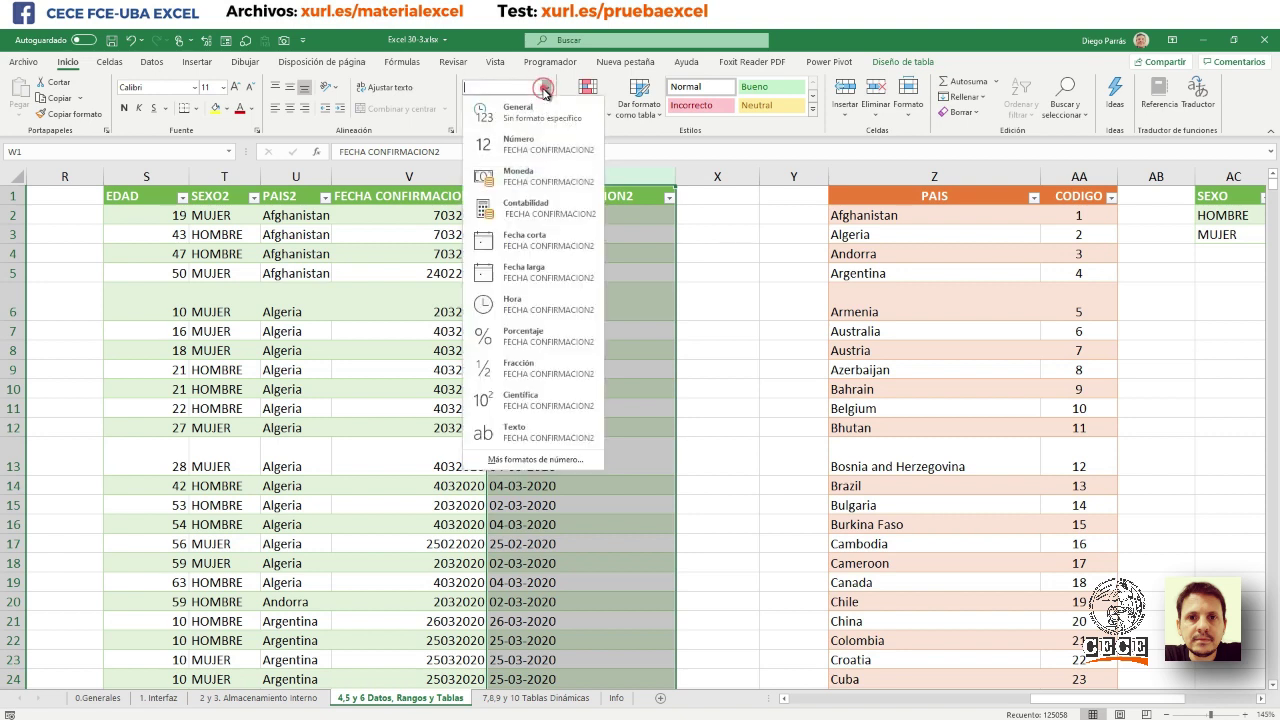
left_click(545, 90)
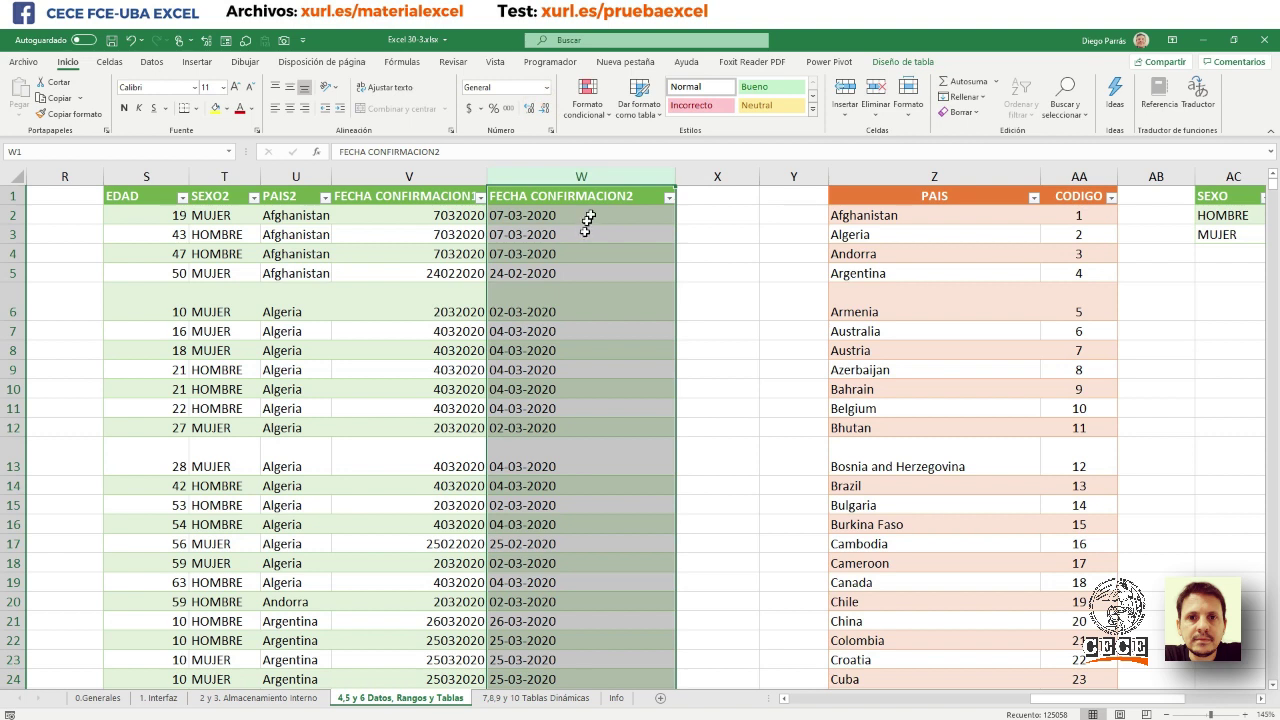
left_click(574, 216)
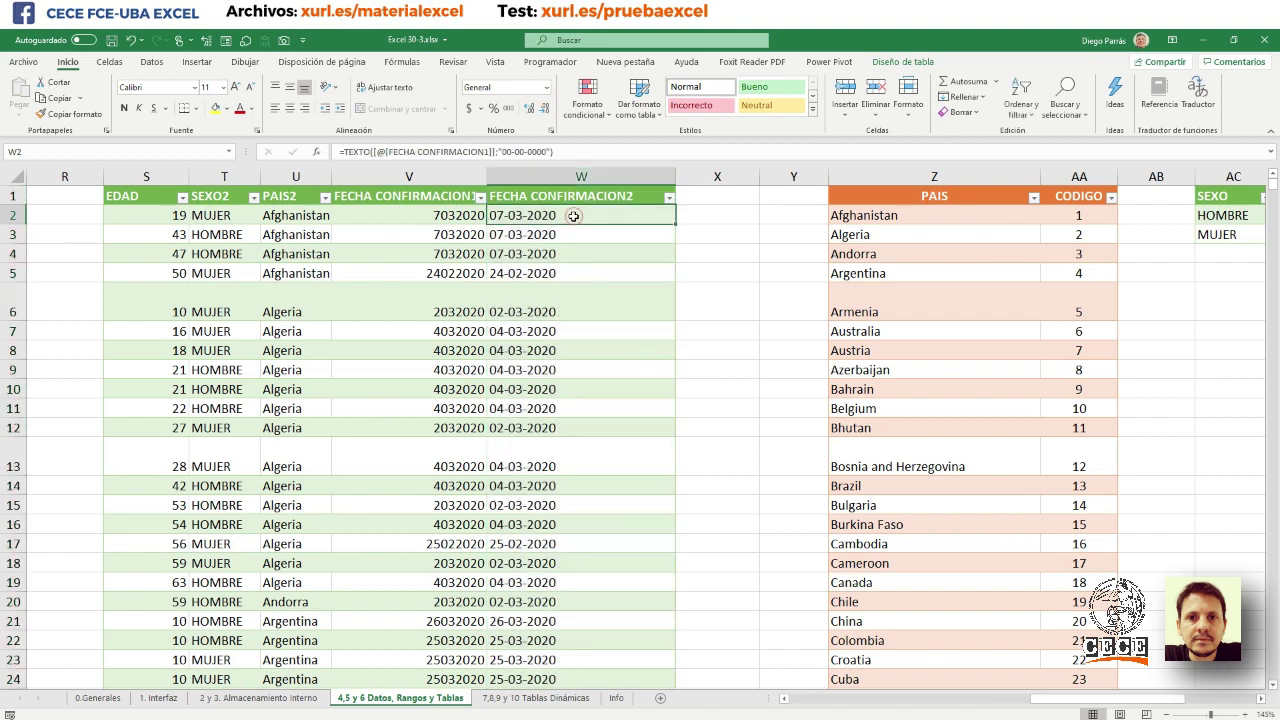
- Enter =VALOR([@[FECHA CONFIRMACION2]]) in X2, keeping existing data at the replace warning
left_click(714, 213)
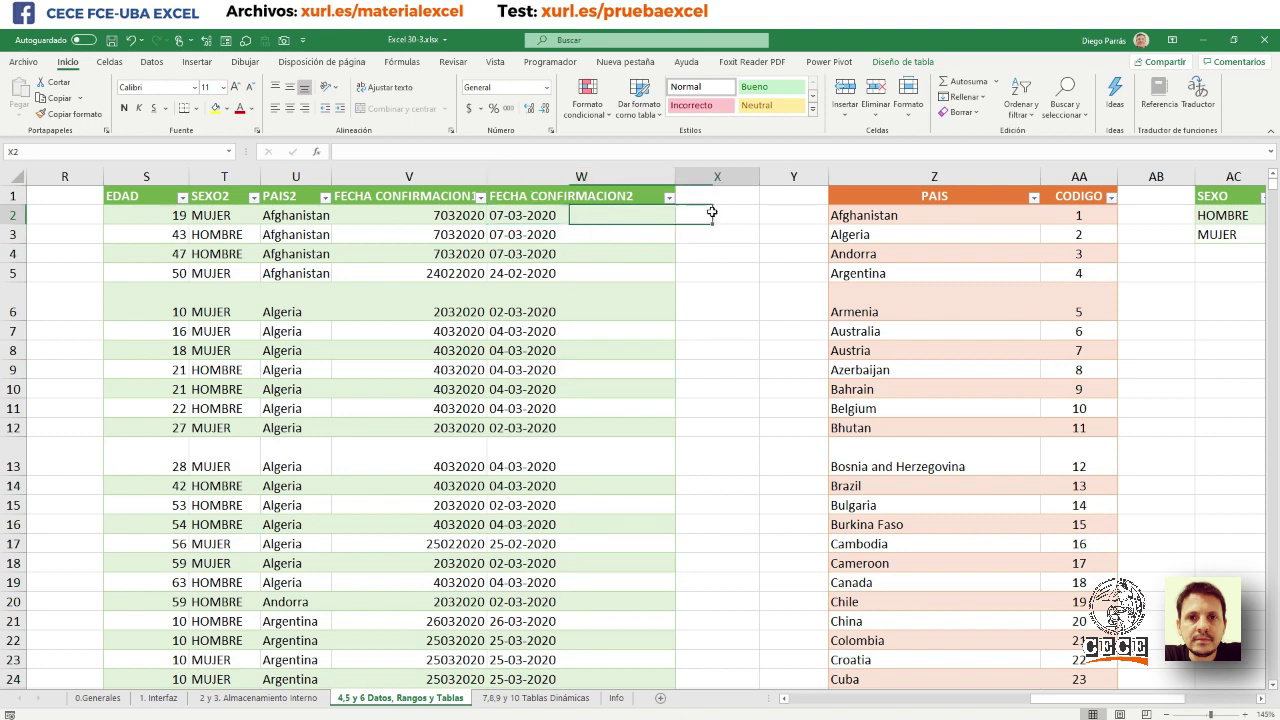
type("=")
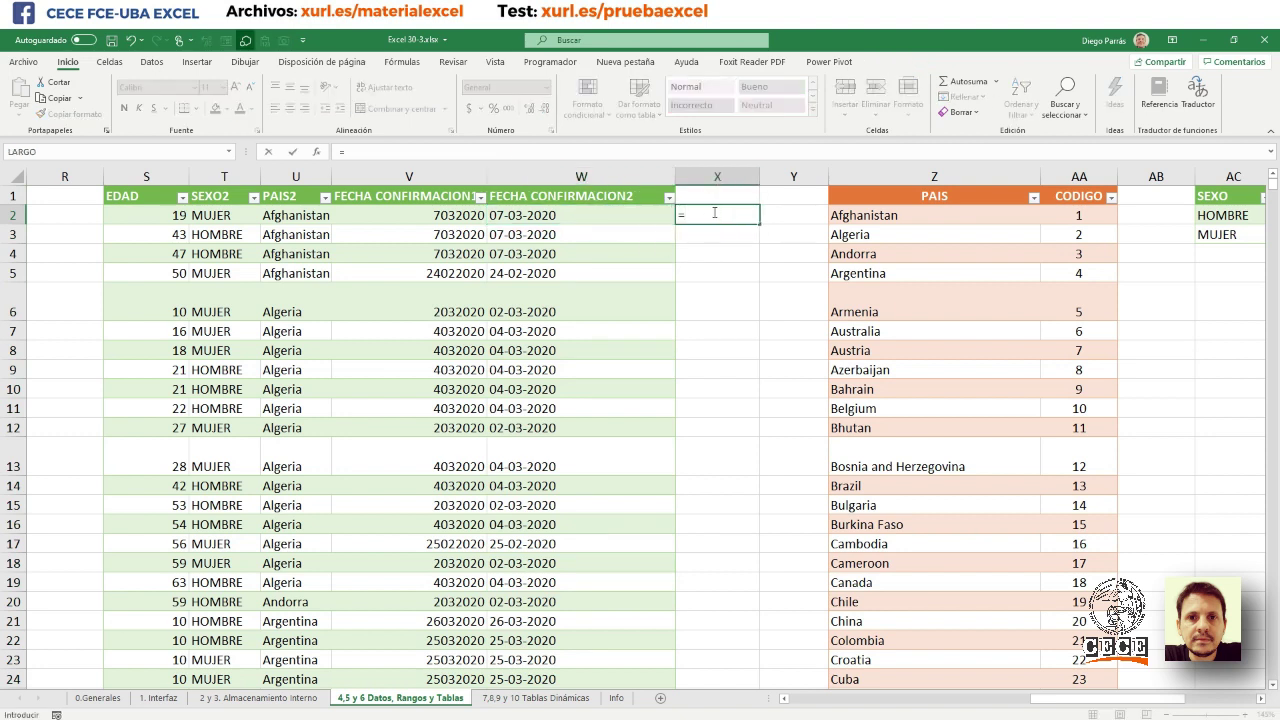
type("valor")
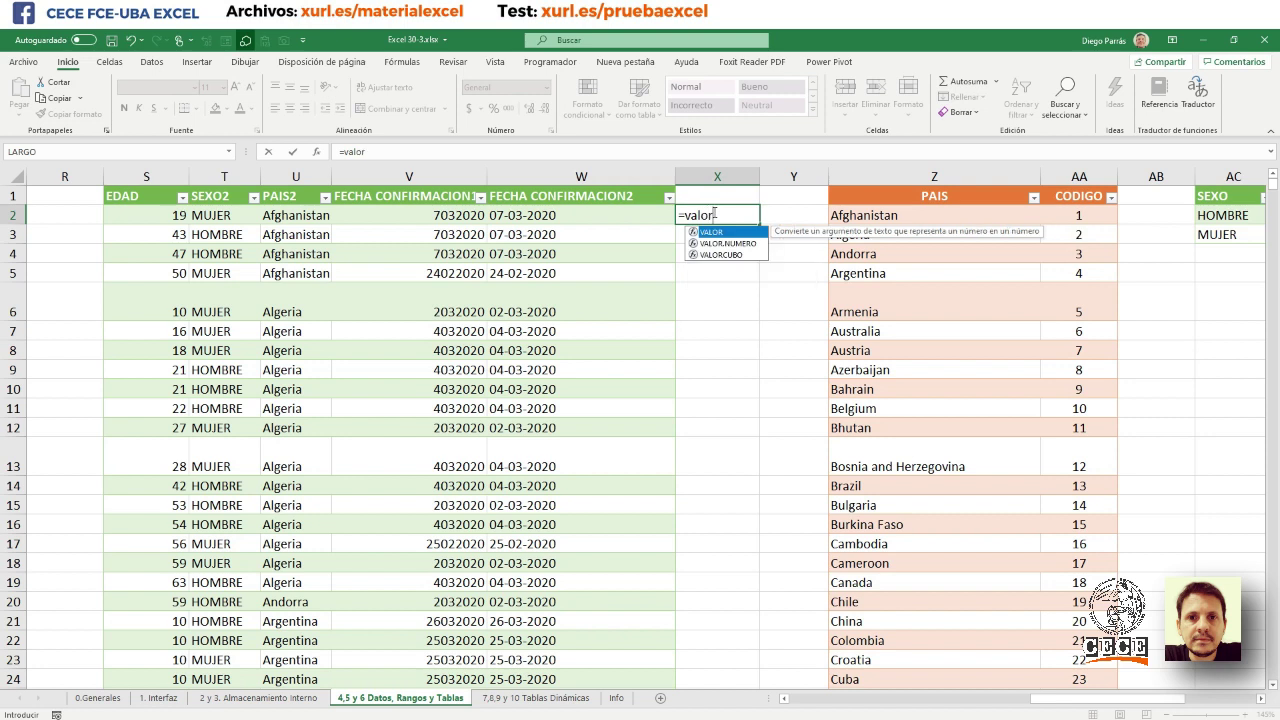
type("(")
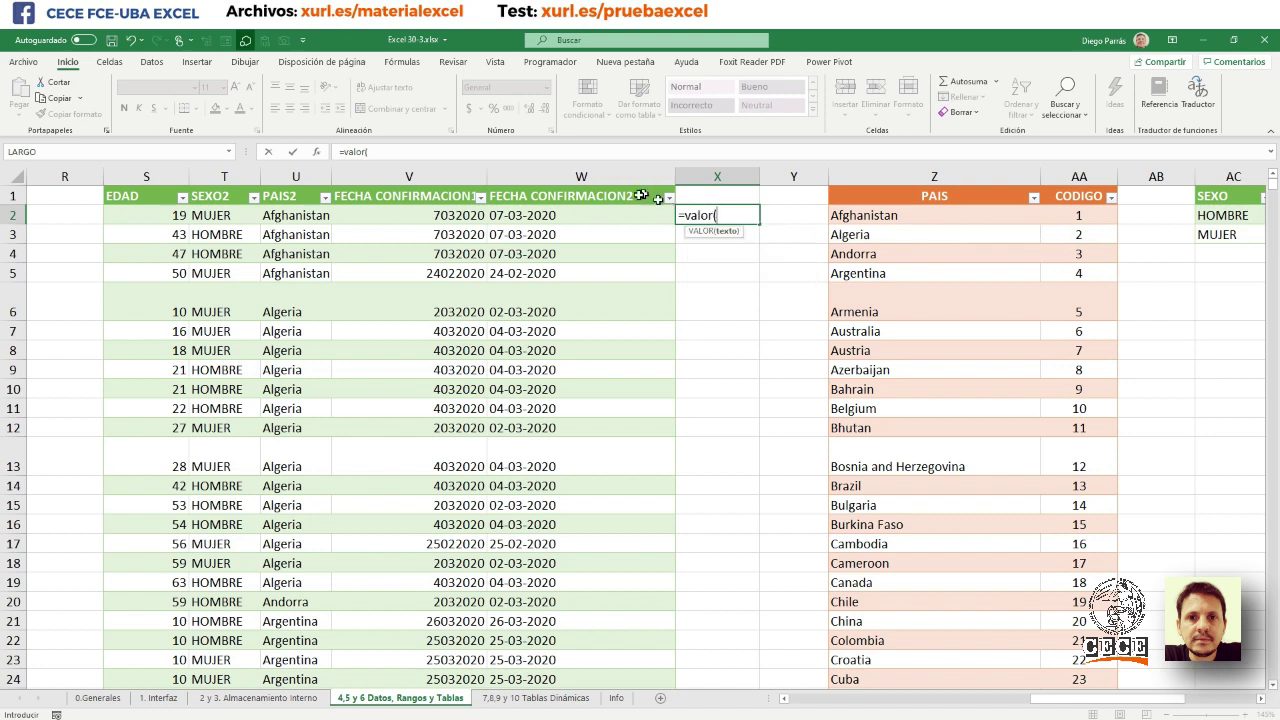
left_click(617, 213)
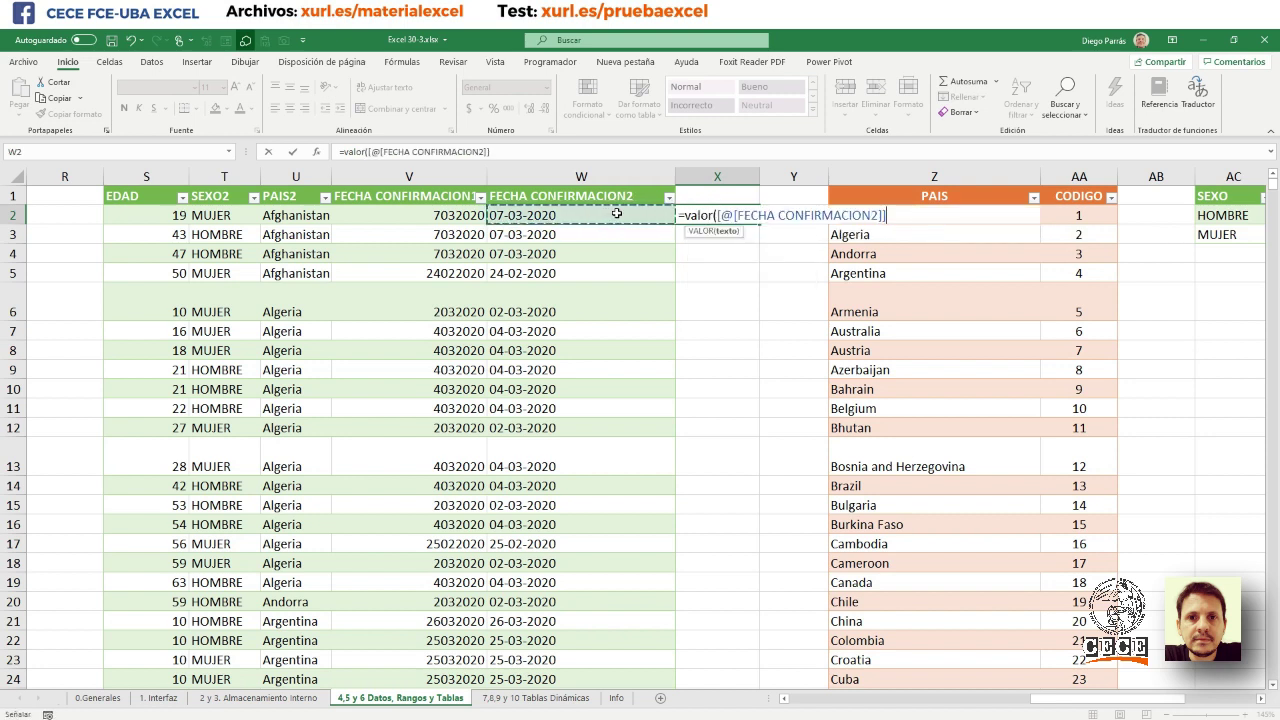
type(")")
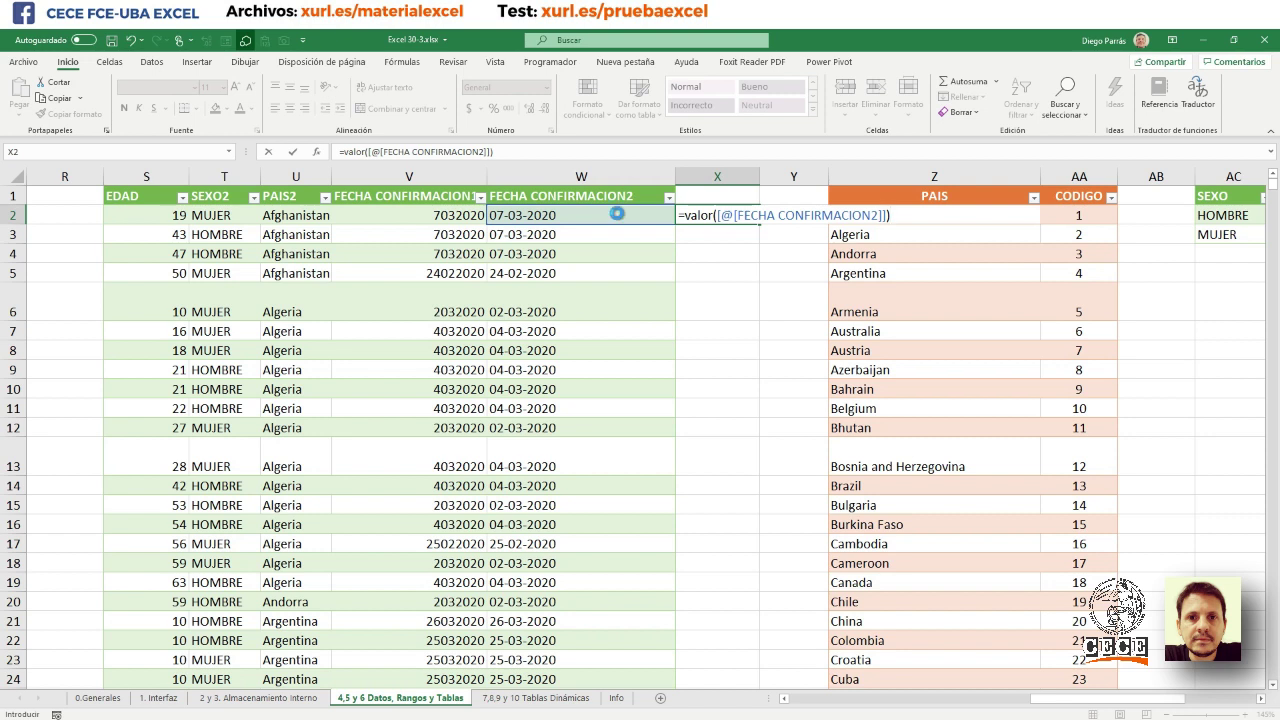
key("Return")
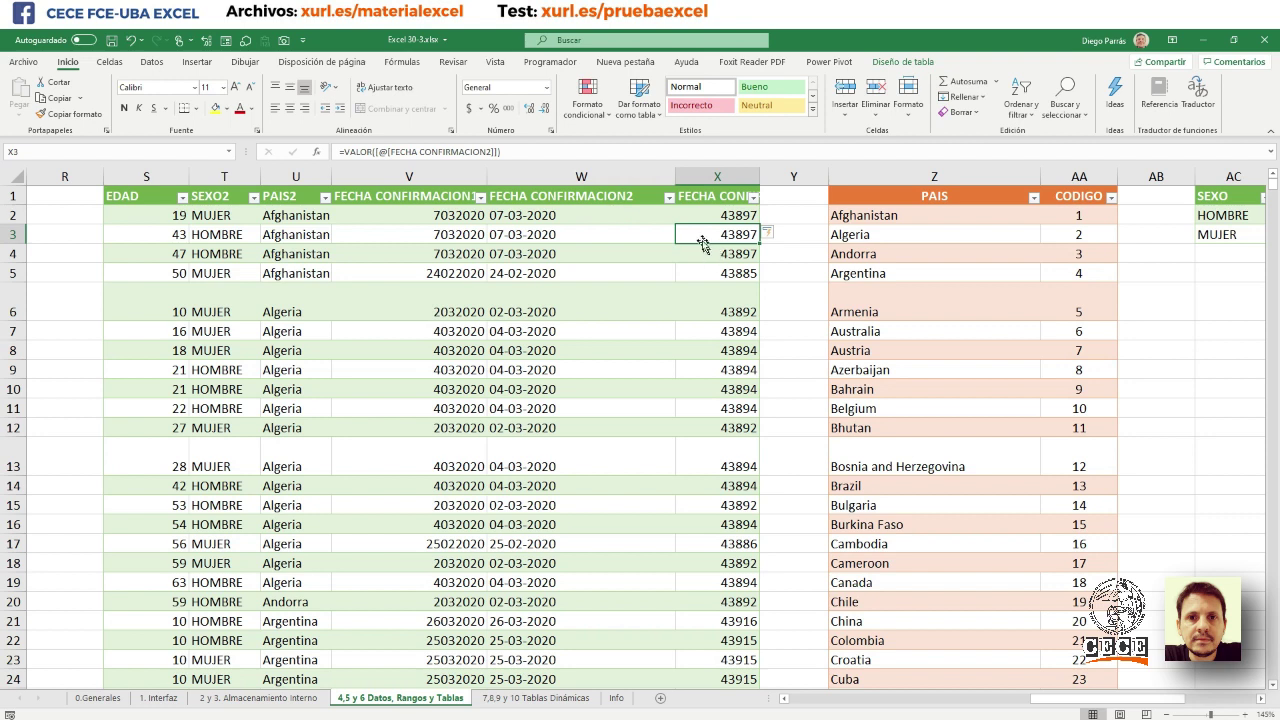
left_click_drag(697, 240, 692, 218)
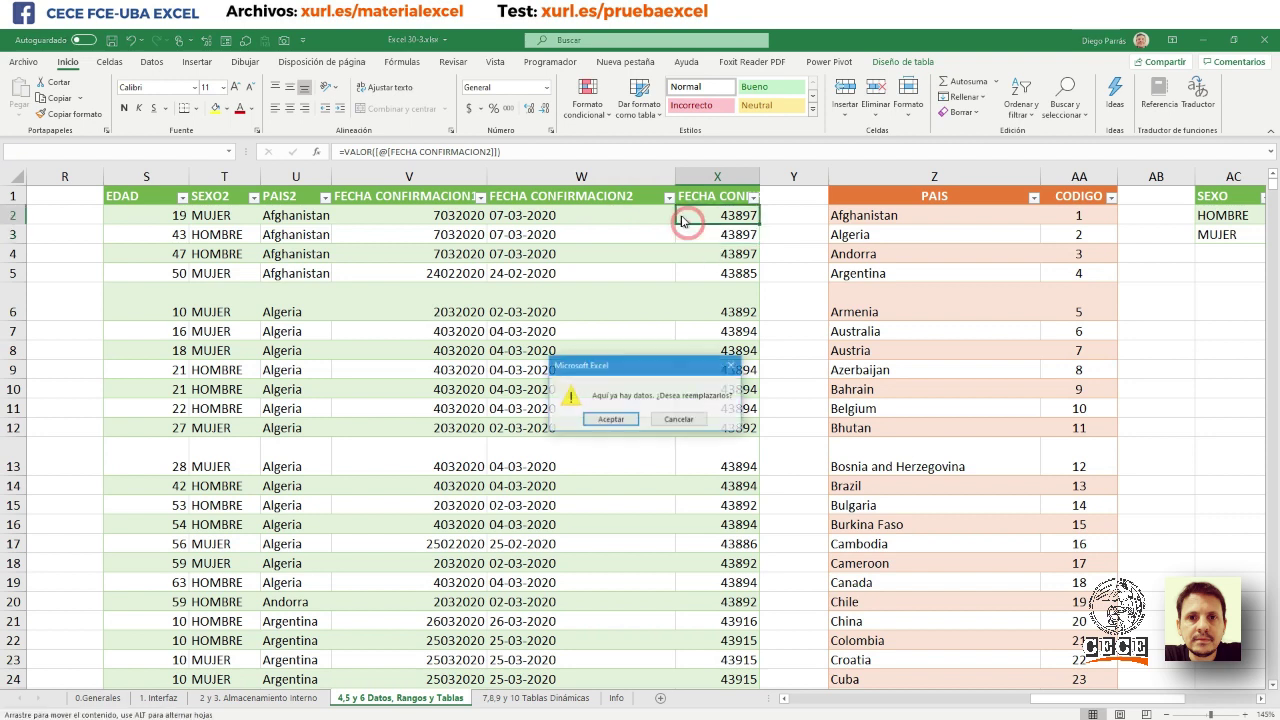
left_click(732, 365)
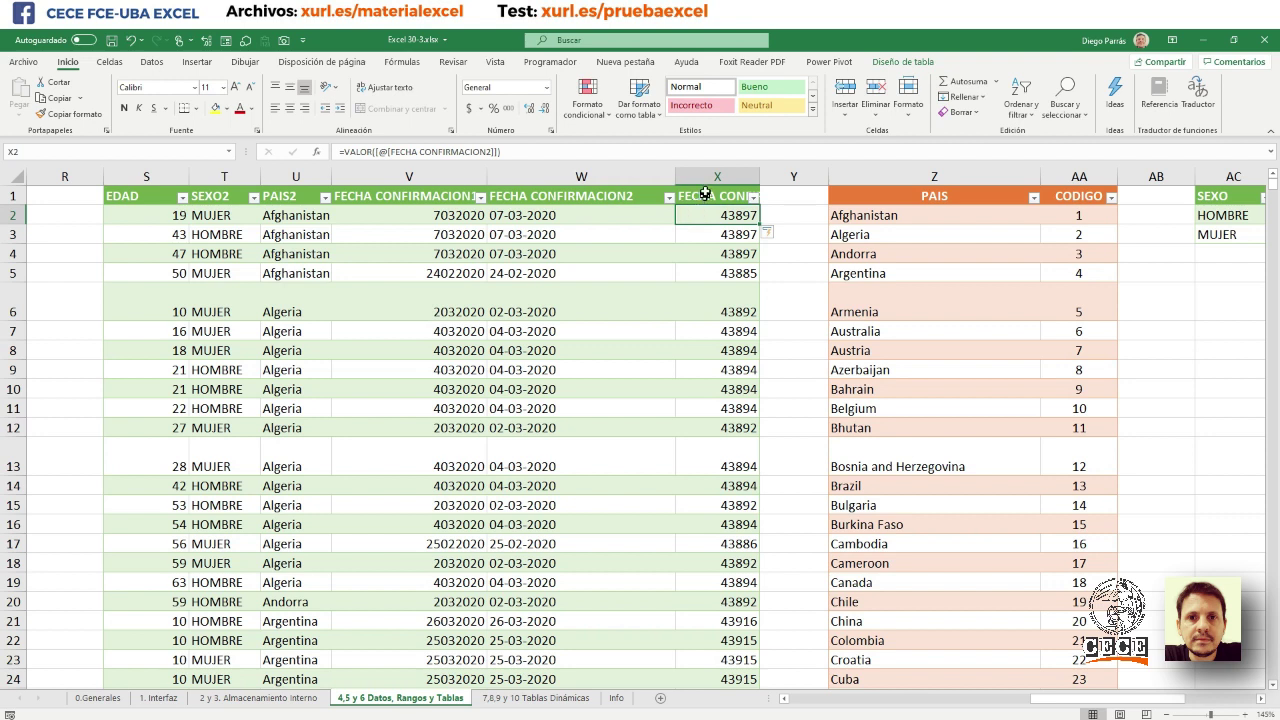
- Format column X as Fecha corta so serials like 43897 show as 7/3/2020
left_click(706, 180)
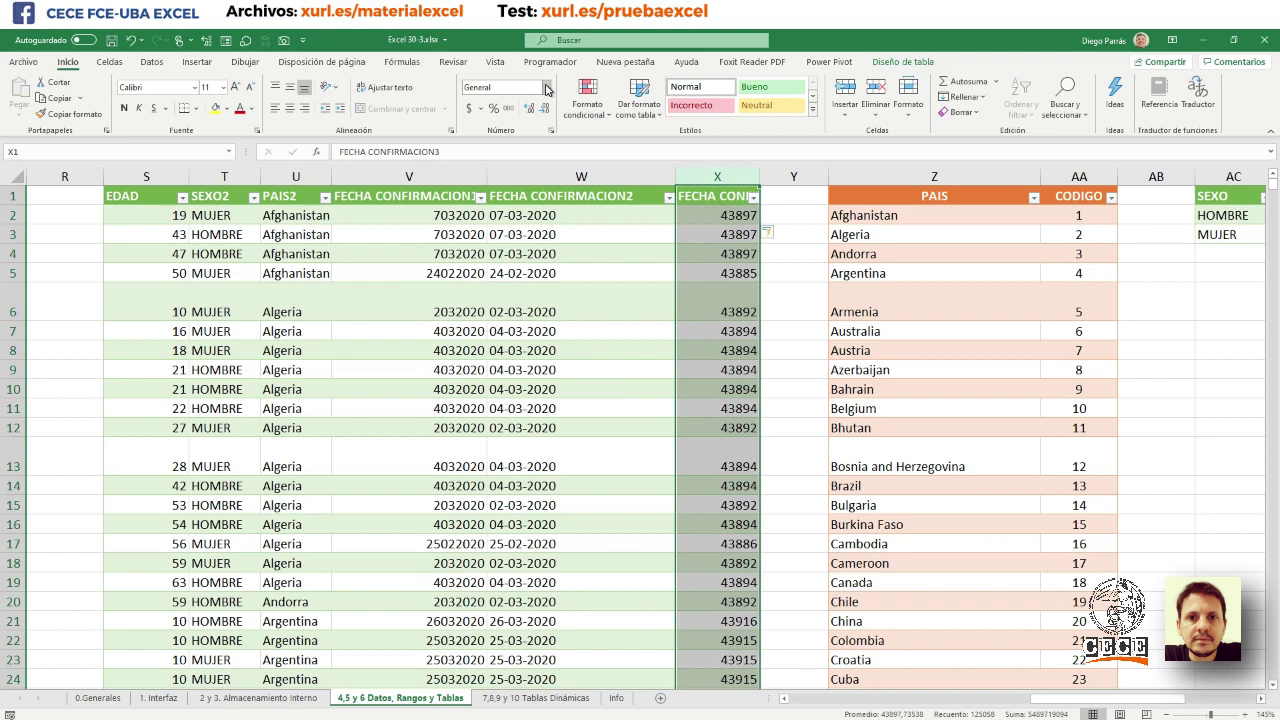
left_click(547, 88)
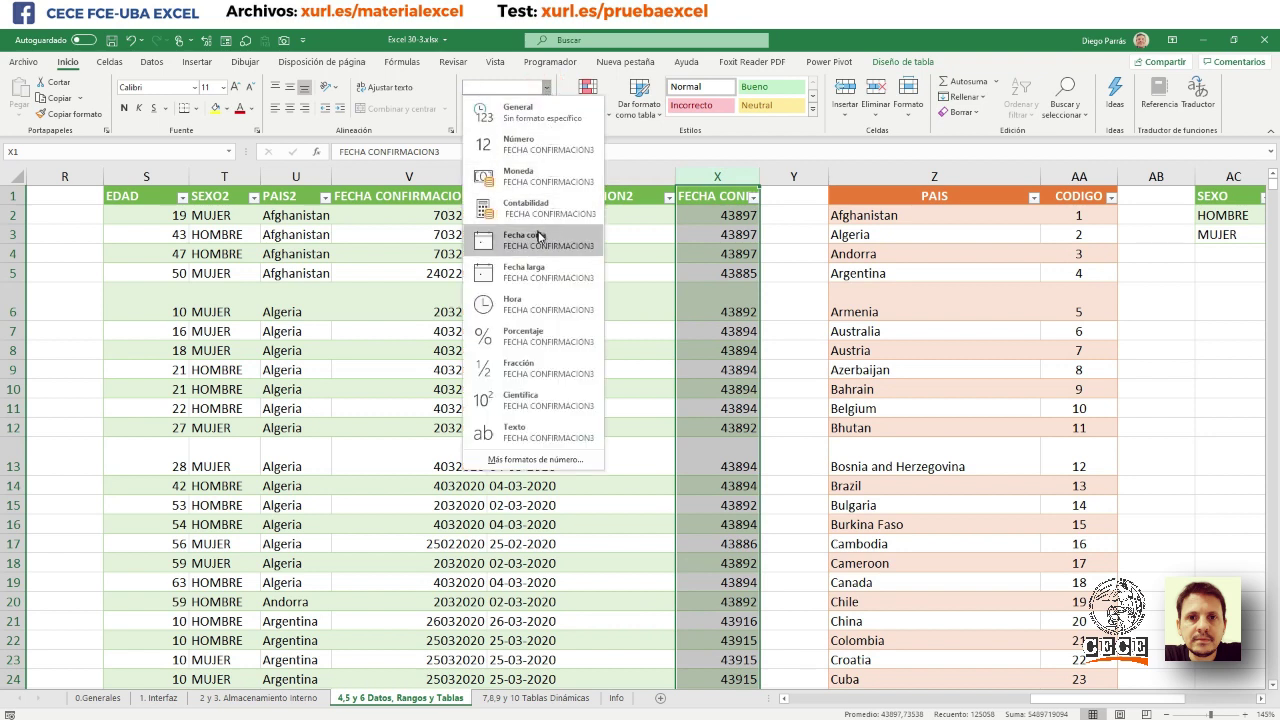
left_click(538, 236)
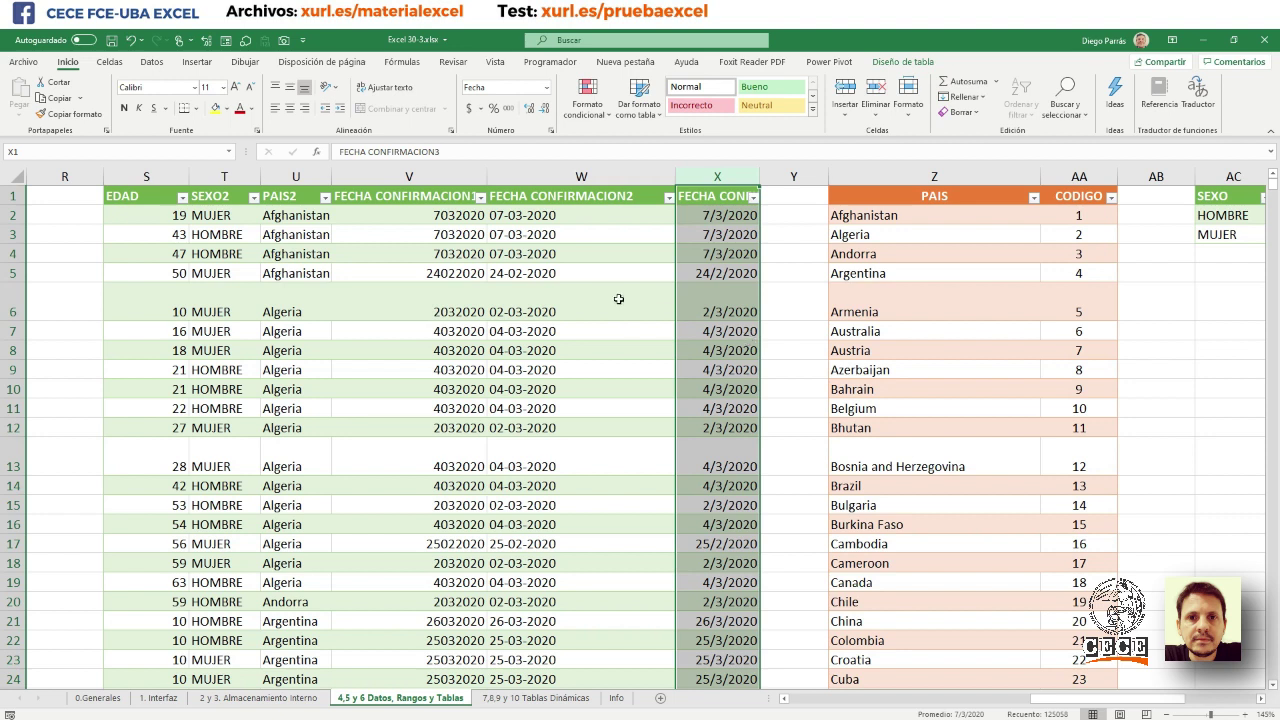
left_click(619, 299)
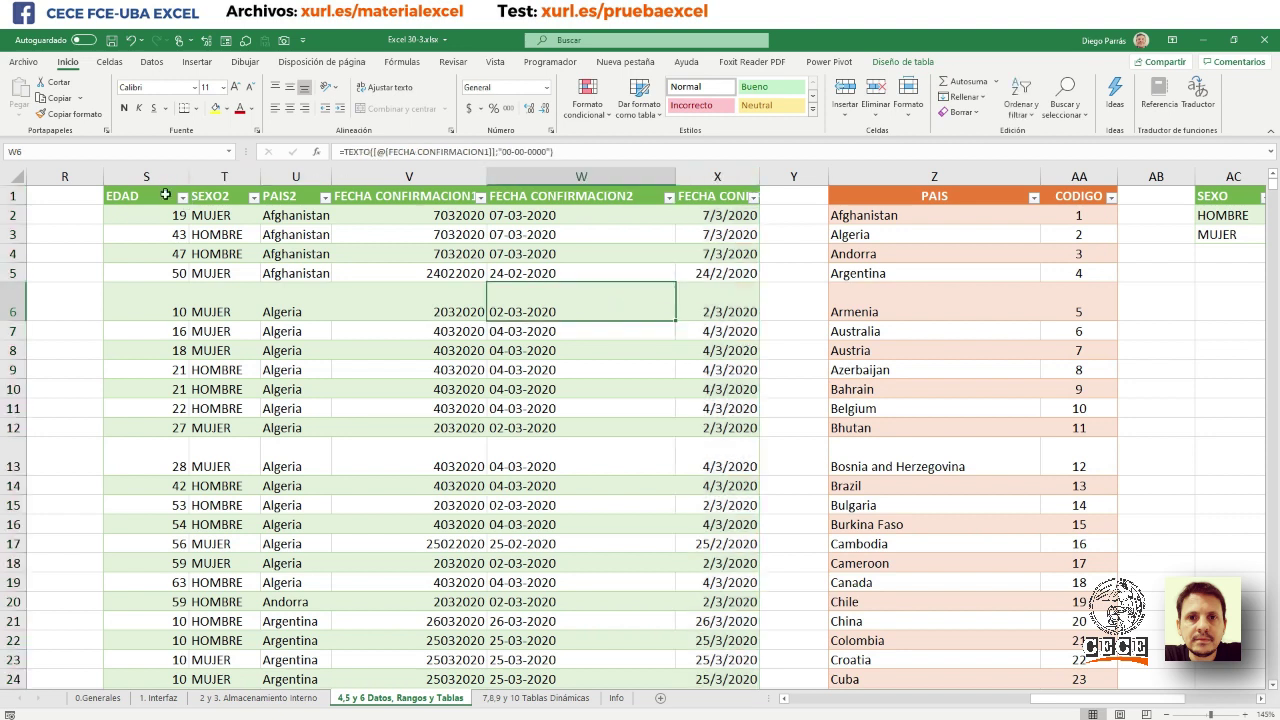
- Copy the whole table from S1 and paste it back over itself as values only
left_click(165, 195)
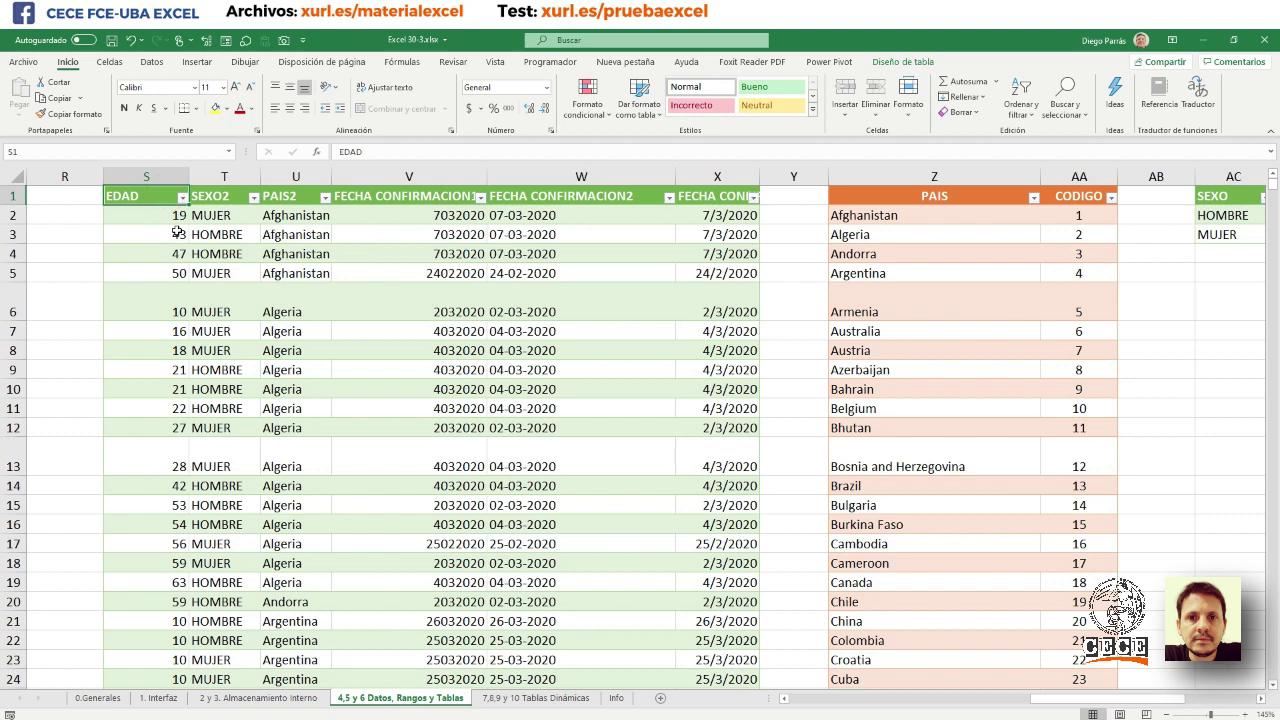
key("ctrl+shift+Right")
key("ctrl+shift+Down")
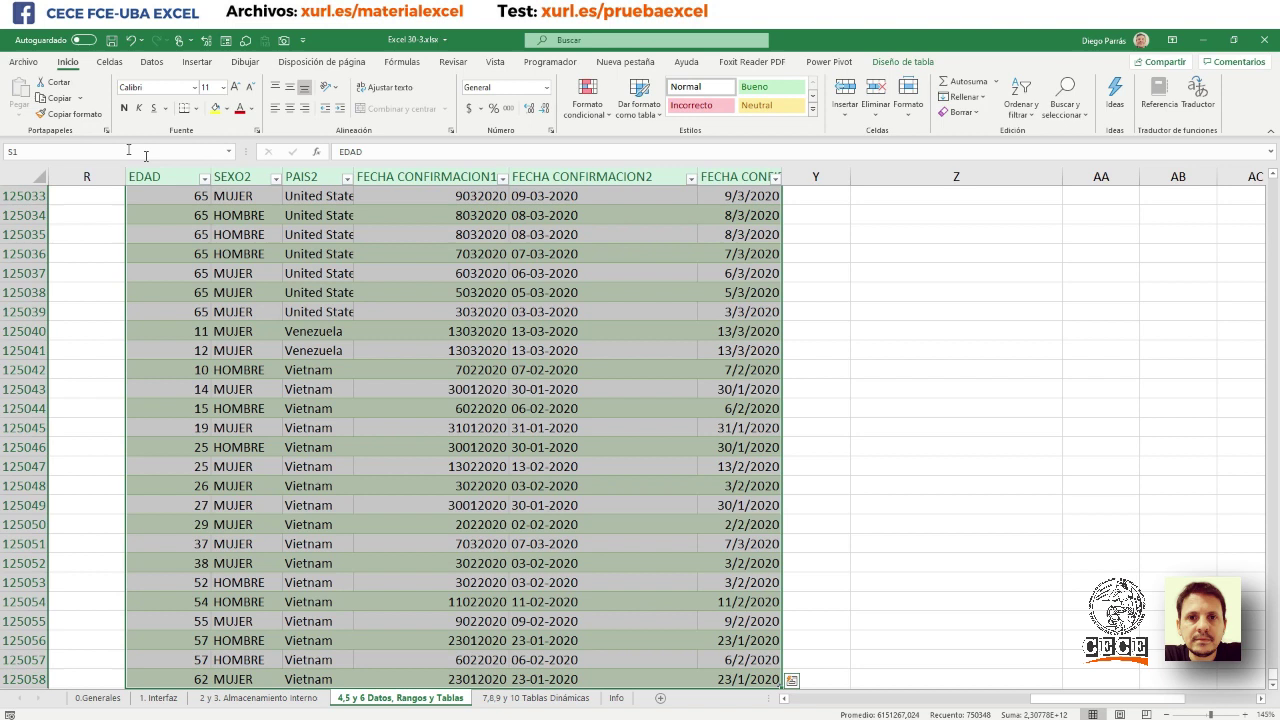
left_click(49, 99)
left_click(17, 116)
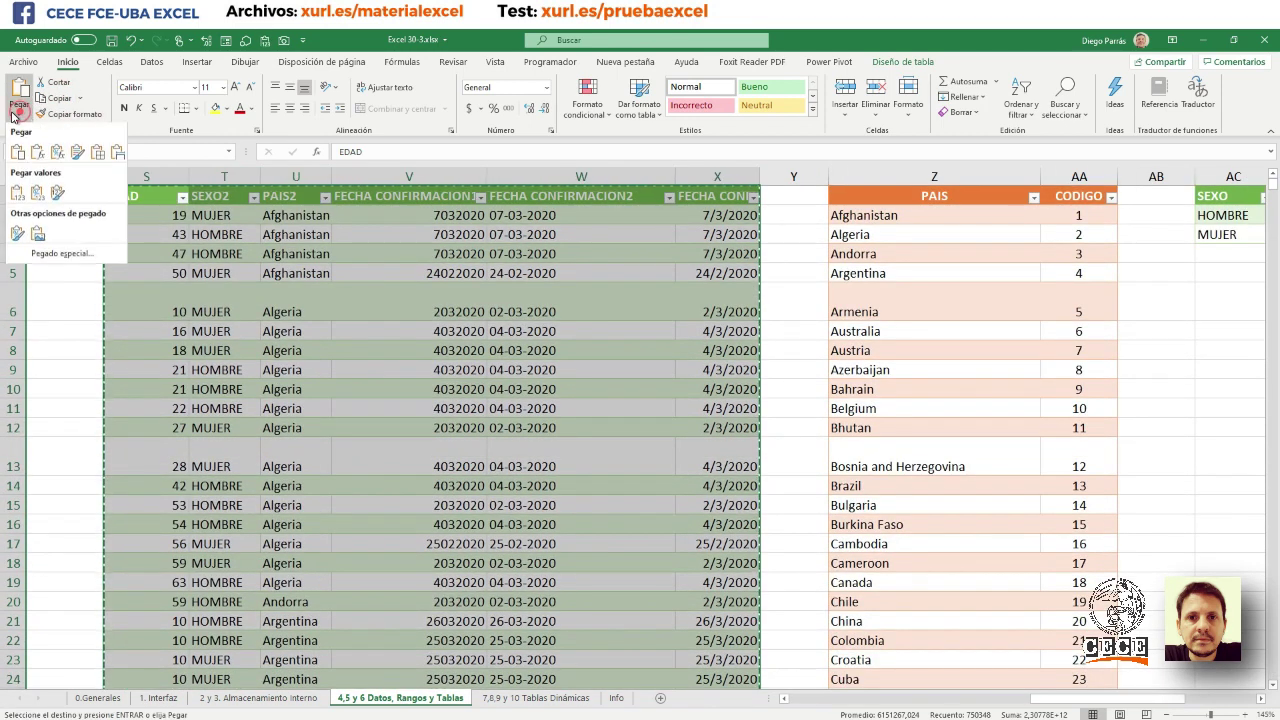
left_click(17, 197)
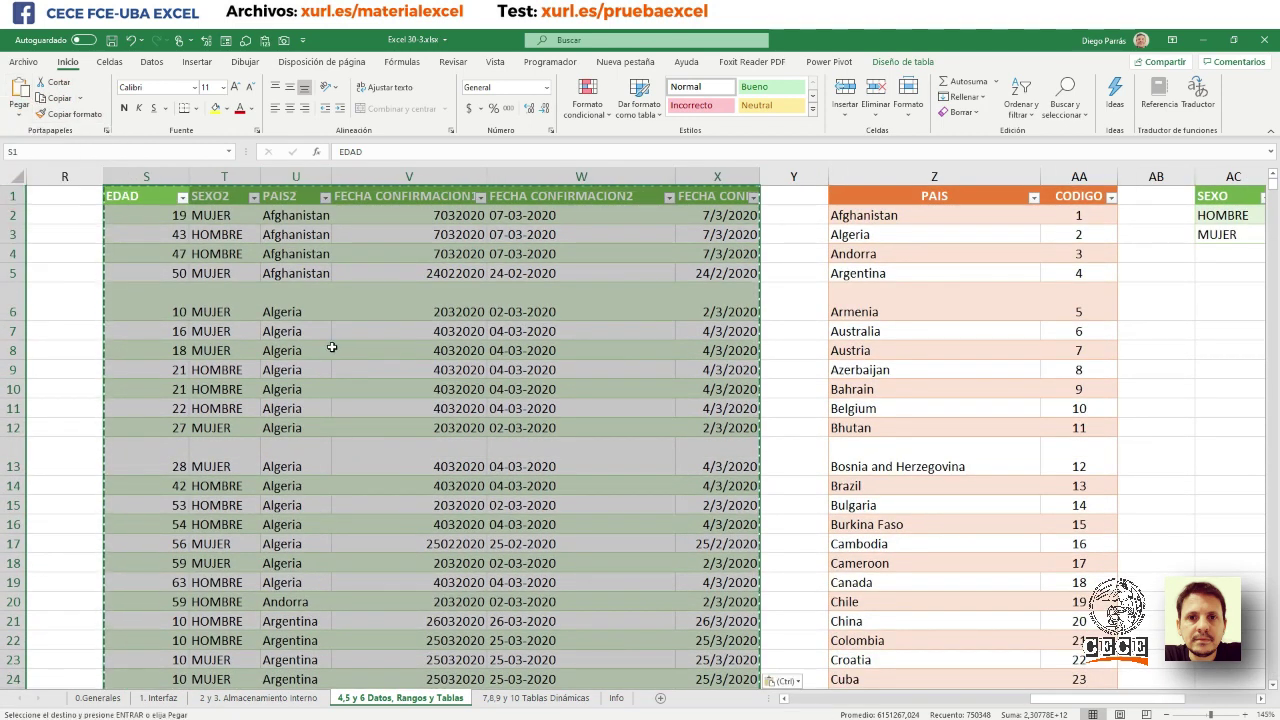
key("Escape")
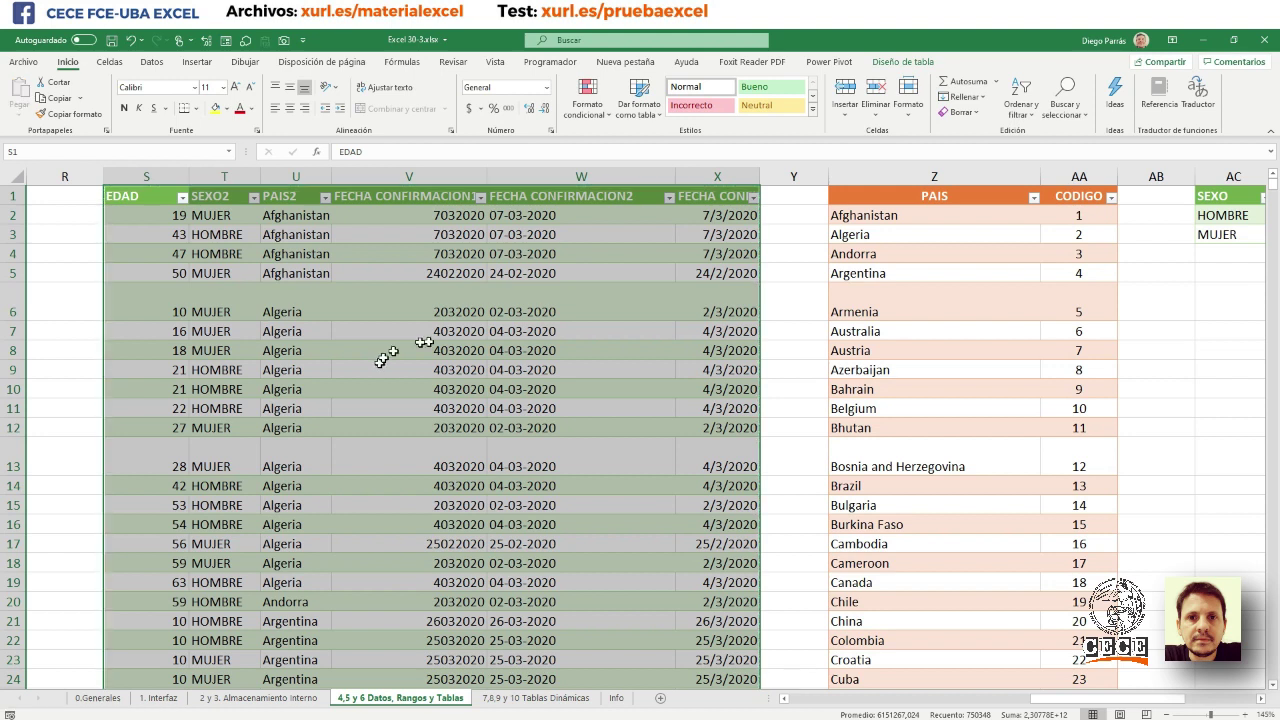
left_click(713, 310)
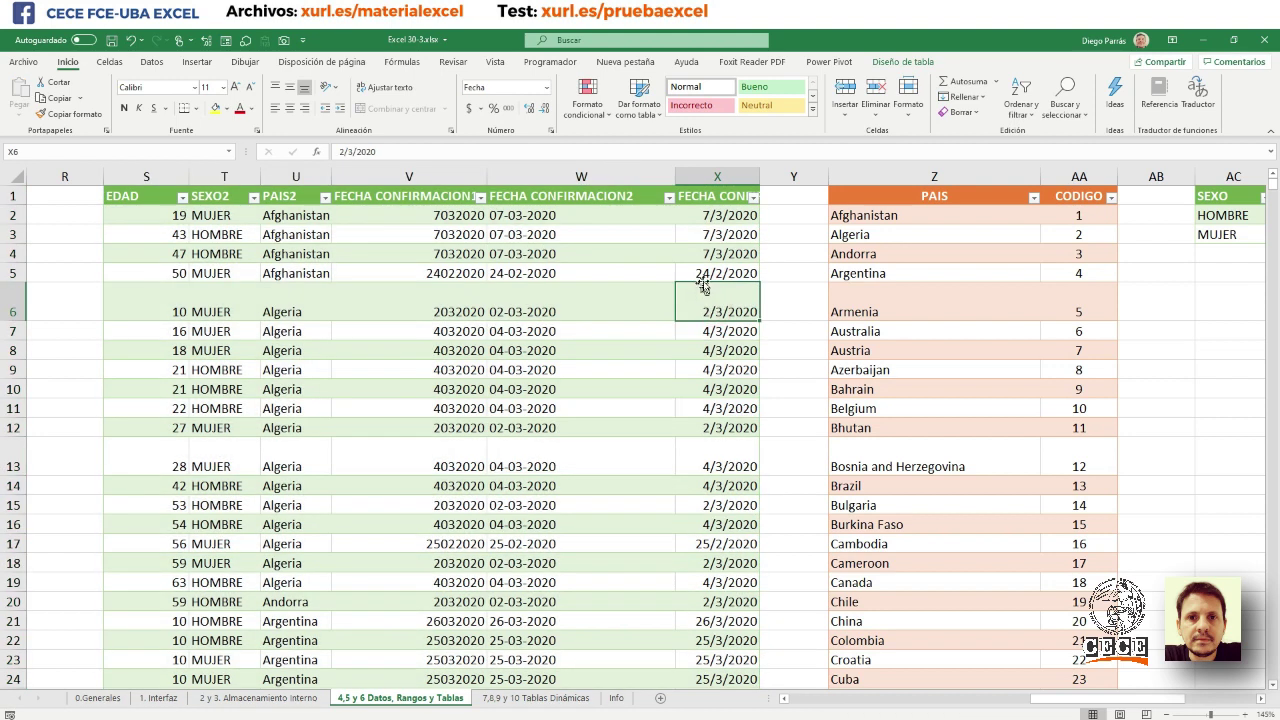
- Delete helper columns FECHA CONFIRMACION1 and 2, then autofit the remaining date column
left_click_drag(579, 177, 467, 174)
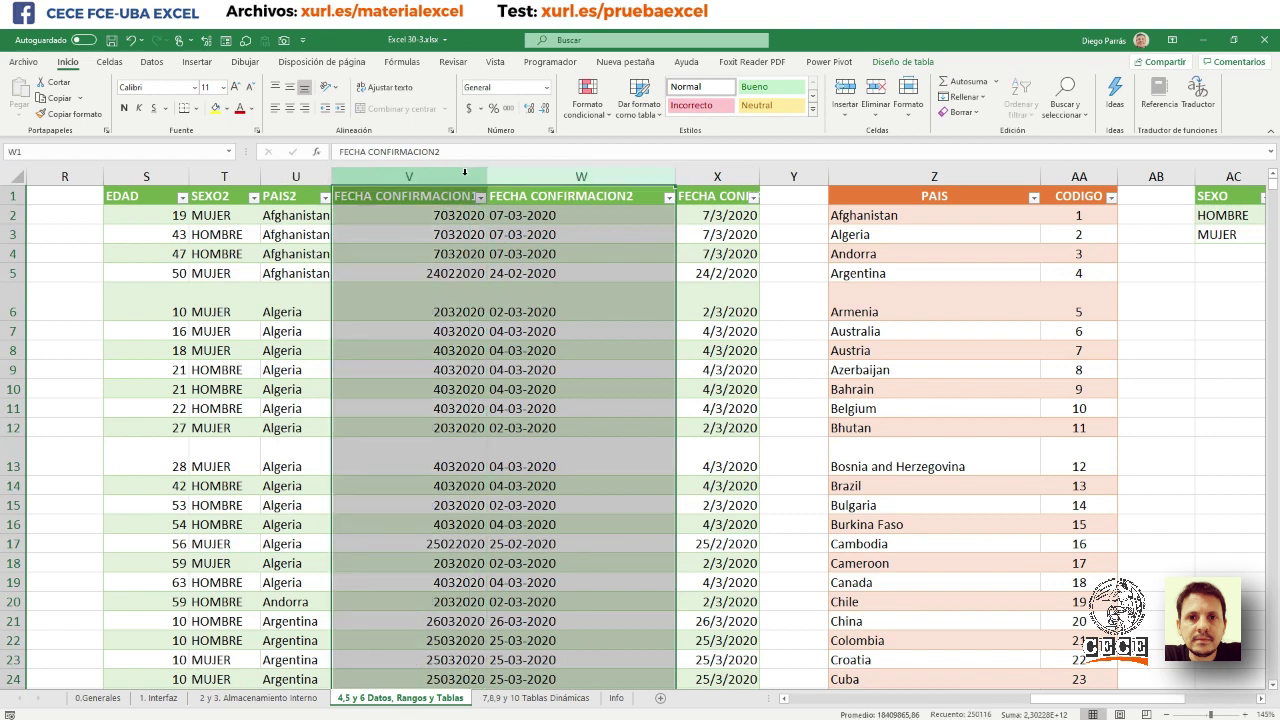
right_click(458, 170)
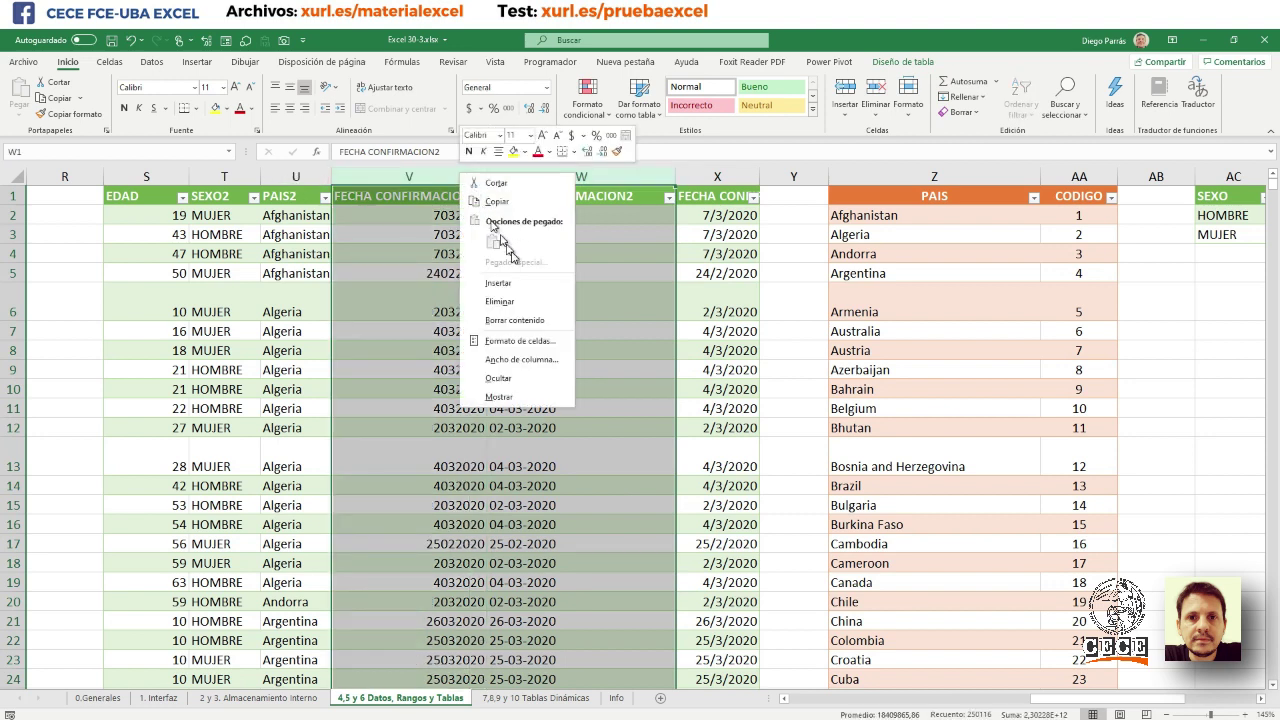
left_click(535, 299)
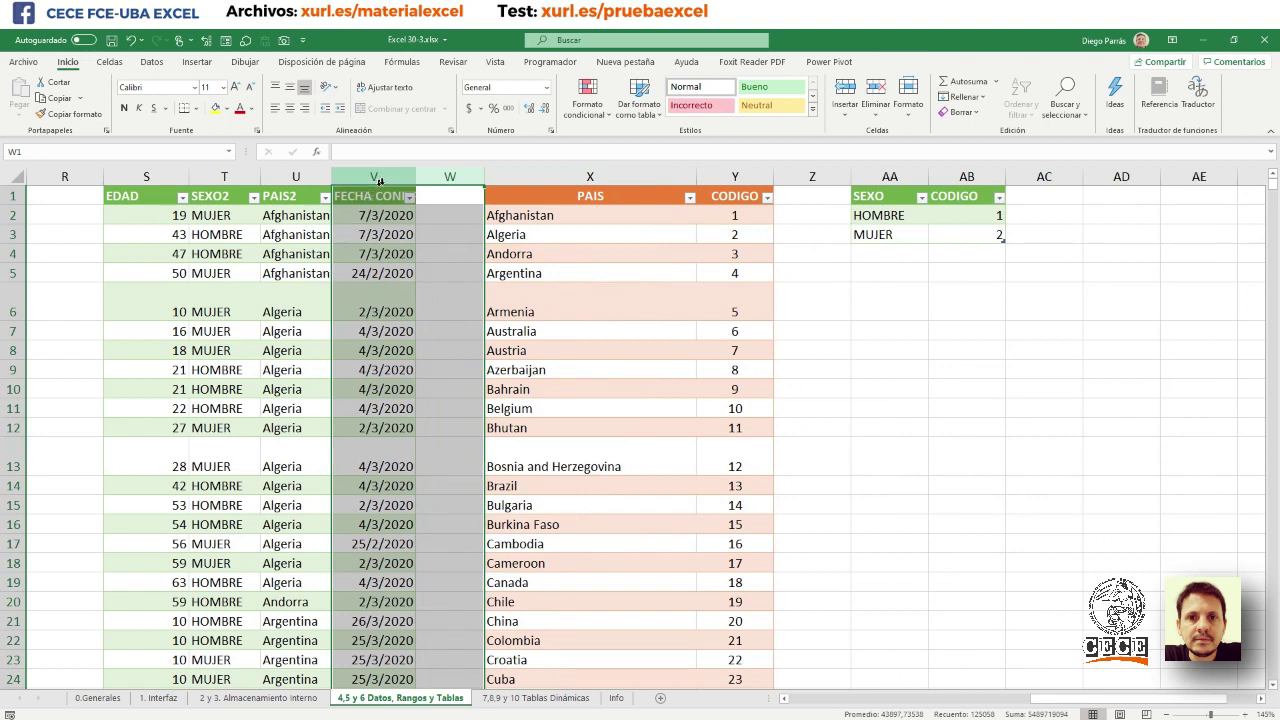
double_click(416, 177)
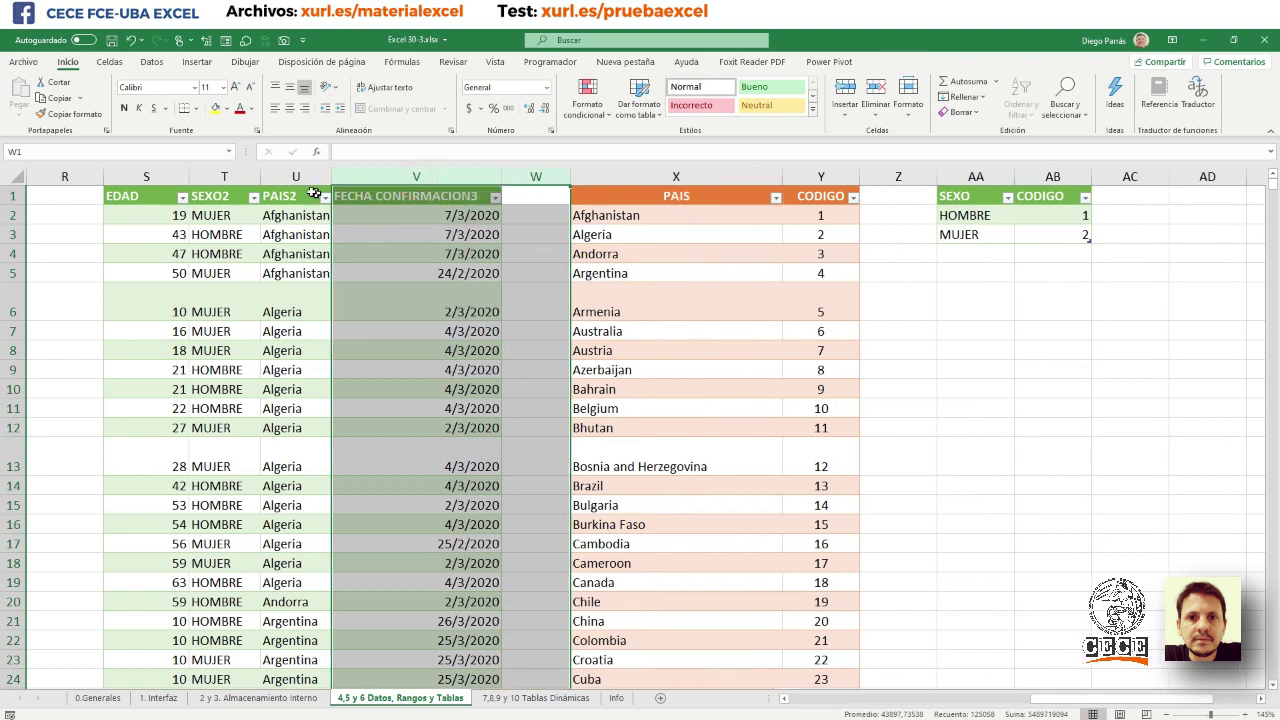
- Rename headers SEXO2, PAIS2 and FECHA CONFIRMACION3 to SEXO, PAIS and FECHA CONFIRMACION
left_click(224, 177)
double_click(220, 196)
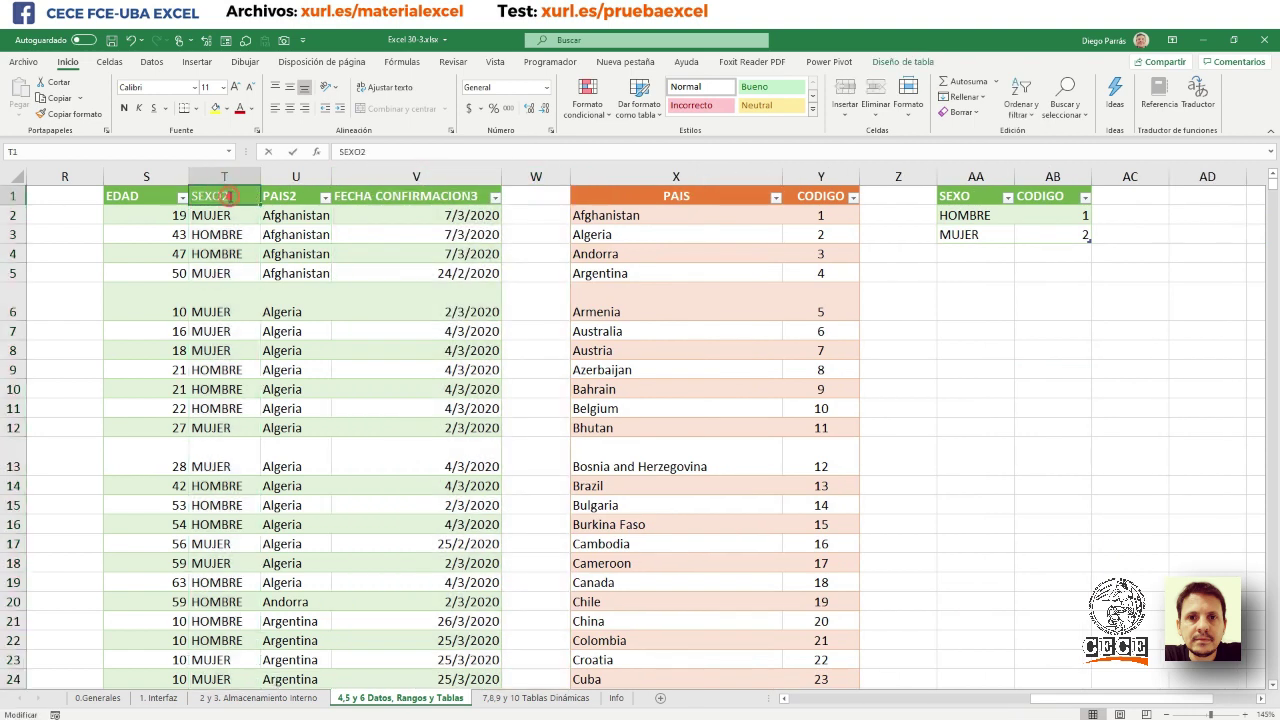
key("BackSpace")
double_click(303, 198)
key("BackSpace")
double_click(465, 200)
key("BackSpace")
key("Return")
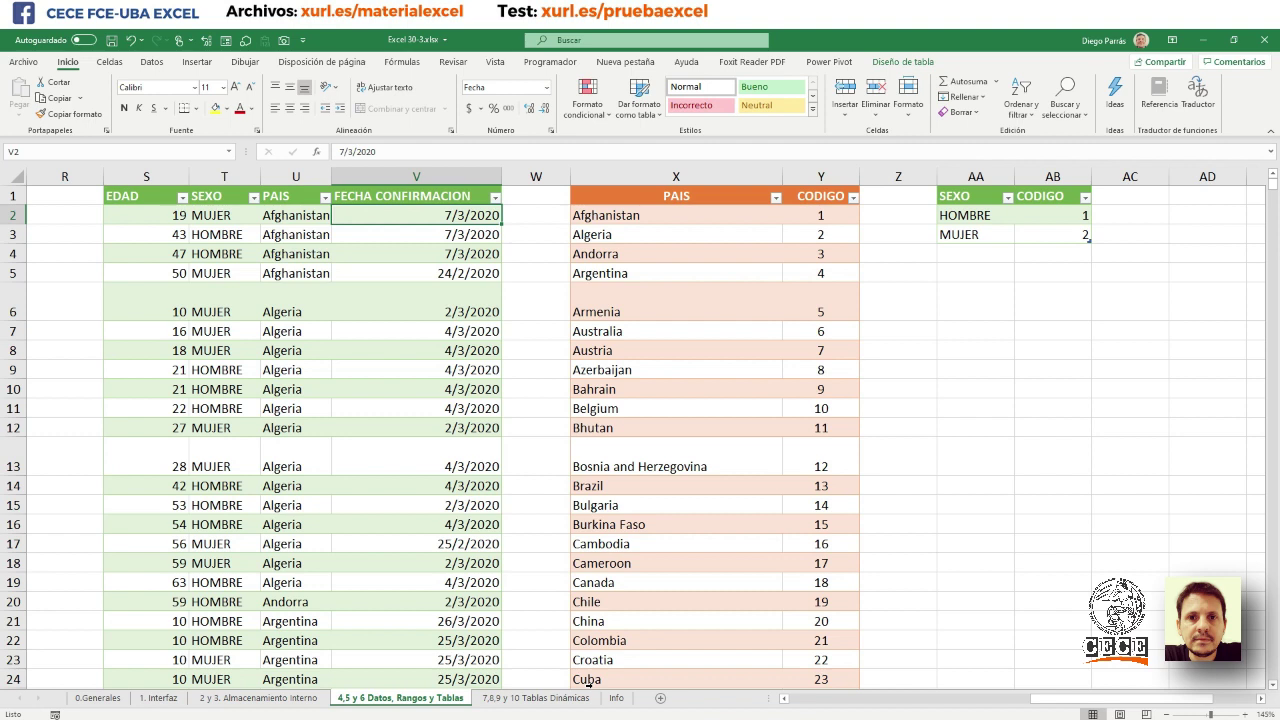
- Add the record 29, HOMBRE, Argentina, 24/2/2020 in the first empty row below the table
left_click(178, 520)
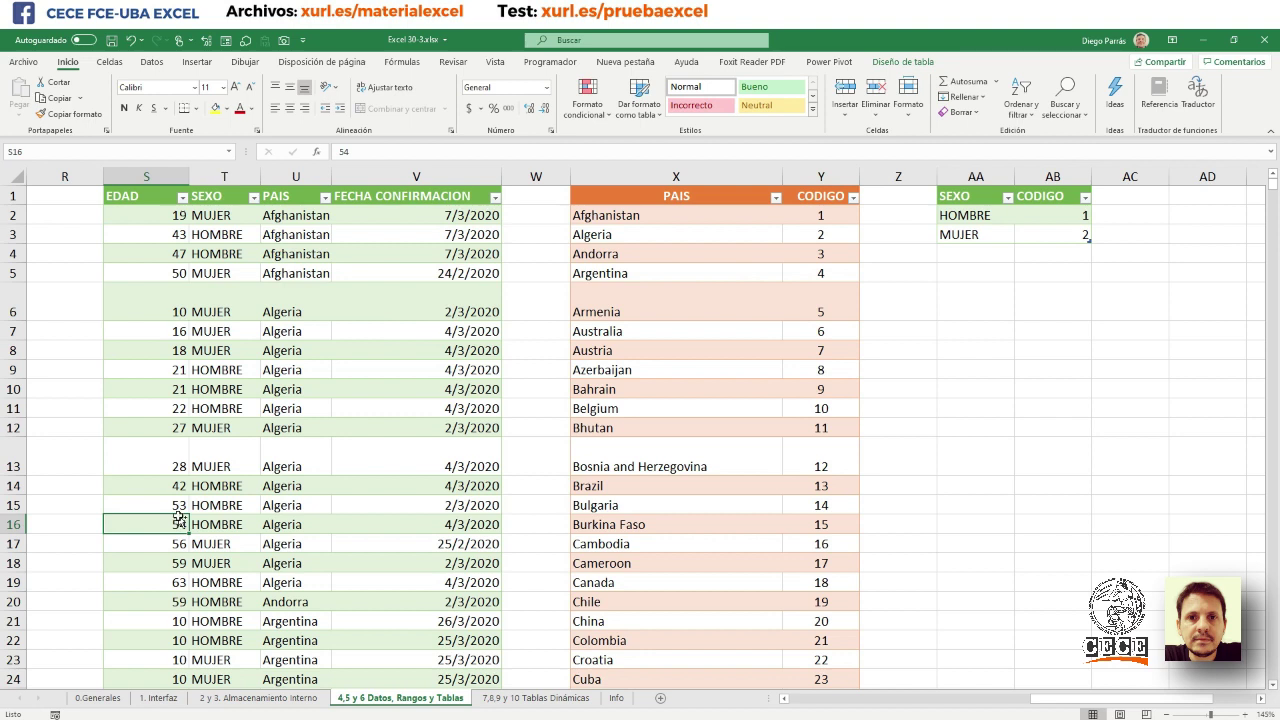
key("ctrl+Down")
key("Down")
key("Down")
key("Up")
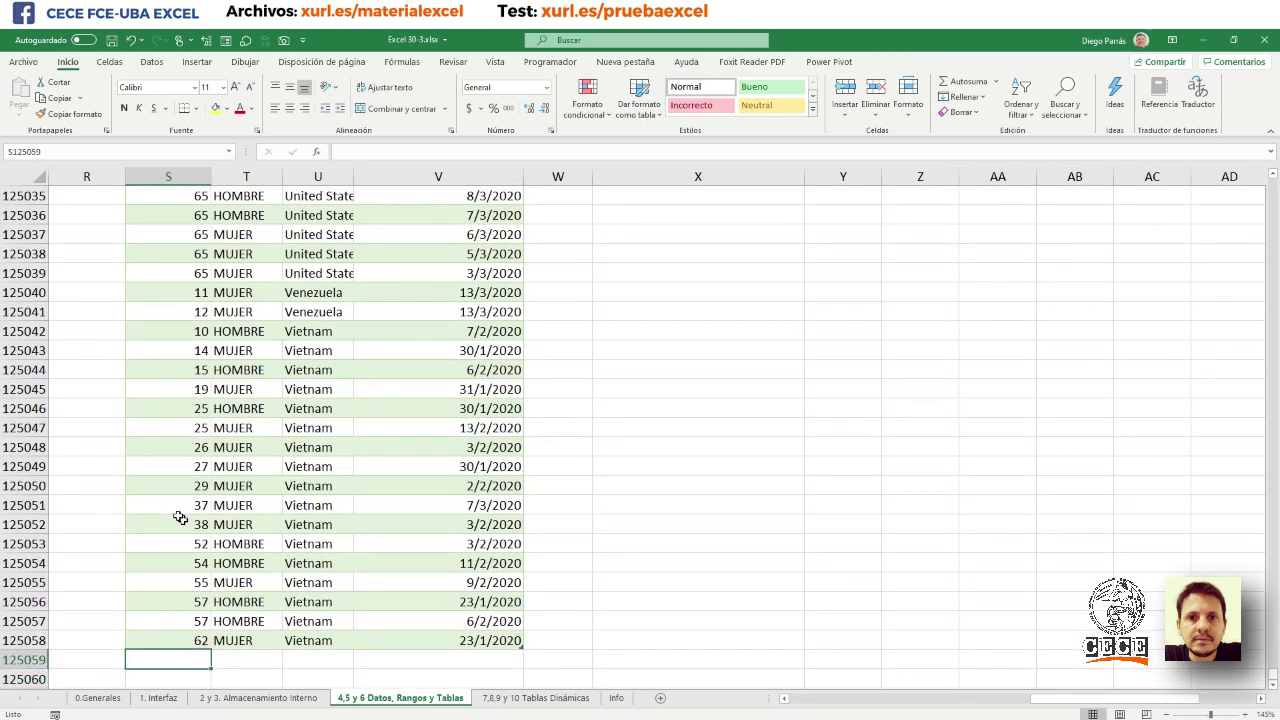
type("29")
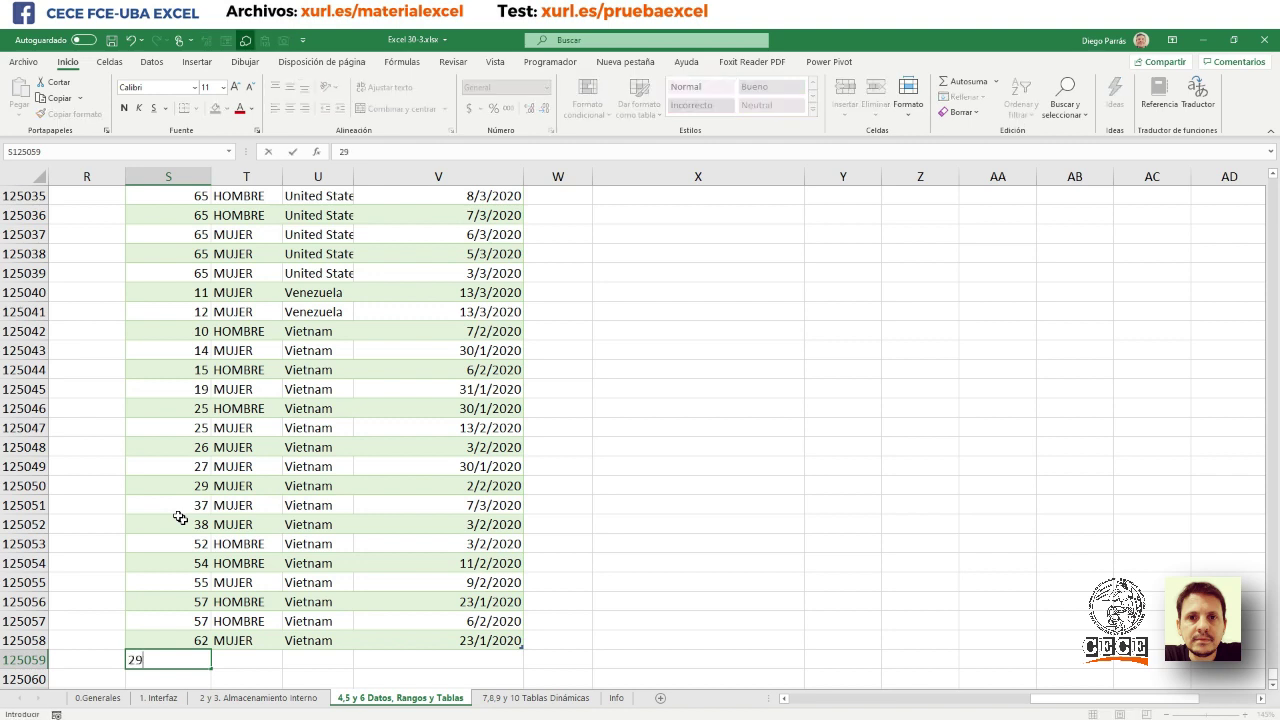
key("Tab")
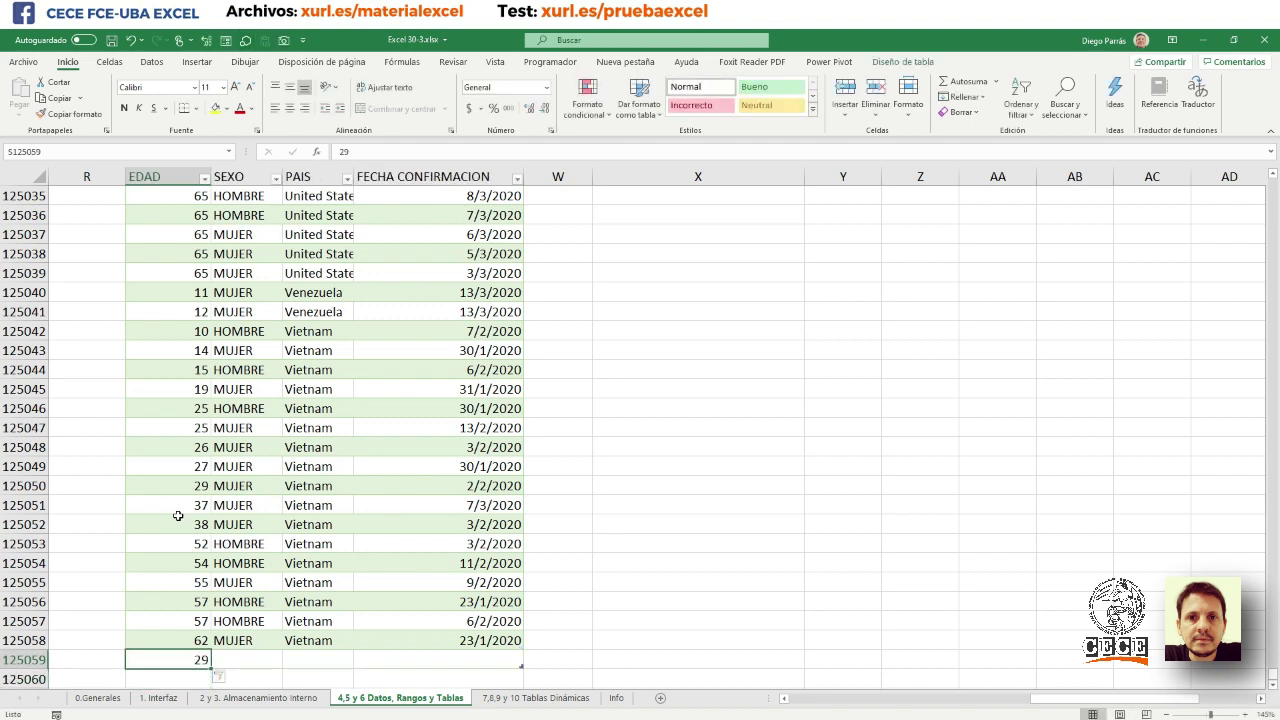
type("Hom")
key("BackSpace")
key("BackSpace")
key("BackSpace")
key("Caps_Lock")
type("O")
key("Tab")
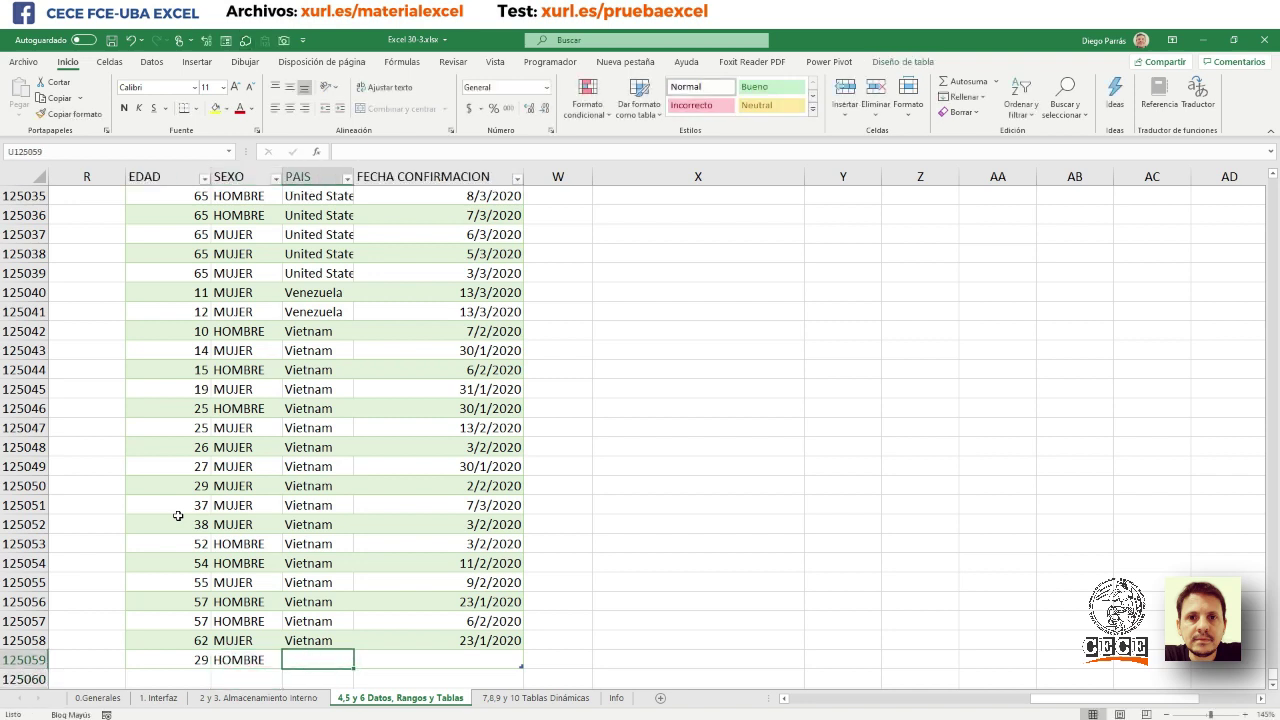
type("ab")
key("BackSpace")
key("BackSpace")
key("Caps_Lock")
type("Argentina")
key("Tab")
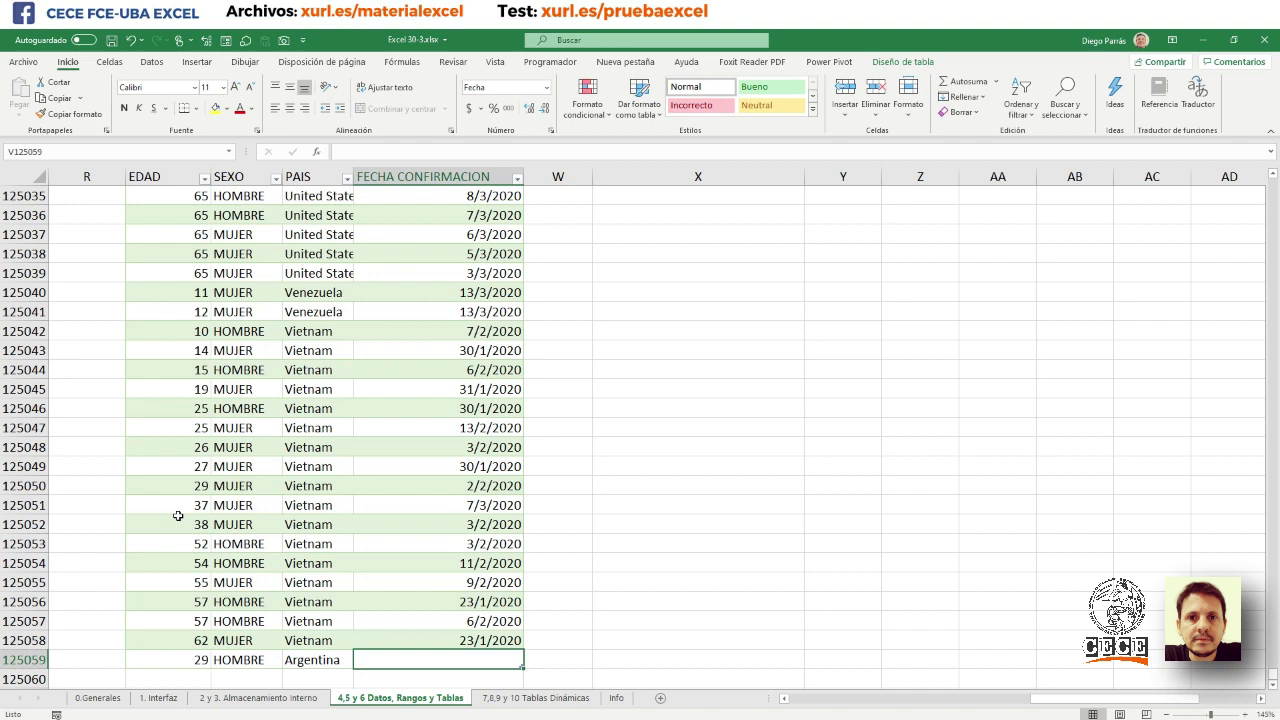
type("24/2/2020")
key("Return")
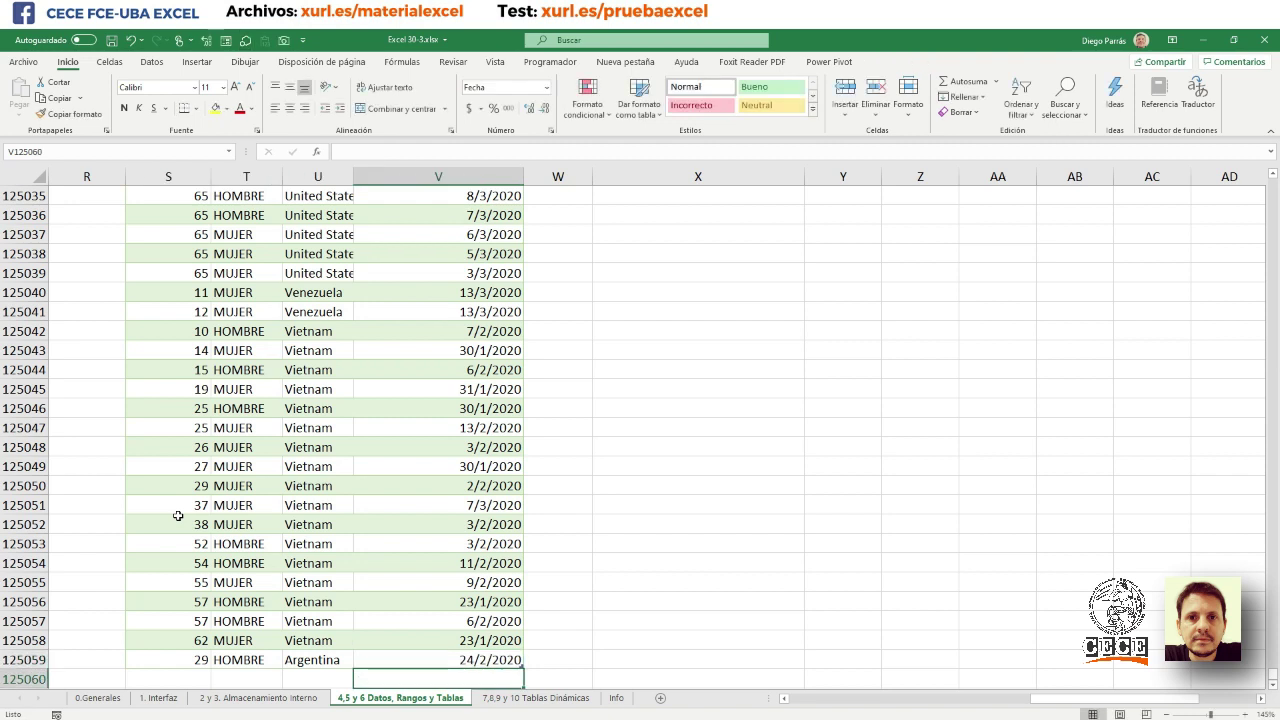
- Add the next record: 30, MUJER, Vietnam, 25/2/2020
scroll(177, 515, "down", 1)
left_click(197, 617)
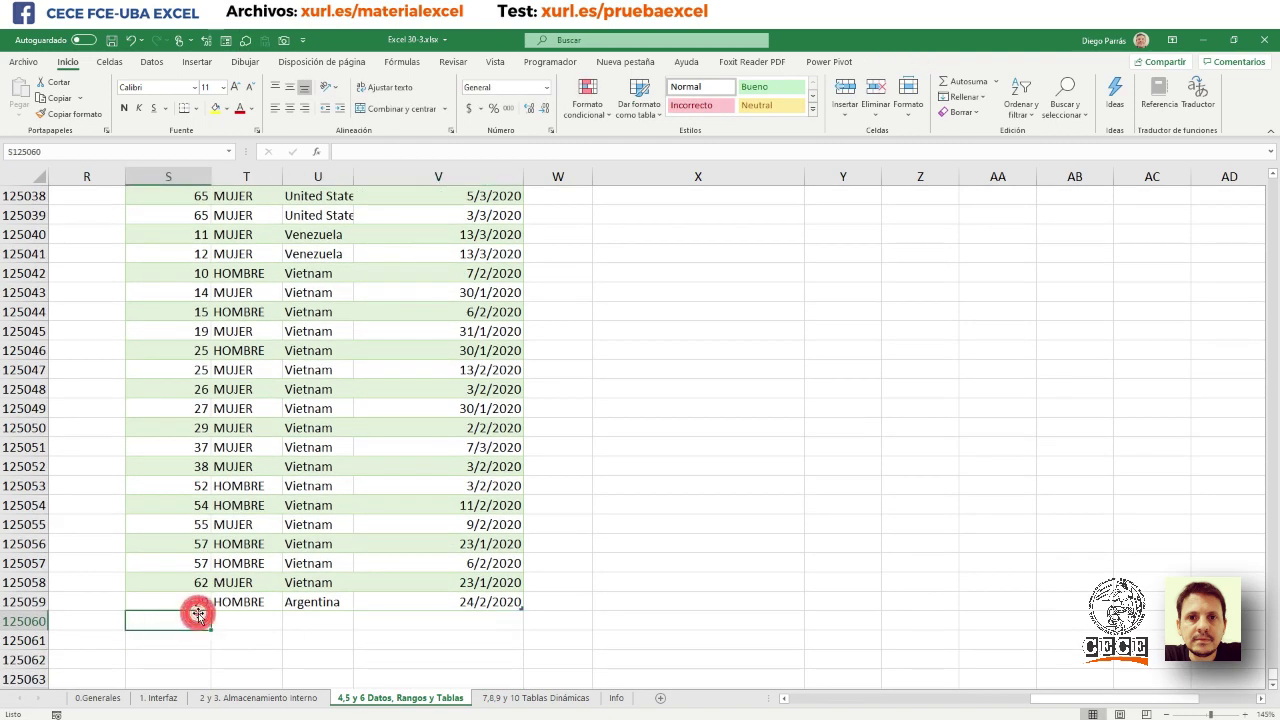
type("30")
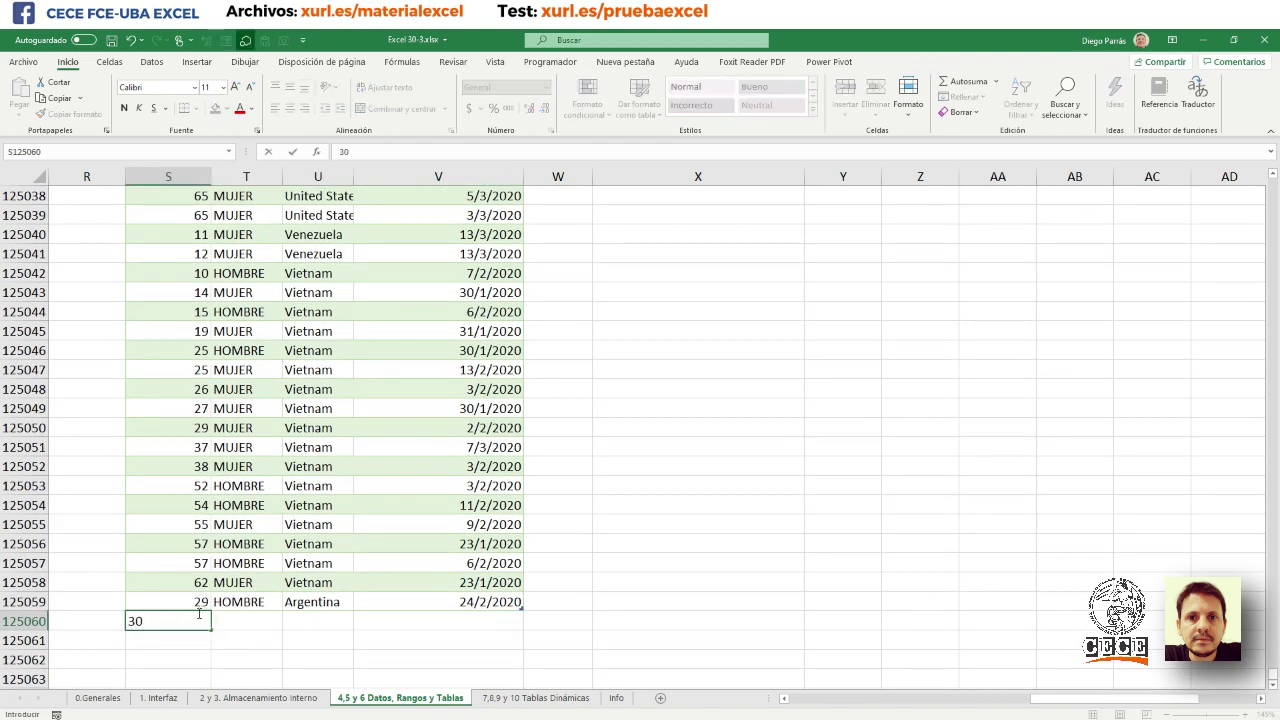
key("Return")
key("Right")
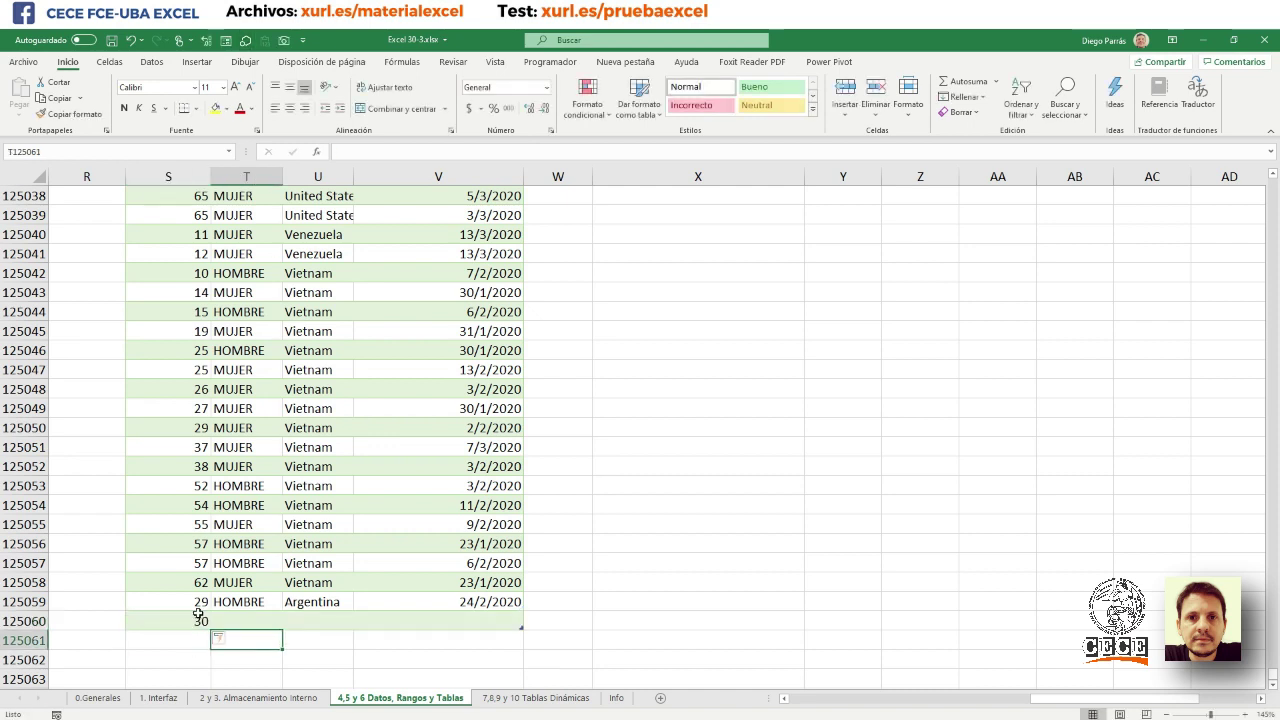
key("Up")
type("MUJER")
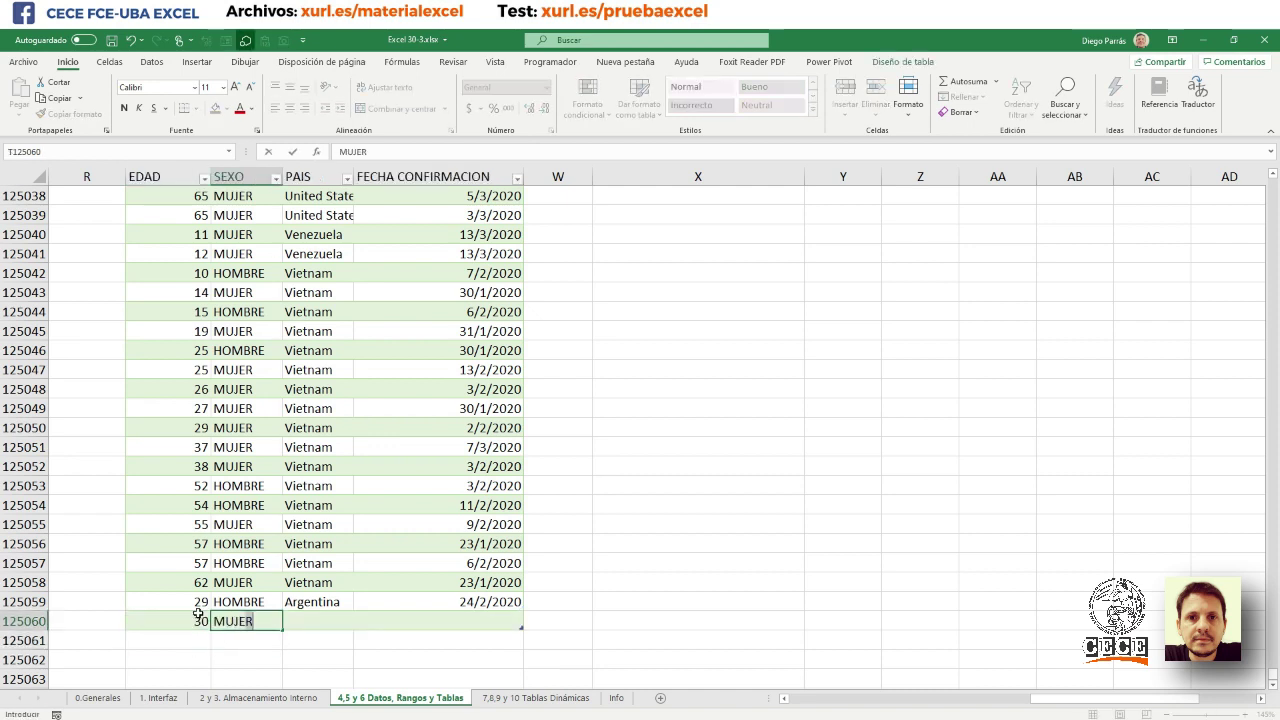
key("Tab")
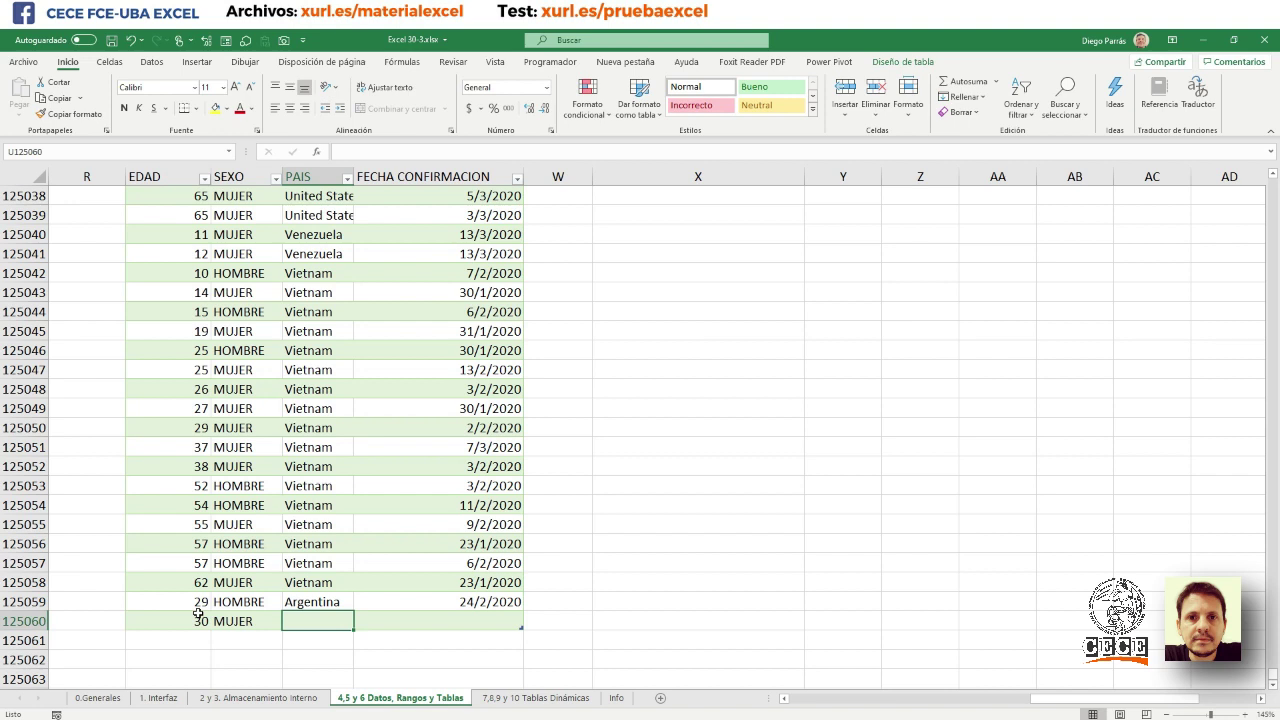
type("Vietnam")
key("Tab")
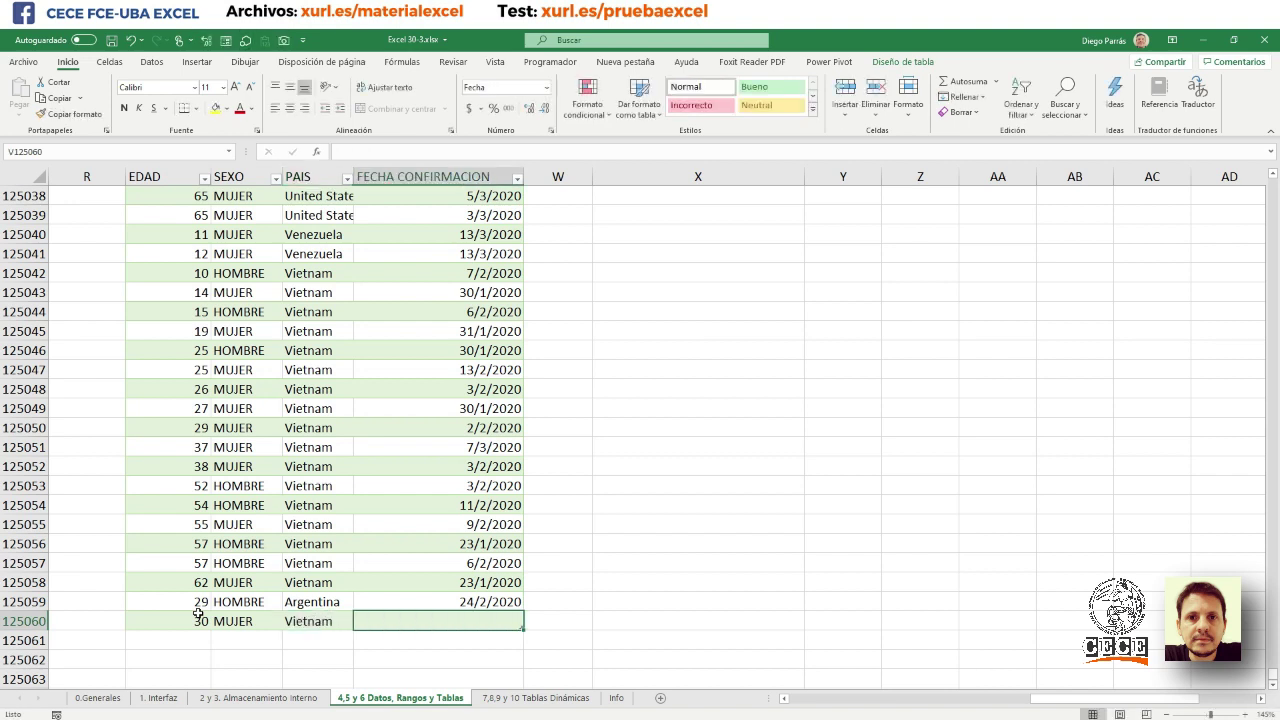
type("25/2/2020")
key("Return")
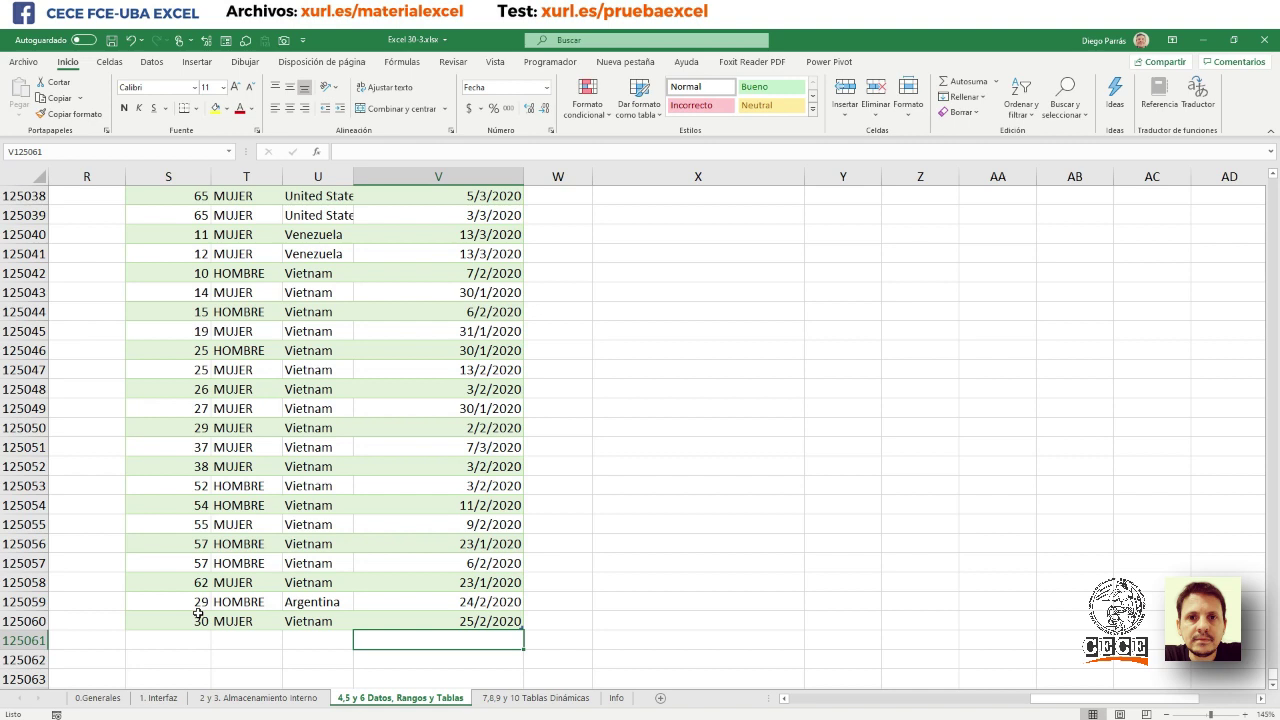
left_click(198, 614)
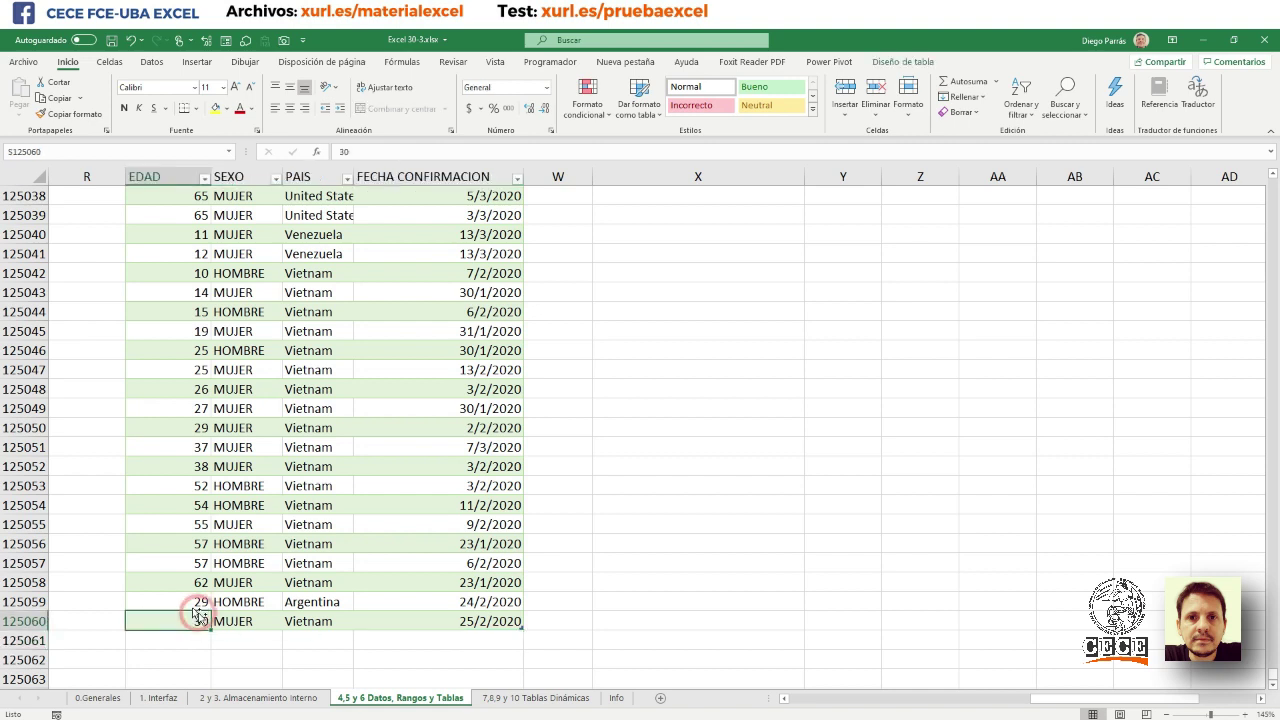
key("ctrl+Up")
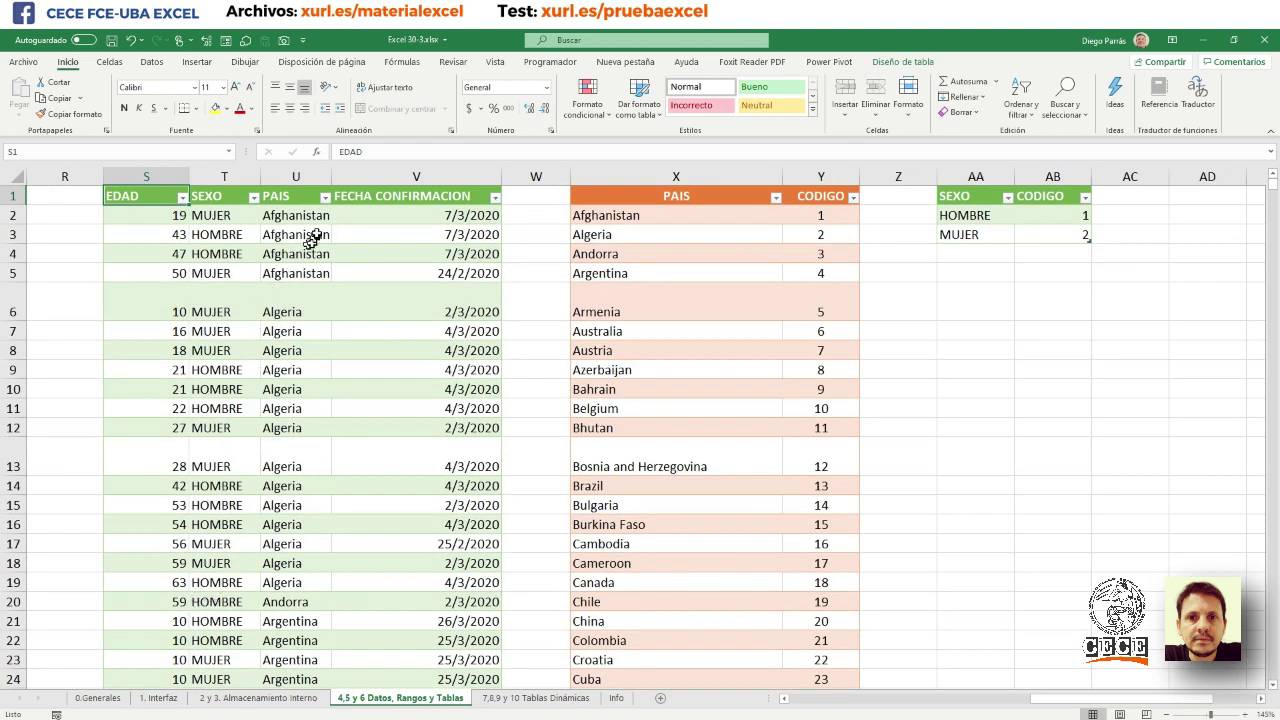
left_click(325, 197)
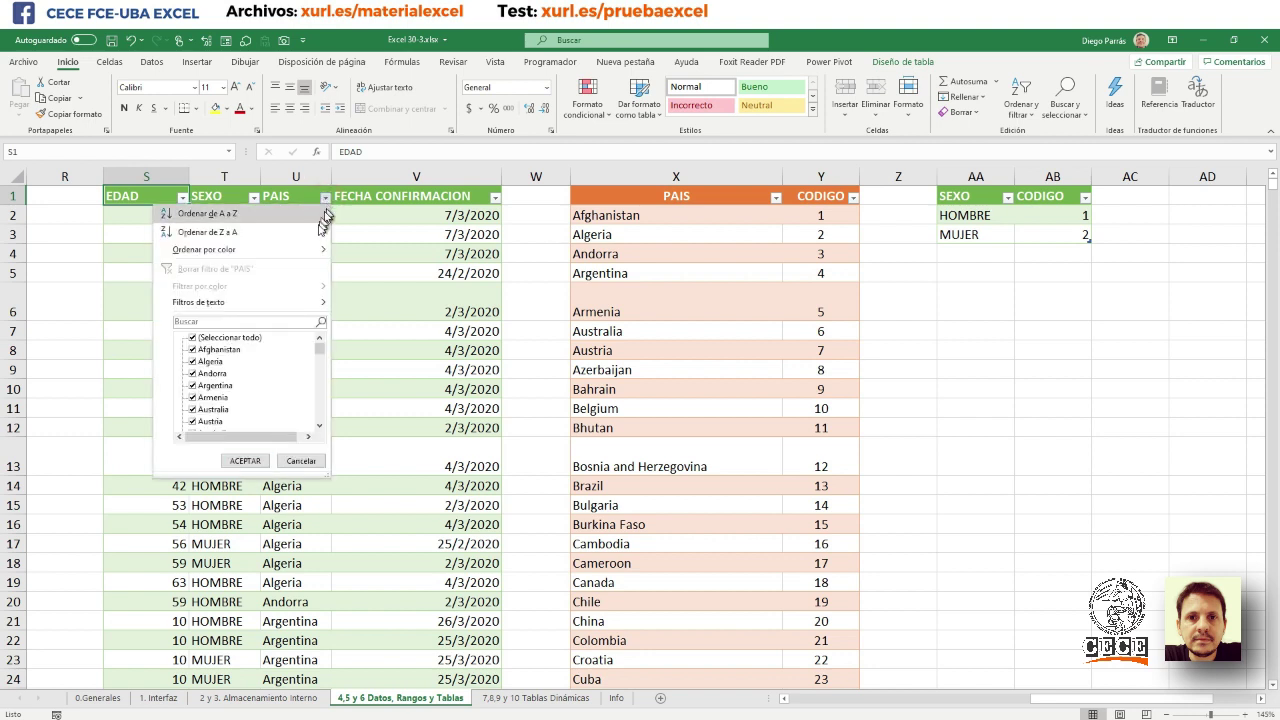
double_click(218, 387)
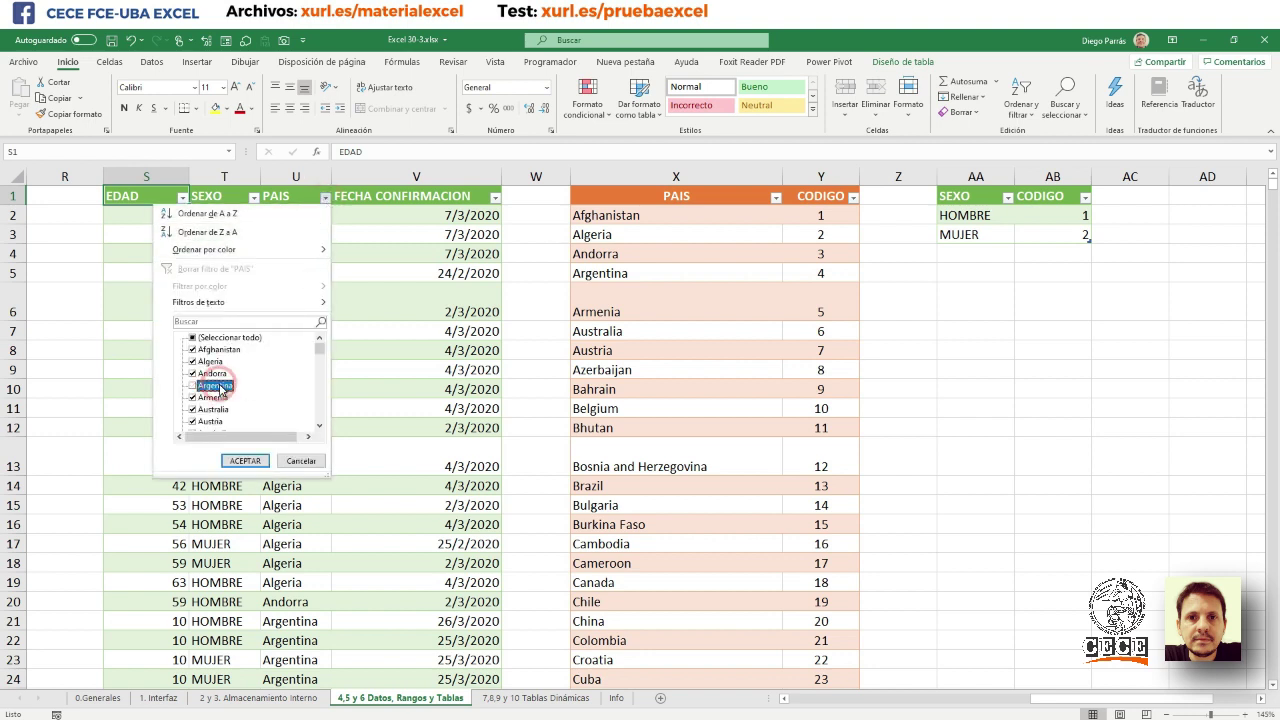
scroll(251, 390, "down", 2)
scroll(252, 393, "down", 3)
scroll(252, 395, "down", 3)
scroll(253, 397, "down", 4)
scroll(253, 398, "down", 5)
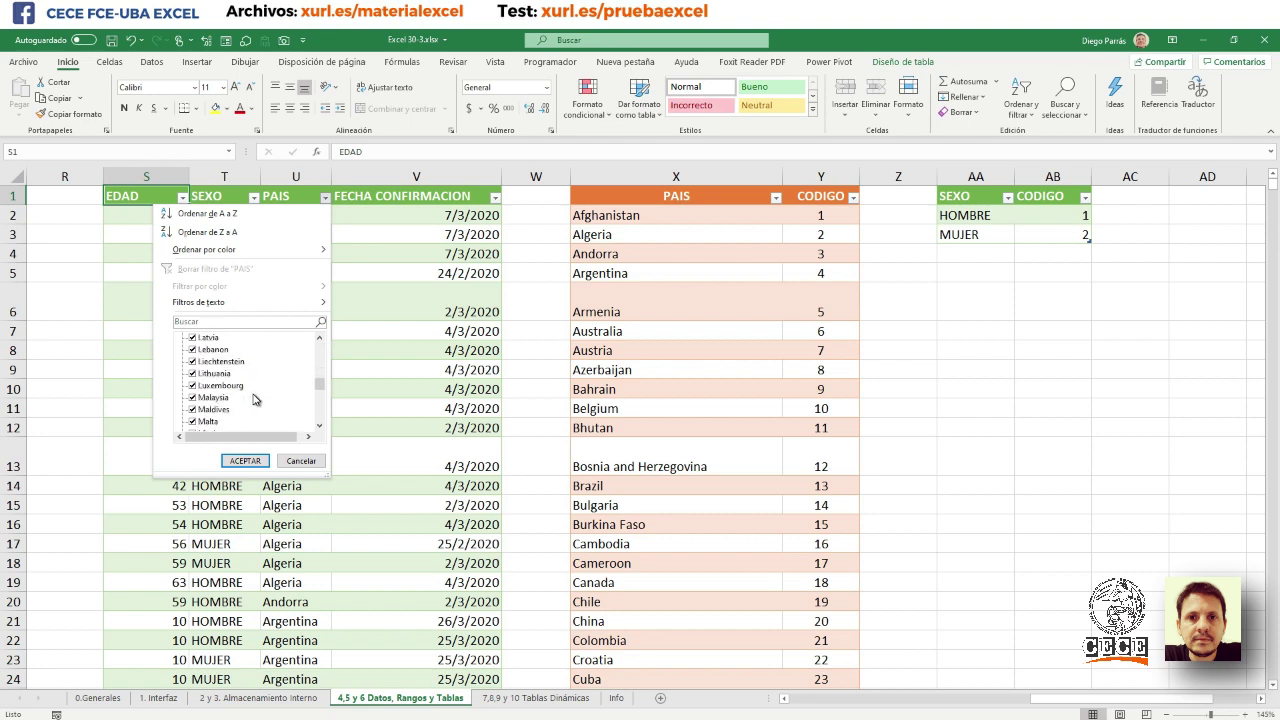
scroll(258, 395, "up", 5)
scroll(270, 404, "up", 5)
scroll(260, 390, "up", 4)
scroll(222, 373, "down", 1)
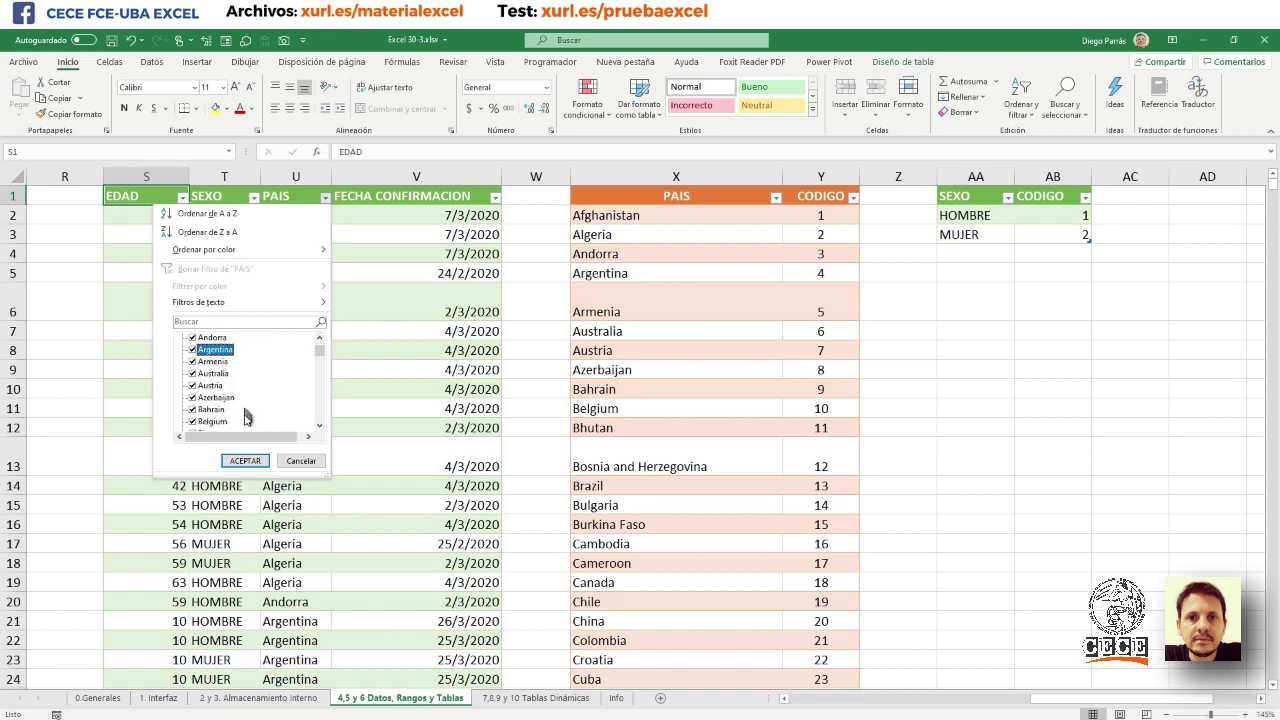
scroll(222, 404, "down", 1)
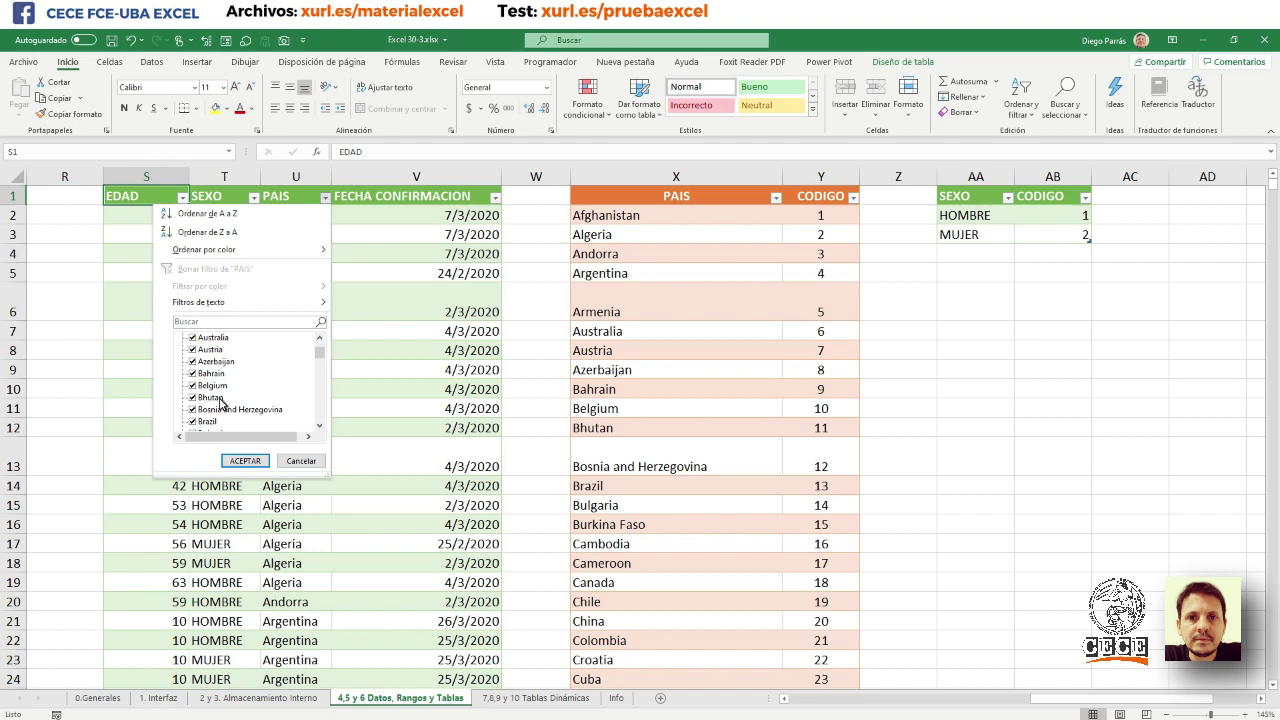
scroll(222, 403, "down", 1)
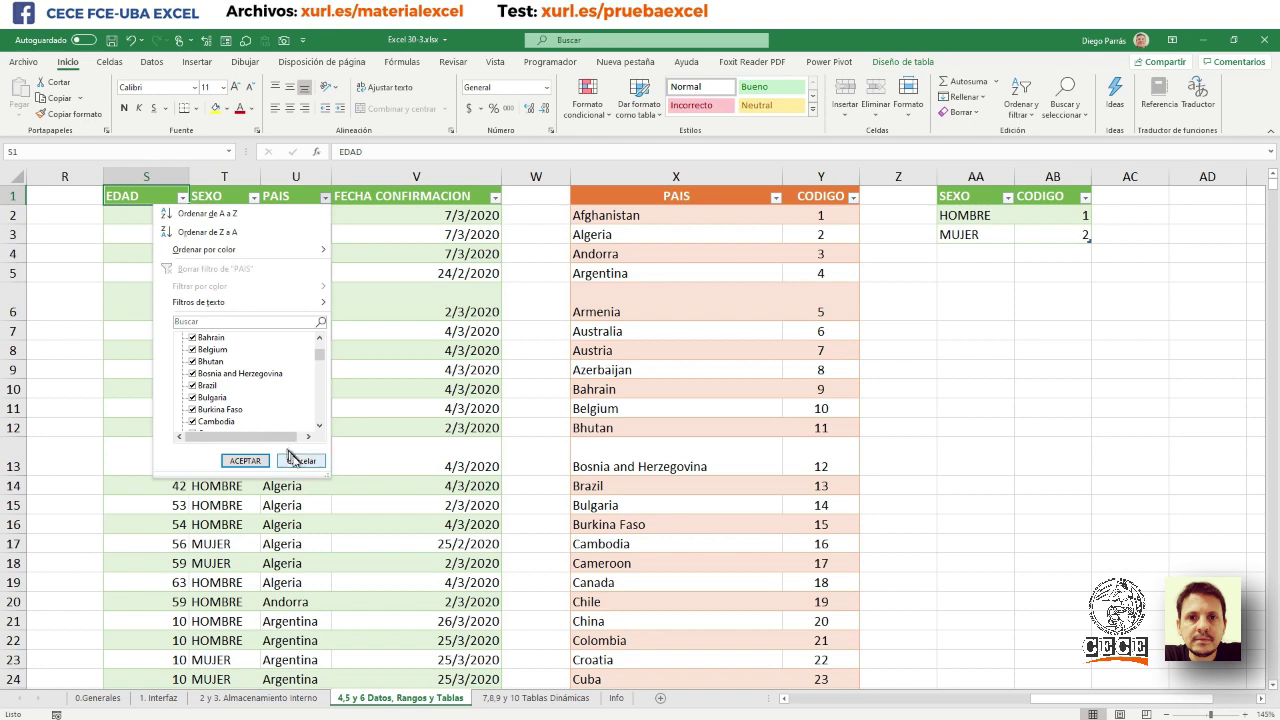
left_click(300, 461)
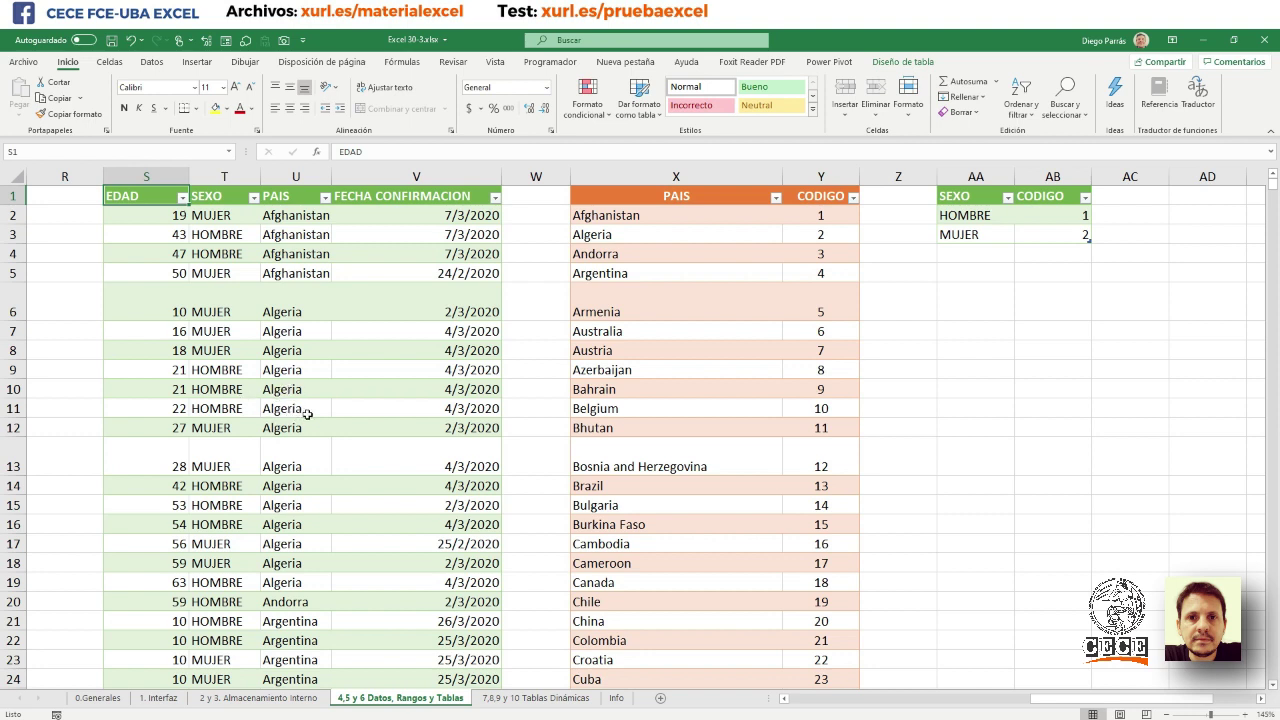
- Start a pivot table from the latestdata table and choose to place it on an existing worksheet
left_click(298, 352)
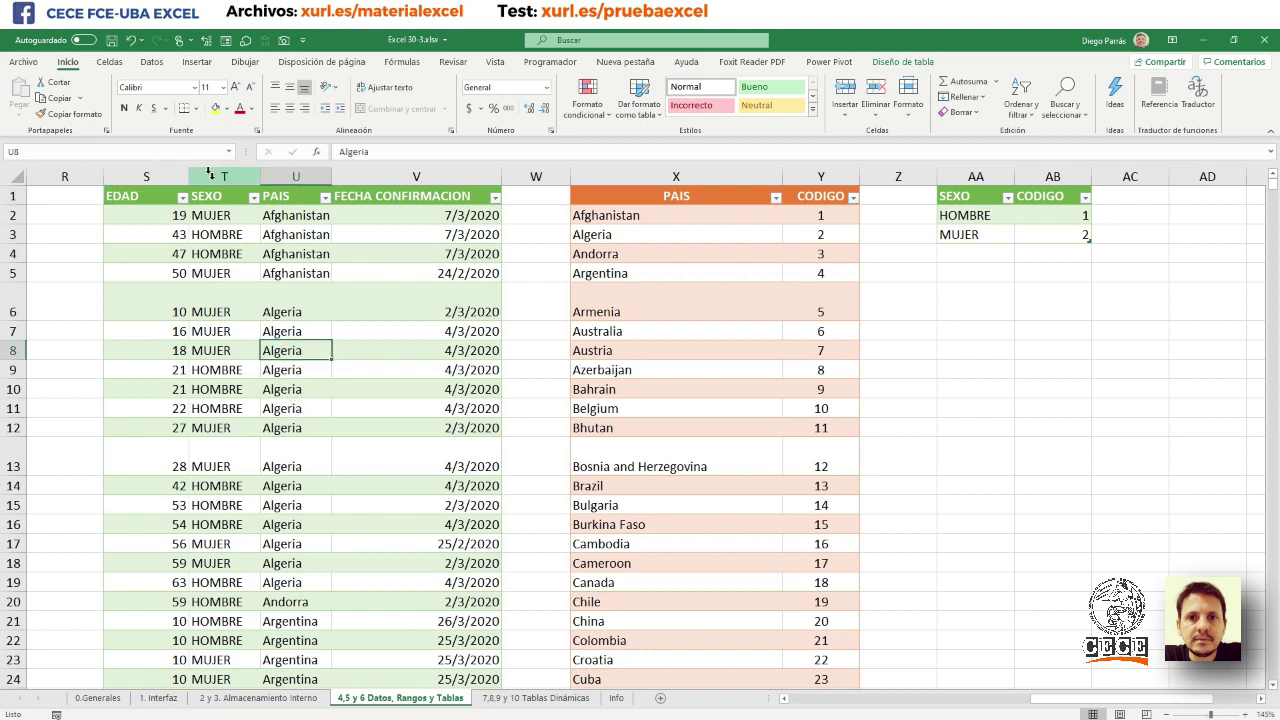
left_click(205, 276)
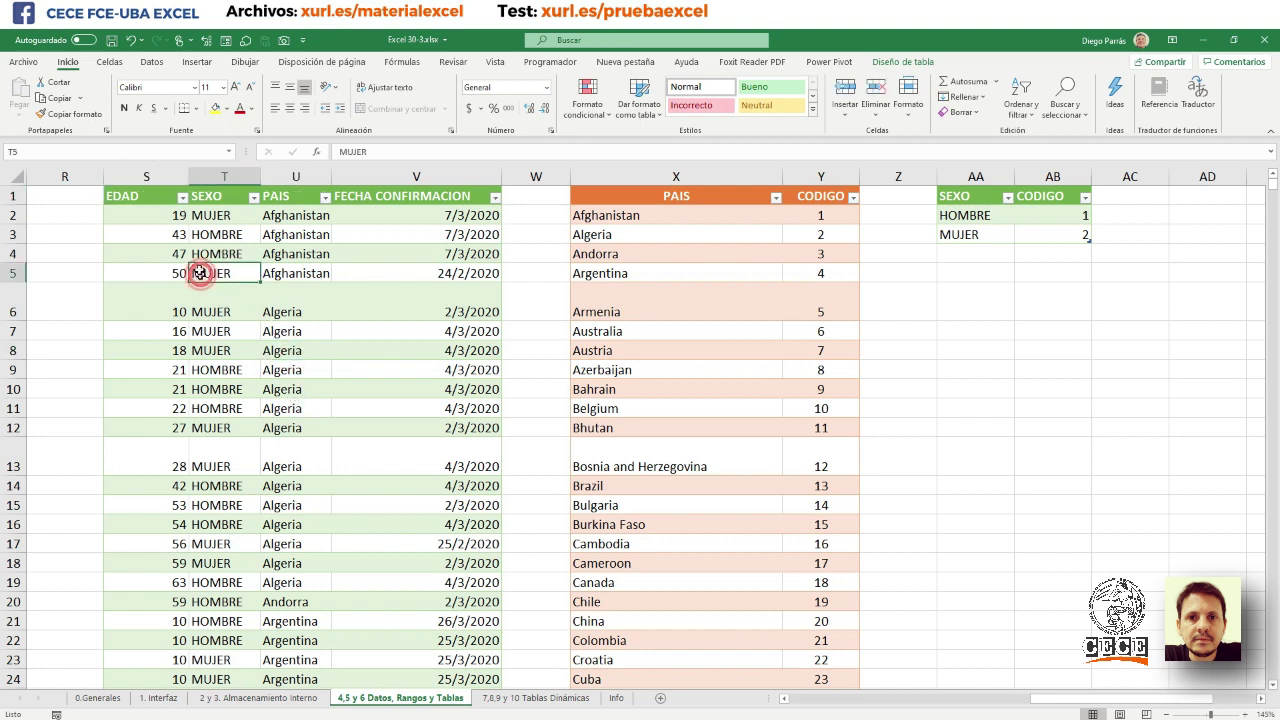
left_click(197, 62)
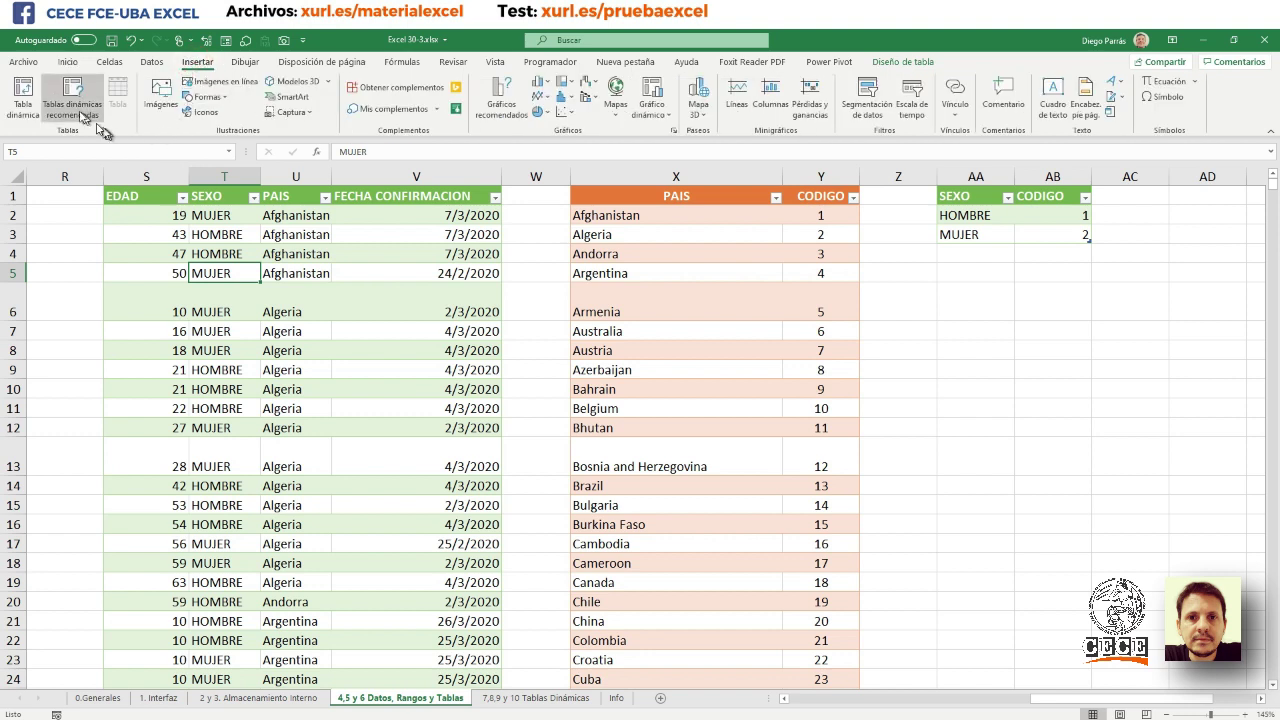
left_click(23, 98)
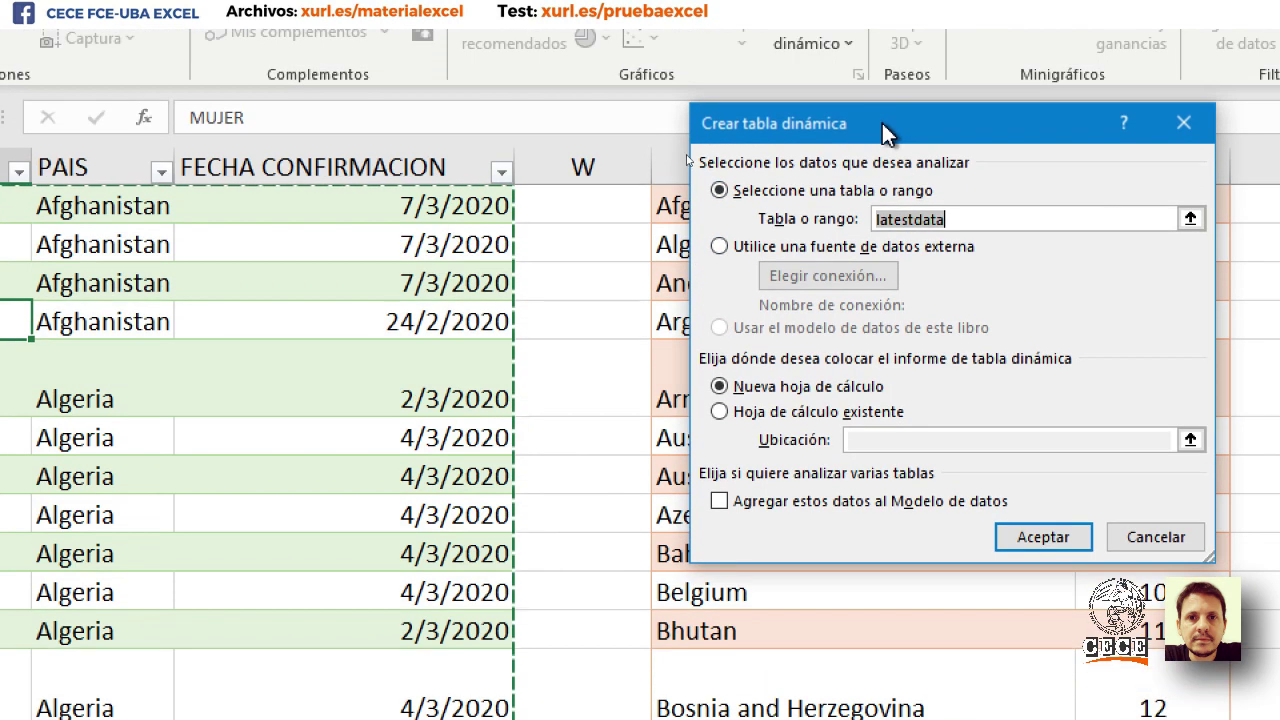
left_click_drag(882, 123, 387, 192)
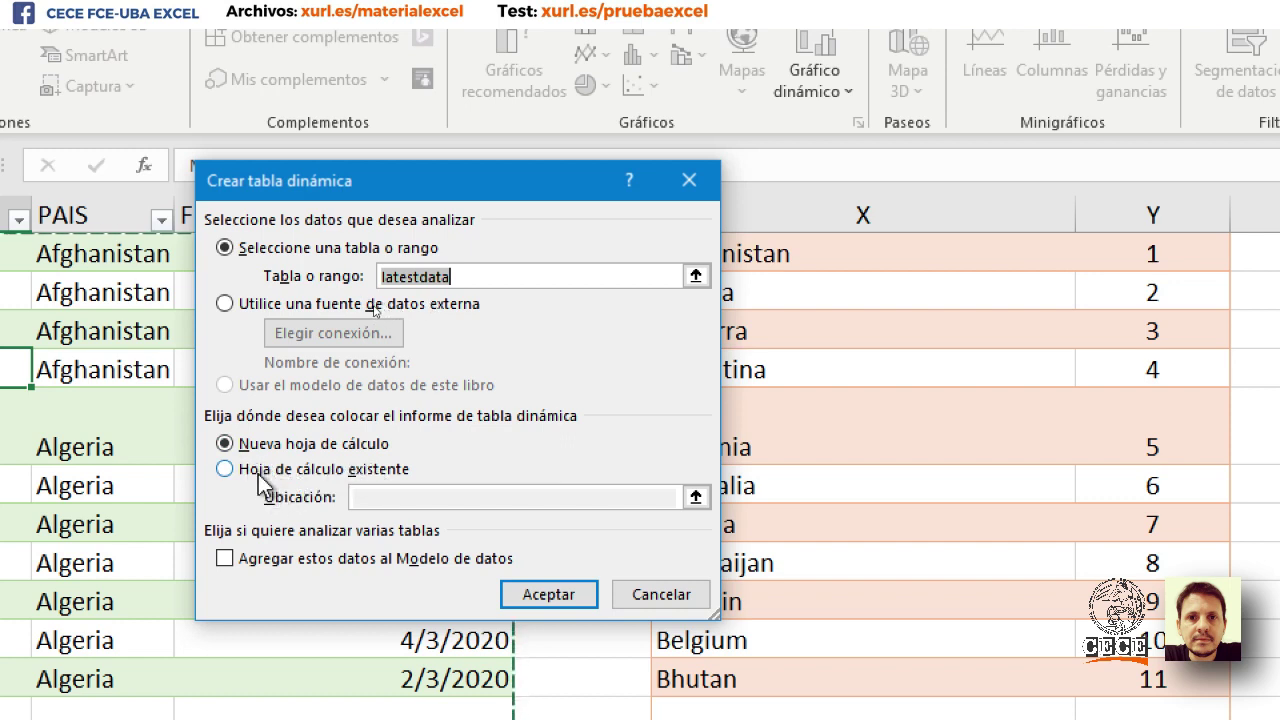
left_click(259, 476)
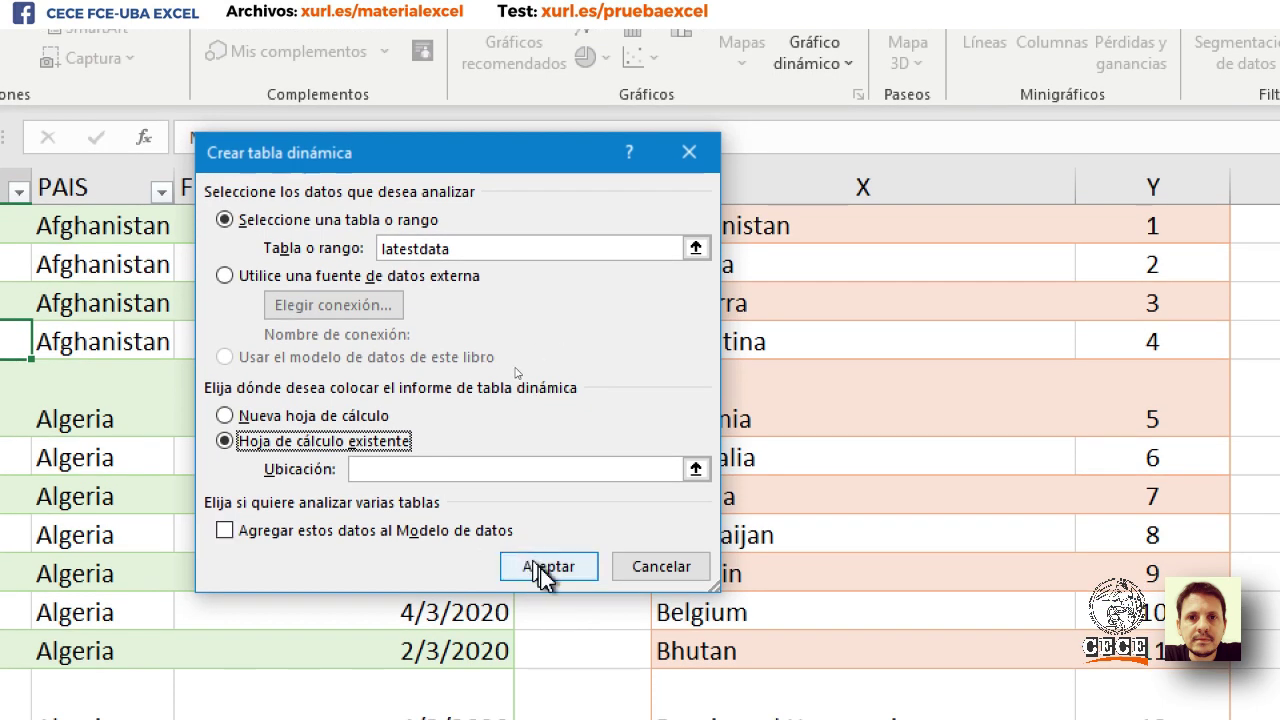
- Set the pivot destination to cell A1 of the '7,8,9 y 10 Tablas Dinámicas' sheet
left_click(520, 580)
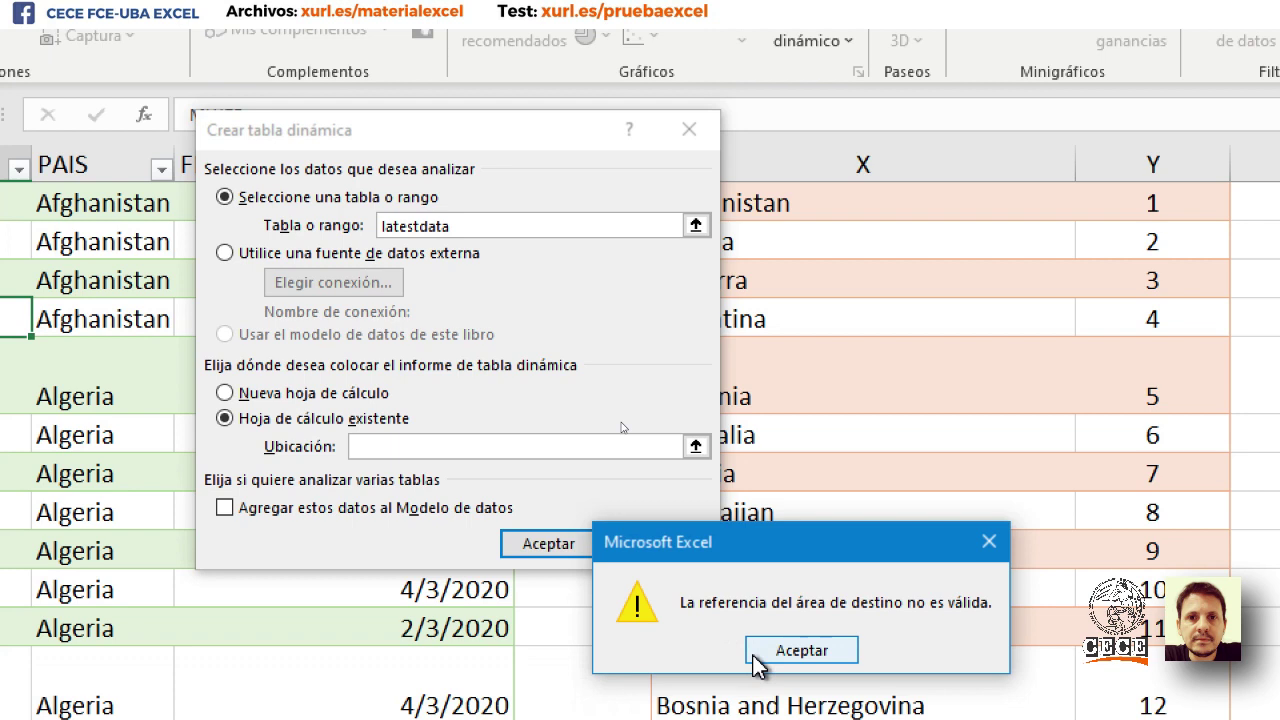
left_click(757, 660)
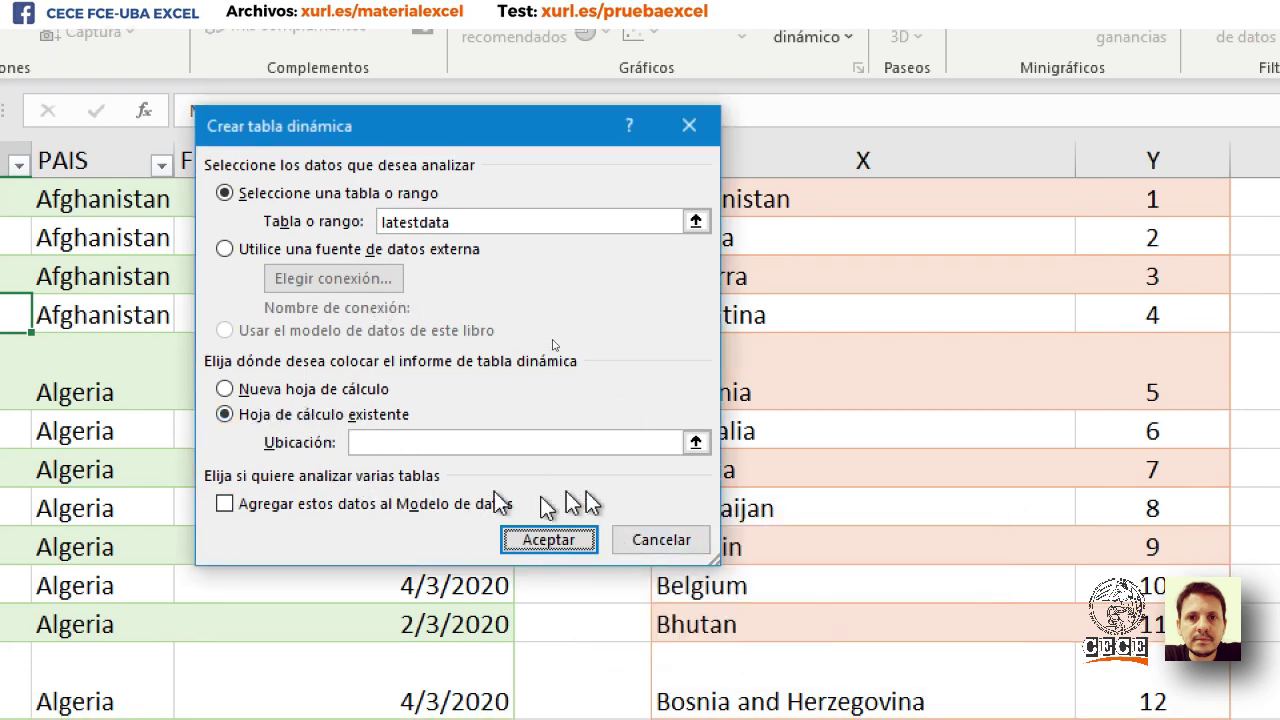
left_click(695, 441)
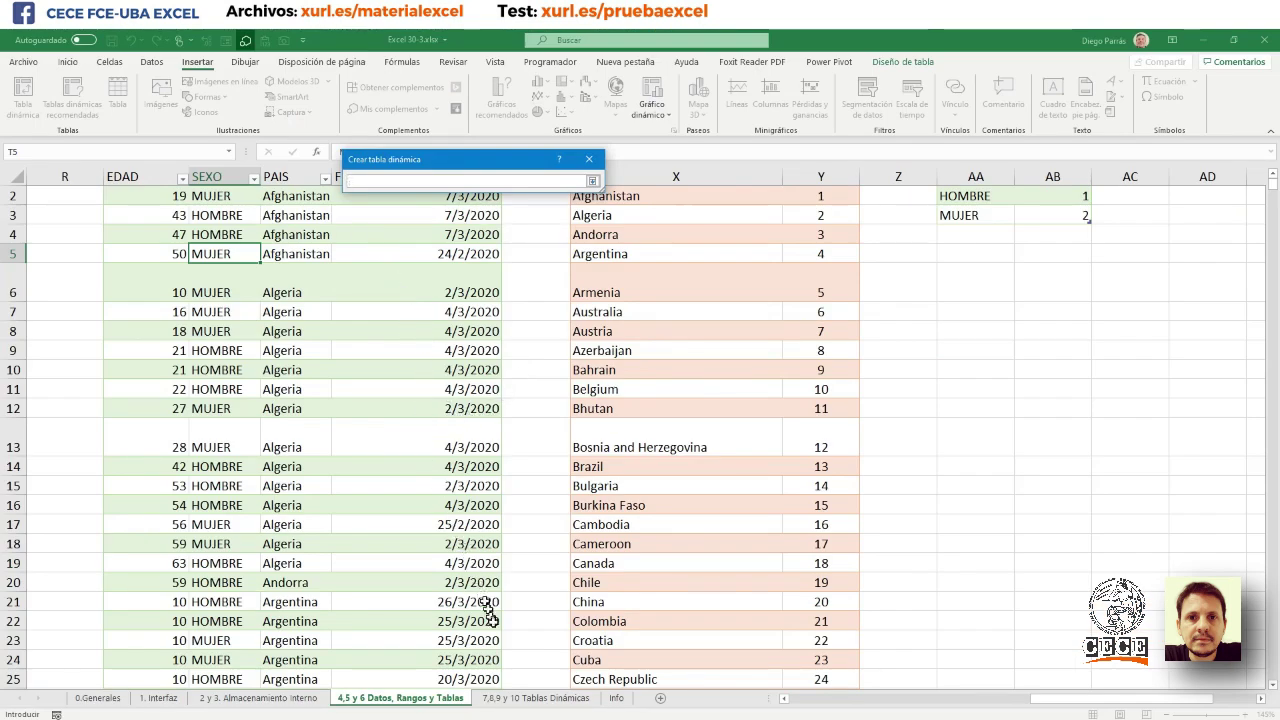
left_click(530, 697)
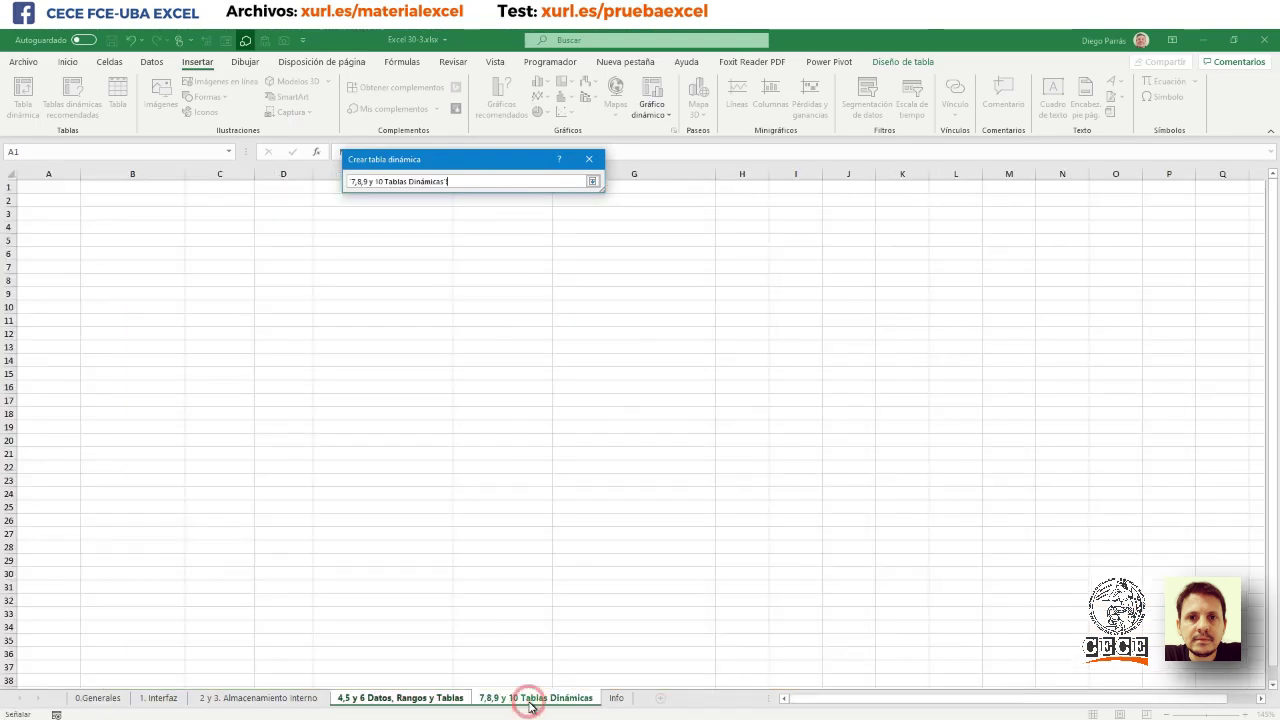
left_click(53, 186)
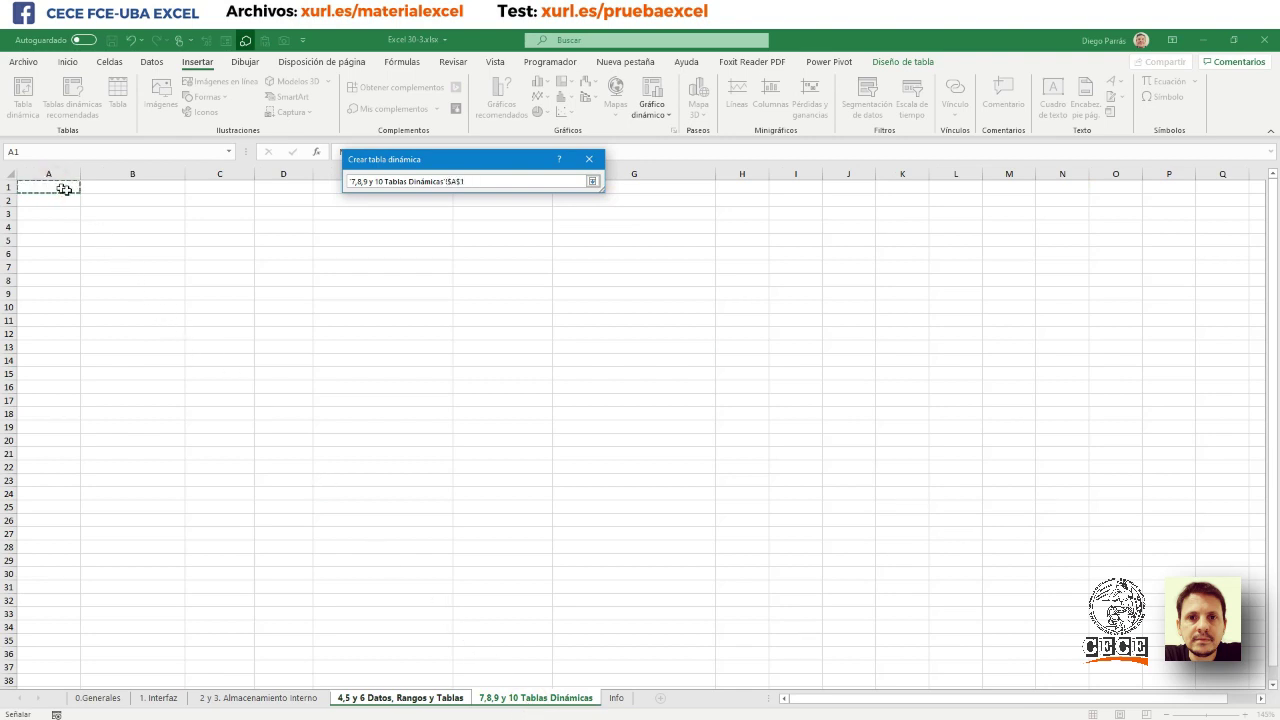
left_click(592, 181)
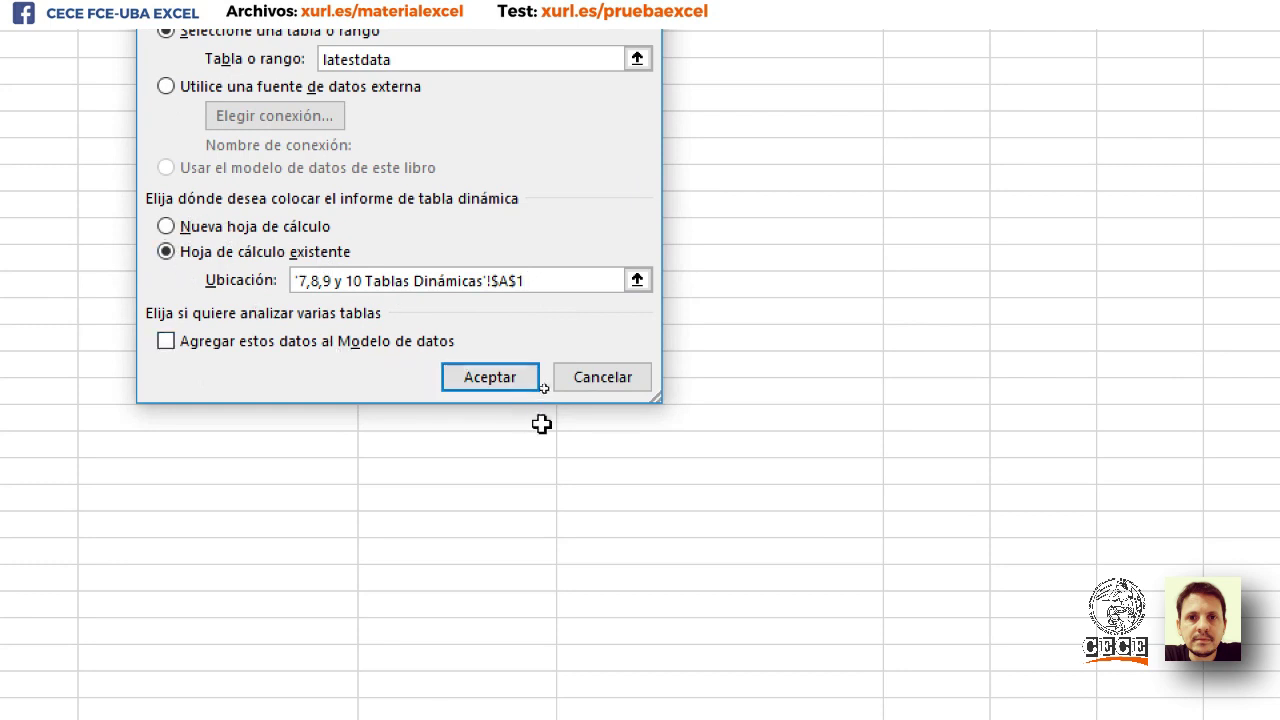
- Create the pivot table and put PAIS in the rows
left_click(514, 386)
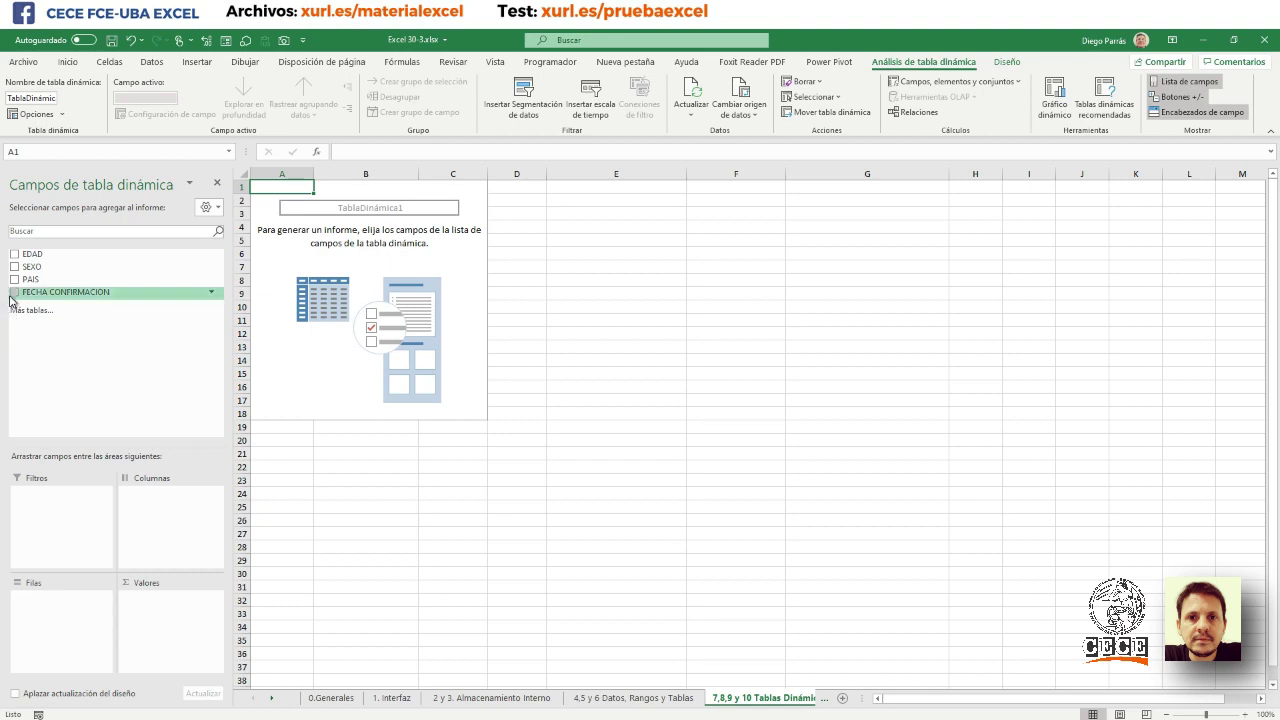
left_click_drag(22, 283, 64, 600)
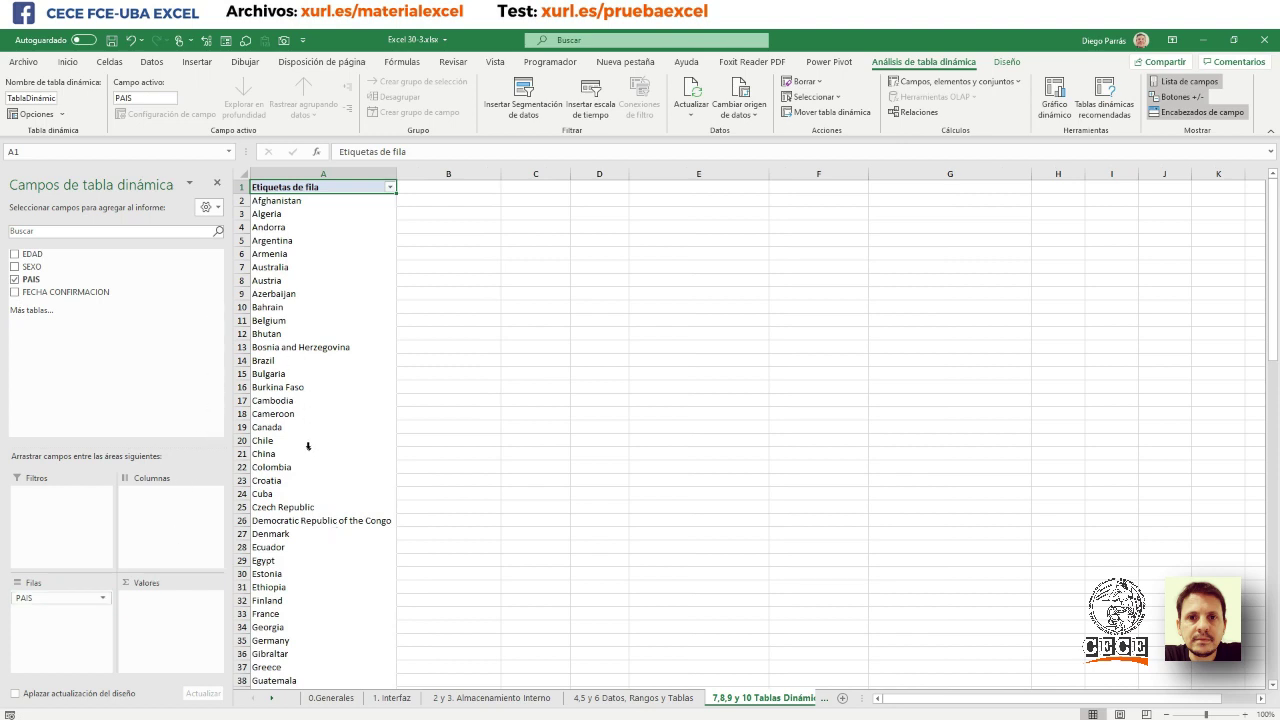
scroll(308, 446, "down", 7)
scroll(303, 469, "down", 7)
scroll(305, 467, "down", 8)
scroll(303, 465, "down", 3)
scroll(298, 463, "down", 1)
scroll(294, 445, "up", 8)
scroll(294, 445, "up", 8)
scroll(290, 430, "up", 8)
scroll(268, 391, "up", 2)
scroll(262, 447, "down", 7)
scroll(286, 314, "down", 9)
scroll(289, 323, "down", 8)
scroll(290, 405, "up", 9)
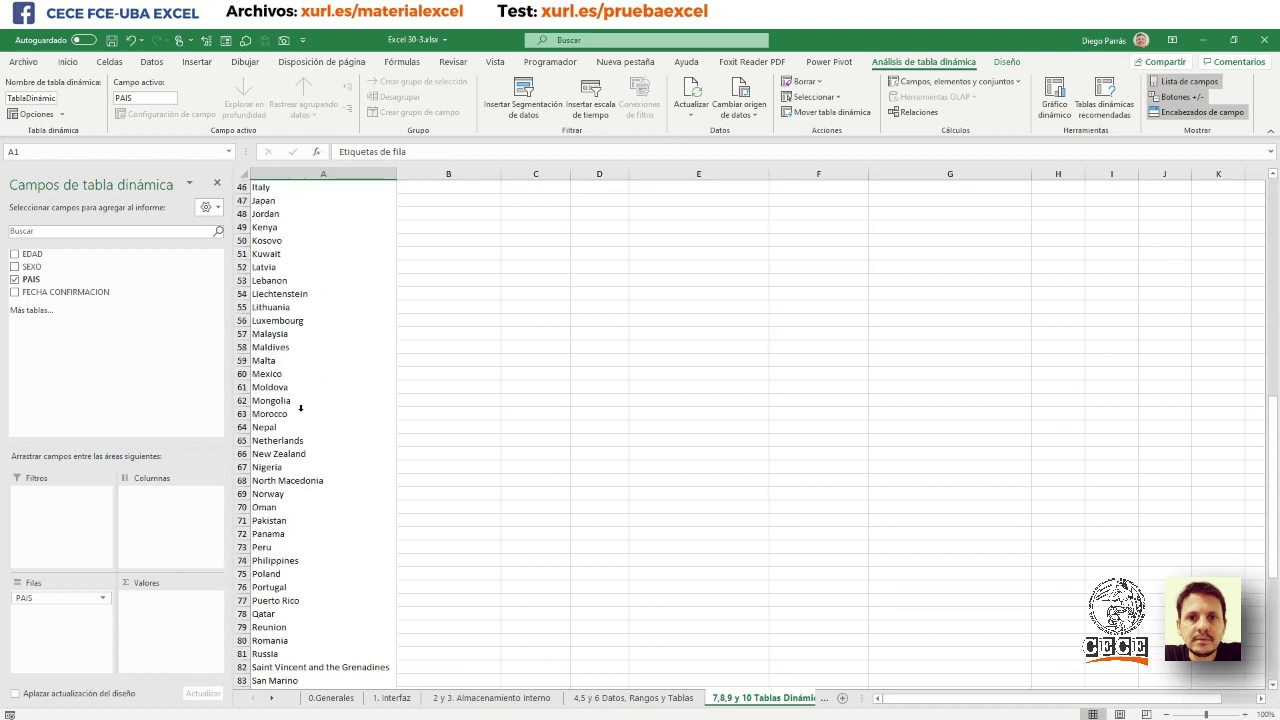
scroll(300, 408, "up", 15)
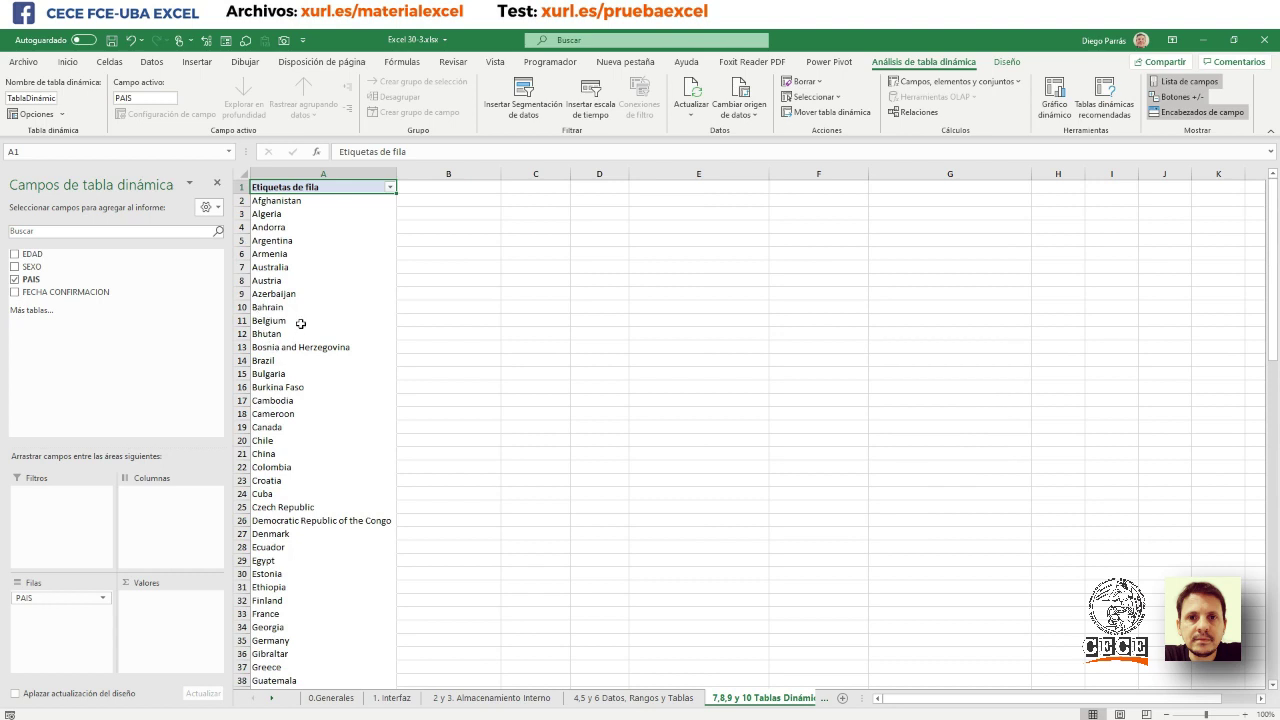
- Put SEXO in the columns to split the pivot into HOMBRE and MUJER
mouse_move(58, 291)
left_mouse_down()
mouse_move(270, 232)
mouse_move(327, 419)
left_mouse_up()
left_click_drag(302, 314, 349, 581)
left_click_drag(268, 314, 114, 291)
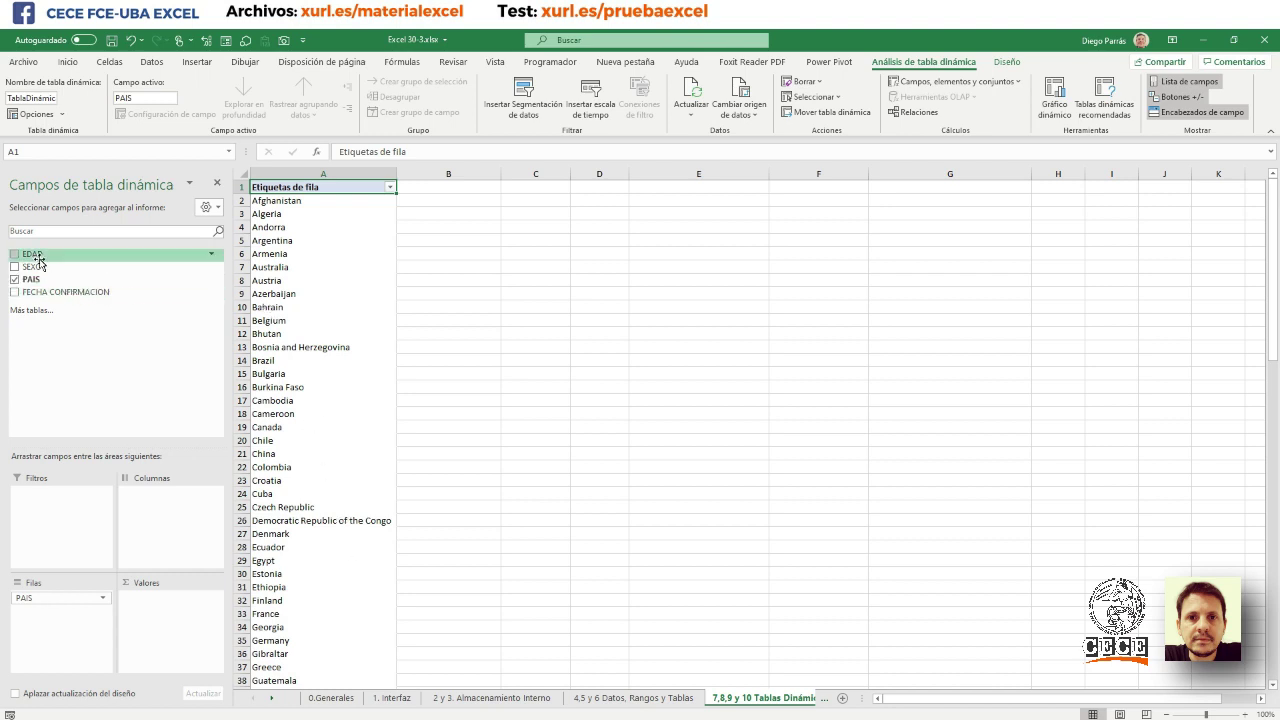
left_click_drag(36, 266, 193, 515)
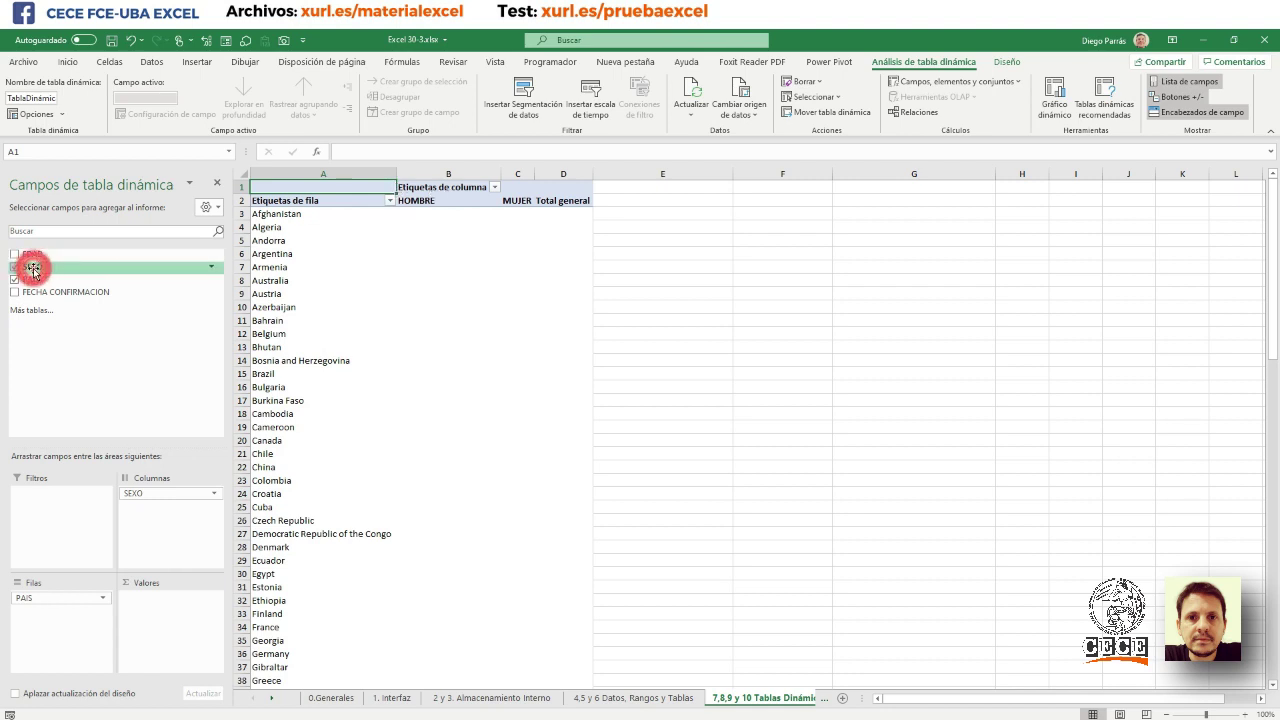
- Add a field to Valores so the pivot counts records per country and sex
left_click_drag(33, 270, 50, 281)
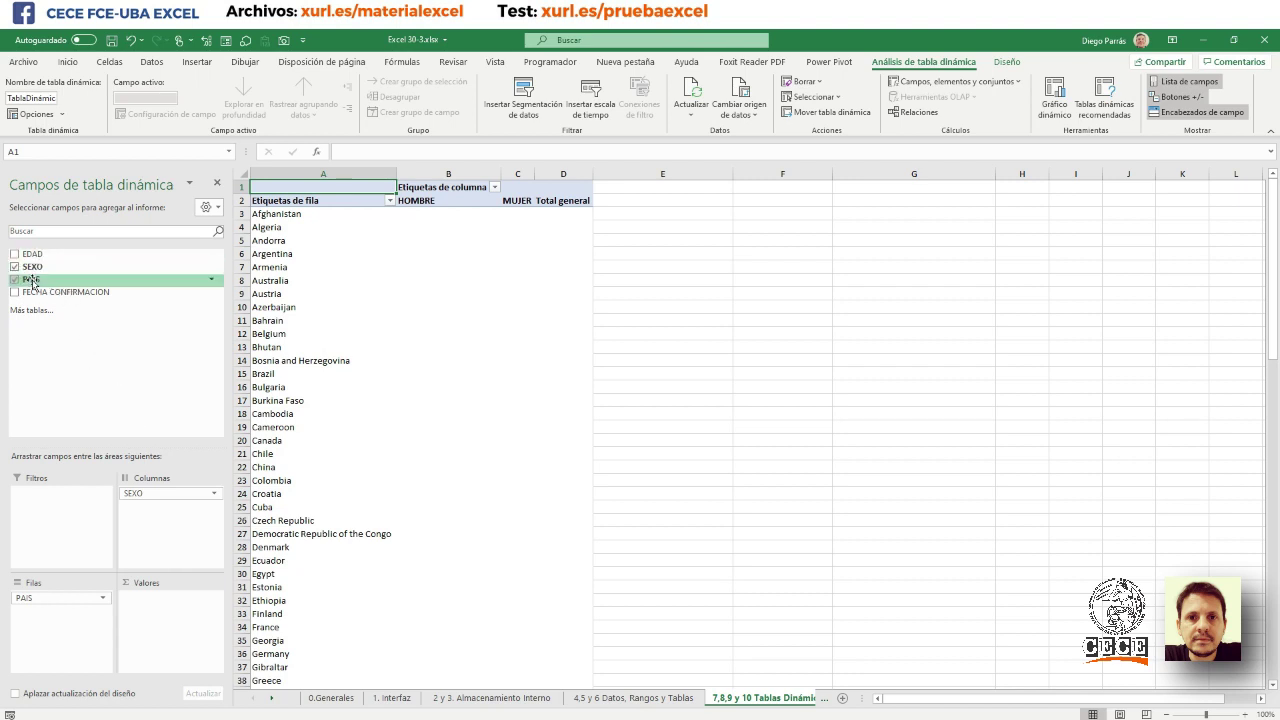
mouse_move(50, 281)
left_mouse_down()
mouse_move(197, 577)
mouse_move(197, 622)
left_mouse_up()
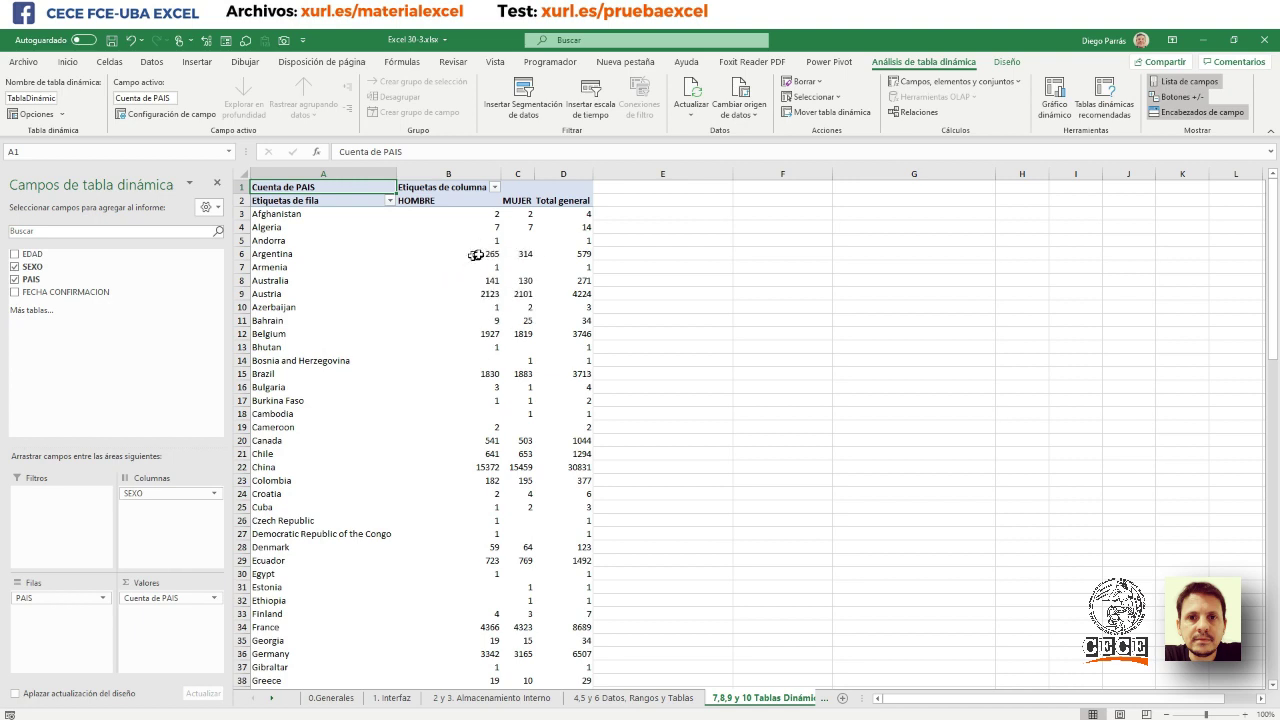
mouse_move(479, 256)
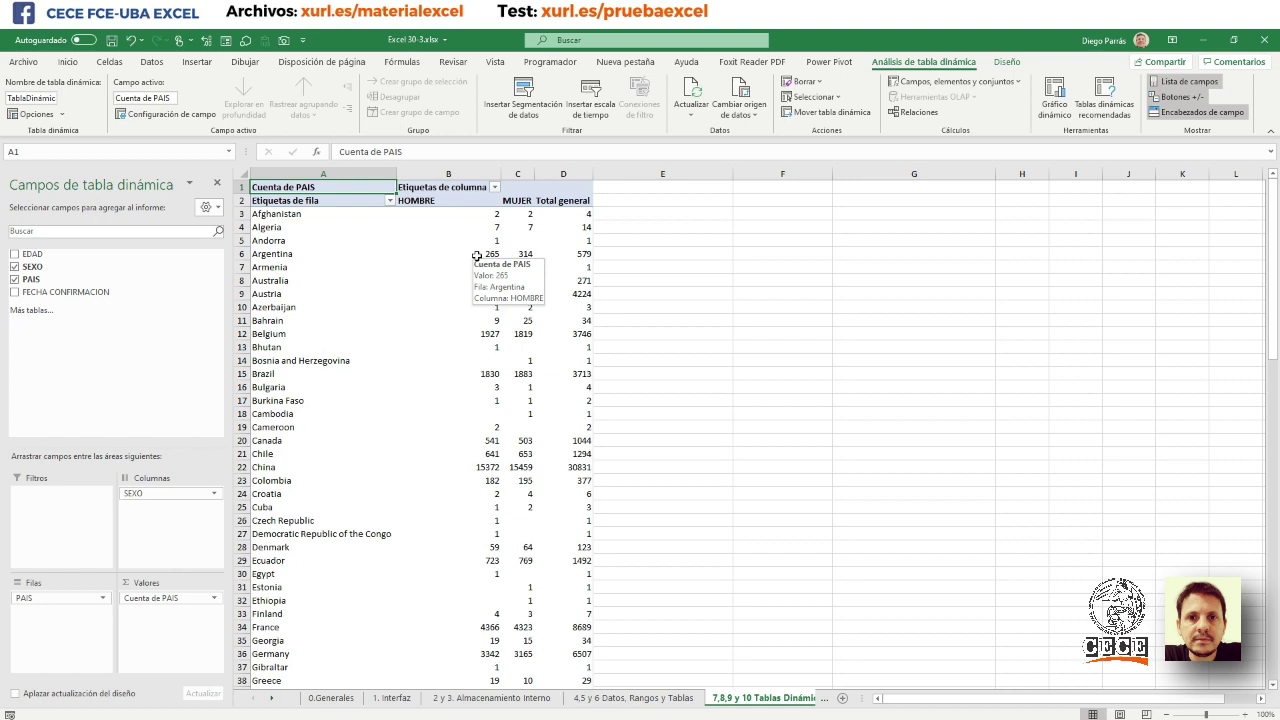
scroll(472, 278, "up", 3)
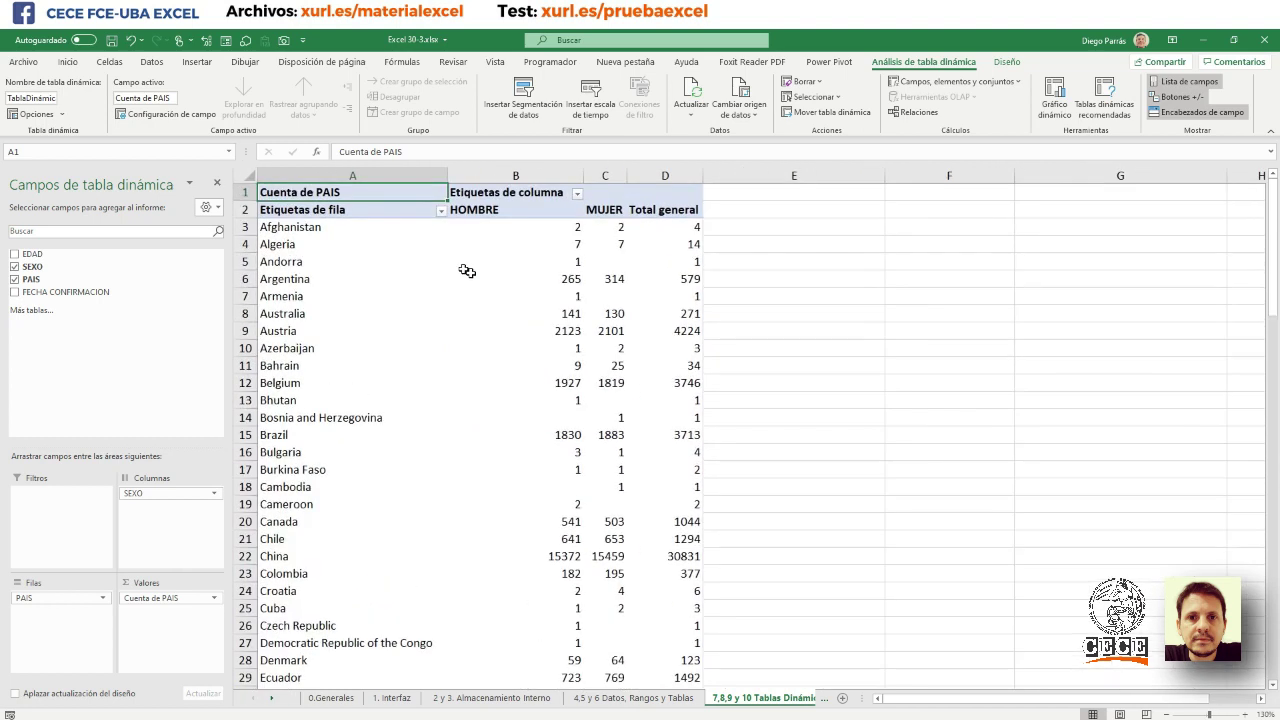
scroll(467, 271, "up", 1)
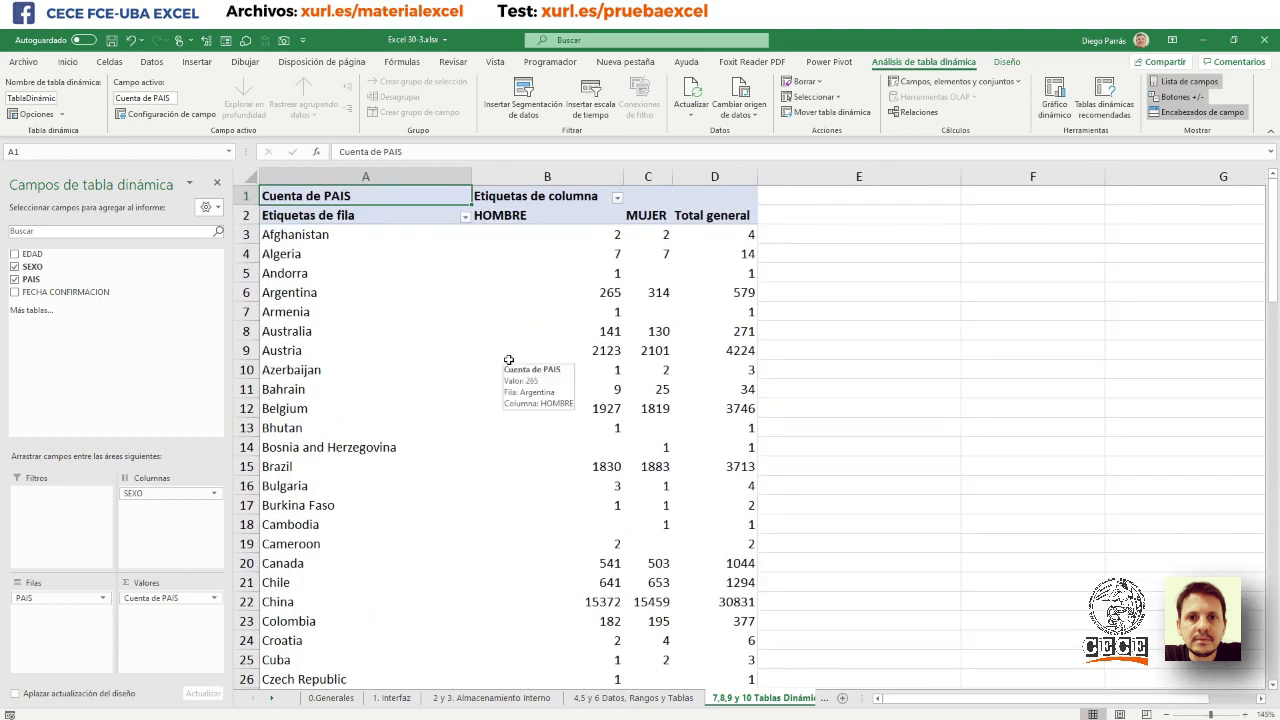
scroll(598, 395, "down", 3)
scroll(598, 395, "down", 2)
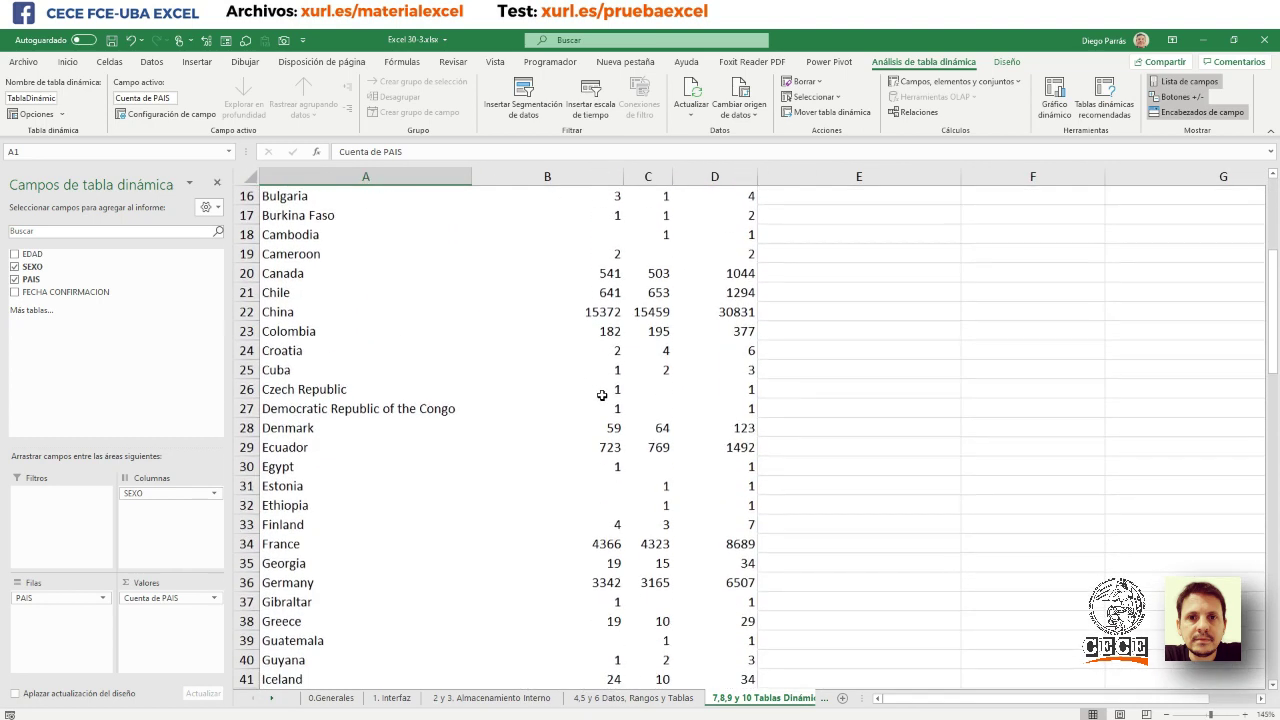
scroll(574, 350, "up", 1)
mouse_move(588, 381)
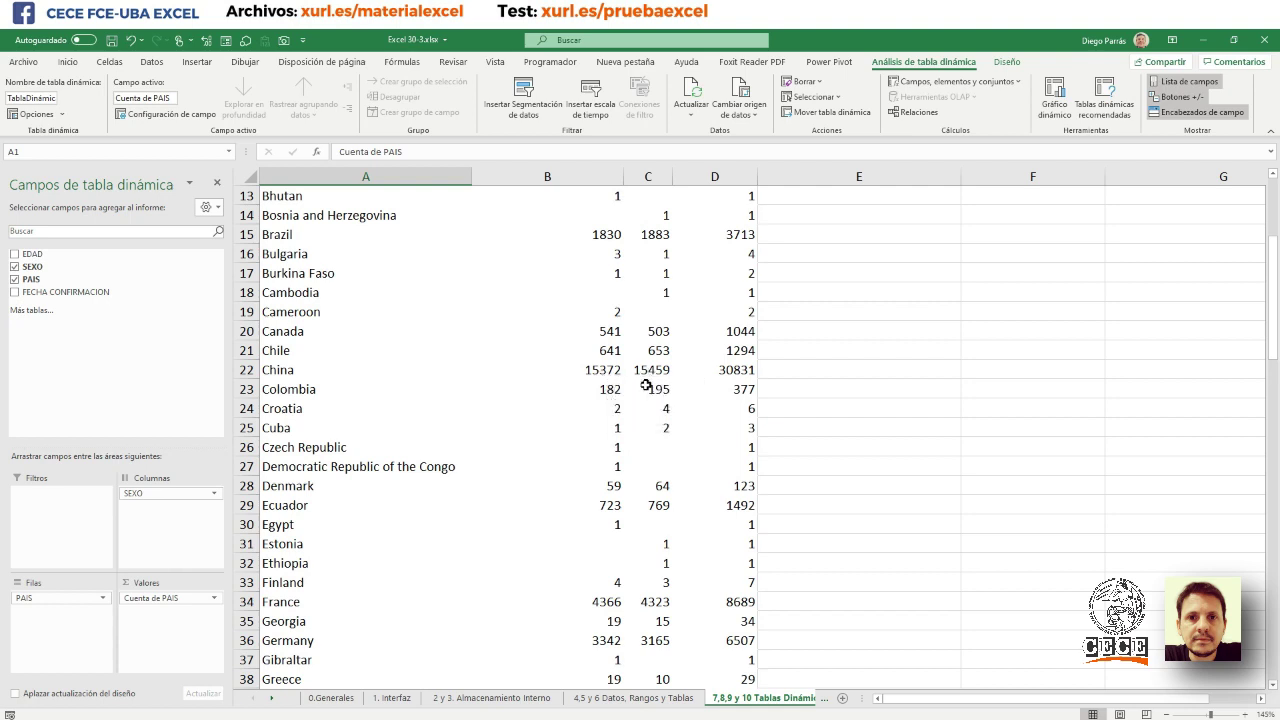
mouse_move(638, 389)
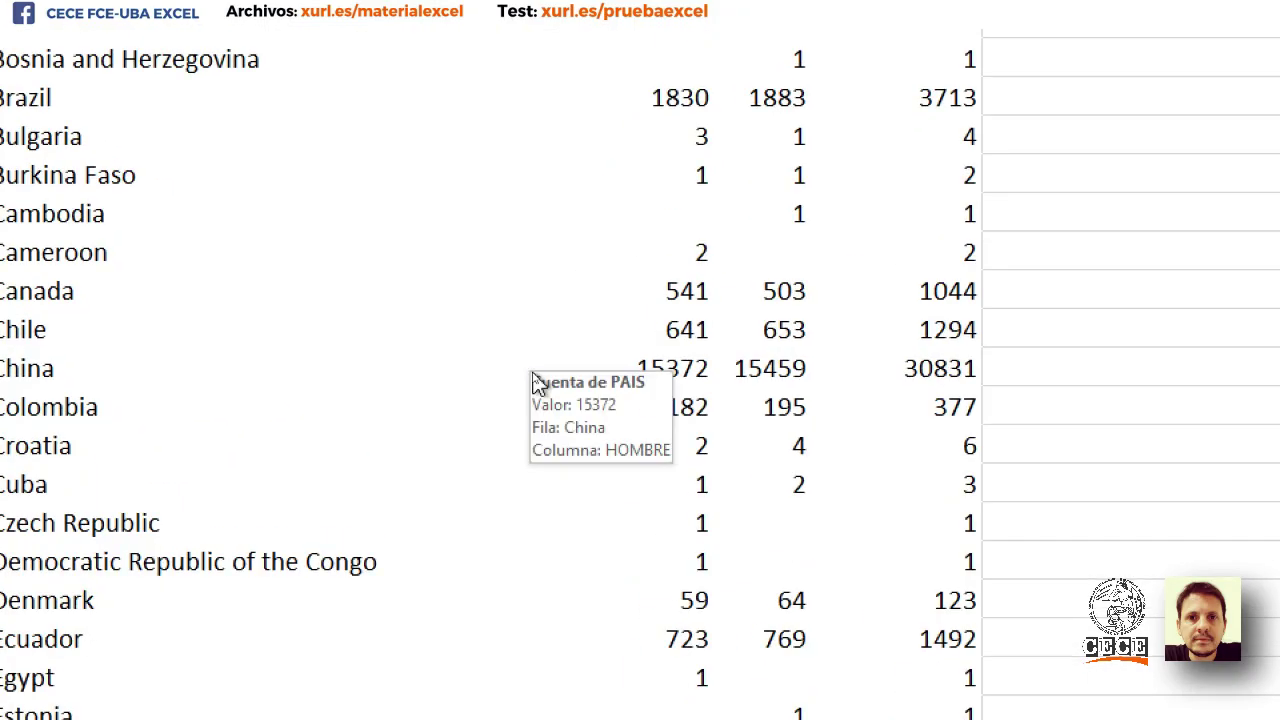
mouse_move(533, 376)
scroll(526, 367, "up", 1)
scroll(526, 367, "up", 3)
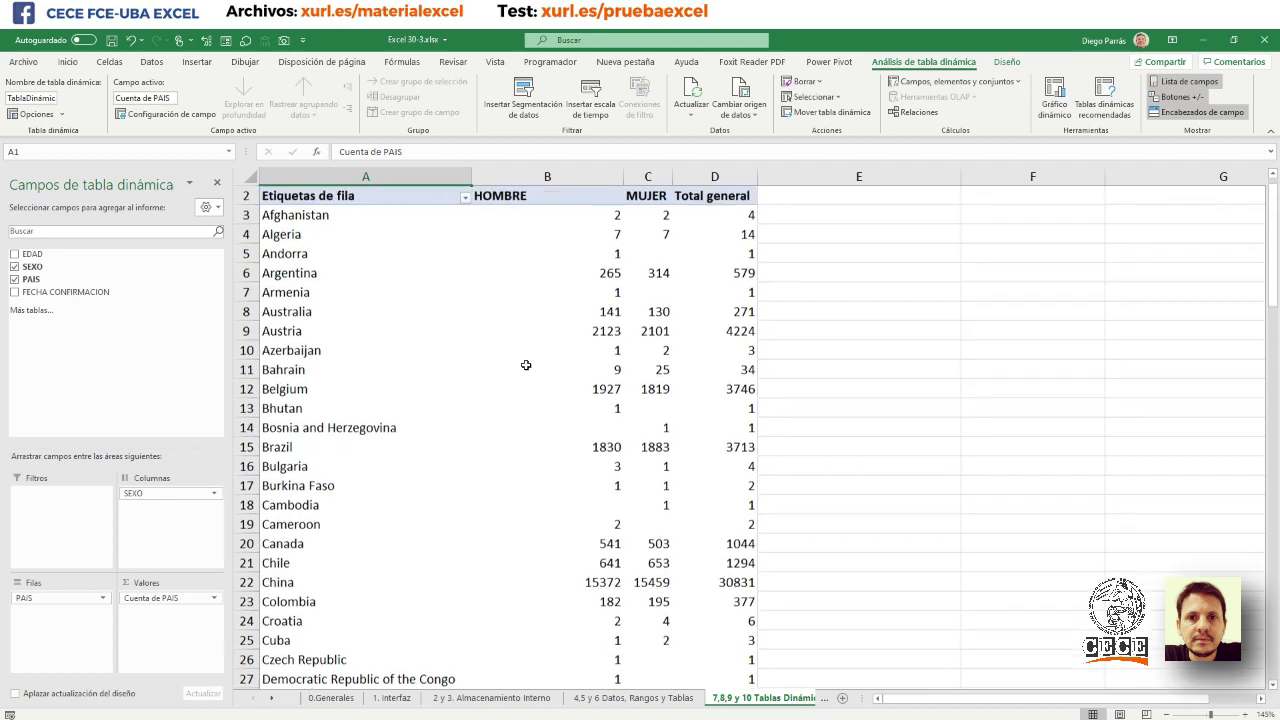
scroll(526, 367, "down", 3, "ctrl")
mouse_move(483, 380)
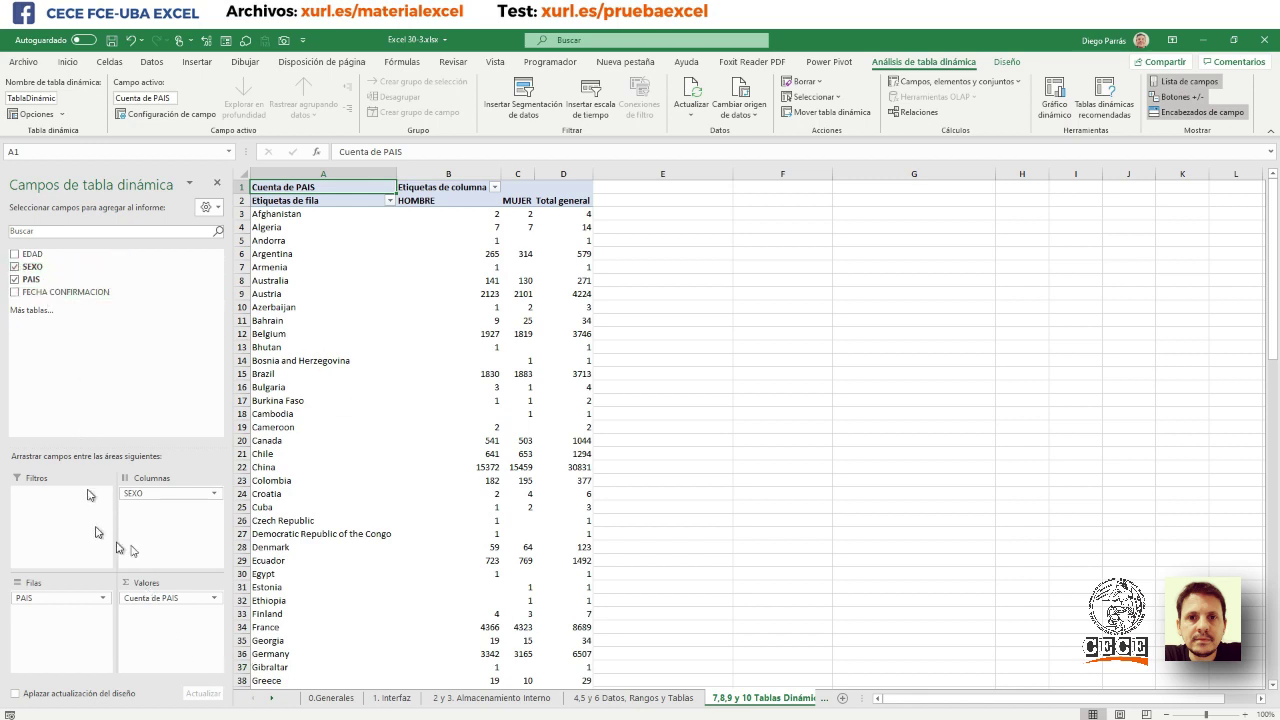
- Add FECHA CONFIRMACION to the rows and move Meses above PAIS, giving ene 9225, feb 26825, mar 89009
left_click_drag(27, 292, 68, 621)
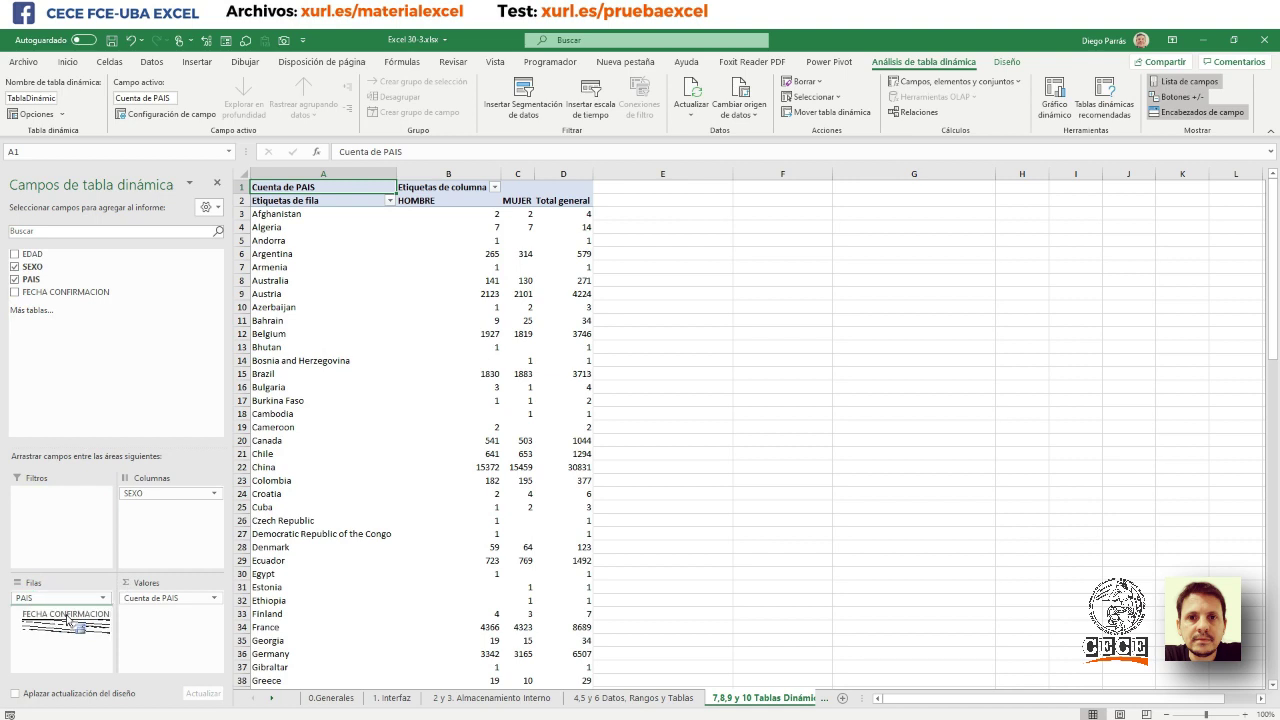
left_click_drag(68, 621, 66, 622)
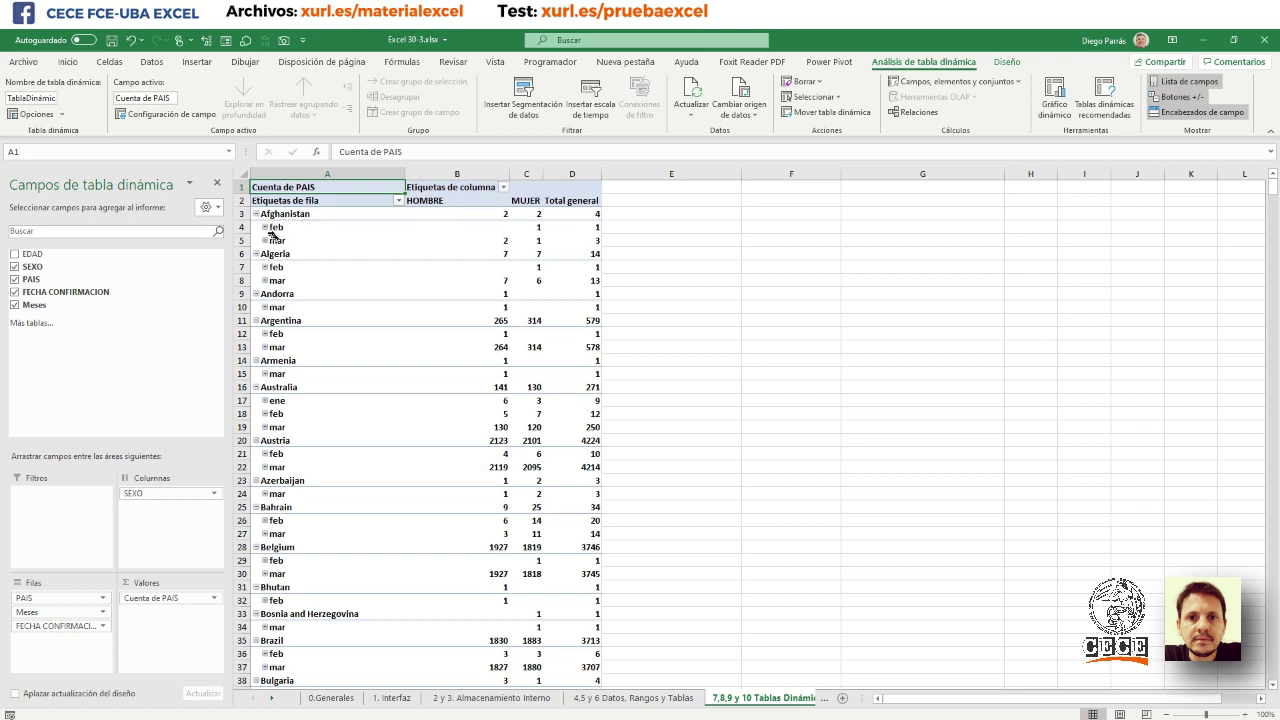
left_click(270, 229)
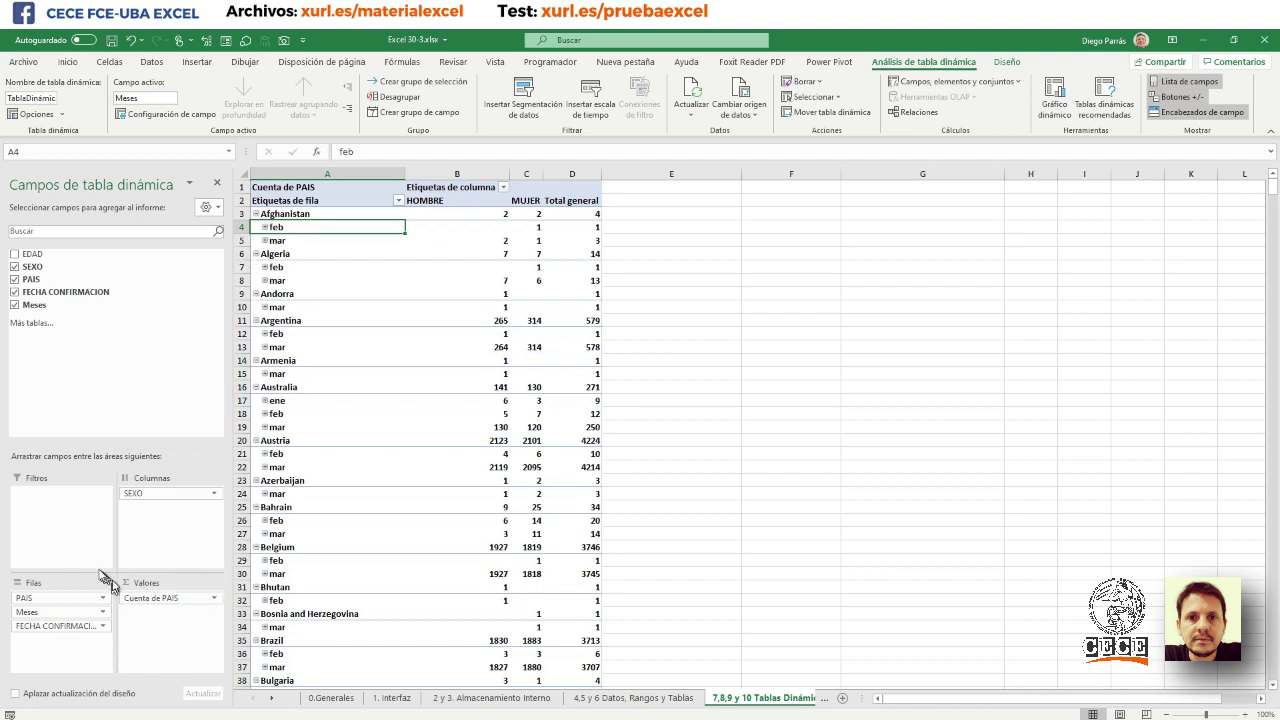
left_click_drag(67, 629, 65, 626)
left_click_drag(58, 611, 58, 596)
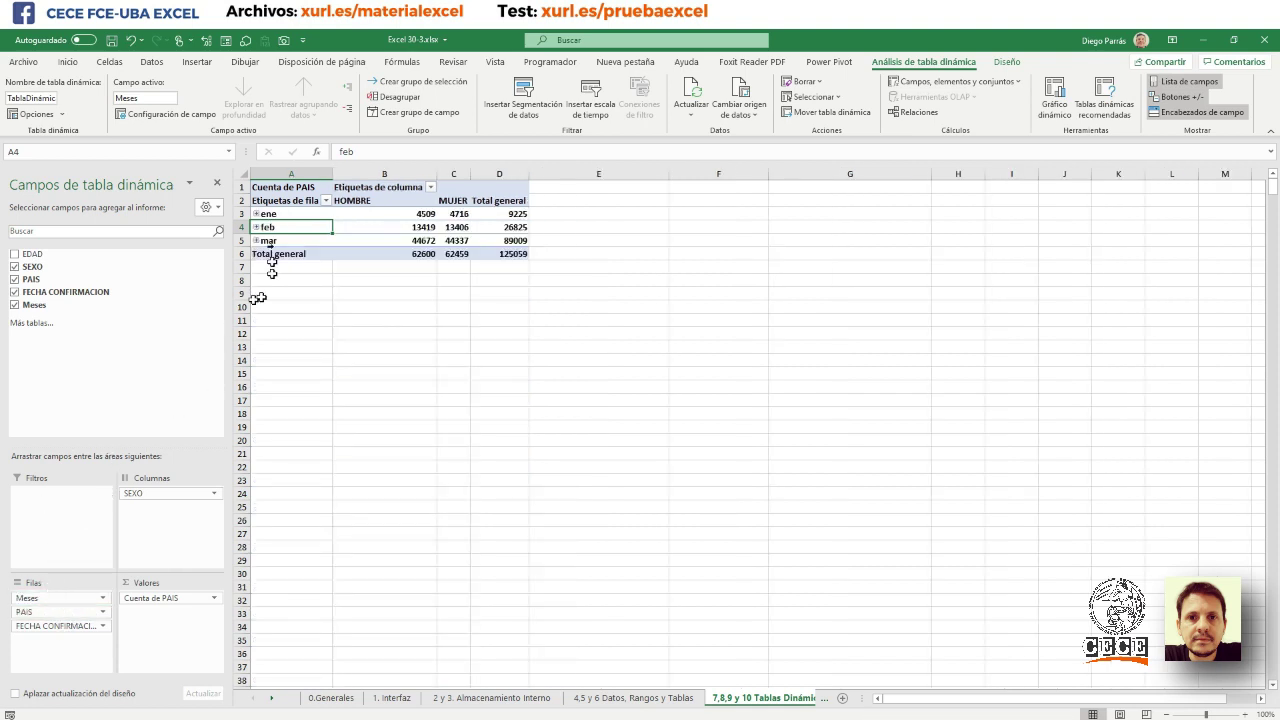
left_click(259, 213)
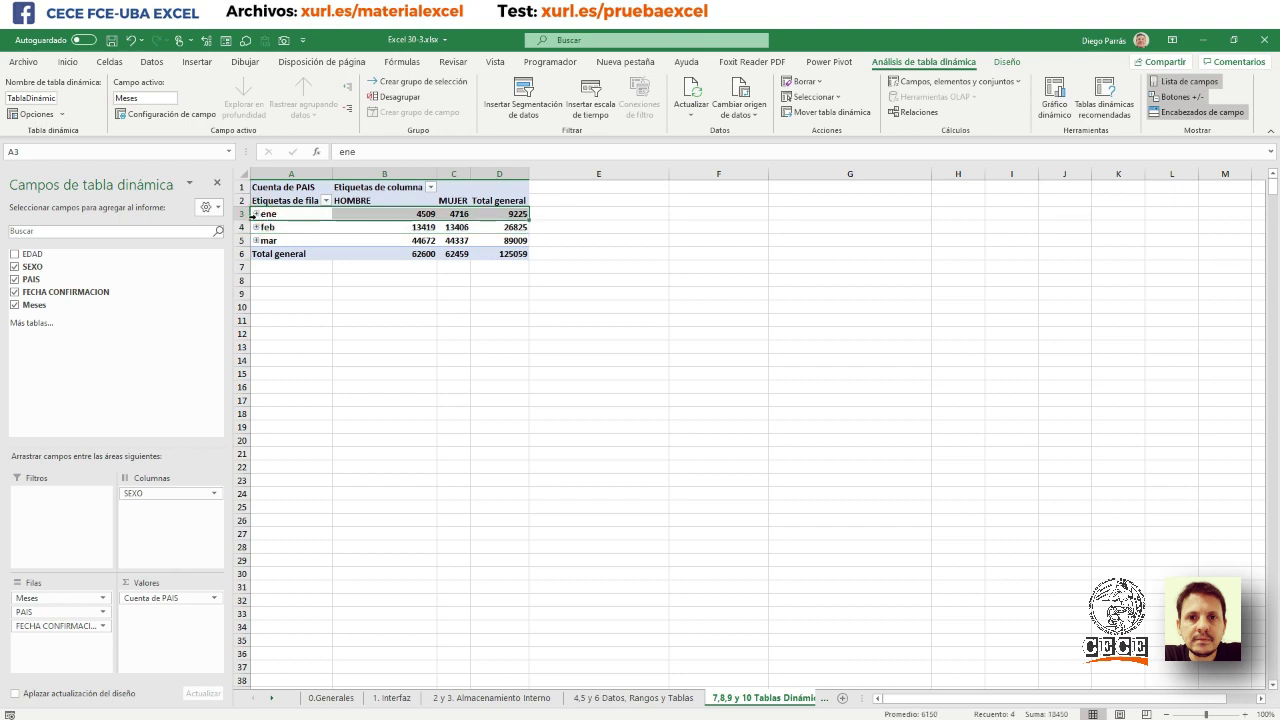
- Expand ene and move FECHA CONFIRMACION above PAIS so countries nest under each day
left_click(278, 290)
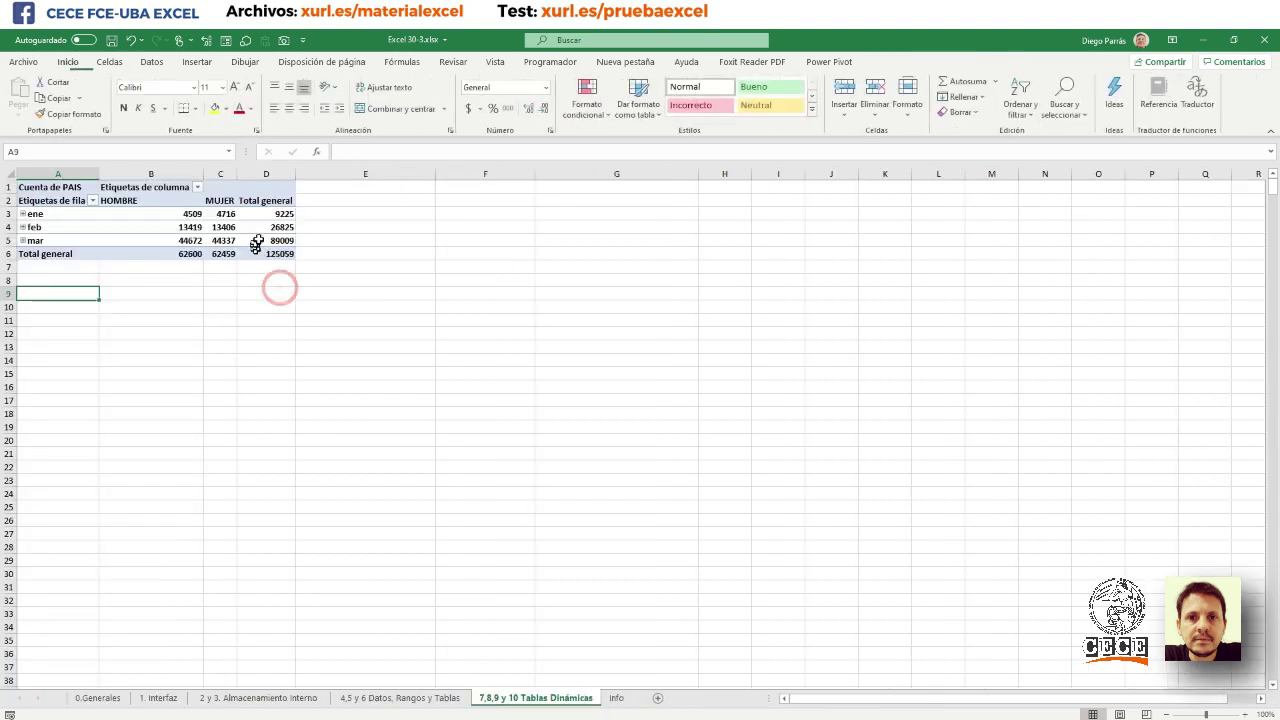
left_click(24, 214)
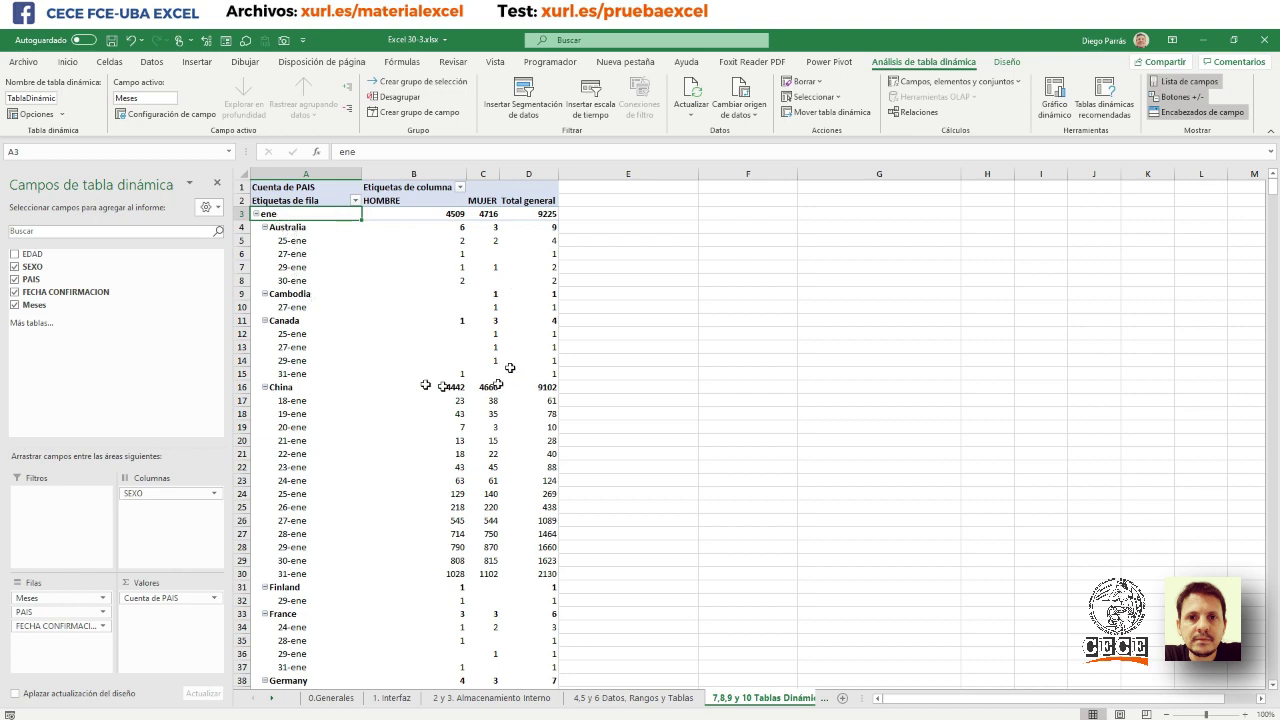
left_click(61, 628)
left_click_drag(61, 630, 59, 616)
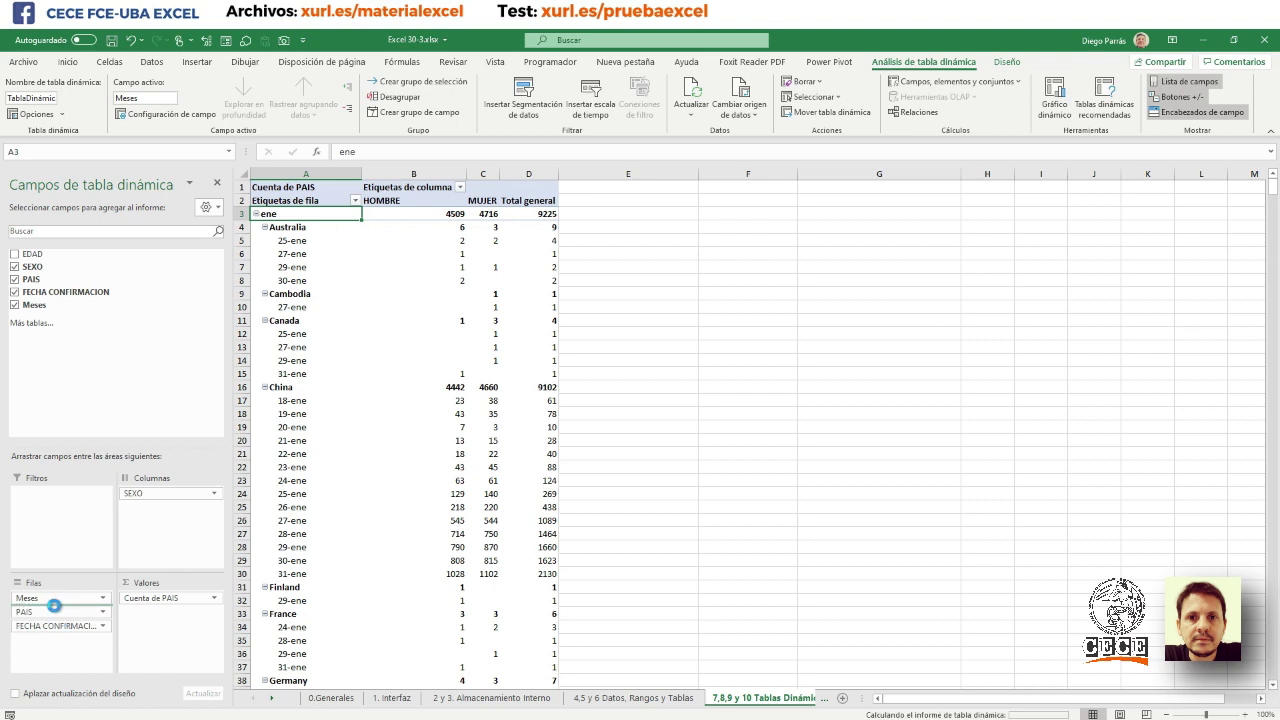
left_click_drag(58, 615, 56, 608)
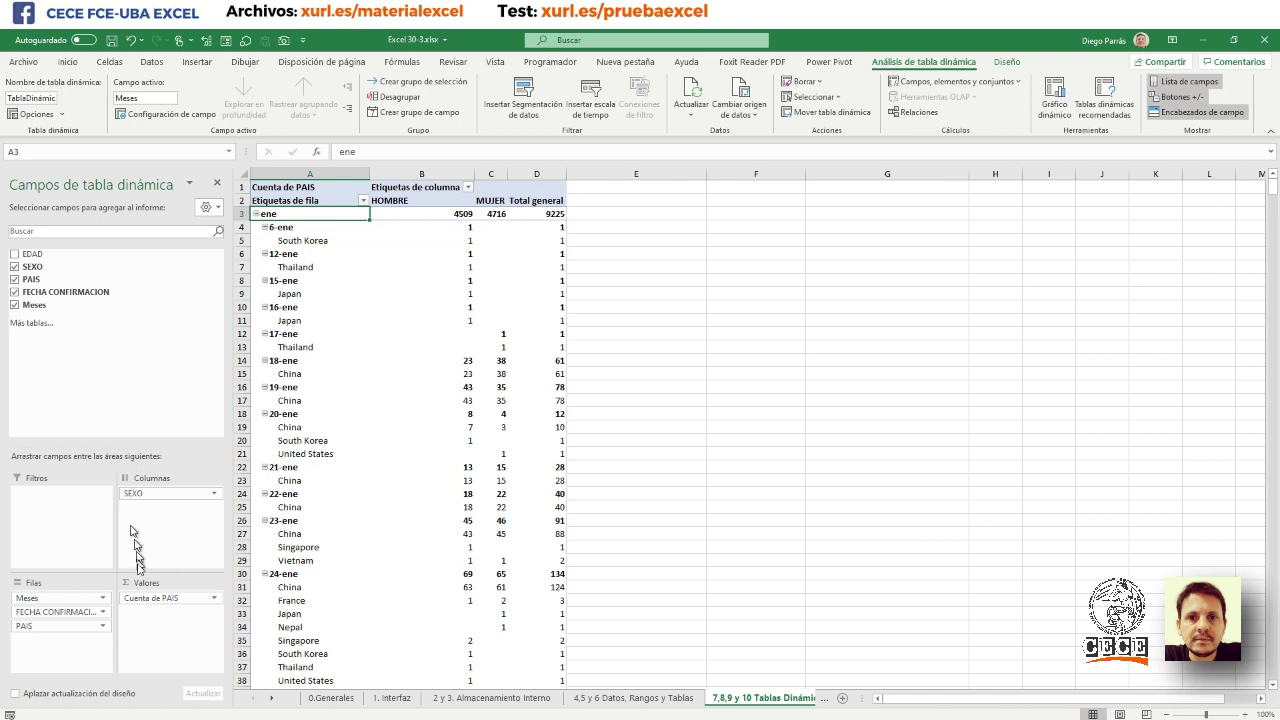
left_click_drag(58, 612, 59, 608)
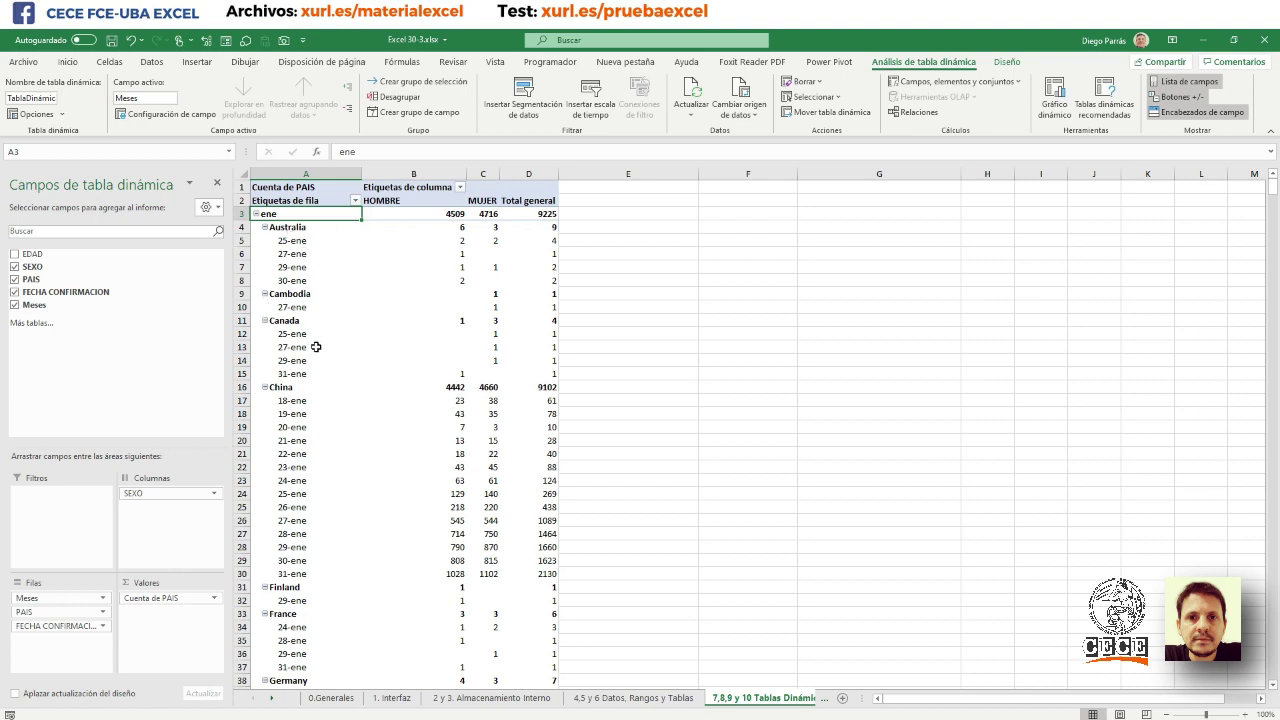
left_click_drag(50, 626, 50, 612)
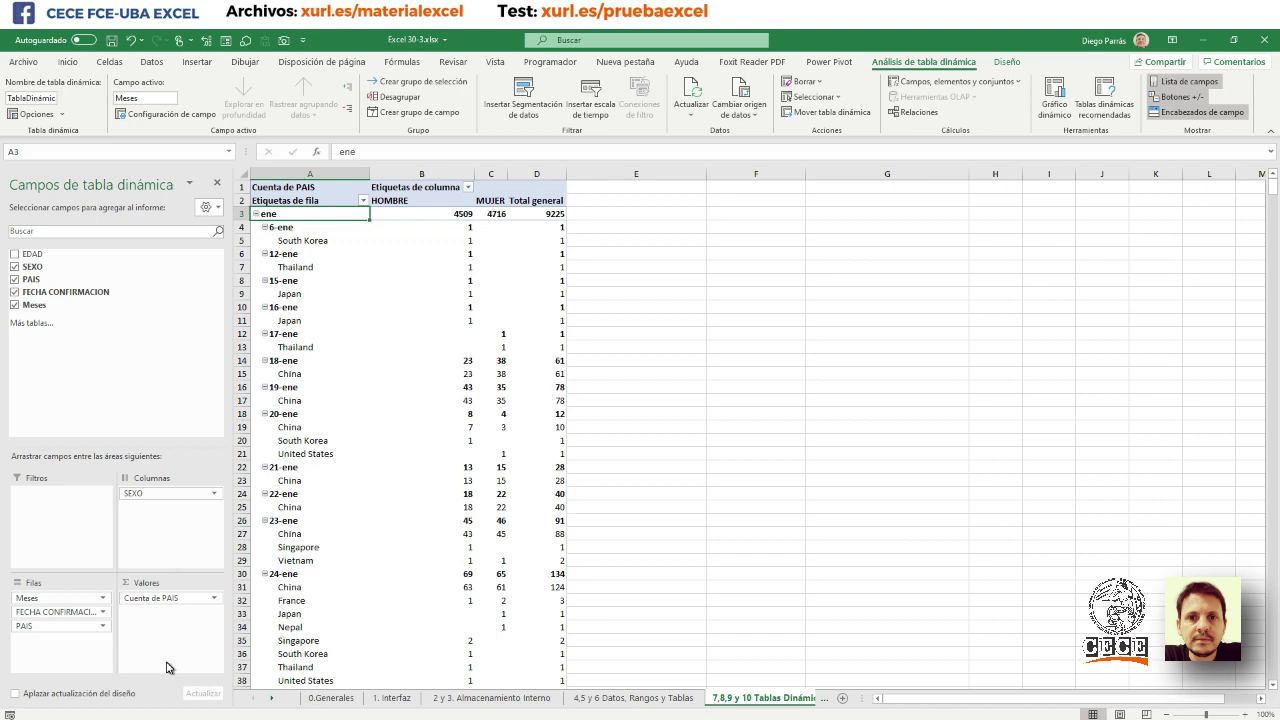
- Remove Cuenta de PAIS, FECHA CONFIRMACION and PAIS; count SEXO in values and nest SEXO below Meses
left_click_drag(140, 598, 600, 617)
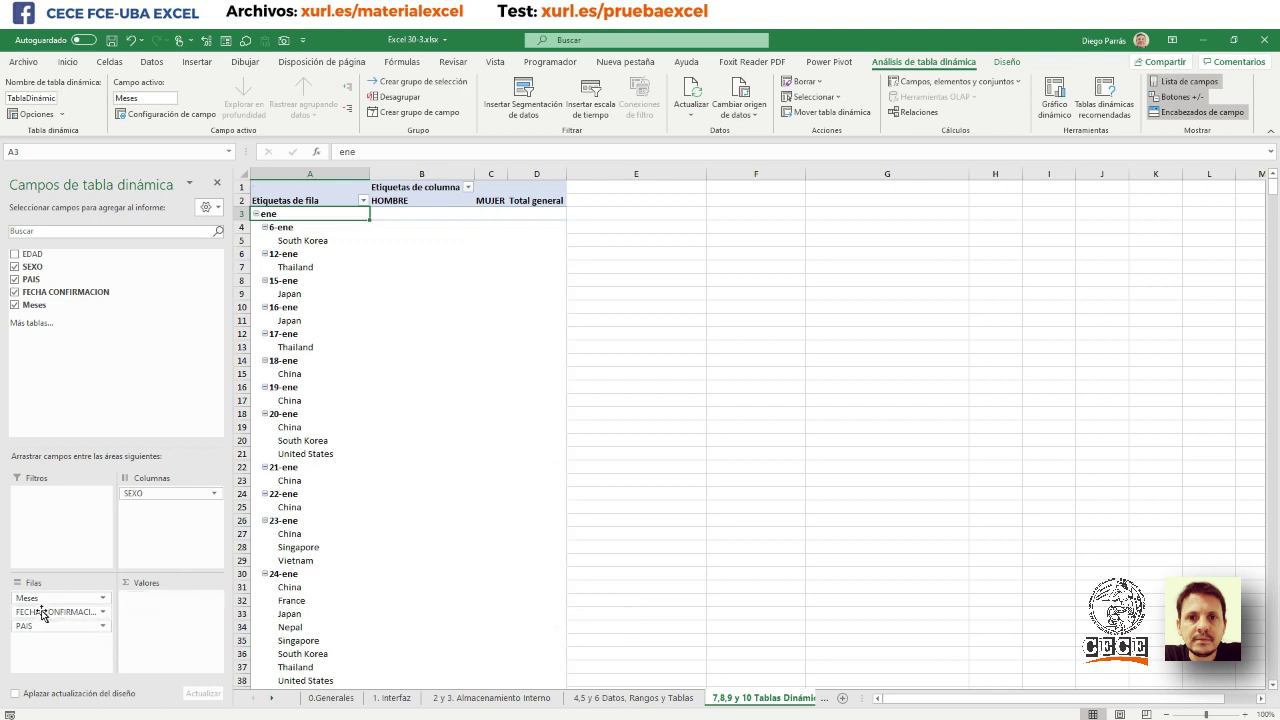
left_click_drag(43, 614, 651, 605)
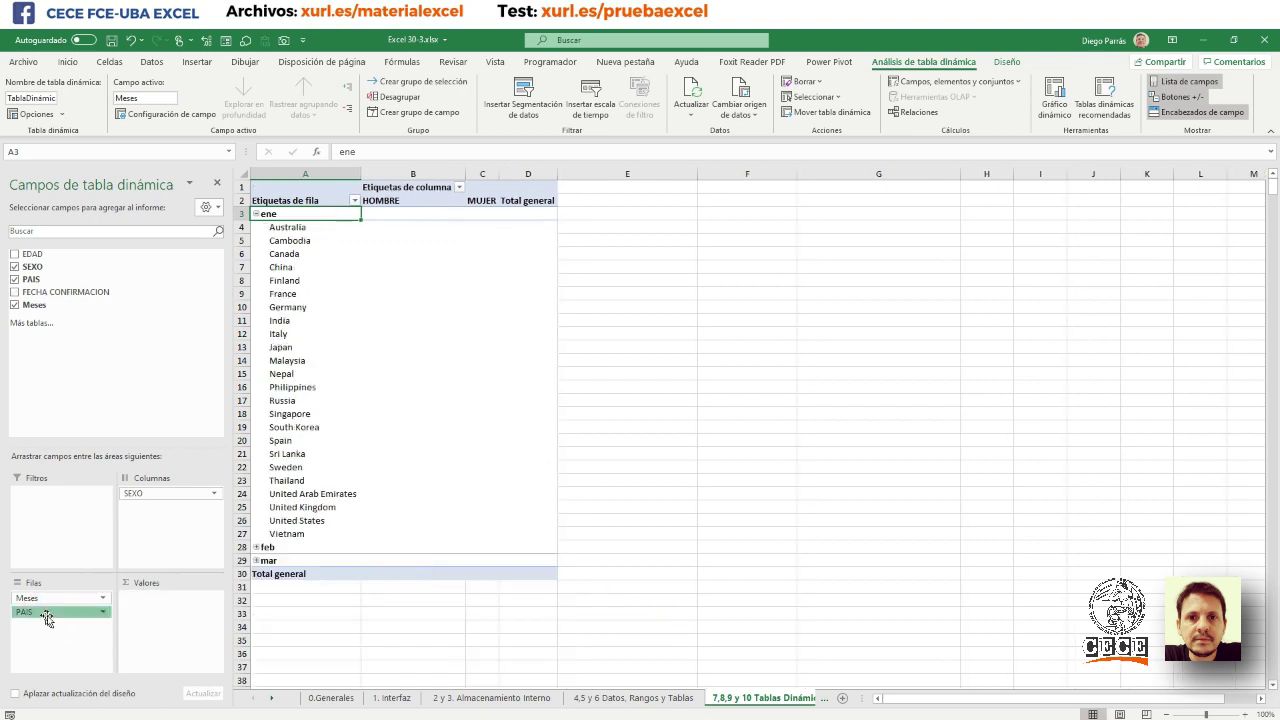
left_click_drag(47, 618, 650, 592)
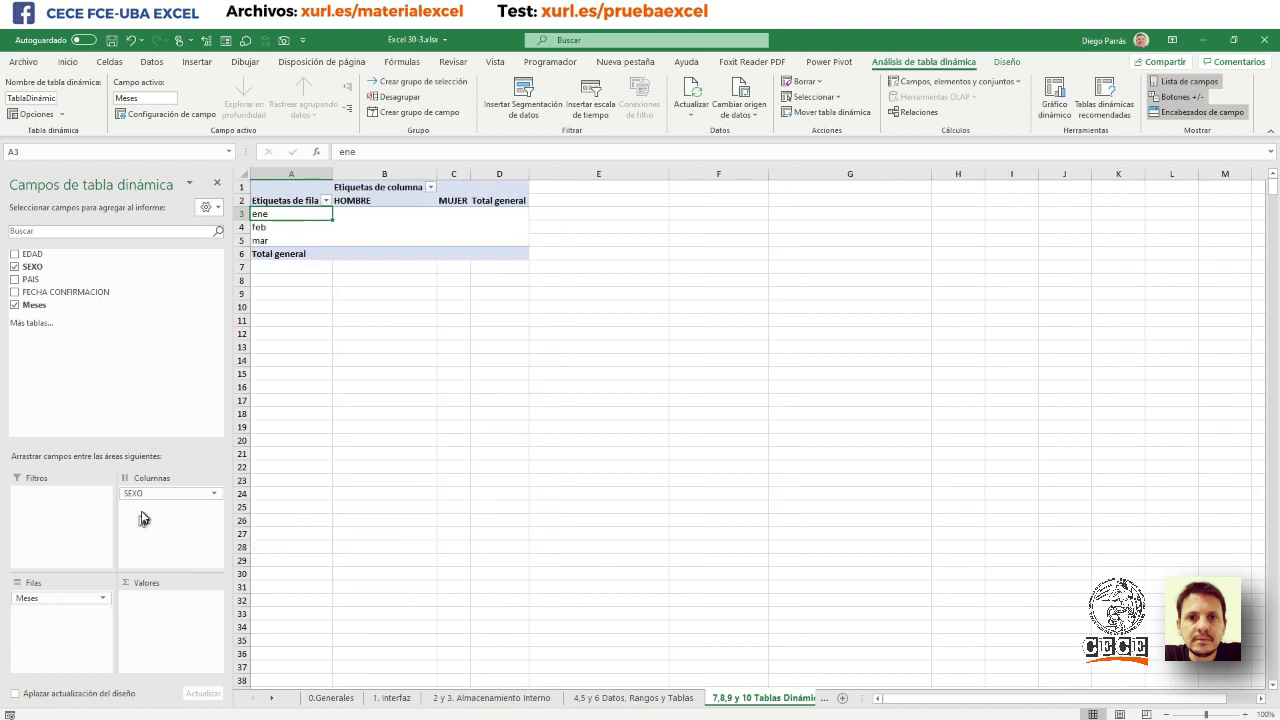
left_click_drag(140, 494, 46, 597)
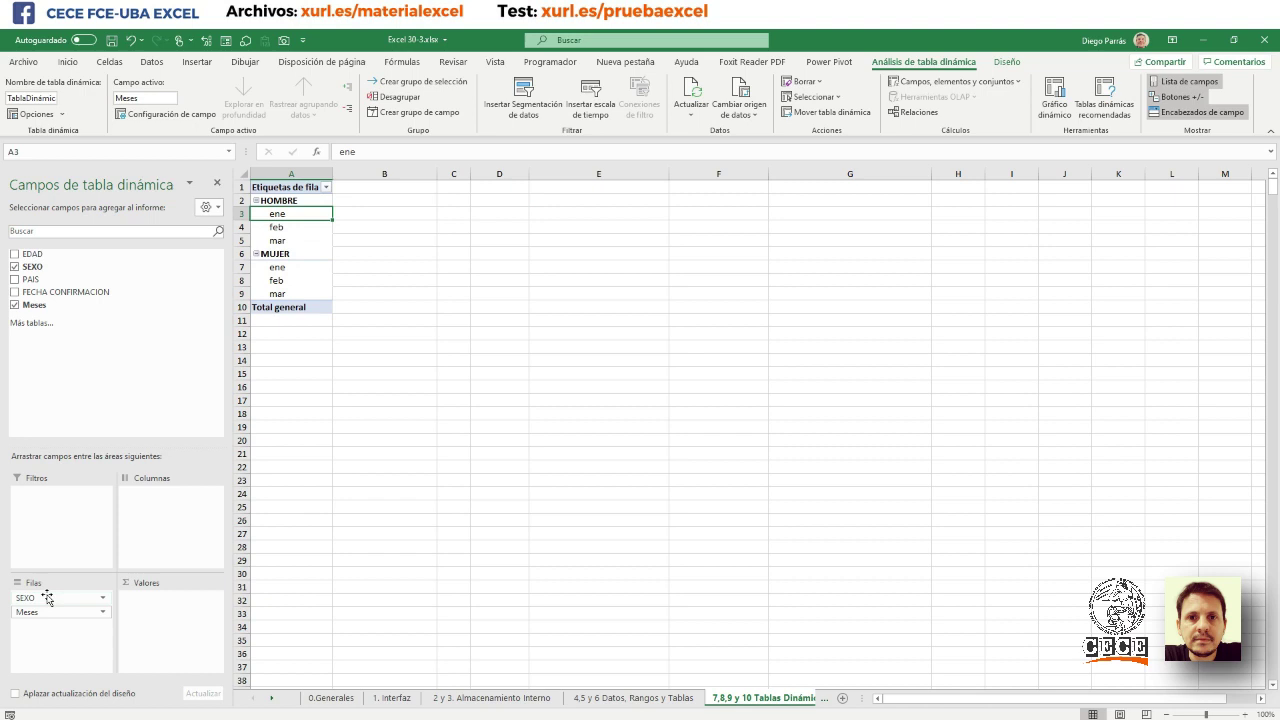
left_click_drag(24, 267, 186, 622)
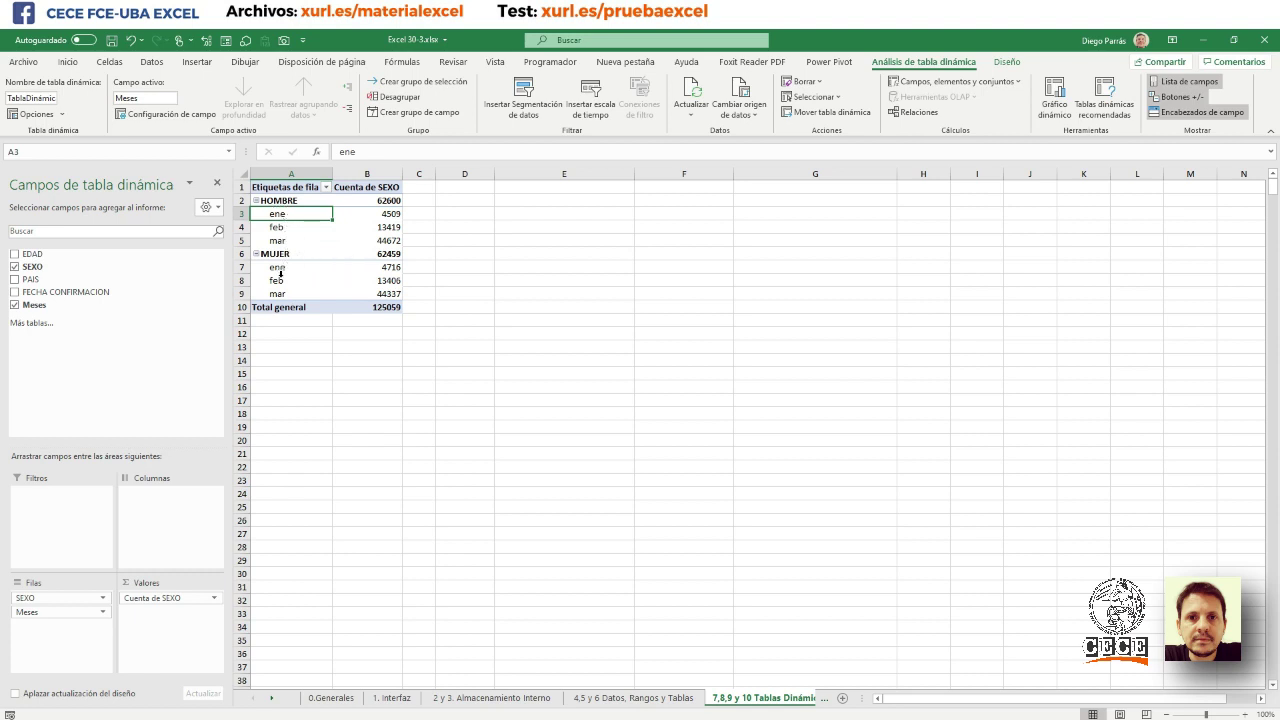
left_click_drag(64, 597, 48, 612)
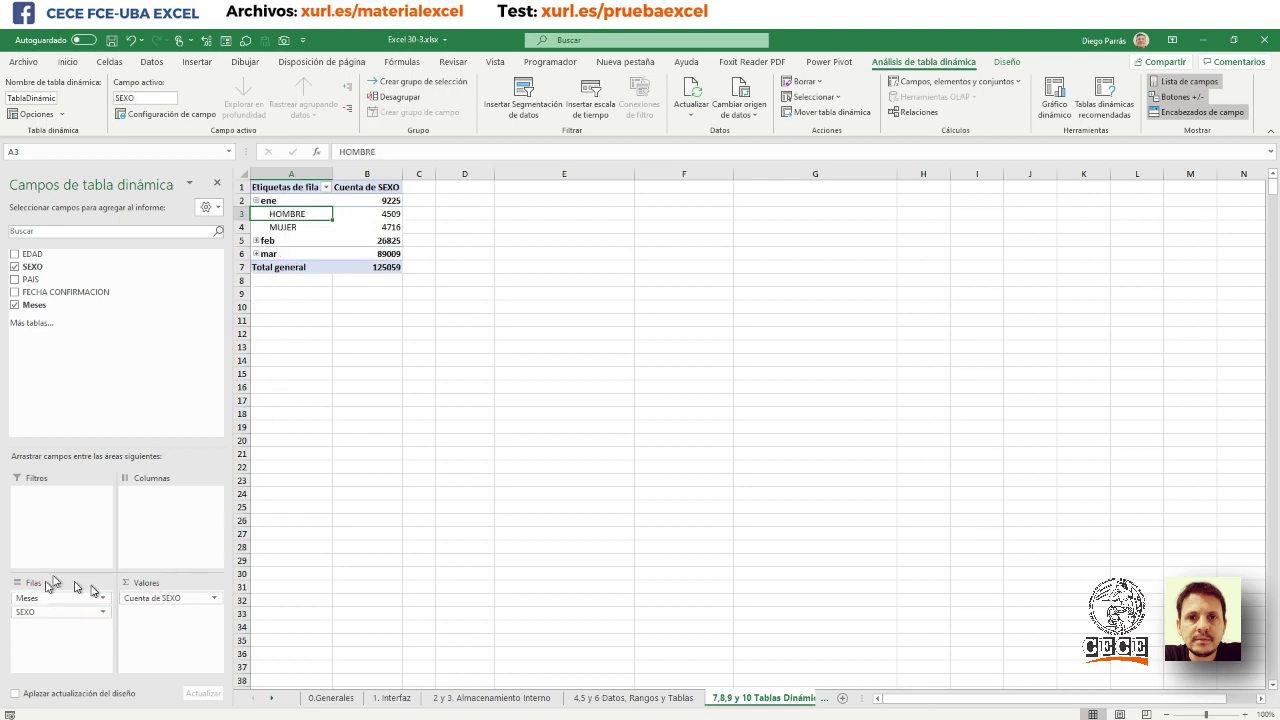
- Expand the feb and mar groups to show their HOMBRE and MUJER counts
left_click(258, 240)
left_click(257, 240)
left_click(257, 240)
left_click(255, 241)
left_click(255, 241)
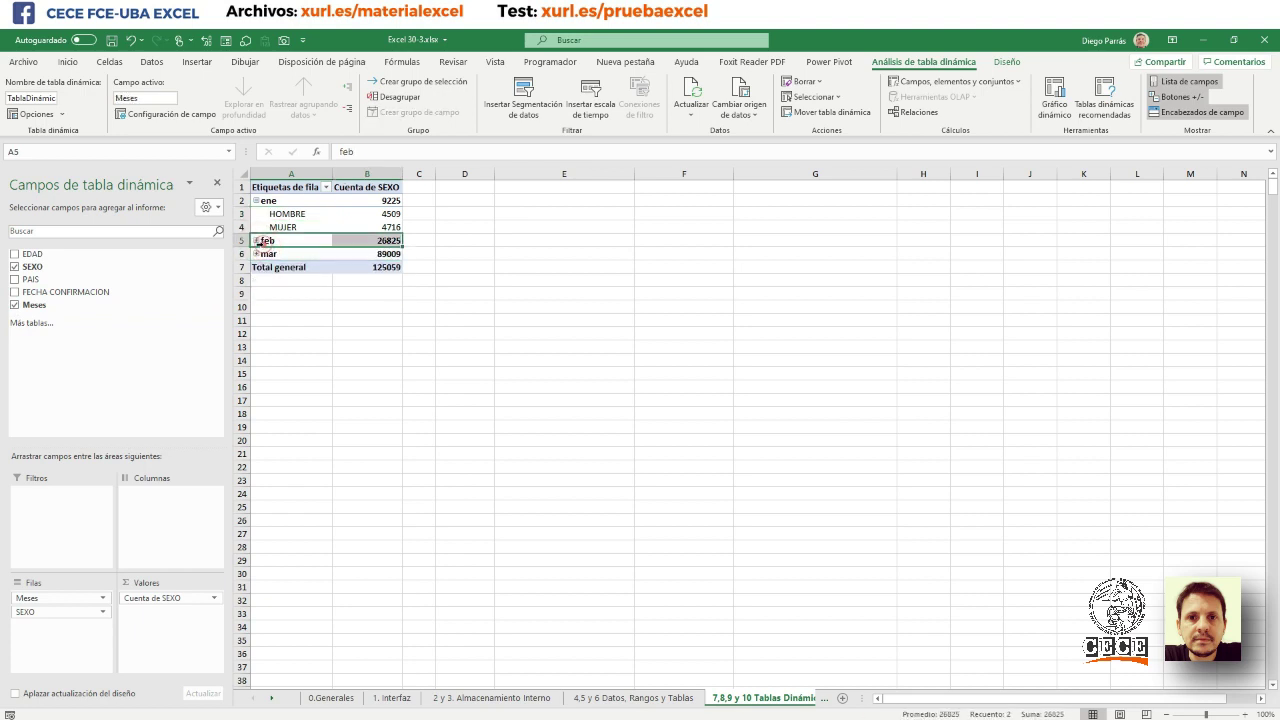
left_click(255, 242)
left_click(256, 242)
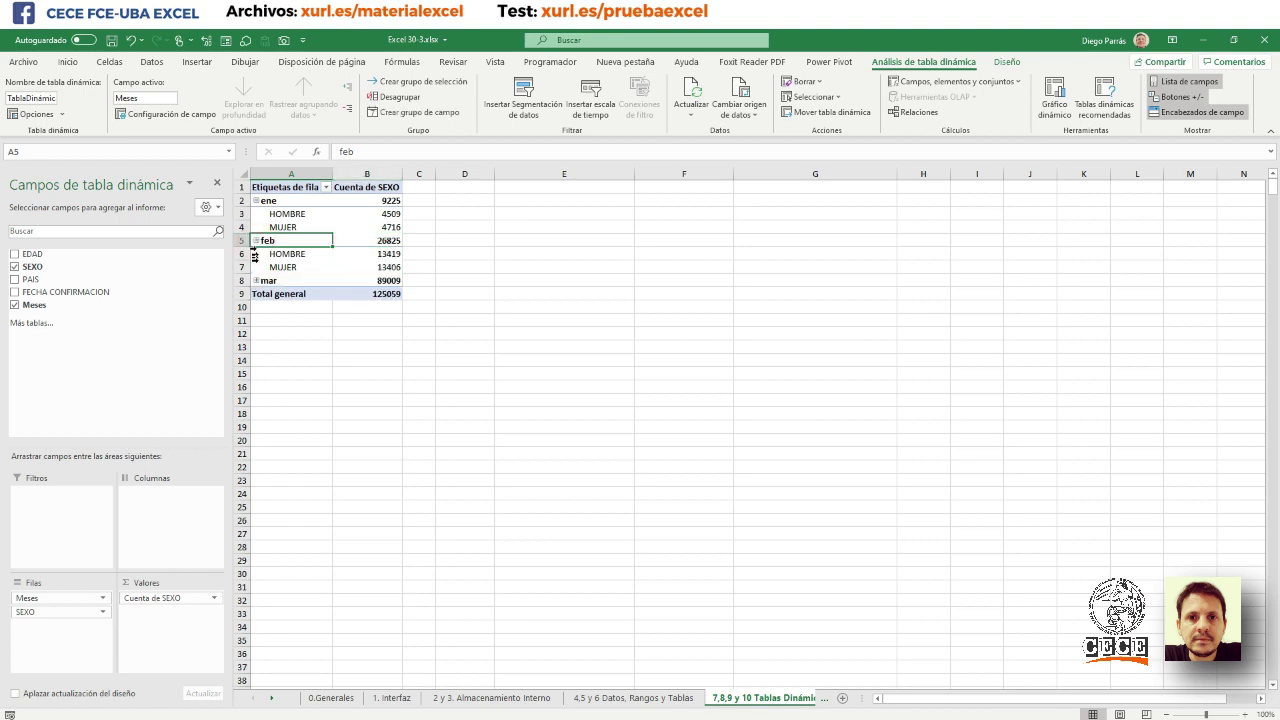
left_click(258, 281)
left_click(257, 281)
left_click(257, 281)
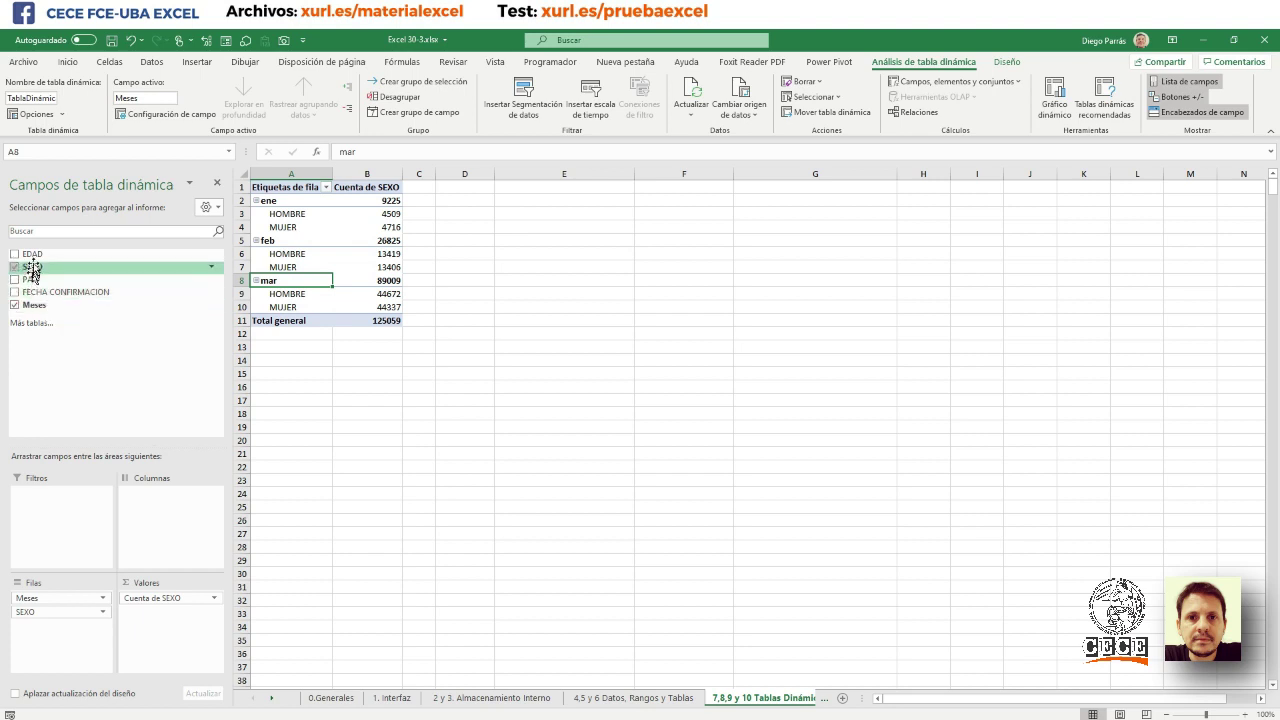
- Add EDAD to the pivot rows beneath SEXO
mouse_move(35, 255)
left_mouse_down()
mouse_move(80, 432)
mouse_move(68, 632)
mouse_move(55, 626)
left_mouse_up()
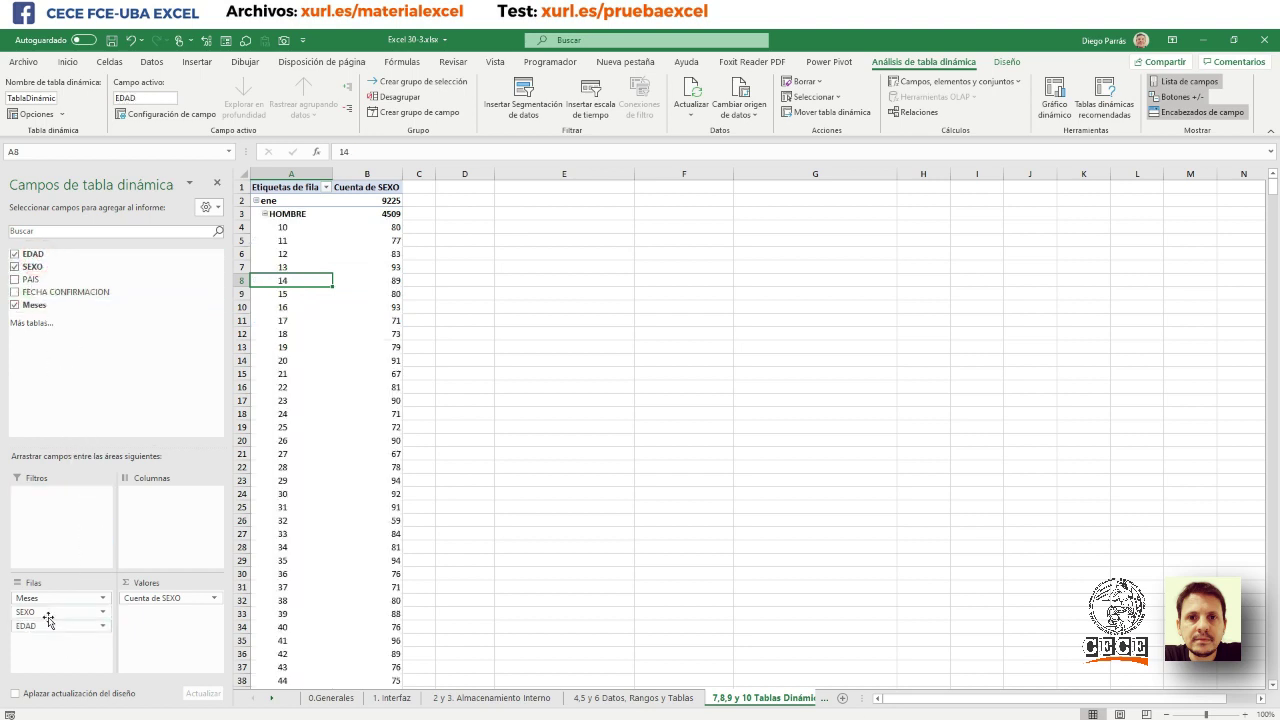
scroll(266, 435, "down", 13)
scroll(266, 440, "up", 3)
scroll(266, 440, "up", 3)
scroll(250, 420, "up", 3)
scroll(244, 410, "up", 4)
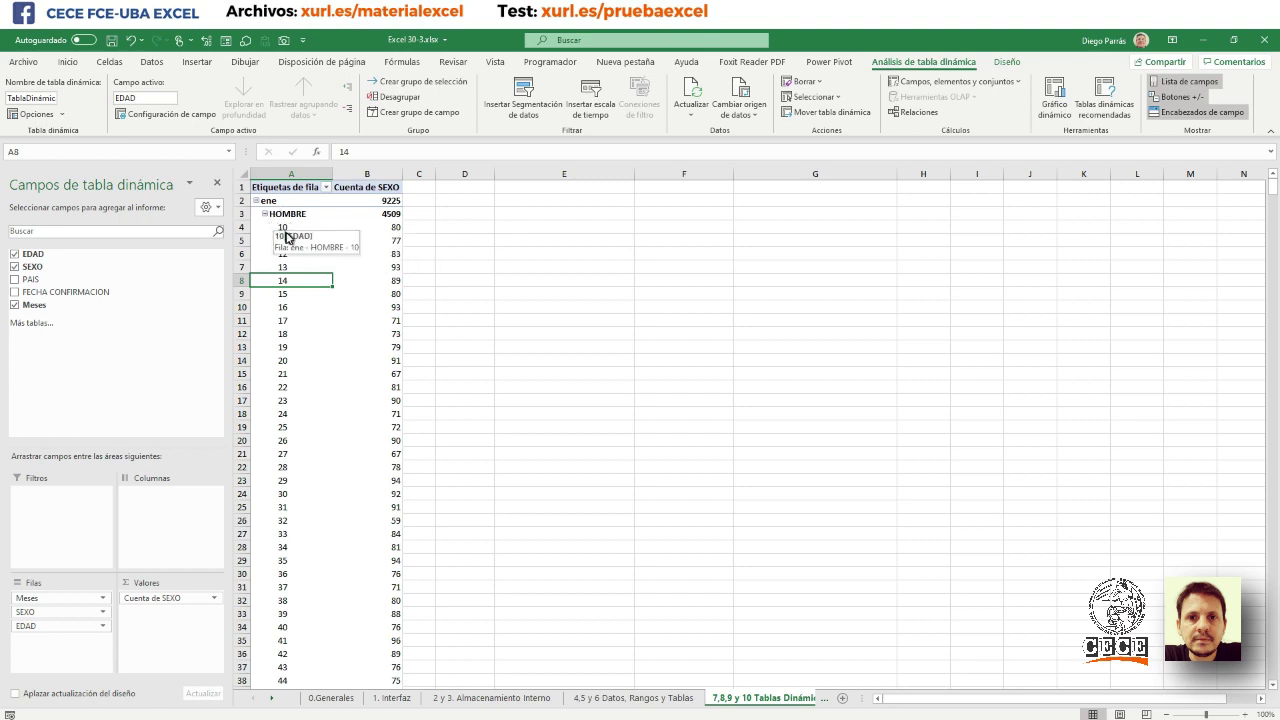
- Group the ages into five-year bands from 10 to 65
left_click(281, 227)
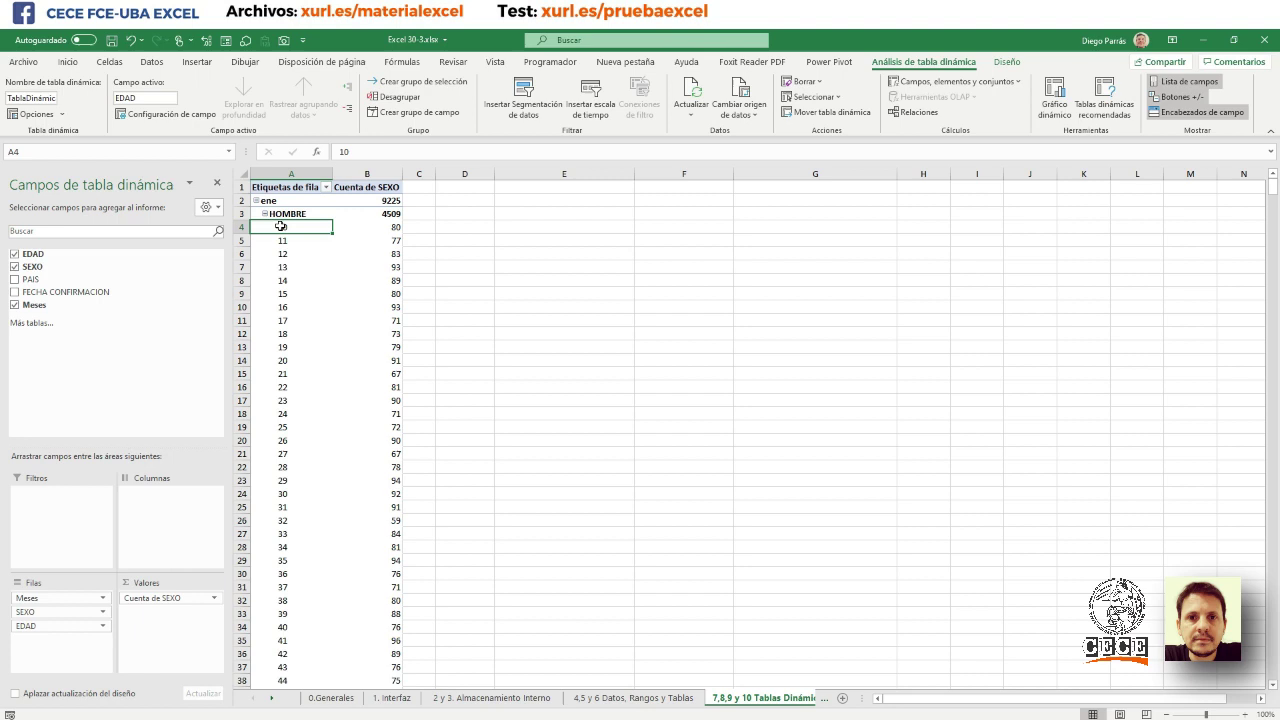
right_click(281, 227)
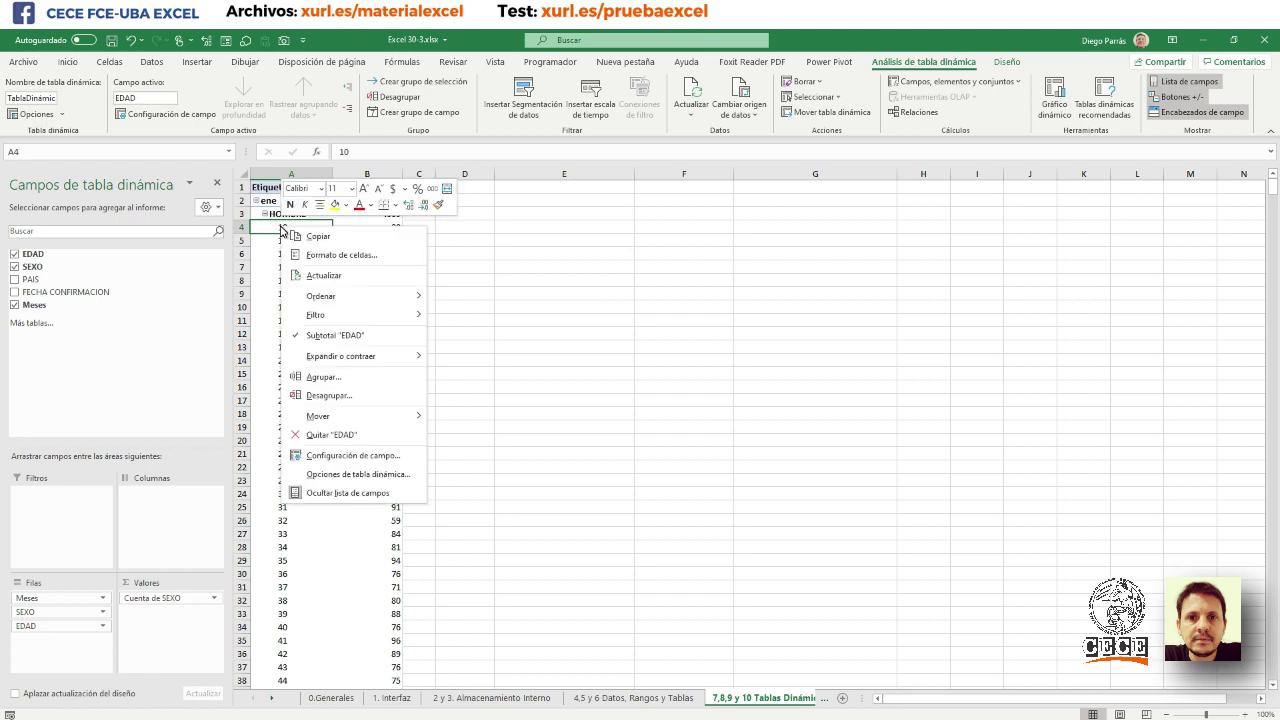
left_click(336, 379)
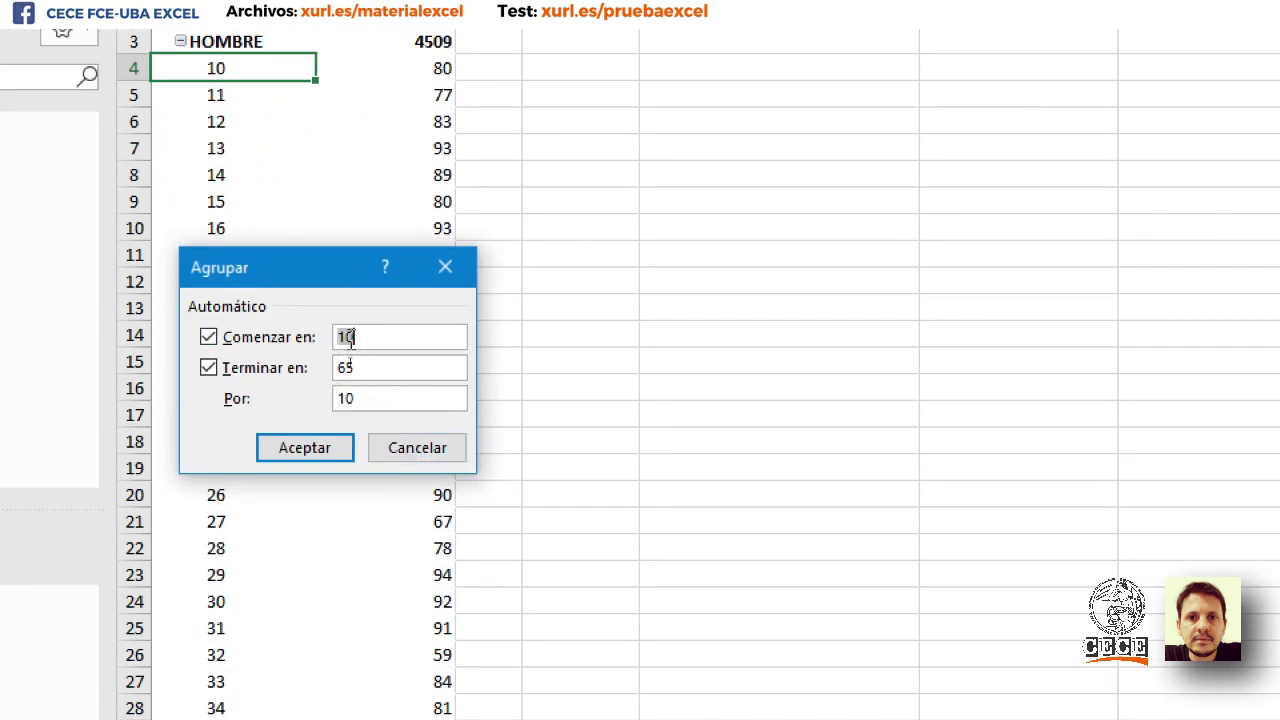
left_click_drag(377, 405, 333, 395)
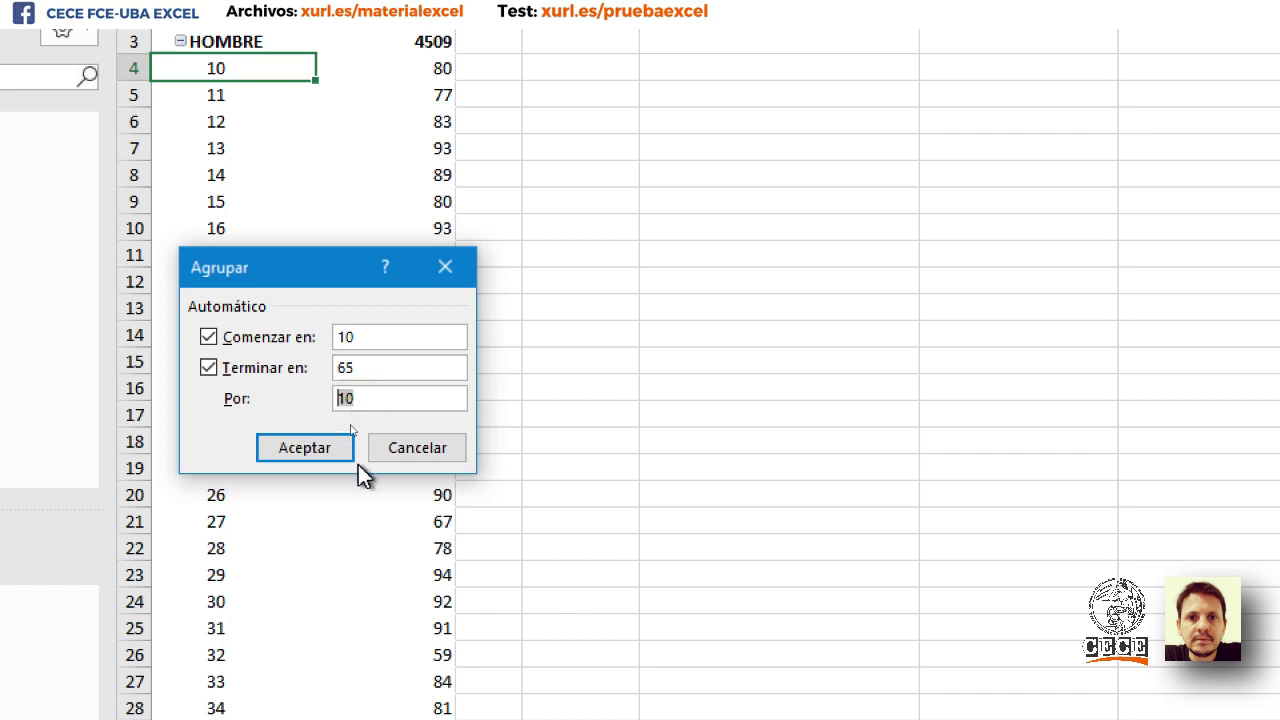
type("6")
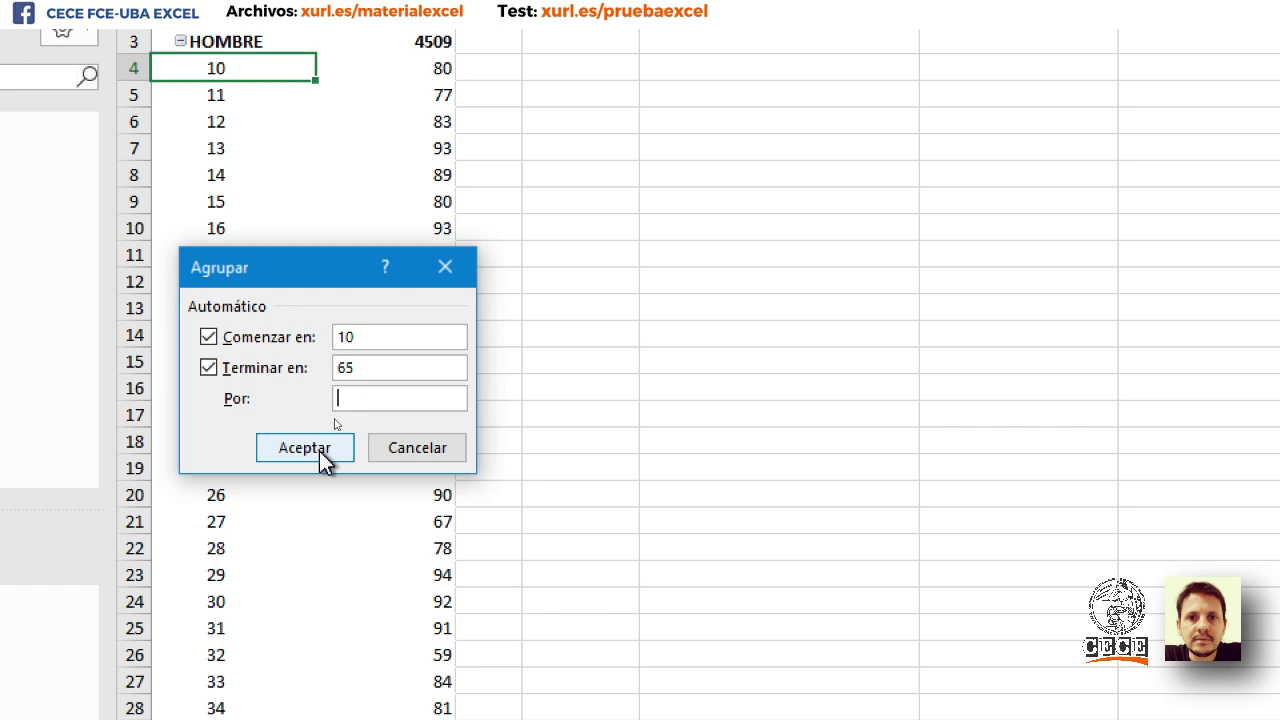
left_click(322, 452)
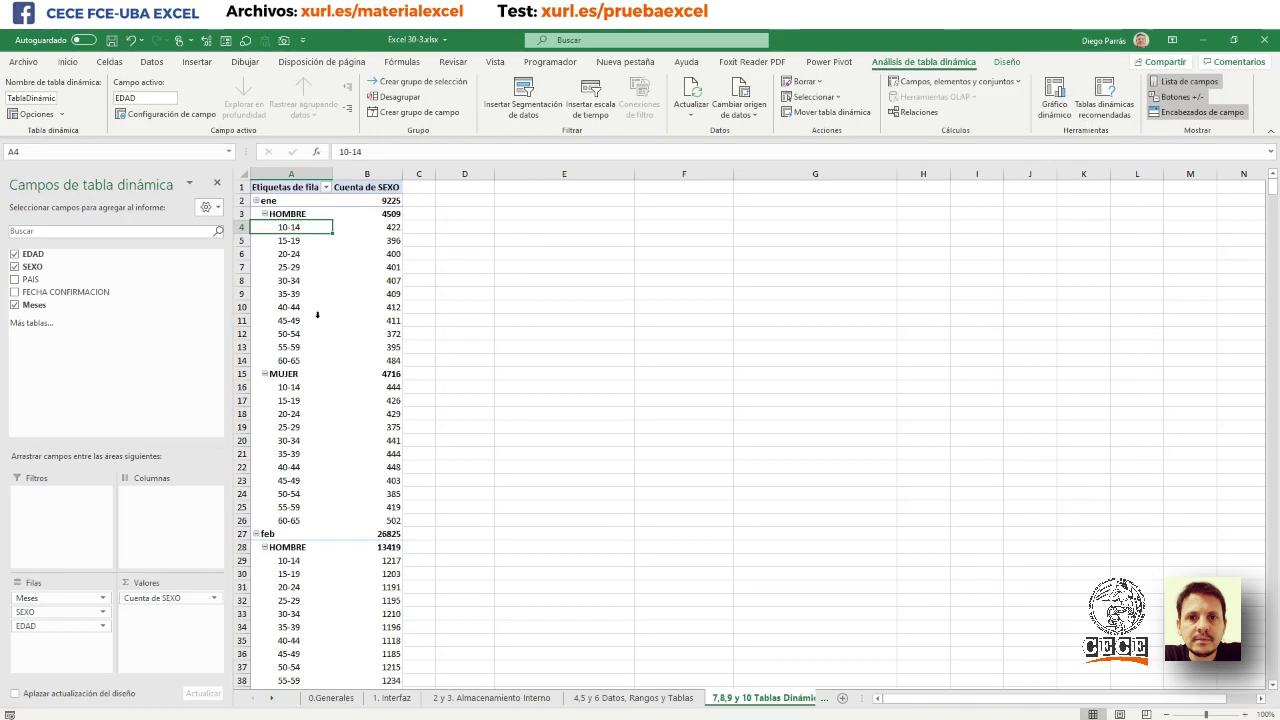
- Remove SEXO and arrange the rows with Meses above the age ranges
scroll(326, 367, "down", 1)
scroll(326, 367, "up", 1)
scroll(331, 368, "down", 5)
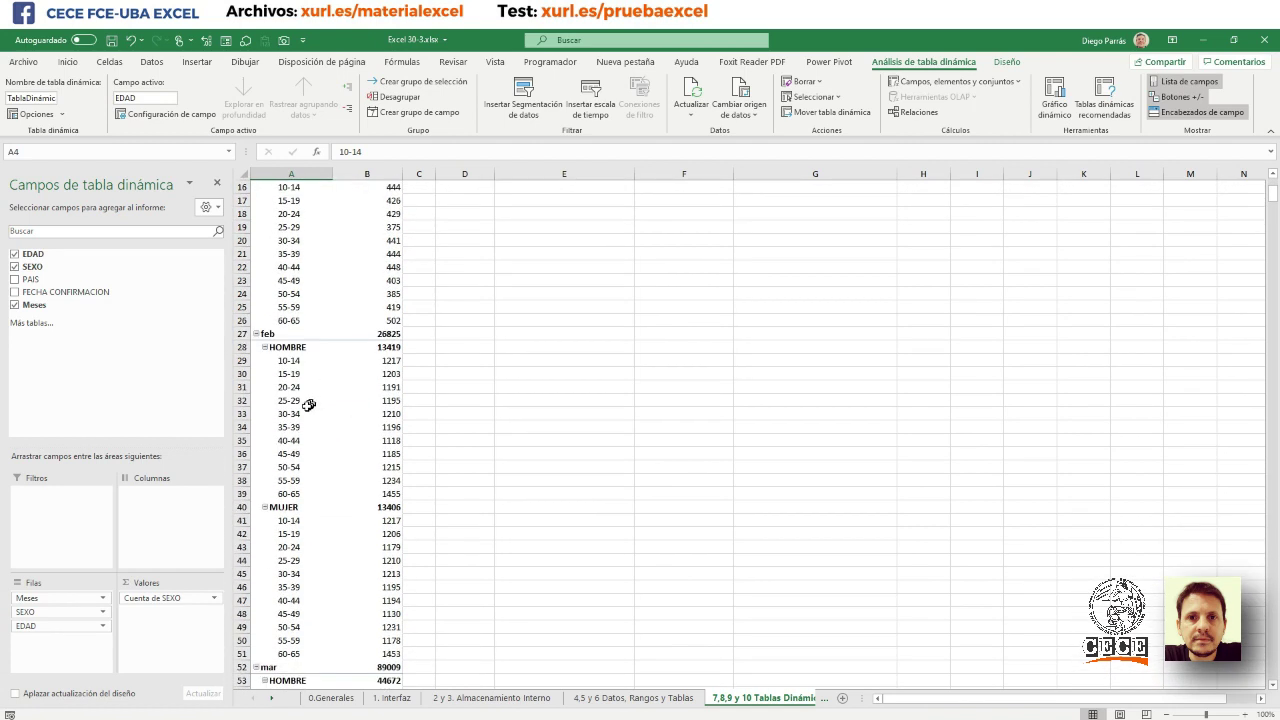
scroll(308, 406, "up", 6)
left_click_drag(58, 625, 44, 598)
left_click(34, 614)
left_click_drag(33, 617, 60, 642)
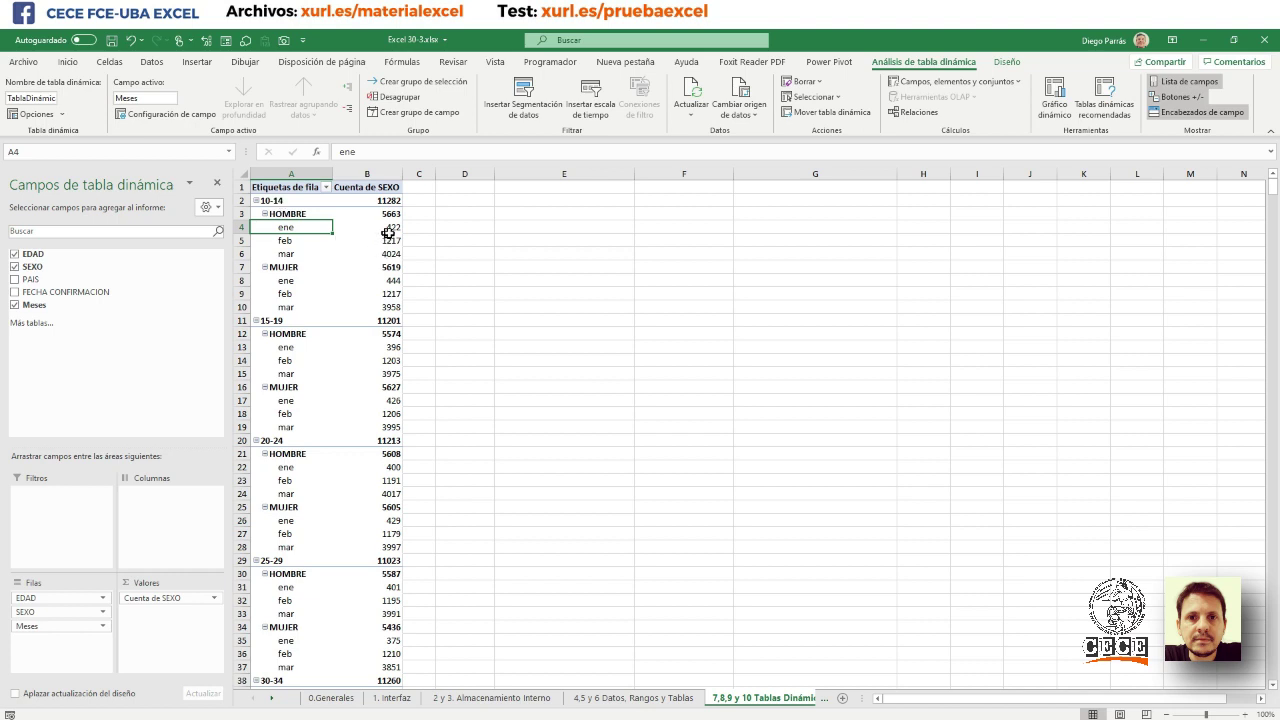
mouse_move(388, 232)
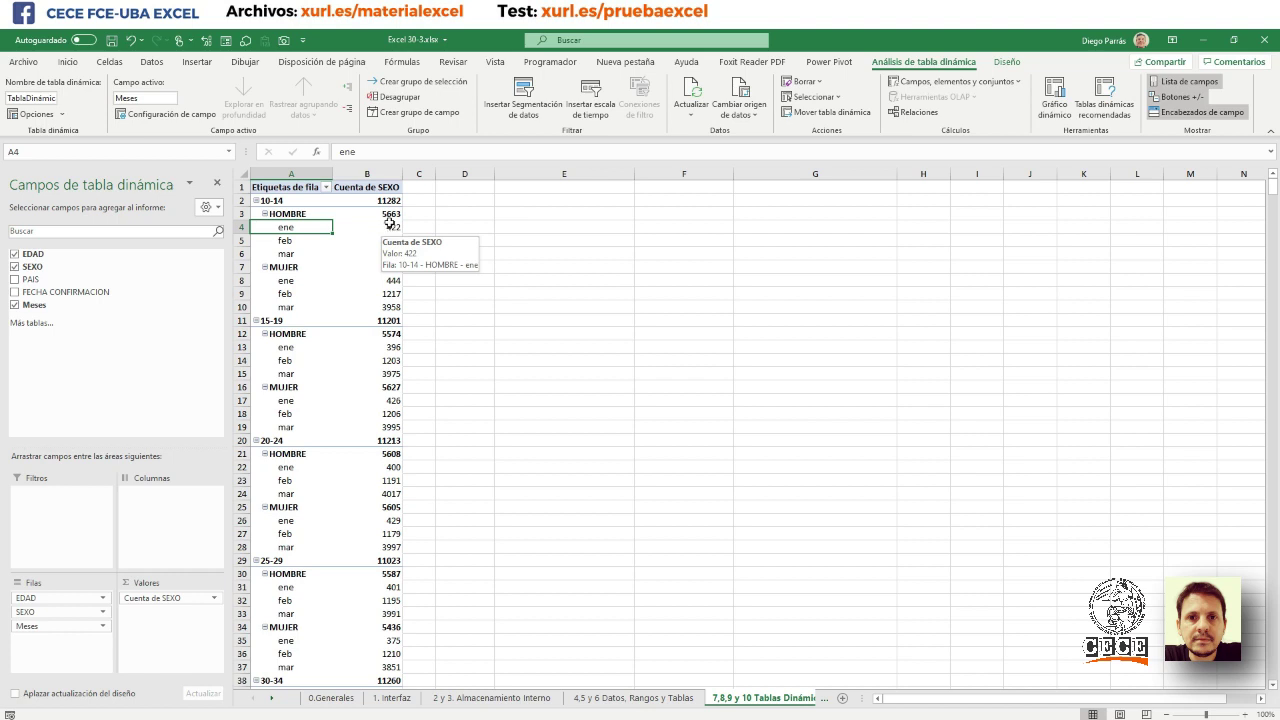
left_click(26, 612)
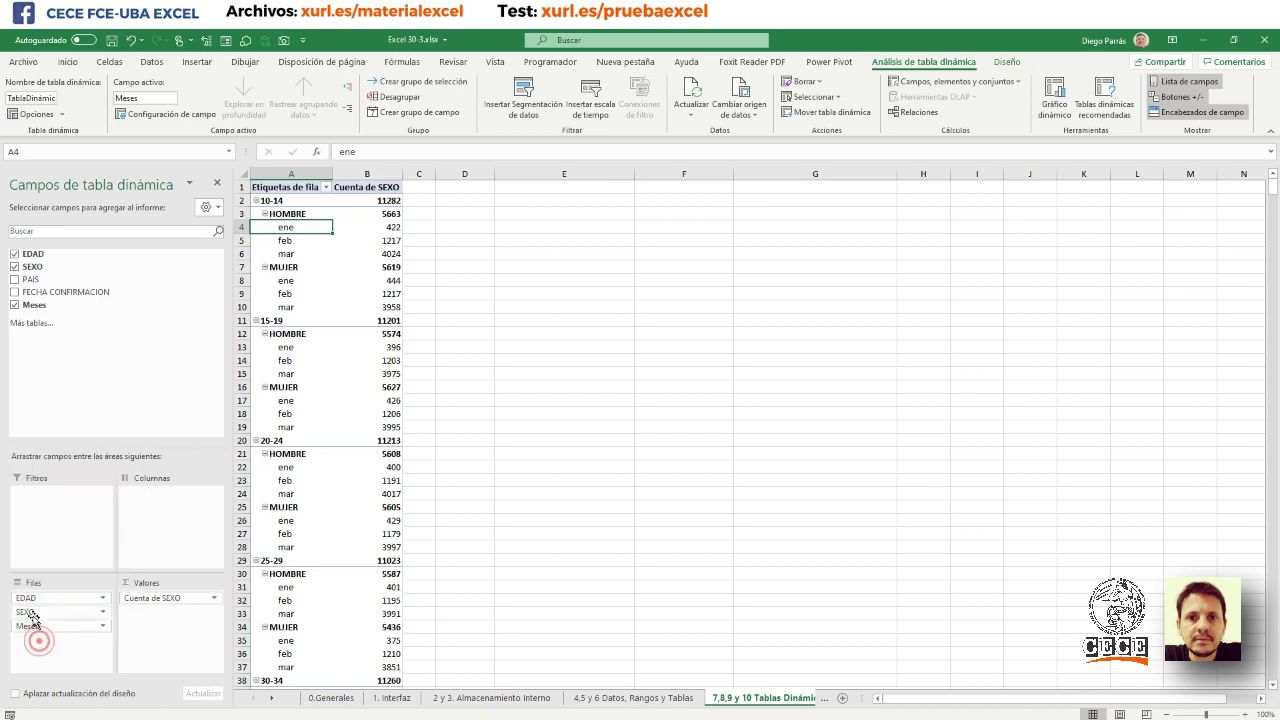
left_click_drag(30, 626, 557, 677)
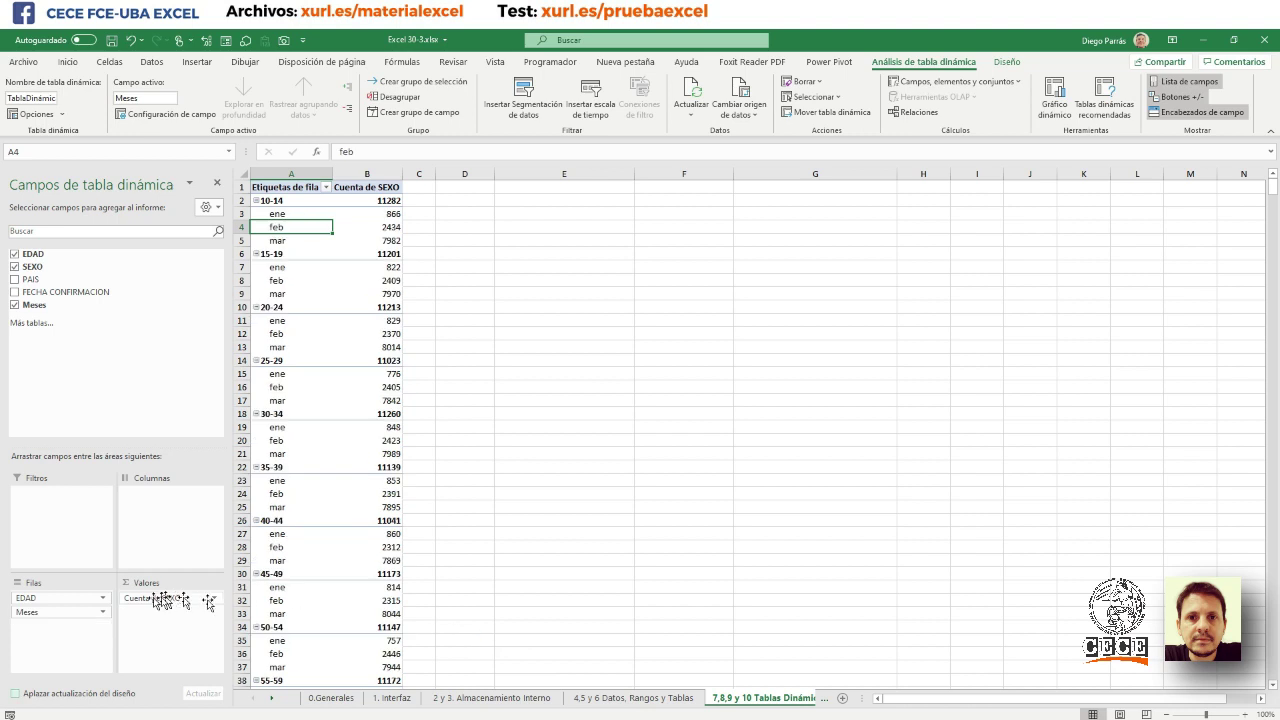
left_click_drag(35, 614, 42, 592)
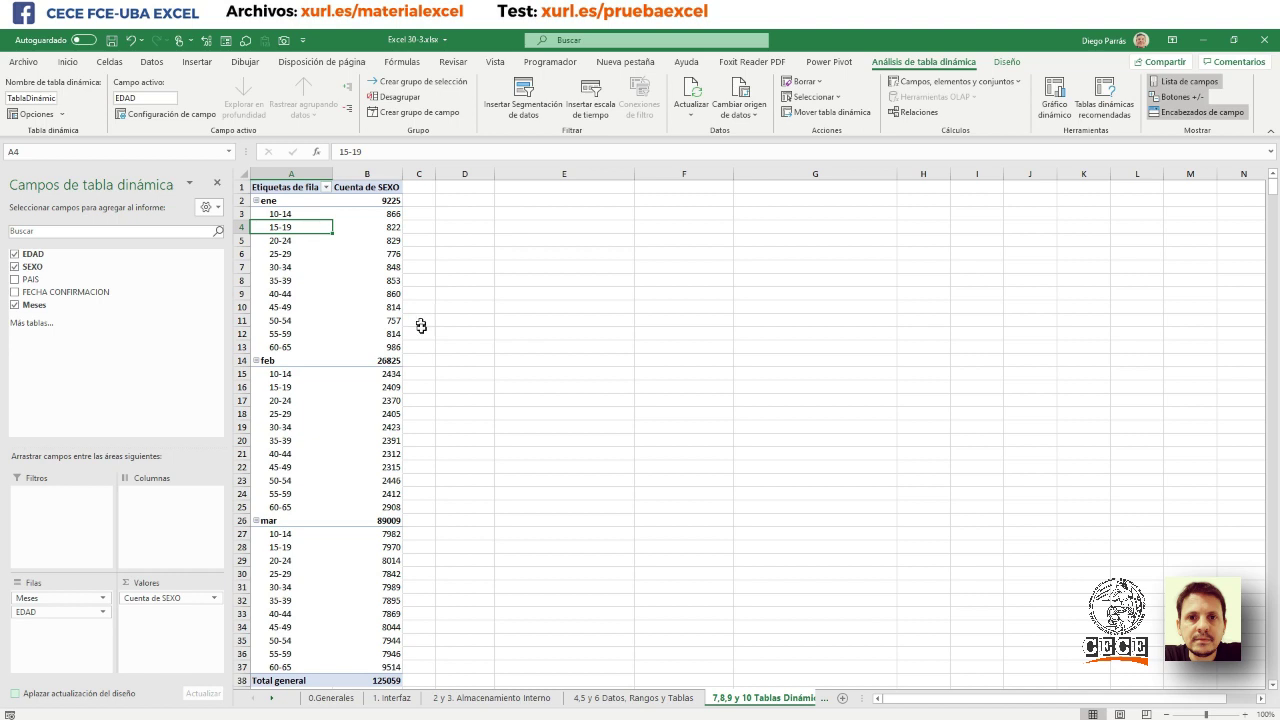
- Drill into the ene 10-14 count of 866 to list its source records
mouse_move(384, 347)
left_click(390, 214)
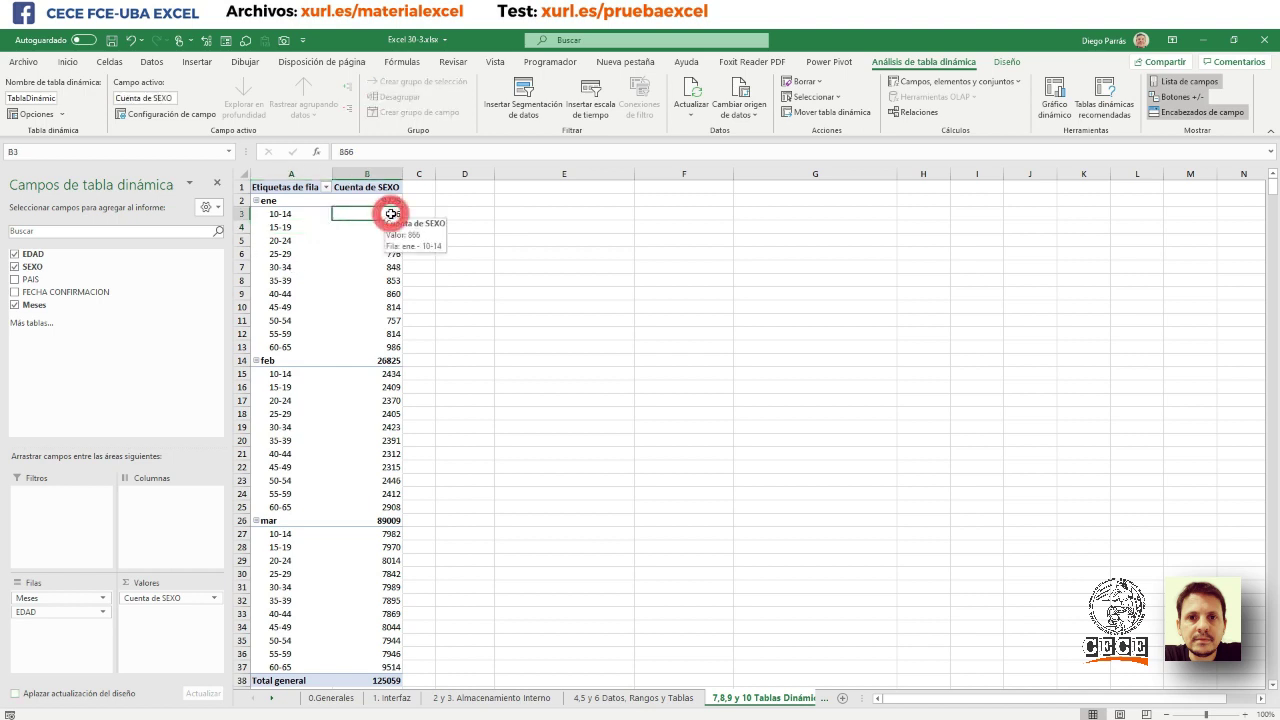
double_click(390, 214)
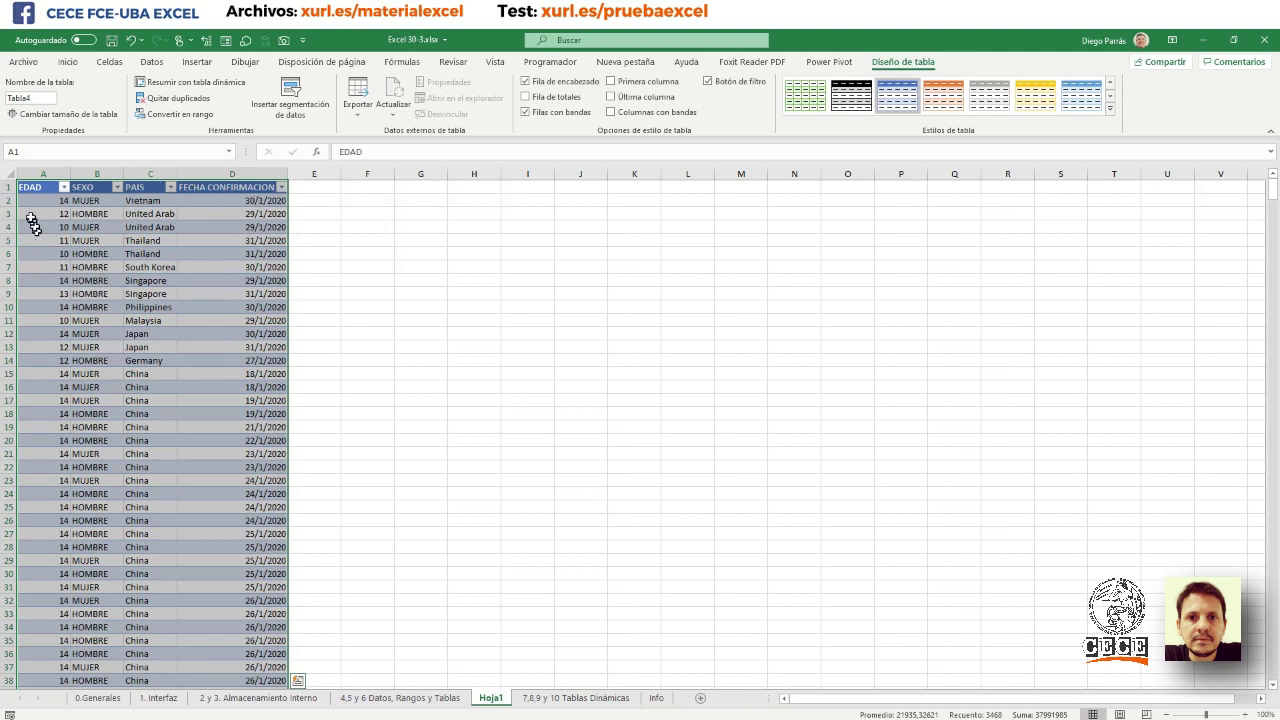
left_click(62, 330)
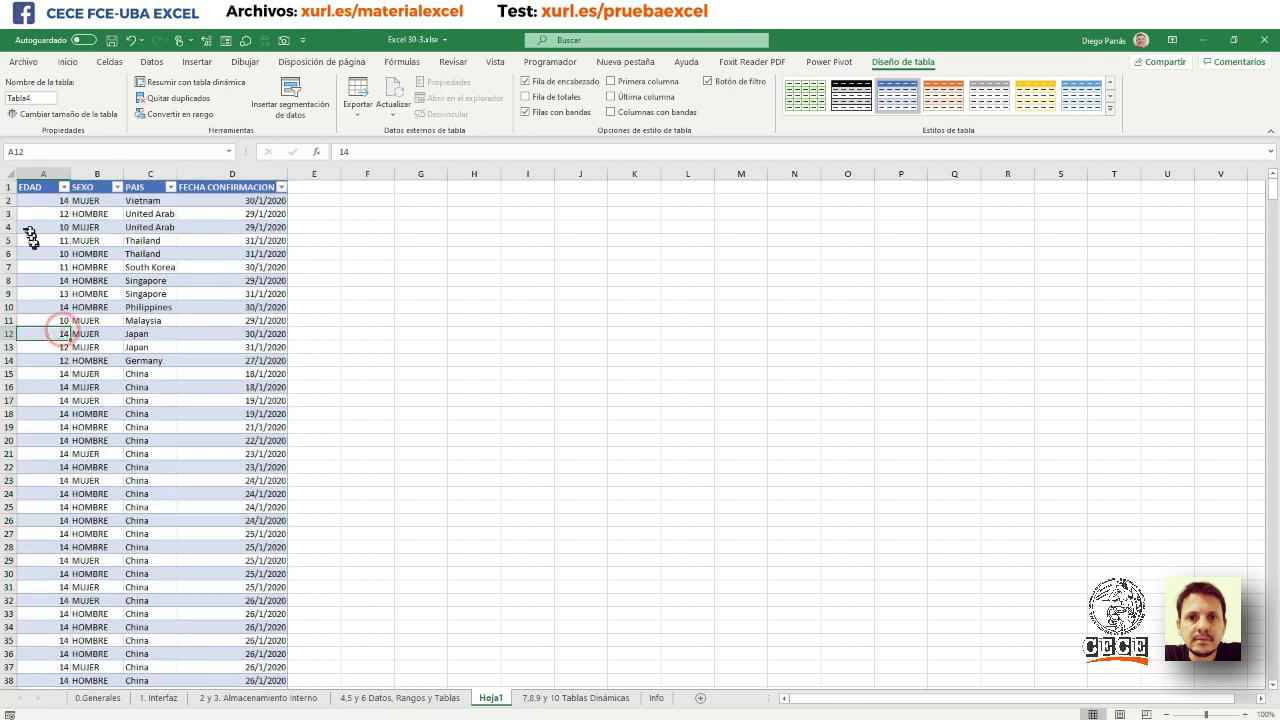
left_click(34, 201)
left_click(42, 269)
left_click(58, 321)
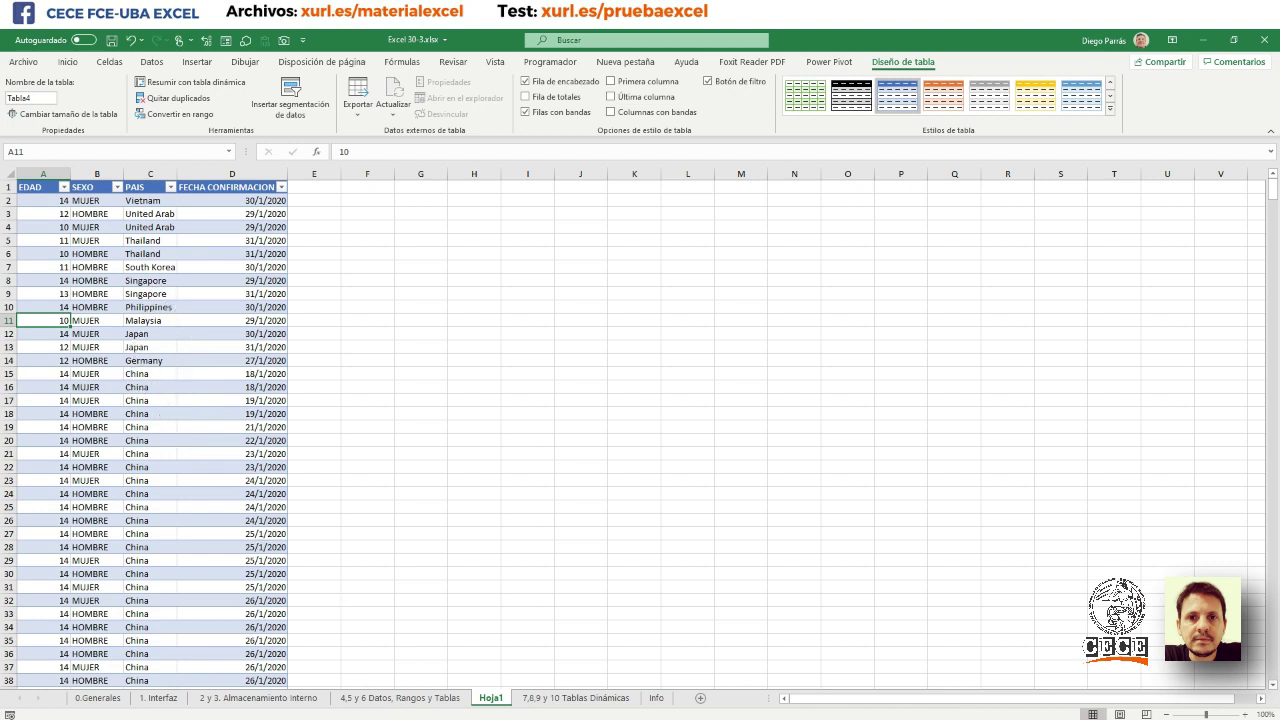
- Replace the age ranges with SEXO above Meses, then drill into the HOMBRE ene count of 4509
left_click(538, 700)
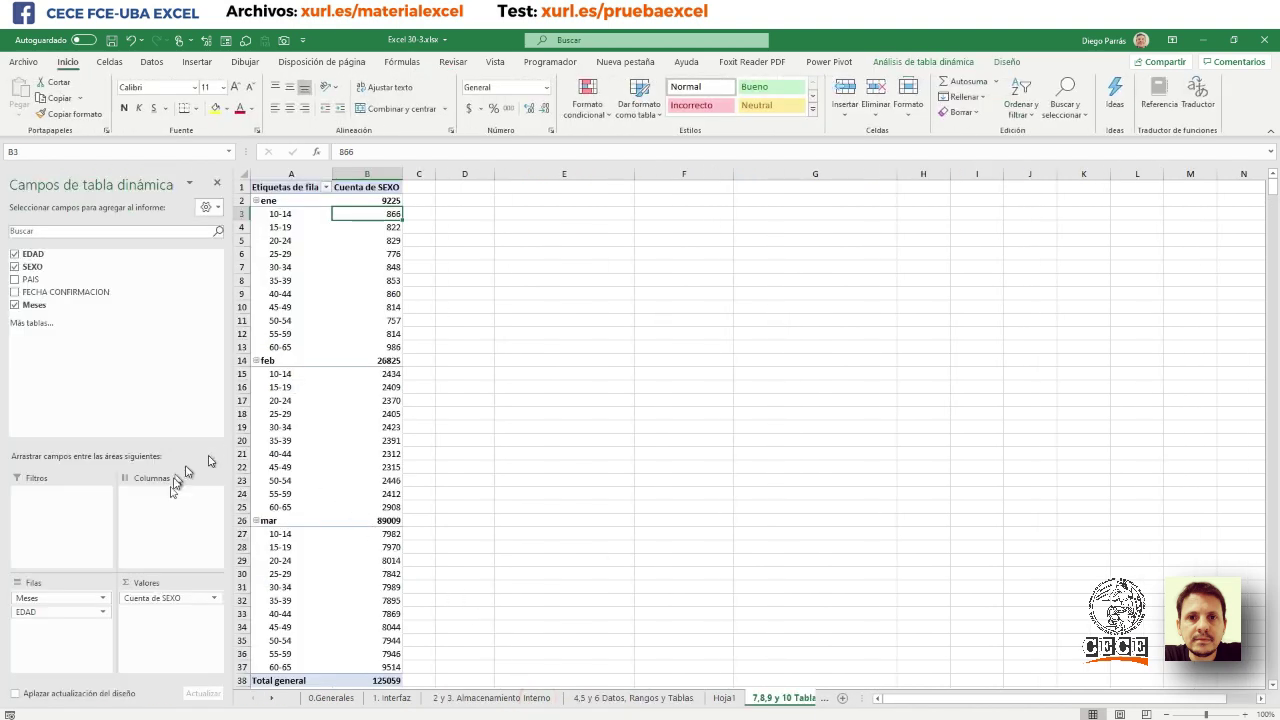
left_click_drag(55, 598, 531, 630)
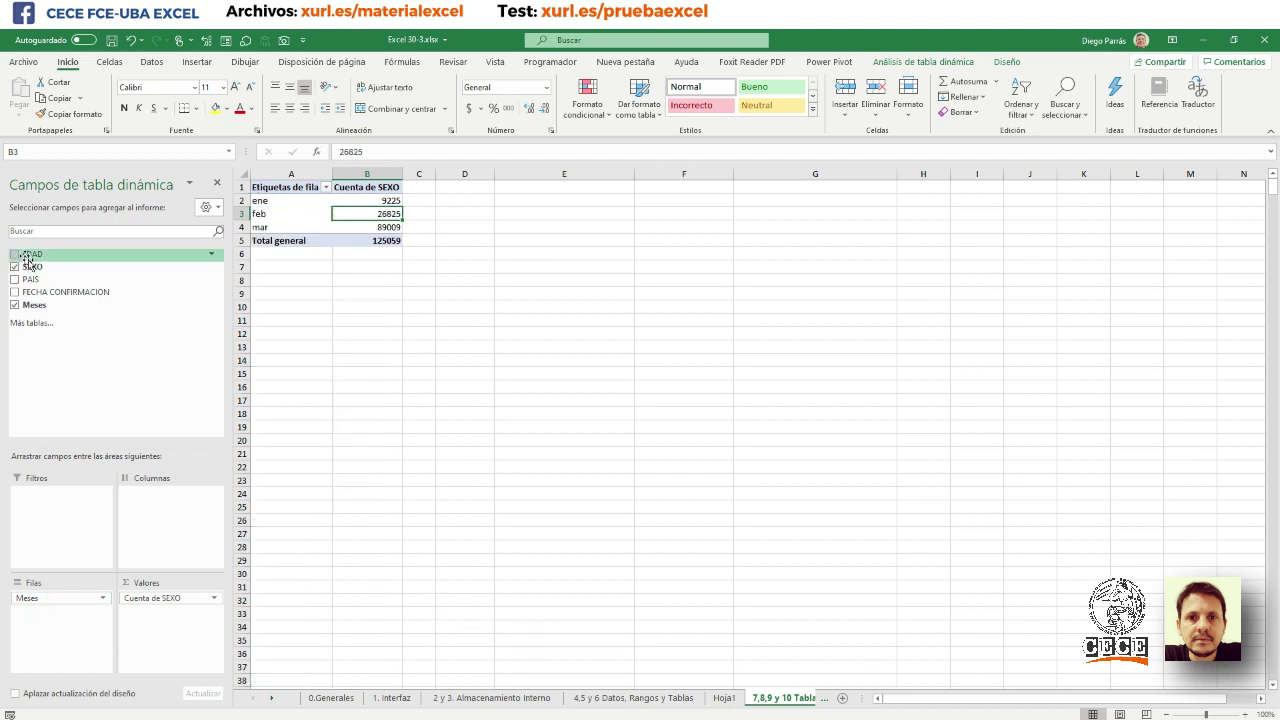
left_click_drag(35, 268, 82, 598)
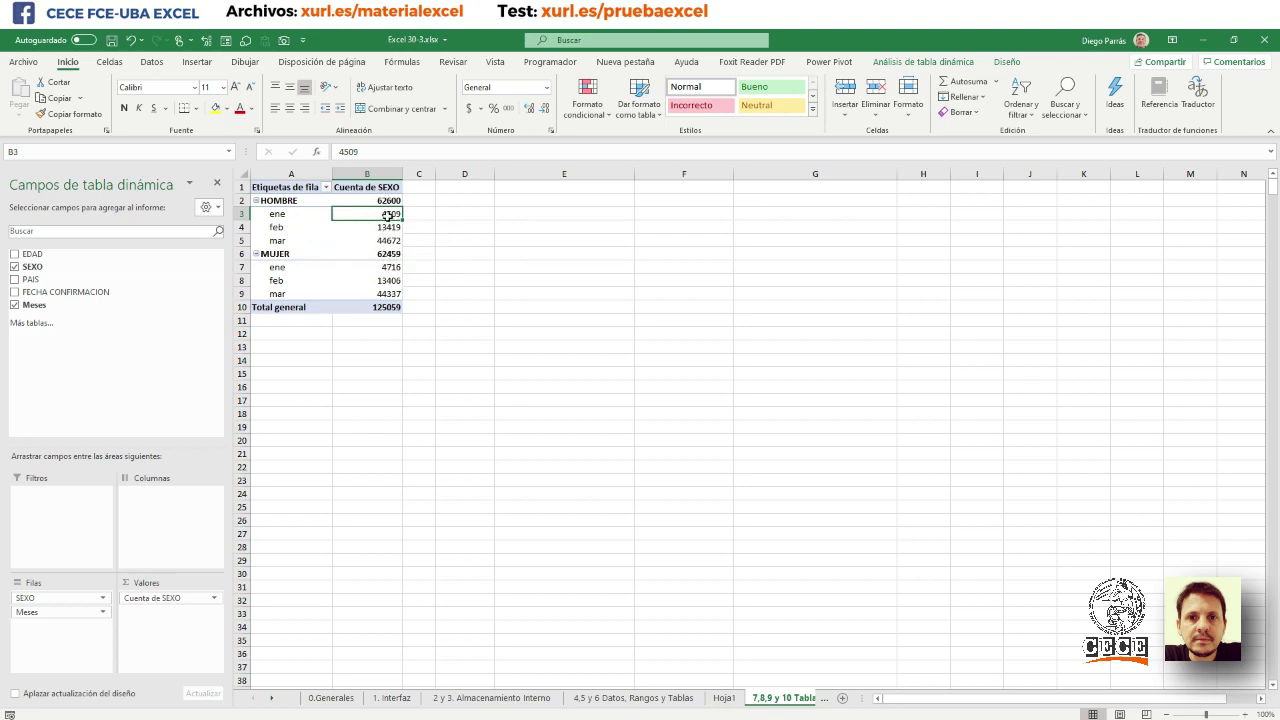
mouse_move(386, 214)
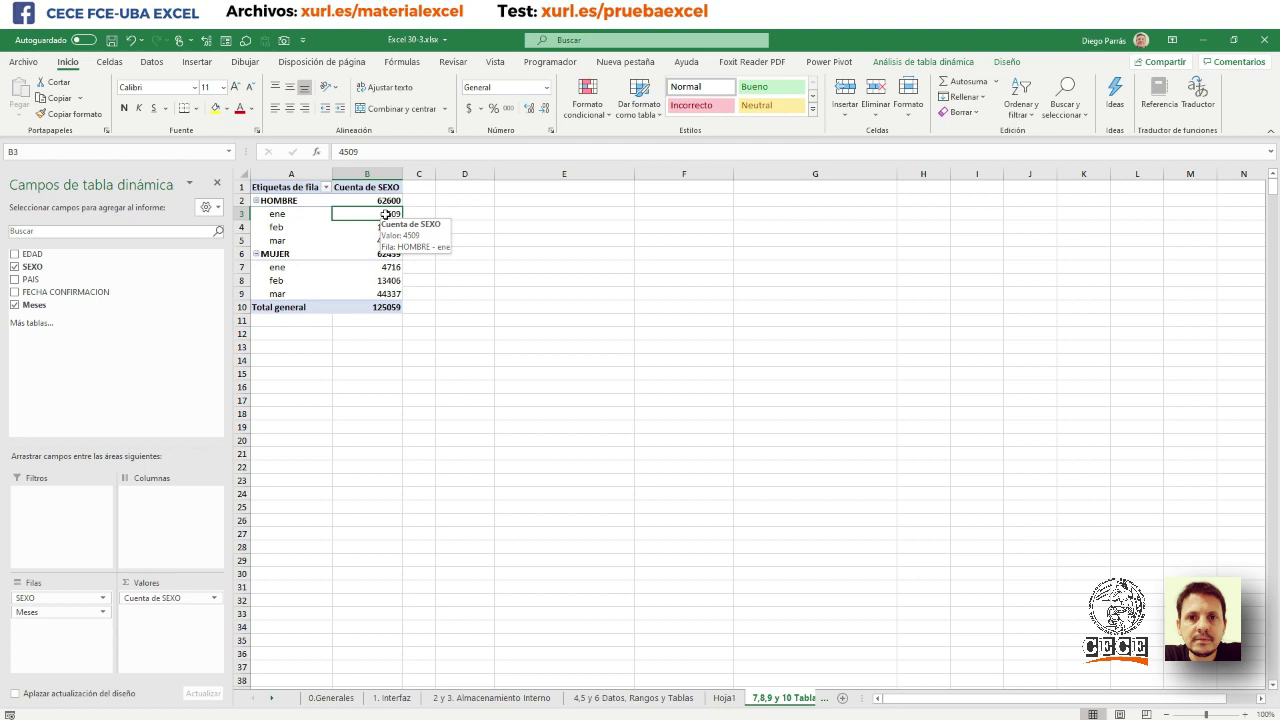
double_click(386, 214)
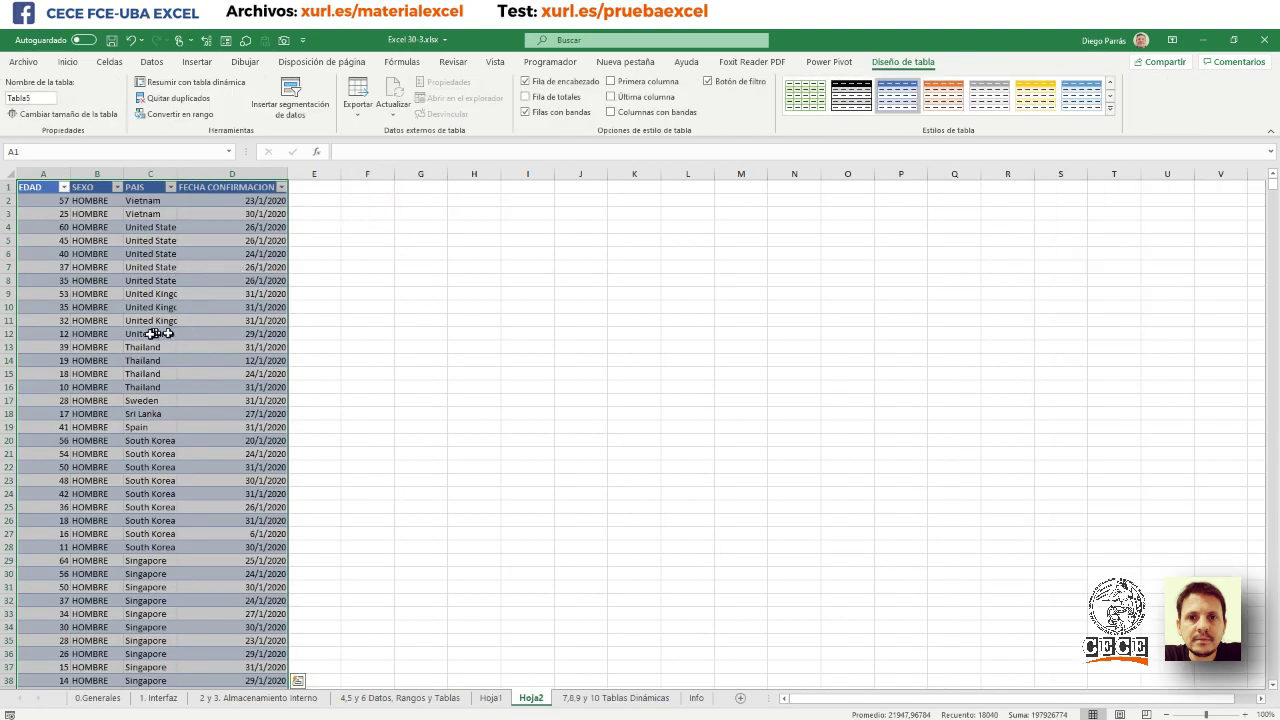
- Browse the Hoja2 drill-down table, glancing at Hoja1 before returning to Hoja2
left_click(113, 311)
scroll(115, 307, "down", 3)
scroll(115, 305, "down", 4)
scroll(116, 303, "down", 6)
scroll(116, 303, "up", 5)
scroll(118, 305, "up", 8)
scroll(120, 306, "down", 1)
scroll(123, 307, "down", 3)
scroll(123, 307, "down", 5)
scroll(135, 330, "up", 1)
scroll(160, 355, "up", 8)
scroll(186, 381, "up", 1)
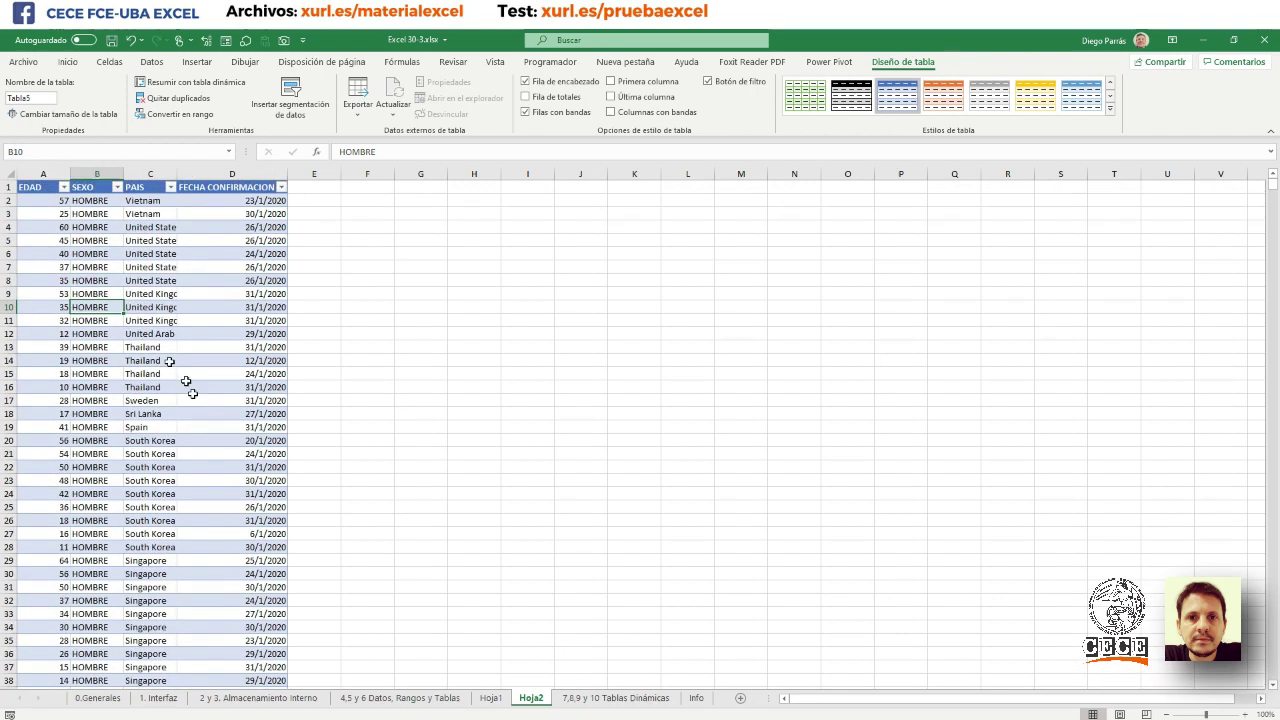
left_click(490, 697)
left_click(531, 697)
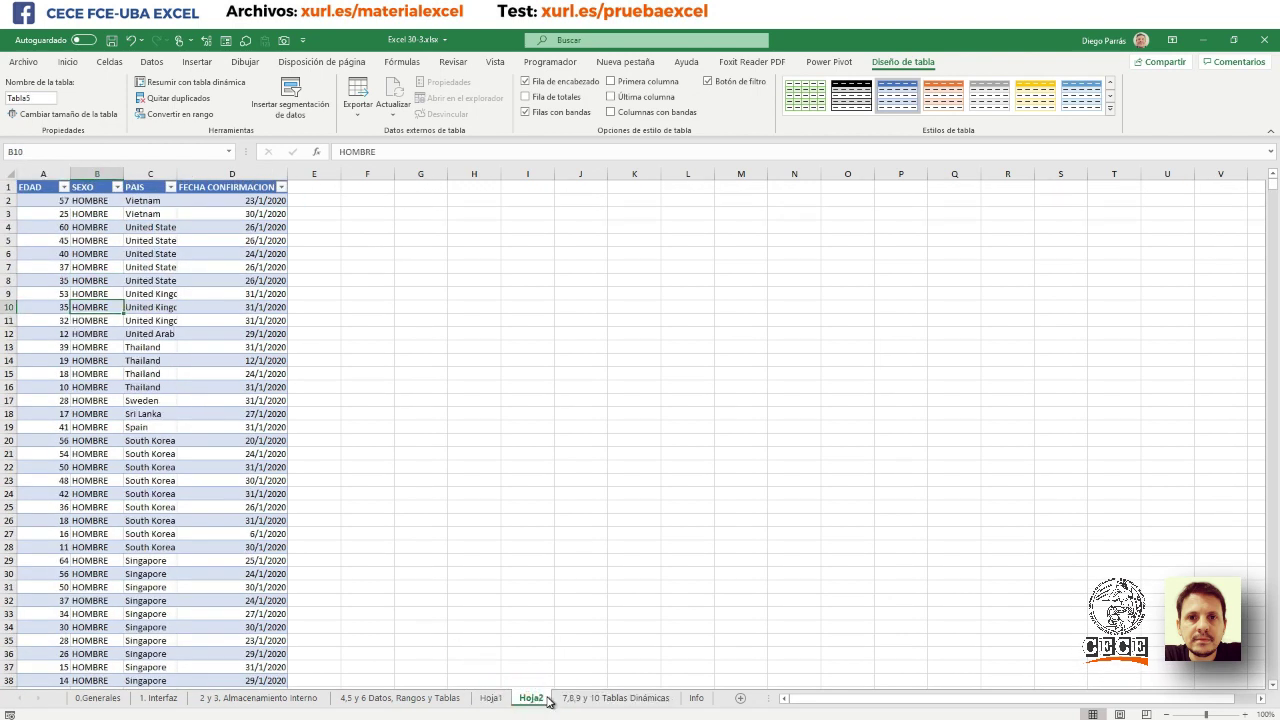
- On '4,5 y 6 Datos, Rangos y Tablas', open and cancel the EDAD filter, then go to Hoja1
left_click(439, 697)
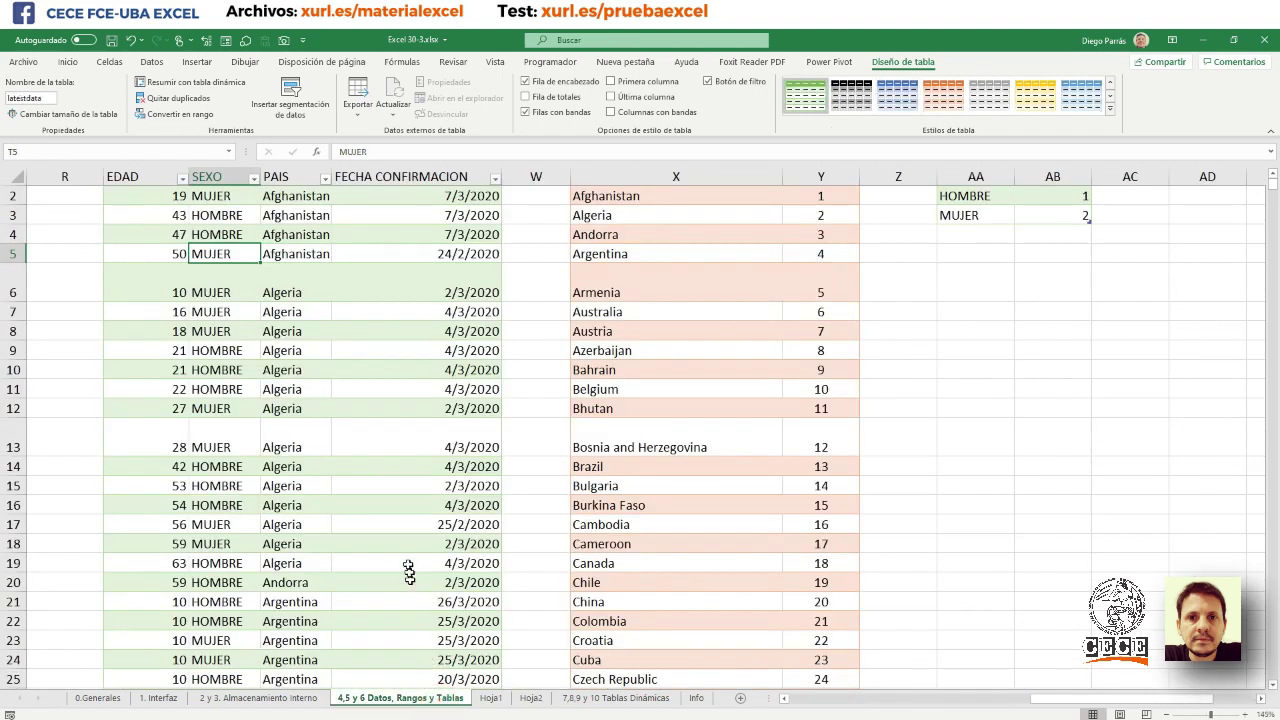
scroll(351, 417, "up", 1)
scroll(273, 430, "down", 3)
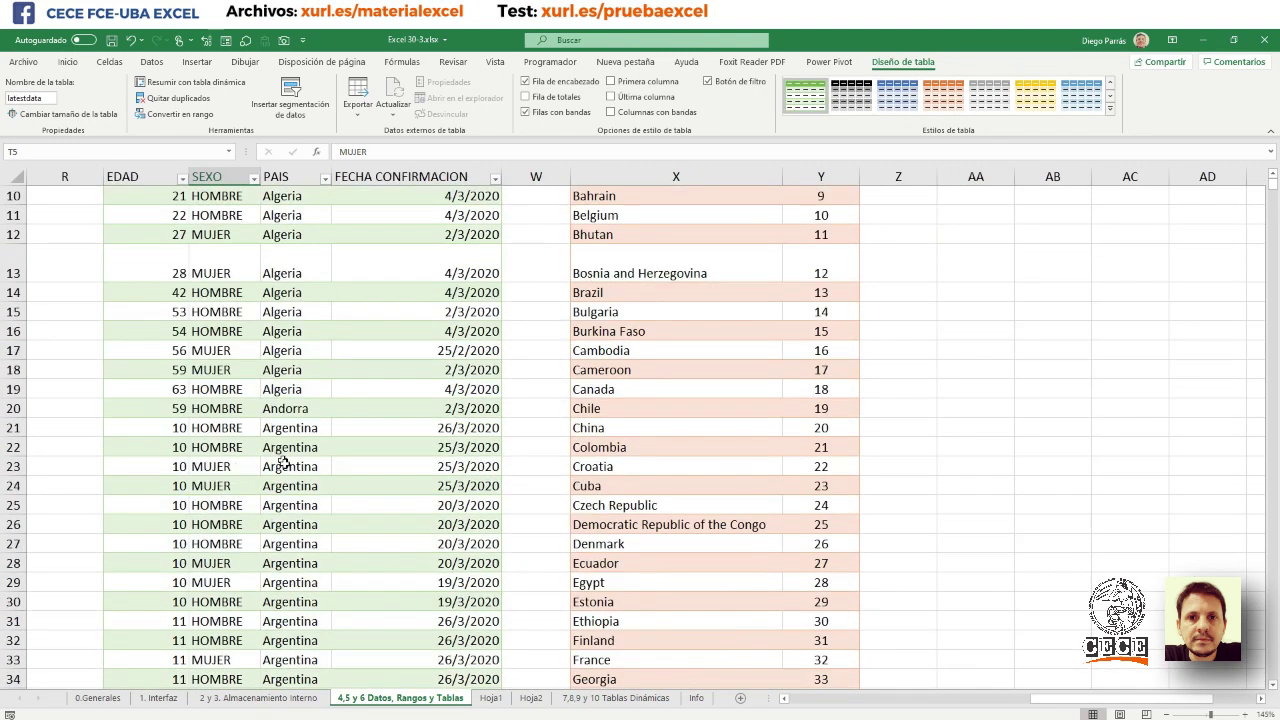
scroll(285, 455, "down", 5)
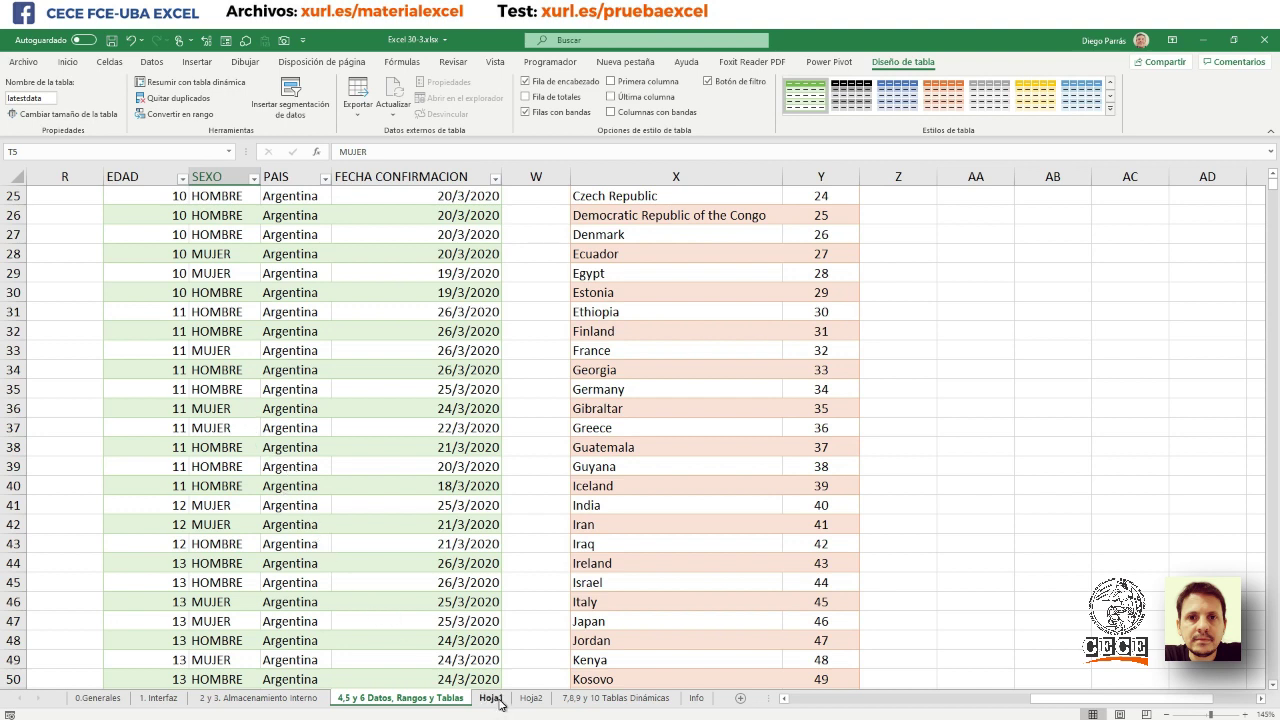
scroll(243, 409, "up", 4)
scroll(180, 237, "up", 4)
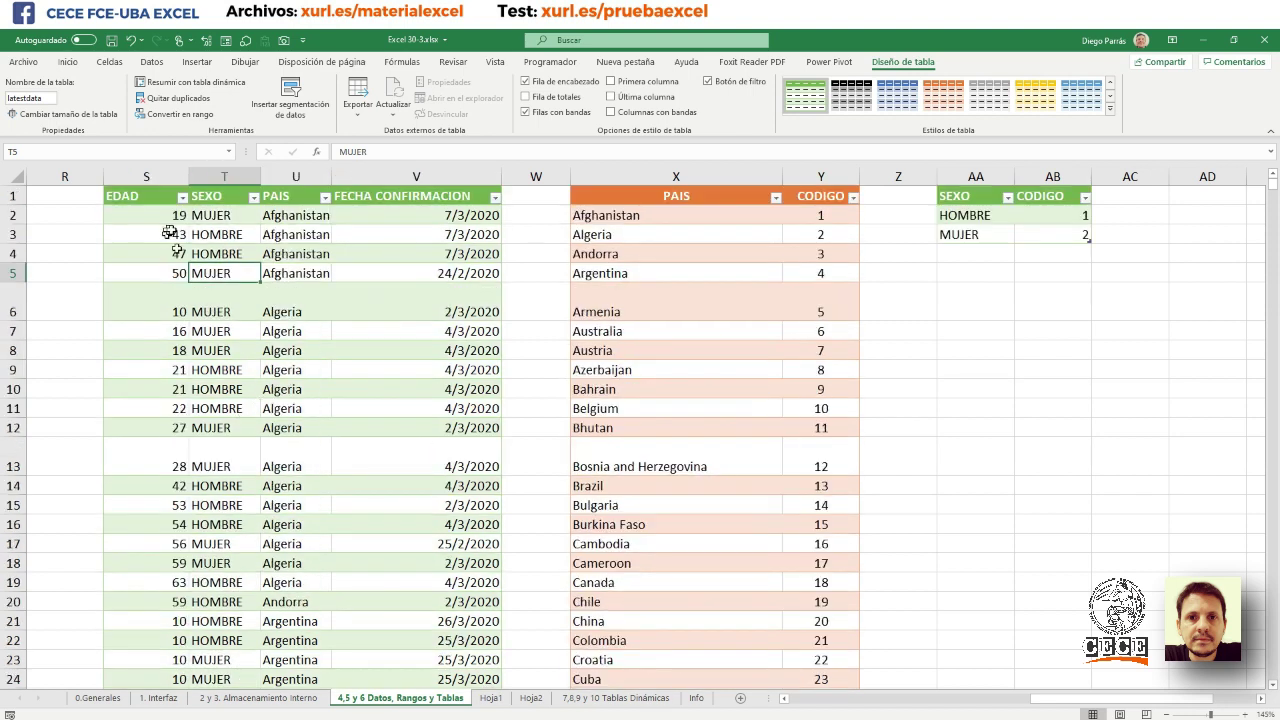
left_click(181, 198)
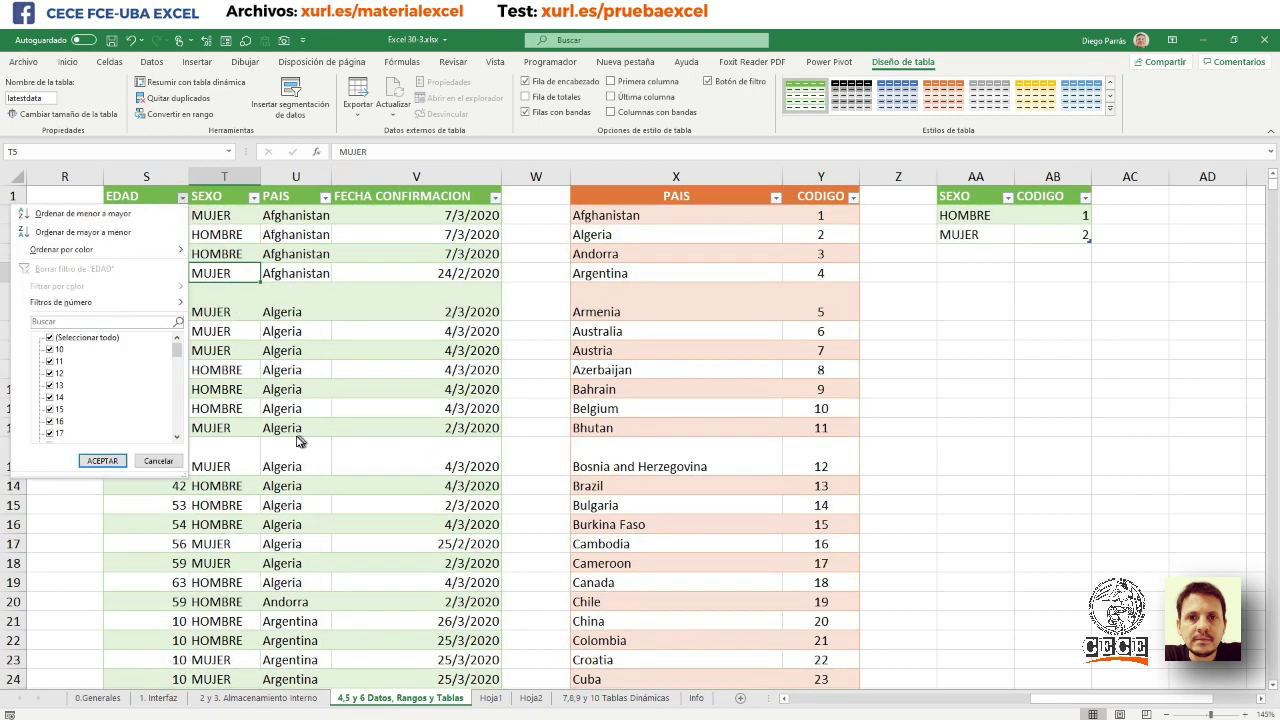
left_click(336, 445)
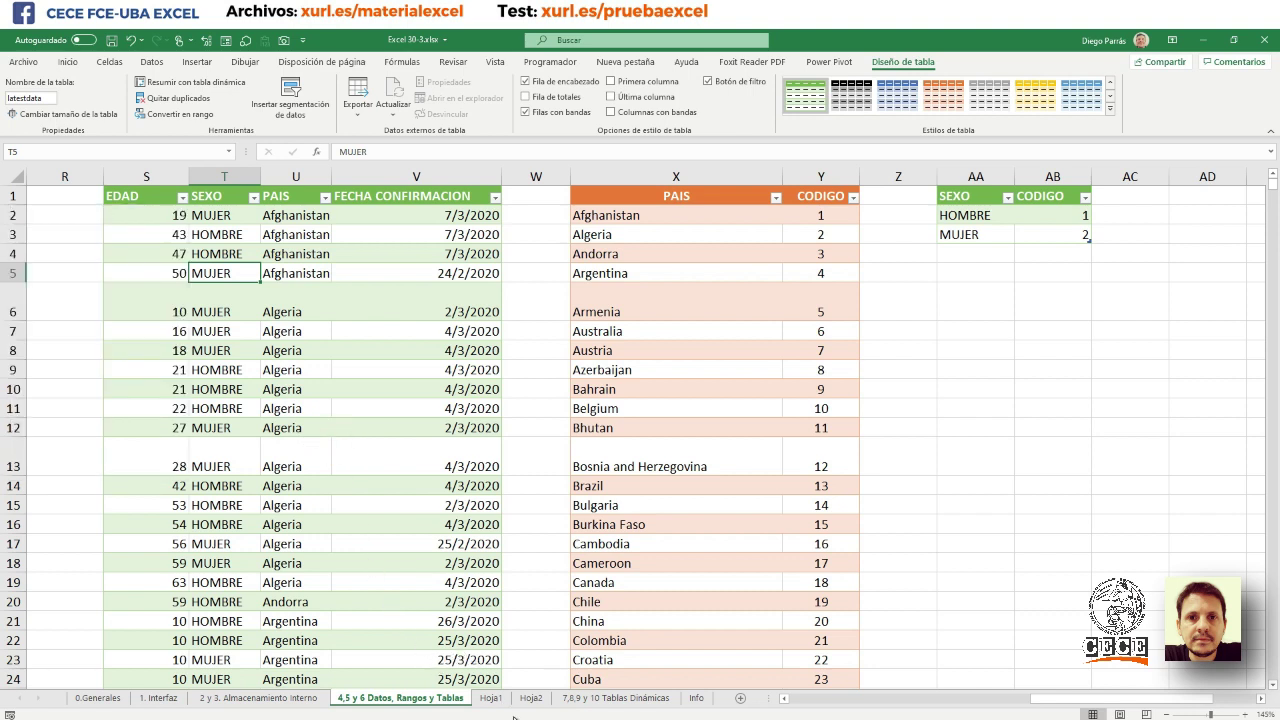
left_click(490, 698)
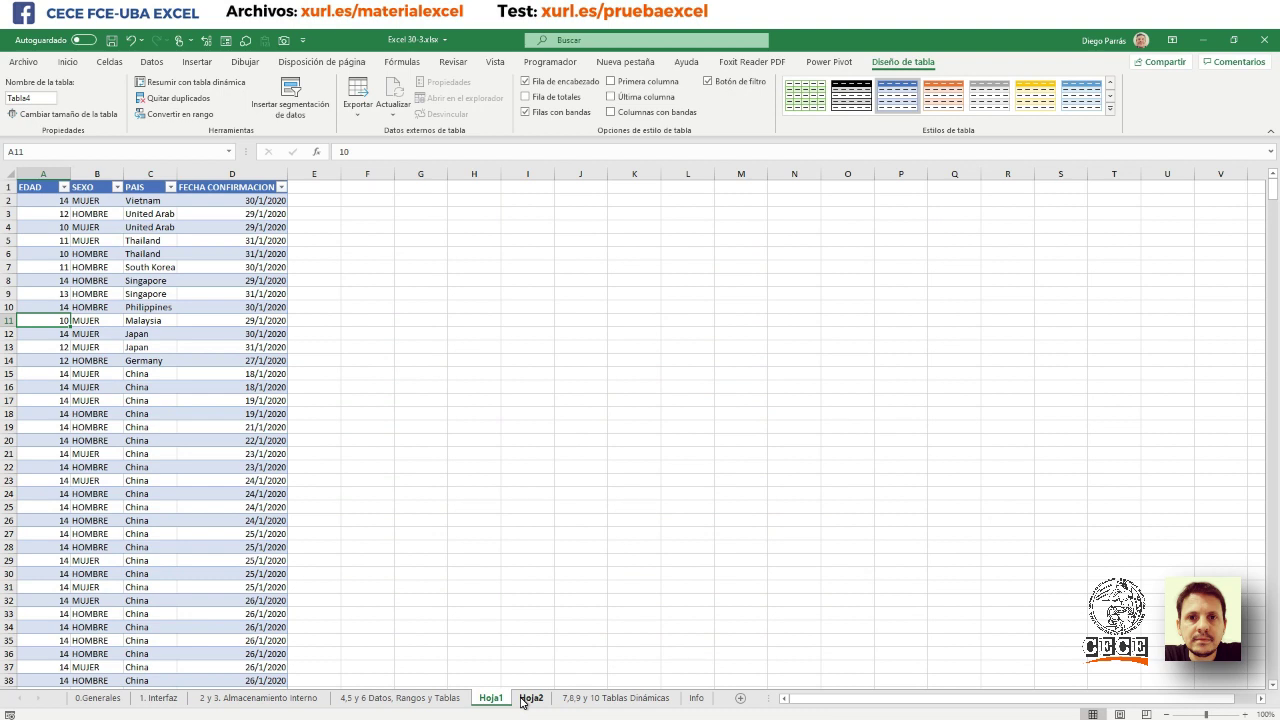
- Switch to the '7,8,9 y 10 Tablas Dinámicas' sheet holding the pivot table
left_click(580, 700)
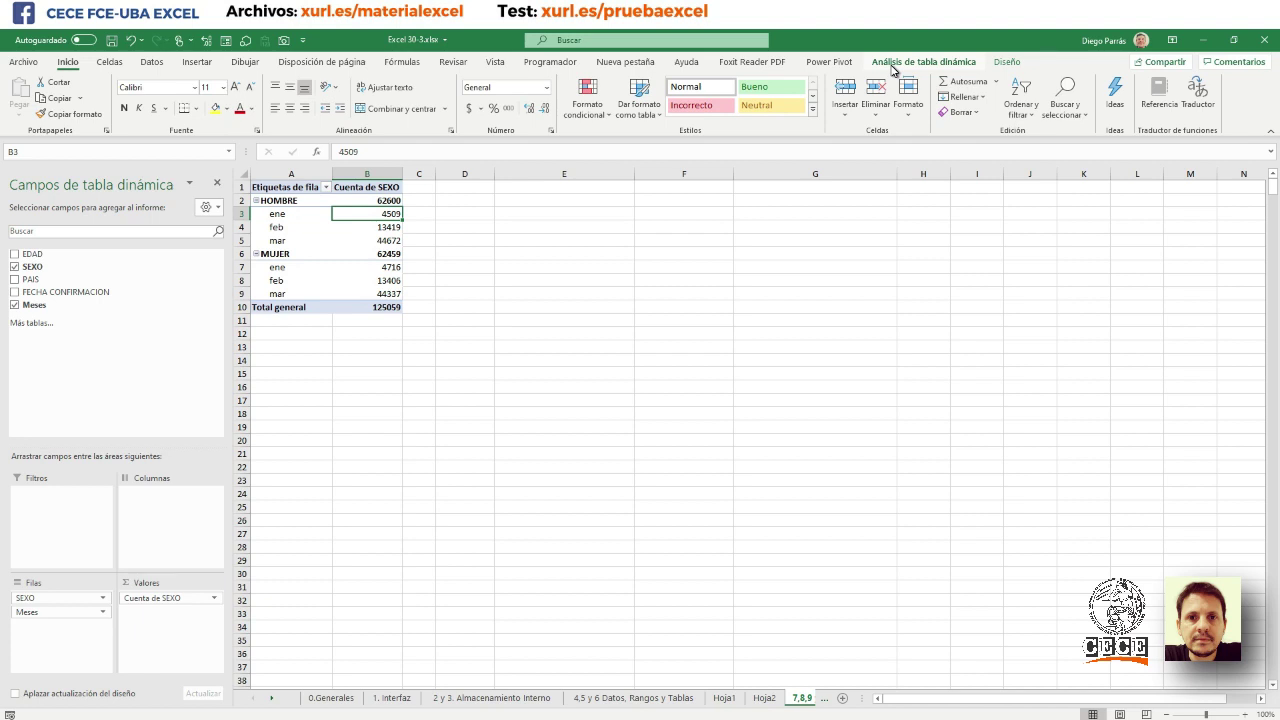
- From pivot cell B3, open Insert Slicers and tick EDAD, SEXO, PAIS, FECHA CONFIRMACION and Meses
left_click(892, 66)
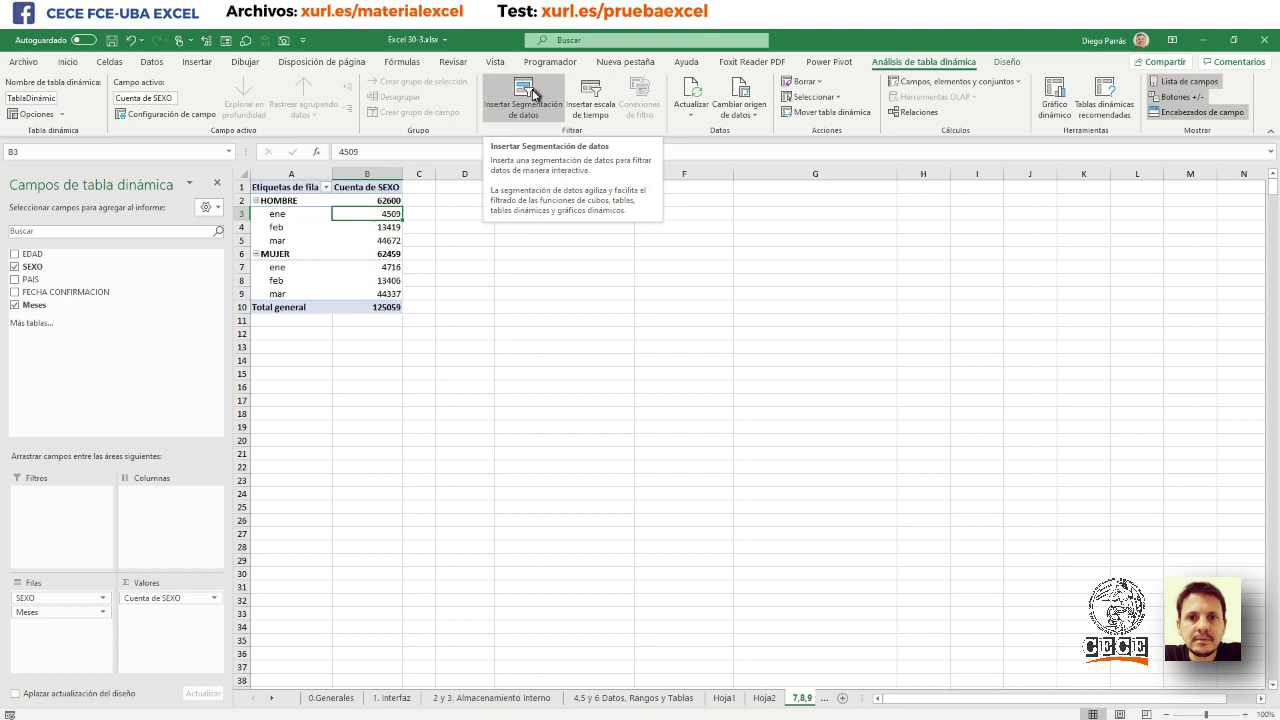
left_click(514, 250)
left_click(139, 207)
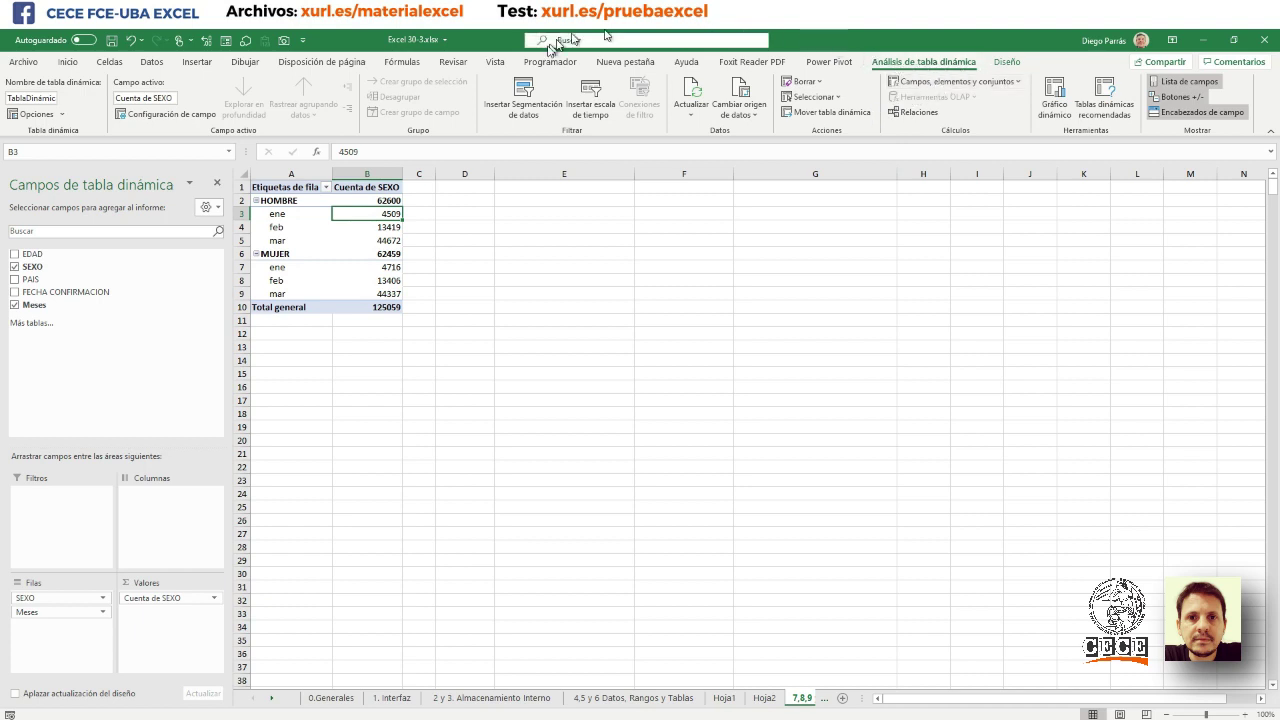
left_click(540, 106)
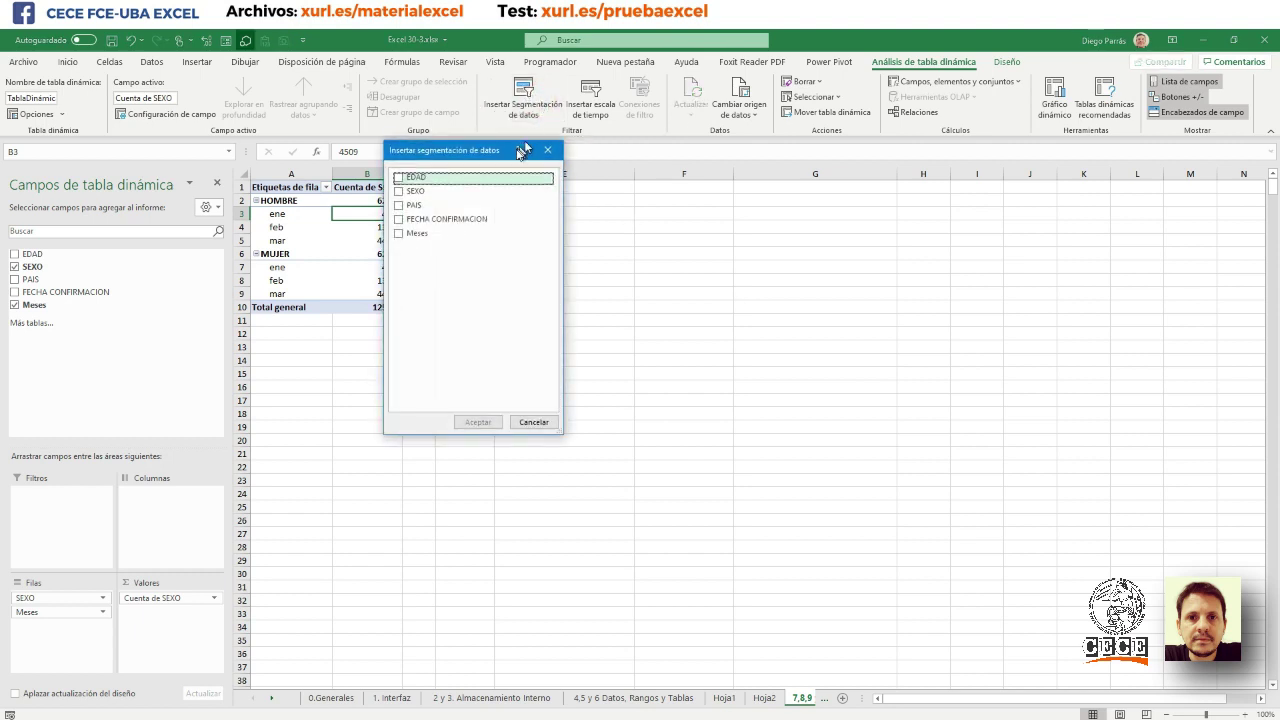
left_click_drag(475, 160, 699, 240)
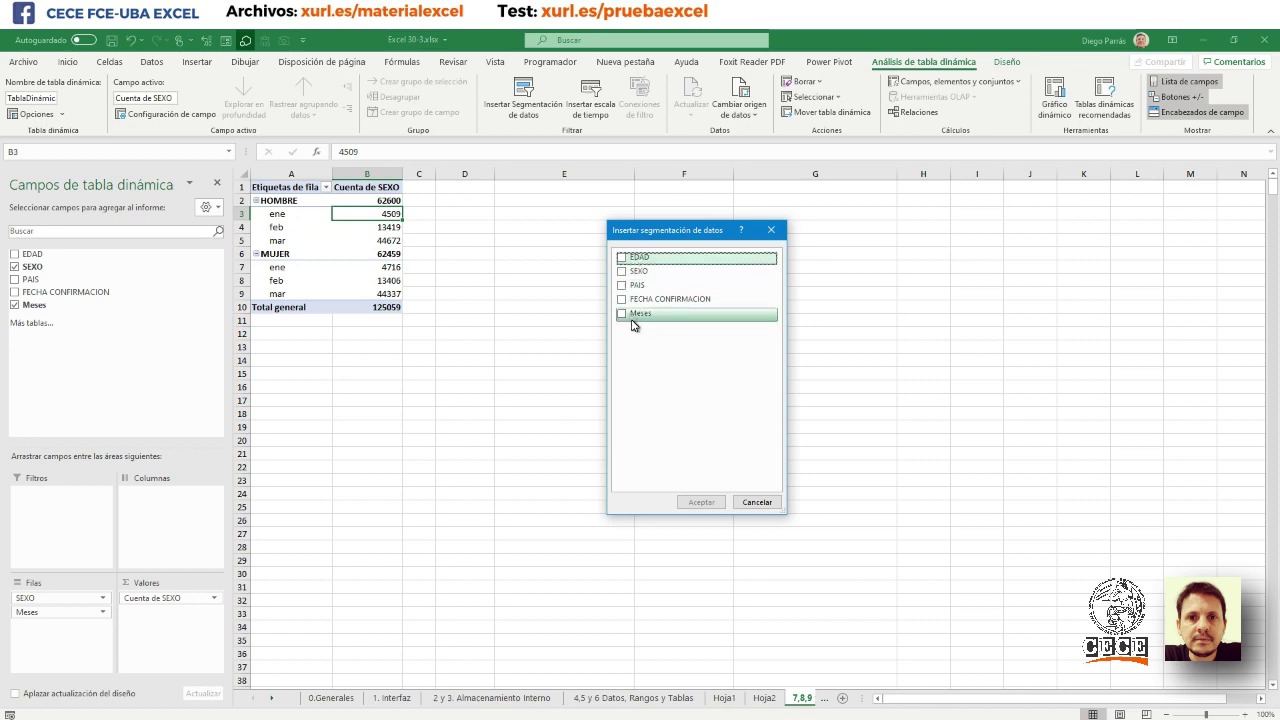
left_click(622, 258)
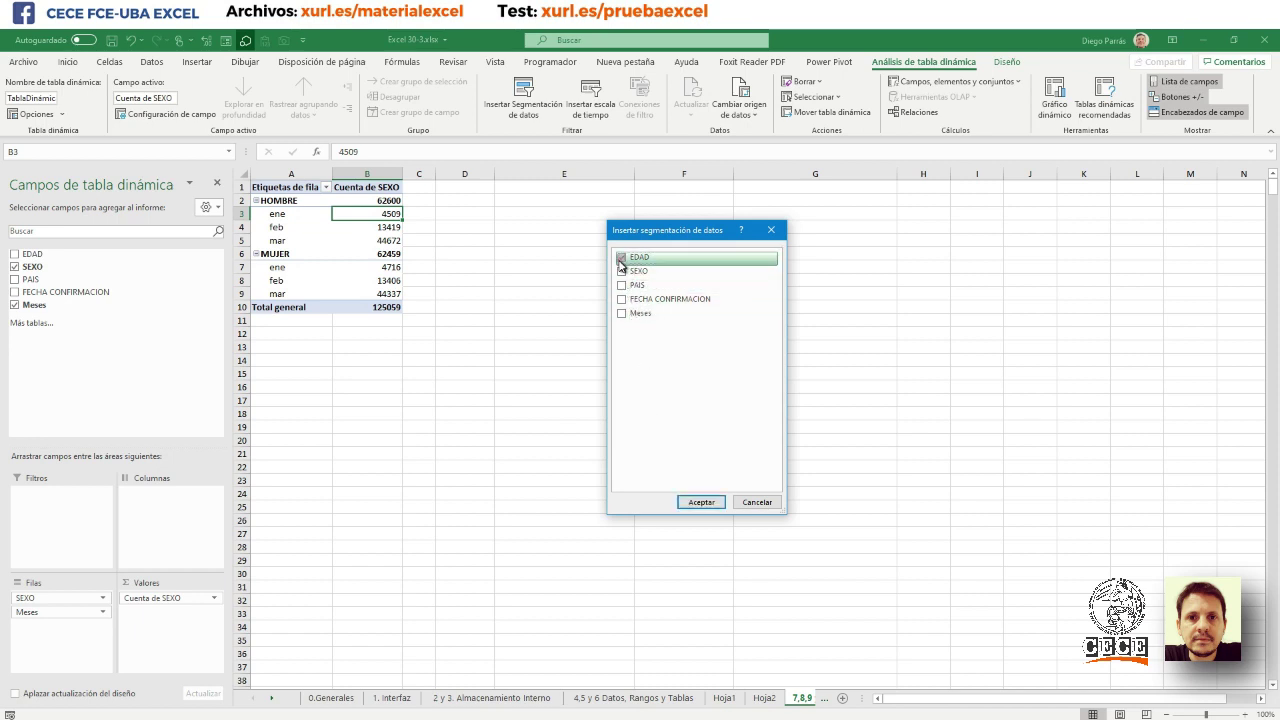
left_click(622, 271)
left_click(622, 285)
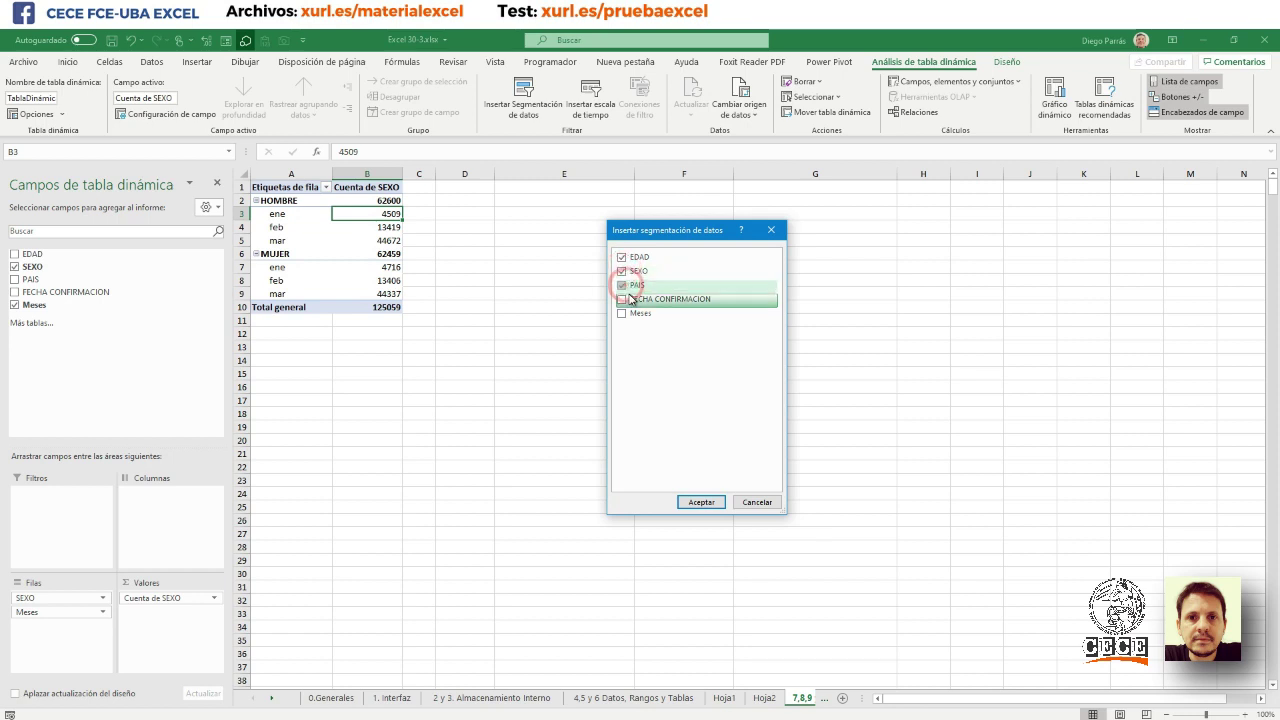
left_click(622, 299)
left_click(622, 313)
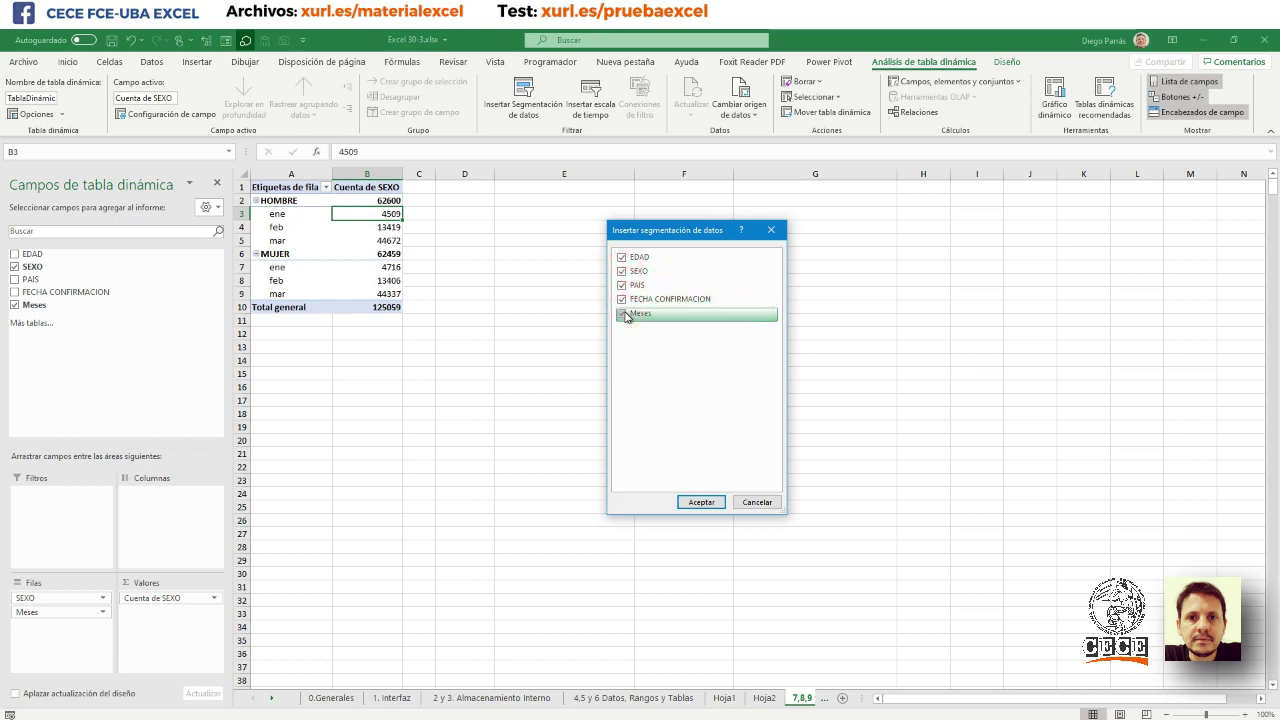
- Create the five slicers and place EDAD, SEXO, PAIS, FECHA CONFIRMACION and Meses in one top row
left_click(718, 502)
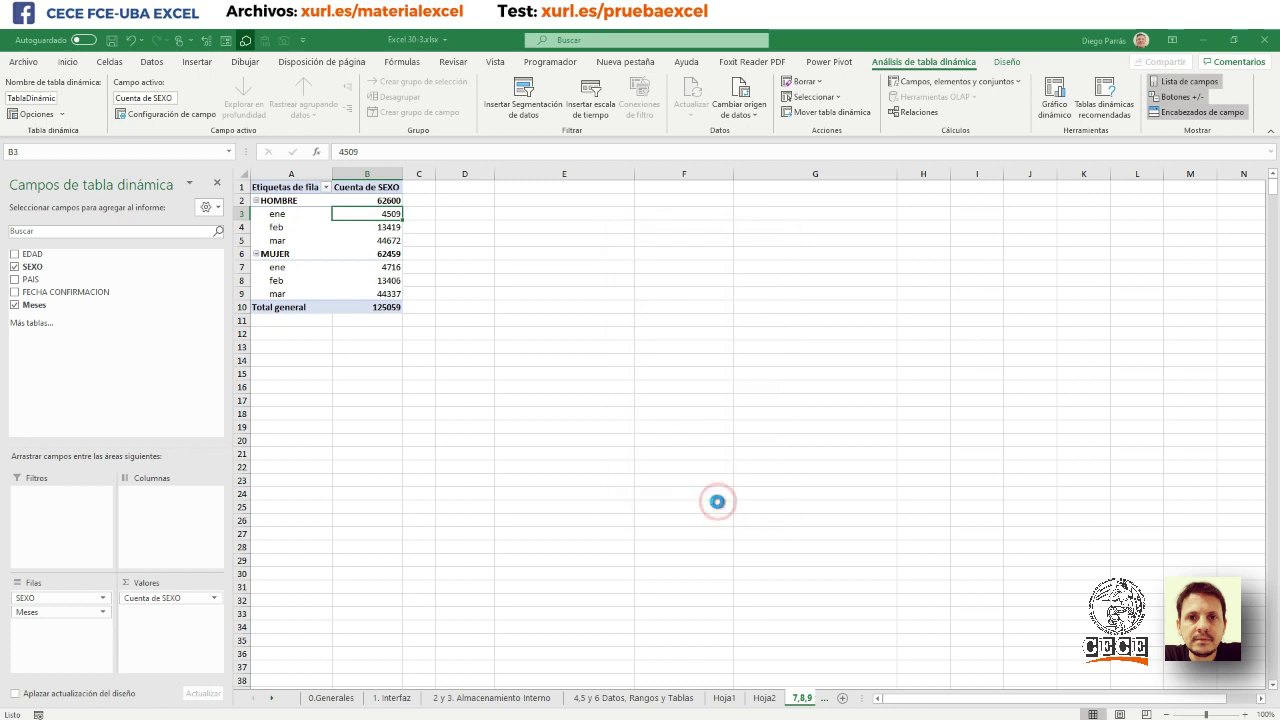
mouse_move(460, 287)
left_mouse_down()
mouse_move(297, 181)
mouse_move(308, 194)
left_mouse_up()
mouse_move(471, 324)
left_mouse_down()
mouse_move(418, 250)
mouse_move(423, 203)
left_mouse_up()
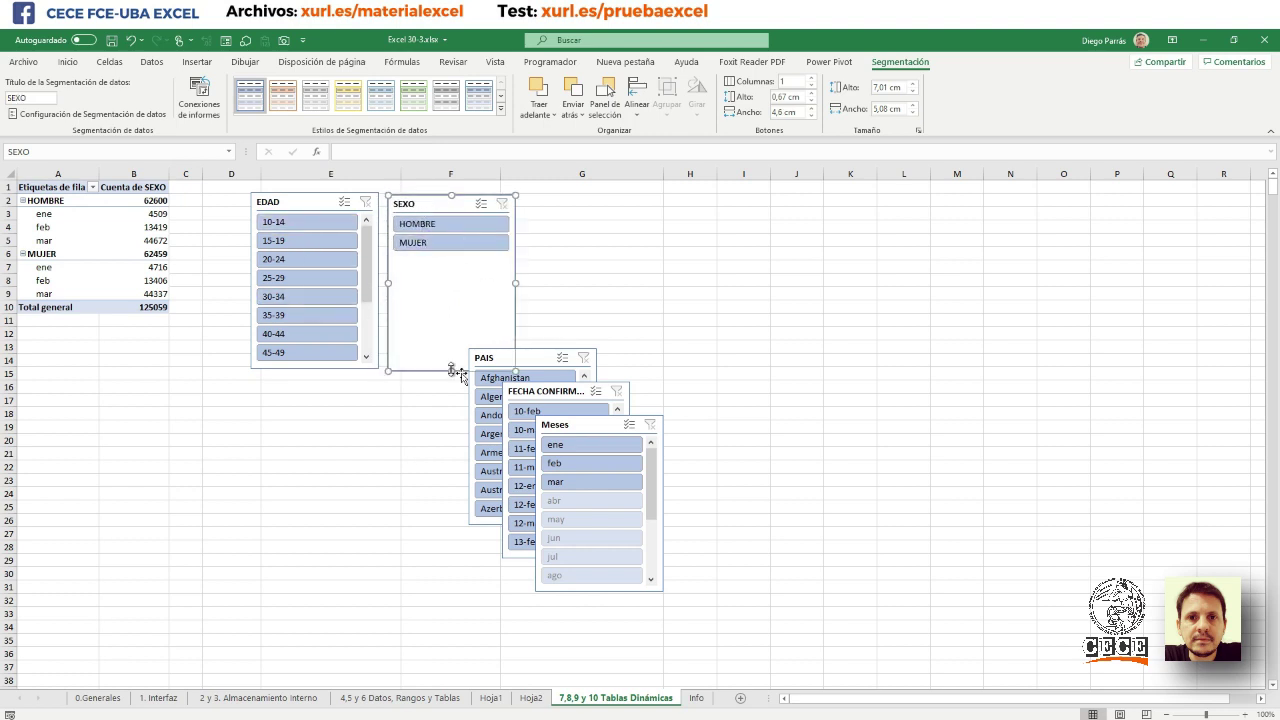
left_click_drag(525, 360, 582, 204)
left_click_drag(556, 390, 716, 207)
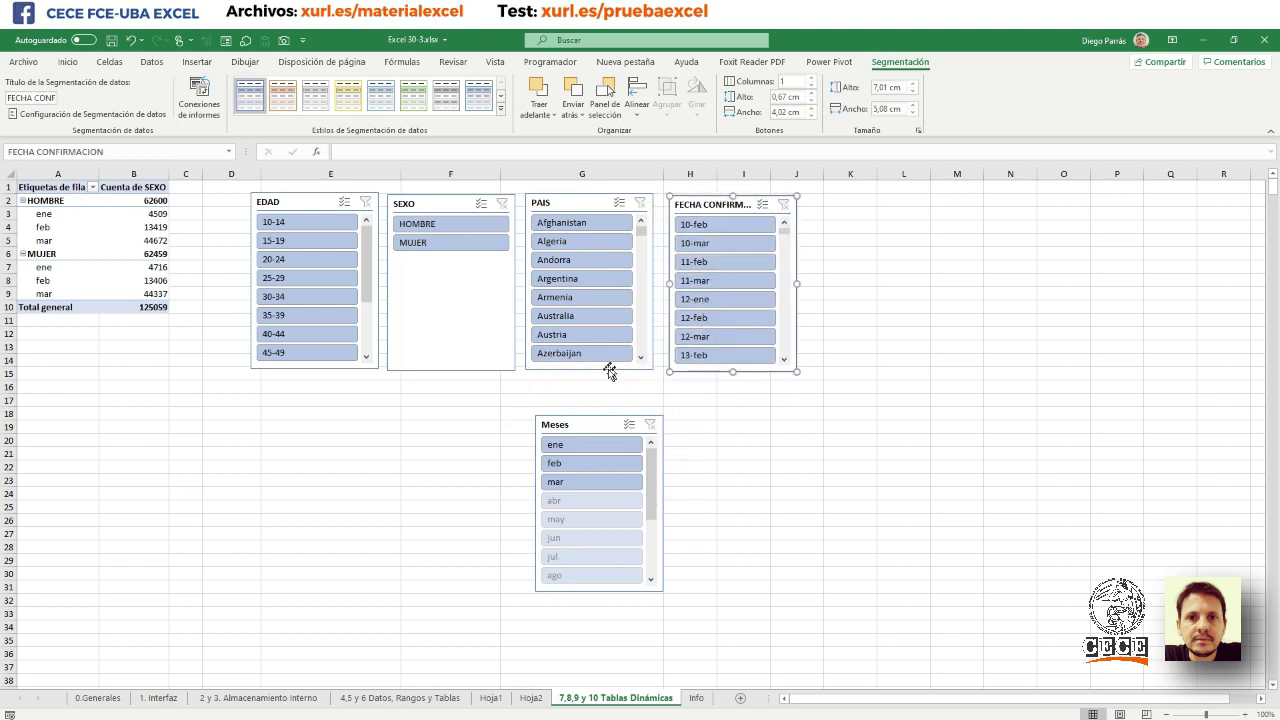
left_click_drag(573, 425, 848, 206)
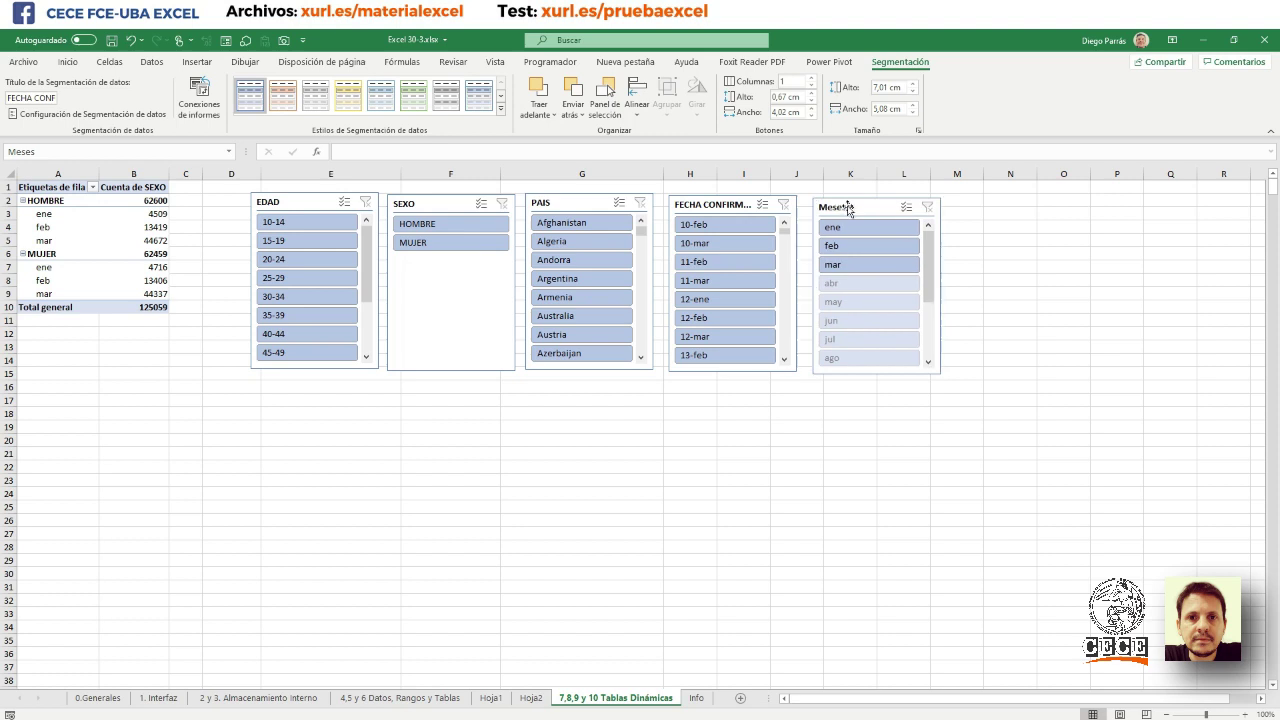
- Filter to HOMBRE; style SEXO orange, PAIS yellow, FECHA CONFIRMACION green and Meses grey
left_click(420, 222)
left_click(428, 207)
left_click(283, 95)
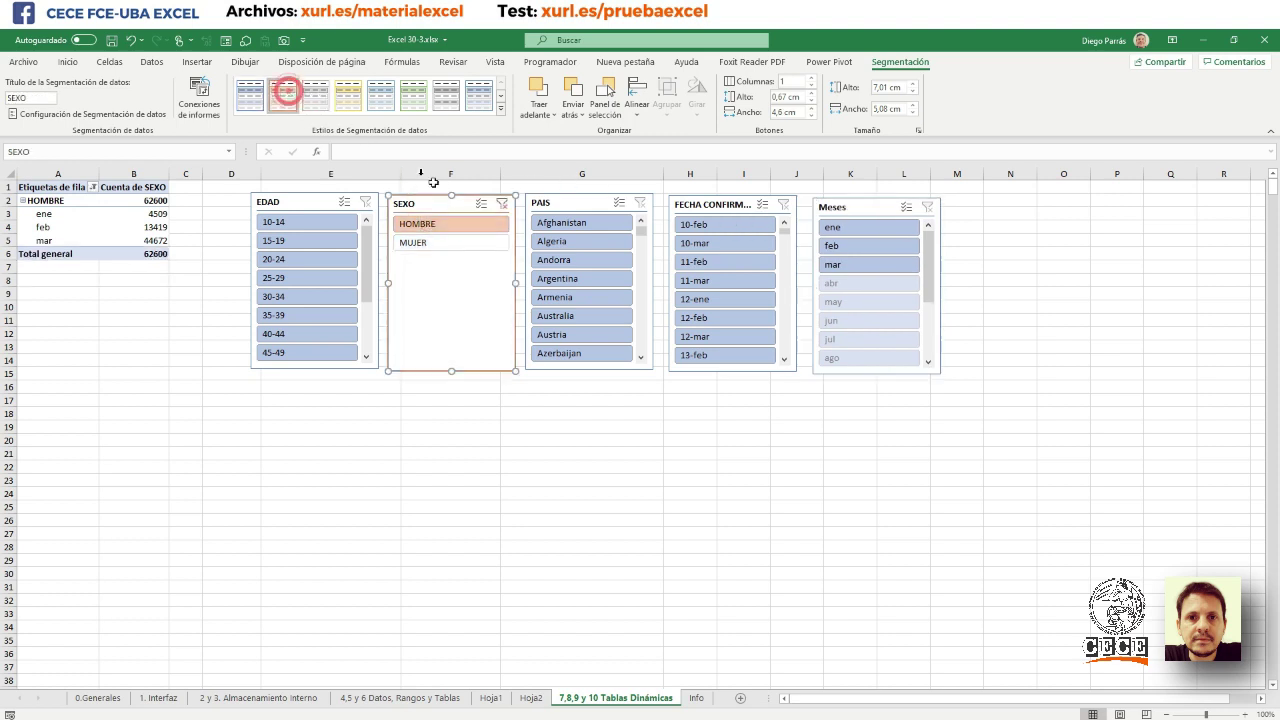
left_click(570, 204)
left_click(348, 95)
left_click(699, 212)
left_click(413, 95)
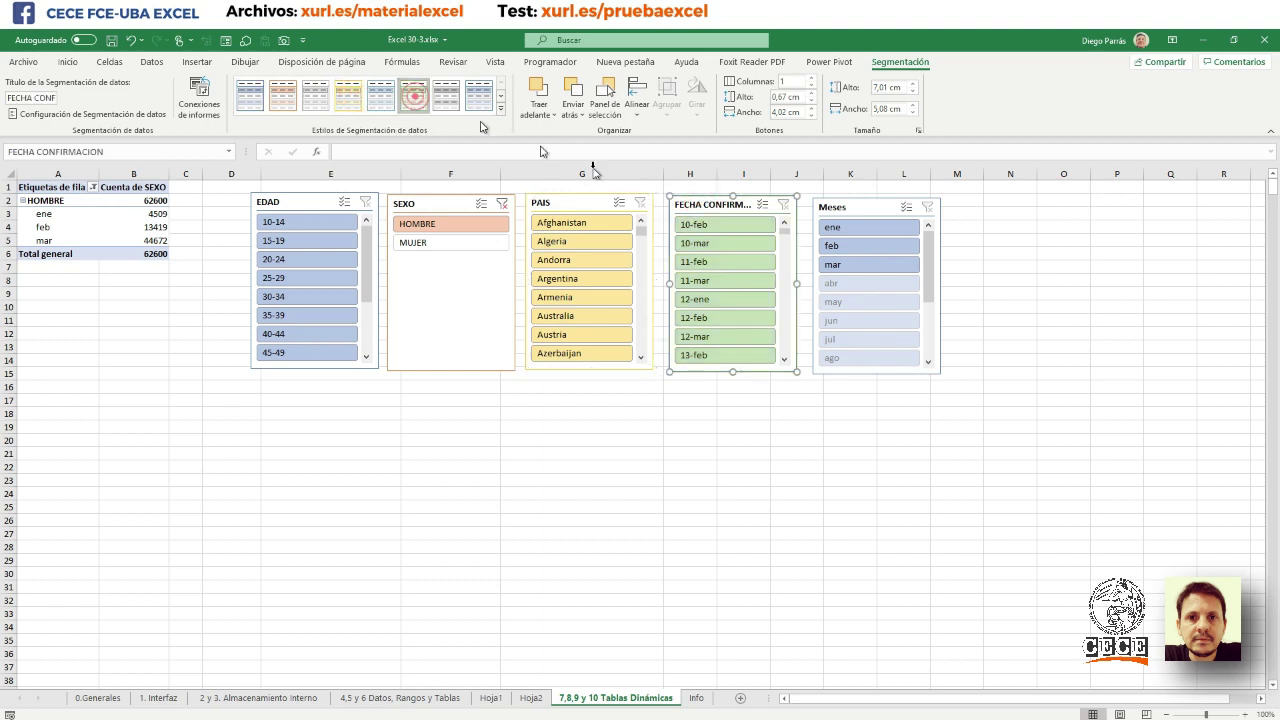
left_click(840, 208)
left_click(446, 95)
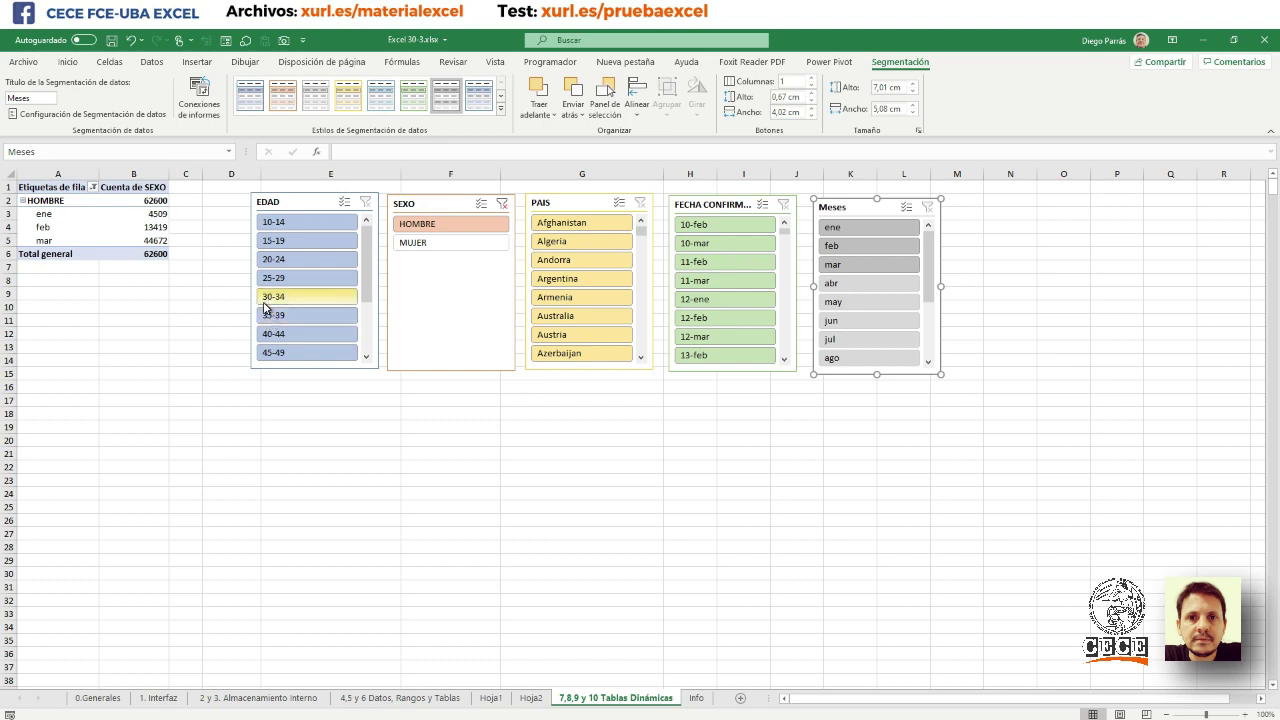
- Filter the pivot by country with the PAIS slicer, first Armenia, then Argentina
left_click(584, 298)
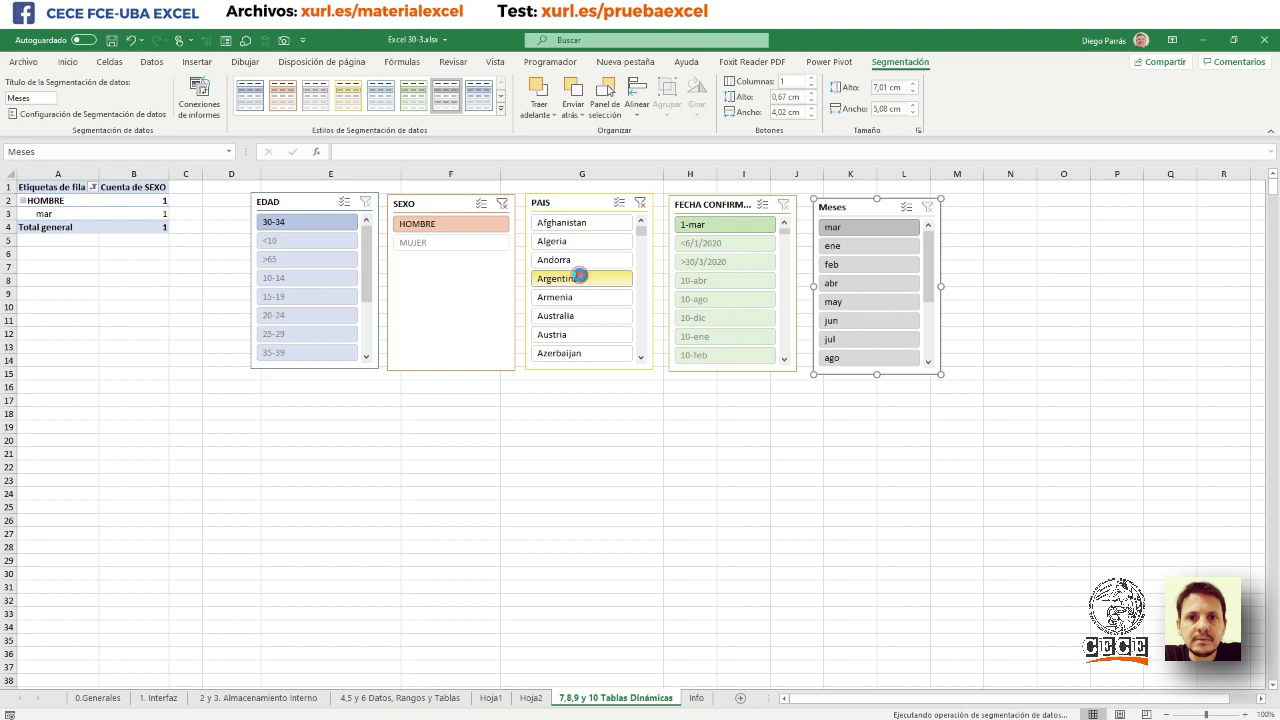
left_click(580, 279)
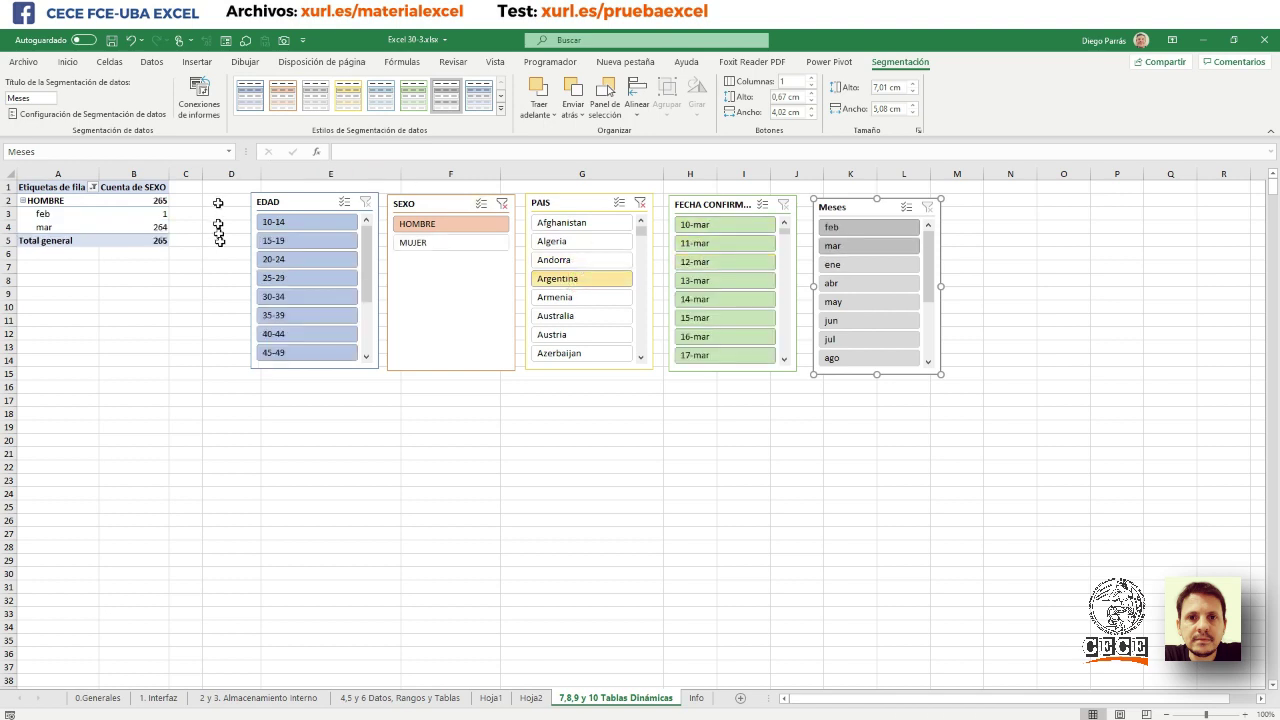
mouse_move(150, 240)
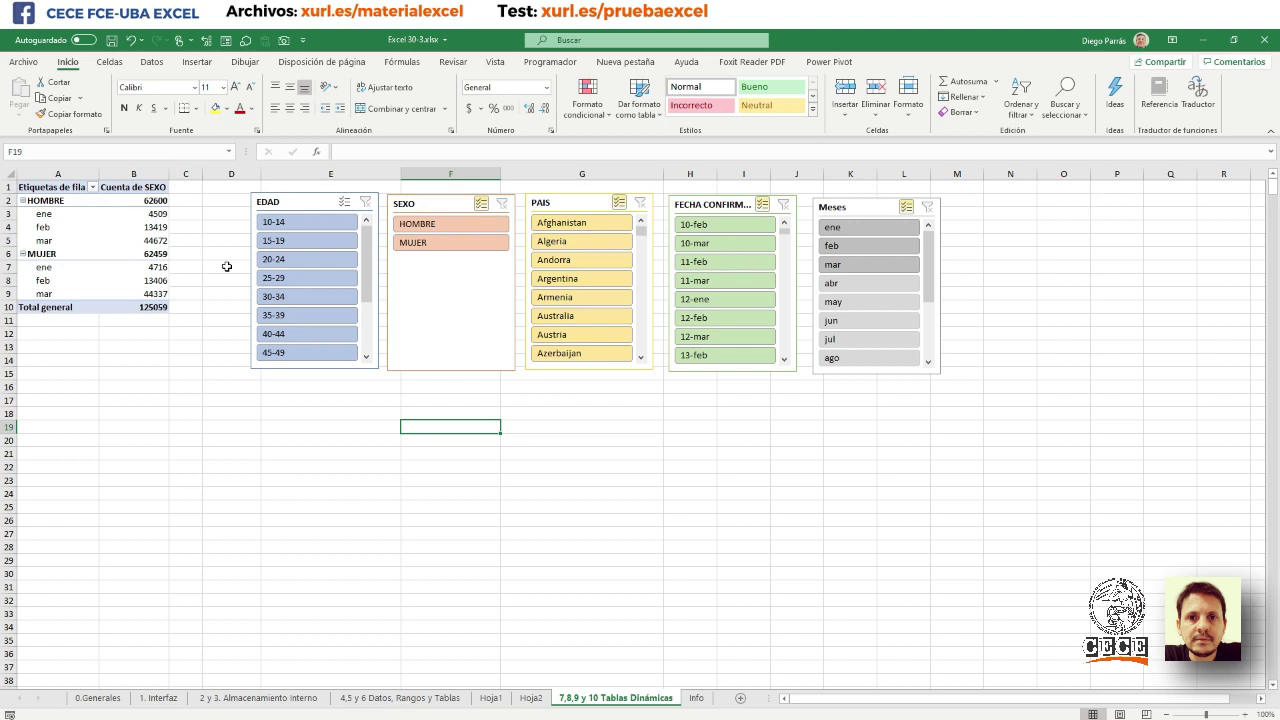
- Turn off multi-select on the SEXO, PAIS, Meses and EDAD slicers
mouse_move(147, 318)
left_click(481, 203)
left_click(619, 202)
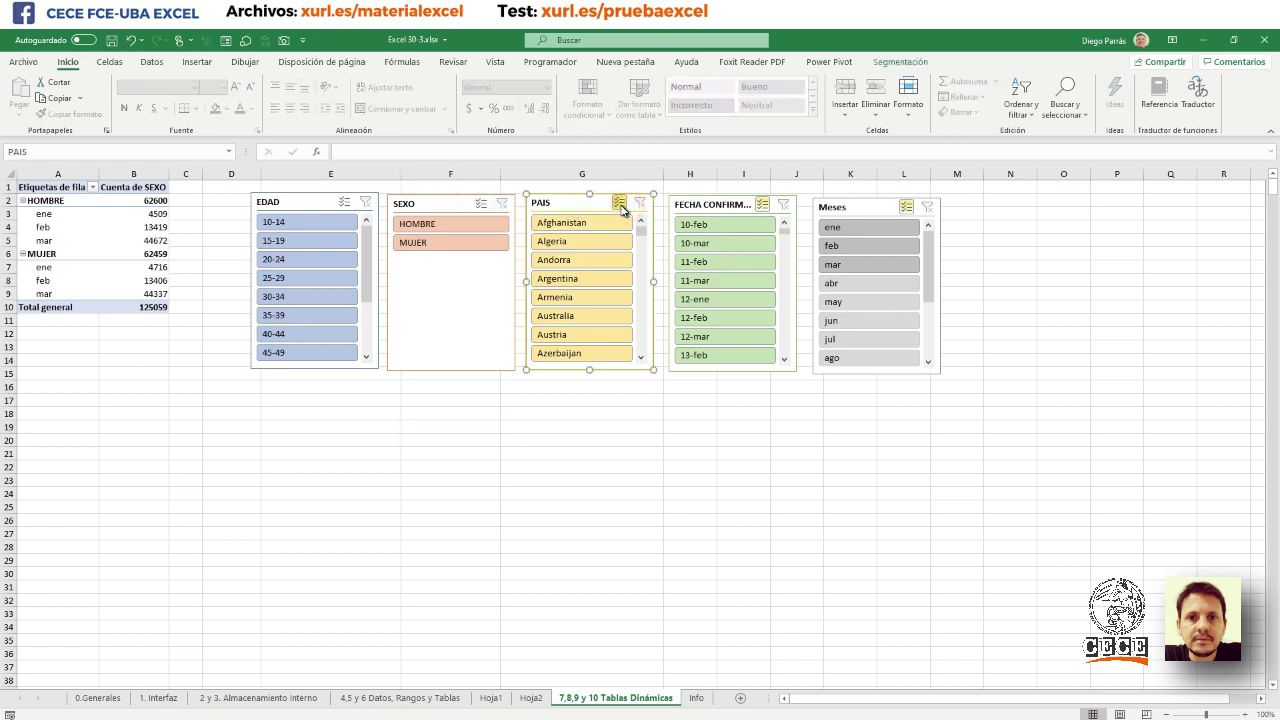
left_click(906, 206)
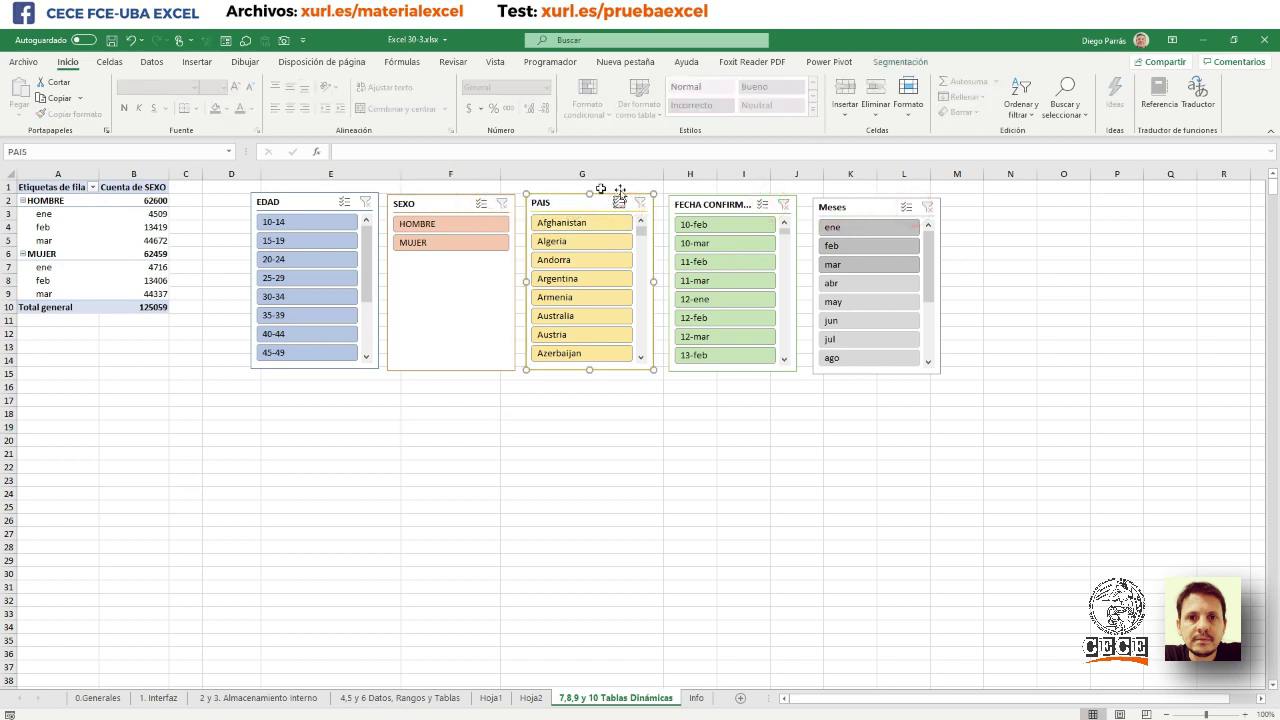
left_click(342, 204)
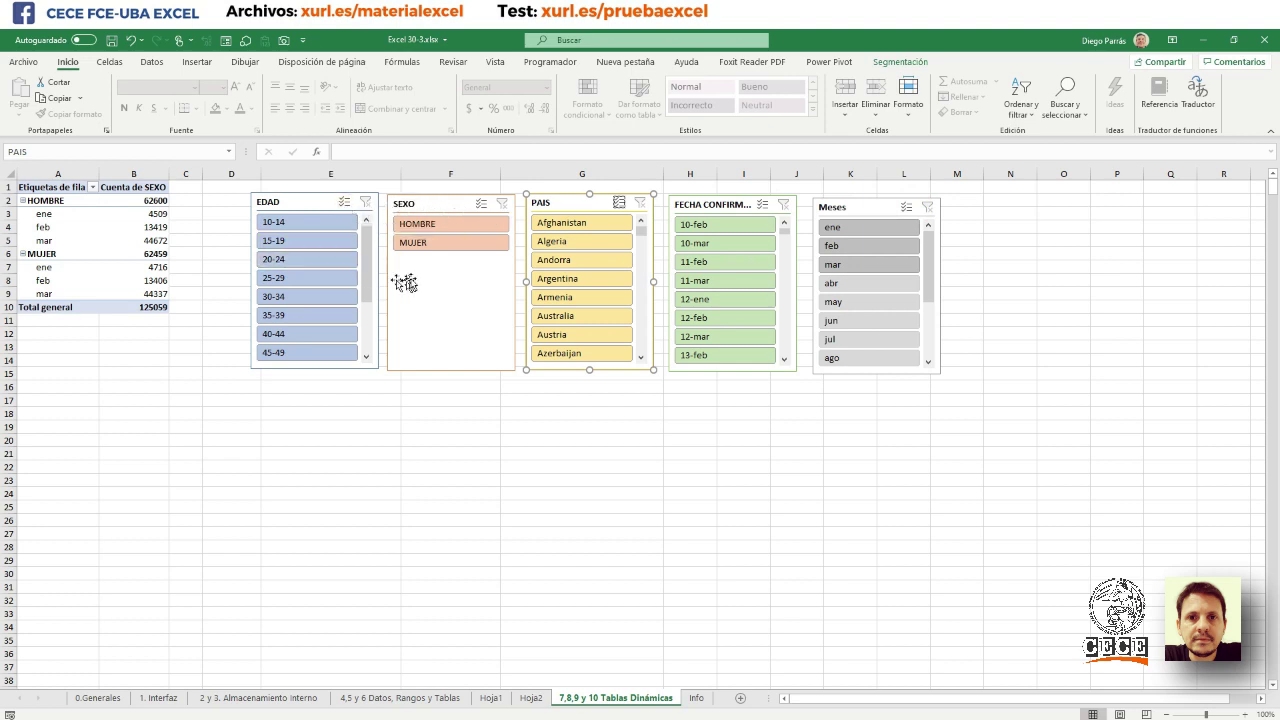
- Filter to HOMBRE, Australia and mar, then clear the SEXO, PAIS and Meses filters
left_click(427, 230)
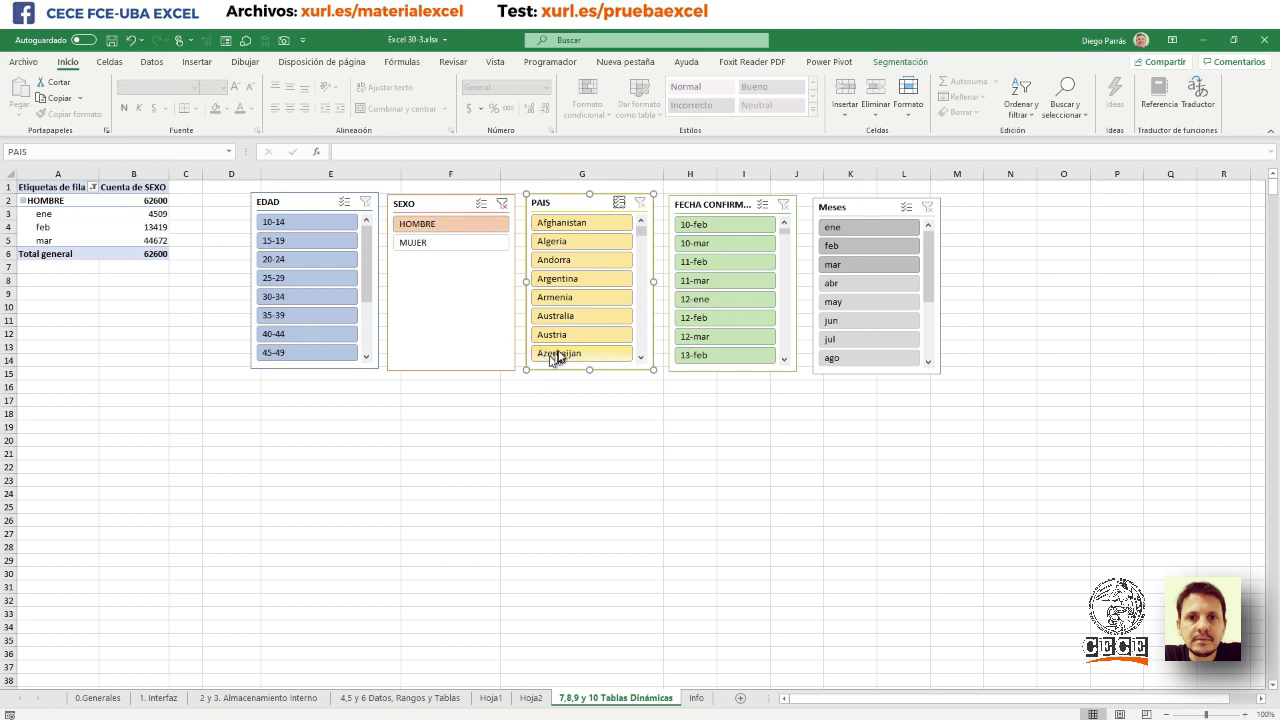
left_click(566, 316)
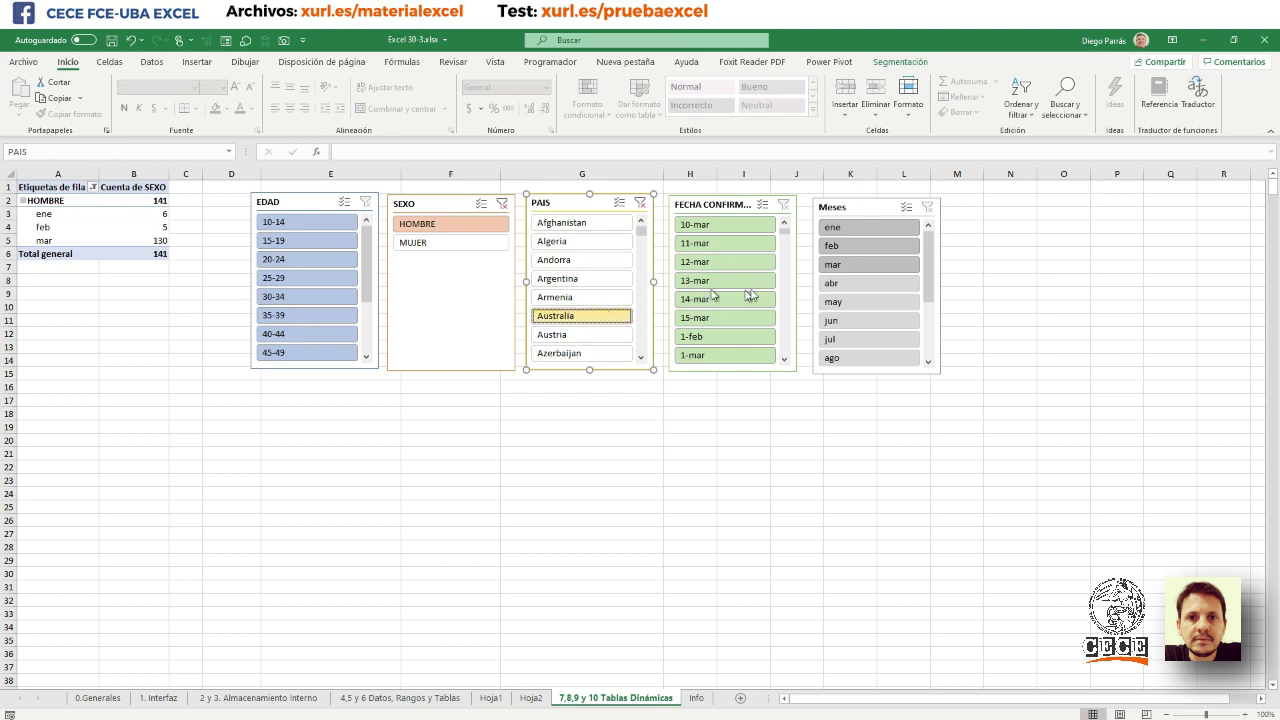
left_click(836, 265)
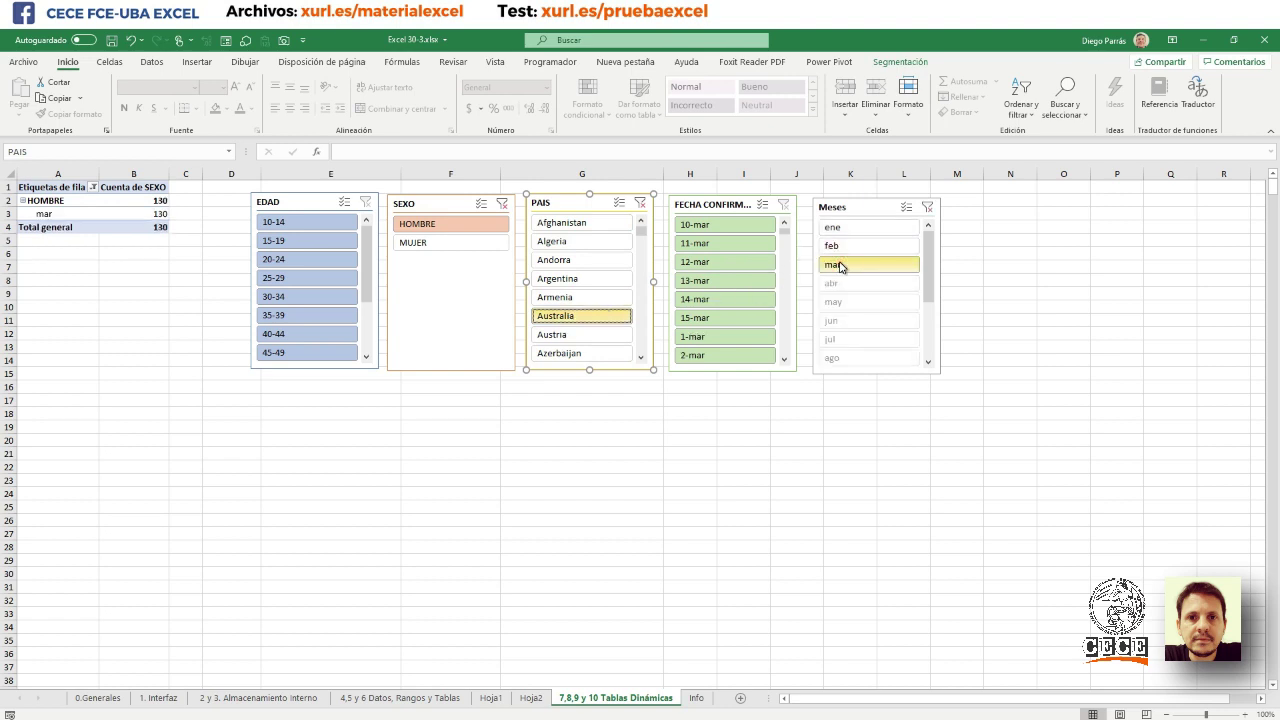
left_click(502, 204)
left_click(640, 204)
left_click(927, 206)
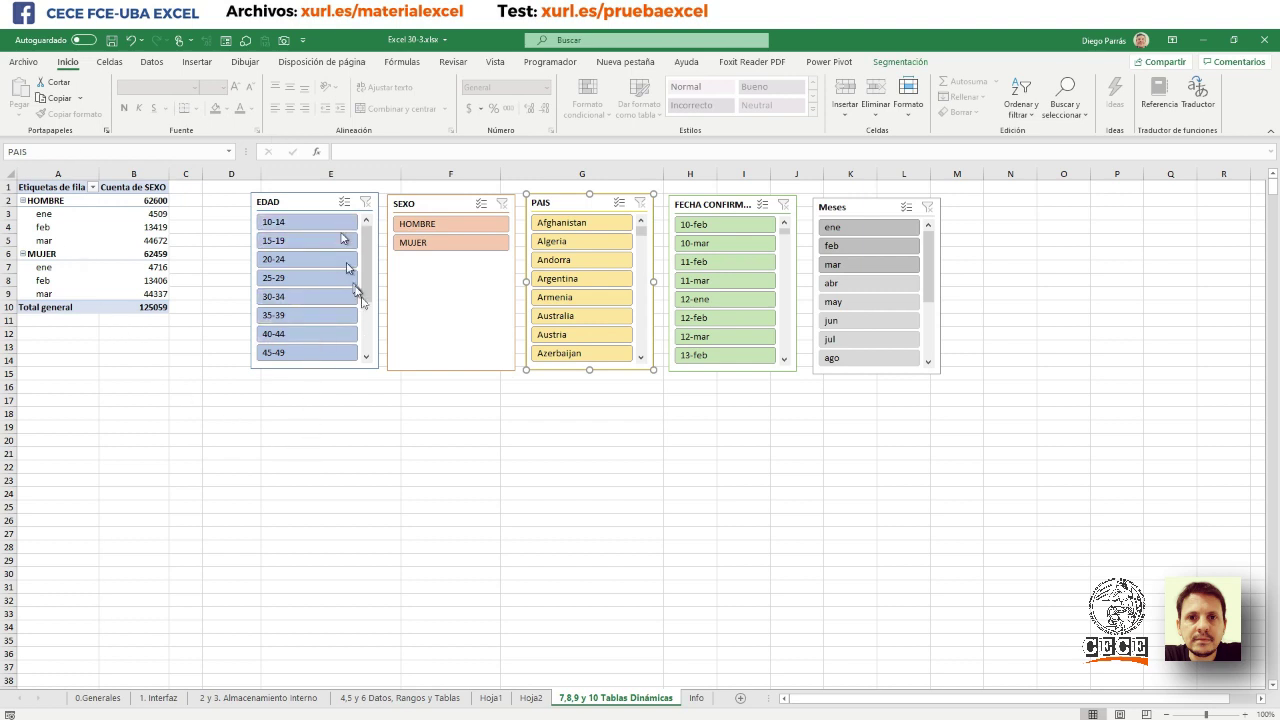
- Turn multi-select on for all five slicers: EDAD, SEXO, PAIS, FECHA CONFIRMACION and Meses
left_click(344, 202)
left_click(482, 203)
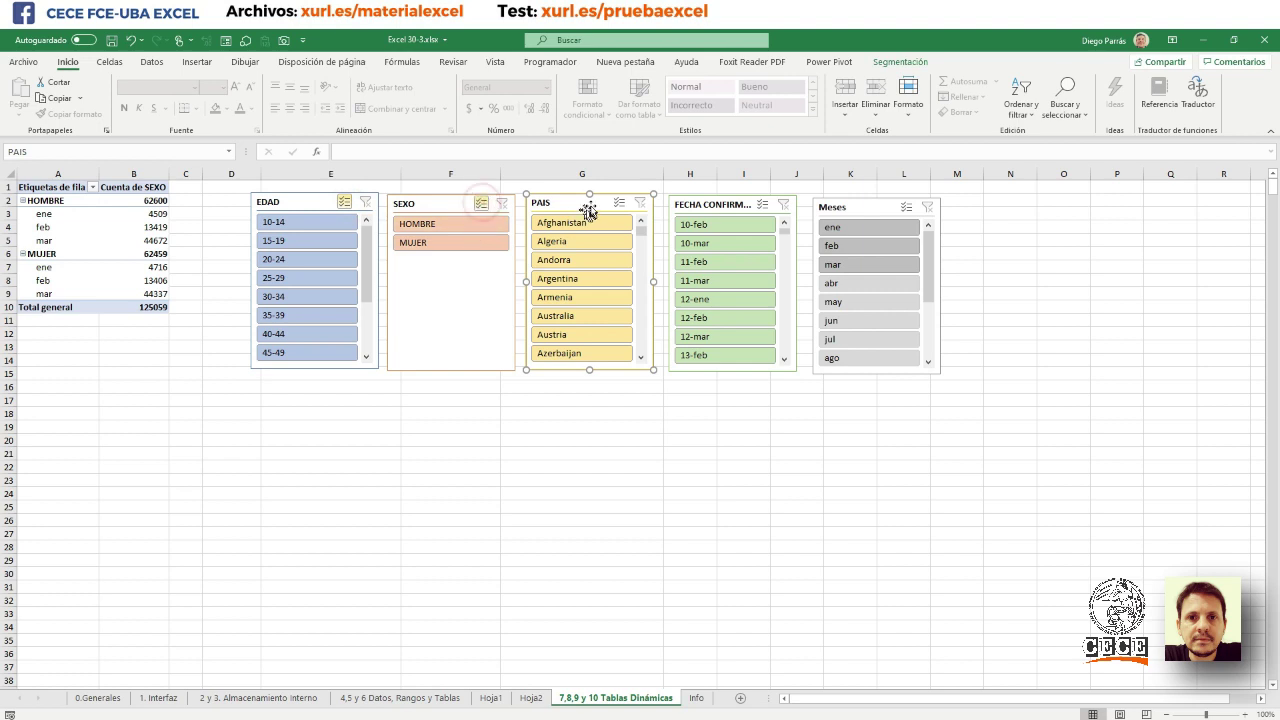
left_click(619, 203)
left_click(762, 204)
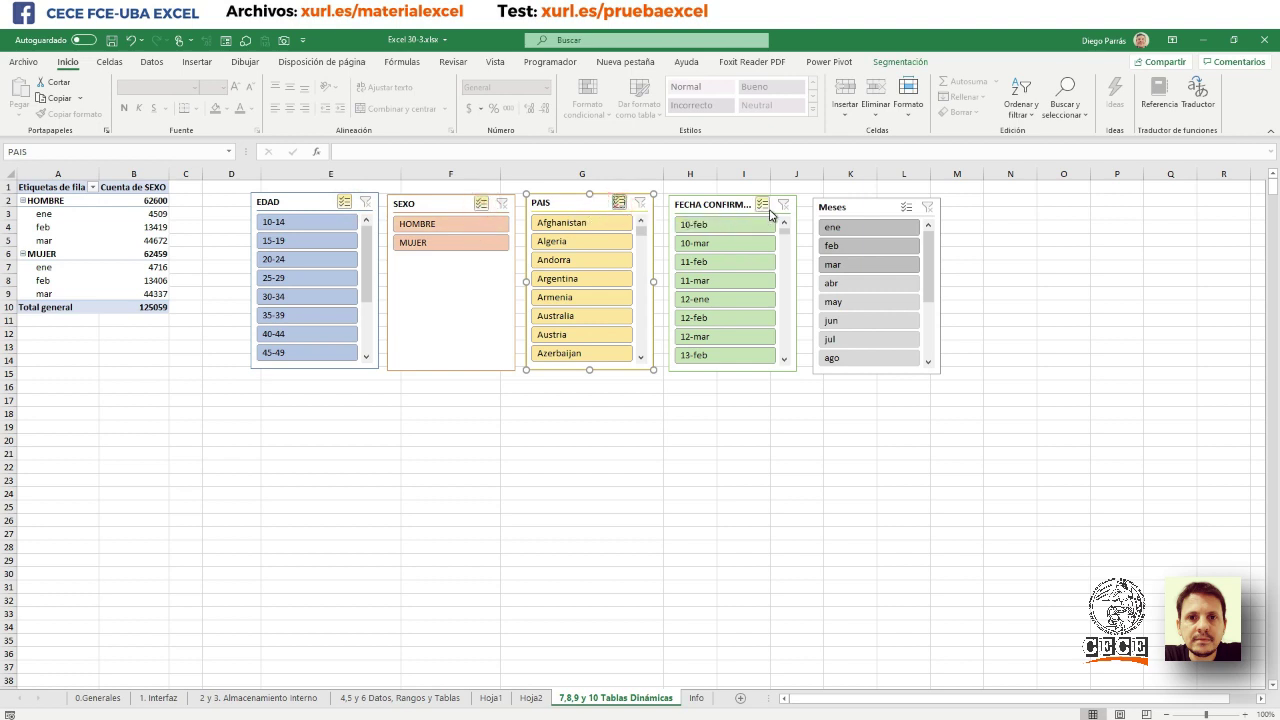
left_click(906, 207)
- Exclude ages 10-14 and 15-19, month ene and date 10-feb, keeping both sexes and all countries
left_click(296, 223)
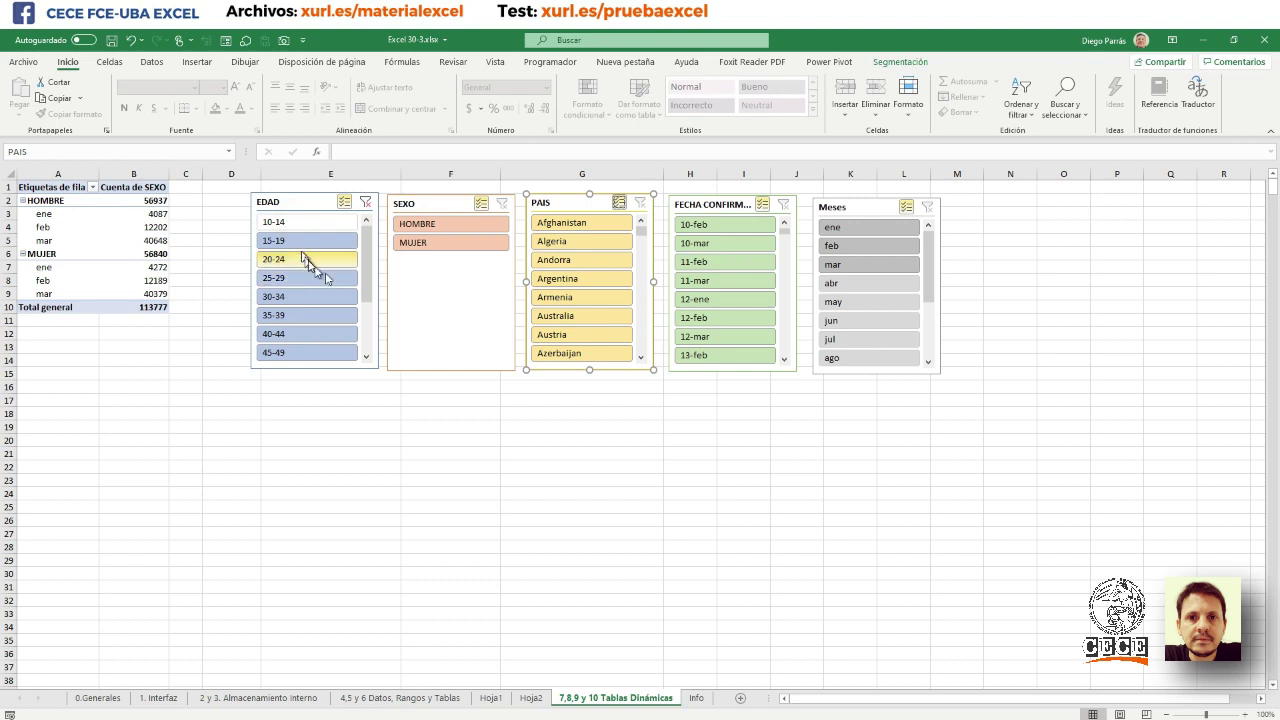
left_click(558, 280)
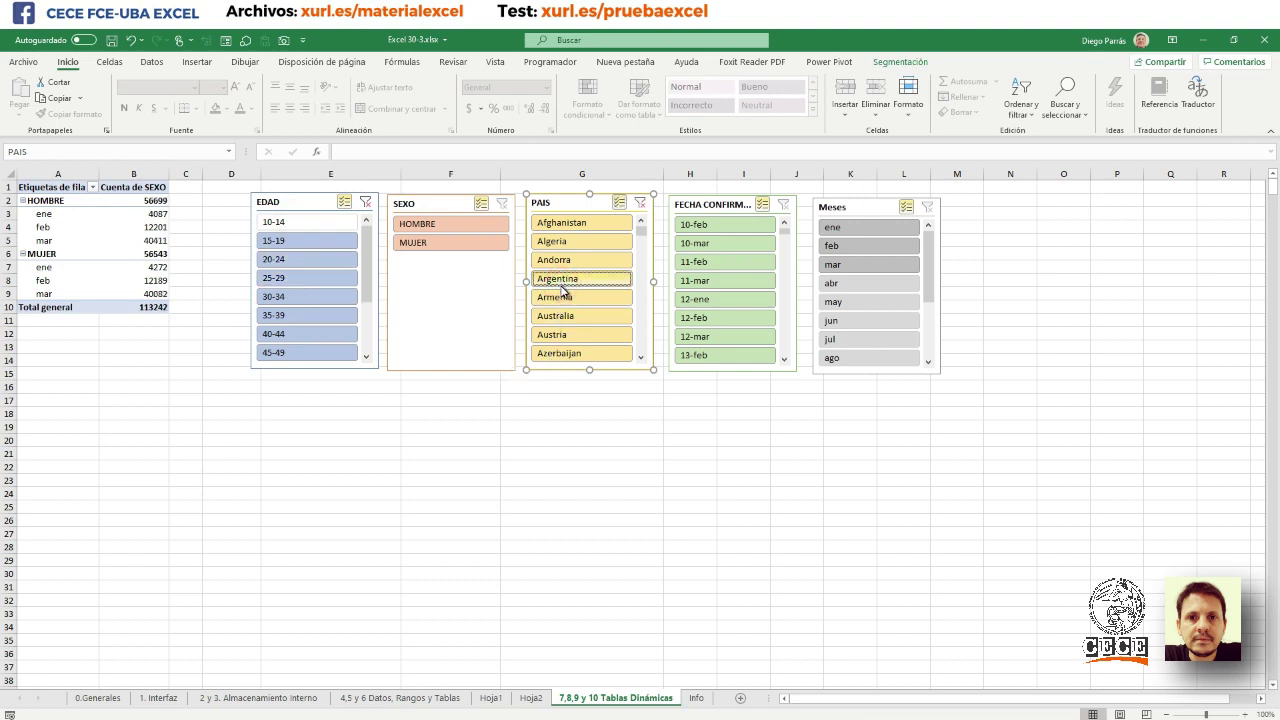
left_click(560, 279)
left_click(557, 278)
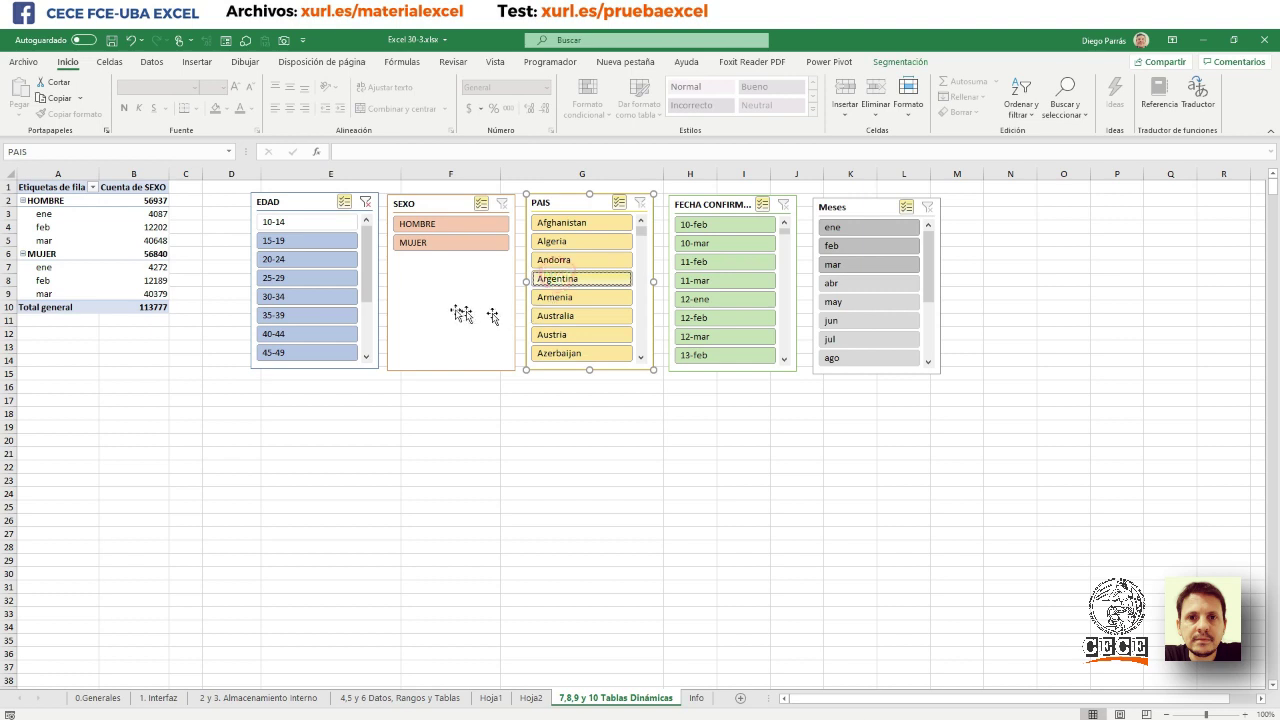
left_click(862, 247)
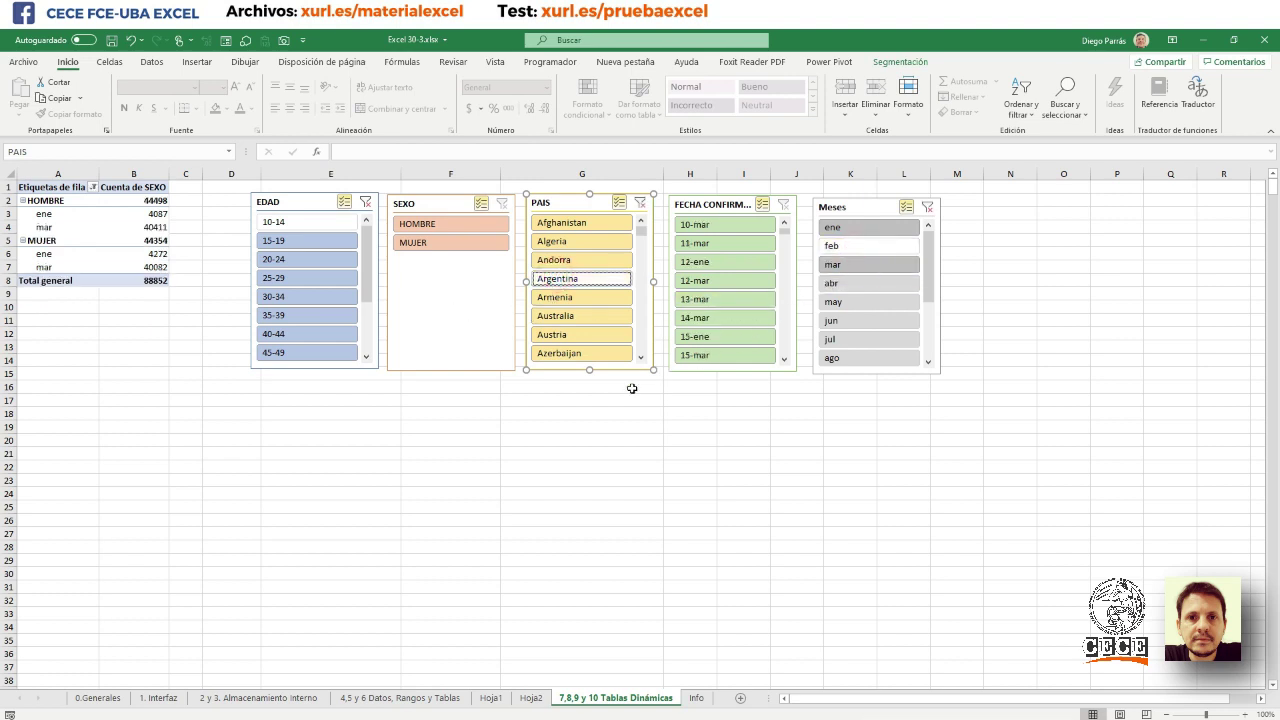
left_click(456, 222)
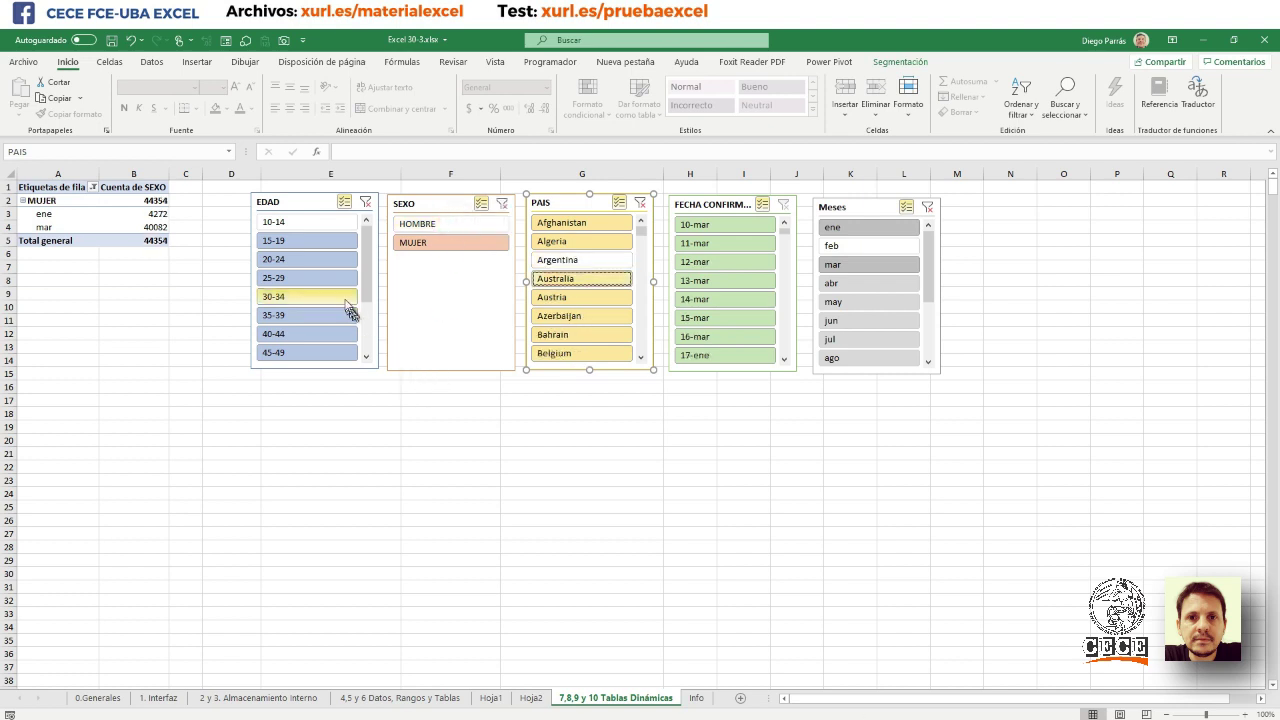
left_click(336, 241)
left_click(455, 224)
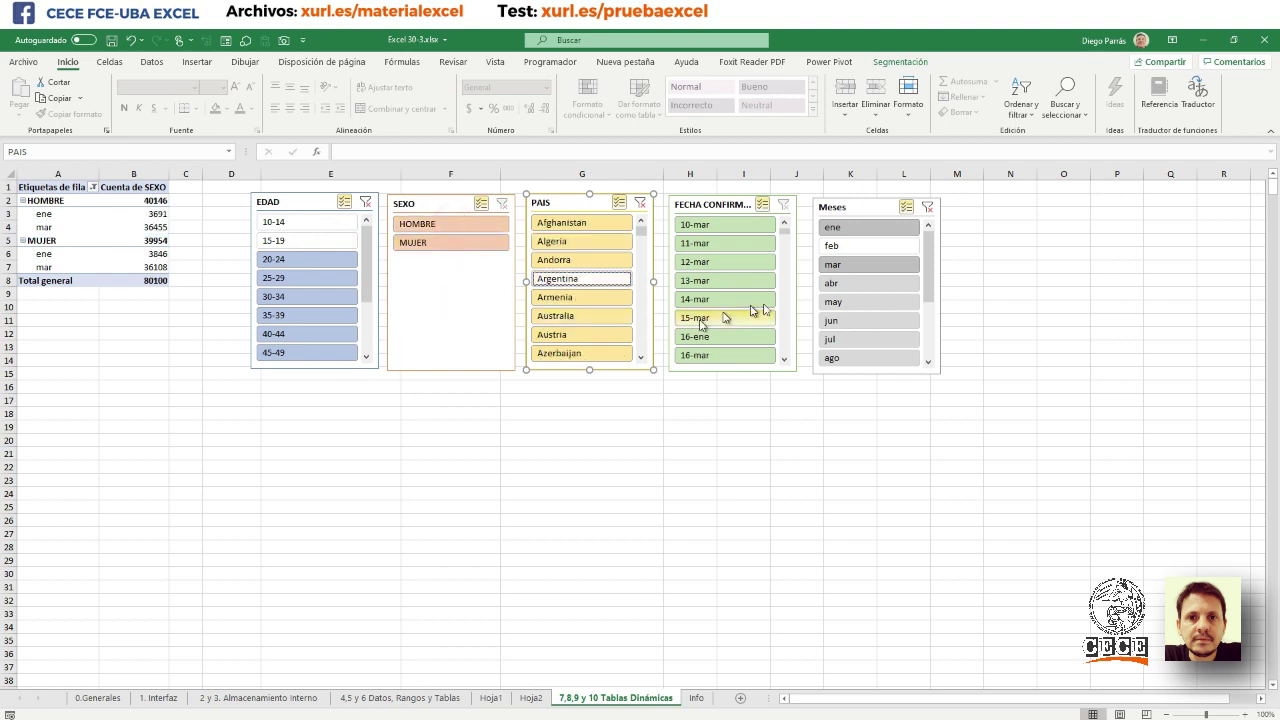
left_click(860, 246)
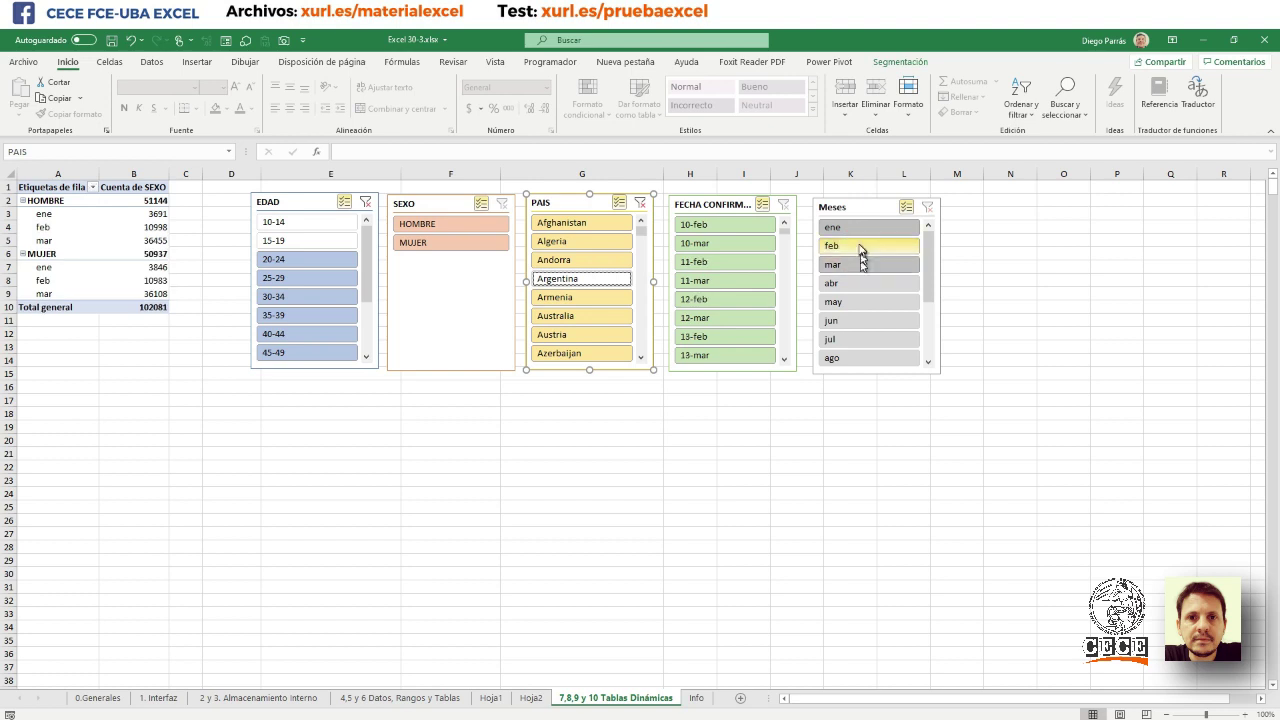
left_click(857, 227)
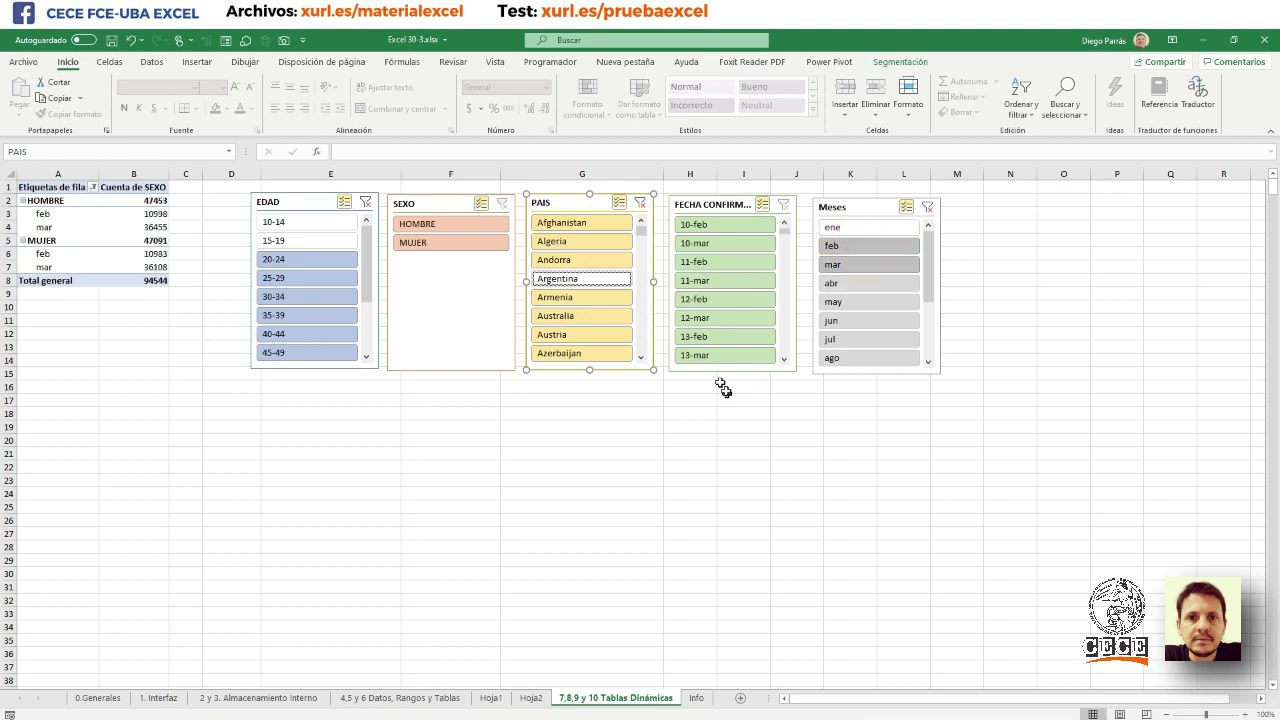
left_click(594, 278)
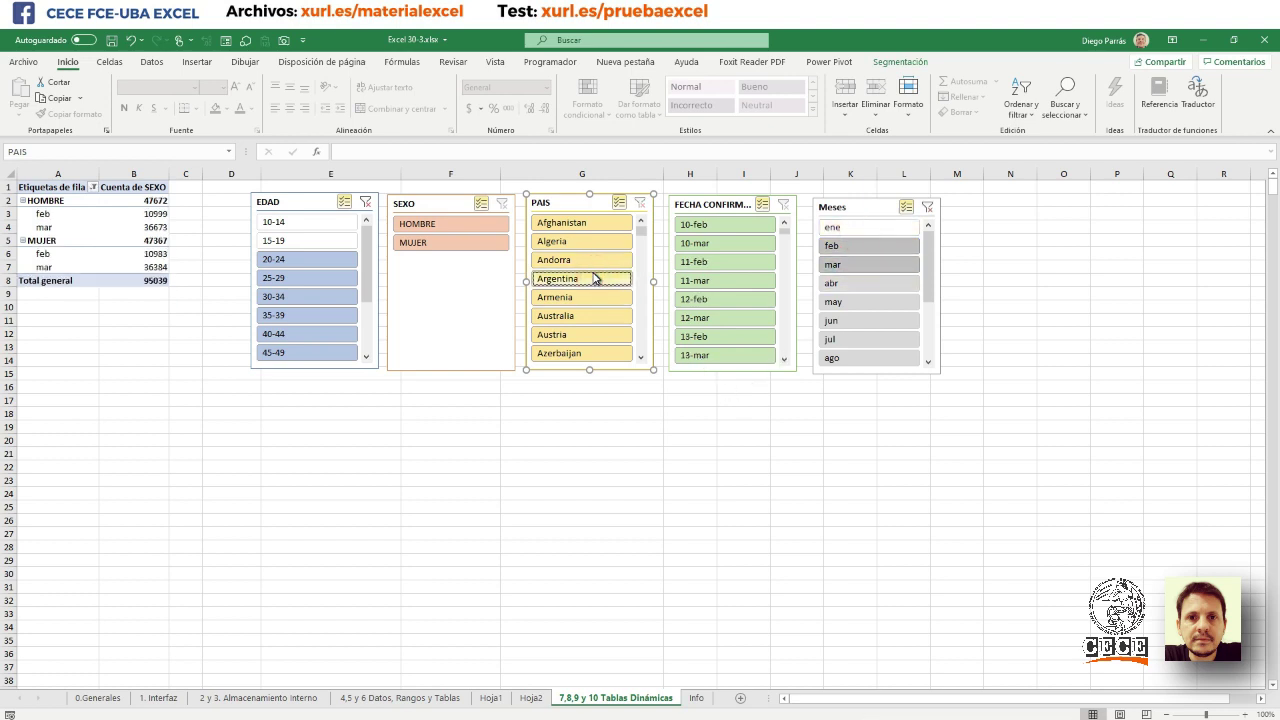
left_click(697, 224)
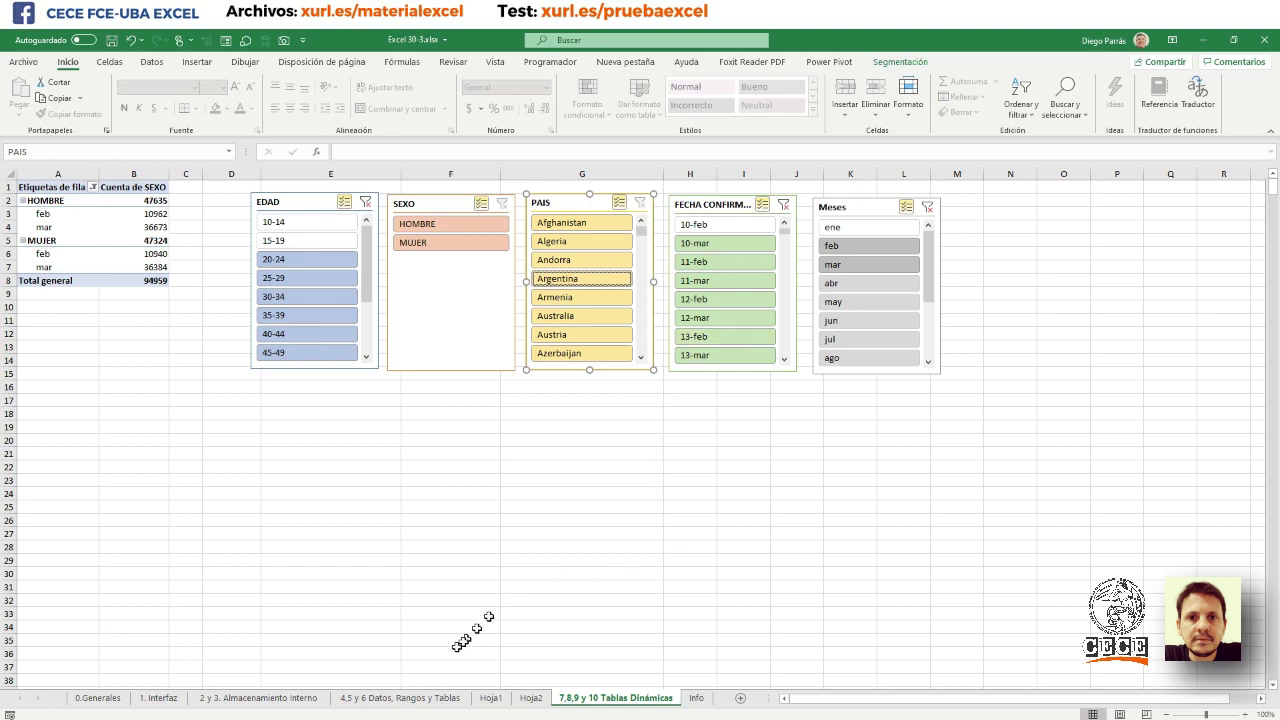
- Open xurl.es/pruebaexcel in the web browser
left_click(430, 715)
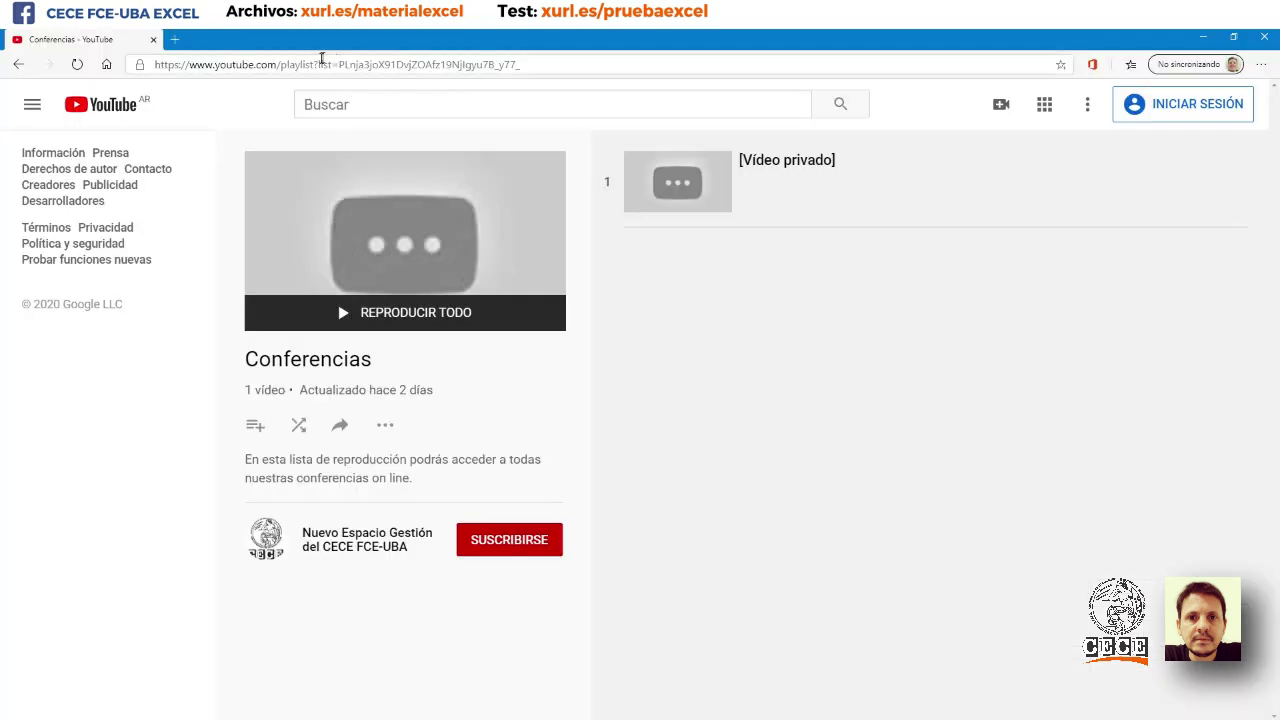
left_click(322, 63)
type("xurl.es/pruebaexcel")
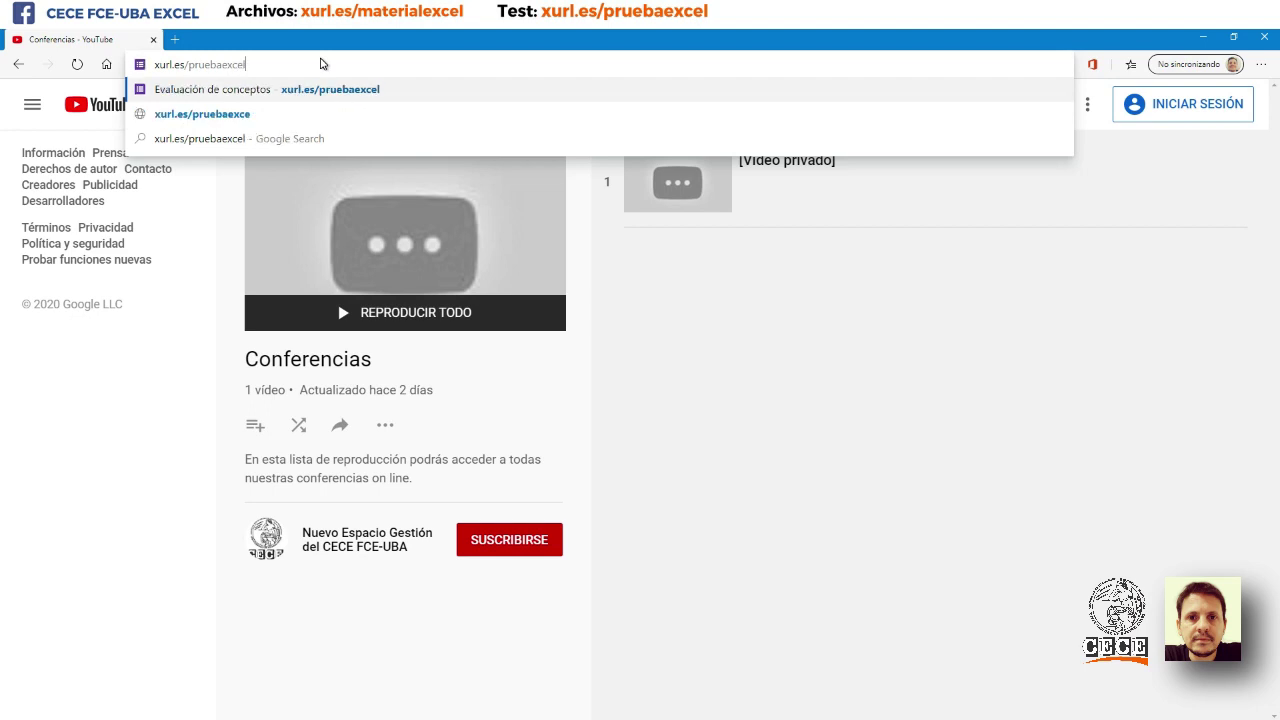
key("Return")
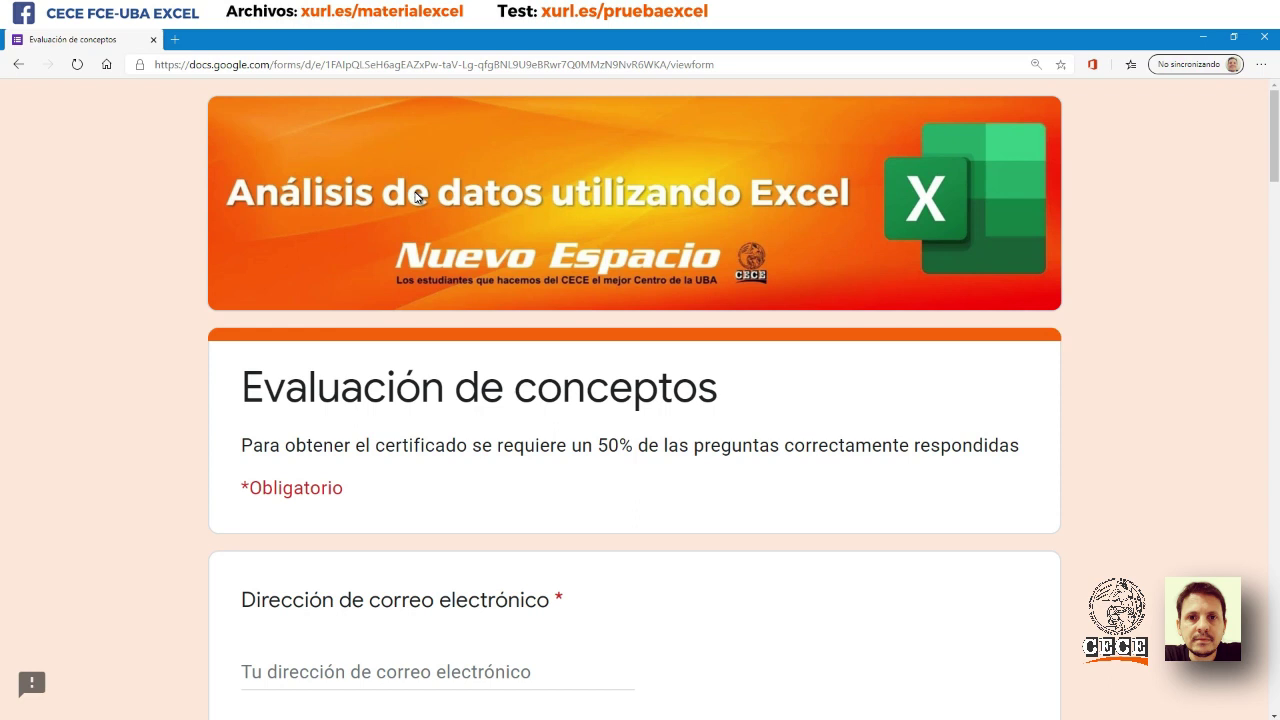
- Scroll through the 'Evaluación de conceptos' quiz questions and back to the top, then return to Excel
scroll(417, 196, "down", 1)
scroll(414, 191, "down", 1)
scroll(414, 191, "down", 1)
scroll(413, 195, "down", 1)
scroll(414, 194, "down", 1)
scroll(414, 194, "down", 1)
scroll(418, 188, "up", 1)
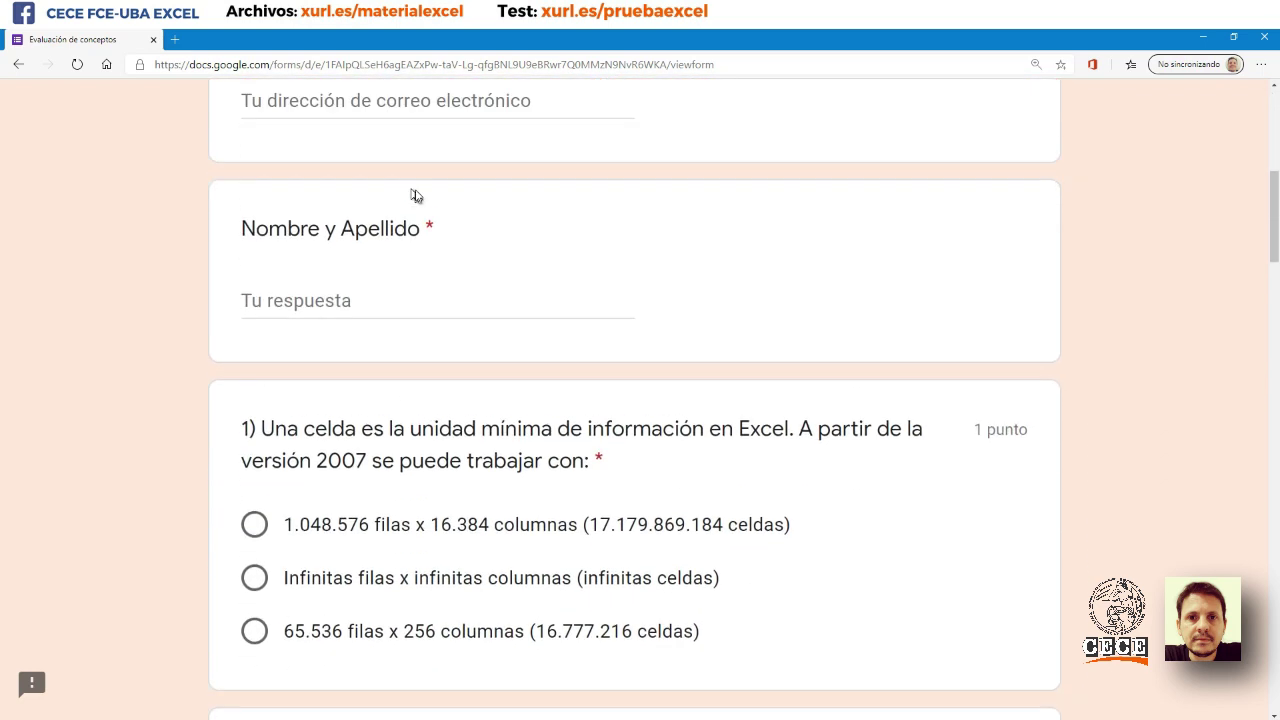
scroll(418, 190, "up", 1)
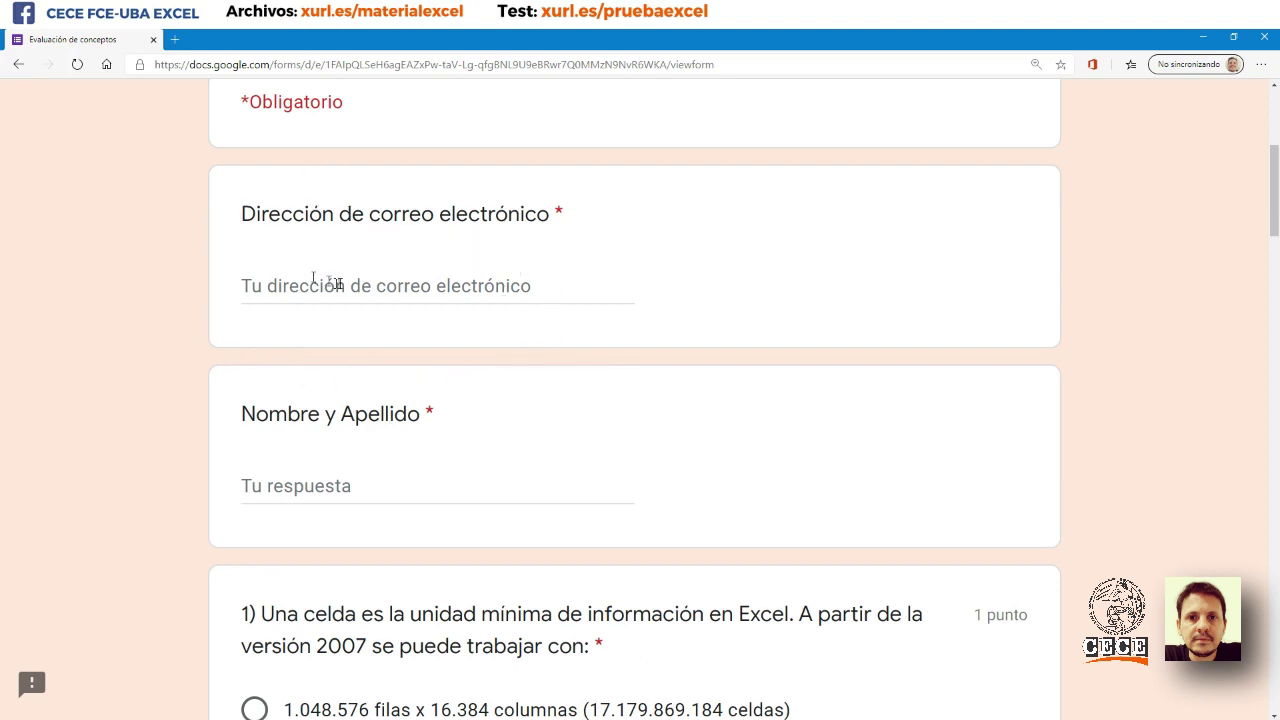
scroll(370, 205, "up", 4)
scroll(390, 300, "down", 3)
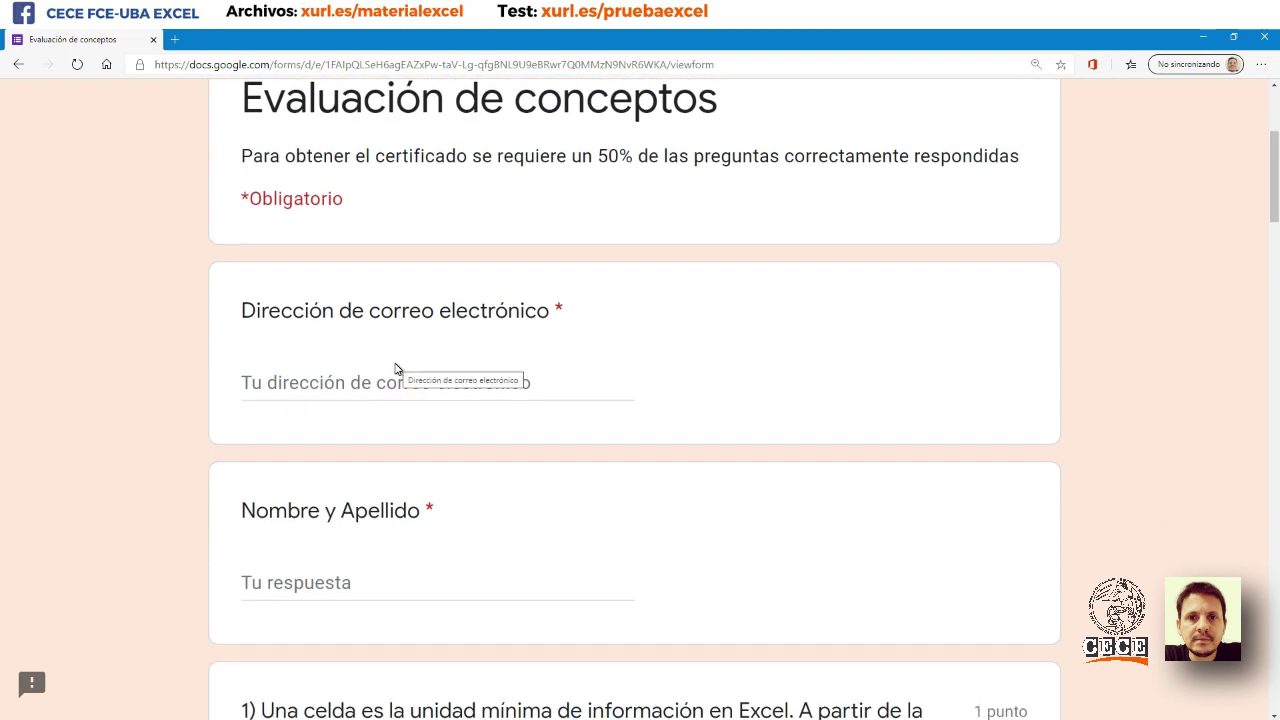
scroll(396, 368, "down", 1)
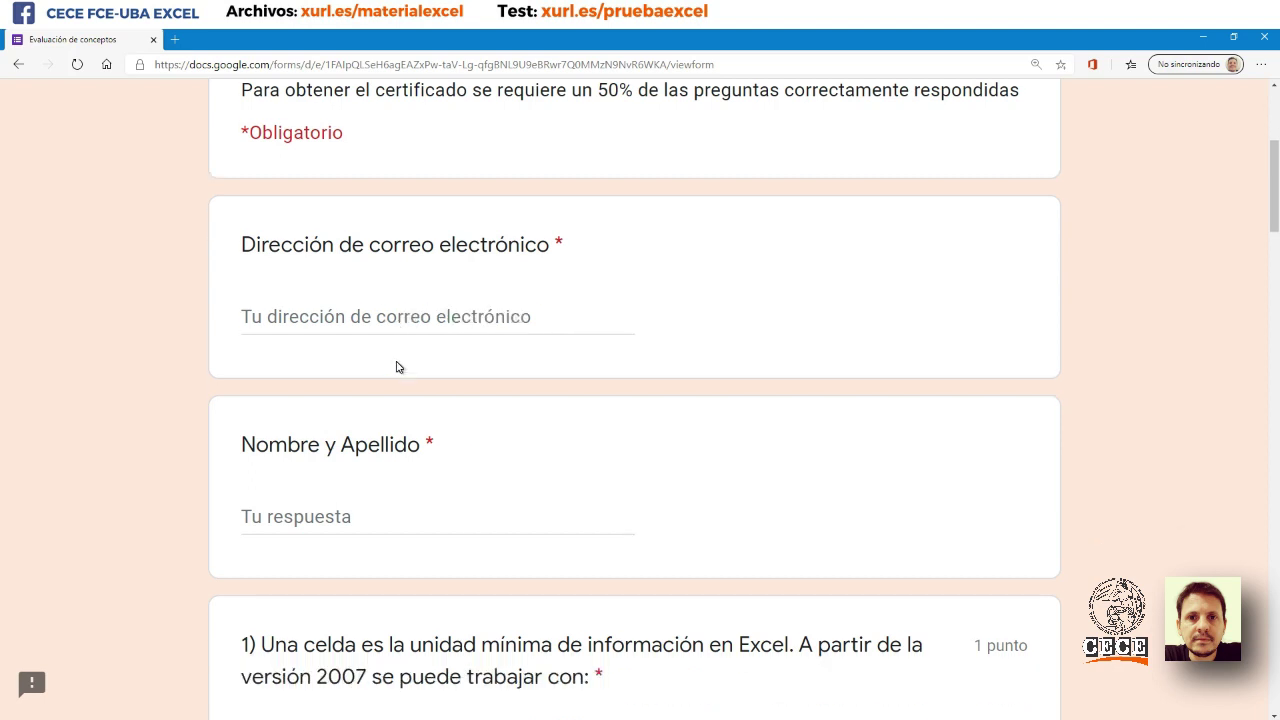
scroll(403, 323, "up", 2)
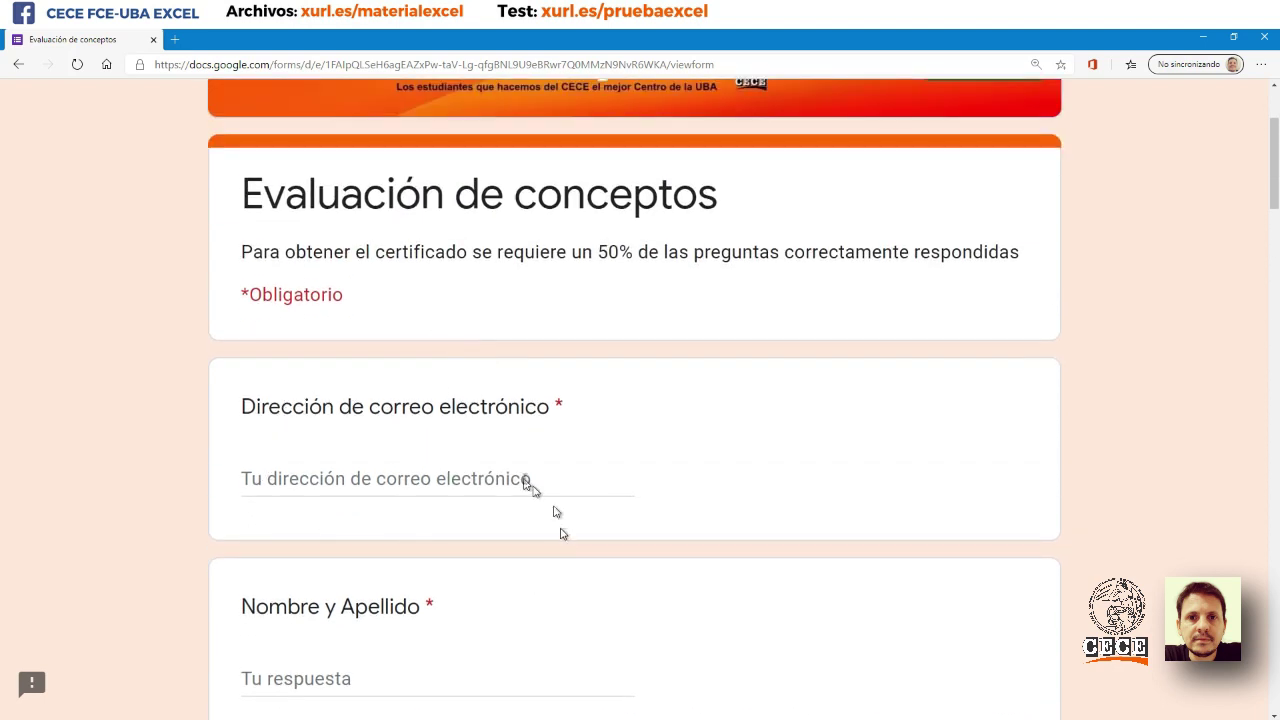
scroll(531, 486, "down", 4)
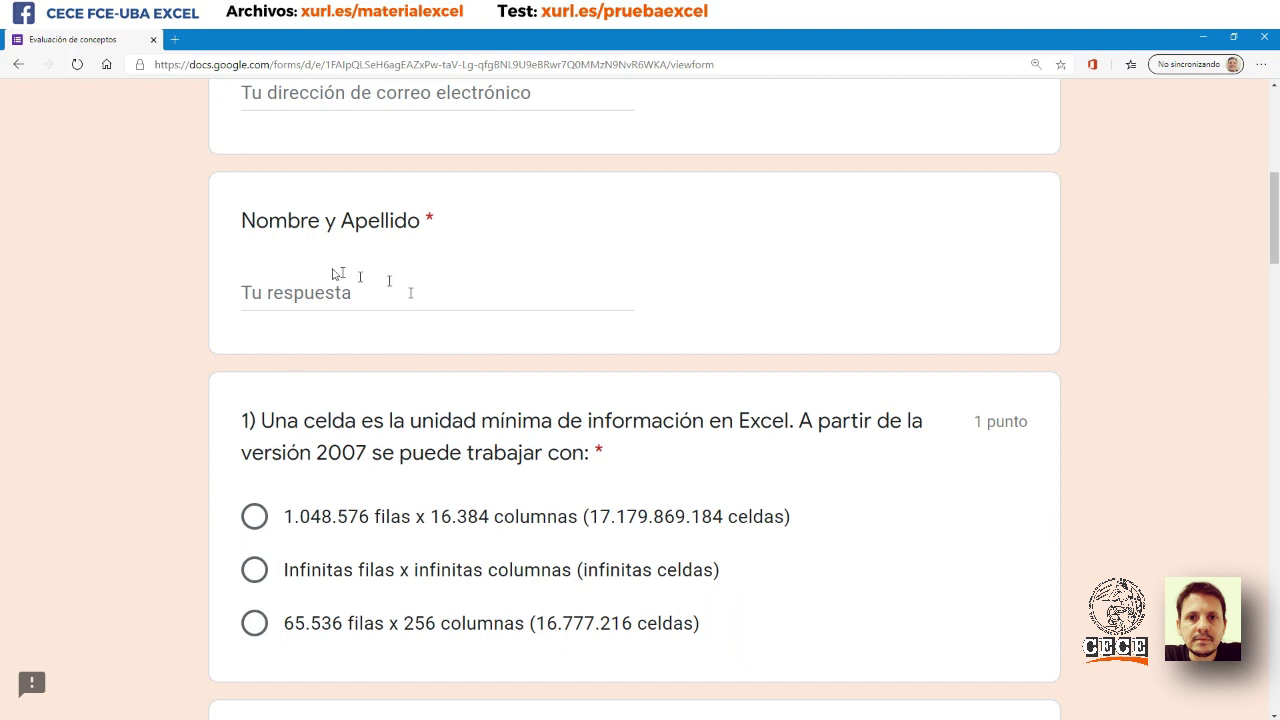
scroll(266, 271, "down", 1)
scroll(250, 310, "down", 1)
scroll(251, 325, "down", 2)
scroll(258, 340, "down", 2)
scroll(265, 358, "down", 2)
scroll(266, 365, "down", 2)
scroll(269, 365, "down", 2)
scroll(271, 367, "down", 2)
scroll(274, 371, "up", 2)
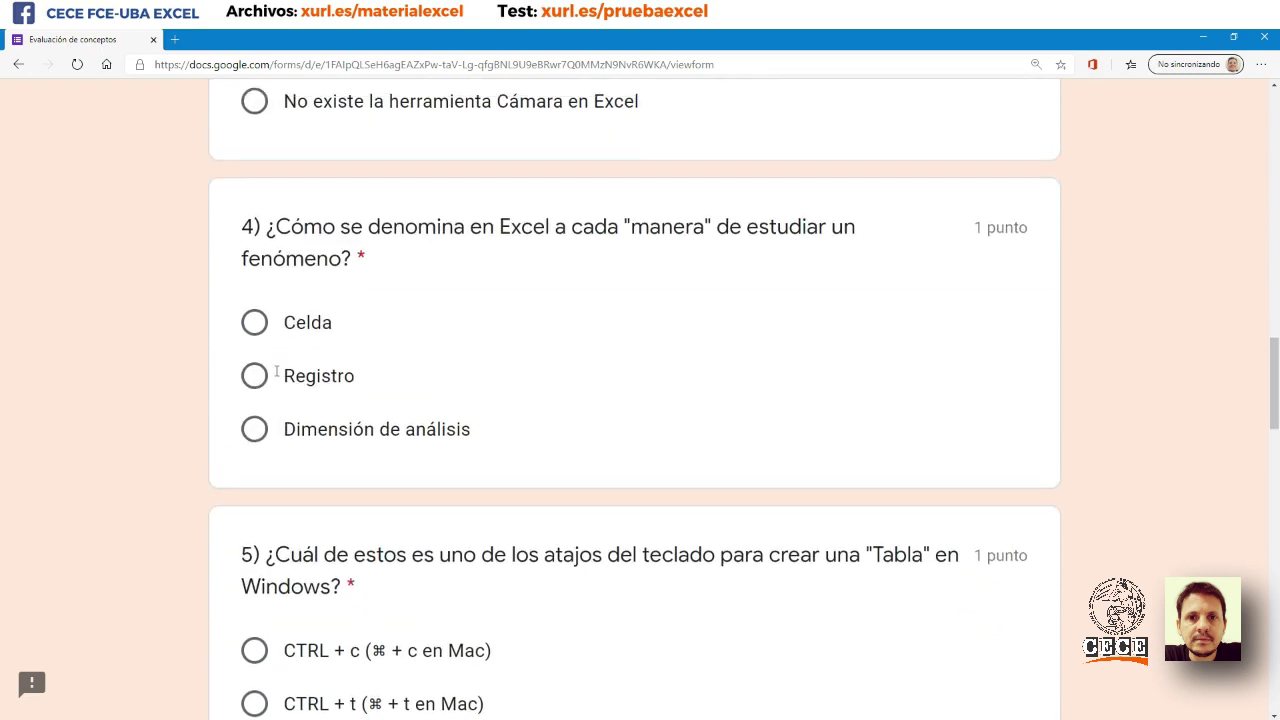
scroll(274, 371, "up", 3)
scroll(274, 371, "up", 3)
scroll(277, 375, "up", 3)
scroll(274, 372, "up", 2)
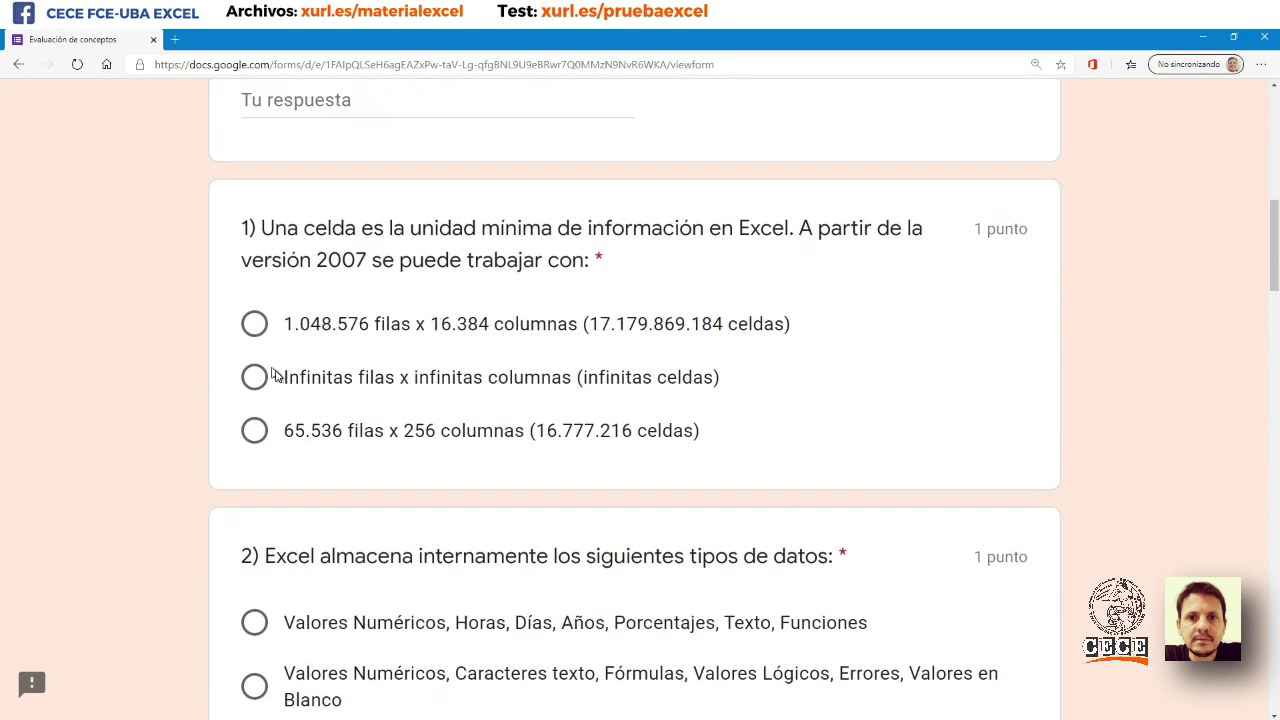
scroll(271, 371, "up", 4)
scroll(271, 371, "up", 4)
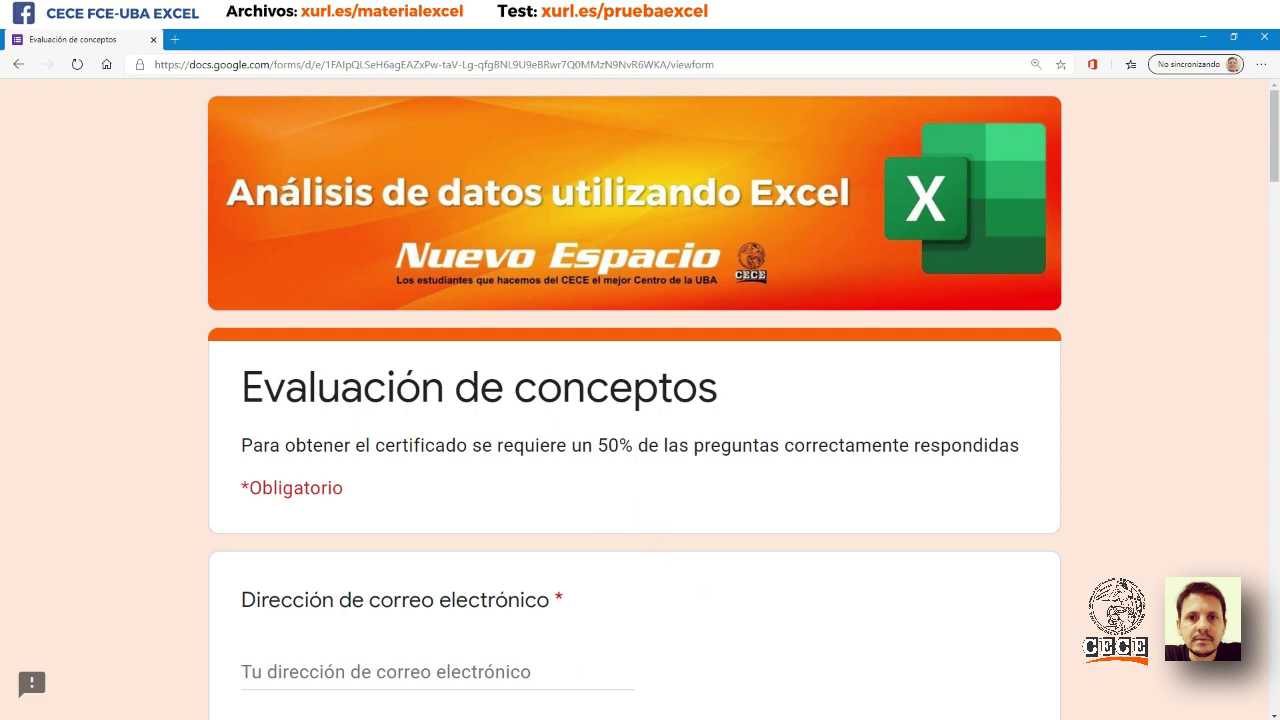
key("alt+Tab")
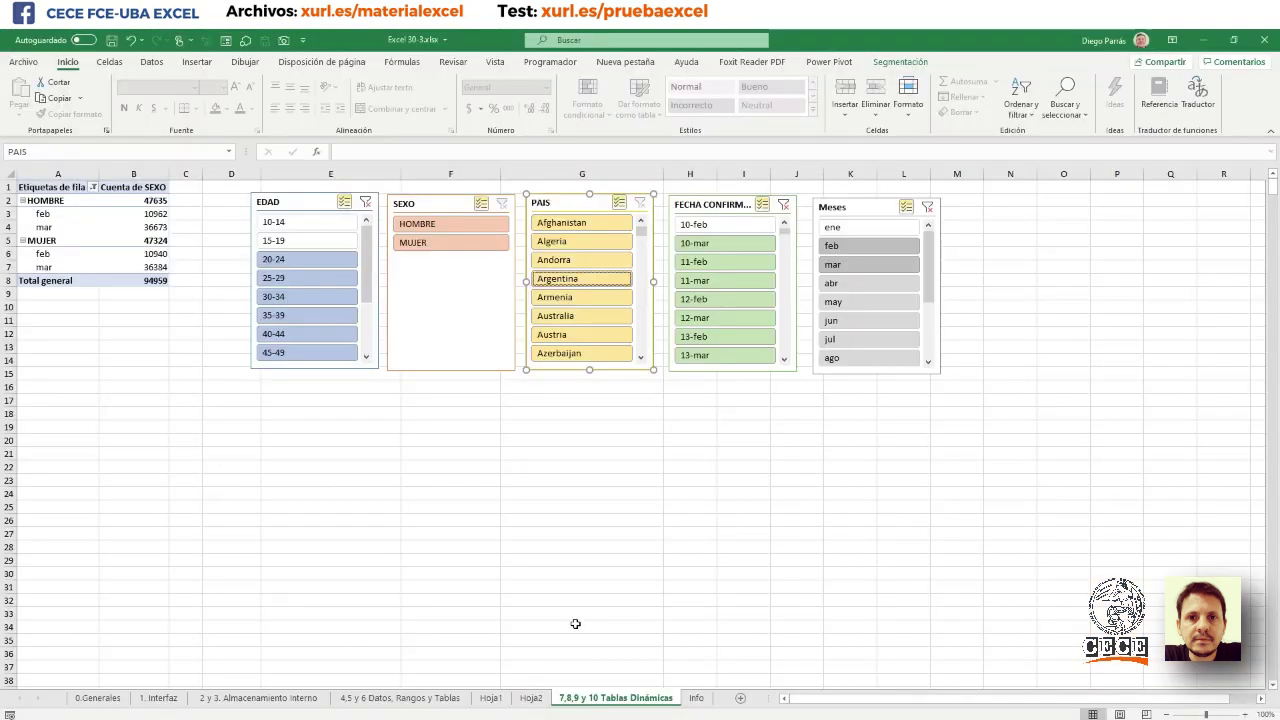
- On the Info sheet, select B3's full FILA/COLUMNA formula text in the formula bar, then pick A10
left_click(695, 698)
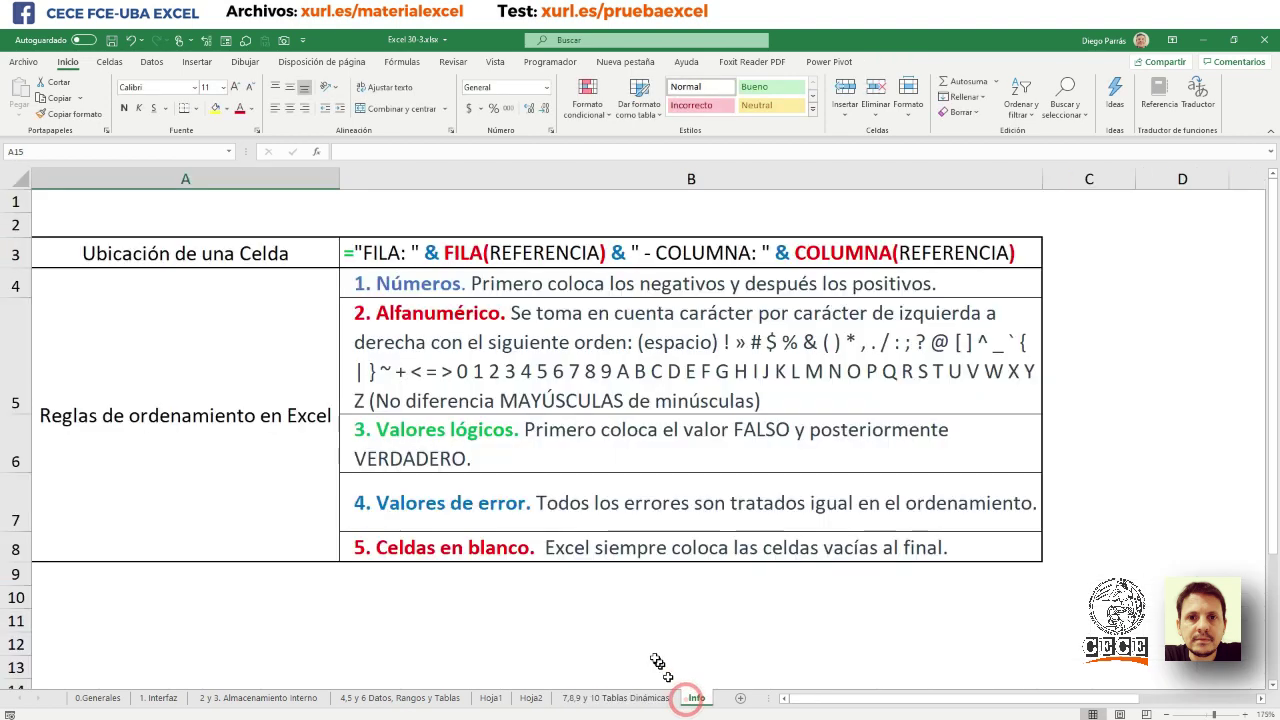
left_click(338, 252)
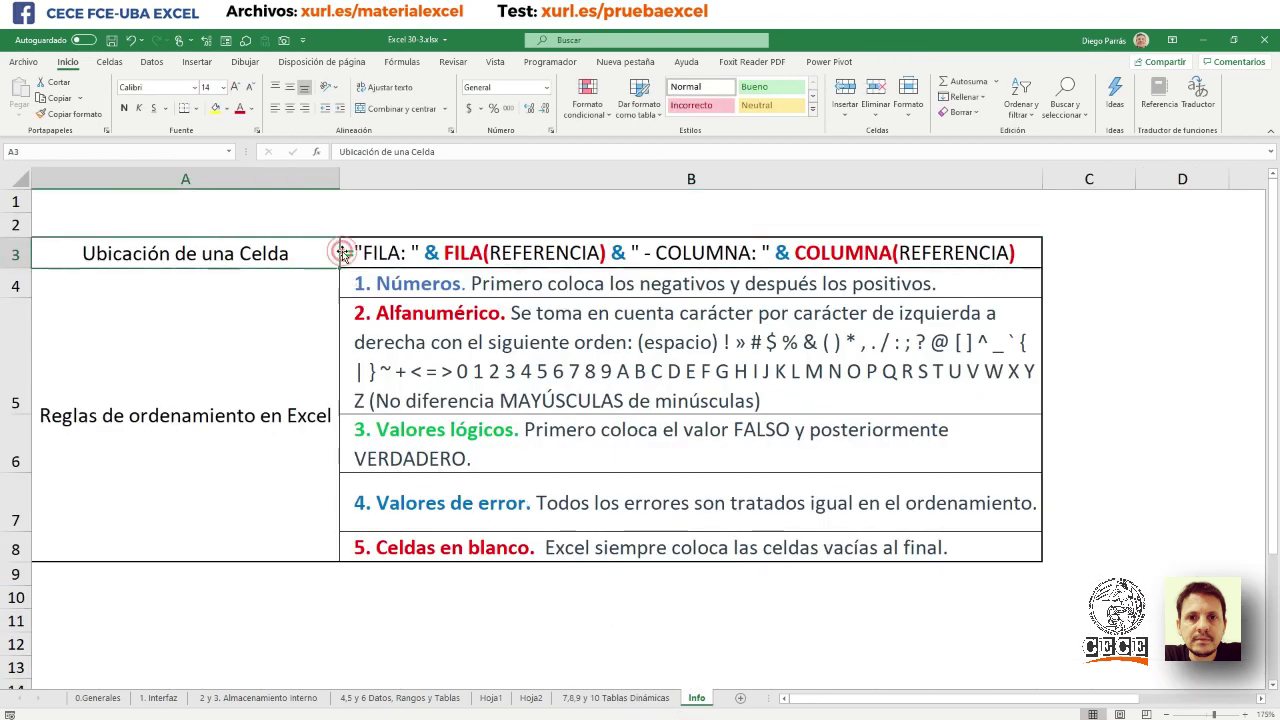
left_click_drag(340, 252, 503, 262)
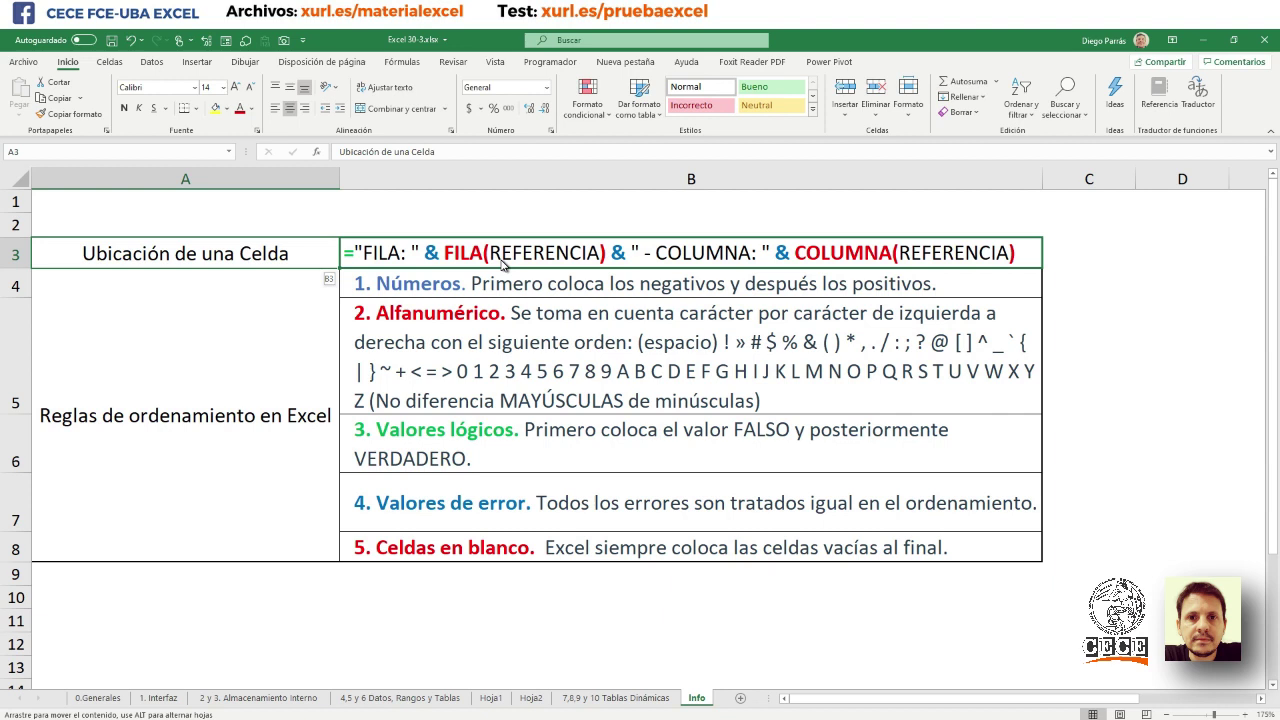
key("Escape")
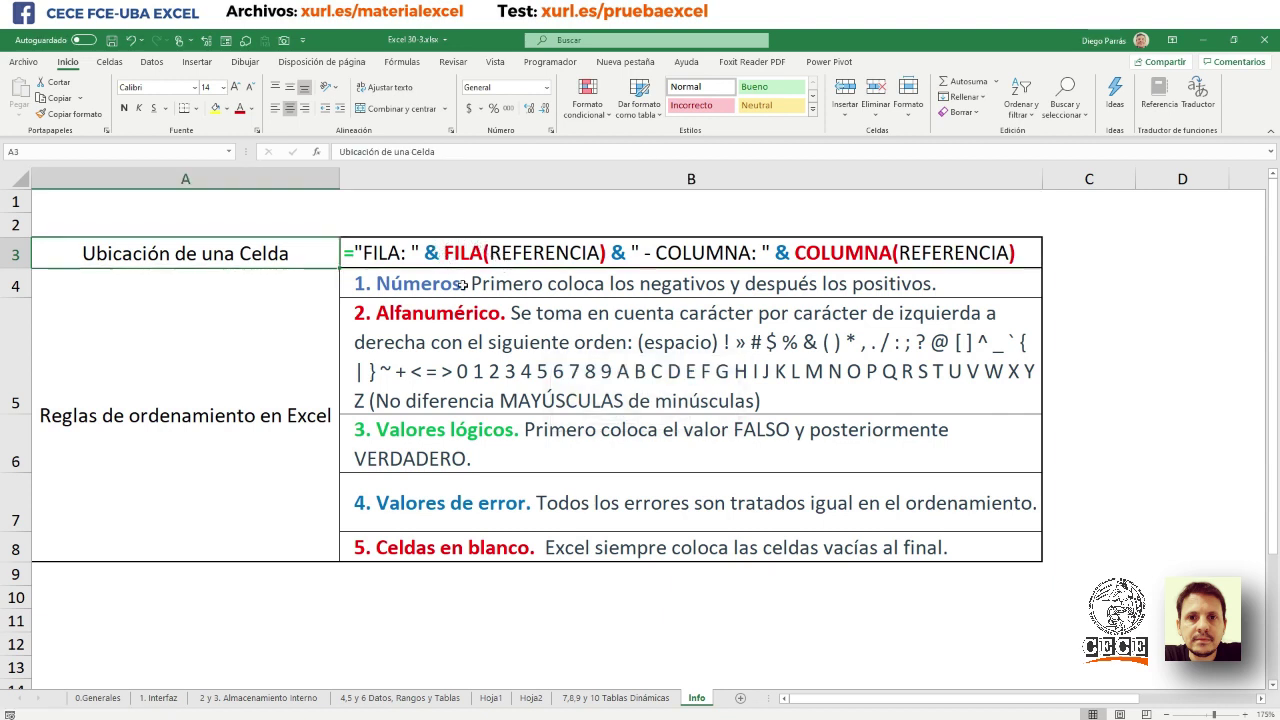
left_click(409, 251)
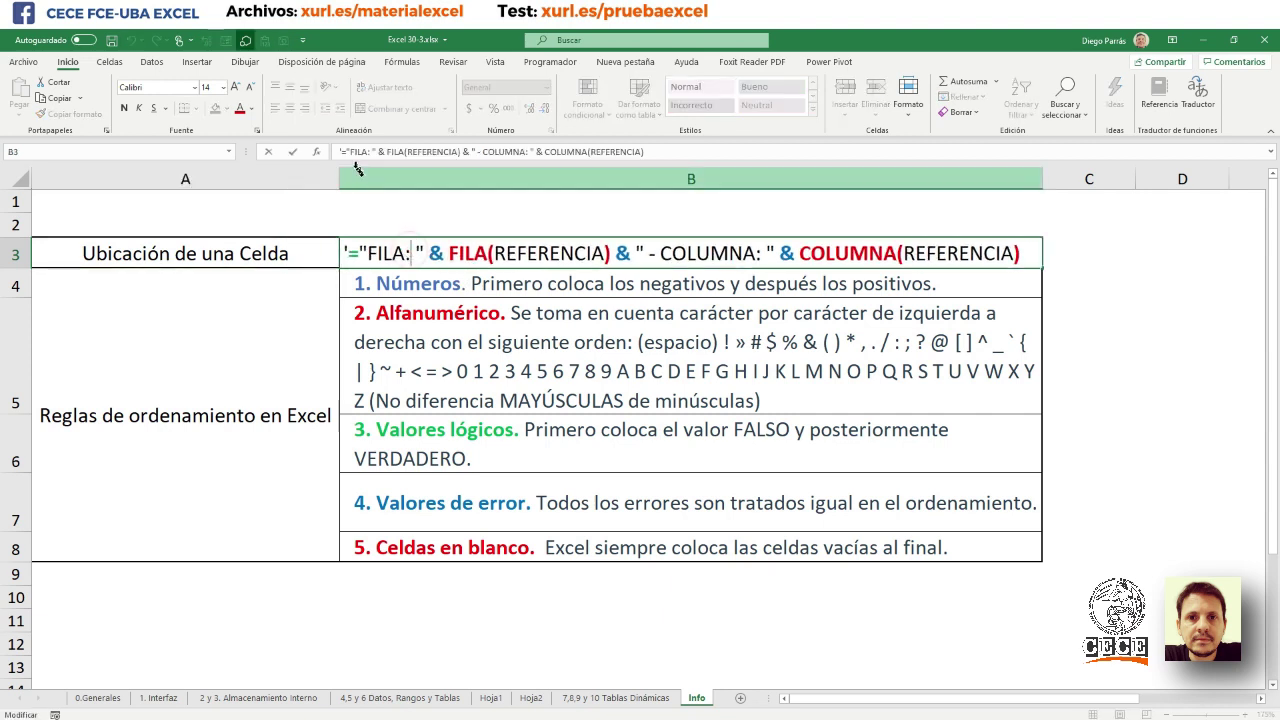
left_click_drag(342, 151, 648, 195)
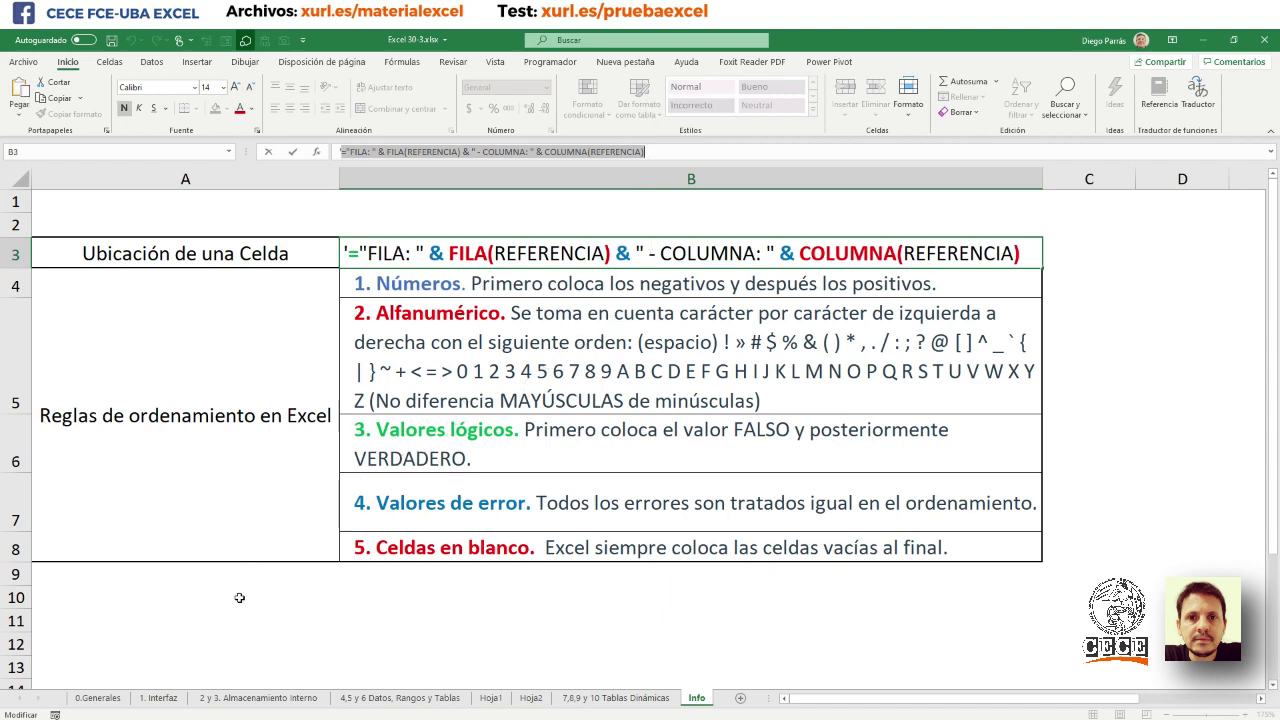
left_click(239, 597)
- Paste the formula into A10, replacing both REFERENCIA arguments with a10 to show FILA: 10 - COLUMNA: 1
type("=\"FILA: \" & FILA(REFERENCIA) & \" - COLUMNA: \" & COLUMNA(REFERENCIA)")
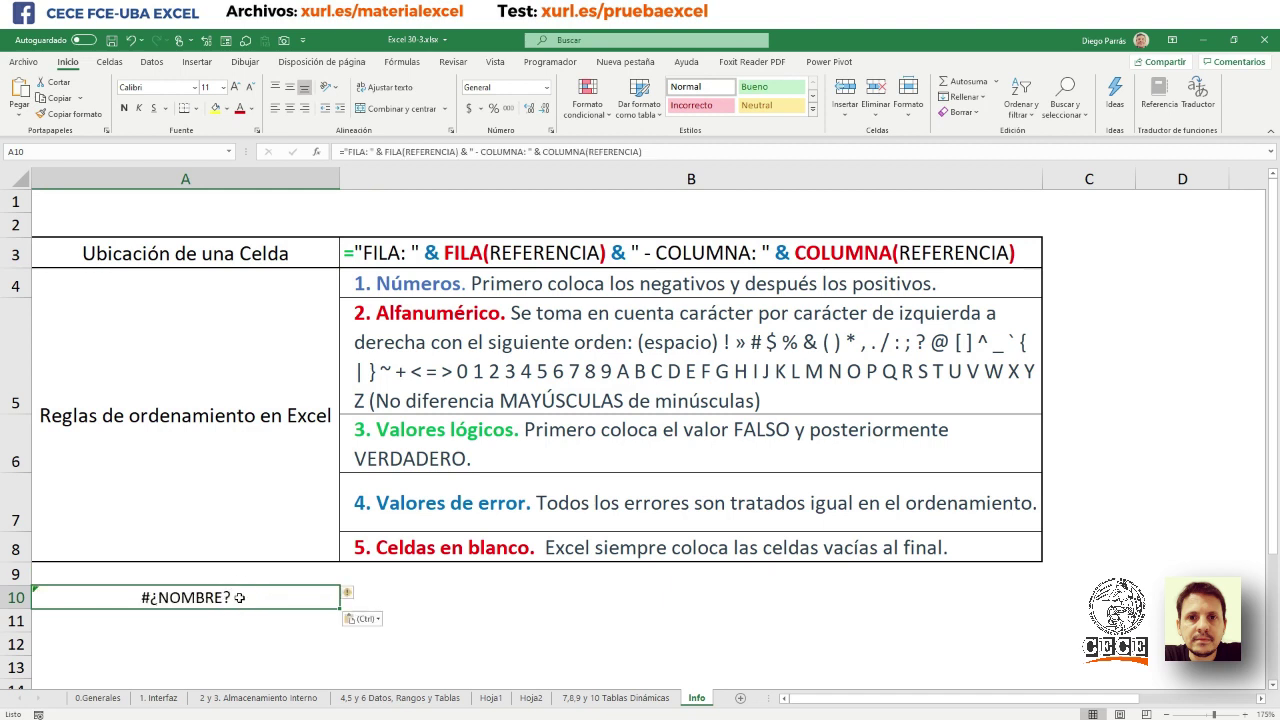
double_click(239, 597)
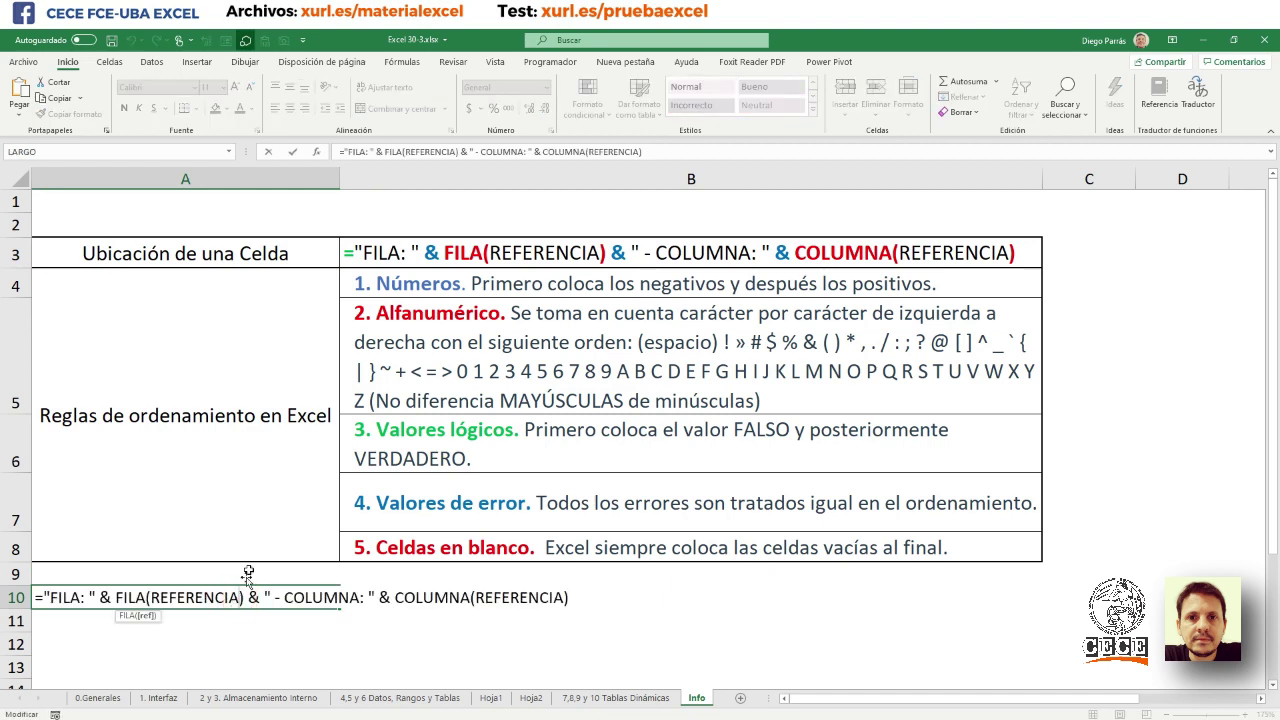
left_click_drag(456, 153, 410, 151)
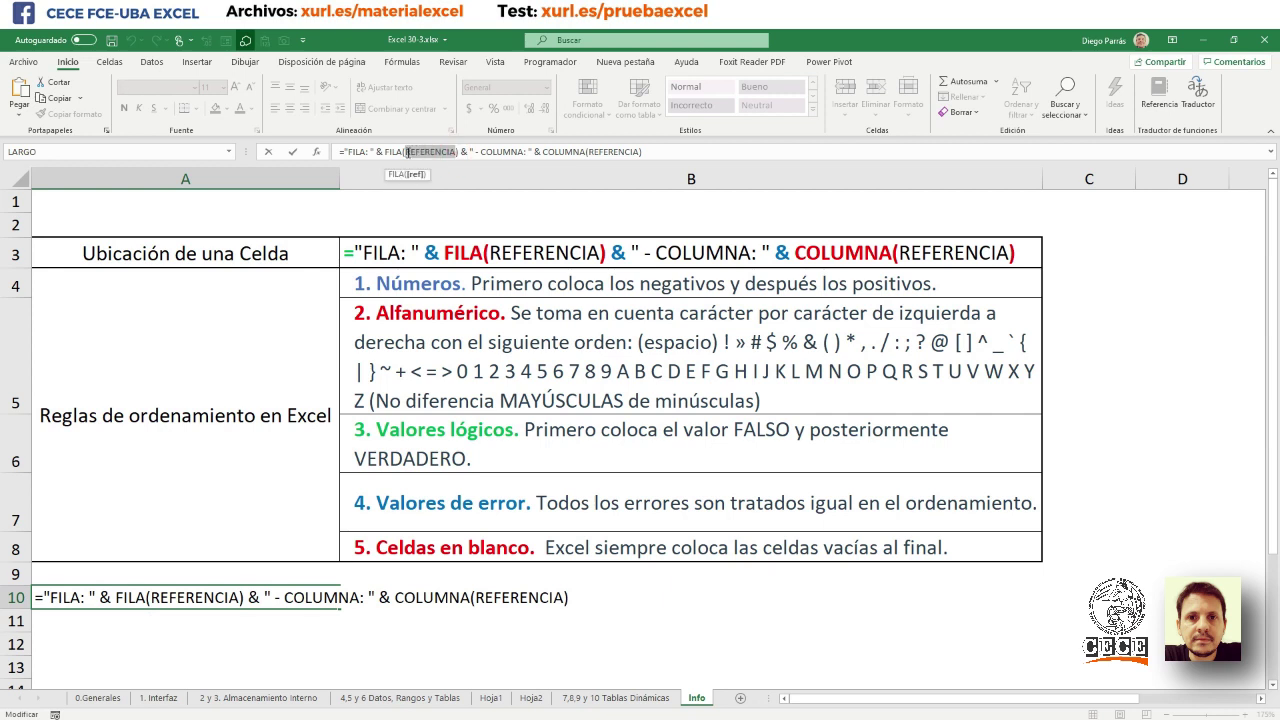
type("a10")
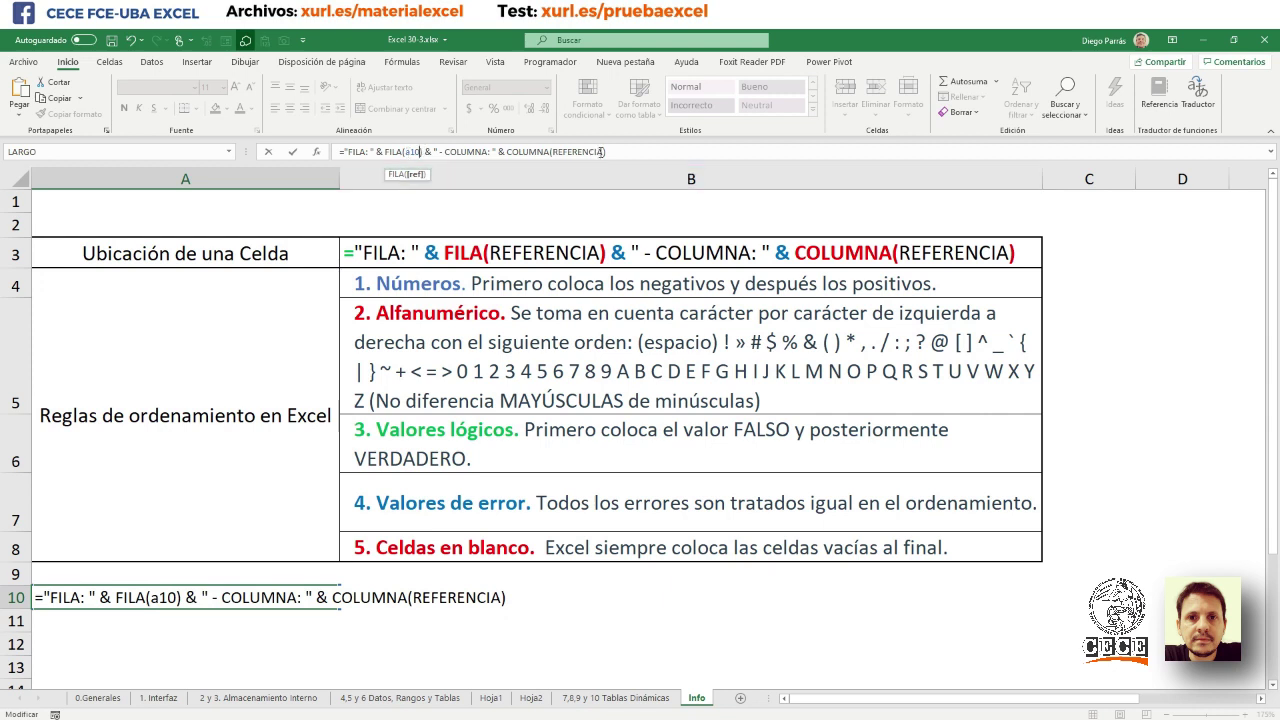
left_click_drag(600, 151, 553, 151)
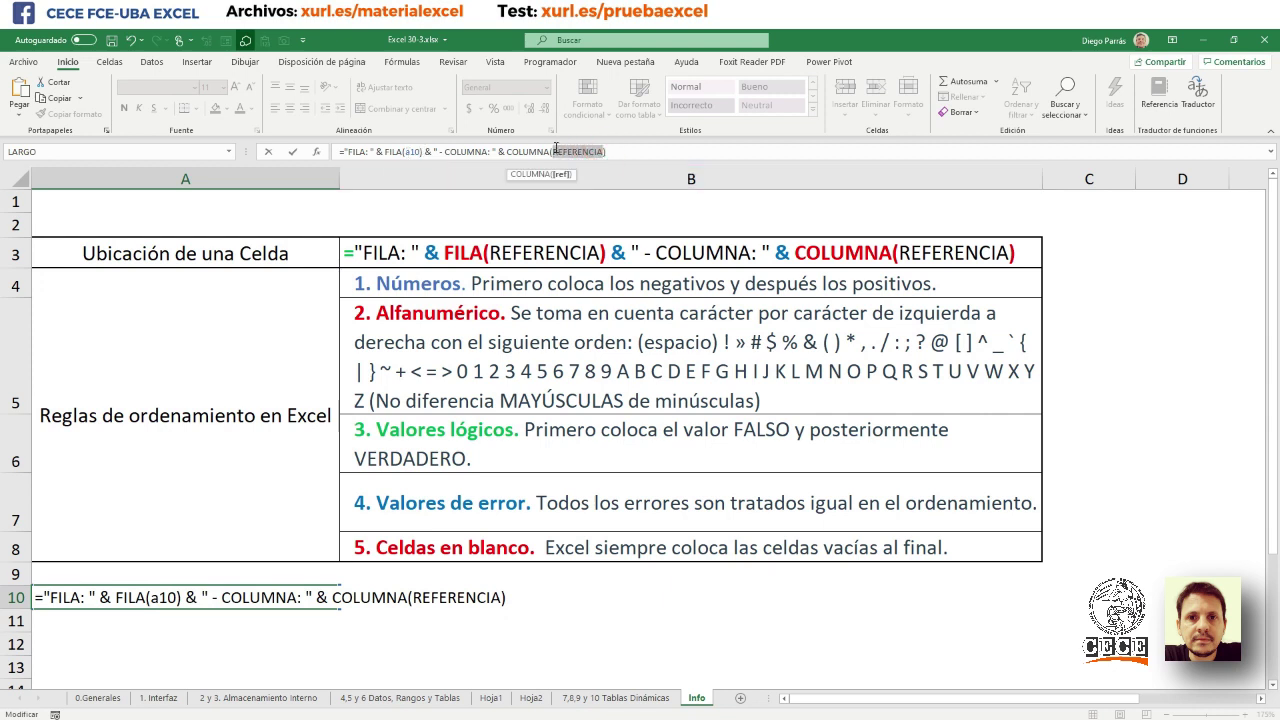
type("a10")
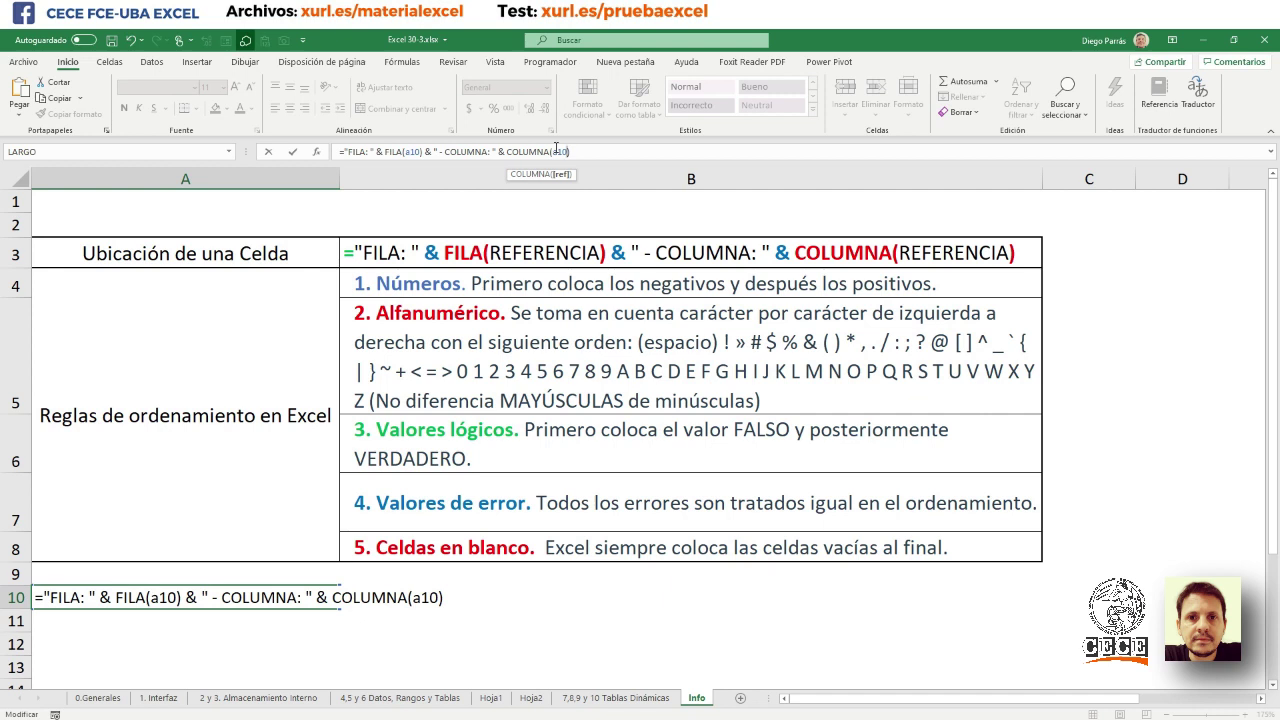
key("Return")
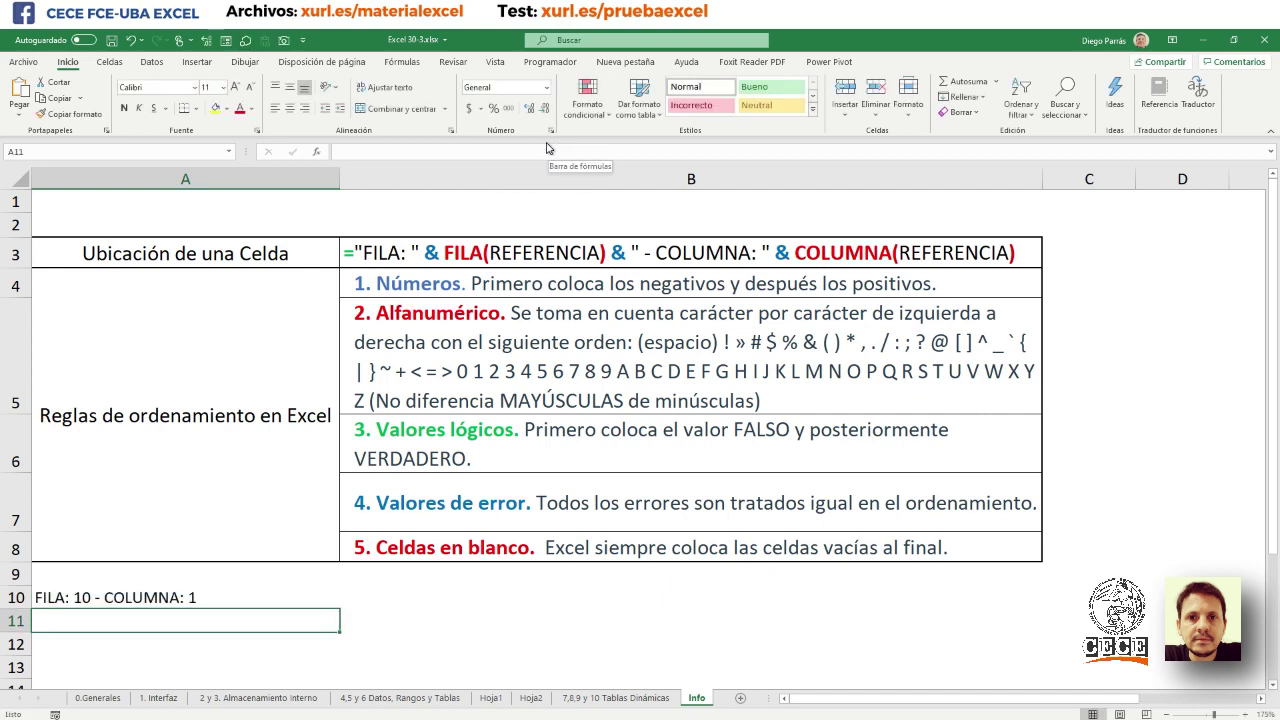
- Move the formula cell to D6 and then M7 to test it, then delete it
left_click(266, 585)
mouse_move(266, 585)
left_mouse_down()
mouse_move(450, 663)
mouse_move(577, 636)
left_mouse_up()
left_click_drag(574, 628, 1193, 462)
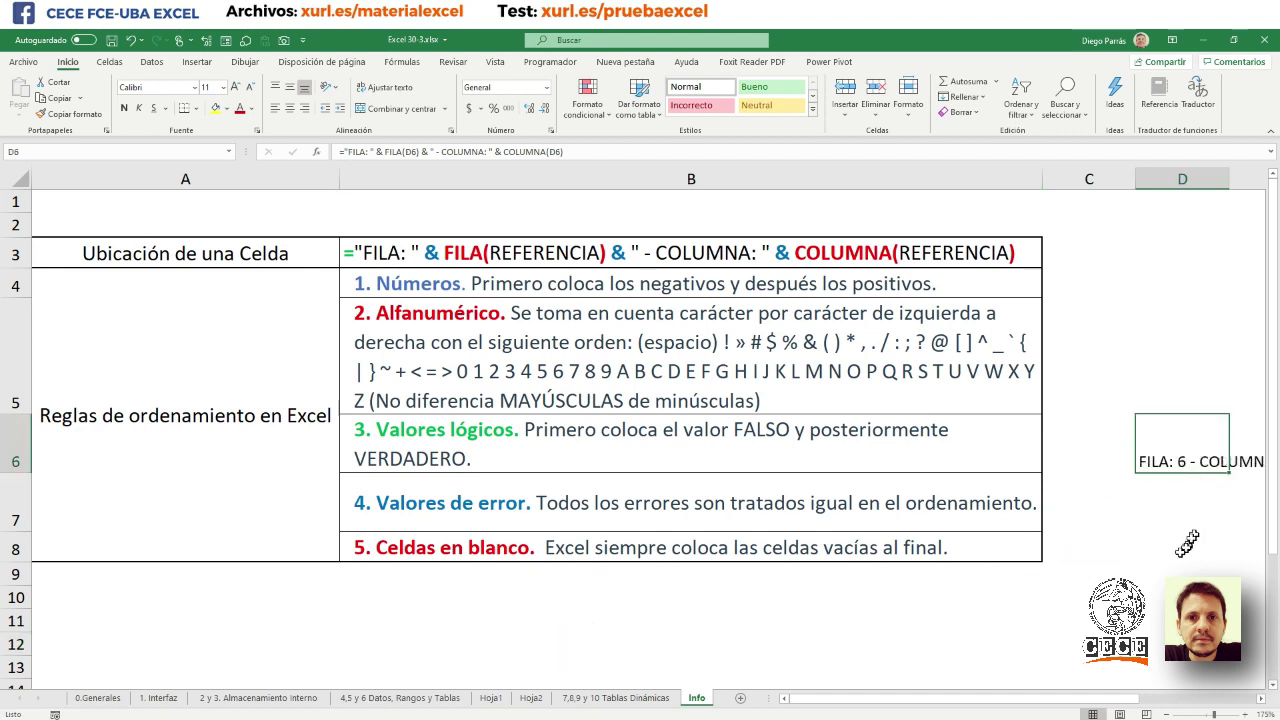
left_click_drag(1080, 698, 1050, 698)
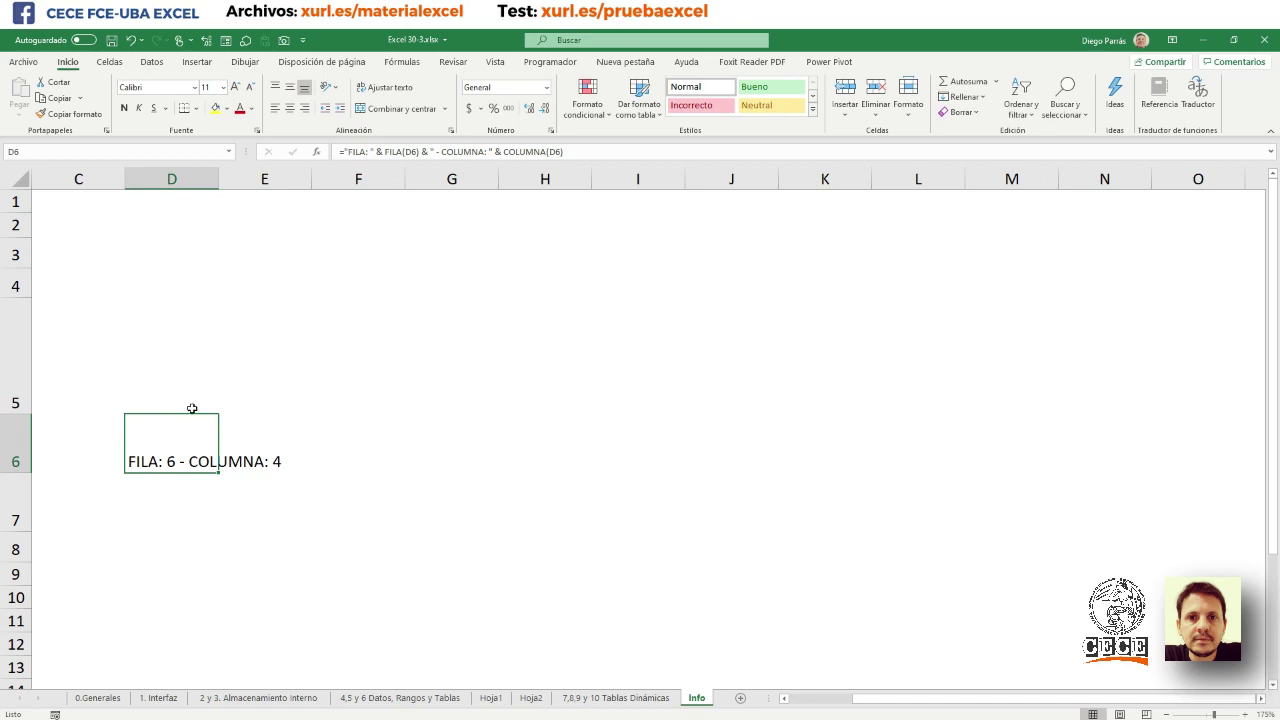
left_click_drag(209, 426, 984, 517)
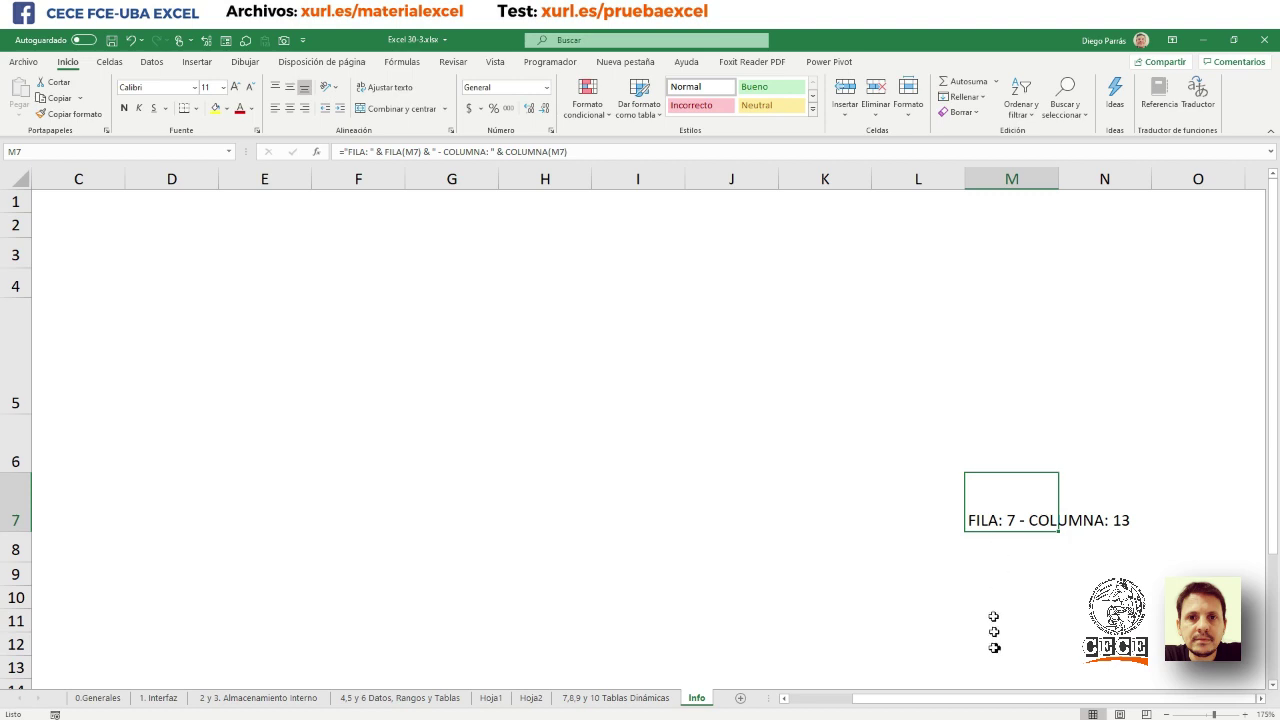
key("Delete")
left_click_drag(966, 700, 817, 703)
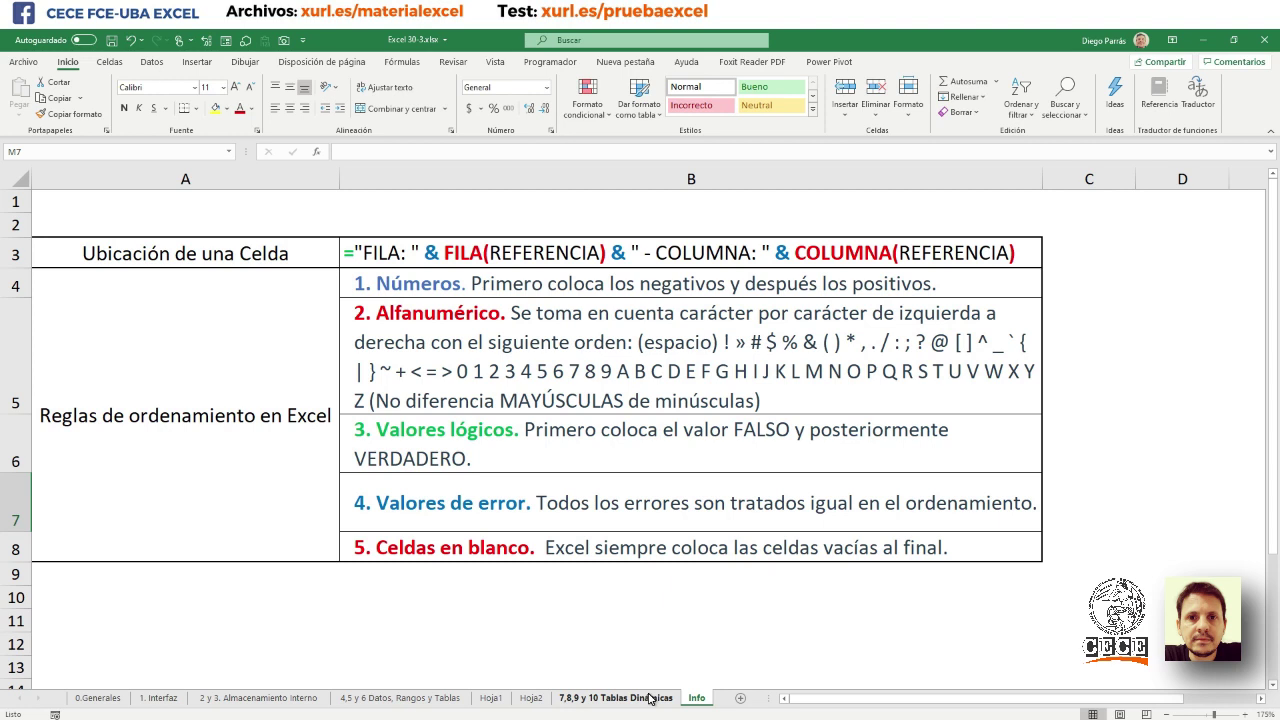
left_click(117, 697)
scroll(276, 560, "up", 4)
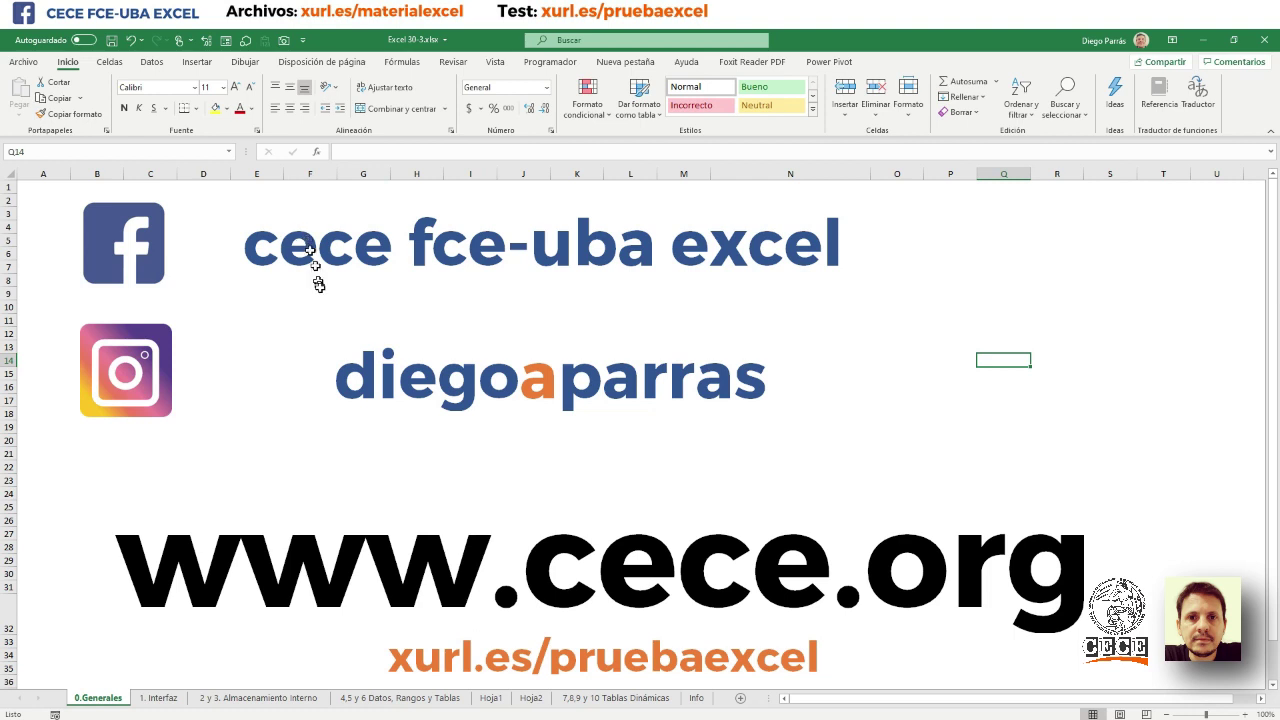
scroll(680, 452, "down", 2)
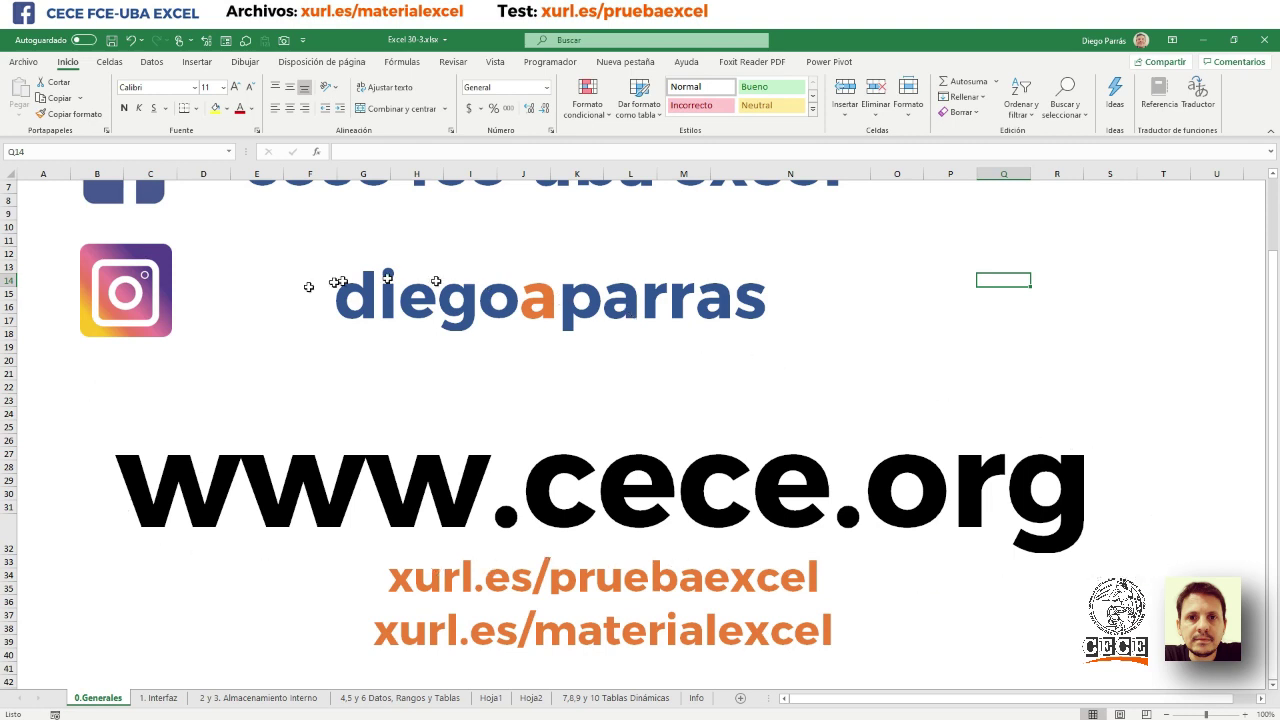
scroll(553, 574, "down", 1)
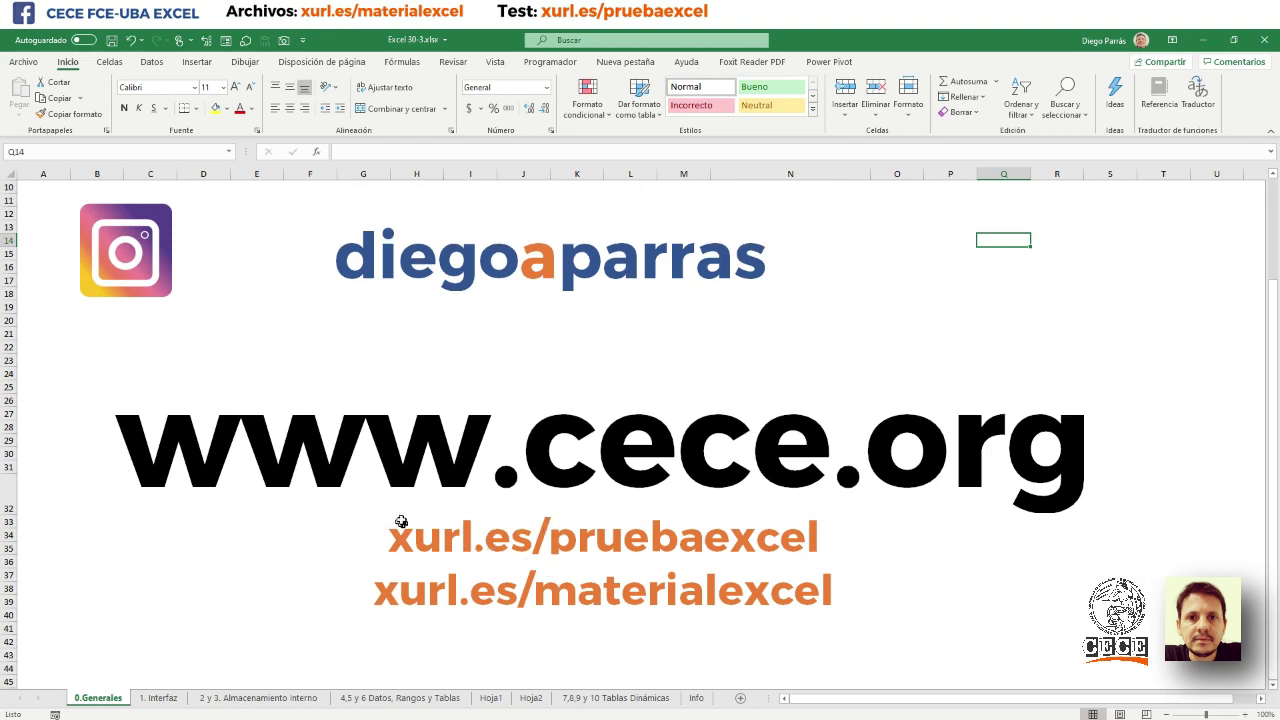